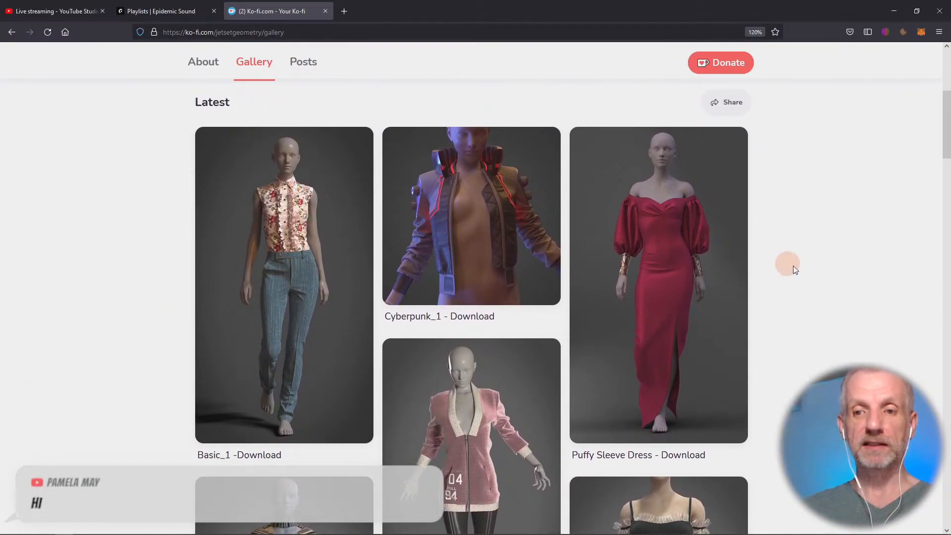
Browse the garment downloads in the Ko-fi gallery down to the oldest entries and back towards the latest ones.
scroll(790, 270, down, 5)
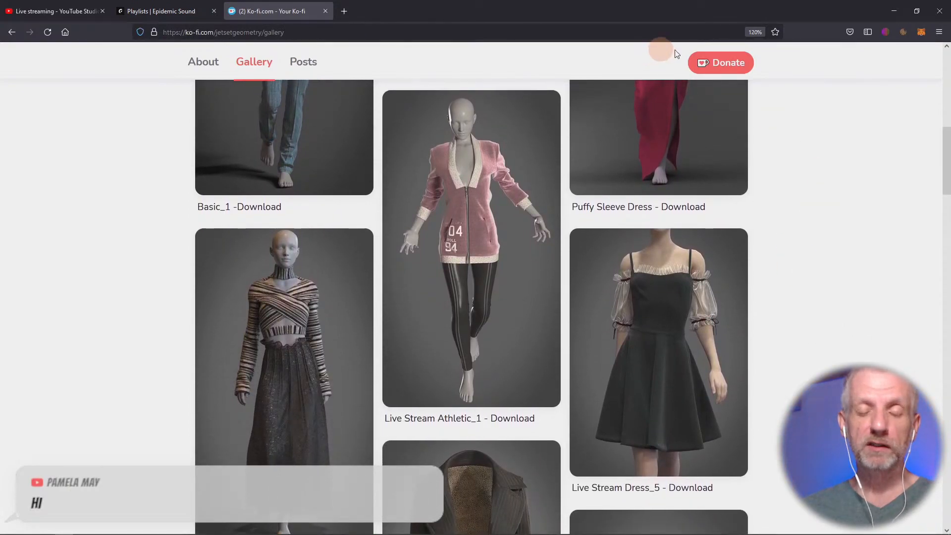
scroll(798, 186, down, 3)
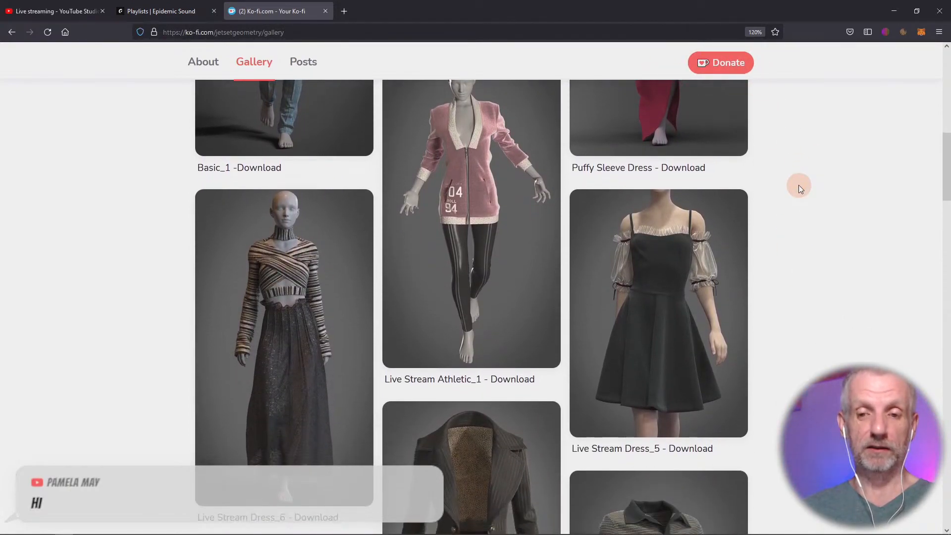
scroll(798, 186, down, 2)
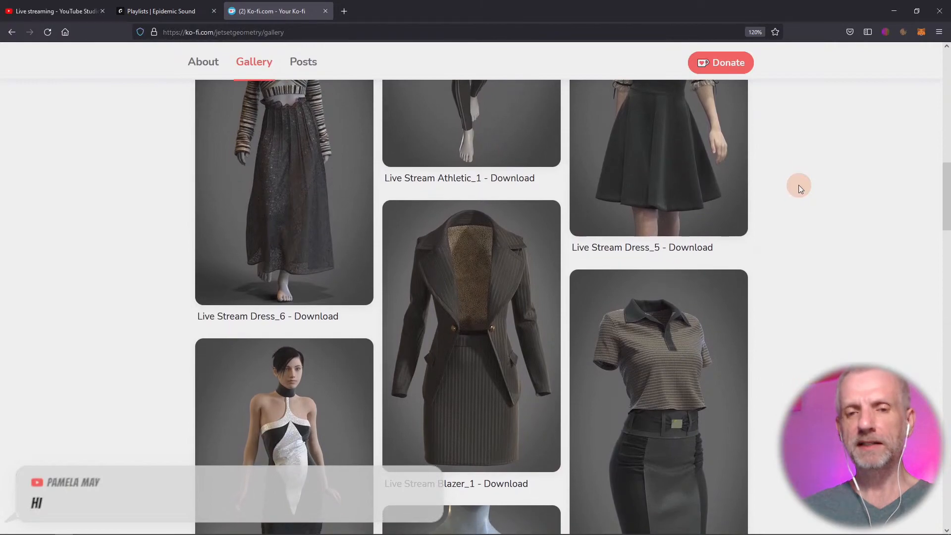
scroll(798, 185, down, 5)
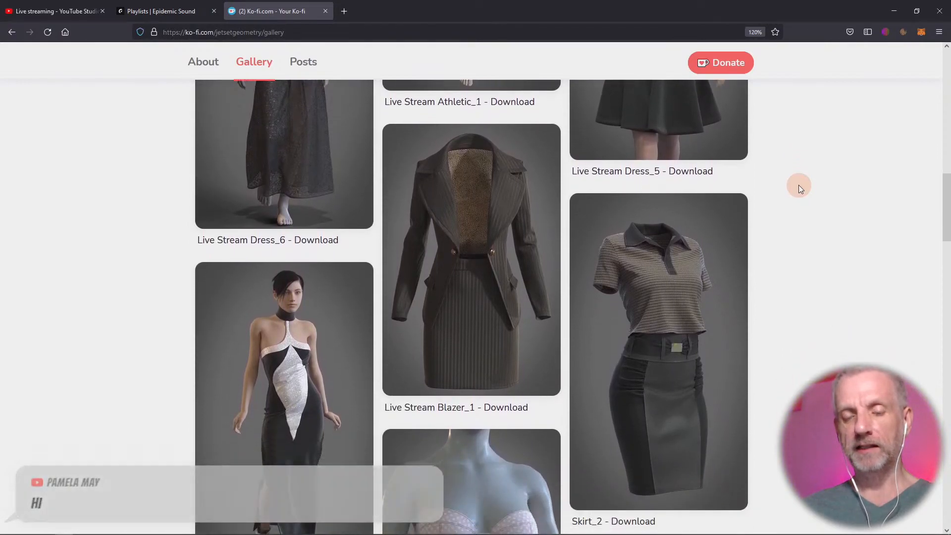
scroll(799, 185, down, 5)
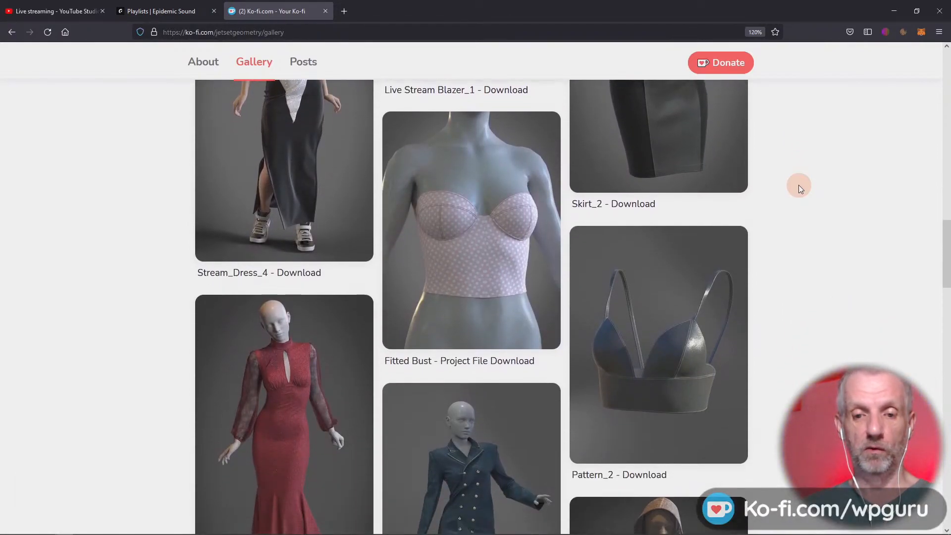
scroll(799, 185, down, 5)
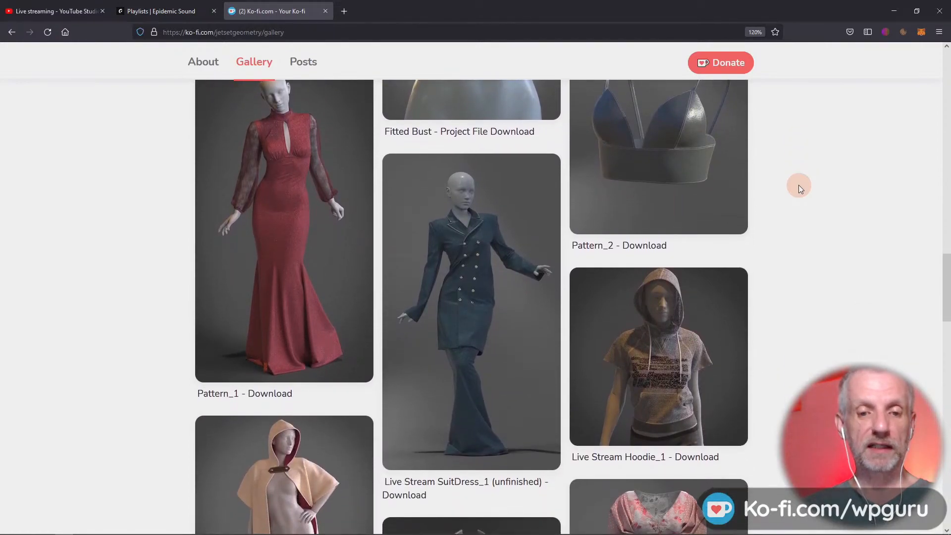
scroll(798, 186, down, 5)
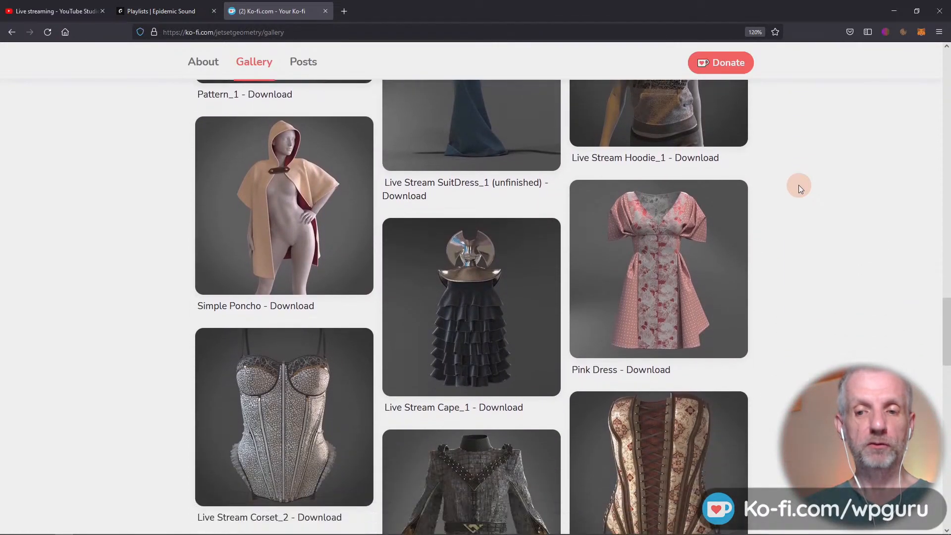
scroll(798, 186, down, 2)
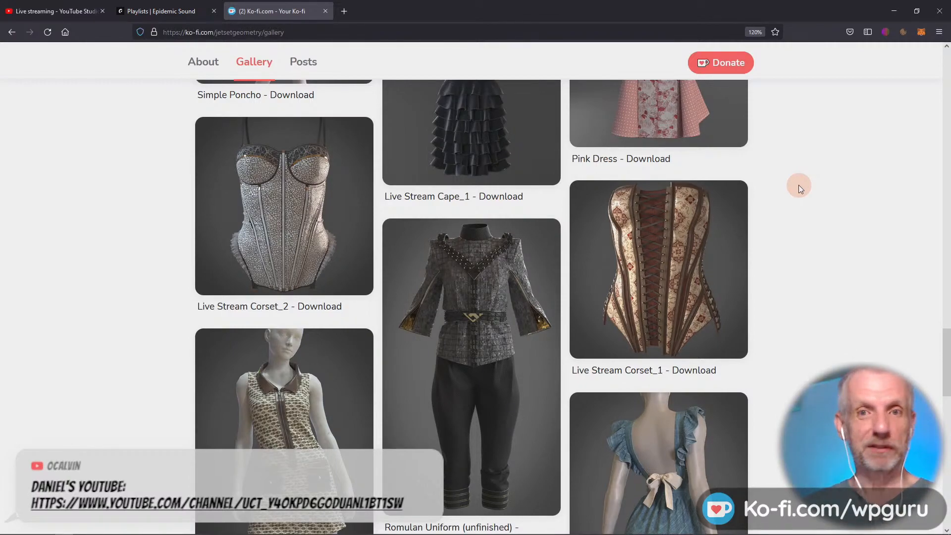
scroll(798, 185, down, 4)
scroll(799, 185, down, 1)
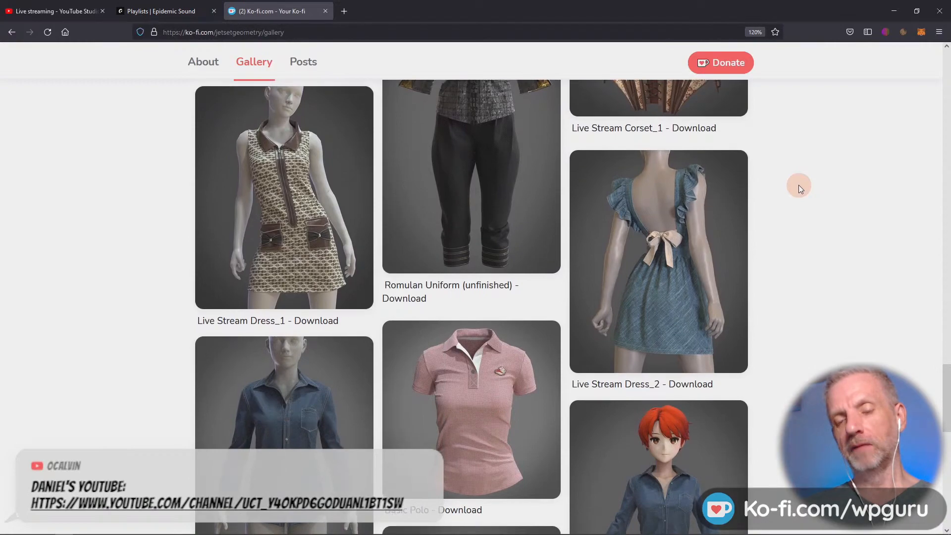
scroll(798, 186, down, 5)
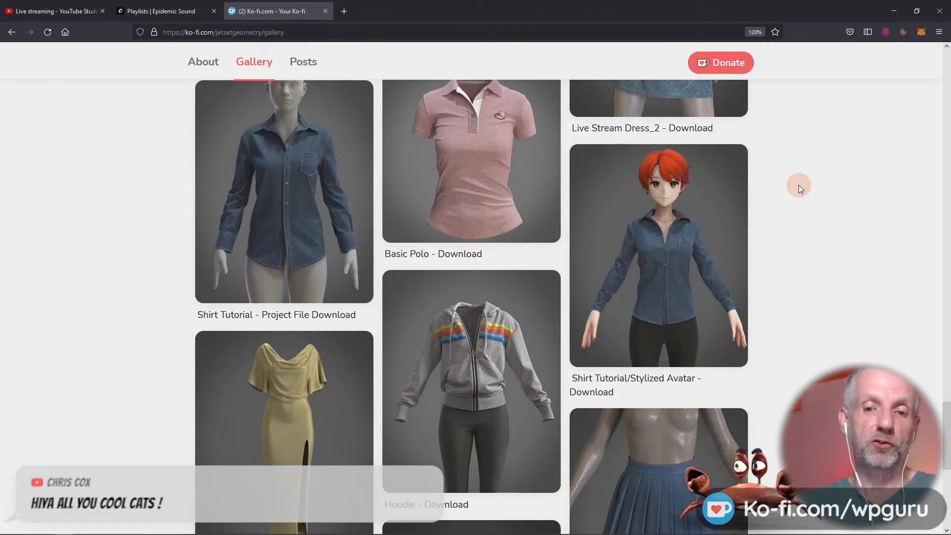
scroll(798, 185, down, 4)
scroll(799, 185, down, 3)
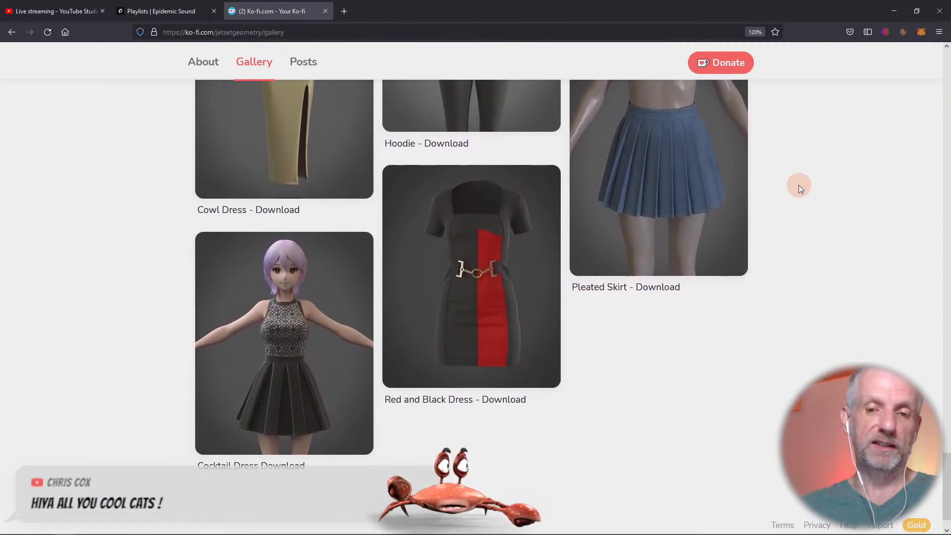
scroll(799, 186, up, 6)
scroll(799, 185, up, 7)
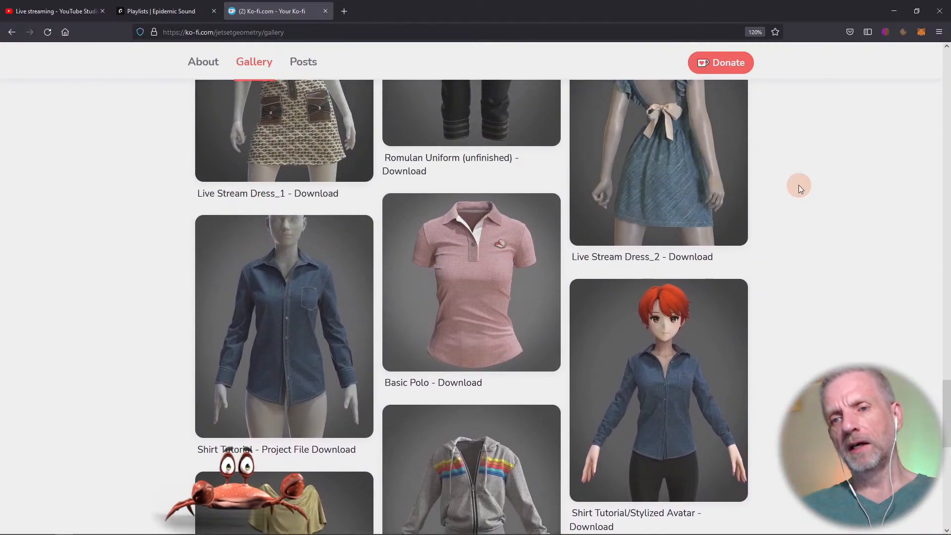
scroll(798, 186, up, 8)
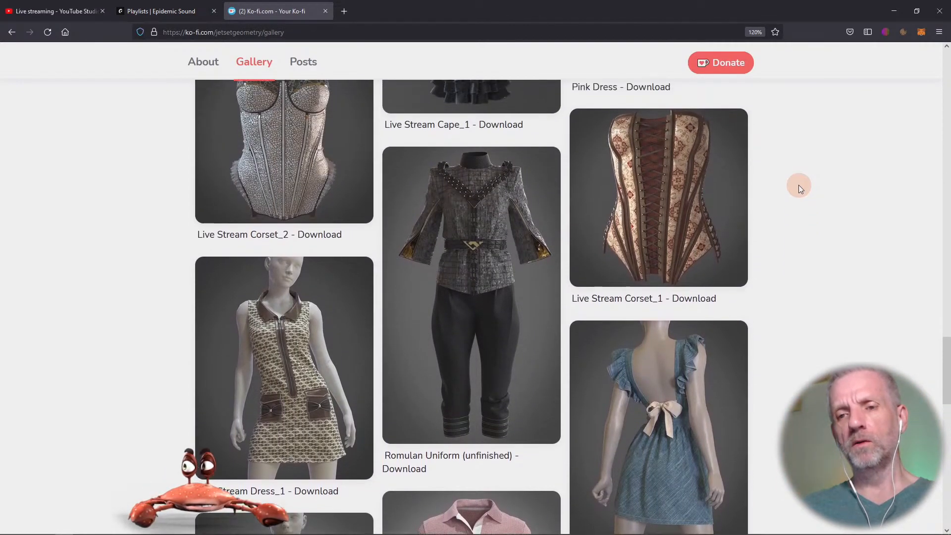
scroll(799, 186, up, 6)
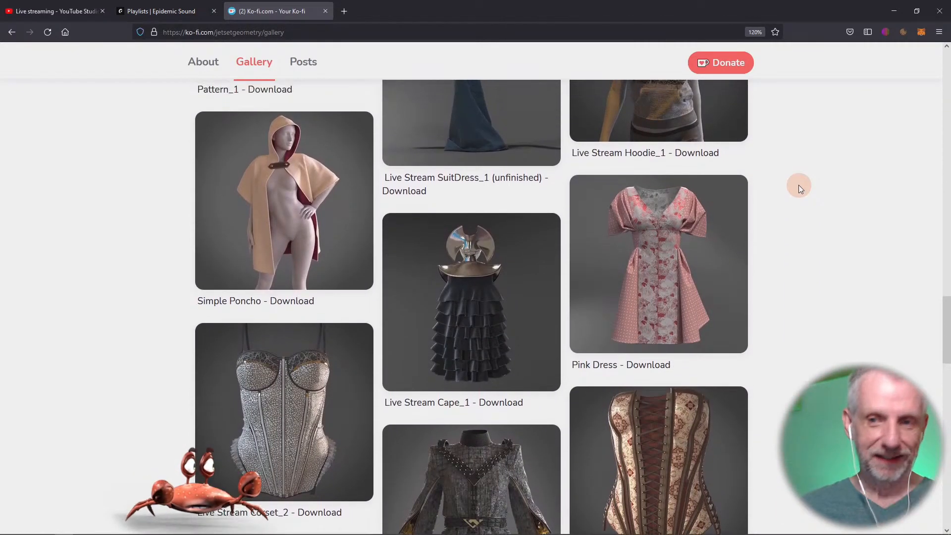
scroll(798, 186, up, 7)
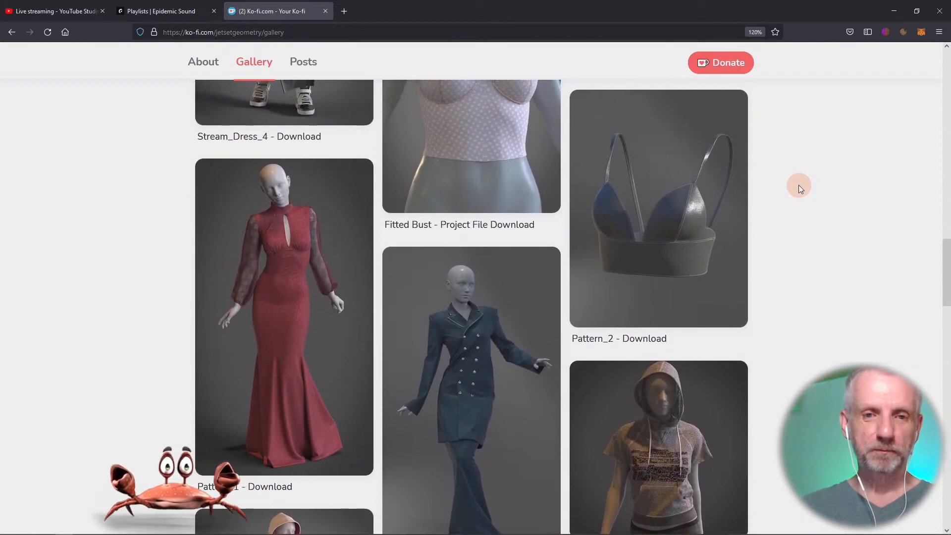
scroll(798, 188, up, 9)
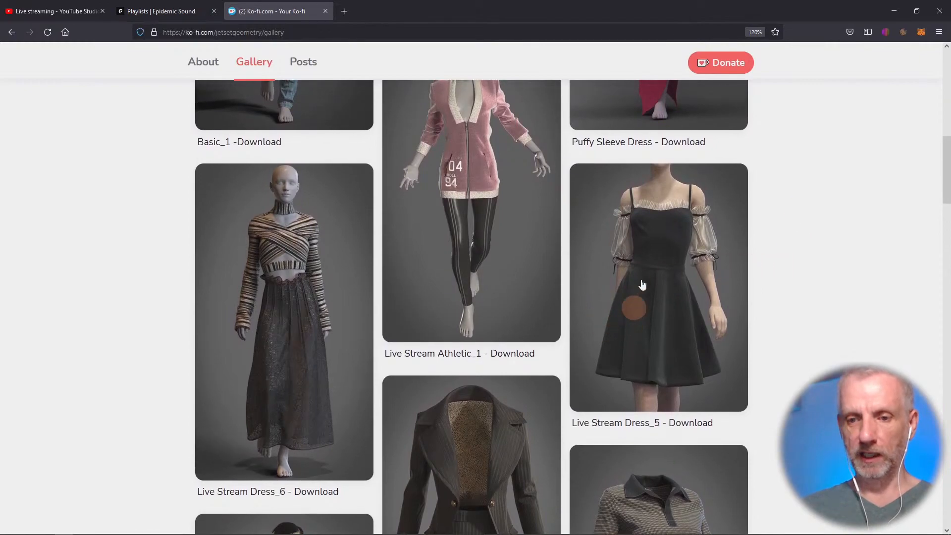
View the details of the Live Stream Dress_5 gallery item and close it again.
click(671, 302)
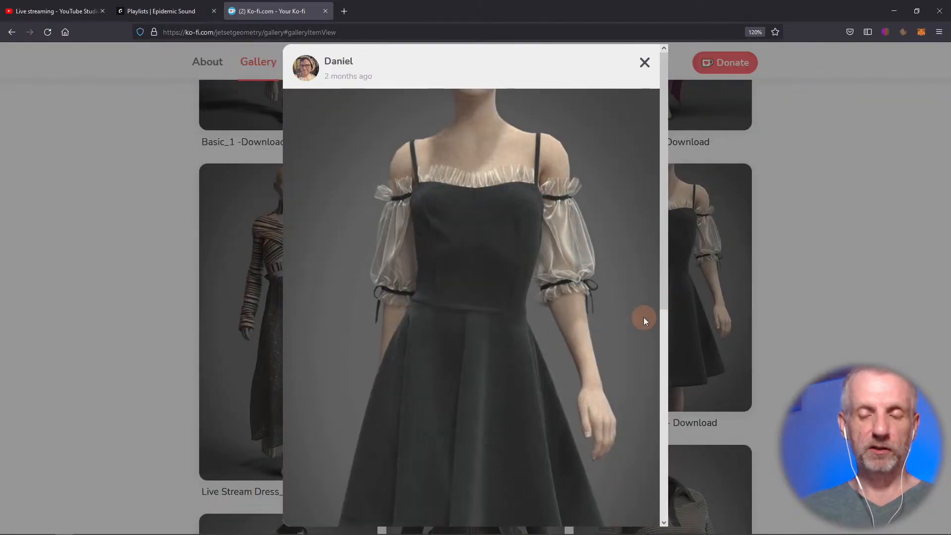
scroll(643, 318, down, 3)
scroll(644, 318, down, 3)
scroll(643, 317, up, 5)
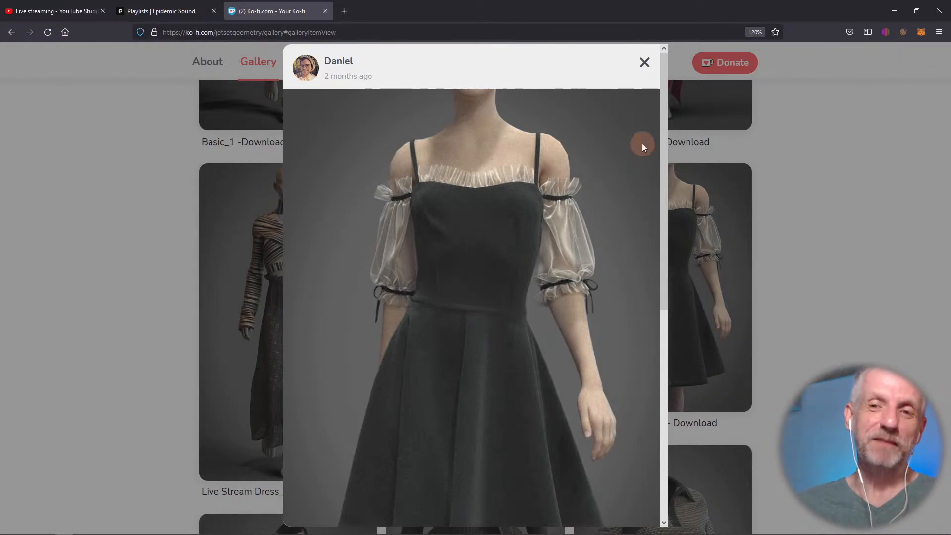
click(644, 63)
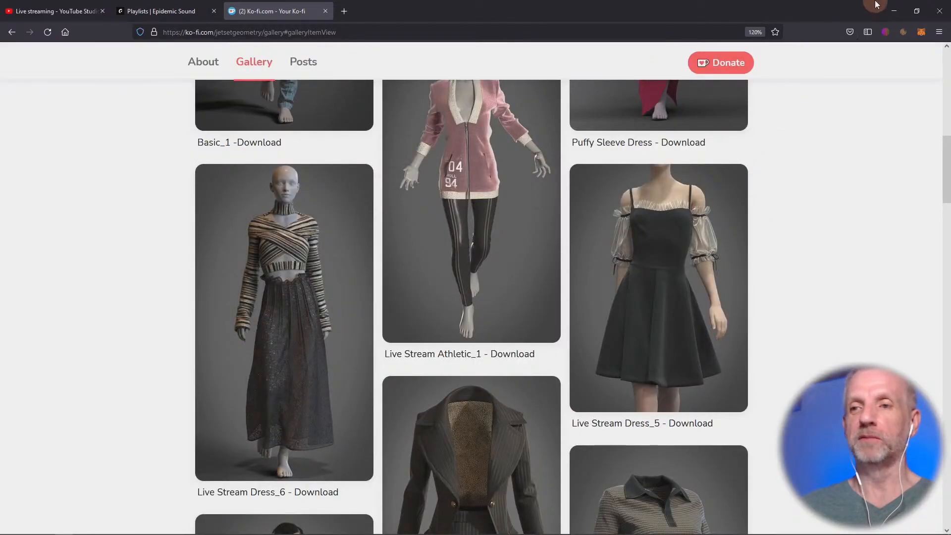
Play the track "Everything's Ok" from the Quiet Piano Things playlist on Epidemic Sound and minimize the browser.
click(159, 11)
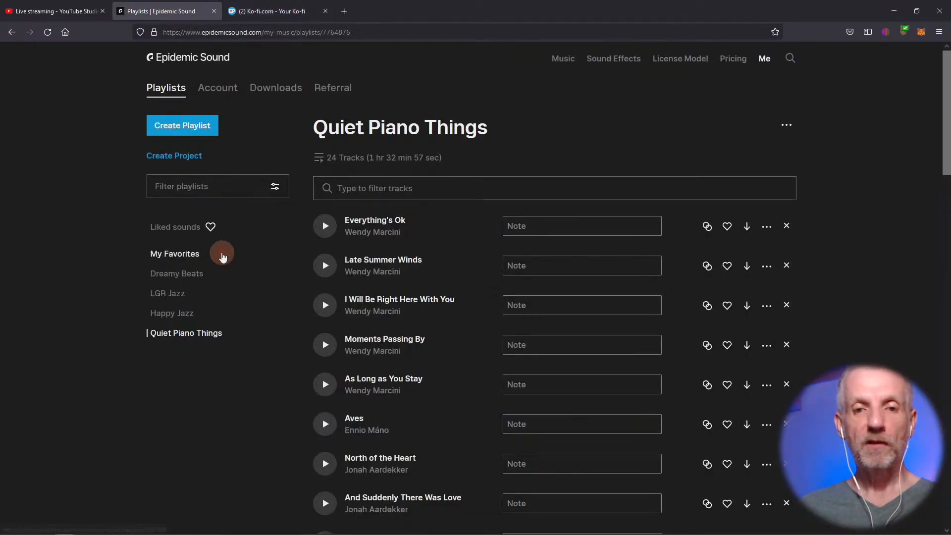
click(332, 229)
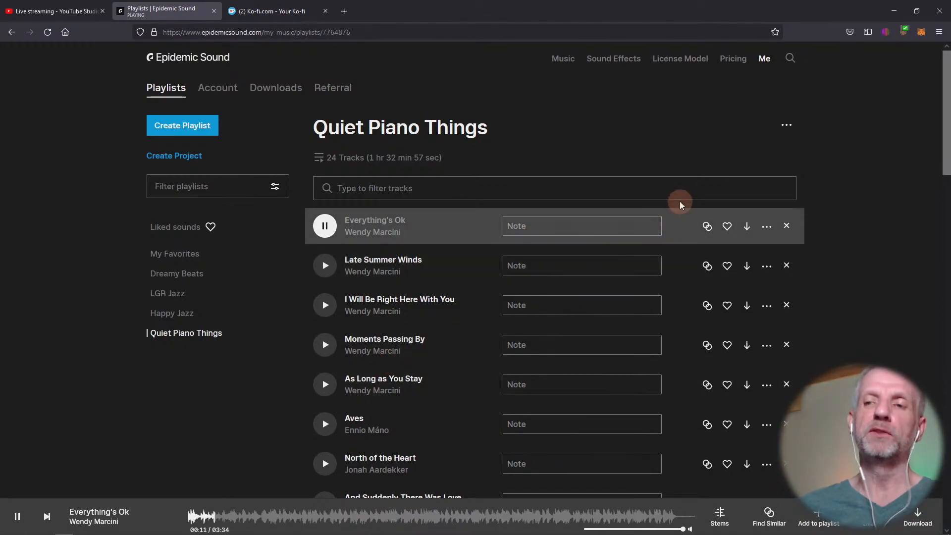
click(896, 11)
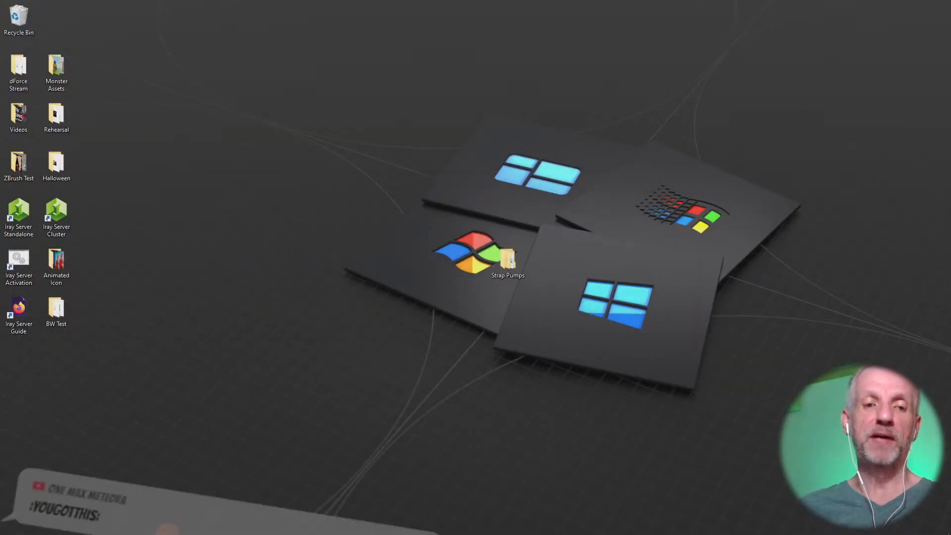
Launch Marvelous Designer 10 Personal, log in with the saved account credentials and skip the software update.
click(9, 527)
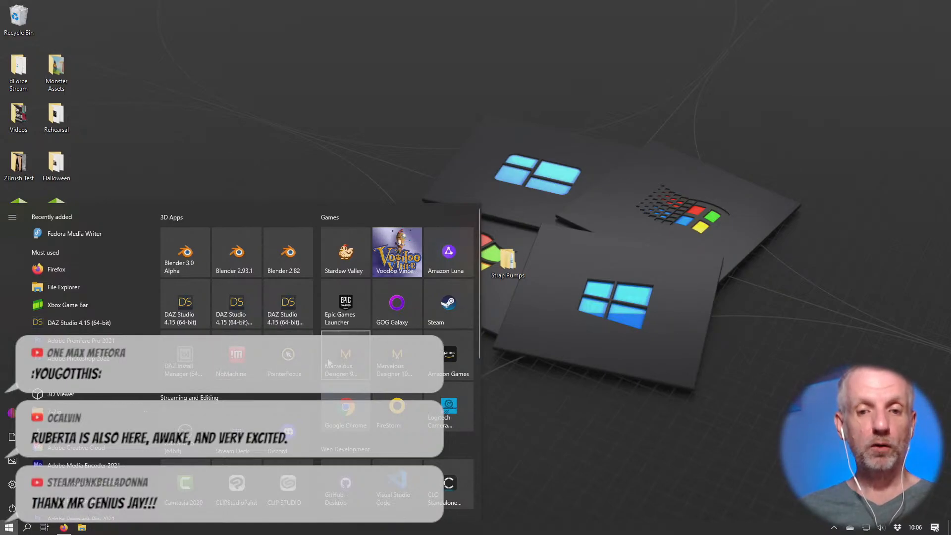
click(581, 341)
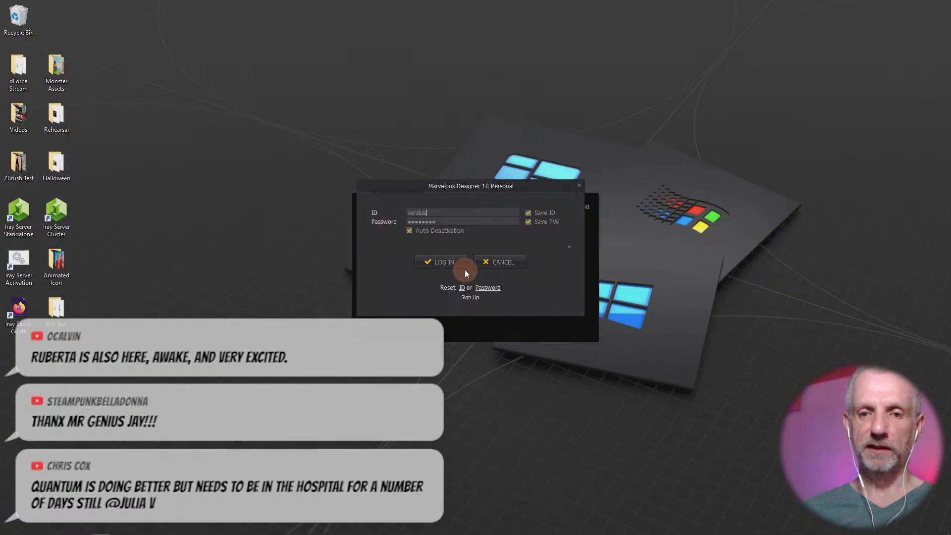
click(441, 260)
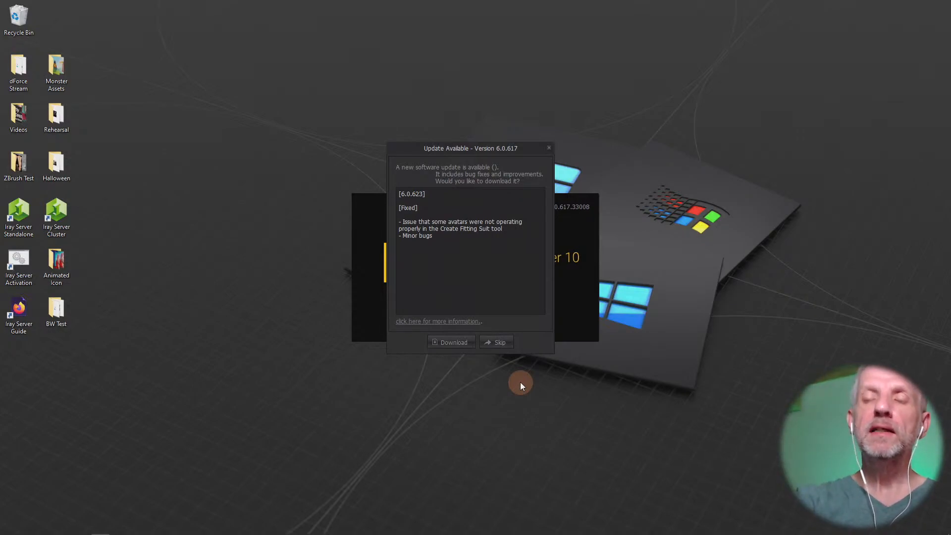
click(498, 343)
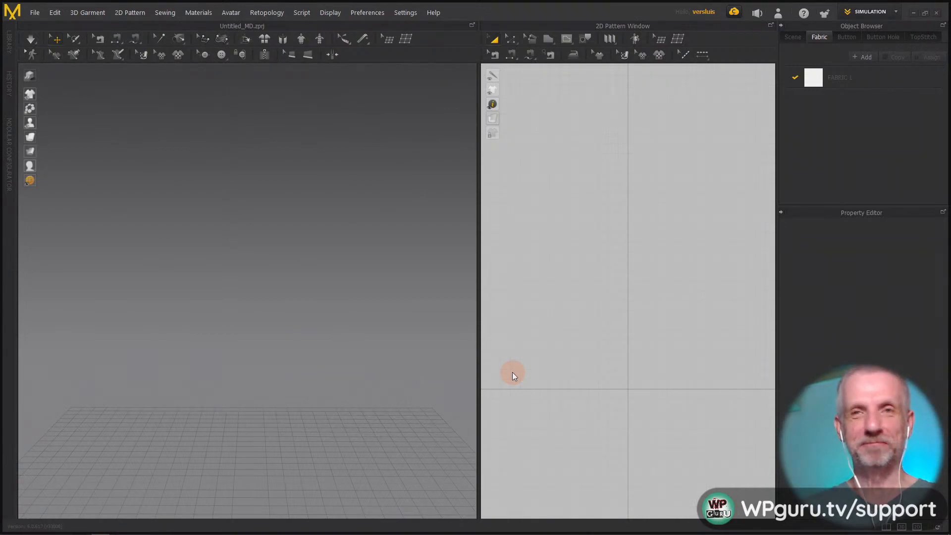
Open the project file Stream_Dress_5_1.zprj from the Downloads folder.
click(34, 11)
mouse_move(78, 35)
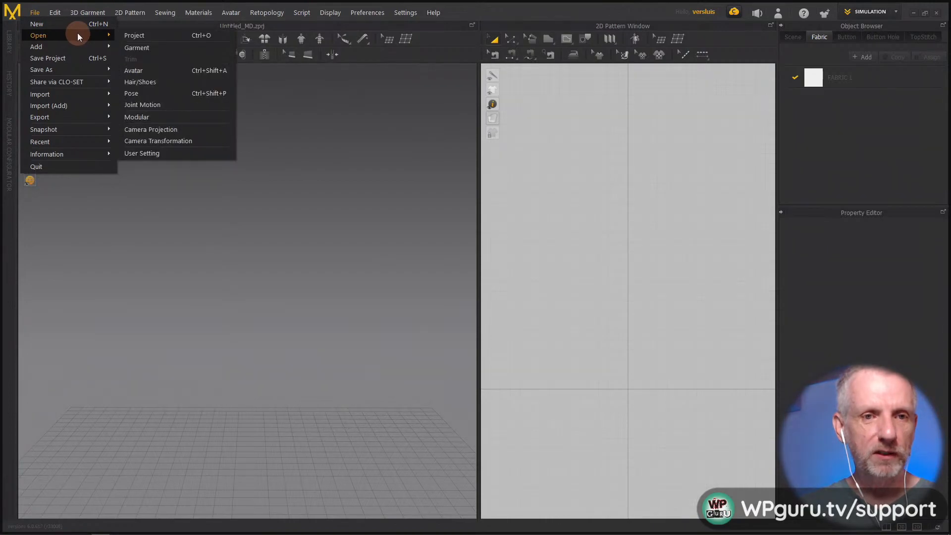
click(150, 34)
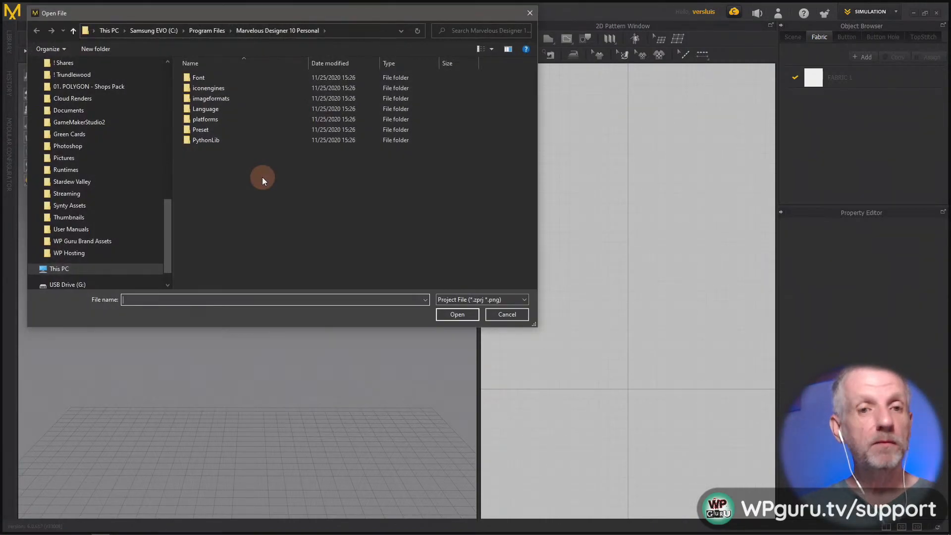
scroll(147, 192, up, 4)
scroll(147, 192, up, 2)
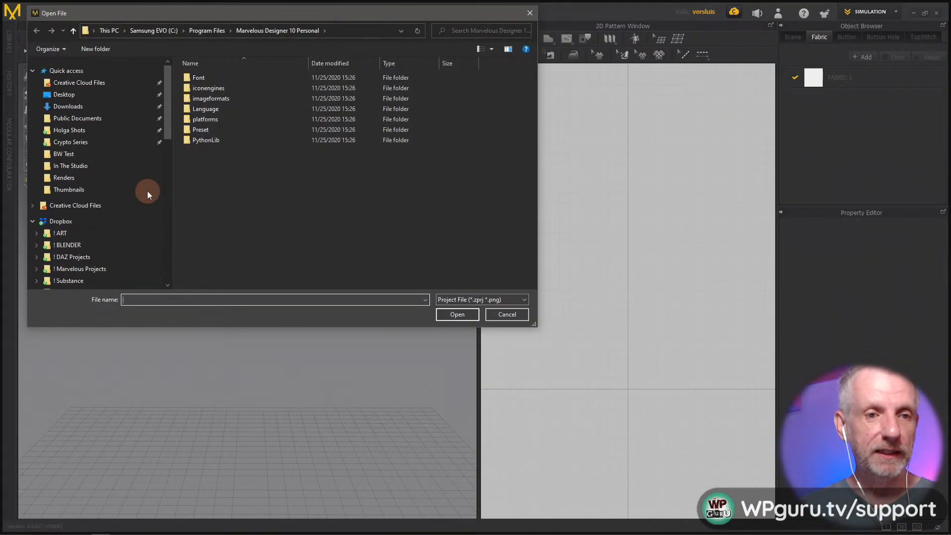
click(110, 102)
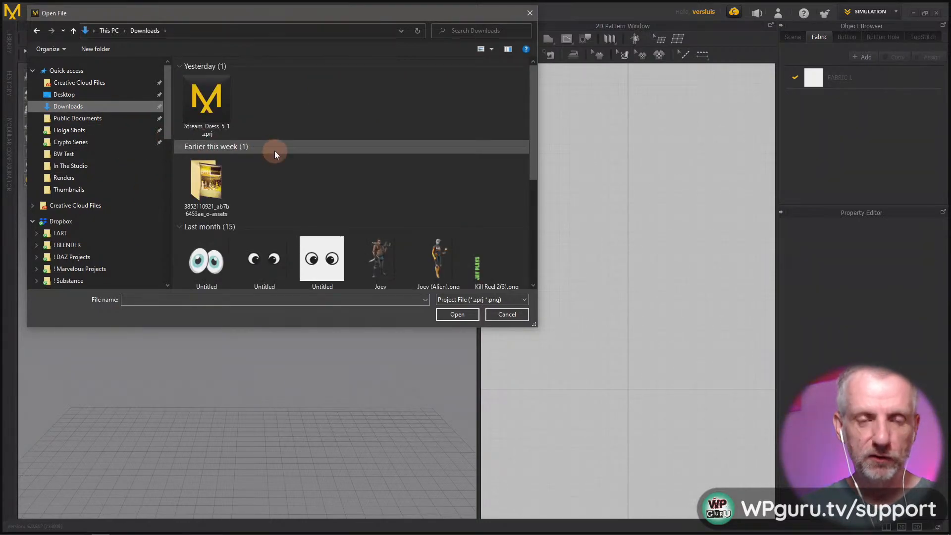
click(215, 105)
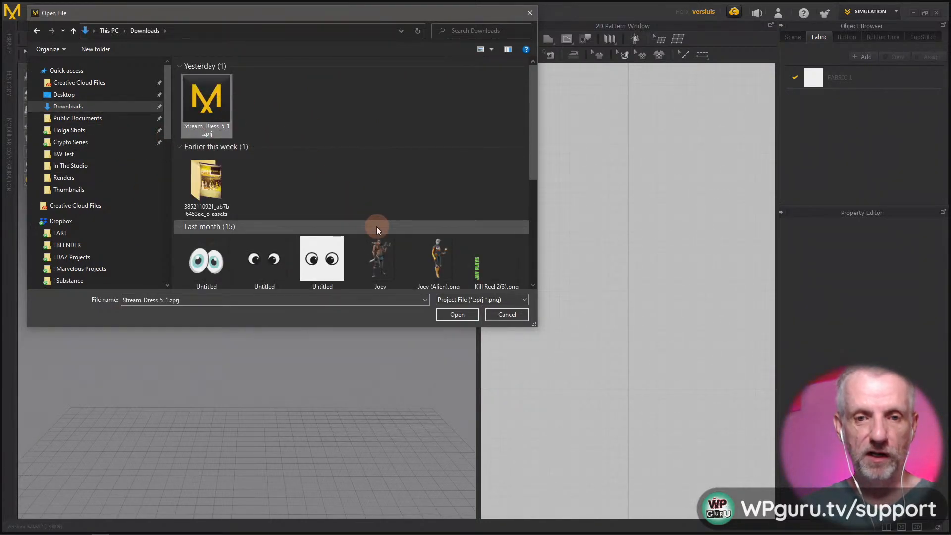
click(458, 316)
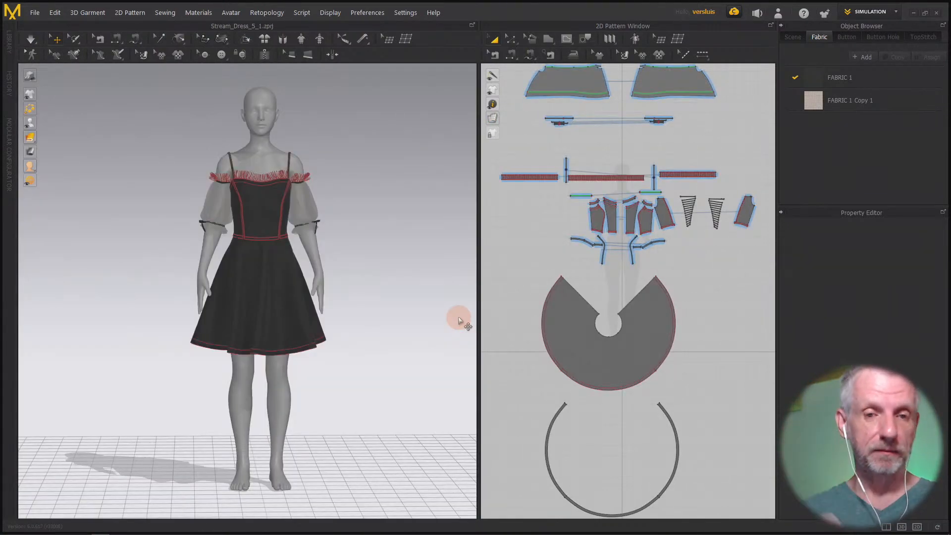
Format the 3D window's background with a picture fill using the image bg.png.
right_drag(420, 316, 366, 312)
scroll(365, 312, down, 1)
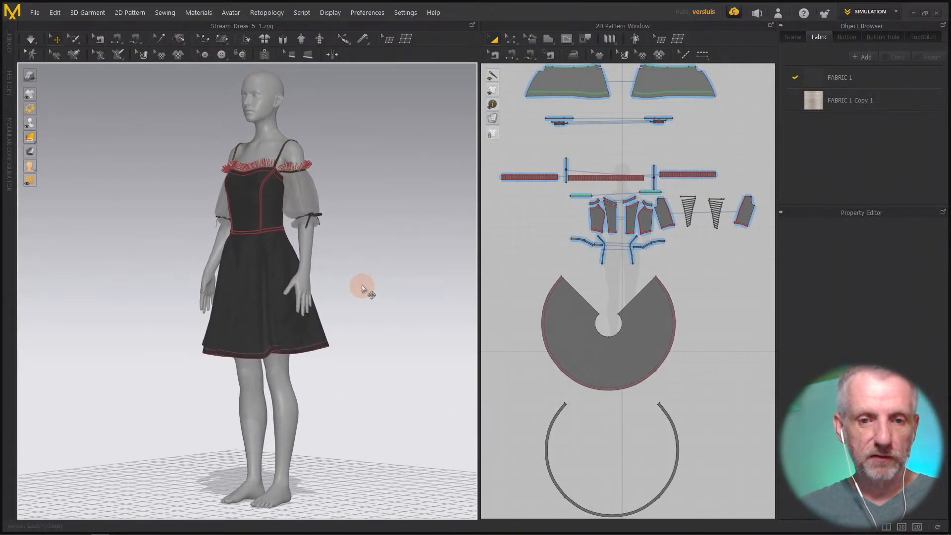
middle_drag(363, 288, 331, 333)
scroll(321, 383, down, 1)
right_drag(330, 335, 395, 340)
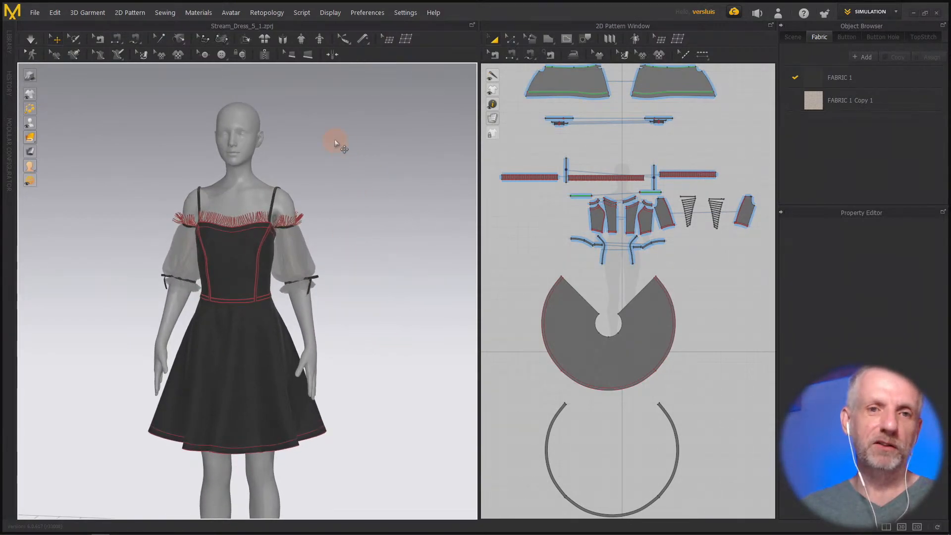
click(330, 13)
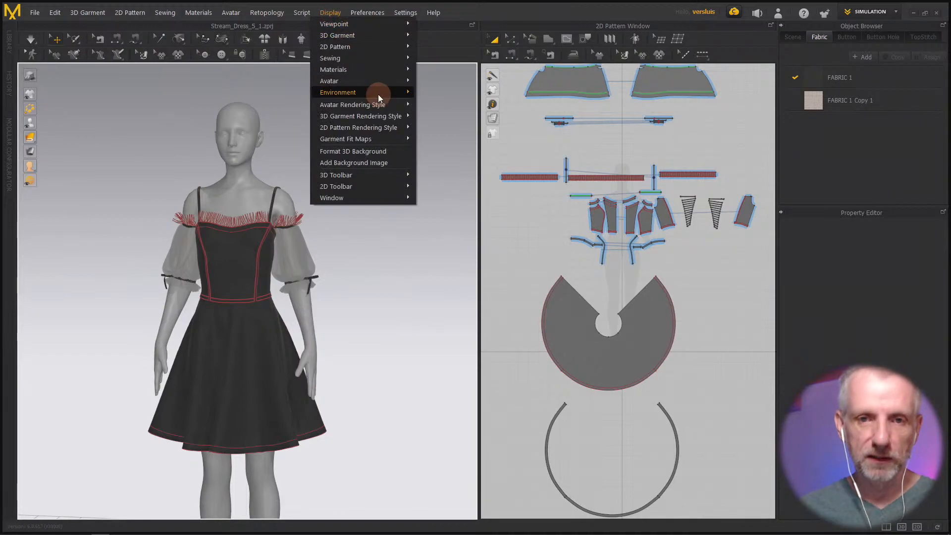
mouse_move(379, 94)
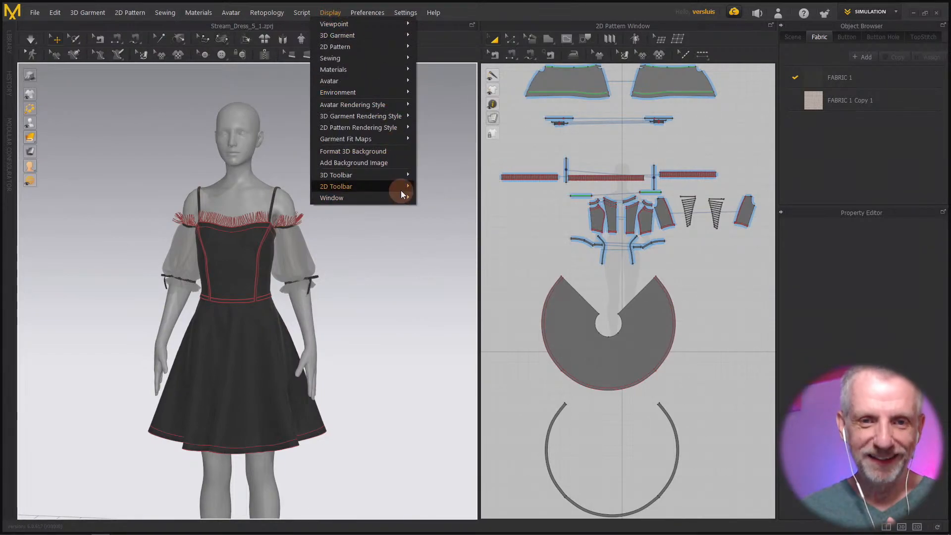
mouse_move(400, 204)
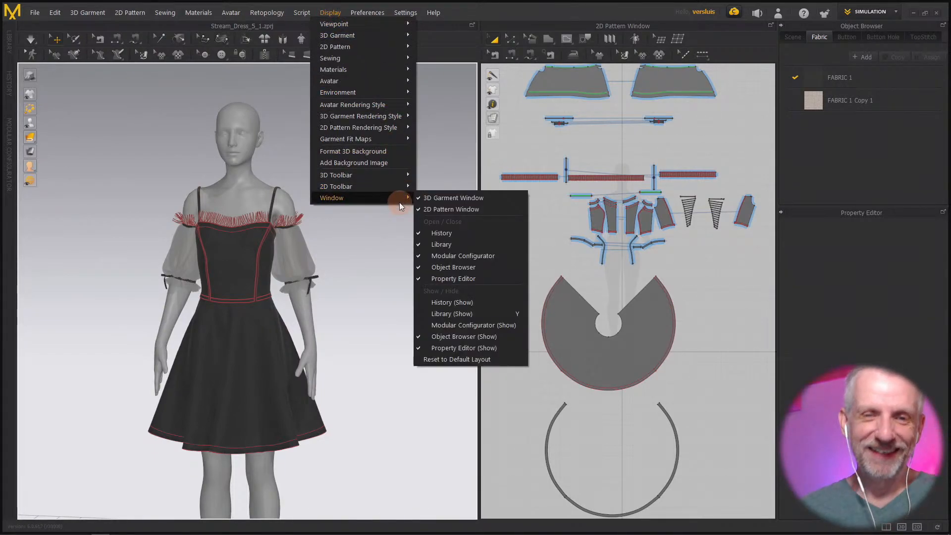
click(395, 151)
click(528, 235)
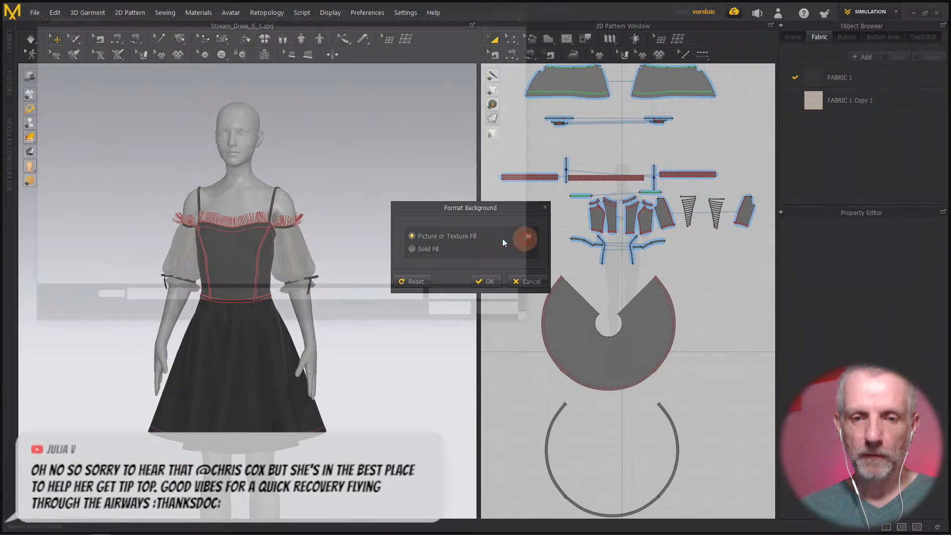
click(206, 91)
click(445, 286)
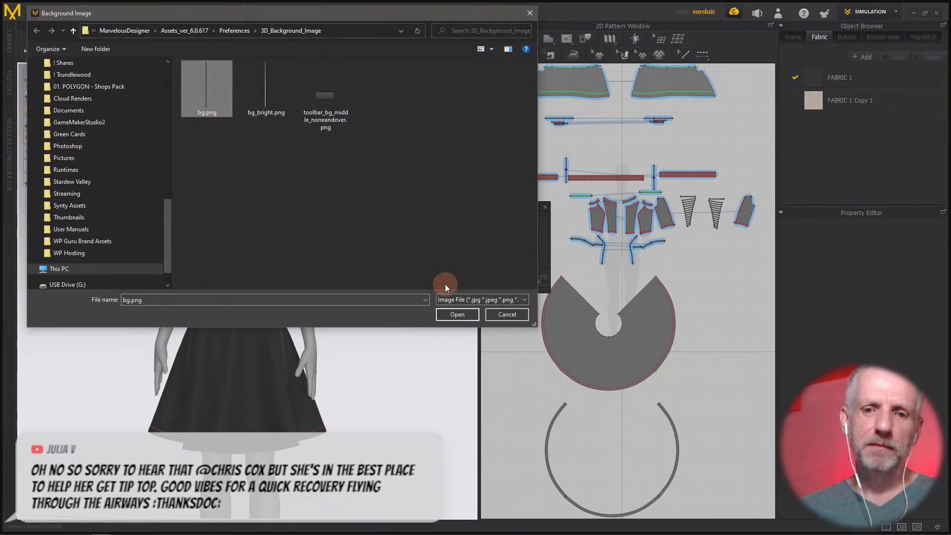
click(457, 315)
click(484, 283)
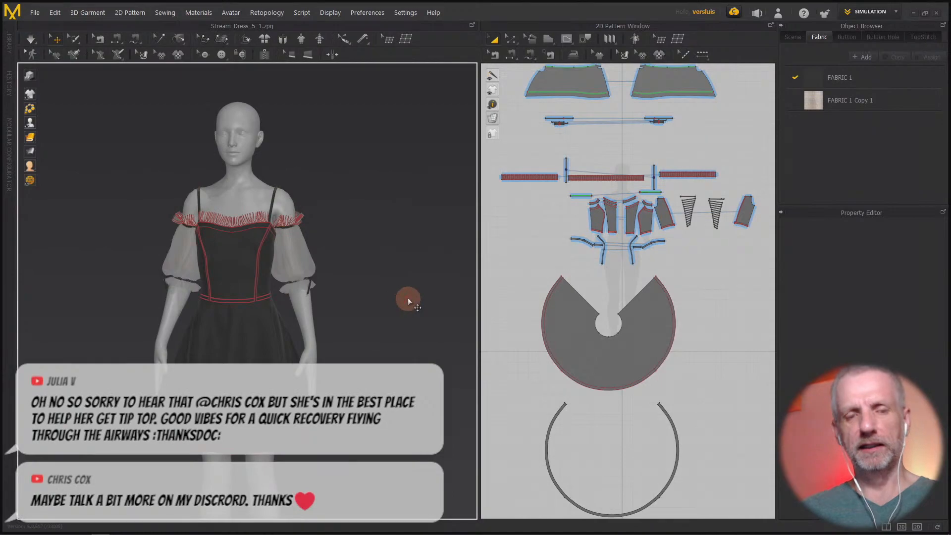
Examine the black dress on the avatar from the front and at an angle, including the ruffled neckline and sleeves up close.
right_drag(406, 298, 435, 297)
scroll(439, 297, up, 3)
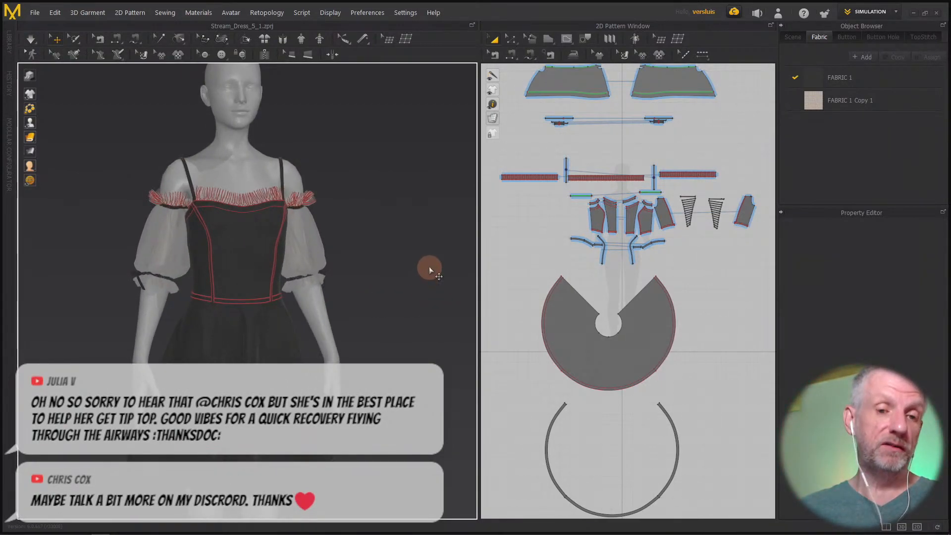
scroll(436, 292, up, 4)
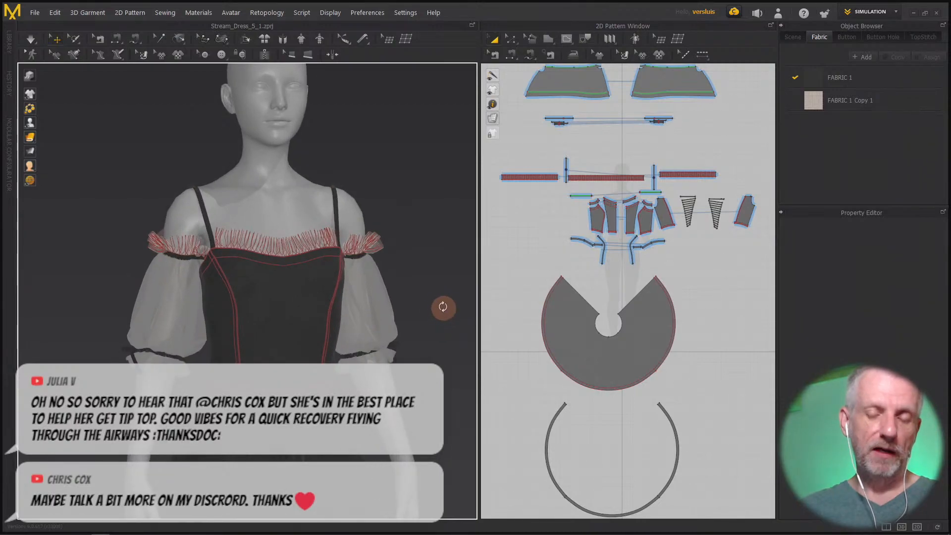
right_drag(439, 318, 410, 307)
scroll(410, 309, down, 5)
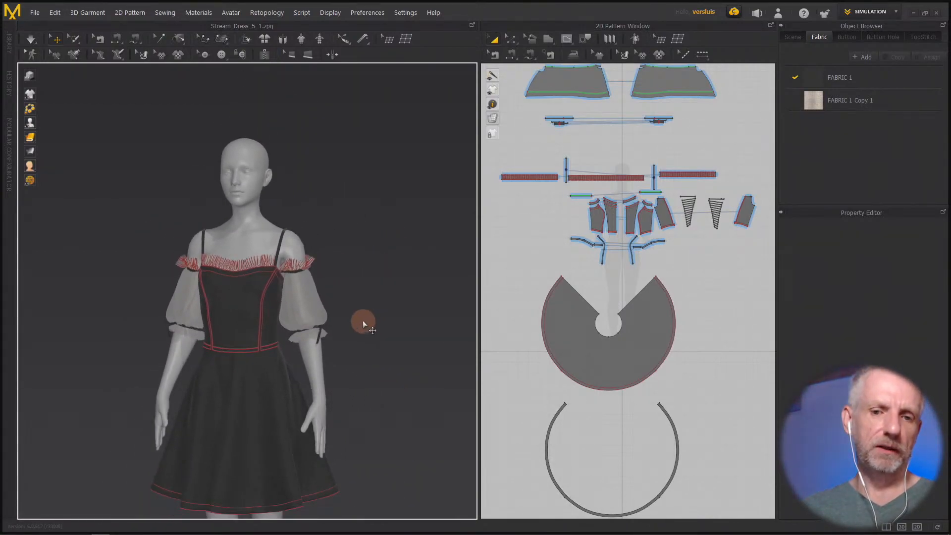
scroll(374, 263, up, 3)
scroll(363, 263, down, 1)
mouse_move(361, 261)
right_down()
mouse_move(384, 265)
mouse_move(376, 263)
right_up()
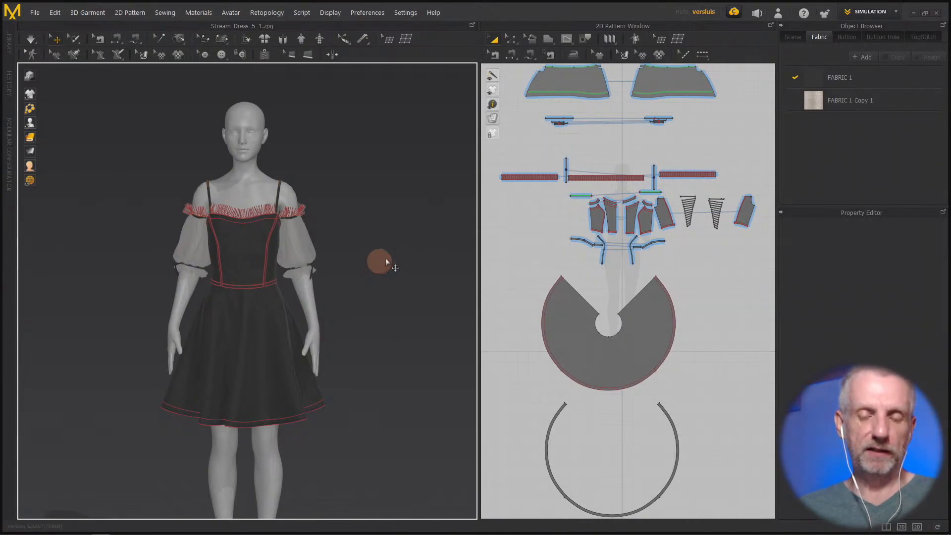
right_drag(387, 263, 369, 253)
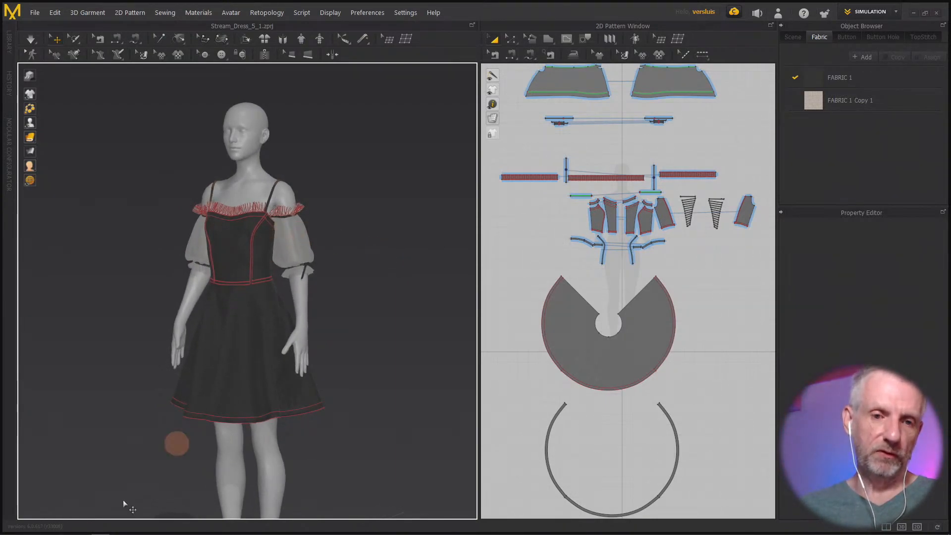
Launch DAZ Studio 4.15 and open the figure product Stream Safe Textures for Genesis 3, 8, and 8.1 Female in Smart Content.
click(9, 527)
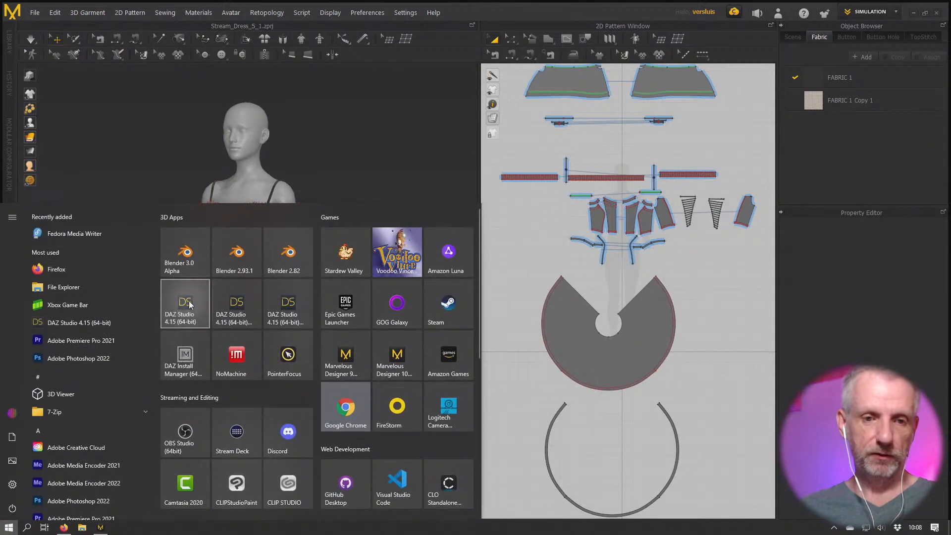
click(186, 303)
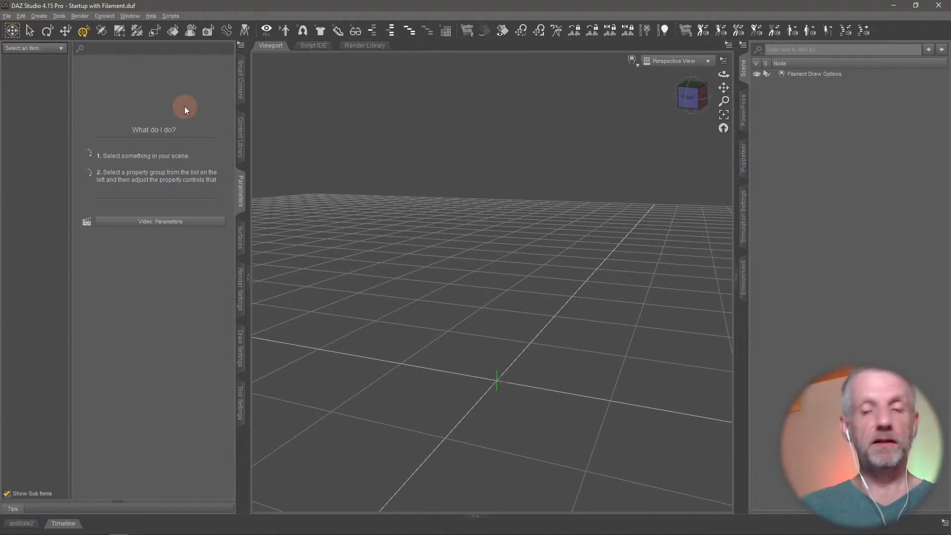
click(241, 69)
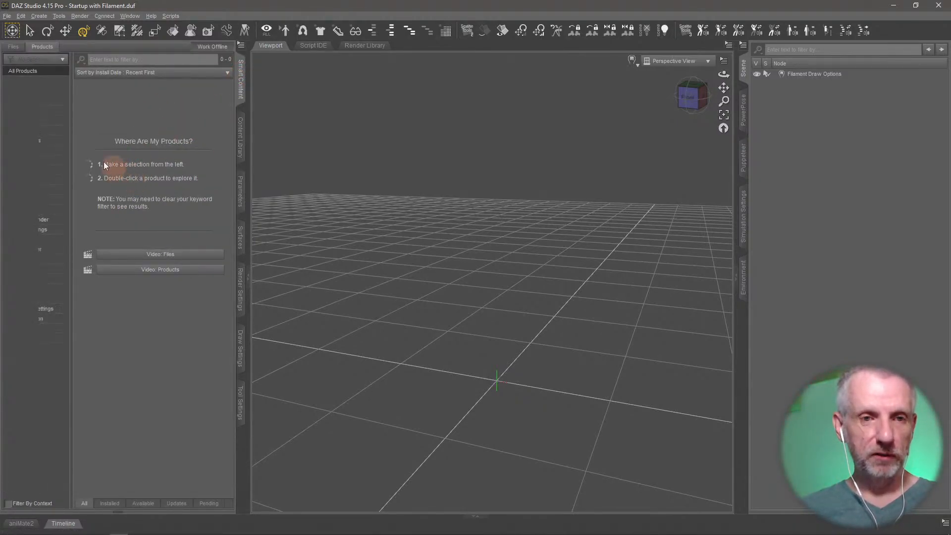
click(27, 151)
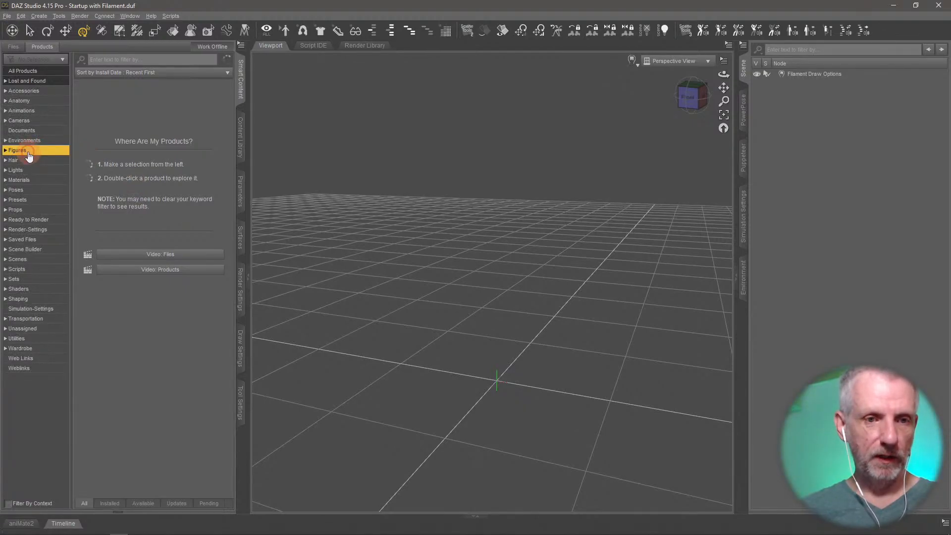
click(138, 214)
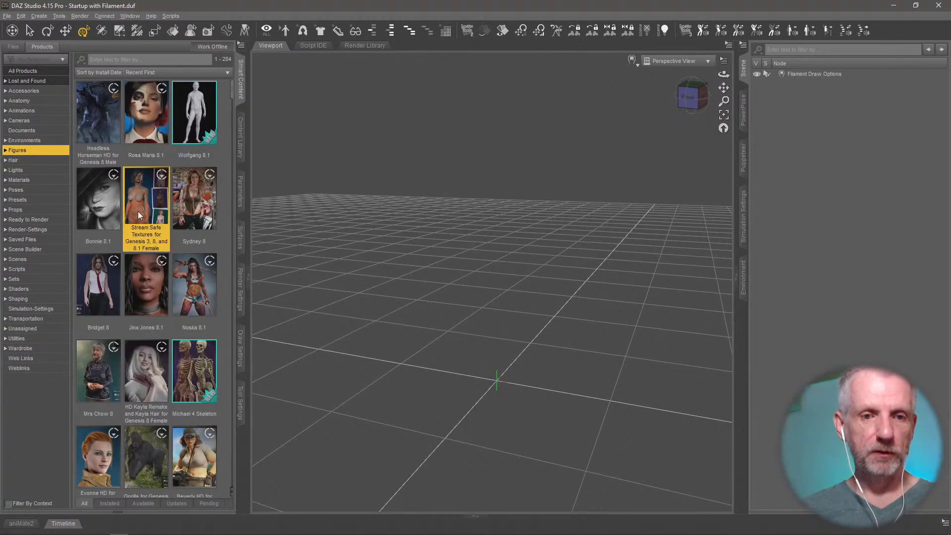
double_click(144, 207)
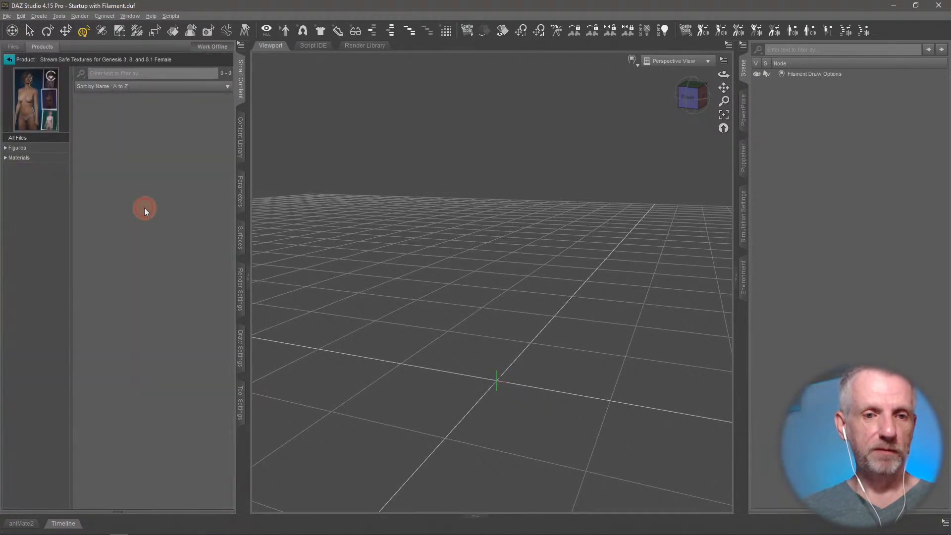
Load the G8F Tanned actor from the product's Figures category into the scene.
click(44, 148)
click(206, 331)
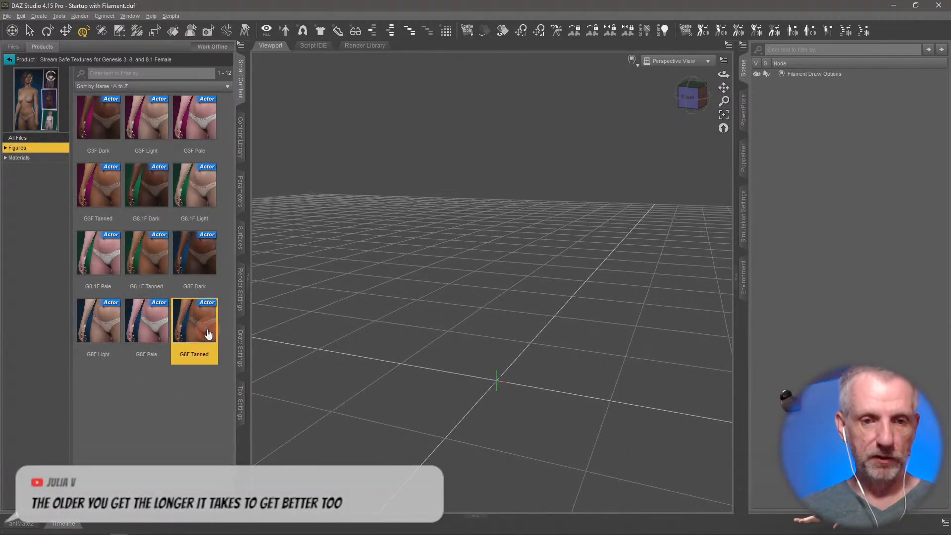
double_click(206, 331)
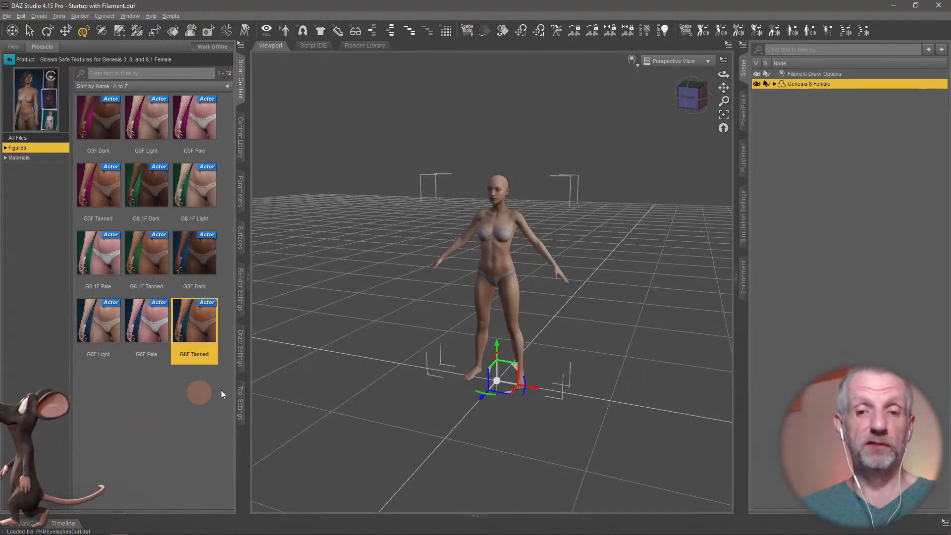
scroll(492, 300, up, 6)
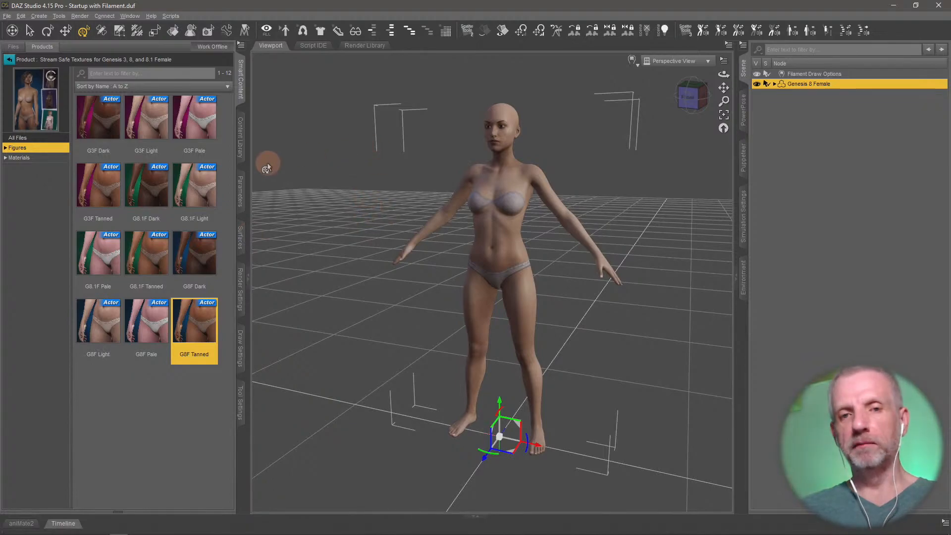
Show DAZ Studio's Content Library, then switch to File Explorer and open the ! DAZ Projects folder in Dropbox.
click(241, 143)
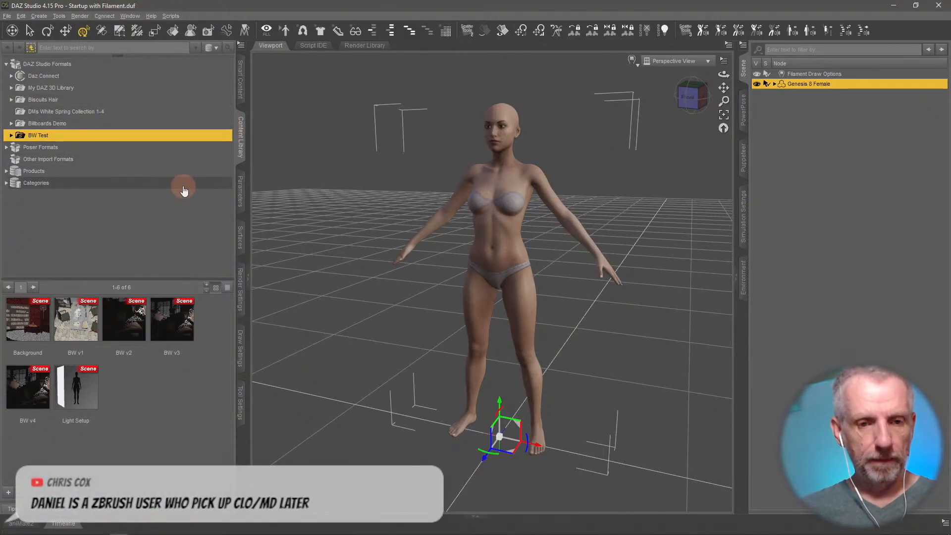
key(super)
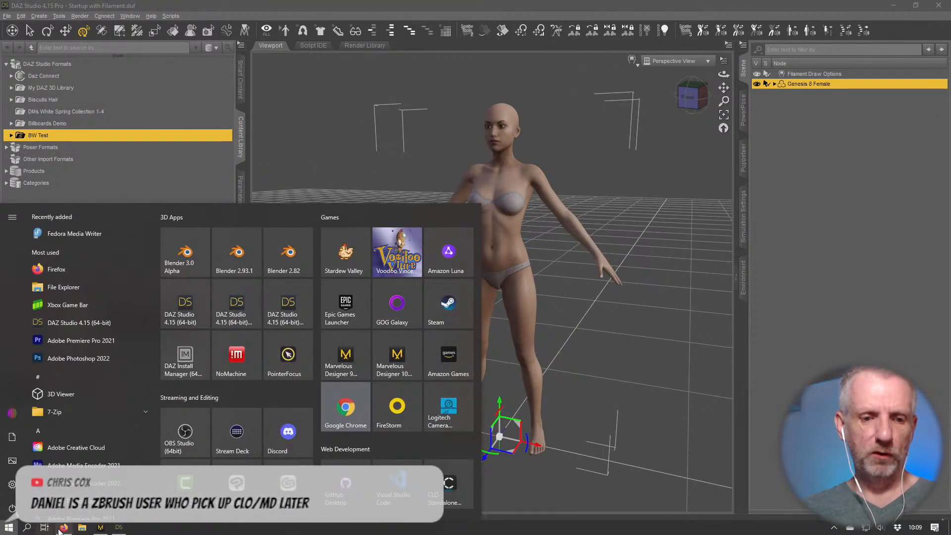
click(82, 528)
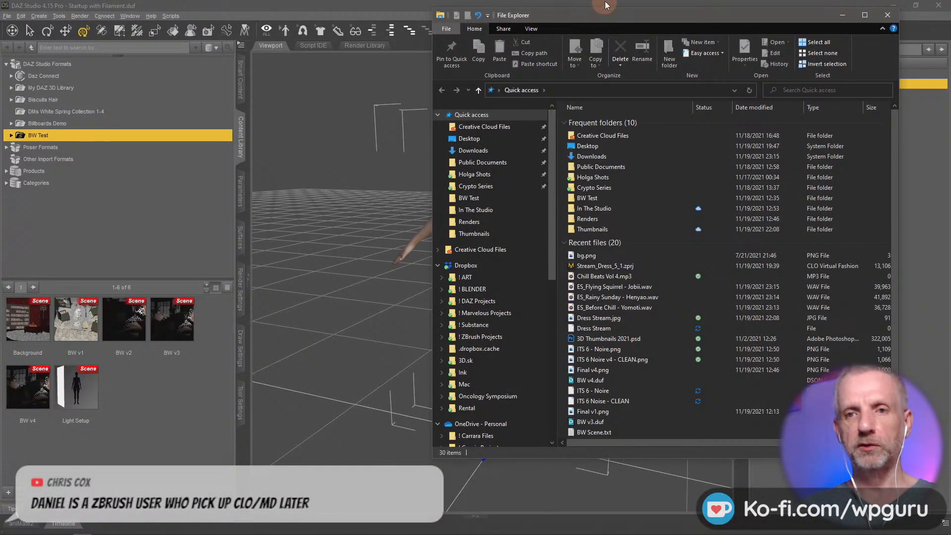
drag(605, 14, 552, 7)
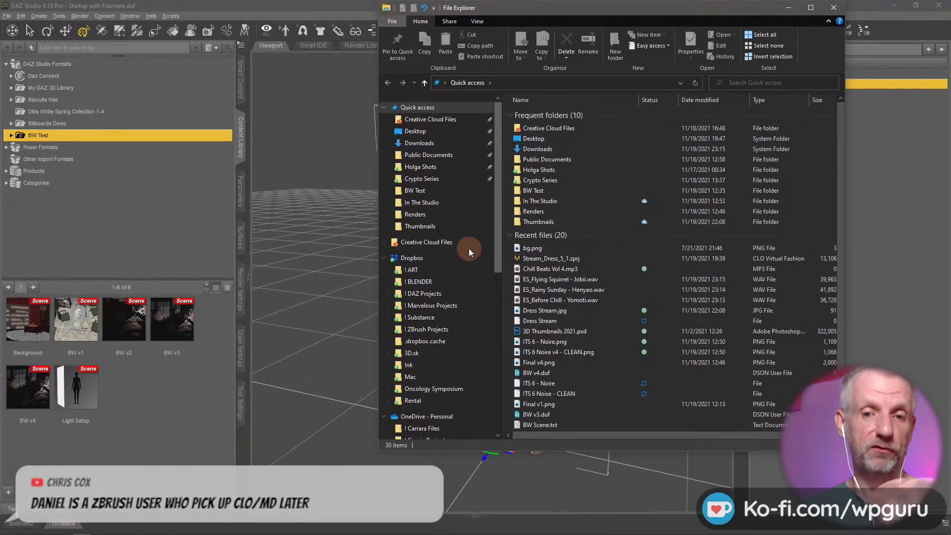
scroll(468, 248, down, 1)
click(435, 214)
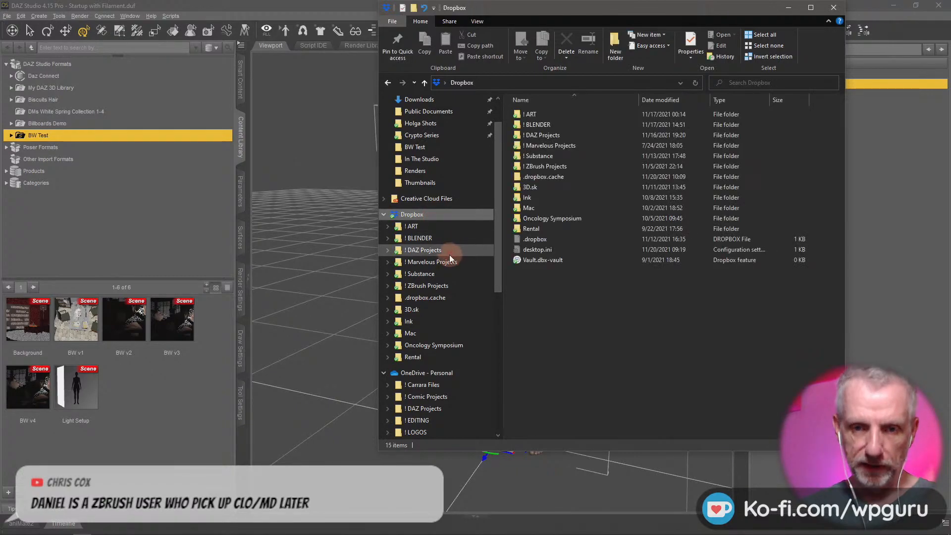
click(426, 250)
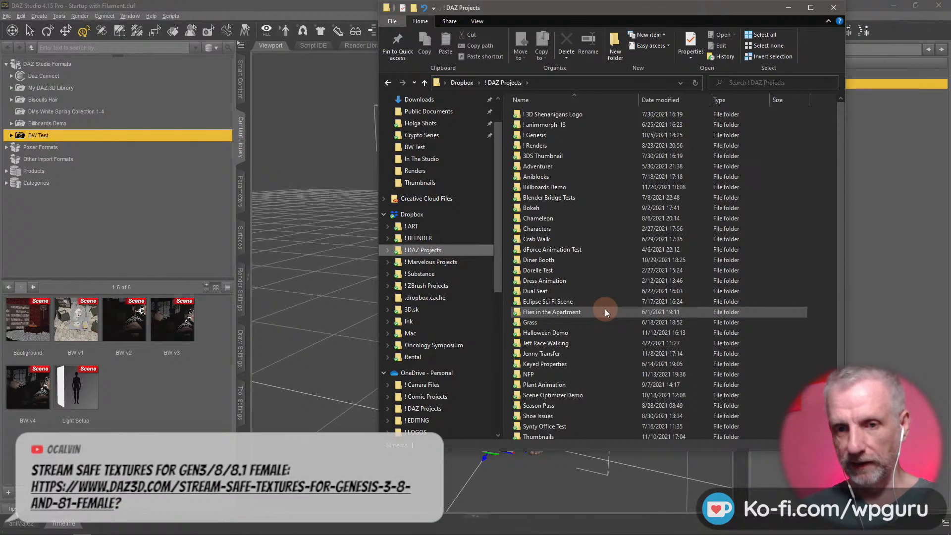
Create a folder in ! DAZ Projects named with the dress designer's first name followed by "Stream Dress 5".
right_click(604, 309)
mouse_move(594, 287)
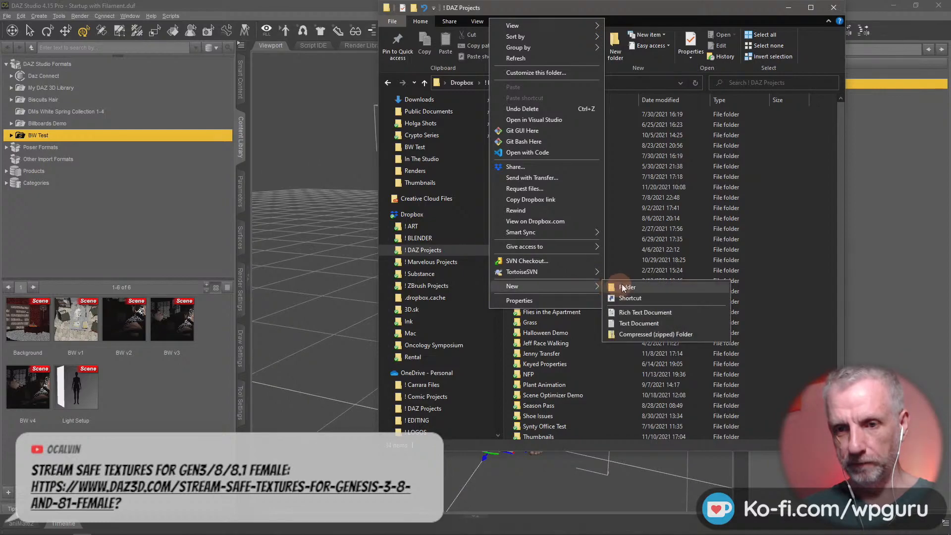
click(622, 284)
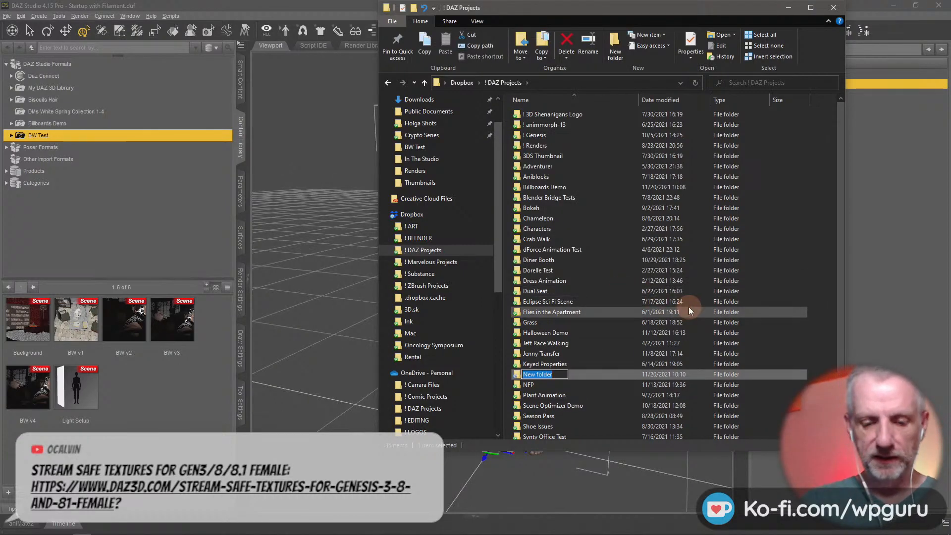
text(Daneil)
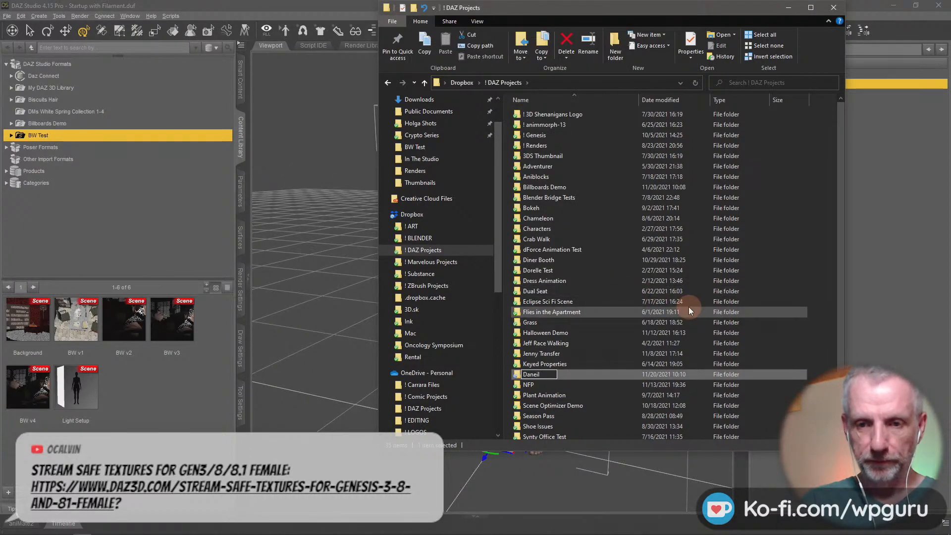
key(BackSpace)
key(BackSpace)
key(BackSpace)
text(ie)
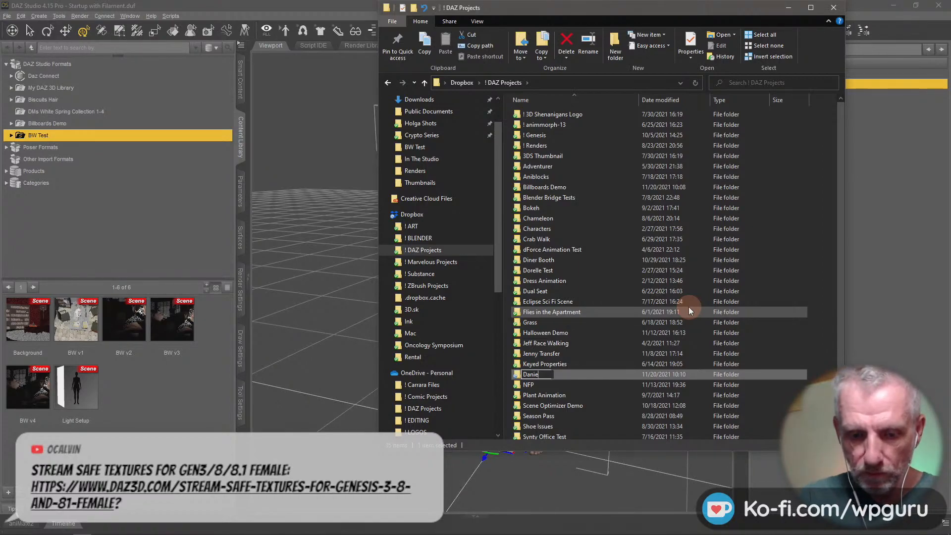
text(ls Stream Dress 5)
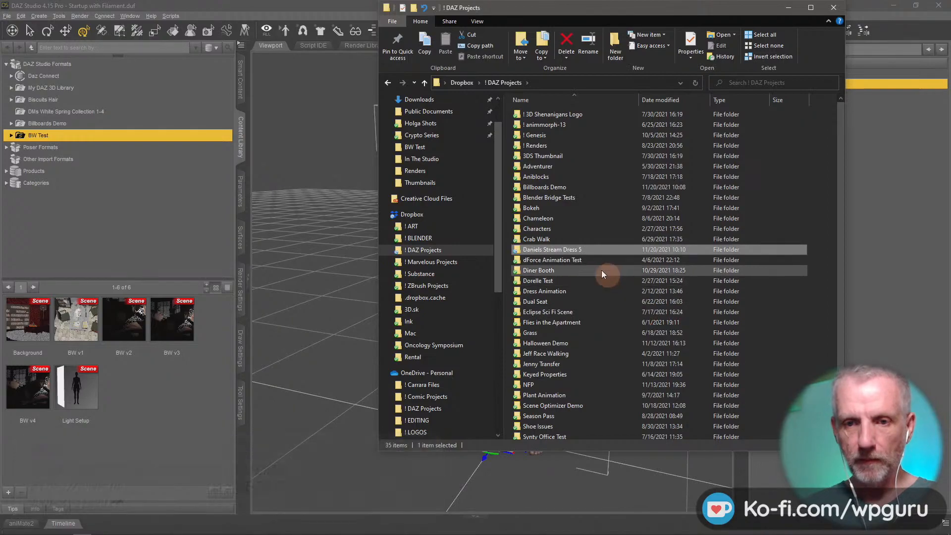
Add the Stream Dress 5 folder from Dropbox's ! DAZ Projects as a base directory under DAZ Studio Formats.
click(85, 70)
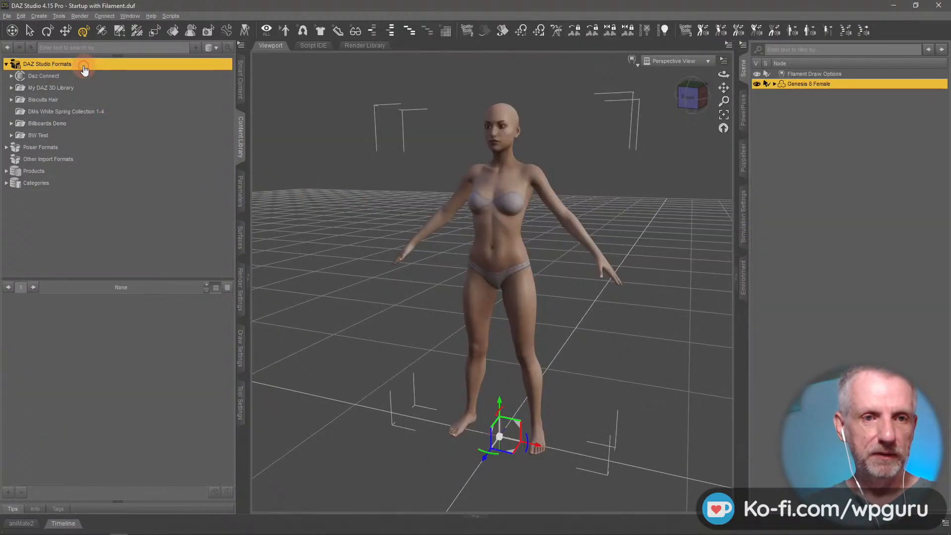
right_click(86, 68)
click(105, 72)
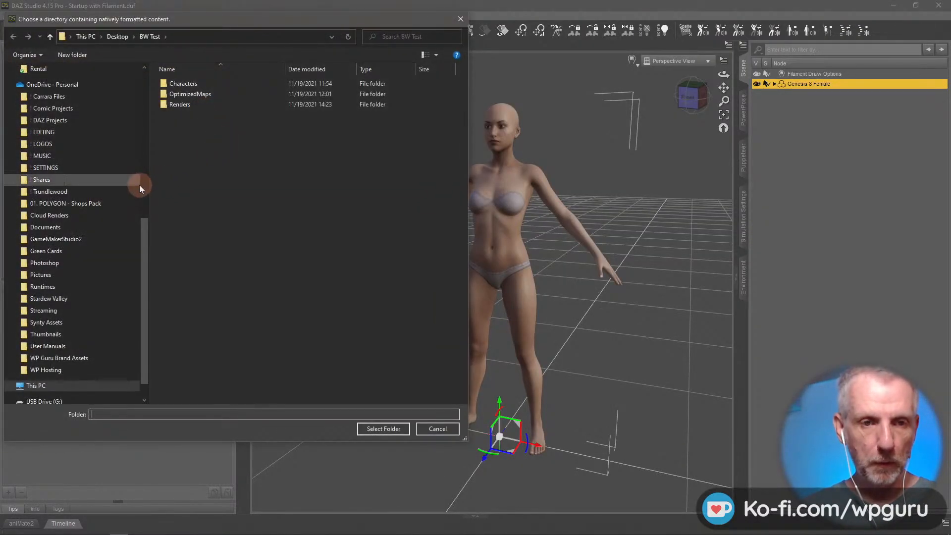
scroll(100, 146, up, 2)
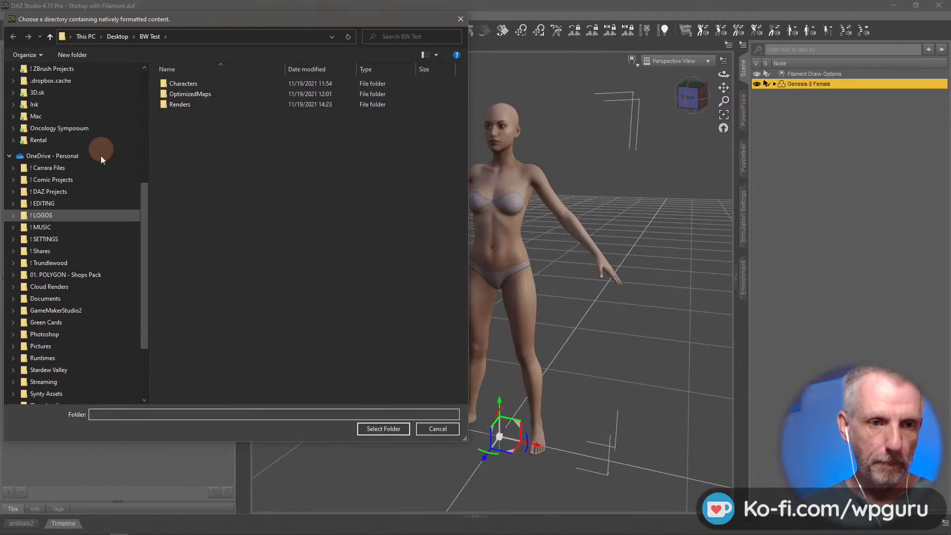
click(10, 156)
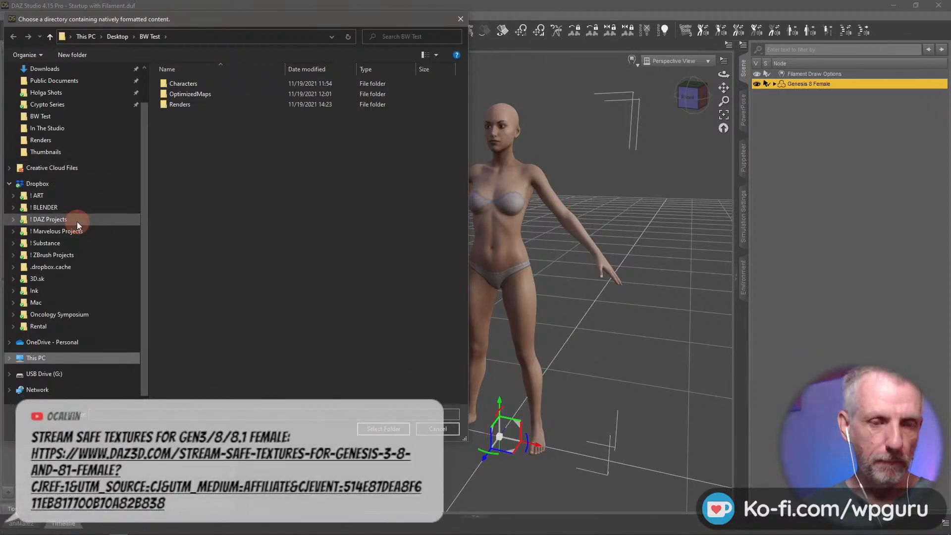
click(76, 220)
double_click(220, 219)
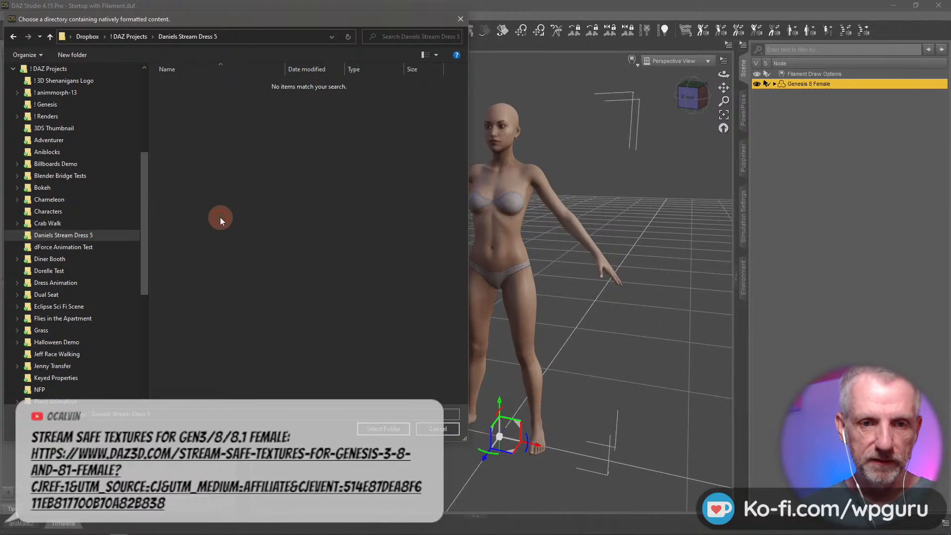
click(384, 429)
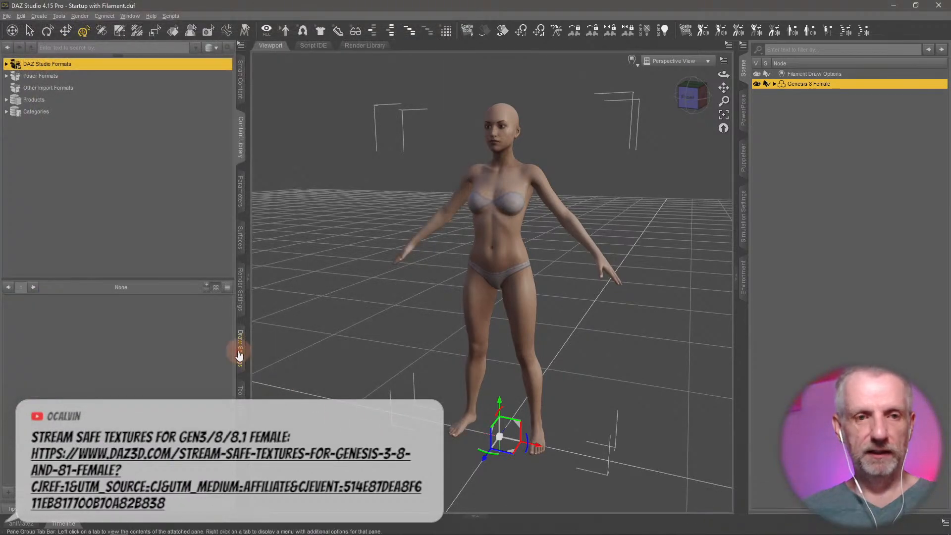
Expand DAZ Studio Formats, select the newly added Stream Dress 5 directory, and enlarge the file area below the folder tree.
double_click(64, 64)
click(60, 147)
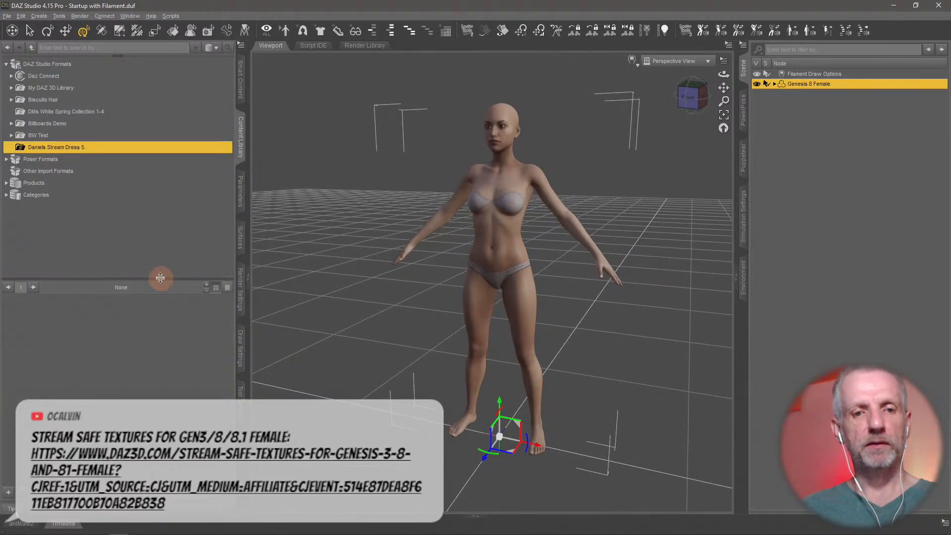
drag(157, 281, 160, 260)
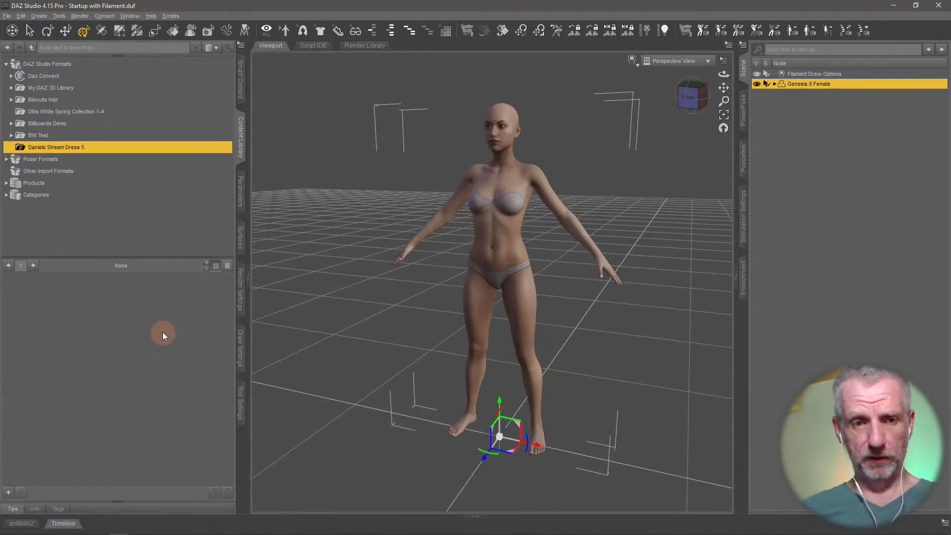
Switch to Marvelous Designer and start an OBJ export into the Stream Dress 5 folder in ! DAZ Projects.
key(alt+Tab)
key(alt+Tab)
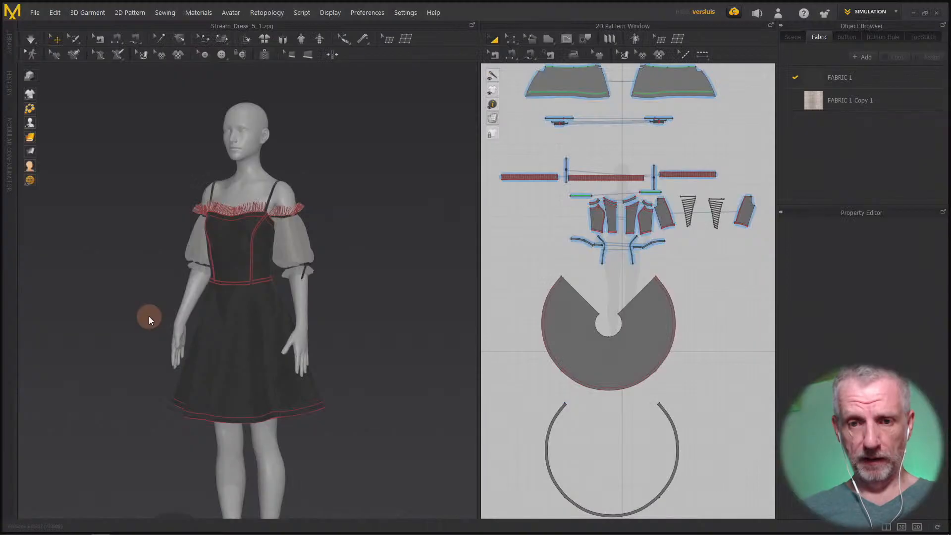
click(149, 318)
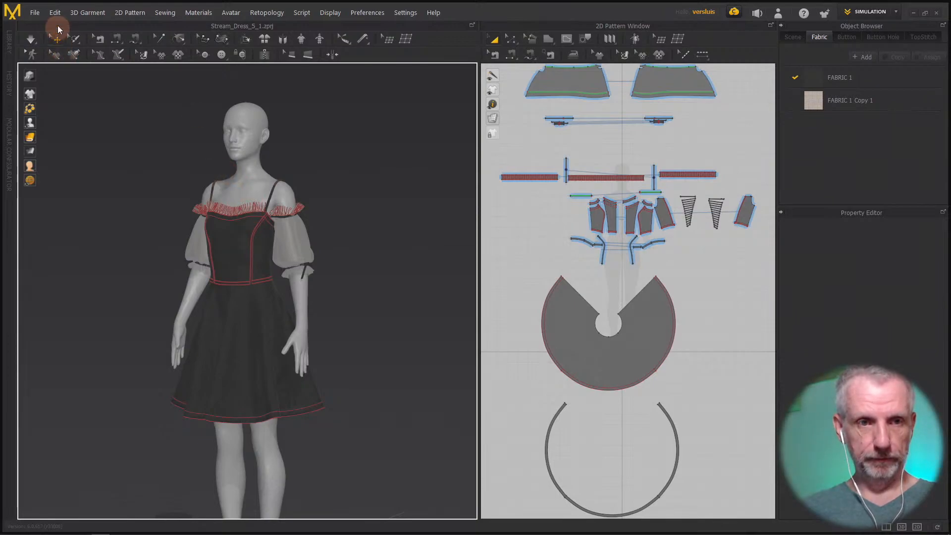
click(34, 13)
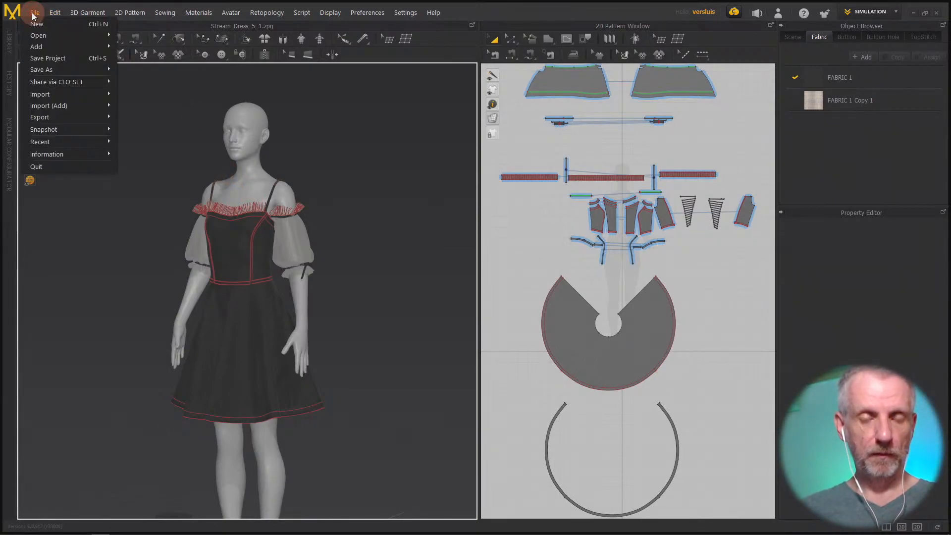
click(68, 115)
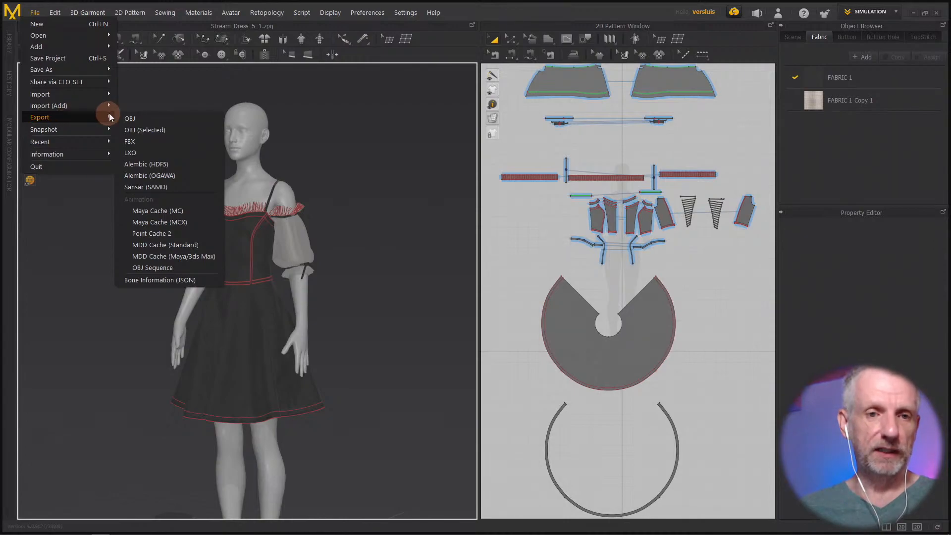
click(157, 119)
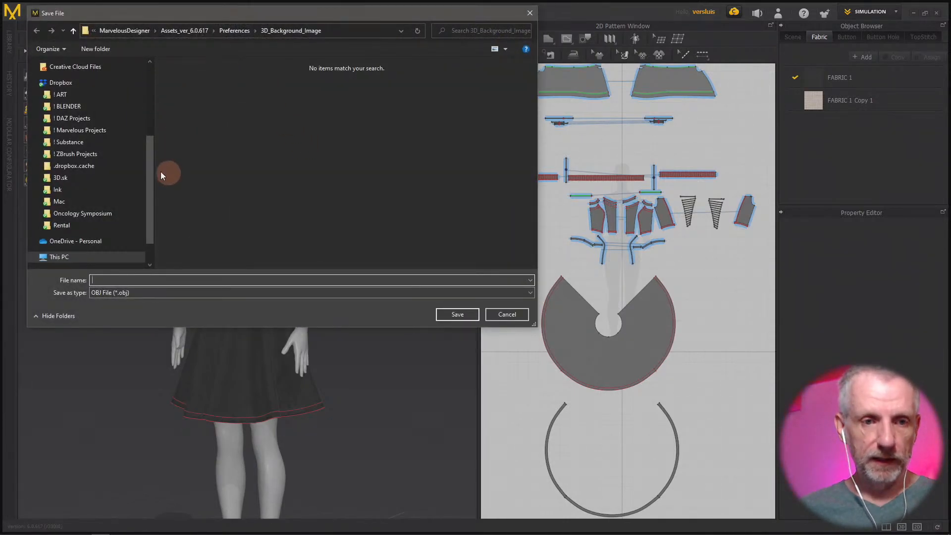
click(88, 119)
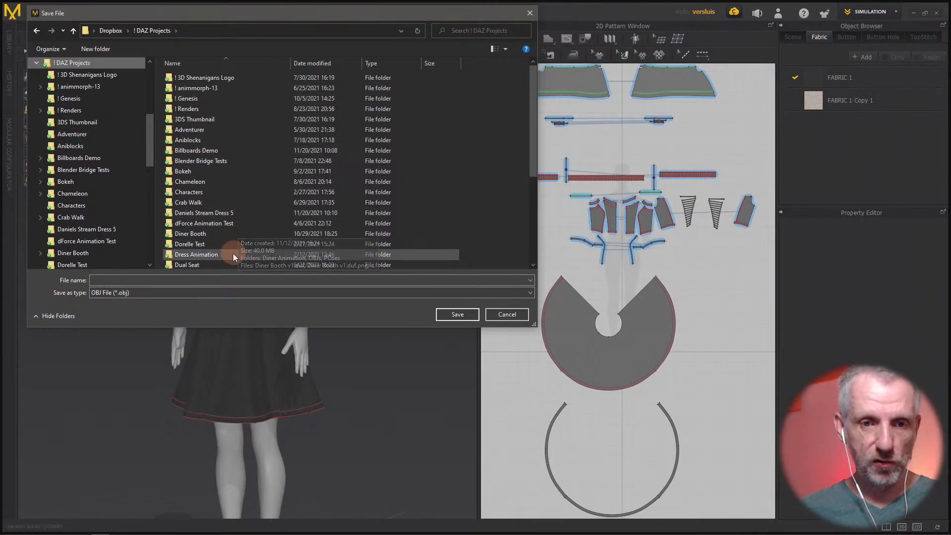
scroll(231, 255, down, 1)
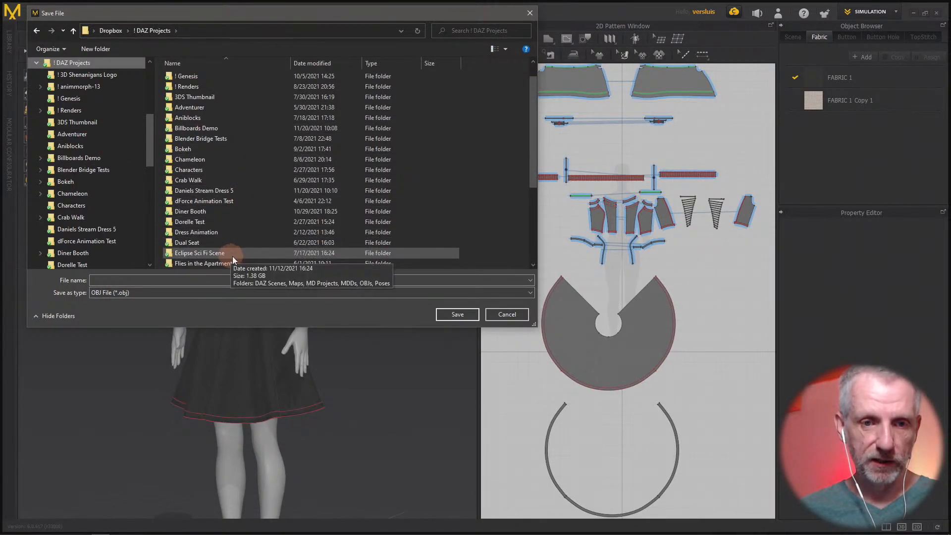
double_click(236, 195)
Create a subfolder named OBJs inside the Stream Dress 5 folder.
right_click(208, 128)
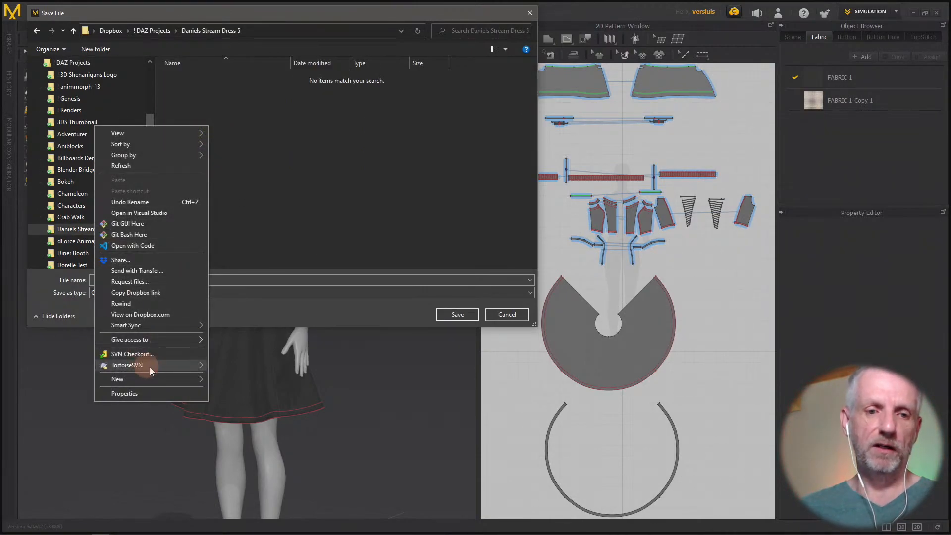
mouse_move(150, 380)
click(257, 383)
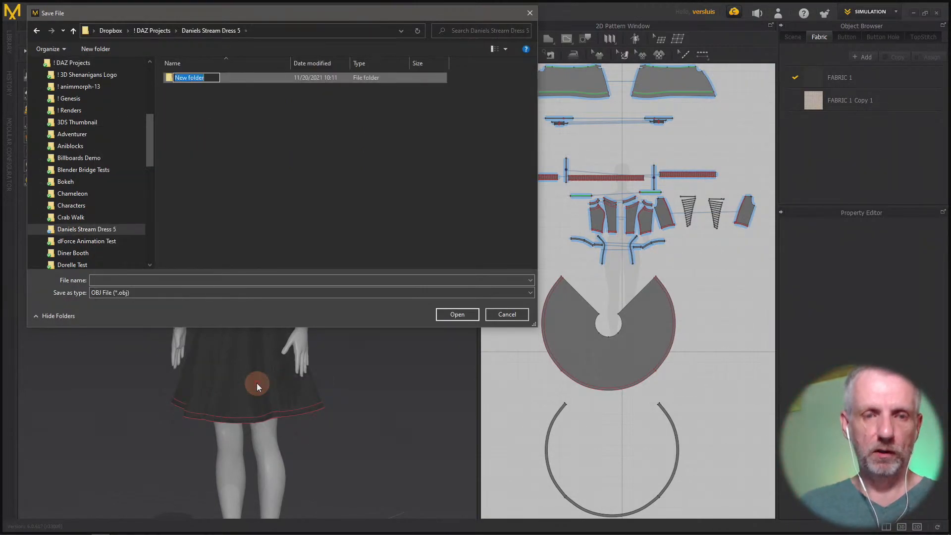
key(Return)
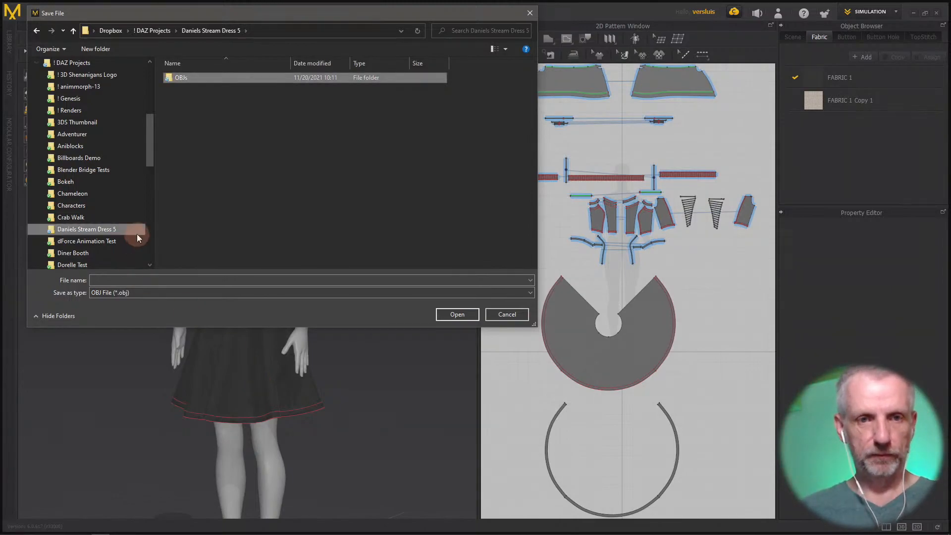
Export only the avatar, without patterns, into the OBJs folder as MD Avatar, using the cm (DAZ Studio) scale.
double_click(188, 77)
click(218, 278)
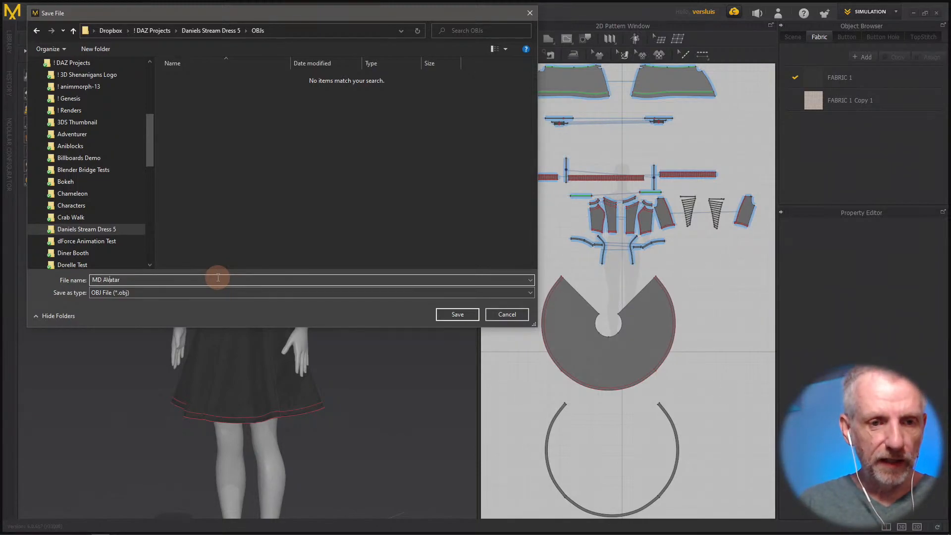
click(454, 313)
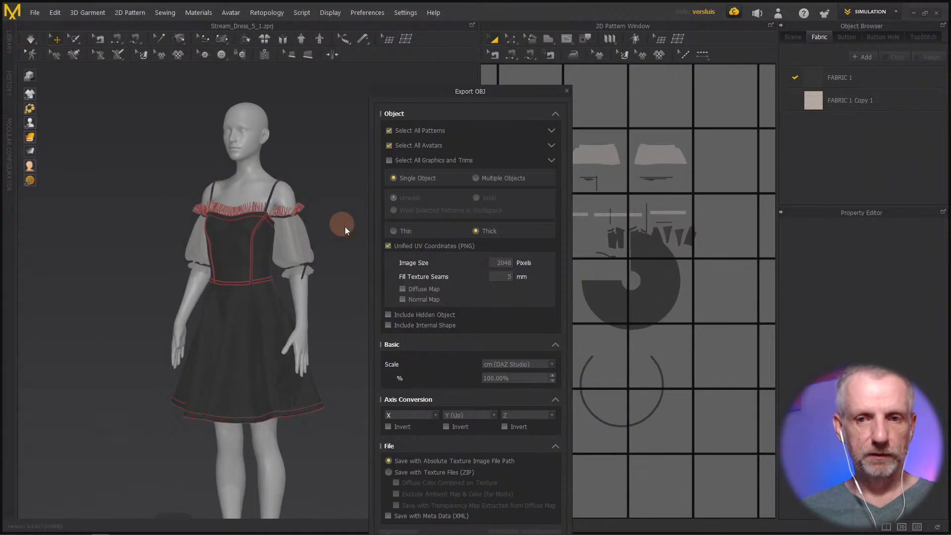
drag(463, 94, 269, 24)
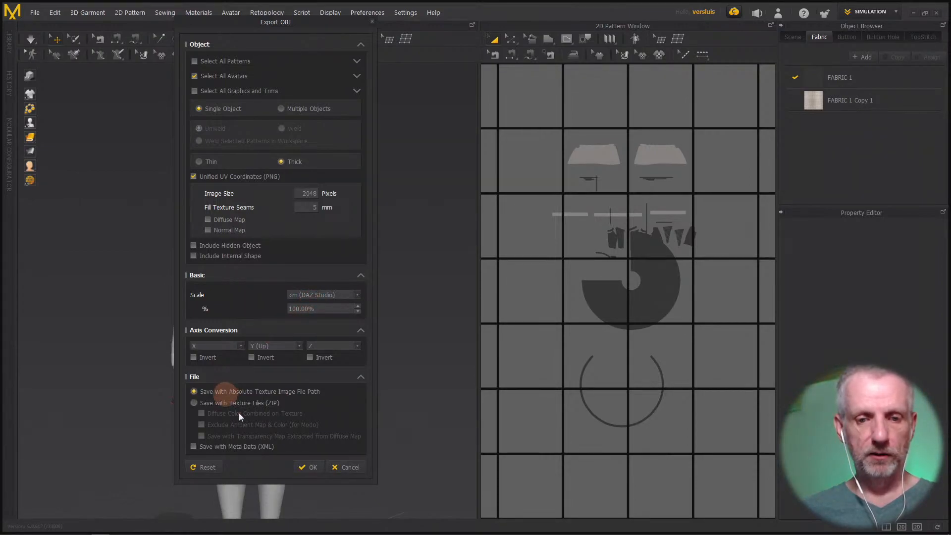
click(312, 468)
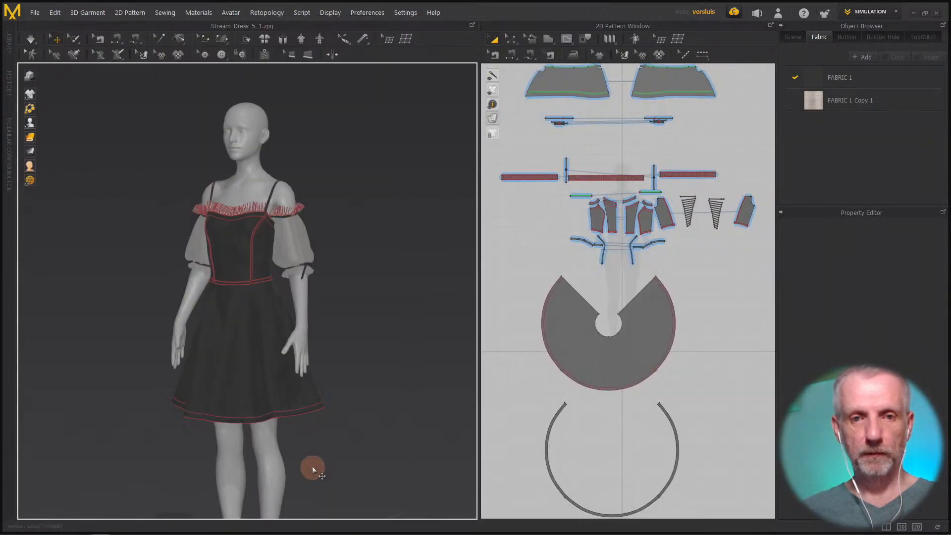
Switch to DAZ Studio and choose MD Avatar.obj from the Stream Dress 5 OBJs folder for import.
key(alt+Tab)
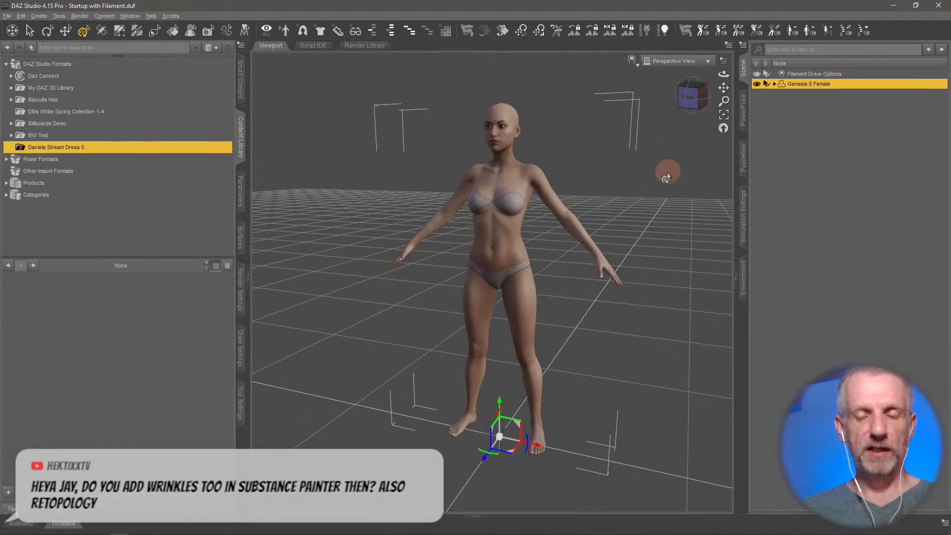
click(8, 16)
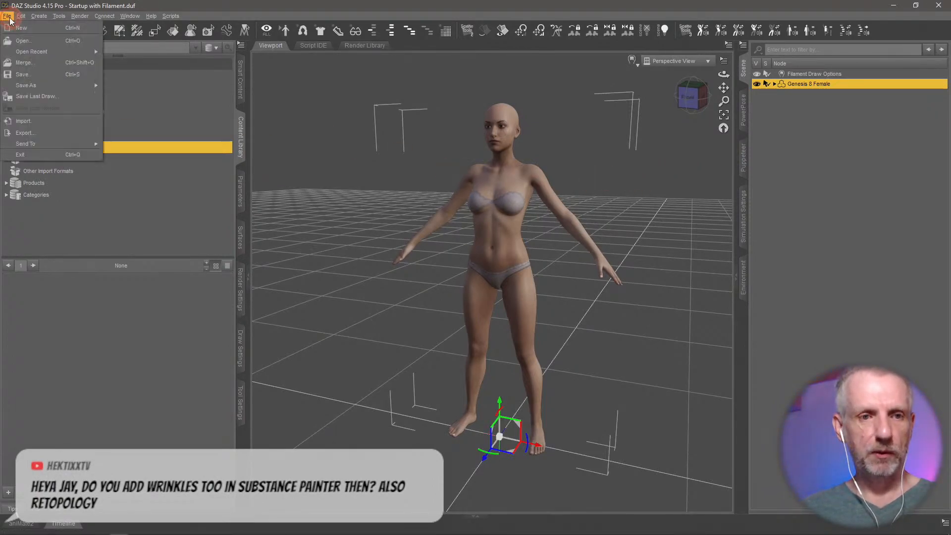
click(77, 121)
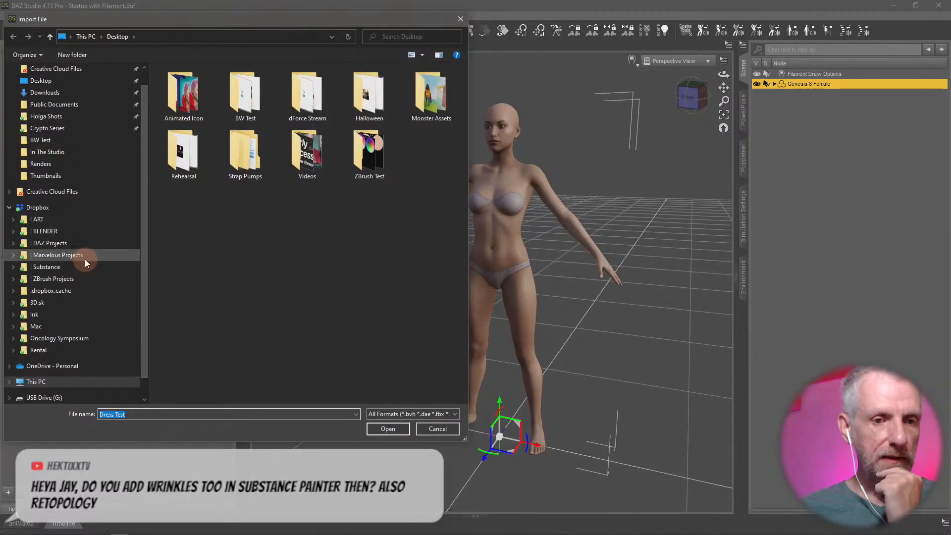
click(88, 245)
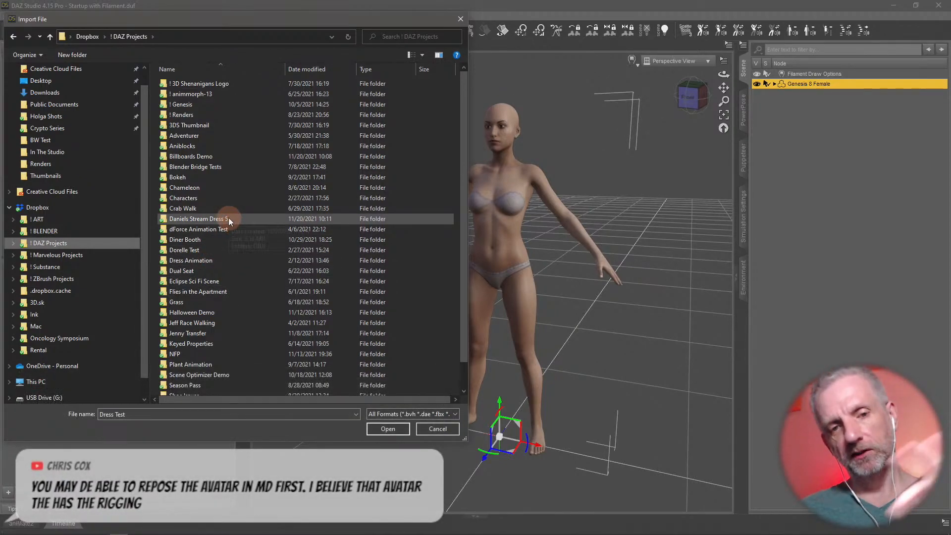
double_click(233, 218)
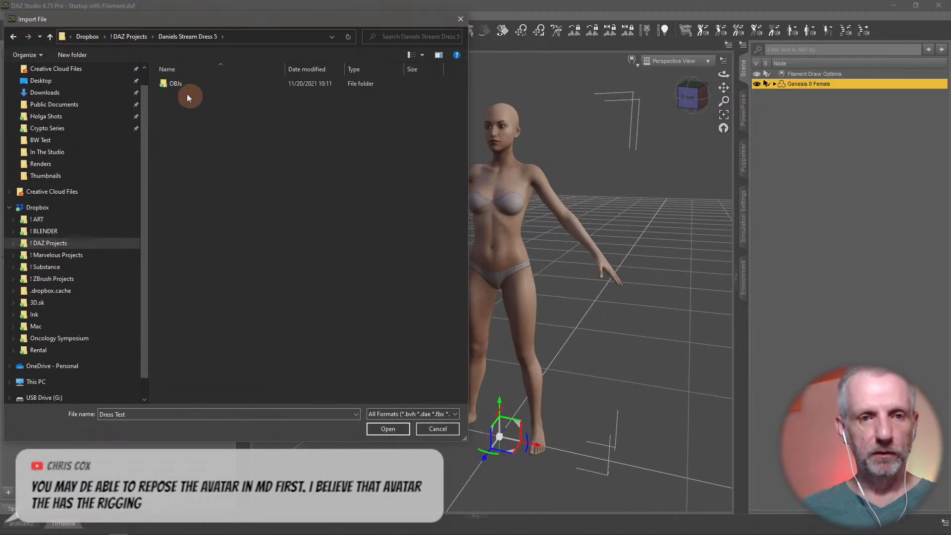
double_click(180, 84)
click(183, 105)
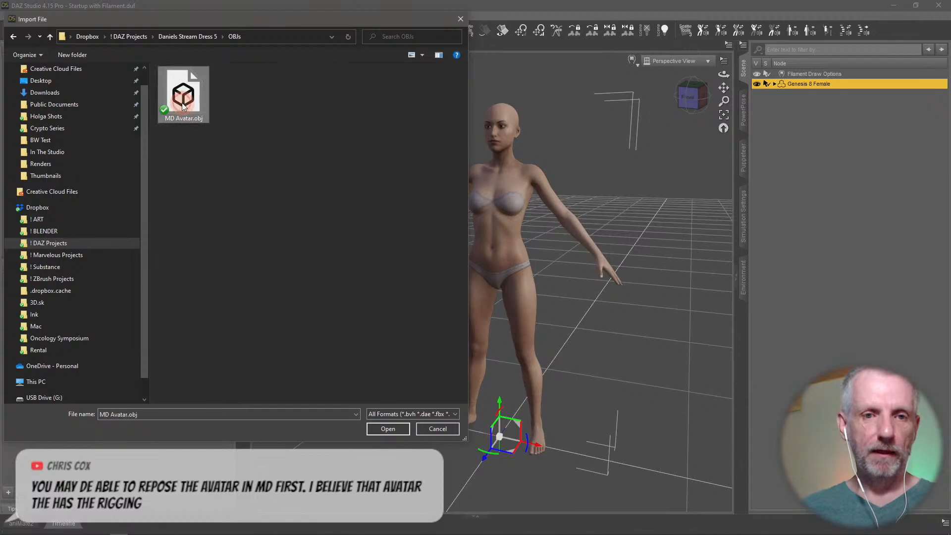
click(403, 434)
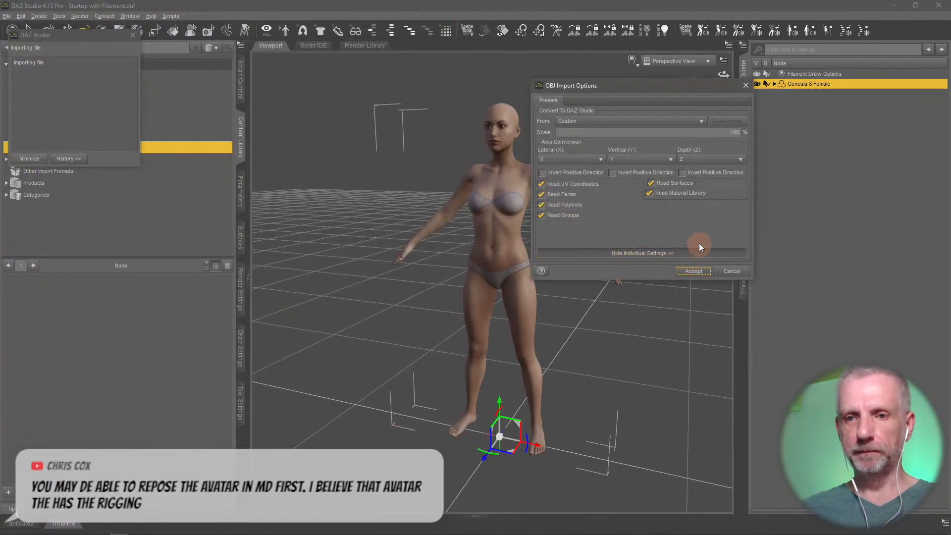
Import the avatar OBJ with the DAZ Studio (1 unit = 1cm) preset.
click(690, 121)
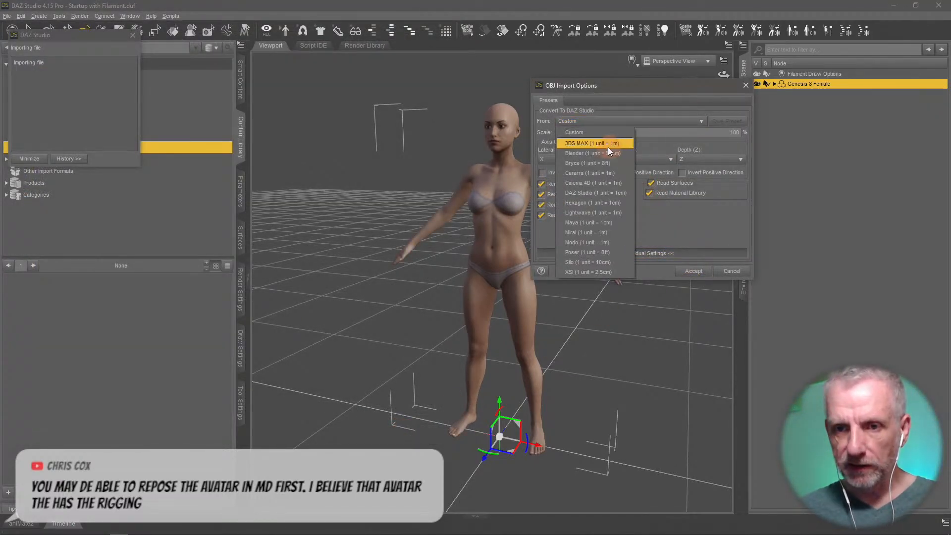
click(614, 194)
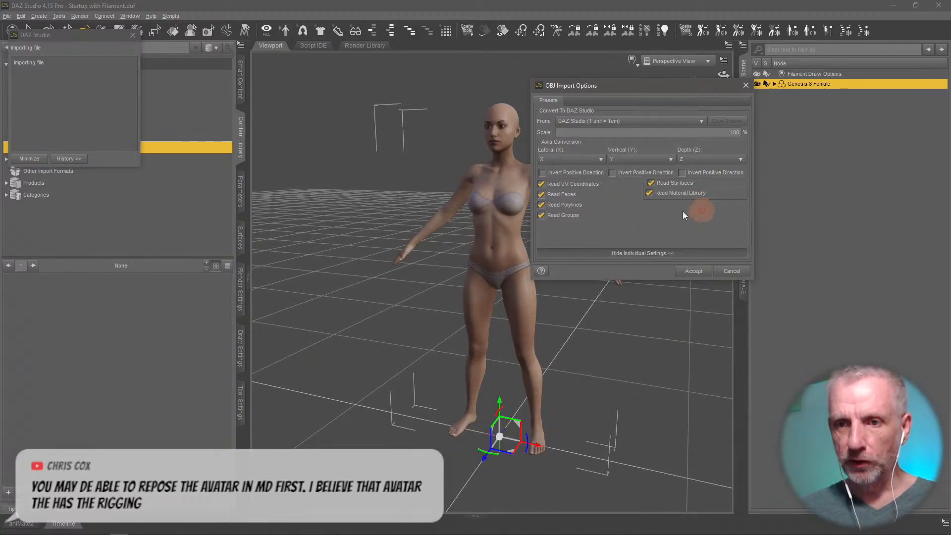
click(693, 271)
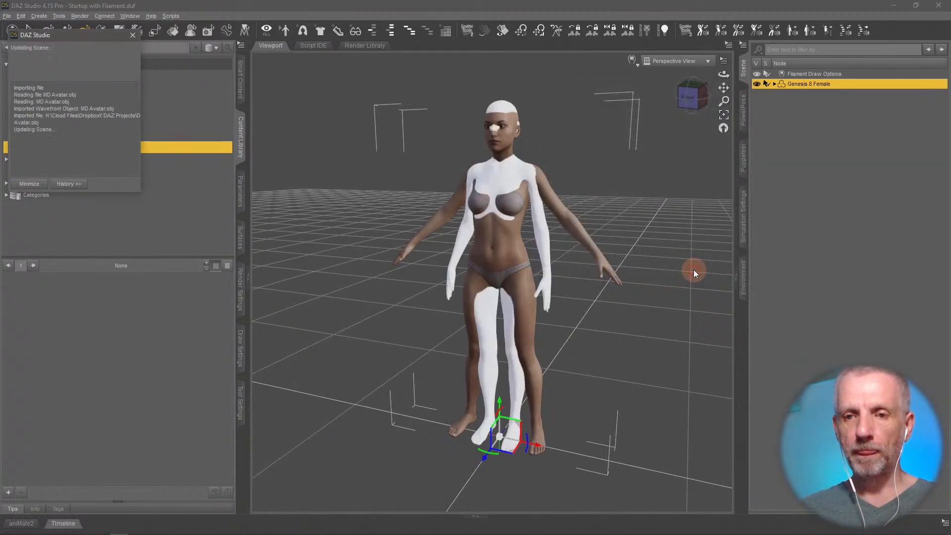
Filter Genesis 8 Female's pose controls for "natu" and set 3DU Torso Natural Pose to about 81.2% to match the MD Avatar.
scroll(594, 319, up, 4)
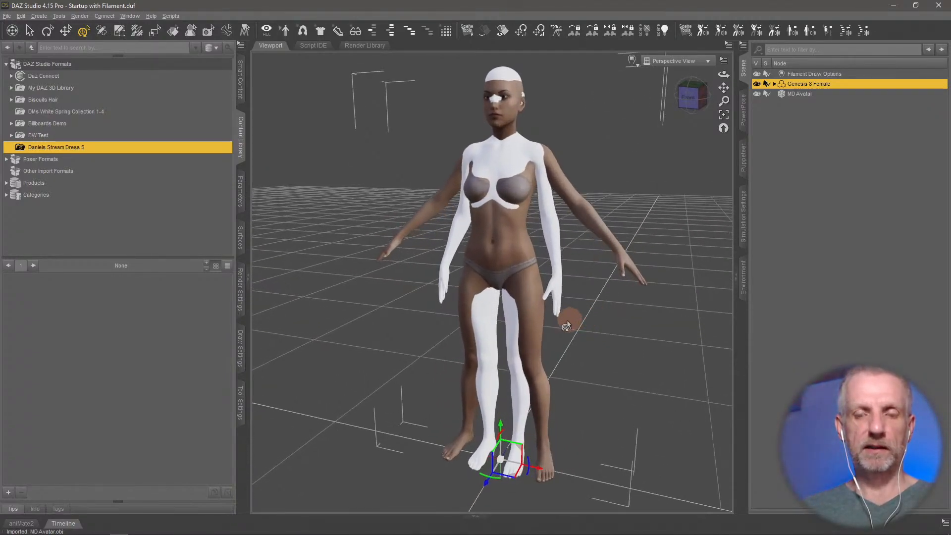
mouse_move(566, 326)
alt+mouse_down()
mouse_move(574, 319)
mouse_move(560, 319)
mouse_move(569, 326)
mouse_move(569, 315)
mouse_move(566, 327)
alt+mouse_up()
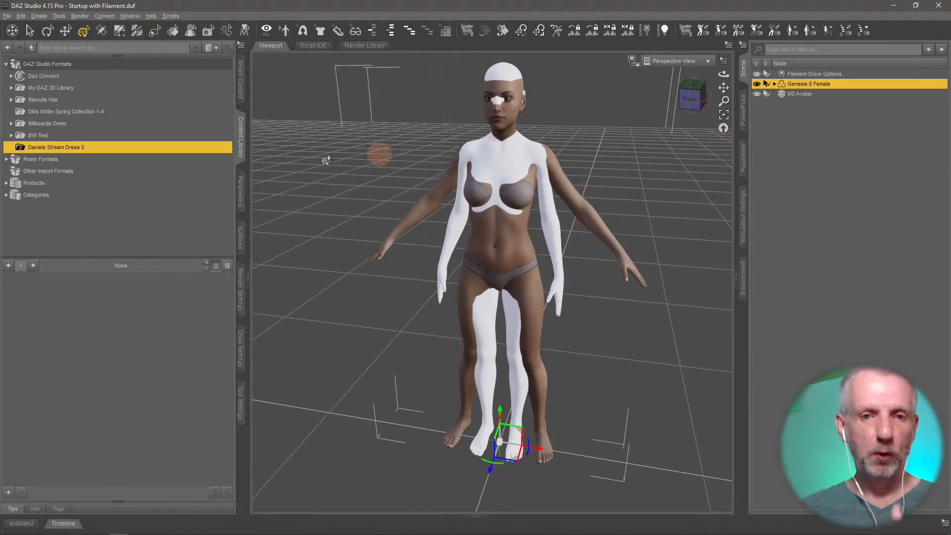
click(240, 191)
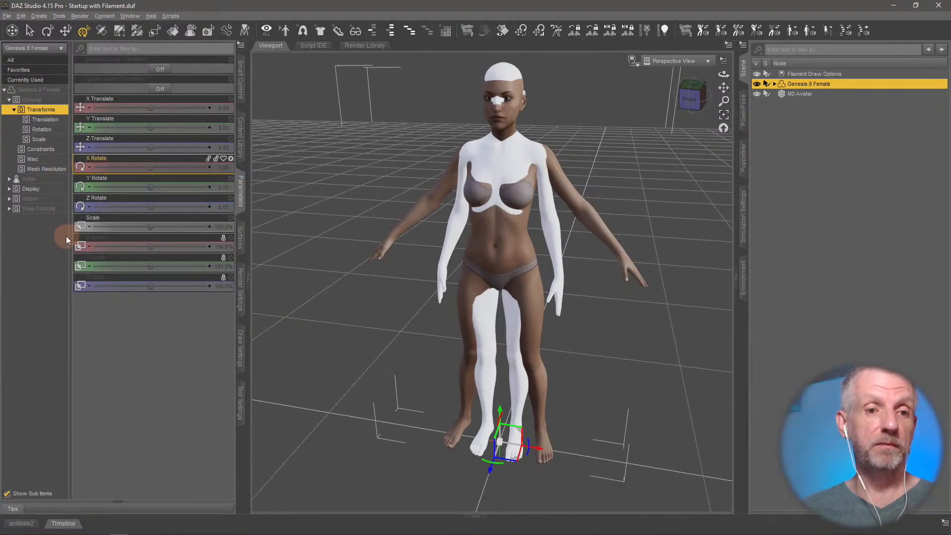
drag(70, 234, 78, 228)
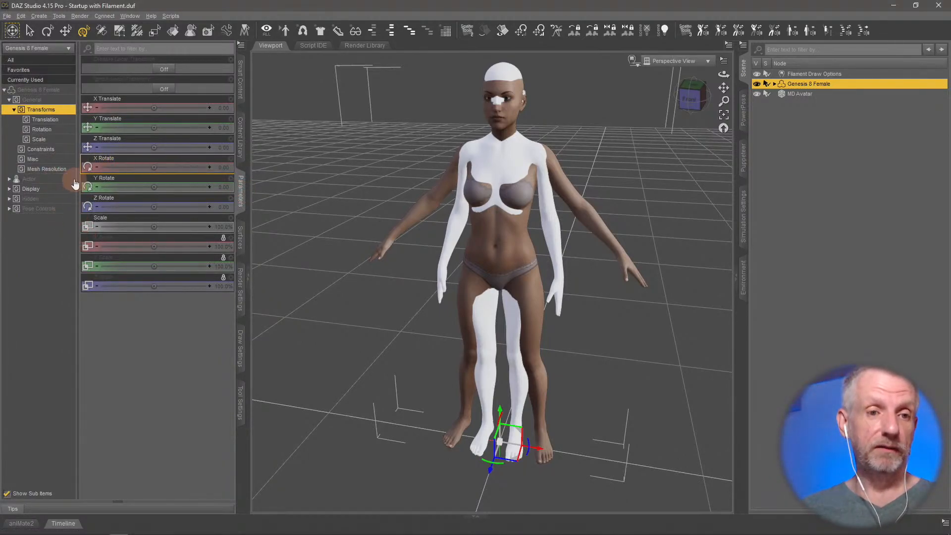
click(57, 209)
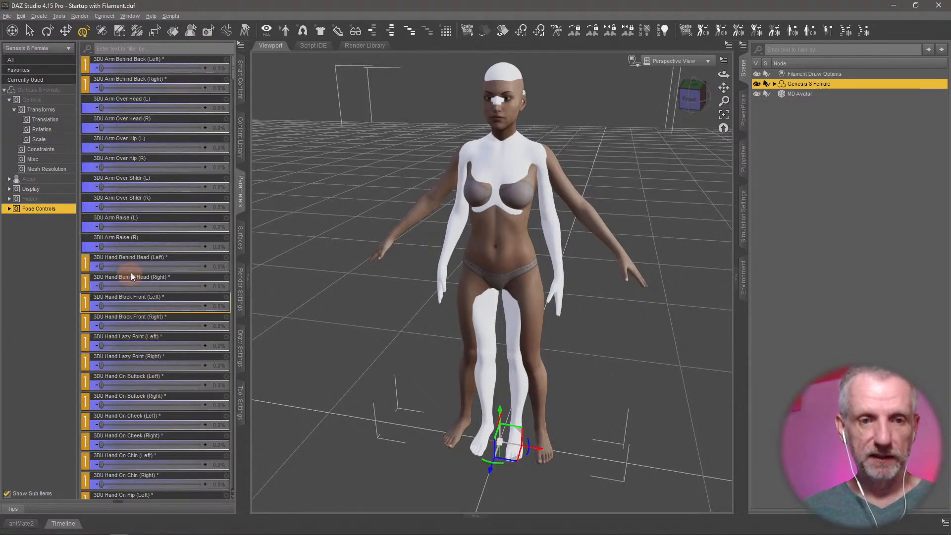
drag(101, 267, 22, 276)
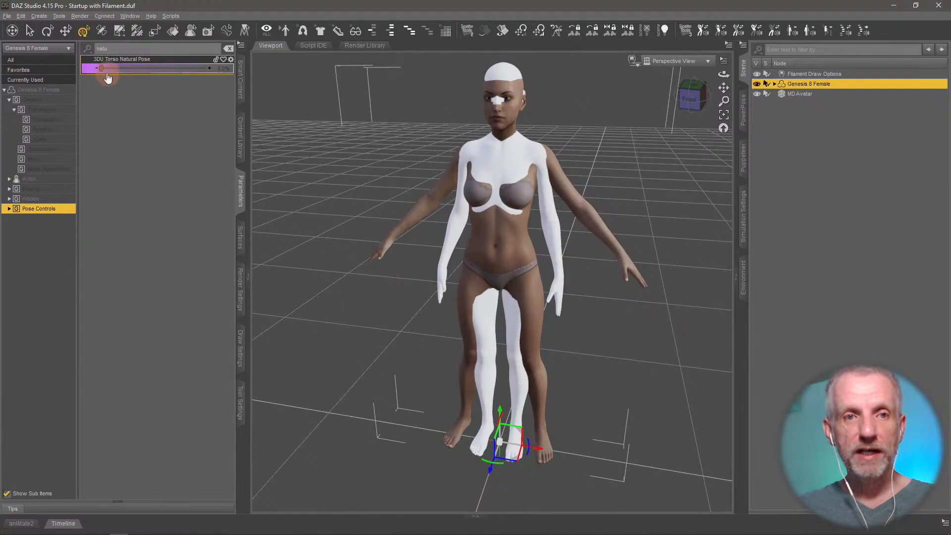
drag(107, 68, 70, 87)
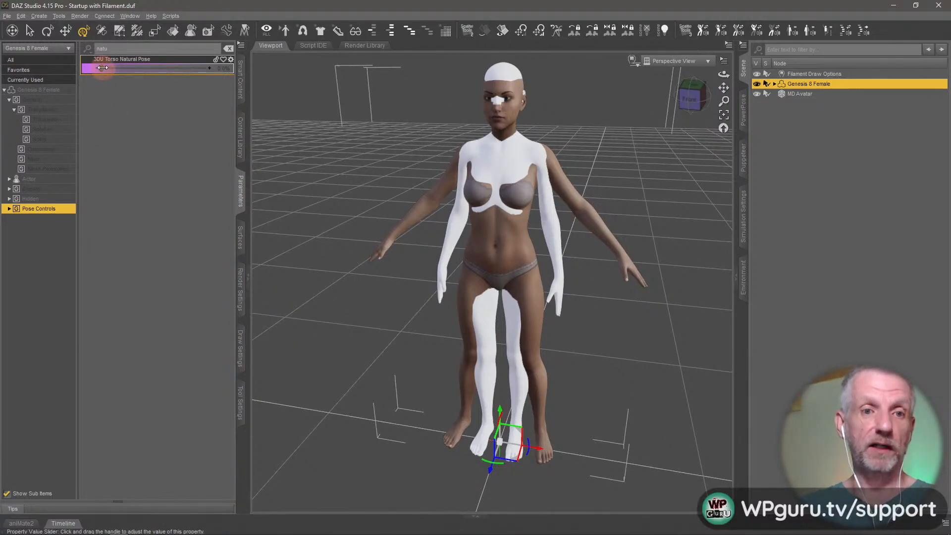
drag(102, 68, 188, 66)
mouse_move(408, 192)
middle_down()
mouse_move(421, 192)
mouse_move(403, 187)
mouse_move(443, 191)
mouse_move(406, 197)
middle_up()
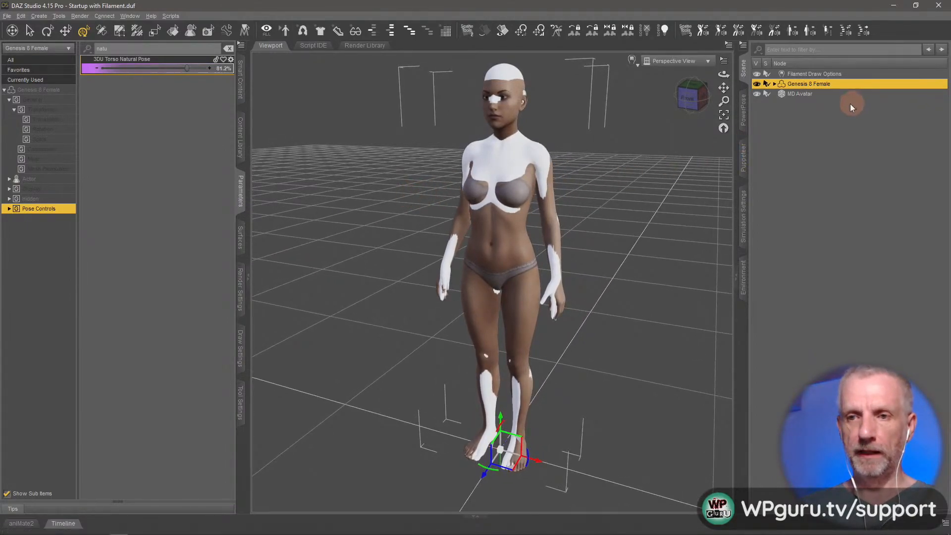
Delete the imported MD Avatar from the scene.
click(798, 95)
key(Delete)
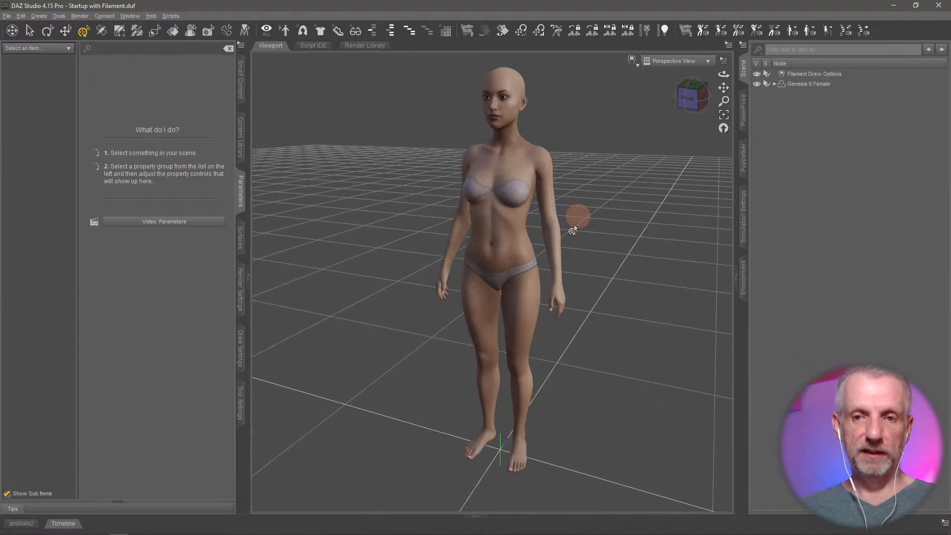
Start an OBJ export of Genesis 8 Female into the Stream Dress 5 project's OBJs folder, naming the file G8 Natural.
click(788, 84)
click(11, 17)
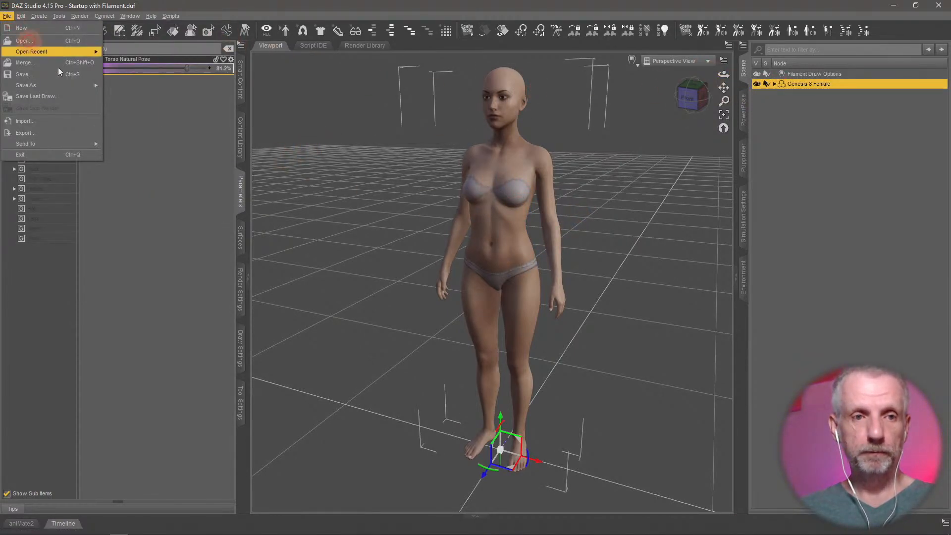
click(76, 130)
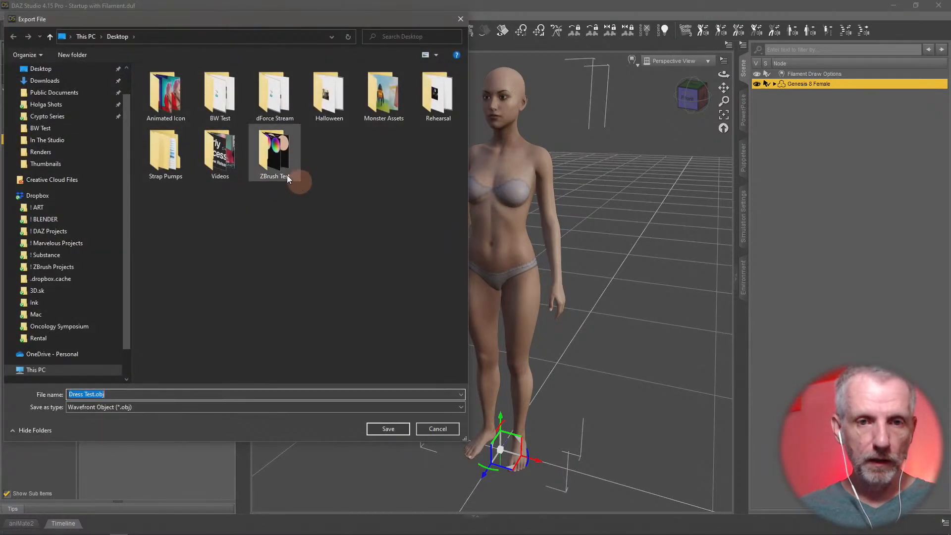
scroll(99, 188, up, 1)
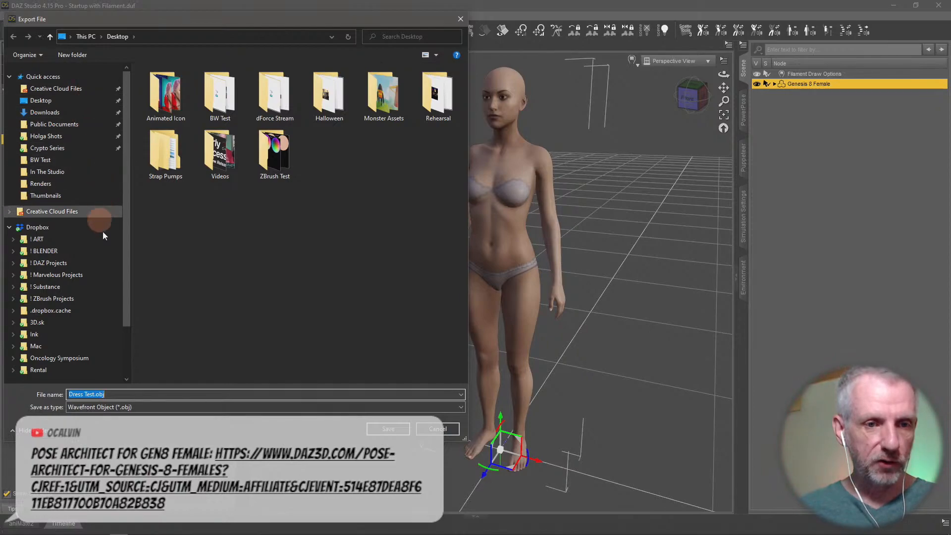
scroll(110, 252, down, 1)
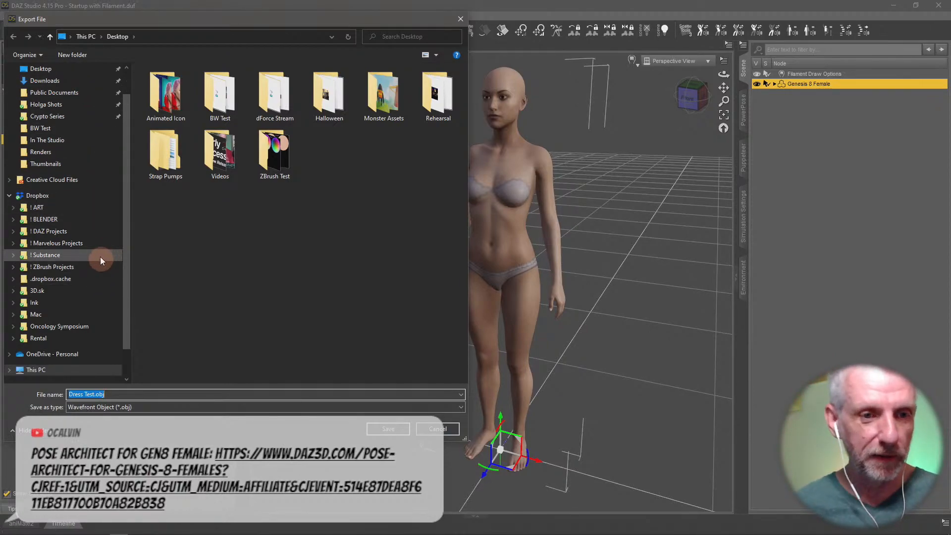
click(96, 230)
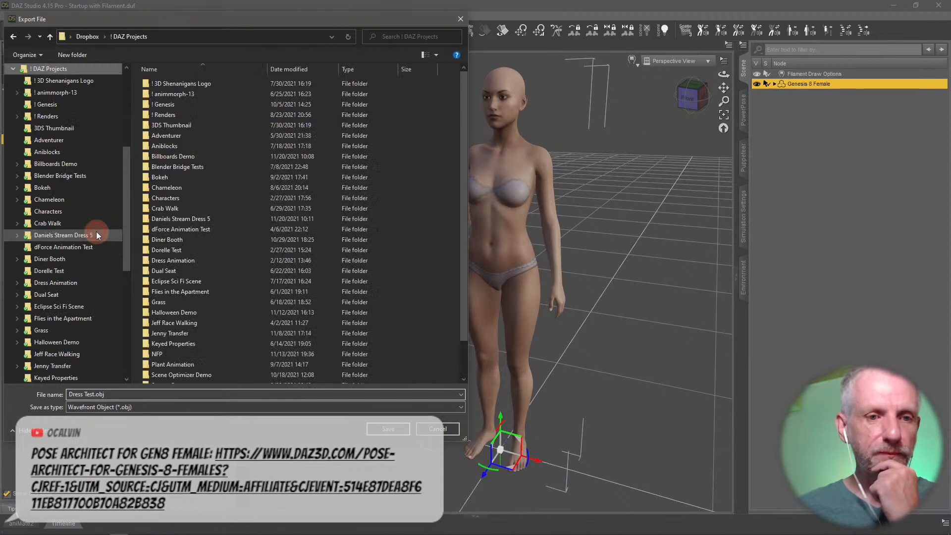
double_click(226, 218)
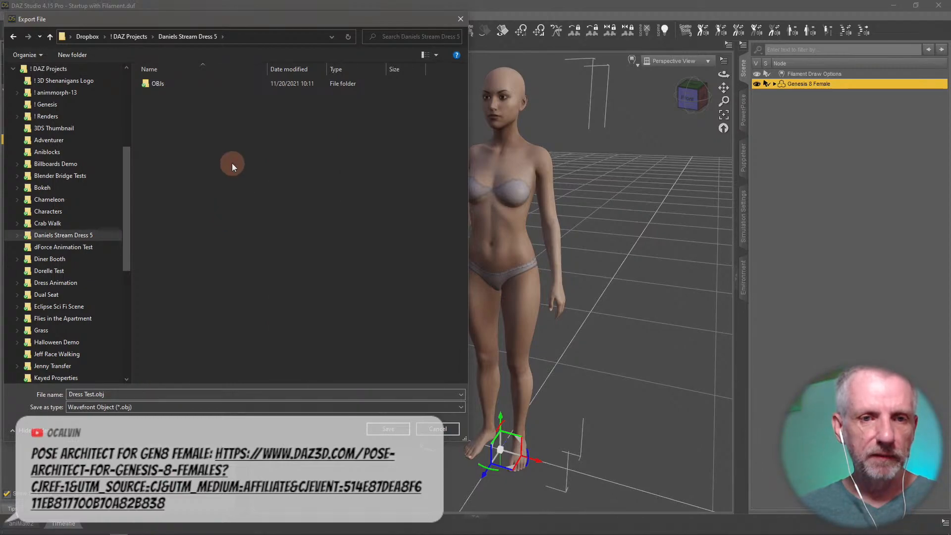
double_click(181, 82)
click(229, 395)
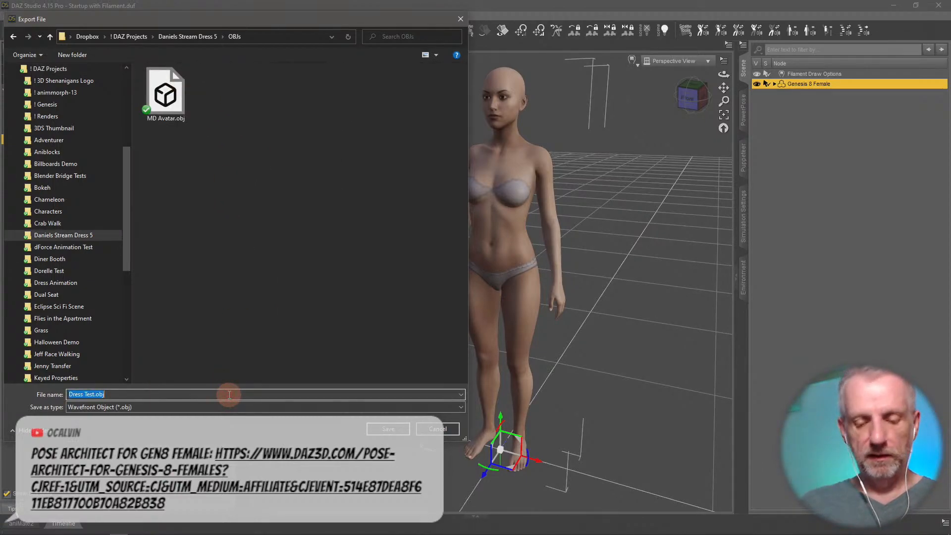
text(G8 Natural)
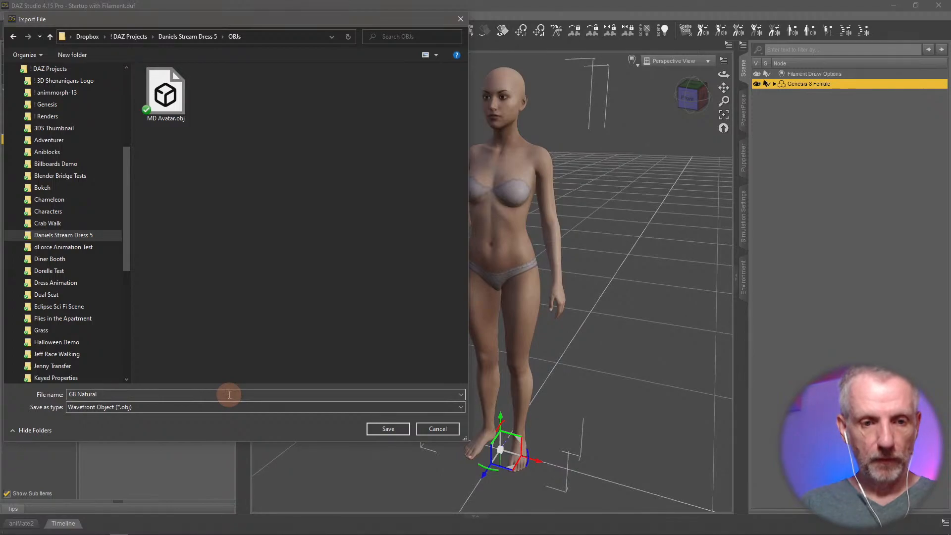
key(Return)
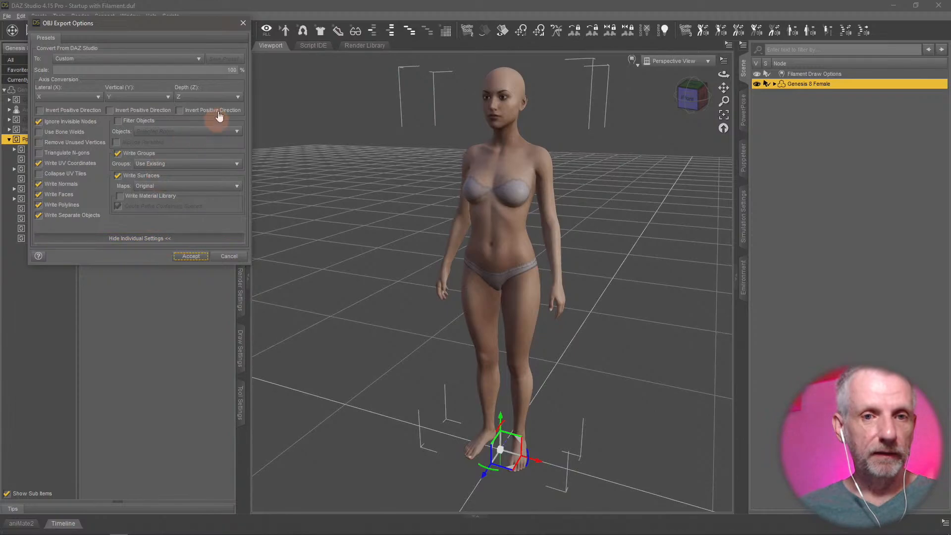
Apply the DAZ Studio (1 unit = 1cm) preset to the OBJ export options and complete the figure's export.
click(192, 65)
click(118, 127)
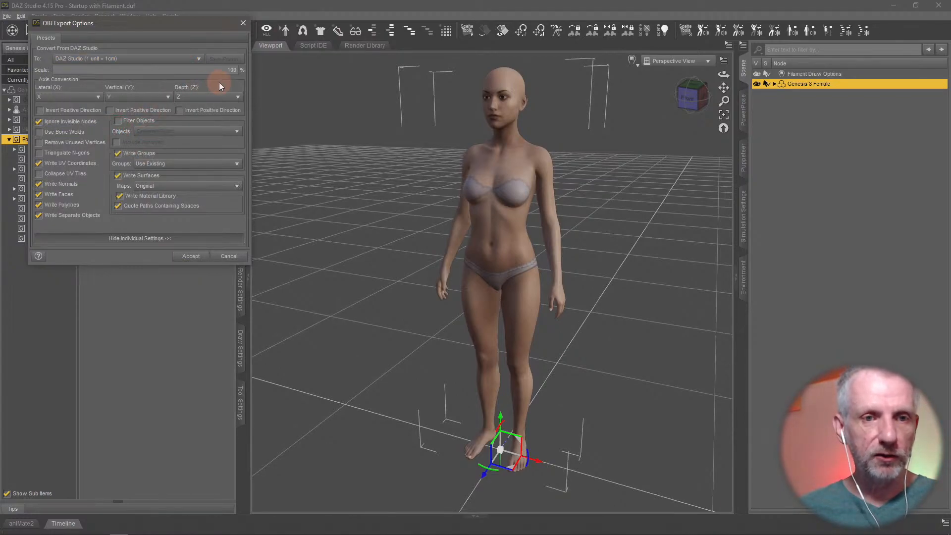
click(118, 206)
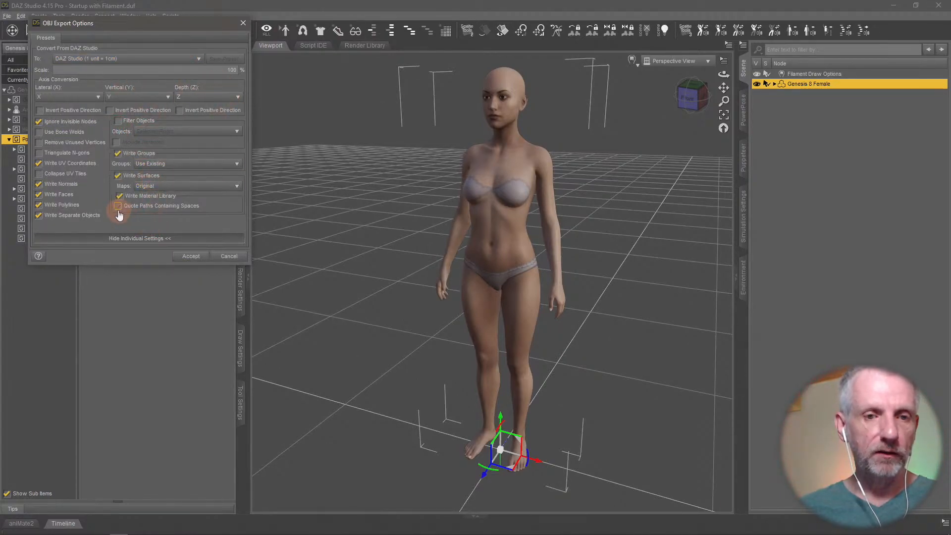
click(118, 207)
click(188, 257)
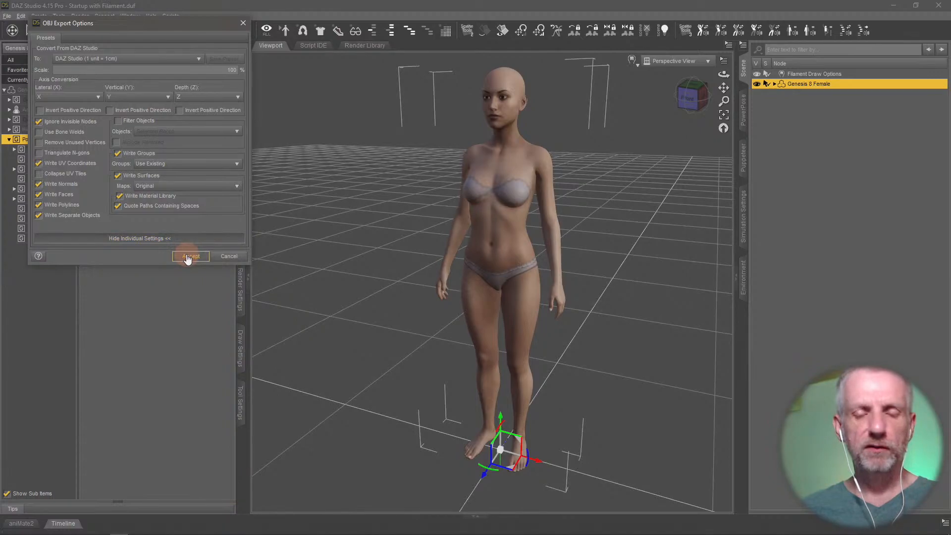
click(188, 257)
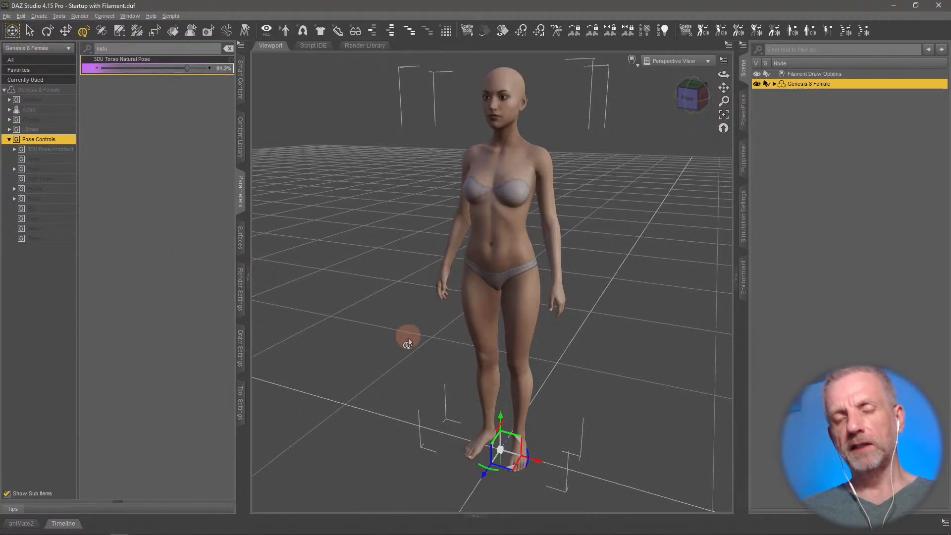
Switch to Marvelous Designer and delete the original avatar, leaving only the dress in the 3D scene.
key(alt+Tab)
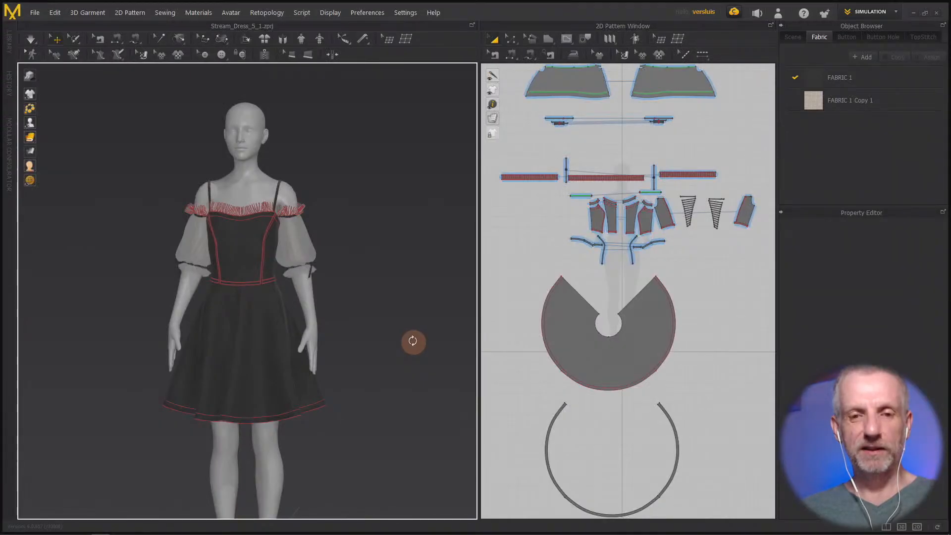
right_drag(398, 324, 378, 327)
click(250, 190)
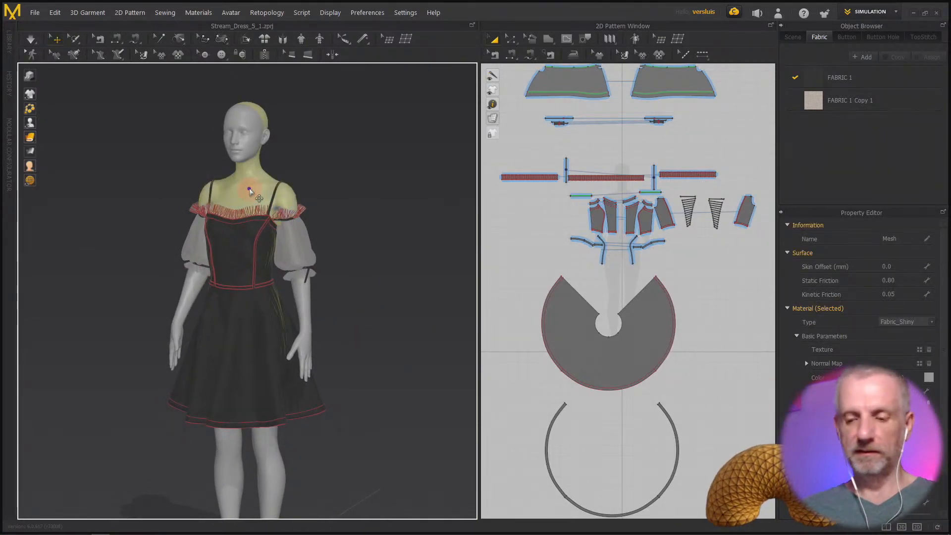
key(Delete)
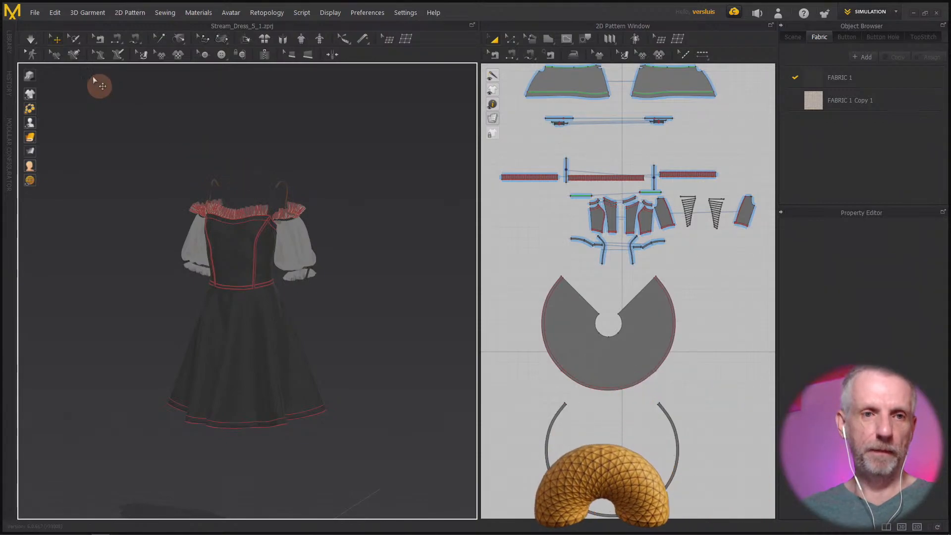
Add G8 Natural.obj to the project as an avatar, using the cm (DAZ Studio) scale at 100%.
click(34, 13)
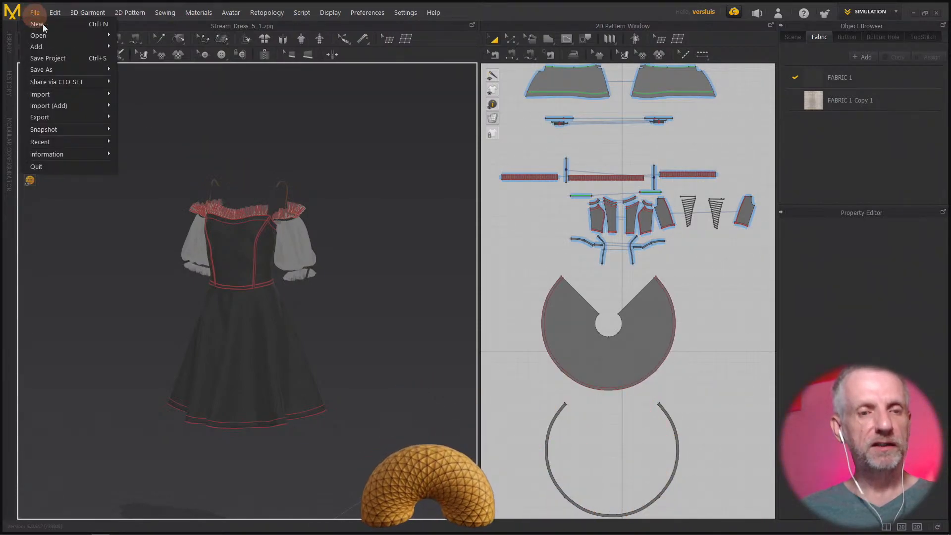
mouse_move(85, 106)
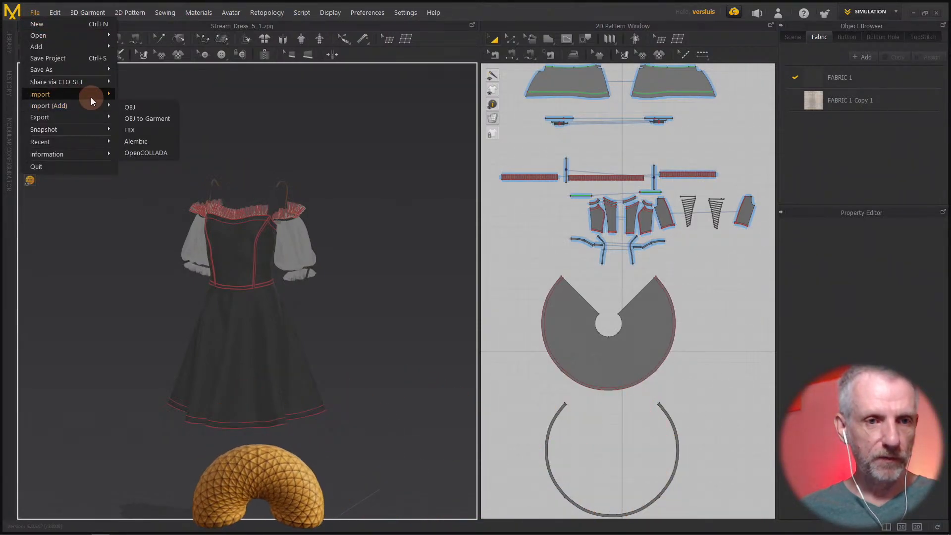
click(156, 104)
click(206, 89)
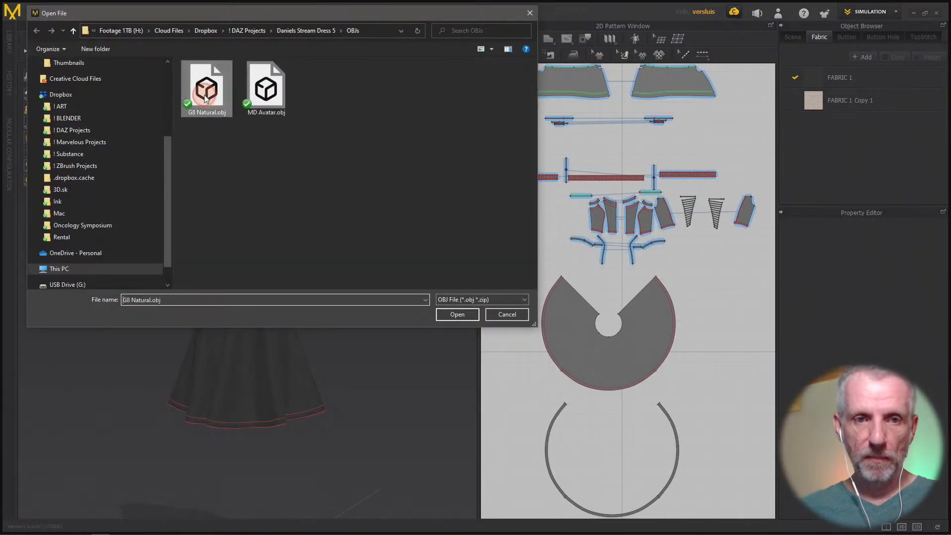
click(462, 314)
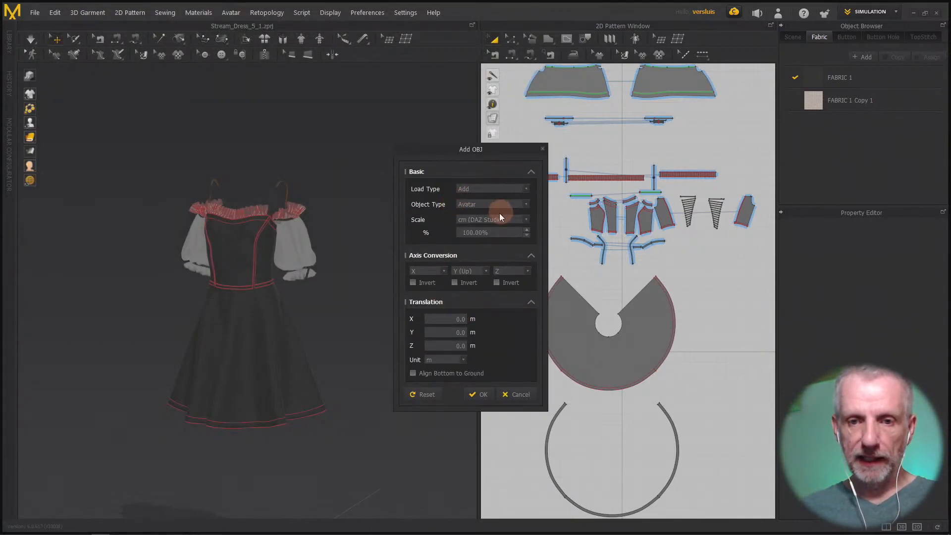
click(479, 394)
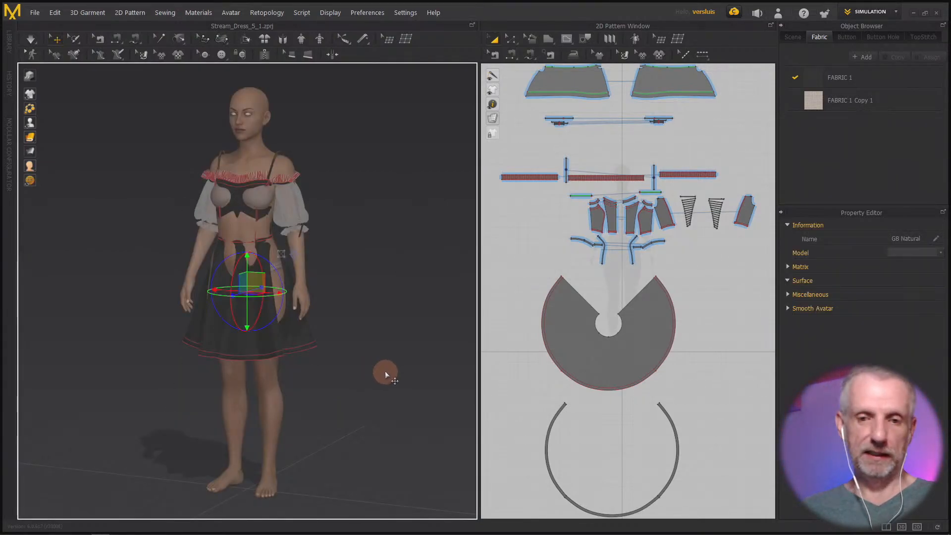
Inspect the dress on the new avatar from the front and side, and run the simulation to fit it over the body.
scroll(357, 289, up, 3)
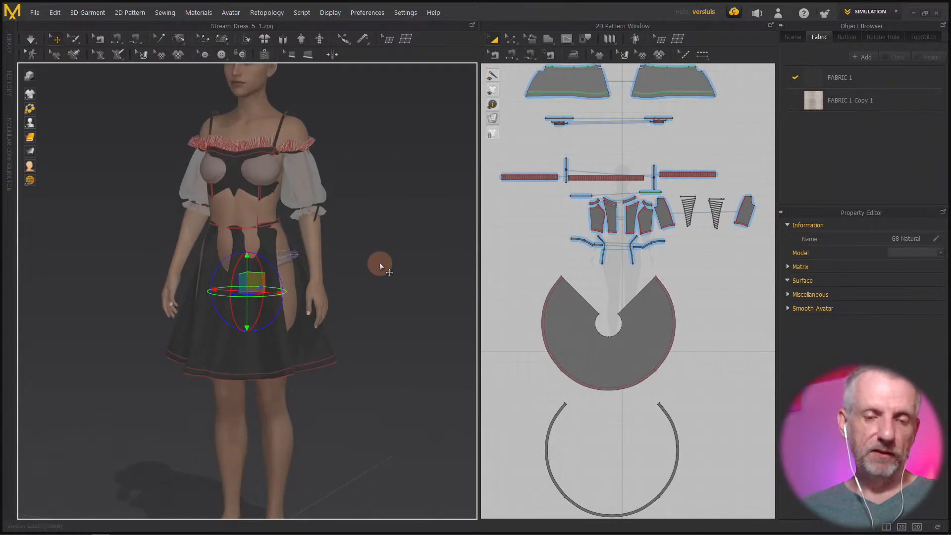
right_drag(378, 263, 415, 270)
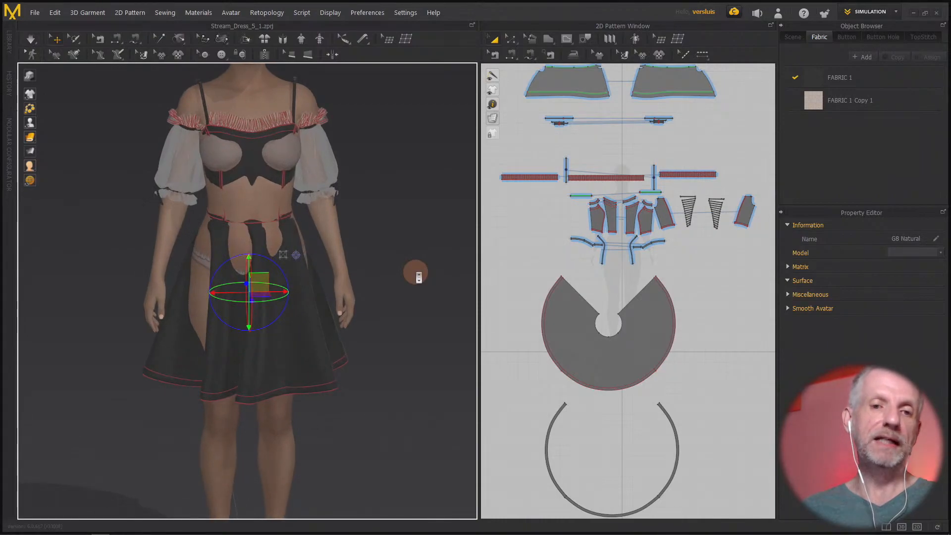
middle_drag(409, 225, 414, 336)
right_drag(415, 335, 382, 284)
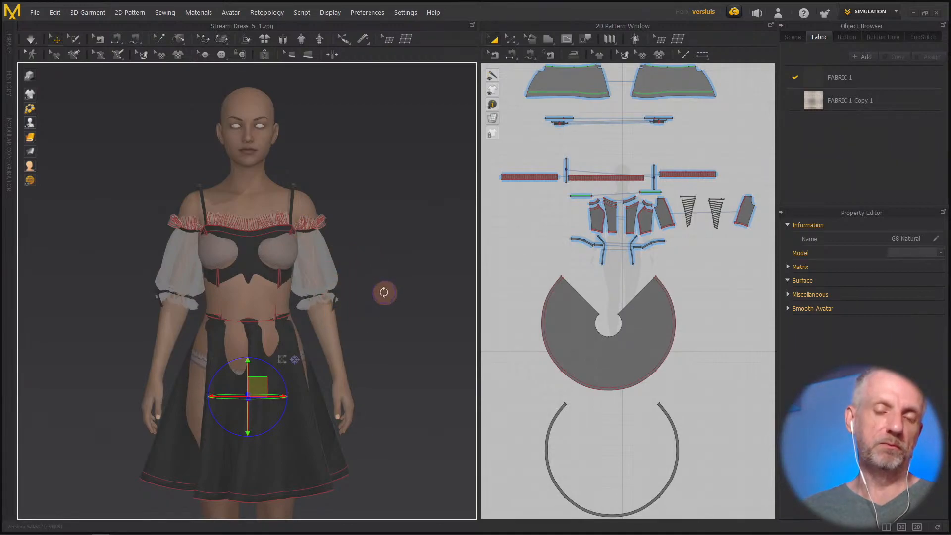
right_drag(384, 293, 277, 303)
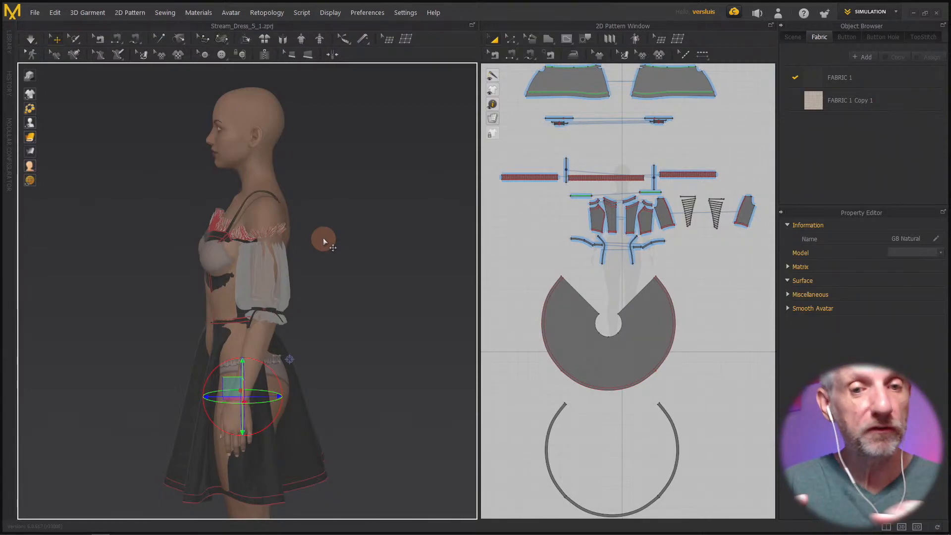
key(space)
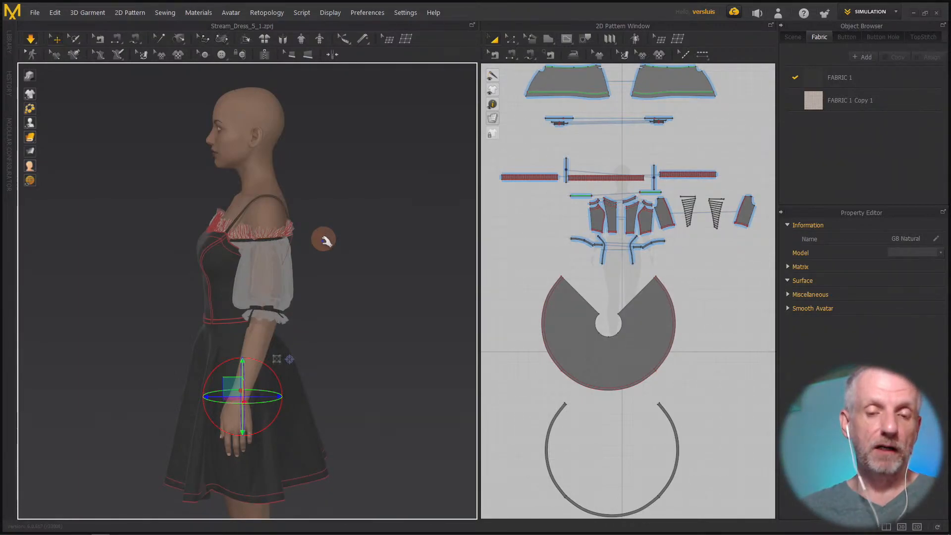
key(2)
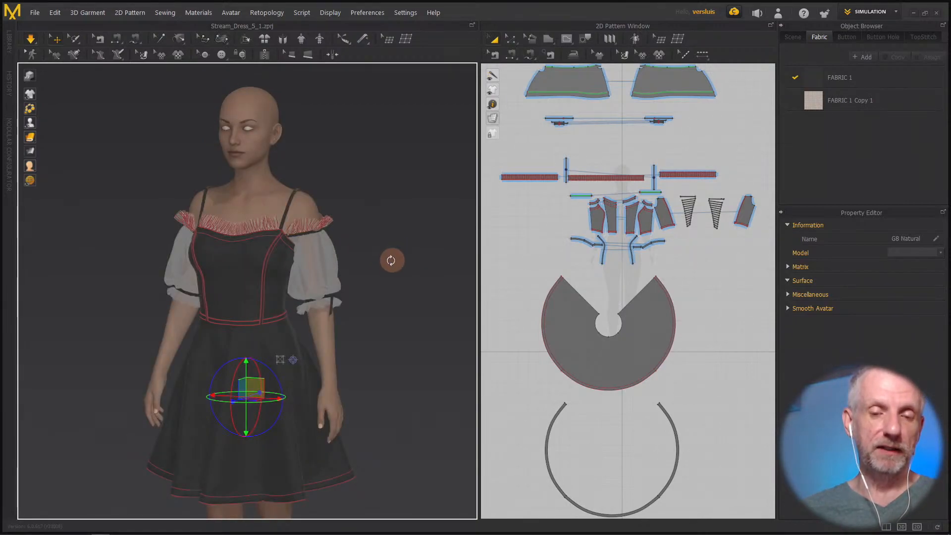
right_drag(411, 266, 348, 268)
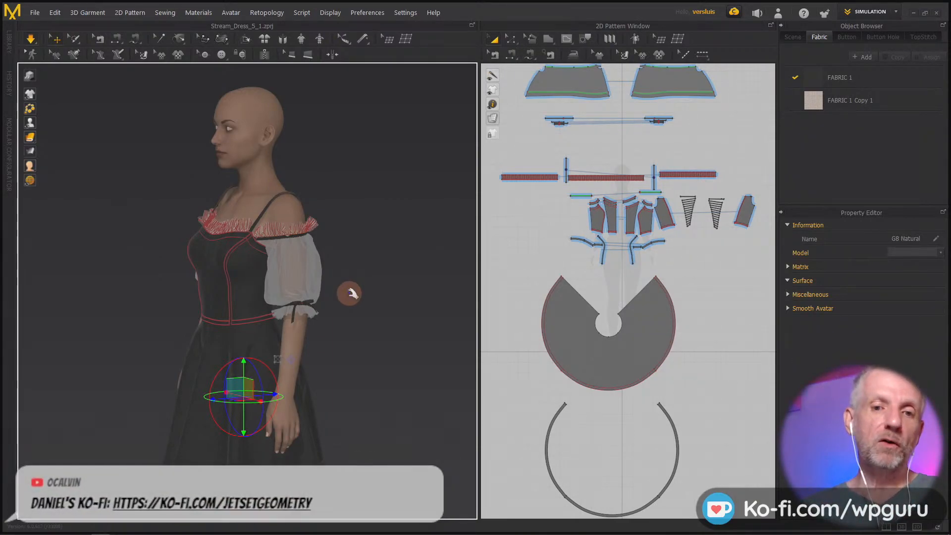
right_drag(415, 291, 398, 300)
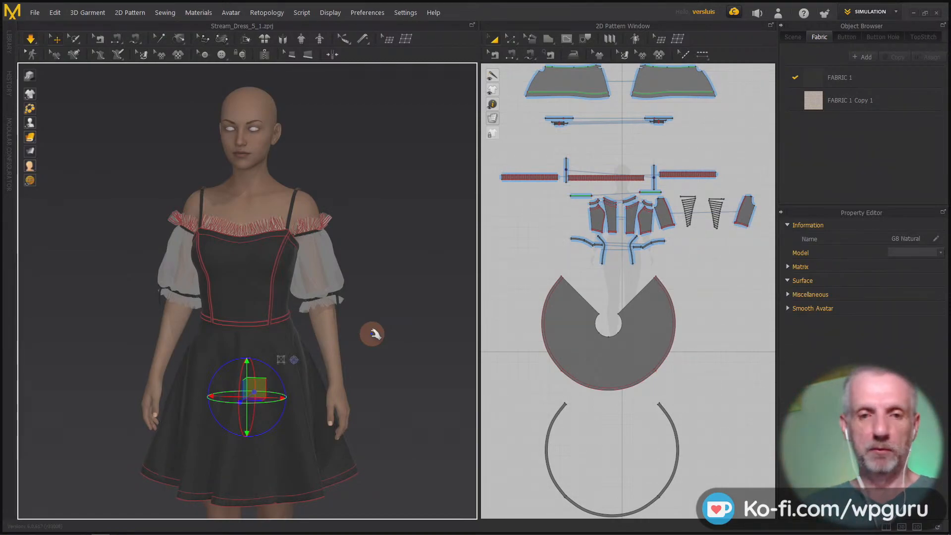
Switch to DAZ Studio, zero the figure's 3DU Torso Natural Pose, and export it as G8 A-Pose.obj with the DAZ Studio (1 unit = 1cm) preset.
key(alt+Tab)
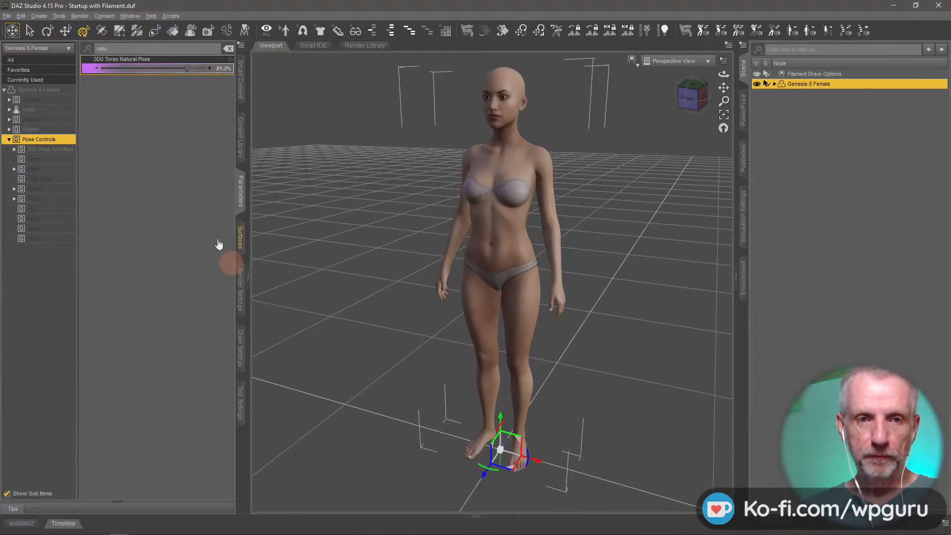
drag(185, 75, 6, 107)
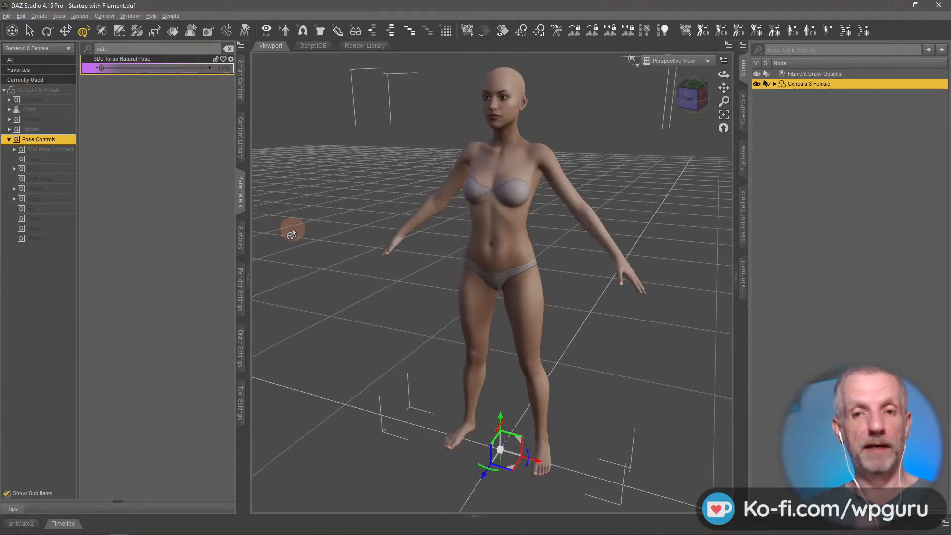
click(7, 16)
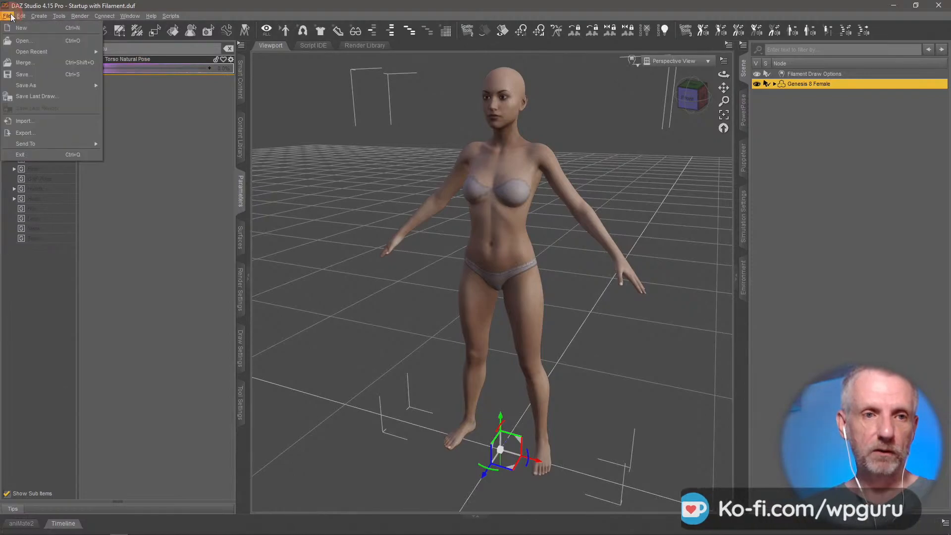
click(70, 133)
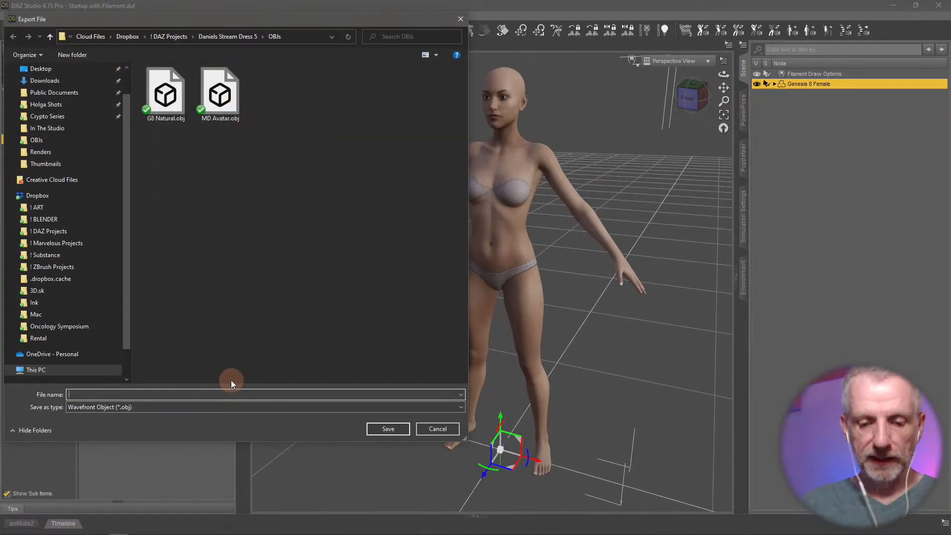
text(G8 A Pose)
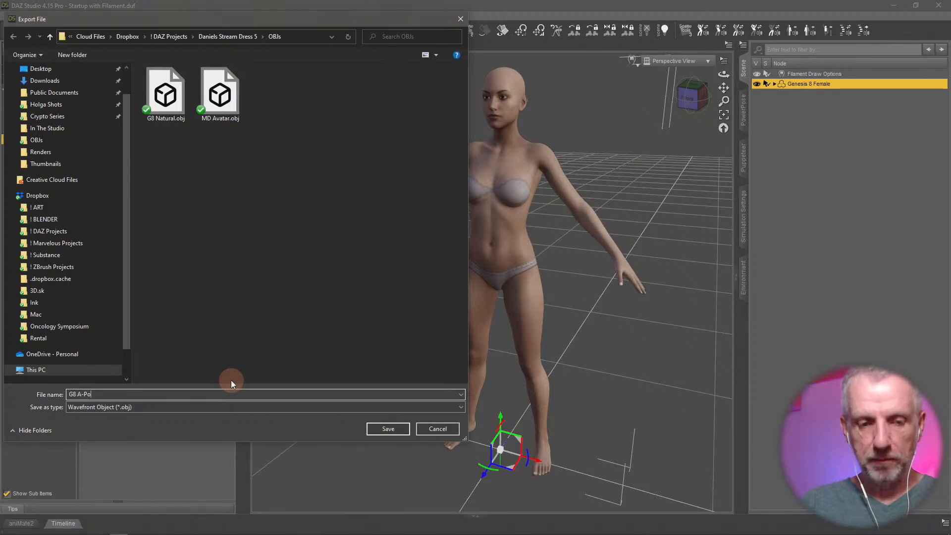
key(Return)
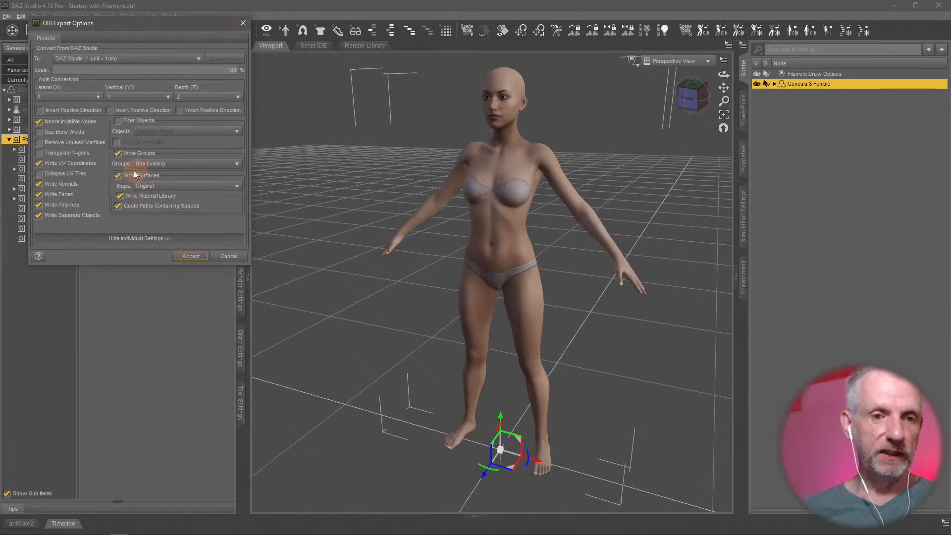
click(192, 258)
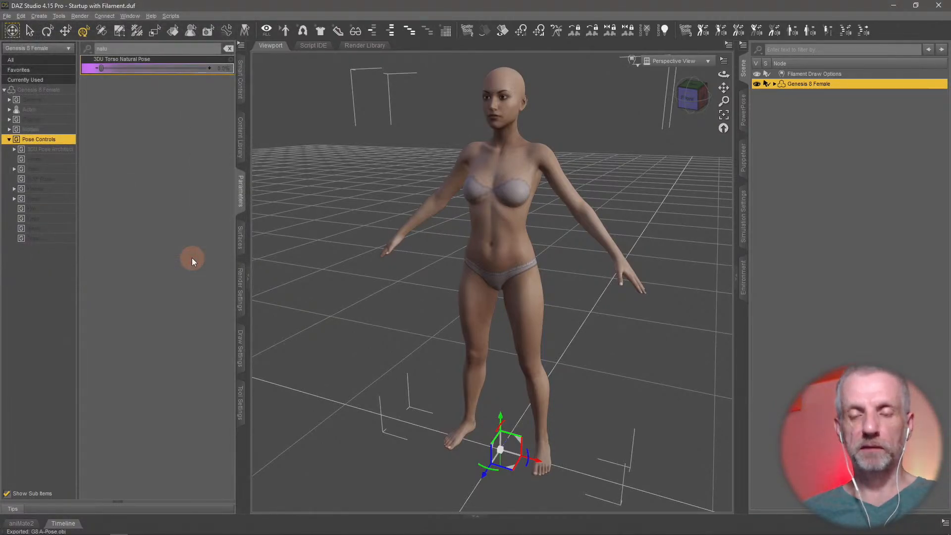
Switch to Marvelous Designer and choose G8 A-Pose.obj as the OBJ to add to the current project.
key(alt+Tab)
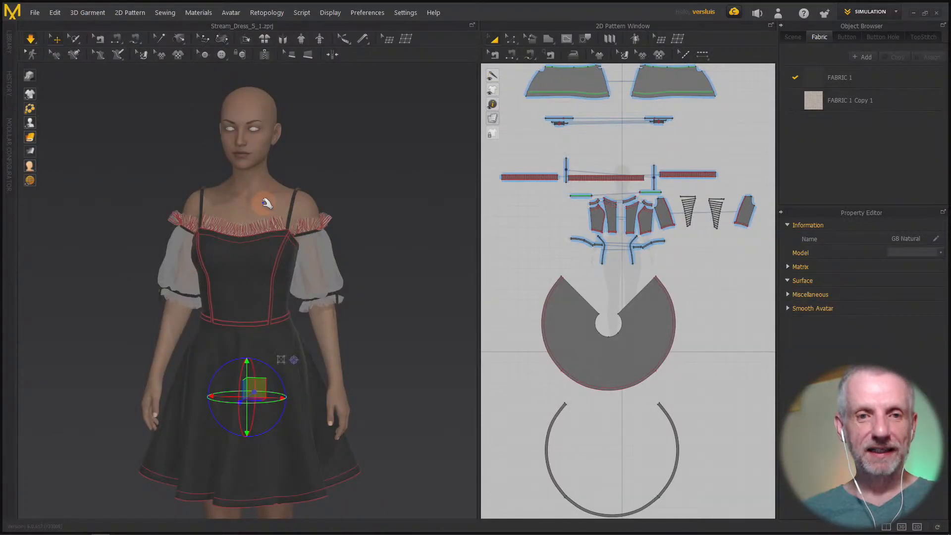
click(267, 203)
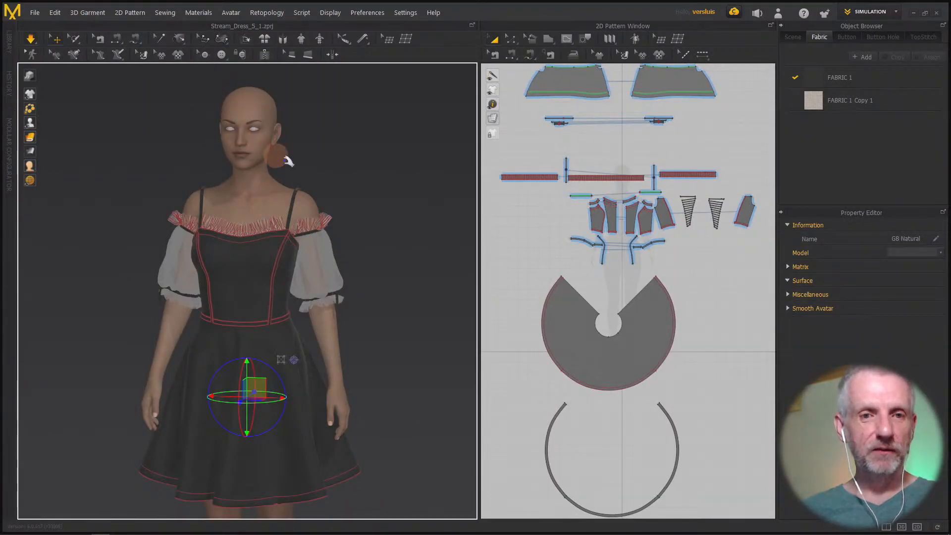
click(36, 13)
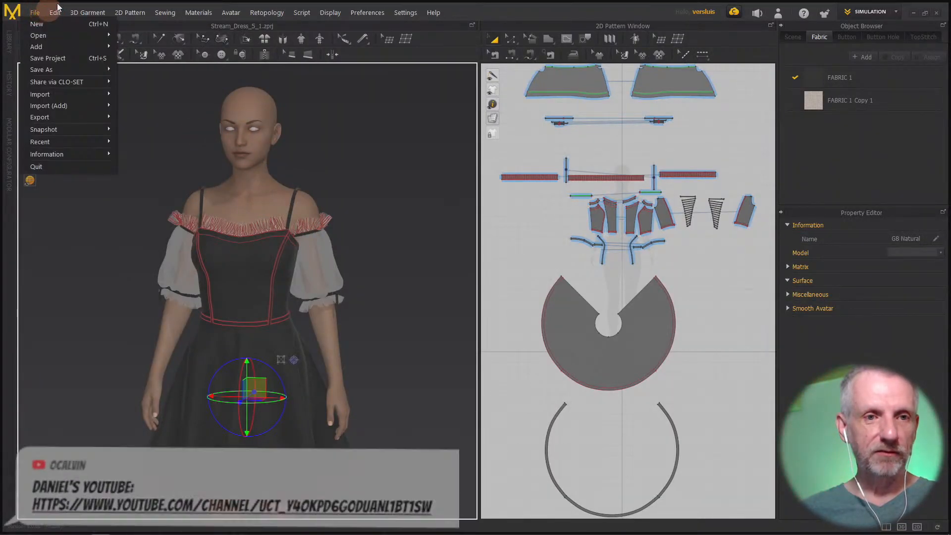
click(97, 2)
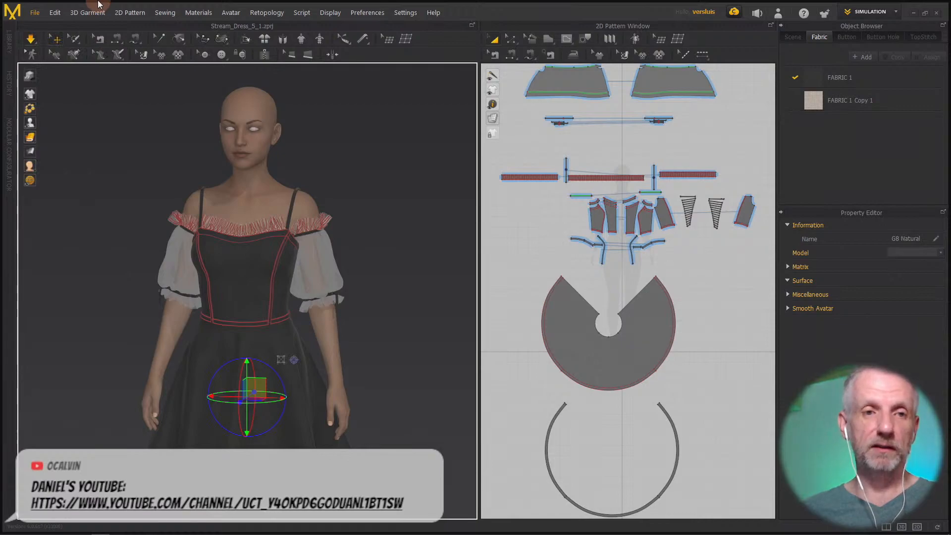
click(40, 14)
mouse_move(71, 109)
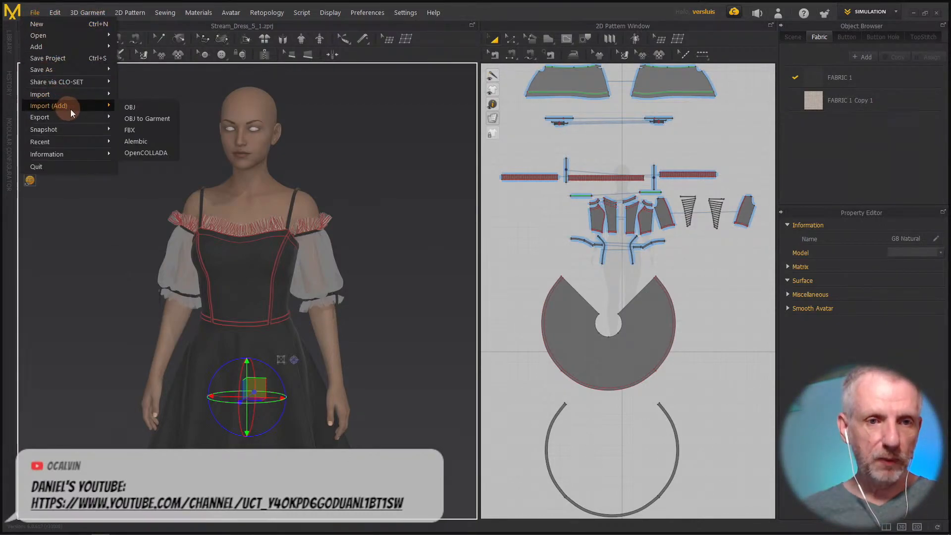
click(145, 108)
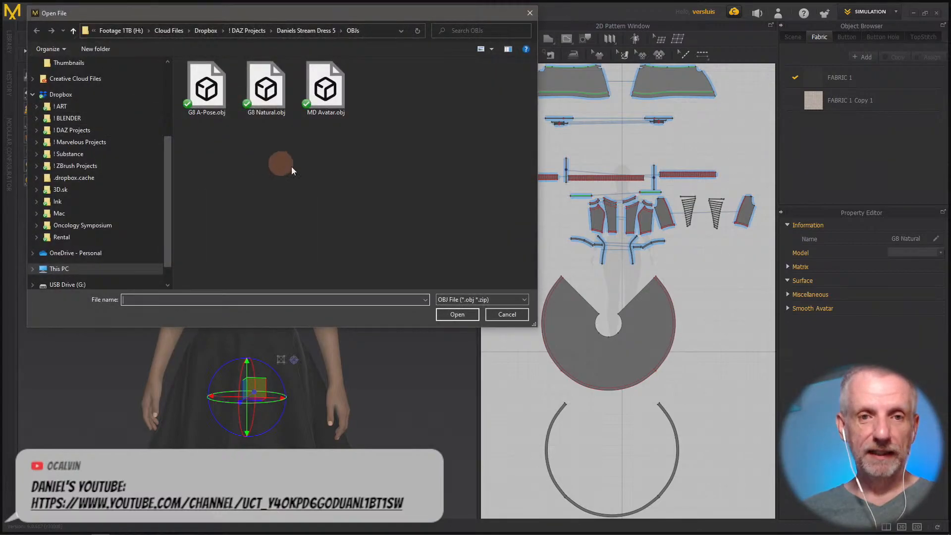
click(209, 88)
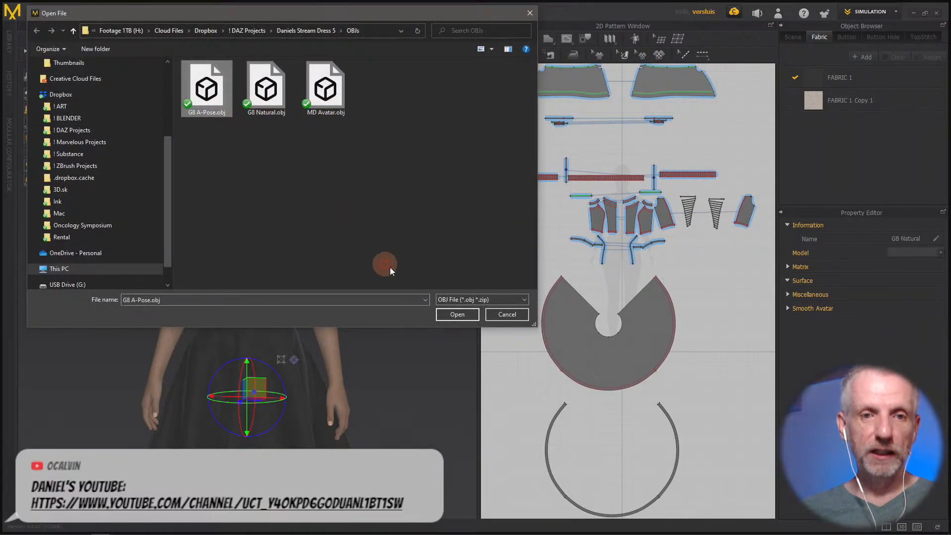
click(458, 315)
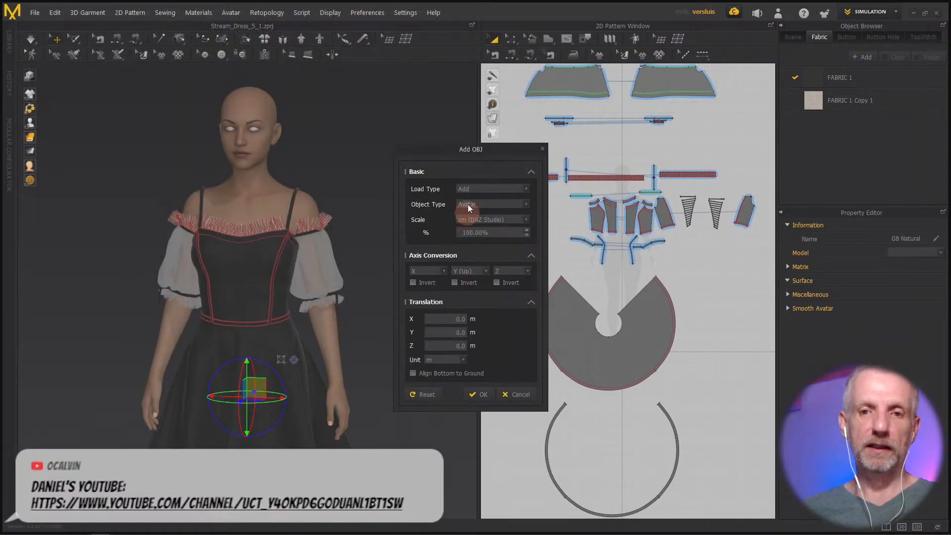
Add the OBJ as a Morph Target with a morphing frame count of 30, using the cm (DAZ Studio) scale at 100%.
drag(471, 149, 150, 17)
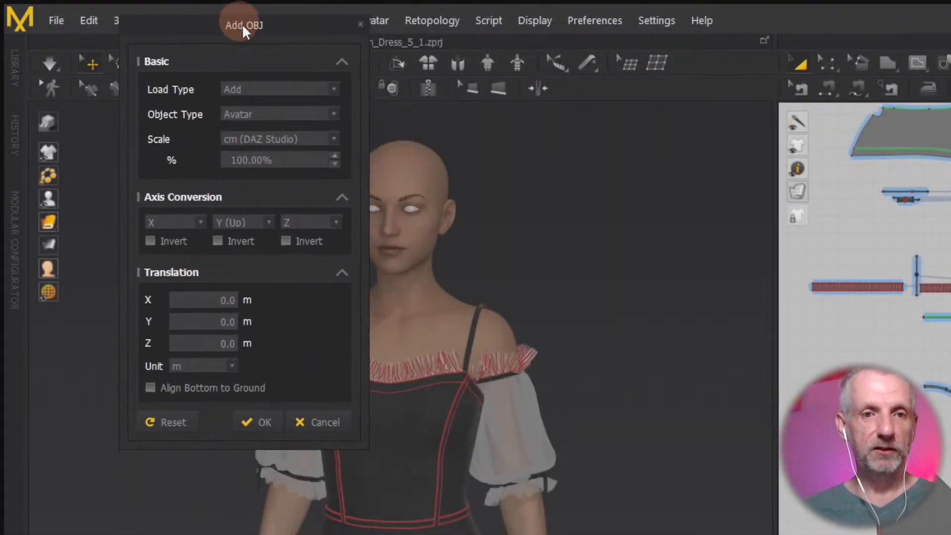
click(298, 112)
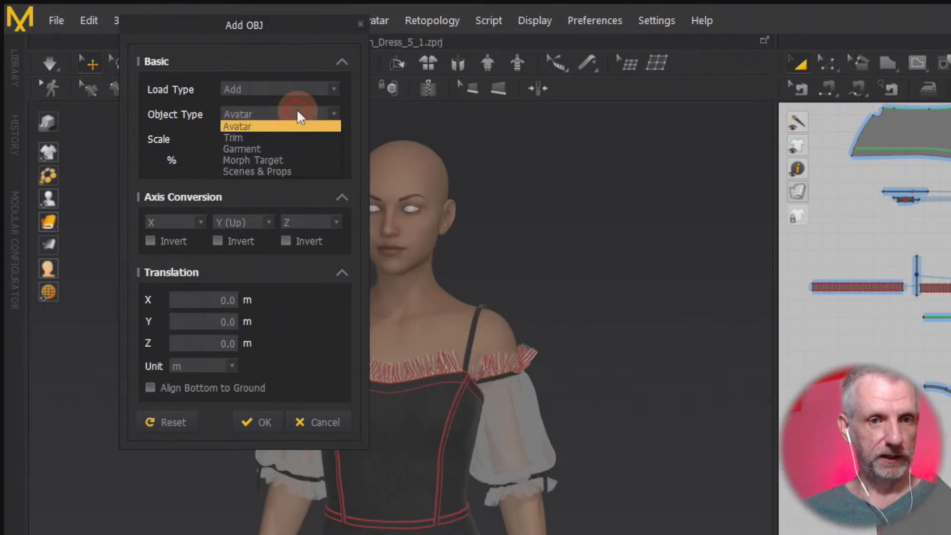
click(303, 160)
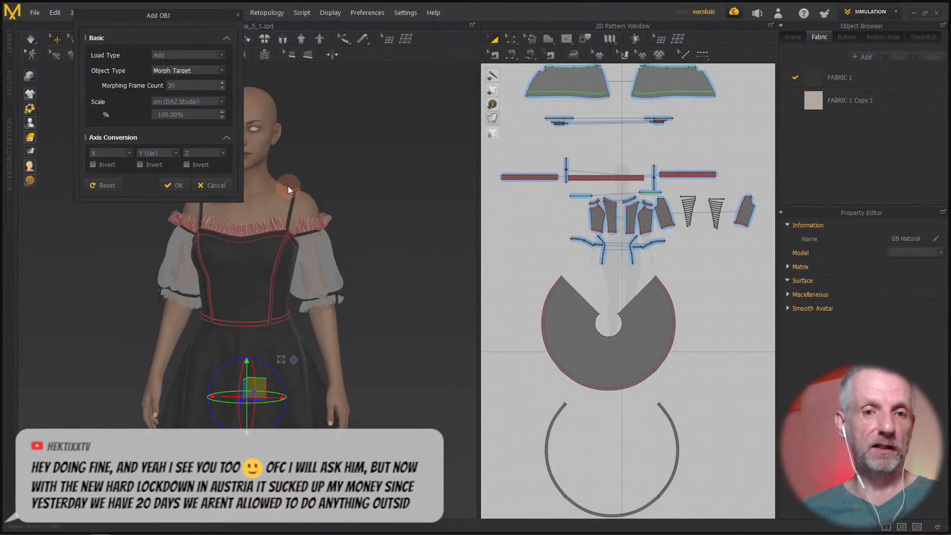
click(175, 186)
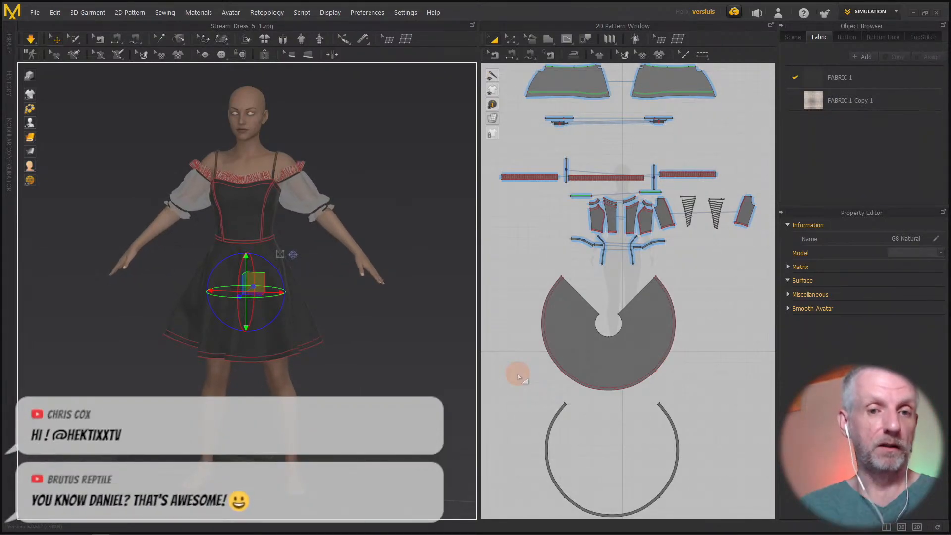
Stop the simulation and inspect how the dress fits the A-posed avatar from the front and at an angle.
key(space)
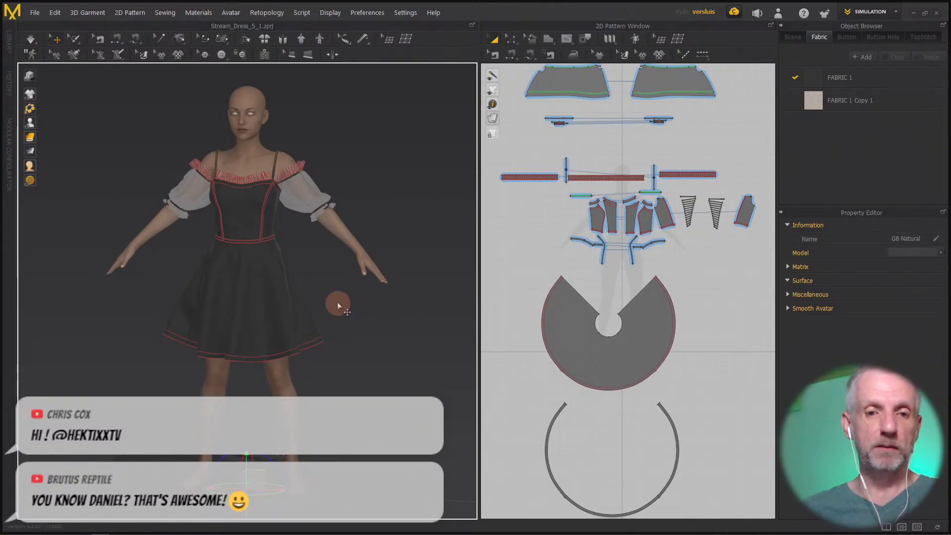
scroll(341, 308, up, 3)
middle_drag(348, 269, 354, 368)
right_drag(353, 368, 323, 362)
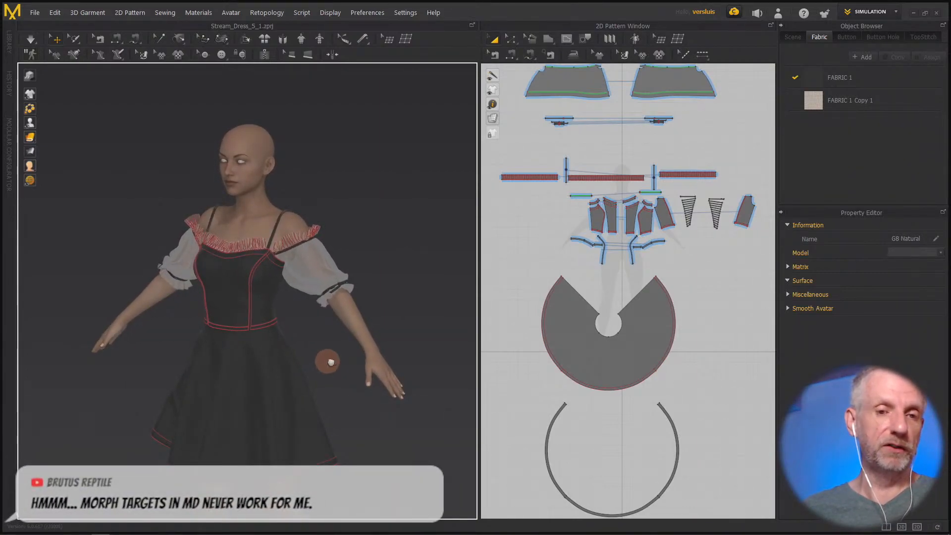
middle_drag(327, 361, 325, 340)
mouse_move(326, 339)
right_down()
mouse_move(325, 329)
mouse_move(480, 333)
mouse_move(311, 333)
mouse_move(352, 333)
mouse_move(333, 327)
right_up()
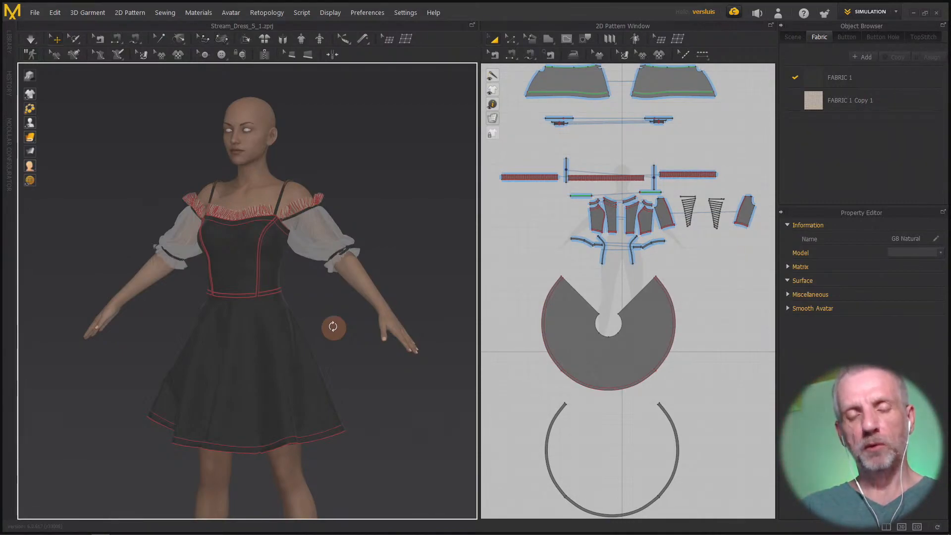
click(35, 13)
click(90, 67)
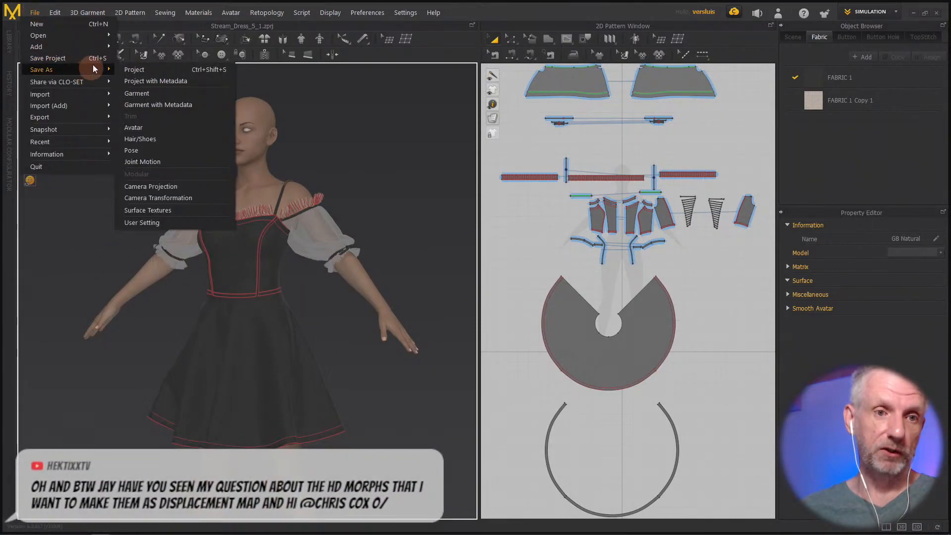
click(156, 70)
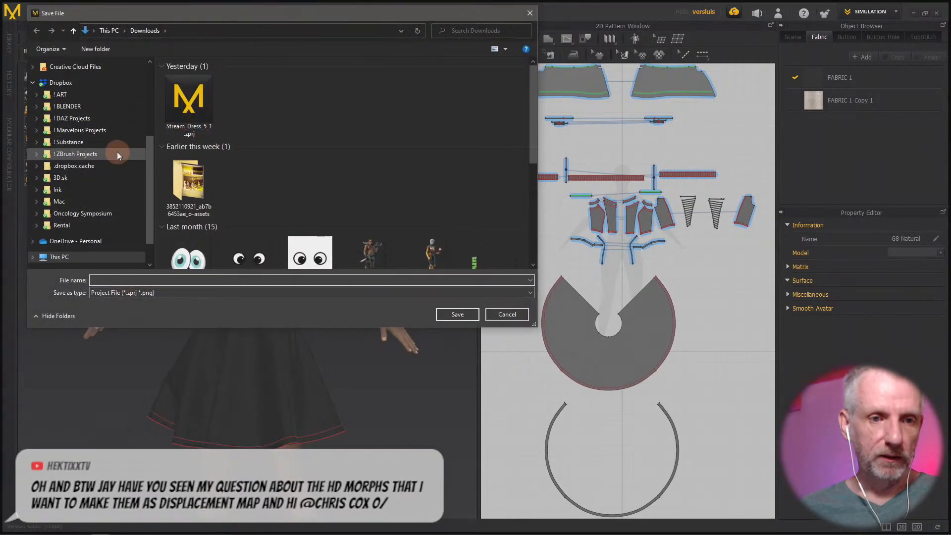
scroll(116, 151, up, 3)
scroll(117, 152, up, 1)
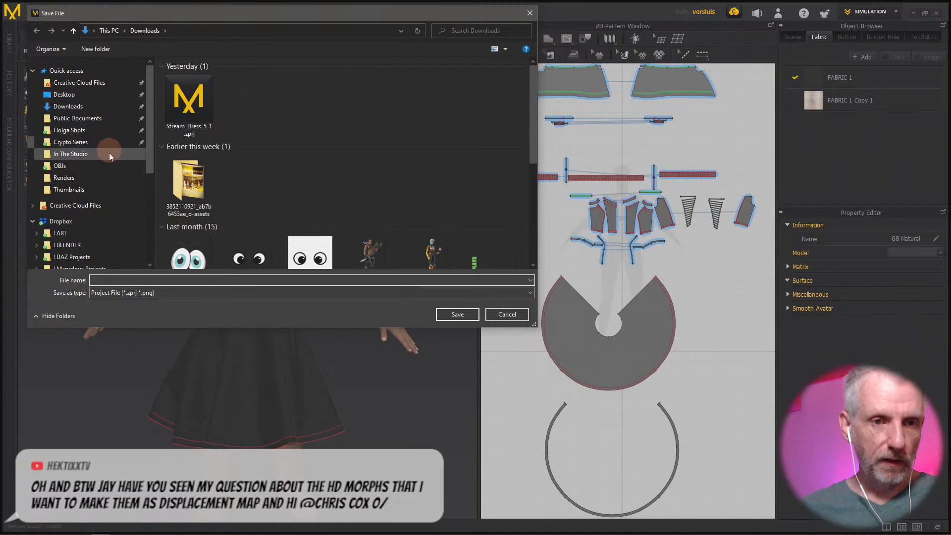
scroll(107, 142, down, 4)
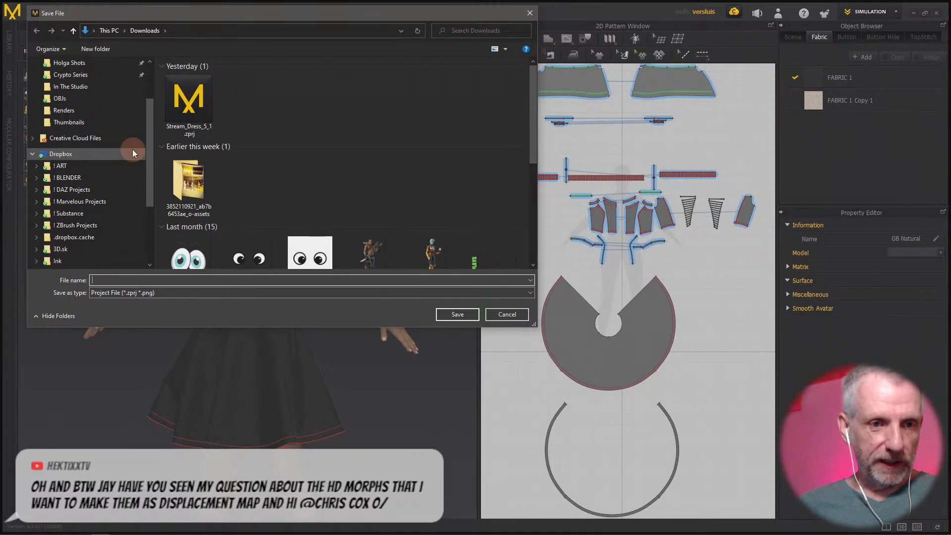
scroll(123, 170, up, 1)
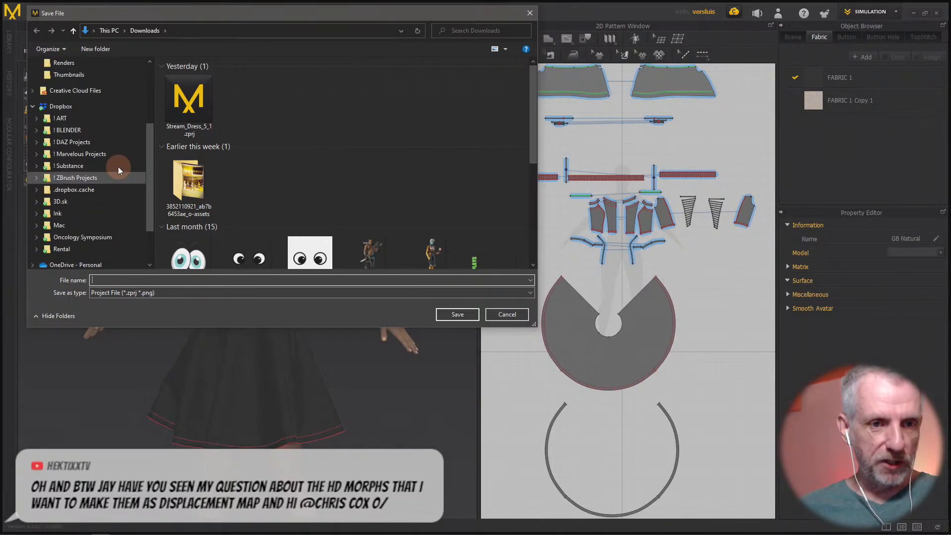
click(515, 316)
Switch to File Explorer and pin the Stream Dress 5 project folder inside ! DAZ Projects to Quick access.
key(super)
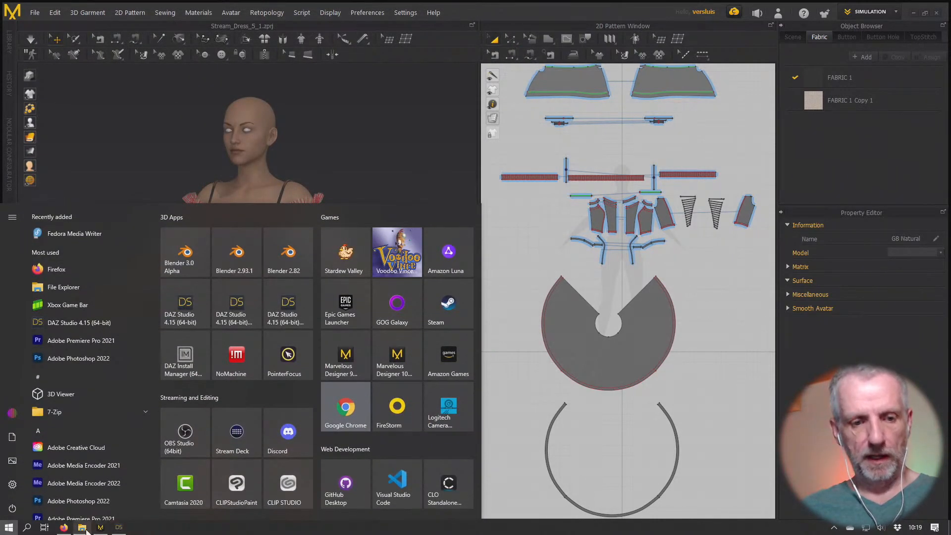
click(82, 531)
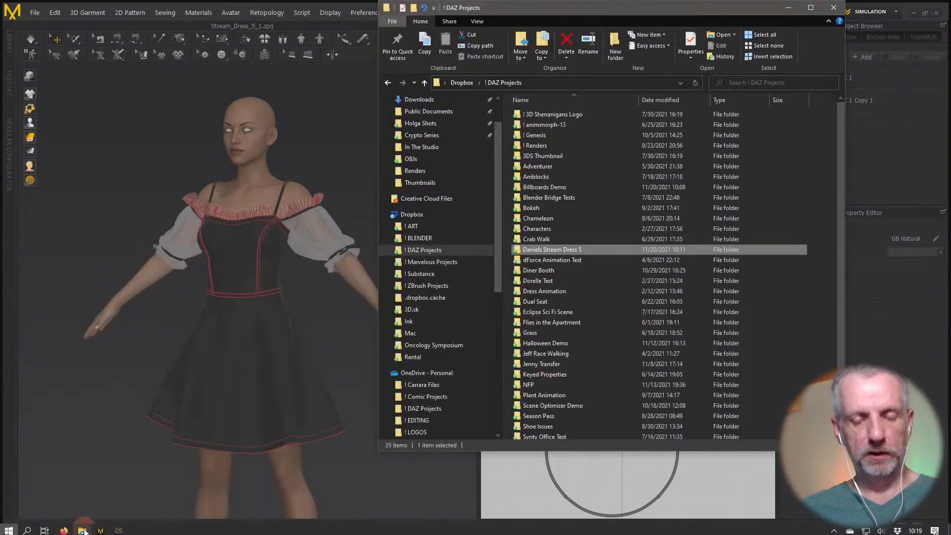
click(587, 249)
right_click(586, 249)
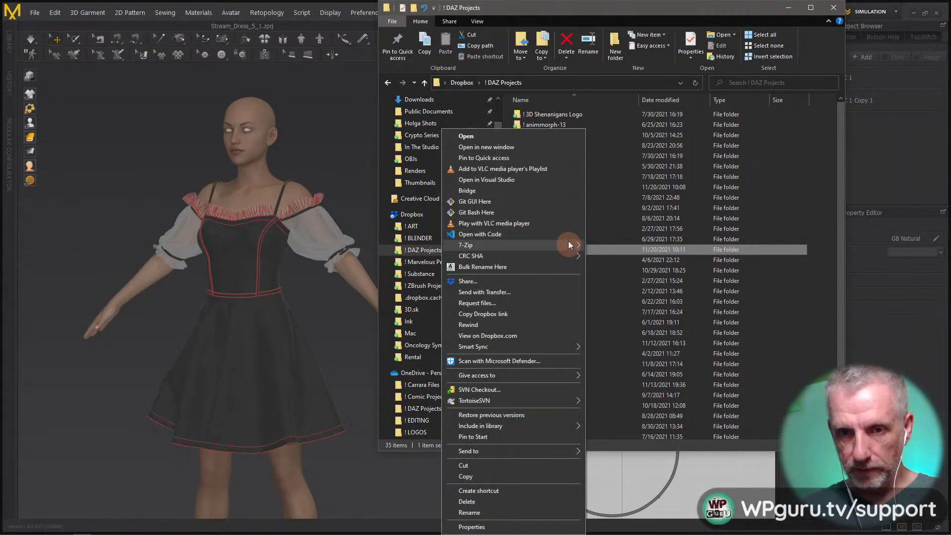
click(569, 160)
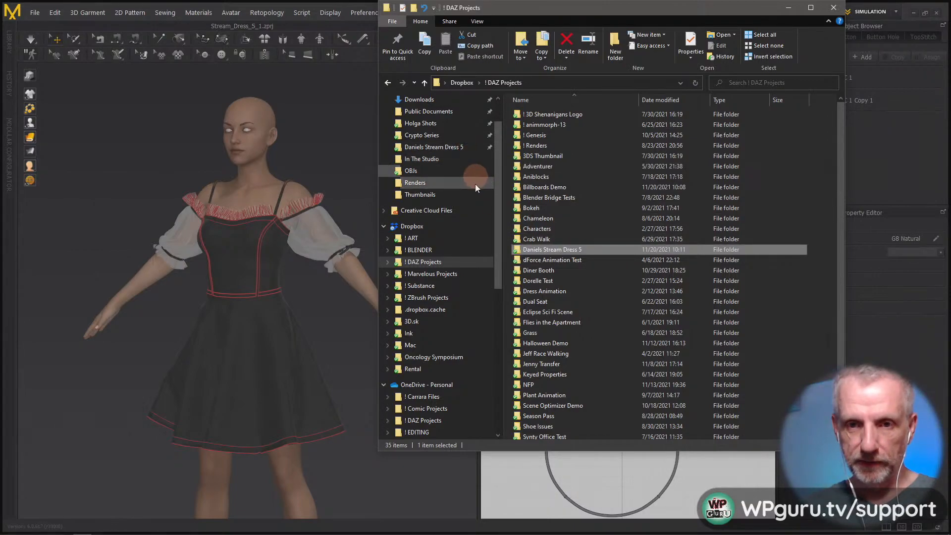
Switch to Marvelous Designer and start saving the project under a new name in the Stream Dress 5 project folder.
key(alt+Tab)
click(35, 12)
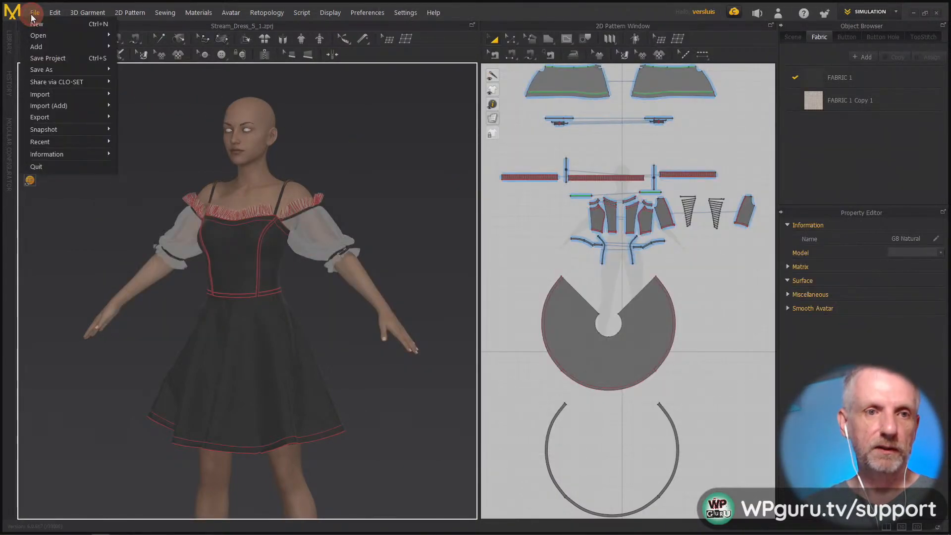
mouse_move(85, 70)
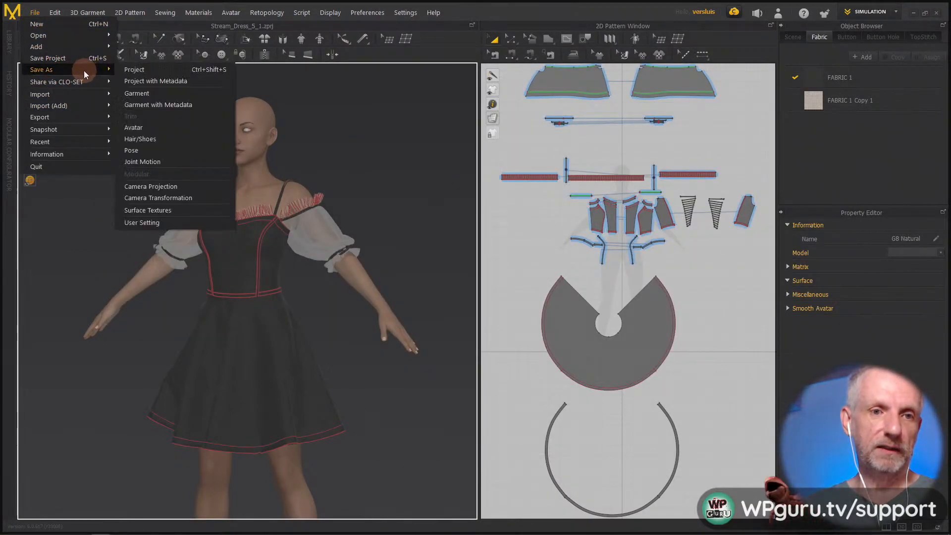
click(138, 69)
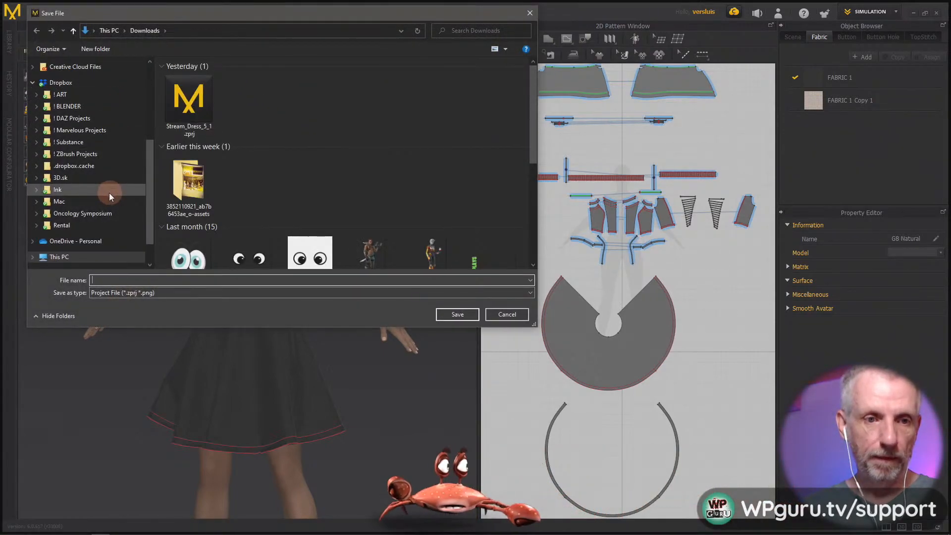
scroll(96, 109, up, 3)
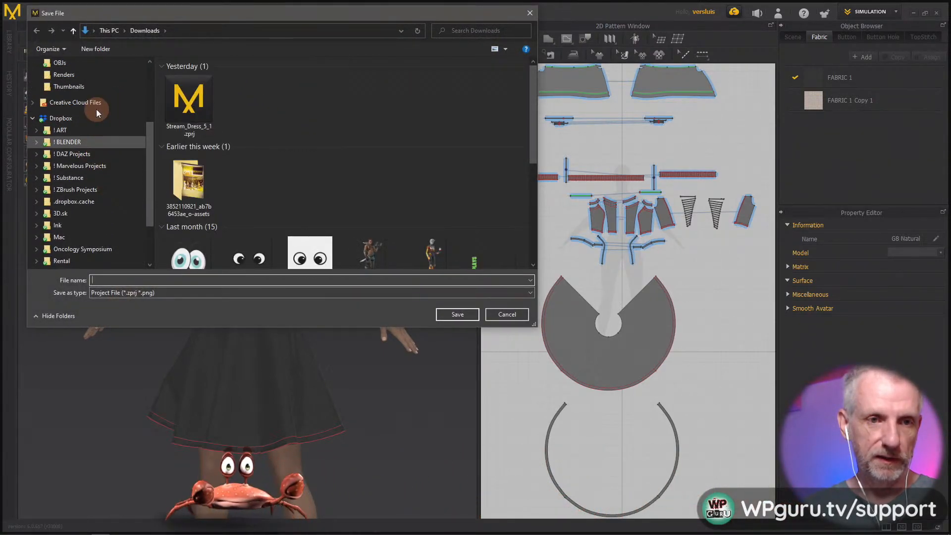
scroll(98, 109, up, 1)
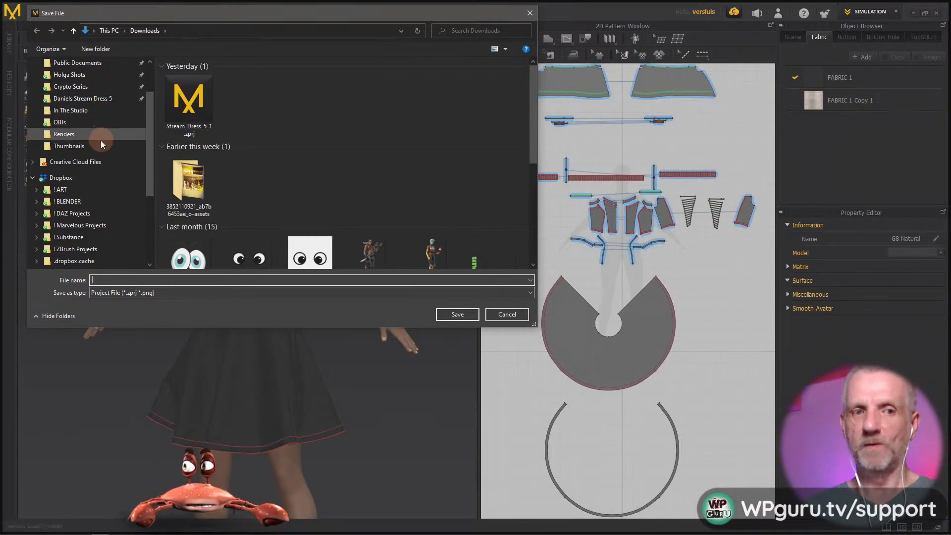
click(99, 98)
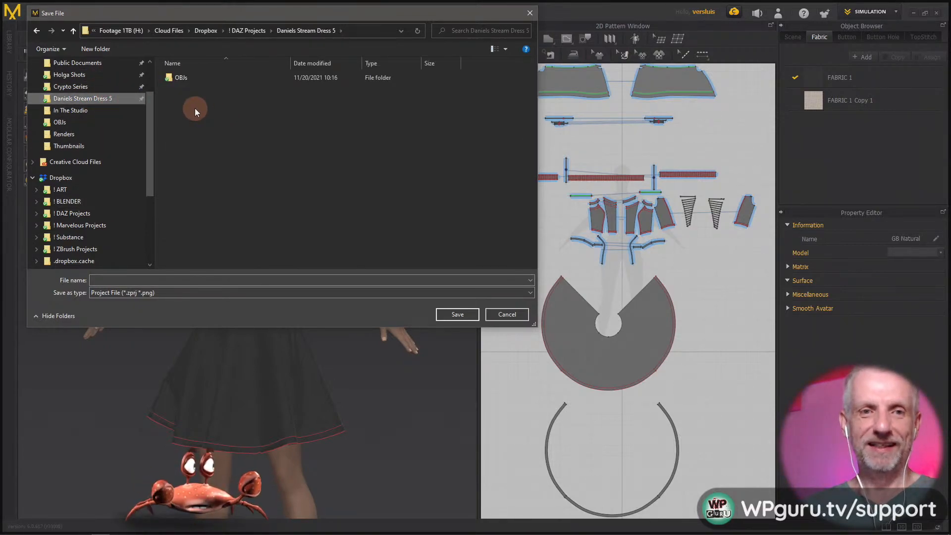
Create a folder named MD Projects inside the Stream Dress 5 project folder.
right_click(195, 108)
mouse_move(149, 361)
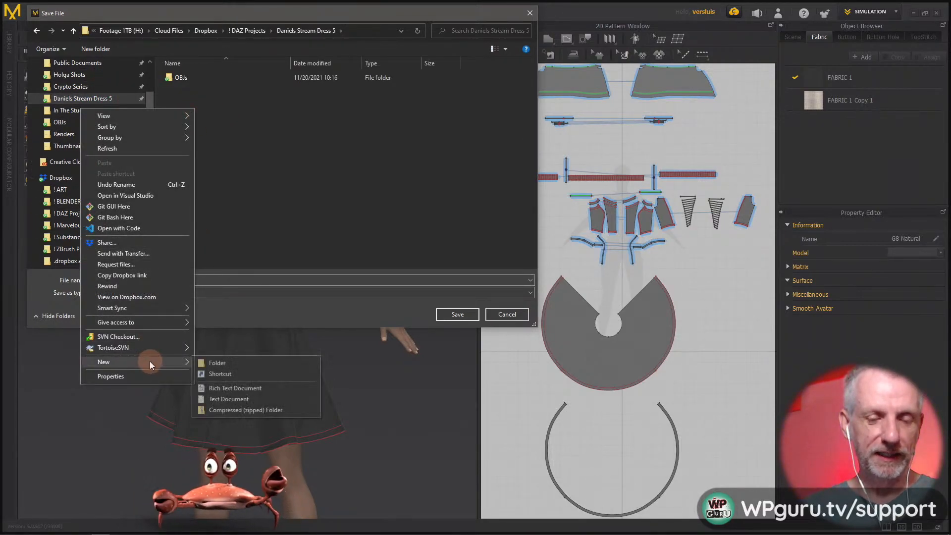
click(215, 364)
text(MD Projects)
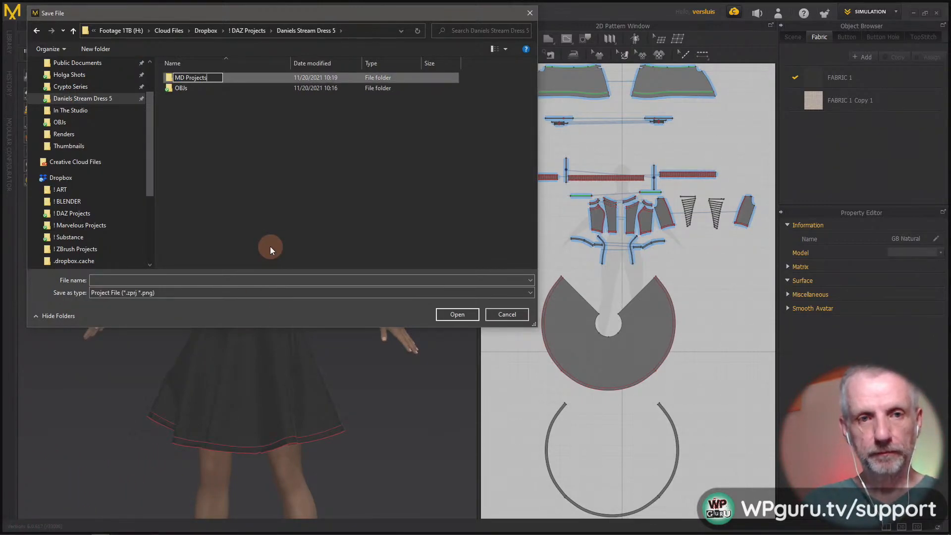
key(Return)
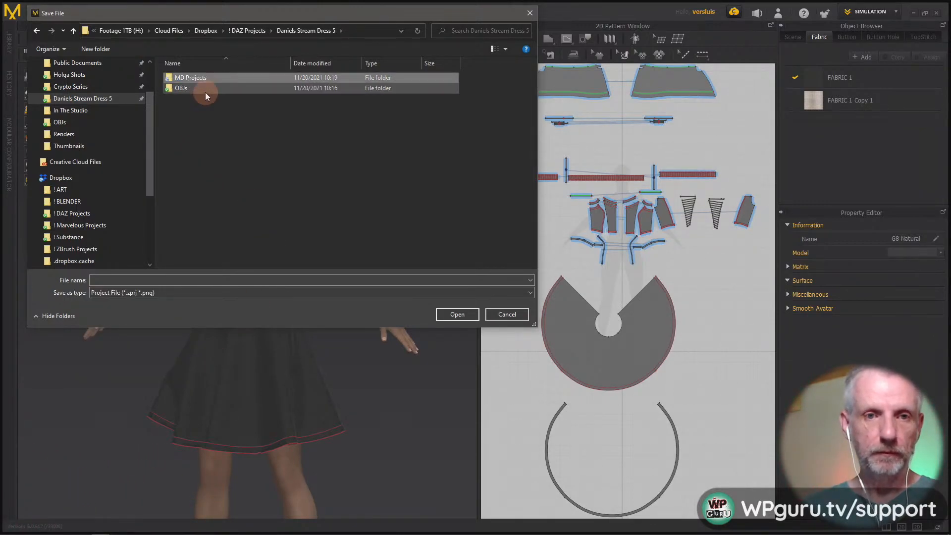
Save the project file as Dress v2 inside the MD Projects folder.
double_click(195, 77)
click(240, 279)
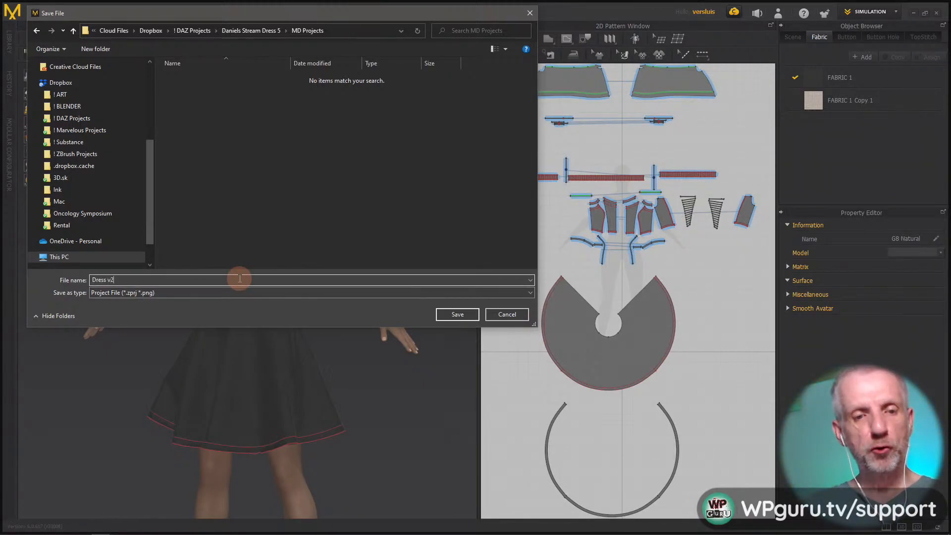
text(Dress v2)
key(Return)
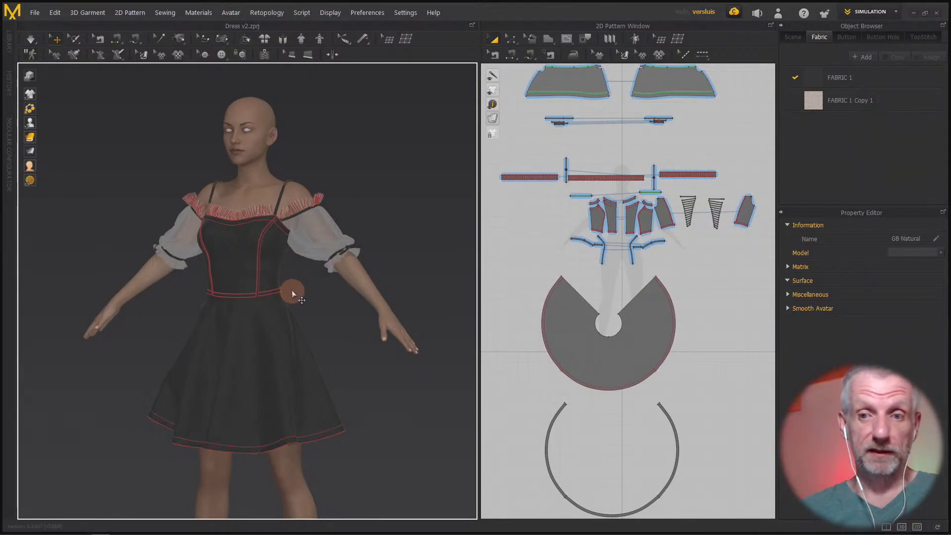
key(alt+Tab)
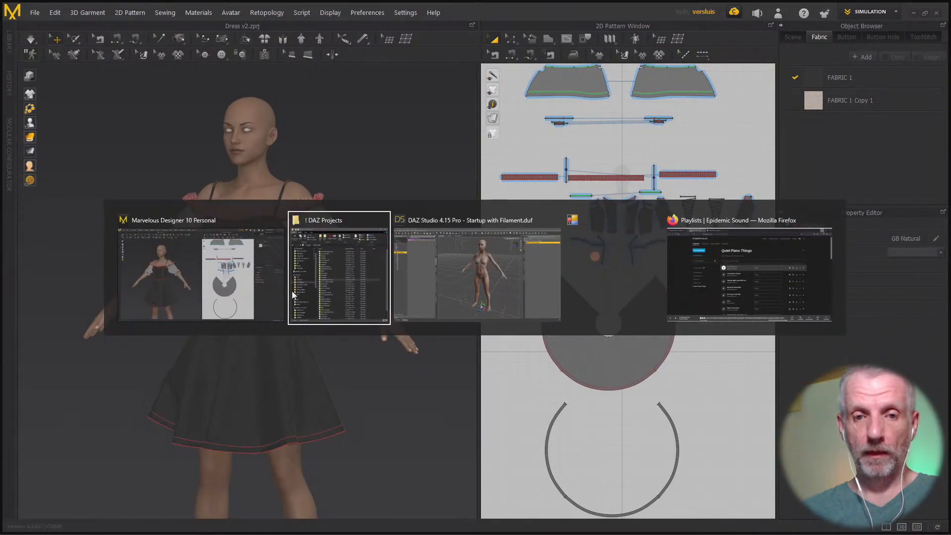
key(alt+Tab)
key(alt+Tab)
key(alt+Tab)
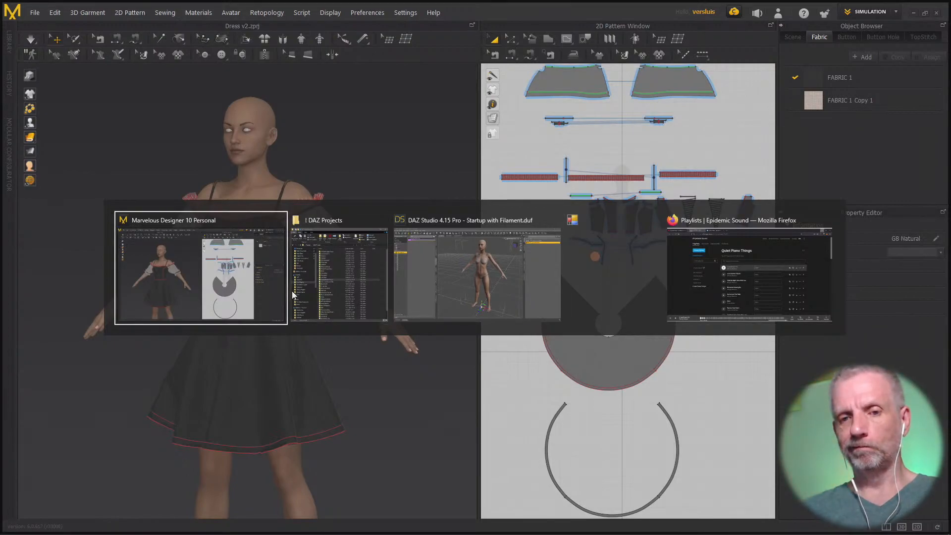
click(293, 291)
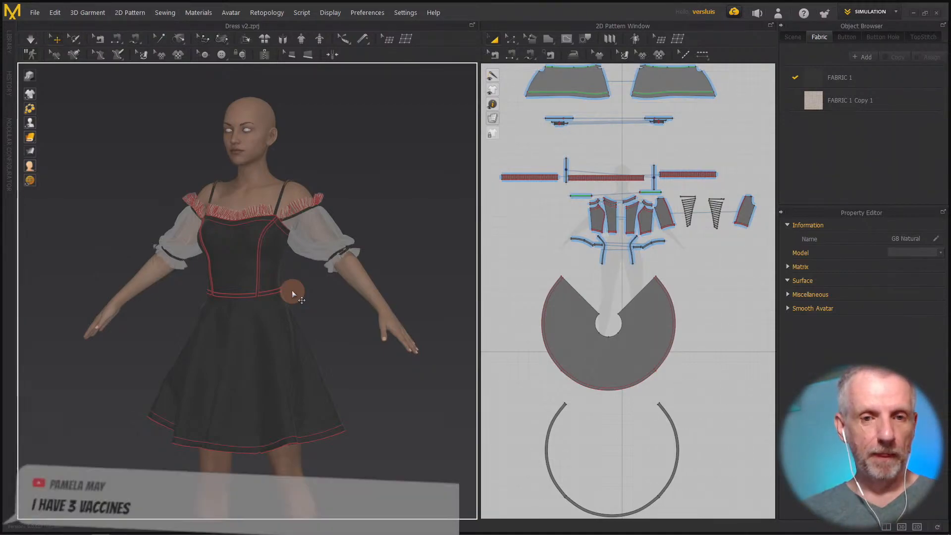
Change the workspace mode to UV Editor and resize the 3D and UV views to show the whole dress and all its UV islands.
click(889, 14)
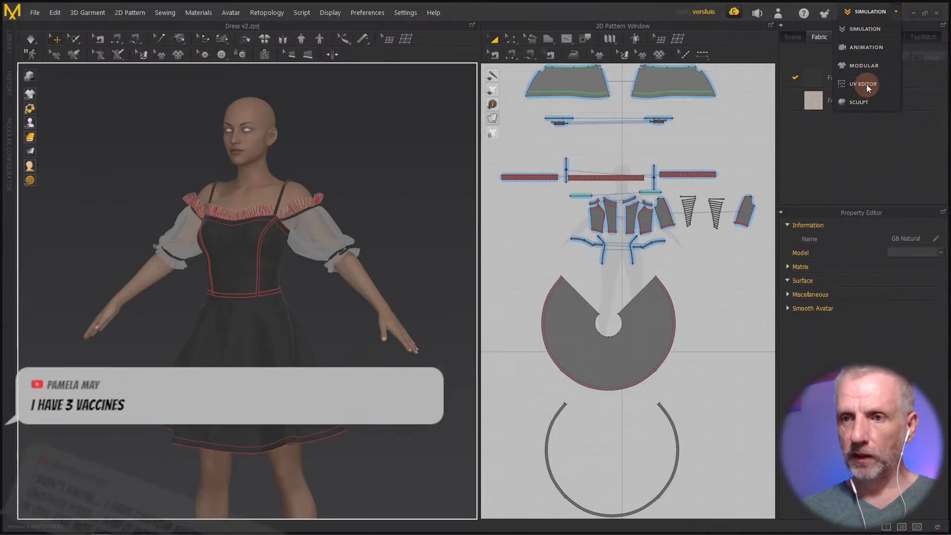
click(867, 86)
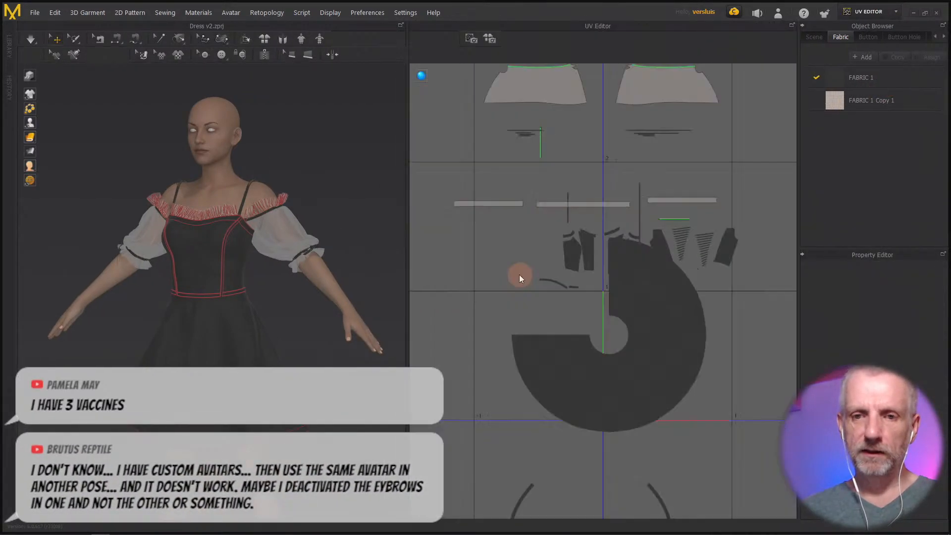
drag(408, 283, 357, 284)
scroll(446, 258, up, 5)
scroll(446, 257, down, 8)
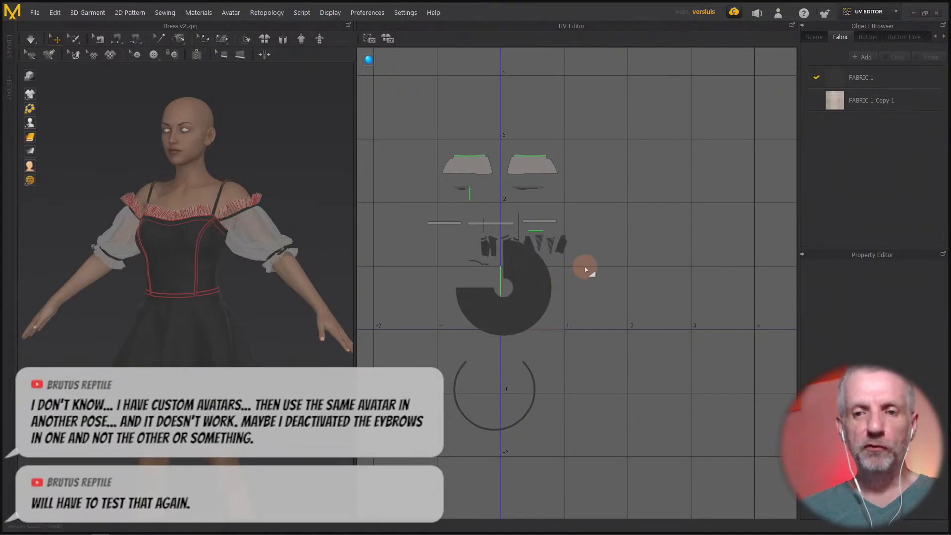
middle_drag(587, 272, 678, 247)
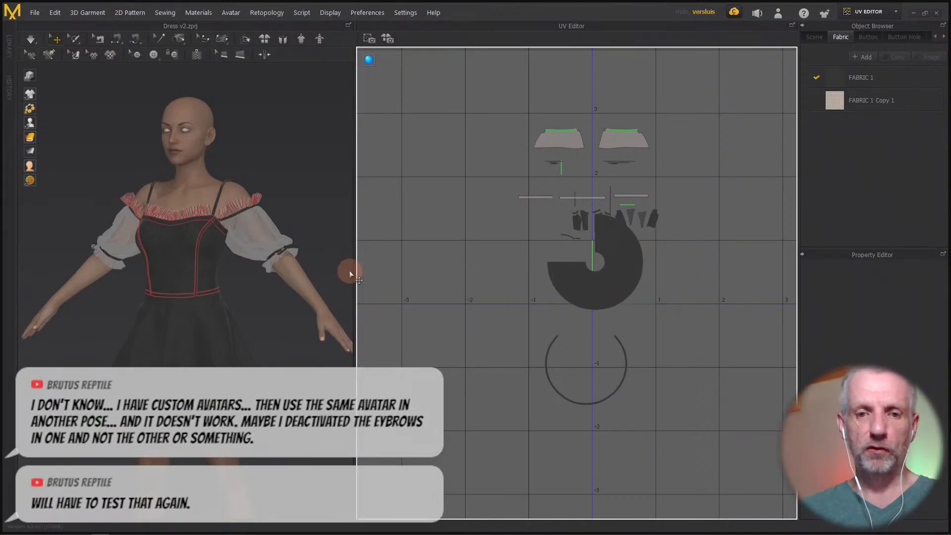
drag(357, 276, 485, 279)
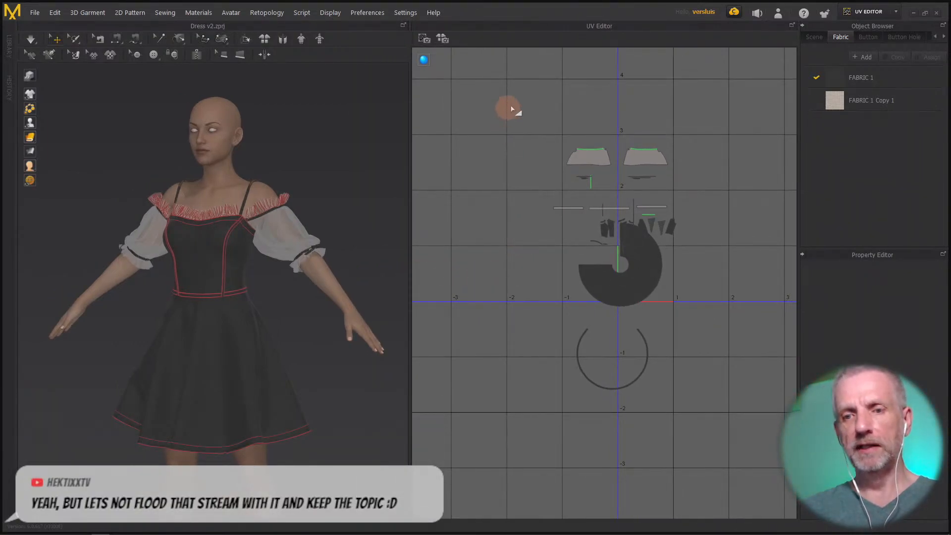
Select all UV islands of the dress and fit them to the 0-1 tile using Length (Absolute) with 15 mm.
drag(516, 106, 594, 217)
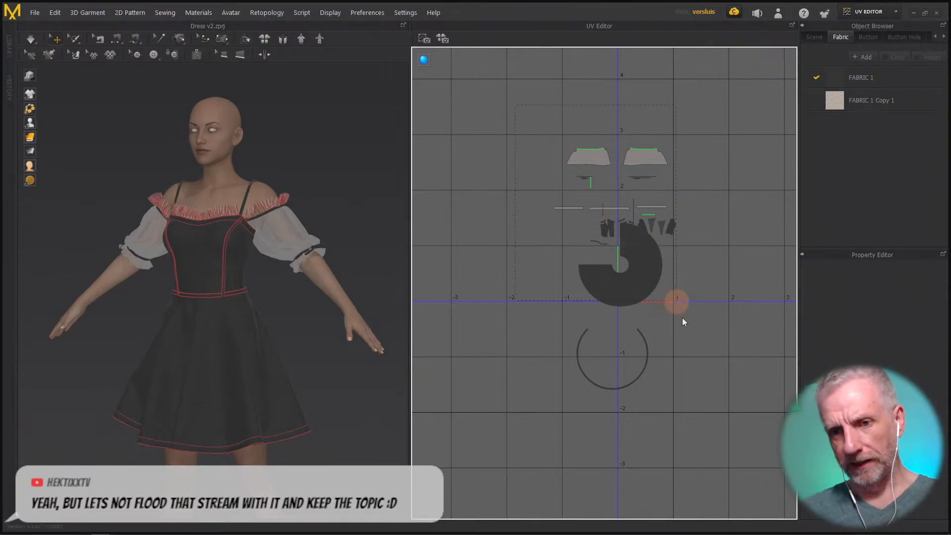
drag(703, 418, 702, 418)
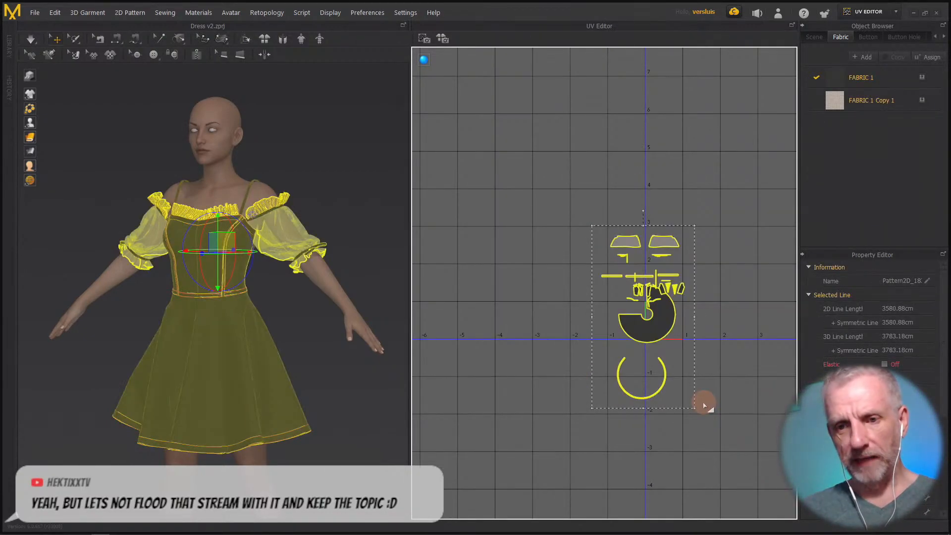
scroll(706, 397, up, 4)
scroll(708, 388, down, 4)
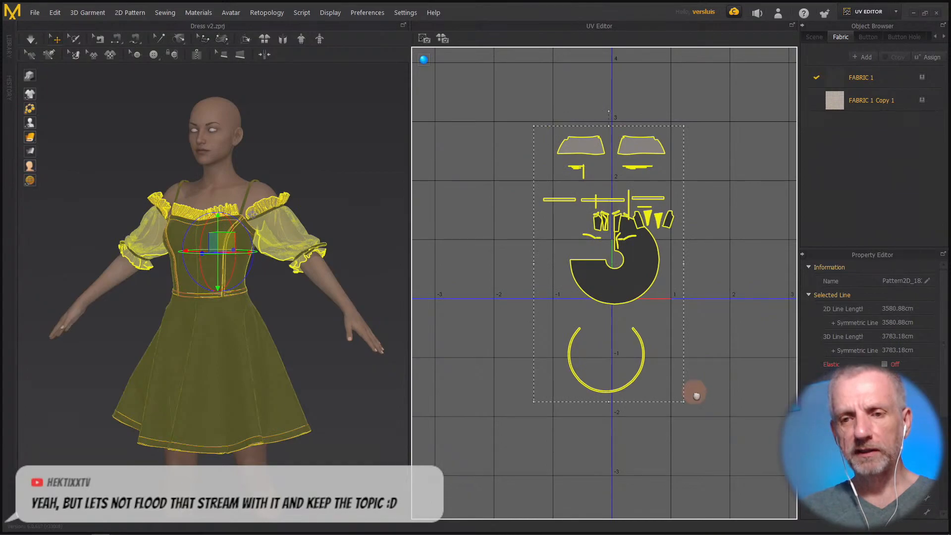
scroll(692, 391, down, 1)
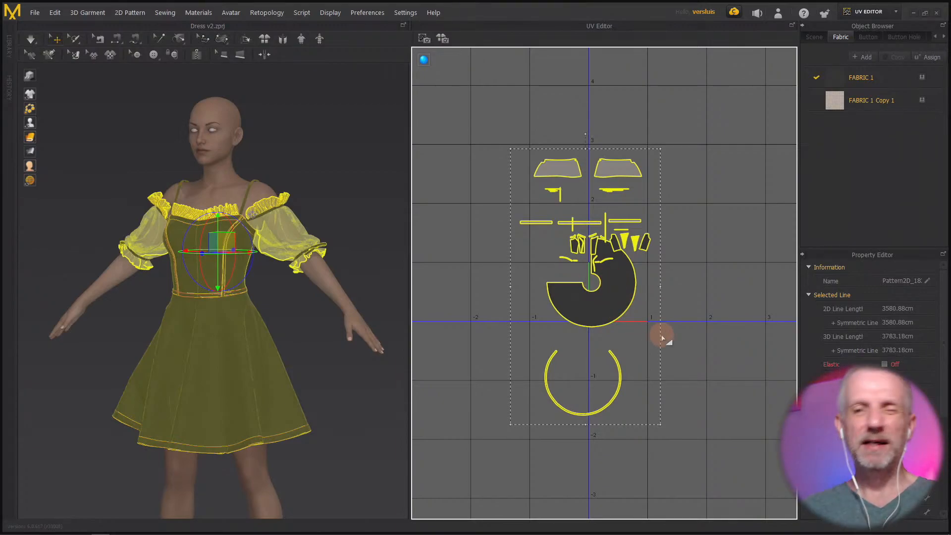
right_click(614, 298)
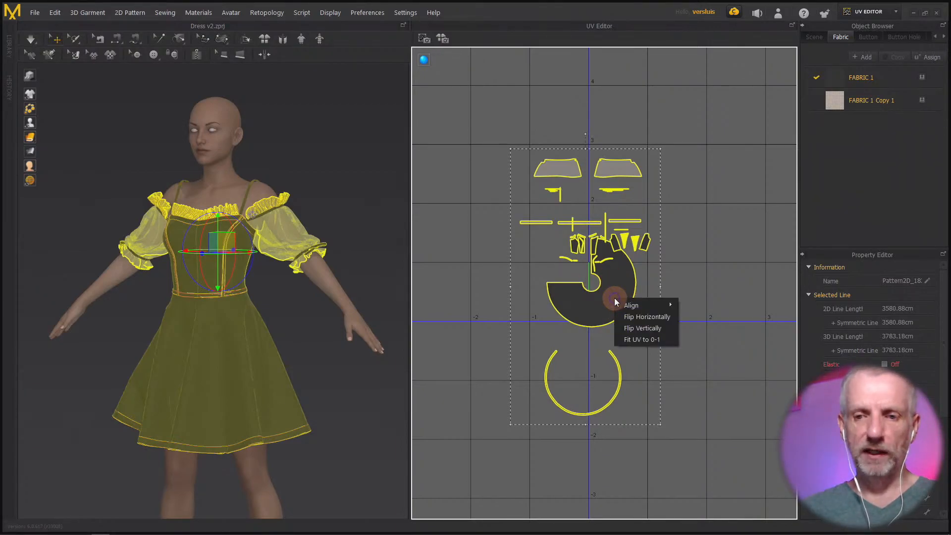
click(668, 340)
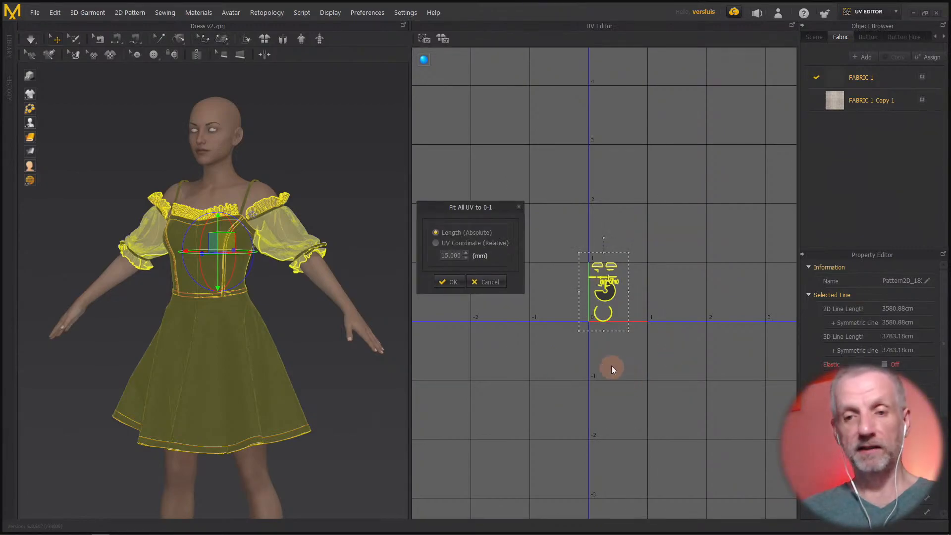
click(451, 282)
scroll(582, 300, up, 6)
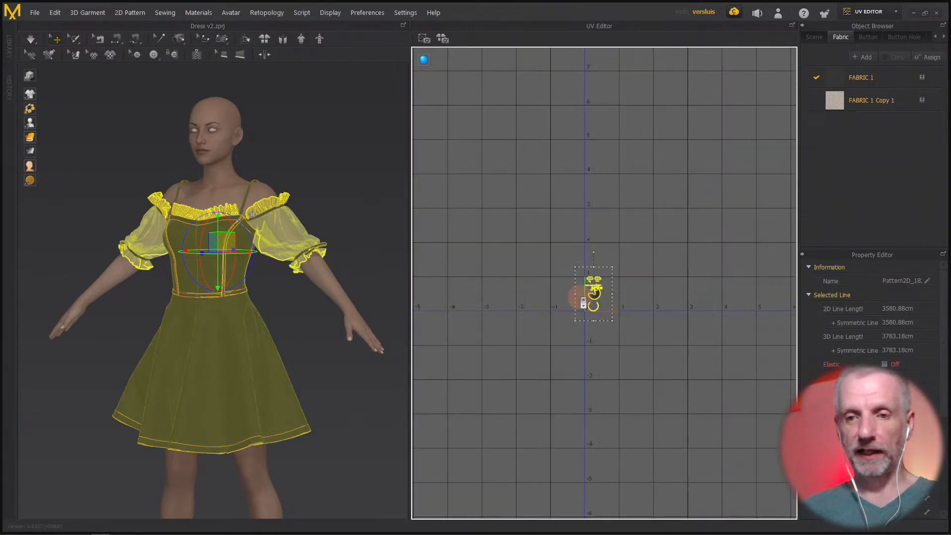
middle_drag(614, 274, 471, 263)
scroll(471, 263, down, 2)
scroll(556, 243, up, 1)
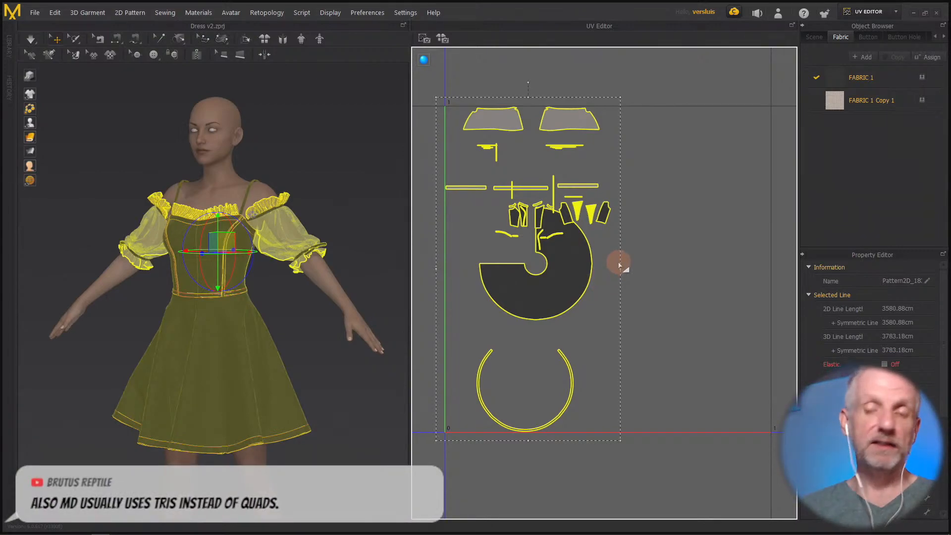
Return to the Simulation workspace mode and enlarge the 2D Pattern Window to show all pattern pieces.
click(876, 12)
click(865, 29)
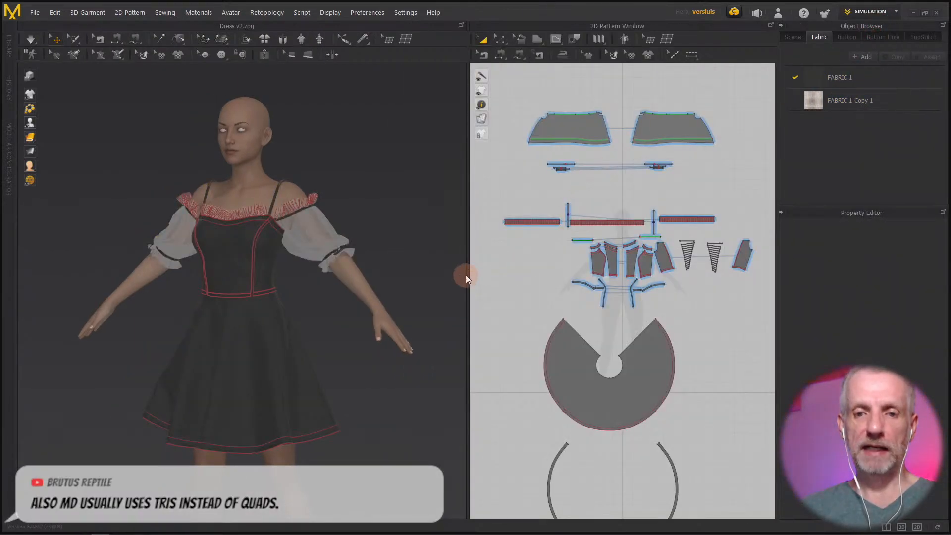
drag(468, 276, 426, 277)
scroll(501, 290, up, 1)
scroll(501, 290, down, 1)
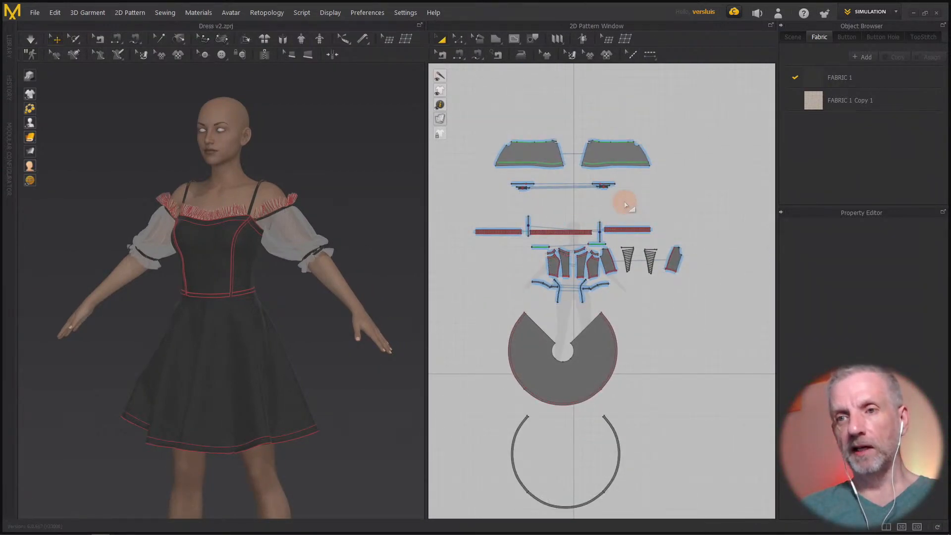
Compare the UV layout in the UV Editor with the 2D pattern layout in Simulation mode, ending in Simulation mode.
click(859, 12)
click(870, 84)
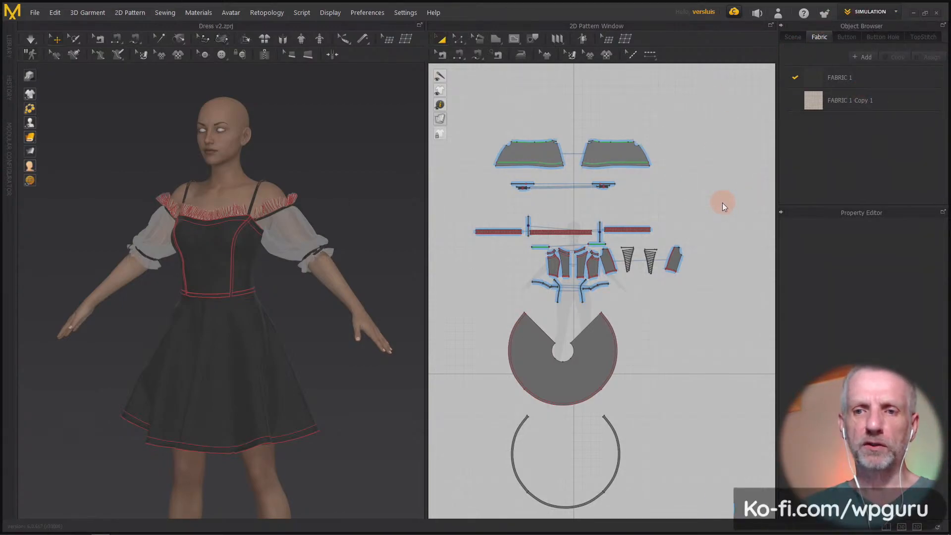
scroll(639, 313, up, 3)
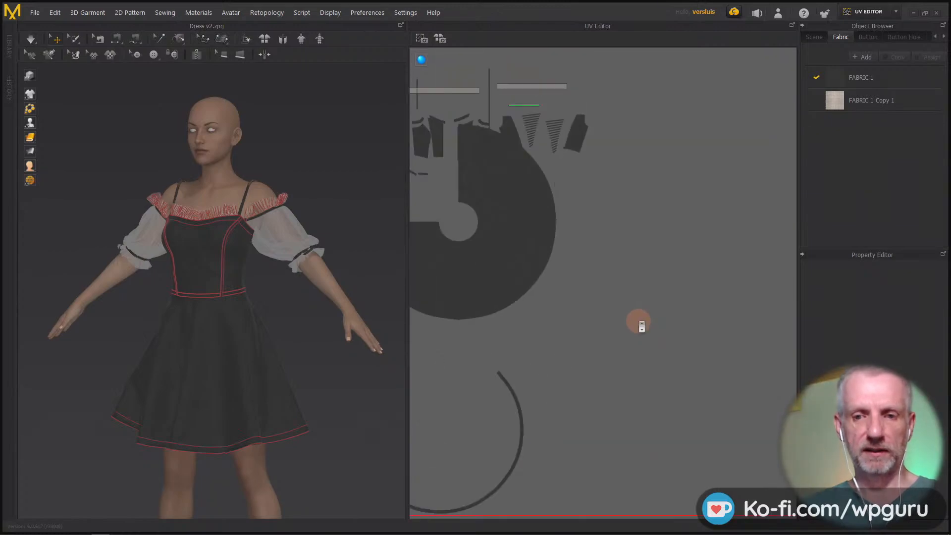
scroll(639, 314, down, 6)
key(F4)
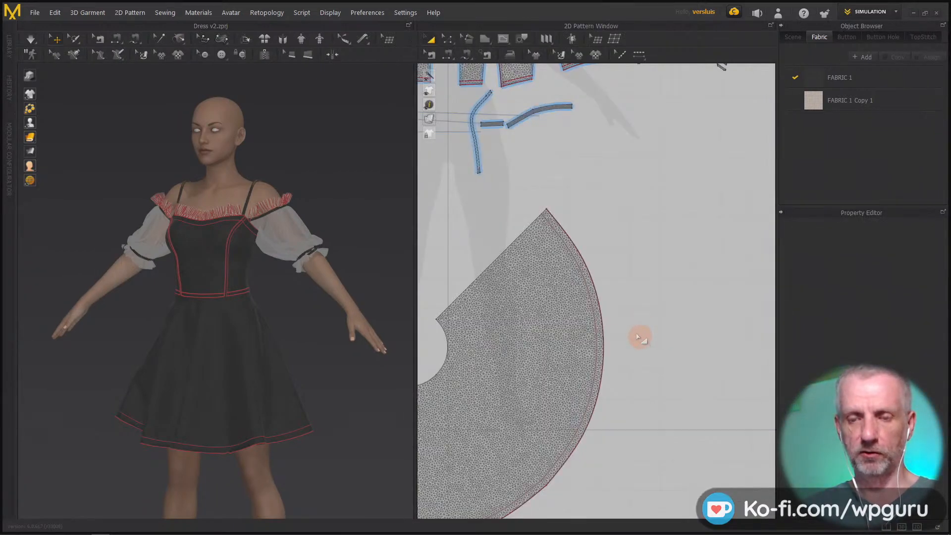
scroll(639, 329, down, 10)
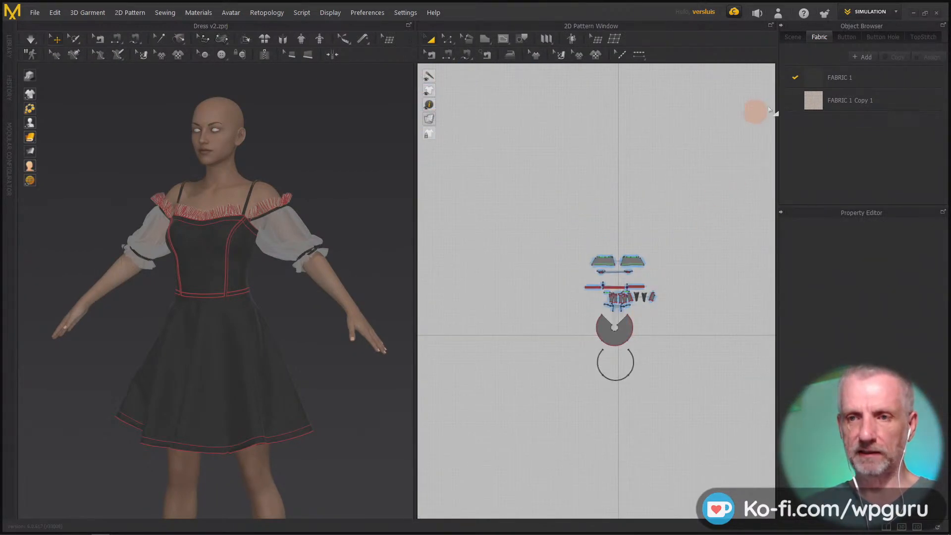
click(877, 12)
click(868, 85)
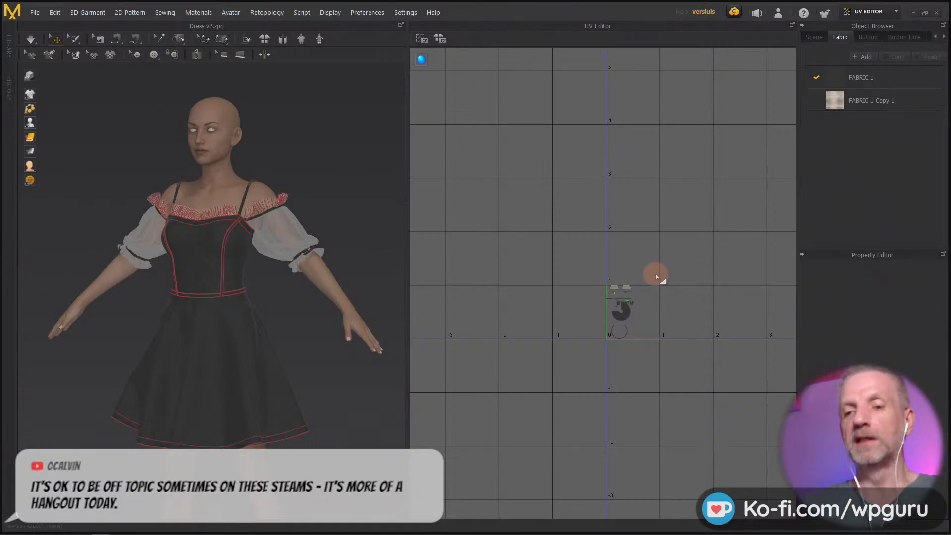
key(Escape)
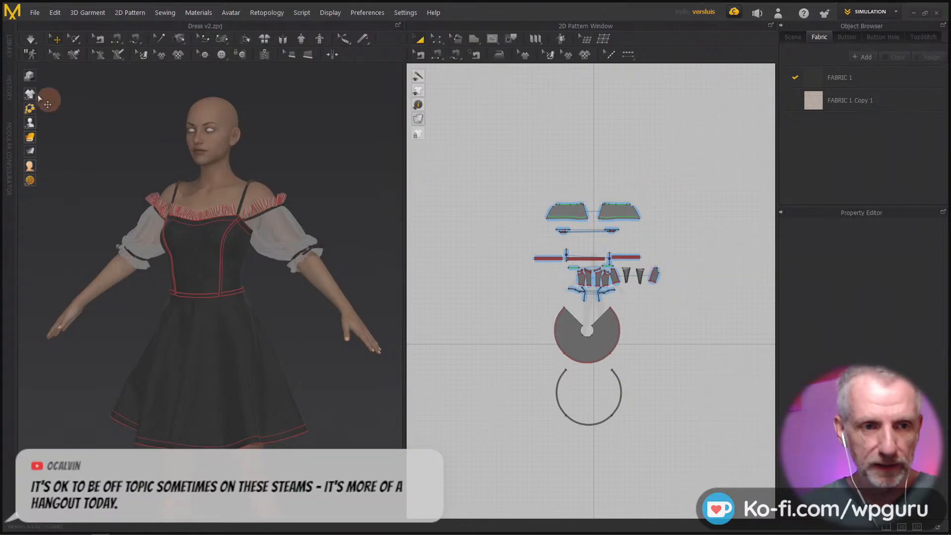
Roll the dress project back through its history to the third Edit state, before the UV islands were fitted to the 0-1 tile.
click(9, 90)
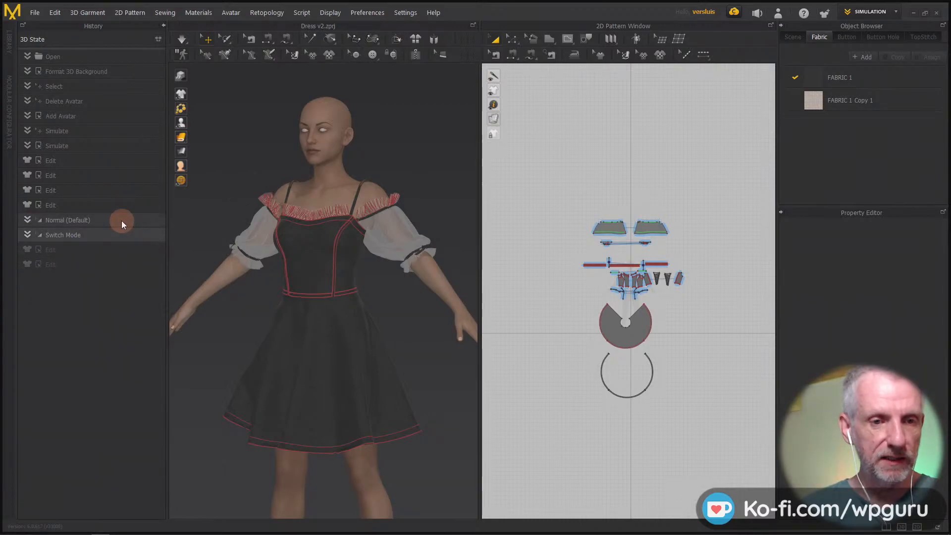
click(121, 205)
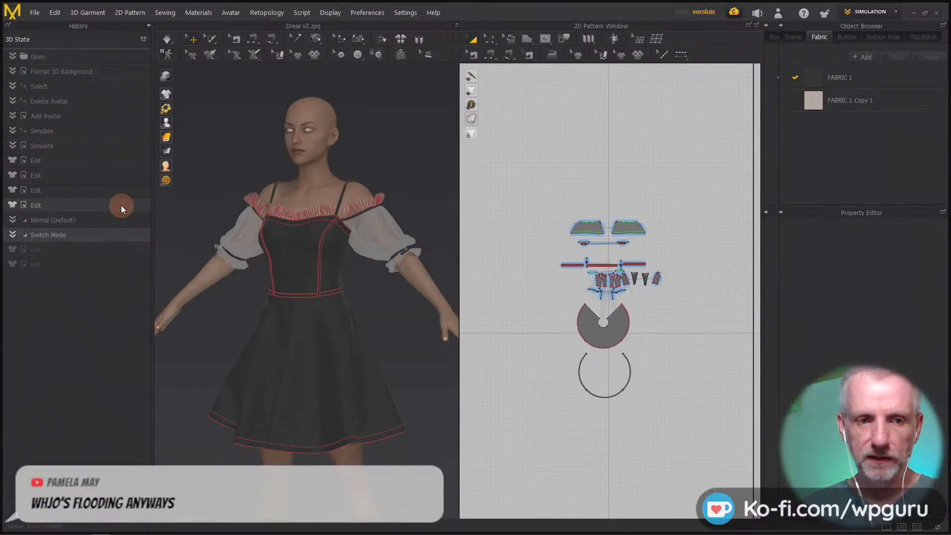
click(121, 205)
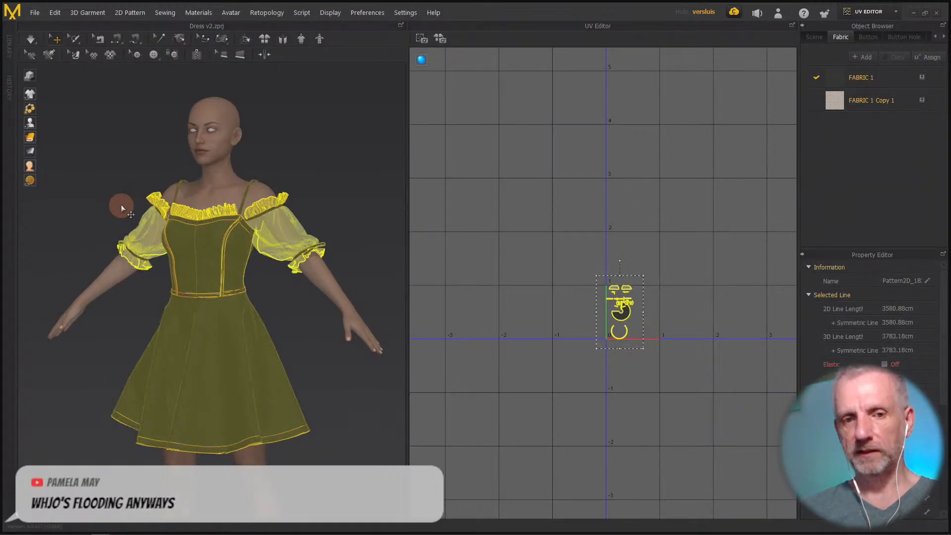
click(8, 92)
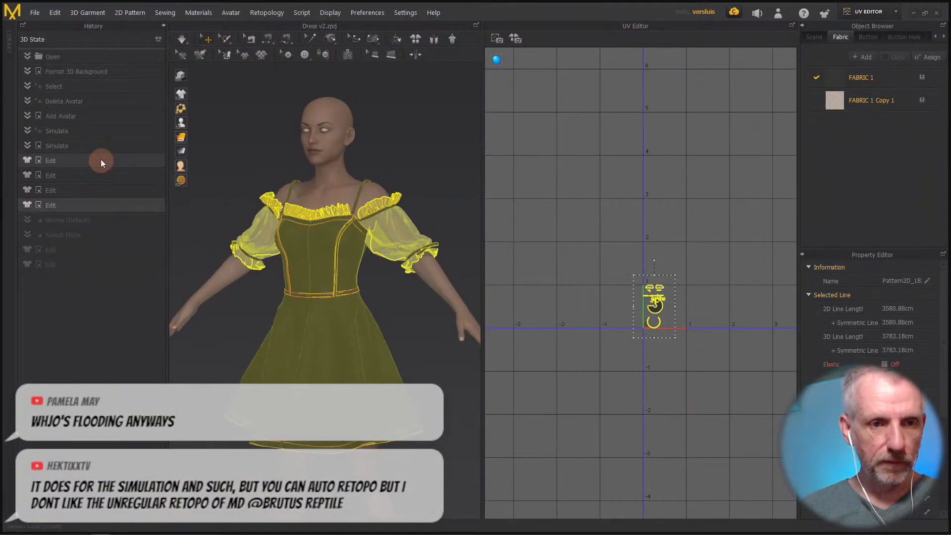
click(100, 190)
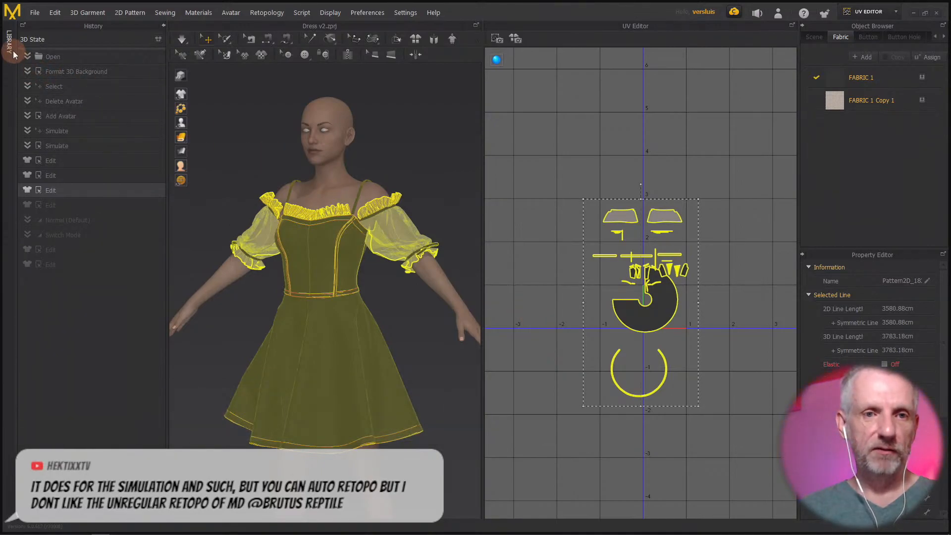
click(163, 26)
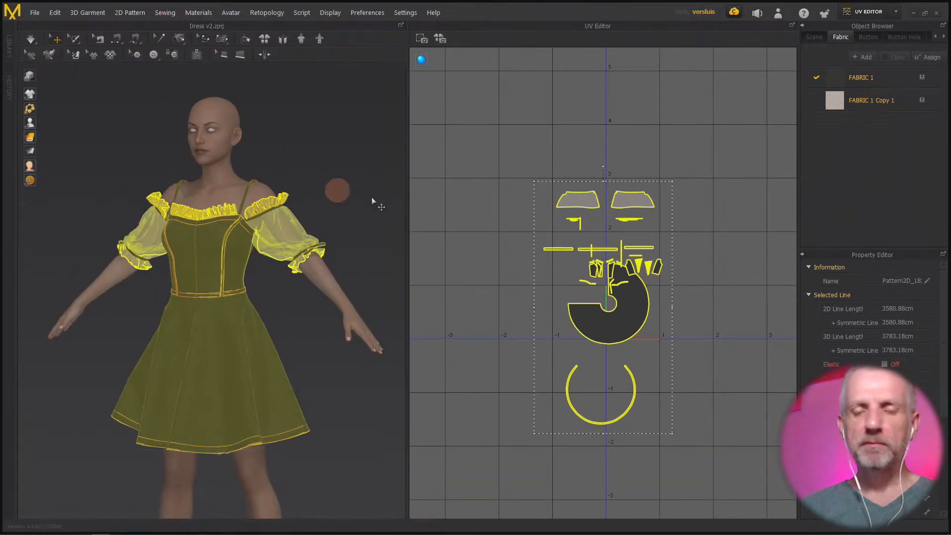
Widen the 3D view and move the large circular skirt UV island clear of the bodice pieces, to the right of the V axis.
drag(406, 211, 452, 212)
click(616, 121)
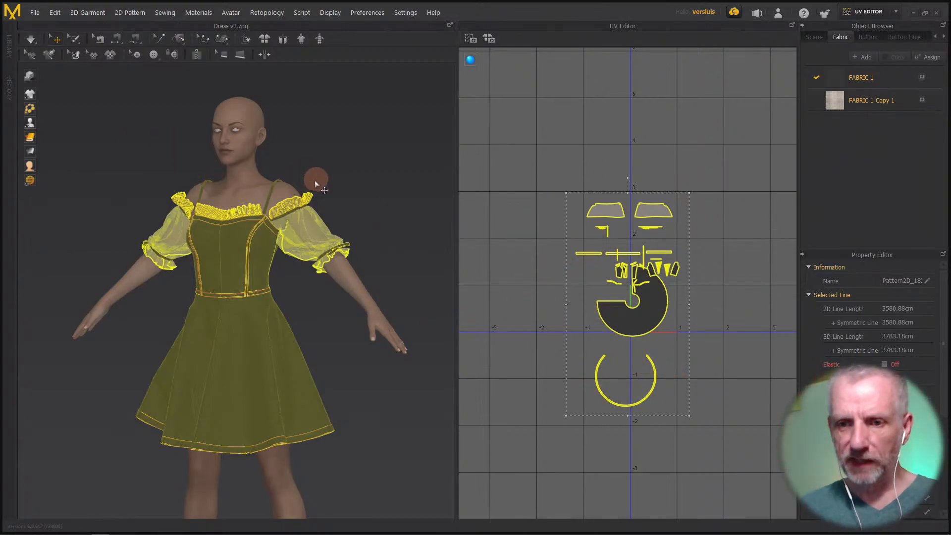
scroll(707, 280, down, 1)
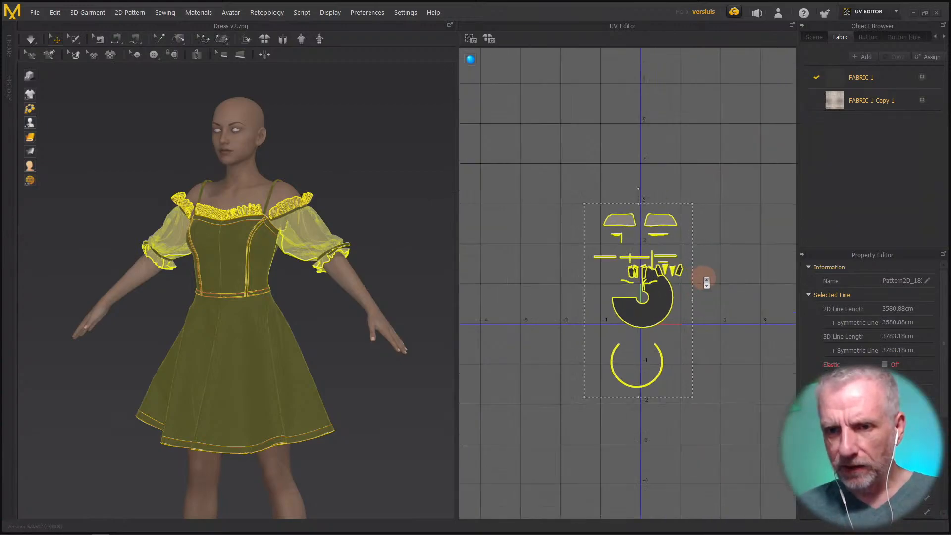
scroll(707, 282, up, 2)
scroll(773, 294, up, 2)
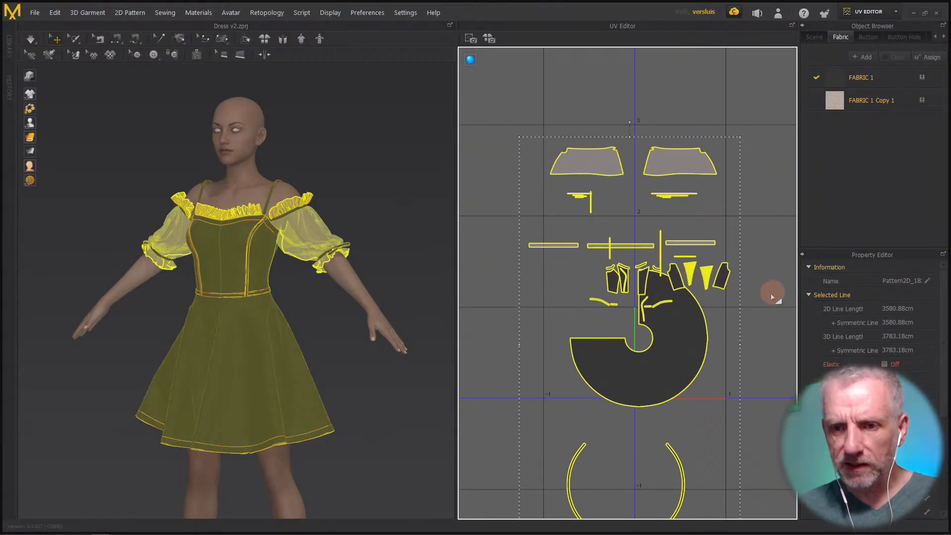
click(680, 352)
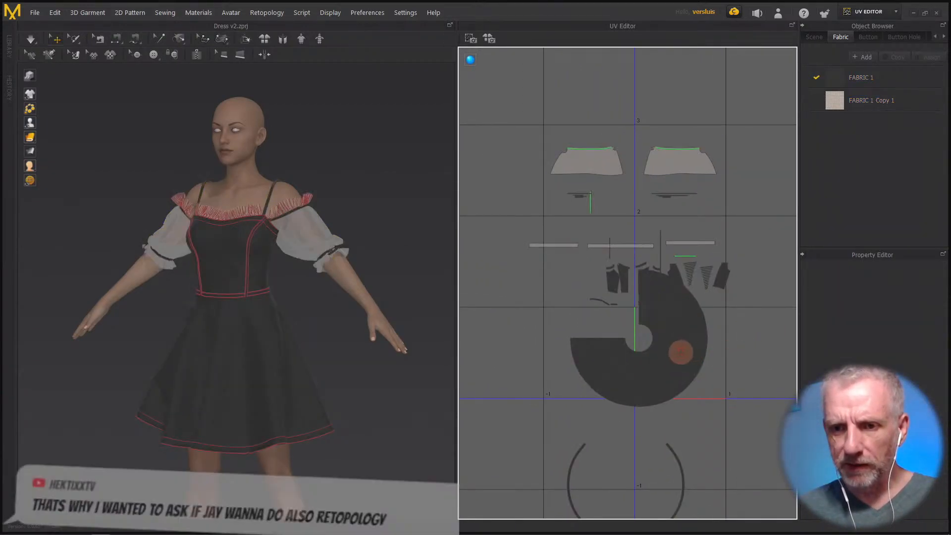
drag(681, 354, 772, 408)
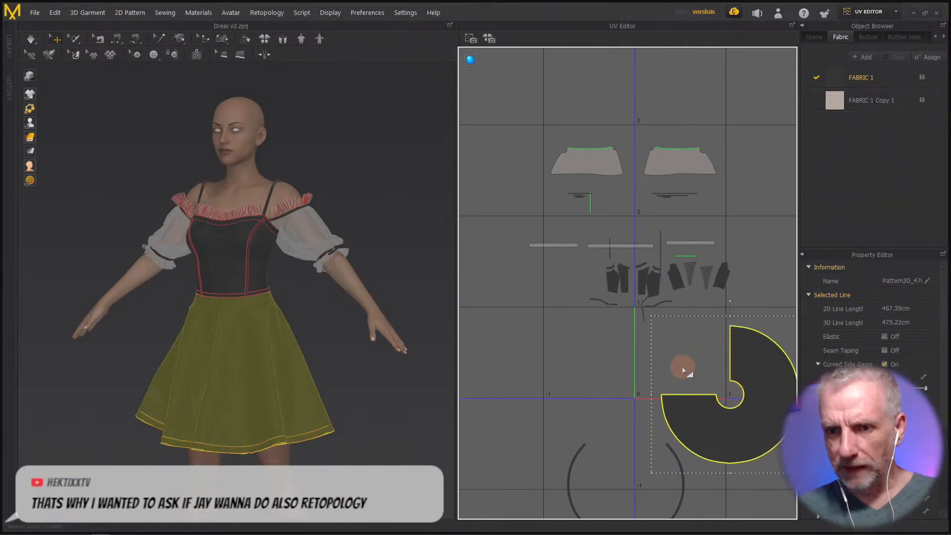
middle_drag(683, 369, 675, 301)
scroll(675, 302, up, 1)
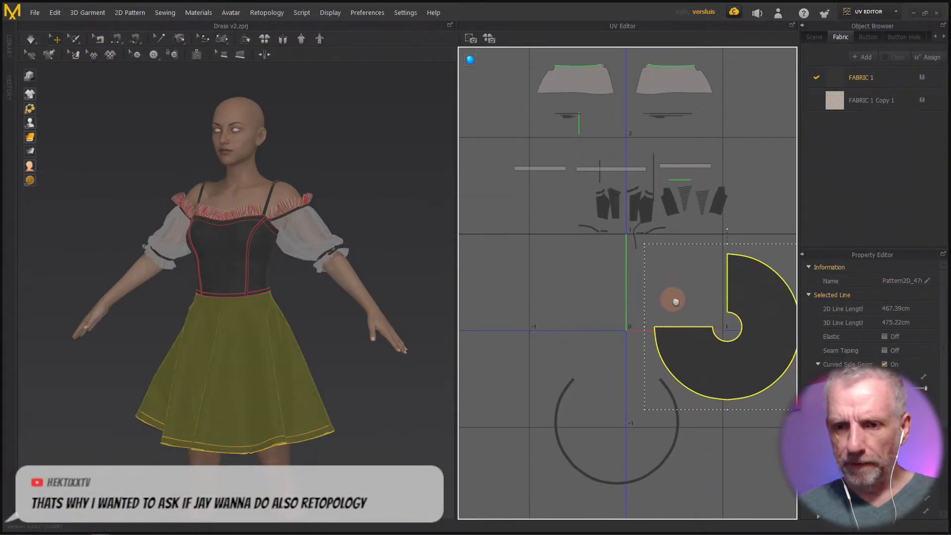
Move the hem band's UV island left of the V axis and the front neckline ruffle strip left of the bodice islands.
click(570, 467)
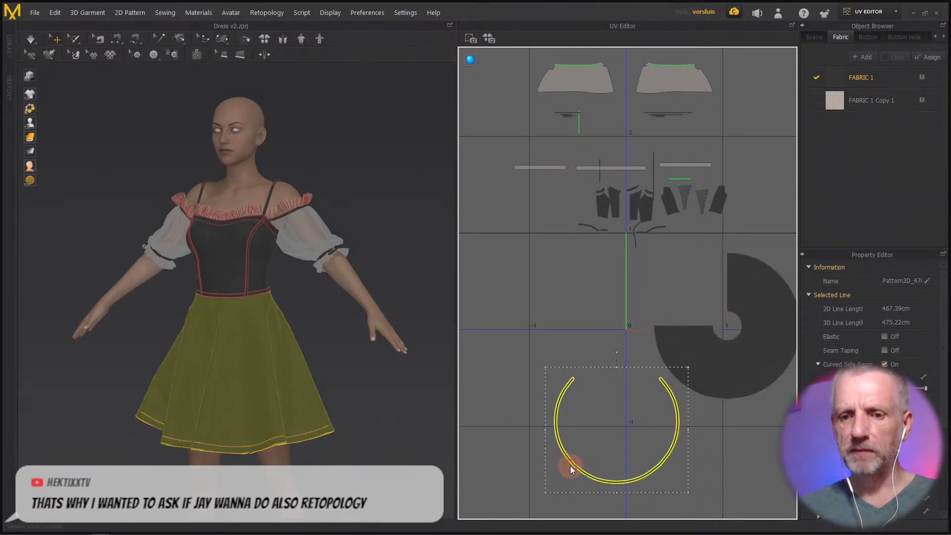
drag(569, 466, 511, 356)
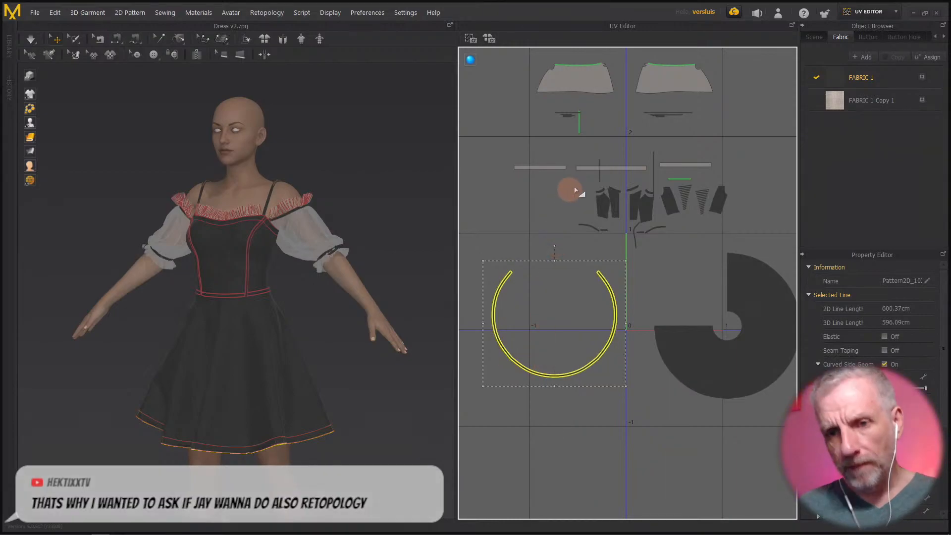
drag(588, 169, 549, 199)
scroll(641, 319, down, 3)
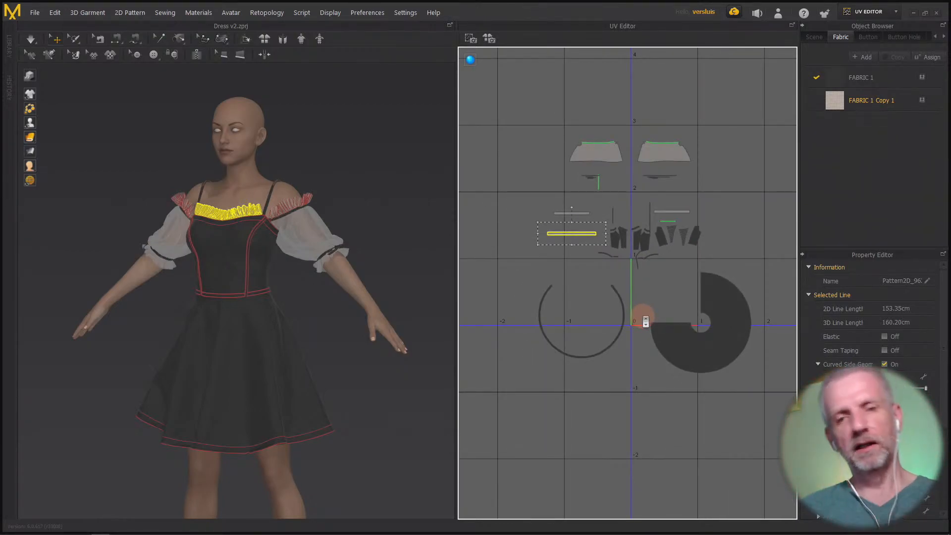
Export the garment as an OBJ file named "Dress v2" in the OBJs folder of the Daniels Stream Dress 5 project.
click(35, 12)
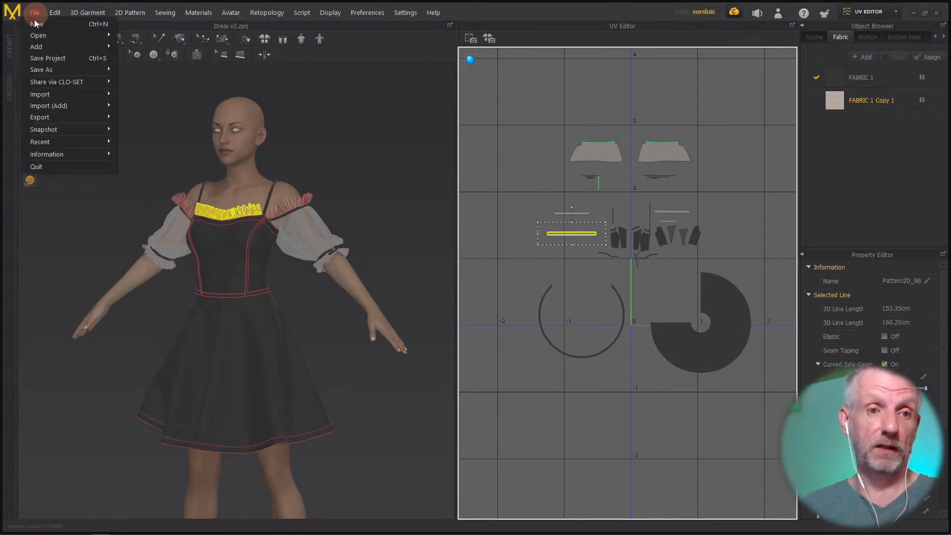
mouse_move(99, 118)
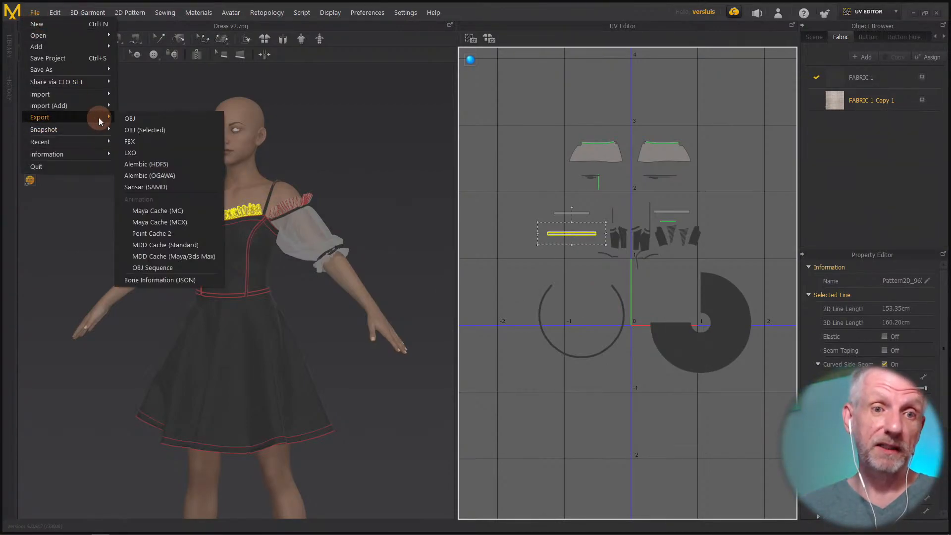
click(156, 121)
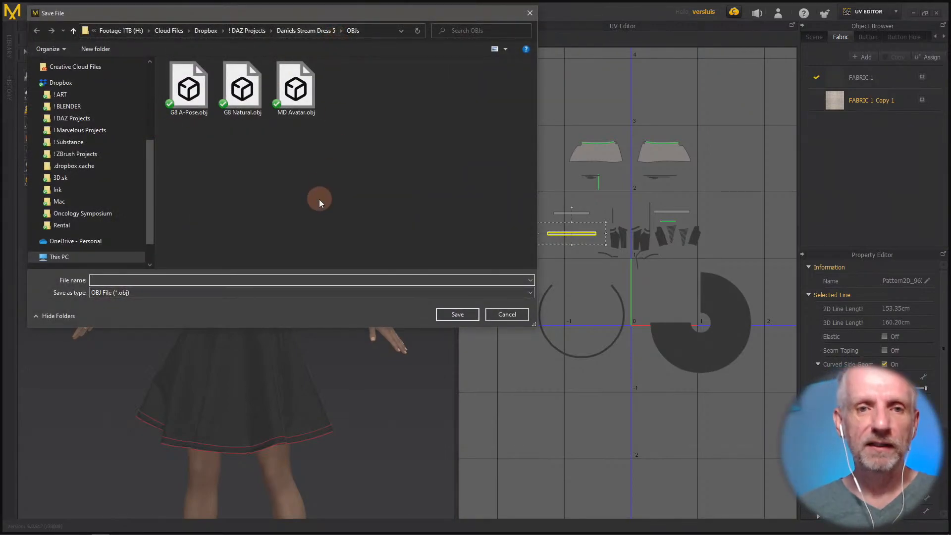
click(280, 279)
text(Dr)
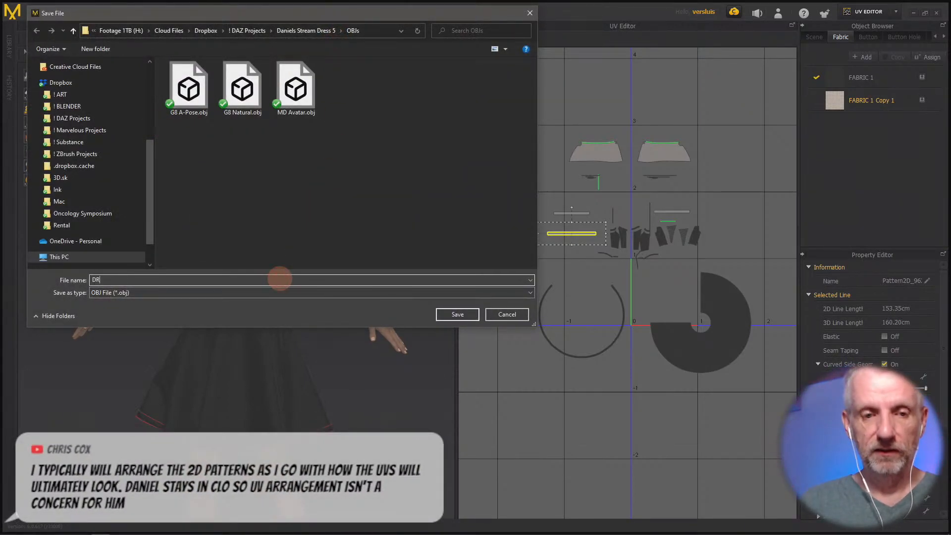
text(ess v2)
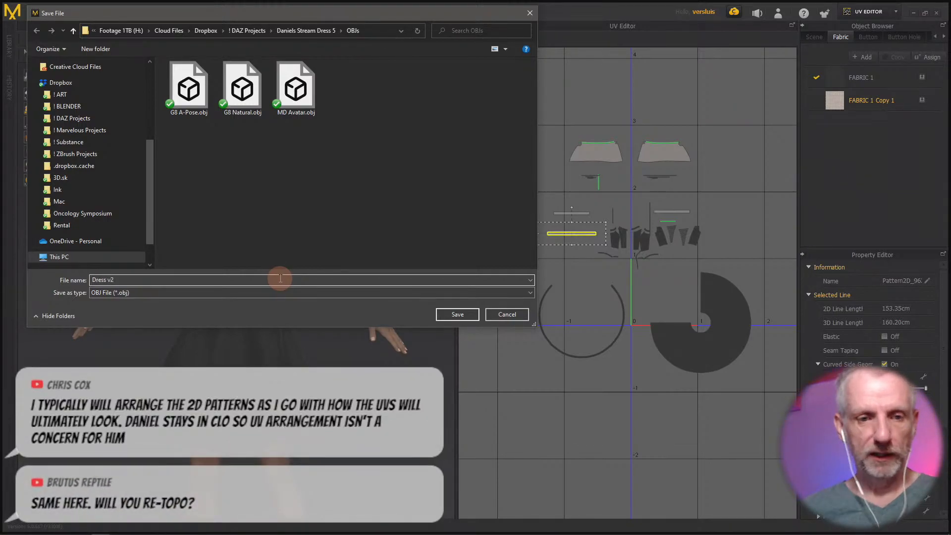
click(457, 315)
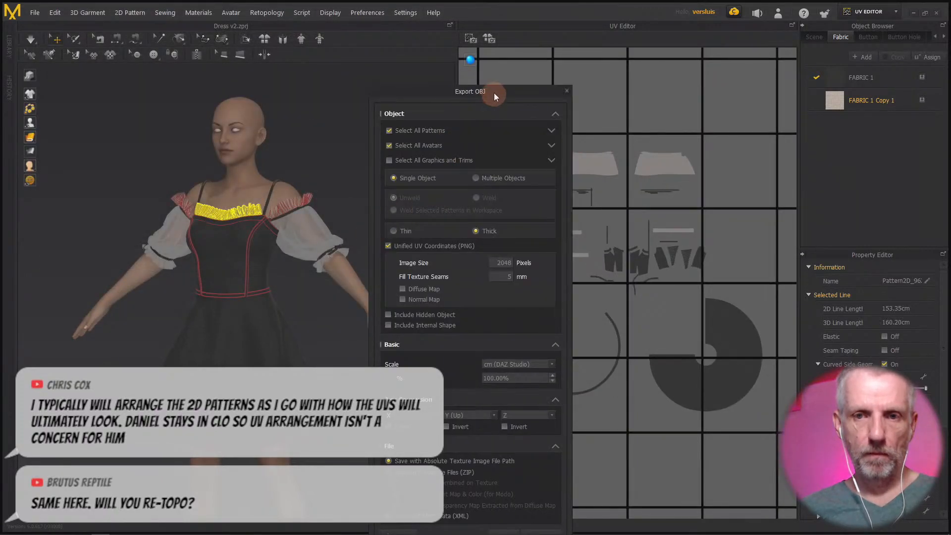
Exclude all avatars from the OBJ export, set its scale to 1%, and run the export.
drag(495, 93, 321, 29)
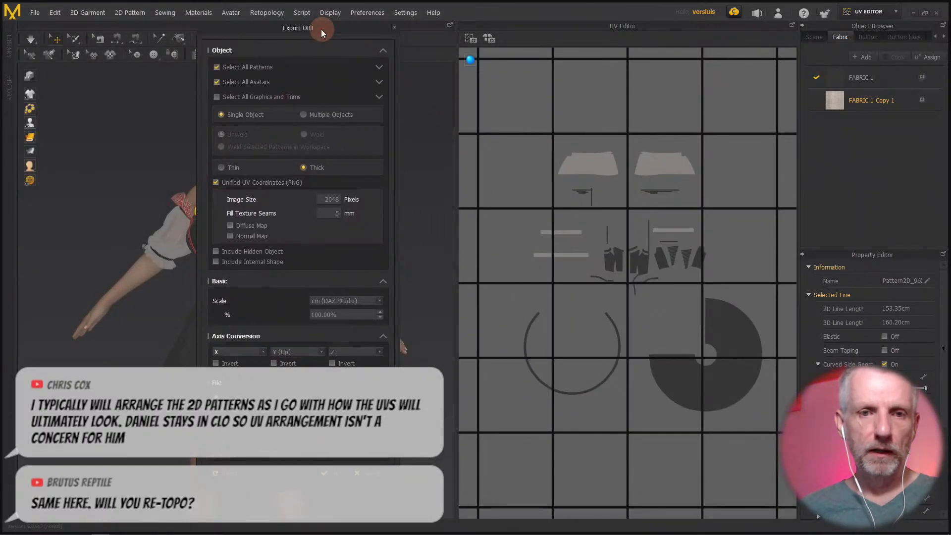
click(216, 82)
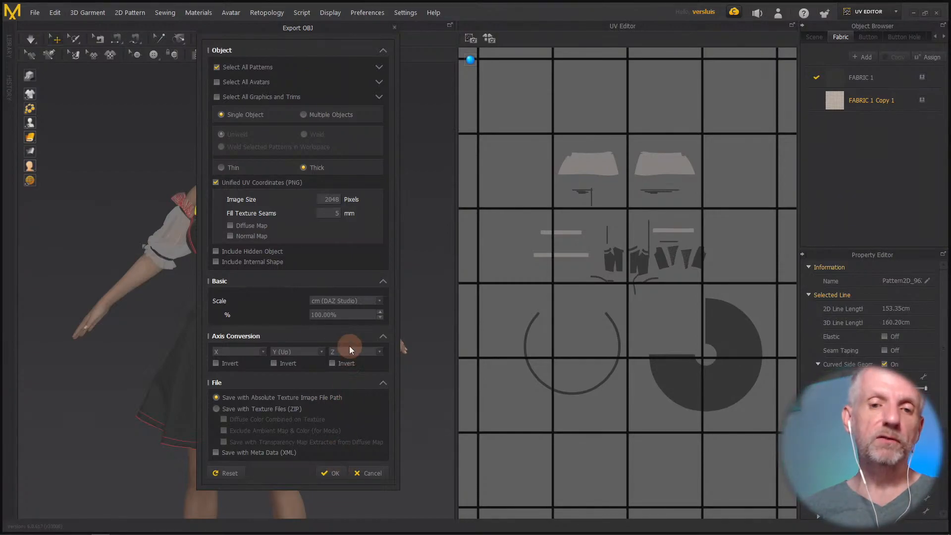
click(343, 314)
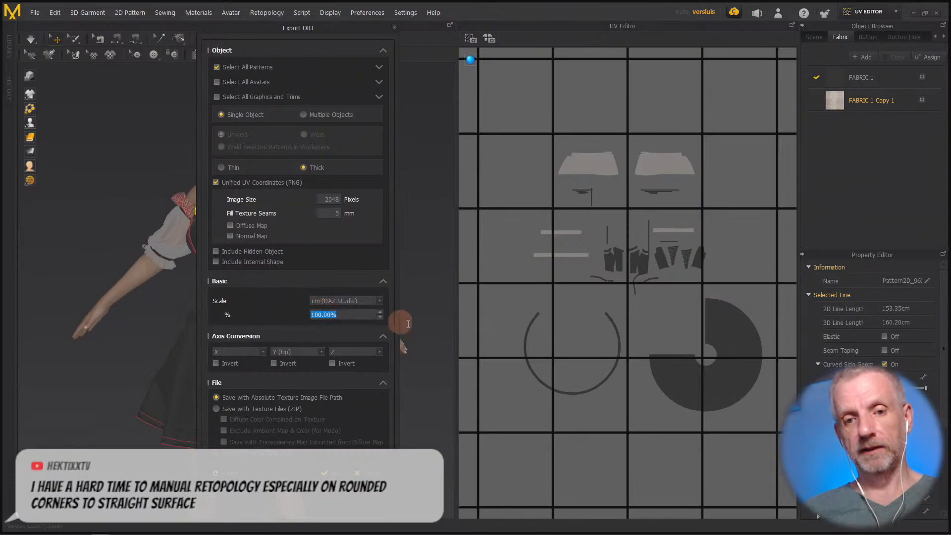
text(1)
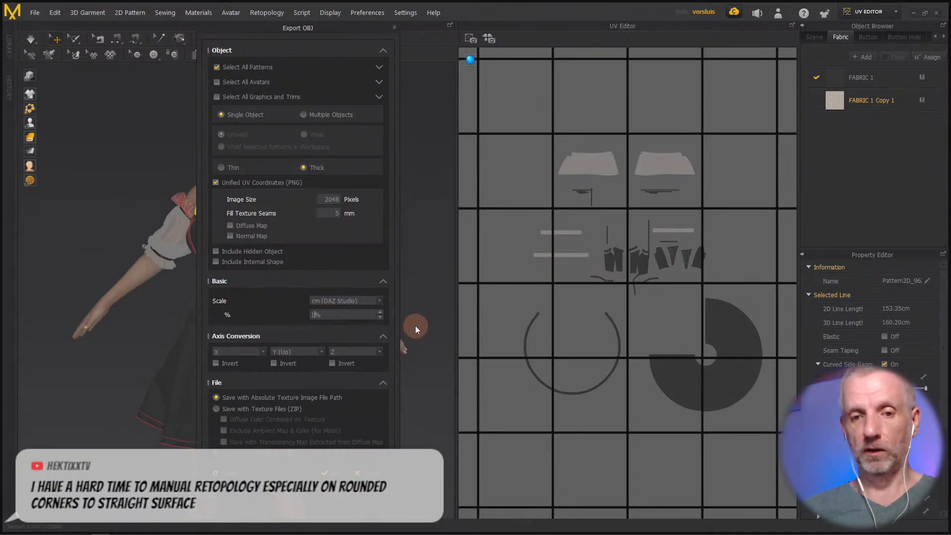
click(335, 473)
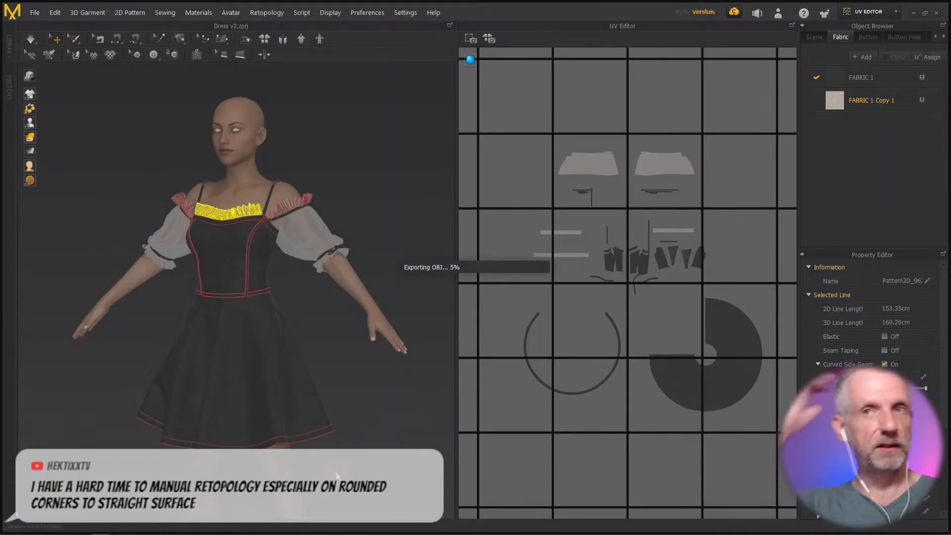
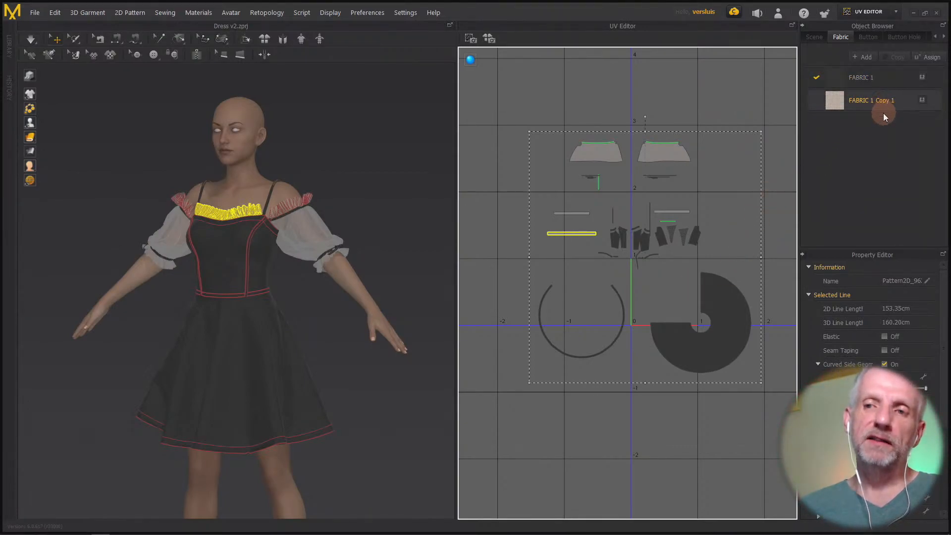
click(866, 100)
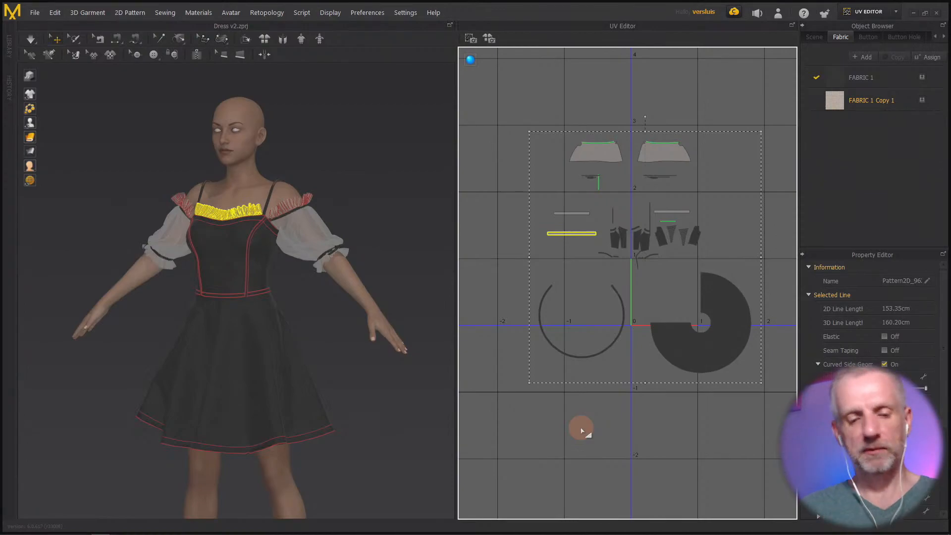
Switch to Blender 2.93.1 by launching it, dismiss the splash screen and delete the default cube.
key(super)
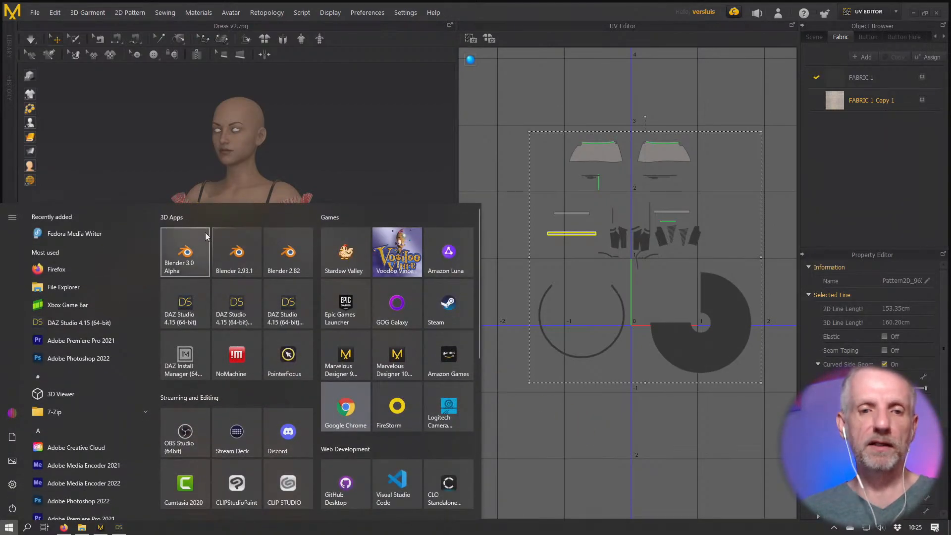
click(239, 244)
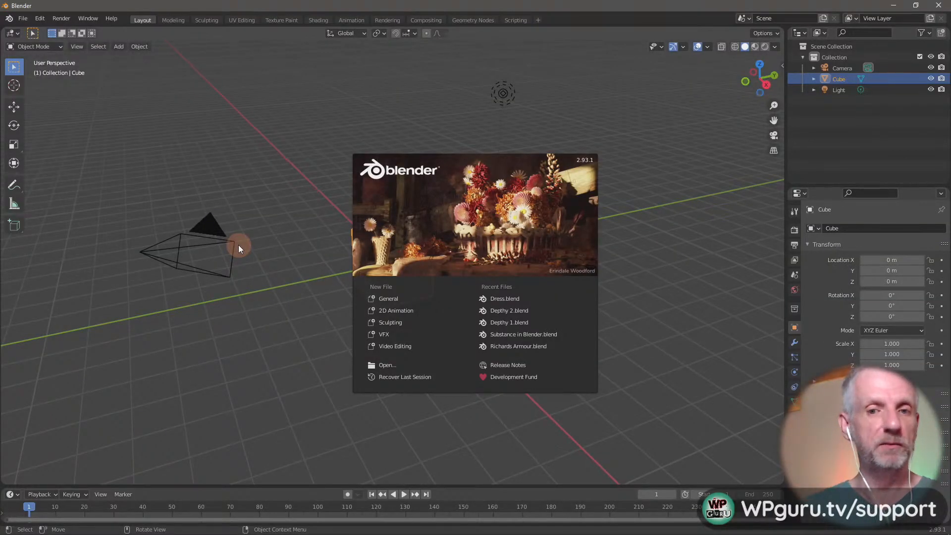
click(548, 288)
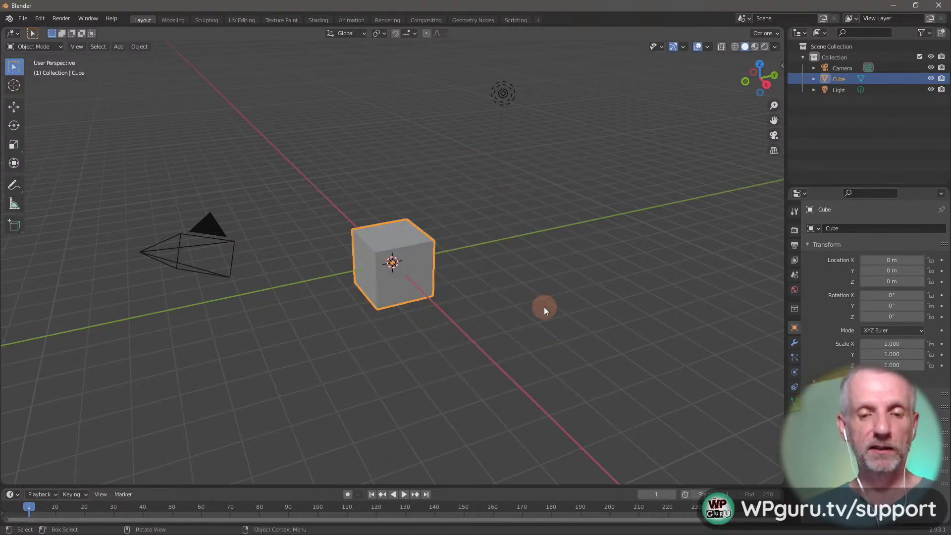
key(x)
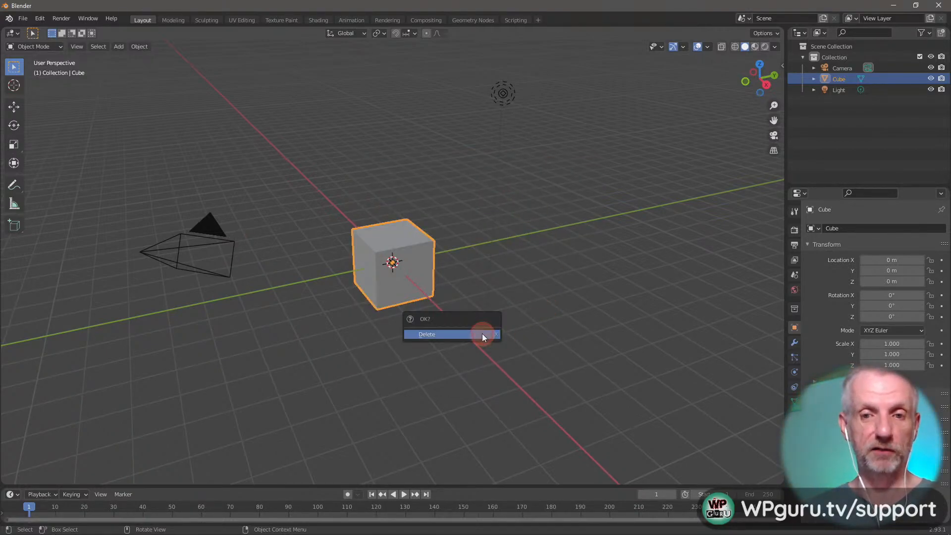
click(483, 334)
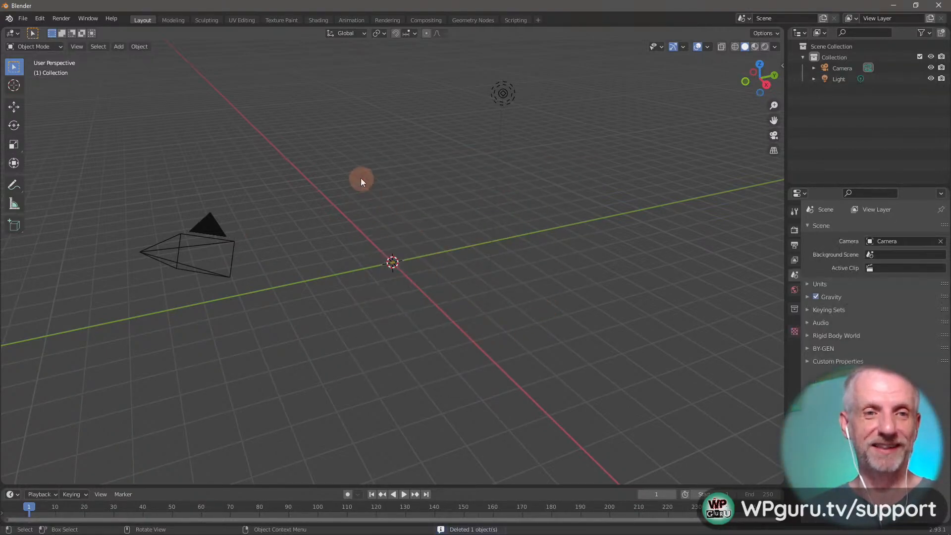
Start an OBJ import, browse to the OBJs folder of Daniels Stream Dress 5, and bookmark the project folder as a favourite.
click(31, 17)
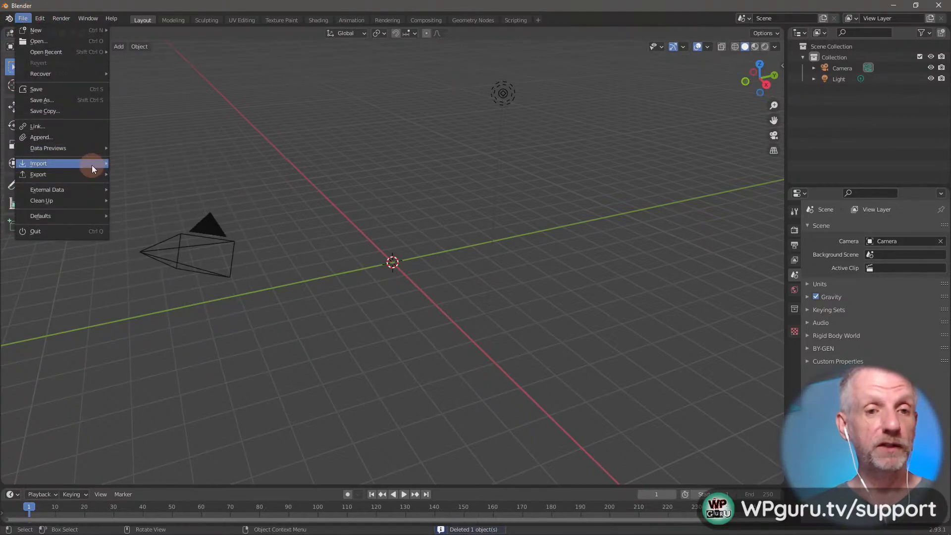
mouse_move(92, 164)
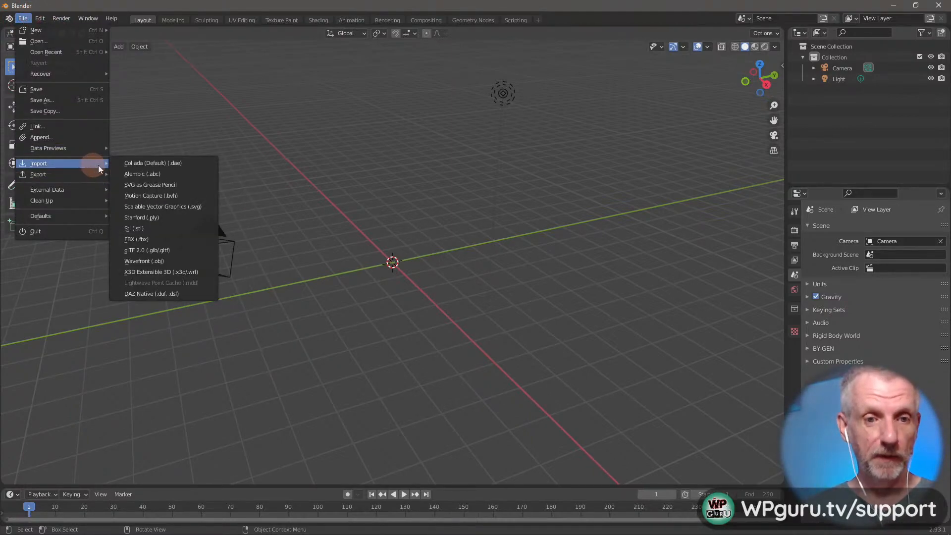
click(195, 260)
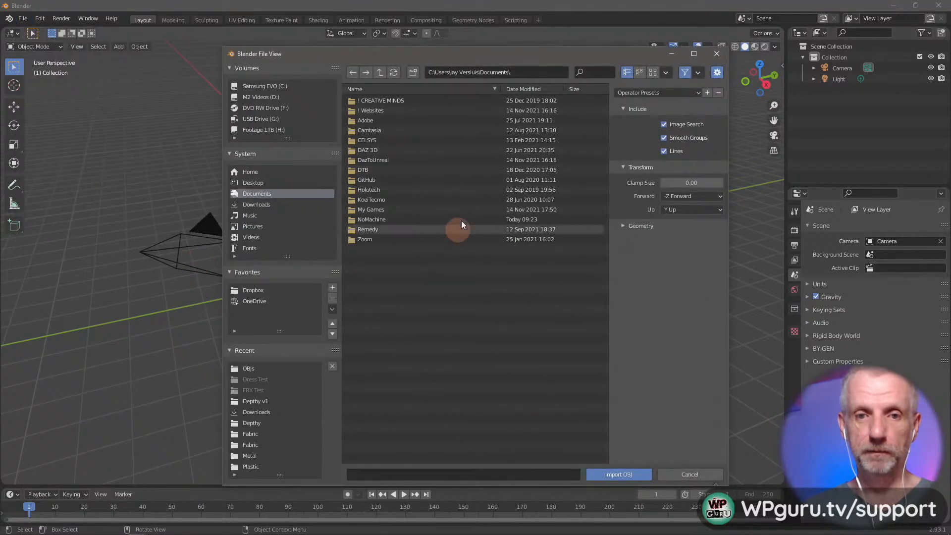
drag(487, 54, 429, 43)
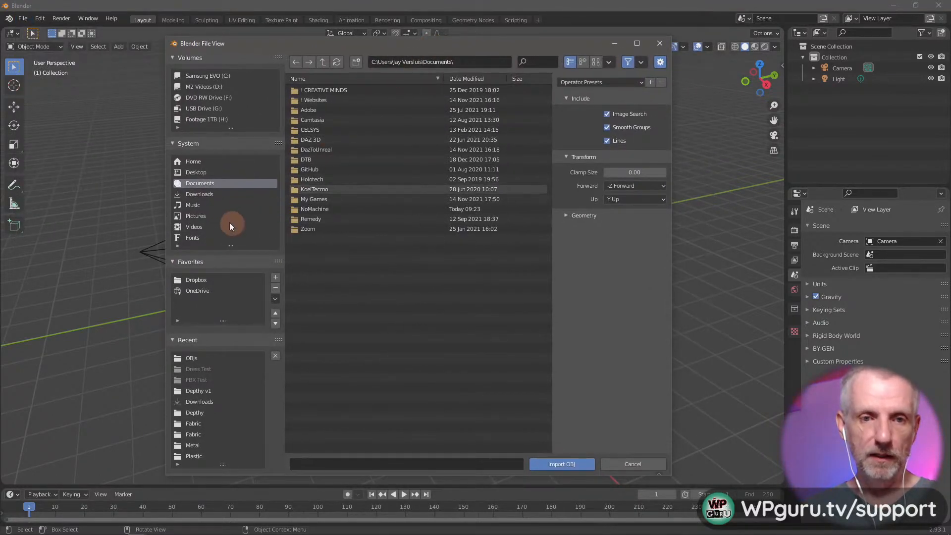
click(209, 283)
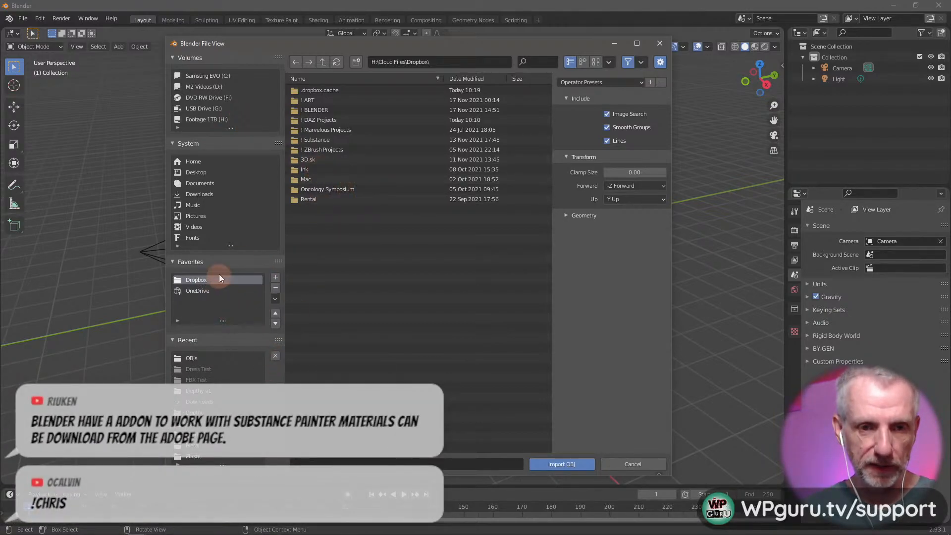
click(355, 121)
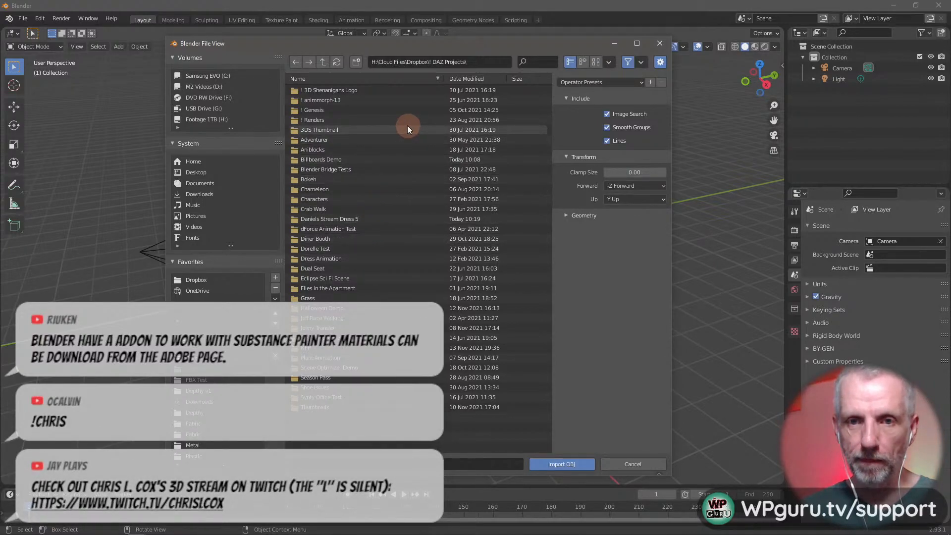
click(356, 219)
click(275, 279)
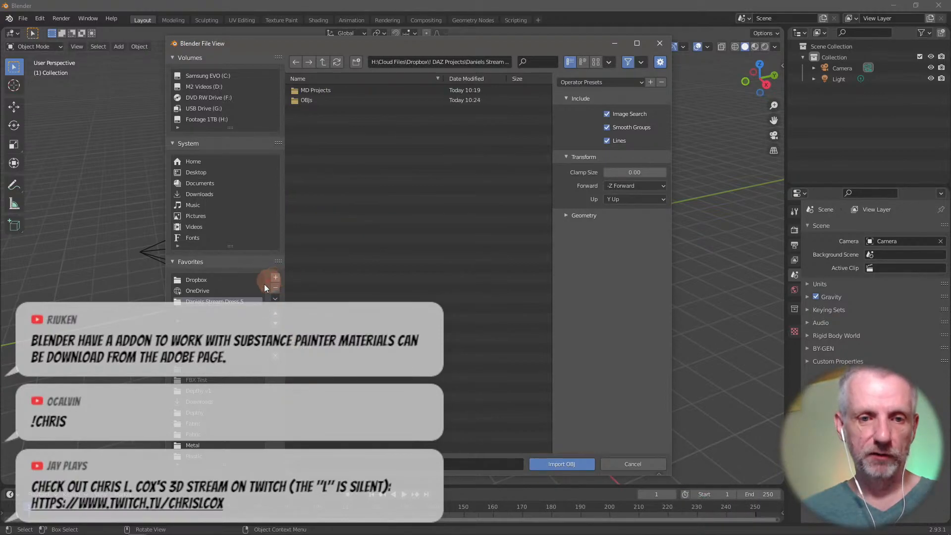
double_click(343, 100)
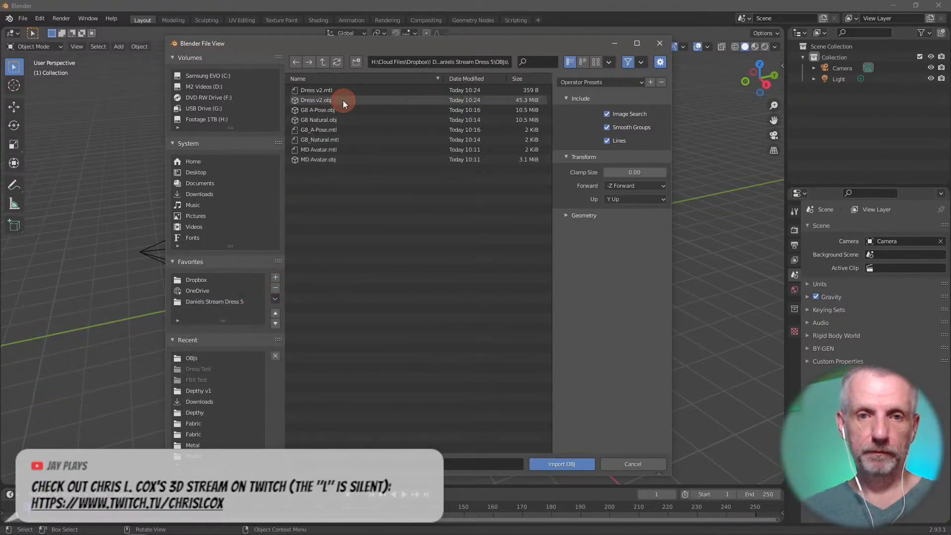
Import Dress v2.obj with its geometry option set to Split.
click(336, 98)
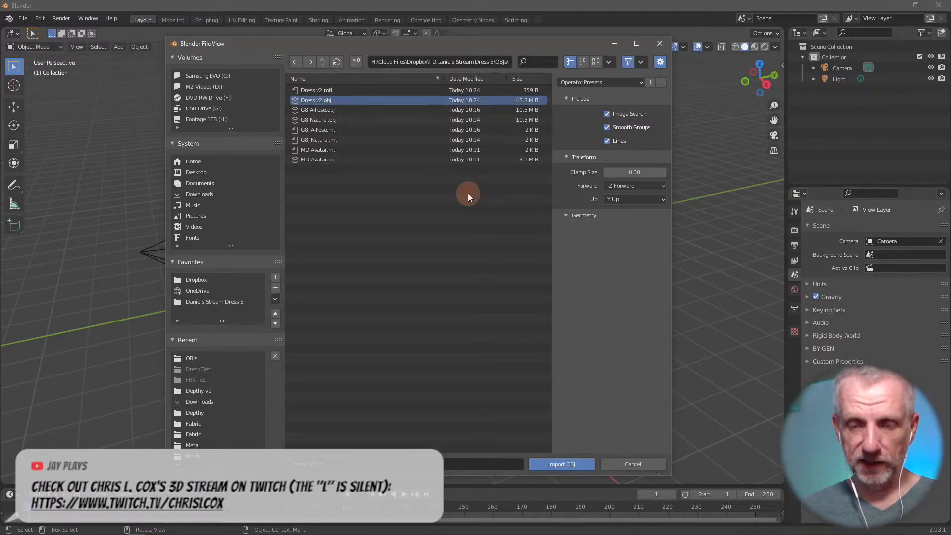
click(567, 217)
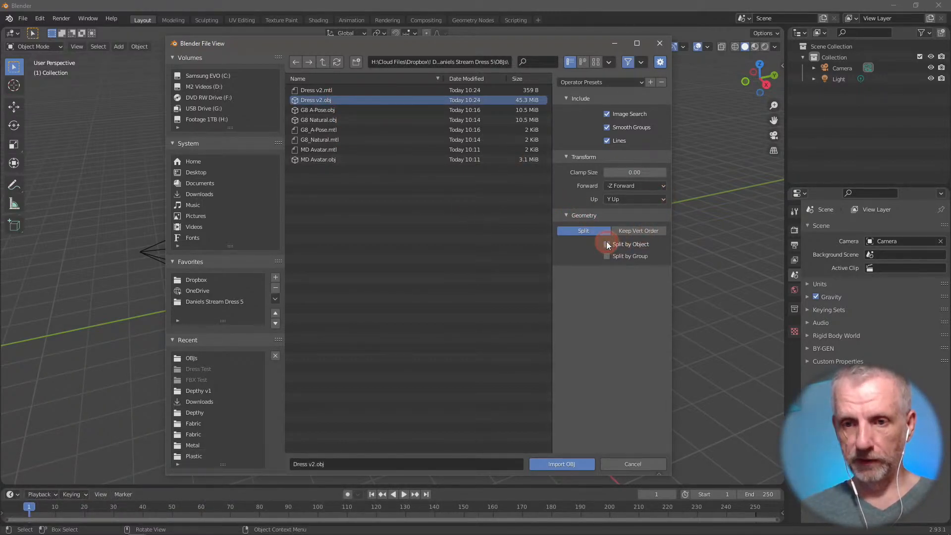
click(630, 231)
click(607, 244)
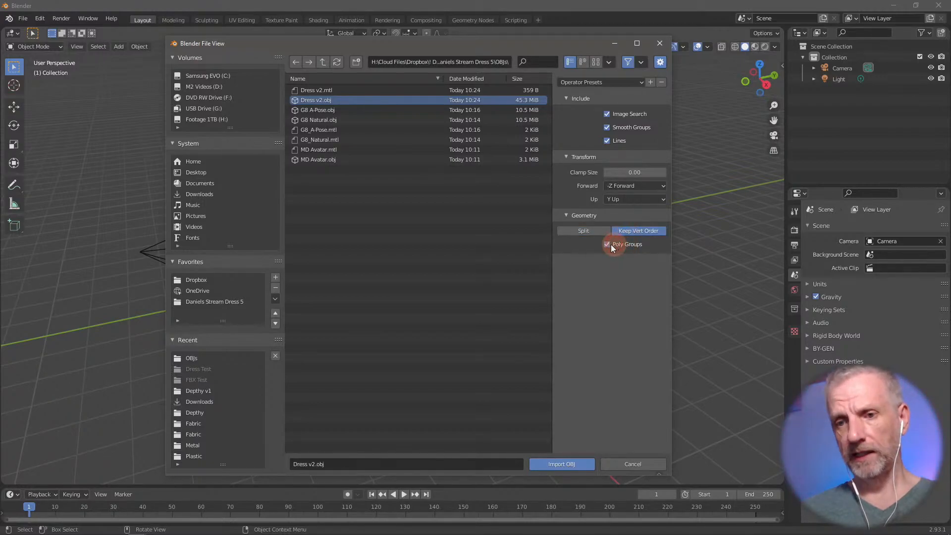
click(603, 231)
click(577, 465)
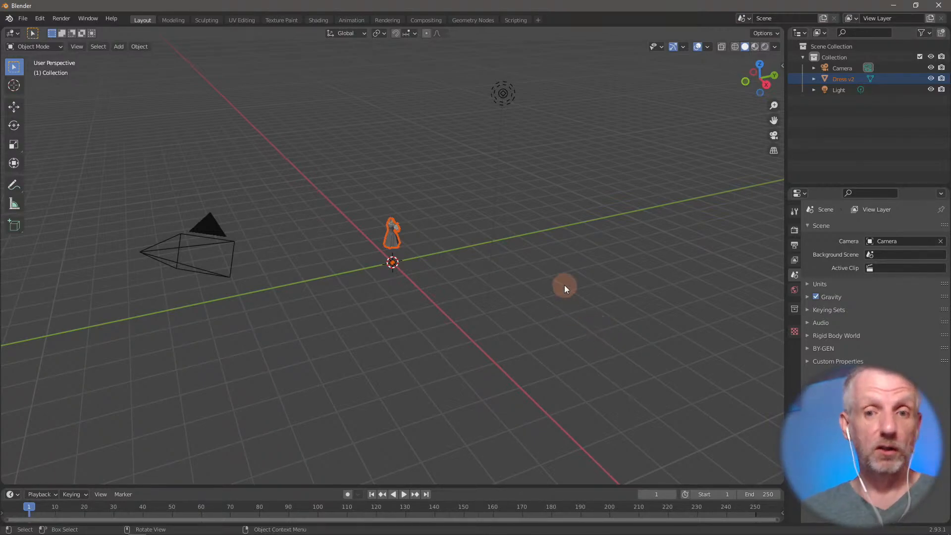
Frame the imported dress, examine its shape from the front and side, and make it the active object.
key(KP_Decimal)
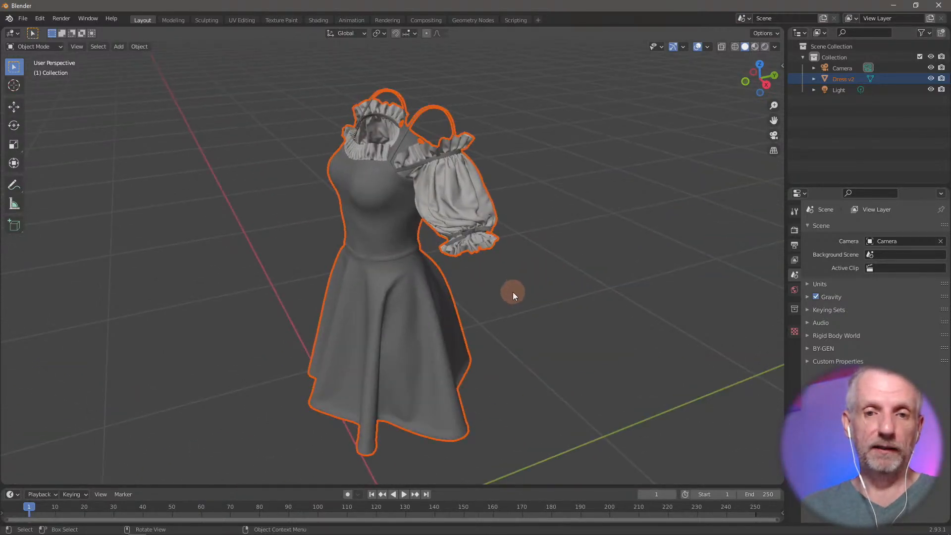
middle_drag(514, 292, 563, 280)
scroll(562, 279, down, 2)
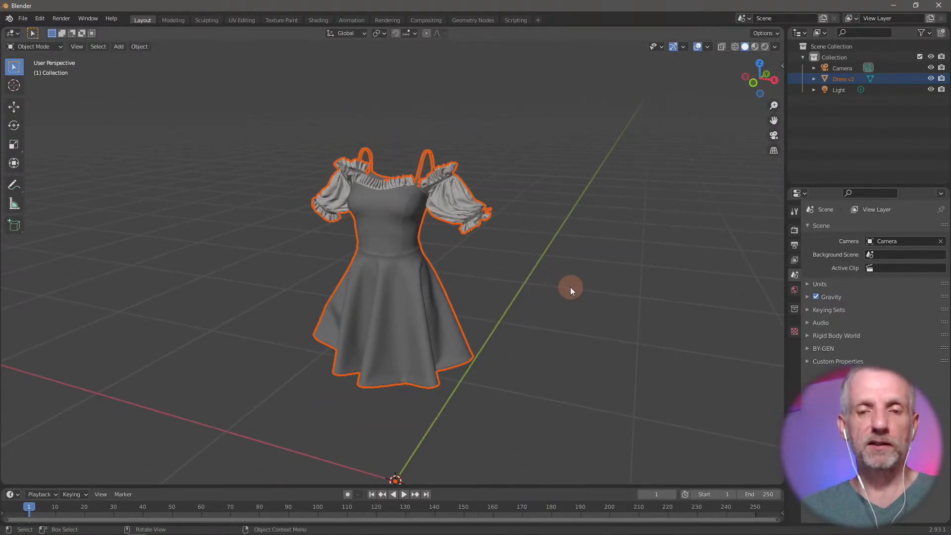
middle_drag(570, 287, 546, 274)
scroll(547, 279, up, 2)
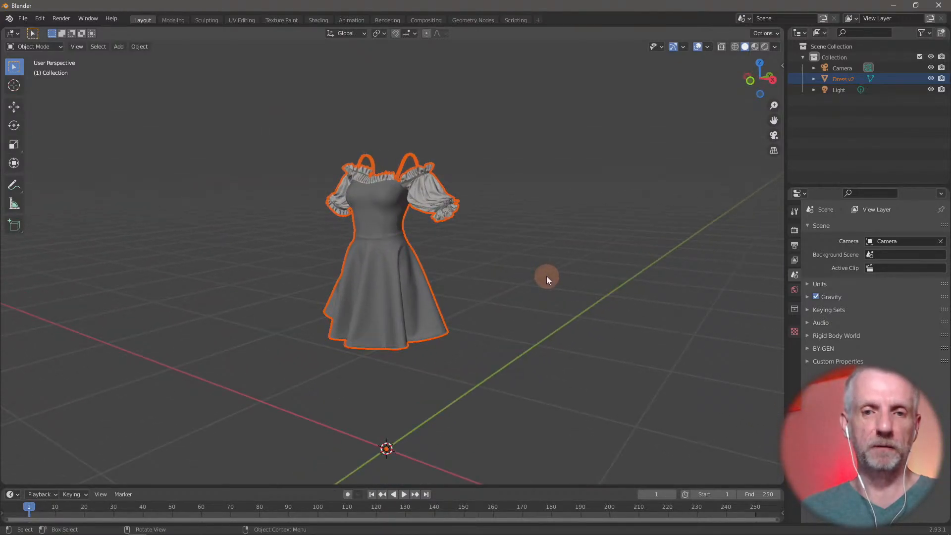
scroll(551, 293, up, 3)
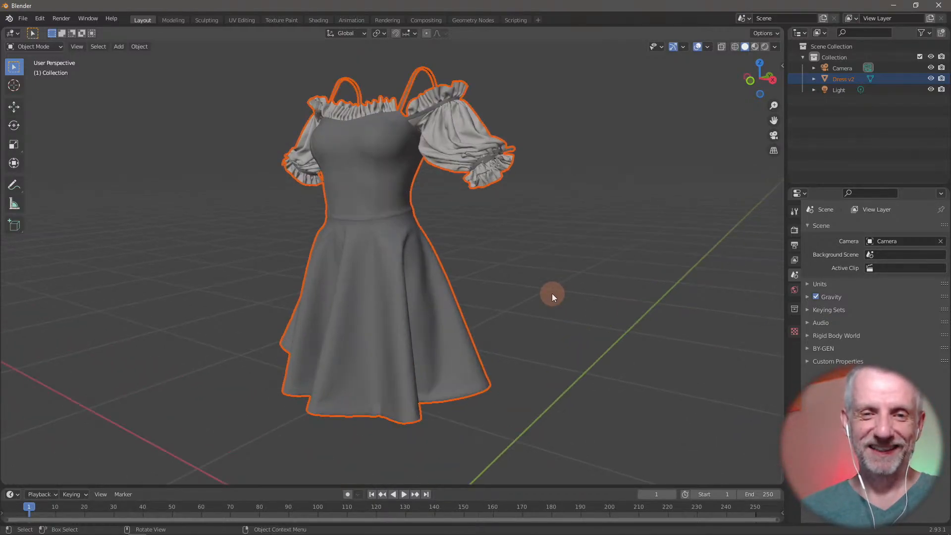
click(551, 297)
click(390, 327)
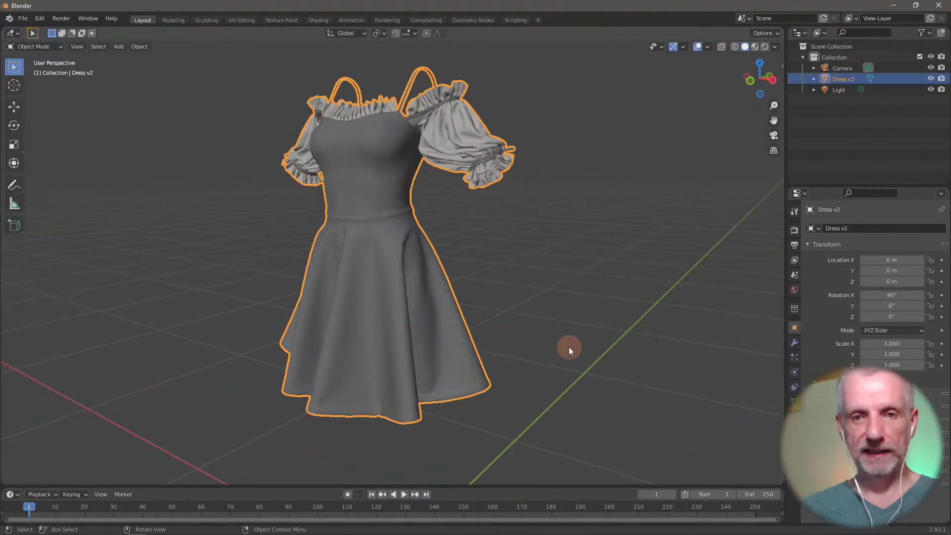
mouse_move(569, 347)
middle_down()
mouse_move(593, 350)
mouse_move(581, 352)
middle_up()
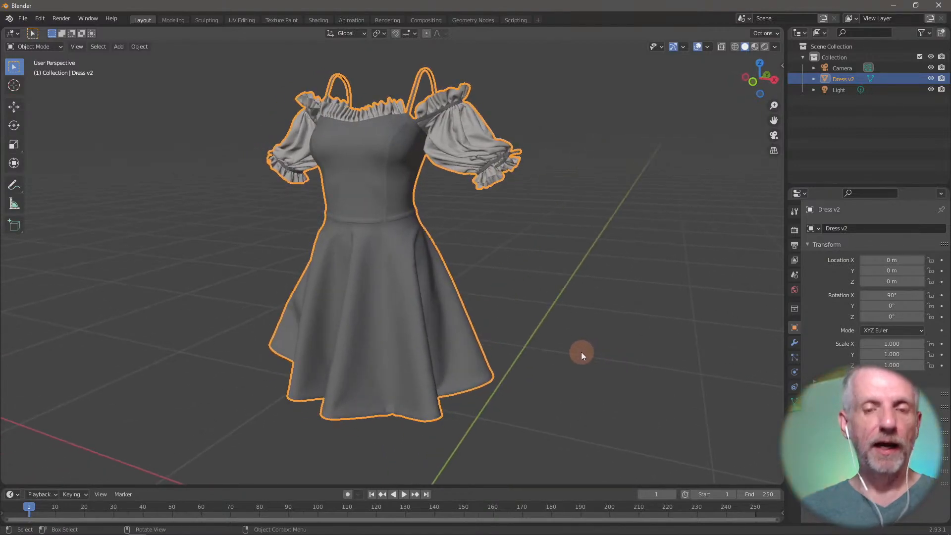
Turn on the Statistics overlay in the 3D viewport to check the dress's polygon density.
click(708, 47)
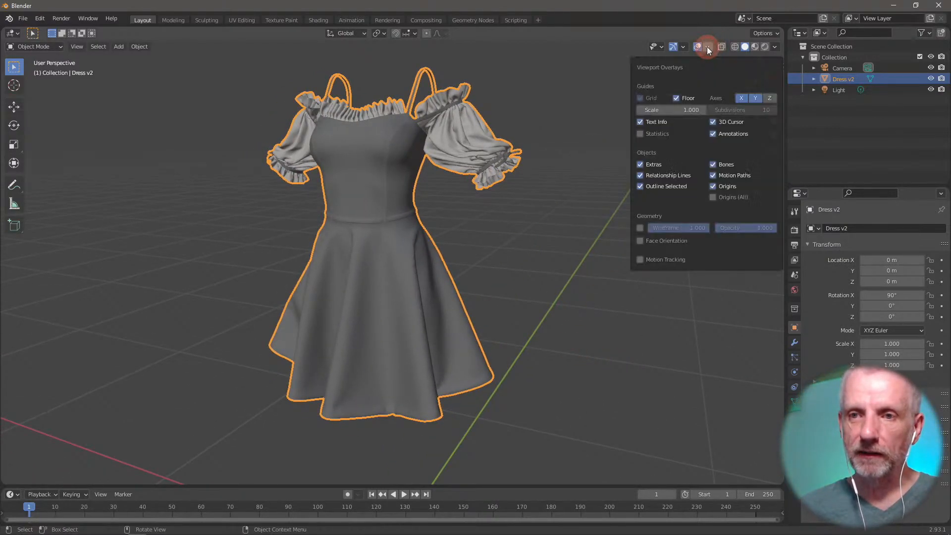
click(654, 136)
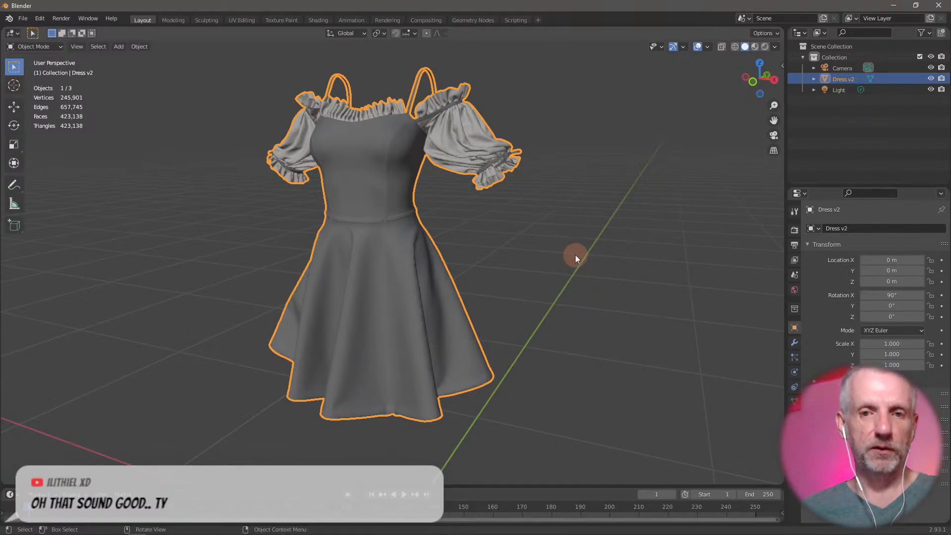
middle_drag(575, 255, 589, 267)
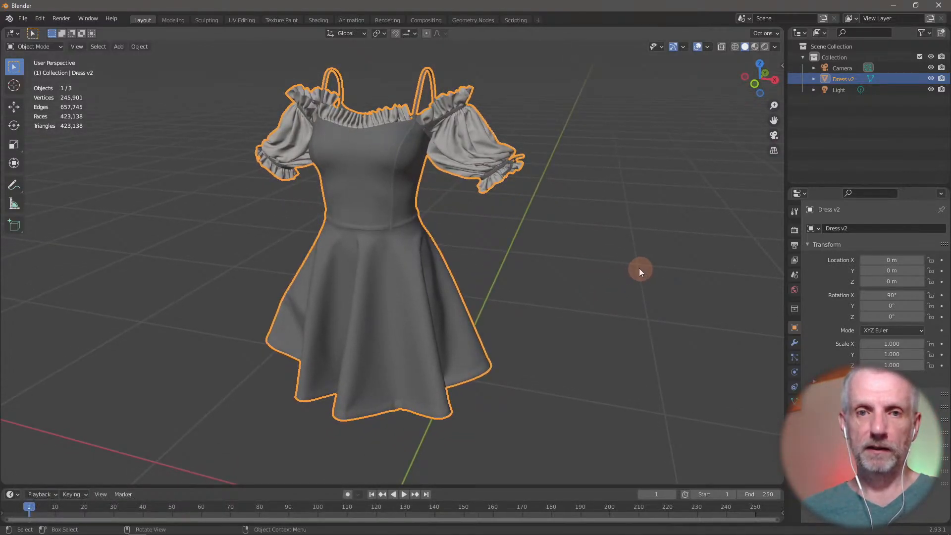
middle_drag(639, 259, 623, 253)
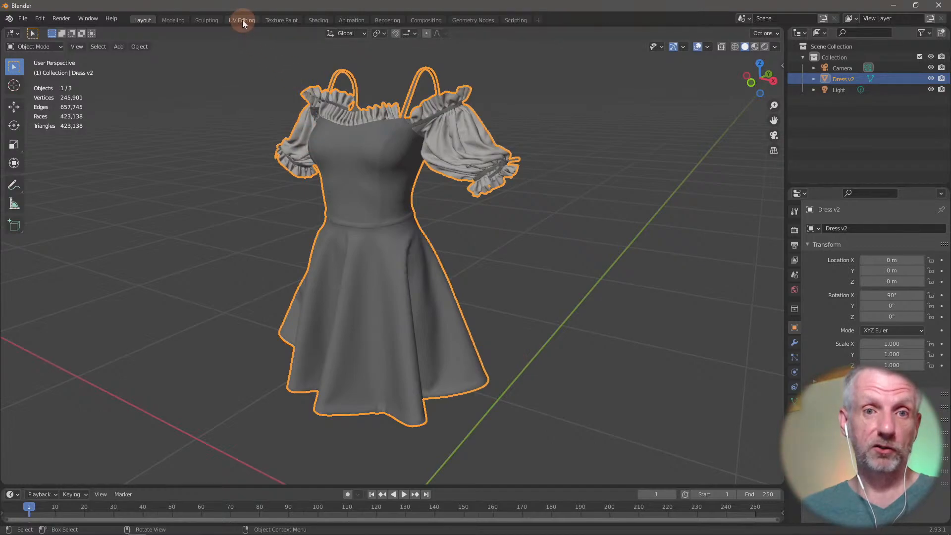
Open the dress's material properties, compare its two material slots, and make FABRIC_1_Copy_1_FRONT_2563 active.
click(794, 416)
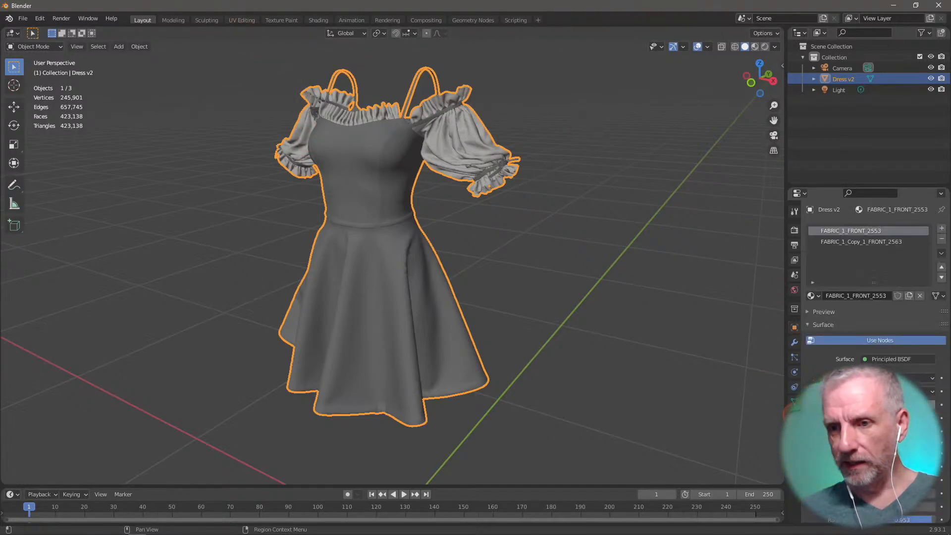
click(882, 241)
click(886, 231)
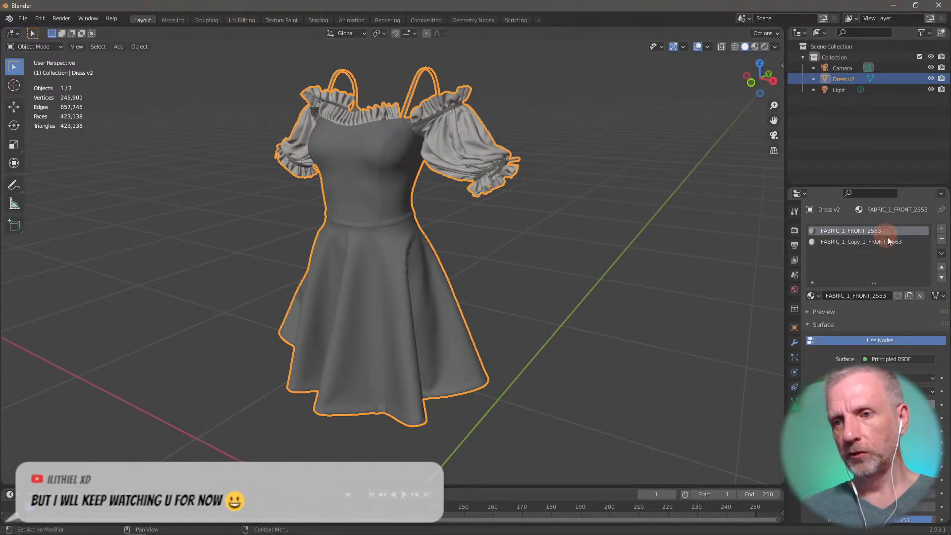
click(887, 242)
click(881, 230)
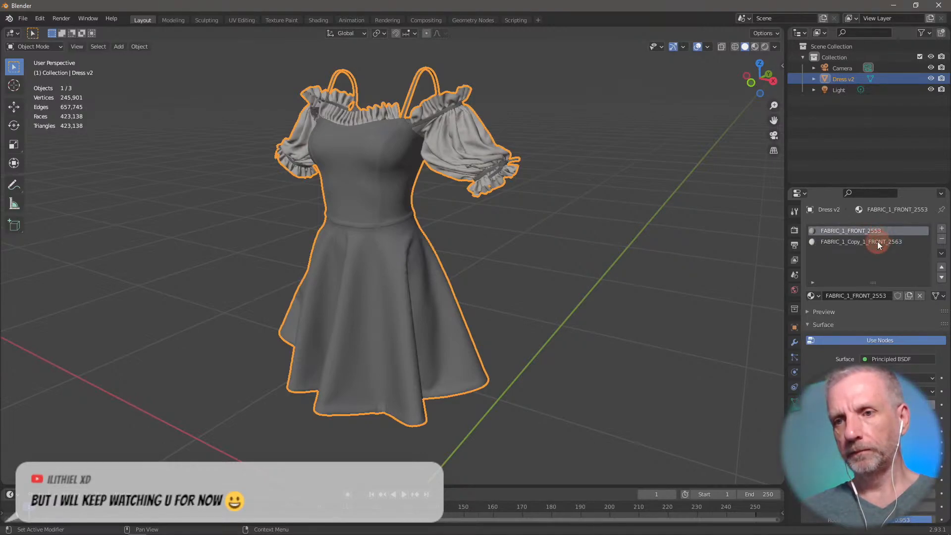
click(878, 242)
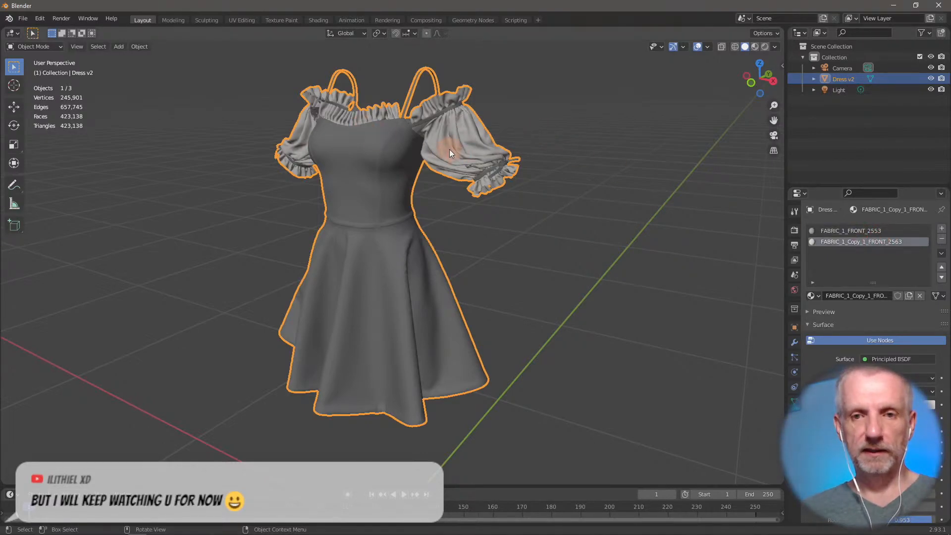
In Edit Mode, select only the faces assigned to FABRIC_1_Copy_1_FRONT_2563 and rename that material "Sleeves".
key(Tab)
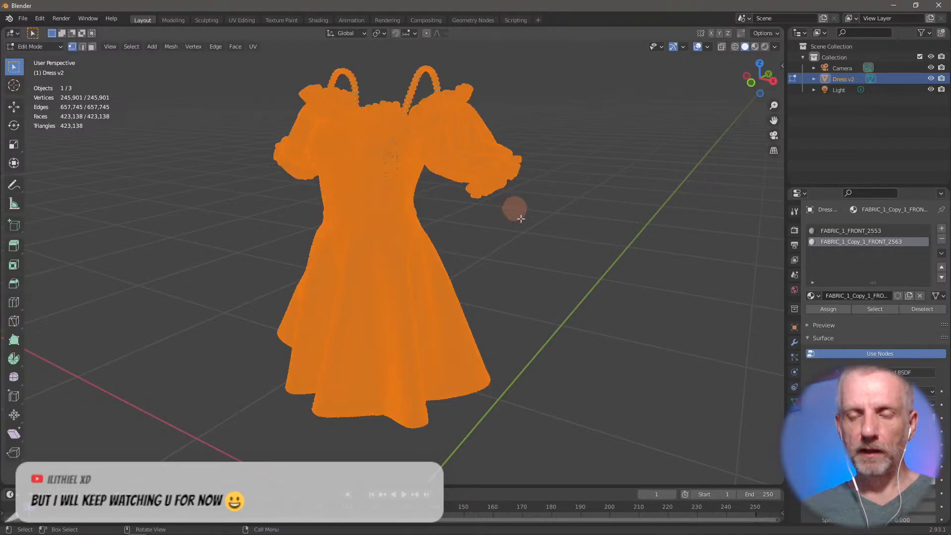
click(575, 236)
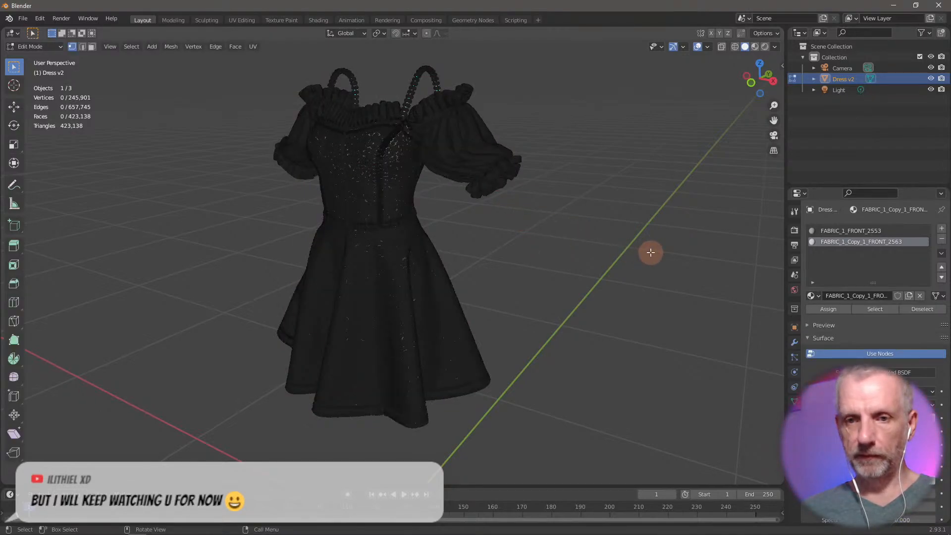
click(870, 308)
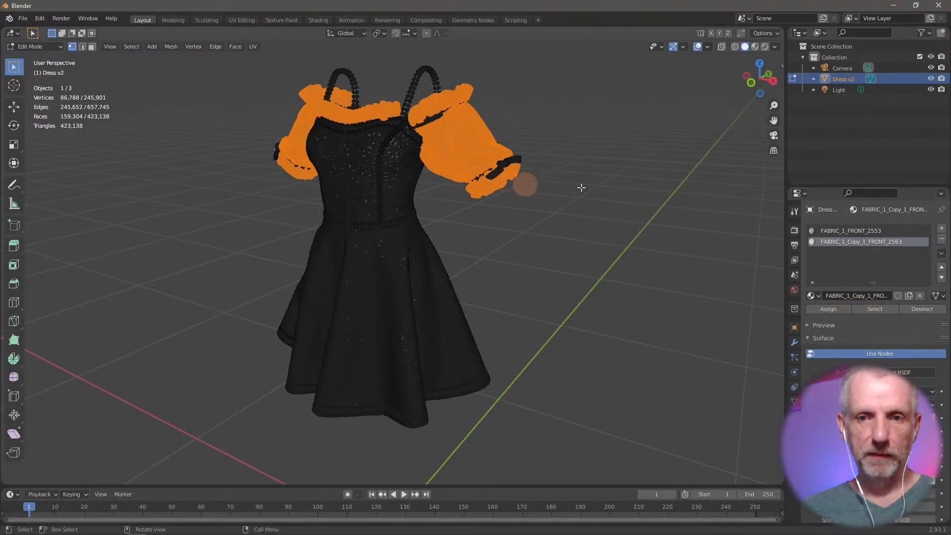
double_click(866, 241)
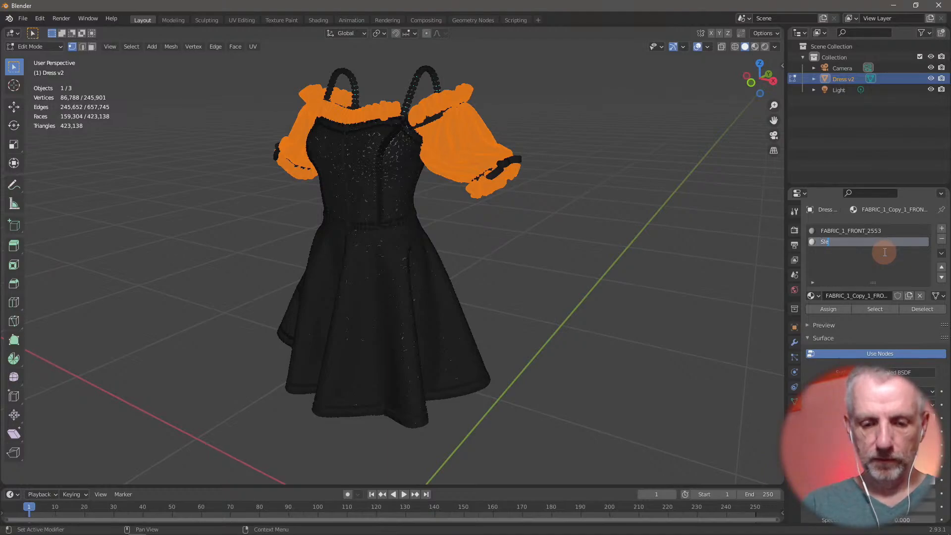
text(Sleeves)
key(Return)
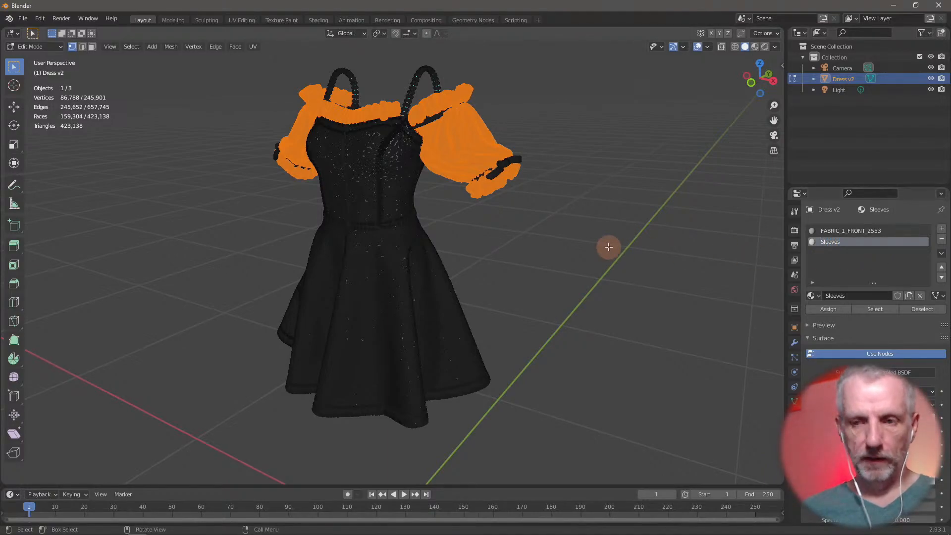
Select only the faces assigned to FABRIC_1_FRONT_2553, inspect them from above and below, and clear the selection.
click(608, 246)
click(852, 231)
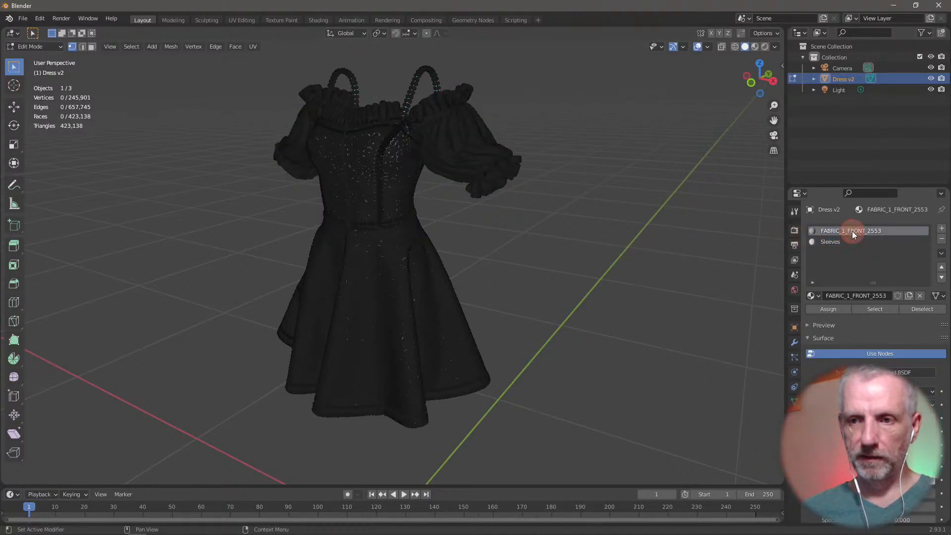
click(880, 309)
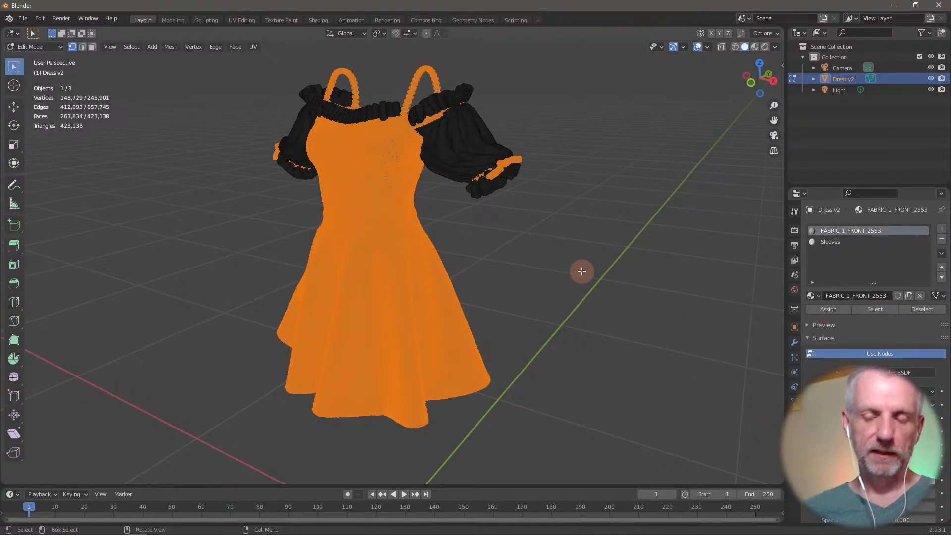
middle_drag(593, 278, 566, 295)
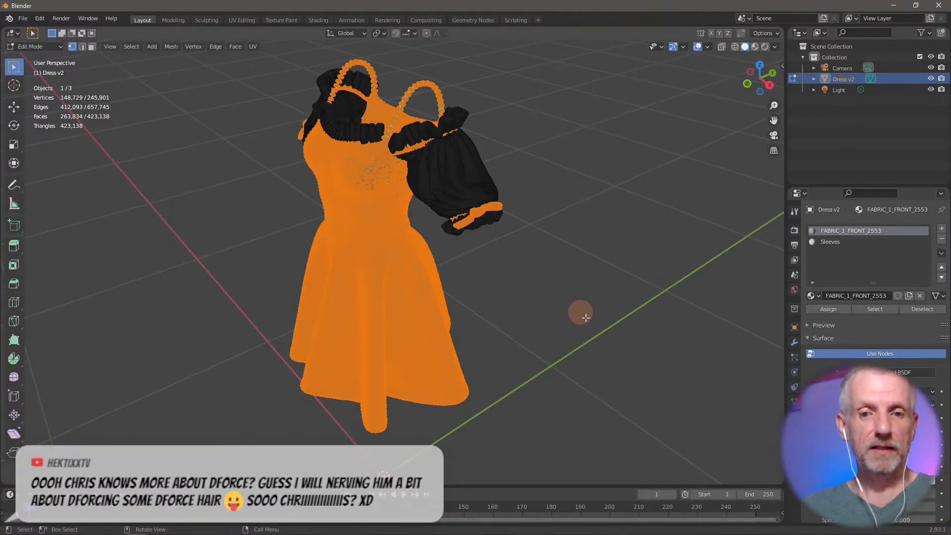
middle_drag(602, 325, 617, 237)
key(alt+a)
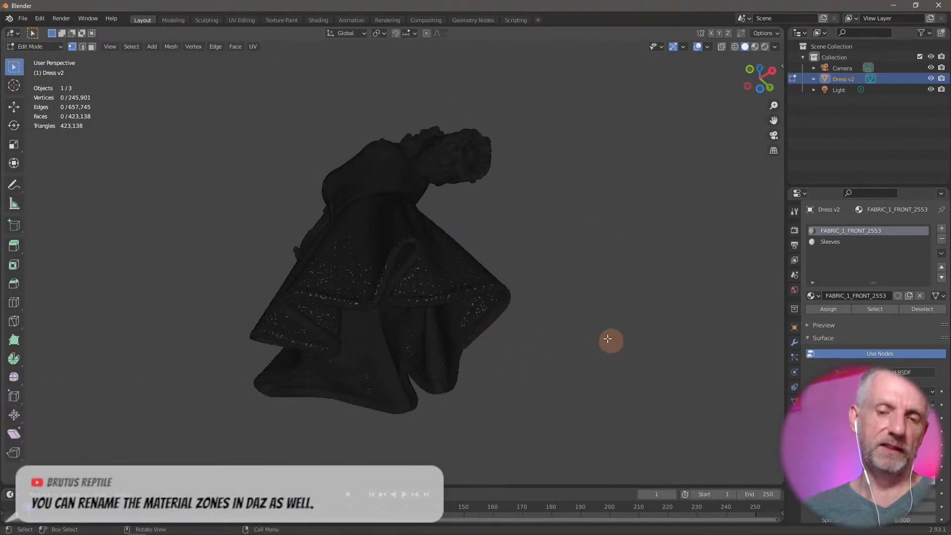
Rename the FABRIC_1_FRONT_2553 material "Dress" and return the garment to Object Mode.
middle_drag(609, 337, 593, 414)
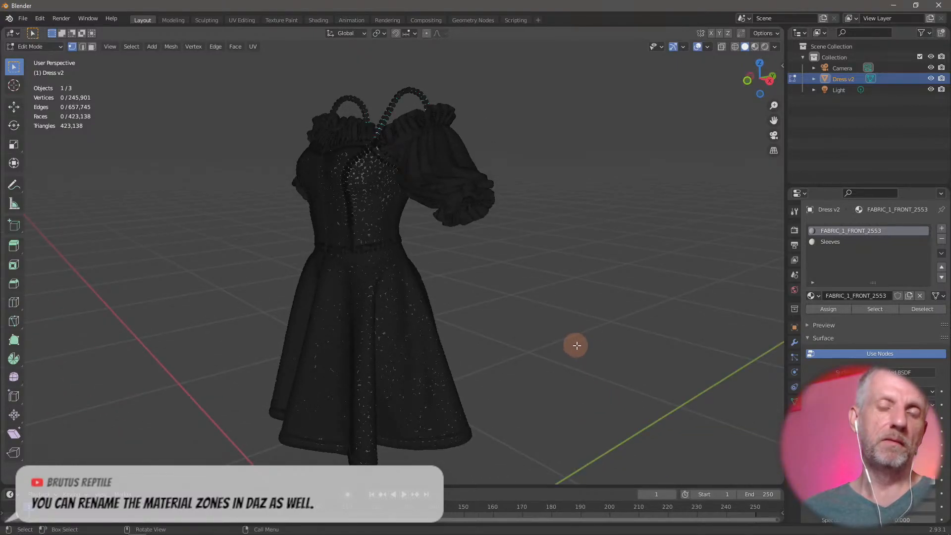
middle_drag(577, 345, 599, 355)
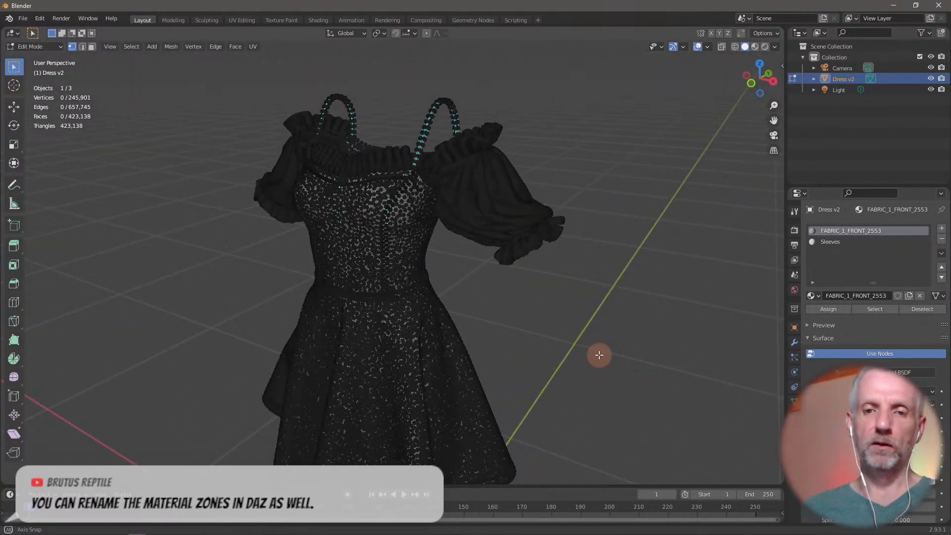
double_click(857, 230)
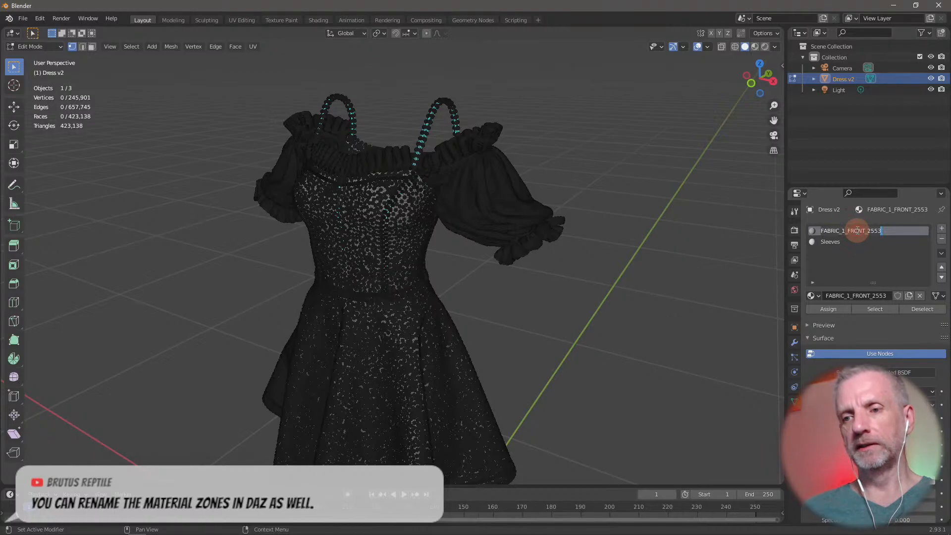
text(Dress)
key(Return)
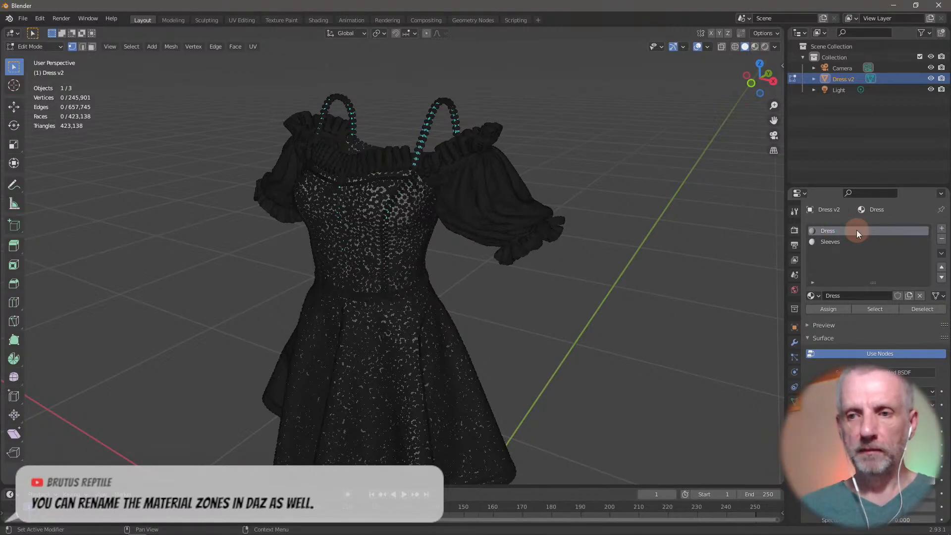
mouse_move(624, 278)
middle_down()
mouse_move(606, 290)
mouse_move(596, 246)
mouse_move(590, 274)
mouse_move(615, 277)
middle_up()
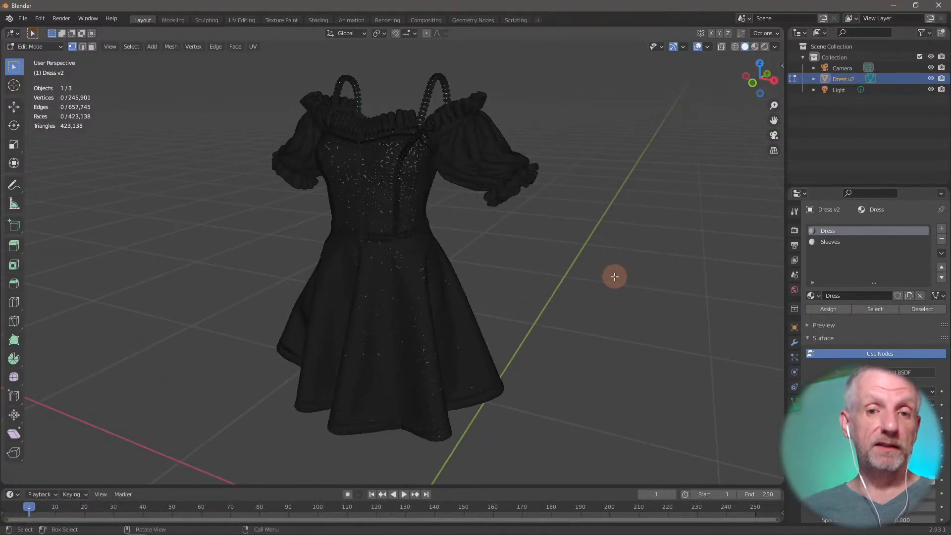
key(Tab)
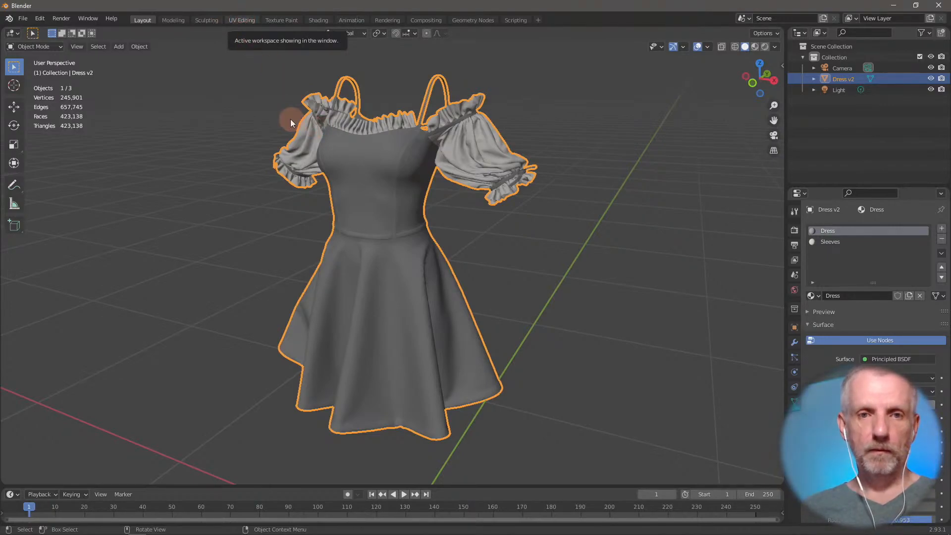
In the UV Editing workspace, turn on UV sync selection, examine the layout of the dress's UV islands, and return to the Layout workspace.
scroll(550, 283, up, 7)
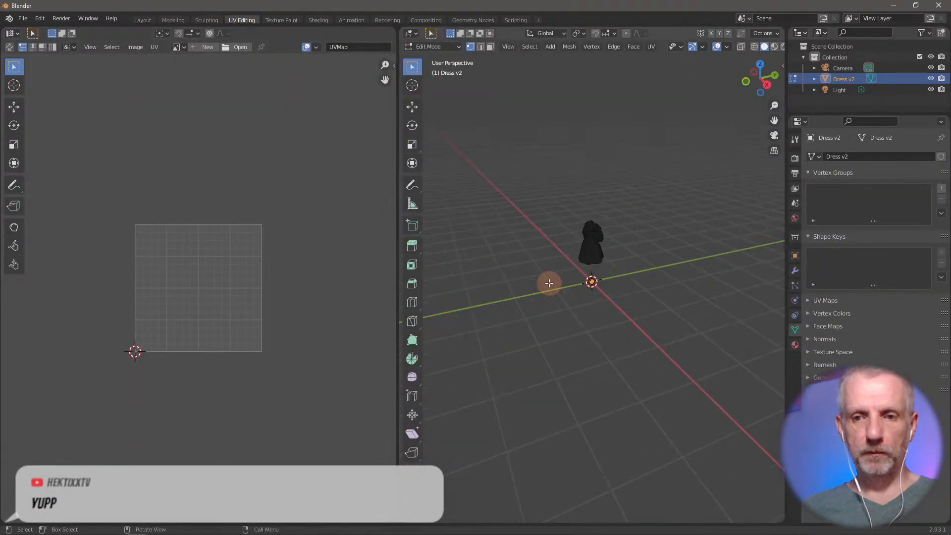
shift+middle_drag(550, 283, 621, 371)
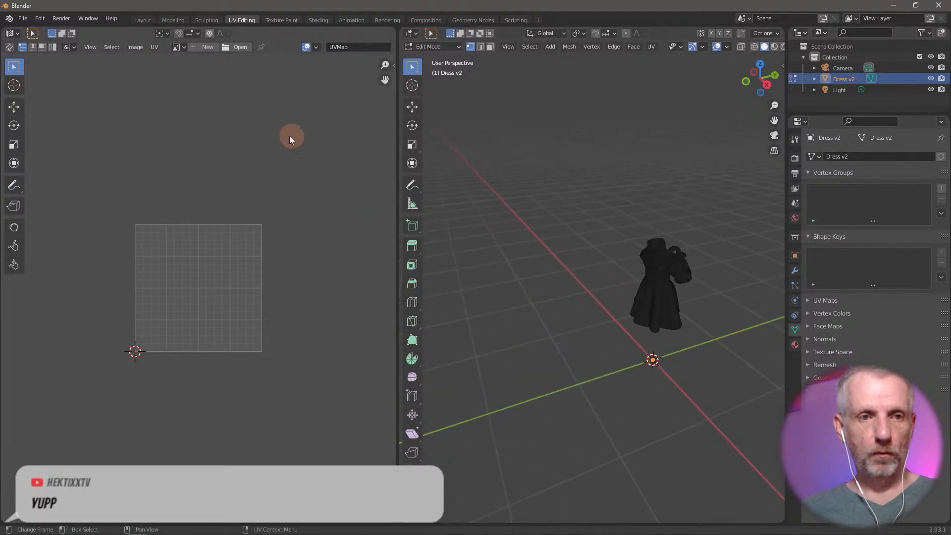
click(8, 47)
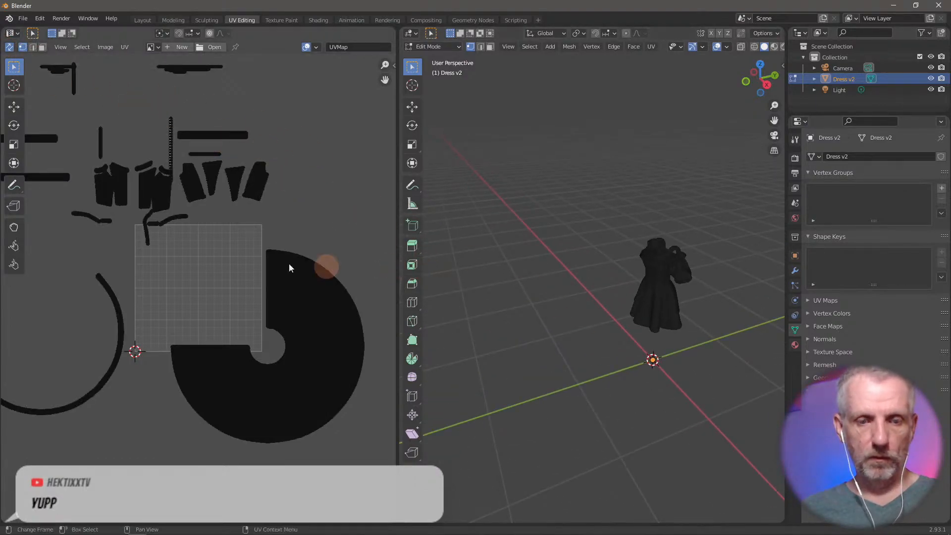
scroll(268, 255, up, 3)
scroll(253, 250, down, 6)
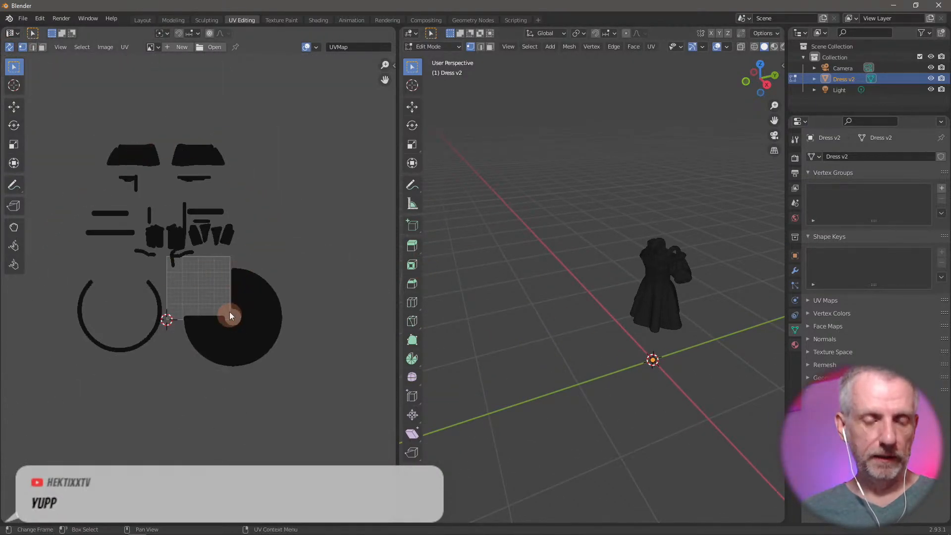
scroll(229, 311, up, 1)
middle_drag(231, 309, 274, 344)
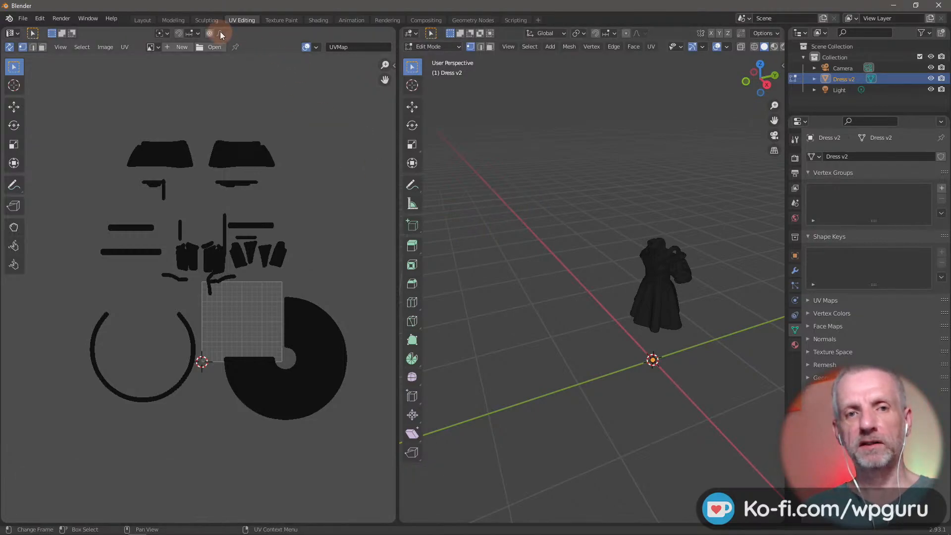
click(147, 21)
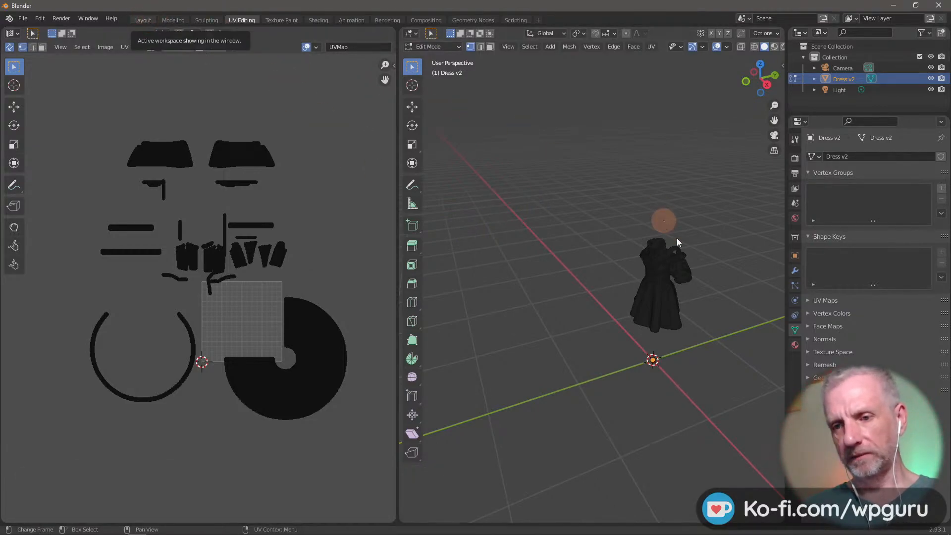
Add a Decimate modifier to the dress and inspect its mesh density around the skirt and waist in wireframe display.
click(795, 343)
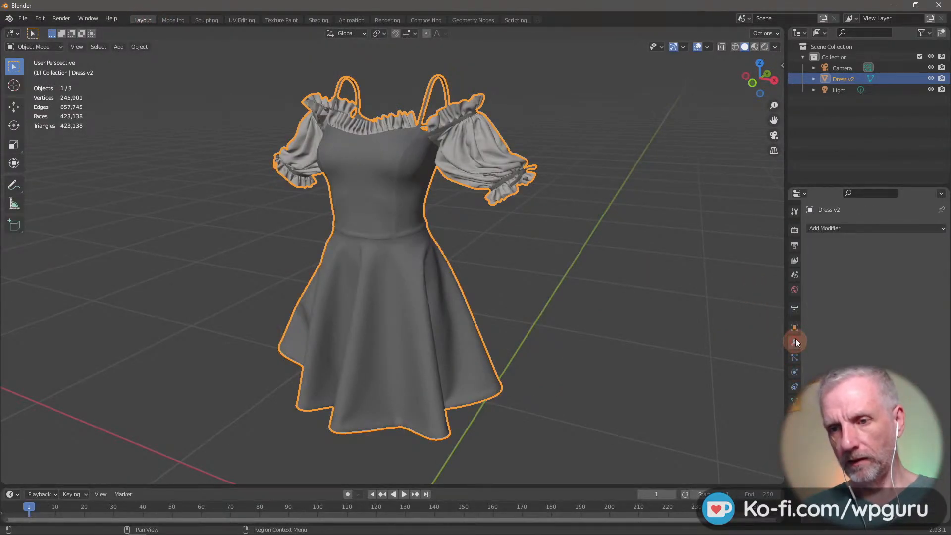
click(869, 229)
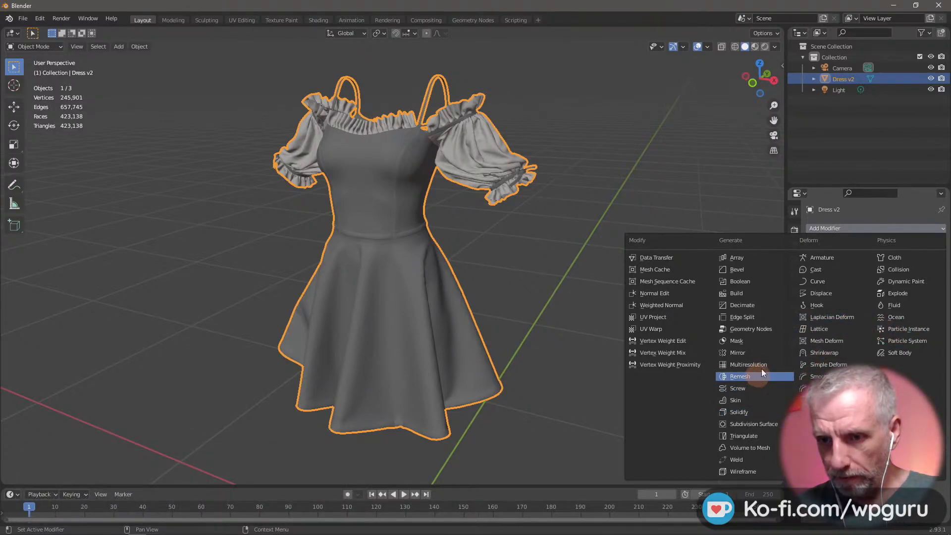
click(758, 306)
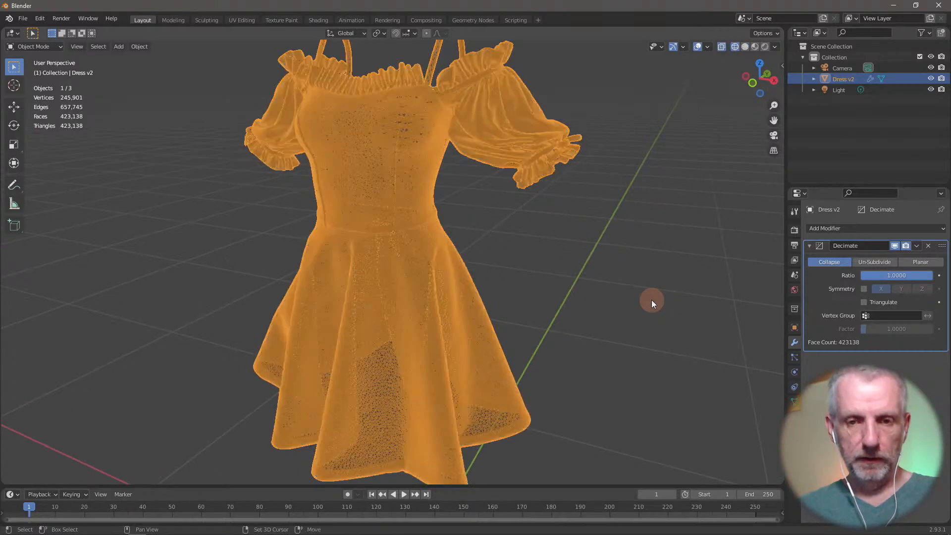
mouse_move(652, 299)
middle_down()
mouse_move(632, 299)
mouse_move(661, 289)
middle_up()
scroll(637, 296, up, 10)
scroll(664, 288, down, 8)
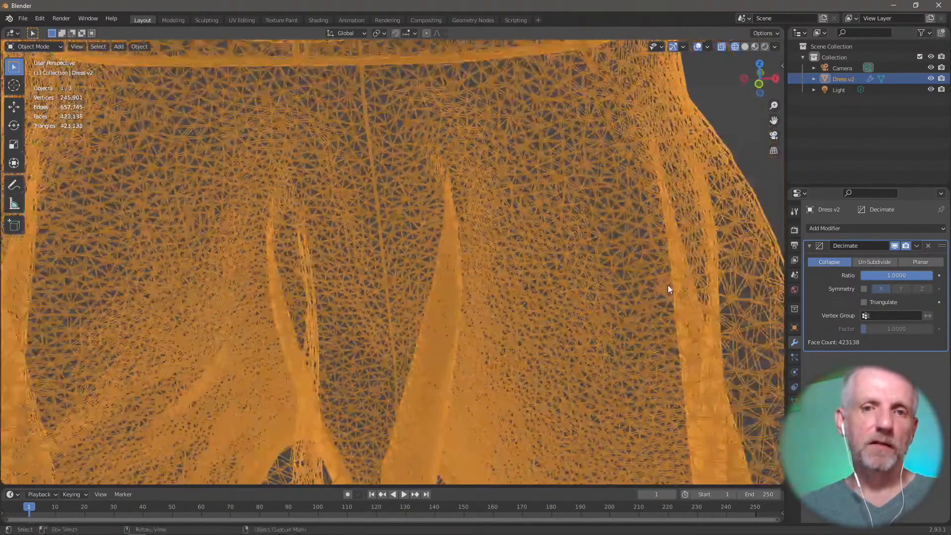
scroll(662, 286, down, 6)
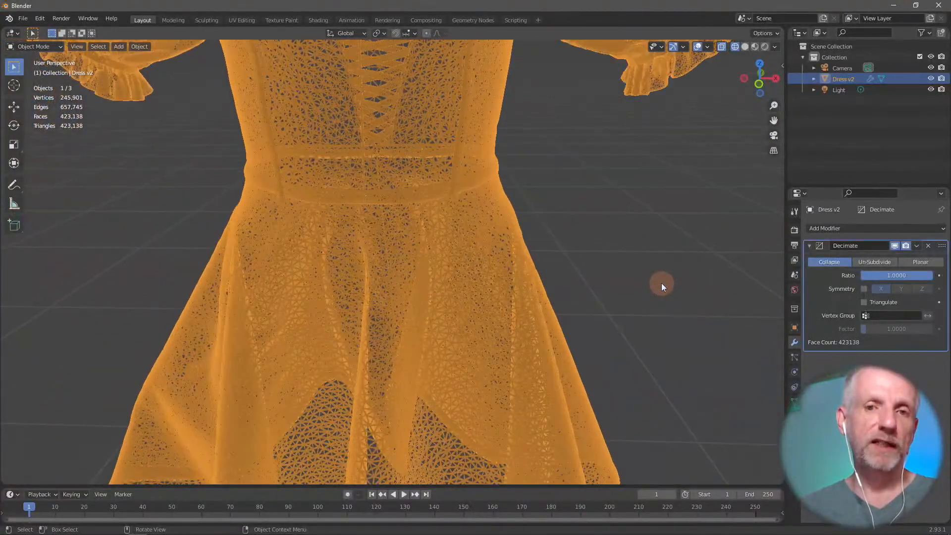
middle_drag(662, 283, 610, 288)
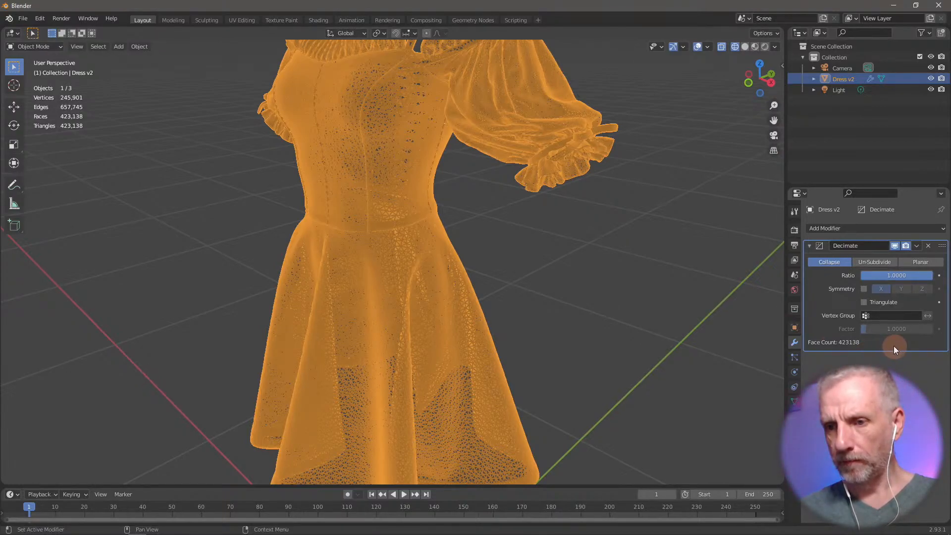
Set the Decimate ratio to 0.5 and inspect the waist and back lacing in wireframe and solid display.
click(909, 277)
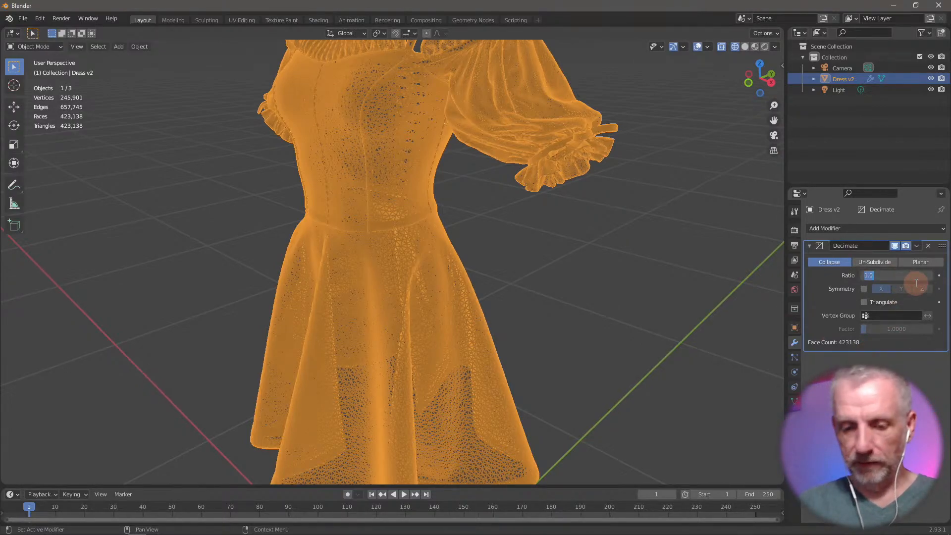
text(0.5)
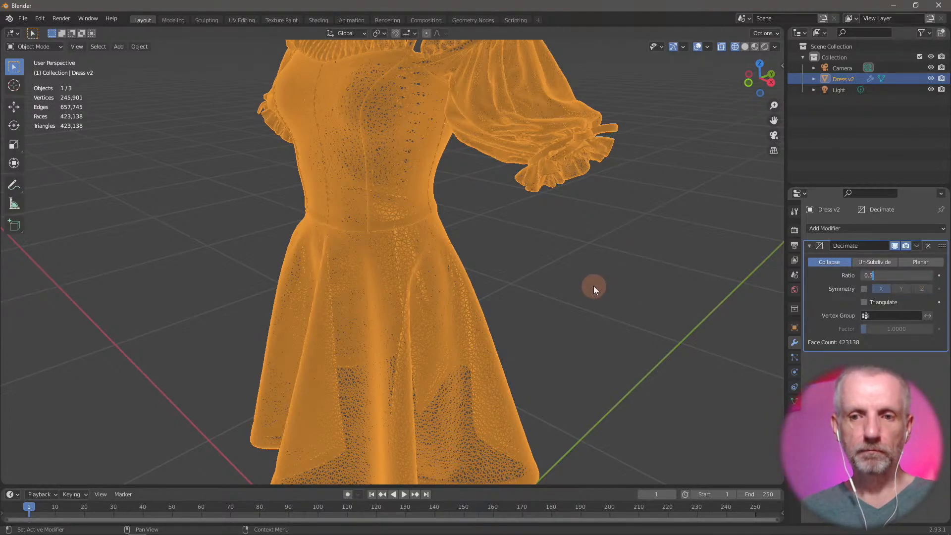
key(Return)
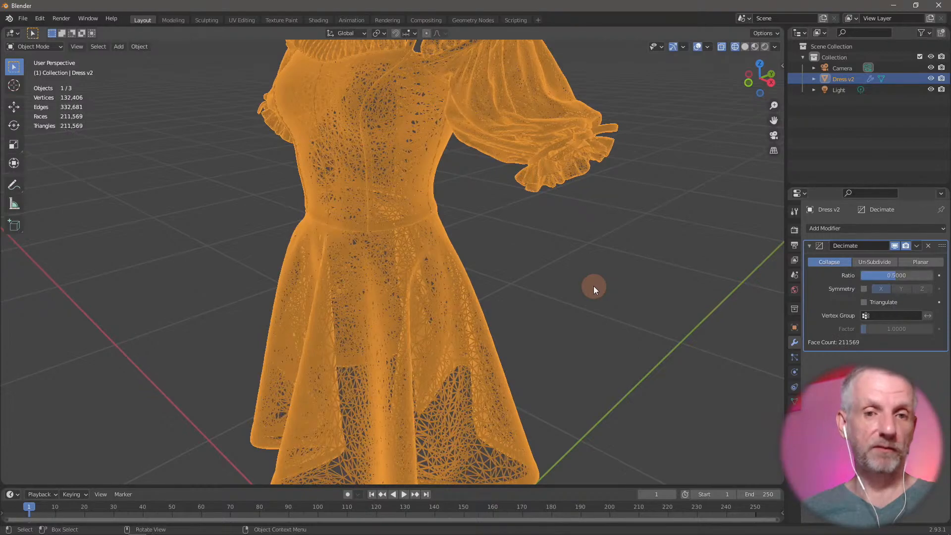
middle_drag(642, 296, 516, 315)
scroll(515, 316, up, 8)
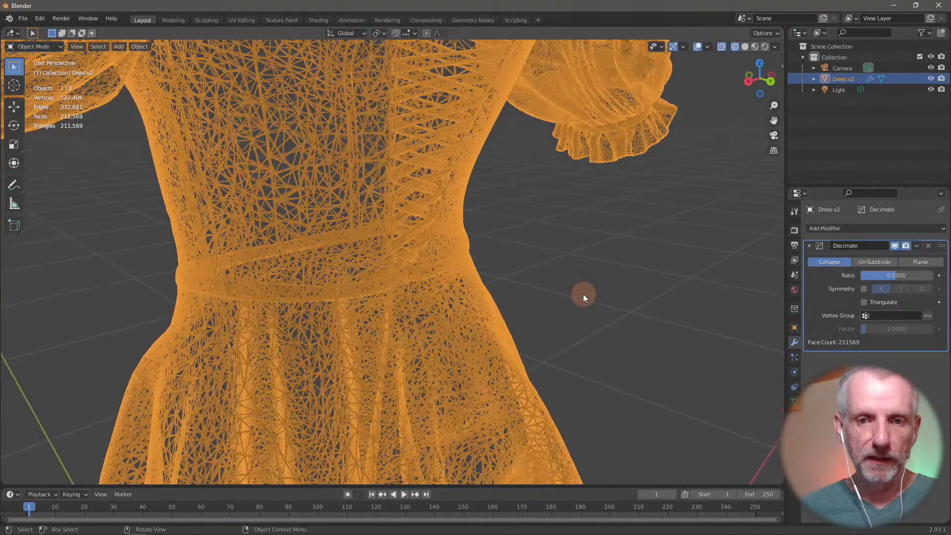
scroll(584, 293, up, 10)
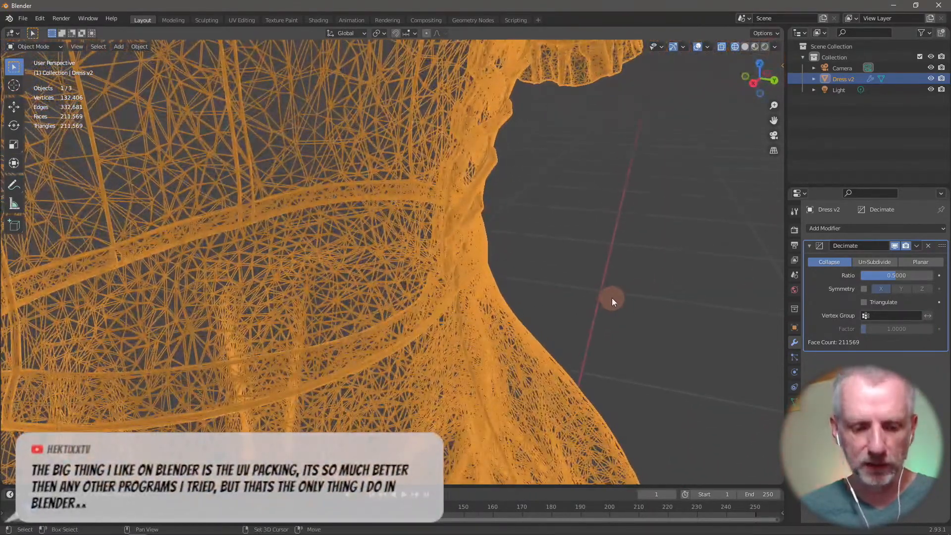
scroll(612, 298, down, 10)
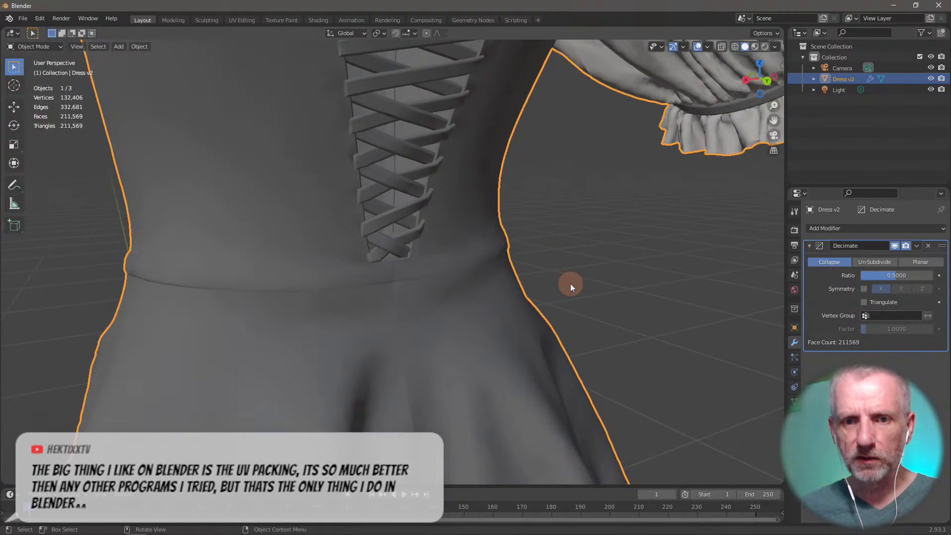
Try a Decimate ratio of 0.2 and inspect the waist seams, back lacing and sleeve ruffles close up for gaps.
click(905, 278)
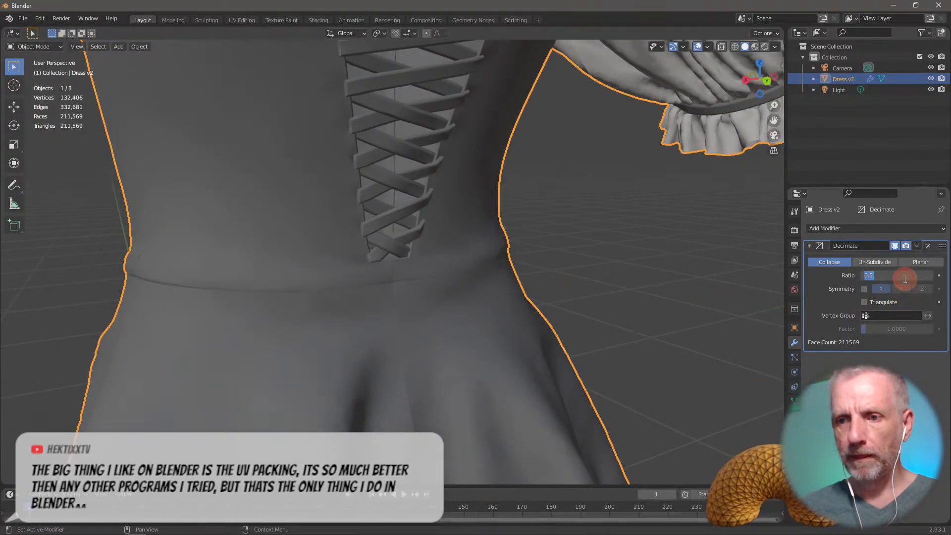
text(0.2)
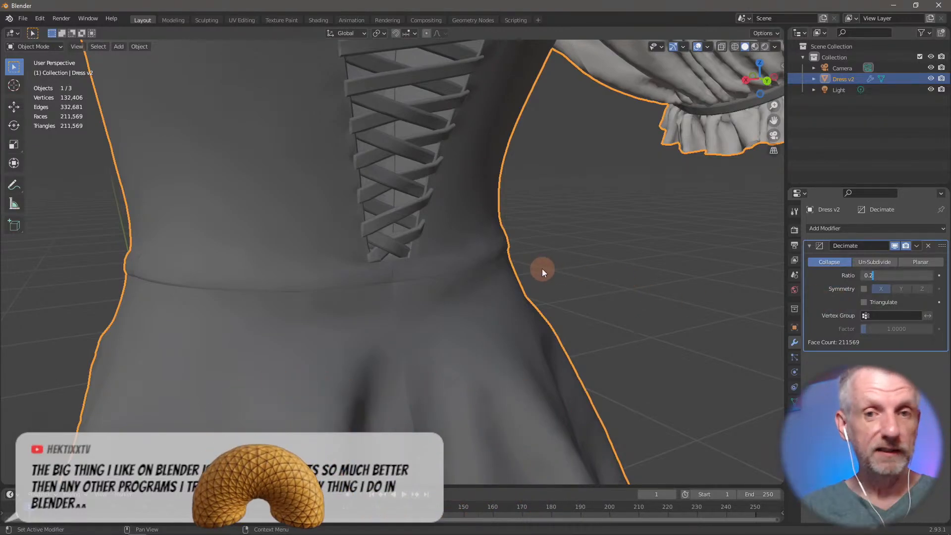
key(Return)
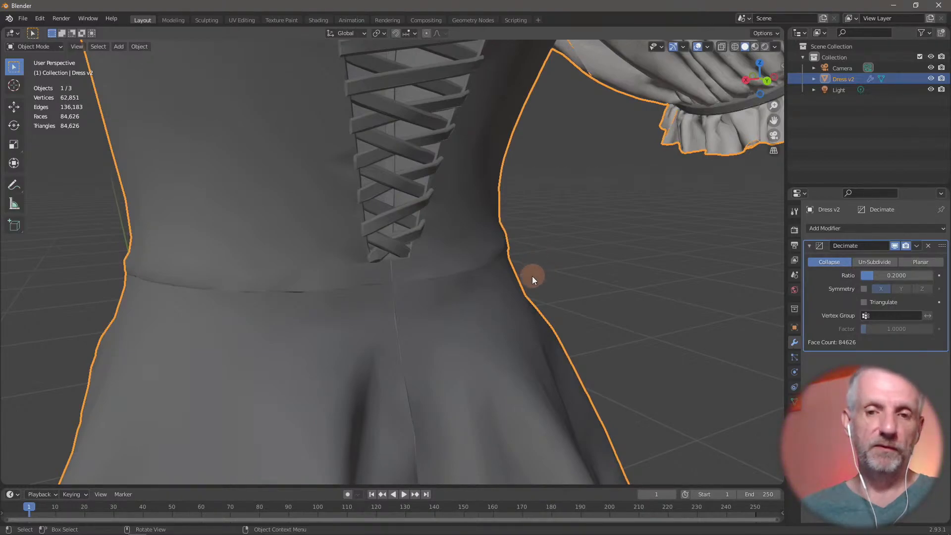
middle_drag(533, 273, 559, 281)
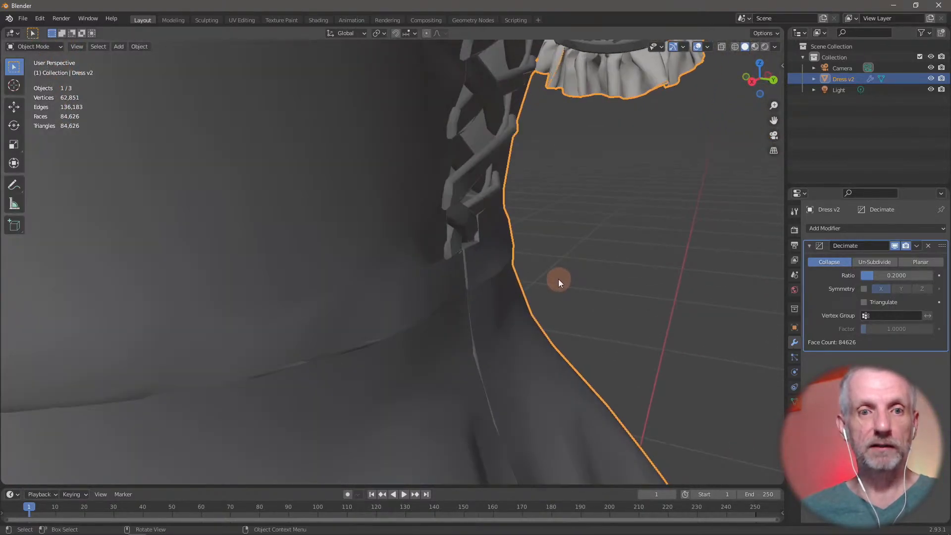
scroll(560, 277, down, 6)
scroll(569, 265, up, 3)
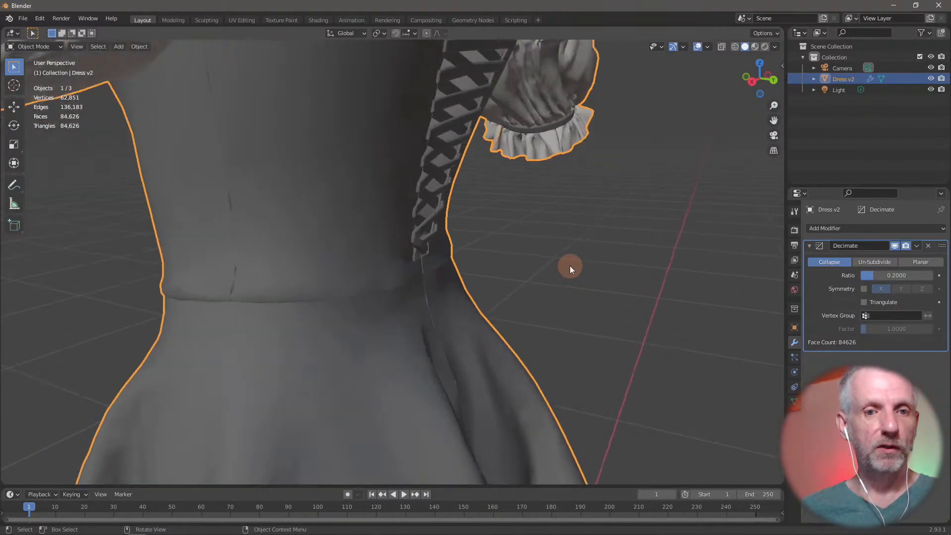
scroll(569, 265, up, 2)
middle_drag(570, 266, 608, 271)
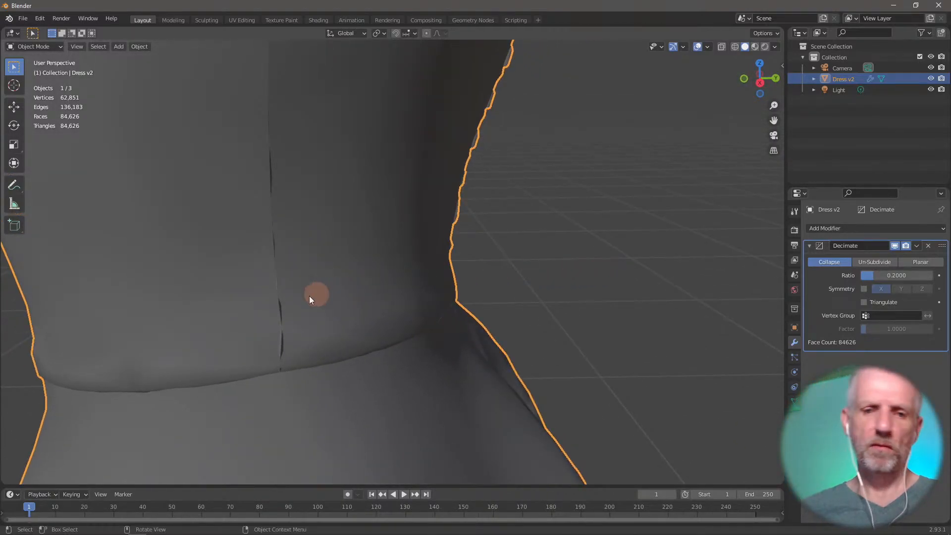
scroll(356, 298, up, 3)
scroll(341, 287, down, 3)
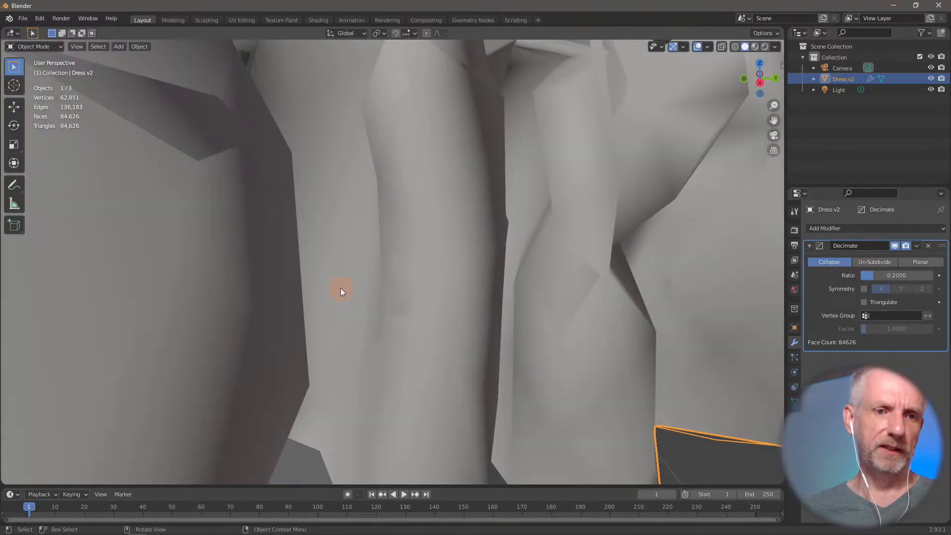
scroll(342, 286, down, 6)
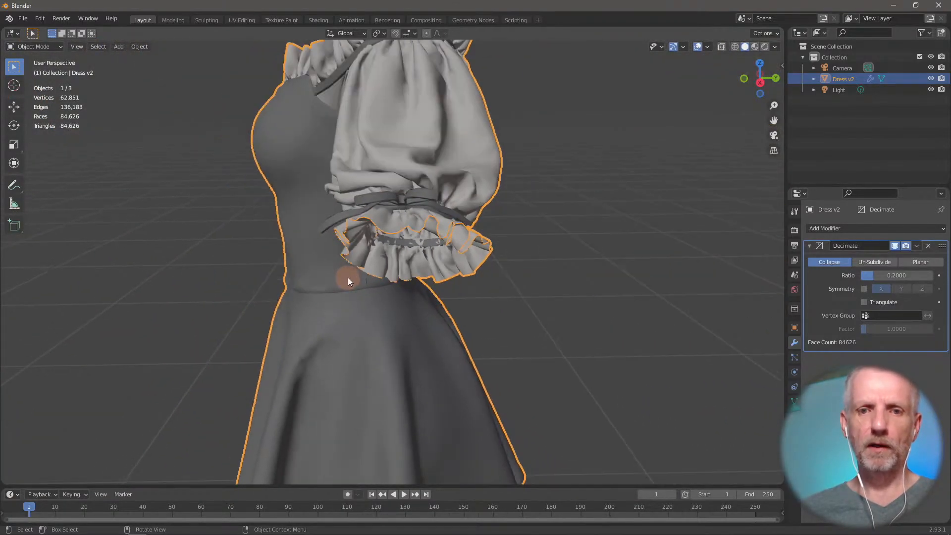
Set the Decimate ratio to 0.4 with the front of the dress in view.
middle_drag(365, 286, 412, 291)
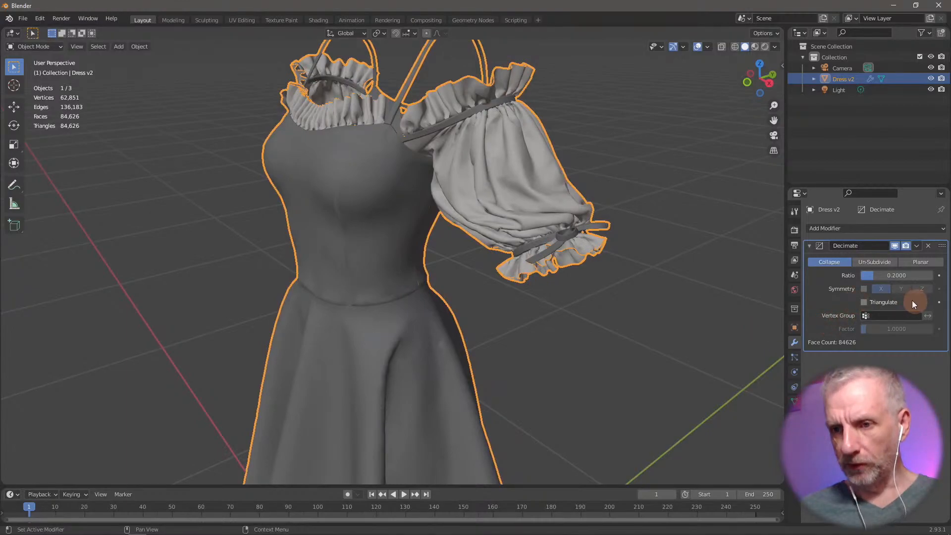
click(903, 276)
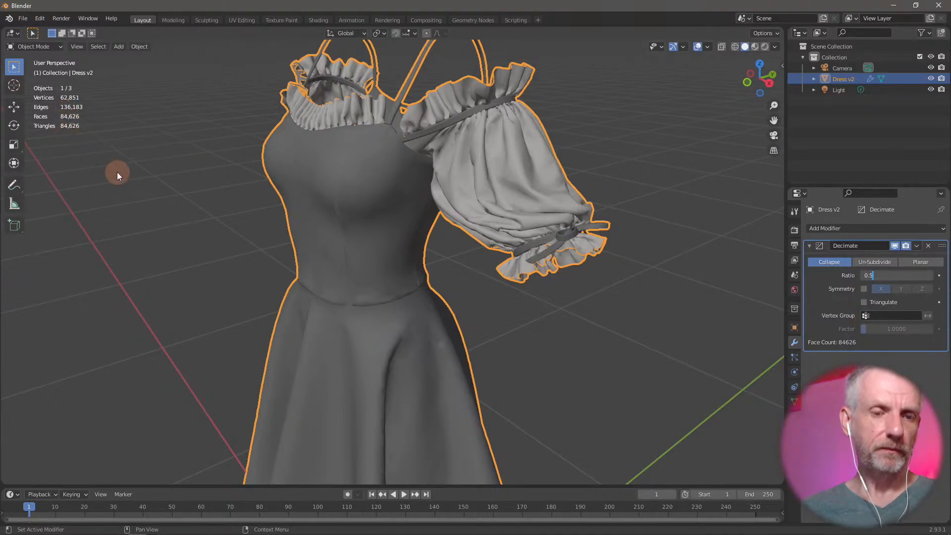
key(Return)
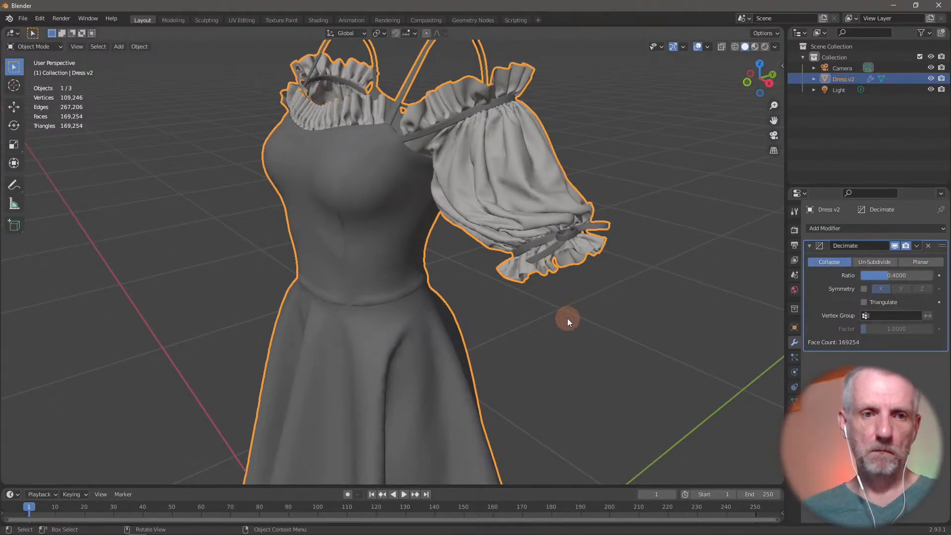
Apply the Decimate modifier to the dress.
scroll(629, 318, down, 1)
middle_drag(630, 318, 529, 268)
scroll(526, 317, up, 4)
scroll(569, 334, down, 1)
scroll(531, 308, up, 1)
scroll(529, 307, down, 3)
scroll(531, 269, up, 1)
scroll(530, 269, down, 3)
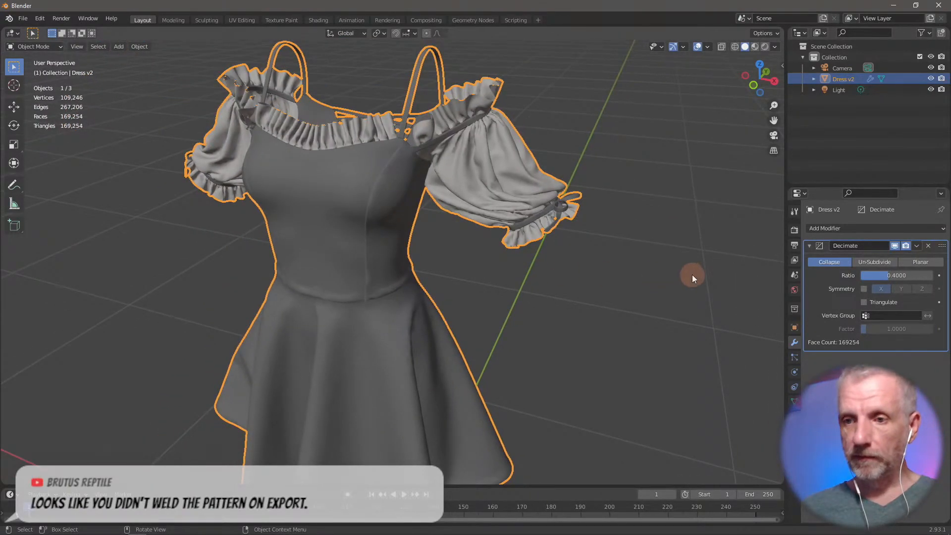
click(917, 246)
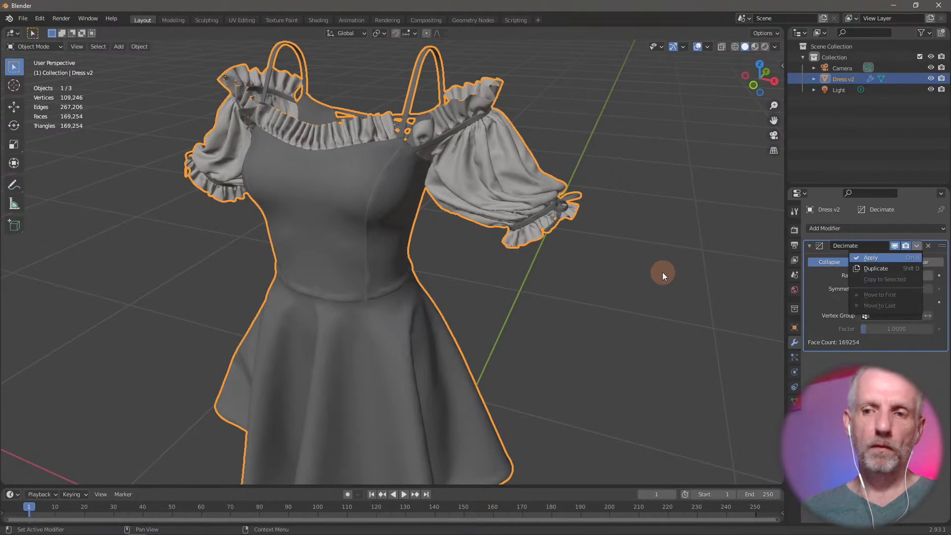
key(ctrl+a)
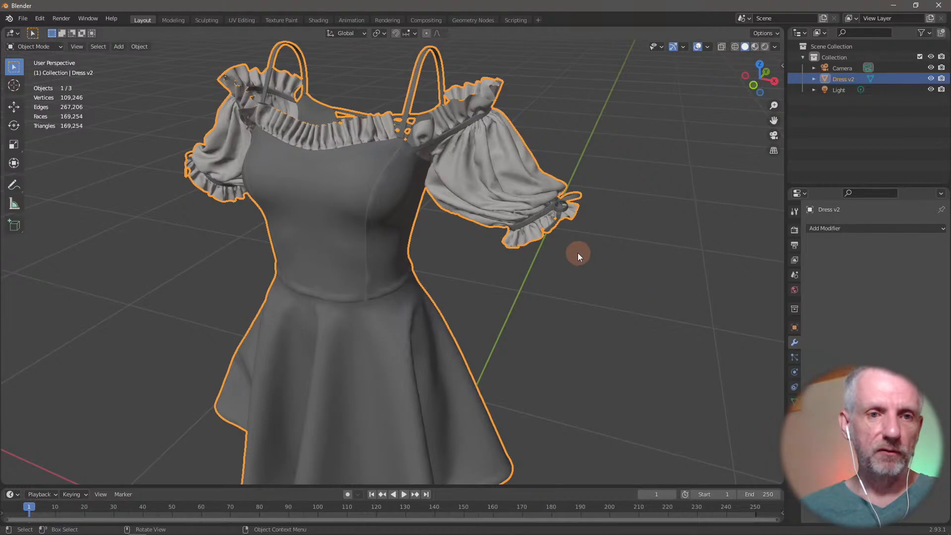
Inspect the decimated dress close up around the waist seam and the back lacing.
scroll(577, 252, down, 3)
scroll(558, 239, up, 7)
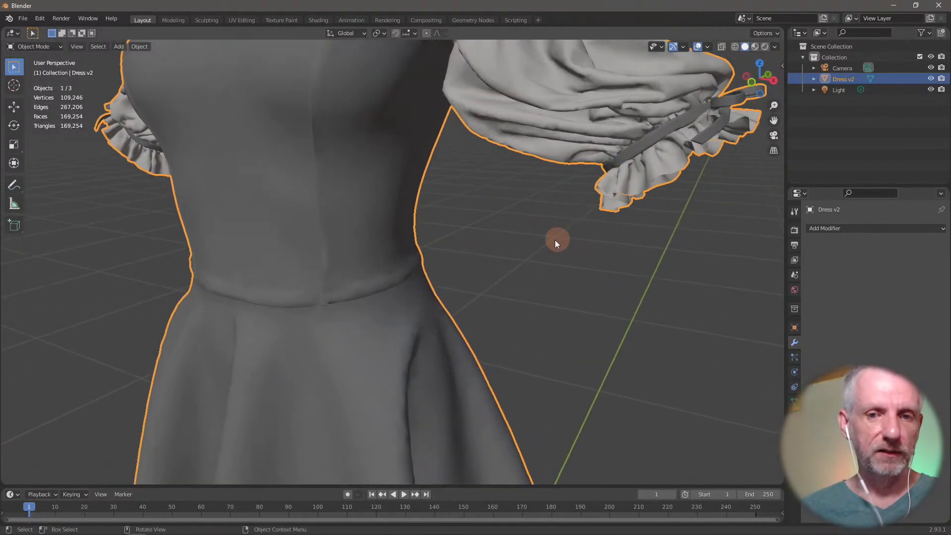
middle_drag(555, 240, 427, 231)
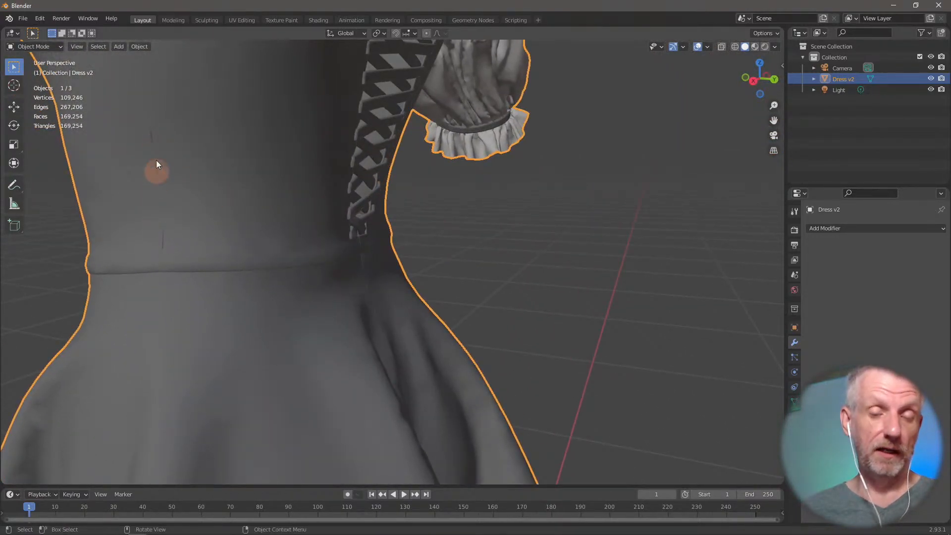
middle_drag(228, 258, 317, 287)
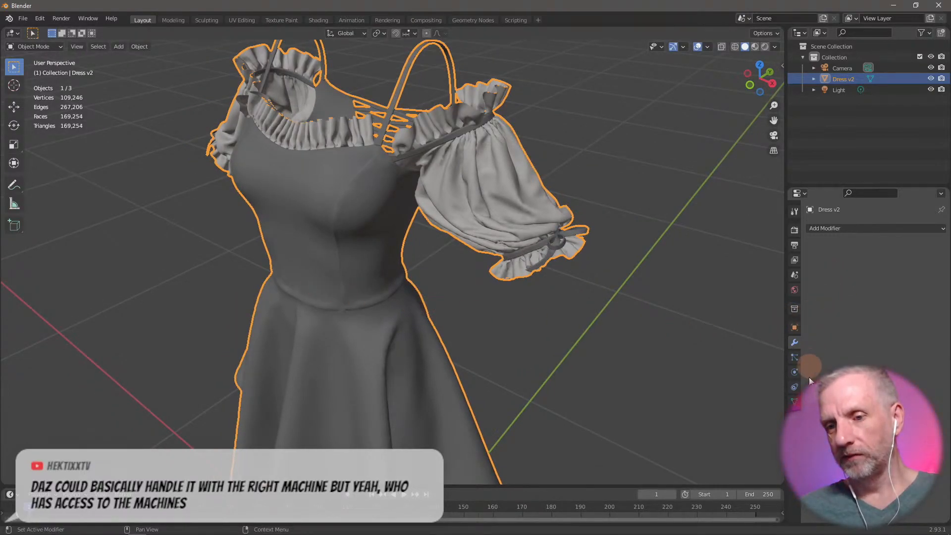
Check which faces belong to the Sleeves and Dress materials by selecting each in Edit Mode, and return to Object Mode with nothing selected.
click(795, 402)
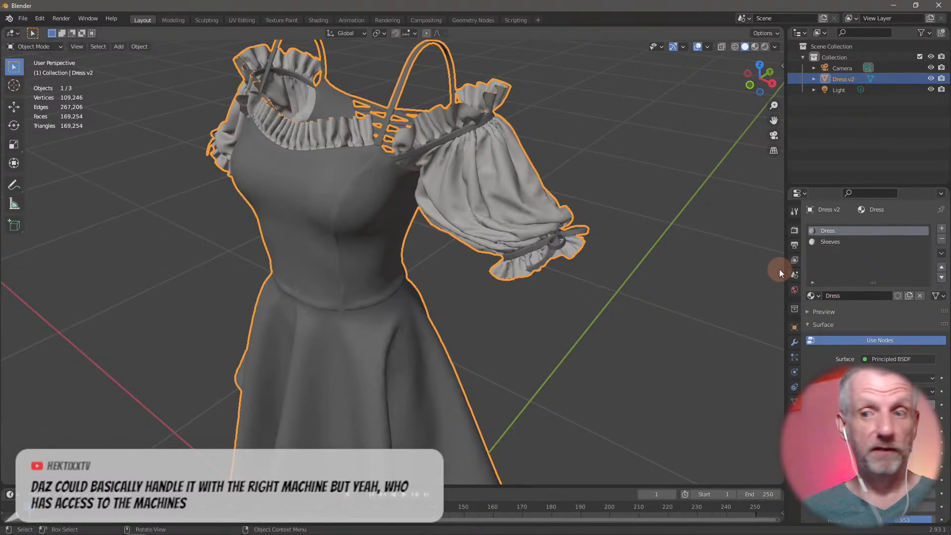
click(858, 241)
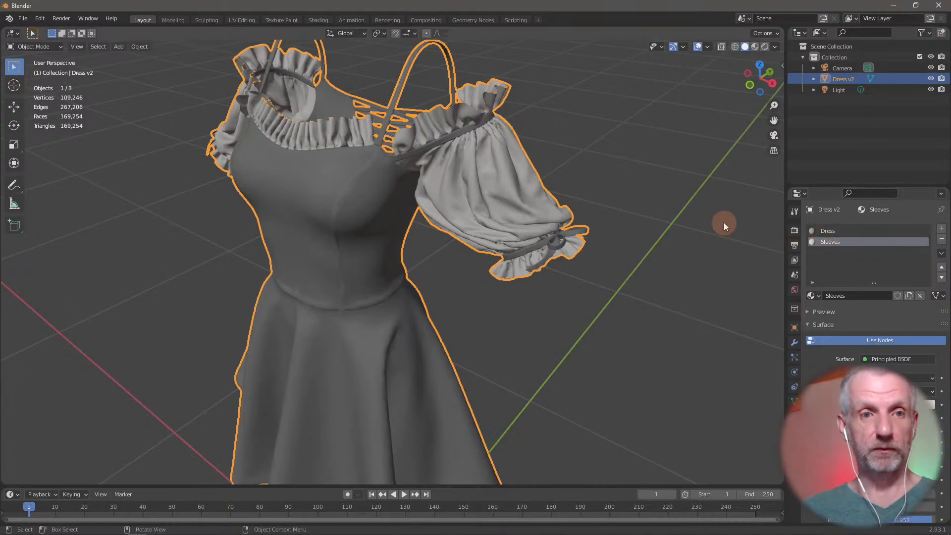
key(Tab)
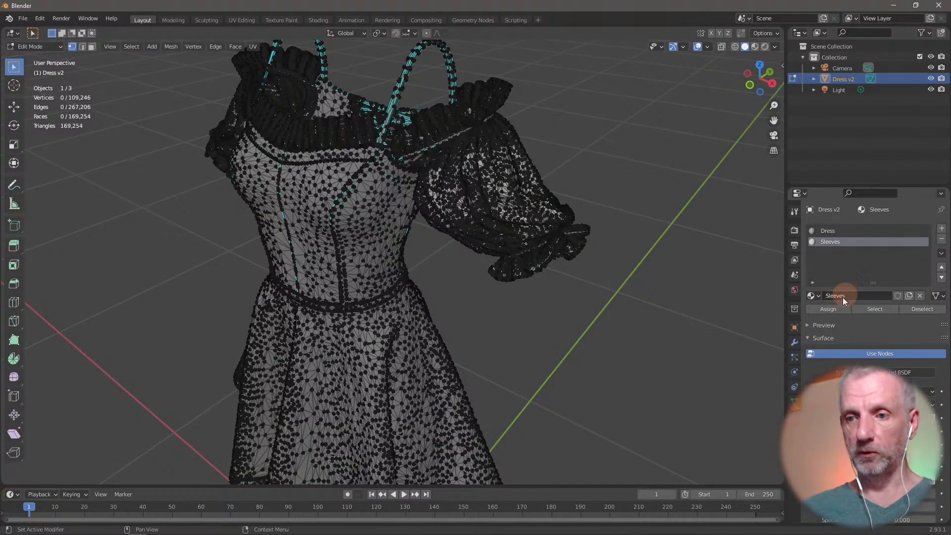
click(874, 308)
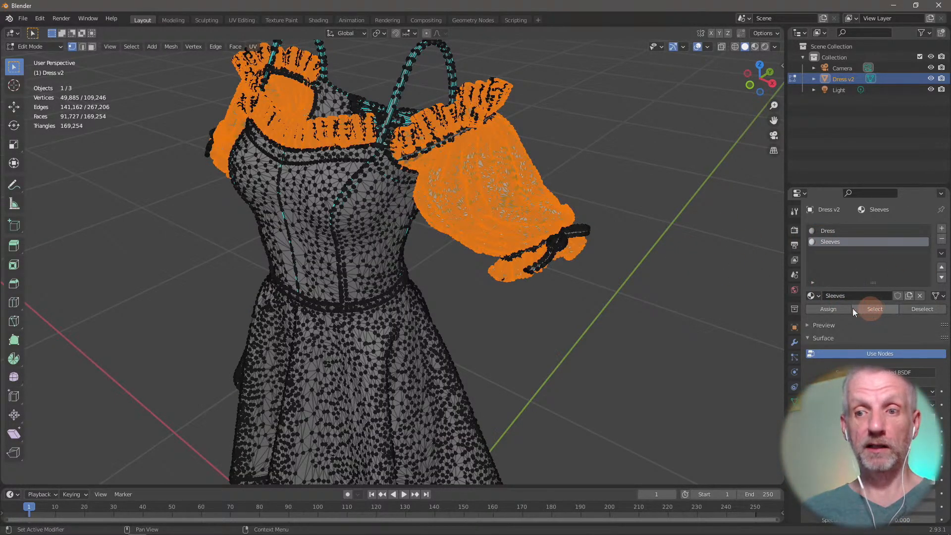
click(701, 293)
click(855, 231)
click(875, 309)
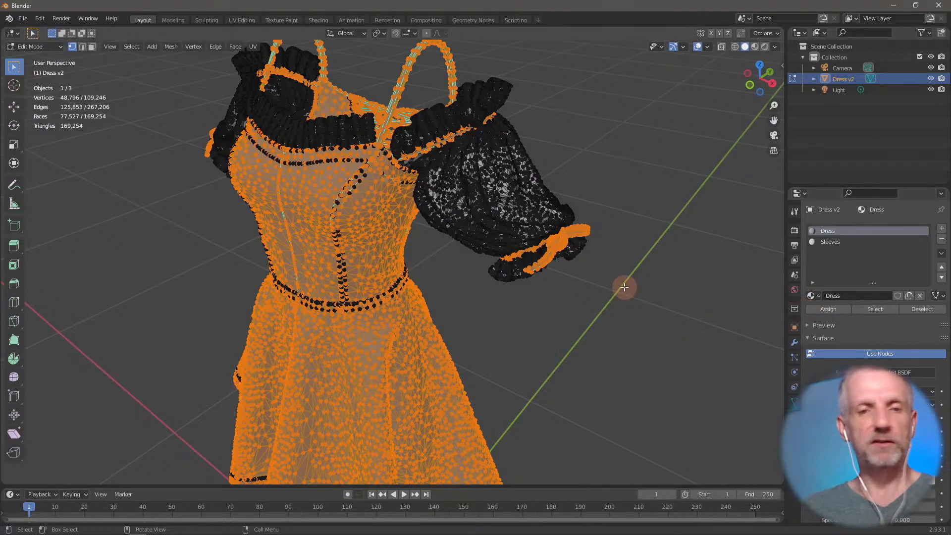
key(alt+a)
key(Tab)
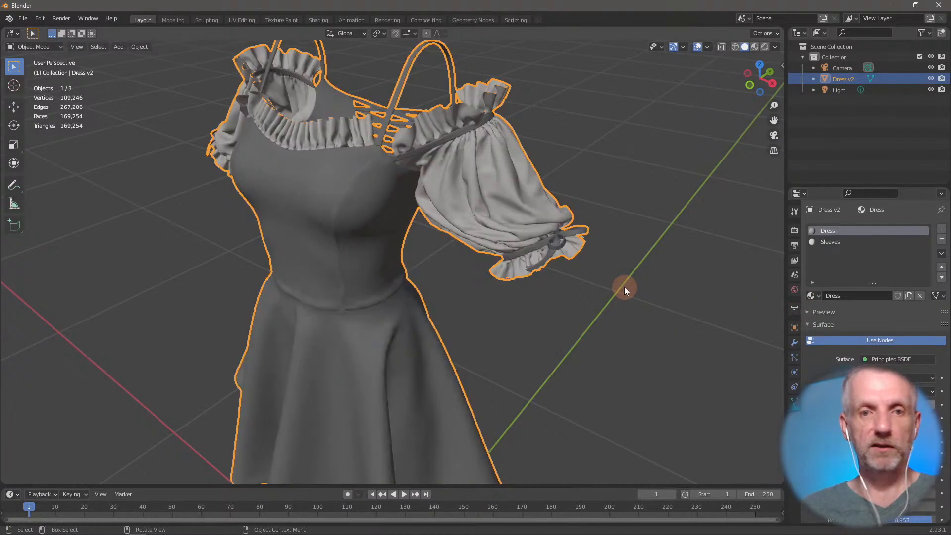
mouse_move(615, 280)
middle_down()
mouse_move(633, 263)
mouse_move(650, 272)
mouse_move(607, 274)
middle_up()
scroll(650, 271, down, 4)
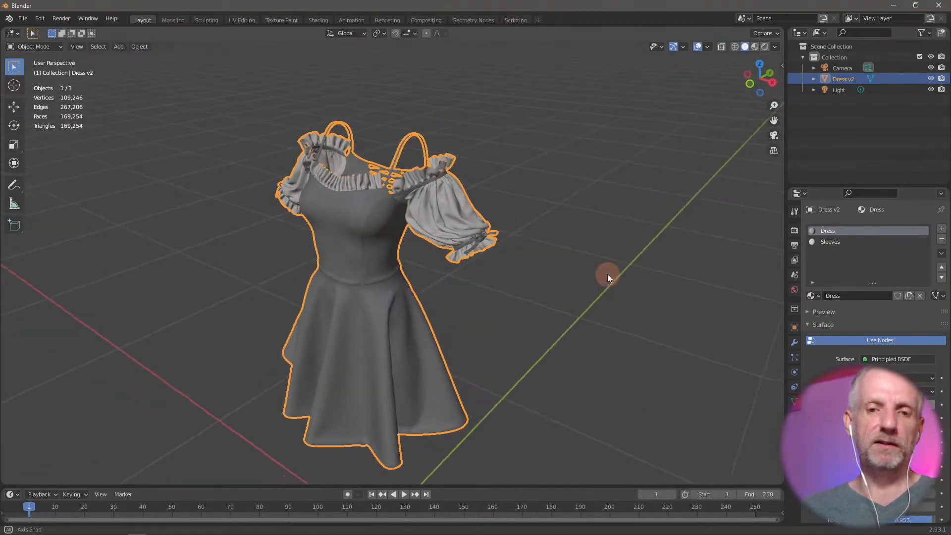
Switch to Marvelous Designer and display the garment as a mesh, with the bodice in close view.
key(alt+Tab)
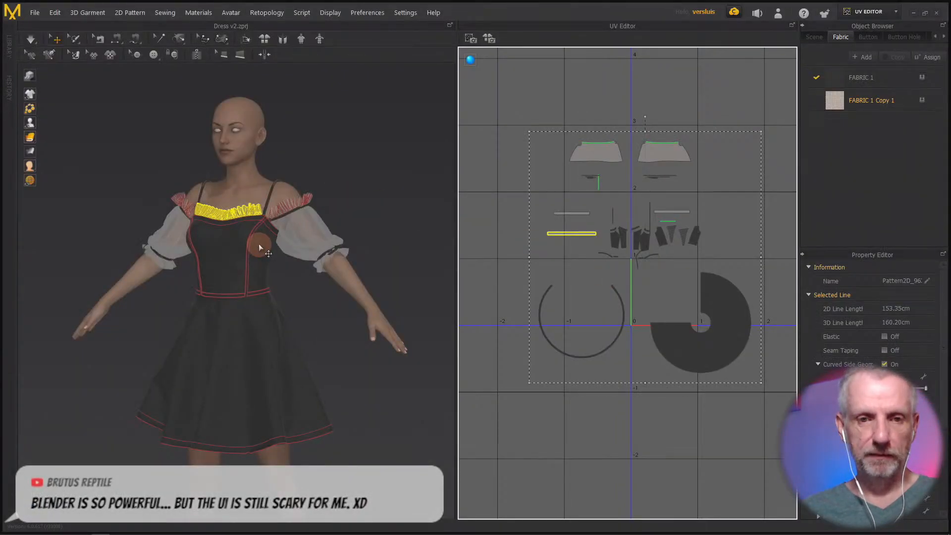
mouse_move(31, 137)
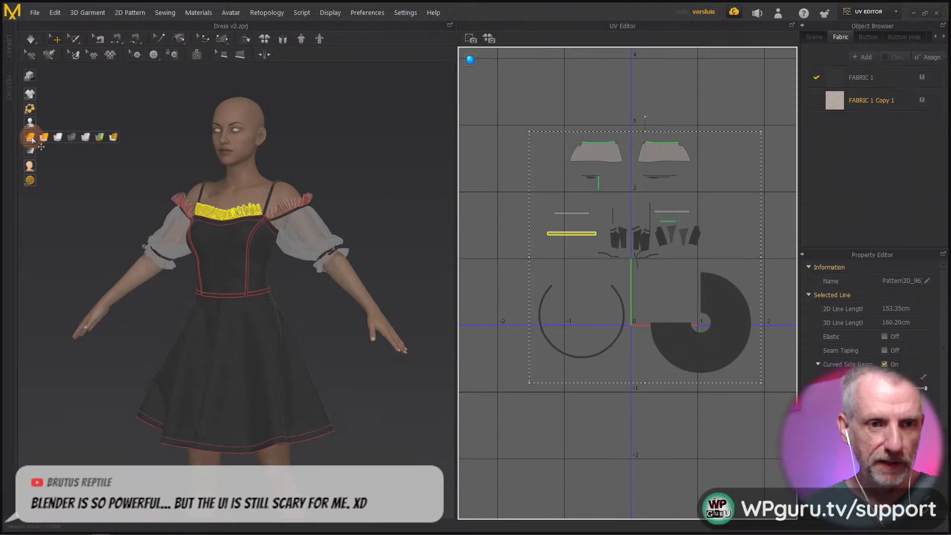
click(85, 137)
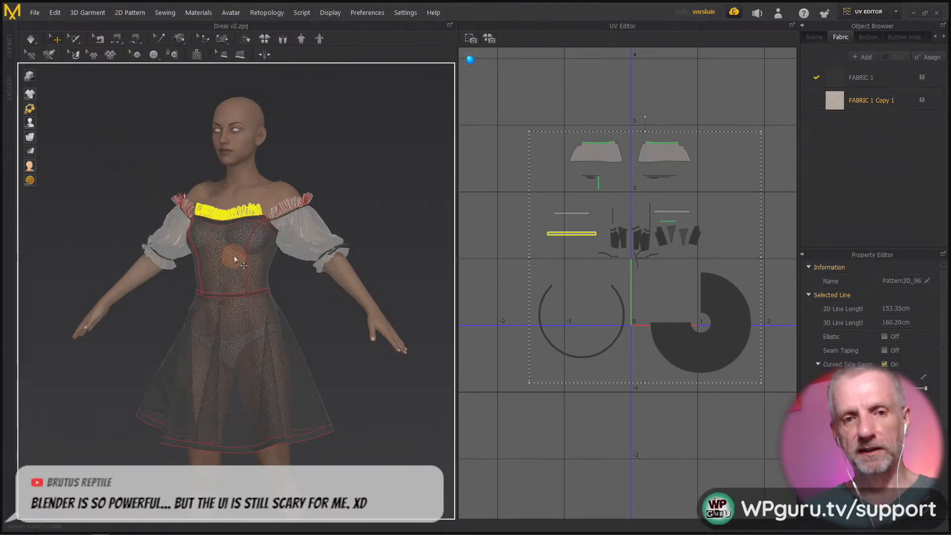
scroll(270, 278, up, 8)
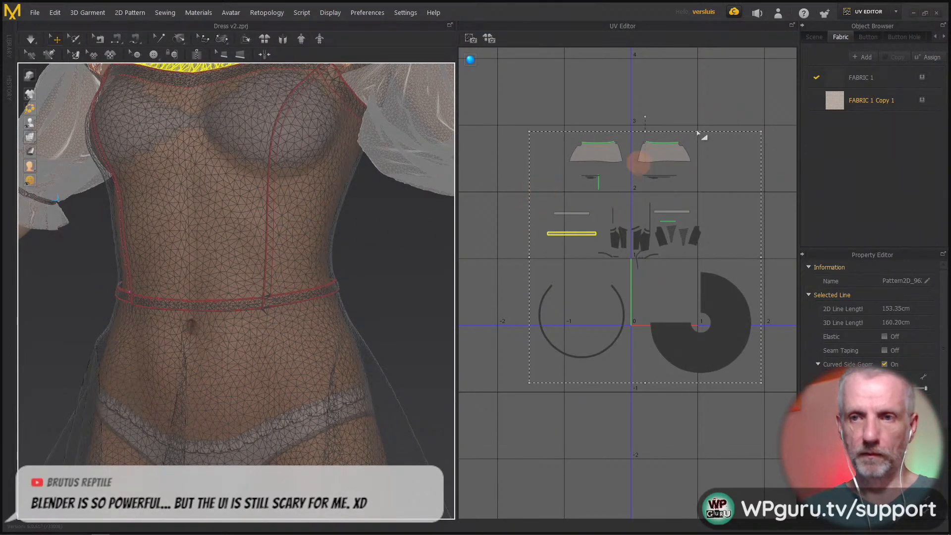
Change the workspace from UV Editor to Simulation and hide the edit history to enlarge the garment view.
click(884, 14)
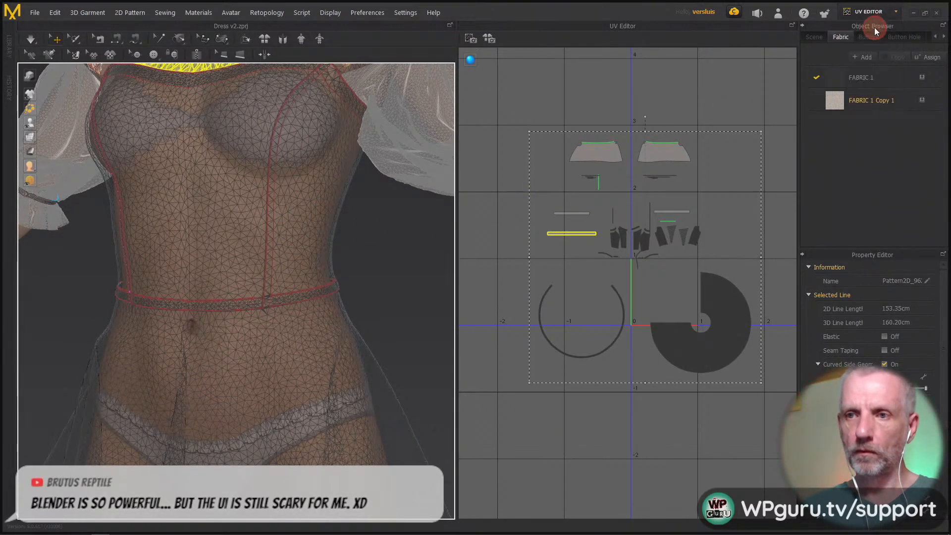
click(863, 81)
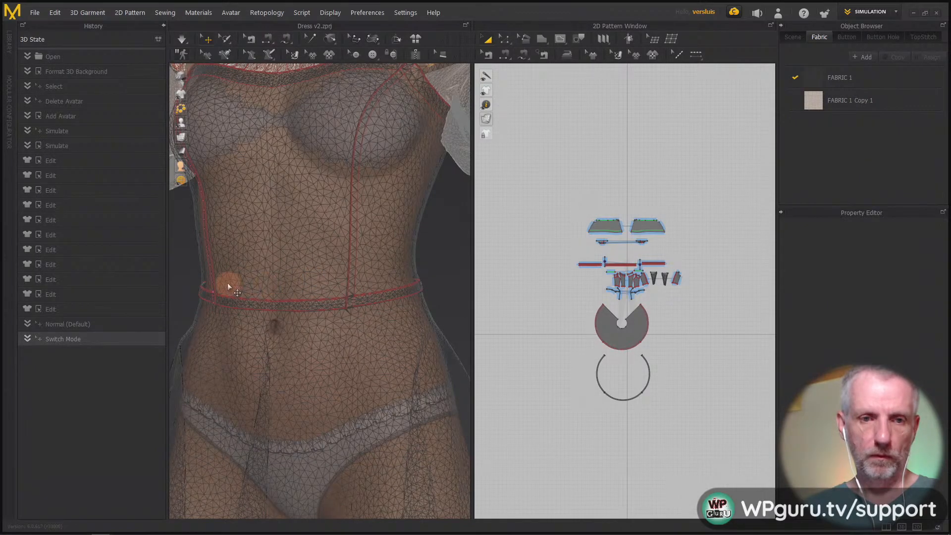
click(163, 26)
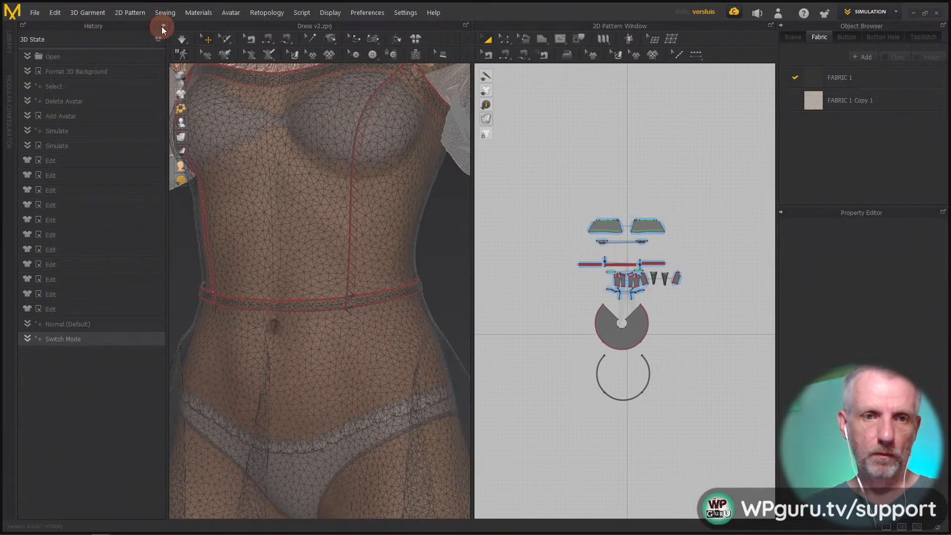
scroll(213, 217, down, 3)
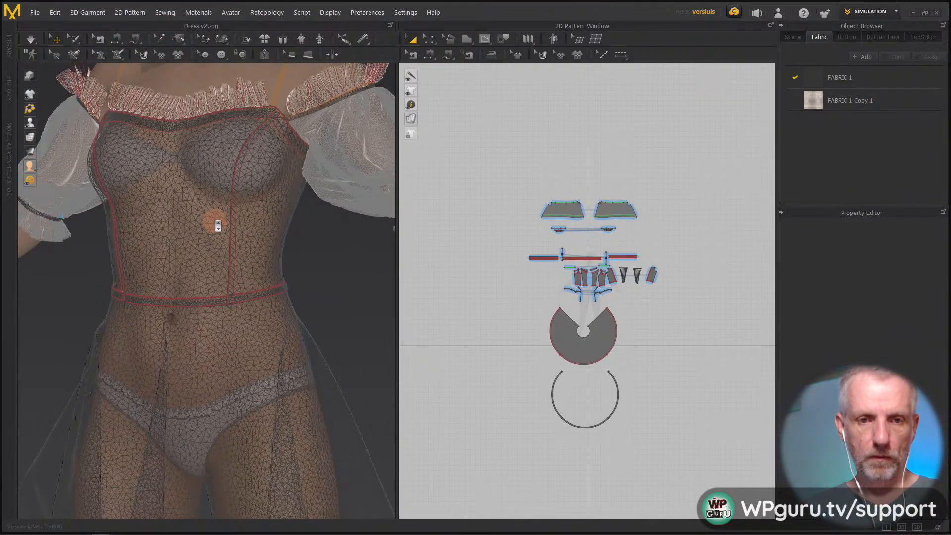
Select all patterns of the garment and convert their mesh to quads.
key(ctrl+a)
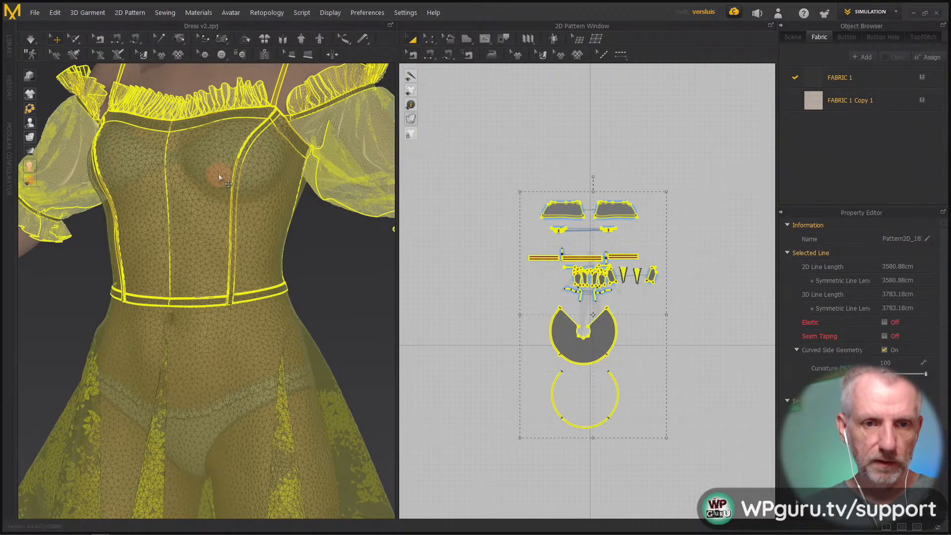
right_click(219, 174)
click(300, 108)
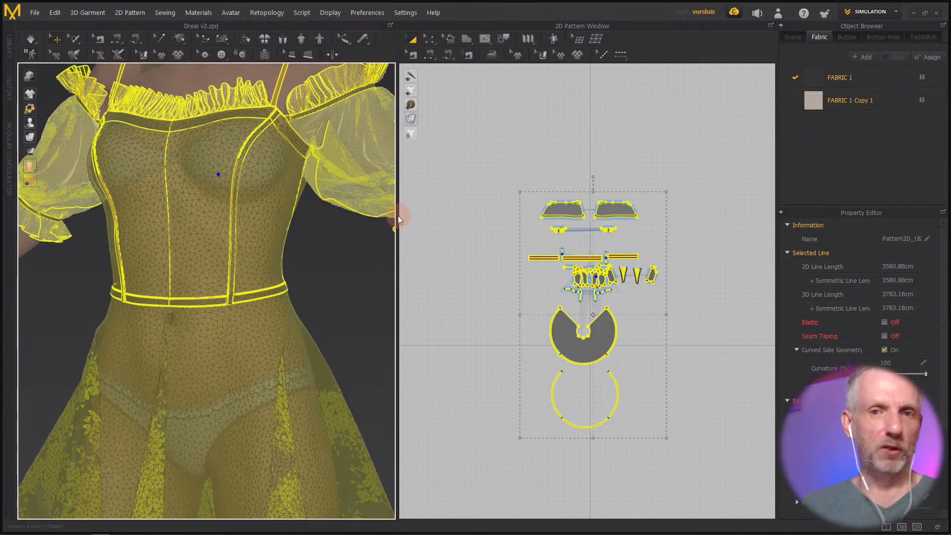
key(space)
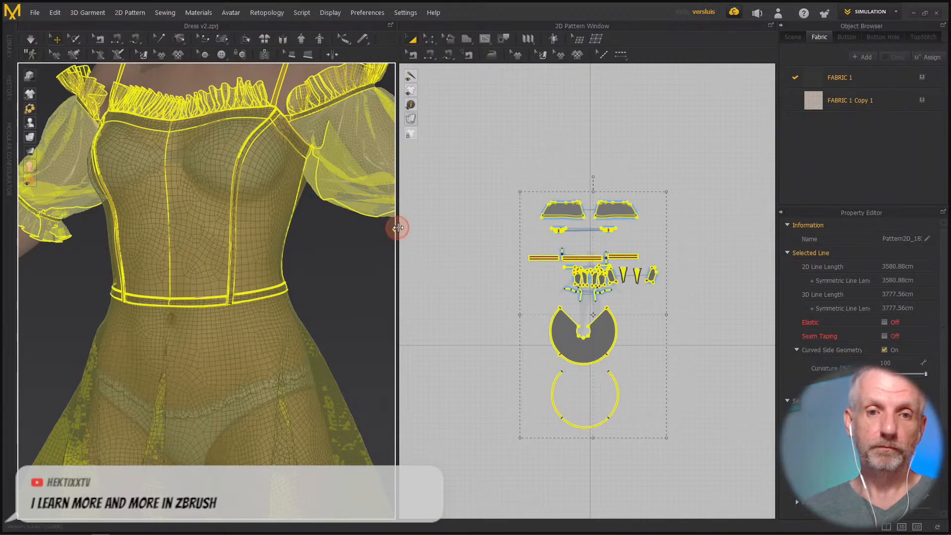
Widen the 3D garment view and inspect the quad mesh across the bodice, sleeves and skirt.
drag(397, 217, 464, 215)
scroll(332, 270, down, 4)
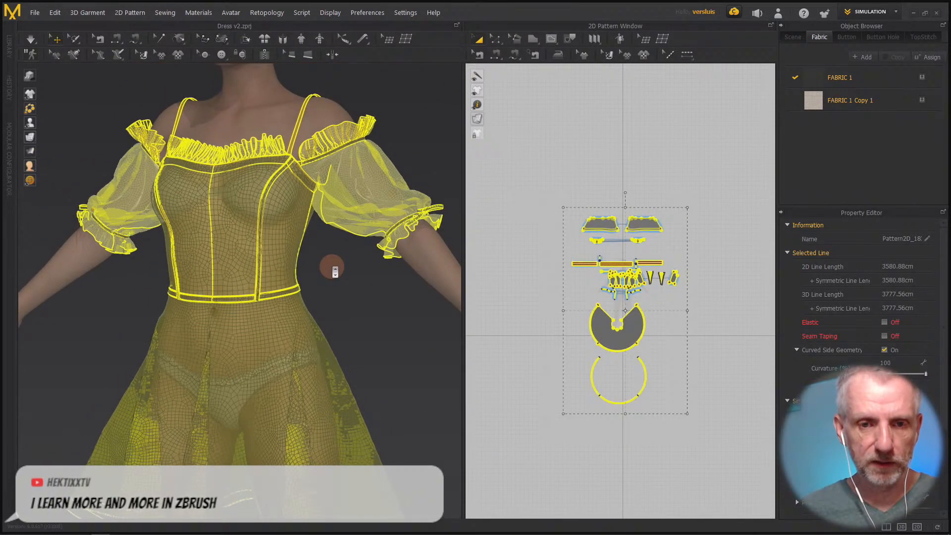
scroll(332, 270, up, 4)
mouse_move(346, 268)
right_down()
mouse_move(258, 283)
mouse_move(351, 272)
mouse_move(94, 269)
mouse_move(365, 269)
right_up()
scroll(343, 272, up, 1)
scroll(344, 272, down, 4)
scroll(366, 272, down, 2)
scroll(366, 272, down, 2)
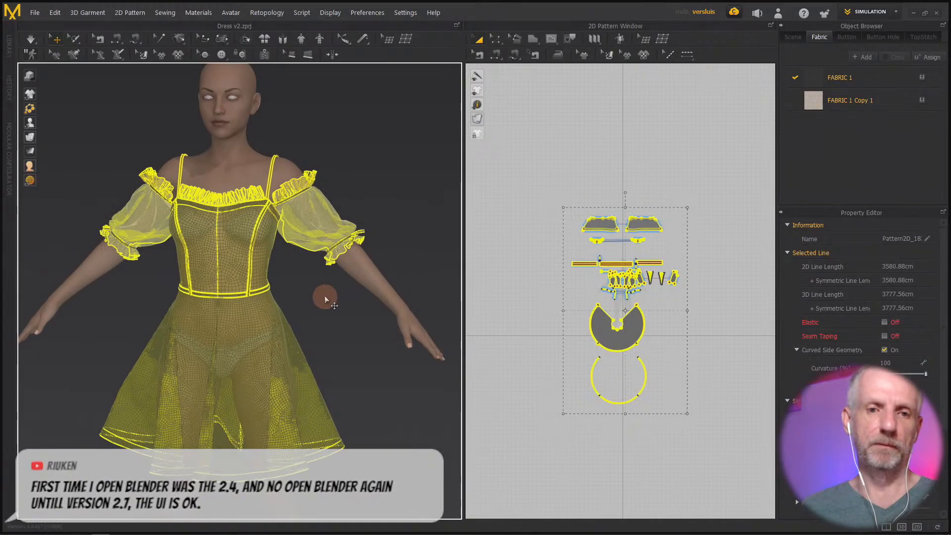
Start an OBJ export of the garment into the OBJs folder under the file name Dress v2 Q.
click(36, 12)
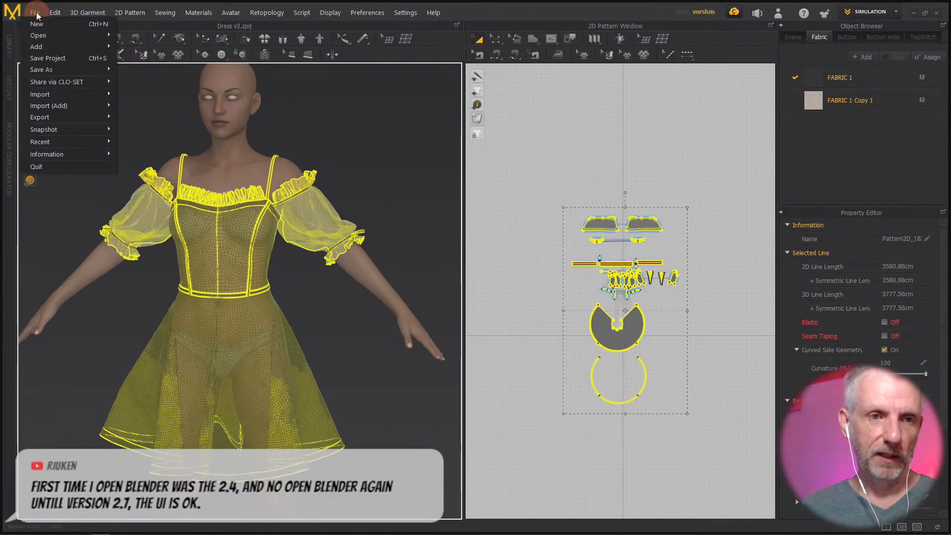
mouse_move(85, 124)
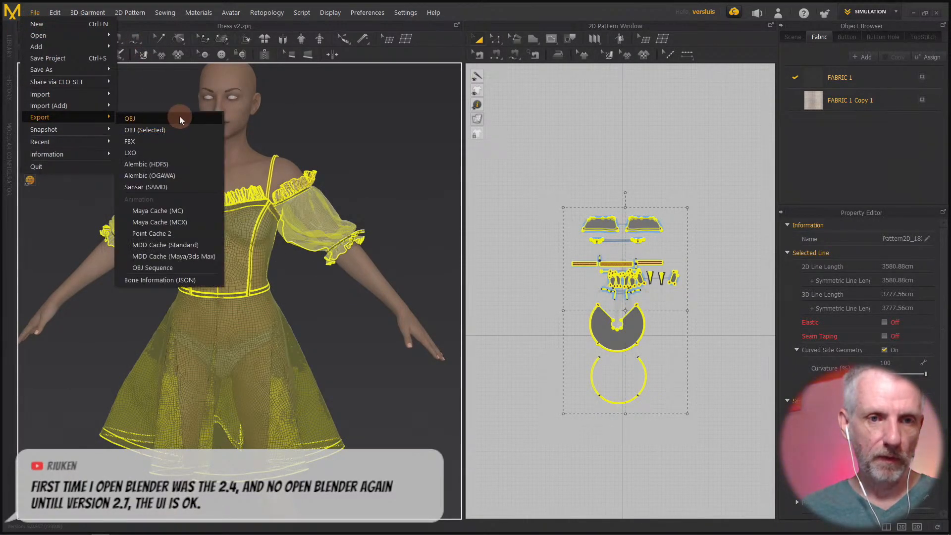
click(180, 116)
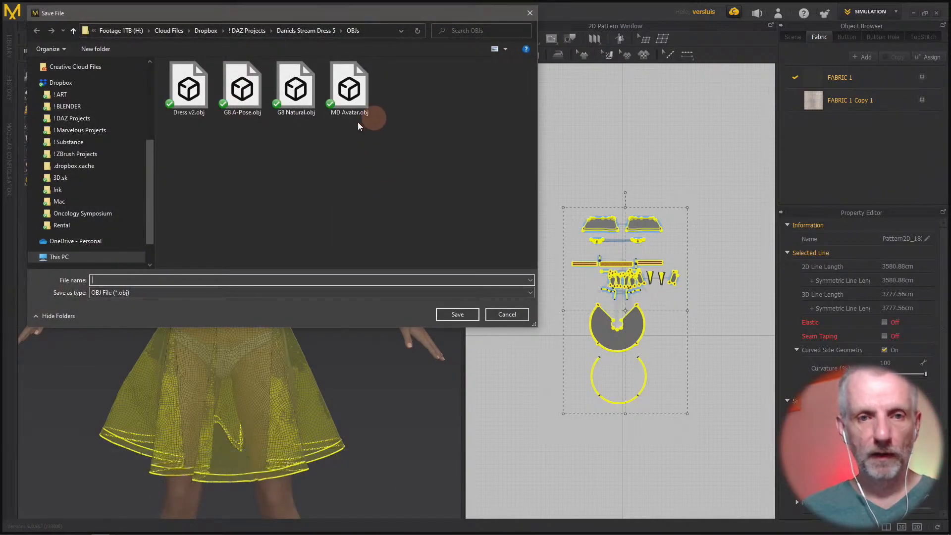
text(Dress )
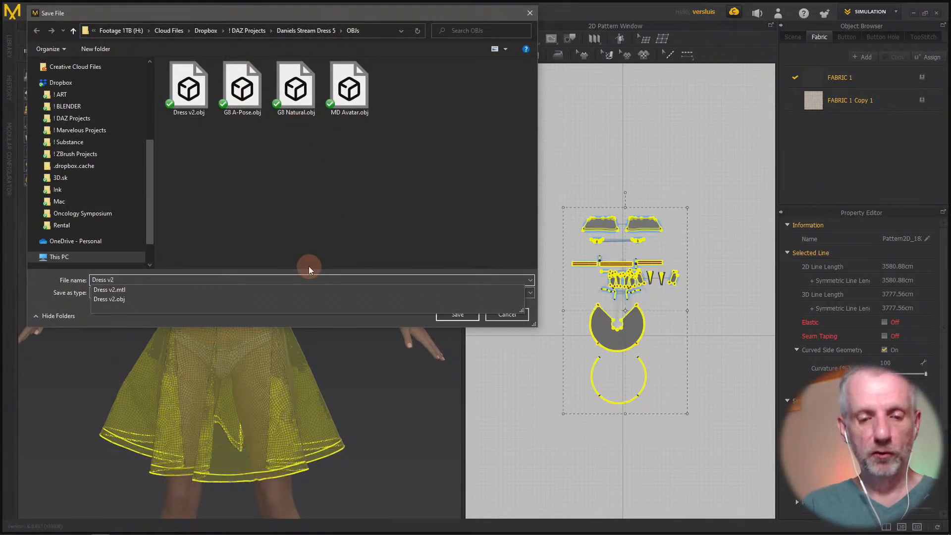
text(v2 )
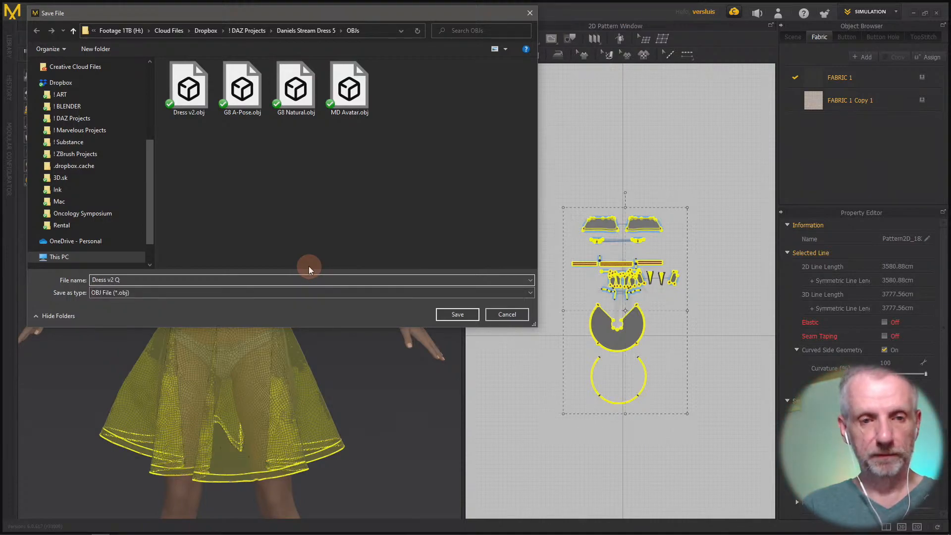
text(Q)
click(457, 314)
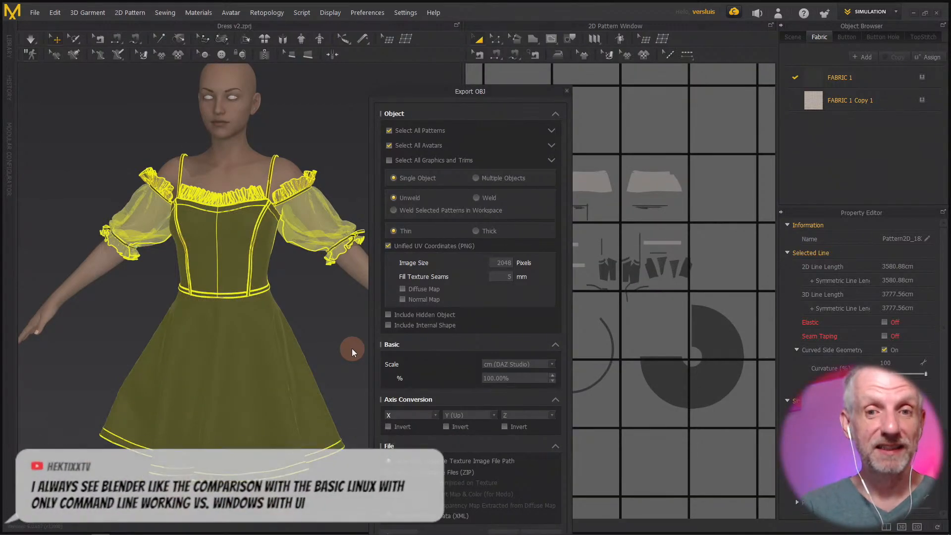
Exclude all avatars from the OBJ export and complete it as a single, unwelded, thin object at the cm (DAZ Studio) scale.
drag(450, 94, 414, 16)
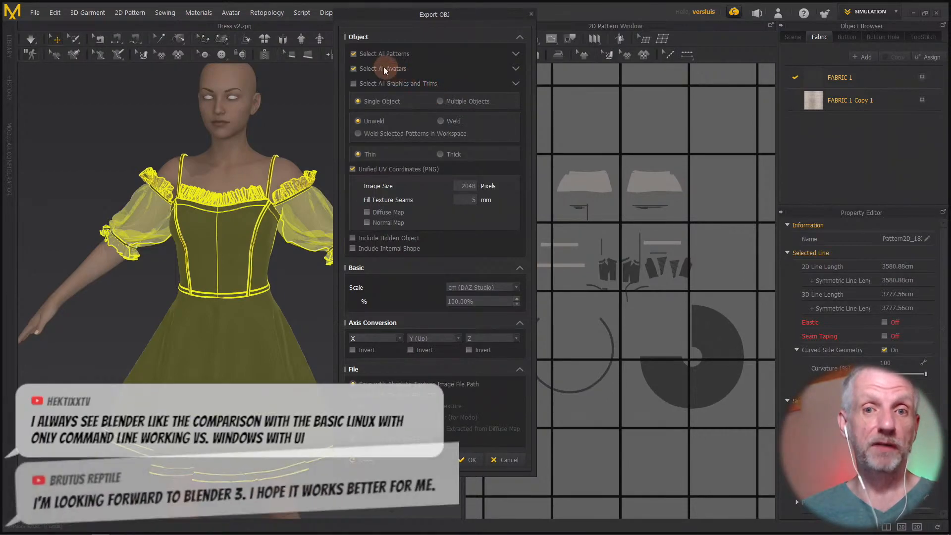
click(353, 69)
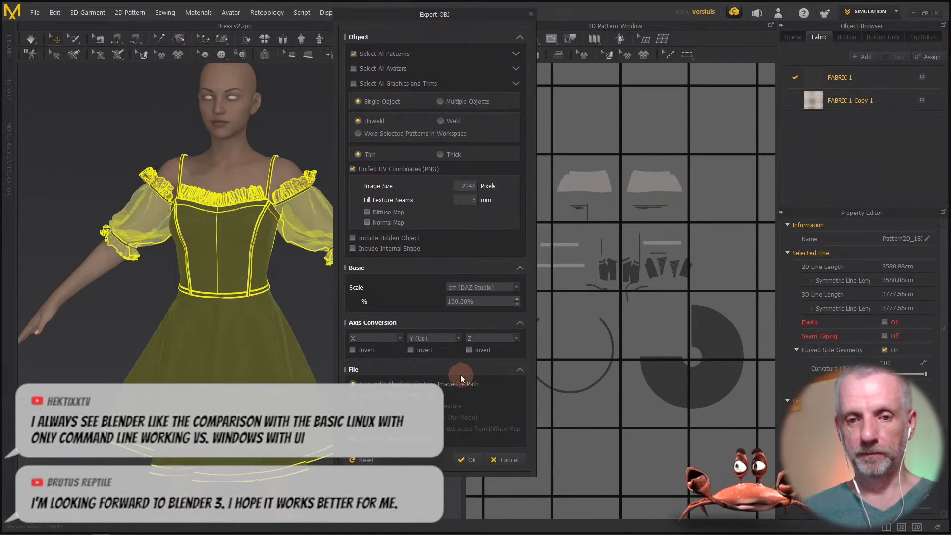
click(471, 461)
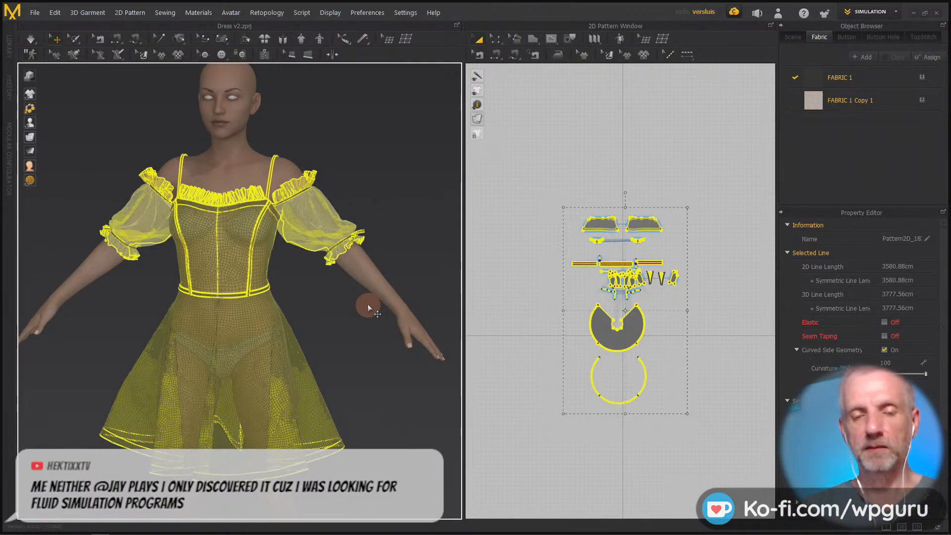
Switch to Blender and hide the Dress v2 object in the scene.
key(alt+Tab)
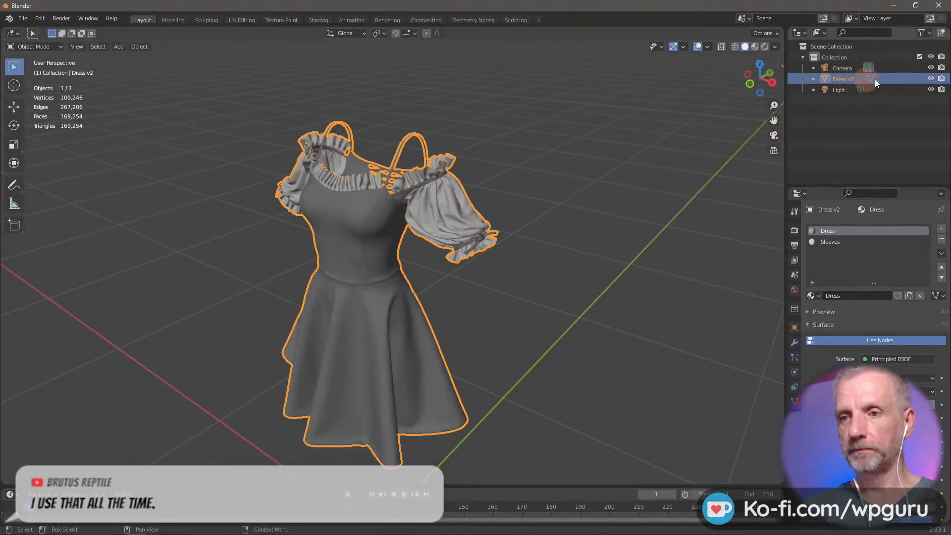
click(931, 78)
click(378, 118)
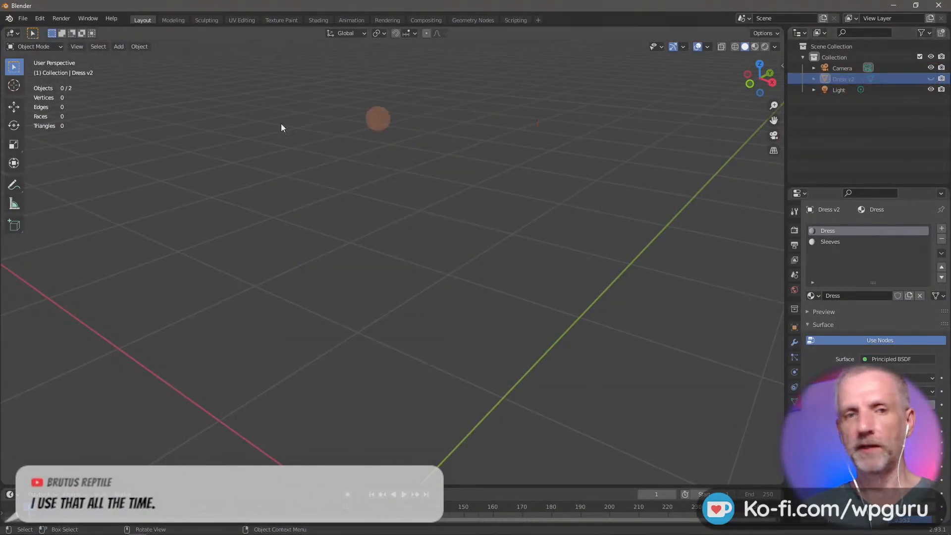
click(24, 18)
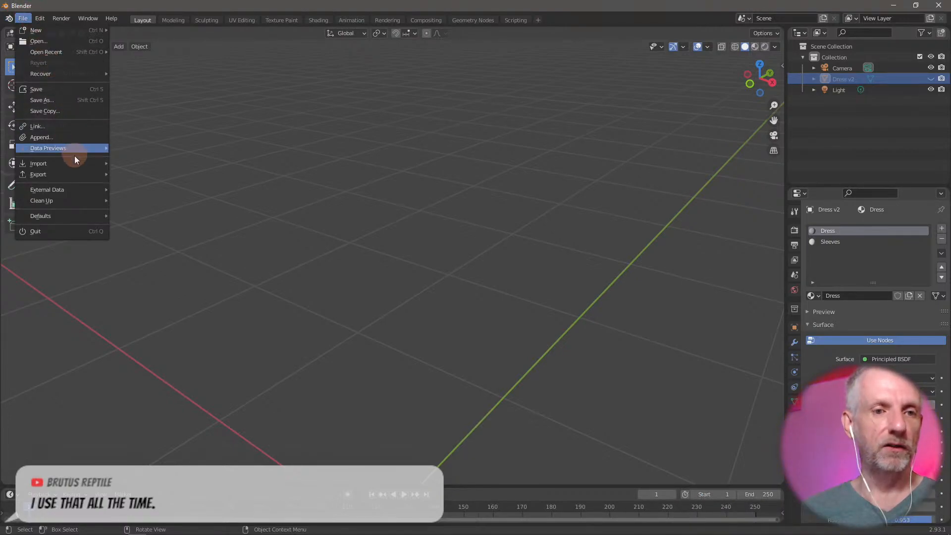
mouse_move(79, 163)
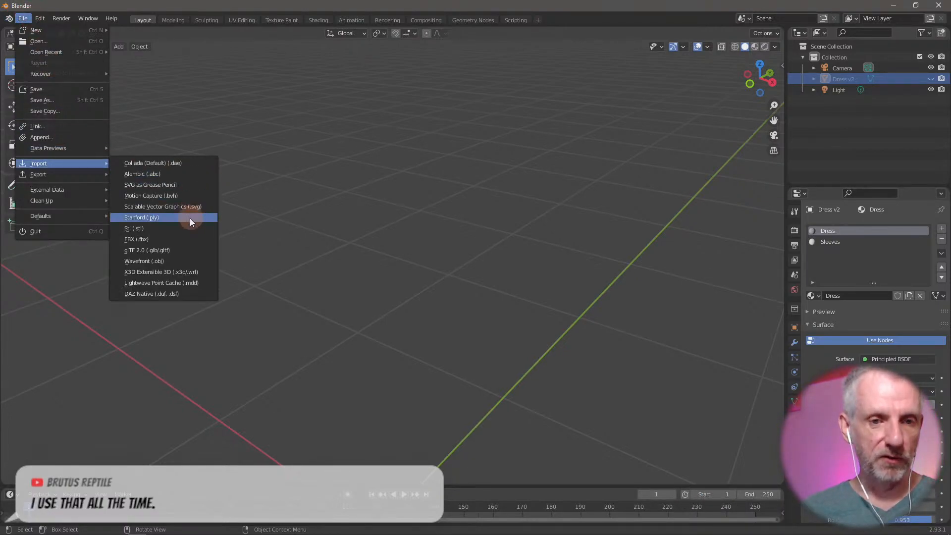
click(177, 262)
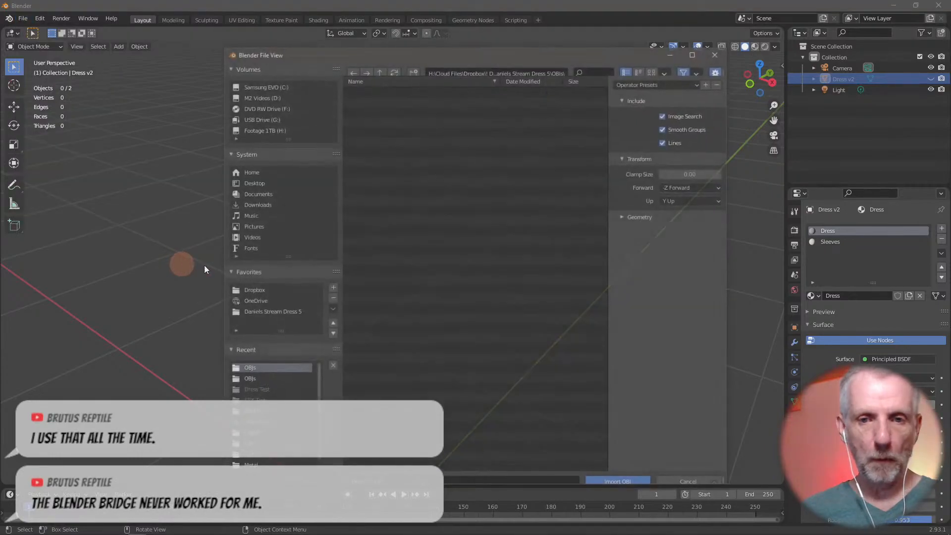
click(387, 131)
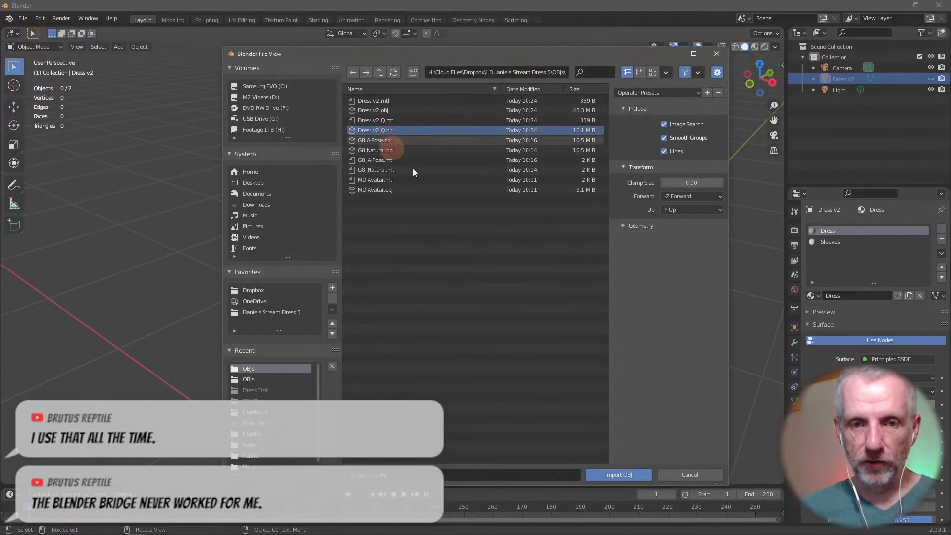
click(625, 226)
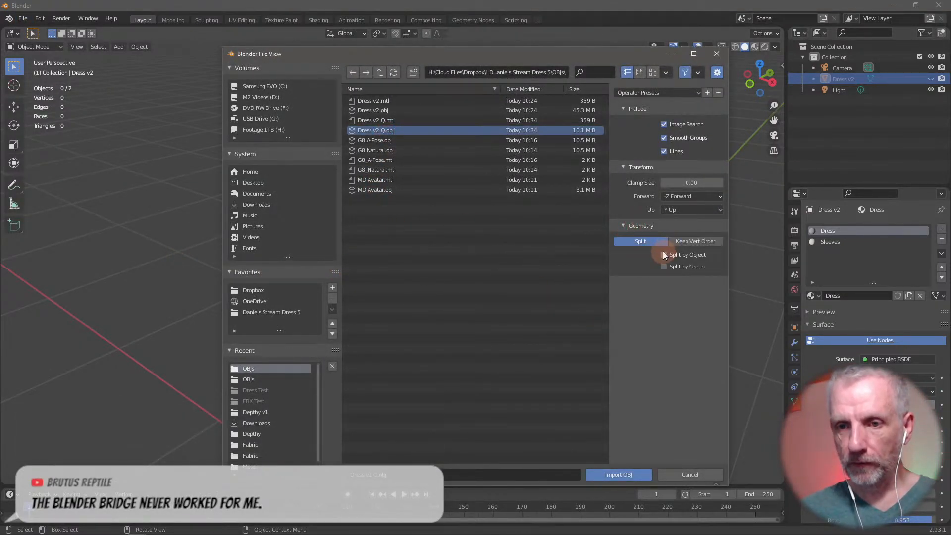
click(692, 241)
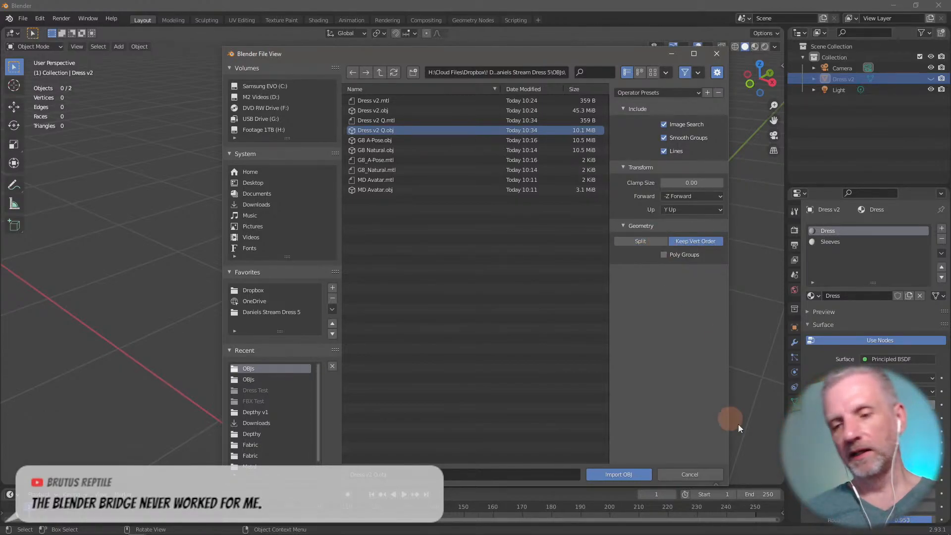
click(702, 476)
Switch back to Marvelous Designer with the quad-meshed dress.
key(alt+Tab)
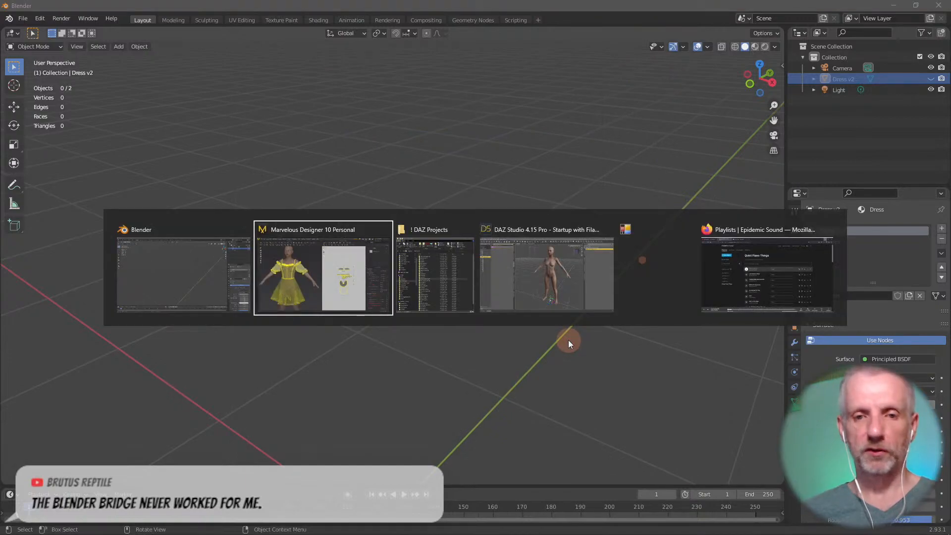
Start an OBJ export of the dress from Marvelous Designer, overwriting Dress v2 Q.obj in the OBJs folder.
click(34, 12)
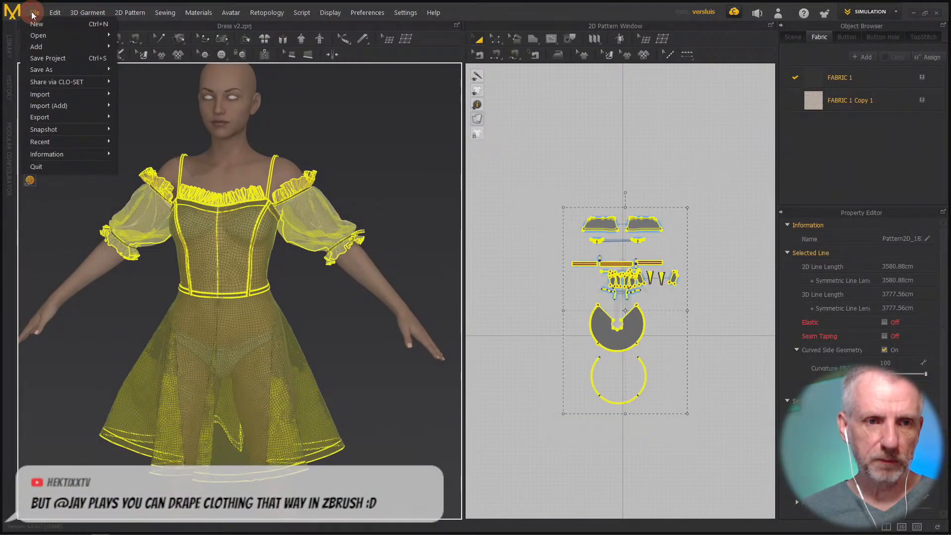
mouse_move(95, 117)
click(156, 118)
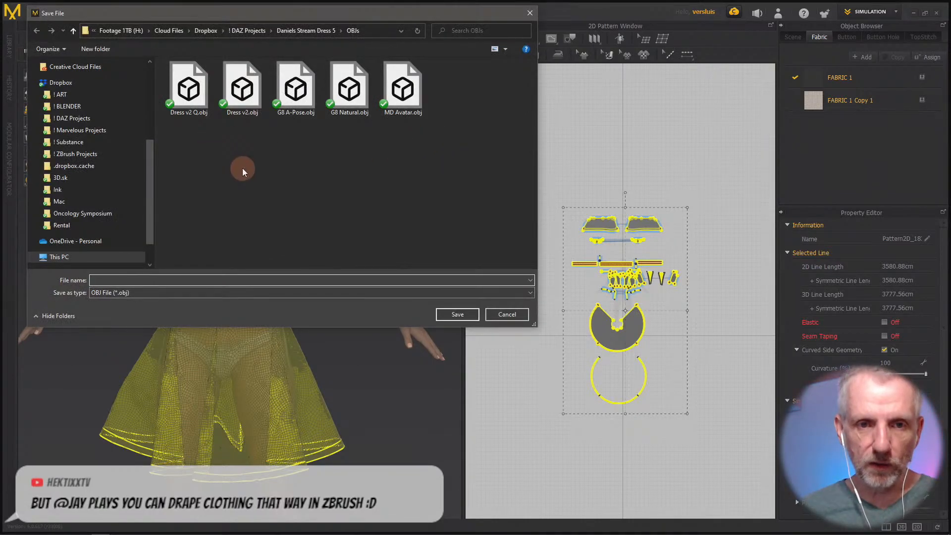
click(209, 87)
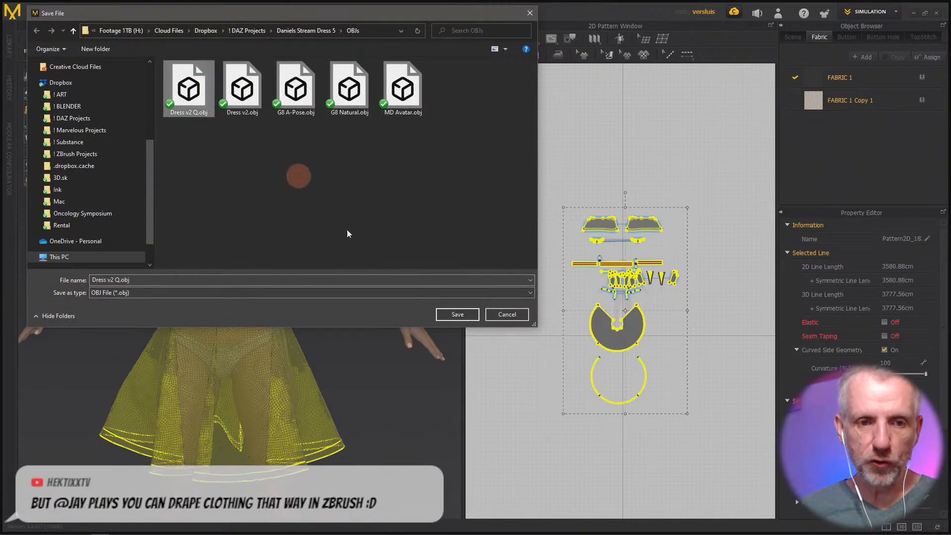
click(465, 313)
click(494, 272)
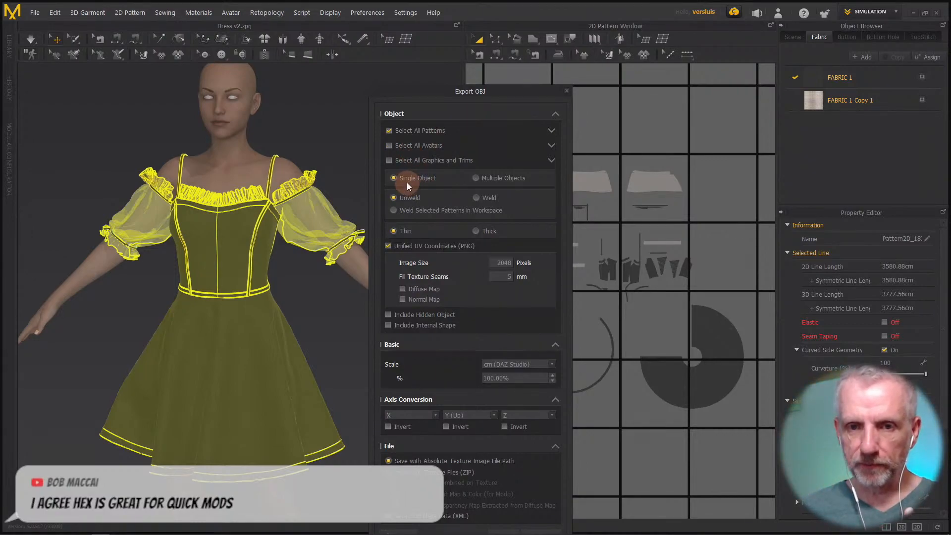
Export the dress unwelded with the scale percentage set to 0.1%.
click(402, 198)
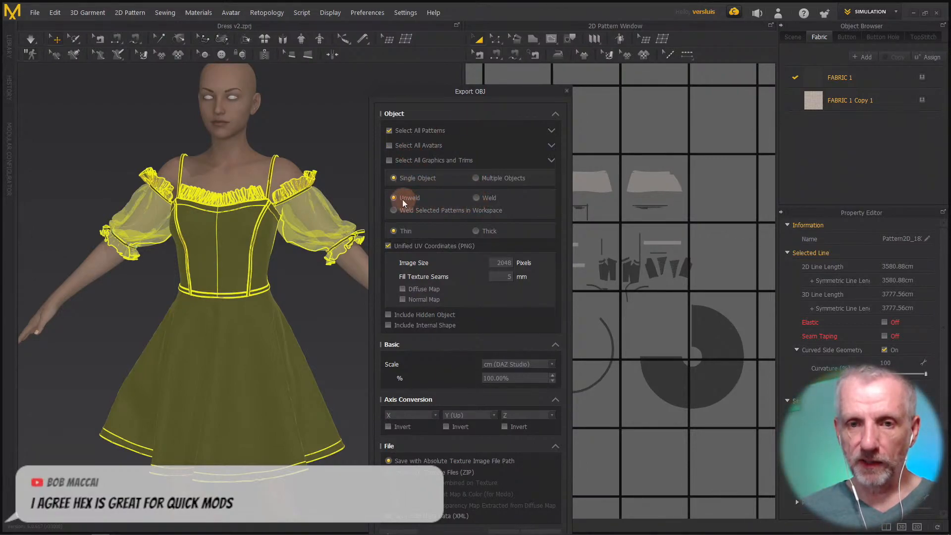
drag(495, 87, 441, 38)
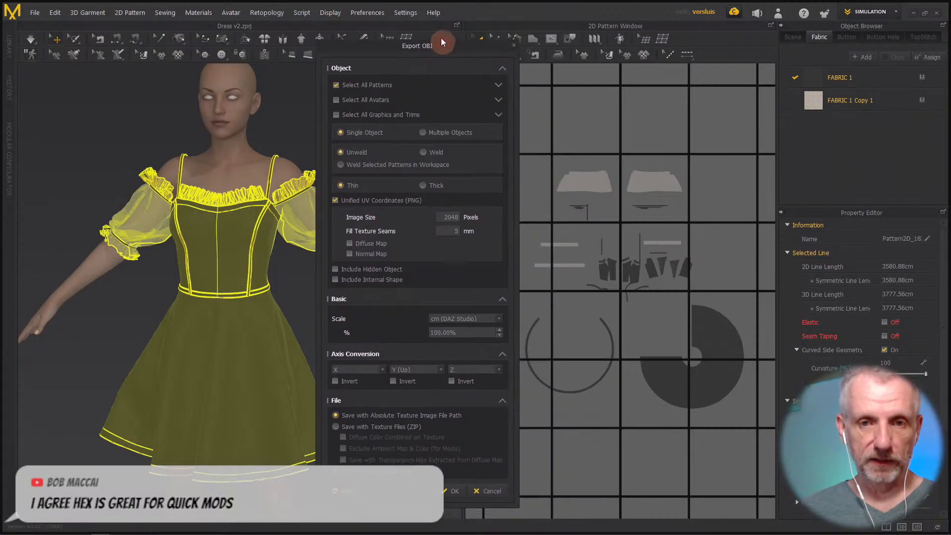
double_click(472, 324)
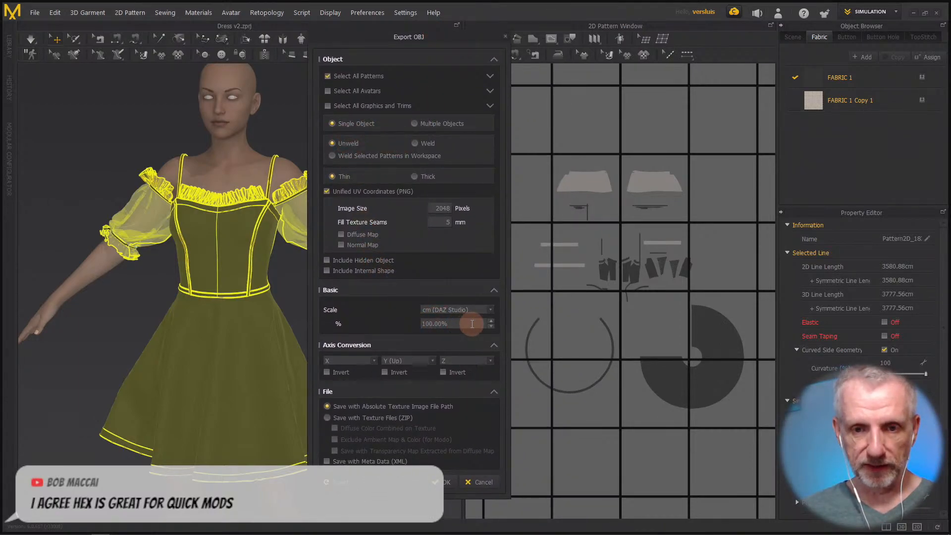
text(0.1)
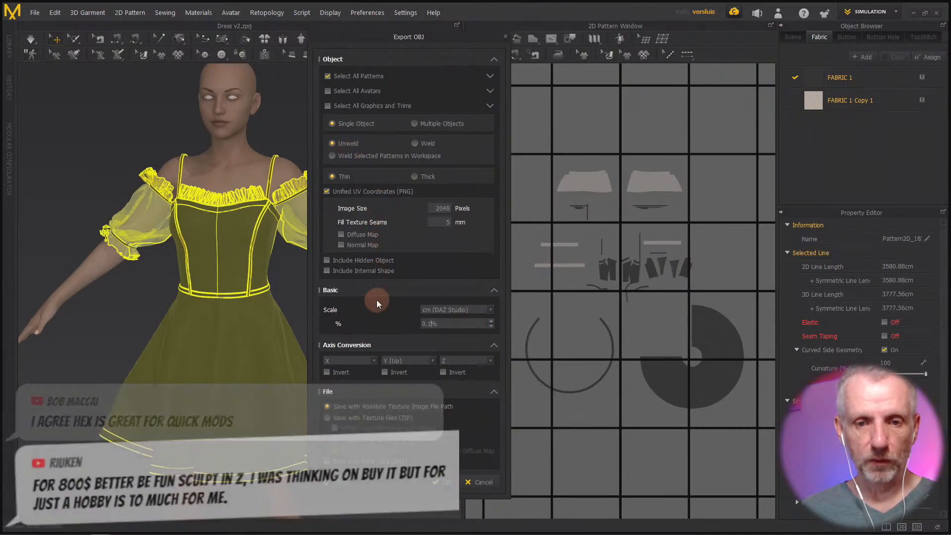
click(445, 478)
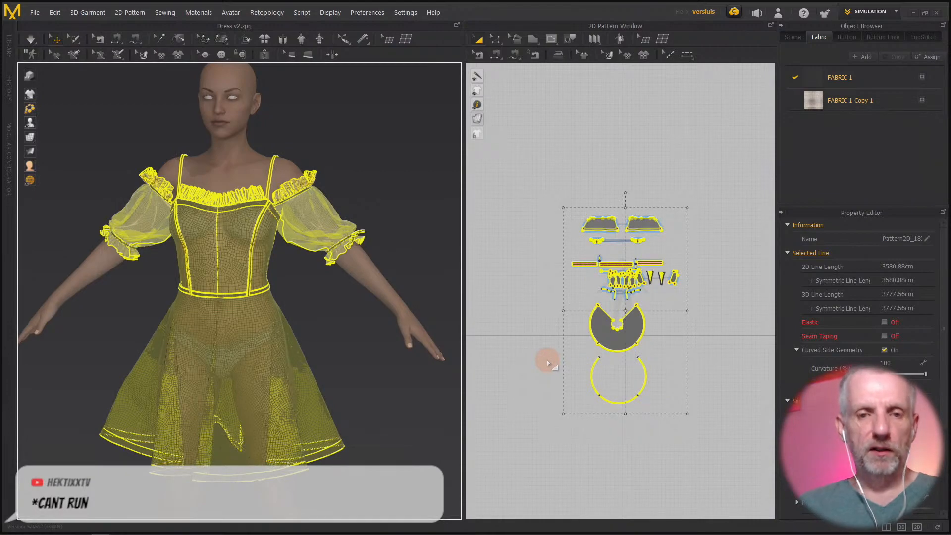
Switch to Blender and import Dress v2 Q.obj with its geometry set to Split.
key(alt+Tab)
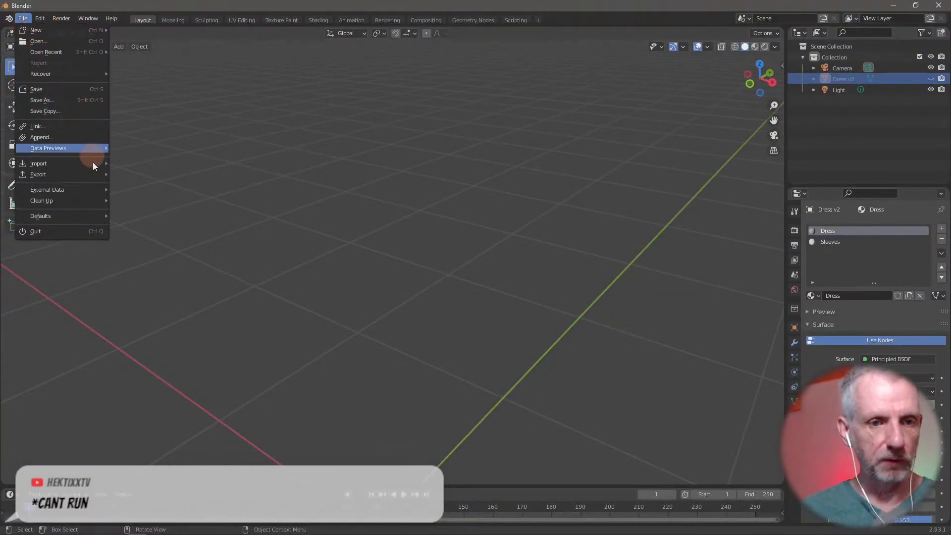
mouse_move(96, 163)
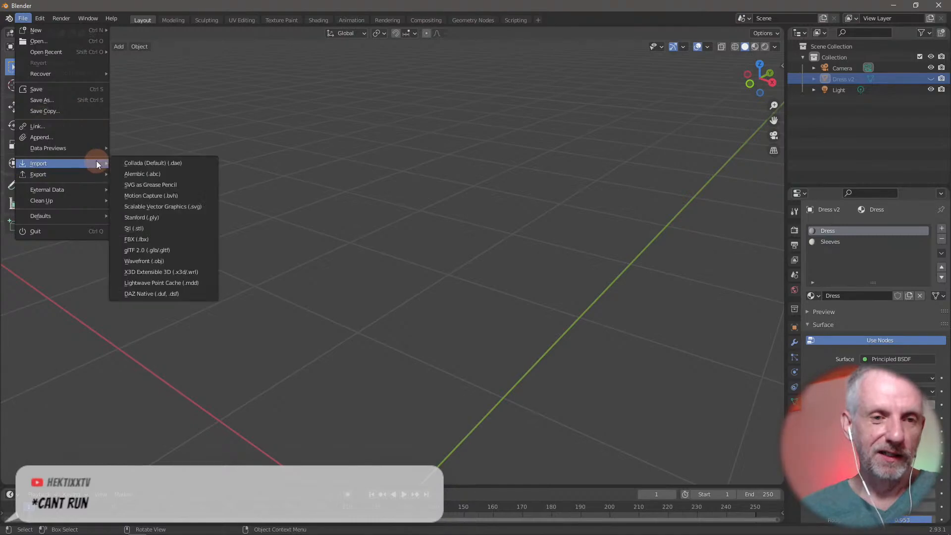
click(188, 260)
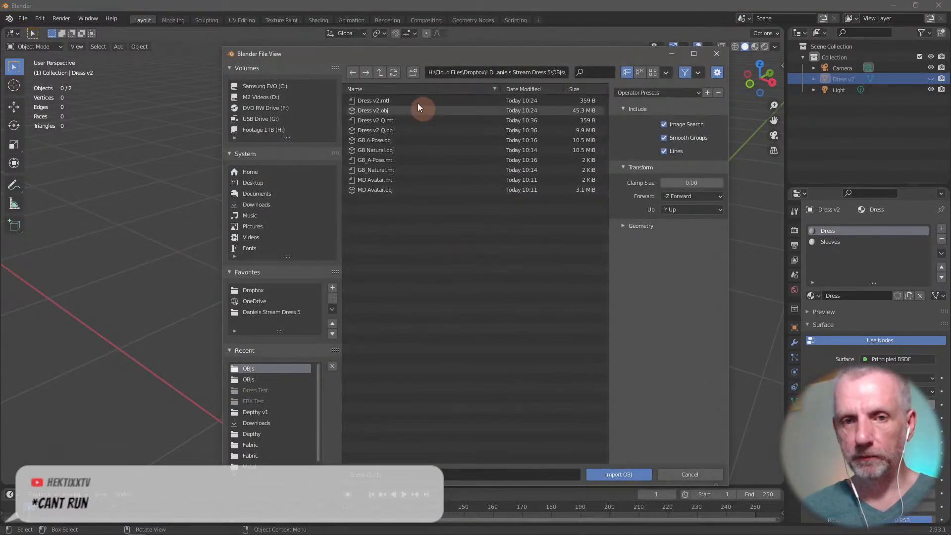
click(386, 130)
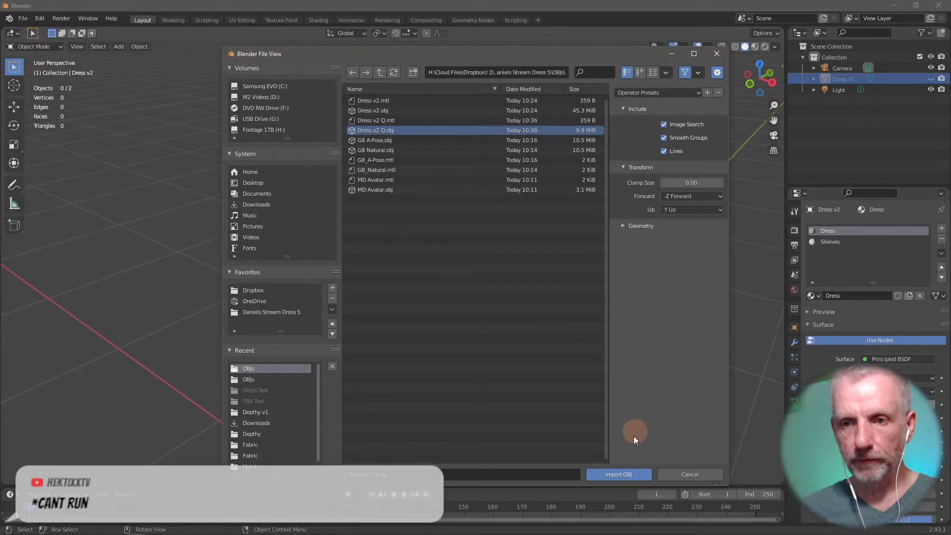
click(630, 224)
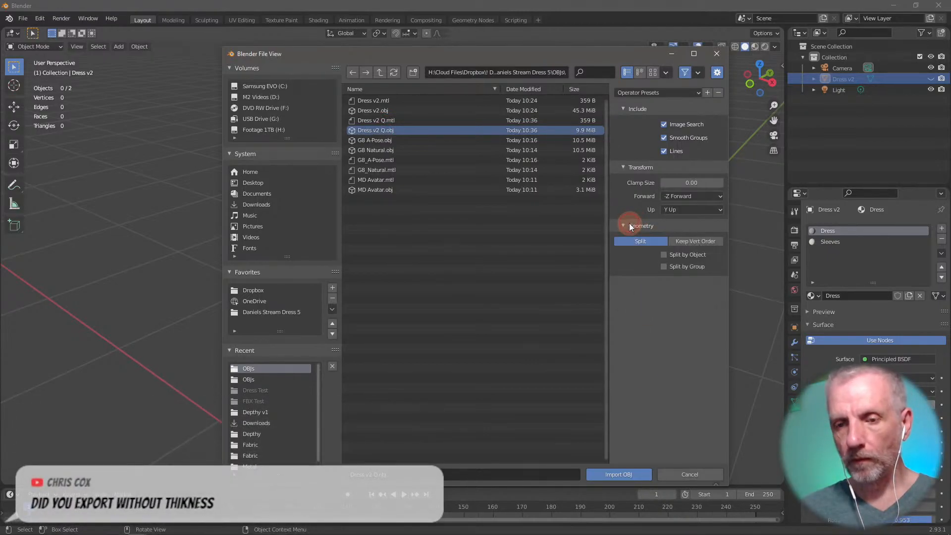
click(638, 475)
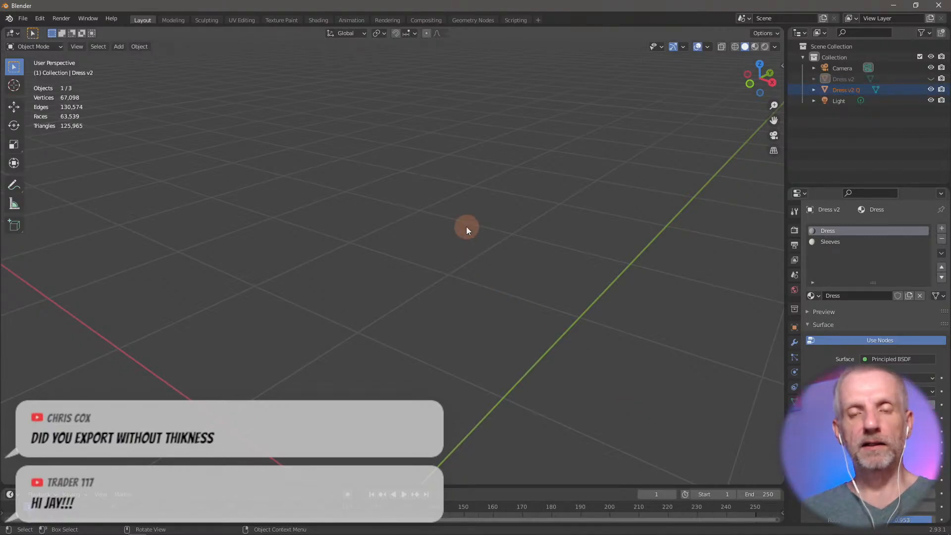
key(alt+Tab)
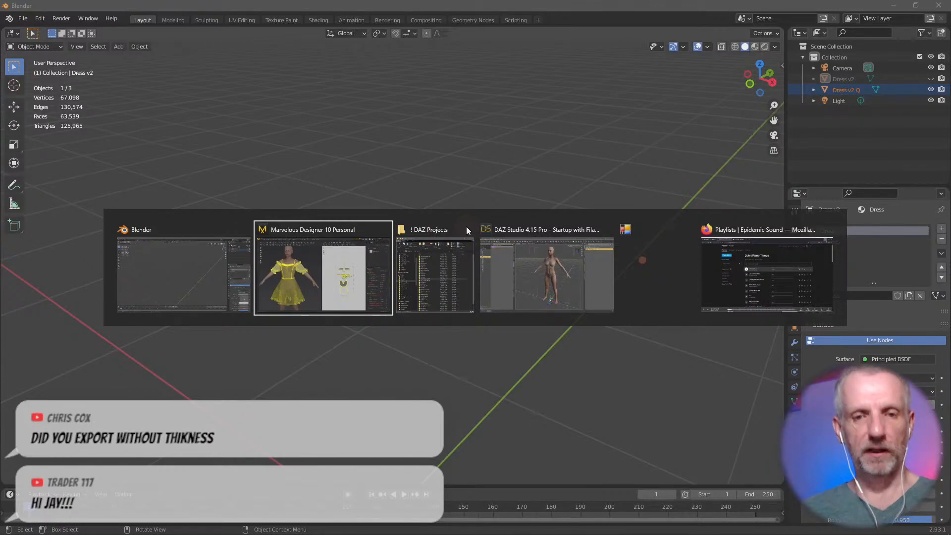
click(237, 277)
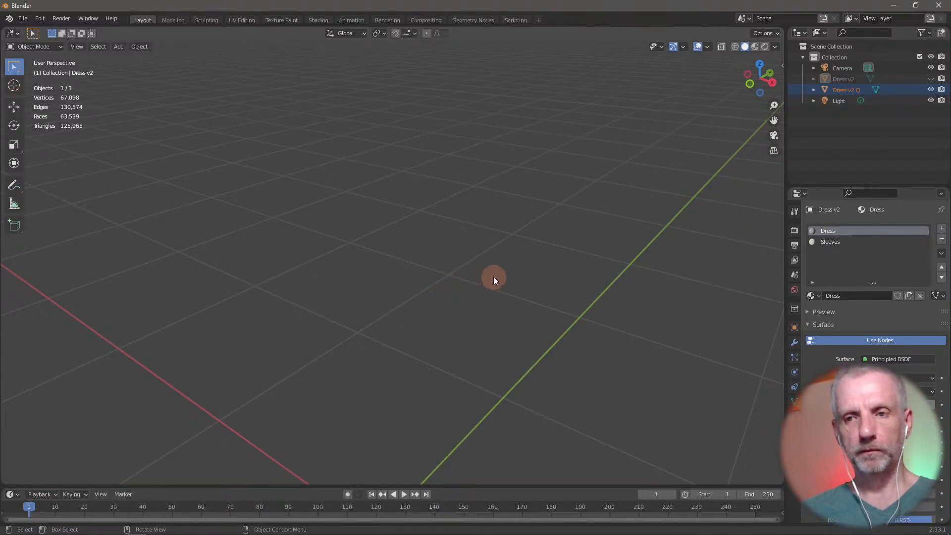
Select the imported dress in the viewport and frame it for a close look from the front.
key(Home)
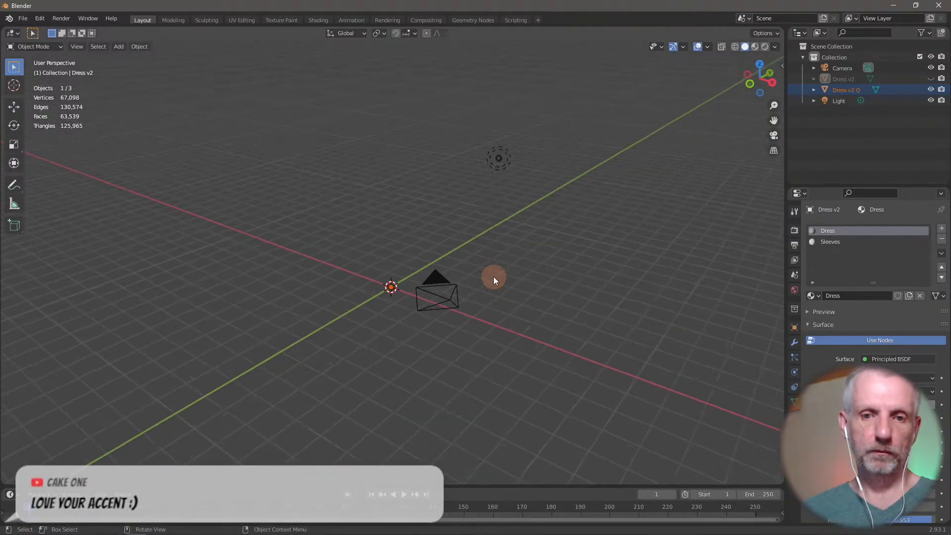
key(KP_Decimal)
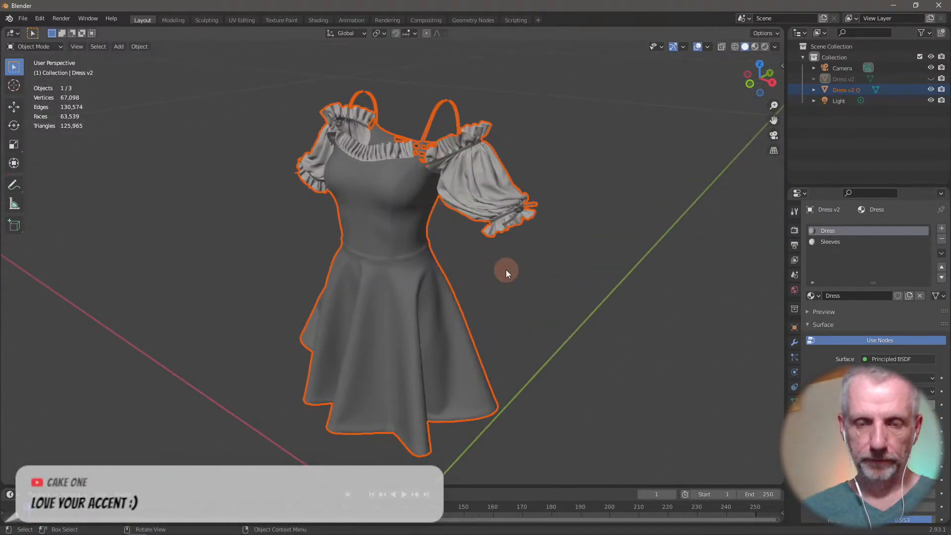
click(506, 270)
click(425, 282)
key(KP_Decimal)
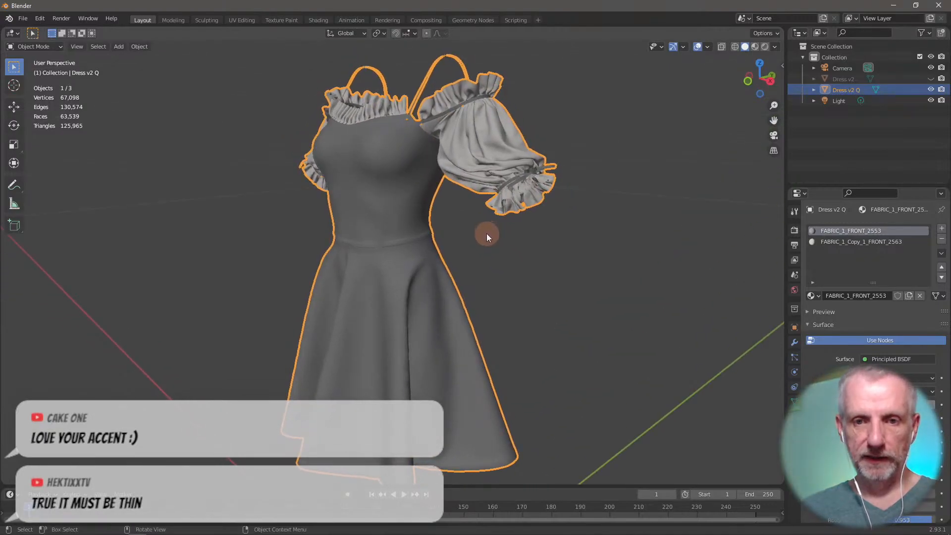
scroll(487, 234, up, 3)
middle_drag(486, 234, 519, 238)
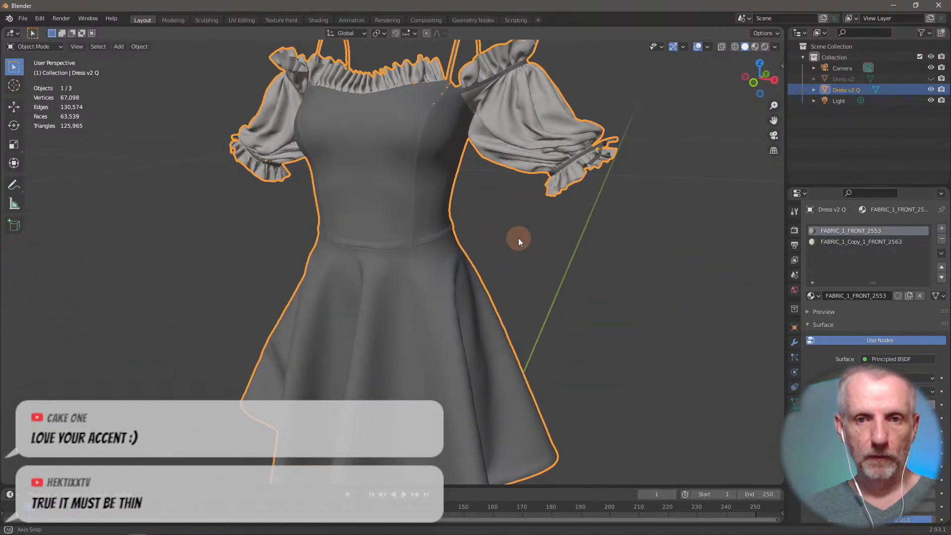
scroll(516, 239, down, 1)
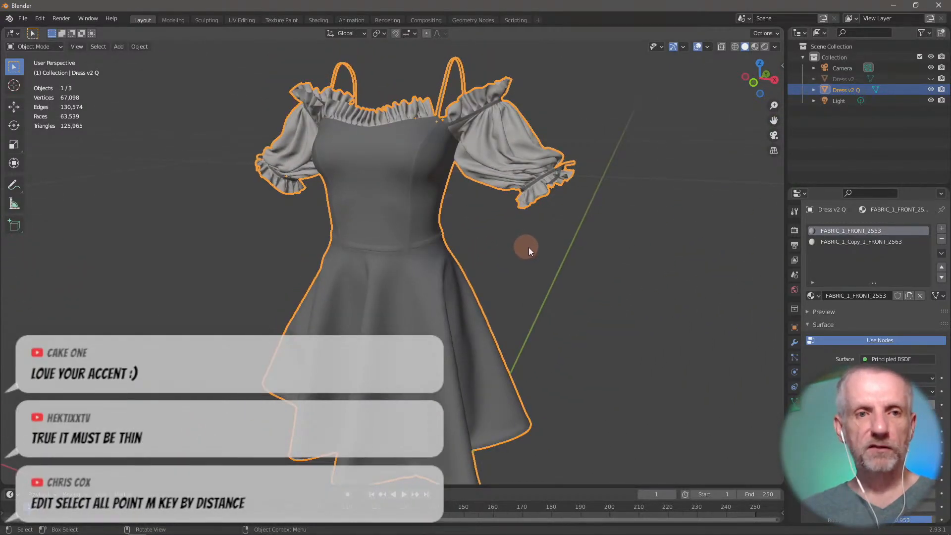
Enter Edit Mode on the imported dress and select all of its vertices.
key(Tab)
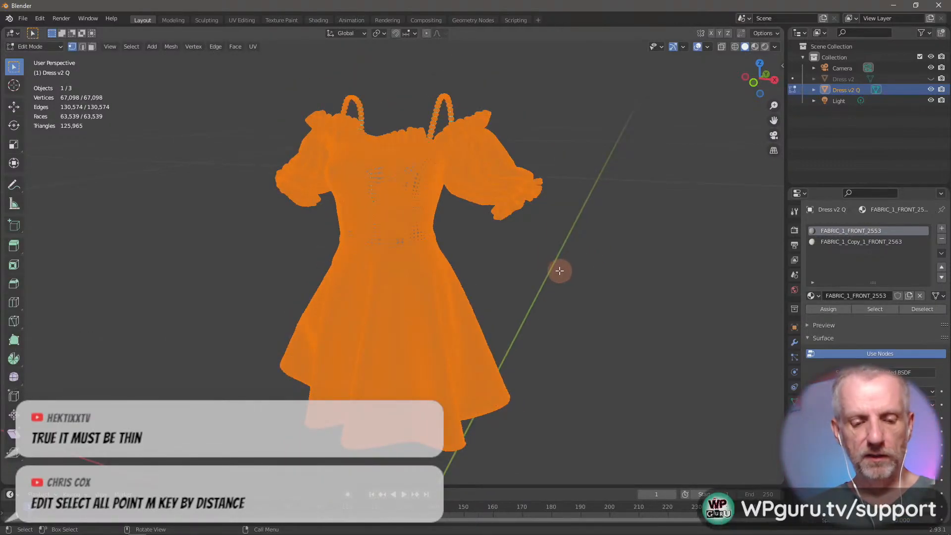
key(alt+a)
key(a)
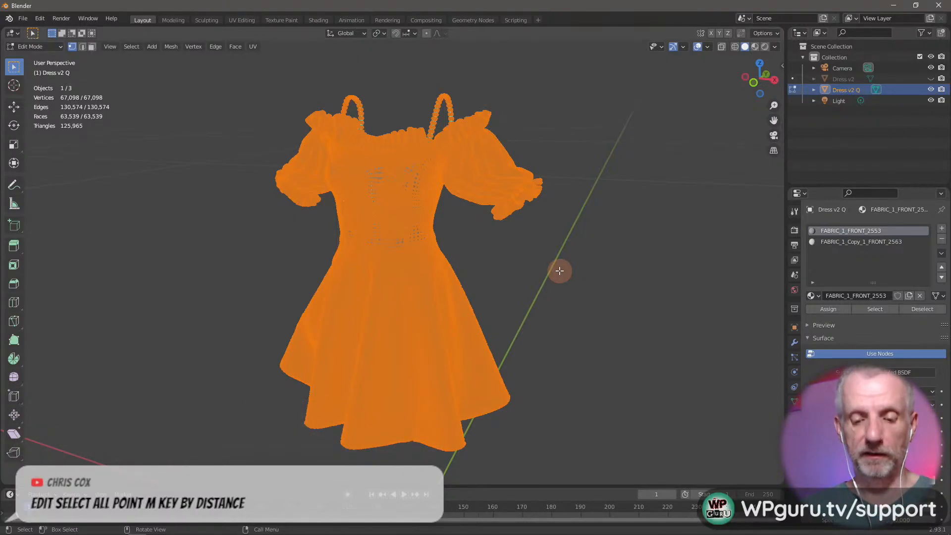
Try merging all of the dress's vertices at the center, and undo the merge.
key(m)
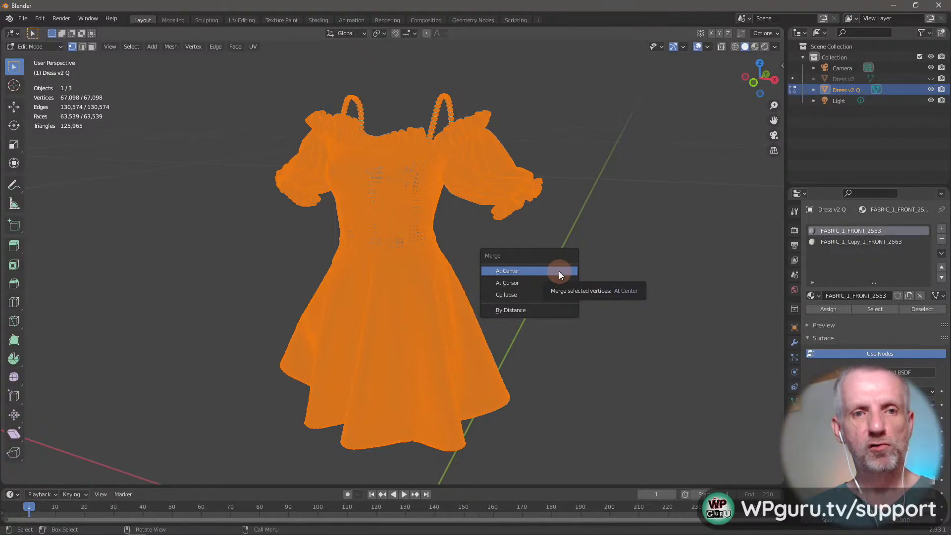
click(559, 272)
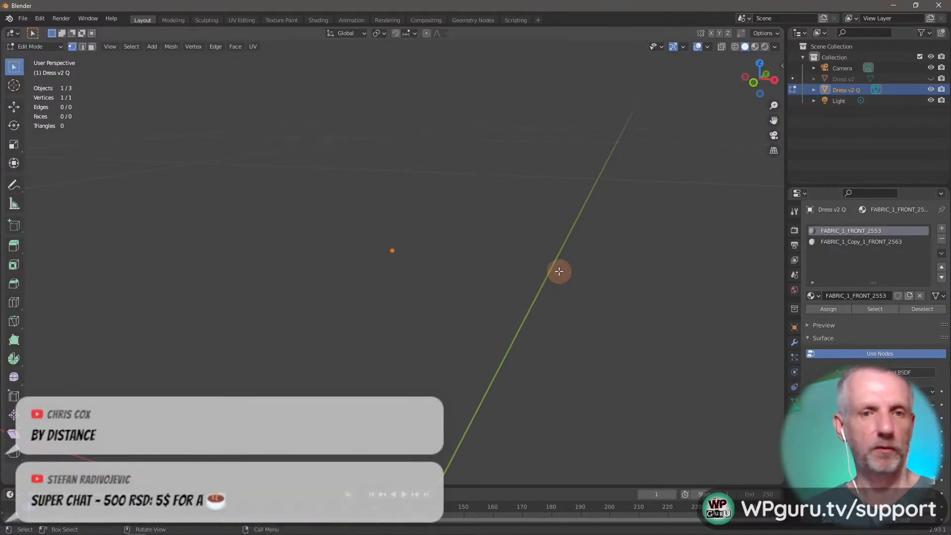
key(ctrl+z)
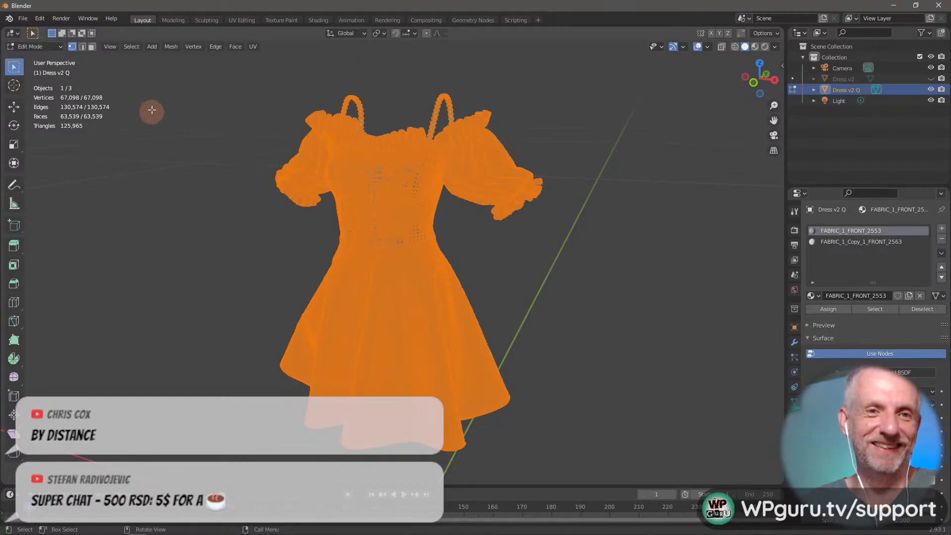
click(131, 46)
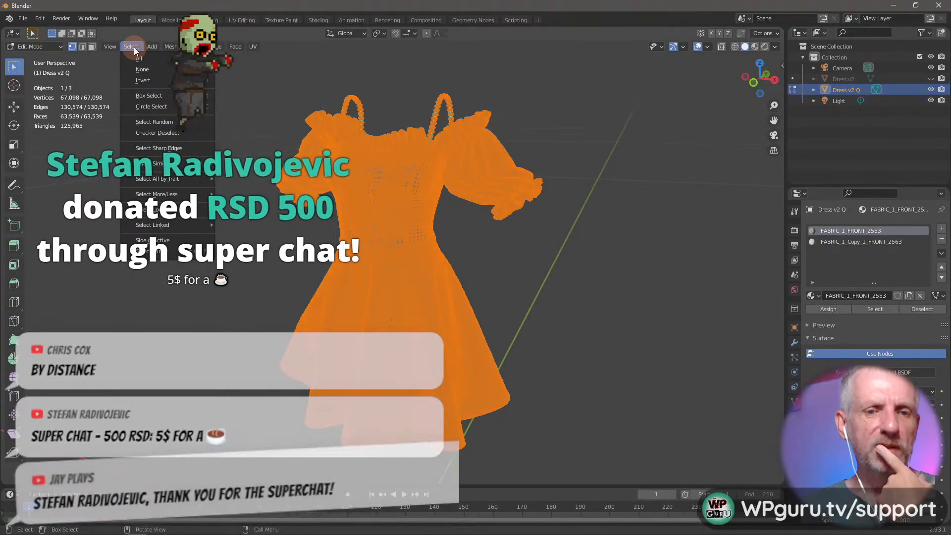
click(139, 59)
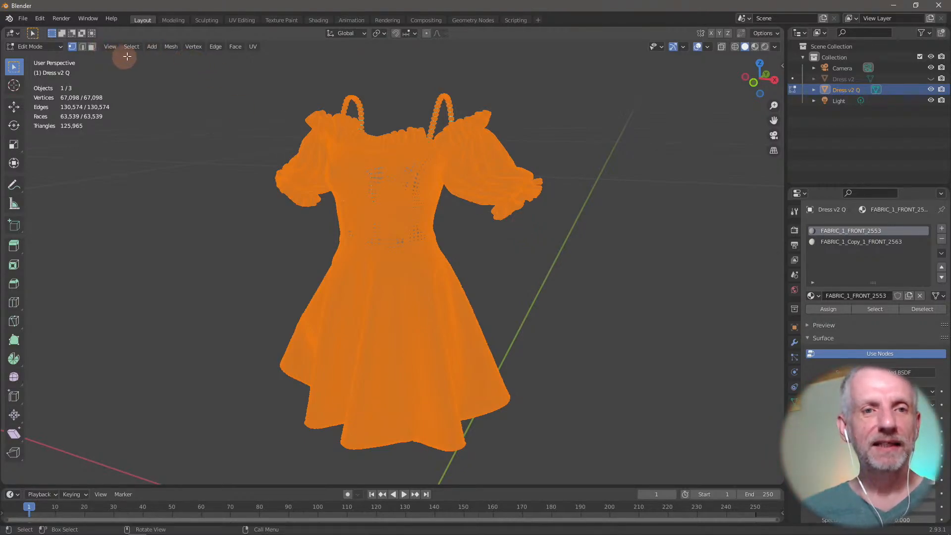
click(39, 19)
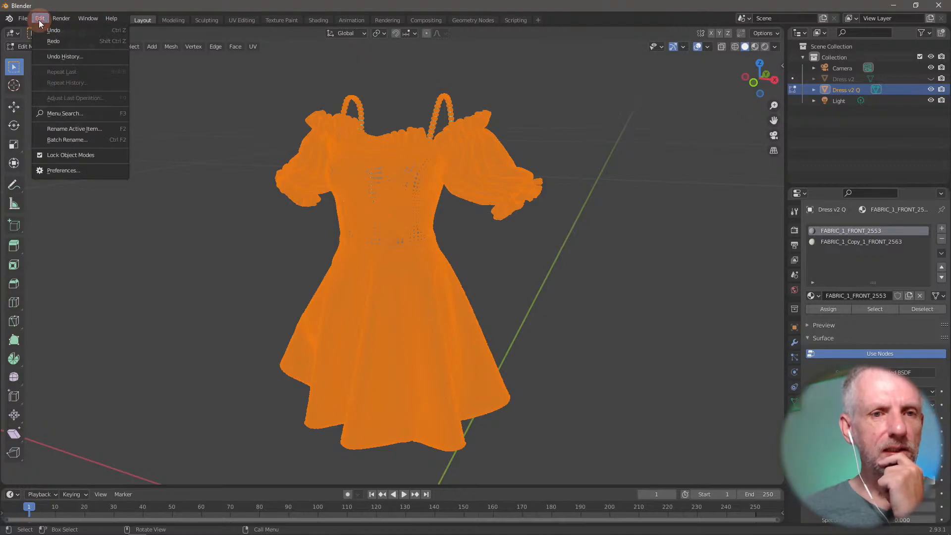
click(271, 198)
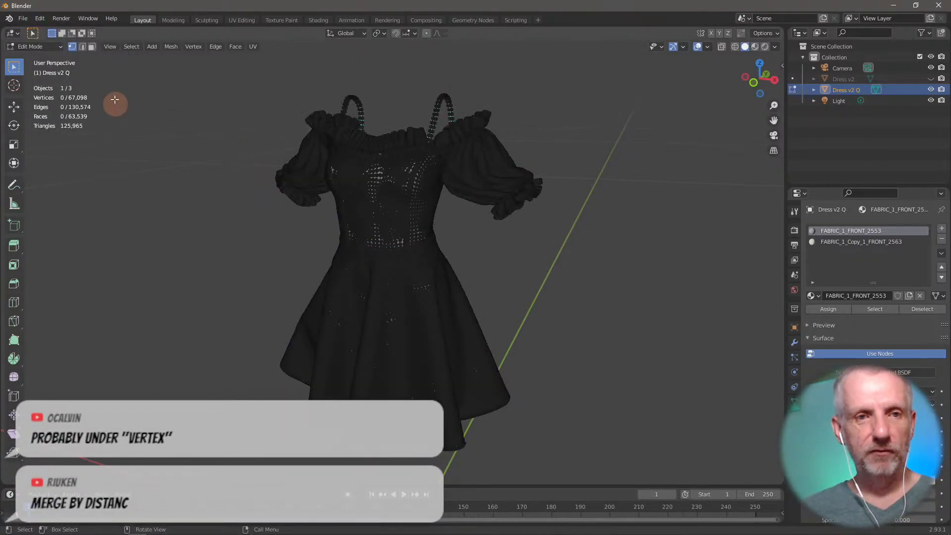
click(41, 19)
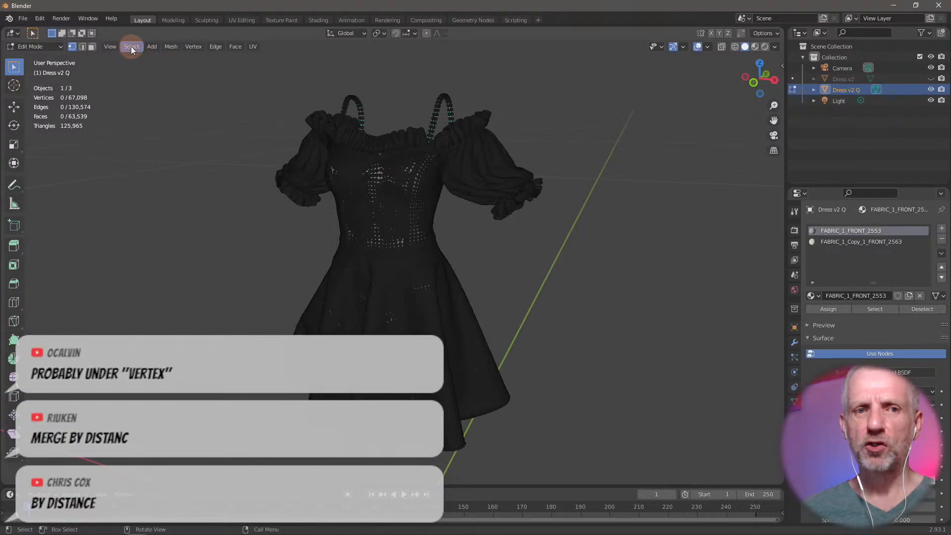
click(131, 46)
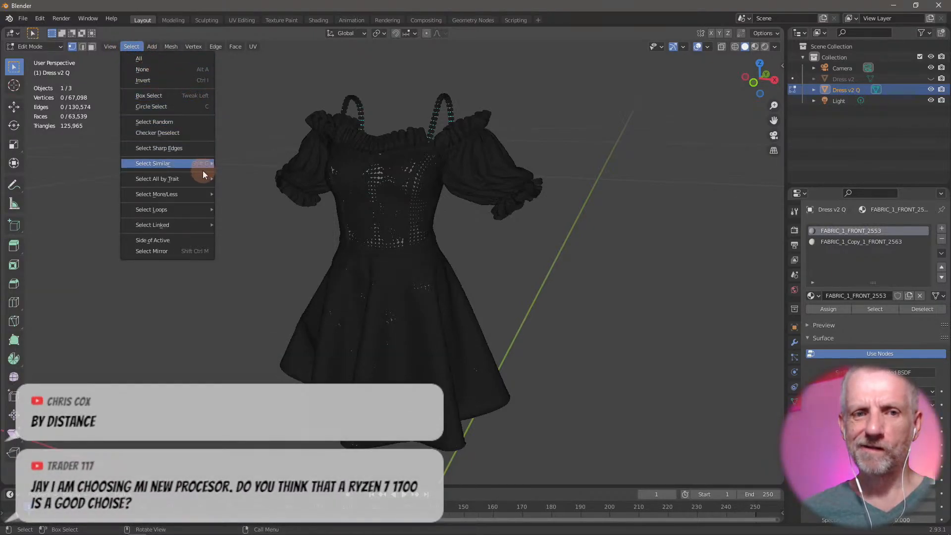
mouse_move(204, 196)
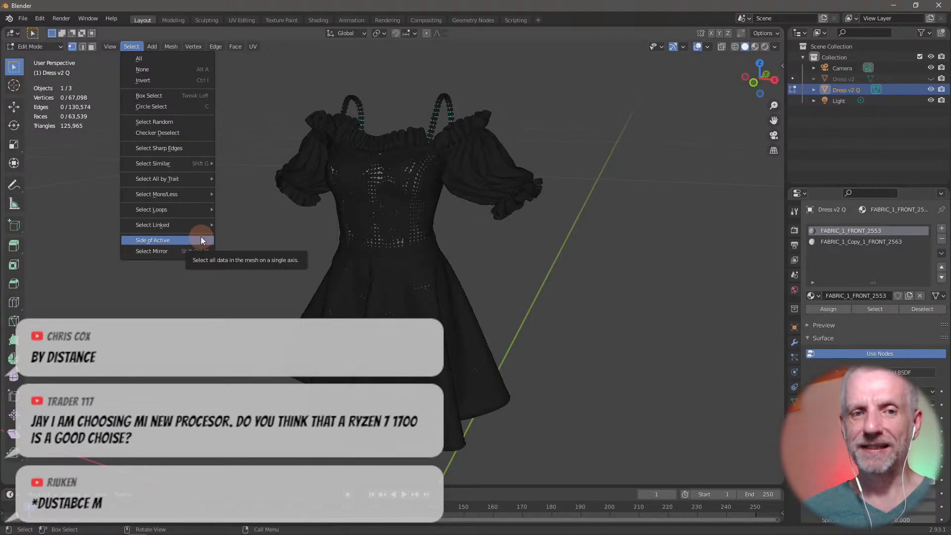
mouse_move(207, 179)
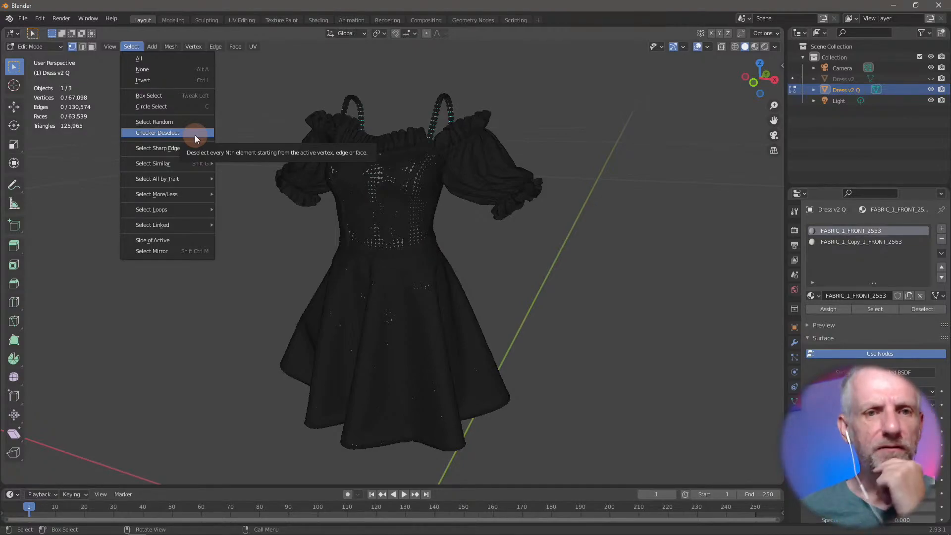
mouse_move(194, 47)
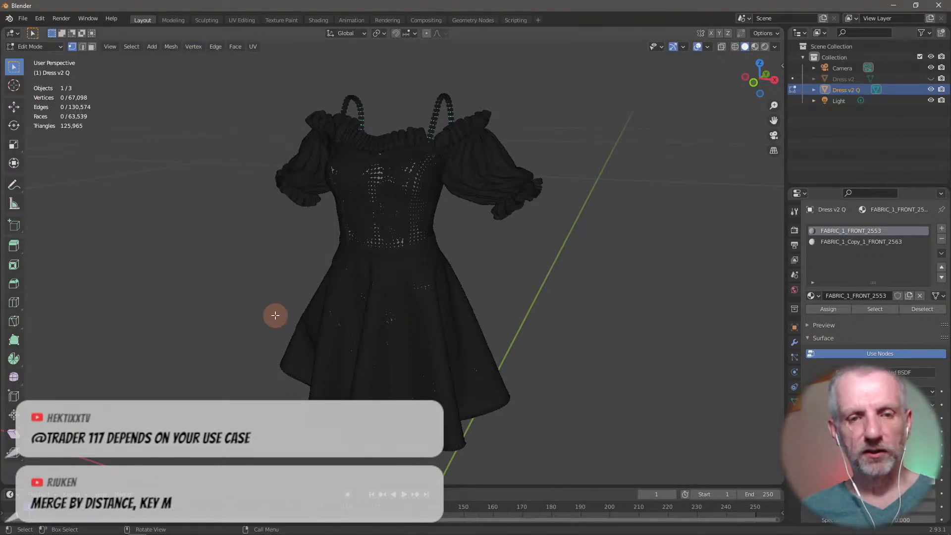
Search the available commands for "remove" and close the search.
key(F3)
text(remove)
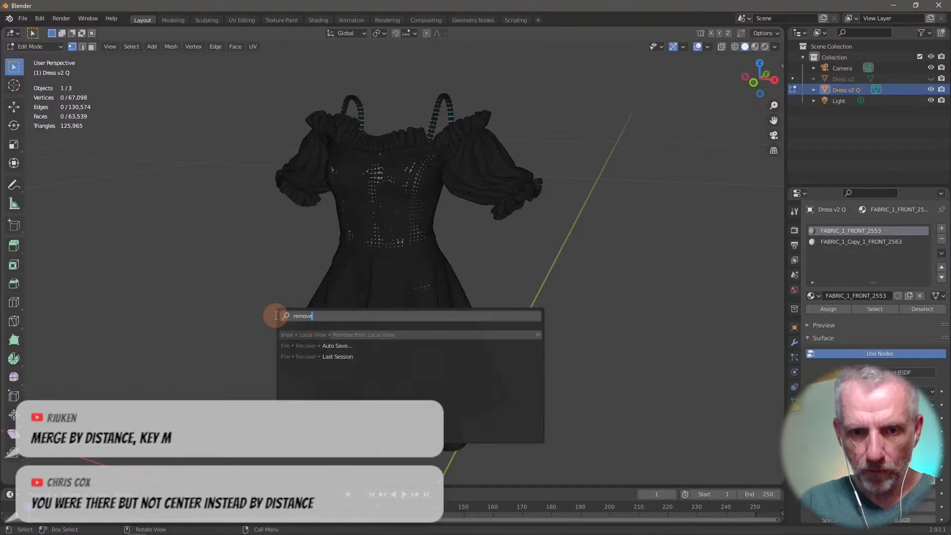
key(BackSpace)
key(BackSpace)
key(BackSpace)
key(BackSpace)
key(BackSpace)
key(BackSpace)
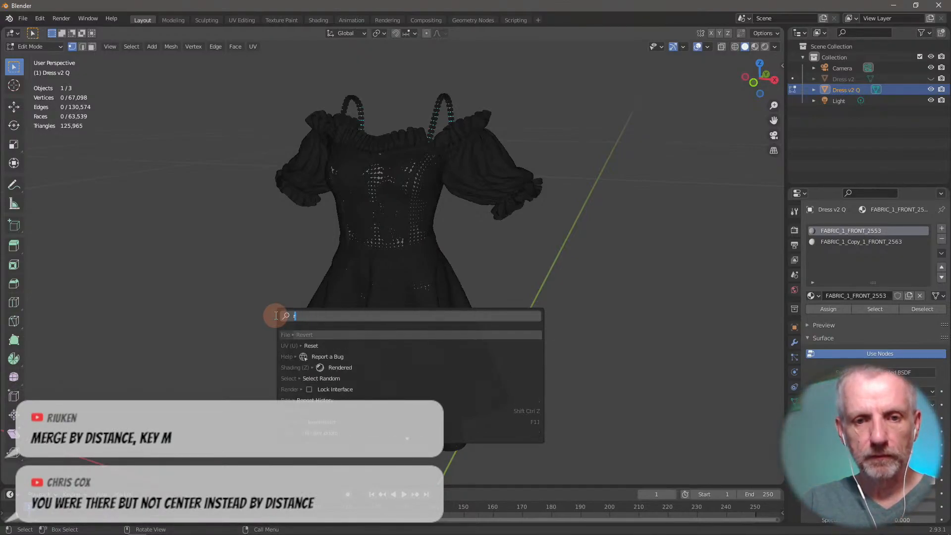
key(Escape)
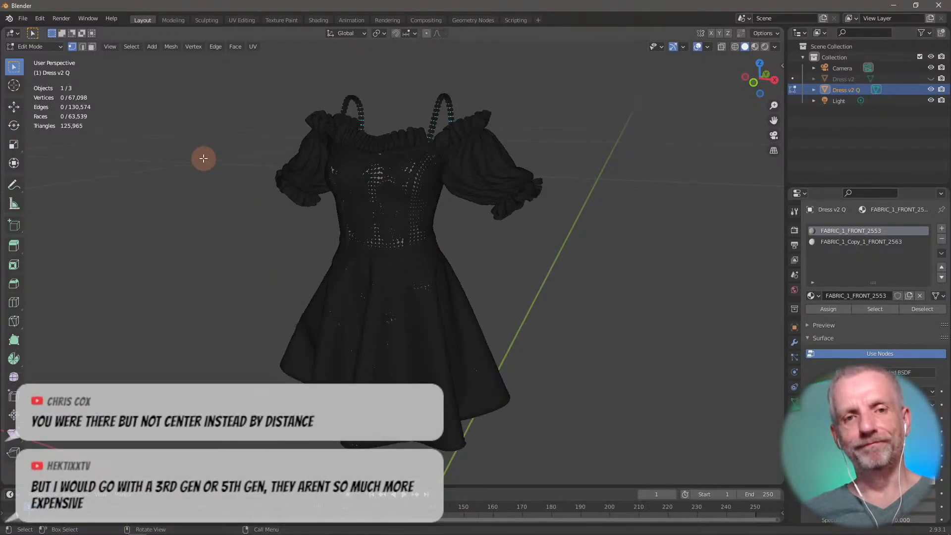
Select all of the vertices of the Dress v2 Q mesh.
key(a)
key(alt+a)
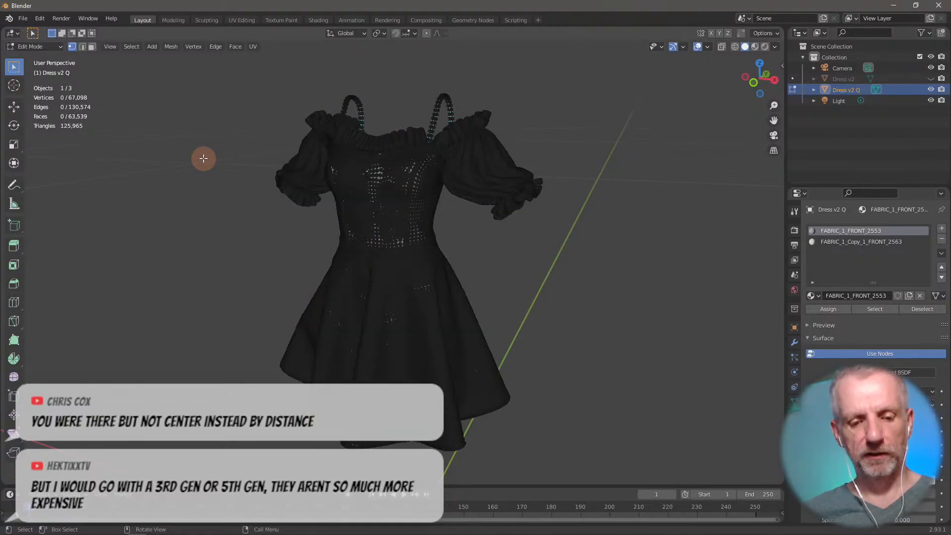
key(a)
key(F3)
text(remove)
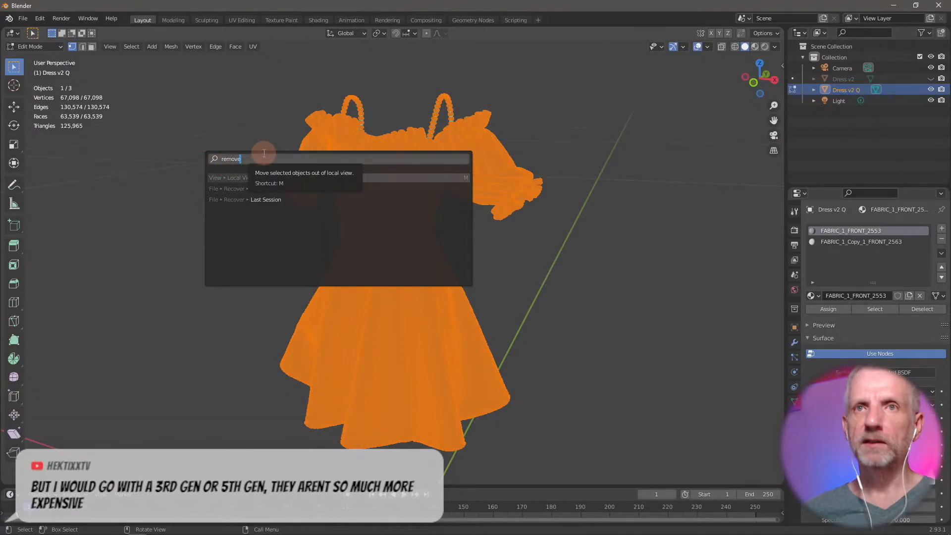
key(Escape)
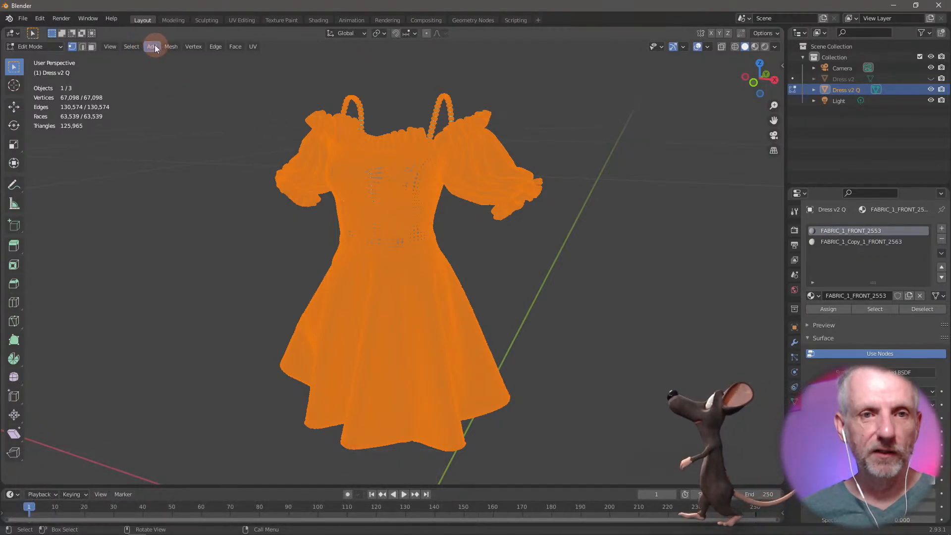
Merge the selected Dress v2 Q vertices by distance and expand the merge operation's settings.
key(m)
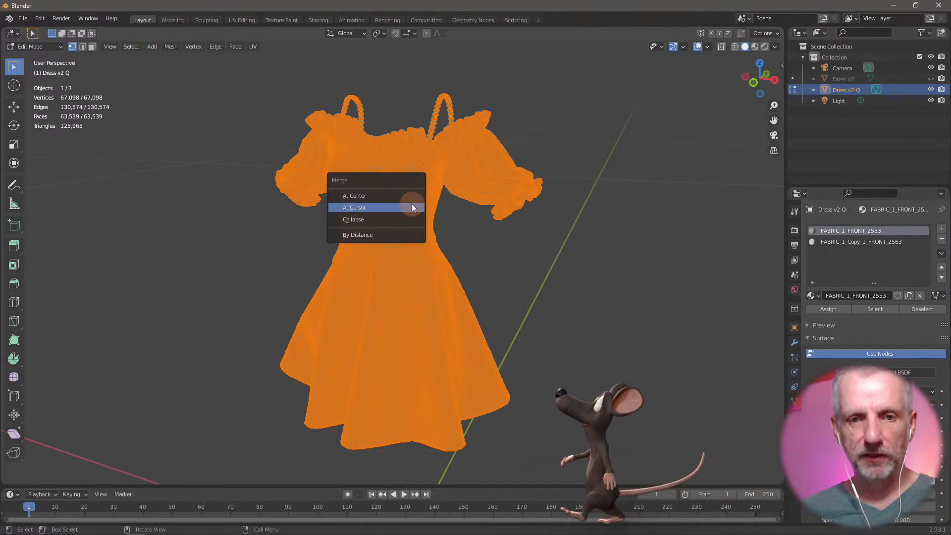
click(409, 234)
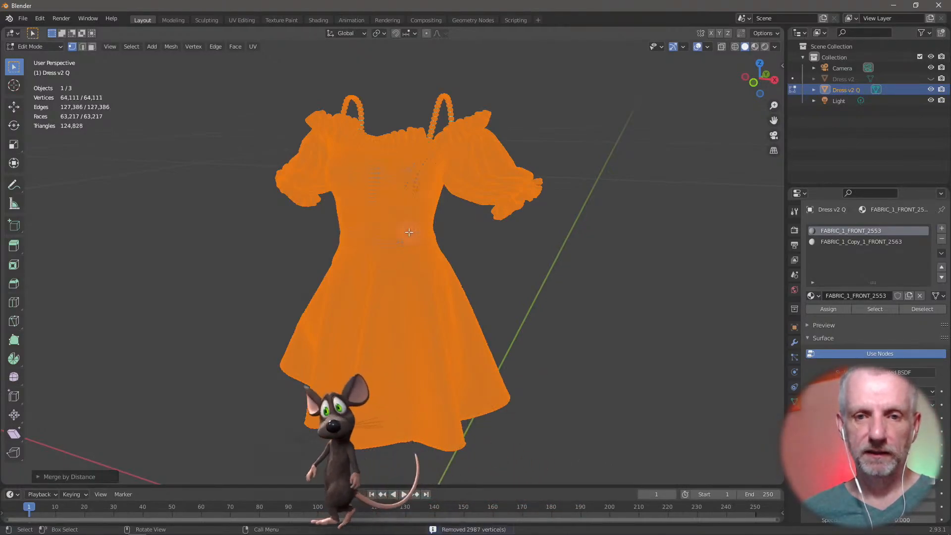
click(37, 477)
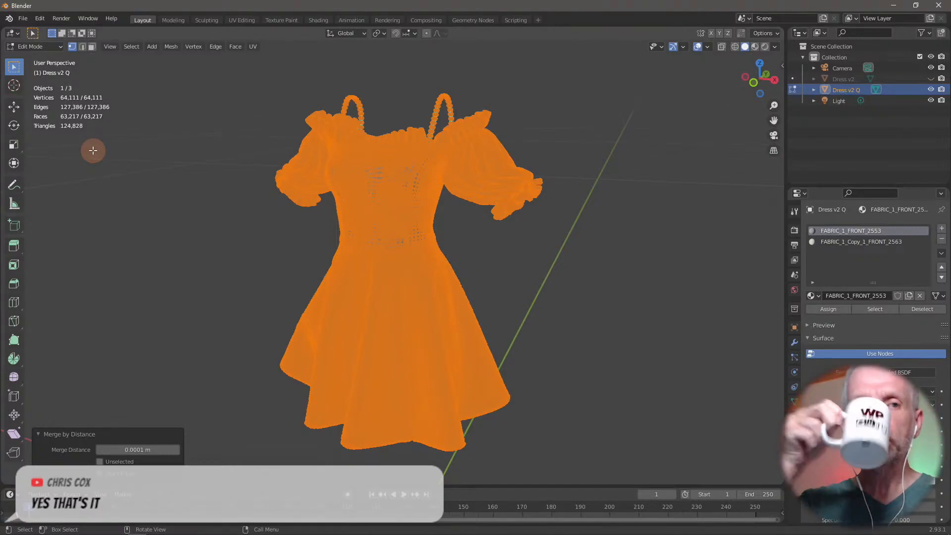
Deselect the mesh, return to Object Mode and inspect the waist seams of the merged Dress v2 Q up close.
click(153, 212)
scroll(234, 225, down, 3)
scroll(233, 225, up, 8)
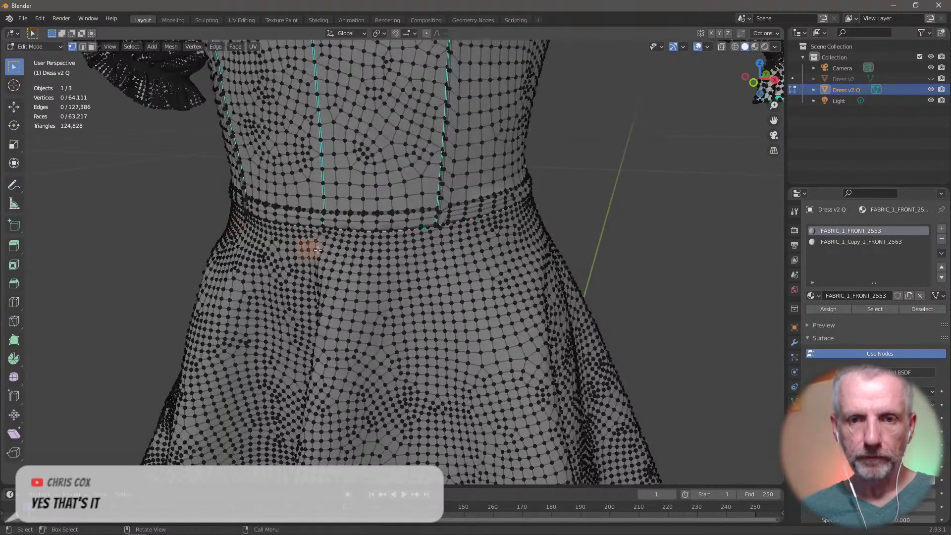
middle_drag(387, 258, 271, 284)
key(Tab)
middle_drag(501, 247, 468, 304)
mouse_move(514, 311)
middle_down()
mouse_move(629, 317)
mouse_move(514, 313)
middle_up()
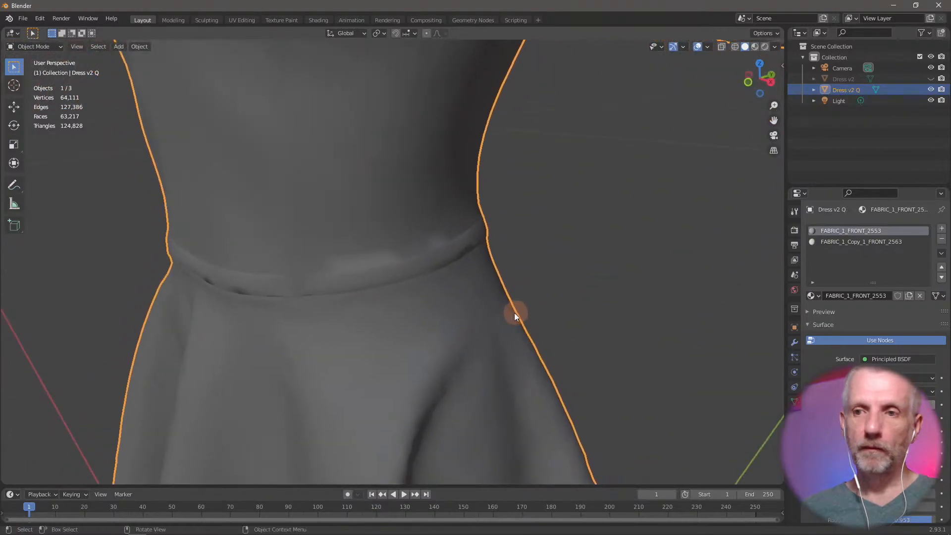
scroll(517, 312, down, 4)
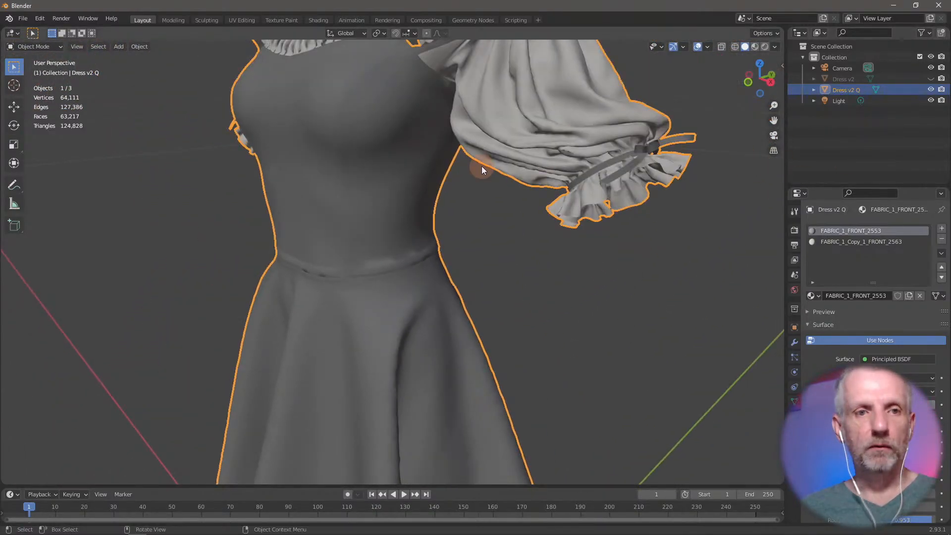
Hide Dress v2 Q, then show and select the Dress v2 object and frame it in the viewport.
click(931, 90)
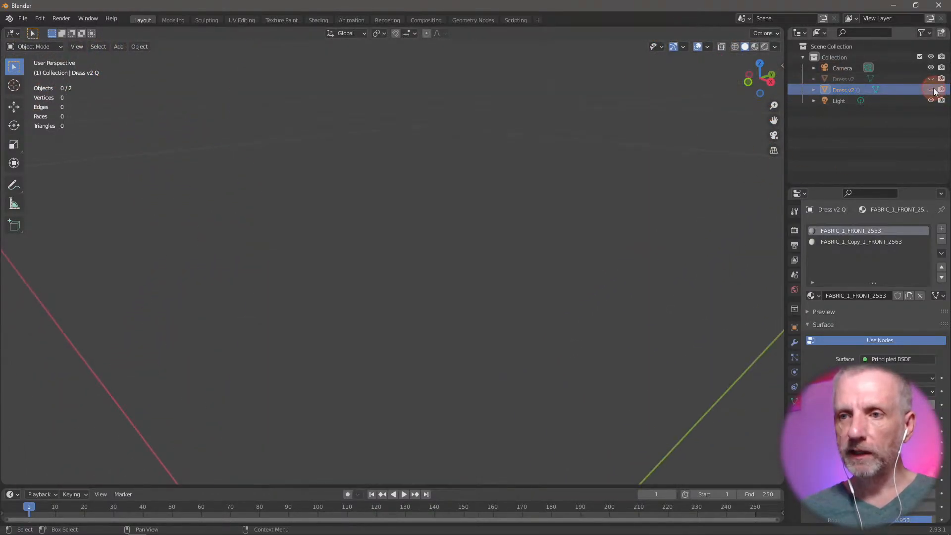
click(931, 79)
middle_drag(686, 195, 650, 198)
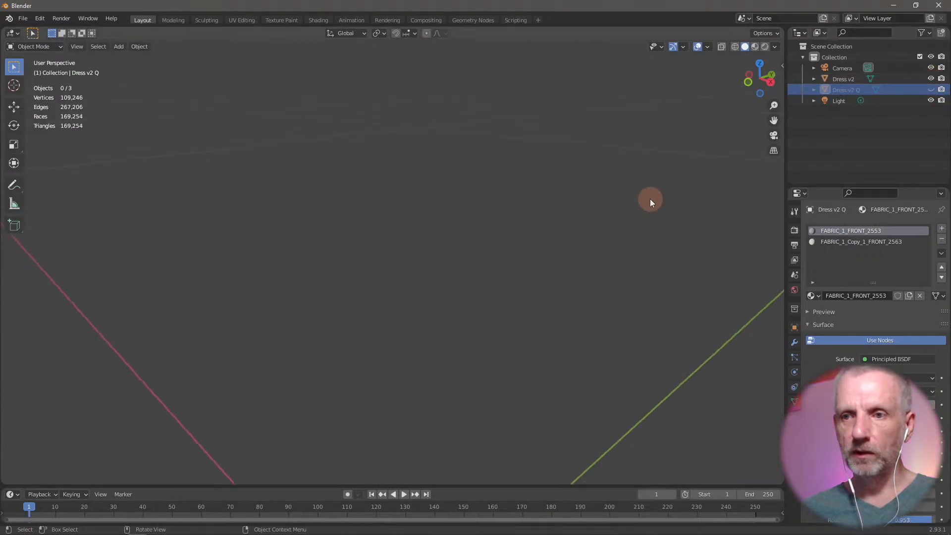
click(841, 80)
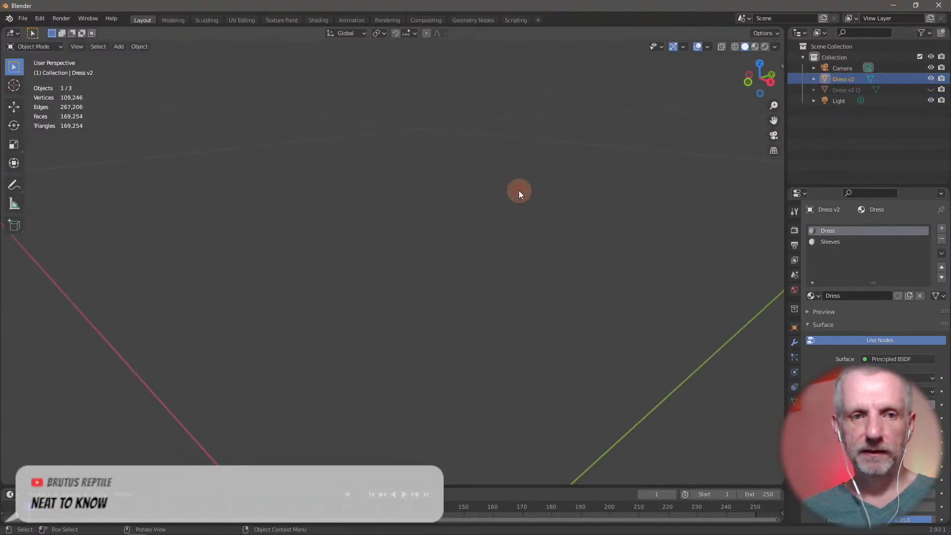
scroll(519, 190, up, 3)
scroll(518, 190, down, 8)
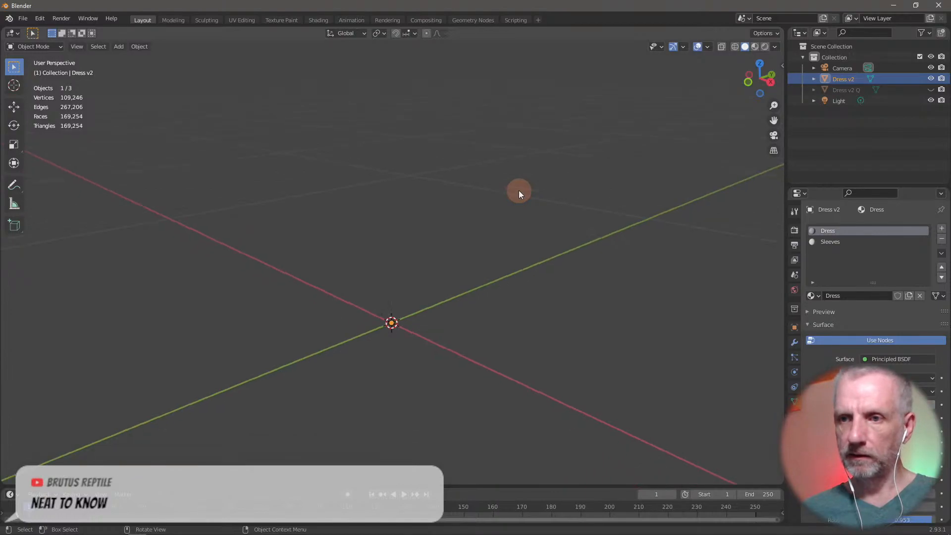
key(KP_Decimal)
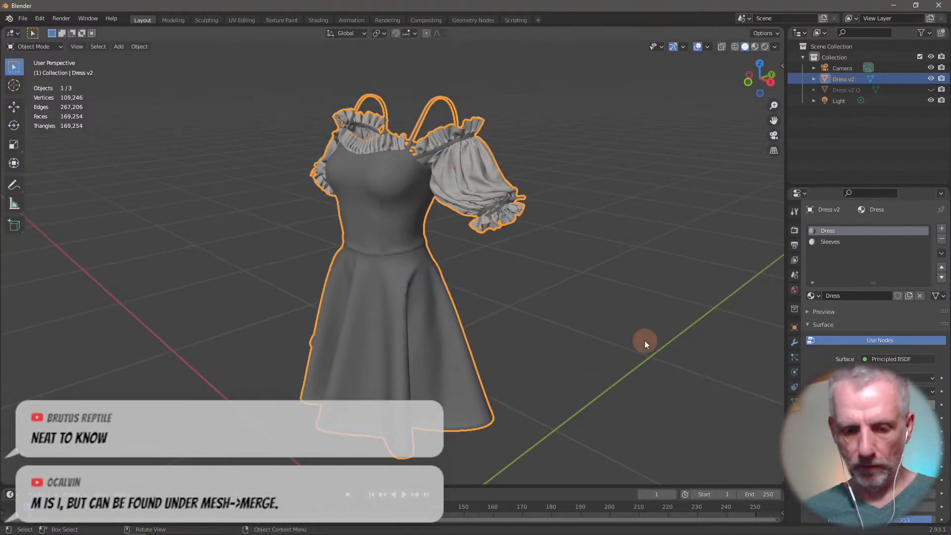
key(n)
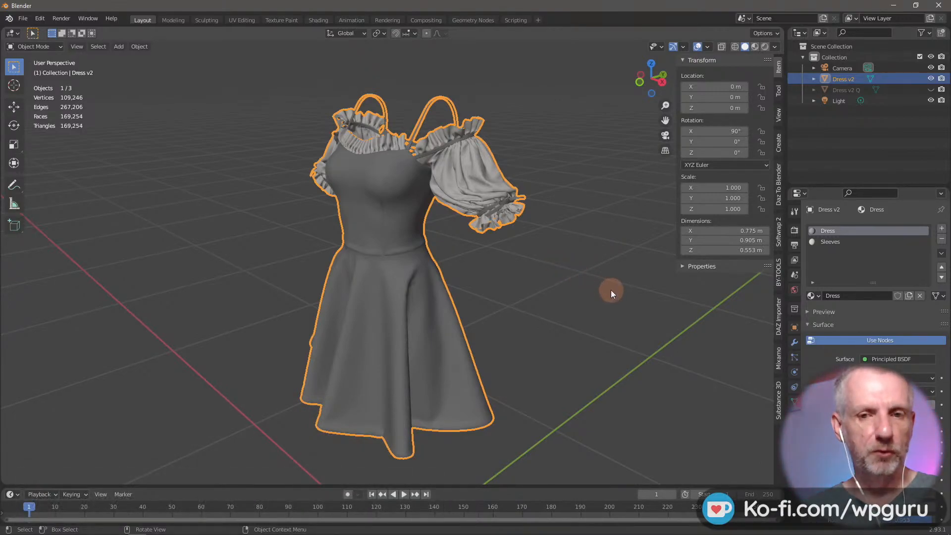
Check the waist seam of Dress v2, enter Edit Mode and merge all of its vertices by distance.
middle_drag(611, 290, 578, 289)
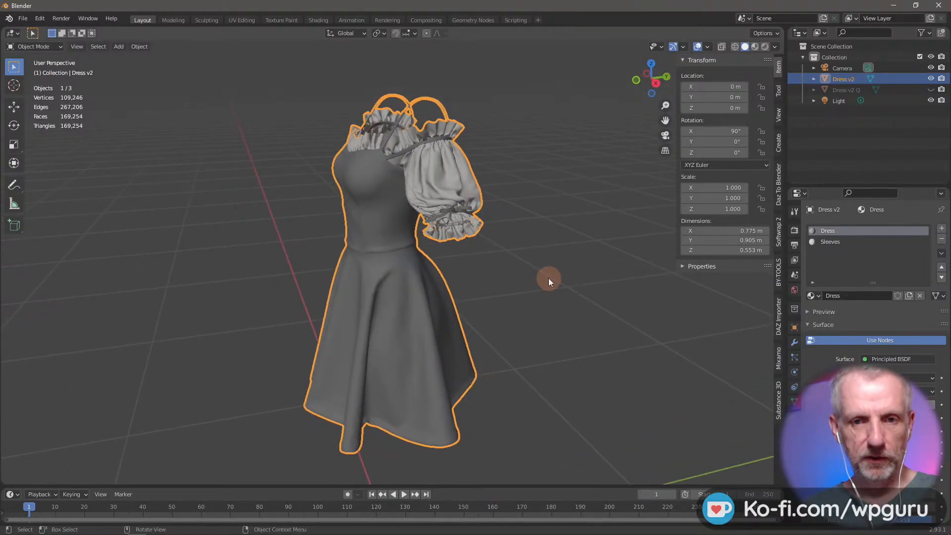
scroll(557, 271, up, 10)
scroll(557, 270, up, 2)
middle_drag(566, 257, 572, 339)
scroll(547, 258, down, 3)
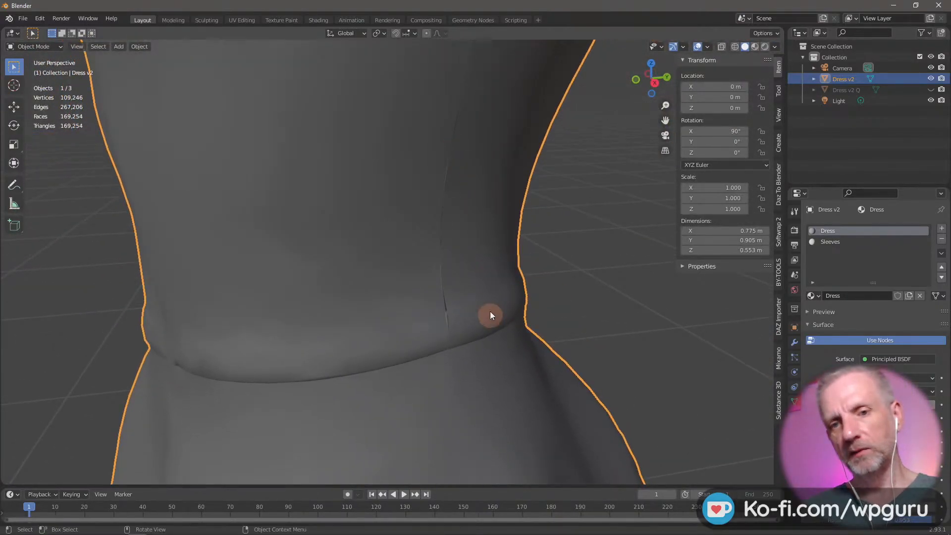
key(Tab)
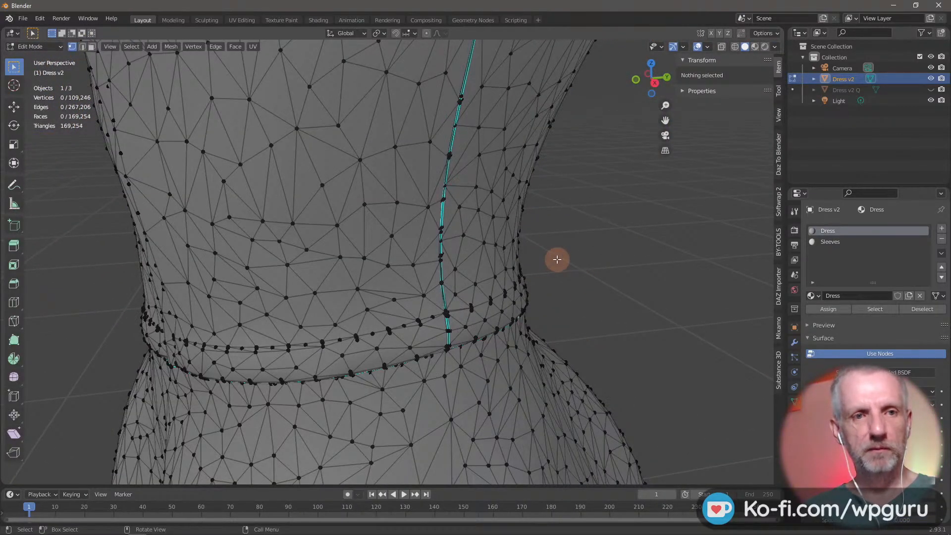
key(a)
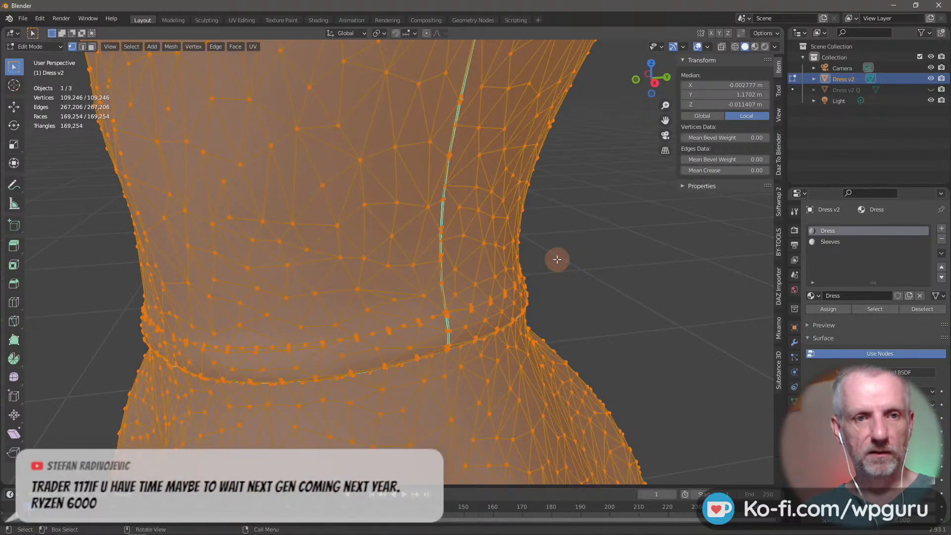
key(alt+a)
key(a)
key(m)
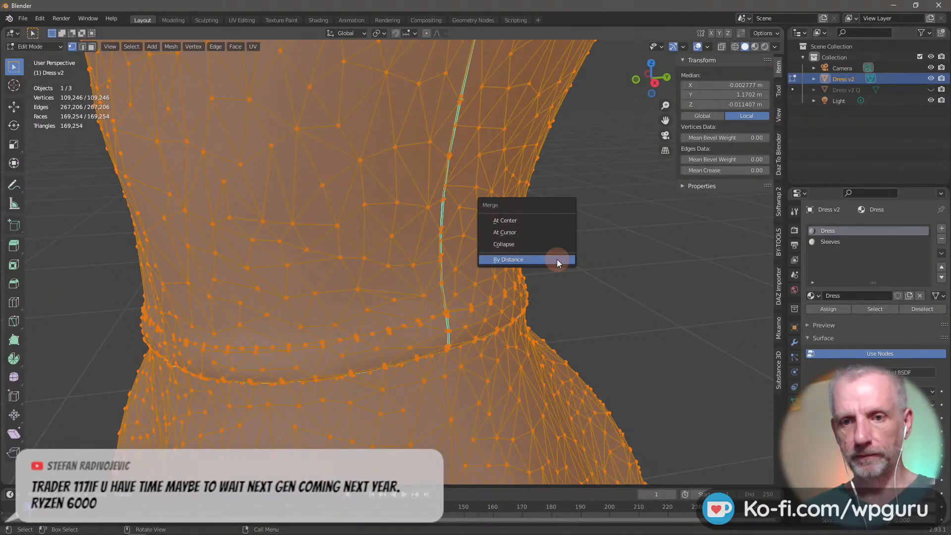
click(557, 260)
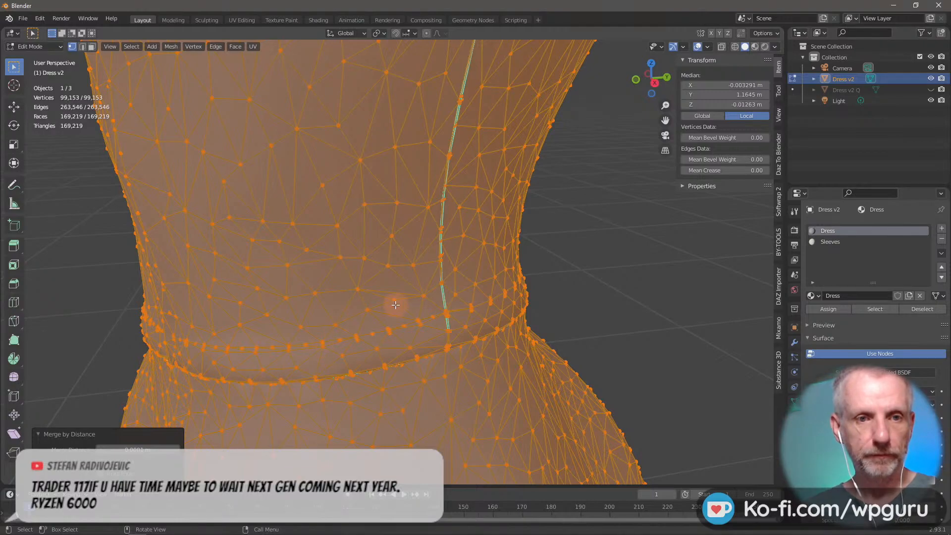
Return to Object Mode, delete the Dress v2 object and unhide Dress v2 Q.
key(Tab)
mouse_move(548, 278)
middle_down()
mouse_move(519, 275)
mouse_move(593, 270)
mouse_move(537, 271)
mouse_move(587, 278)
mouse_move(561, 281)
middle_up()
scroll(555, 276, down, 2)
scroll(587, 278, down, 7)
key(x)
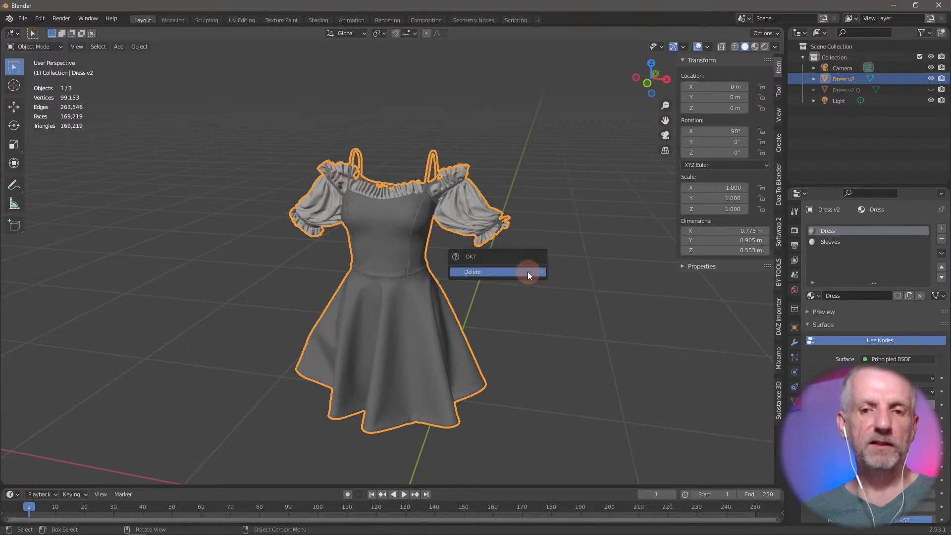
click(527, 272)
click(931, 79)
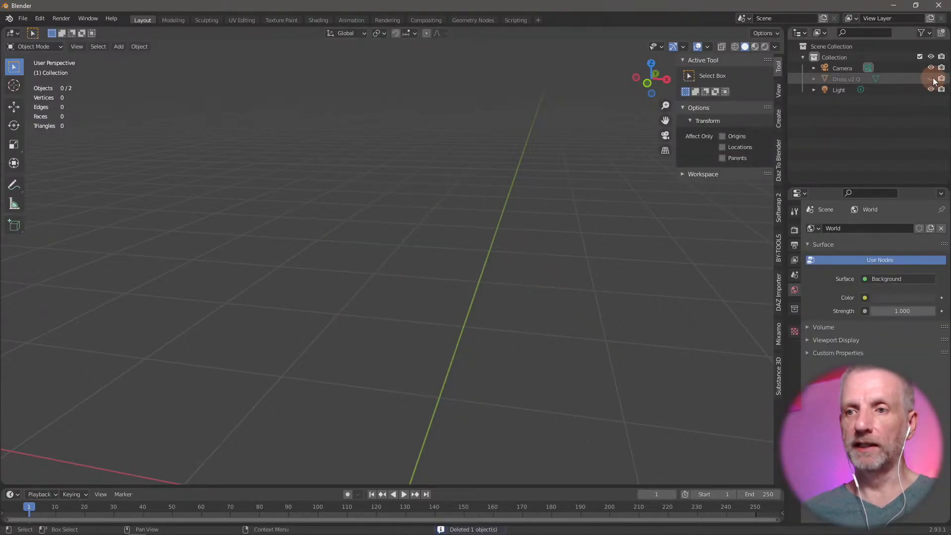
Select the Dress v2 Q object and scale it uniformly by a factor of 10.
click(845, 79)
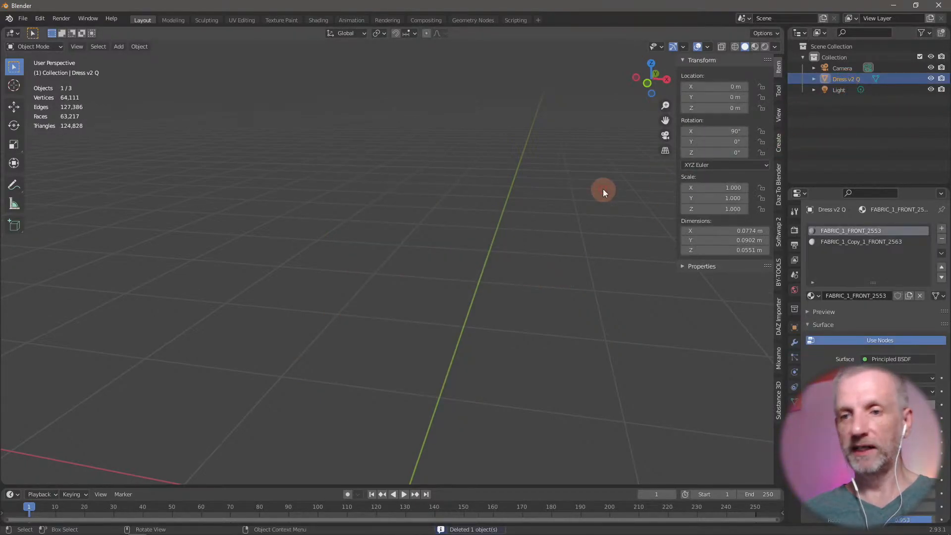
key(KP_Decimal)
mouse_move(506, 265)
middle_down()
mouse_move(464, 262)
mouse_move(506, 278)
middle_up()
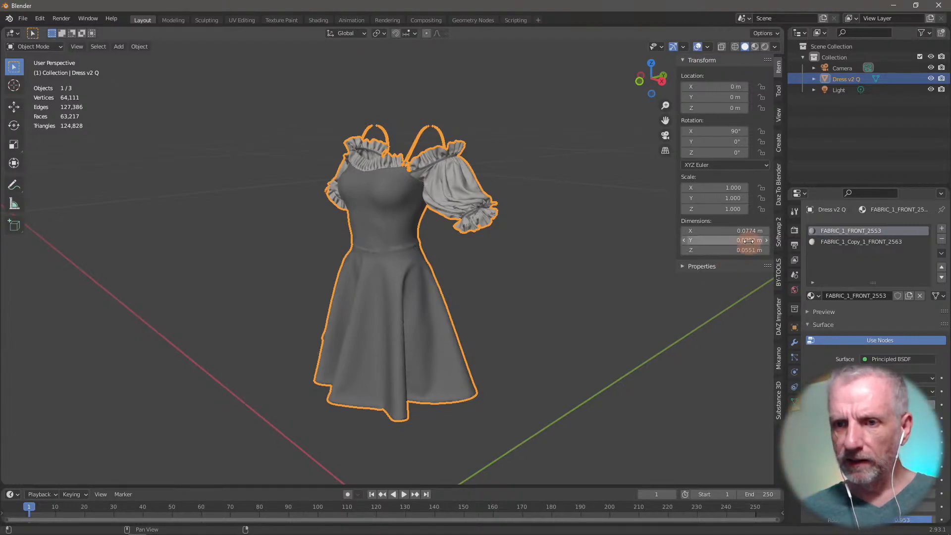
scroll(570, 275, down, 4)
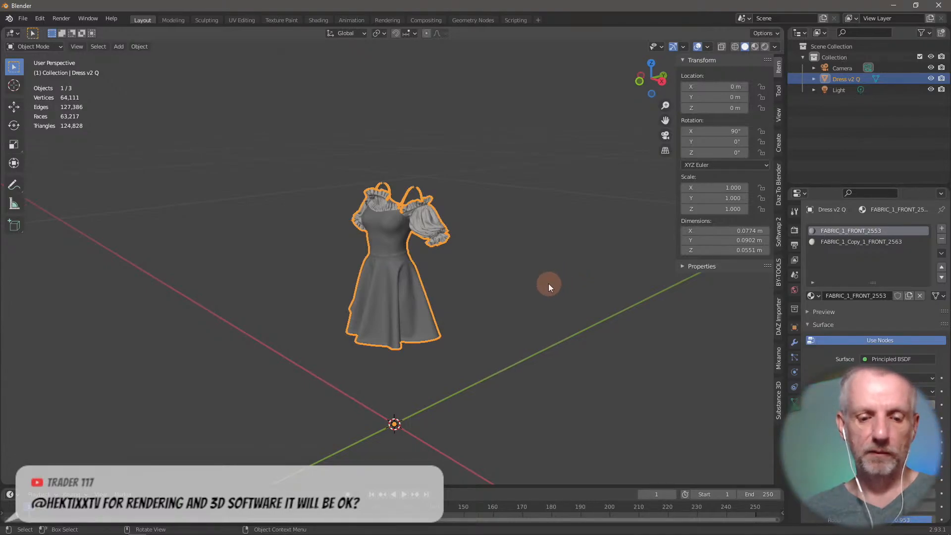
text(s0.0)
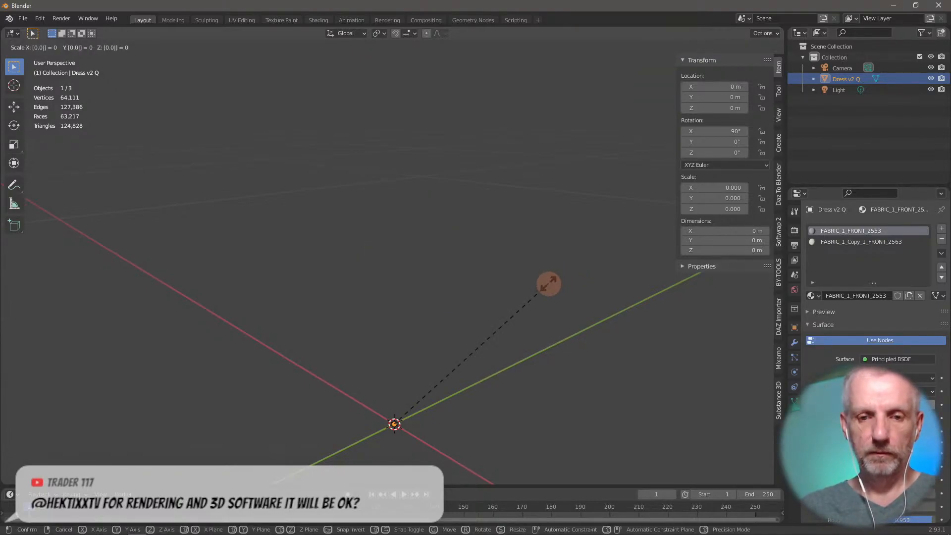
key(BackSpace)
key(BackSpace)
key(BackSpace)
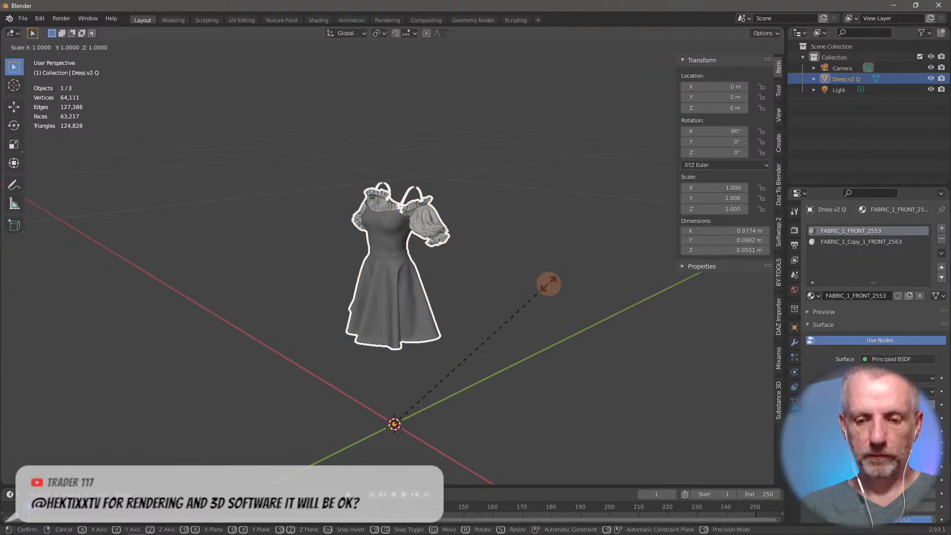
text(10)
key(Return)
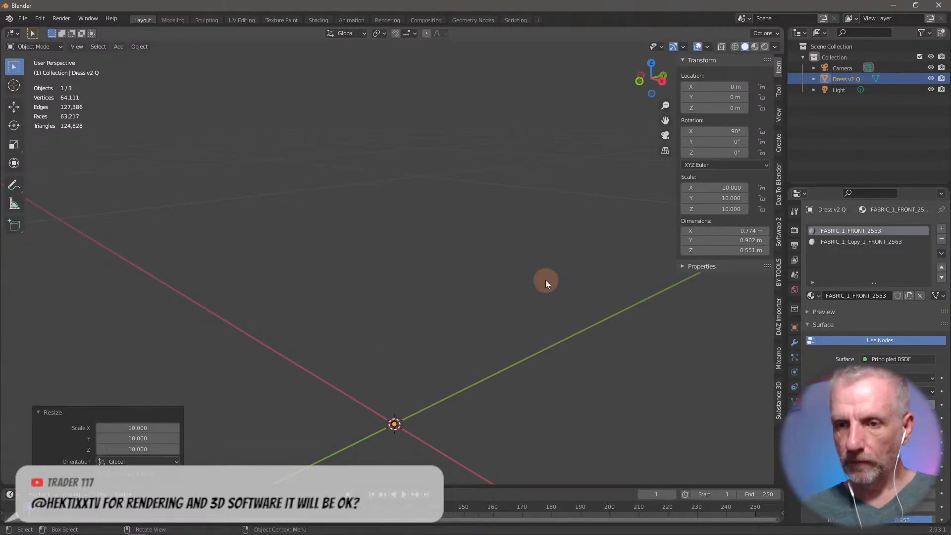
scroll(545, 280, down, 8)
scroll(515, 313, down, 2)
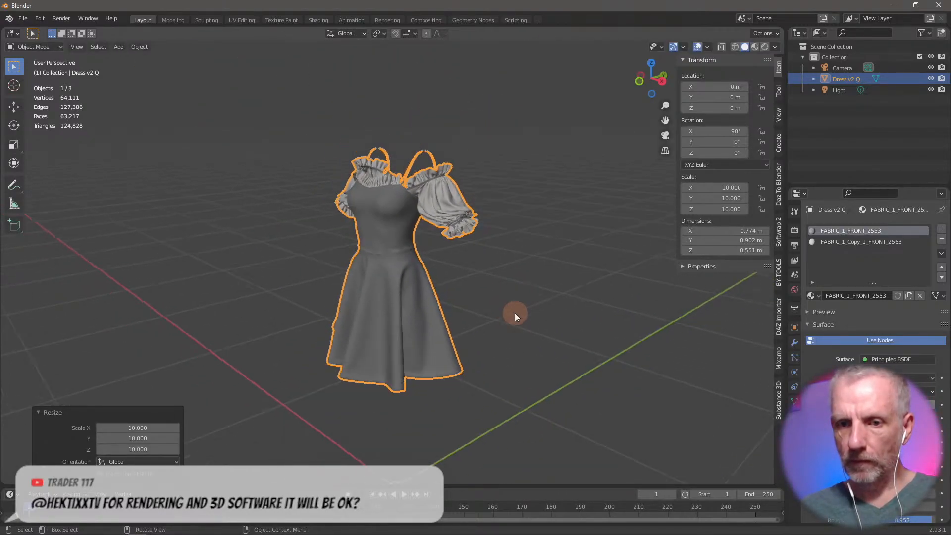
Check the enlarged dress against the scene origin and apply its scale.
middle_drag(510, 332, 539, 341)
scroll(504, 347, down, 4)
scroll(537, 335, up, 2)
scroll(525, 339, up, 2)
scroll(539, 341, down, 1)
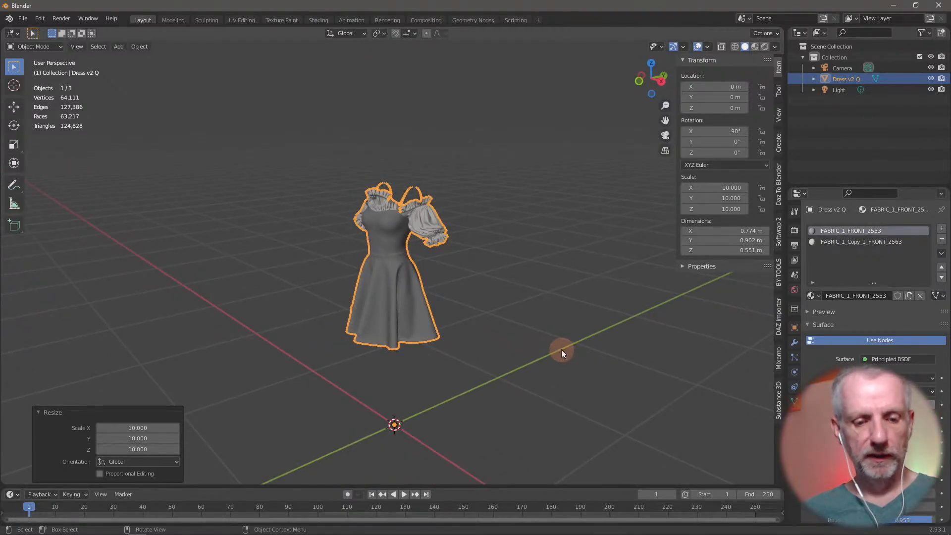
key(ctrl+a)
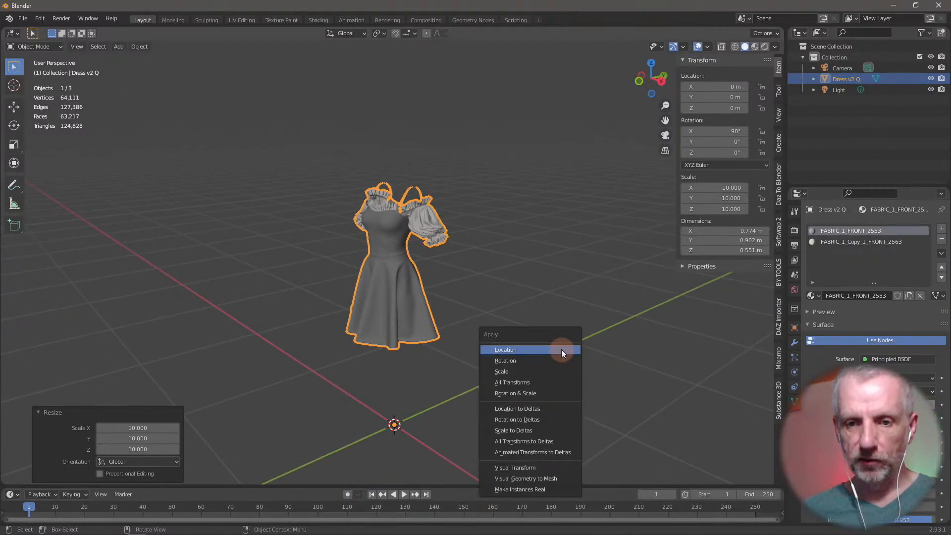
click(546, 371)
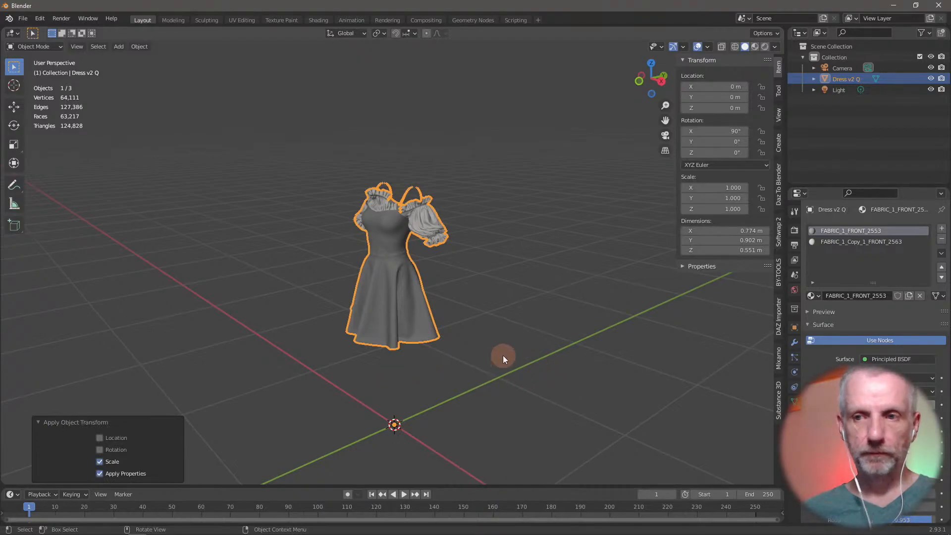
In Edit Mode, select the faces of the first material, FABRIC_1_FRONT_2553, and rename that material Dress.
middle_drag(503, 355, 519, 355)
scroll(519, 355, up, 10)
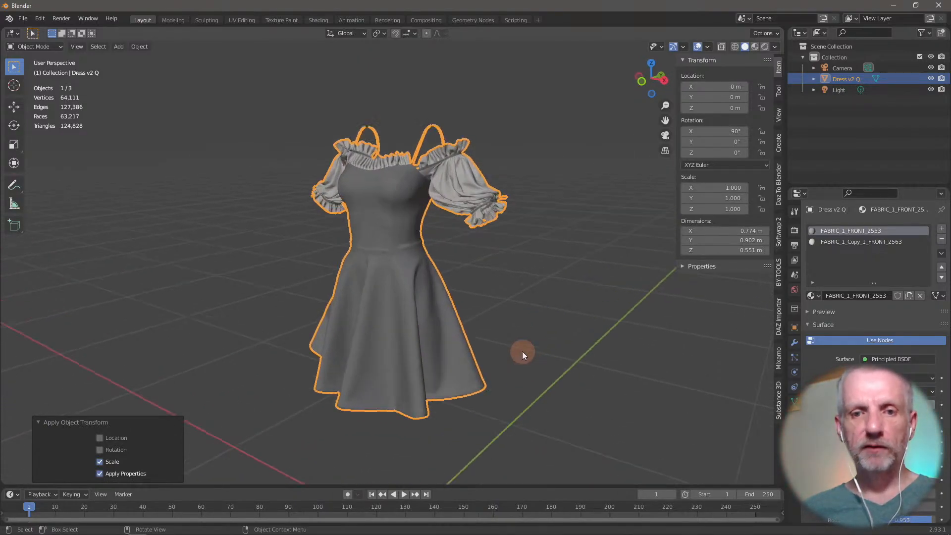
key(Tab)
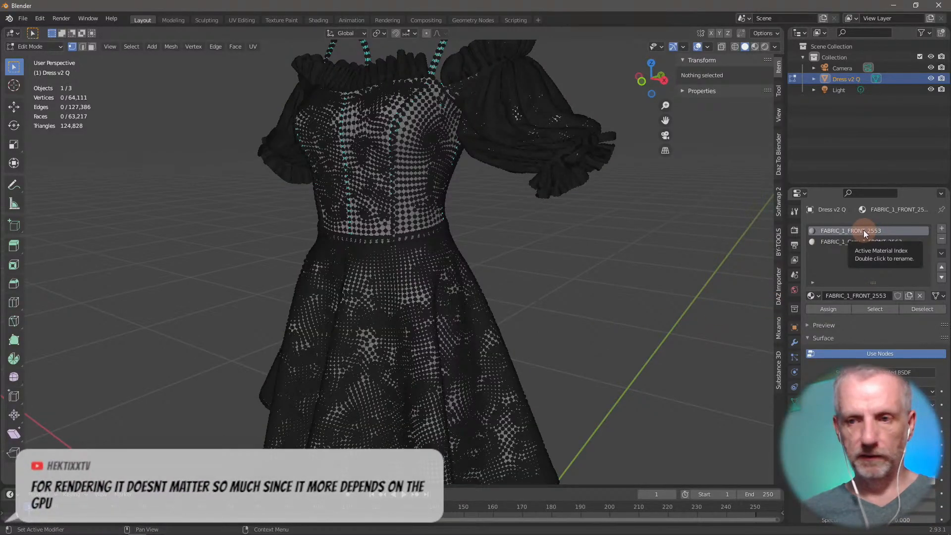
click(865, 308)
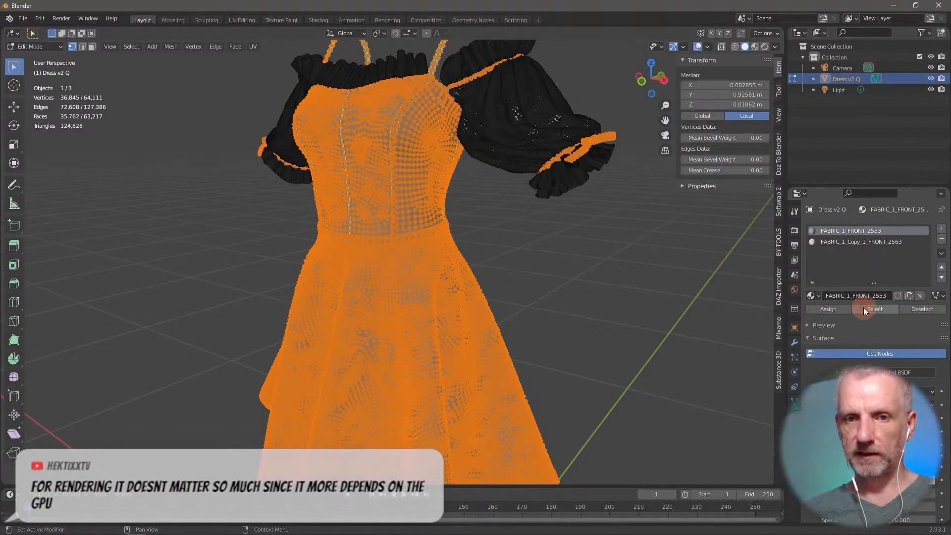
double_click(851, 231)
text(Dress)
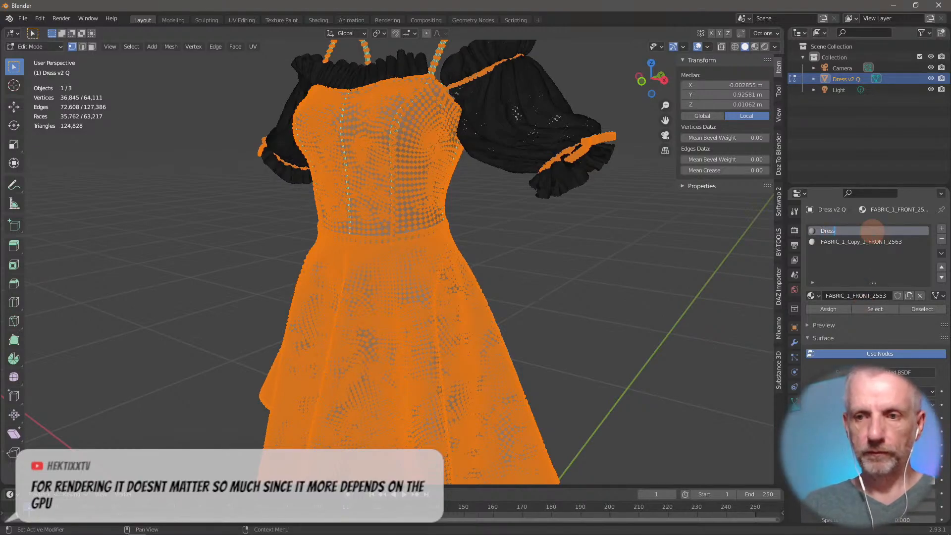
key(Return)
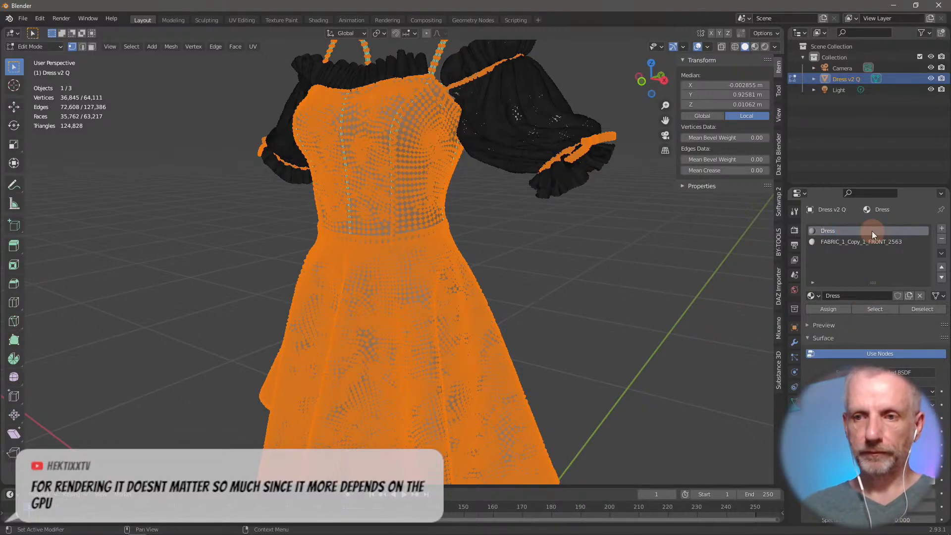
Clear the selection, select the faces of the second material, FABRIC_1_Copy_1_FRONT_2563, and rename that material Sleeves.
click(613, 272)
click(860, 242)
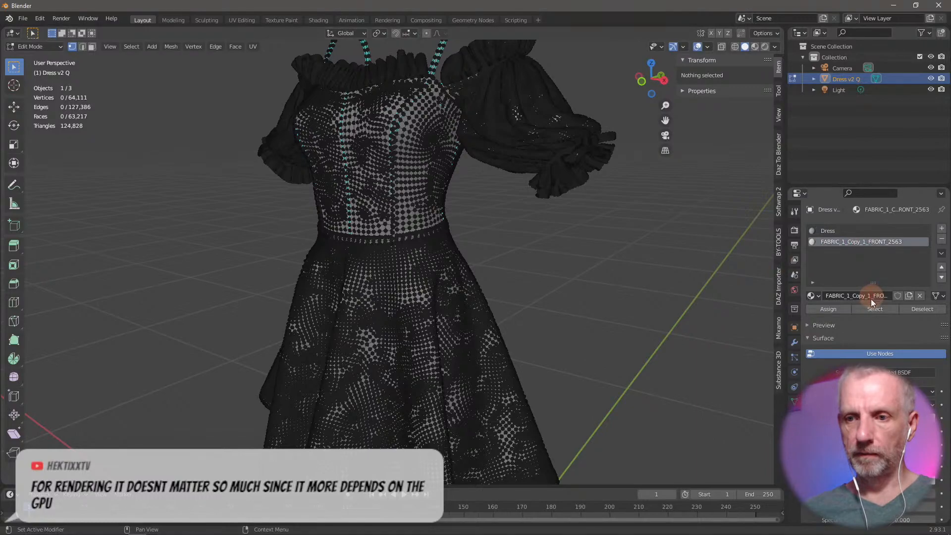
click(873, 308)
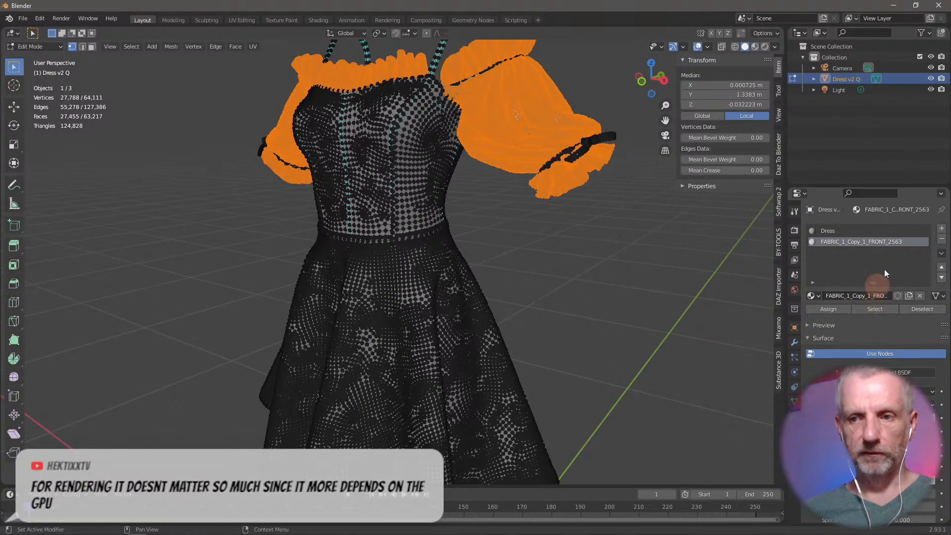
double_click(879, 242)
text(Sleeves)
key(Return)
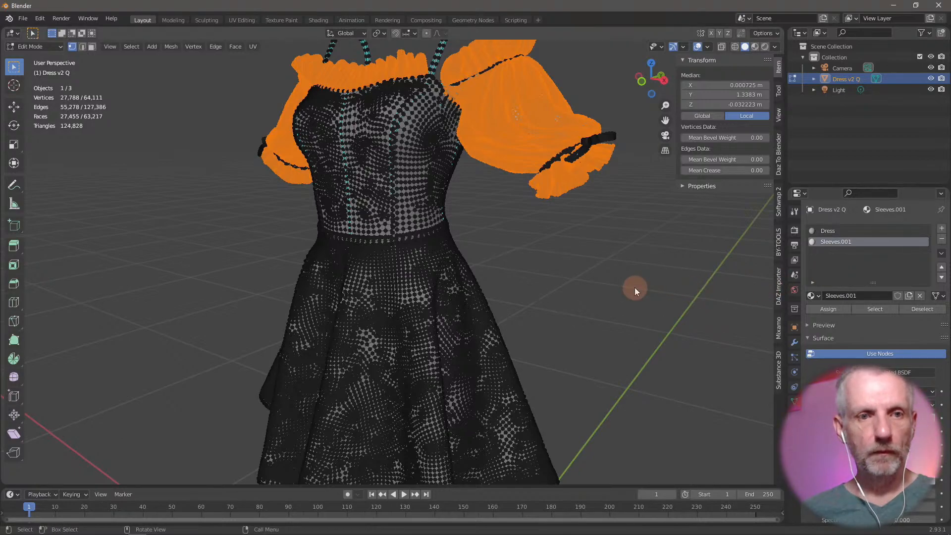
Return to Object Mode and examine the dress's waist seam up close in wireframe and solid shading.
key(Tab)
middle_drag(572, 293, 574, 262)
key(shift+z)
scroll(568, 266, up, 3)
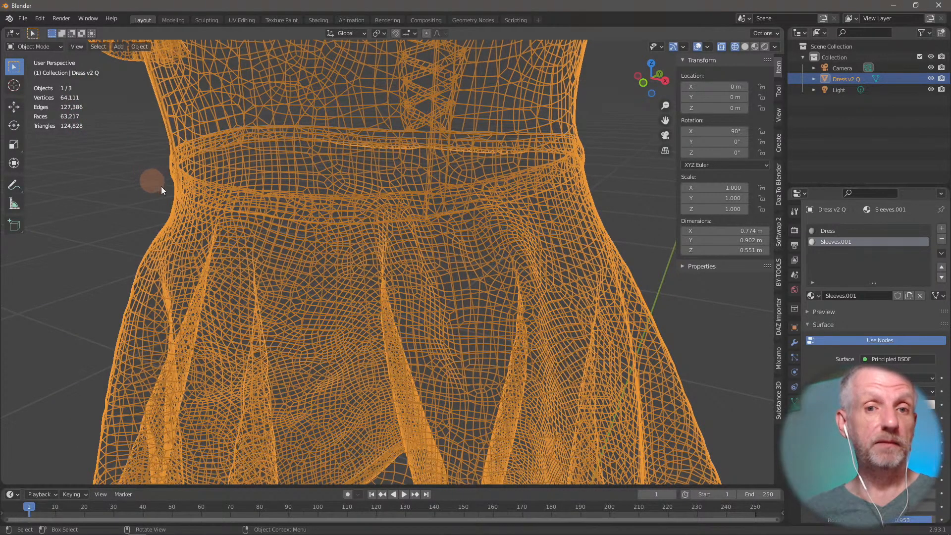
key(shift+z)
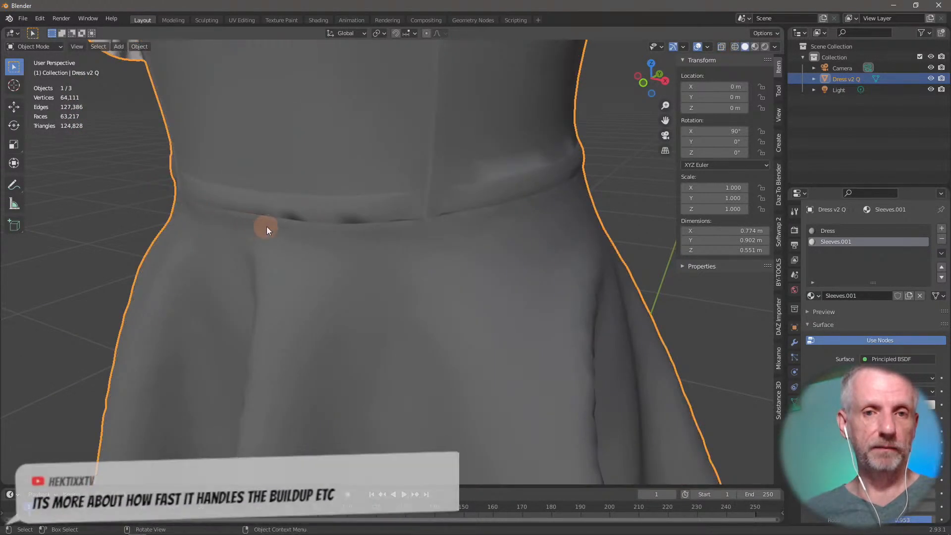
scroll(263, 225, down, 4)
scroll(342, 241, down, 2)
middle_drag(361, 246, 344, 236)
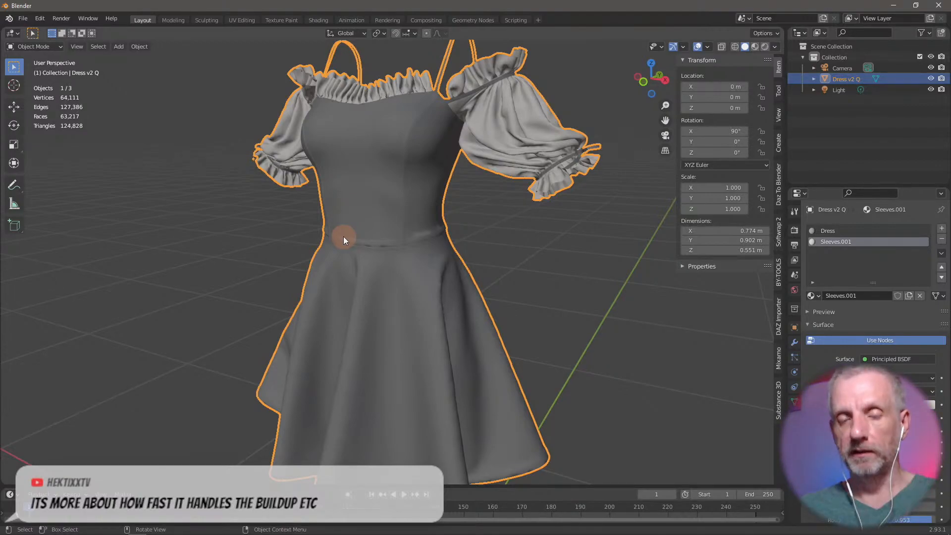
Switch to the UV Editing workspace, select all UVs of the dress and pack the islands into the UV square.
click(250, 19)
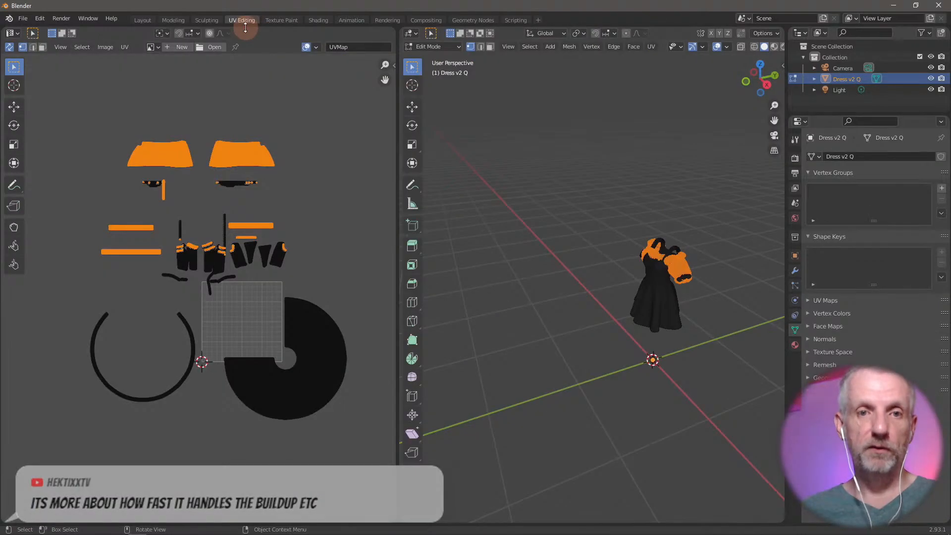
scroll(299, 213, down, 1)
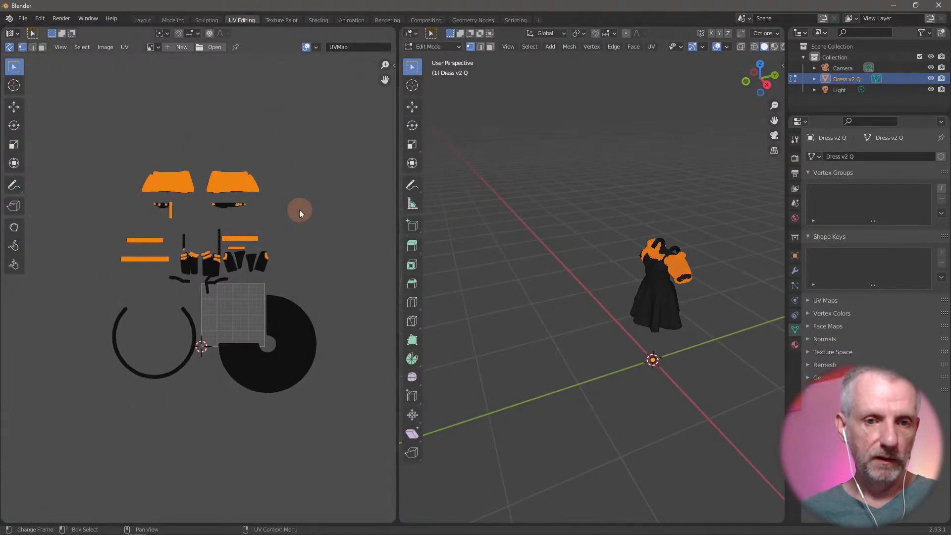
key(a)
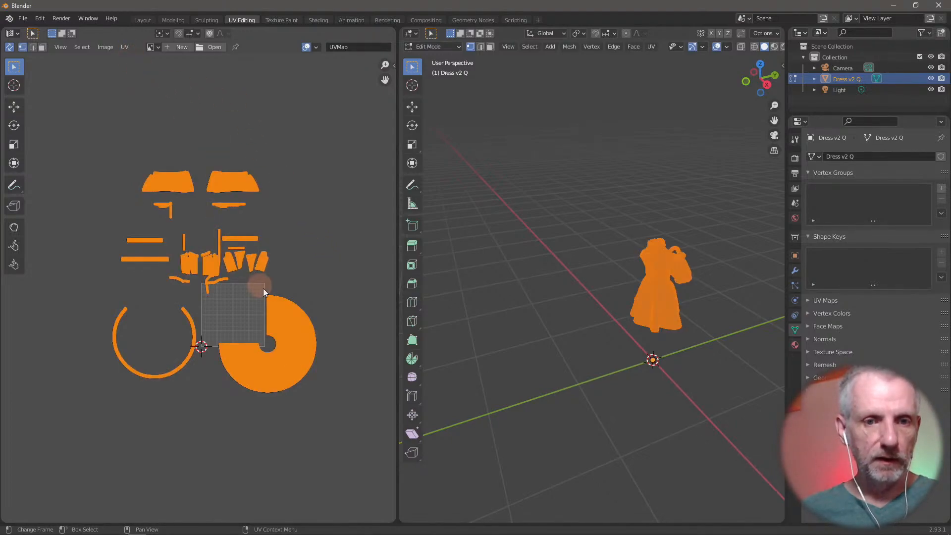
click(125, 47)
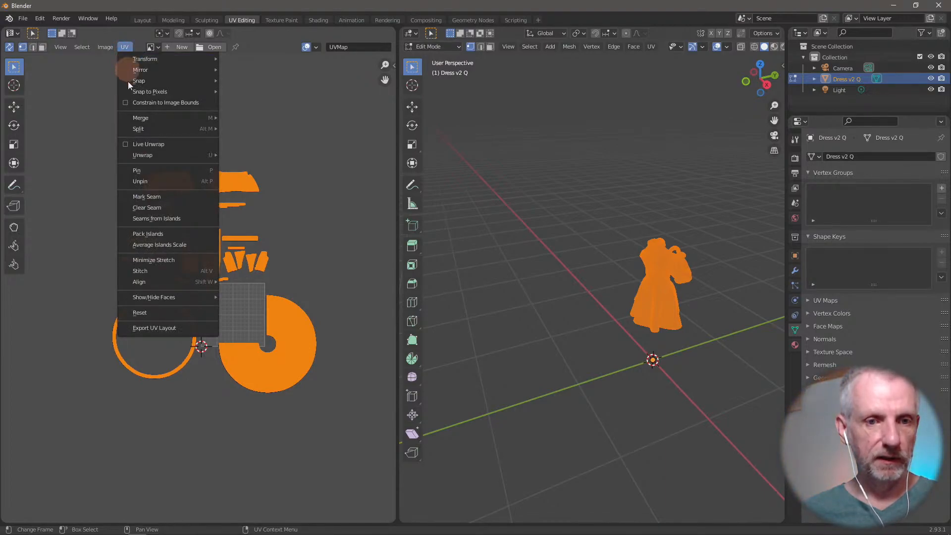
click(167, 233)
scroll(310, 341, up, 5)
scroll(311, 341, up, 1)
middle_drag(310, 341, 155, 194)
scroll(155, 195, down, 1)
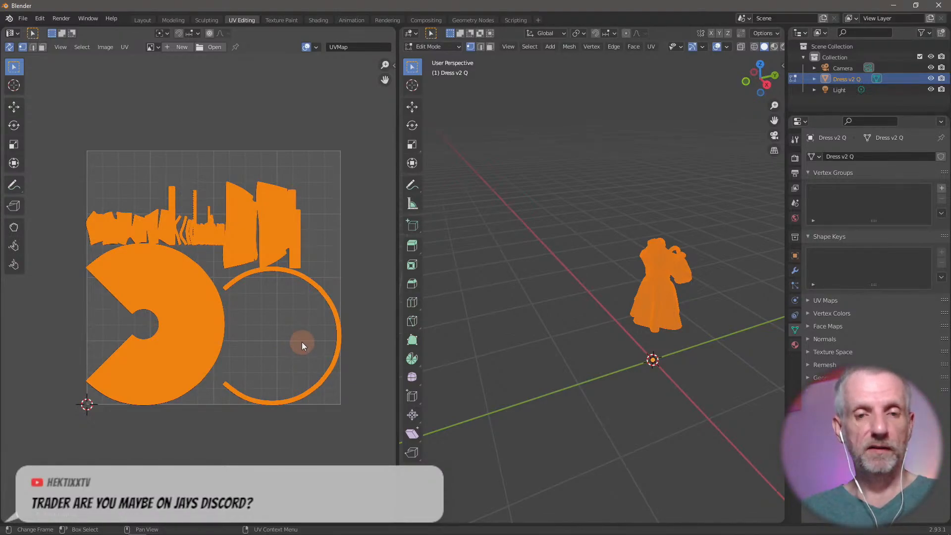
Inspect the fully selected dress mesh from several angles beside its packed UV layout.
scroll(609, 346, up, 5)
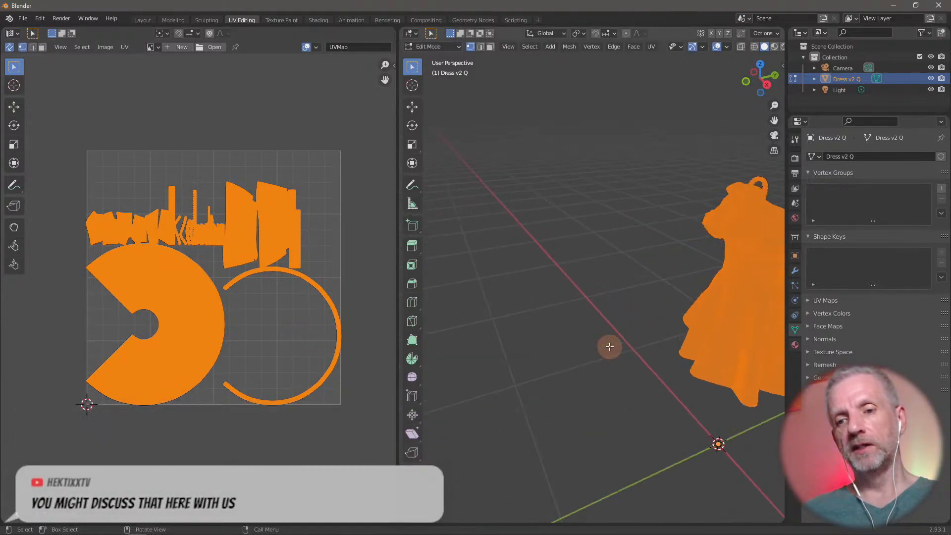
scroll(610, 346, up, 2)
shift+middle_drag(609, 344, 430, 292)
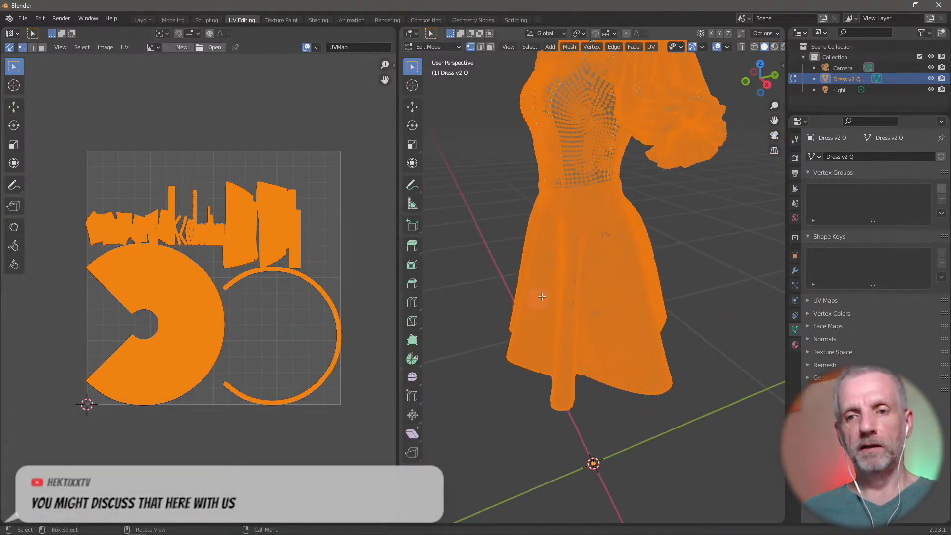
middle_drag(543, 297, 611, 231)
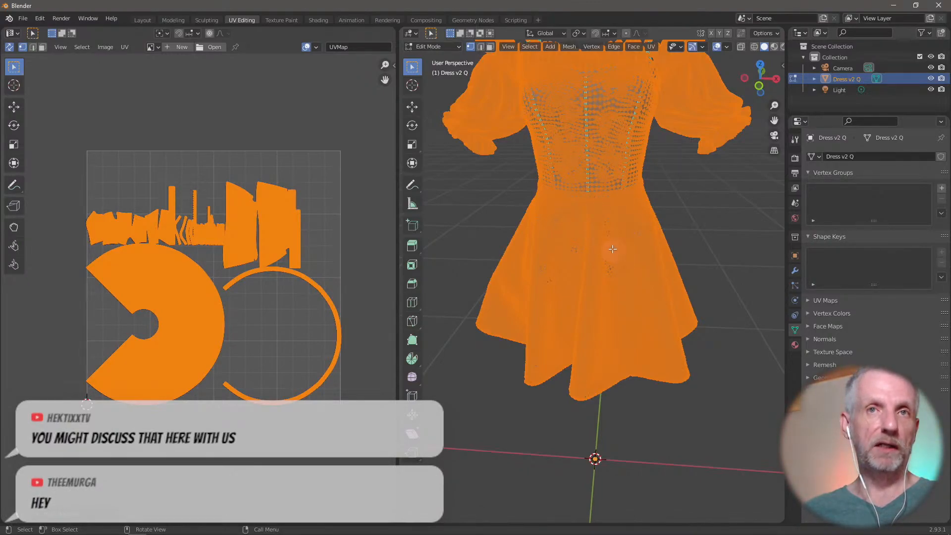
middle_drag(548, 270, 541, 252)
shift+middle_drag(531, 285, 542, 329)
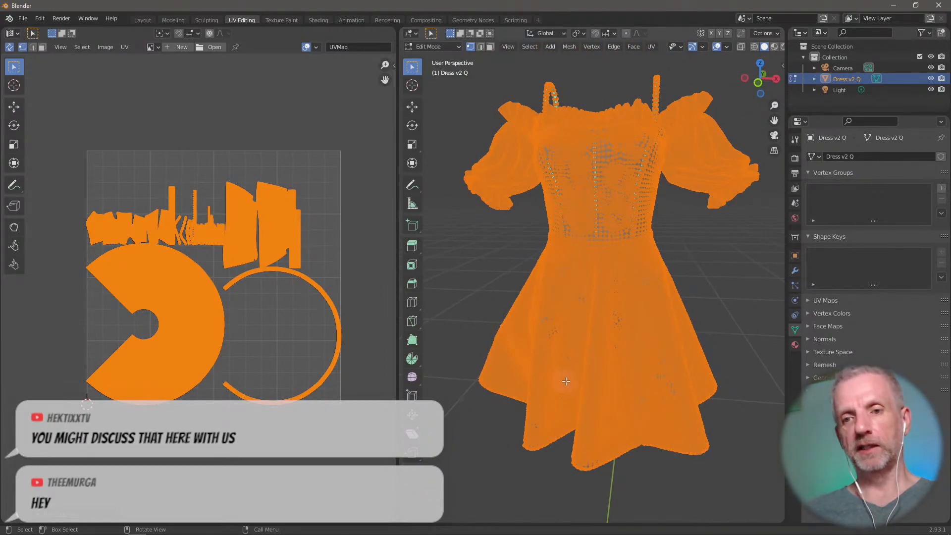
middle_drag(566, 381, 525, 384)
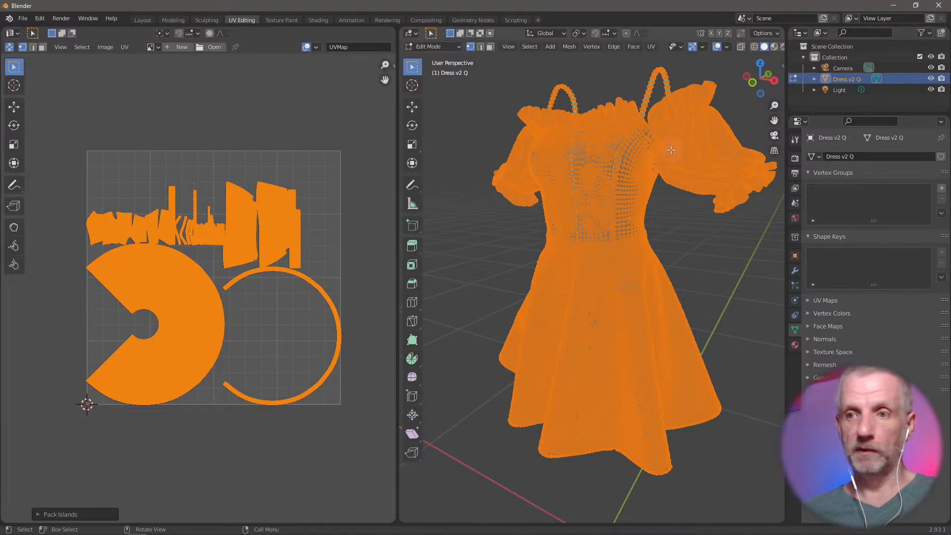
Leave Edit Mode on the dress and return to the Layout workspace.
key(Tab)
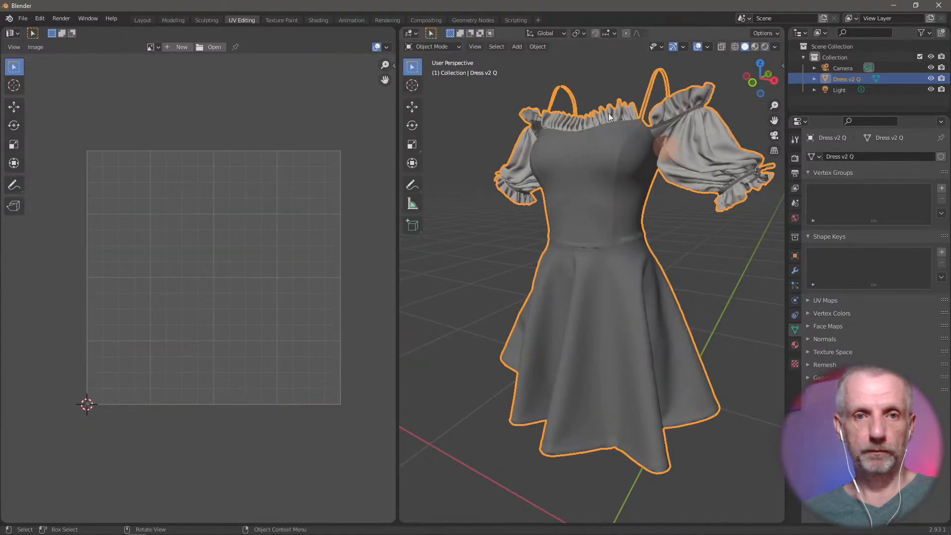
click(143, 21)
scroll(307, 94, up, 1)
scroll(307, 94, down, 2)
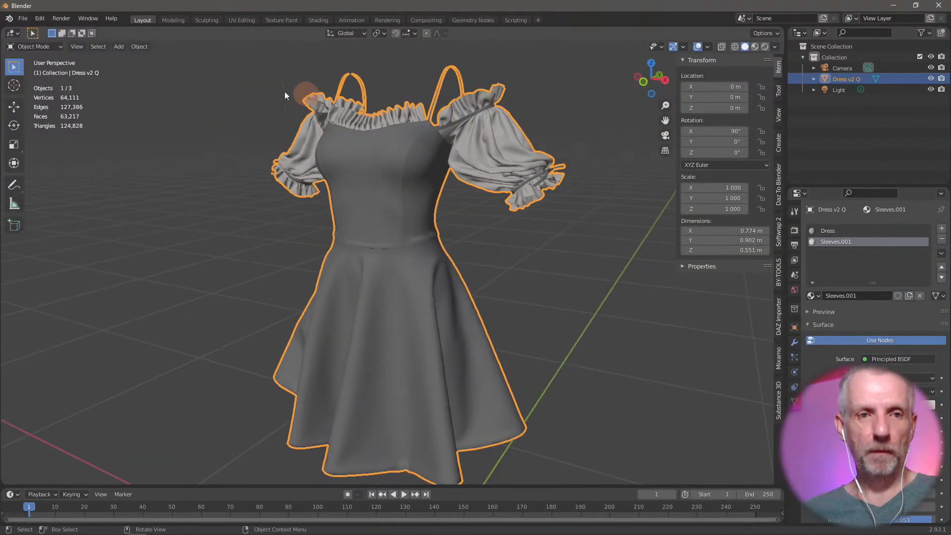
Set up a Wavefront OBJ export of the dress in the project's OBJs folder under the file name Dress v3.obj.
click(23, 18)
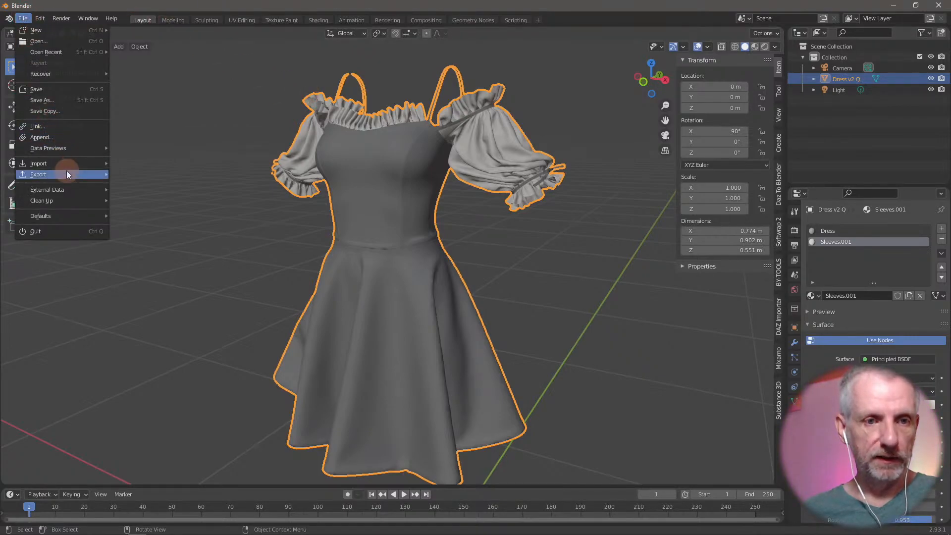
mouse_move(71, 171)
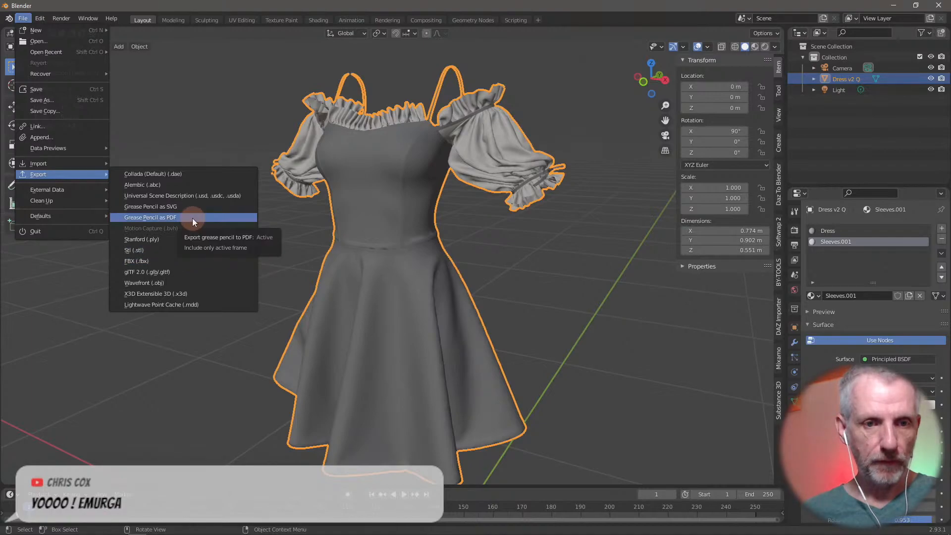
click(173, 285)
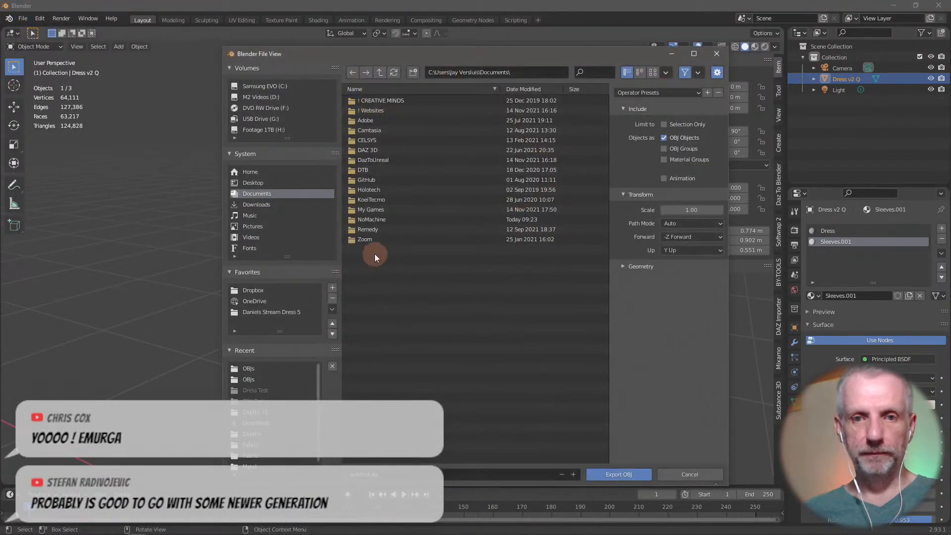
click(272, 312)
click(382, 114)
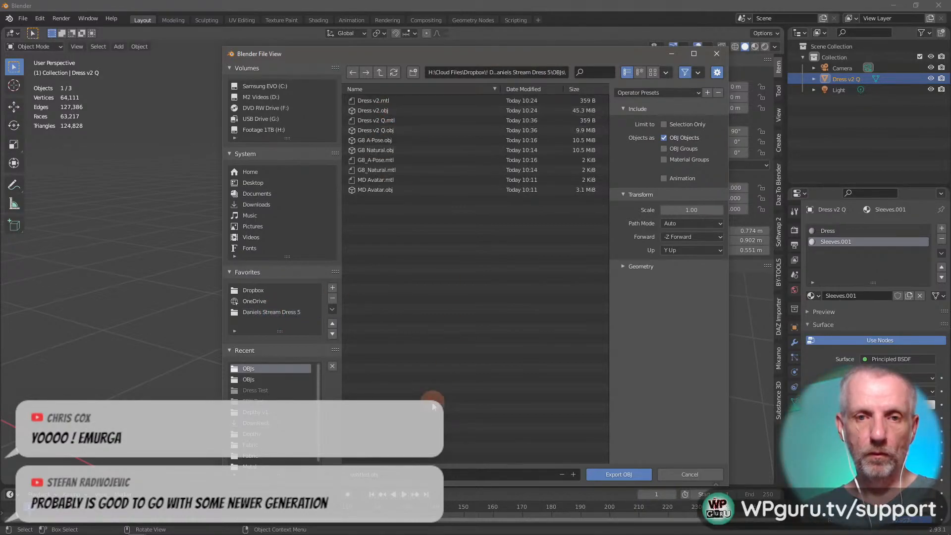
click(449, 476)
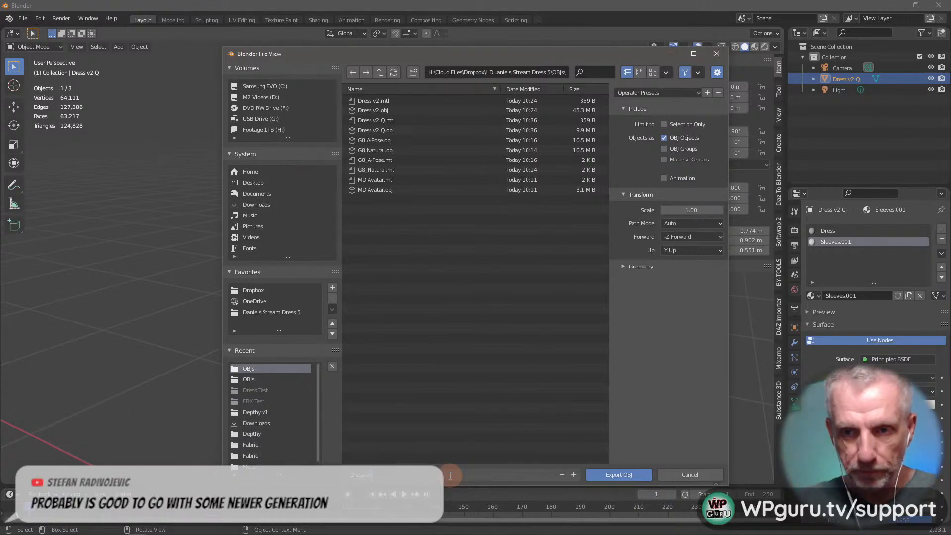
Limit the OBJ export to the selection, enable Polygroups and Keep Vertex Order, and export the file.
click(626, 267)
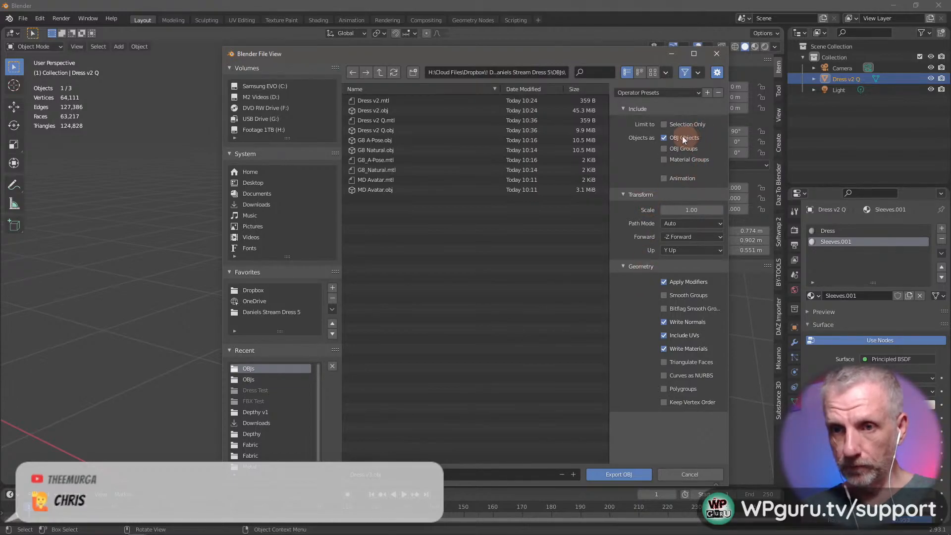
click(665, 123)
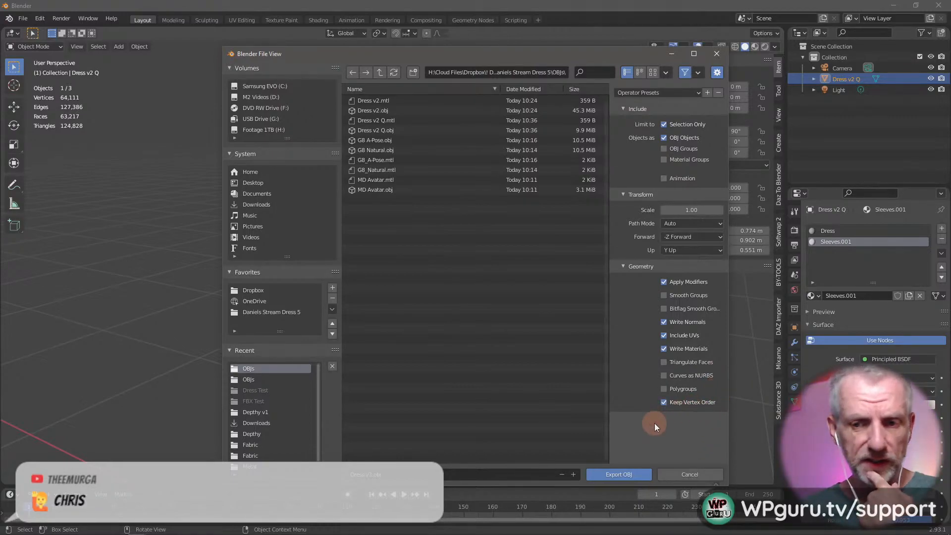
click(684, 402)
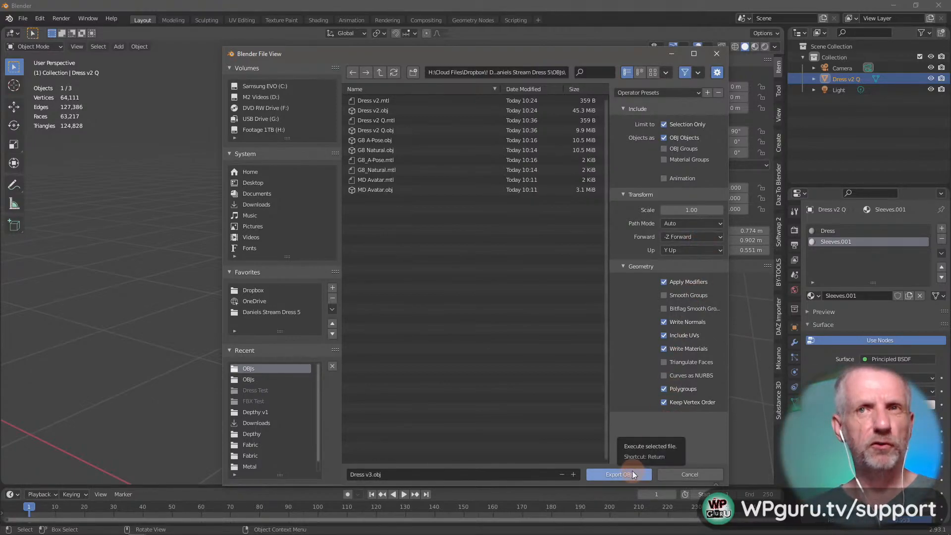
click(619, 474)
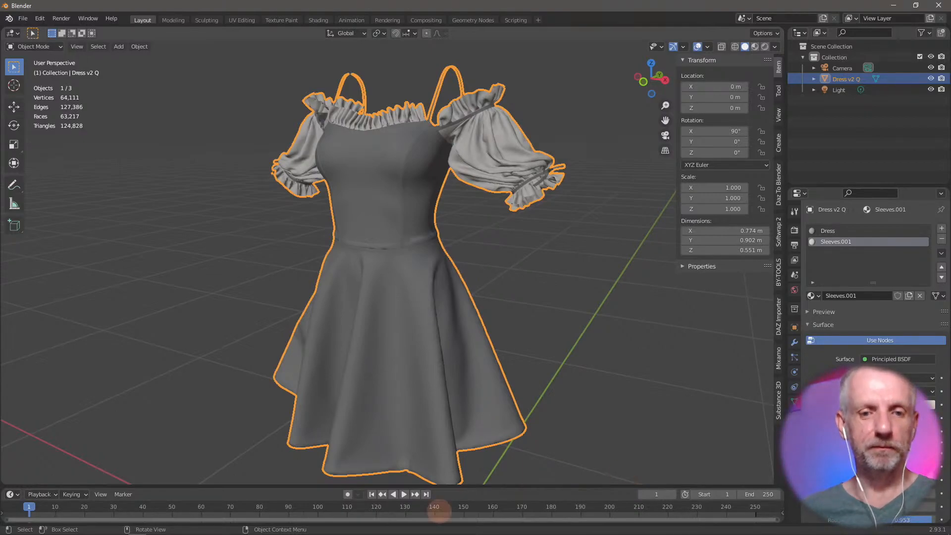
Launch Adobe Substance 3D Painter and dismiss its welcome window.
click(9, 527)
scroll(289, 368, down, 5)
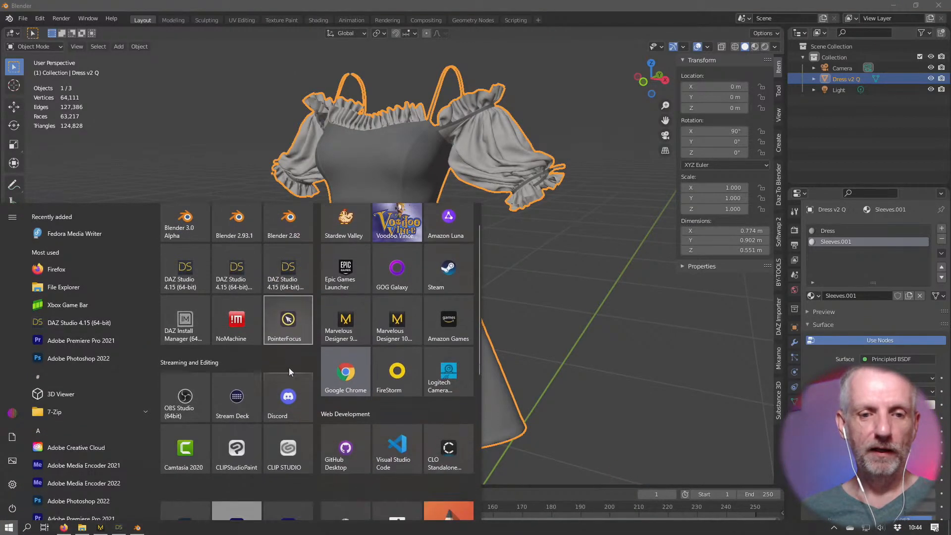
click(197, 388)
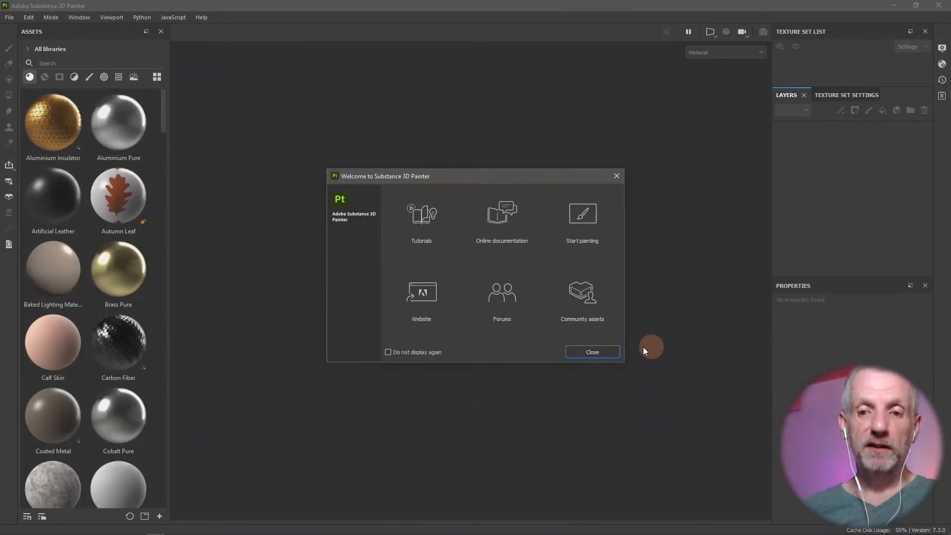
click(589, 352)
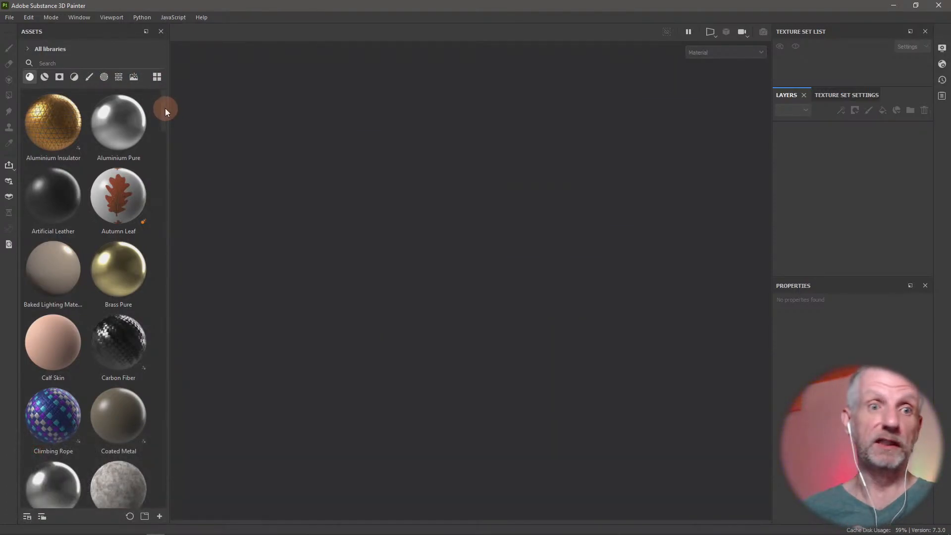
Start a new project and choose Dress v3.obj from the project's OBJs folder as its mesh.
click(14, 18)
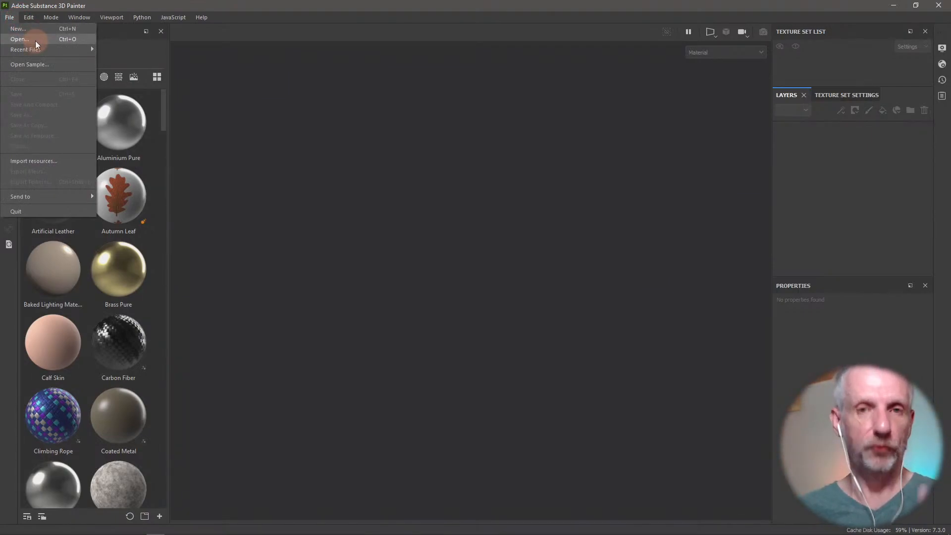
mouse_move(49, 54)
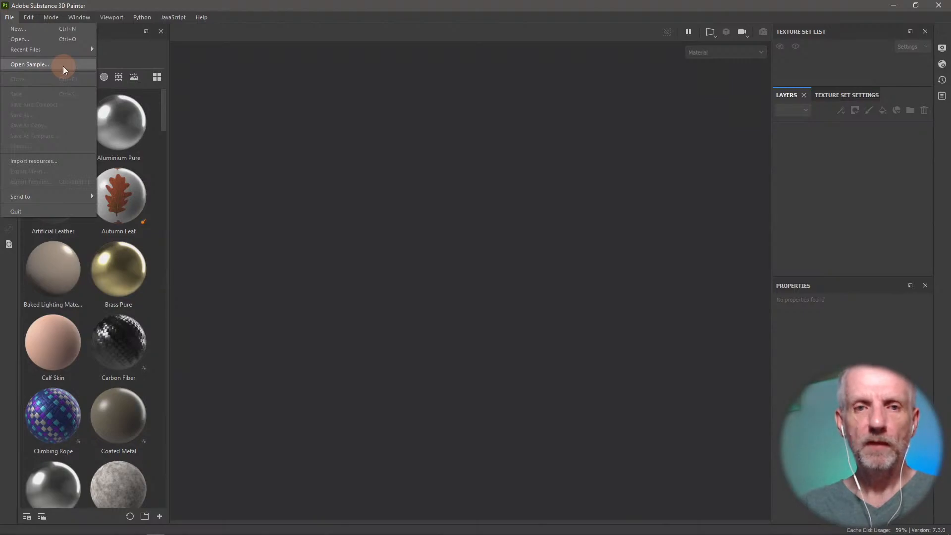
click(74, 38)
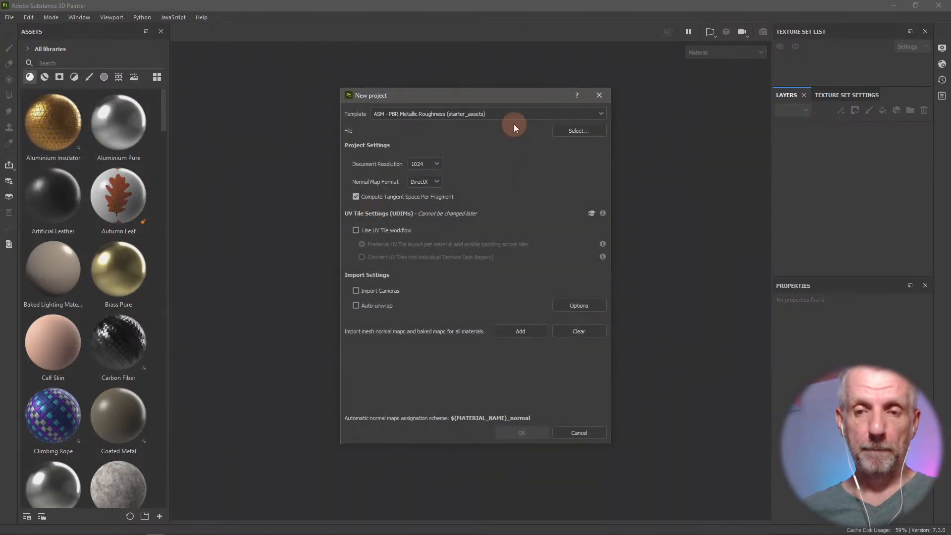
click(578, 131)
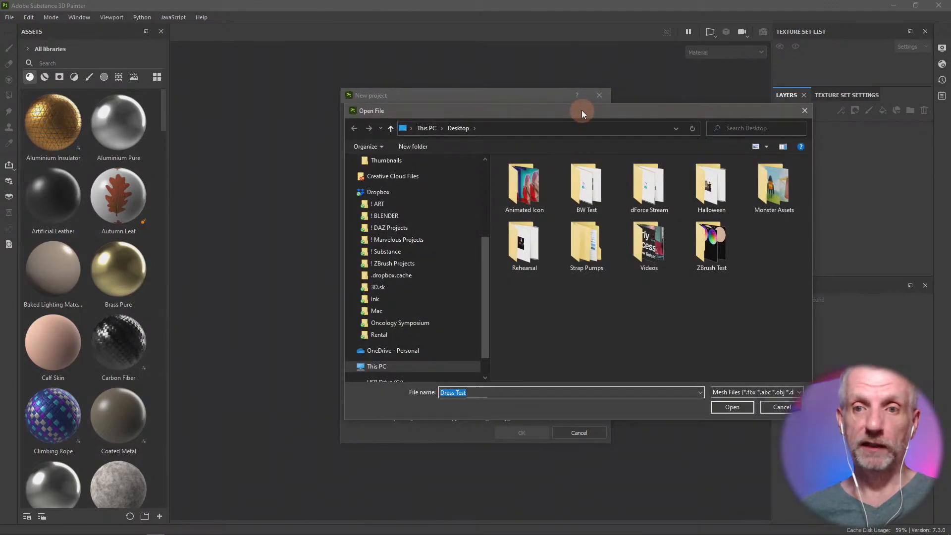
drag(575, 95, 492, 79)
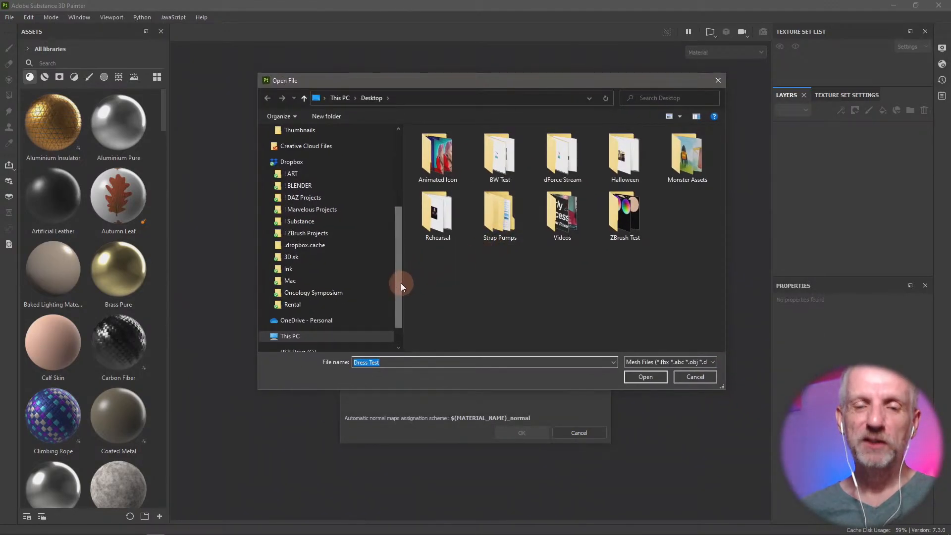
drag(400, 284, 409, 314)
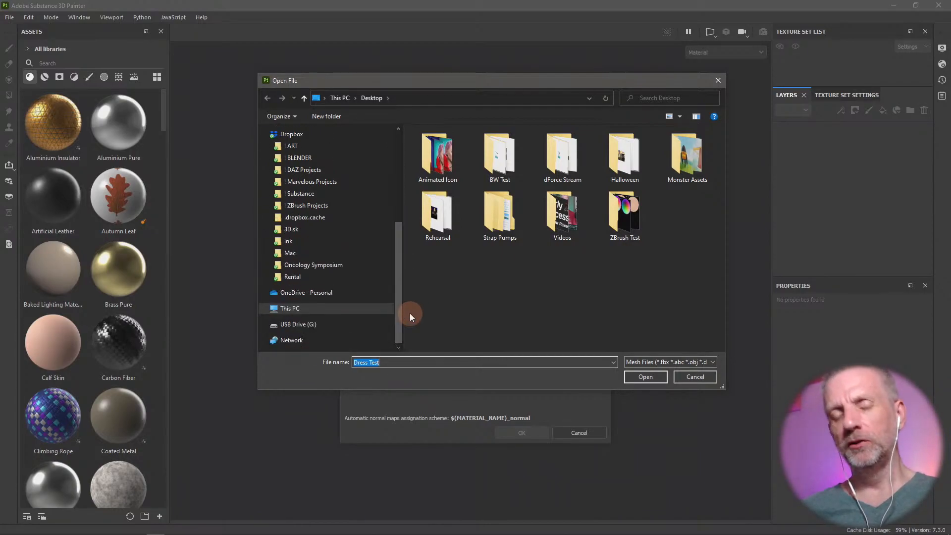
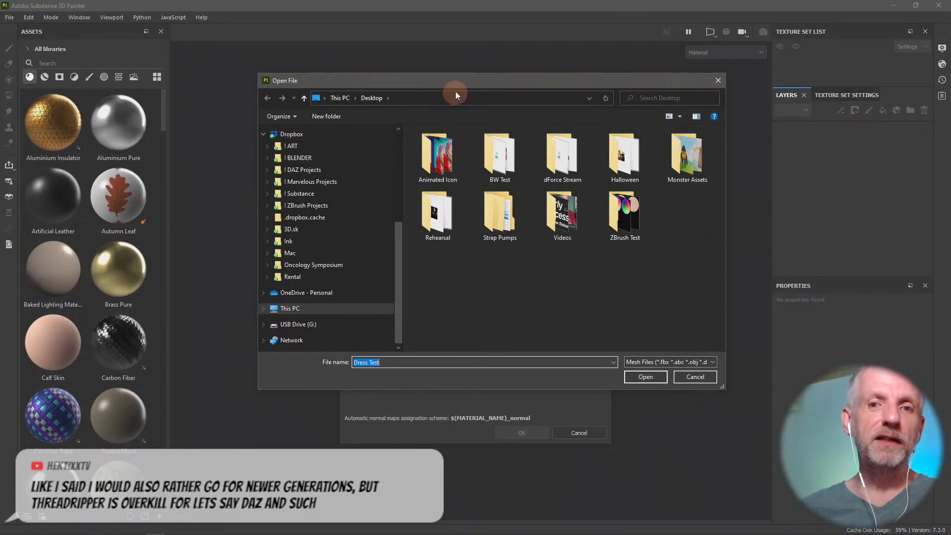
drag(459, 85, 417, 85)
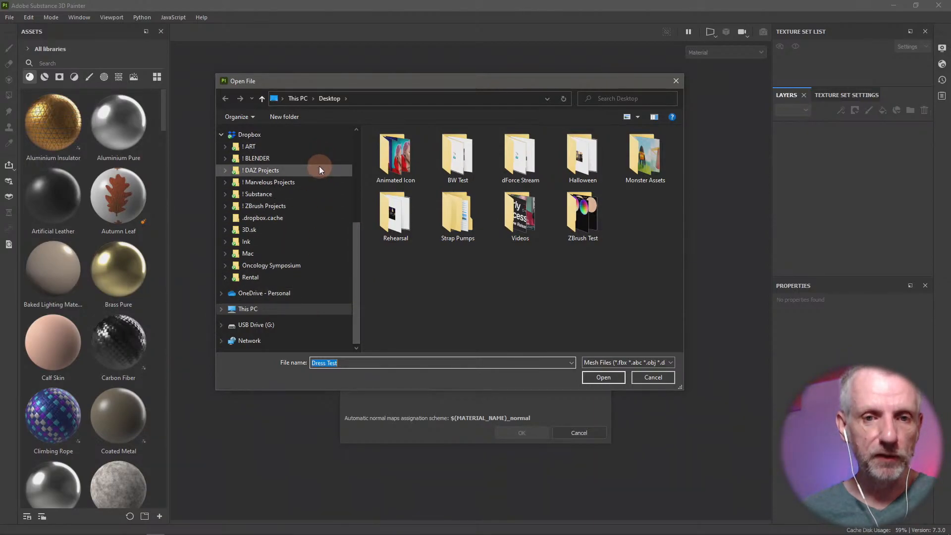
scroll(320, 168, up, 3)
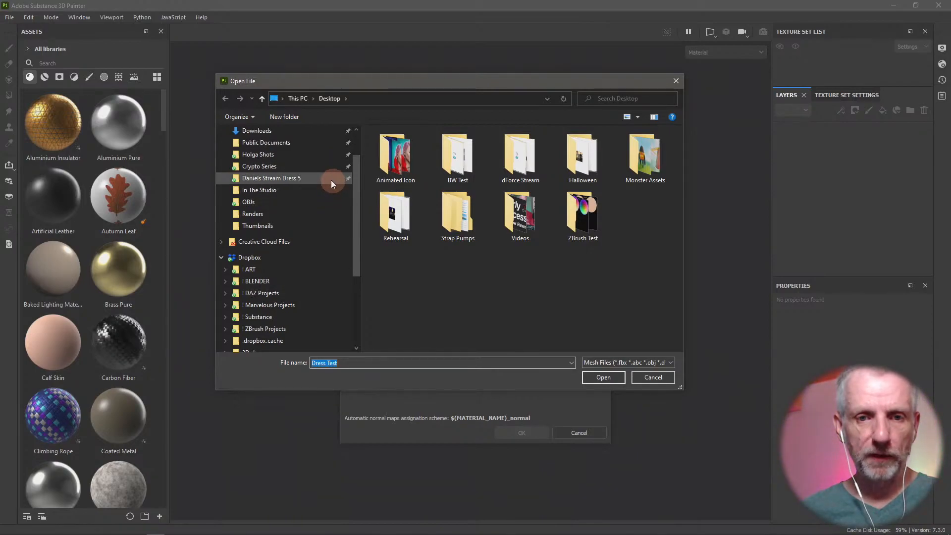
click(331, 178)
double_click(405, 156)
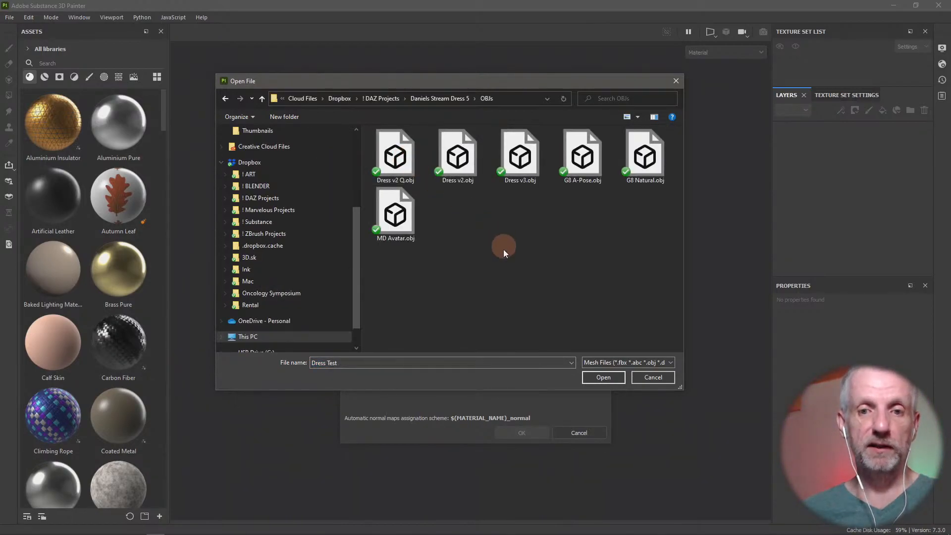
click(525, 158)
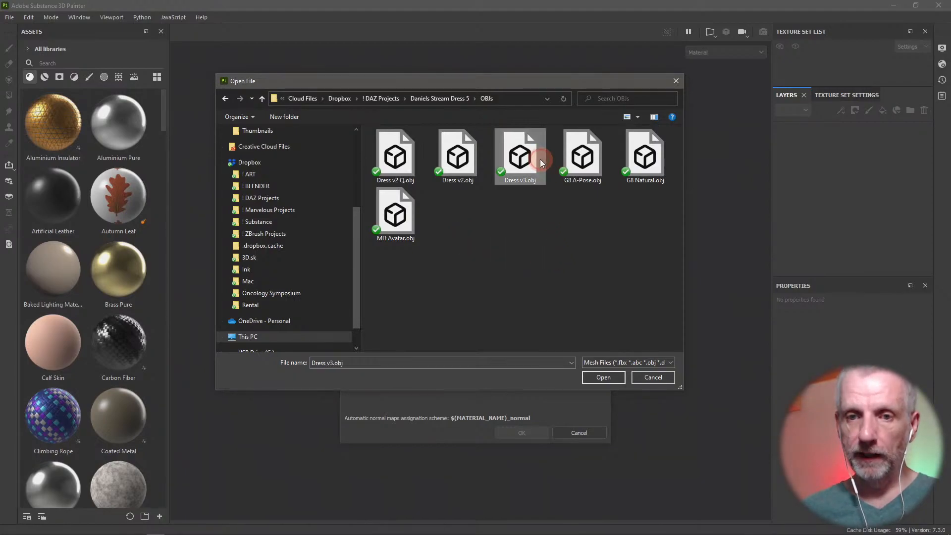
click(607, 377)
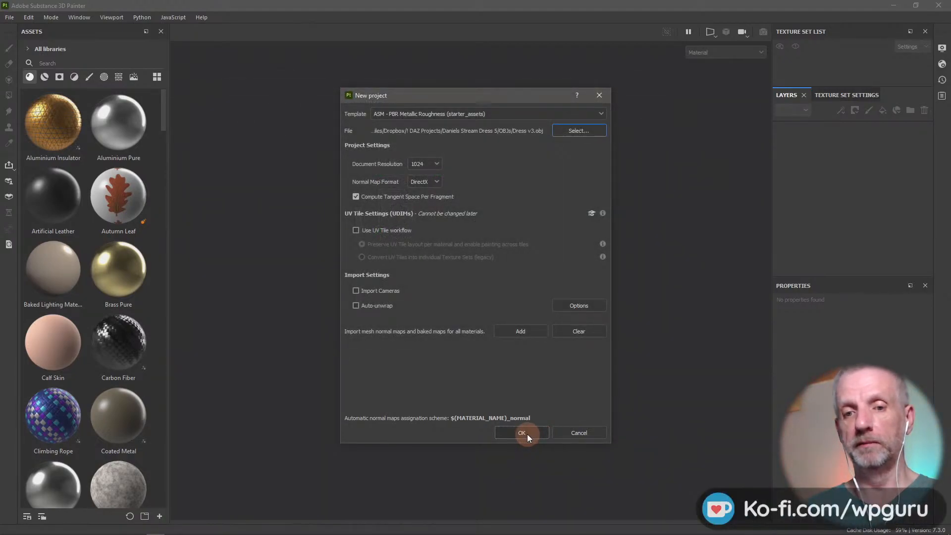
Set the new project's document resolution to 4096 and create the project.
click(418, 164)
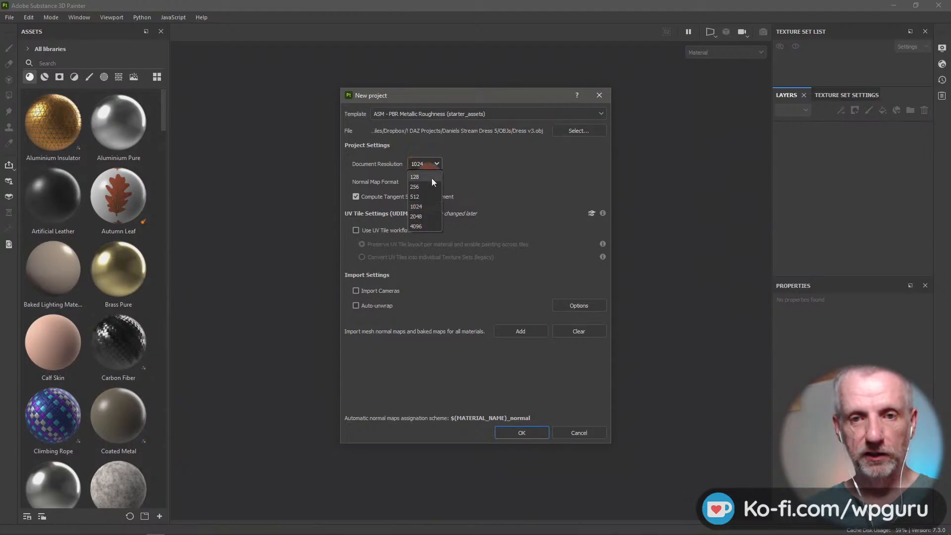
click(416, 227)
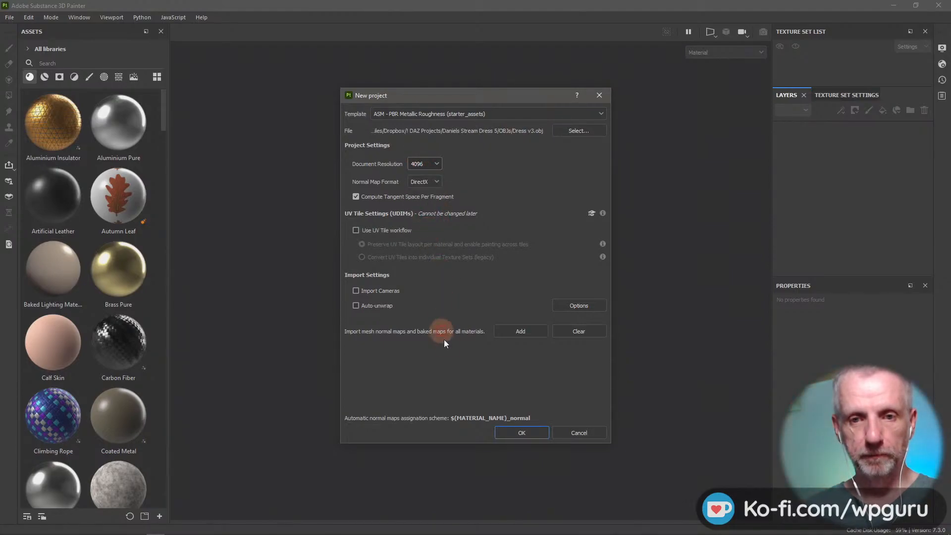
click(527, 435)
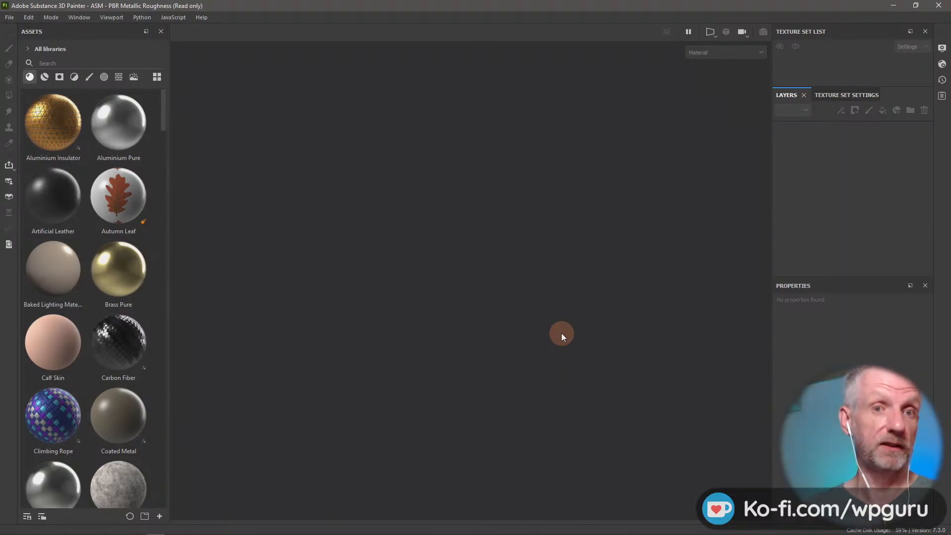
Search the material assets for denim and apply Fabric Soft Denim to the Dress texture set on the mesh.
scroll(559, 294, up, 1)
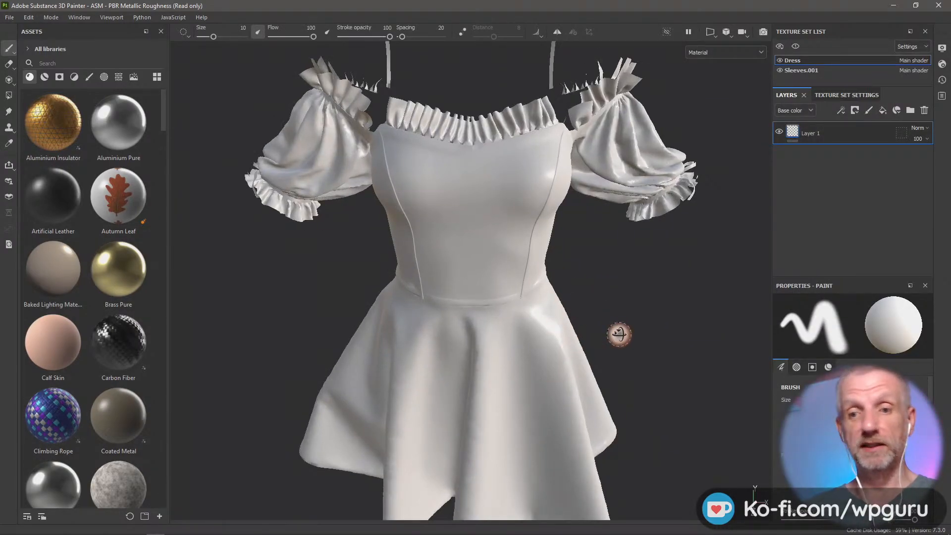
mouse_move(619, 334)
alt+mouse_down()
mouse_move(543, 300)
mouse_move(412, 281)
mouse_move(548, 303)
mouse_move(561, 291)
mouse_move(573, 301)
mouse_move(565, 298)
alt+mouse_up()
scroll(559, 290, down, 3)
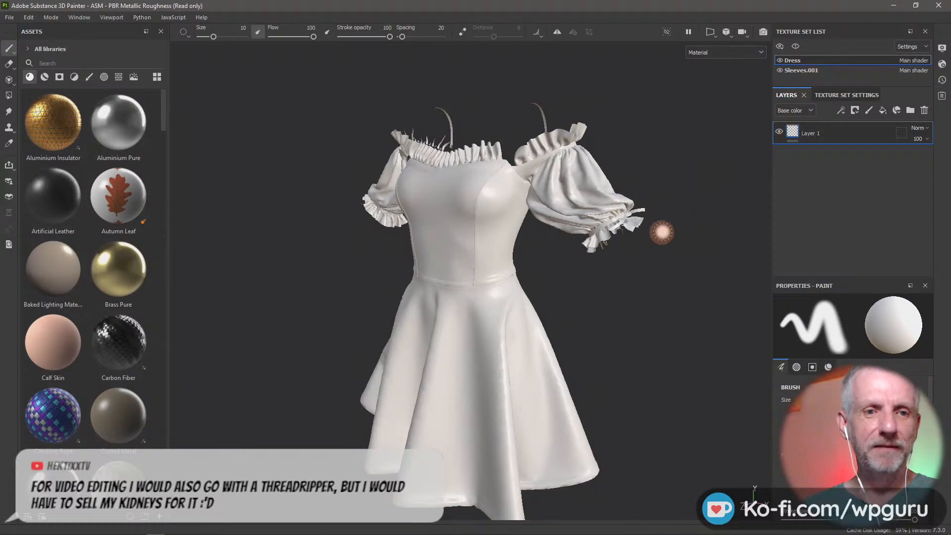
alt+drag(660, 227, 674, 227)
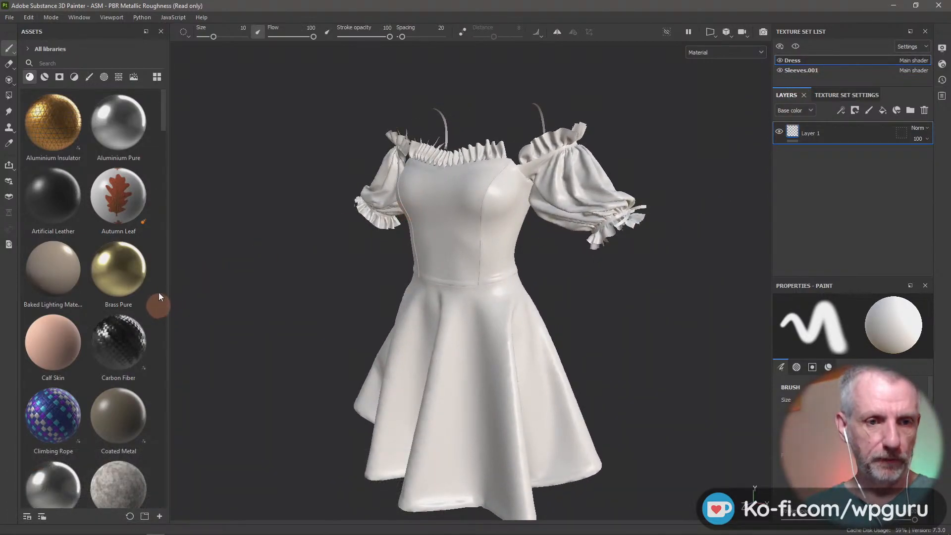
click(94, 59)
text(denom)
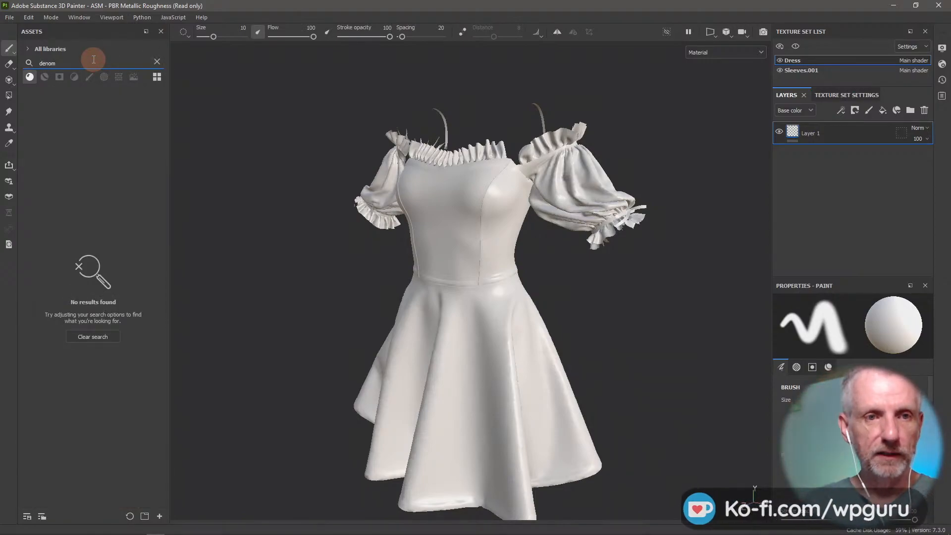
text(ni)
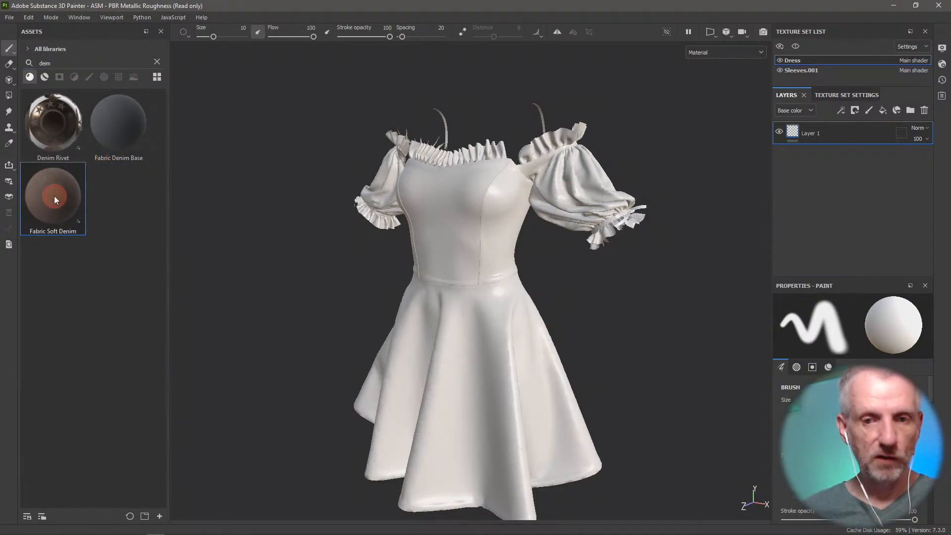
drag(55, 195, 450, 349)
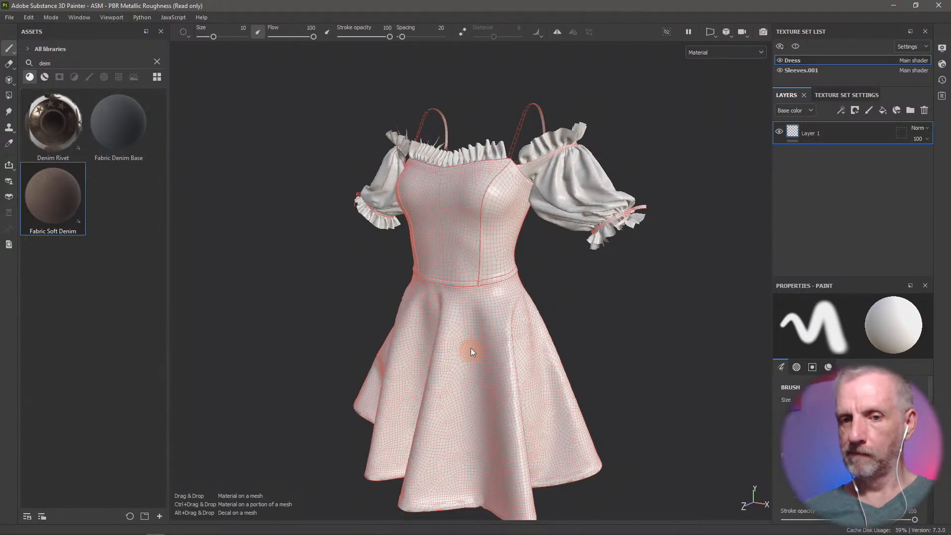
Place Fabric Soft Denim on the Dress texture set and set the fill's UV scale to 8.
drag(471, 348, 471, 347)
scroll(492, 328, up, 2)
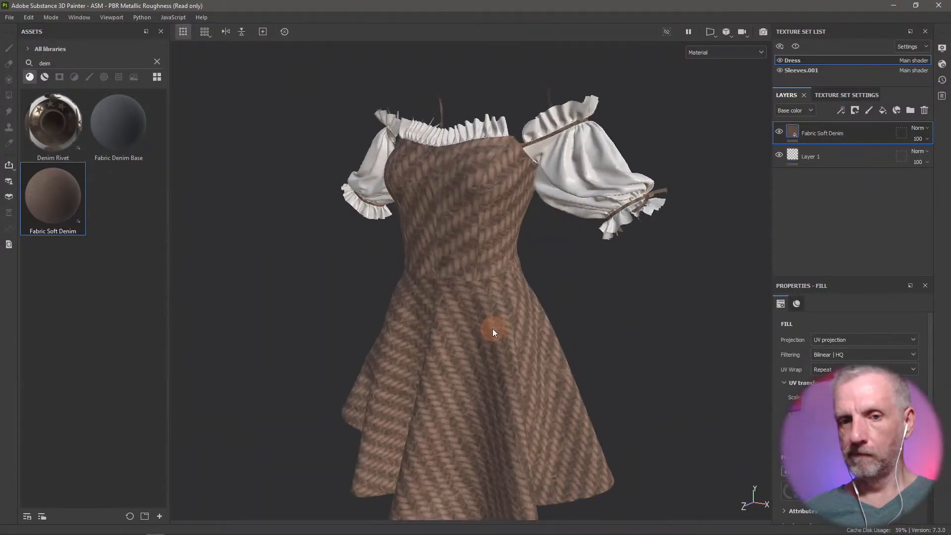
scroll(493, 329, up, 2)
alt+drag(486, 320, 590, 340)
scroll(505, 313, down, 1)
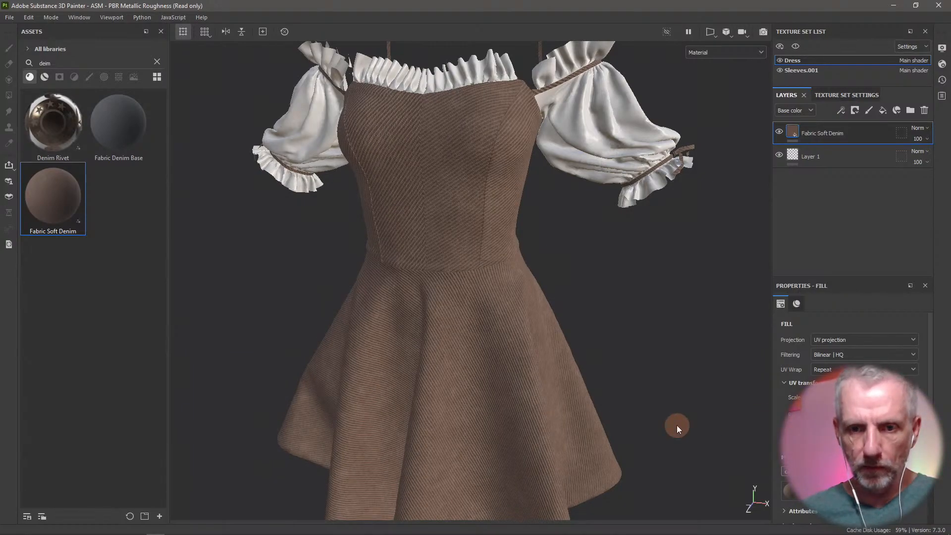
Examine the denim weave's size and direction on the skirt and bodice from close up and from different sides.
alt+drag(569, 397, 715, 380)
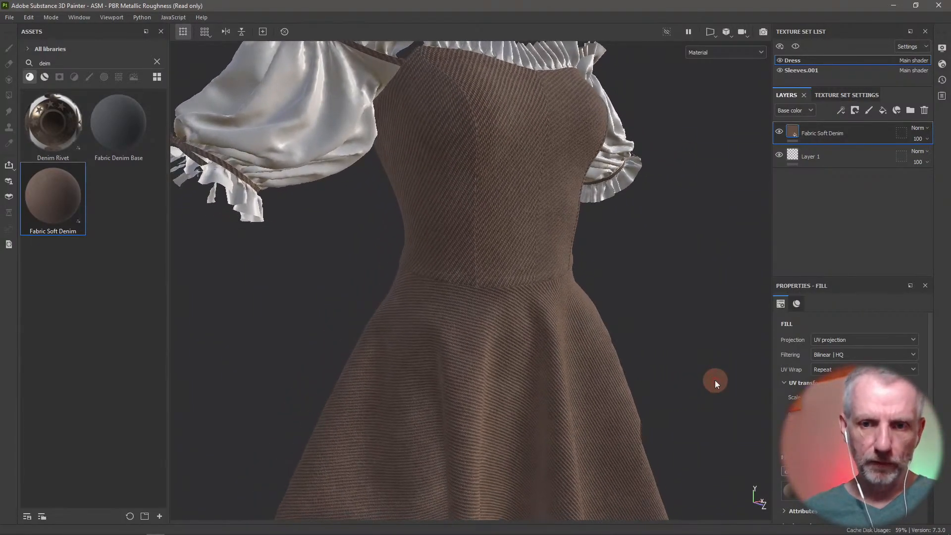
scroll(715, 379, up, 5)
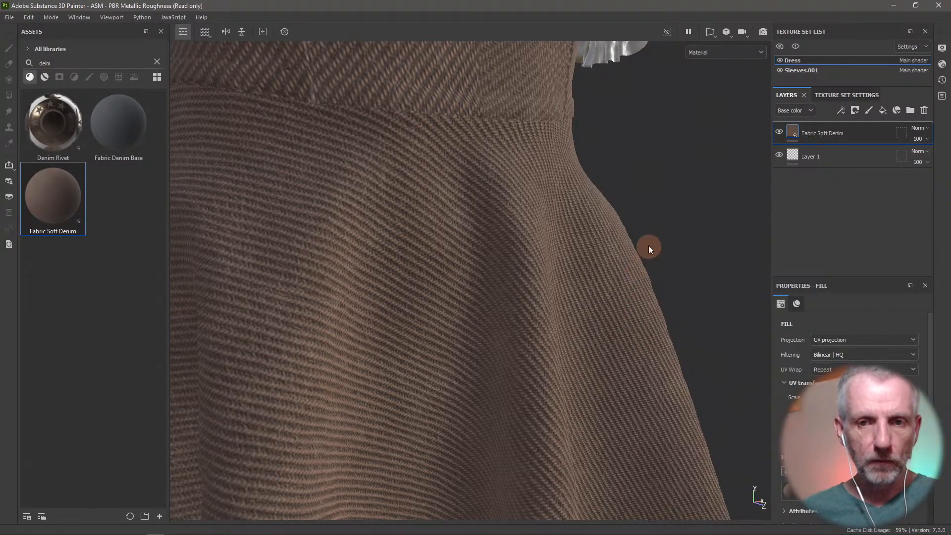
scroll(643, 255, up, 2)
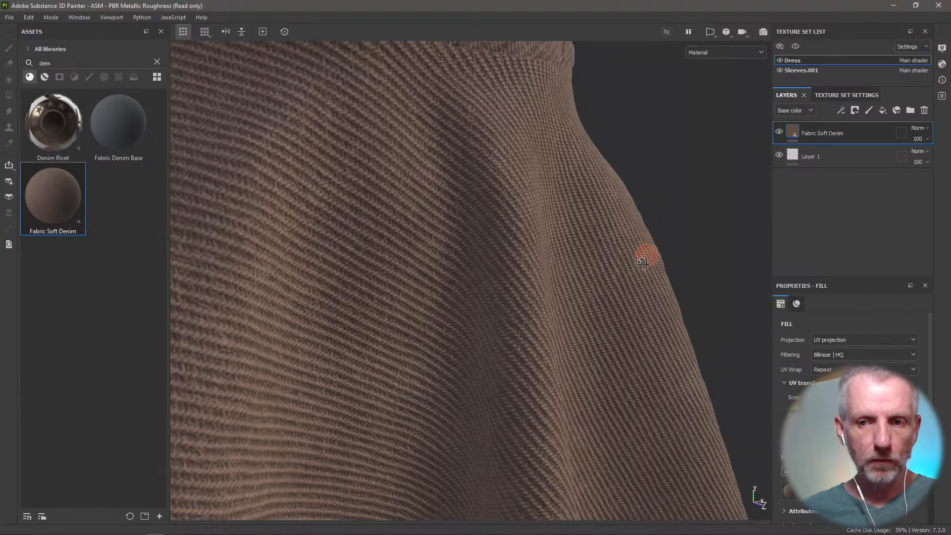
alt+middle_drag(648, 248, 615, 411)
alt+middle_drag(619, 213, 652, 396)
scroll(653, 396, down, 3)
scroll(653, 396, down, 2)
alt+drag(671, 388, 625, 389)
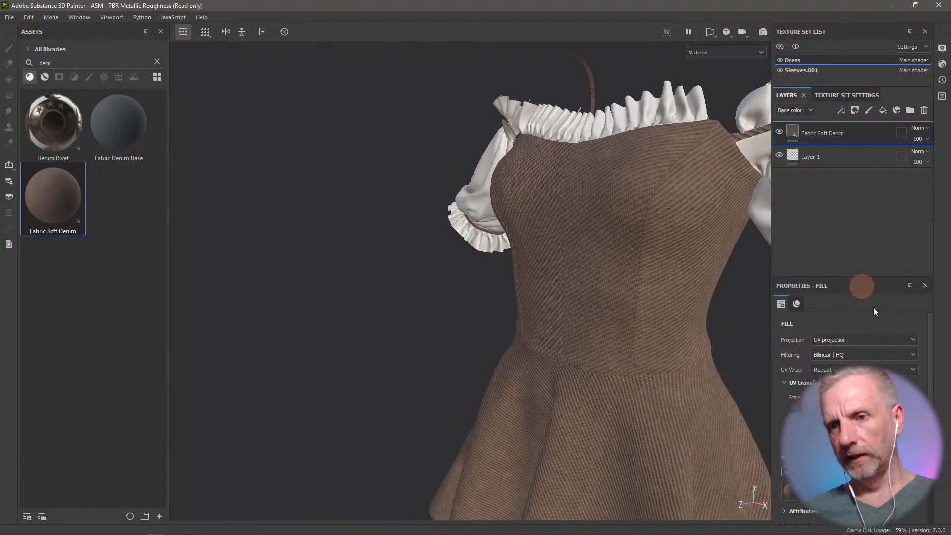
Recolor the dress's soft denim fill to a muted blue using its Denim Color parameter.
scroll(853, 339, down, 3)
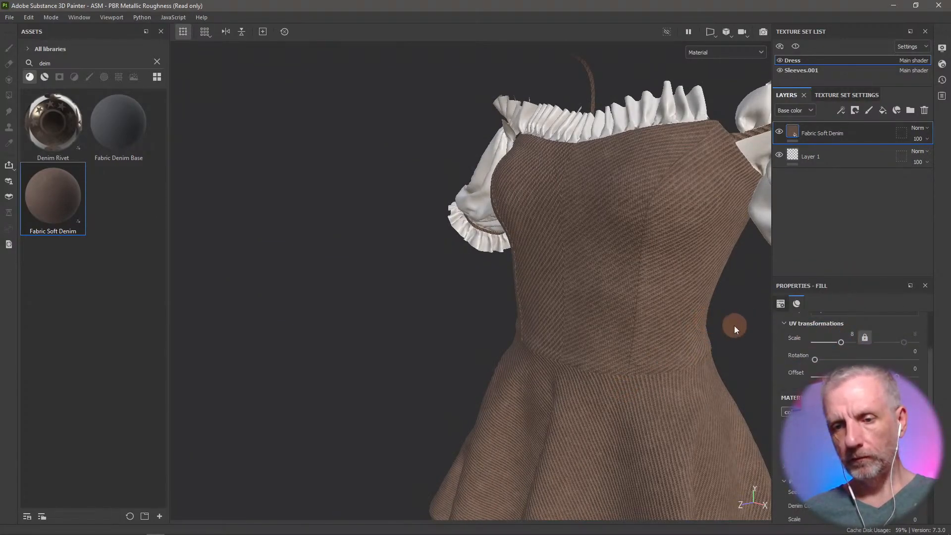
alt+drag(727, 329, 556, 263)
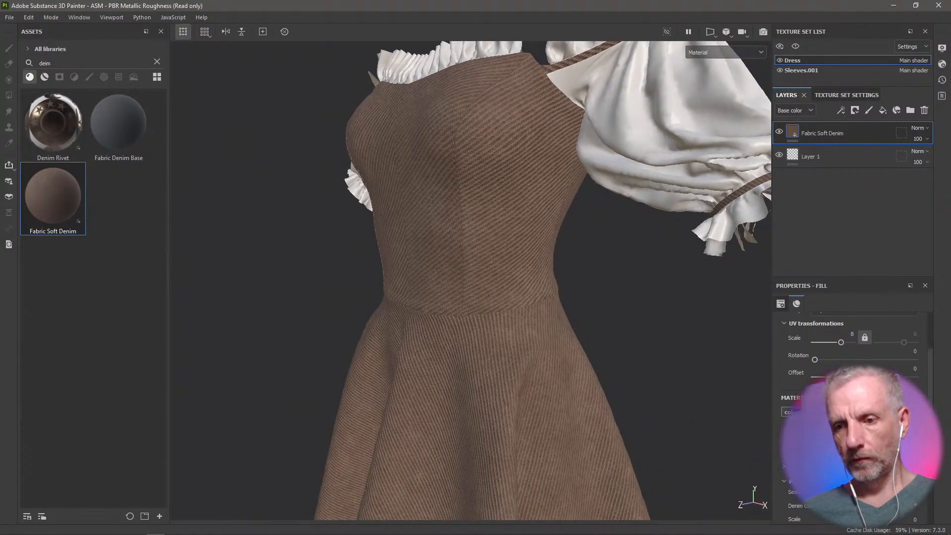
click(864, 505)
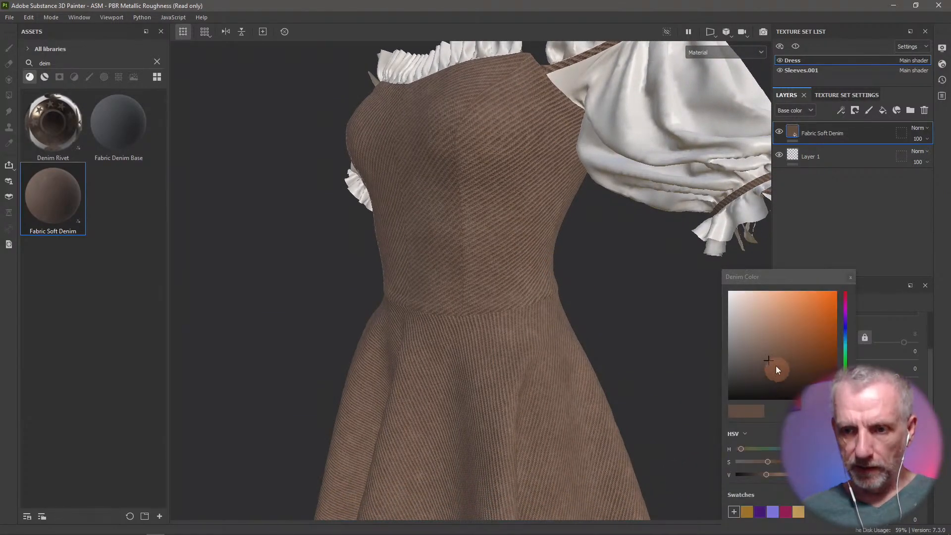
mouse_move(769, 362)
mouse_down()
mouse_move(765, 373)
mouse_move(742, 360)
mouse_move(732, 368)
mouse_up()
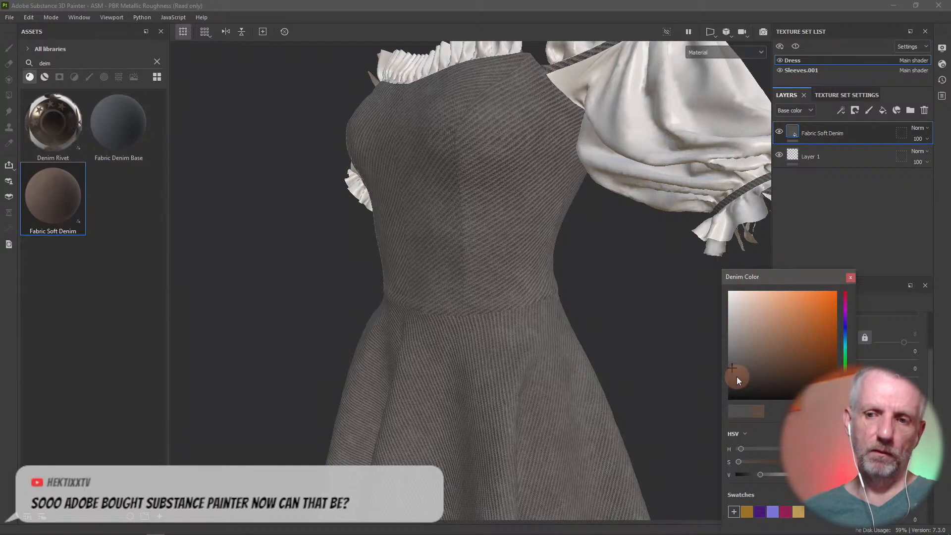
click(795, 347)
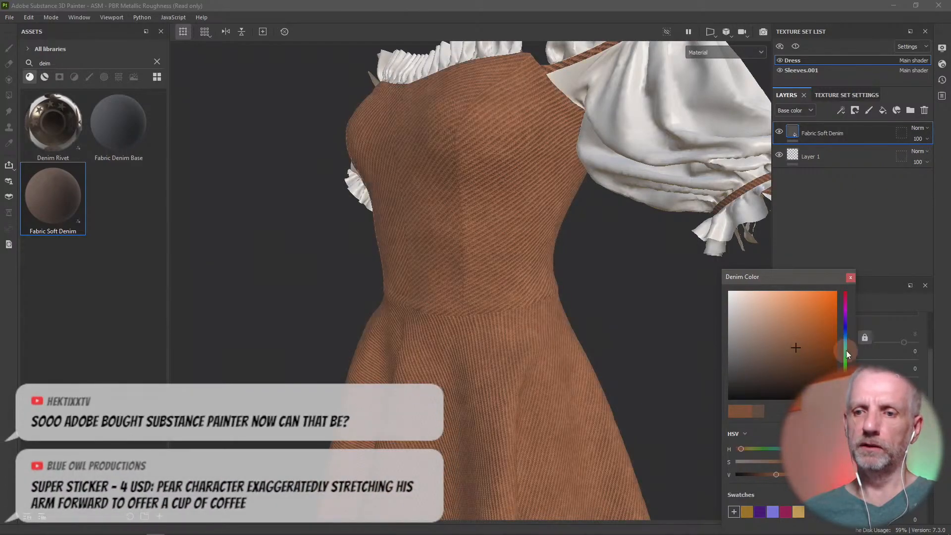
click(844, 349)
drag(845, 349, 843, 341)
click(780, 356)
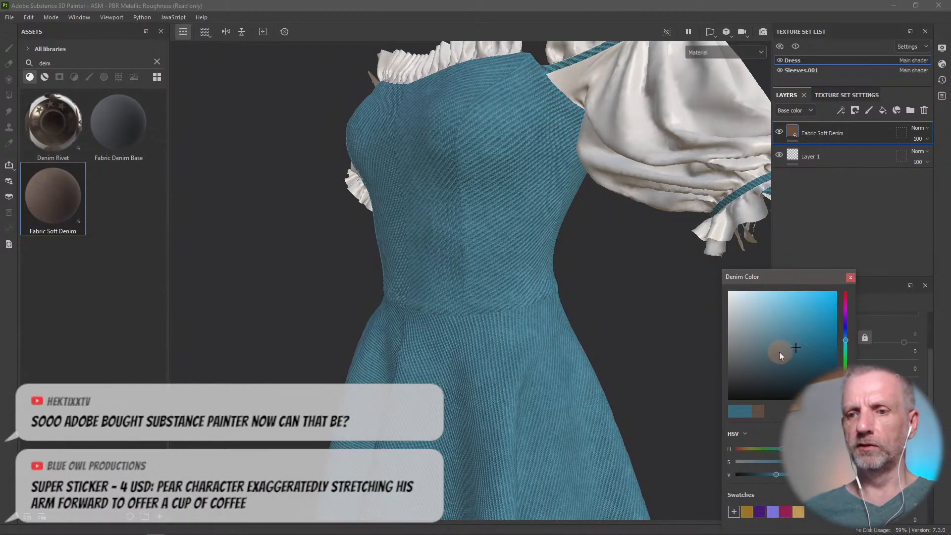
drag(780, 356, 774, 360)
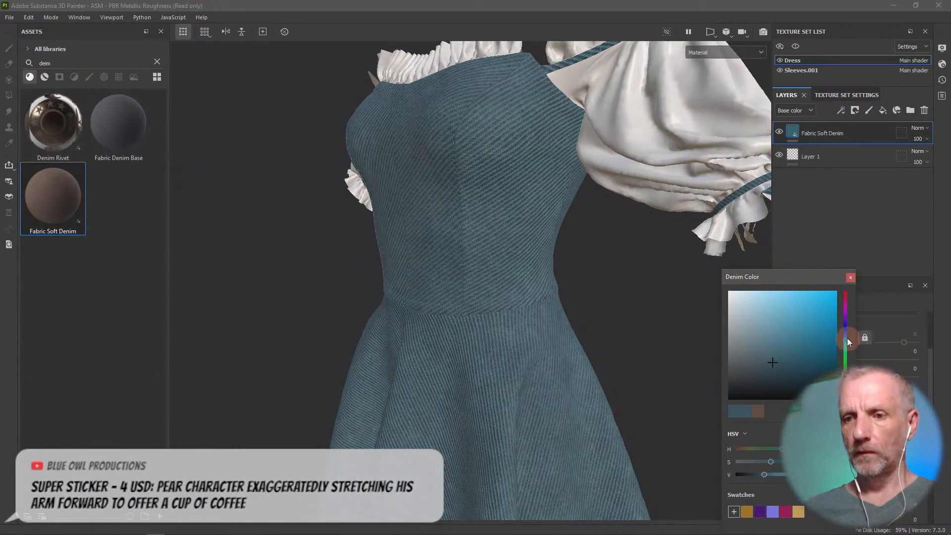
Change the fill's Denim Color to a dark neutral grey and close the color picker.
mouse_move(847, 338)
mouse_down()
mouse_move(853, 306)
mouse_move(840, 344)
mouse_up()
mouse_move(768, 365)
mouse_down()
mouse_move(758, 389)
mouse_move(742, 371)
mouse_move(743, 380)
mouse_move(709, 378)
mouse_up()
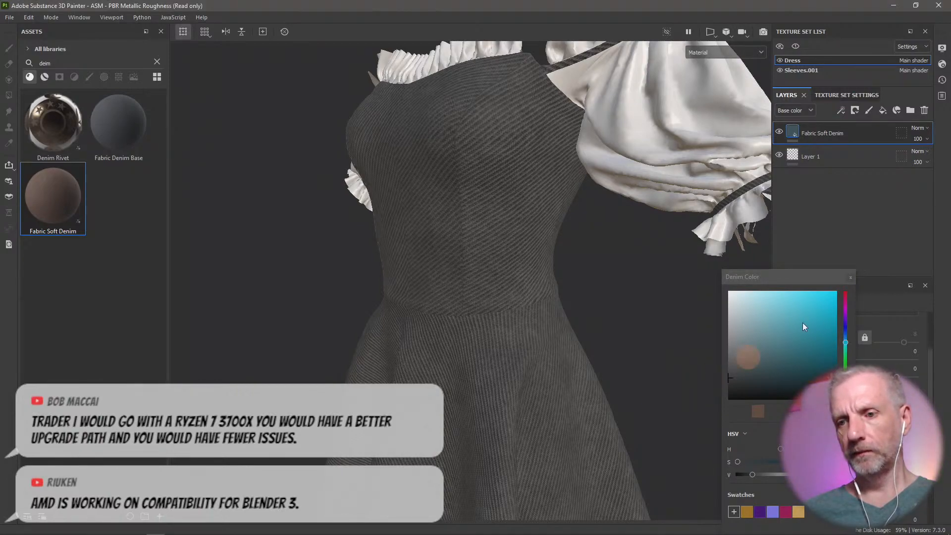
click(850, 277)
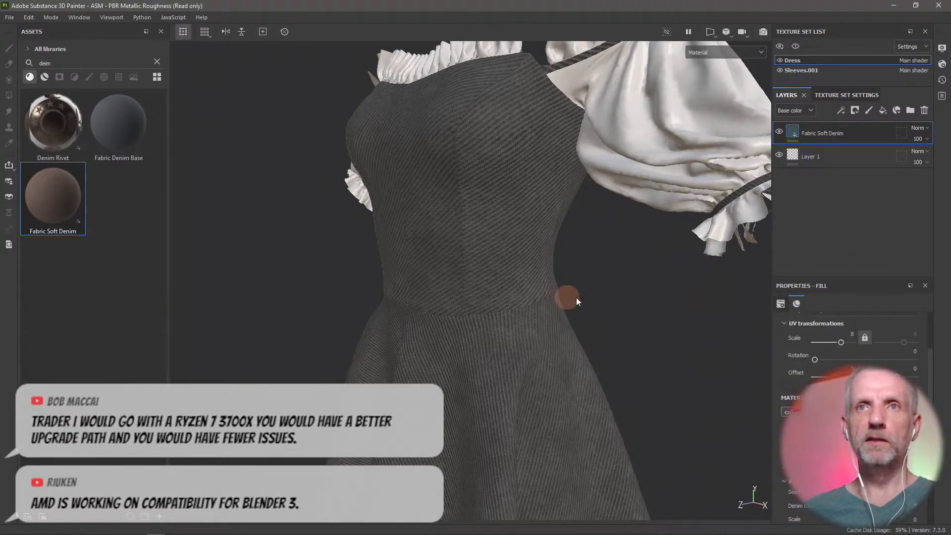
Inspect the recolored dress from several angles and distances, comparing the fabric pattern on the bodice, waist seam and skirt.
alt+drag(458, 305, 561, 306)
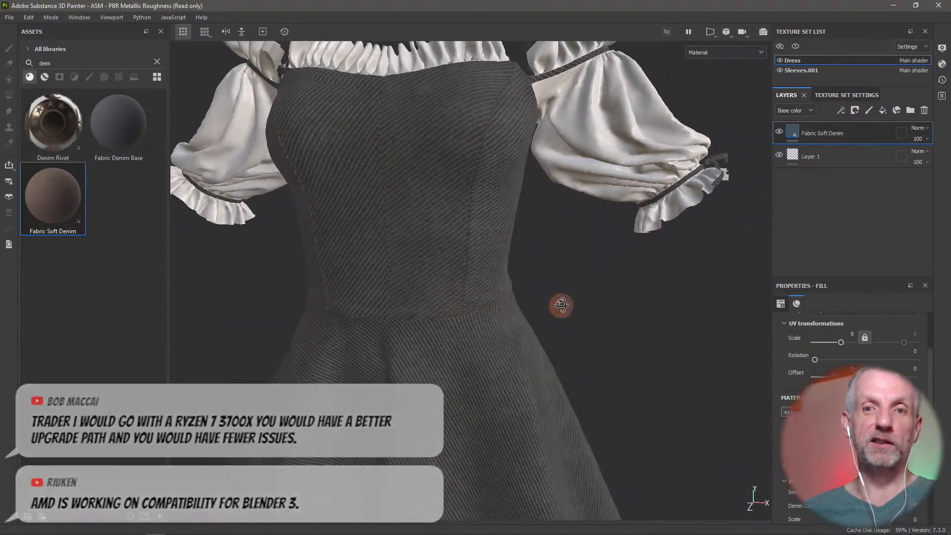
scroll(564, 304, up, 3)
scroll(564, 305, down, 4)
alt+drag(507, 293, 606, 317)
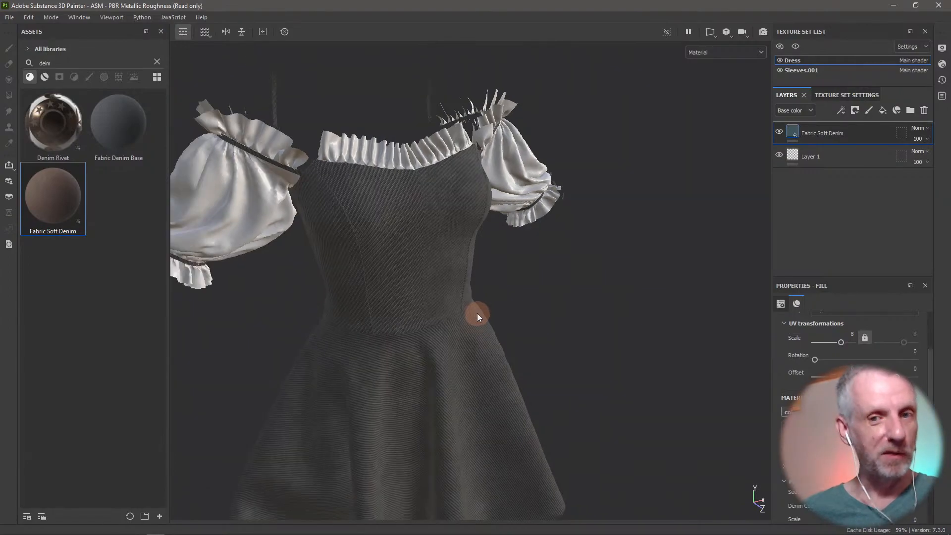
alt+middle_drag(516, 319, 593, 310)
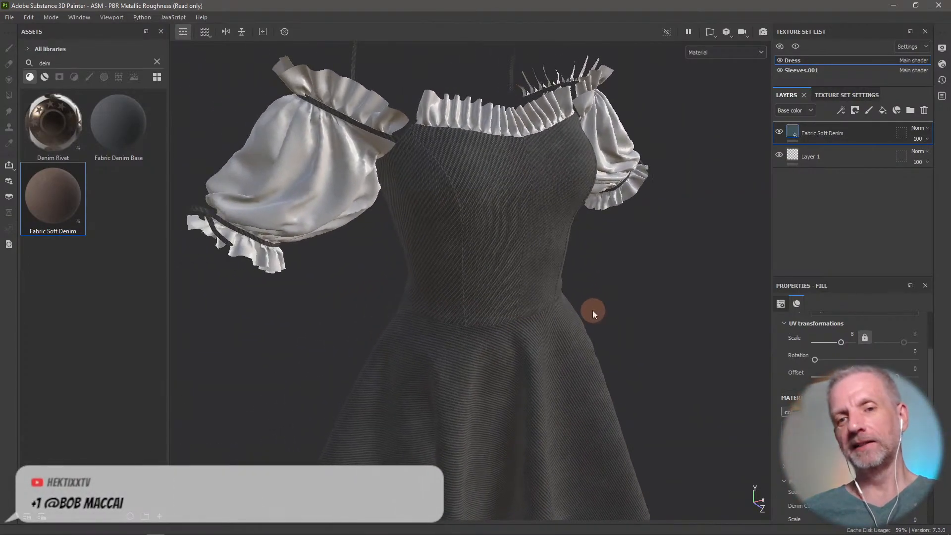
scroll(593, 310, up, 1)
scroll(593, 311, down, 4)
alt+drag(599, 310, 505, 301)
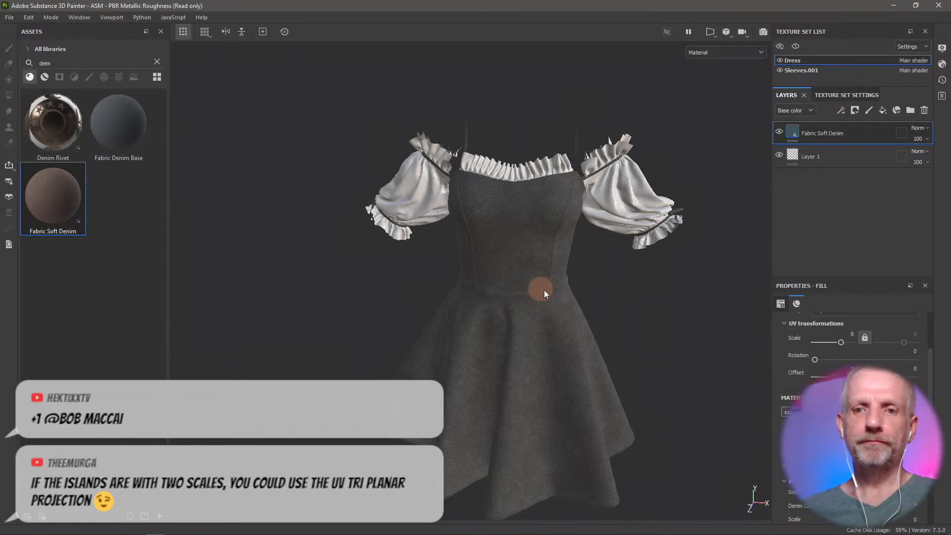
alt+drag(544, 290, 472, 287)
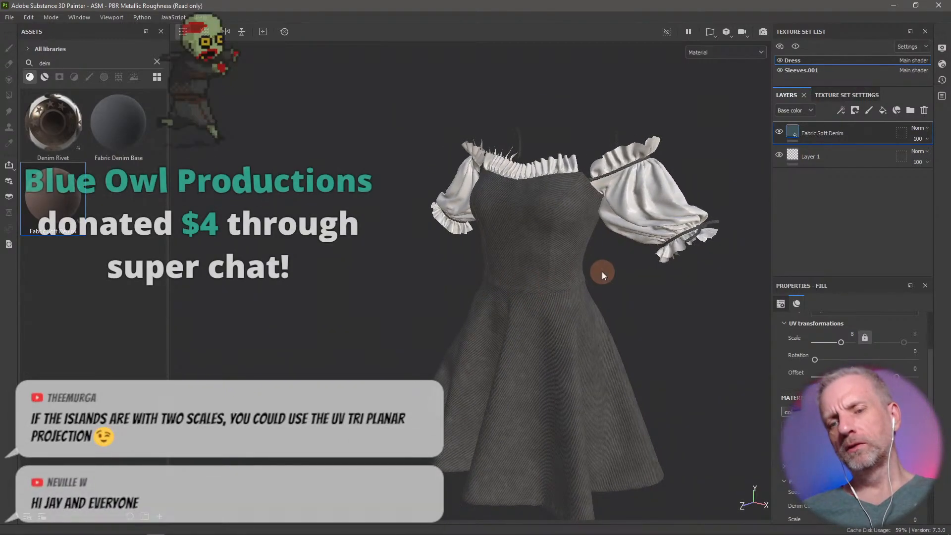
scroll(592, 263, up, 5)
scroll(591, 263, up, 1)
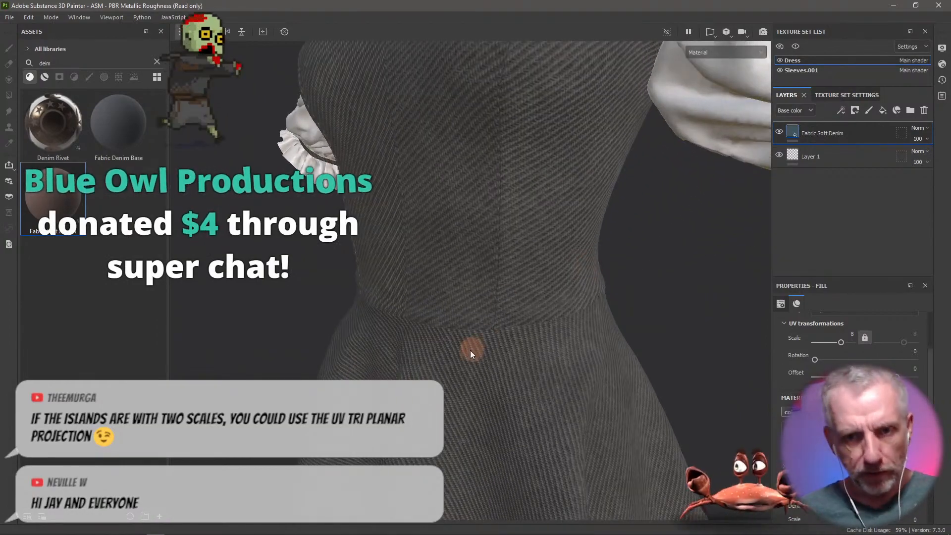
scroll(504, 300, down, 3)
scroll(502, 299, down, 2)
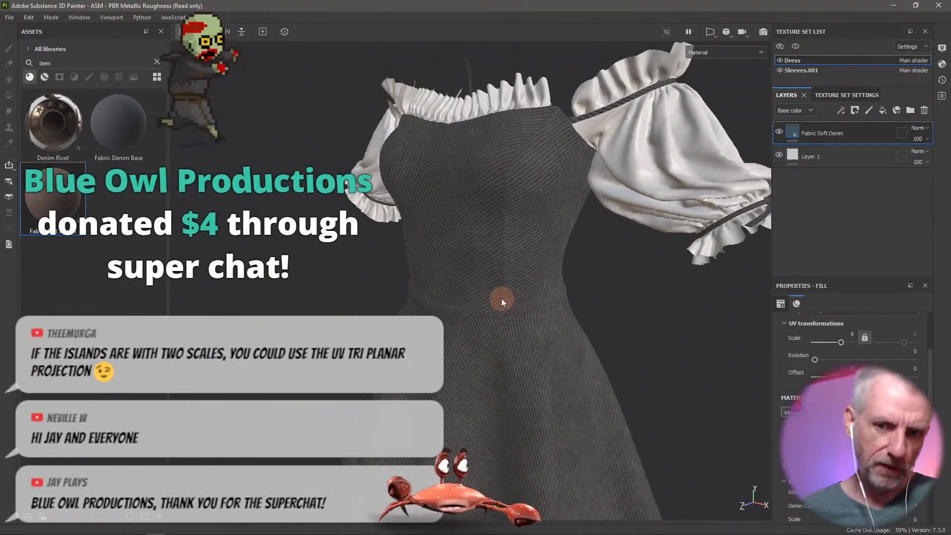
scroll(531, 300, up, 2)
scroll(531, 299, down, 4)
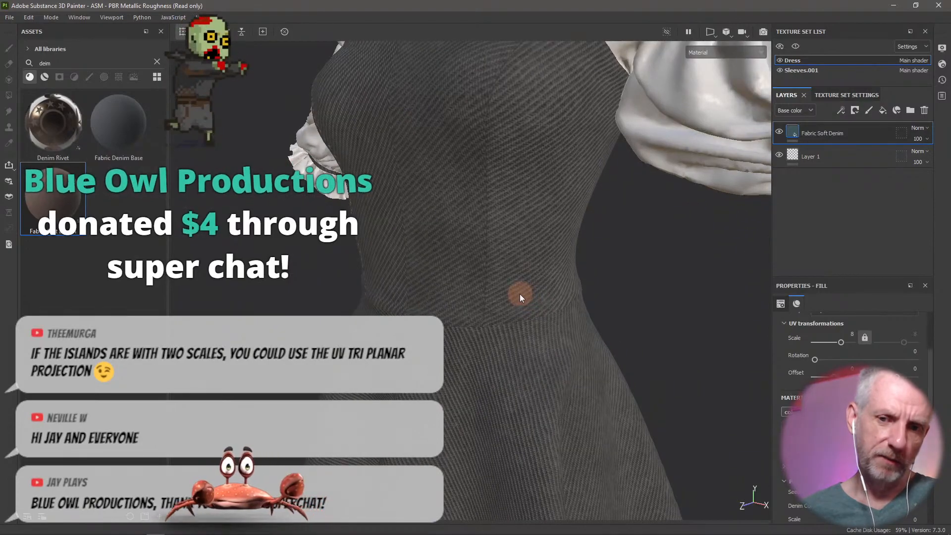
alt+drag(498, 293, 534, 289)
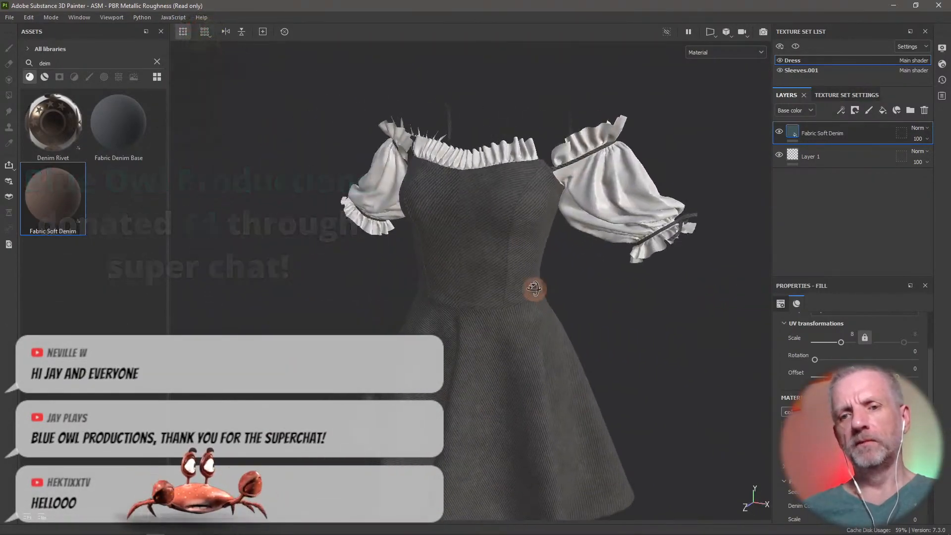
Switch to Firefox and open the Live Stream Dress_5 picture in the Ko-fi gallery as a reference.
key(alt+Tab)
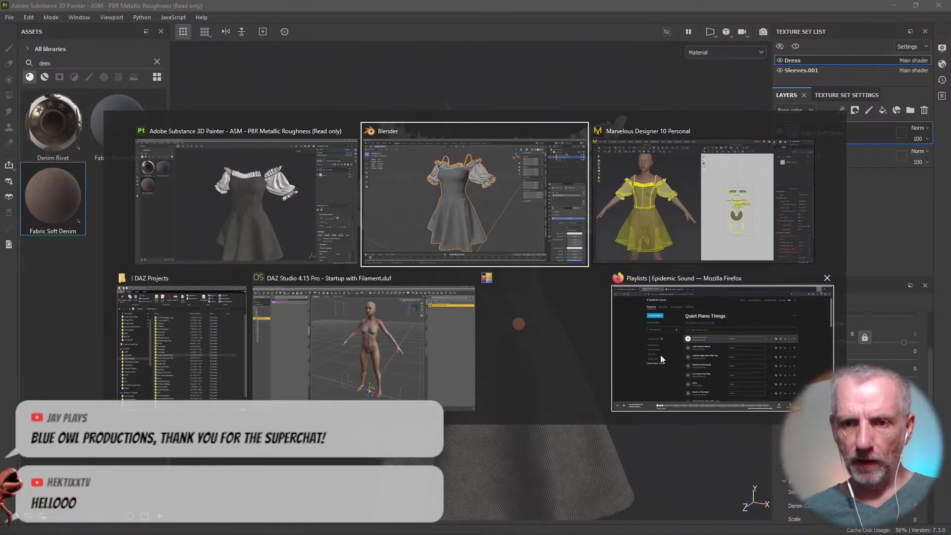
click(661, 355)
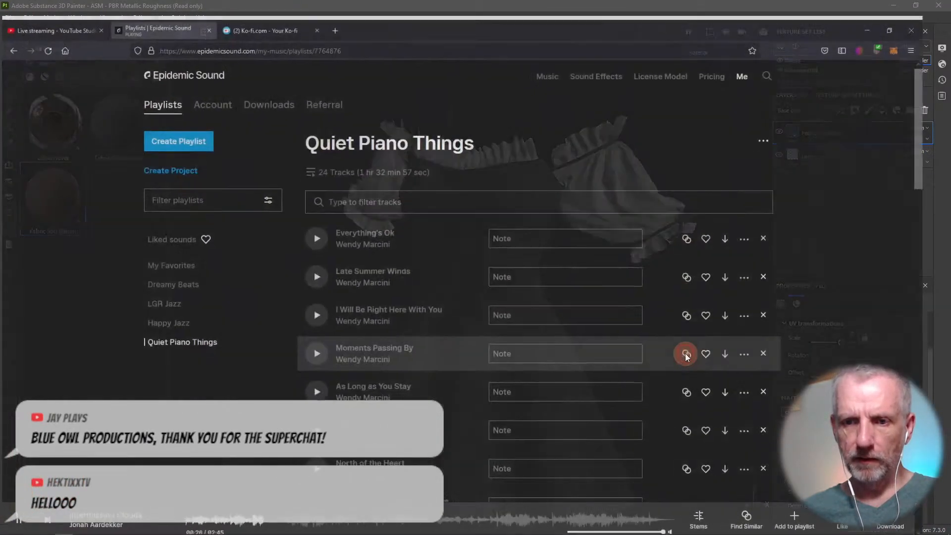
click(270, 11)
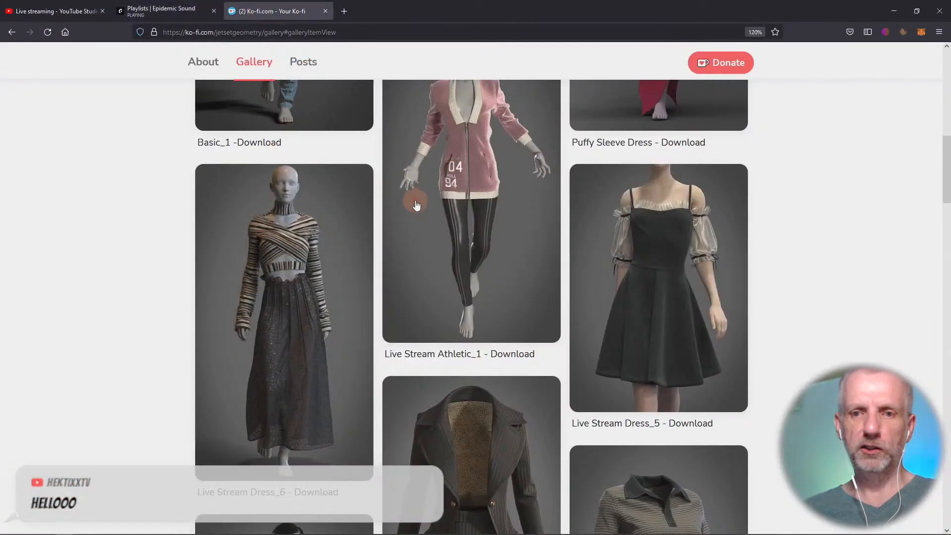
click(703, 295)
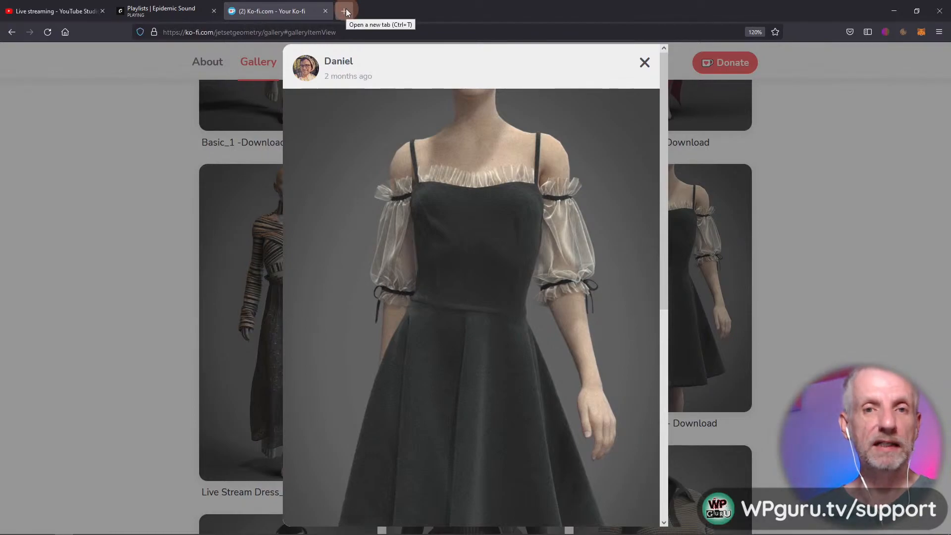
Return to Substance 3D Painter, clear the material search, and check Creative Cloud's Stock & Marketplace for assets before closing it.
key(alt+Tab)
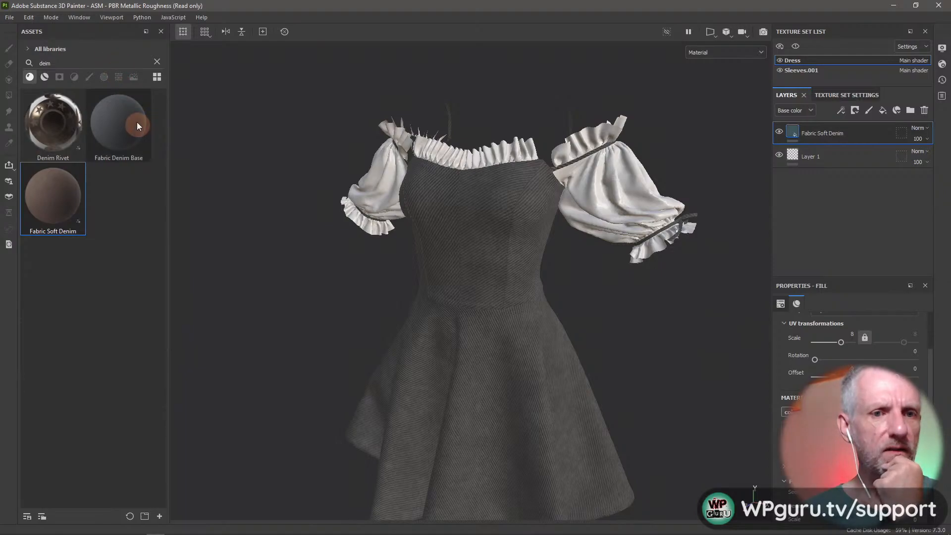
click(157, 61)
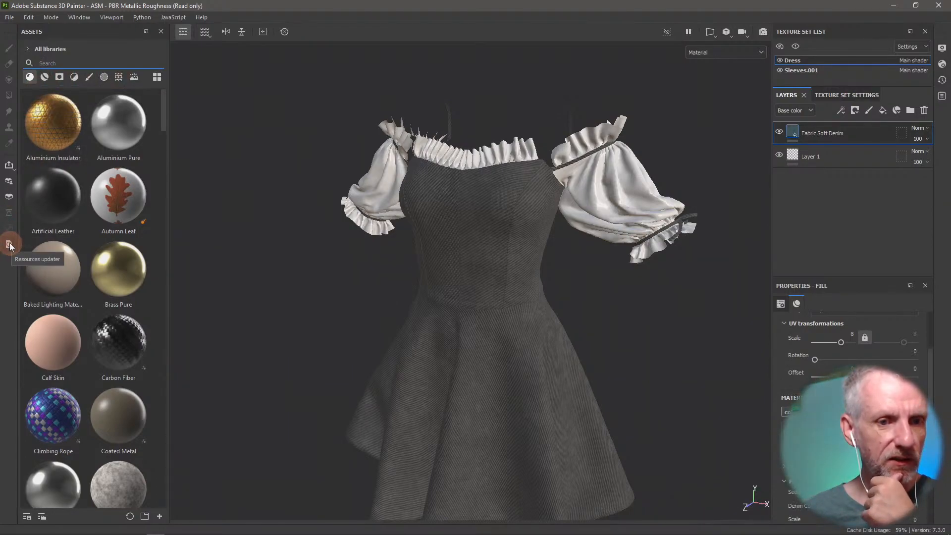
click(9, 198)
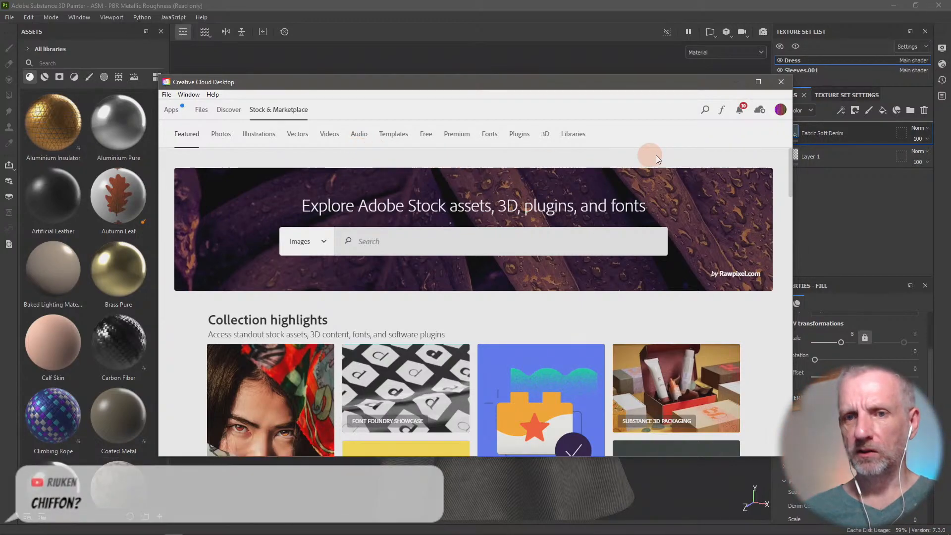
click(778, 87)
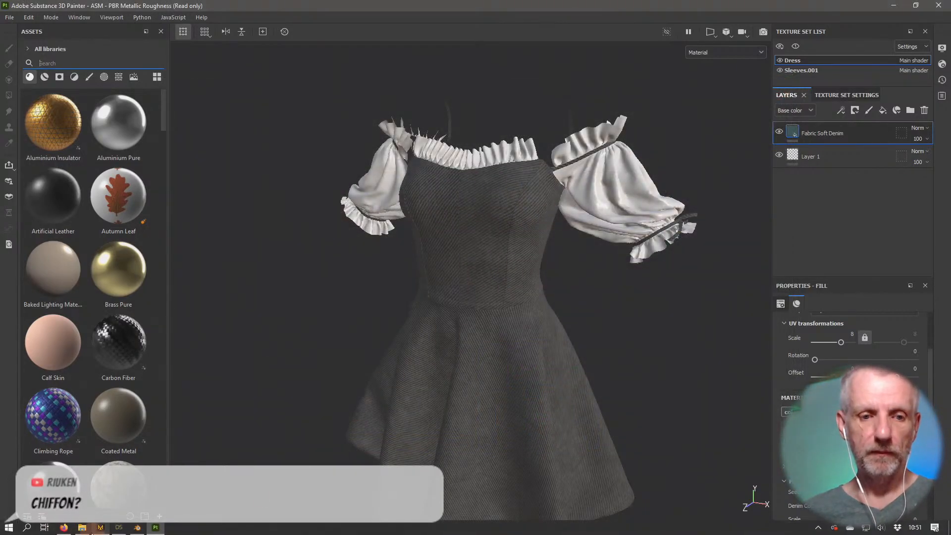
Switch to Firefox and load substance3d.adobe.com in a new tab.
click(64, 527)
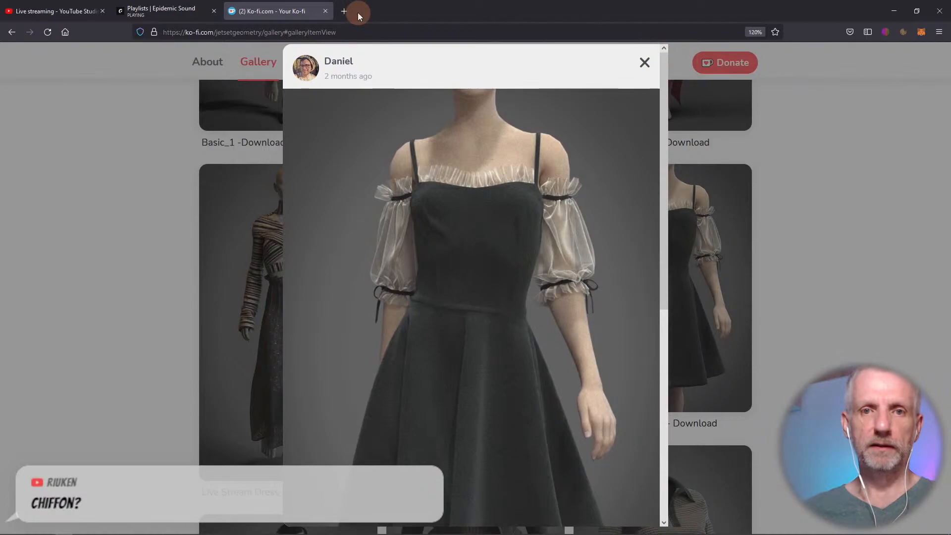
click(344, 11)
text(subst)
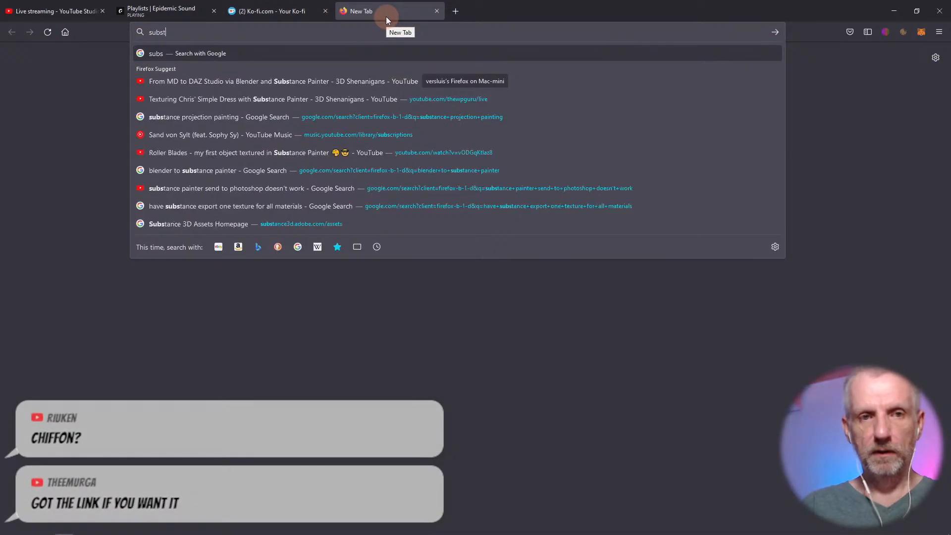
text(ance)
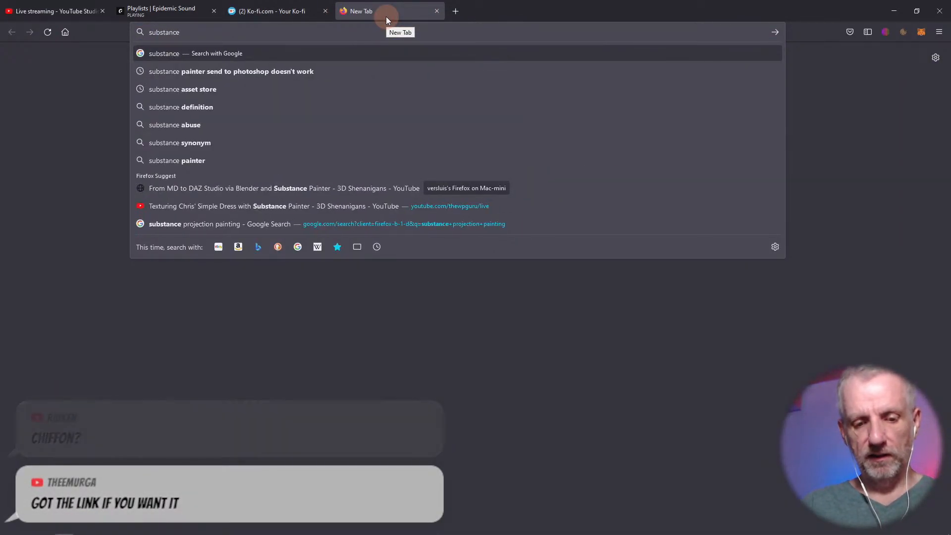
text(3d.adobe.com)
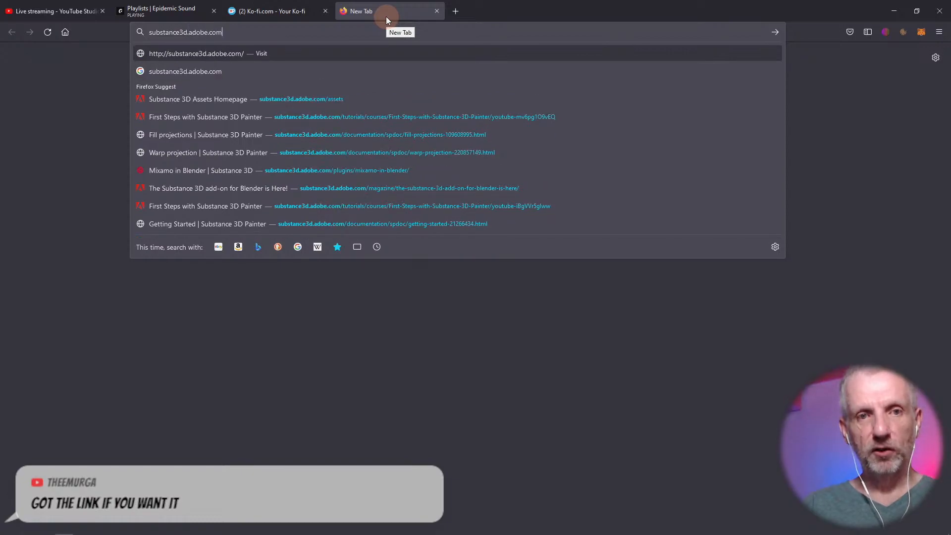
key(Return)
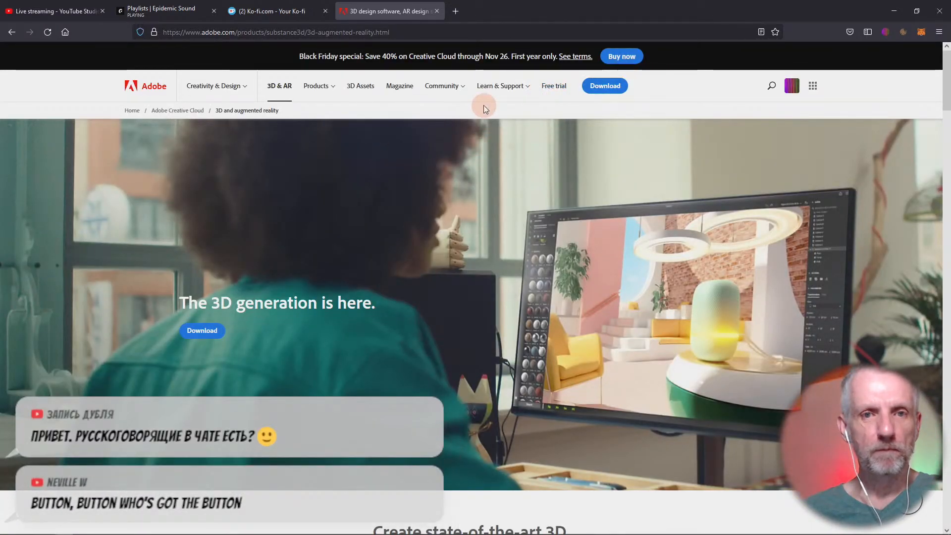
Find the high-end 3D asset library section on Adobe's 3D and augmented reality page and open the Substance 3D Assets site.
scroll(390, 236, down, 3)
scroll(390, 236, down, 10)
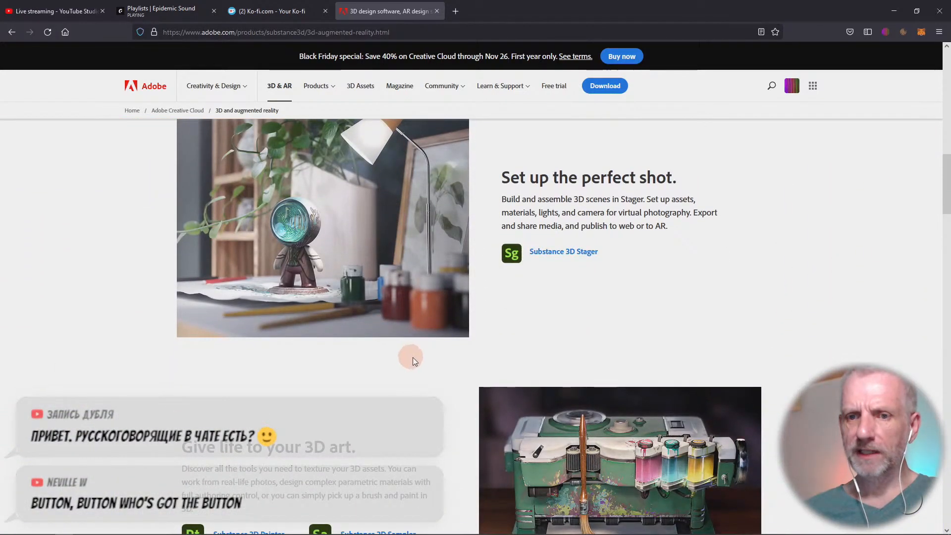
scroll(420, 361, down, 4)
scroll(559, 180, up, 5)
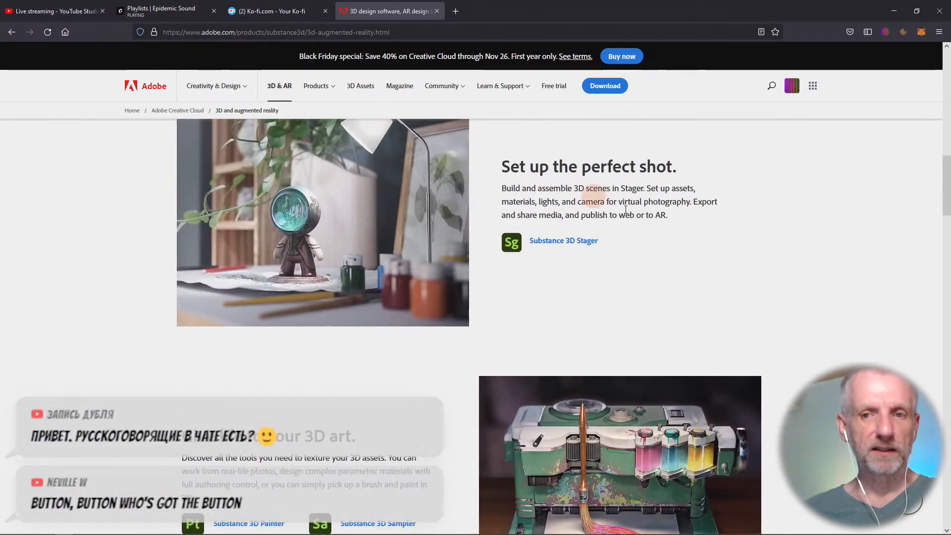
scroll(544, 246, down, 5)
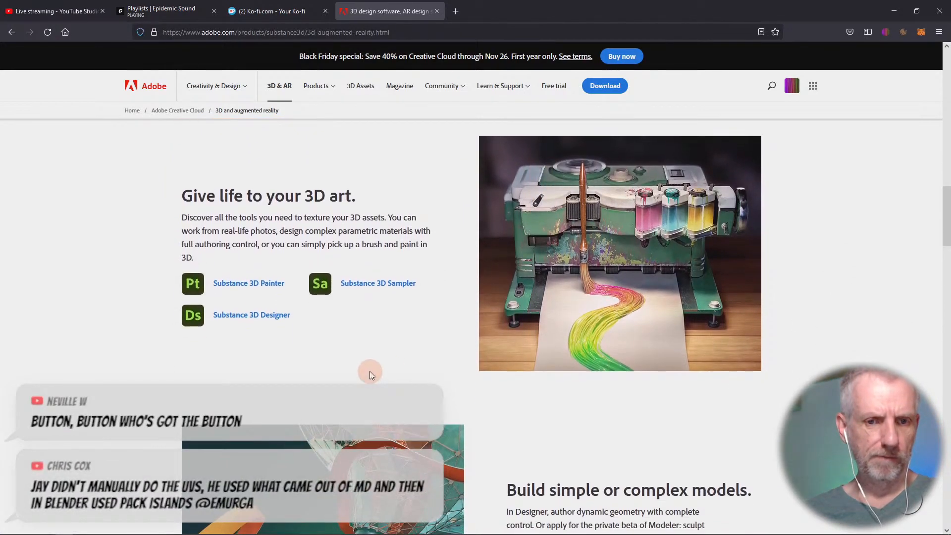
scroll(415, 301, down, 5)
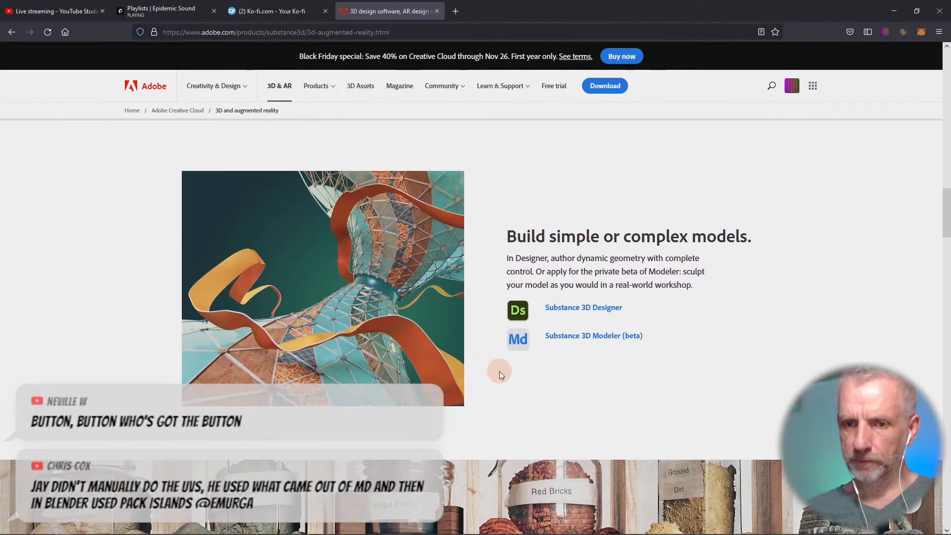
scroll(499, 370, down, 5)
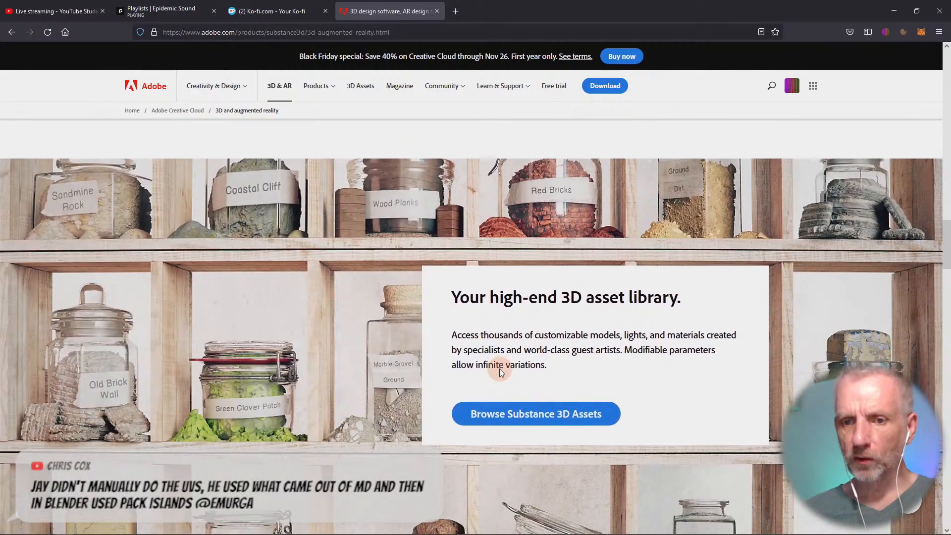
click(530, 418)
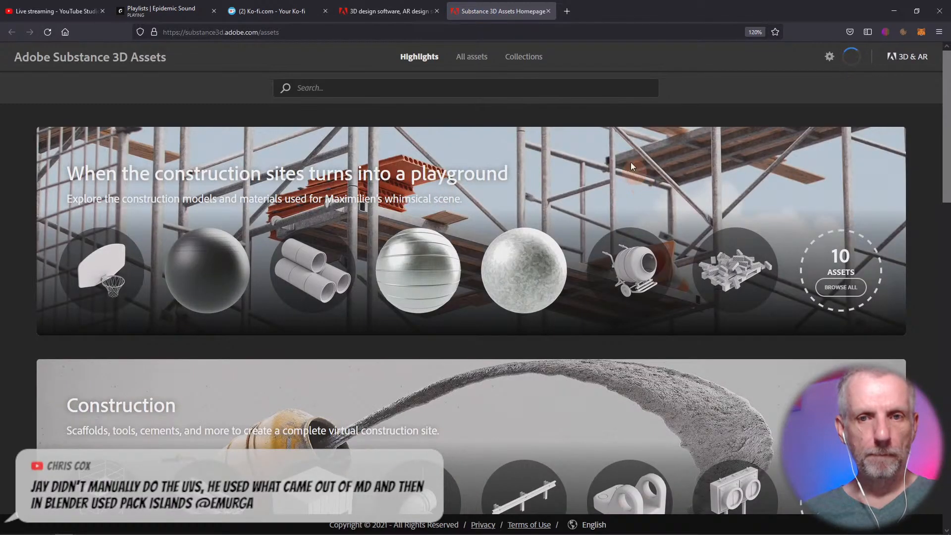
Show all assets, narrow them to the Materials category, and search the library for chiffon.
click(472, 57)
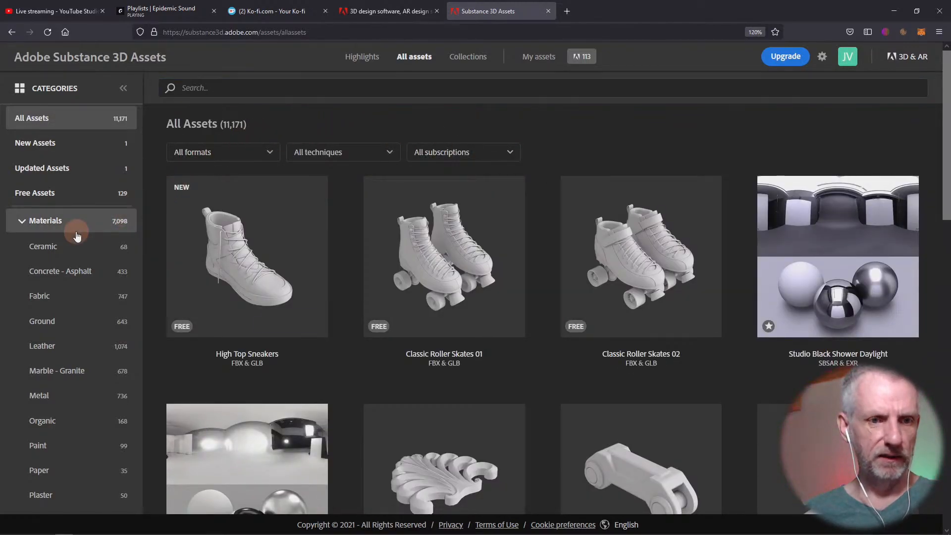
click(45, 221)
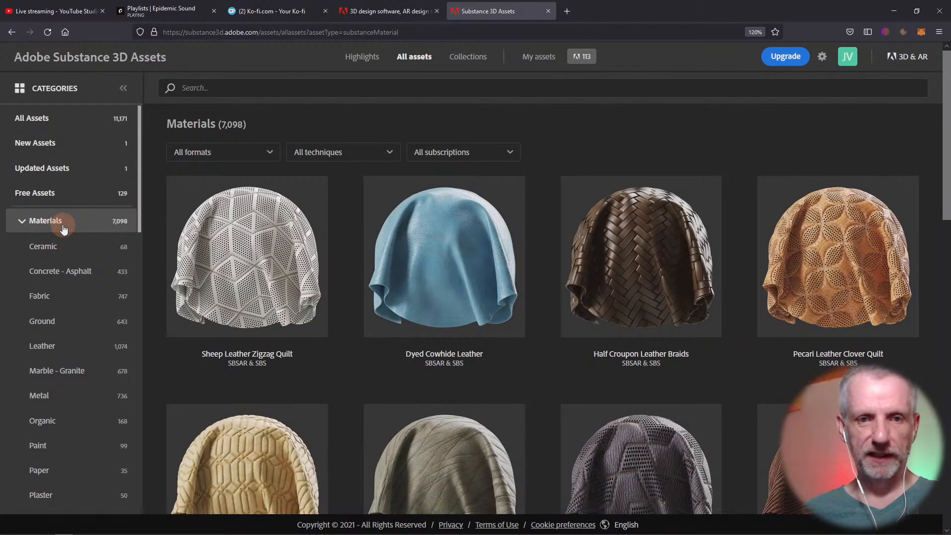
click(463, 88)
text(r)
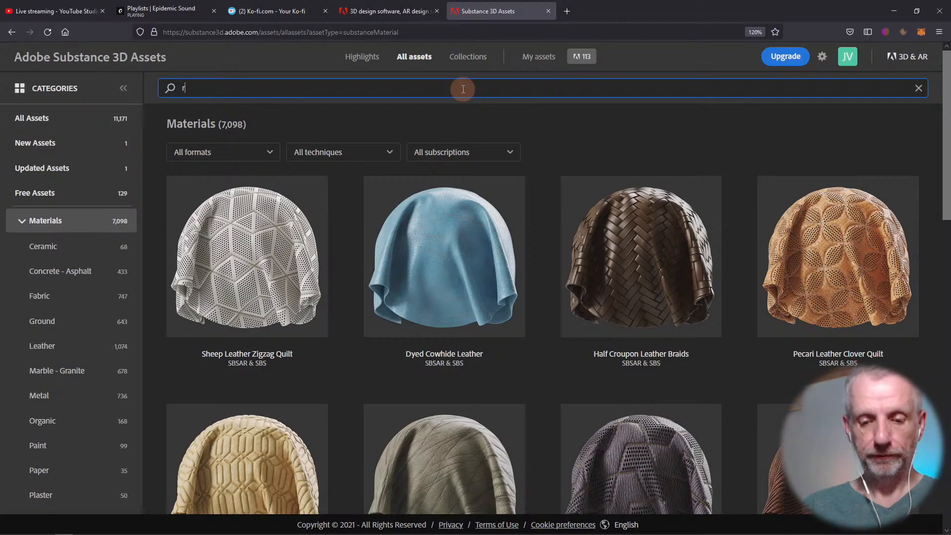
text(i)
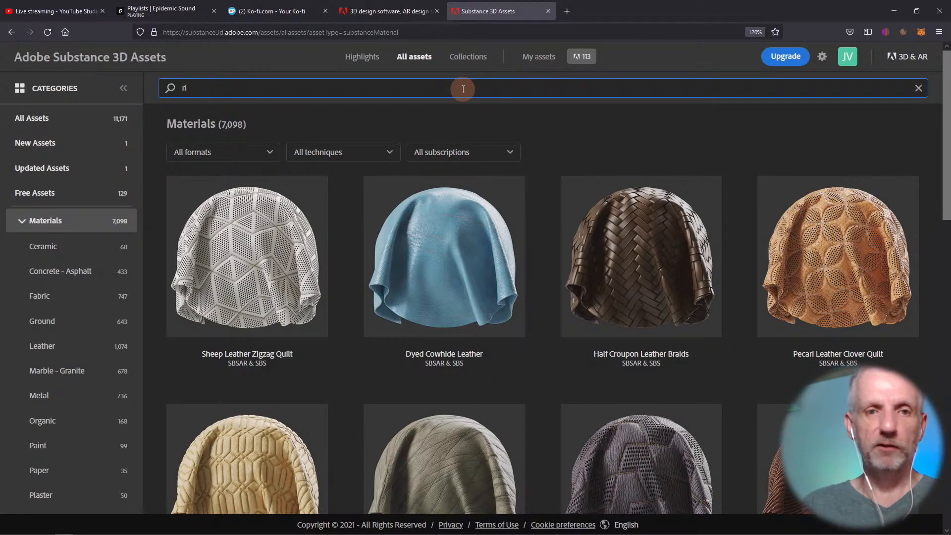
key(BackSpace)
key(BackSpace)
text(chiffon)
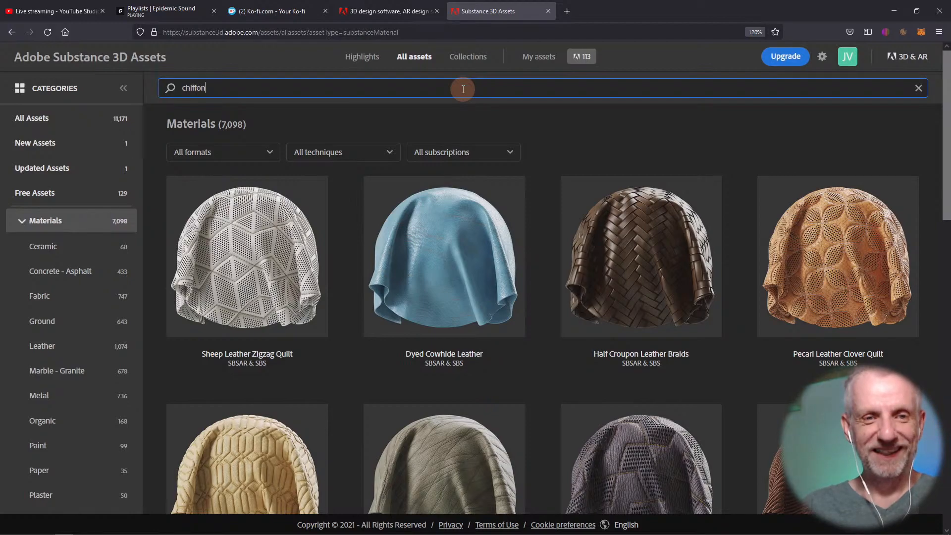
key(Return)
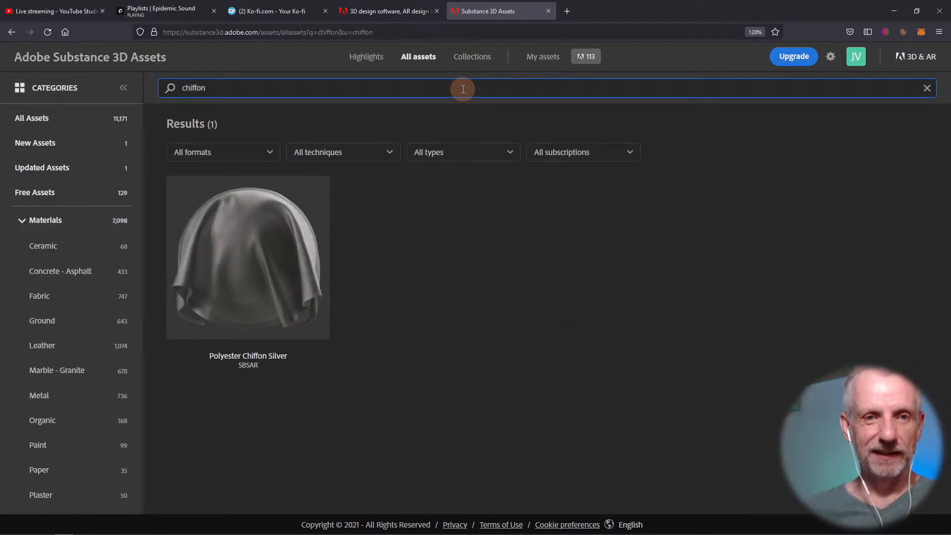
Review the Polyester Chiffon Silver material's page and download its SBSAR version, saving polyester_chiffon_silver.sbsar.
mouse_move(300, 272)
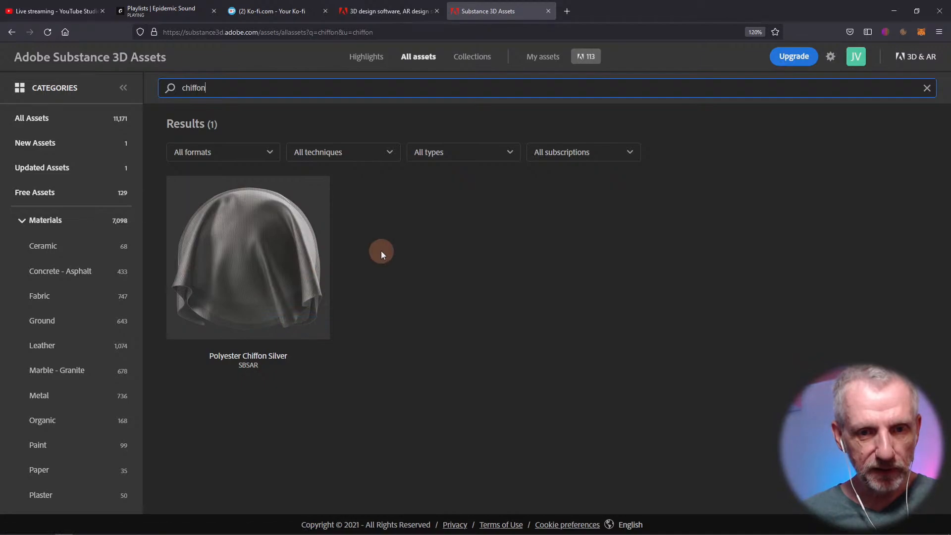
click(238, 265)
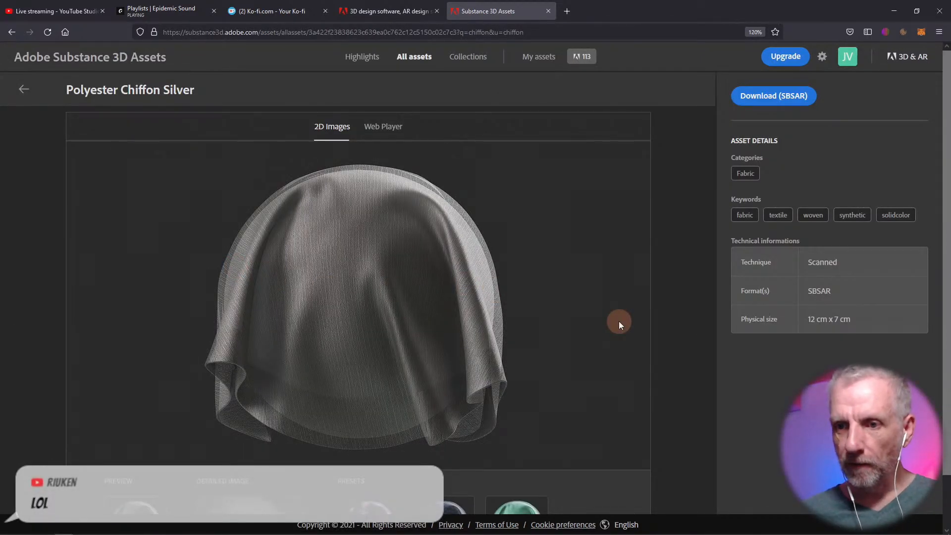
scroll(654, 336, down, 2)
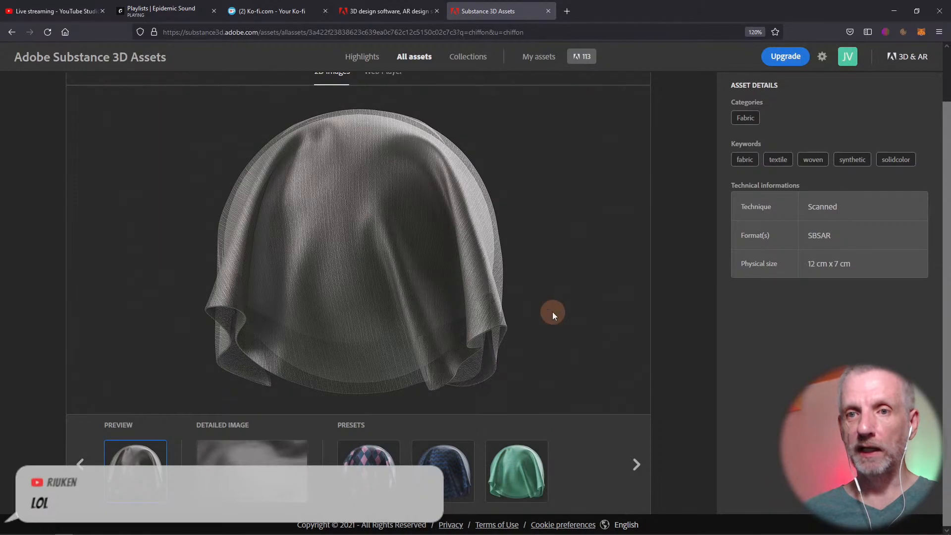
scroll(552, 311, up, 2)
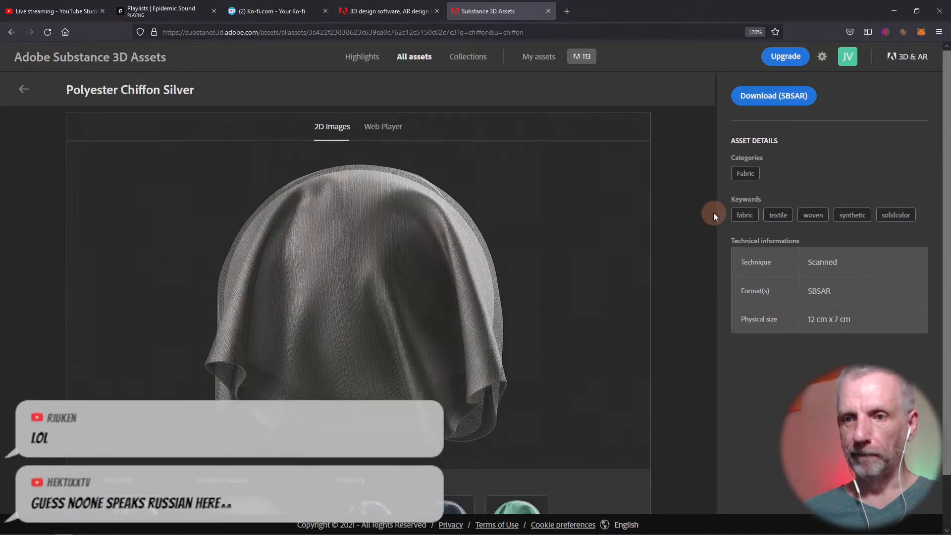
scroll(699, 242, down, 2)
scroll(699, 242, up, 2)
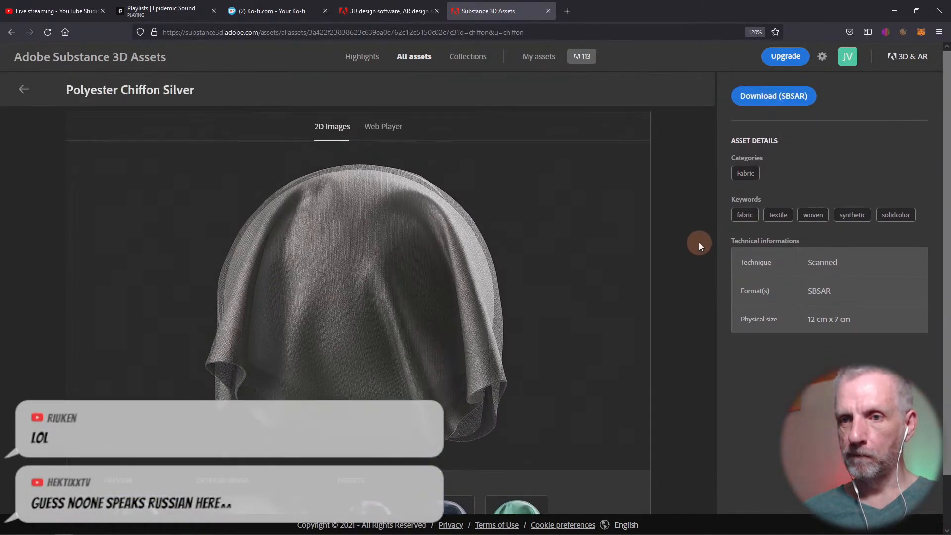
click(770, 101)
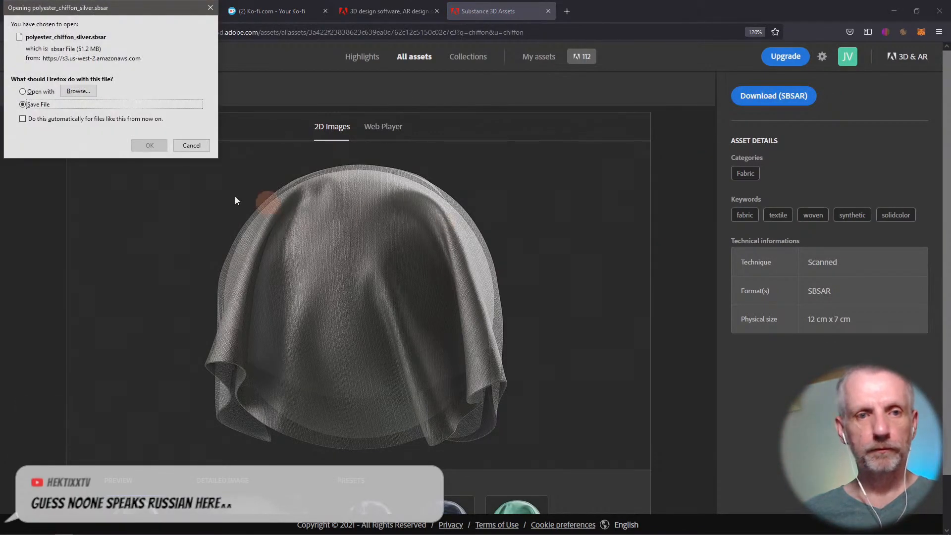
click(163, 148)
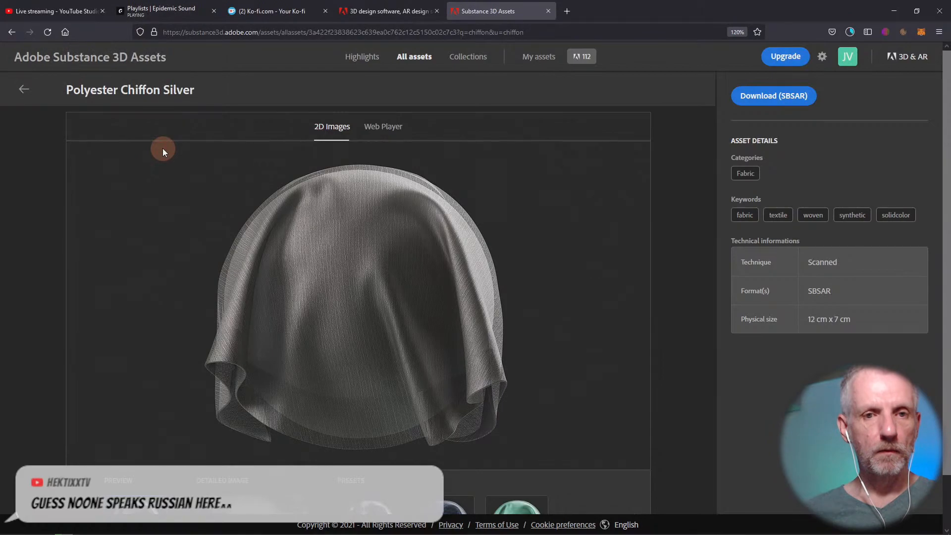
Return to the chiffon search results and search the asset library for velvet instead.
click(32, 91)
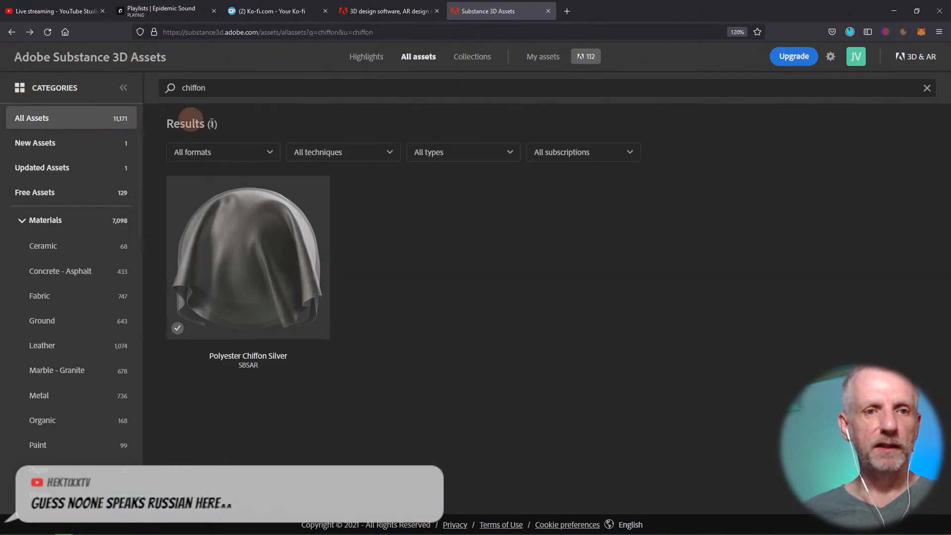
double_click(276, 87)
text(vel)
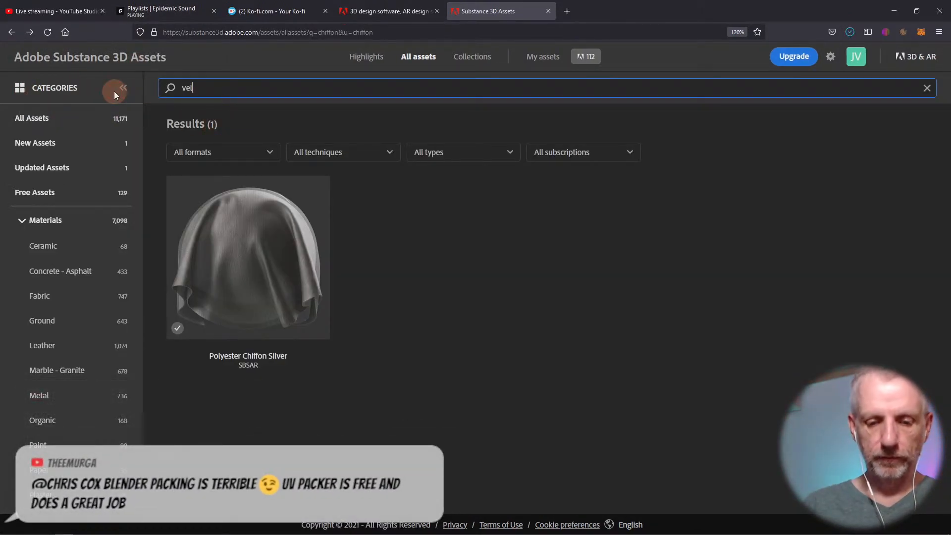
text(vet)
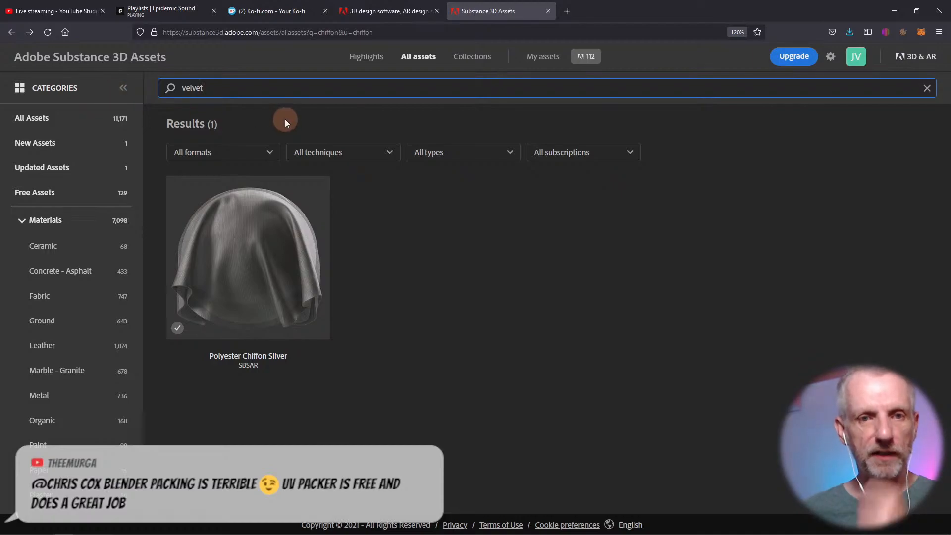
key(Return)
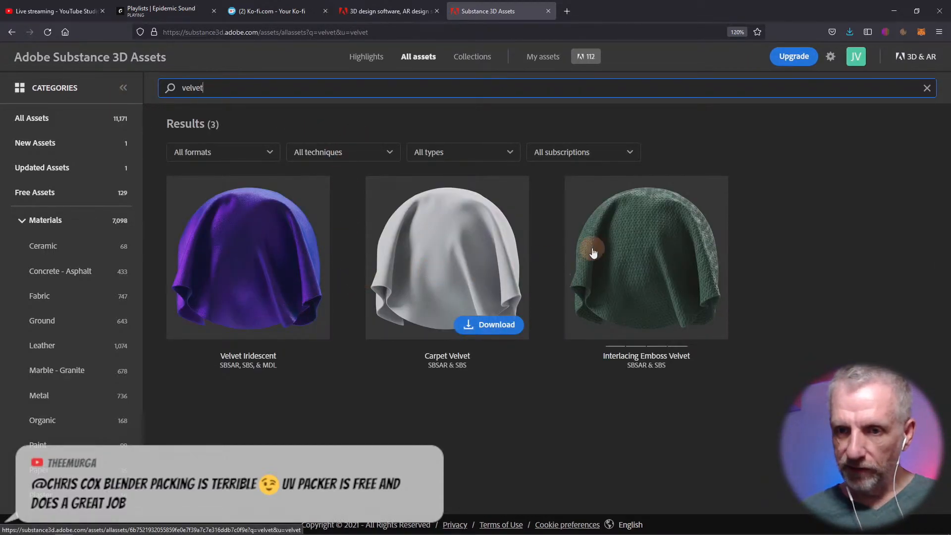
Open the Interlacing Emboss Velvet material and download its SBSAR version, saving interlacing_emboss_velvet.sbsar.
click(635, 245)
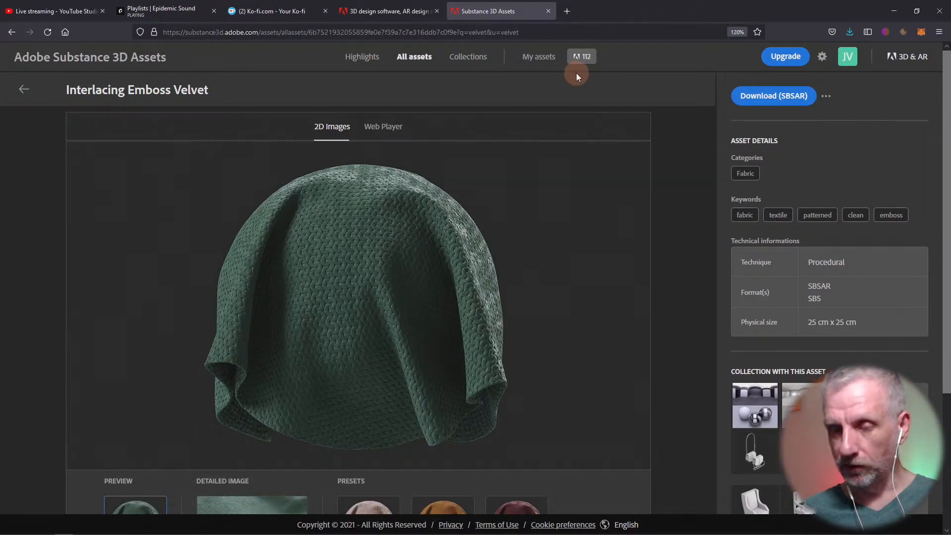
click(774, 96)
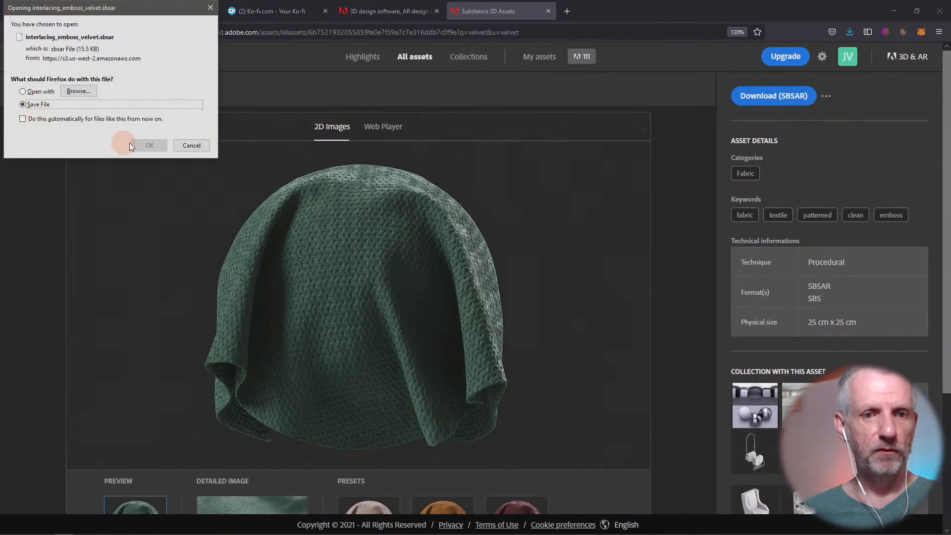
click(148, 145)
Return to the velvet results, open Velvet Iridescent, and examine its detailed image and asset details.
click(20, 95)
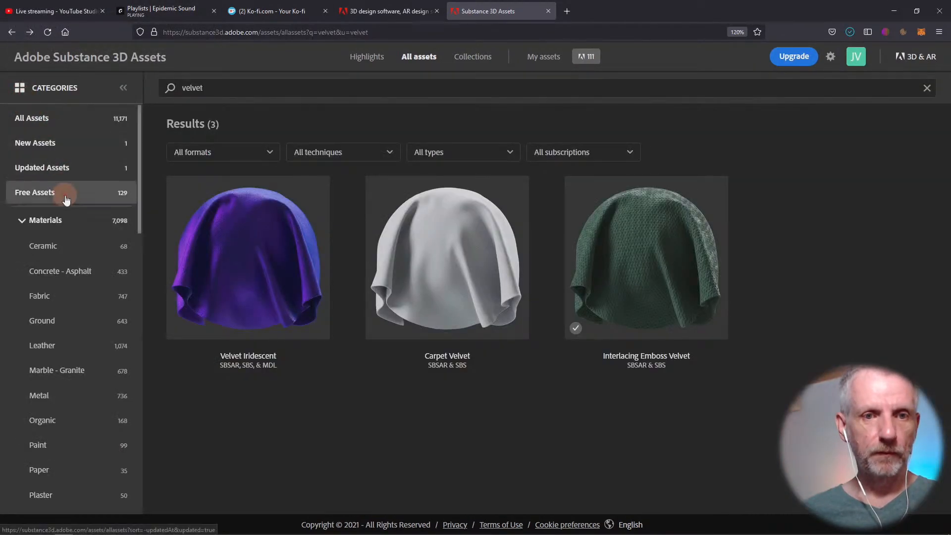
click(257, 269)
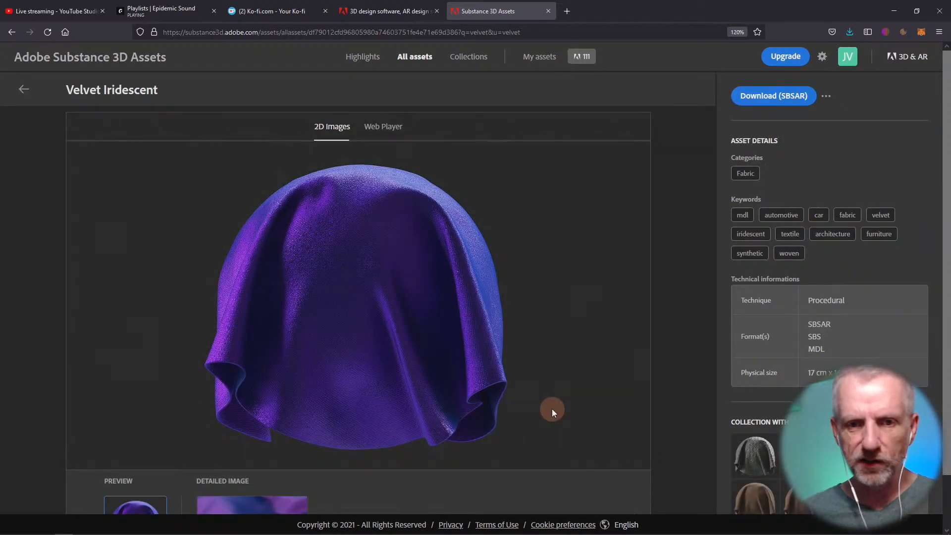
scroll(601, 382, down, 2)
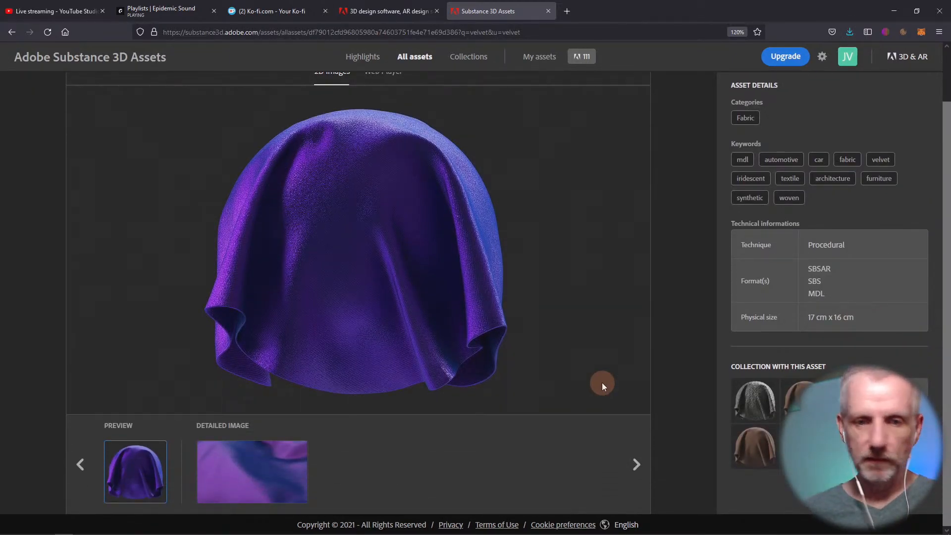
click(276, 484)
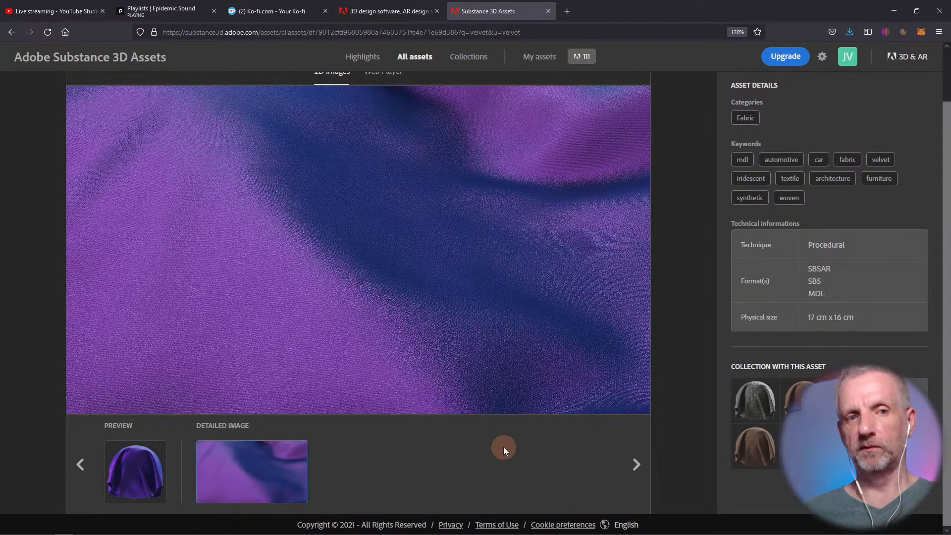
scroll(694, 310, up, 2)
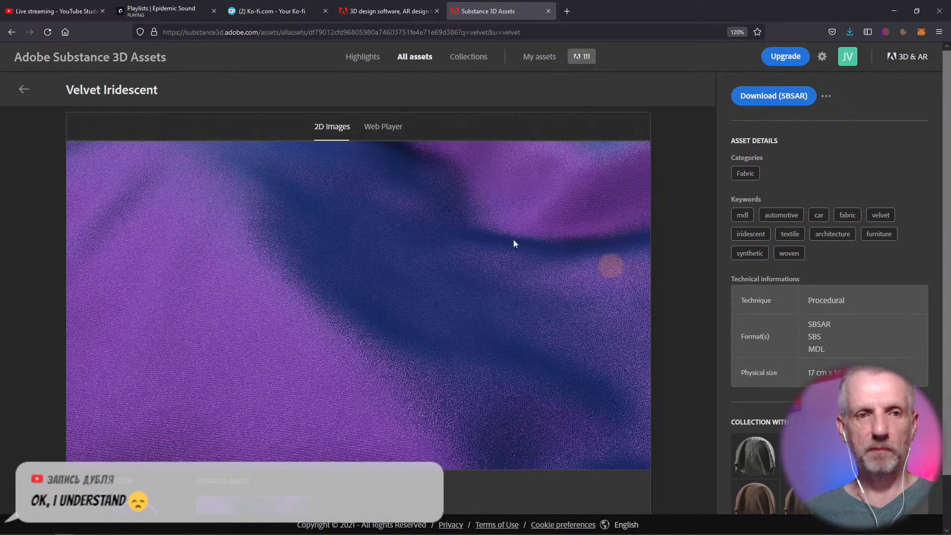
Return to the velvet results, examine Carpet Velvet's preview and detailed image, and go back to the results.
click(25, 90)
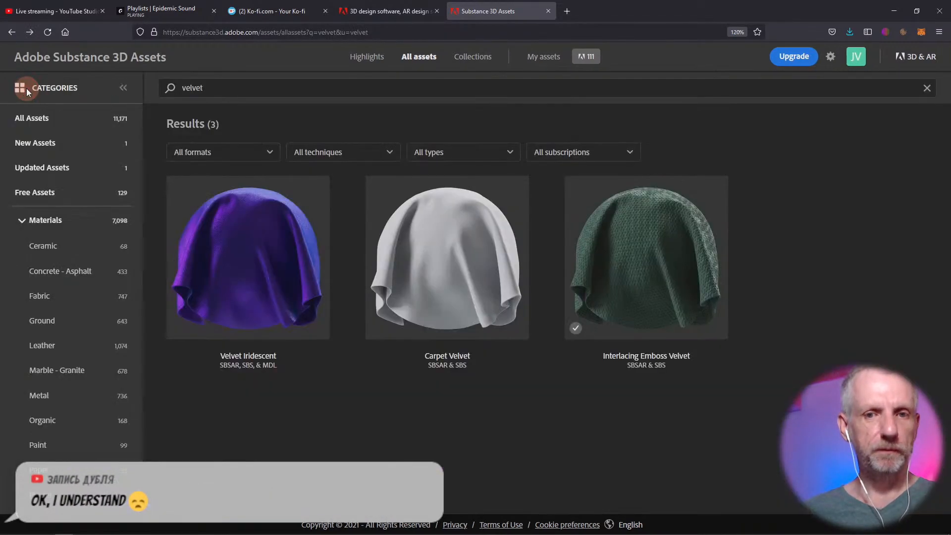
click(456, 256)
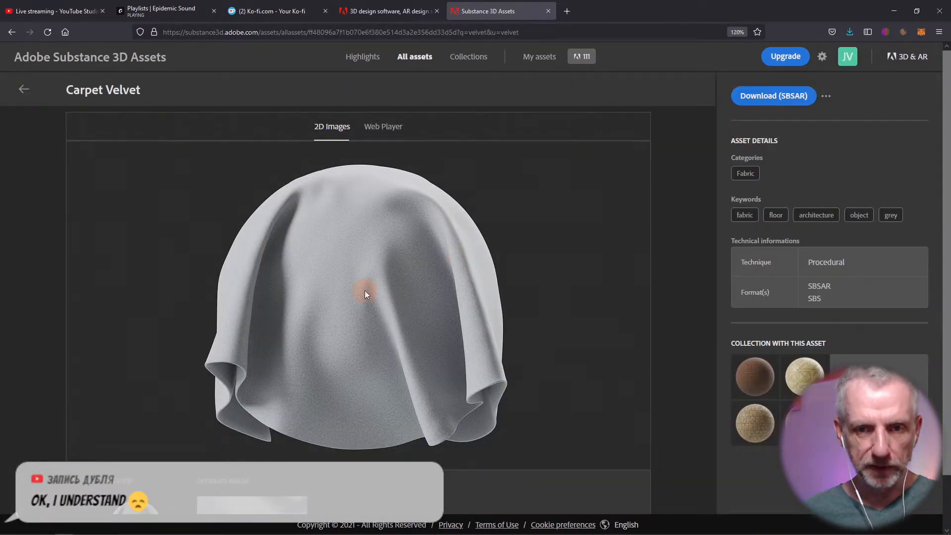
scroll(394, 347, down, 1)
scroll(393, 347, up, 1)
scroll(394, 347, down, 1)
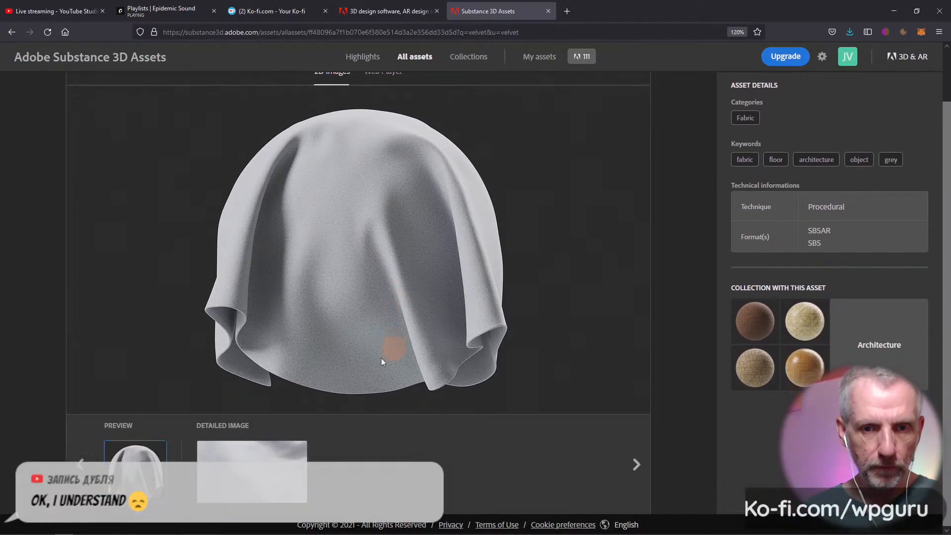
click(255, 485)
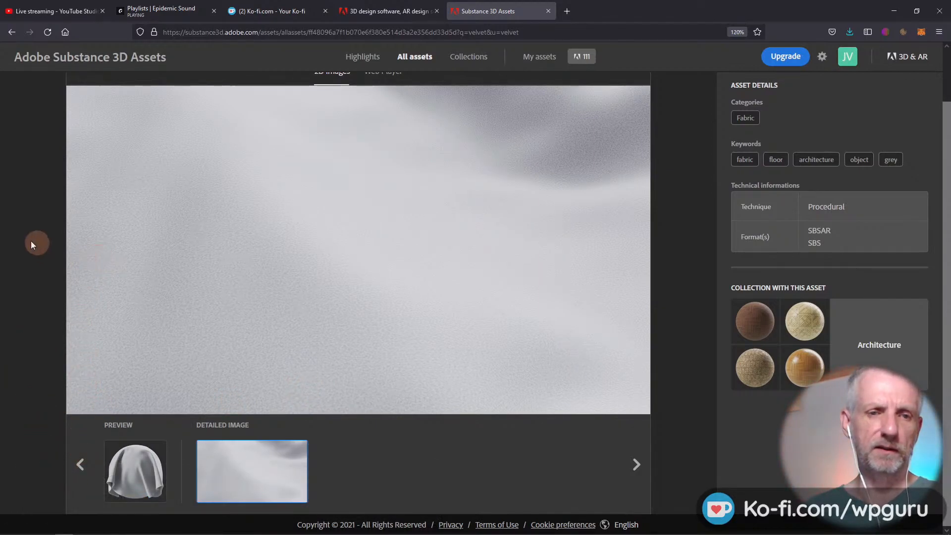
scroll(29, 242, up, 3)
click(30, 91)
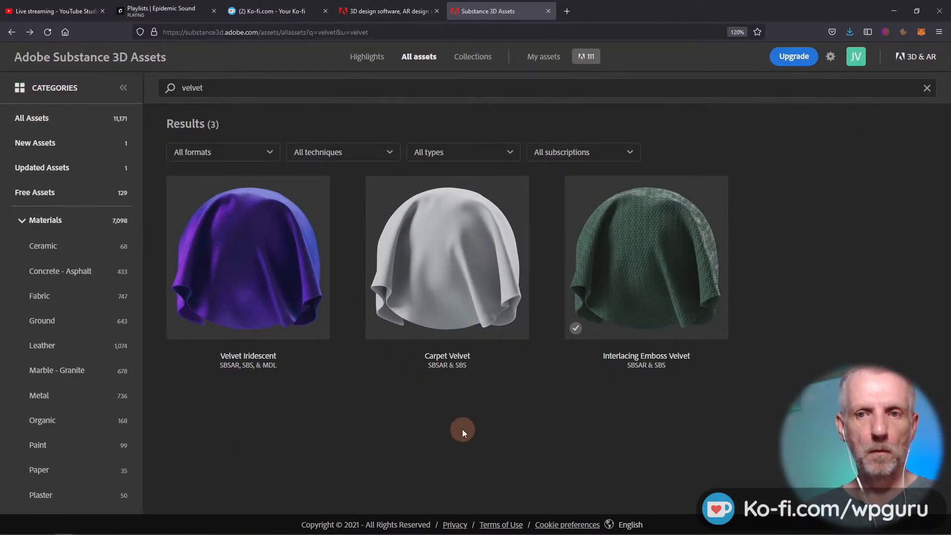
Switch to Substance 3D Painter, search the assets for "velv" among materials and smart materials, and clear the search.
key(alt+Tab)
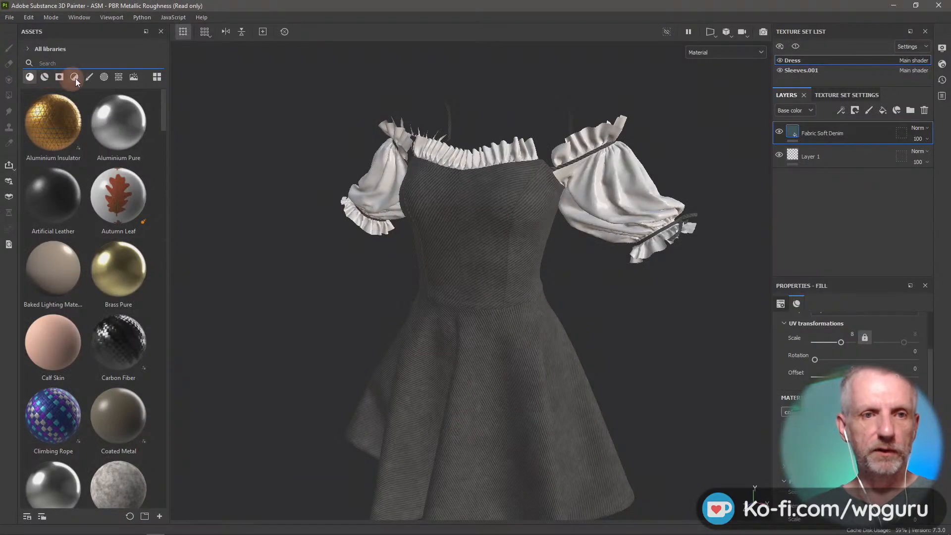
click(78, 66)
text(velv)
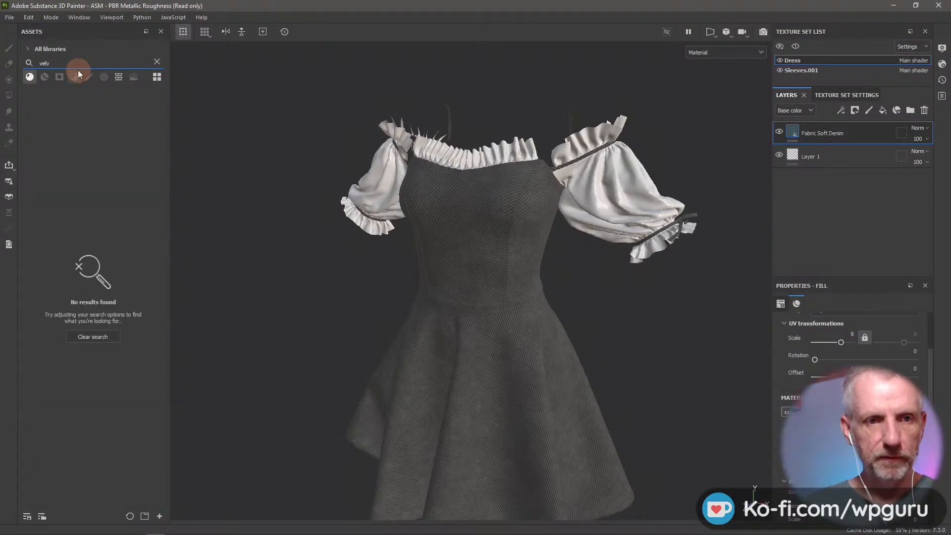
click(44, 78)
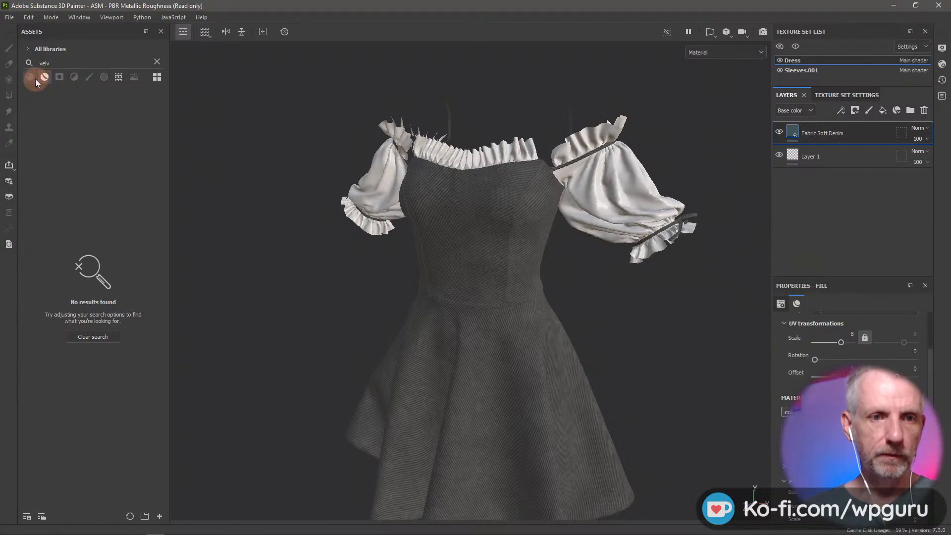
click(35, 80)
click(62, 64)
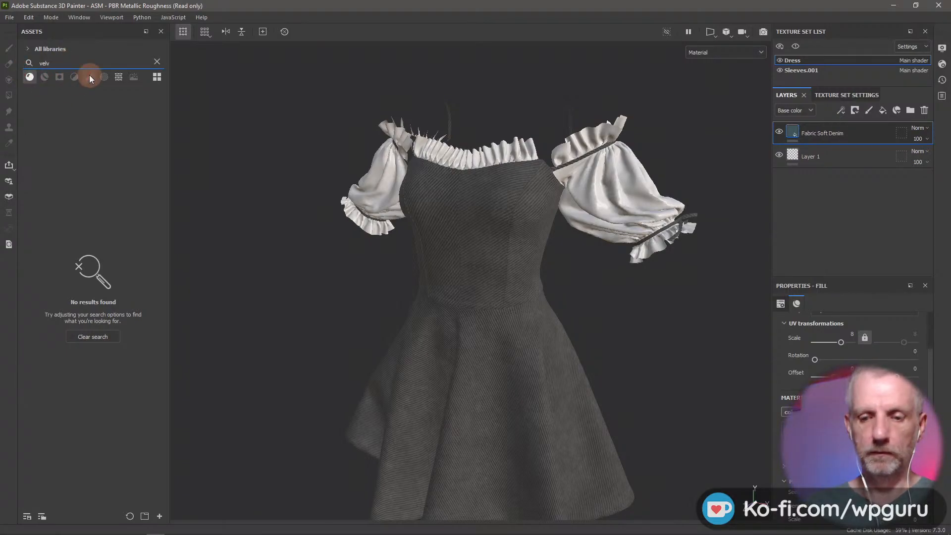
key(BackSpace)
key(BackSpace)
key(BackSpace)
key(BackSpace)
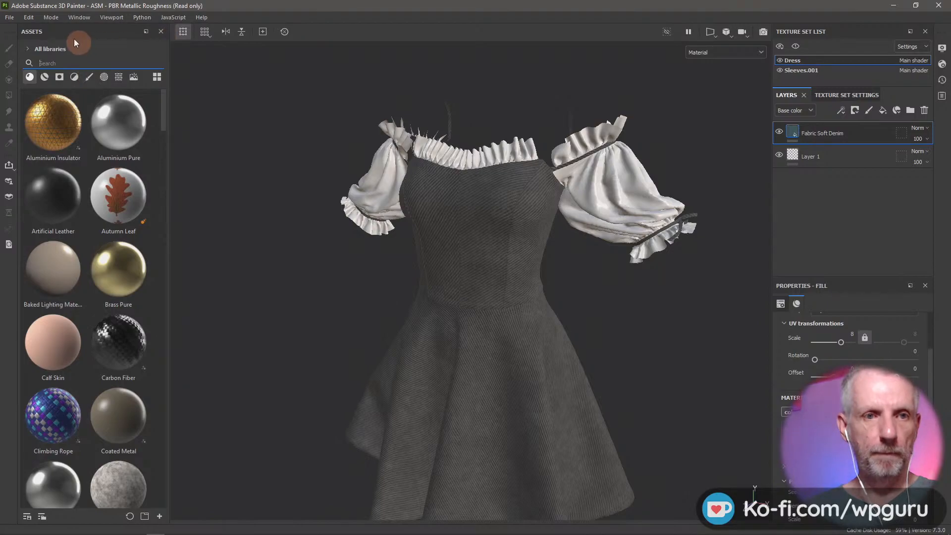
Start a resource import and add interlacing_emboss_velvet.sbsar and polyester_chiffon_silver.sbsar from the Downloads folder.
click(9, 18)
mouse_move(51, 51)
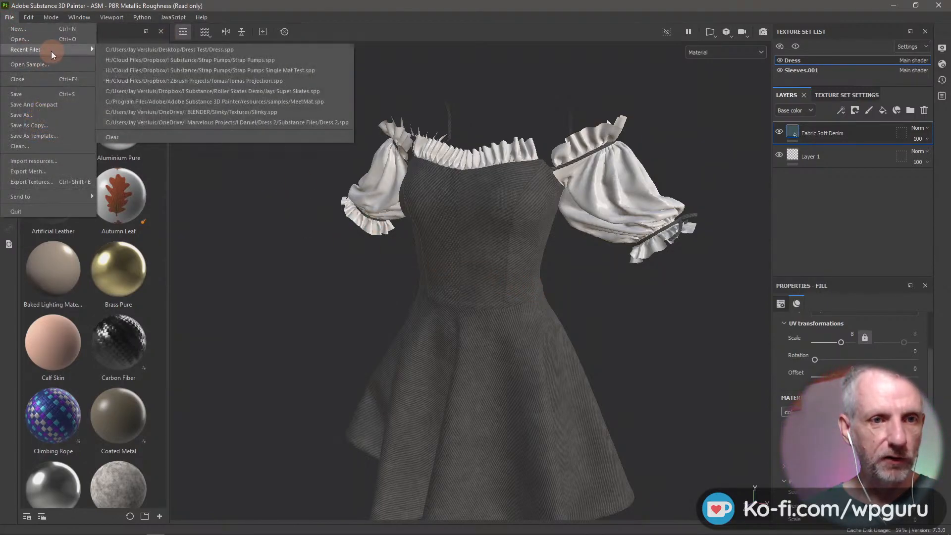
click(82, 162)
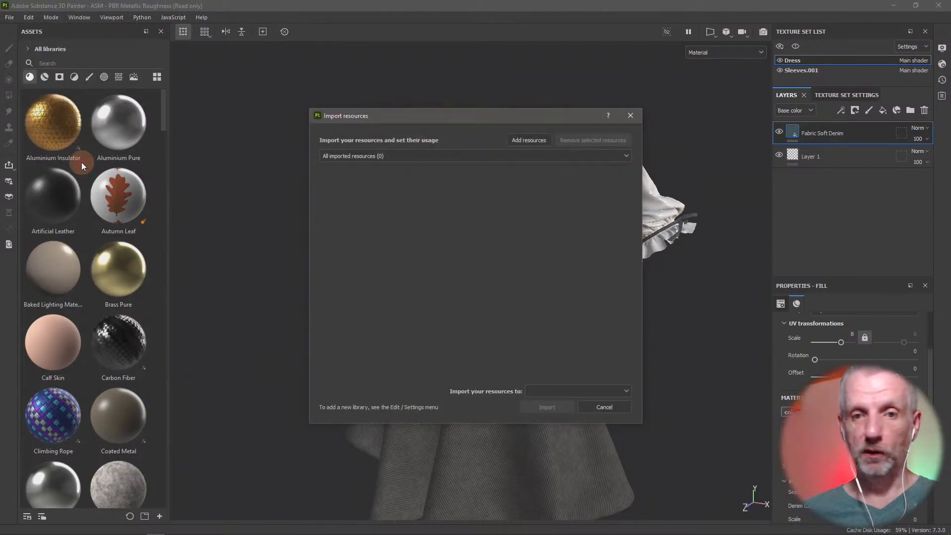
click(542, 141)
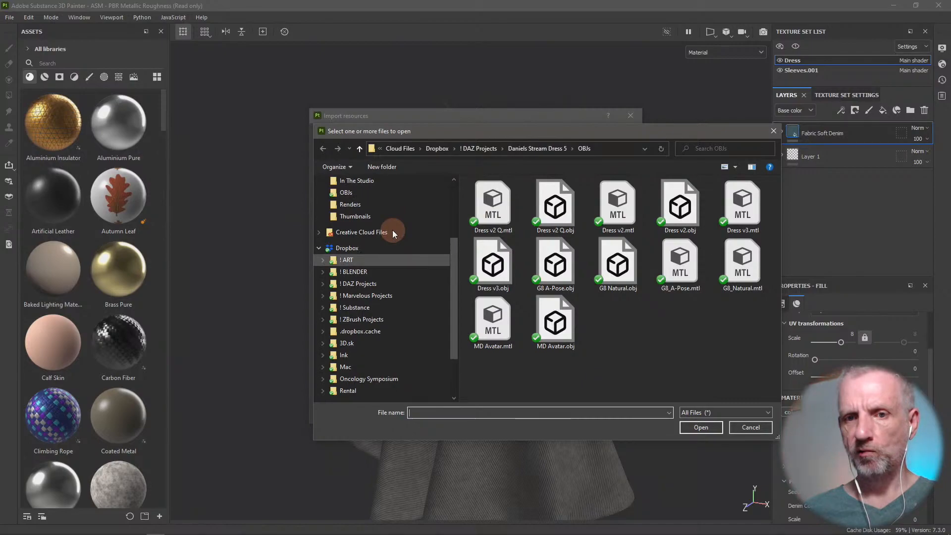
scroll(392, 230, up, 3)
click(369, 225)
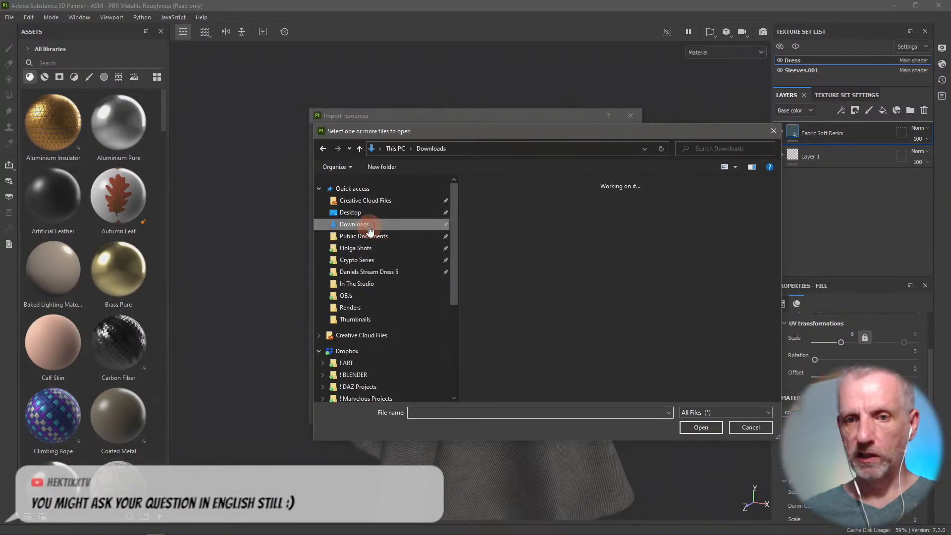
click(492, 223)
ctrl+click(553, 222)
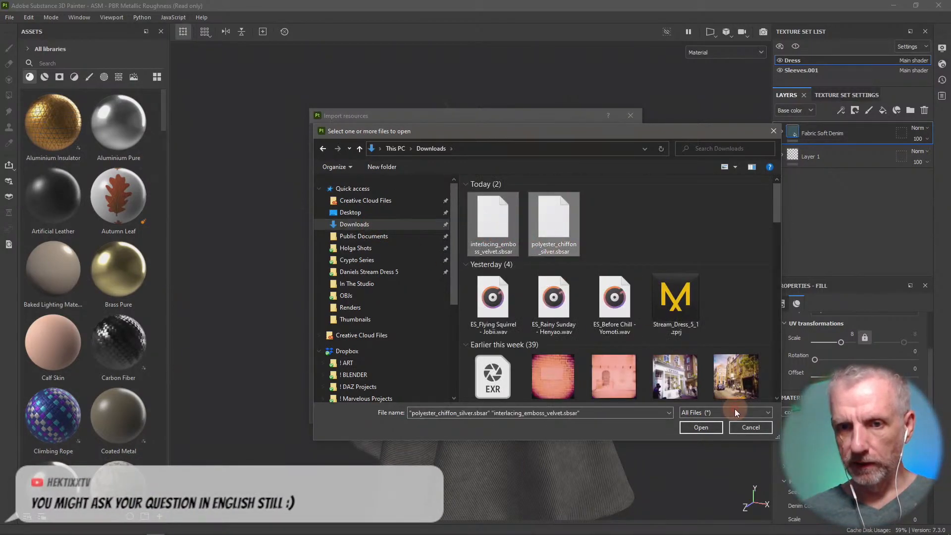
click(717, 430)
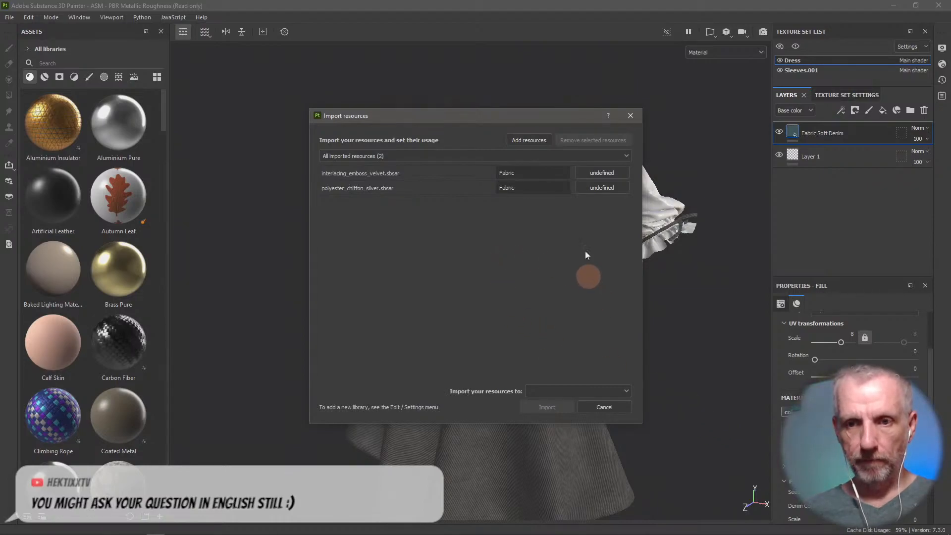
Set the usage of both velvet and chiffon resources to basematerial, choose an import destination, and import them.
click(609, 170)
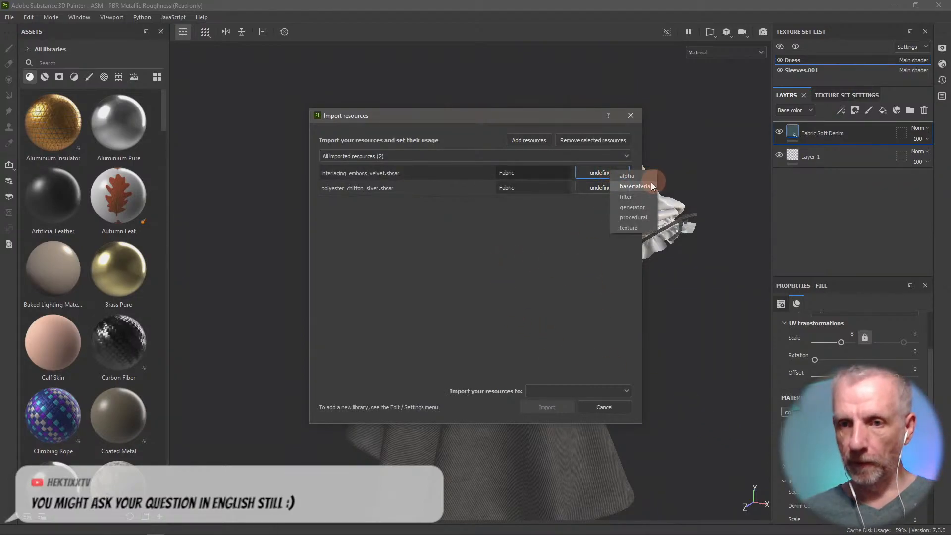
click(651, 184)
click(615, 189)
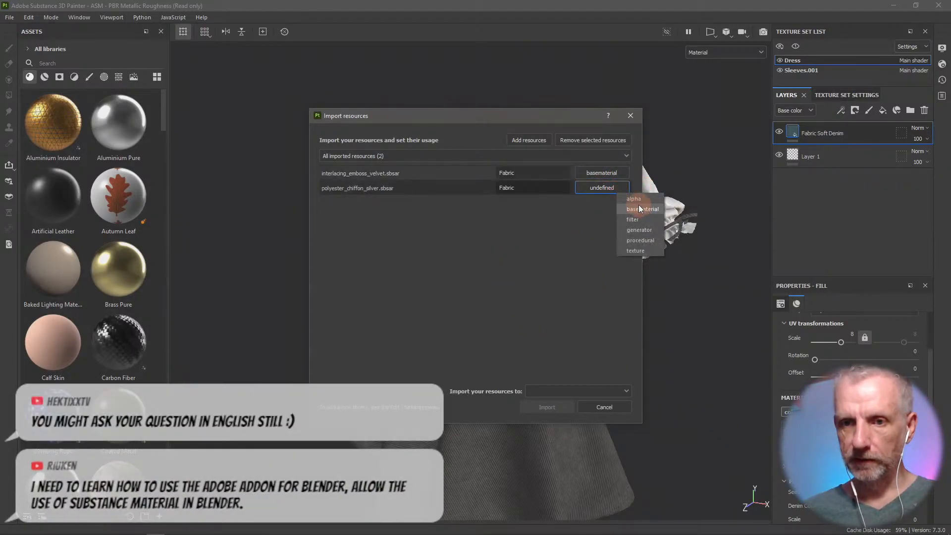
click(639, 209)
click(598, 390)
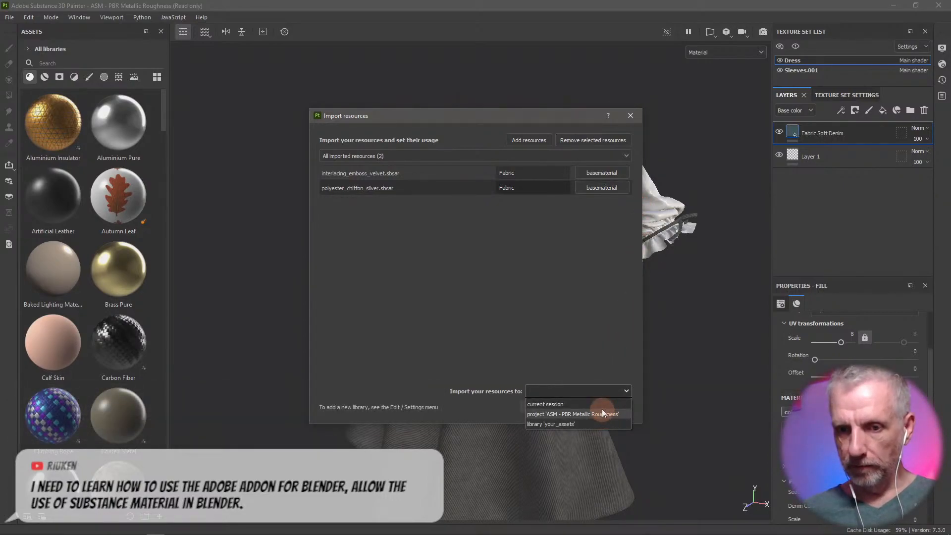
click(601, 407)
click(547, 407)
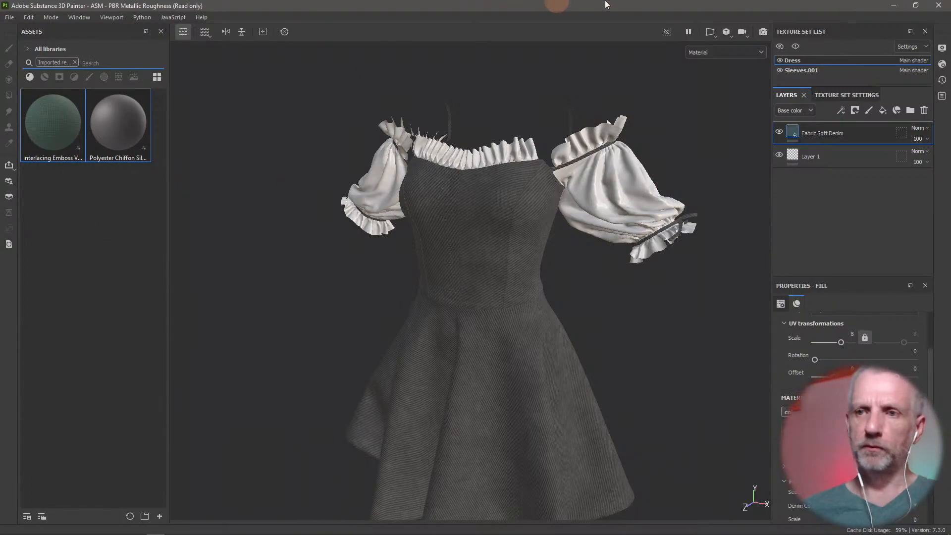
Minimize Substance 3D Painter, Blender, the DAZ Projects folder window and DAZ Studio to reach the desktop.
click(887, 6)
click(892, 7)
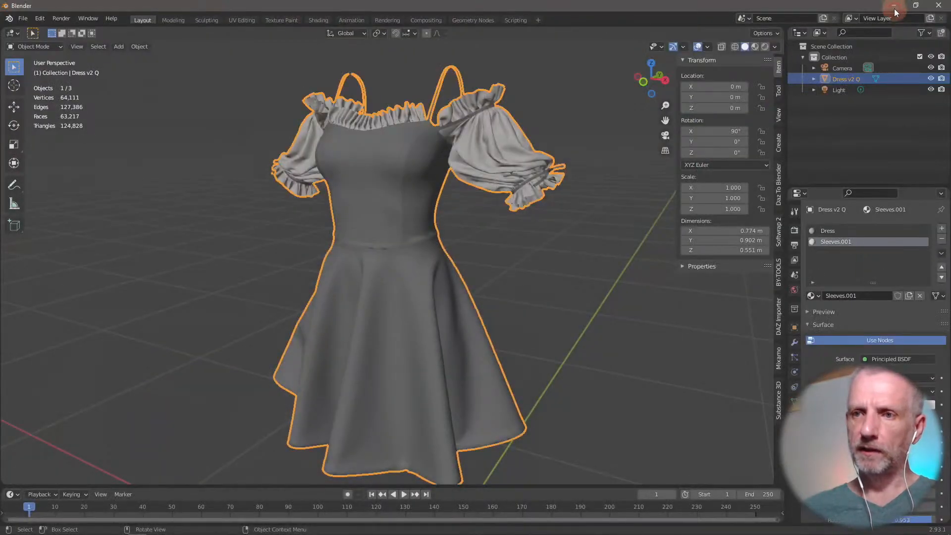
click(894, 6)
click(915, 14)
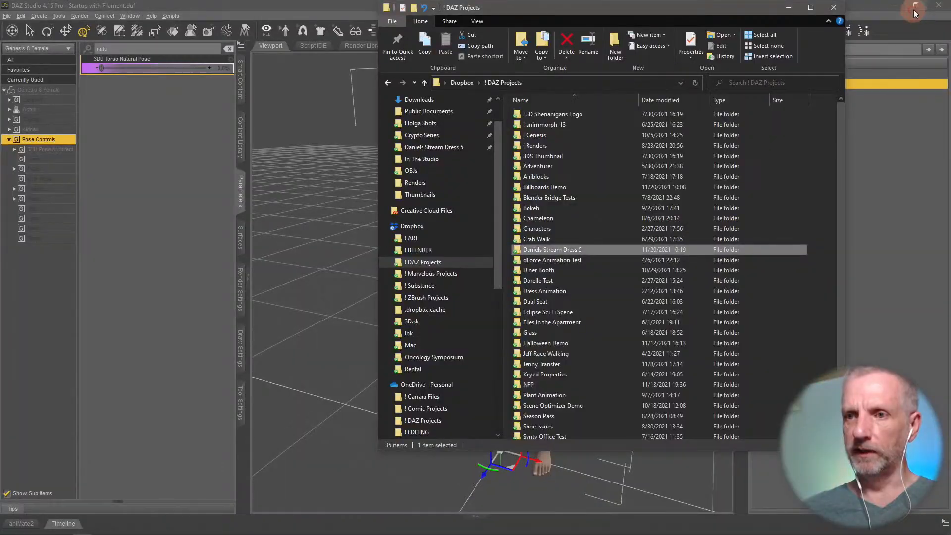
click(788, 9)
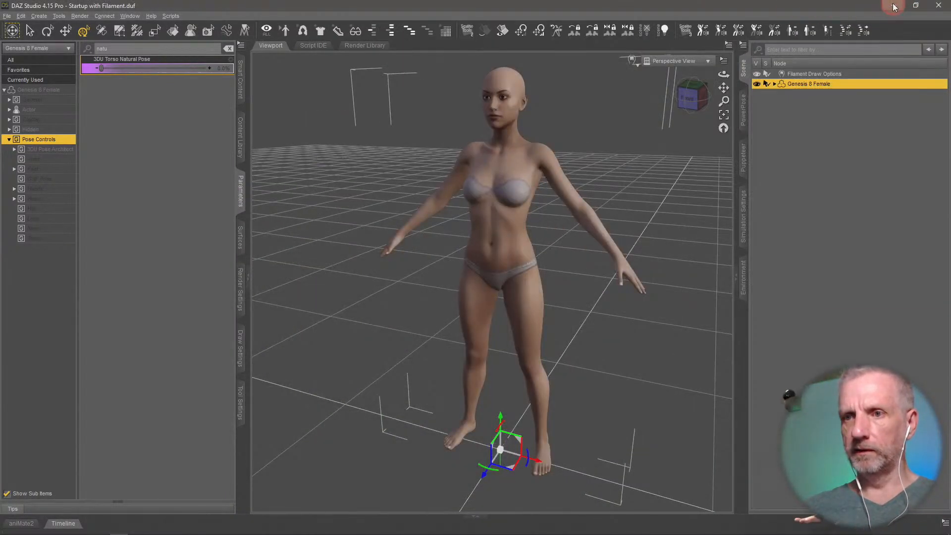
click(895, 6)
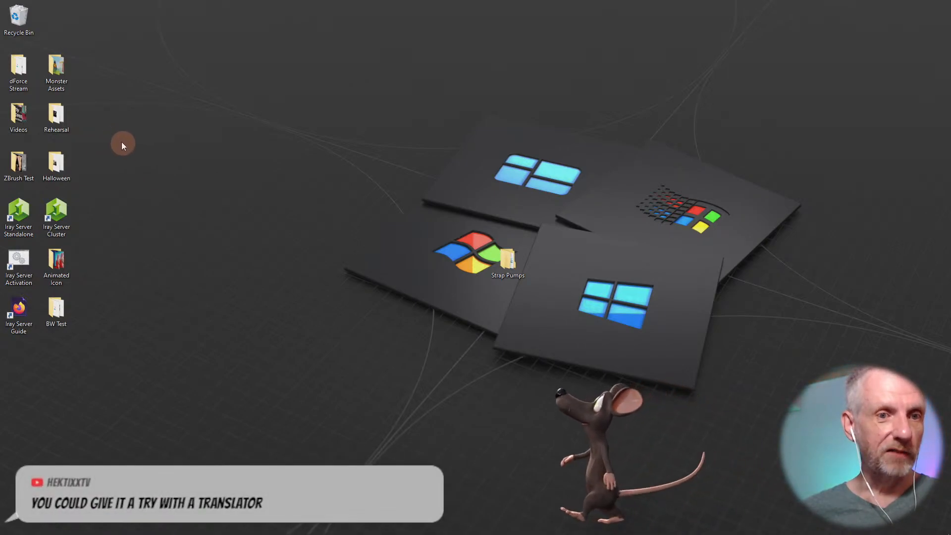
Open Depthy Looped_1.gif from the desktop's Animated Icon folder, view it enlarged, and close it.
double_click(56, 259)
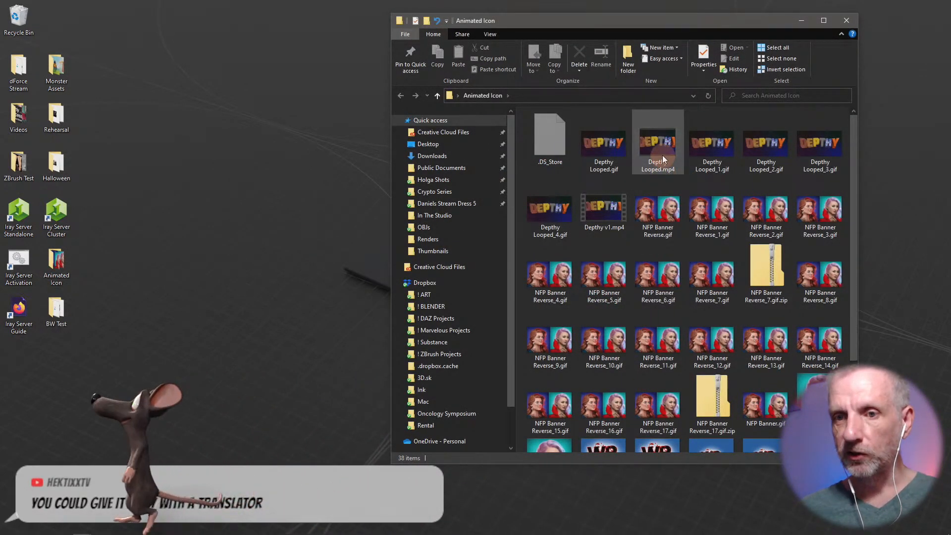
click(714, 153)
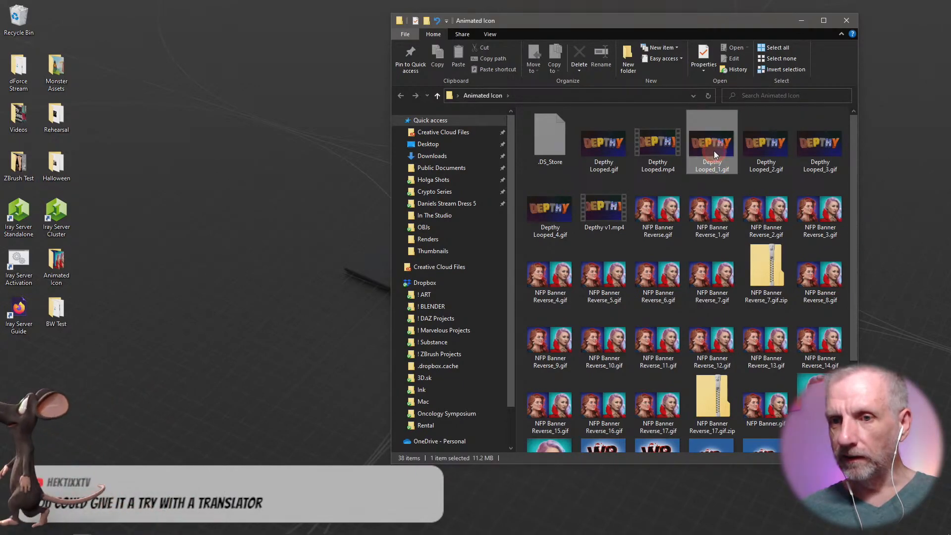
double_click(714, 150)
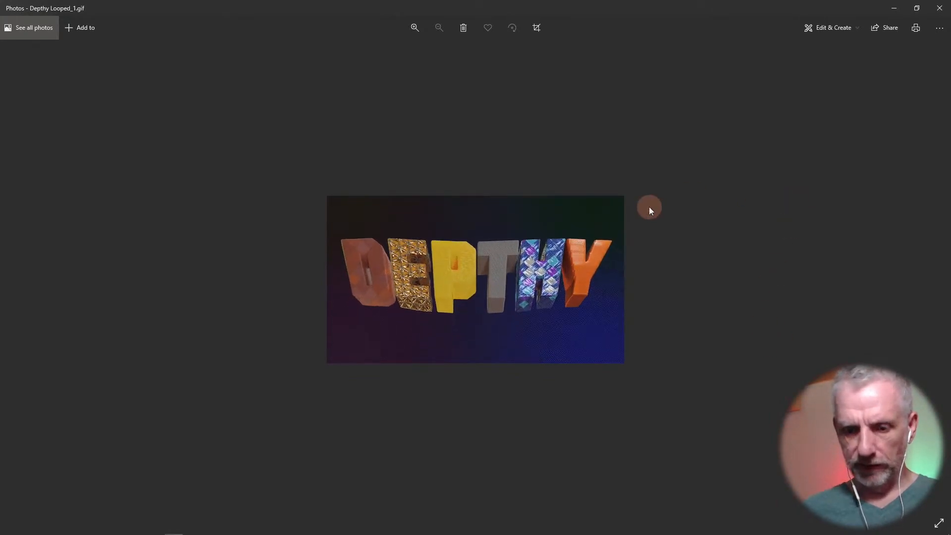
click(416, 30)
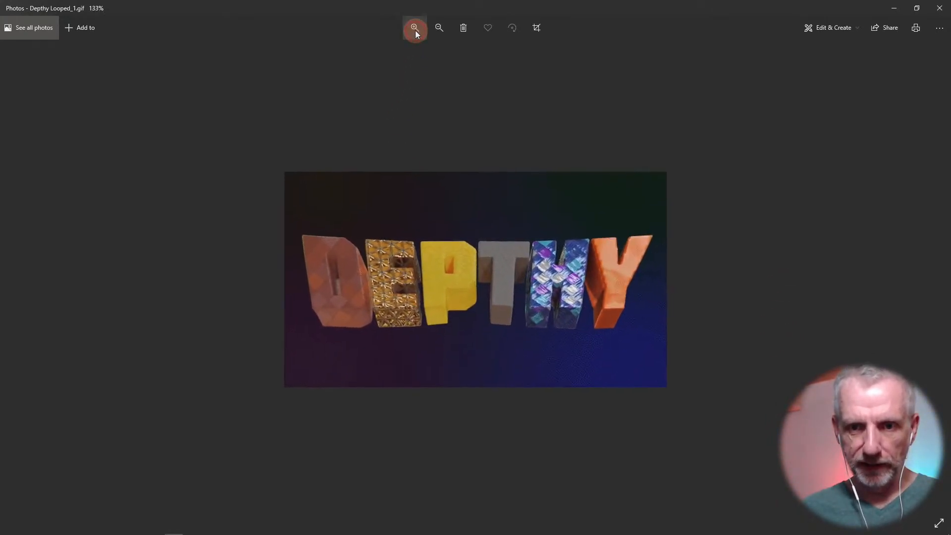
click(416, 31)
click(415, 31)
click(415, 31)
click(415, 31)
click(415, 31)
click(415, 31)
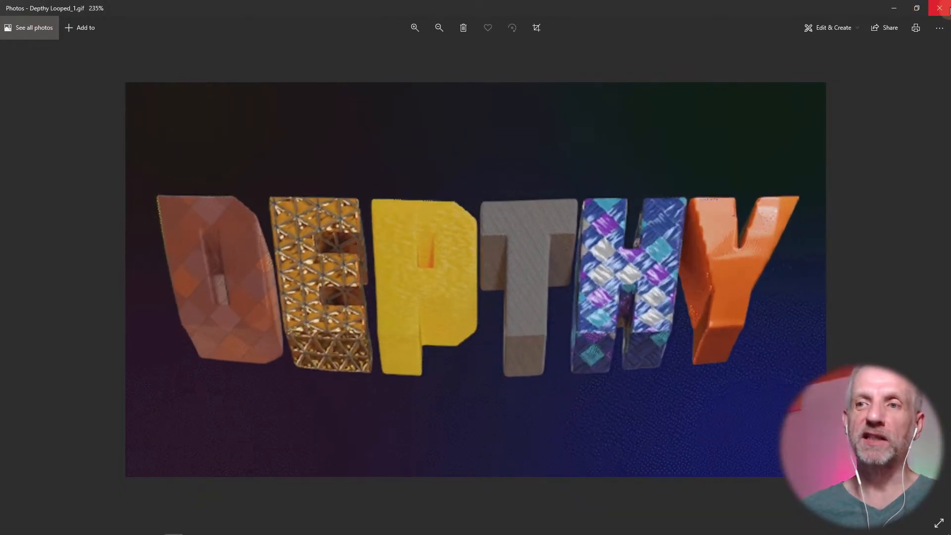
click(943, 9)
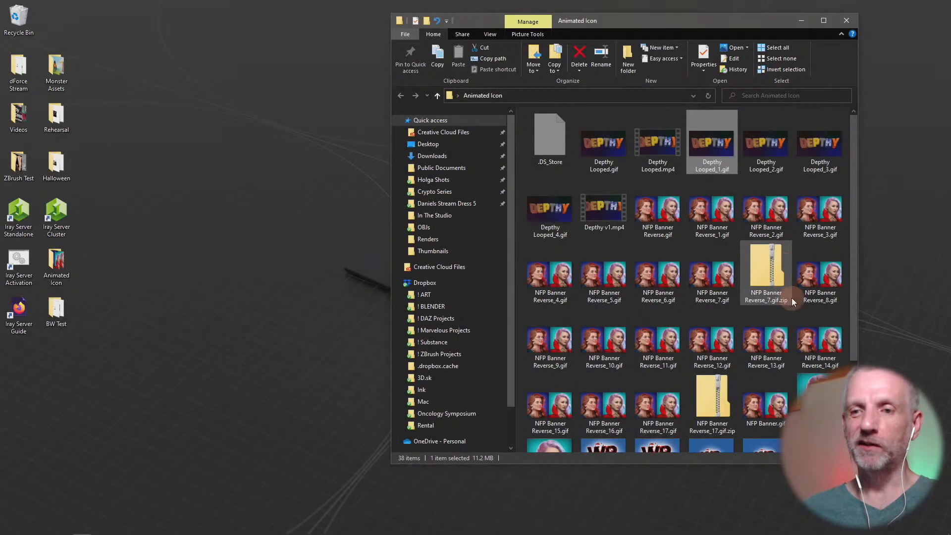
View WP Guru Icon_5.gif and close it, and view NFP Banner Reverse_16.gif enlarged.
scroll(793, 302, down, 3)
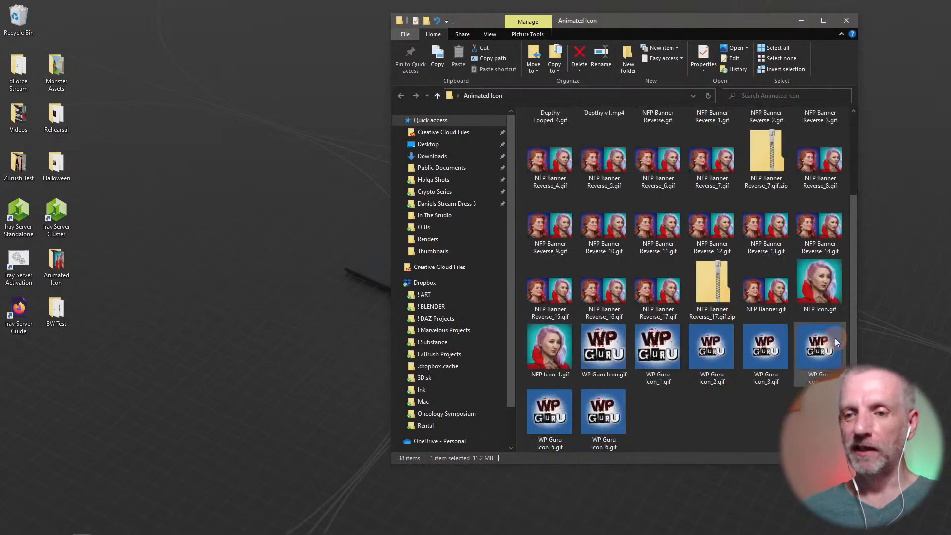
double_click(566, 418)
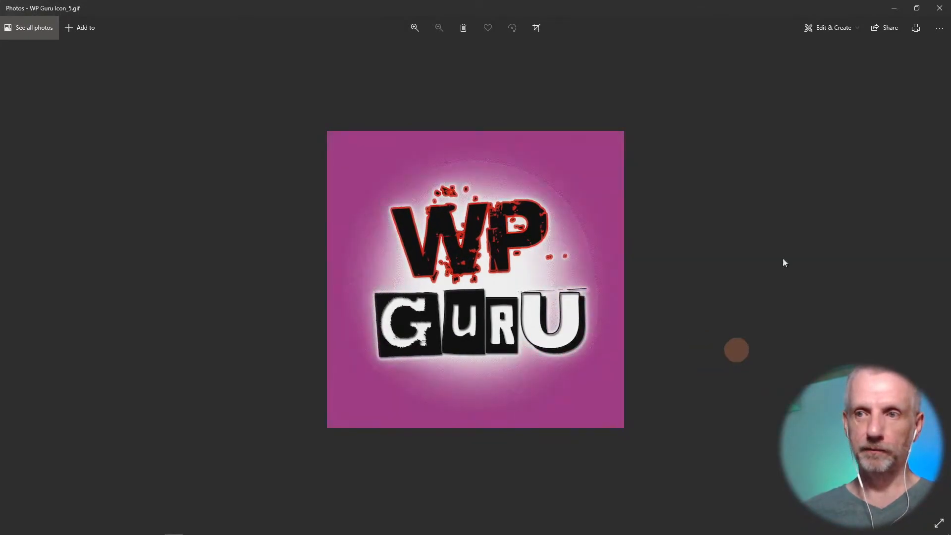
click(940, 8)
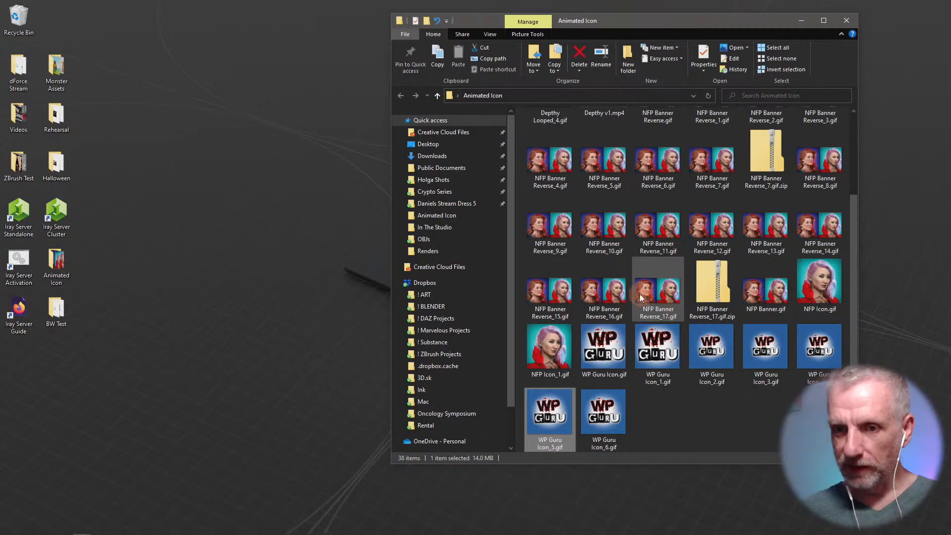
double_click(619, 292)
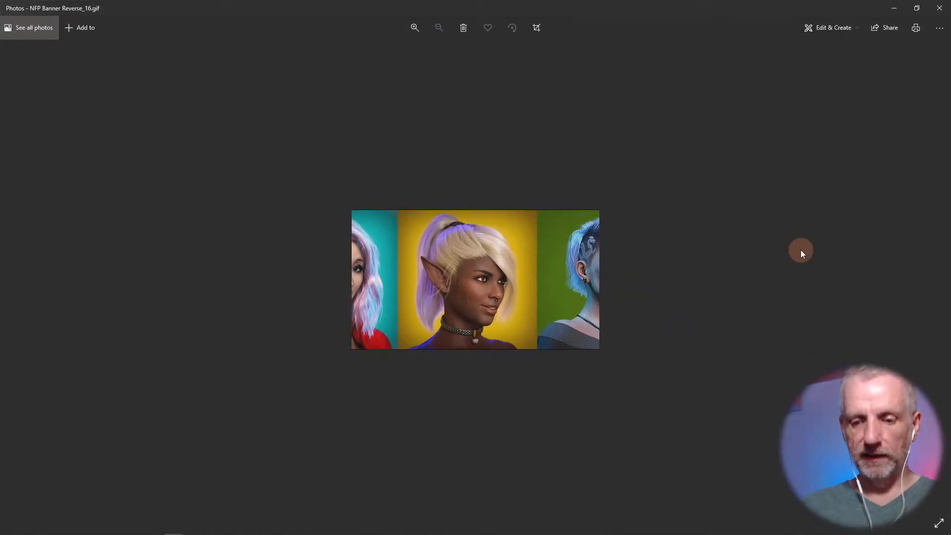
scroll(802, 253, up, 5)
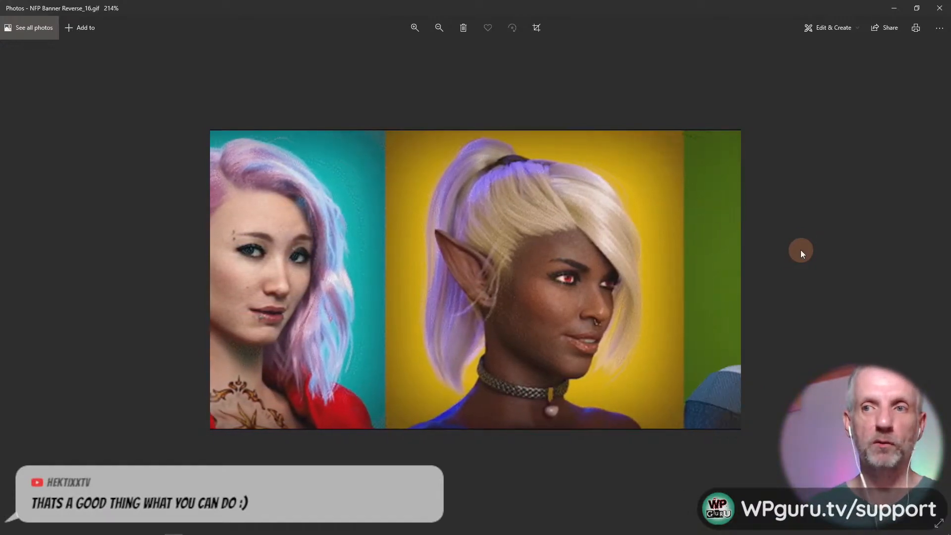
Close NFP Banner Reverse_16.gif, view NFP Icon.gif enlarged, and close it.
click(940, 10)
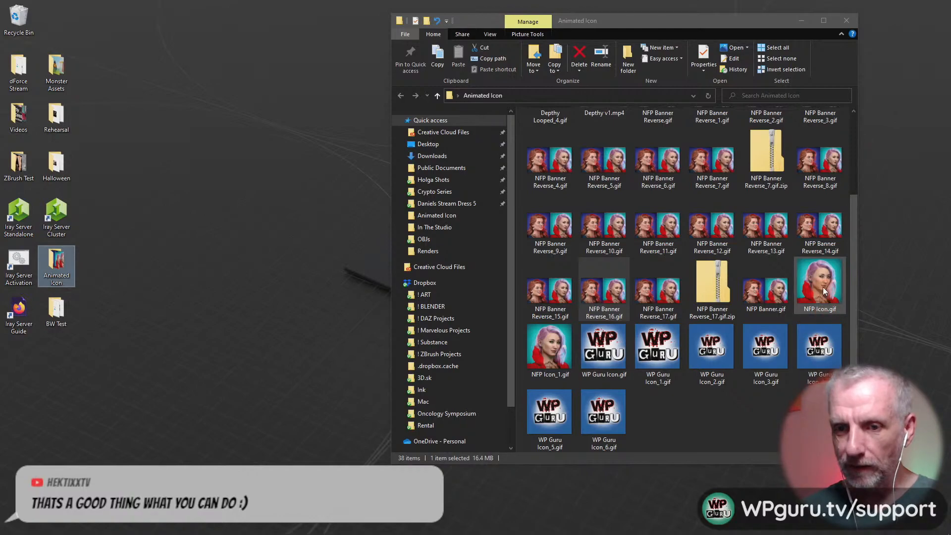
click(813, 270)
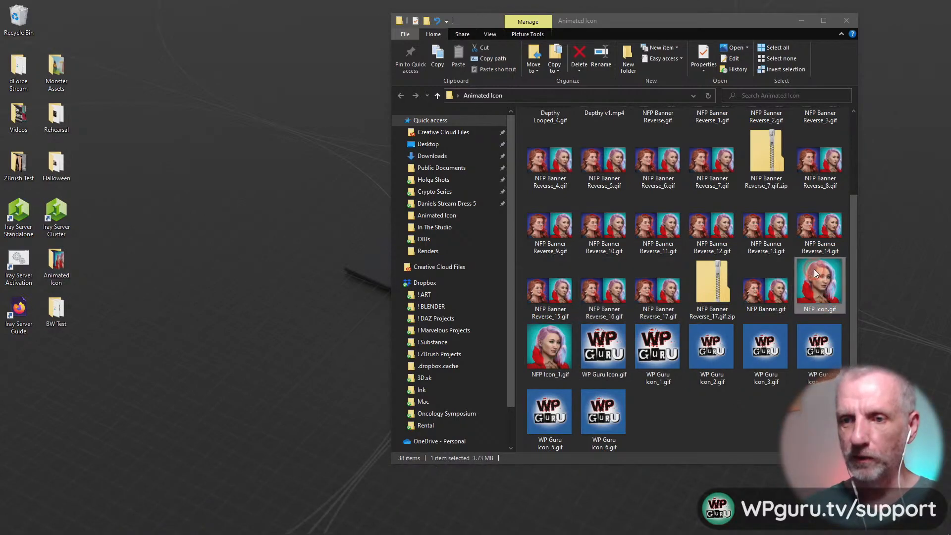
double_click(813, 269)
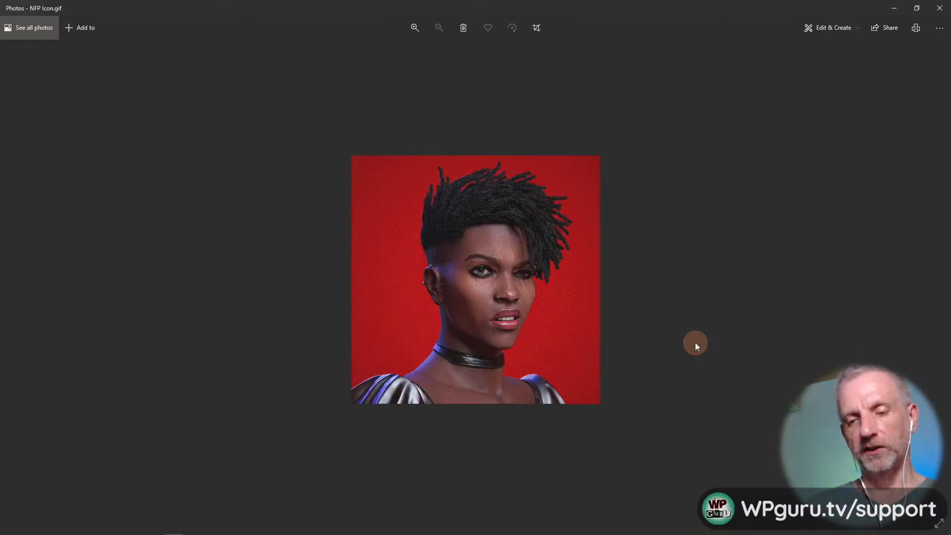
ctrl+scroll(695, 343, up, 1)
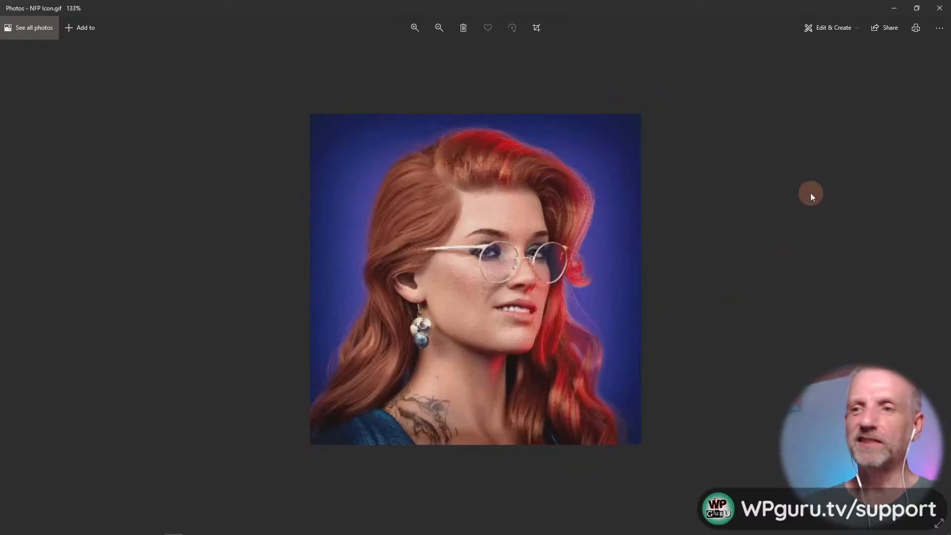
click(940, 8)
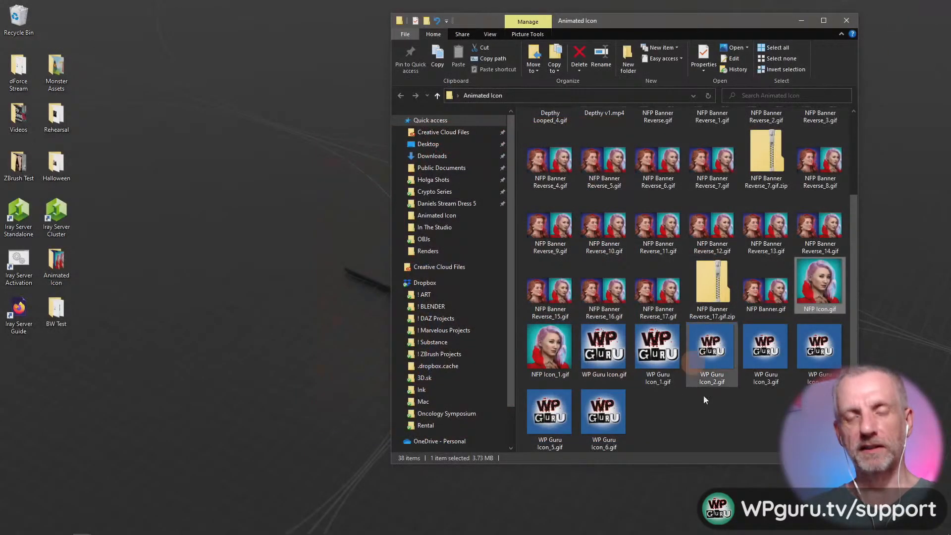
Switch to Substance 3D Painter and apply the imported Polyester Chiffon Silver material to the sleeves.
key(alt+Tab)
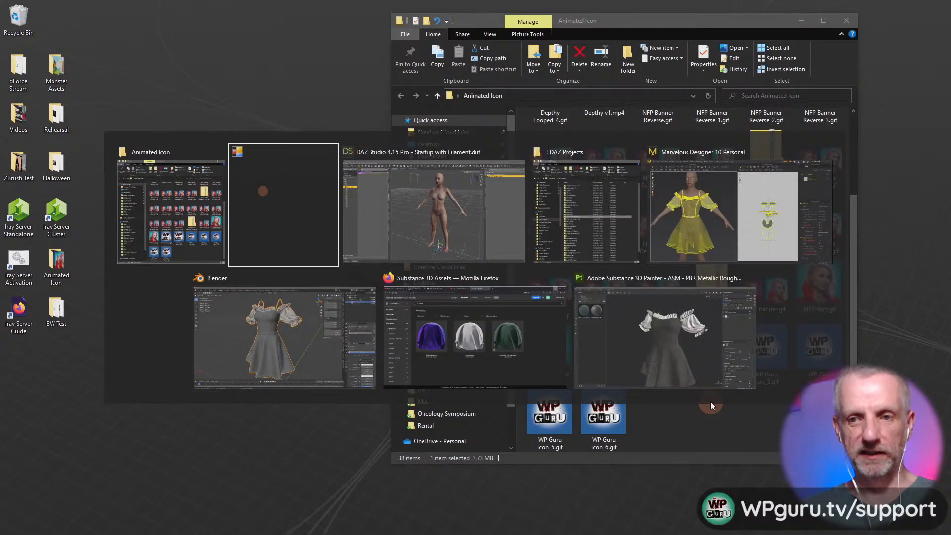
click(590, 352)
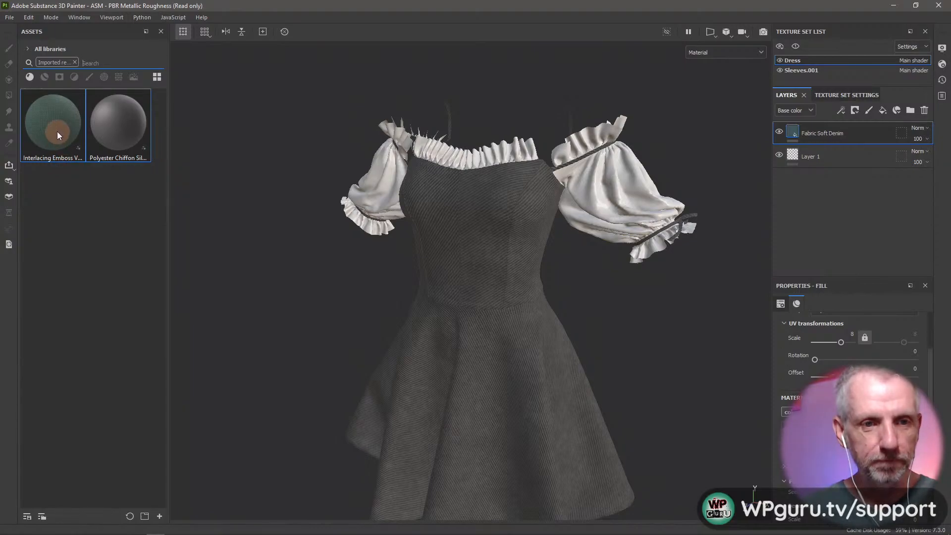
click(126, 129)
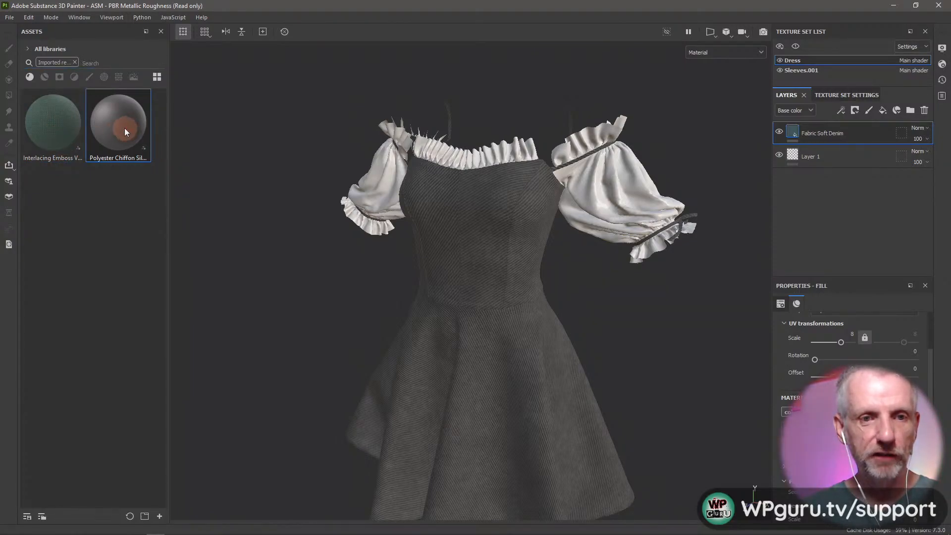
drag(123, 128, 367, 182)
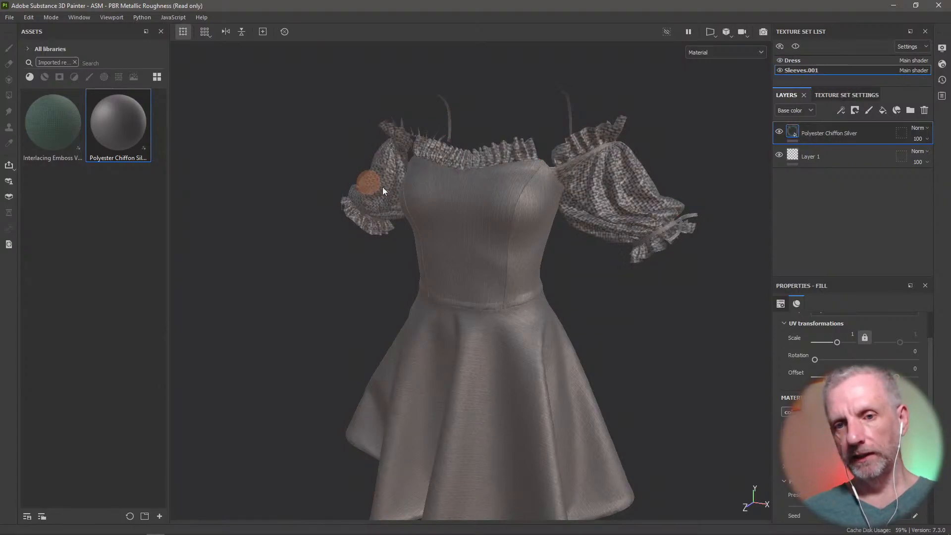
Examine the weave of the chiffon on the sleeves and the fabric on the bodice and skirt up close.
scroll(573, 193, up, 3)
scroll(572, 193, up, 3)
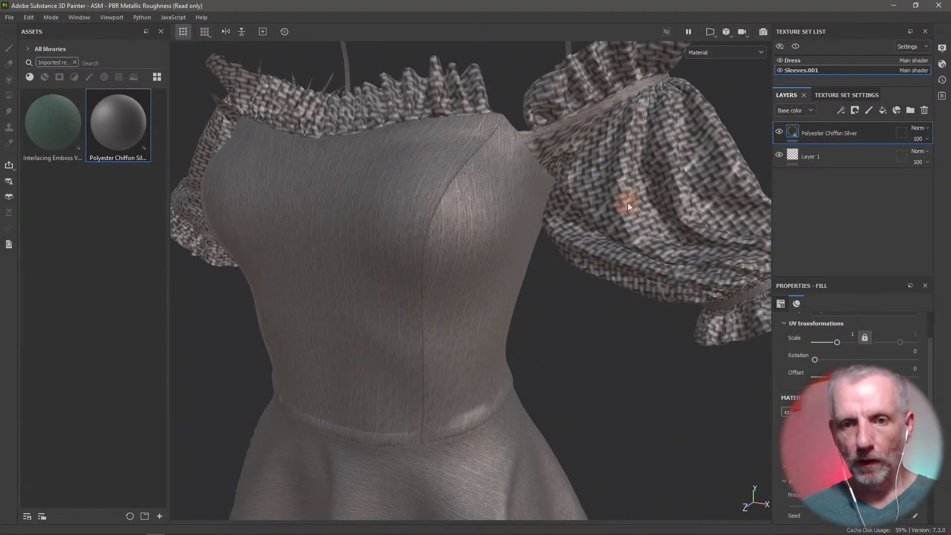
scroll(588, 226, up, 2)
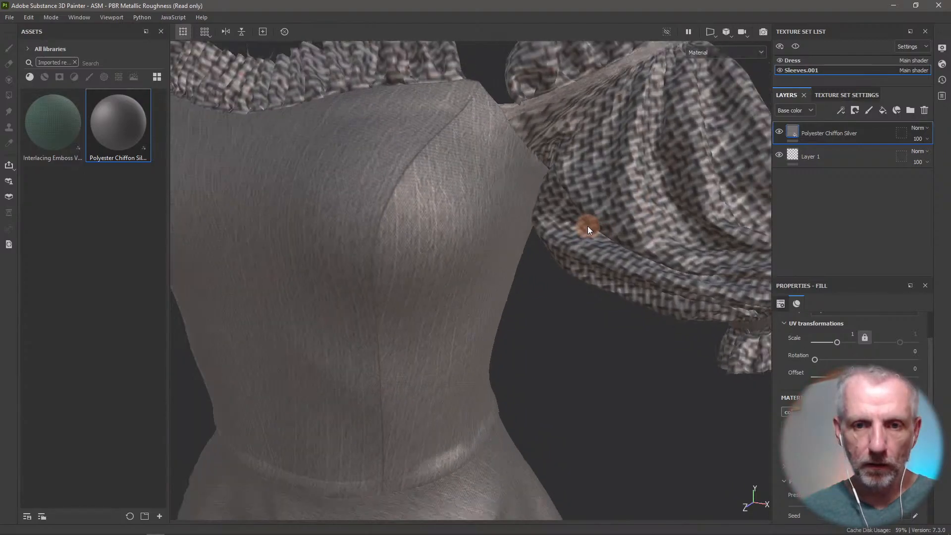
alt+right_drag(577, 267, 623, 194)
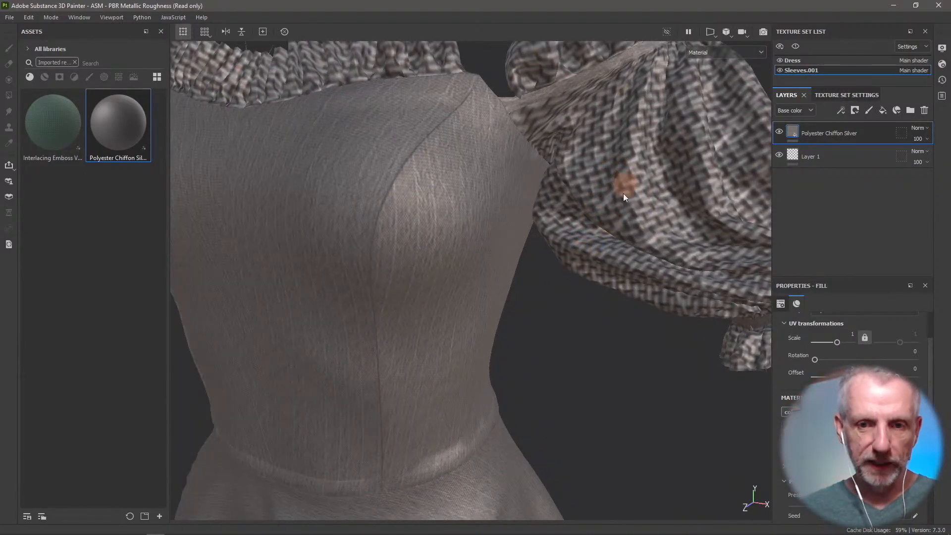
alt+middle_drag(537, 308, 609, 134)
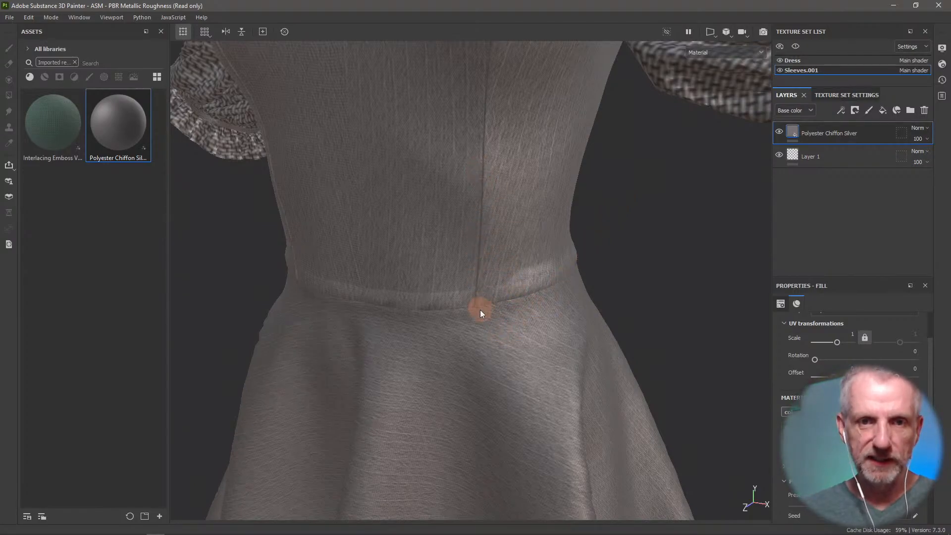
alt+drag(476, 314, 411, 321)
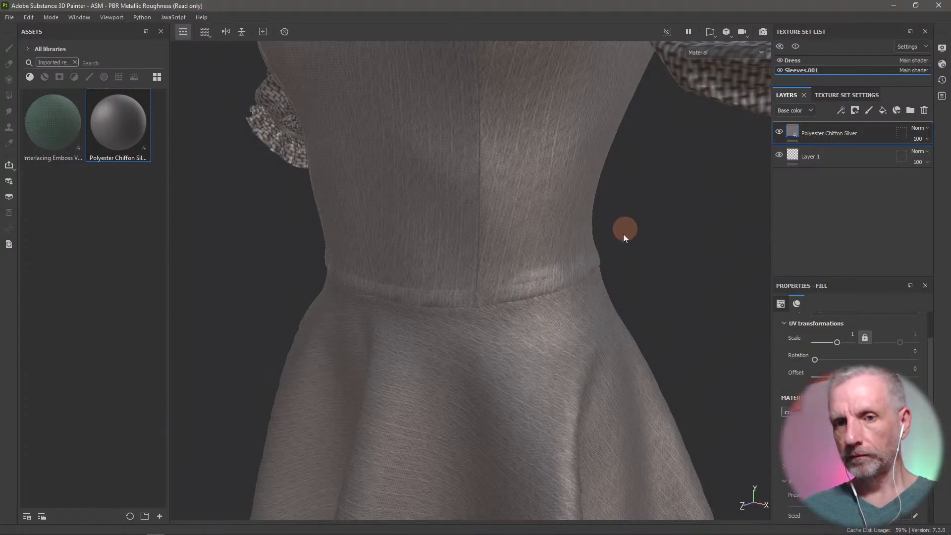
alt+drag(626, 225, 432, 460)
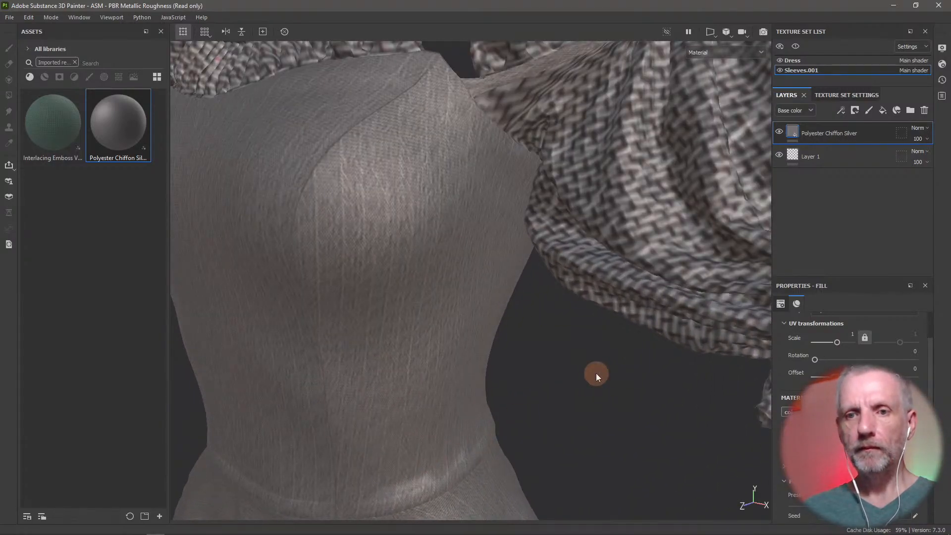
alt+drag(596, 376, 551, 394)
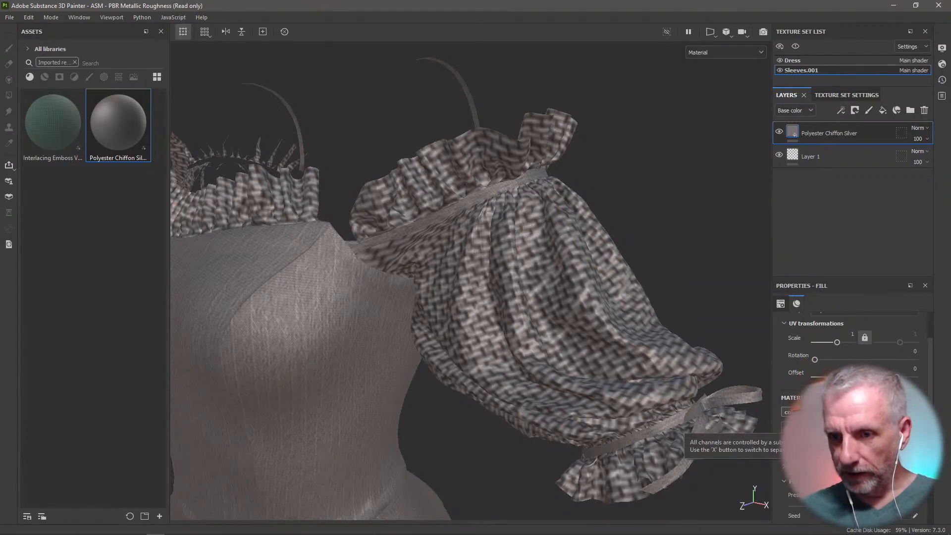
Set the UV scale of the Polyester Chiffon Silver layer to 8 and check the finer weave on the sleeve.
drag(839, 343, 851, 341)
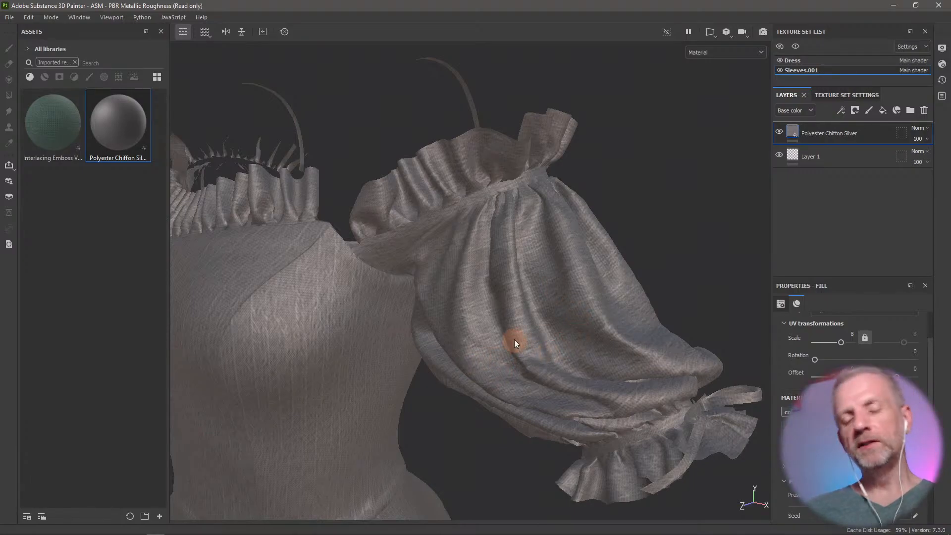
scroll(514, 339, down, 3)
scroll(482, 353, up, 4)
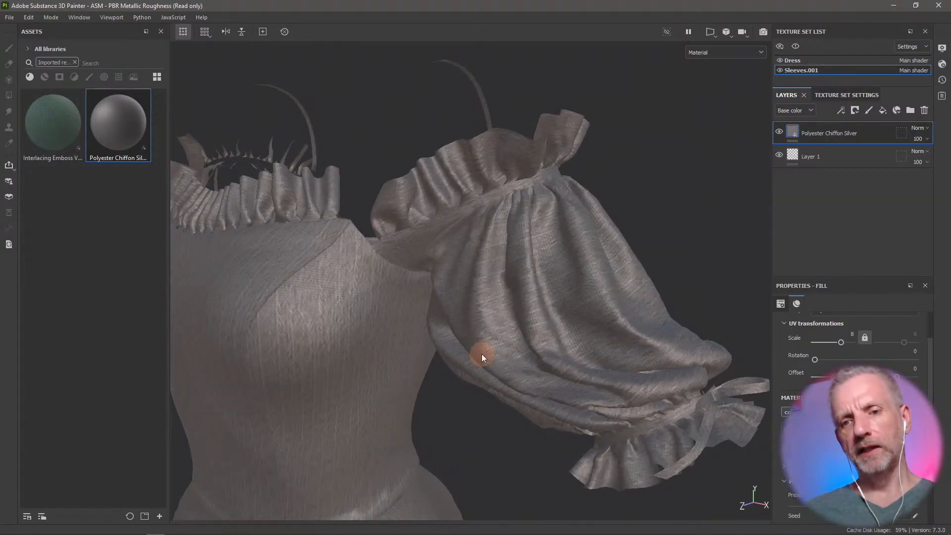
scroll(482, 354, down, 2)
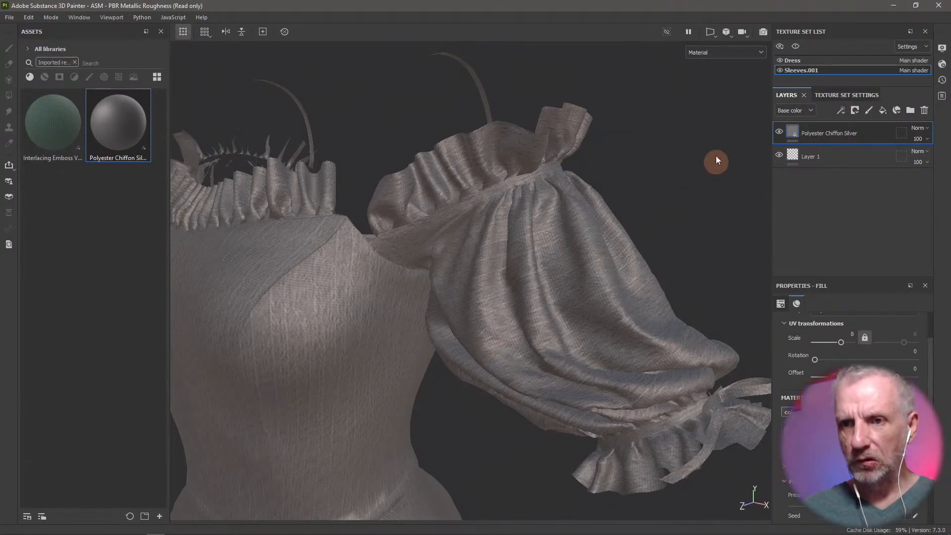
Hide and show the Sleeves.001 and Dress texture sets in turn to check which parts each one covers.
click(780, 70)
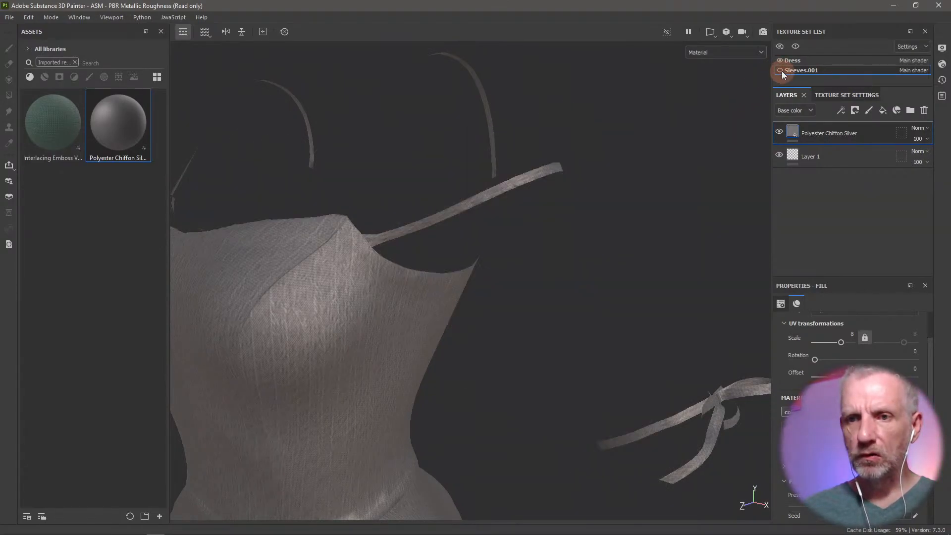
click(781, 70)
click(780, 61)
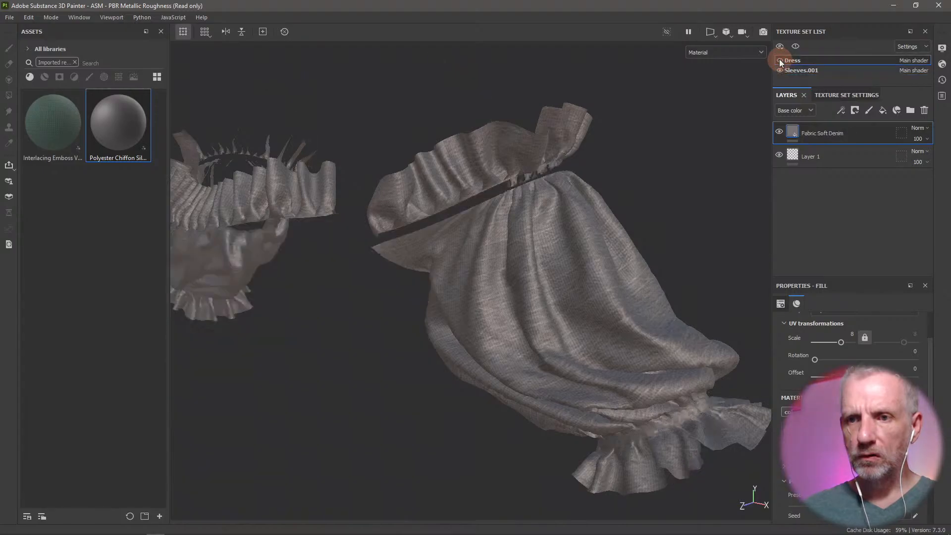
click(780, 61)
click(780, 61)
click(780, 60)
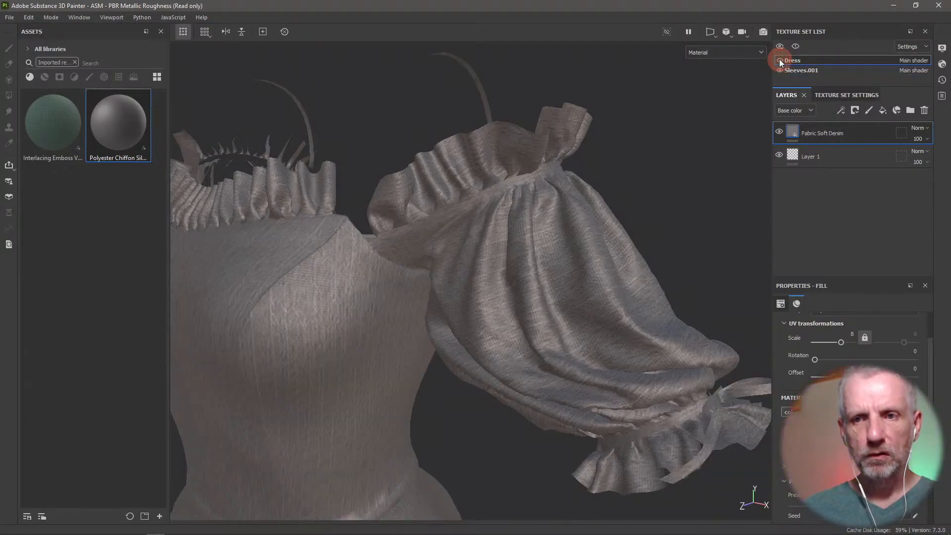
Select the sleeves' texture set from the model and examine the chiffon folds on the sleeve from several angles.
ctrl+alt+right_click(611, 222)
scroll(572, 294, down, 1)
scroll(572, 293, up, 2)
alt+drag(572, 295, 543, 314)
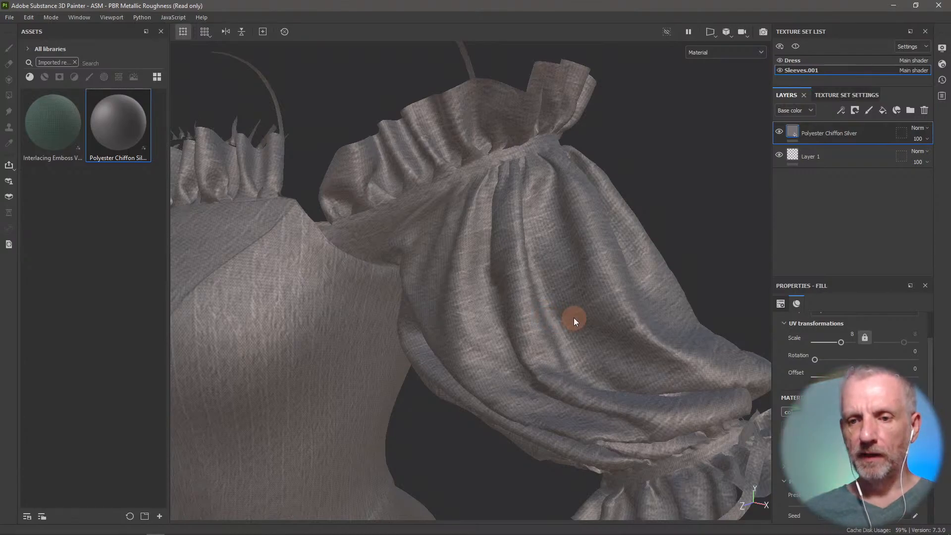
alt+drag(574, 320, 580, 312)
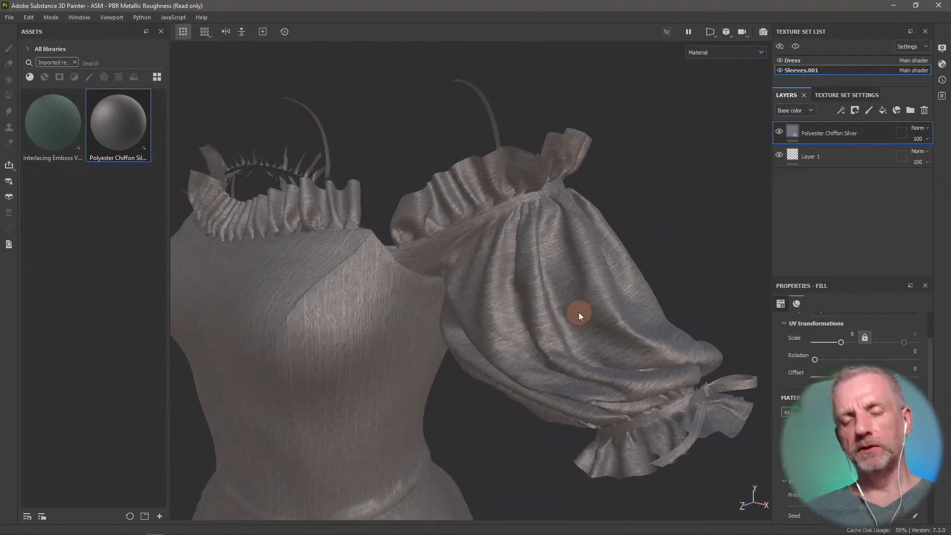
scroll(569, 319, up, 1)
alt+middle_drag(569, 320, 626, 307)
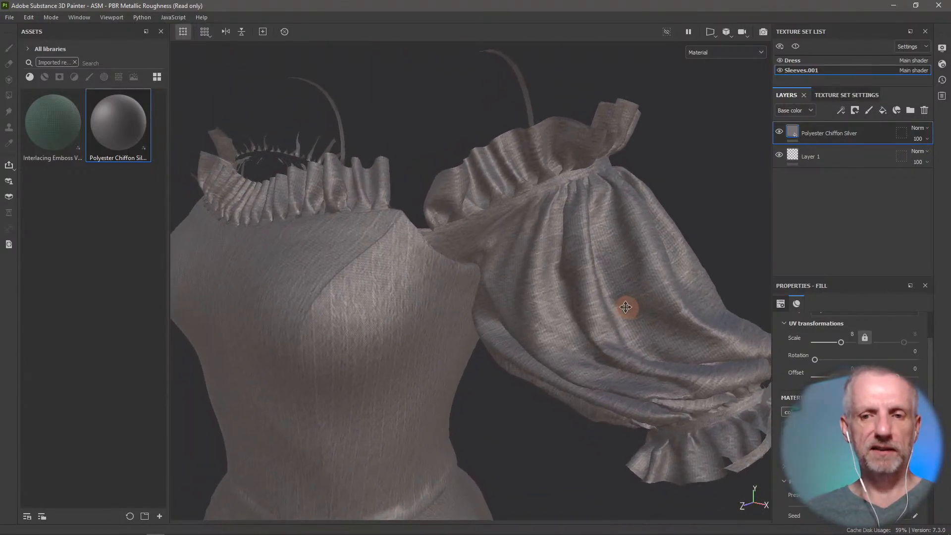
alt+drag(626, 307, 573, 282)
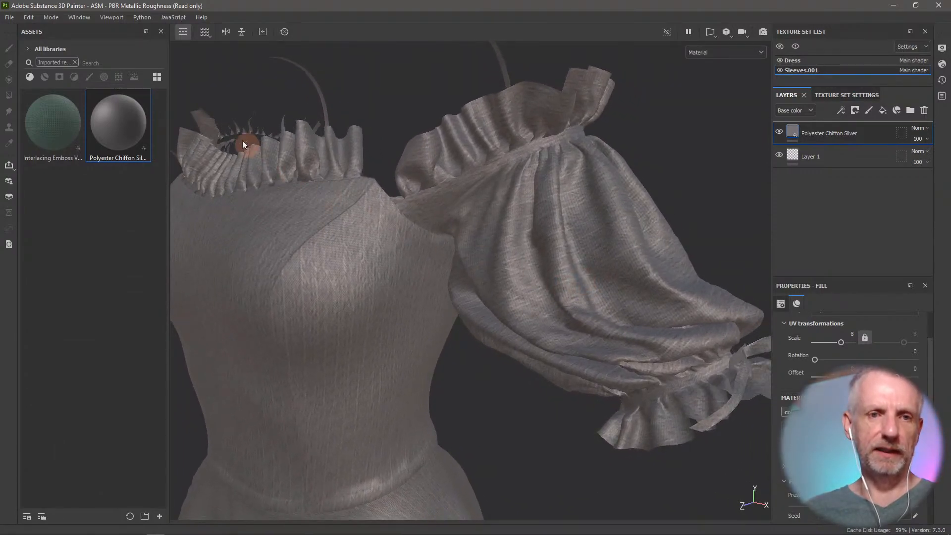
Remove the imported-resources filter from the asset library and delete both layers of the Dress texture set.
click(85, 62)
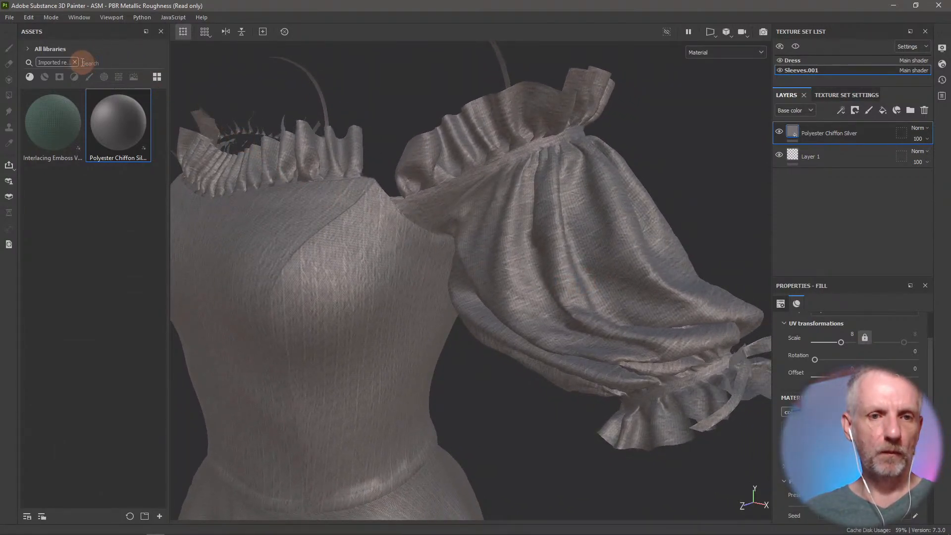
click(75, 62)
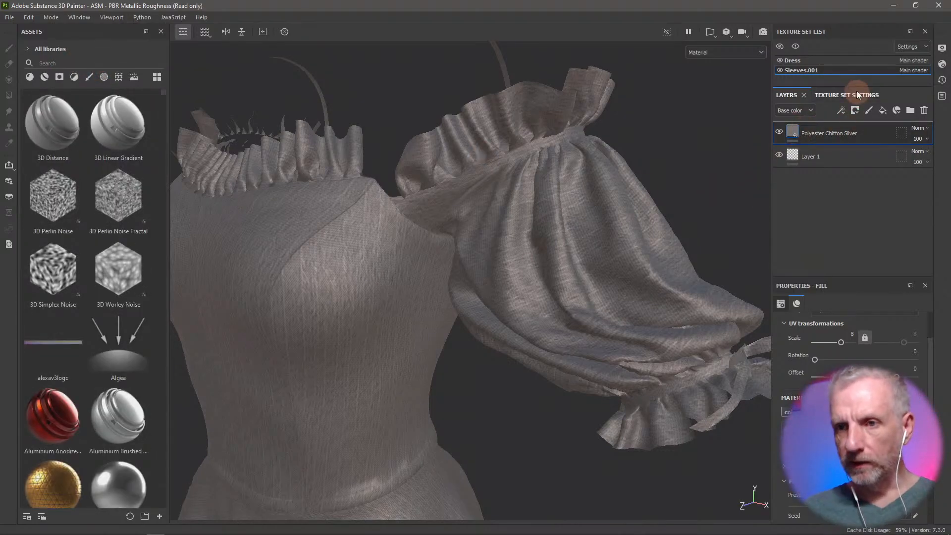
click(849, 61)
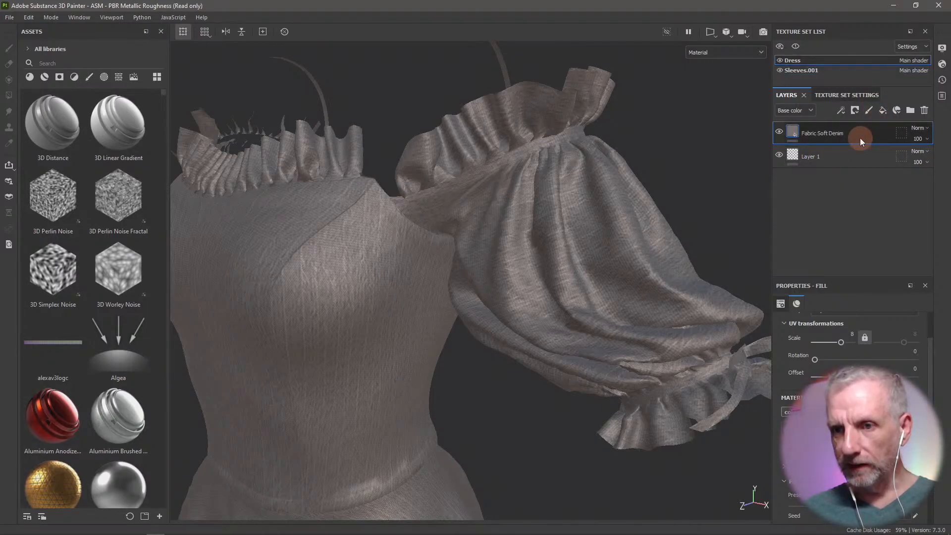
click(926, 111)
click(927, 112)
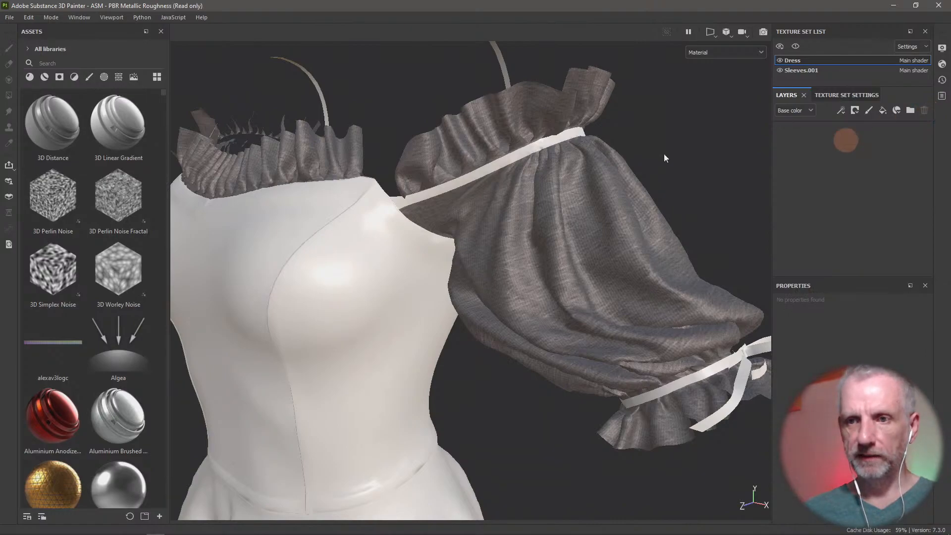
Search the assets for denim and apply Fabric Denim Base to the dress body.
click(93, 63)
text(d)
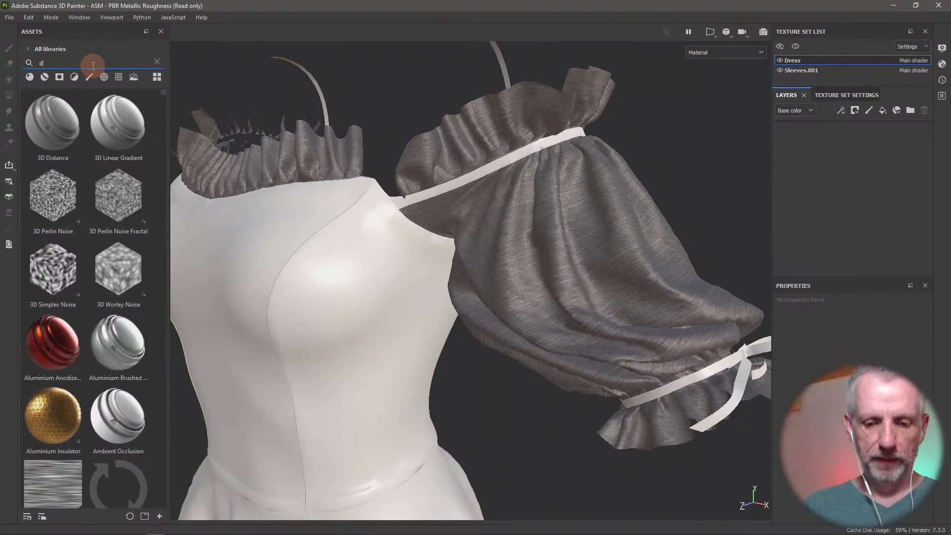
text(enim)
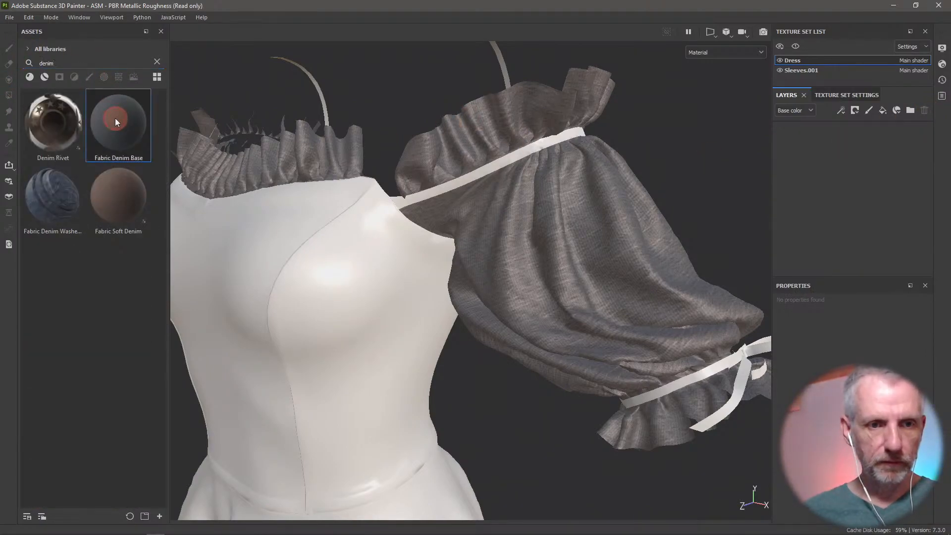
drag(115, 120, 258, 281)
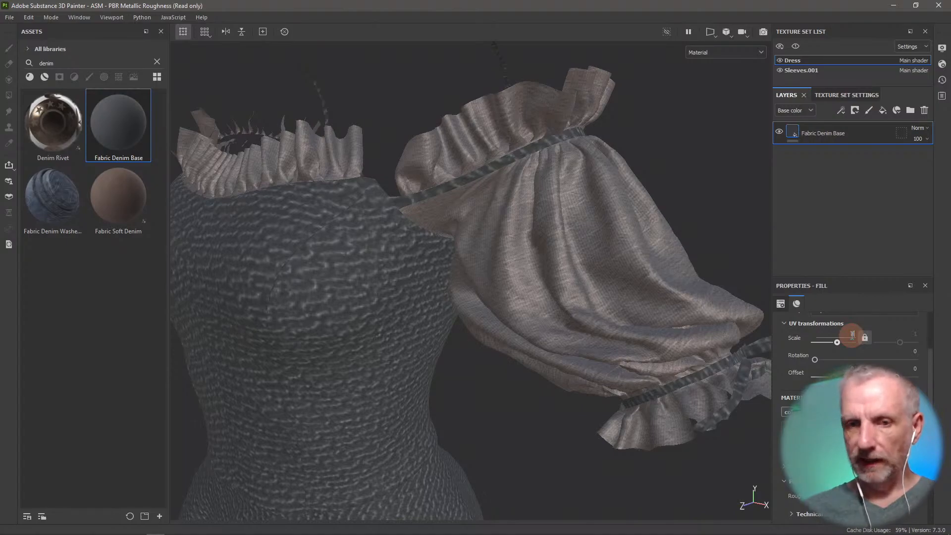
Set the UV scale of the Fabric Denim Base layer to 8 and check the result on the dress.
text(8)
key(Return)
mouse_move(442, 406)
alt+mouse_down()
mouse_move(509, 391)
mouse_move(465, 403)
mouse_move(573, 340)
mouse_move(622, 336)
mouse_move(588, 336)
mouse_move(664, 312)
mouse_move(656, 339)
mouse_move(676, 361)
mouse_move(627, 374)
alt+mouse_up()
scroll(852, 357, up, 2)
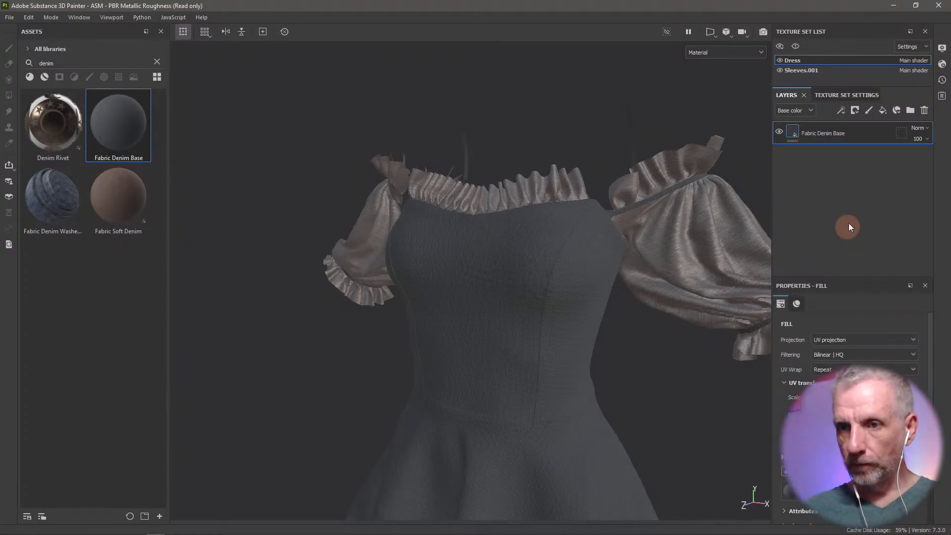
Examine the Fabric Denim Base layer's fill settings, including attributes, channel mapping and technical parameters, for a colour control.
scroll(853, 352, down, 2)
scroll(853, 353, down, 2)
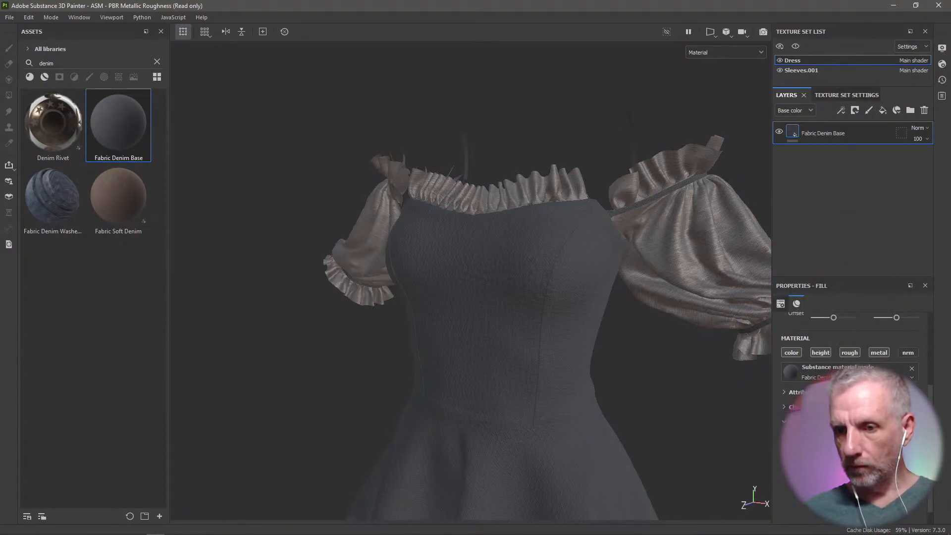
scroll(852, 352, down, 2)
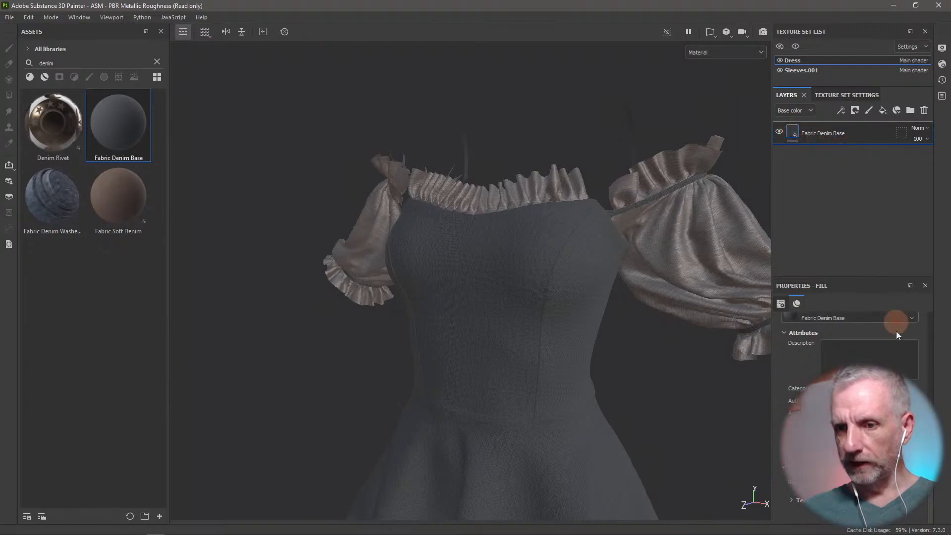
scroll(852, 352, up, 3)
scroll(852, 346, down, 5)
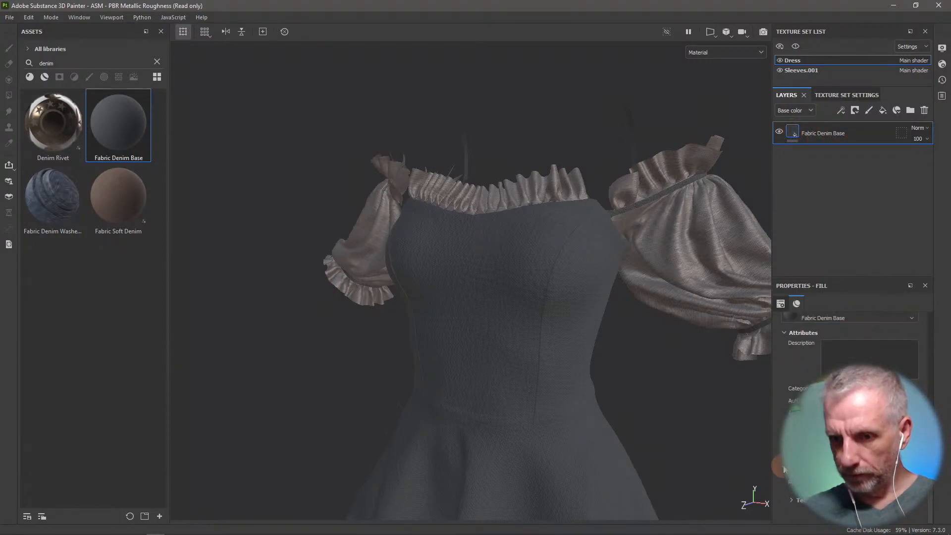
scroll(786, 498, down, 2)
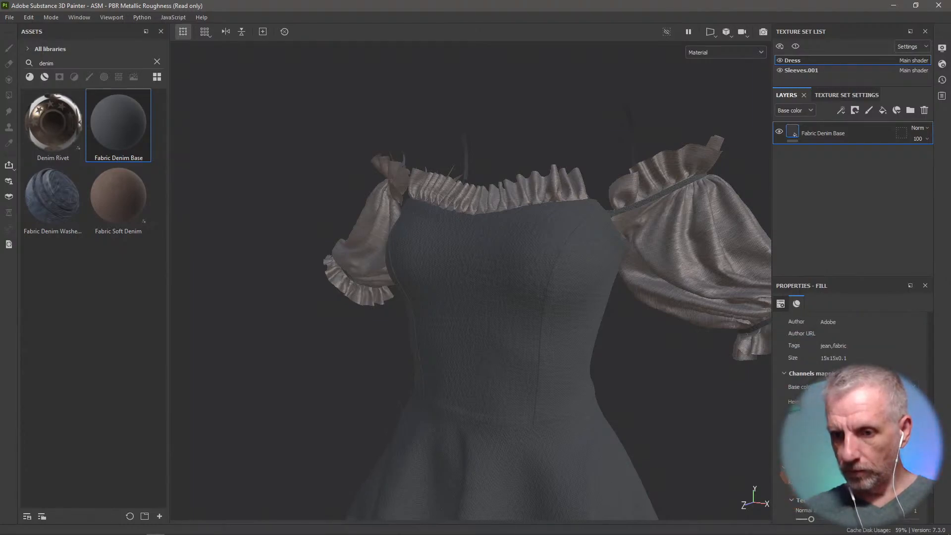
scroll(788, 496, up, 1)
click(781, 303)
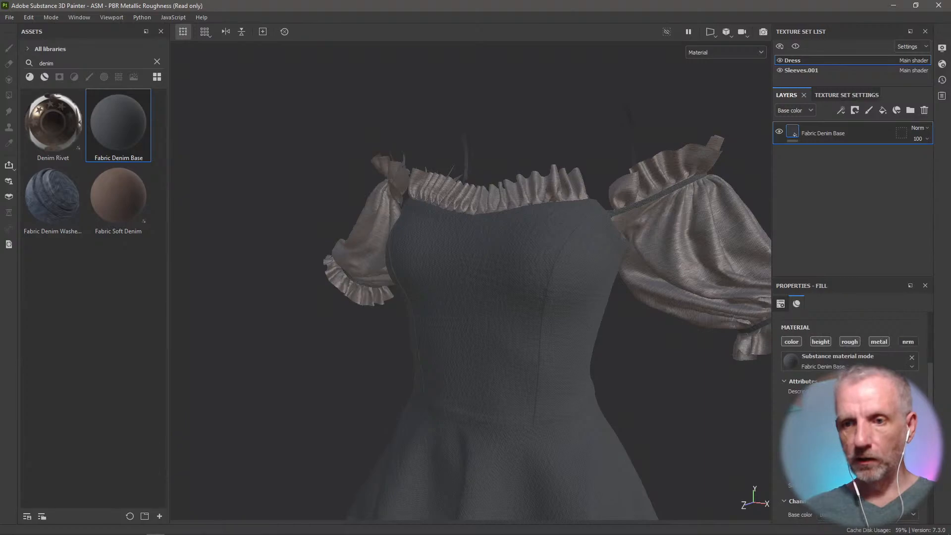
click(781, 300)
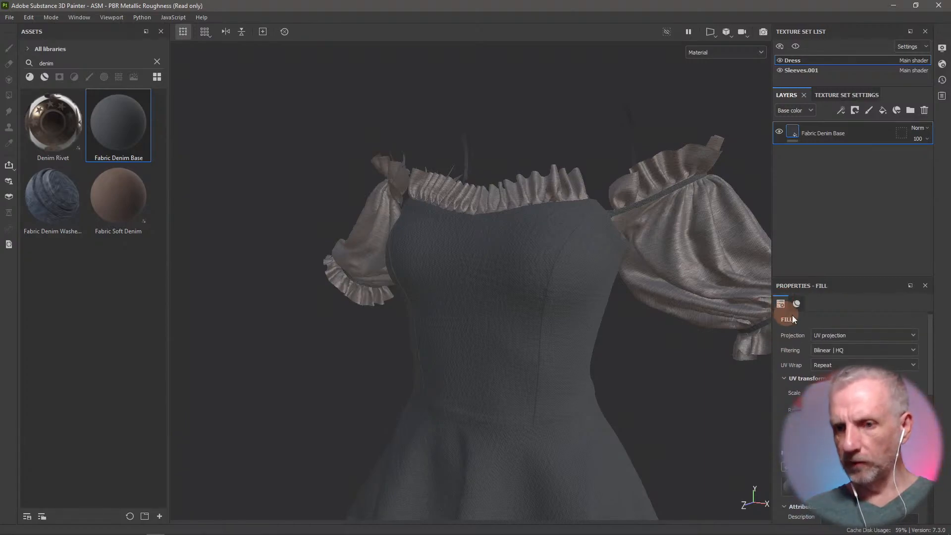
scroll(786, 402, down, 6)
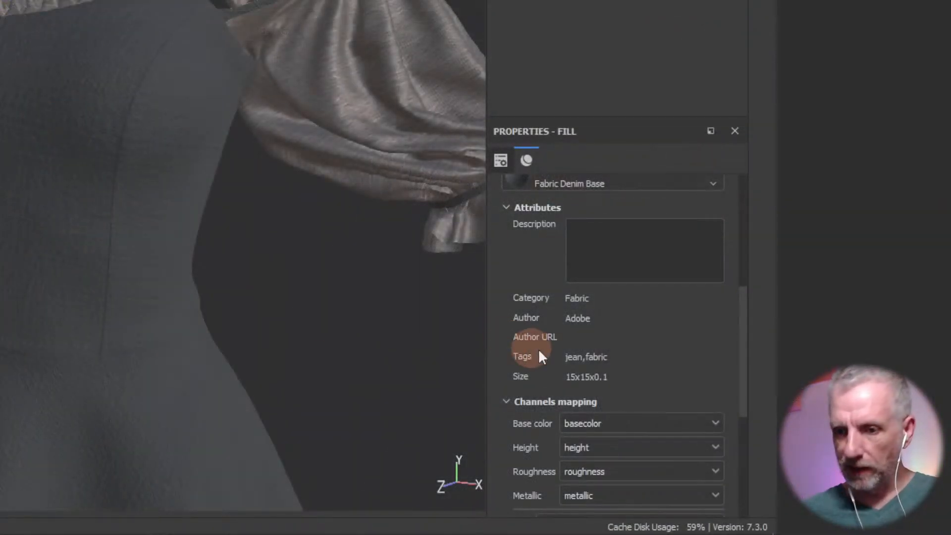
scroll(542, 340, up, 2)
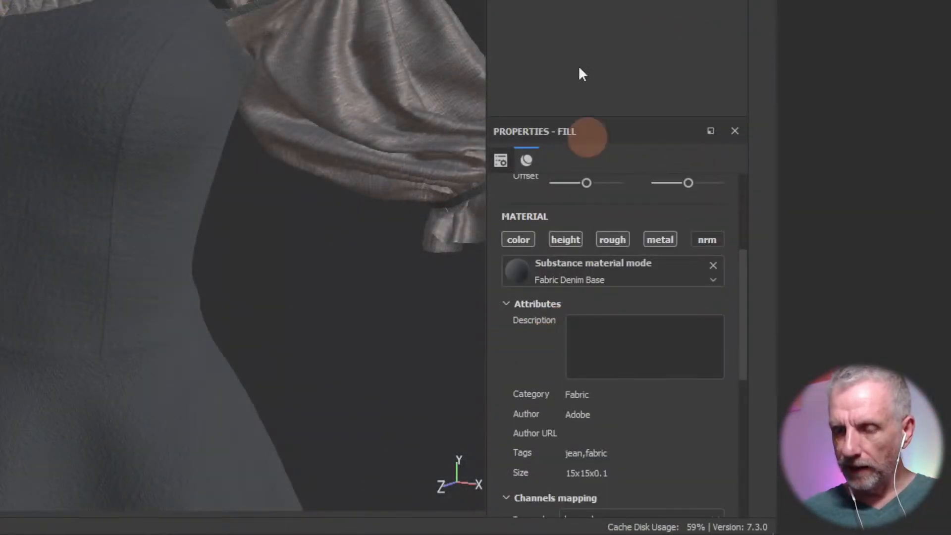
scroll(559, 341, up, 4)
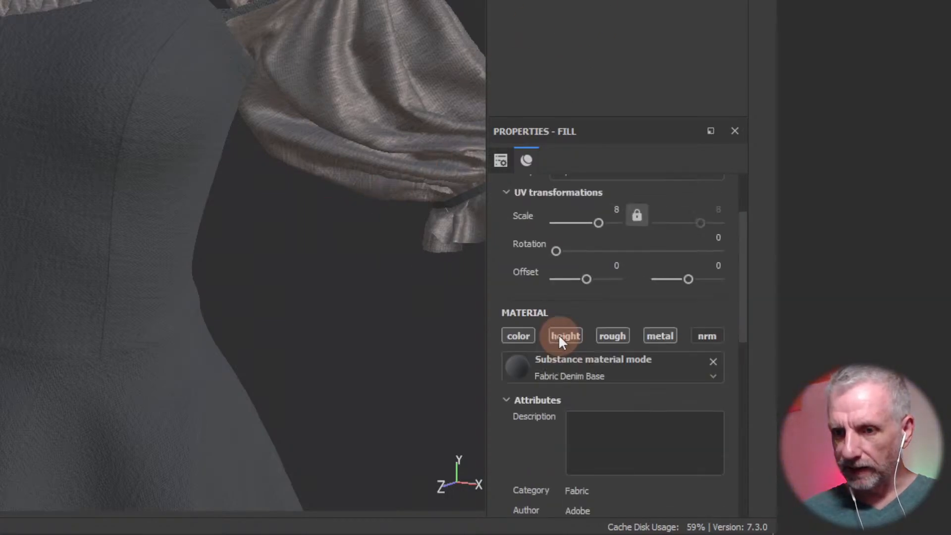
scroll(560, 339, down, 8)
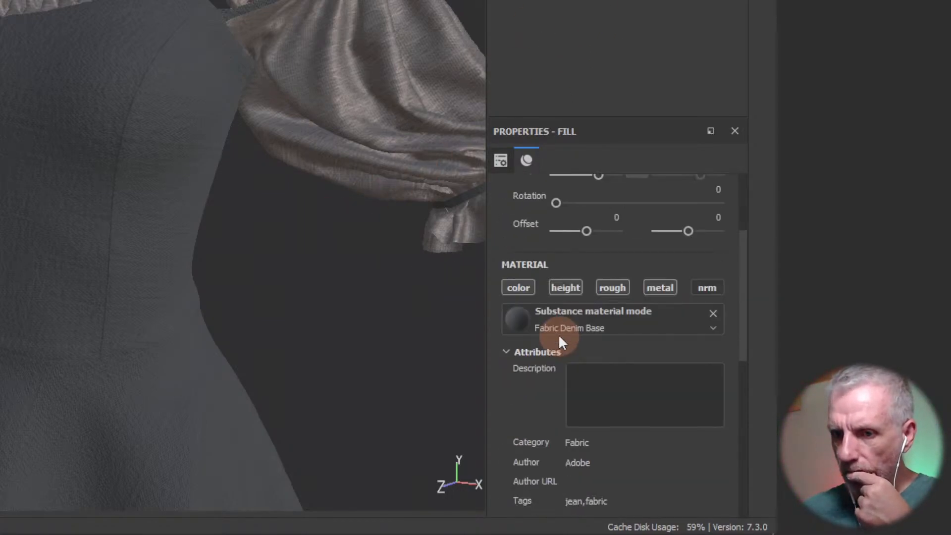
scroll(560, 338, down, 3)
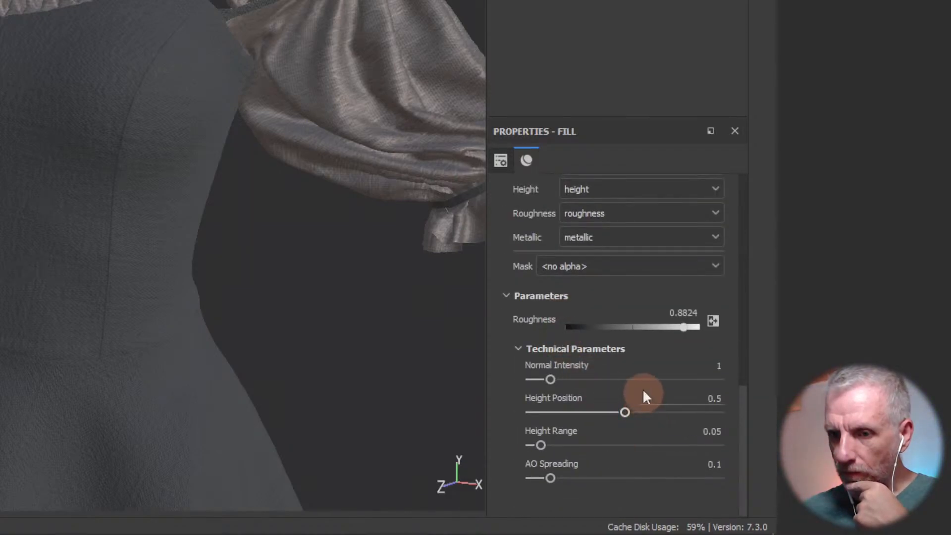
click(519, 349)
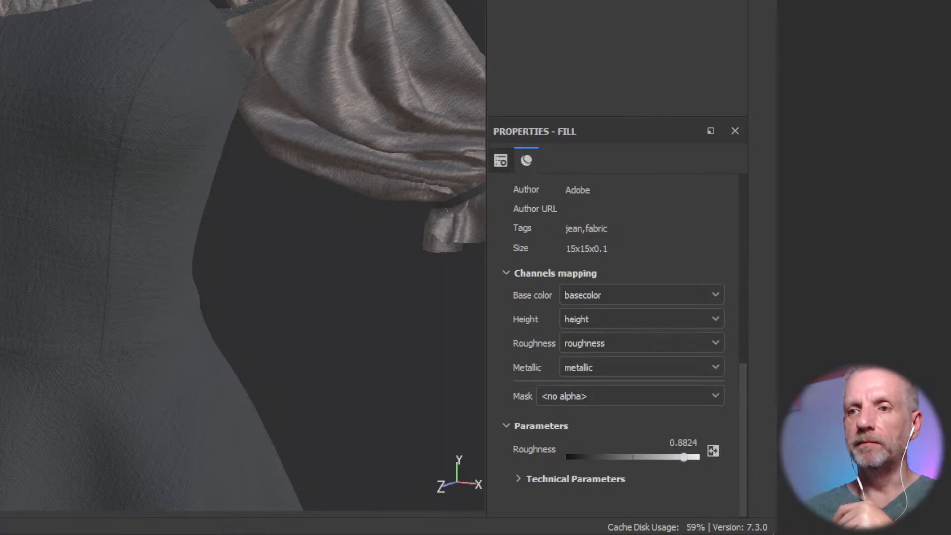
Delete the Fabric Denim Base layer and apply Fabric Soft Denim to the dress body instead.
key(Delete)
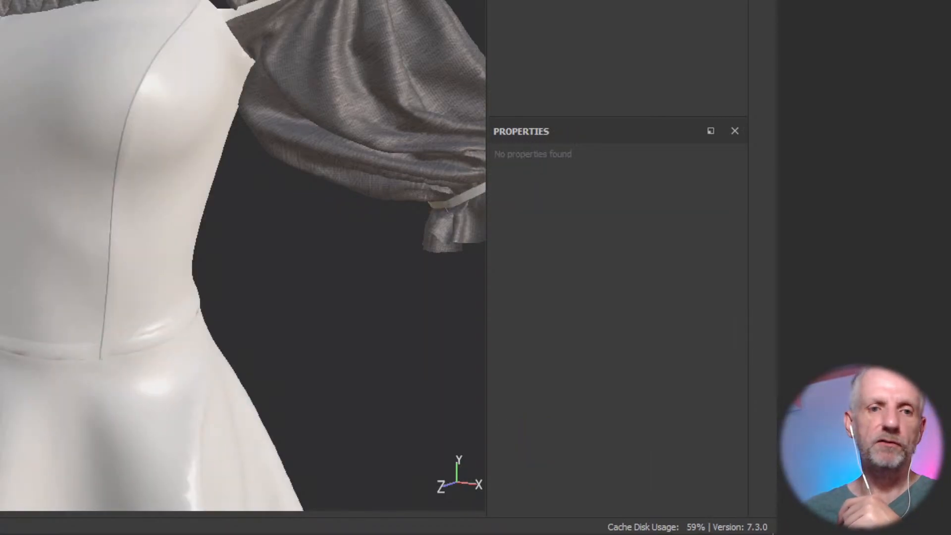
drag(1, 204, 58, 205)
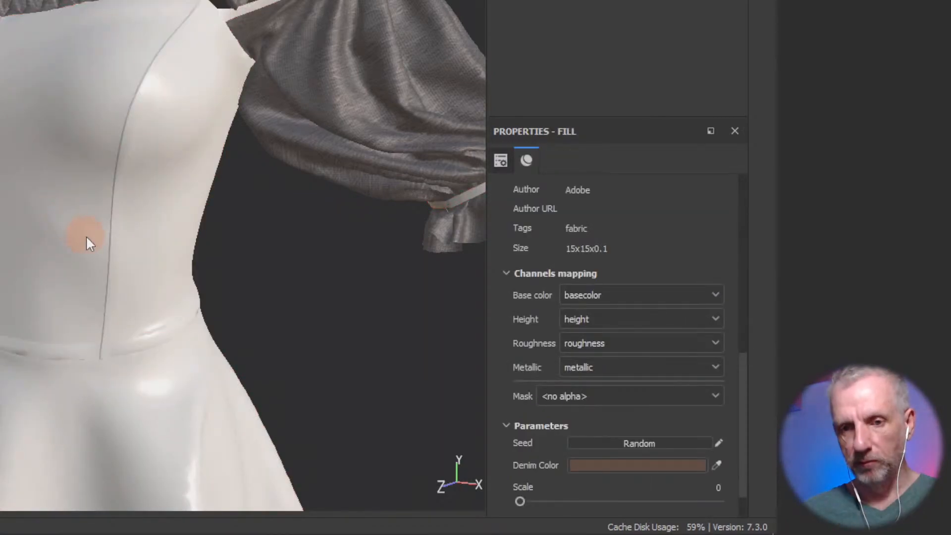
scroll(104, 239, up, 5)
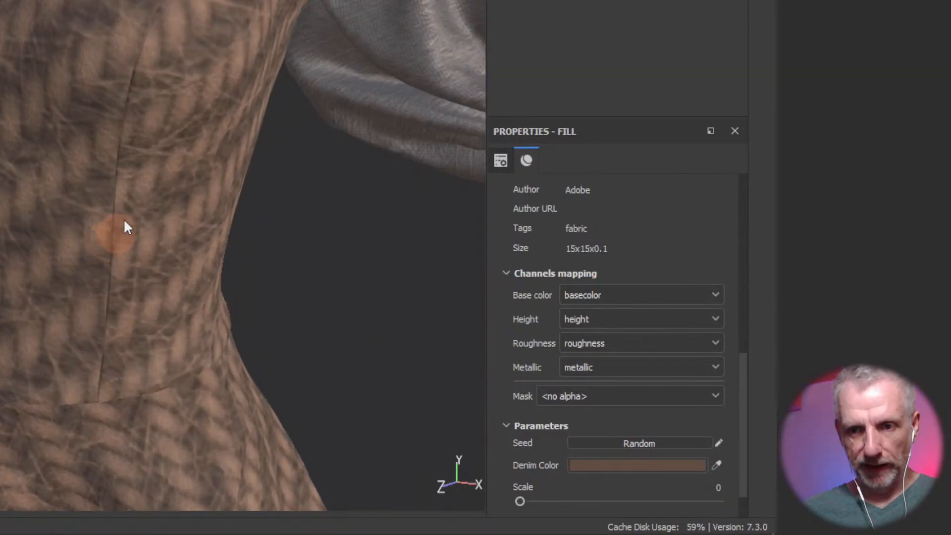
middle_drag(153, 264, 96, 86)
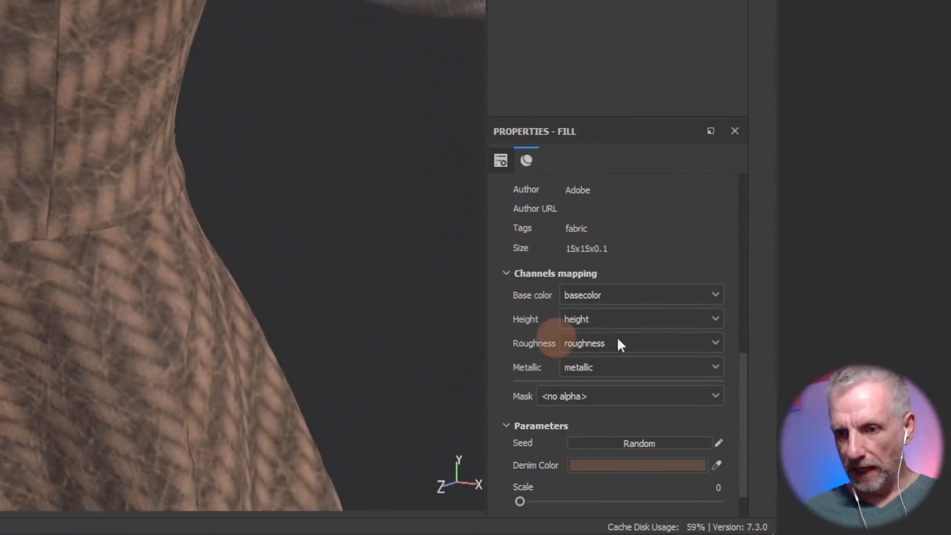
Set the Denim Color of the Fabric Soft Denim layer to dark grey 2A2A2A.
scroll(606, 325, down, 2)
click(628, 422)
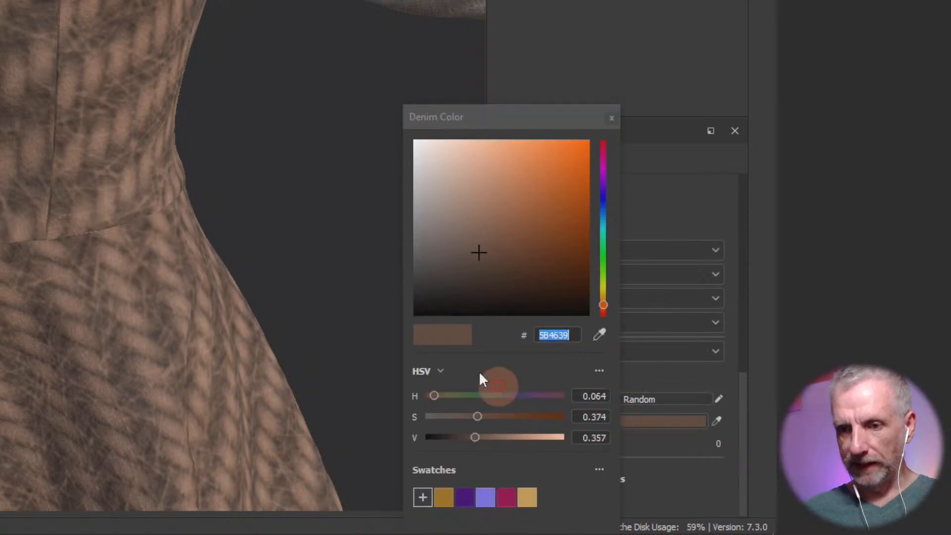
drag(418, 264, 384, 288)
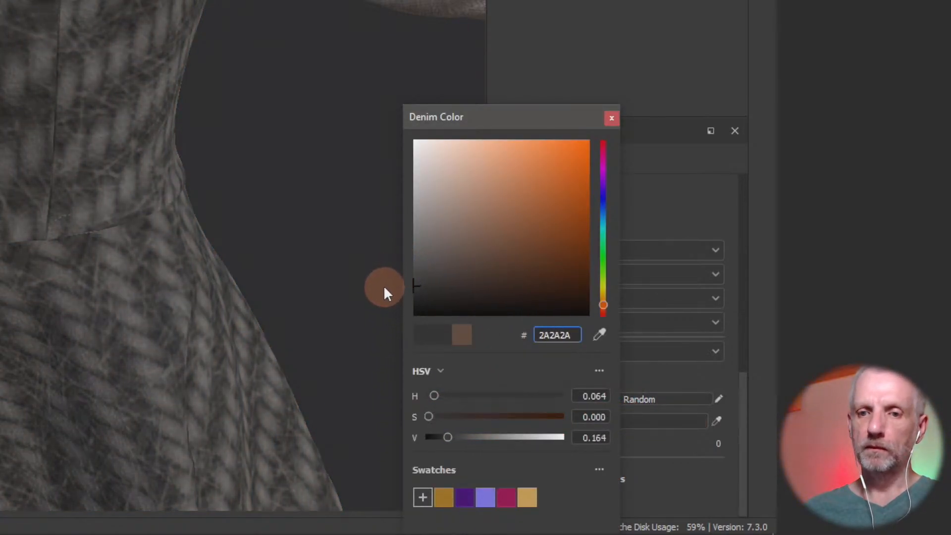
click(611, 118)
Set the UV scale of the Fabric Soft Denim layer to 12 and check the weave on the bodice and sleeve bands.
scroll(590, 270, up, 10)
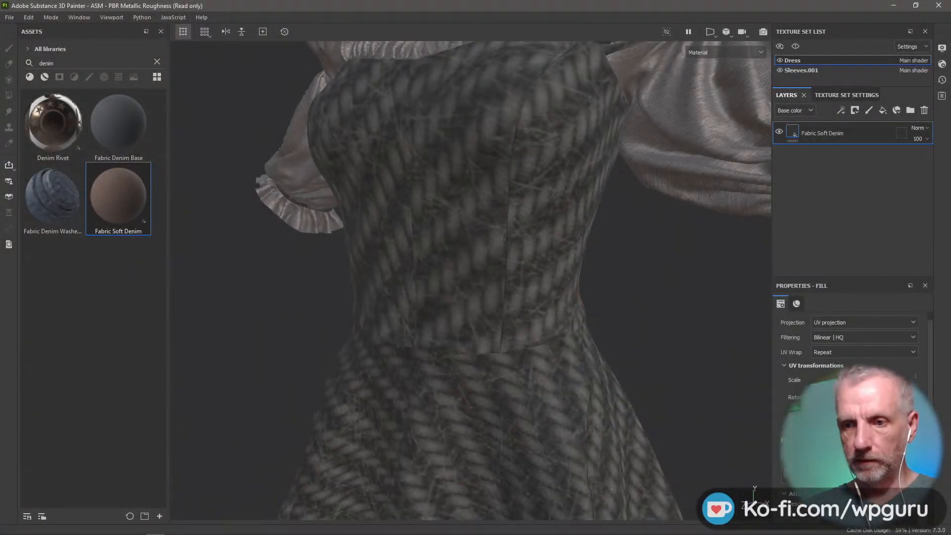
drag(813, 385, 844, 385)
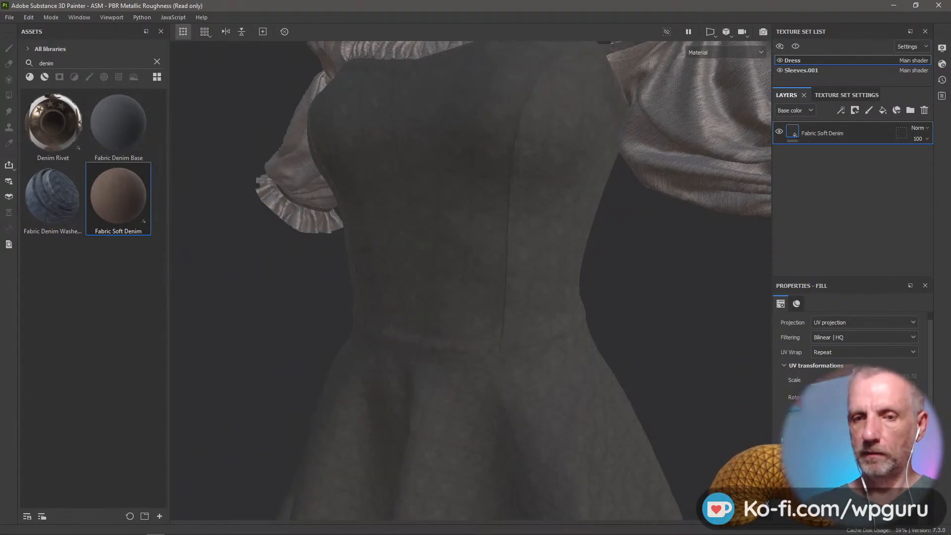
text(12)
key(Return)
scroll(568, 388, down, 6)
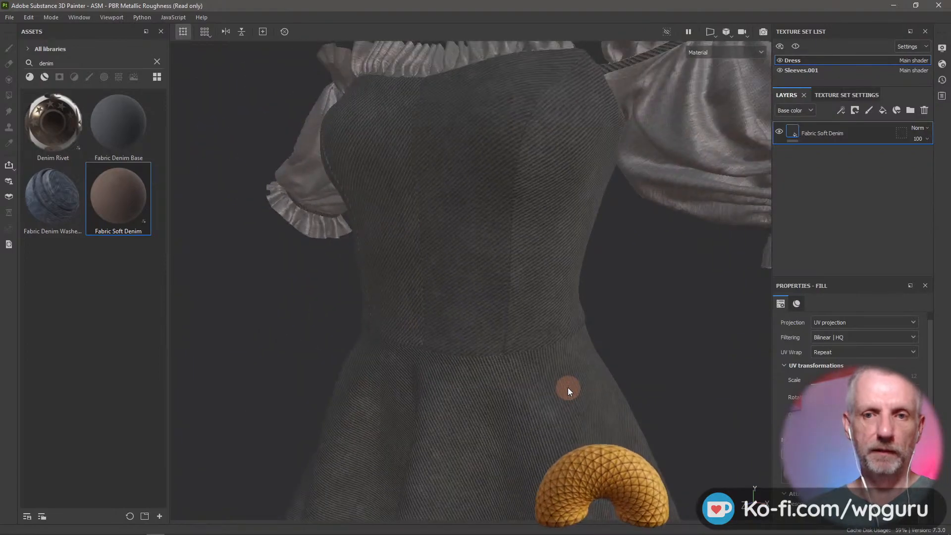
alt+drag(526, 367, 466, 403)
scroll(465, 403, up, 5)
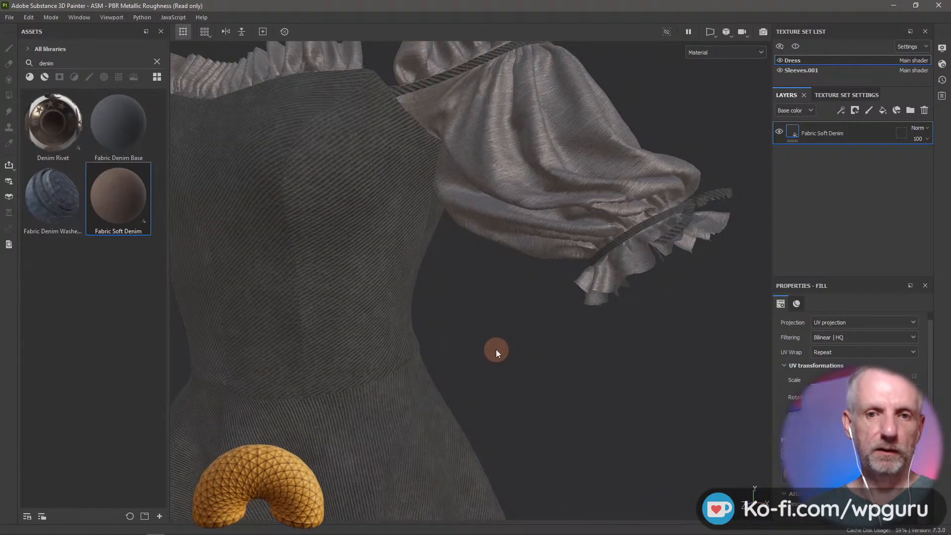
alt+middle_drag(509, 338, 518, 437)
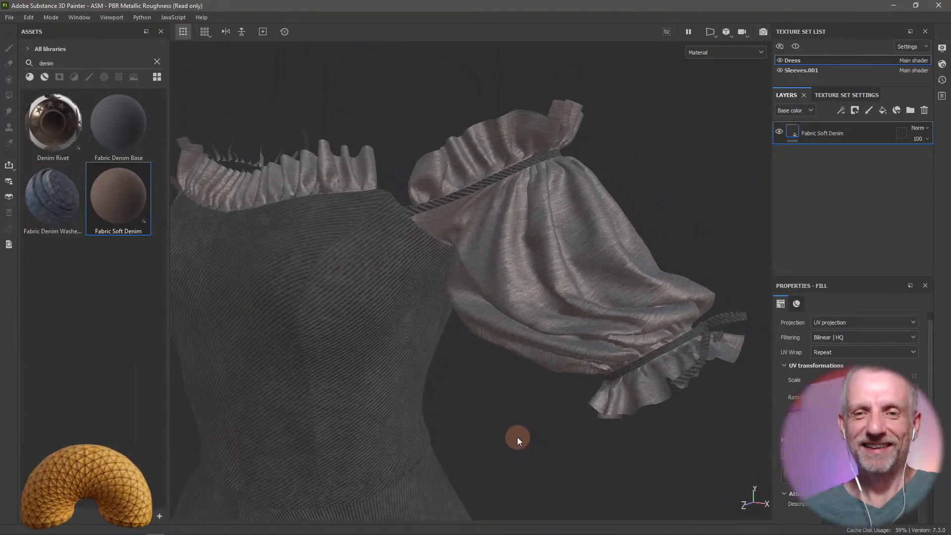
scroll(517, 437, up, 2)
alt+drag(560, 405, 511, 468)
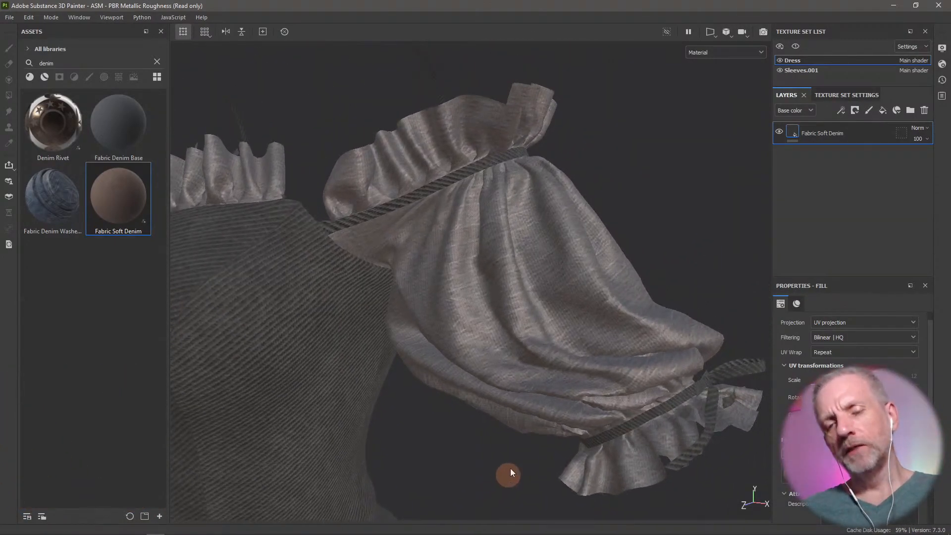
Select the Sleeves.001 texture set and examine the Polyester Chiffon Silver layer's channels, attributes and parameters for transparency options.
scroll(540, 429, up, 2)
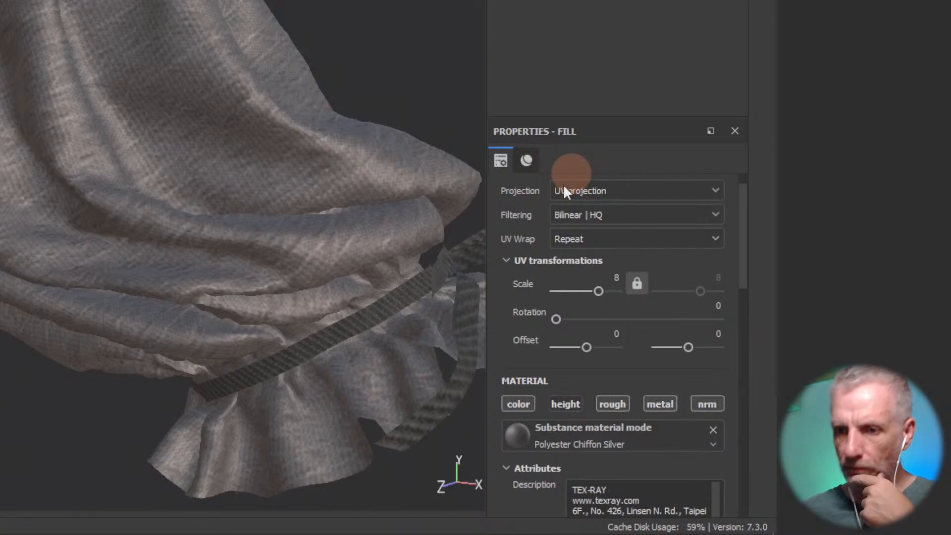
scroll(562, 312, down, 6)
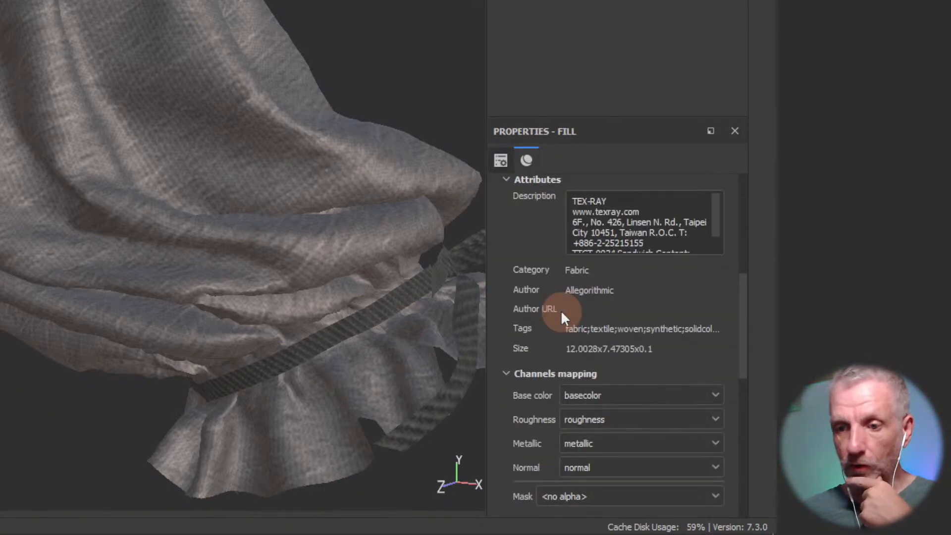
scroll(561, 311, down, 6)
scroll(560, 311, down, 1)
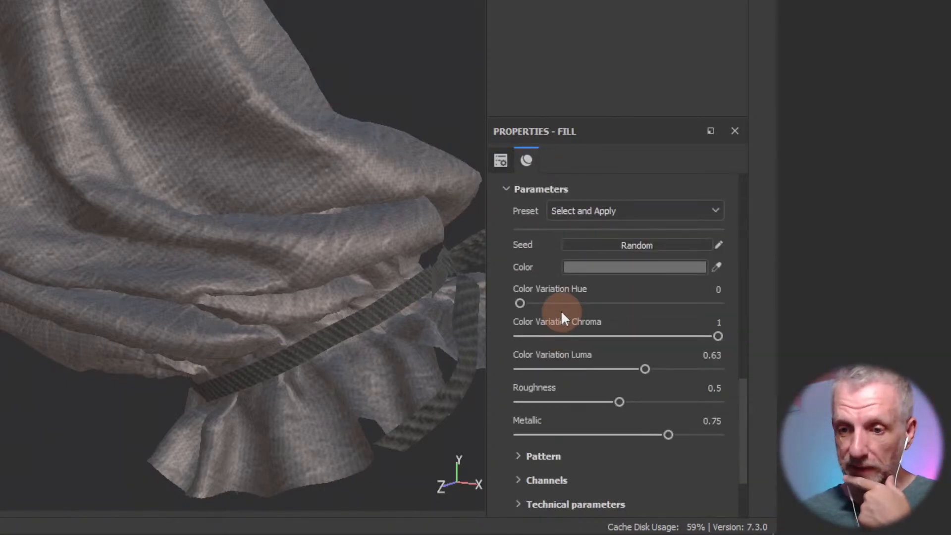
scroll(561, 310, down, 1)
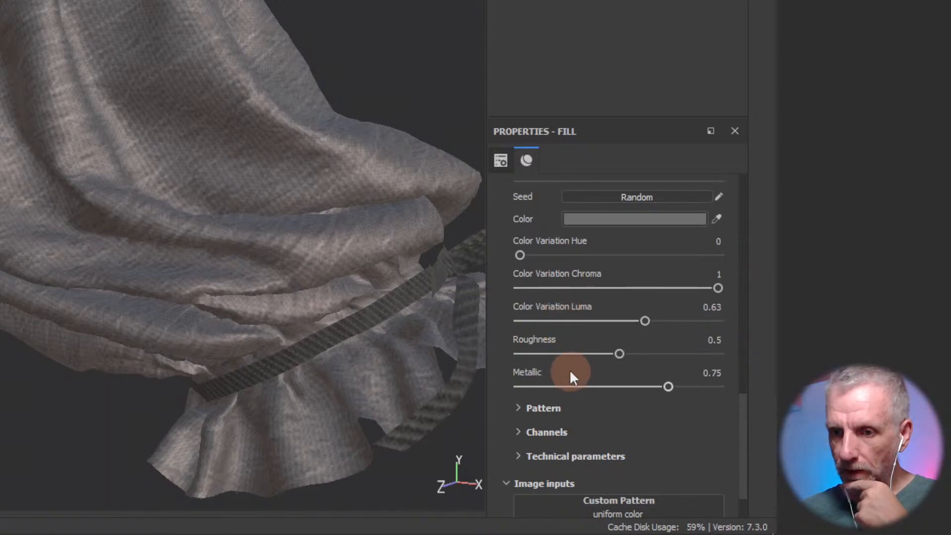
scroll(571, 369, down, 1)
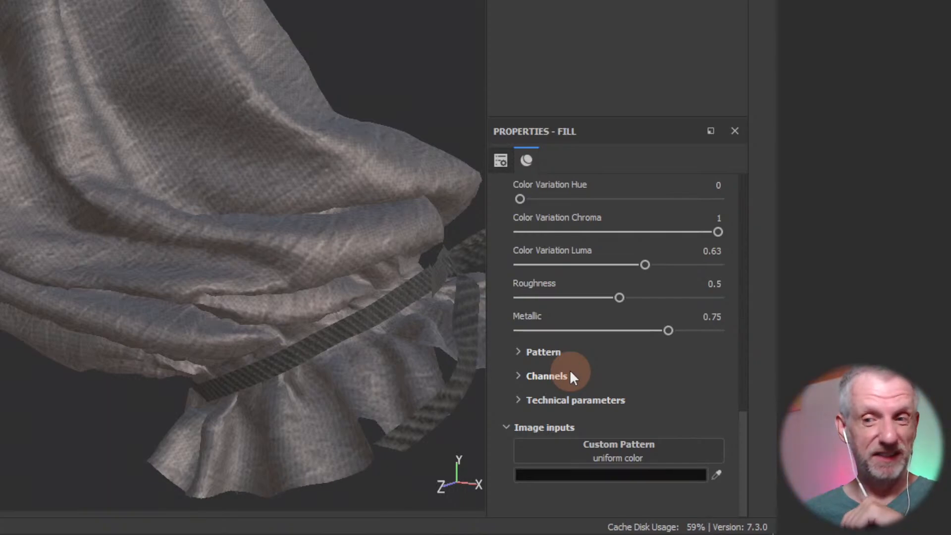
scroll(572, 377, up, 5)
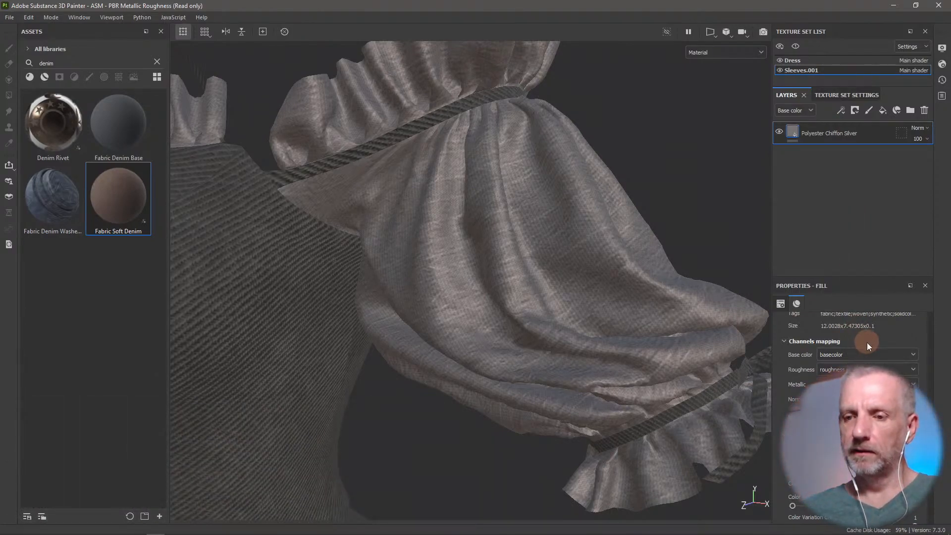
scroll(880, 337, up, 5)
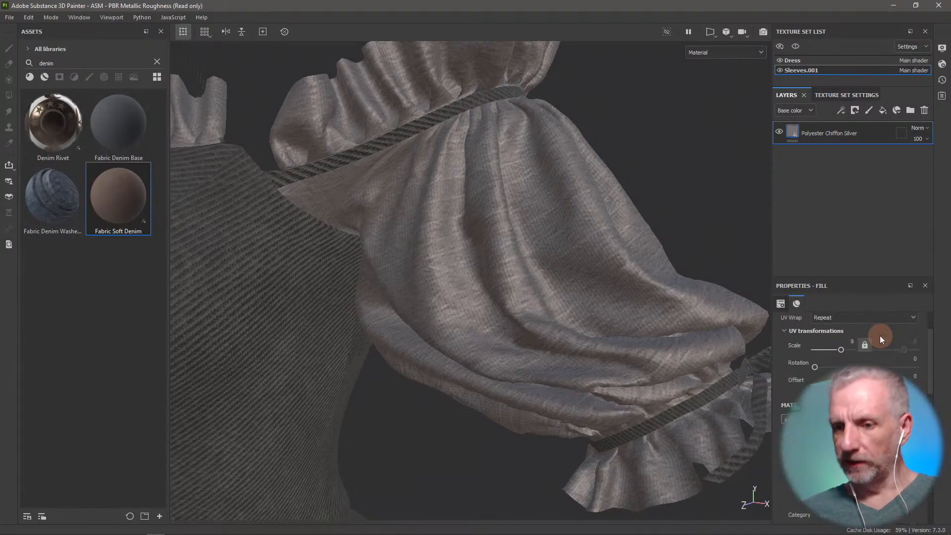
scroll(880, 337, down, 1)
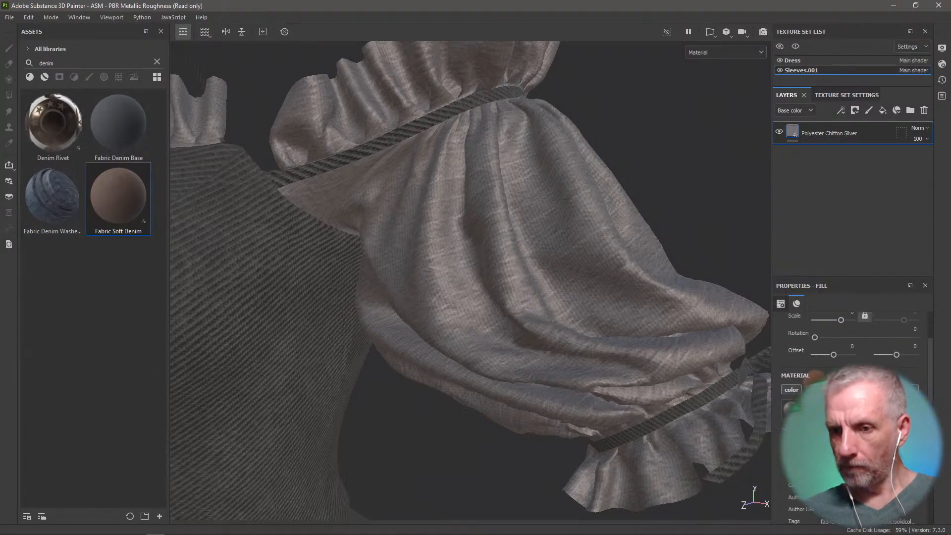
scroll(880, 337, up, 3)
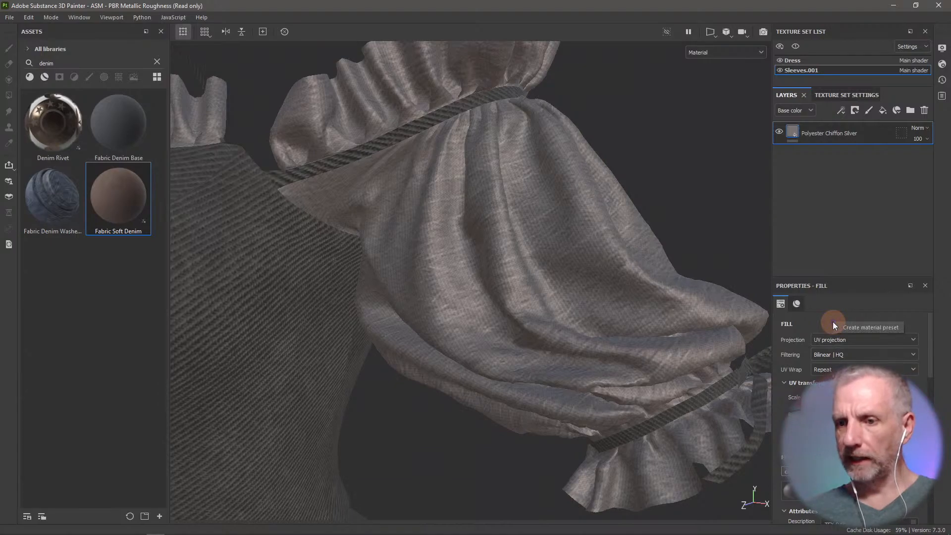
click(796, 304)
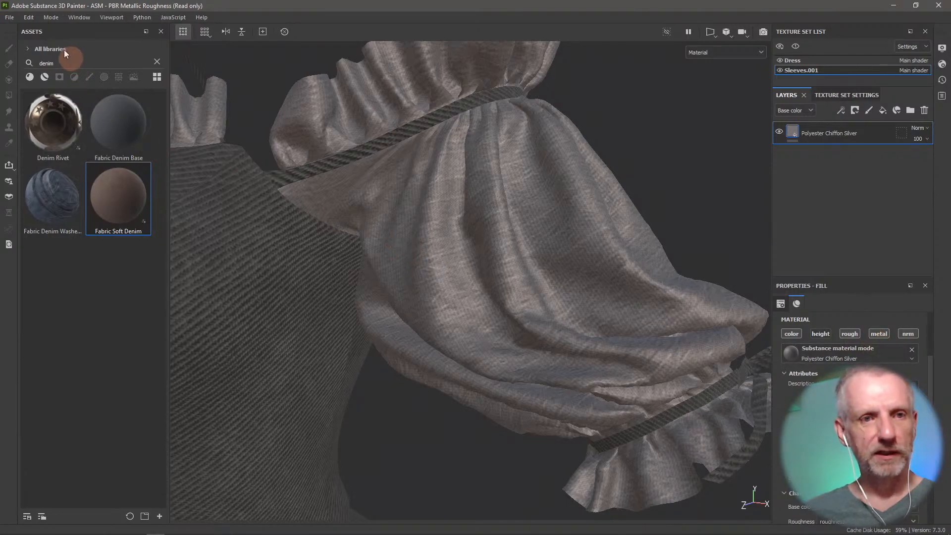
click(29, 18)
mouse_move(12, 20)
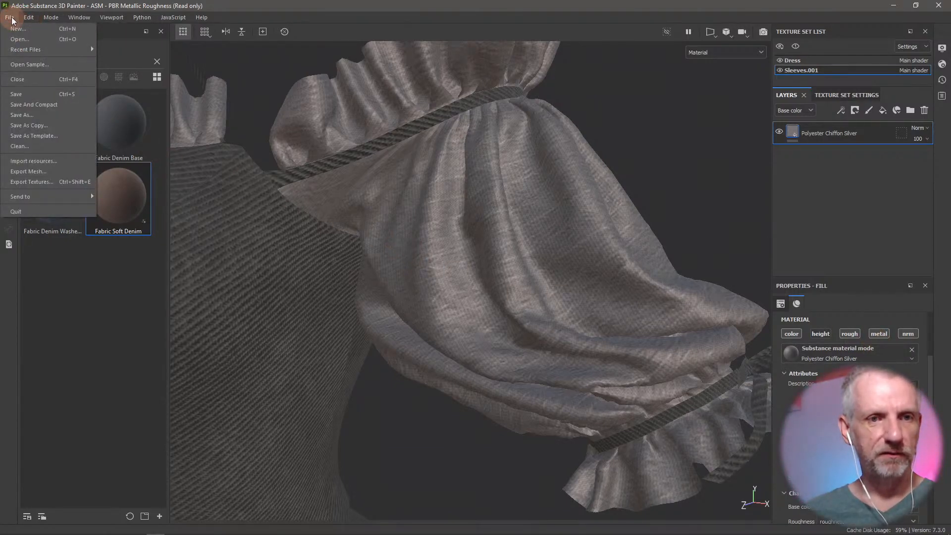
mouse_move(70, 20)
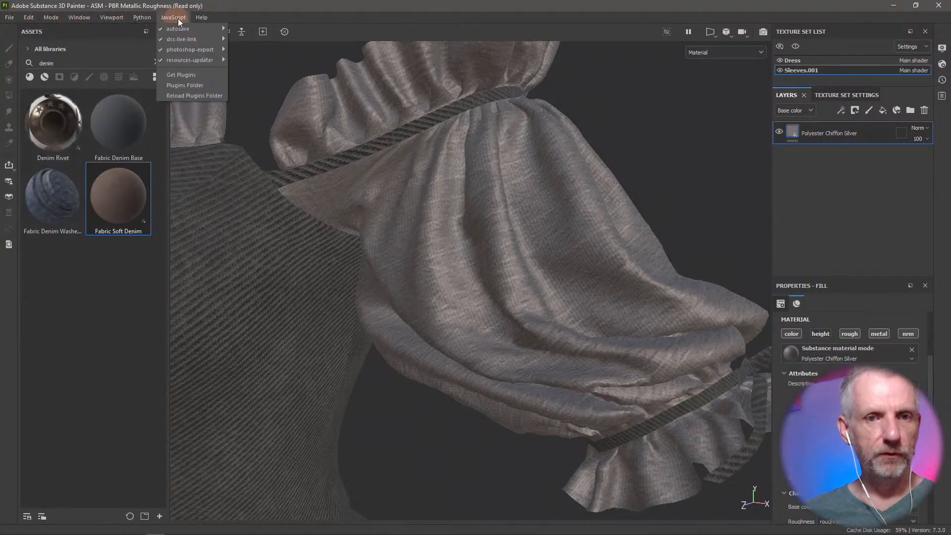
mouse_move(198, 22)
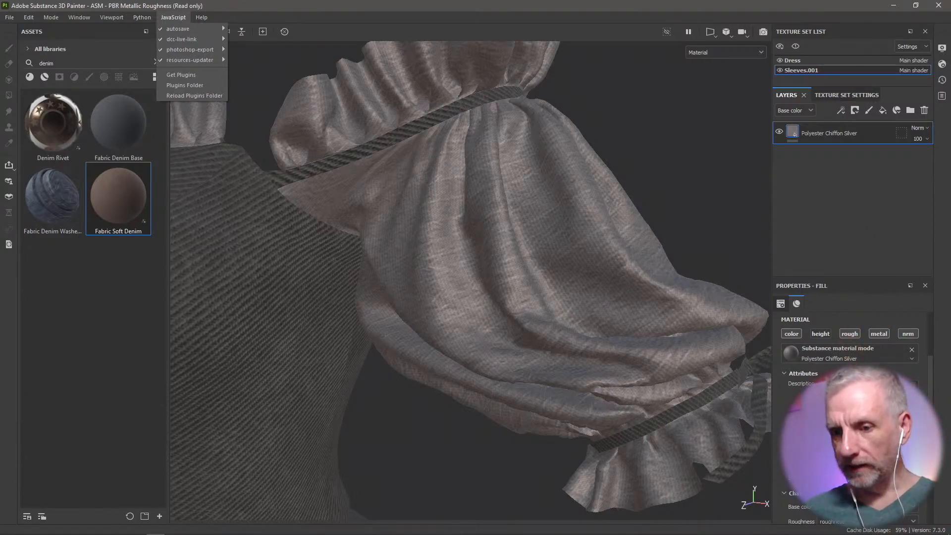
Try diffuse as the mask channel of the Polyester Chiffon Silver layer, then undo the mask change.
scroll(852, 396, down, 3)
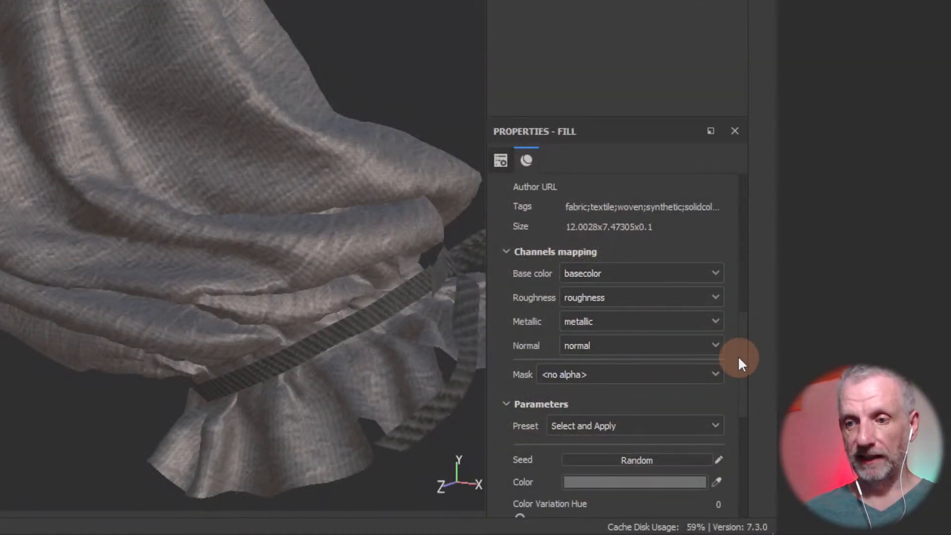
scroll(743, 377, down, 1)
scroll(743, 372, down, 1)
click(688, 315)
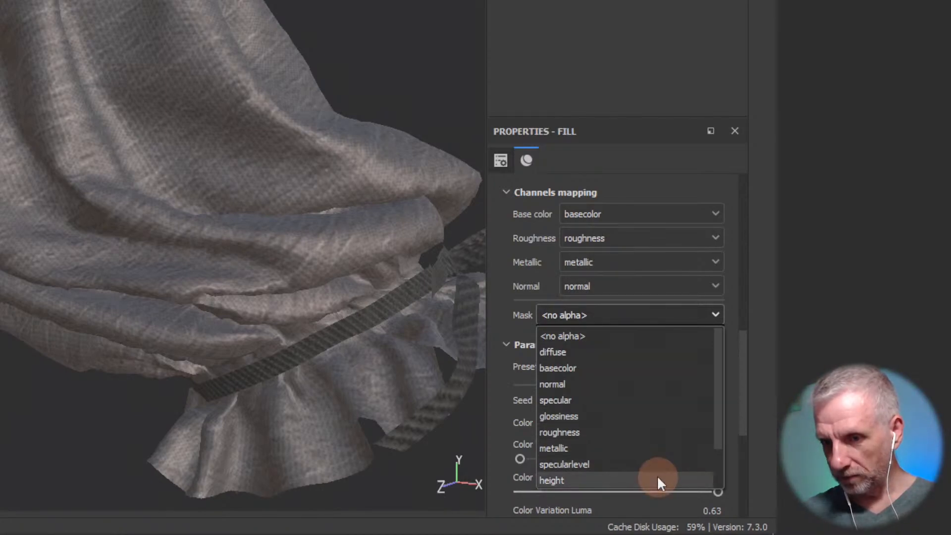
click(646, 353)
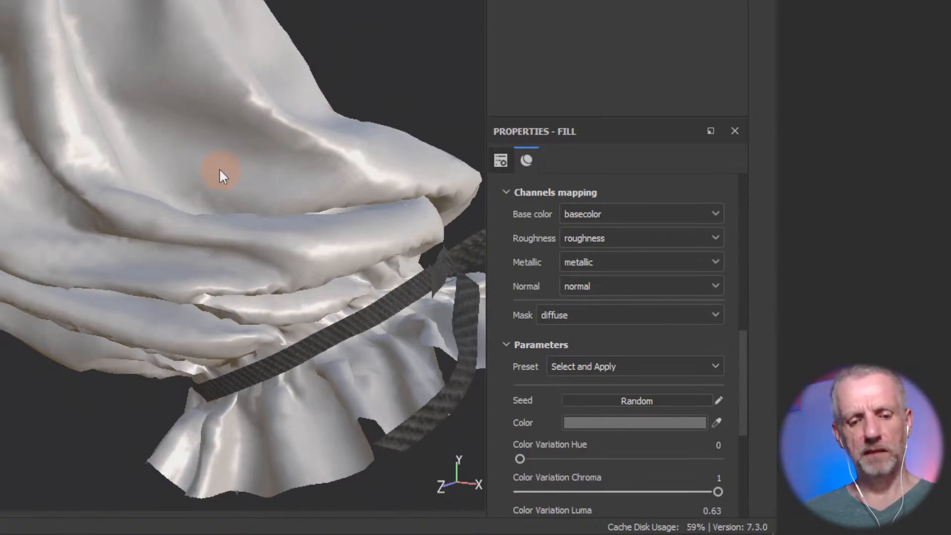
key(ctrl+z)
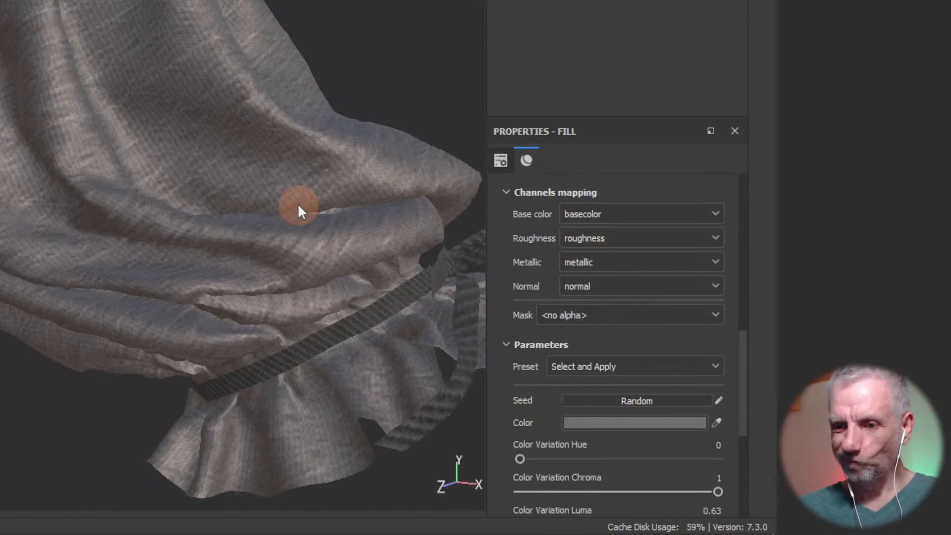
Examine the Polyester Chiffon Silver layer's remaining parameters and inspect the textured bodice, sleeves and skirt from the front.
scroll(609, 366, down, 4)
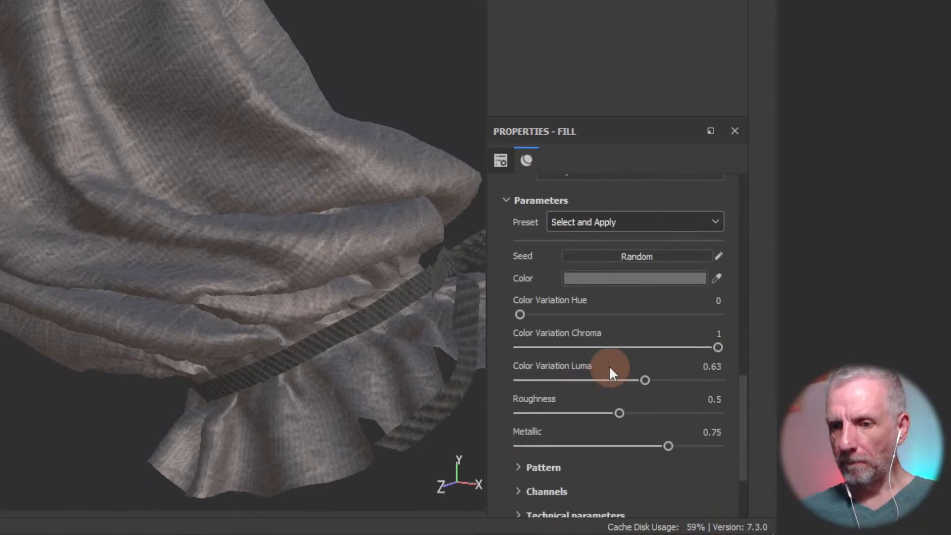
scroll(610, 371, down, 3)
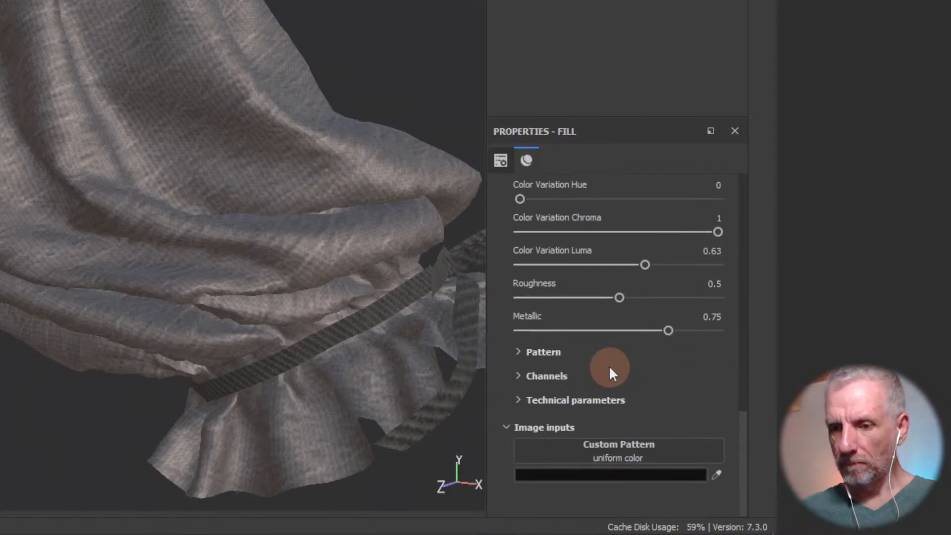
scroll(608, 365, up, 5)
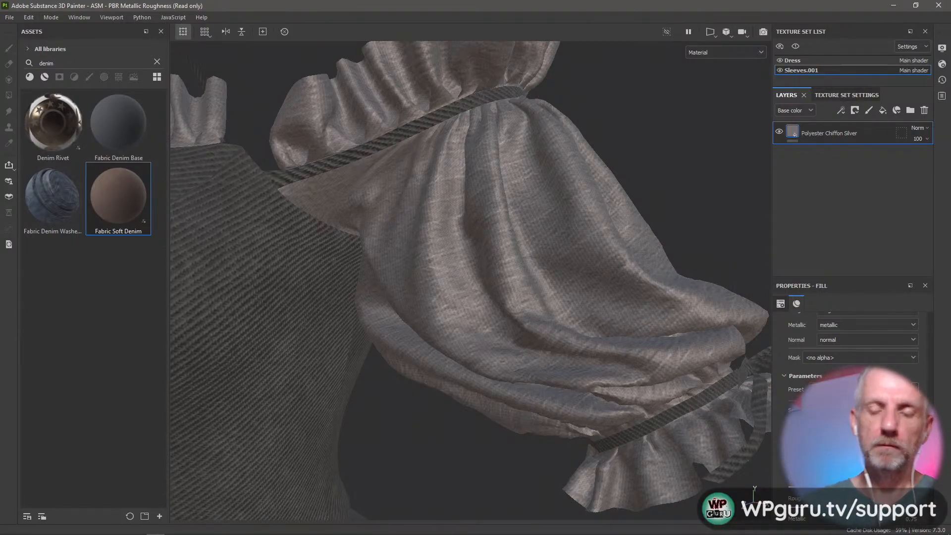
scroll(621, 348, down, 5)
scroll(552, 357, up, 2)
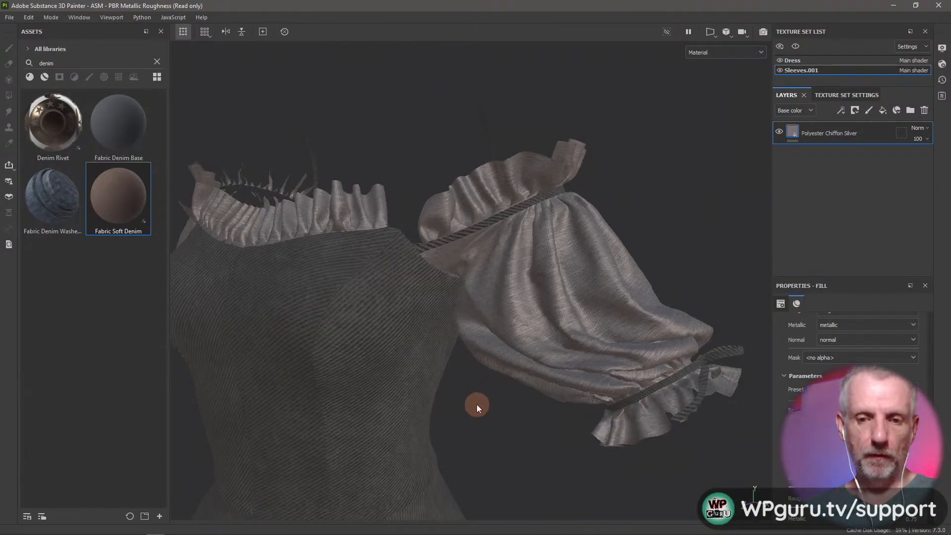
alt+drag(477, 405, 511, 324)
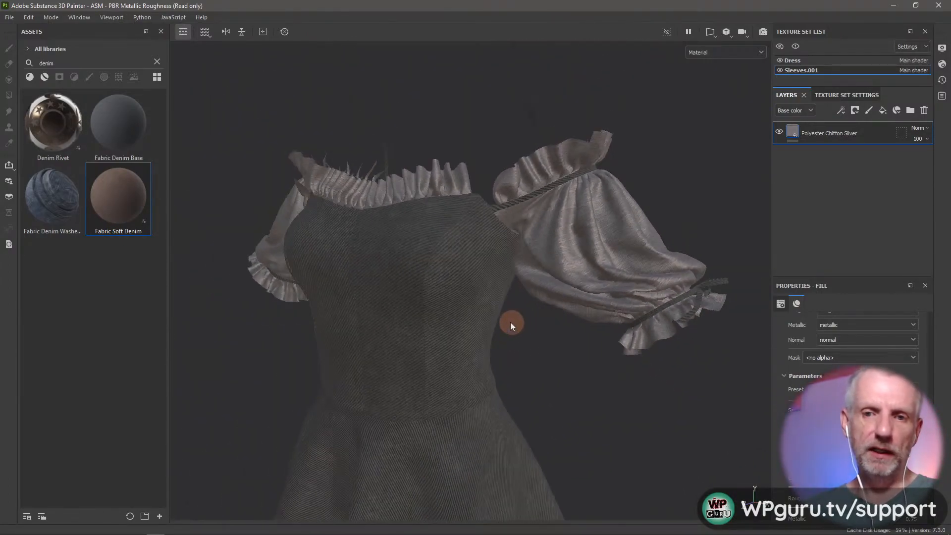
alt+right_drag(511, 325, 510, 285)
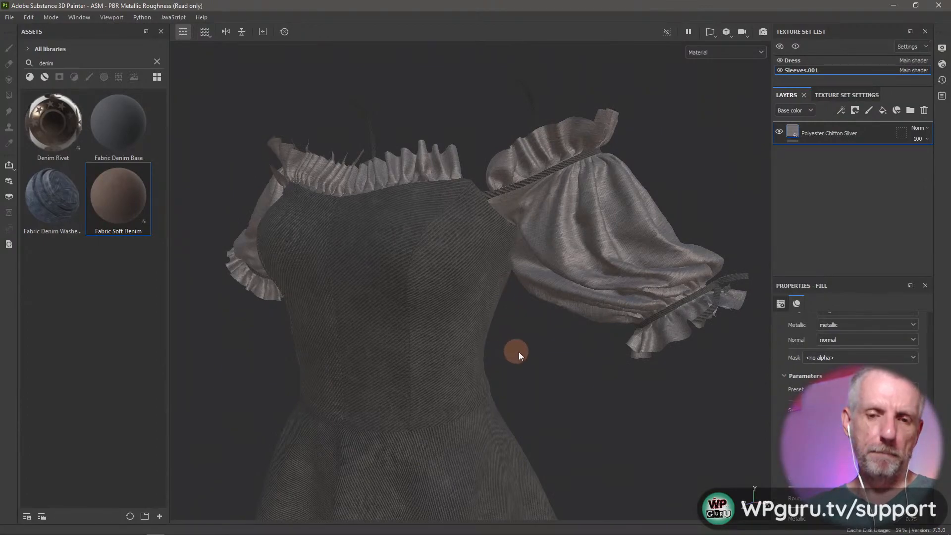
alt+middle_drag(523, 380, 480, 345)
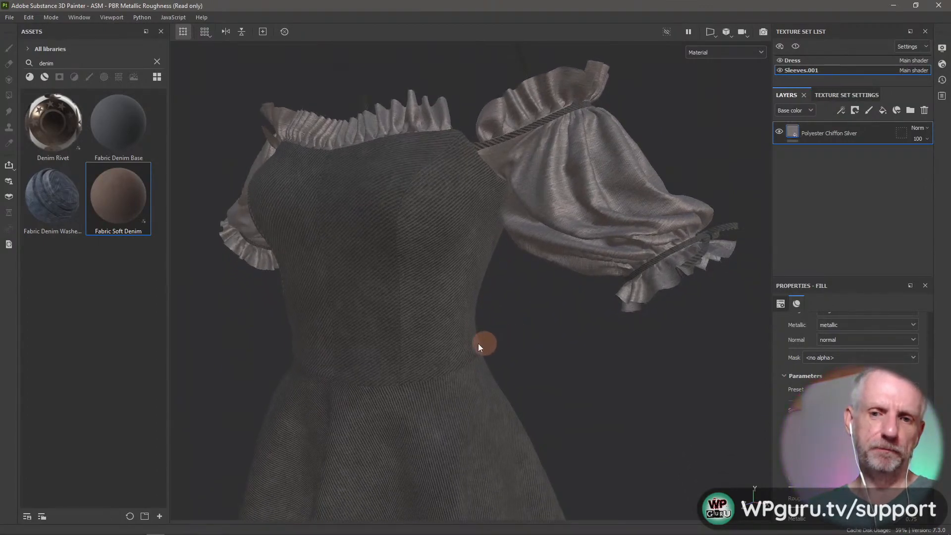
right_click(478, 357)
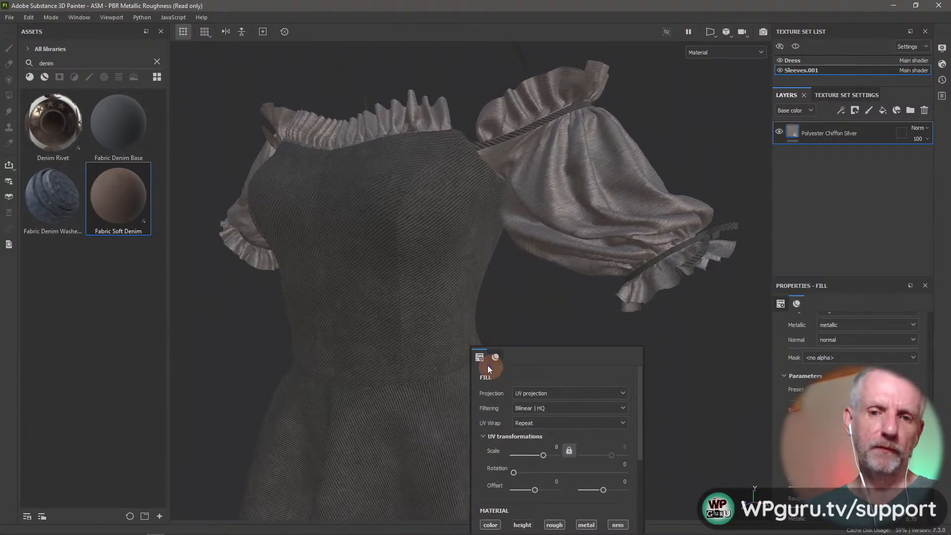
click(496, 314)
alt+drag(517, 328, 503, 341)
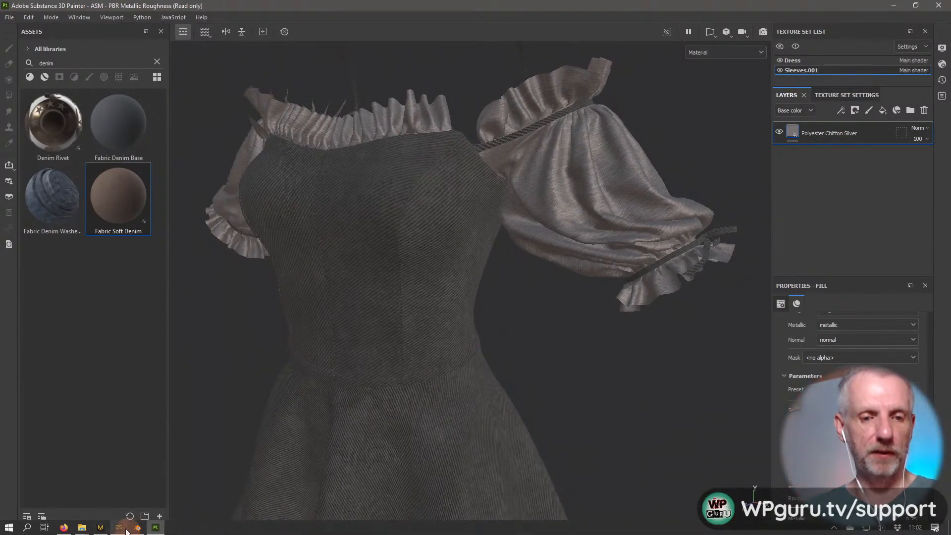
Switch to DAZ Studio and clear the parameter filter for the Genesis 8 Female figure.
click(119, 527)
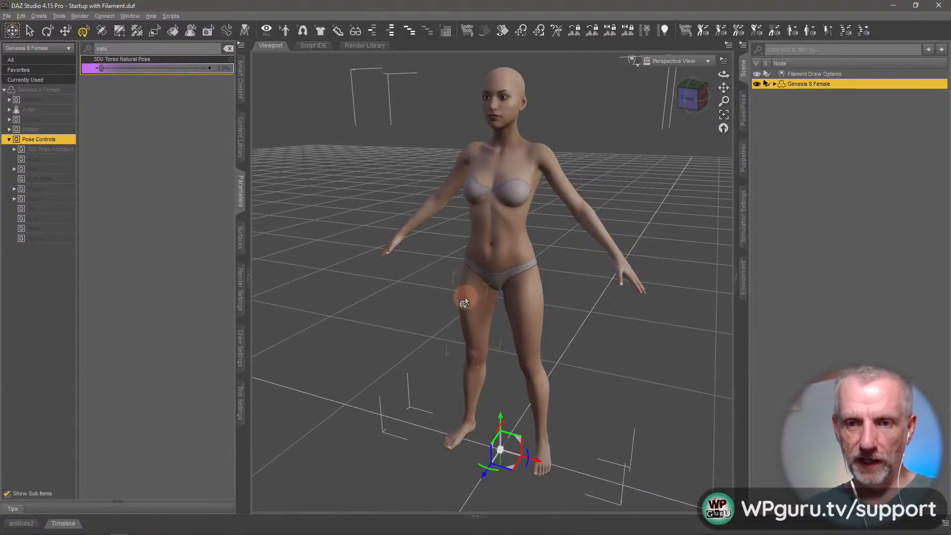
alt+drag(463, 289, 455, 289)
click(165, 89)
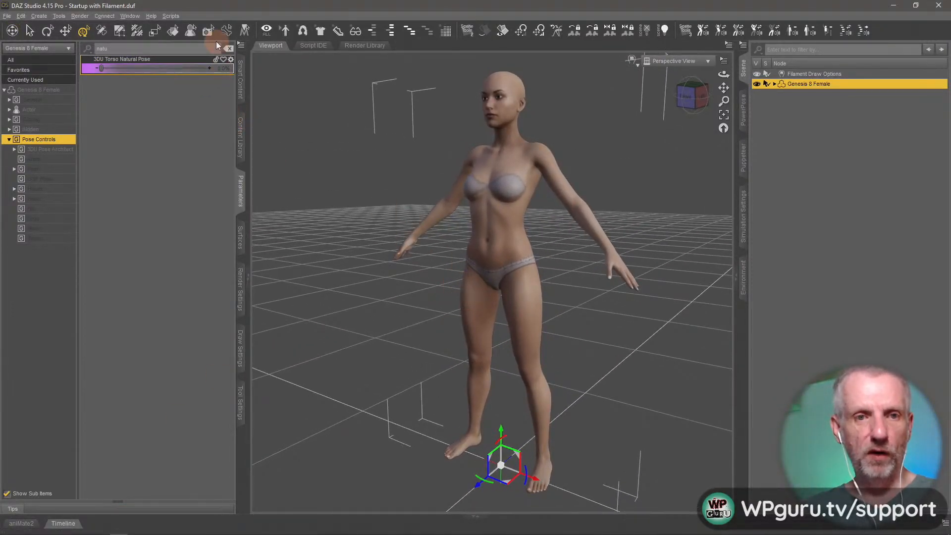
click(229, 49)
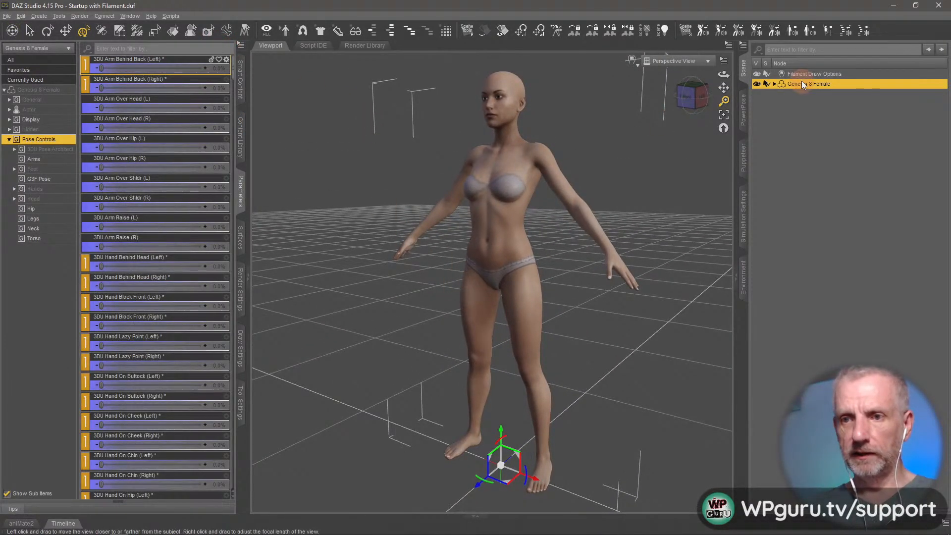
Import Dress v3.obj into the Genesis 8 Female scene at 100% scale.
click(7, 16)
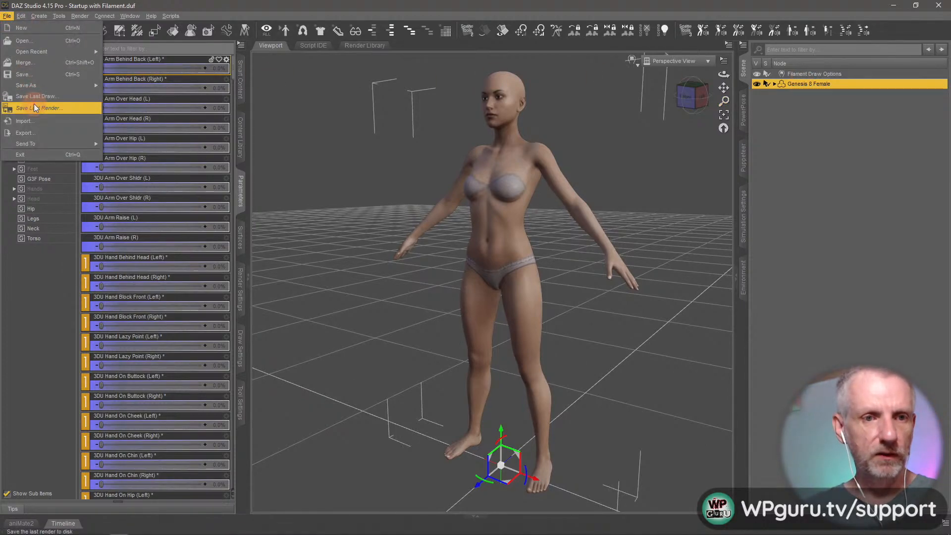
click(64, 125)
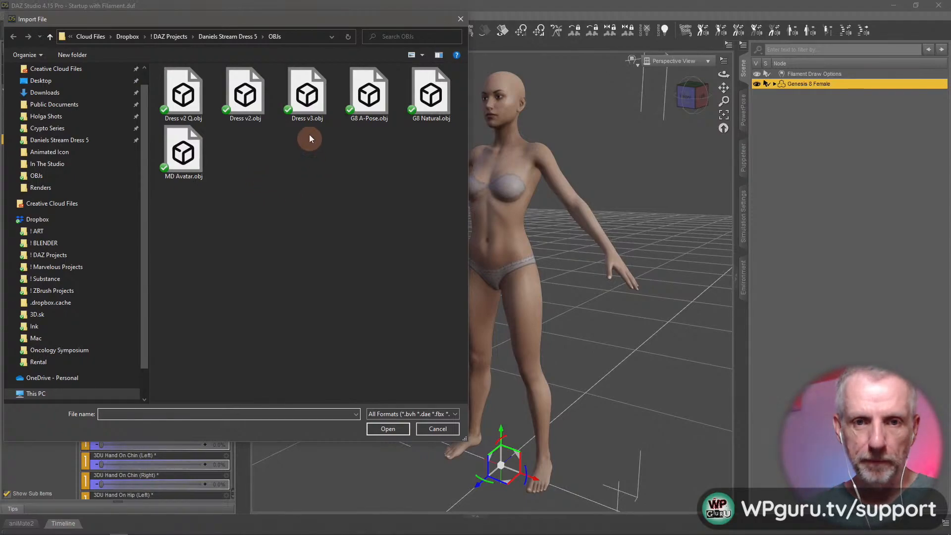
click(324, 99)
click(388, 428)
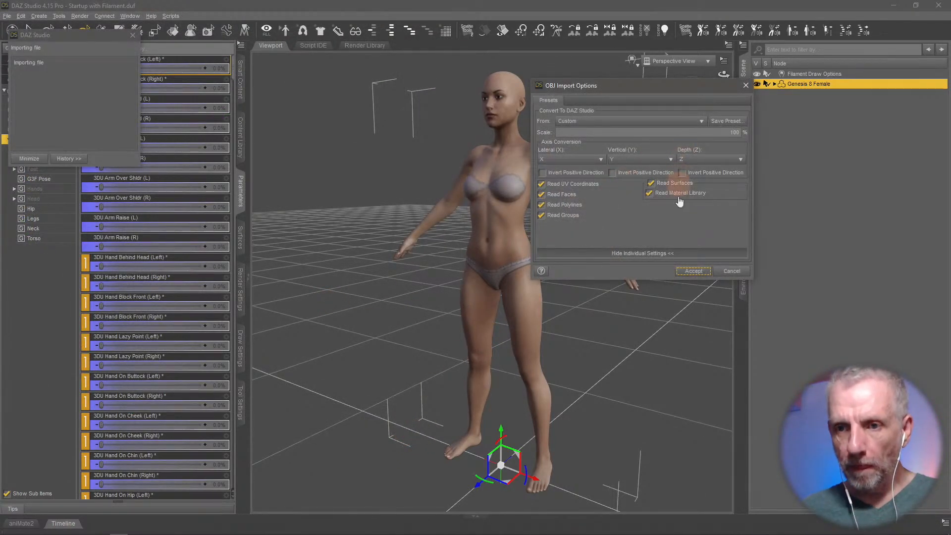
click(683, 272)
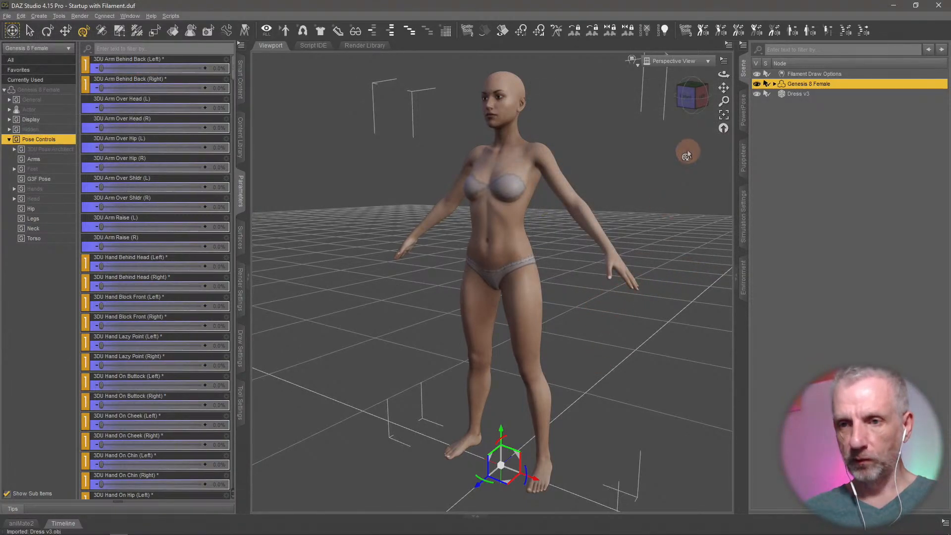
Try enlarging the imported Dress v3 to a scale of about 1400%, then delete it from the scene.
click(805, 95)
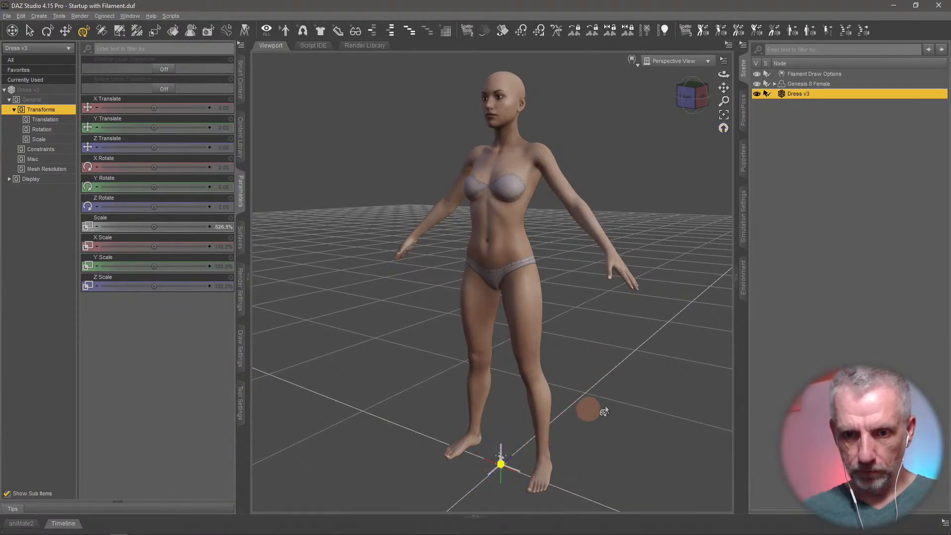
drag(605, 406, 946, 4)
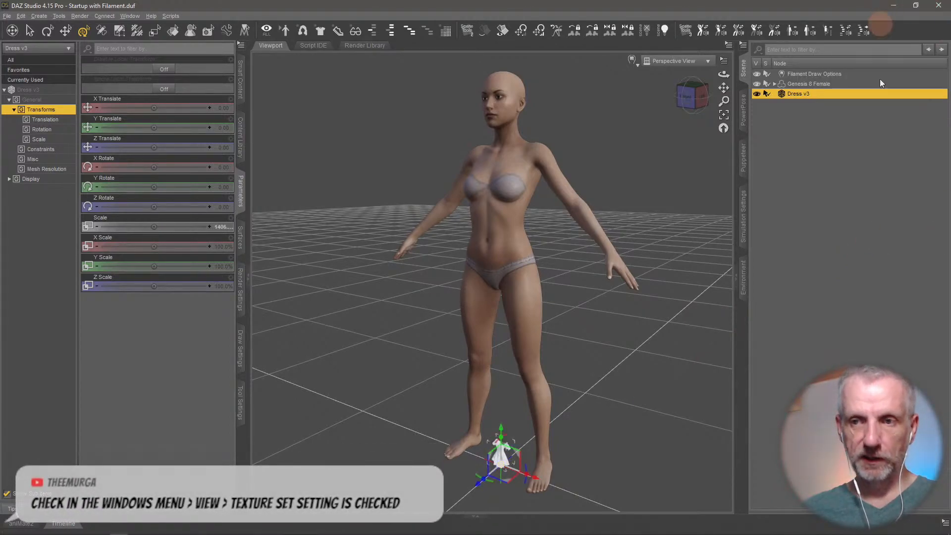
key(Delete)
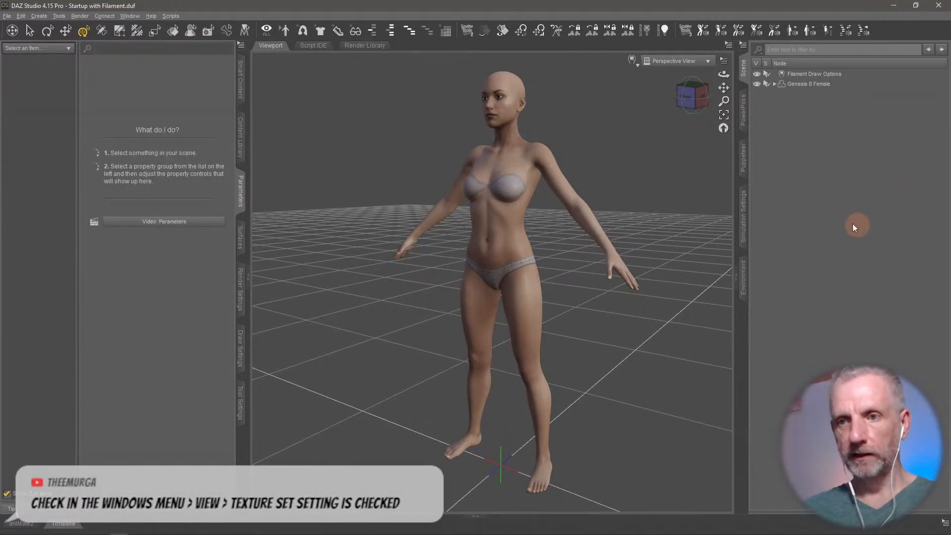
Import Dress v3.obj again at a scale of 10000% so the dress fits the Genesis 8 Female figure.
click(7, 16)
click(75, 121)
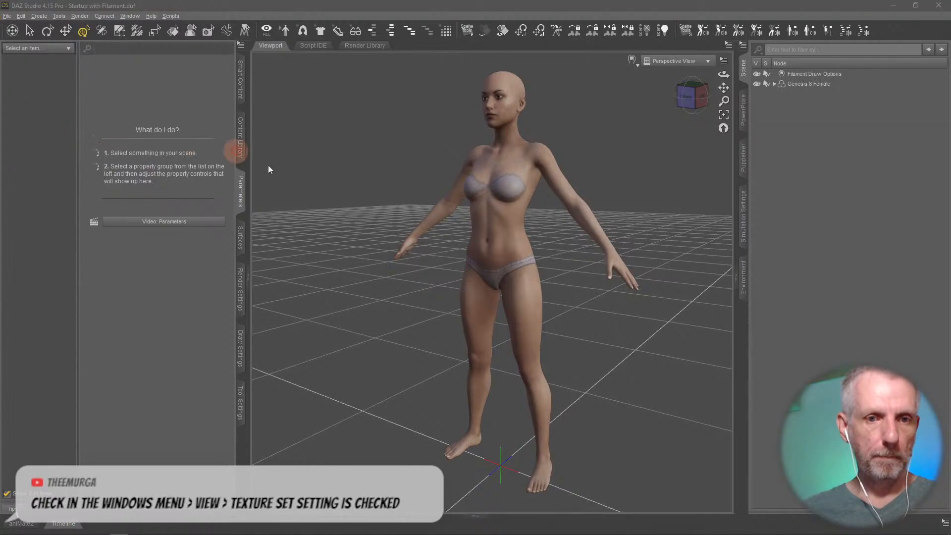
click(325, 96)
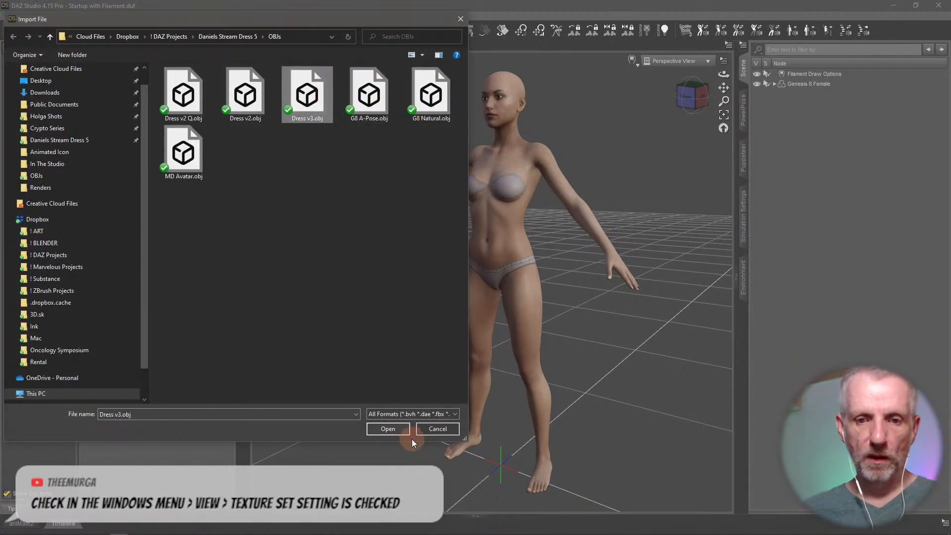
click(388, 429)
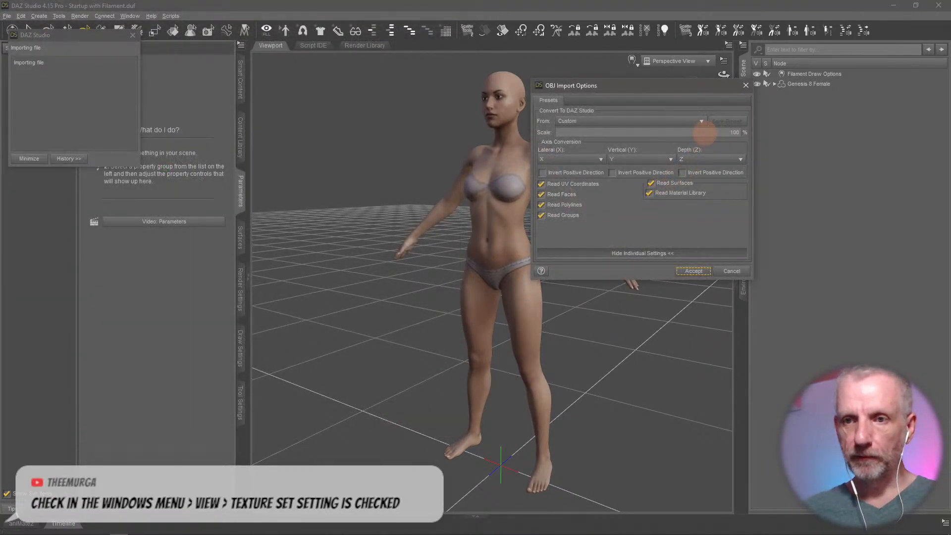
click(717, 131)
text(1)
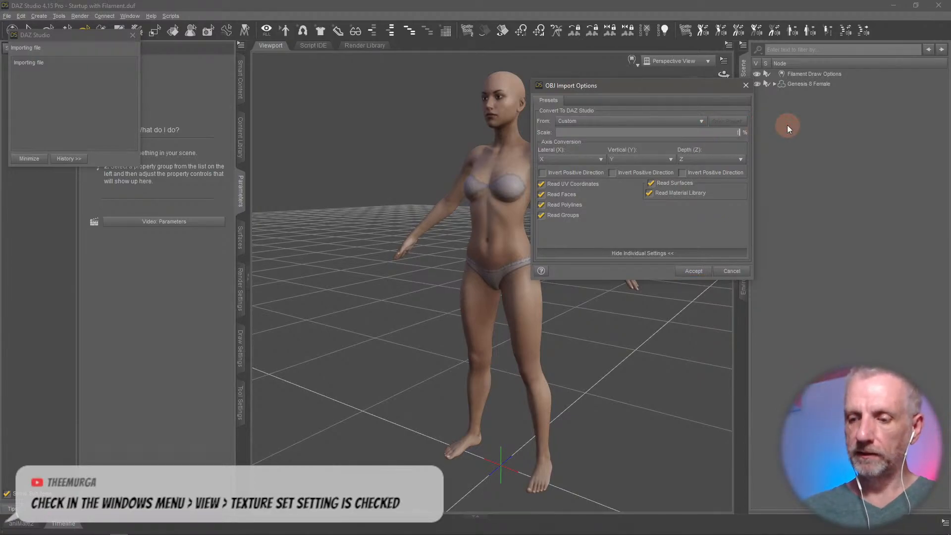
text(0000)
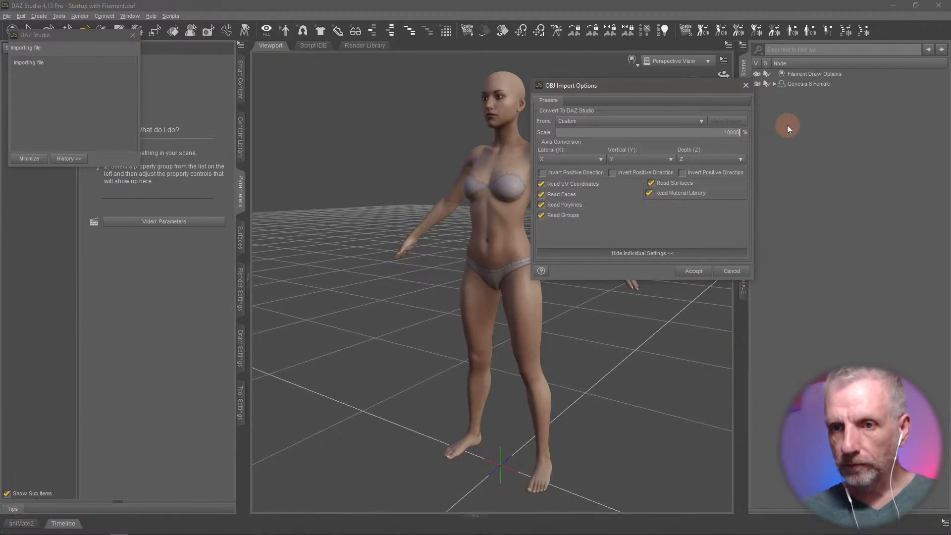
key(Return)
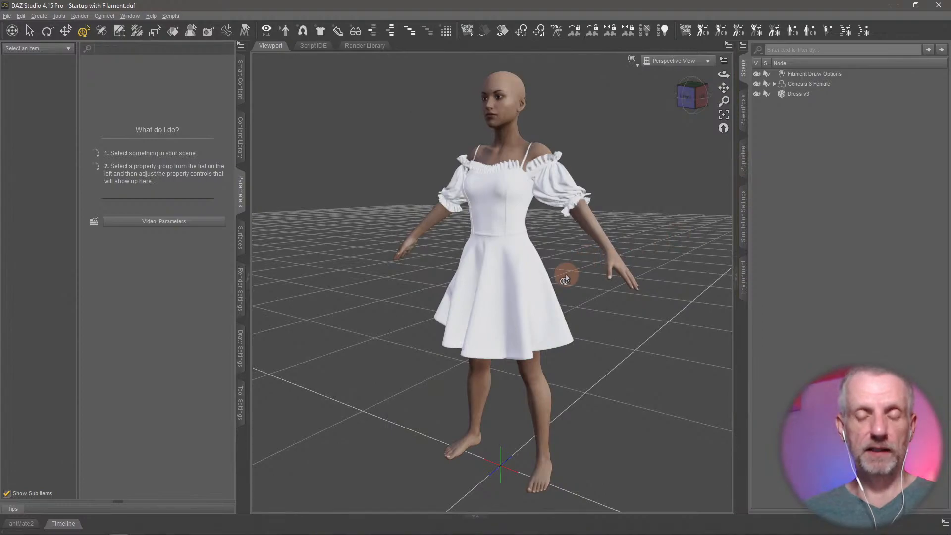
scroll(565, 280, up, 5)
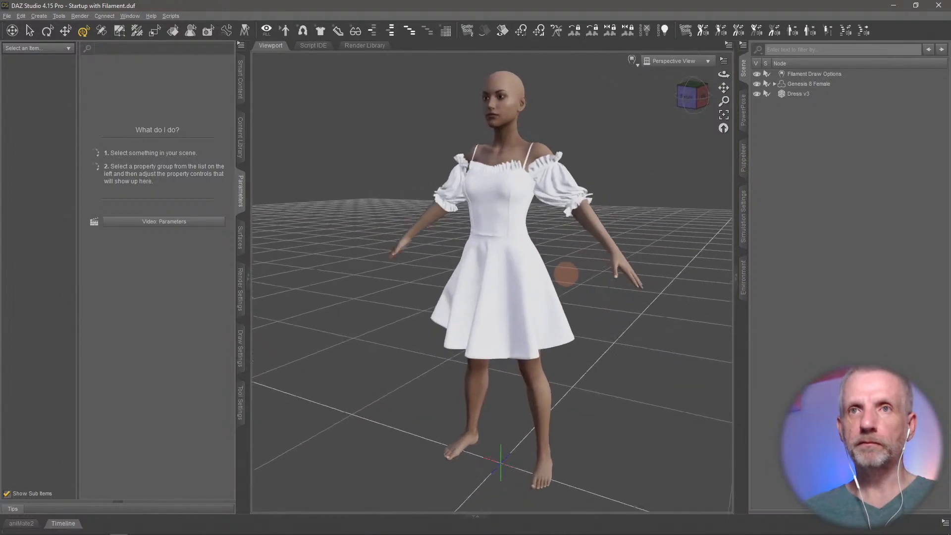
Switch to Substance 3D Painter and look through all of the Main shader's settings for transparency options.
key(alt+Tab)
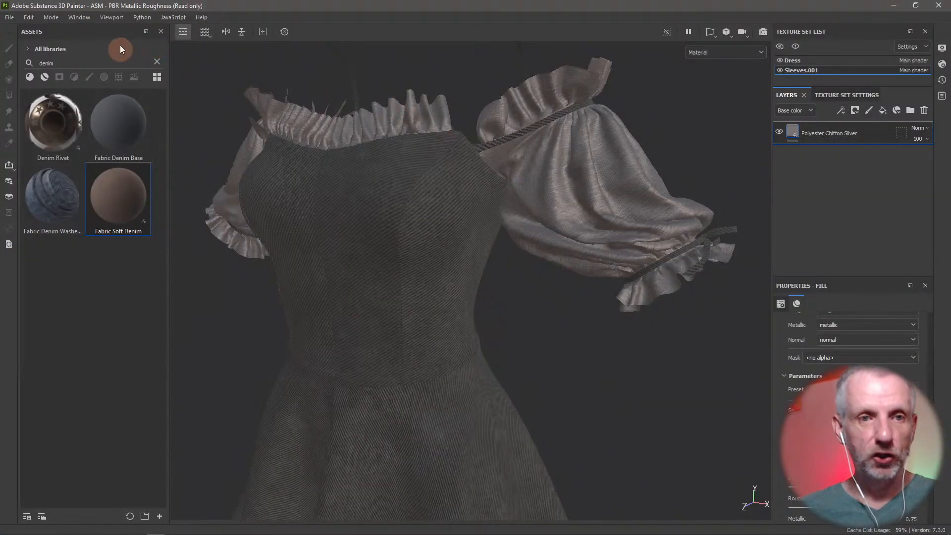
click(87, 18)
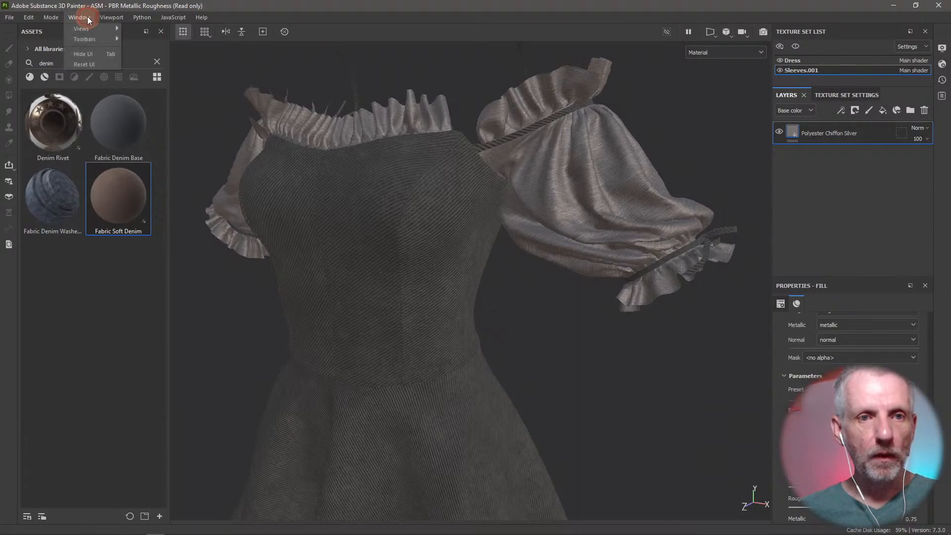
mouse_move(91, 29)
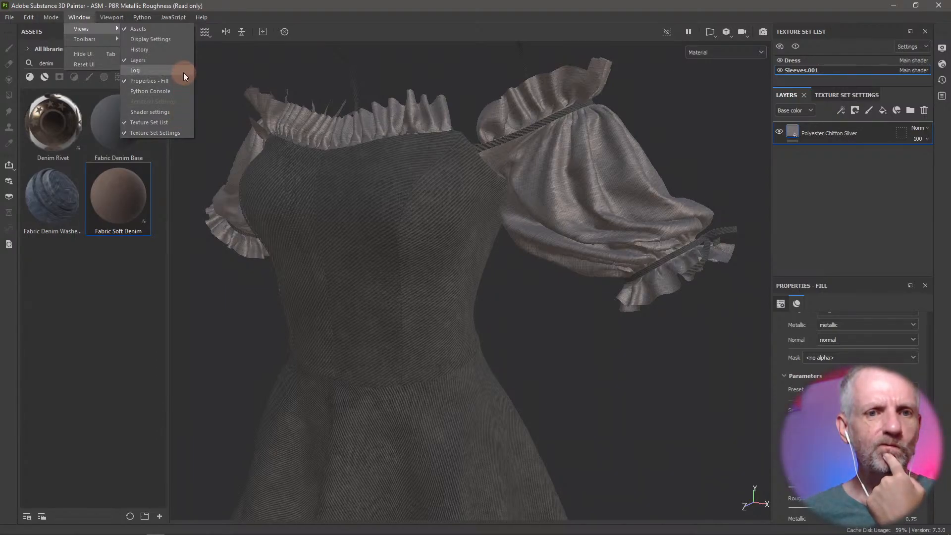
click(183, 111)
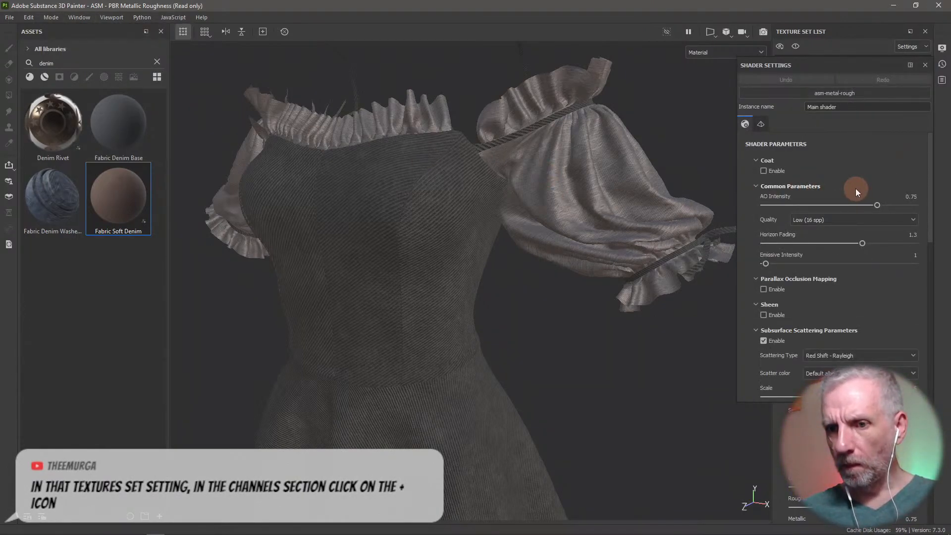
scroll(870, 176, down, 3)
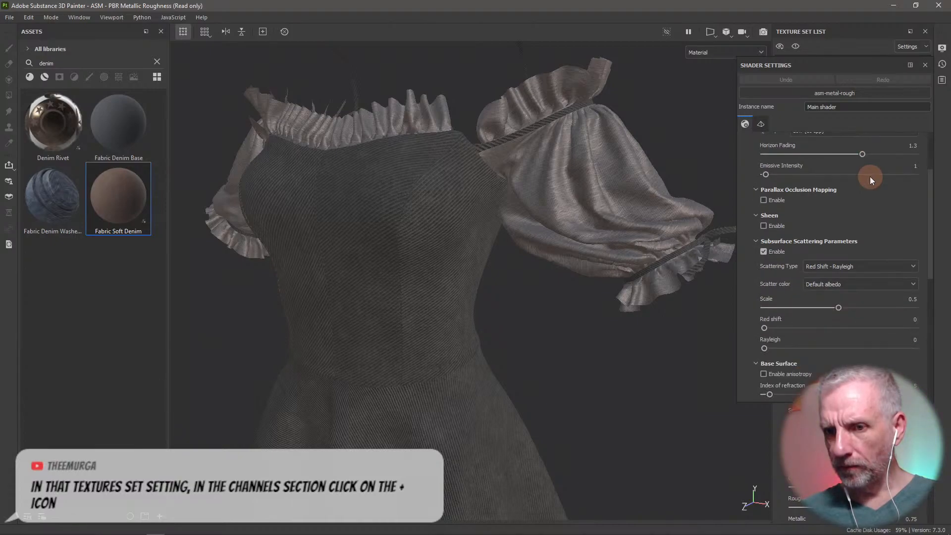
scroll(870, 176, down, 7)
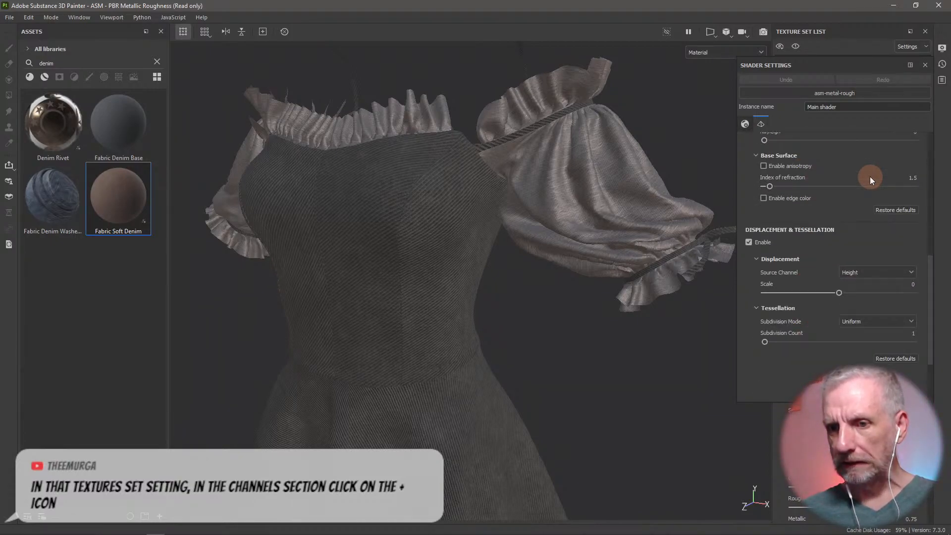
scroll(870, 176, down, 1)
scroll(870, 176, up, 9)
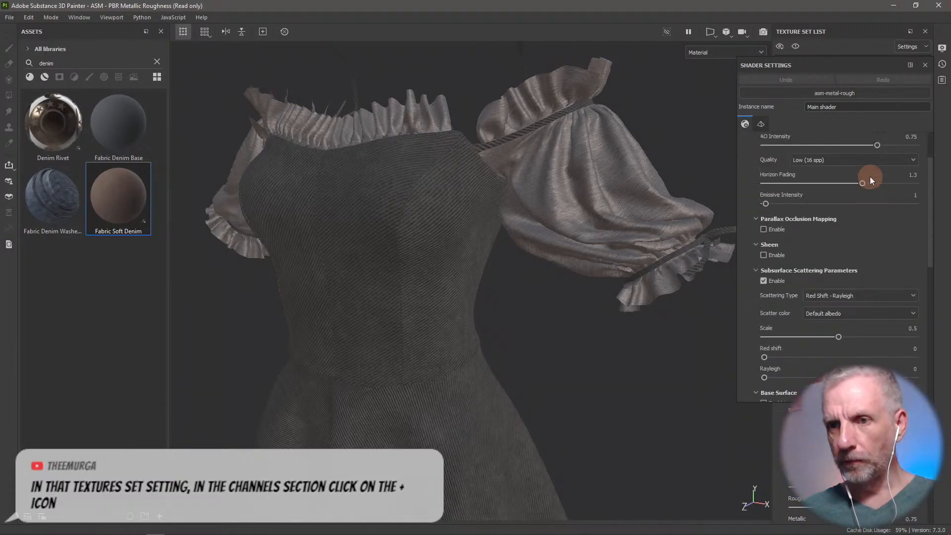
scroll(871, 180, up, 2)
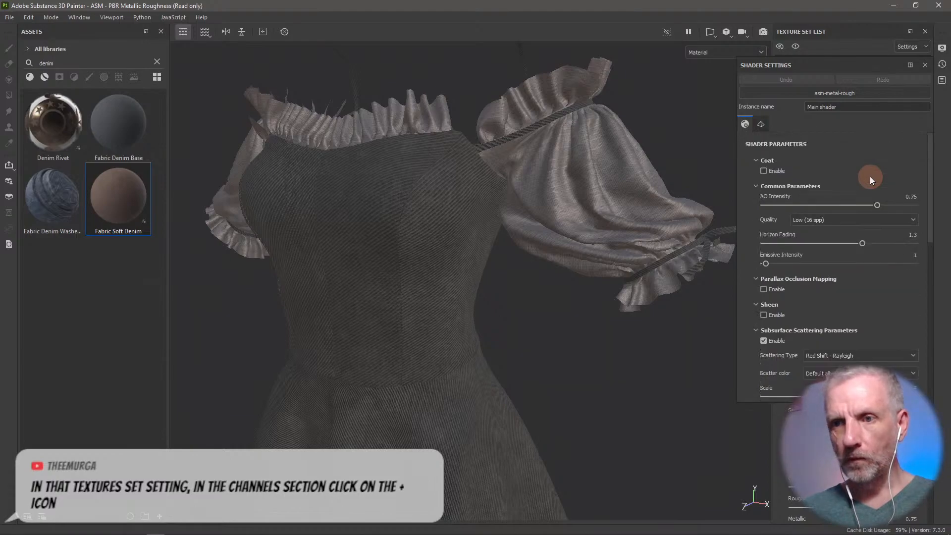
click(925, 65)
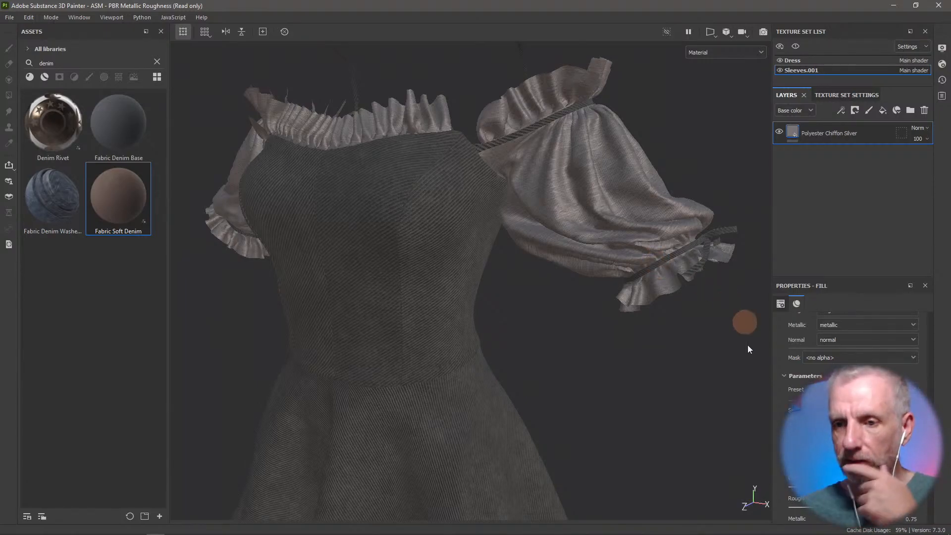
Check the Polyester Chiffon Silver fill's properties and re-examine the Main shader's settings, including Displacement & Tessellation.
scroll(842, 347, up, 5)
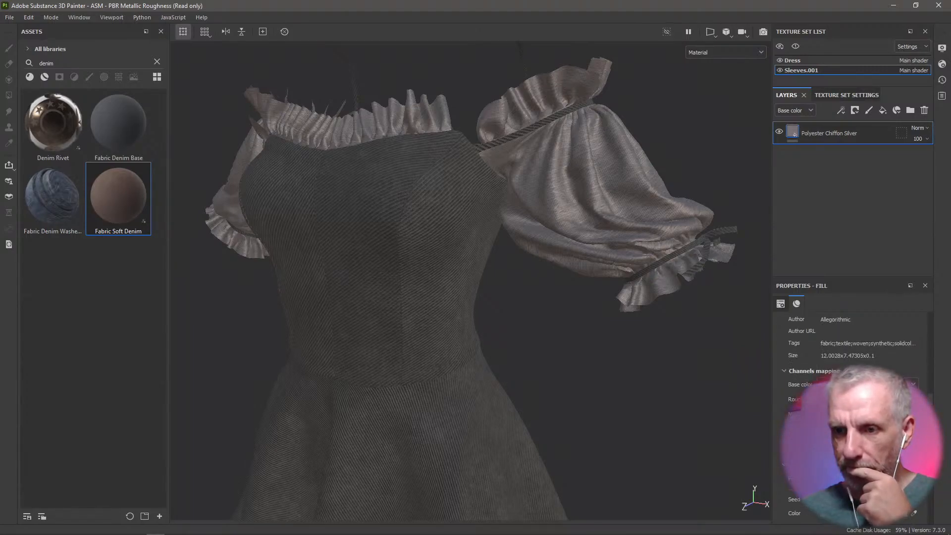
click(112, 18)
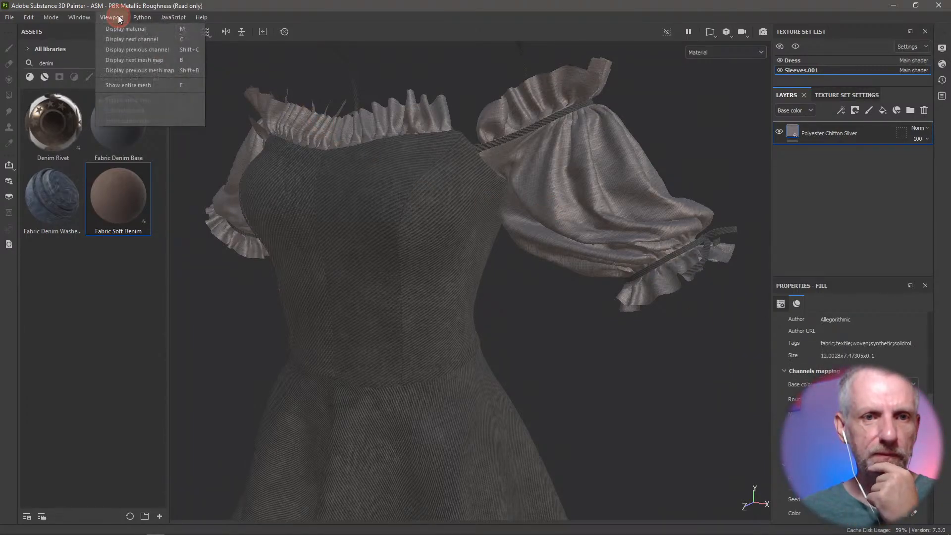
mouse_move(84, 18)
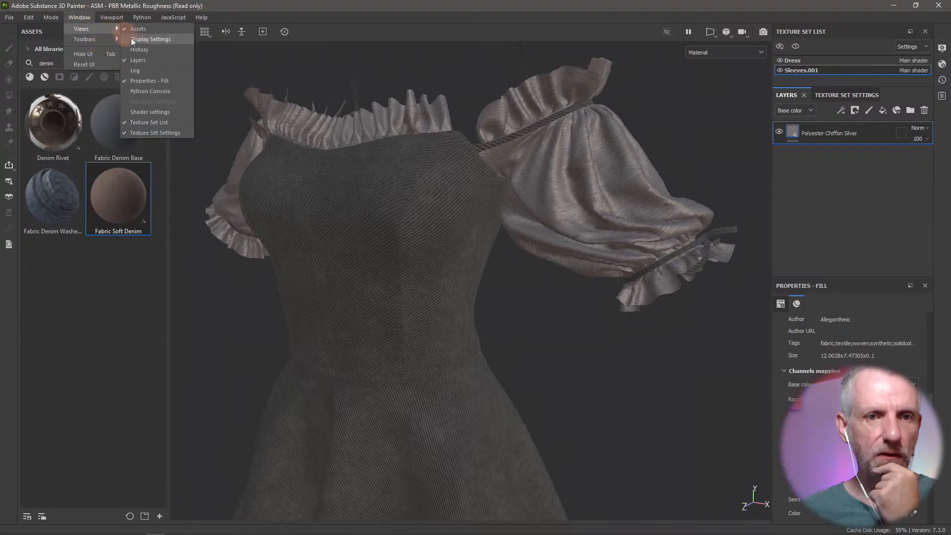
click(175, 111)
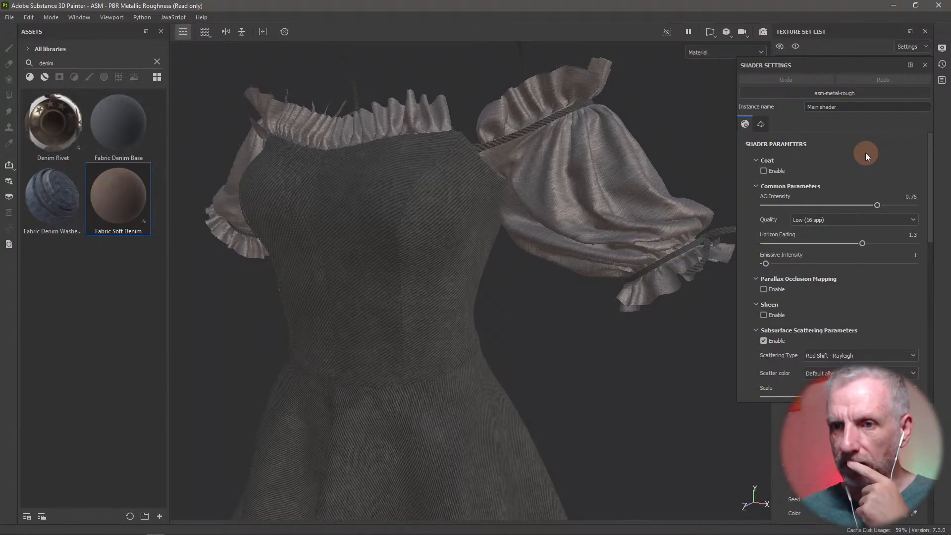
scroll(867, 153, down, 6)
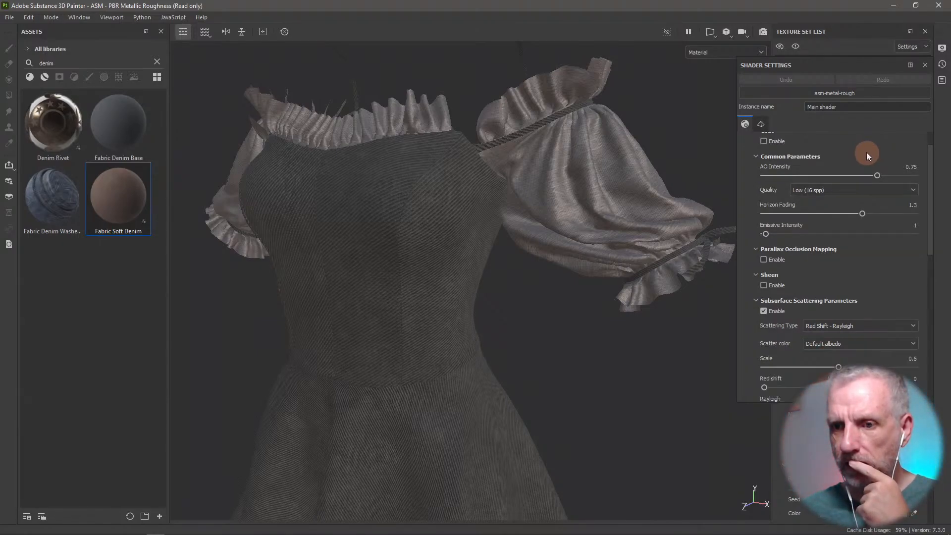
scroll(863, 150, down, 7)
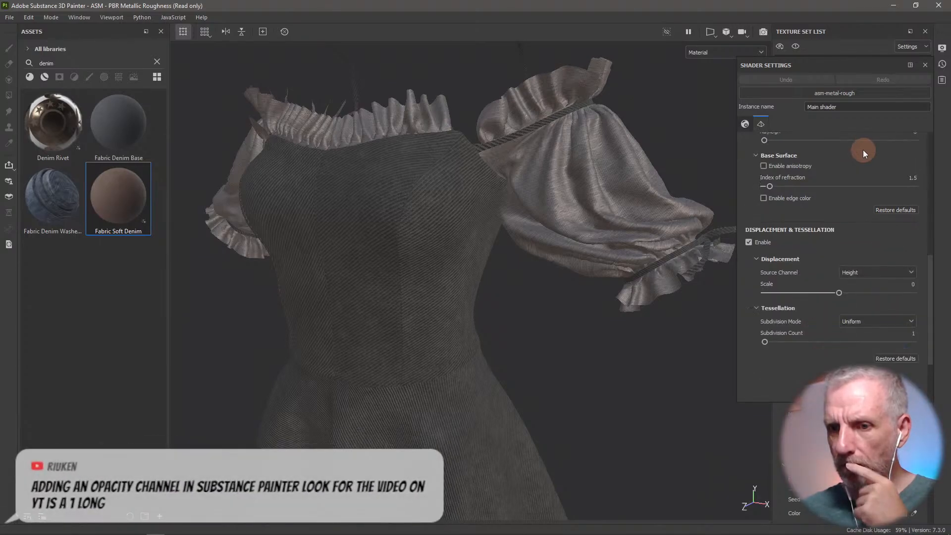
scroll(862, 150, up, 13)
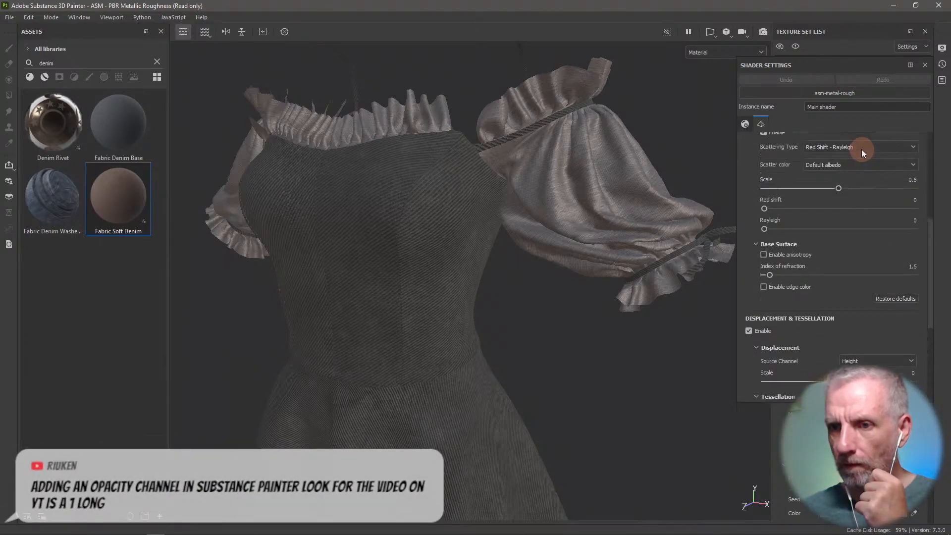
click(762, 124)
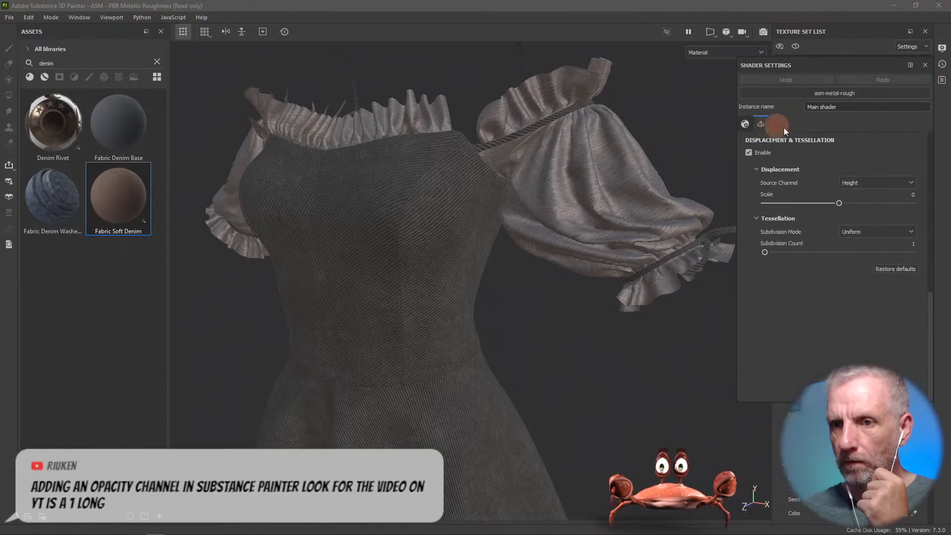
Review the Main shader's parameters from common settings through base surface, and close the shader settings.
click(746, 125)
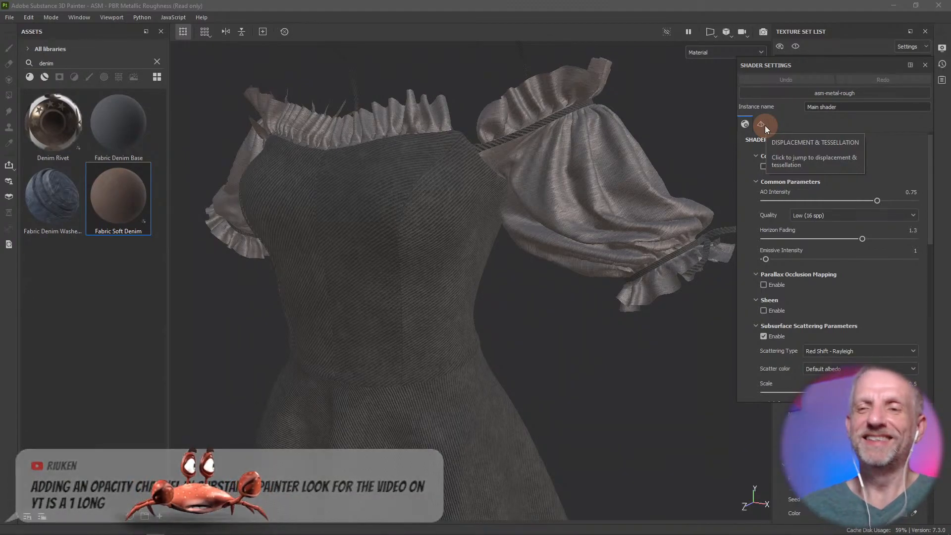
drag(864, 65, 667, 82)
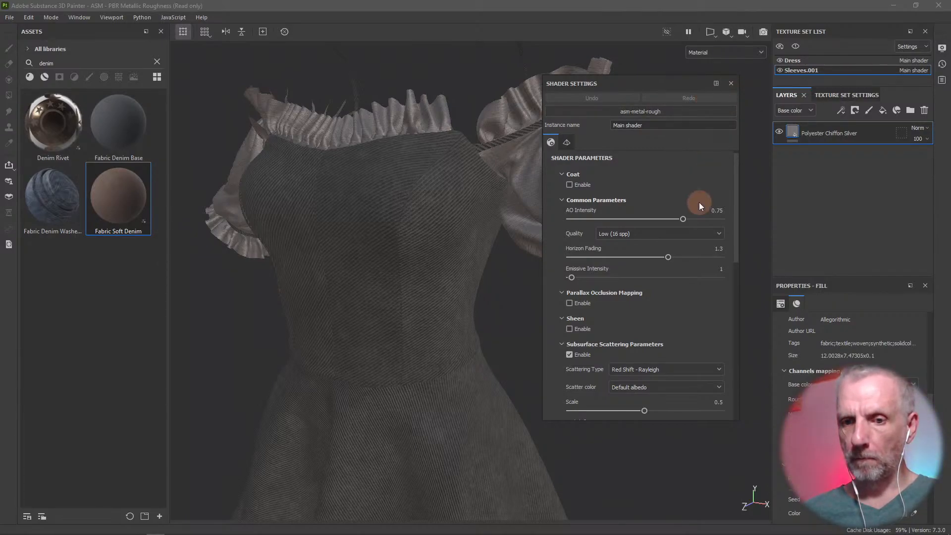
scroll(699, 202, down, 1)
scroll(699, 206, down, 3)
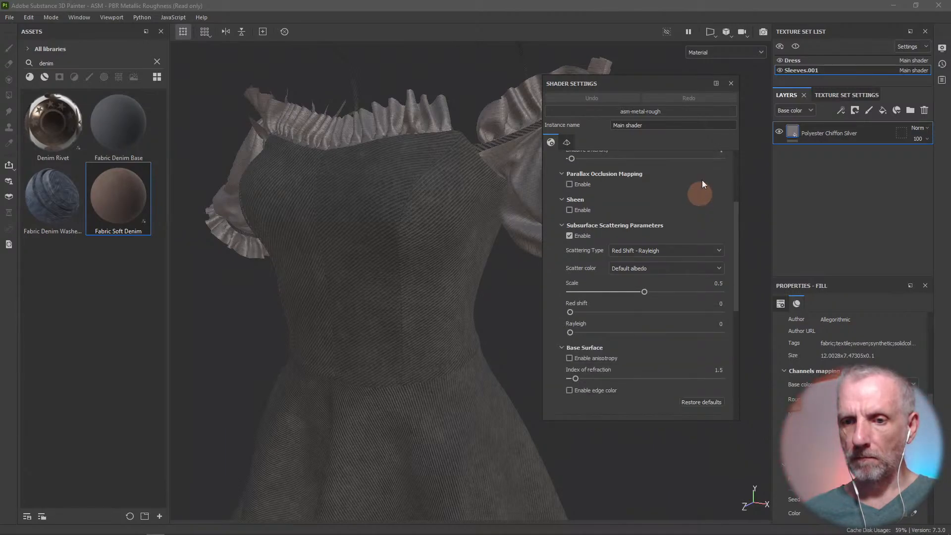
click(731, 83)
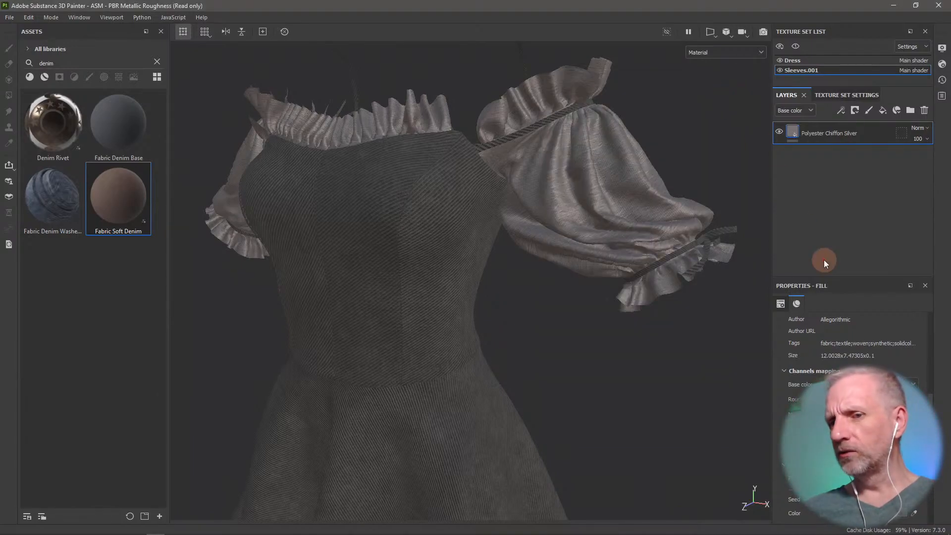
Examine the Polyester Chiffon Silver layer's fill properties, from UV transformations through channel mapping, material parameters and output channels.
click(781, 303)
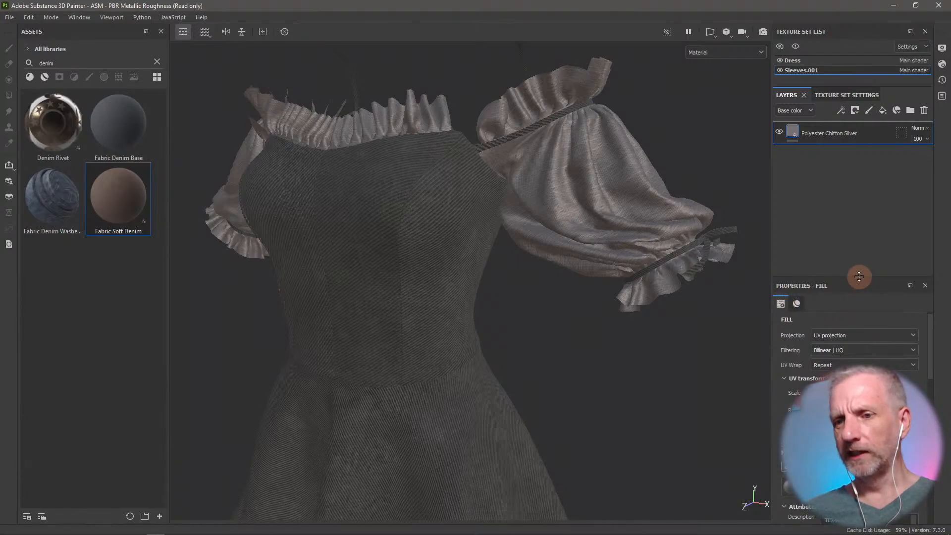
drag(859, 276, 854, 197)
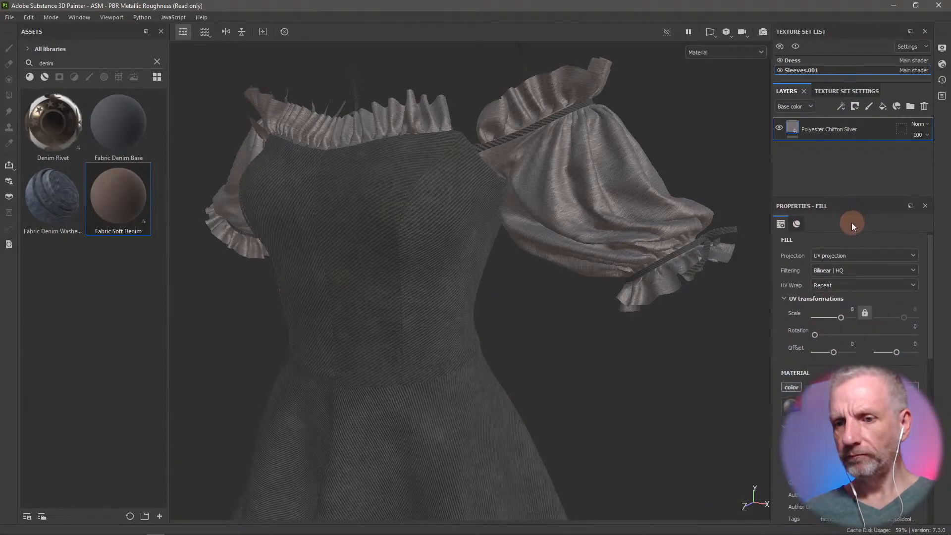
scroll(887, 346, down, 5)
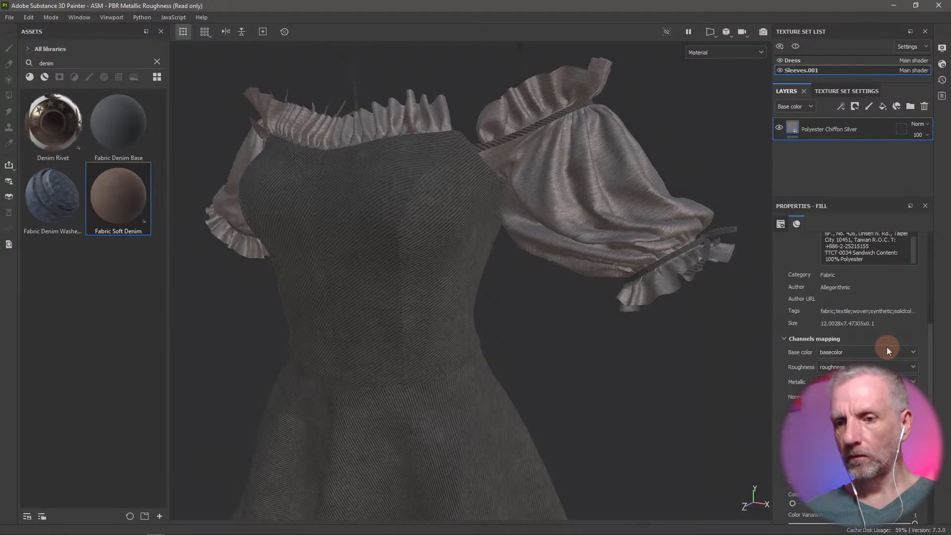
scroll(887, 346, down, 8)
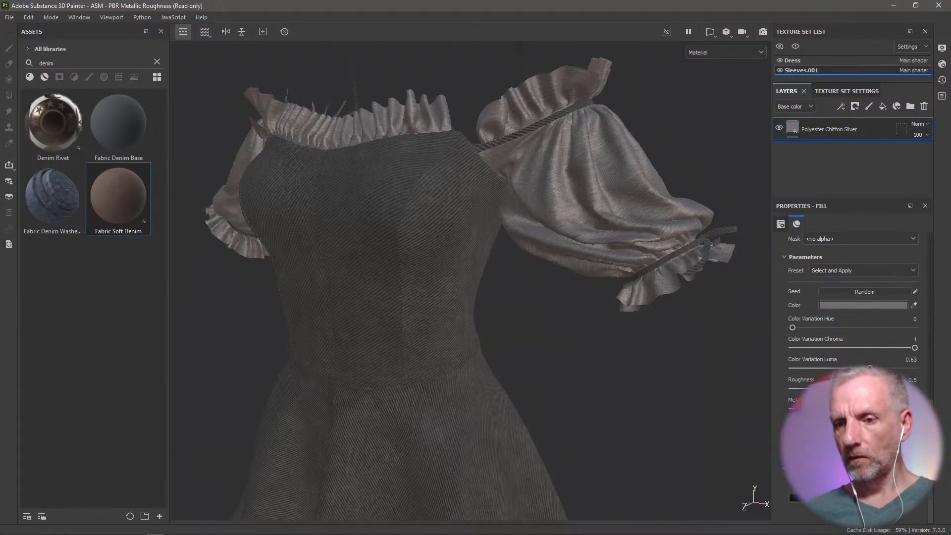
scroll(853, 317, down, 4)
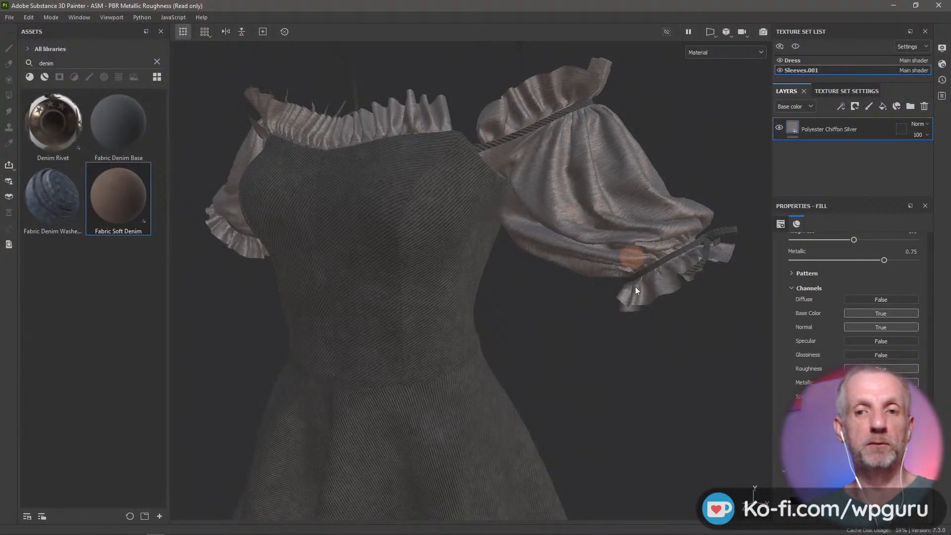
Switch to DAZ Studio and inspect the white dress on the Genesis 8 Female figure from several angles.
key(alt+Tab)
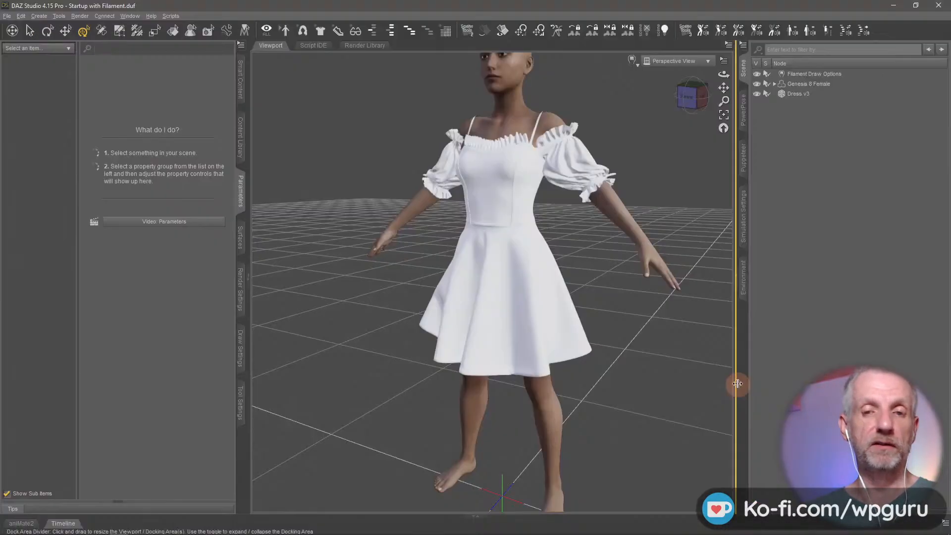
mouse_move(587, 270)
ctrl+alt+mouse_down()
mouse_move(597, 271)
mouse_move(586, 275)
ctrl+alt+mouse_up()
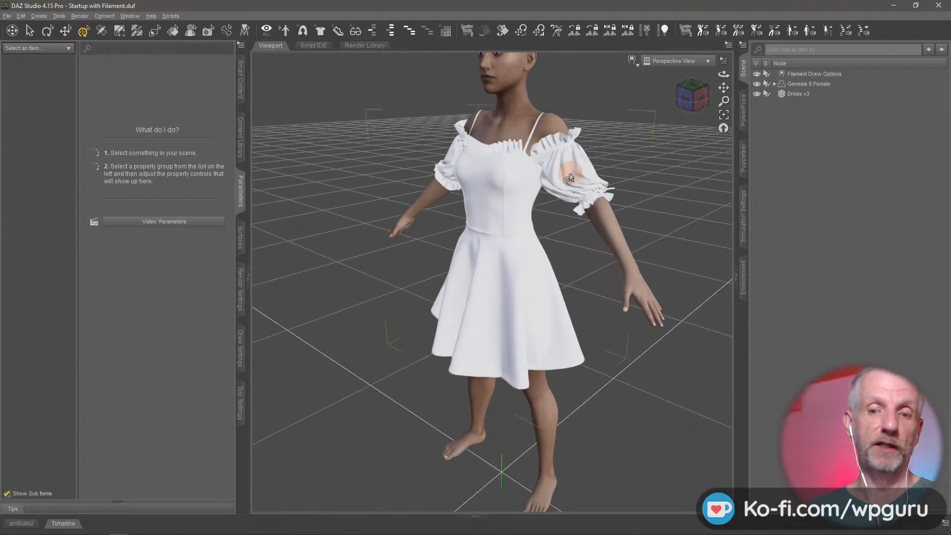
ctrl+alt+drag(569, 176, 525, 197)
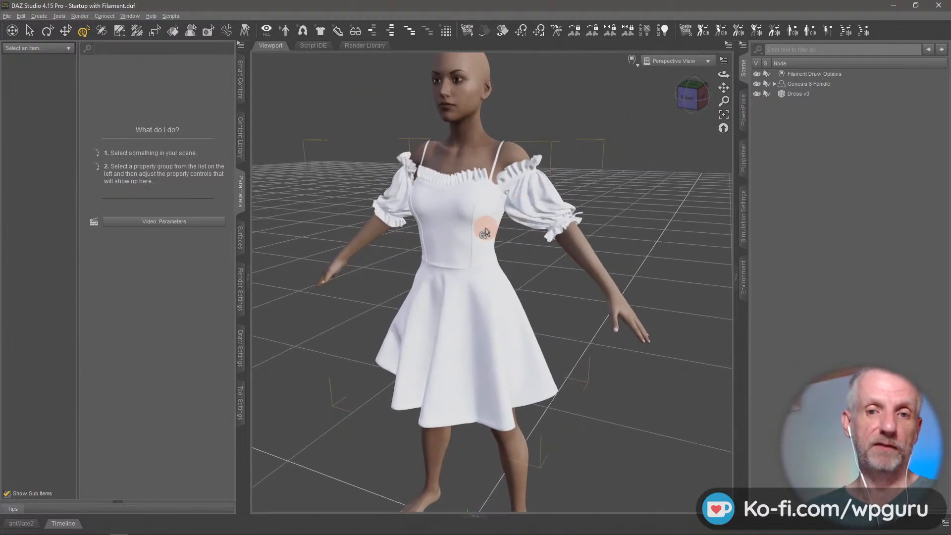
mouse_move(484, 226)
ctrl+alt+mouse_down()
mouse_move(477, 225)
mouse_move(485, 228)
ctrl+alt+mouse_up()
Return to Substance 3D Painter, compare the layers of the Dress and Sleeves.001 texture sets, and leave Dress selected.
key(alt+Tab)
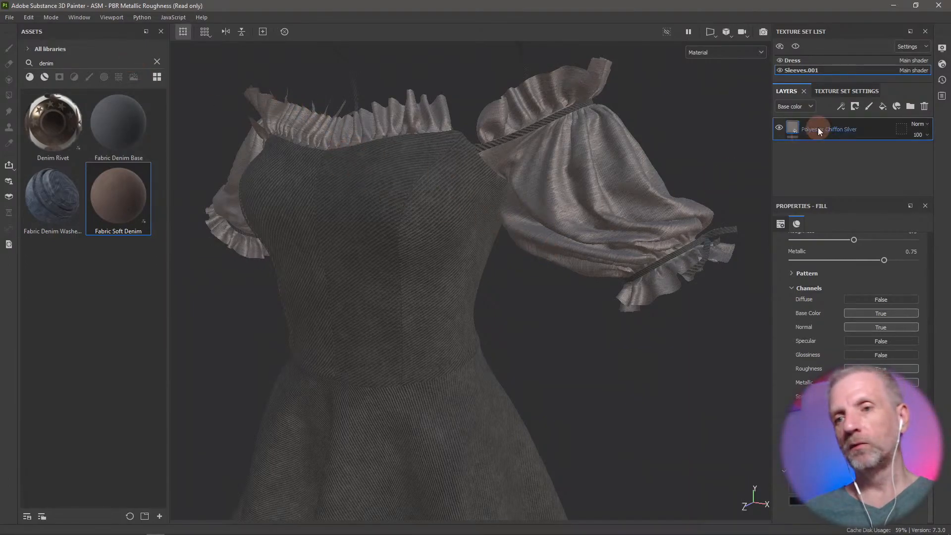
click(828, 61)
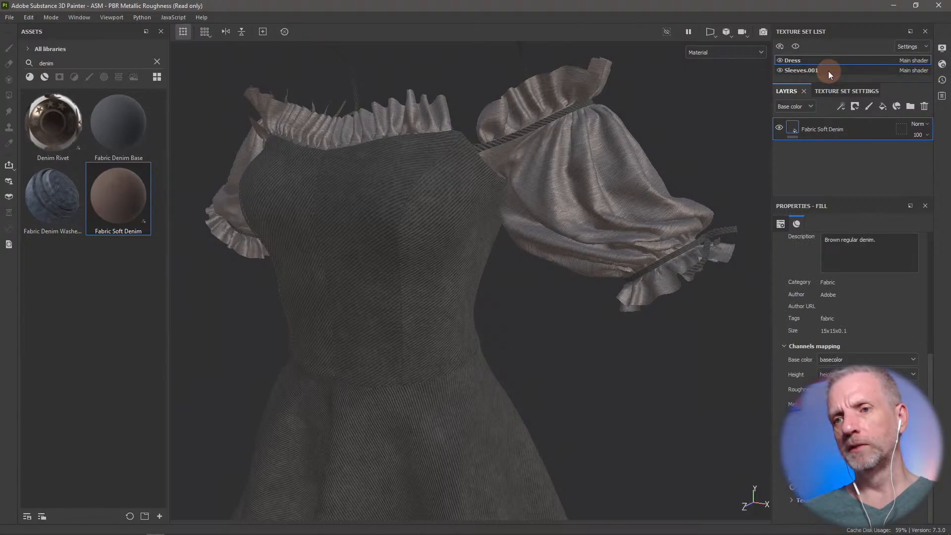
key(Down)
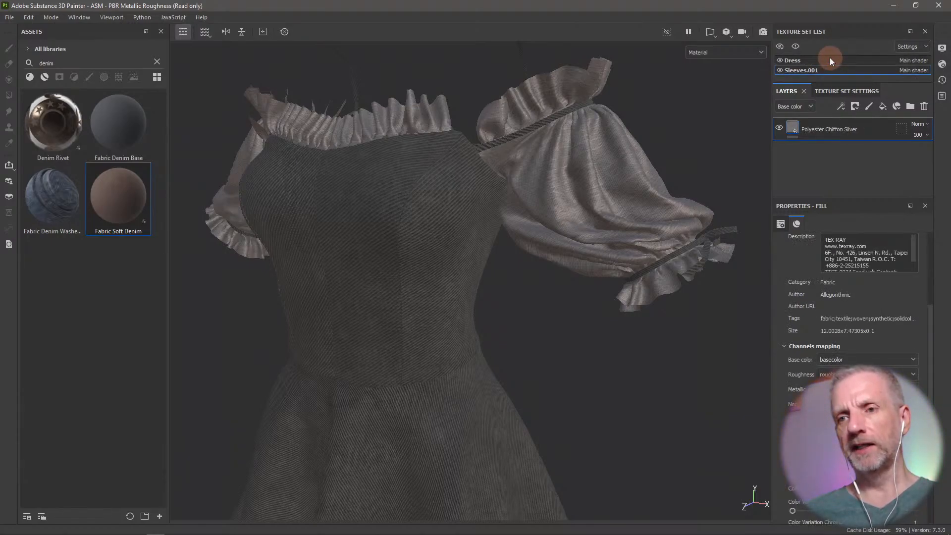
click(830, 60)
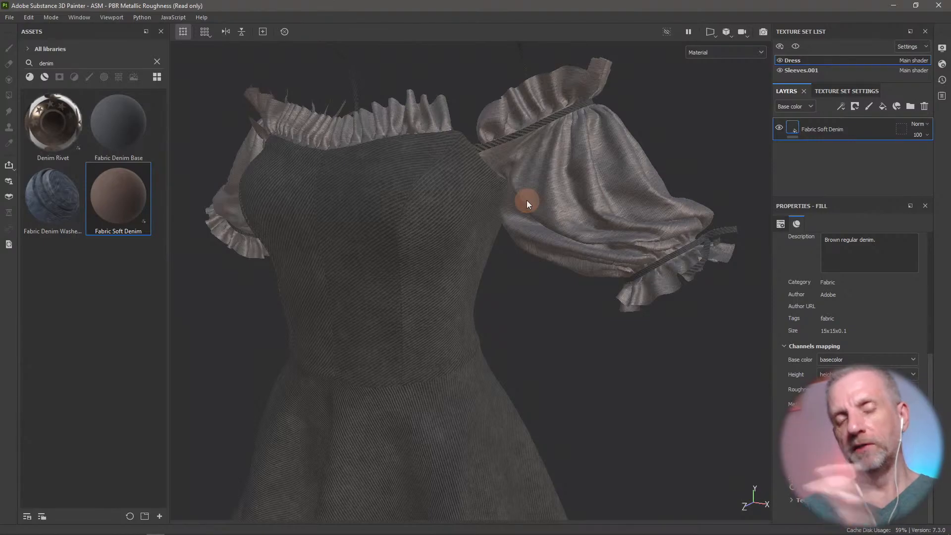
Launch Adobe Photoshop.
click(9, 527)
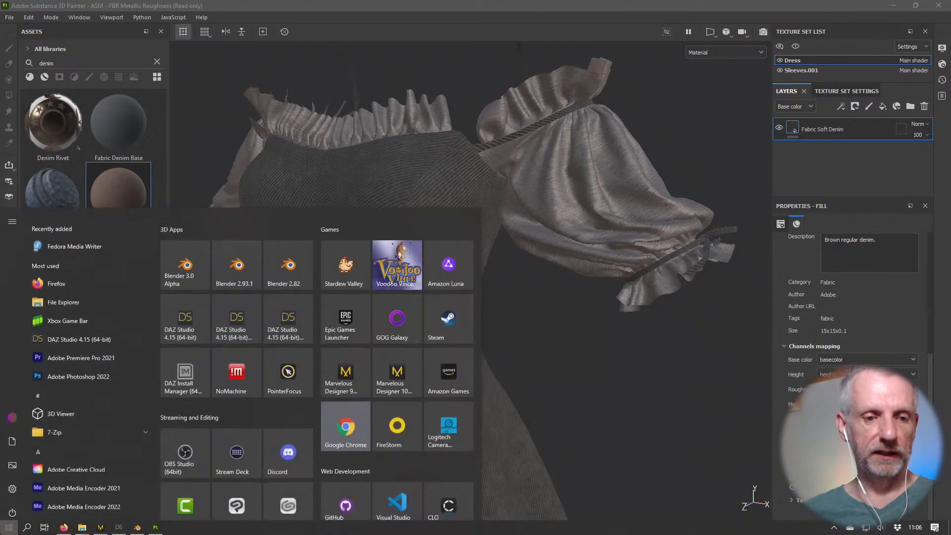
scroll(291, 302, down, 3)
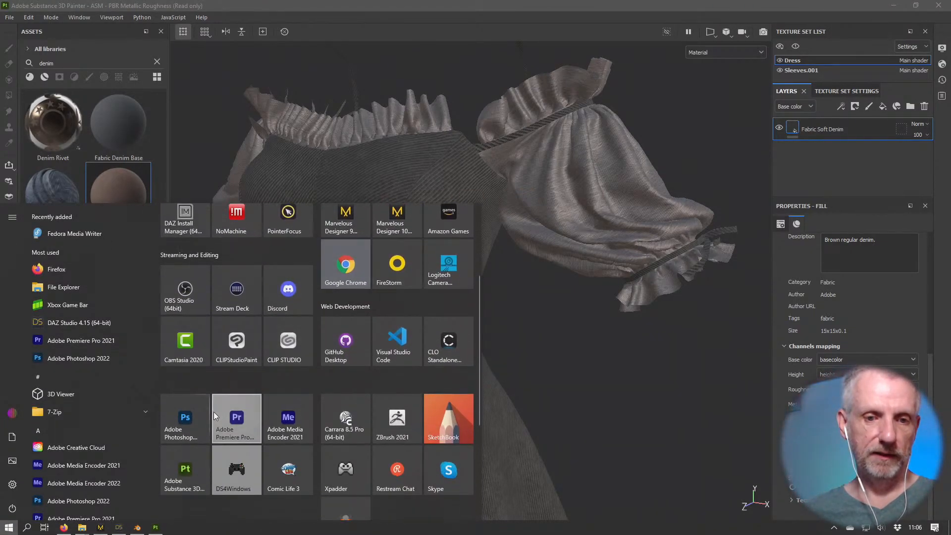
click(200, 417)
click(312, 338)
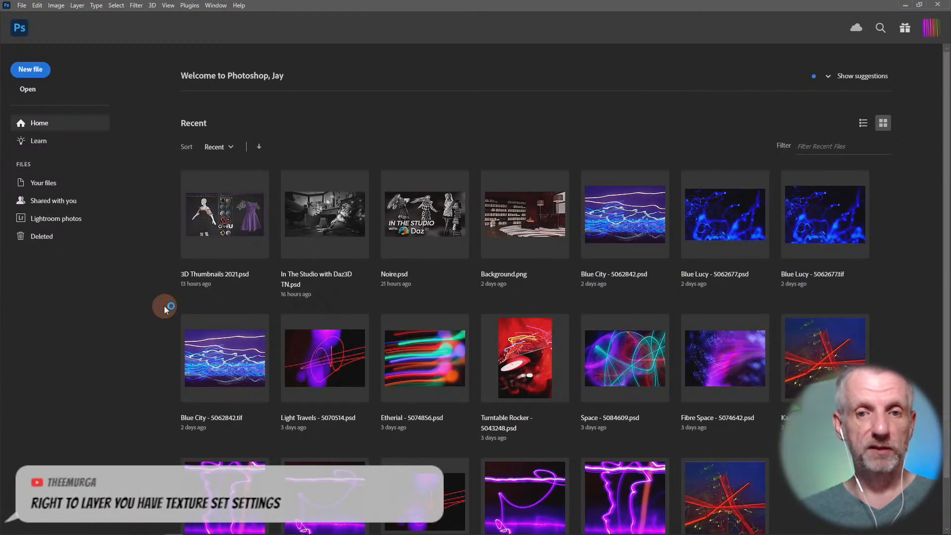
Return to Substance 3D Painter and export all Dress and Sleeves.001 channels to Photoshop, allowing photoshopScript.jsx to run.
key(alt+Tab)
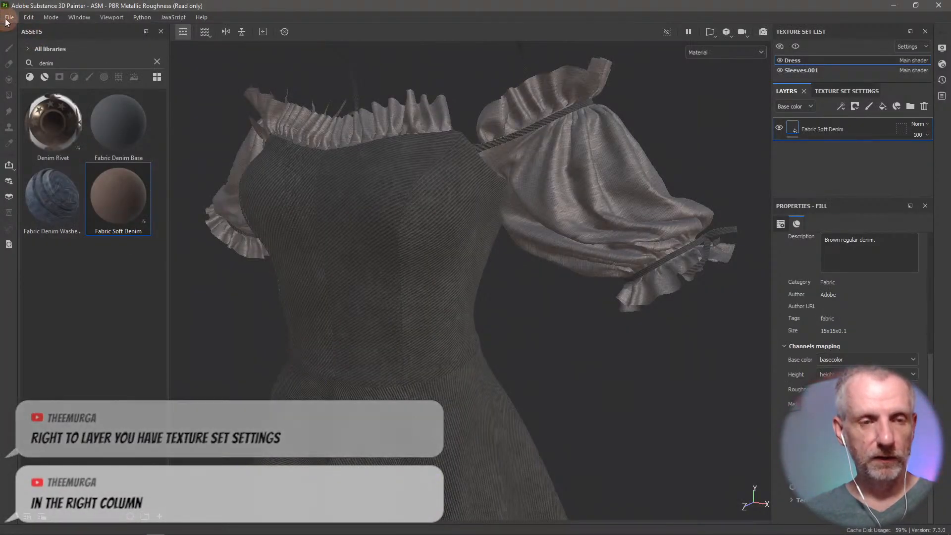
click(7, 19)
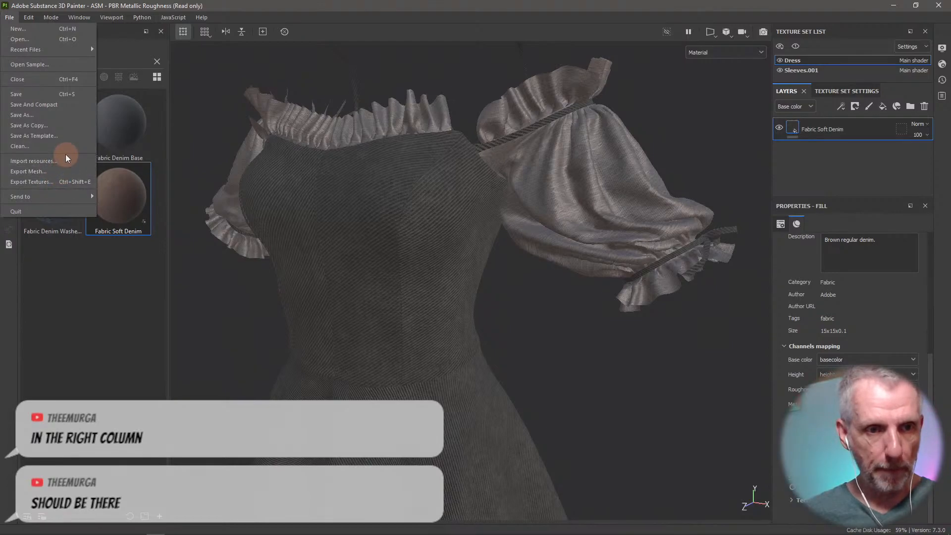
mouse_move(65, 197)
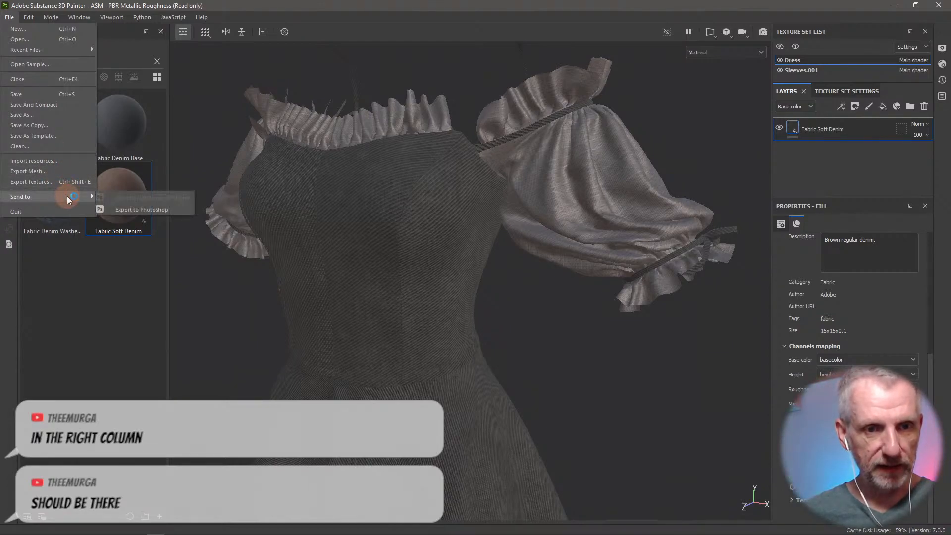
click(132, 210)
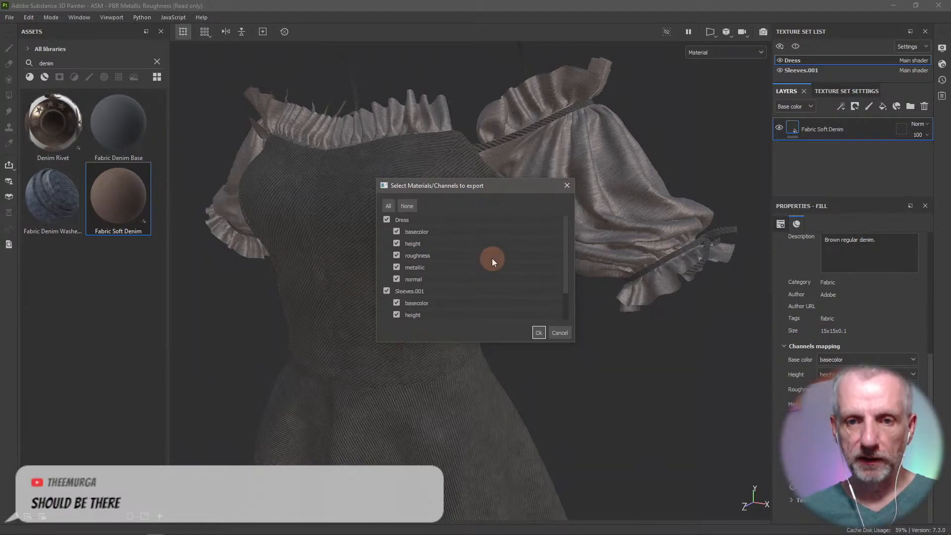
scroll(492, 261, down, 1)
scroll(492, 258, up, 1)
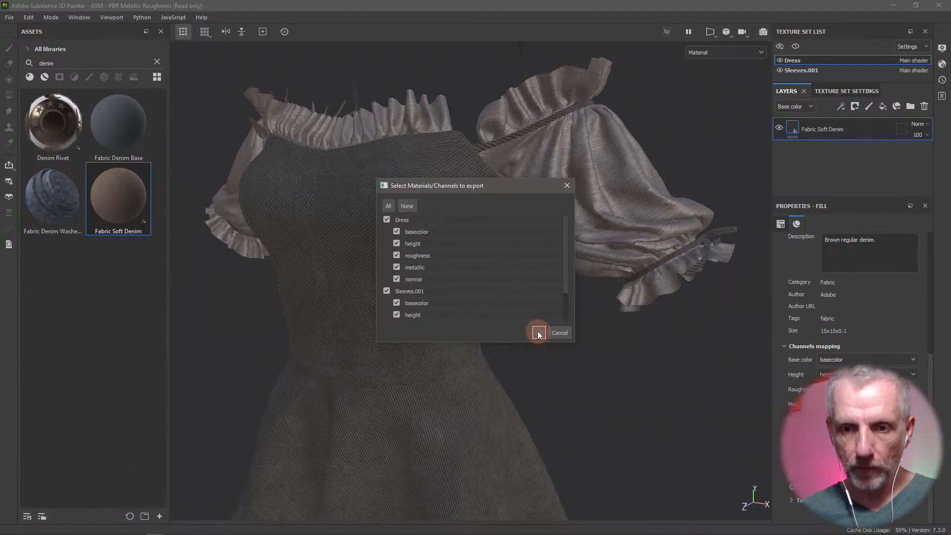
click(539, 332)
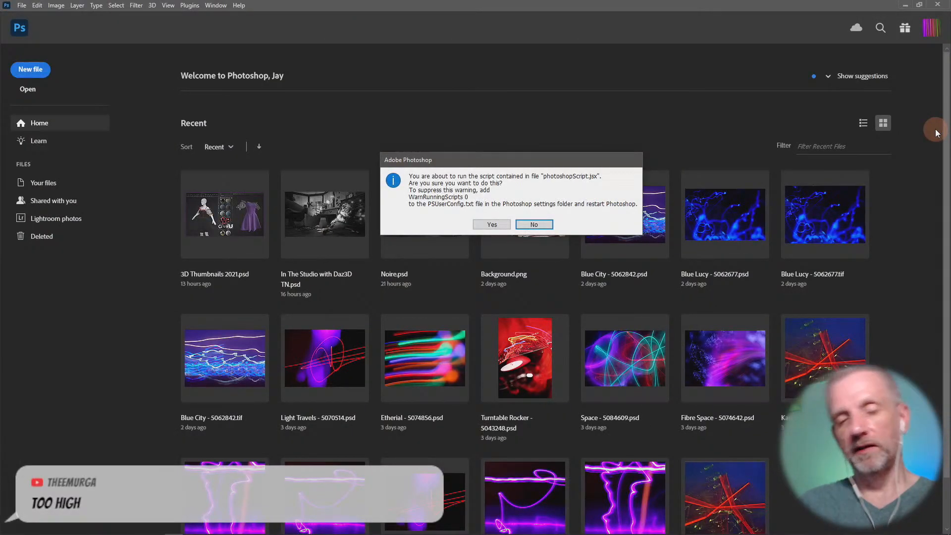
click(492, 224)
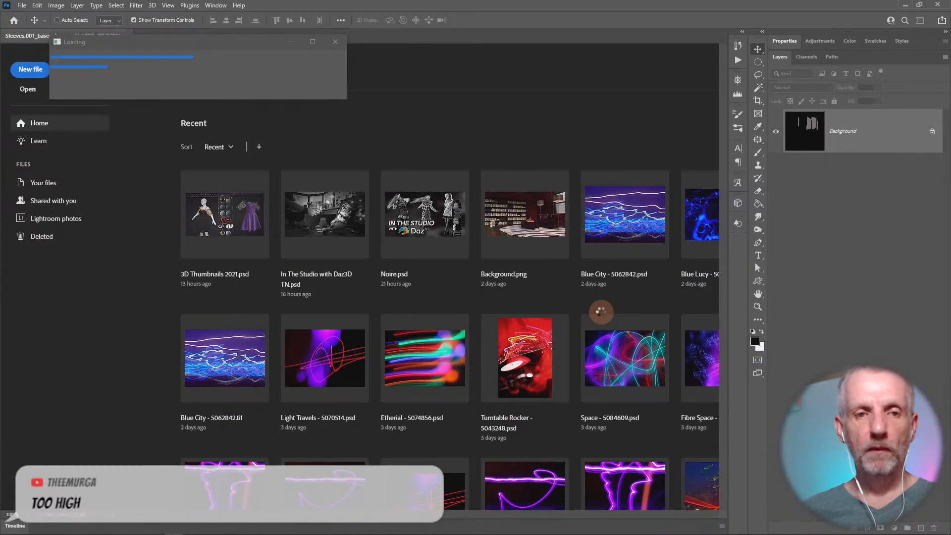
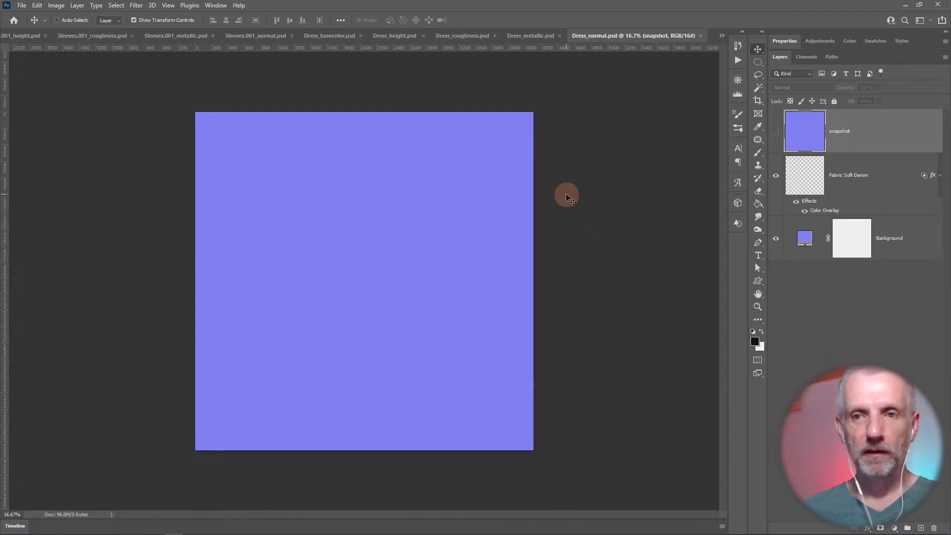
Look through the exported Dress channel documents and the Sleeves.001 normal document.
click(520, 37)
click(468, 38)
click(424, 37)
click(331, 36)
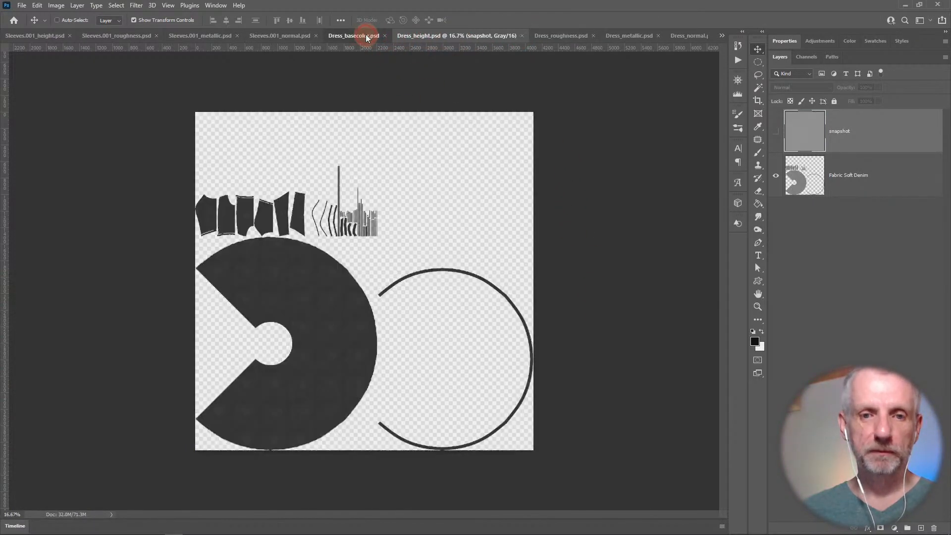
click(283, 35)
Run the submerger.jsx script from Dropbox's ! Substance folder on the open texture documents, declining to save changes to disk.
click(22, 5)
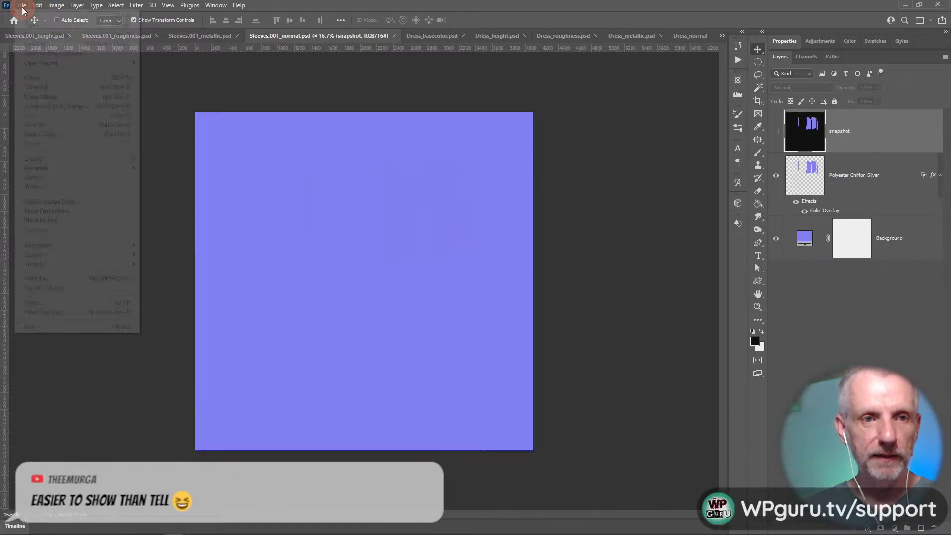
mouse_move(102, 254)
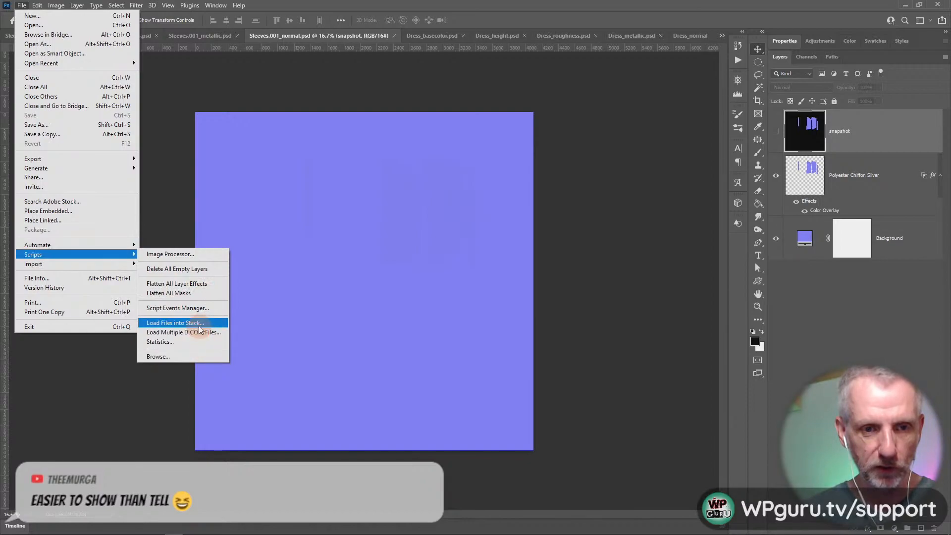
click(197, 356)
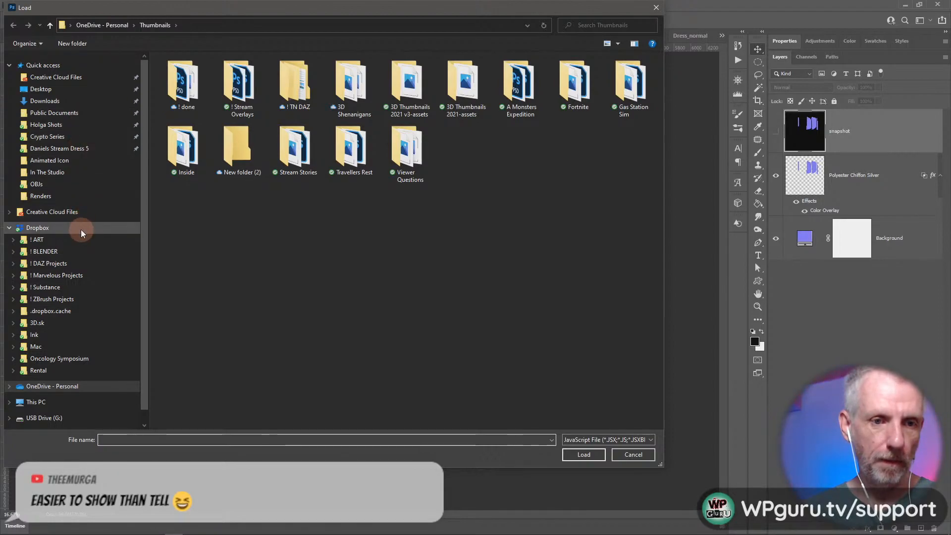
click(76, 289)
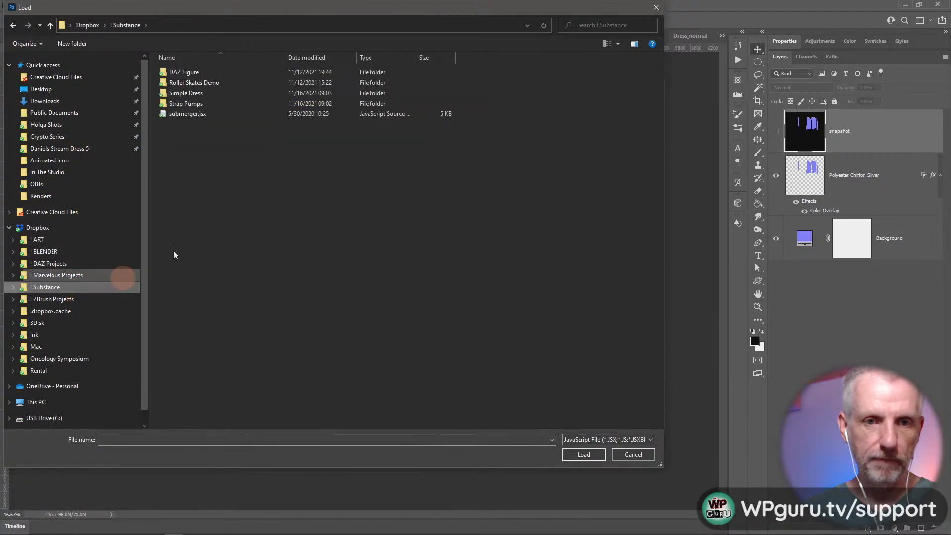
click(191, 115)
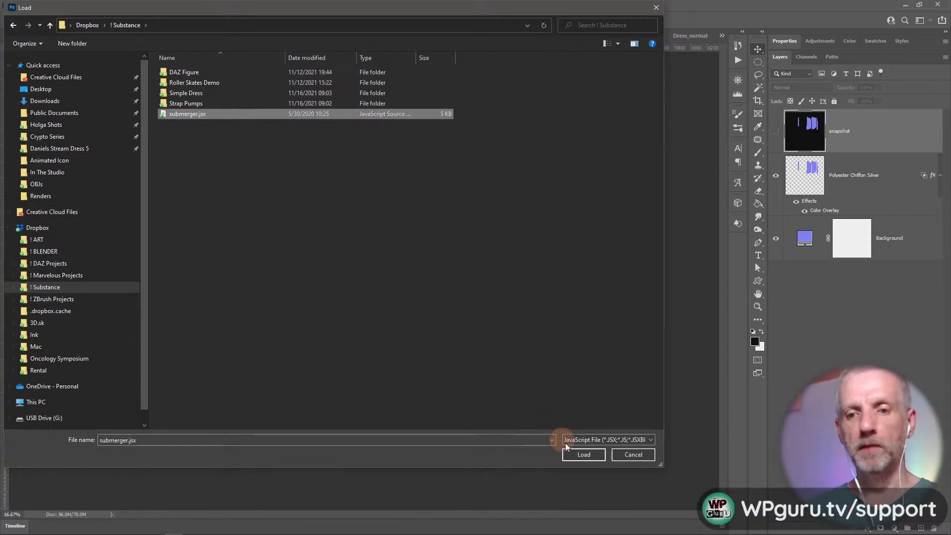
click(574, 454)
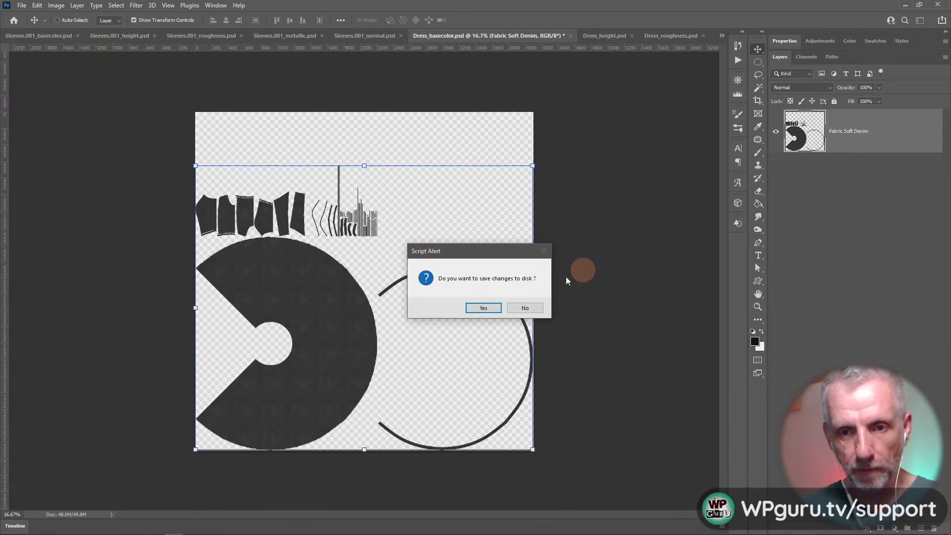
click(528, 307)
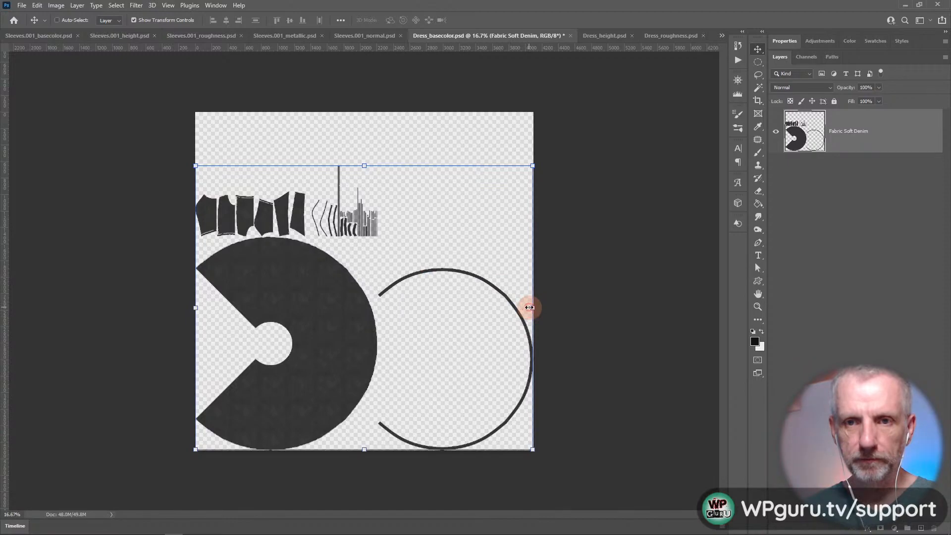
Look through the merged Sleeves.001 normal and the Dress basecolor, height and roughness documents, returning to Dress_basecolor.psd.
click(368, 37)
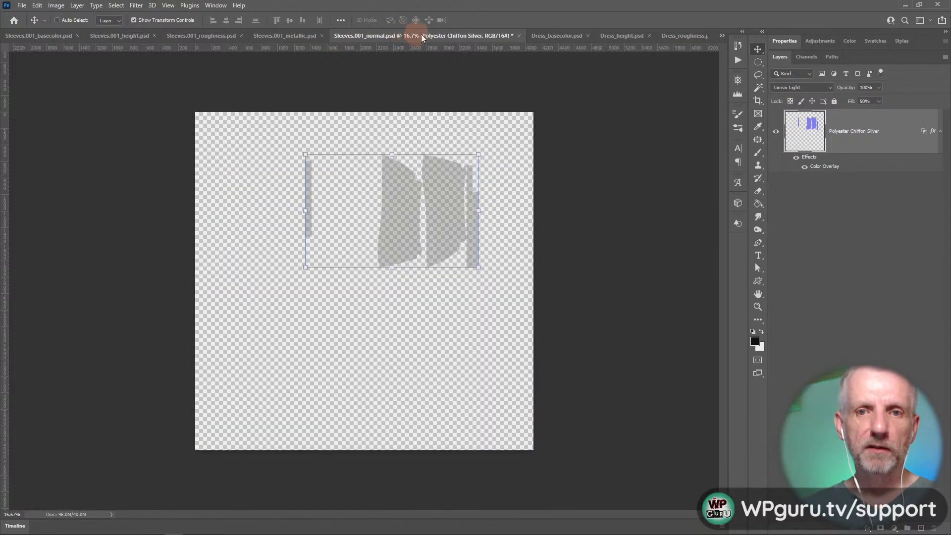
click(552, 36)
click(609, 34)
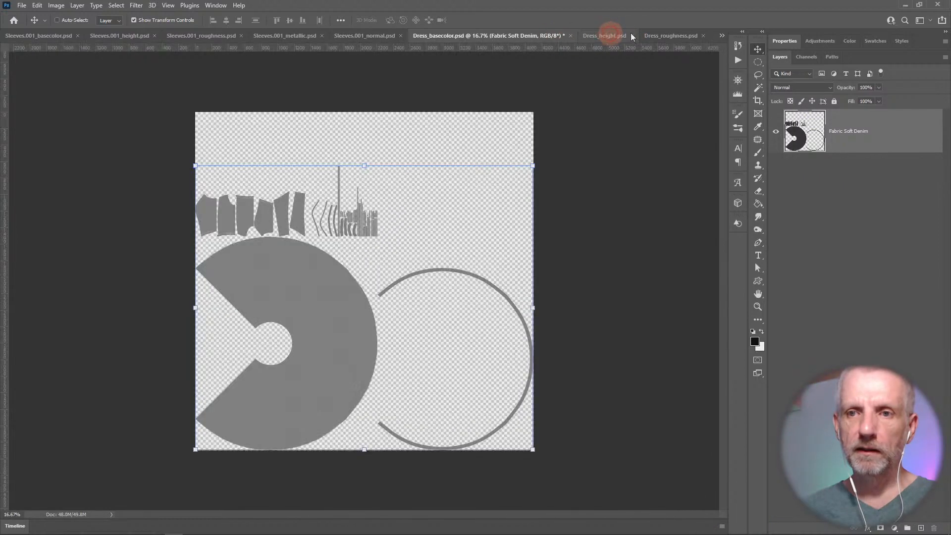
click(664, 34)
click(441, 35)
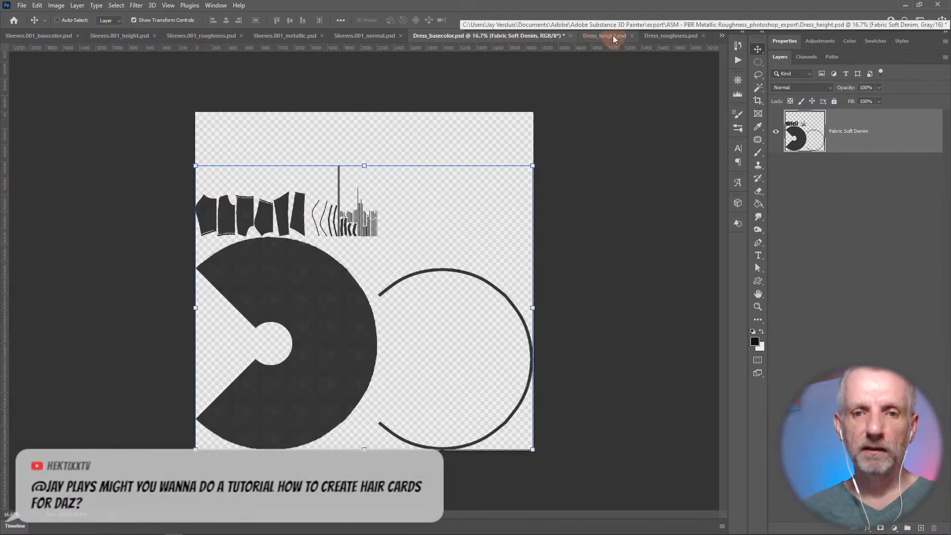
click(670, 33)
click(466, 41)
click(441, 38)
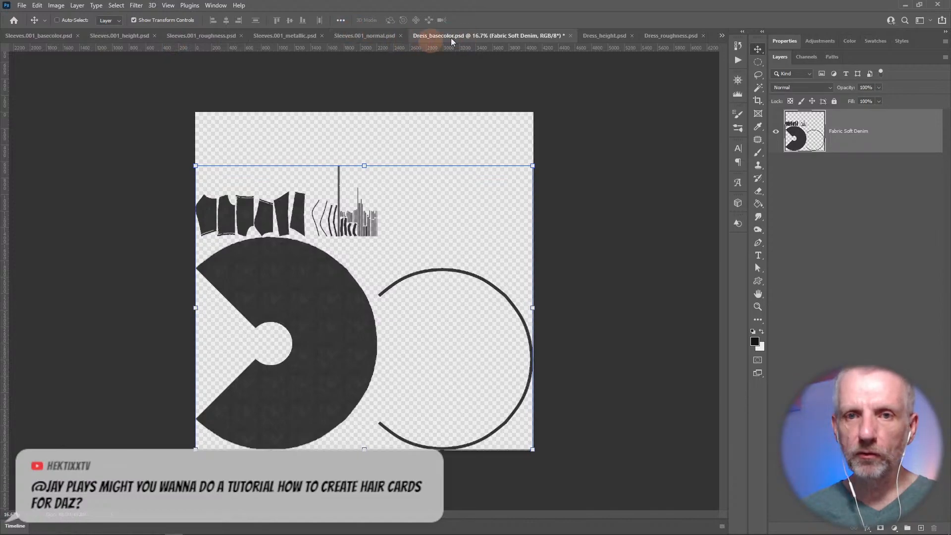
click(602, 36)
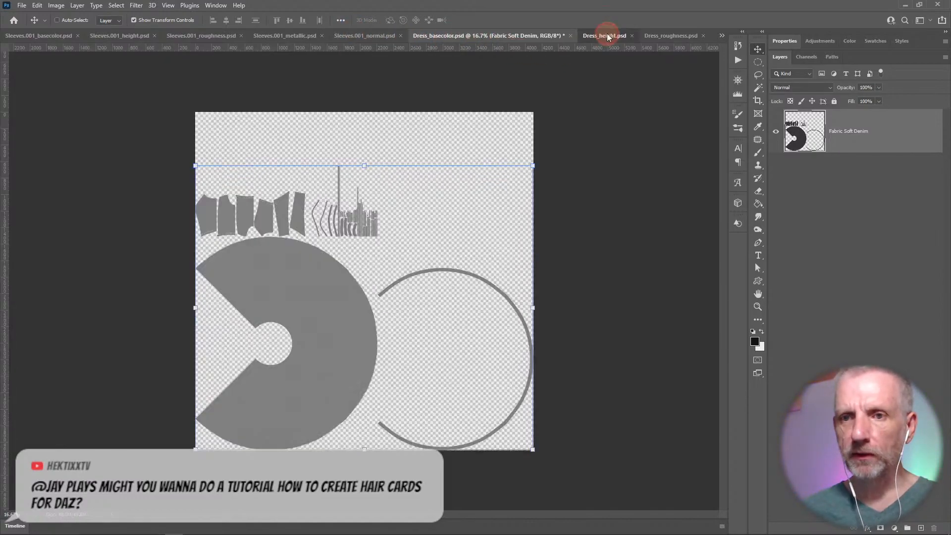
click(682, 35)
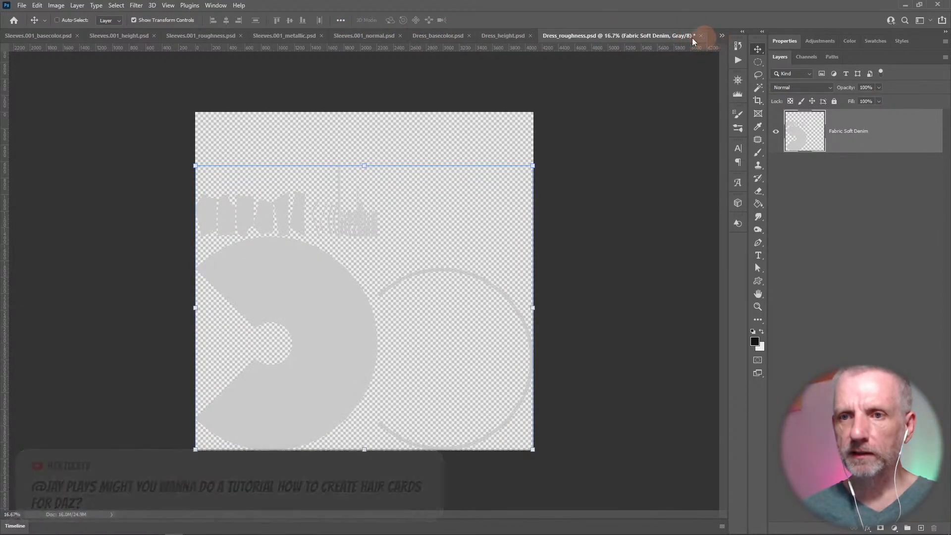
click(446, 36)
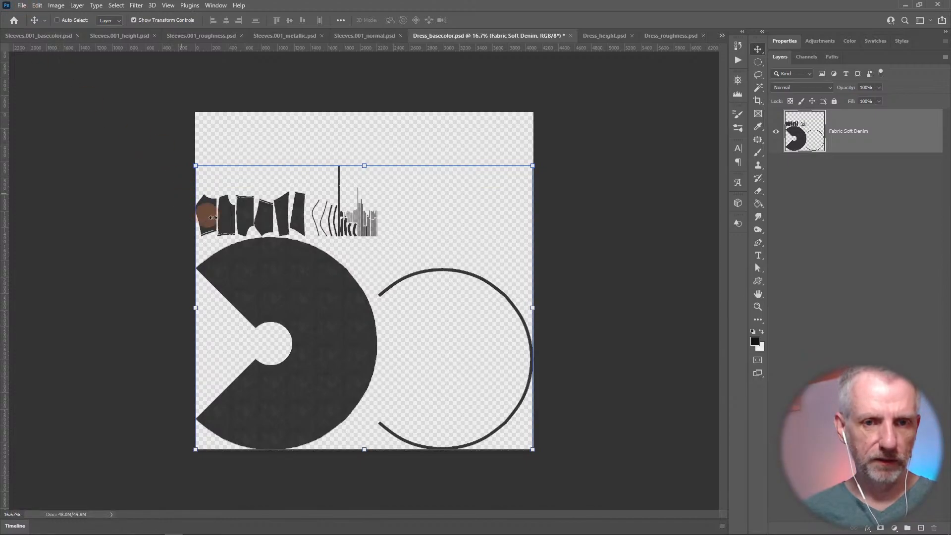
key(ctrl+shift+s)
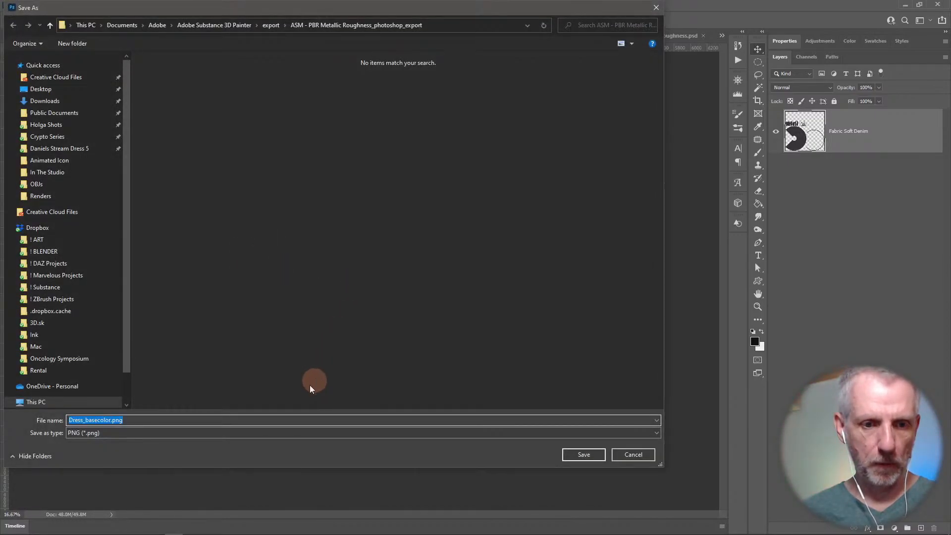
click(634, 455)
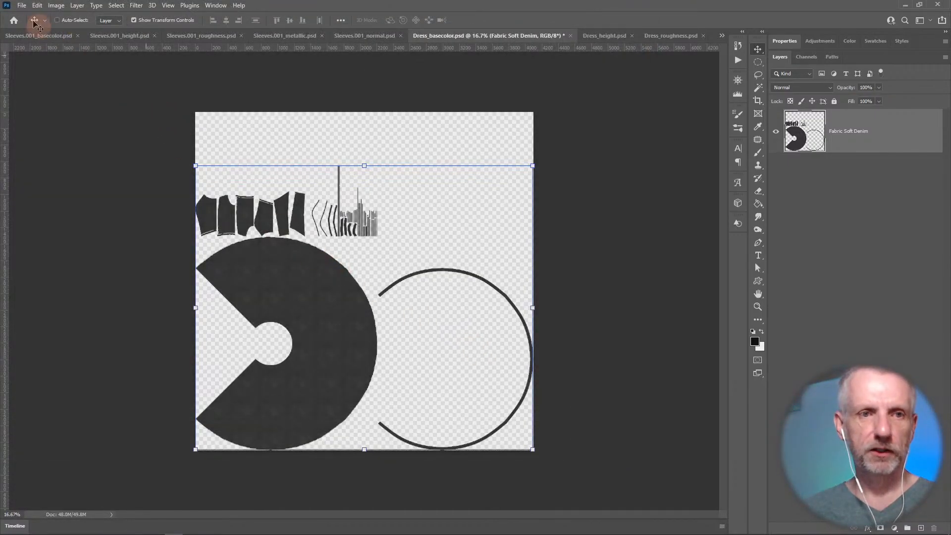
click(22, 8)
mouse_move(64, 157)
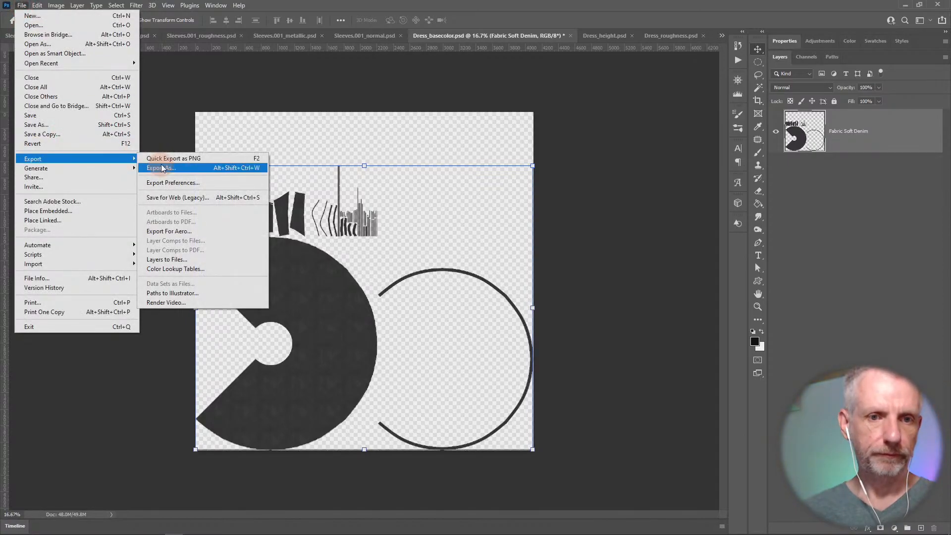
click(166, 169)
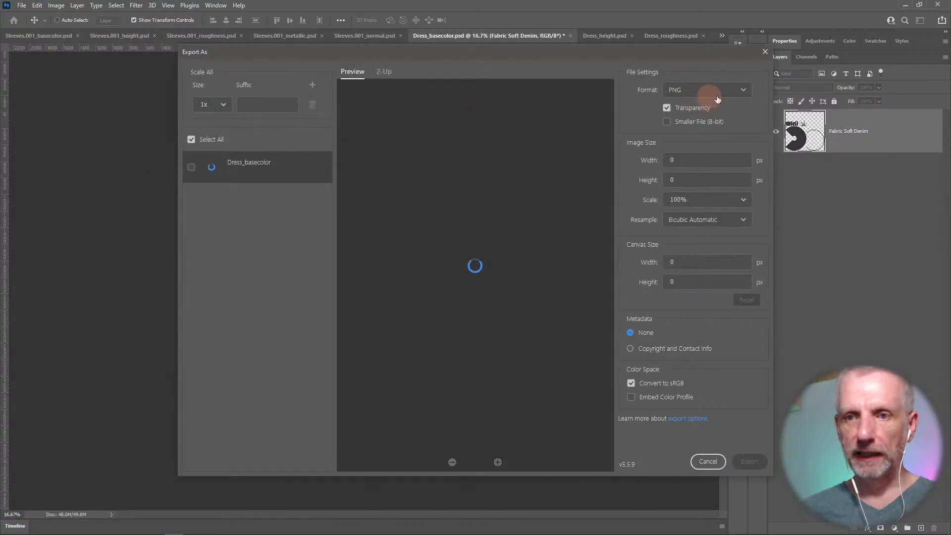
click(734, 93)
click(713, 125)
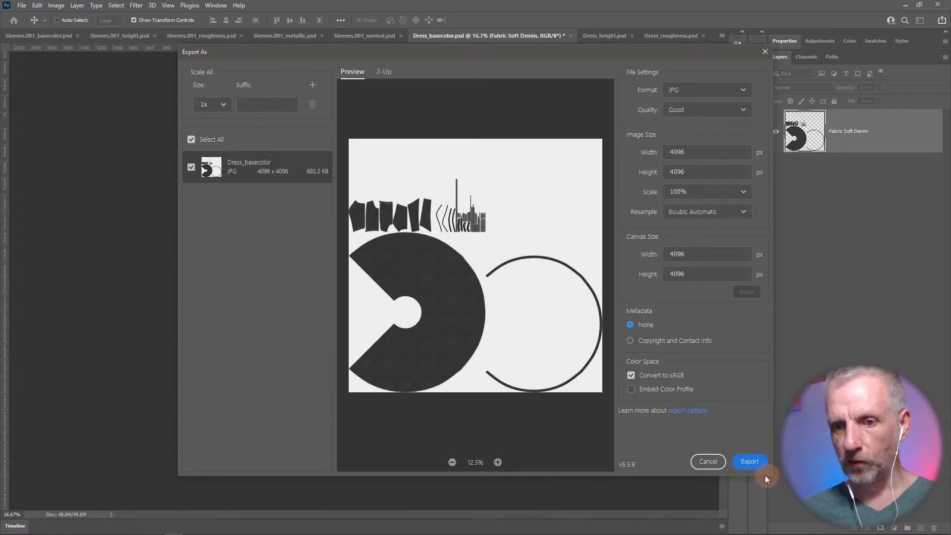
click(698, 466)
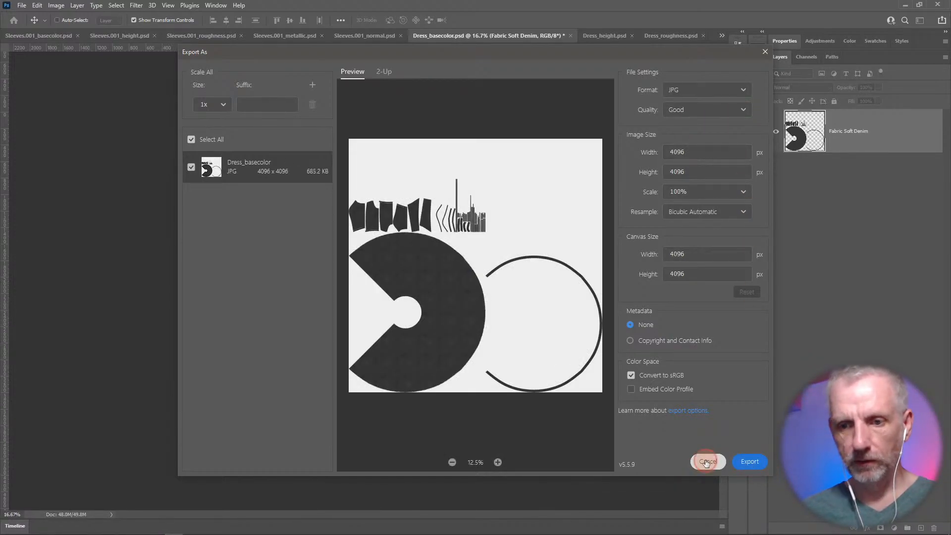
Set the quick export format to JPG in the export preferences.
click(22, 5)
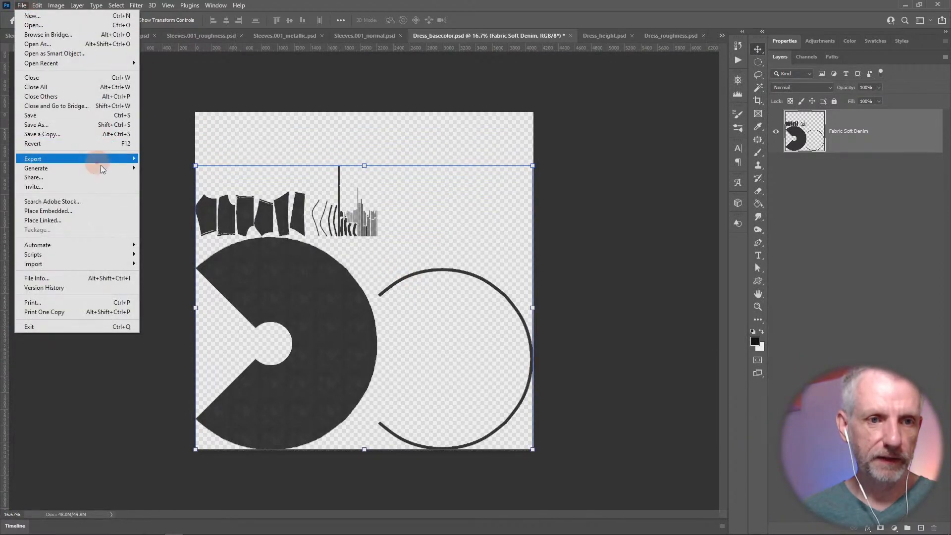
mouse_move(106, 163)
click(187, 182)
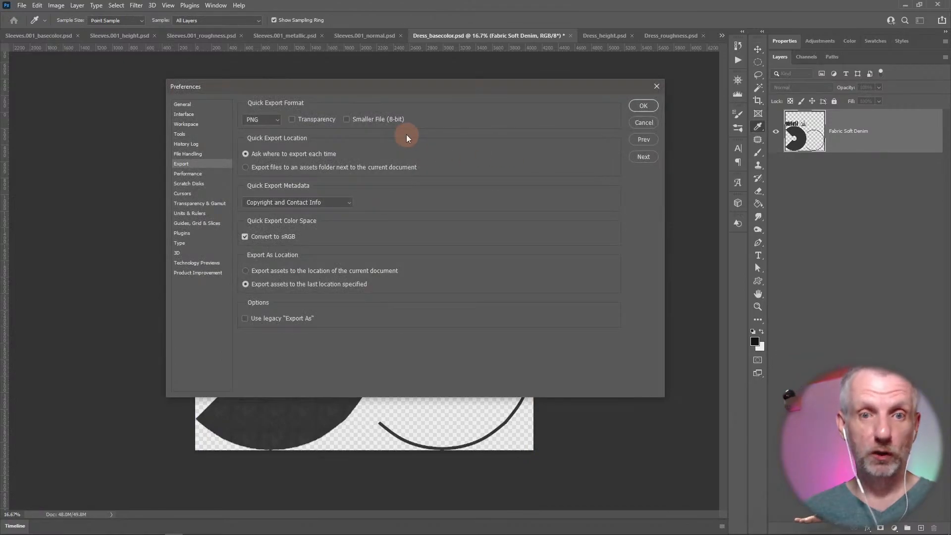
click(268, 123)
click(255, 140)
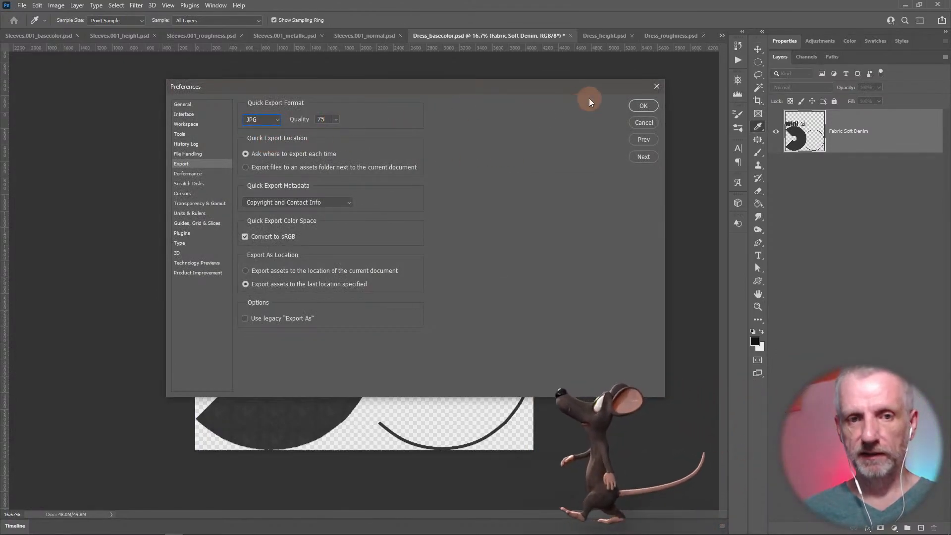
click(650, 106)
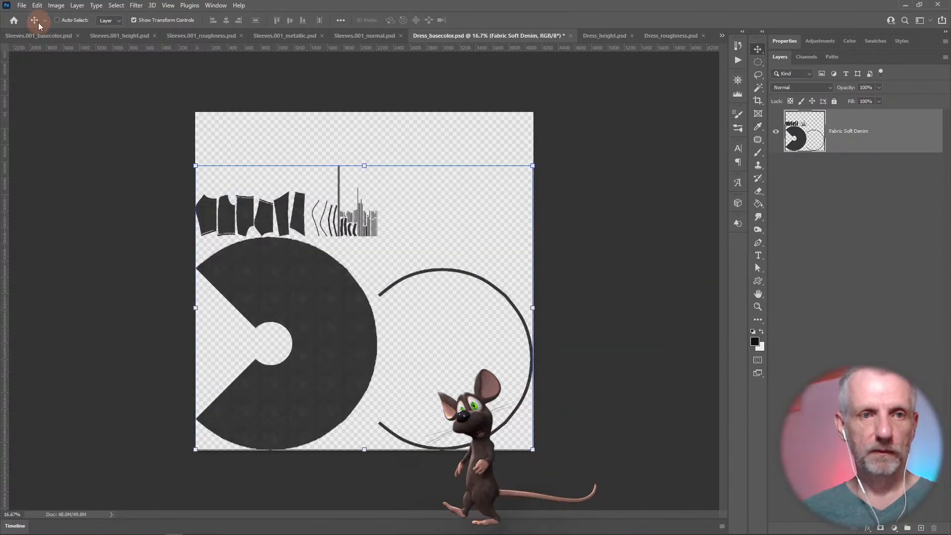
Start a quick JPG export of Dress_basecolor and create a Runtime folder inside the Daniels Stream Dress 5 folder.
key(ctrl+shift+apostrophe)
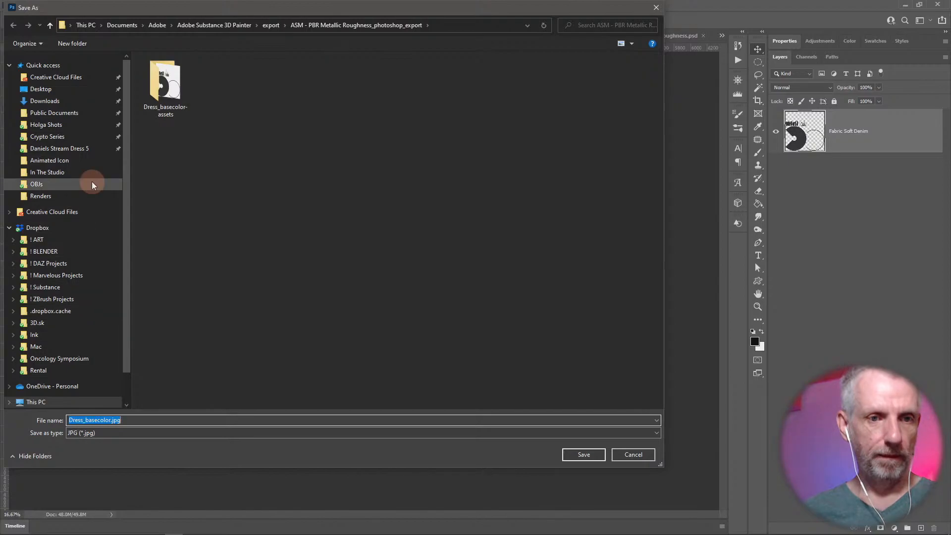
click(75, 148)
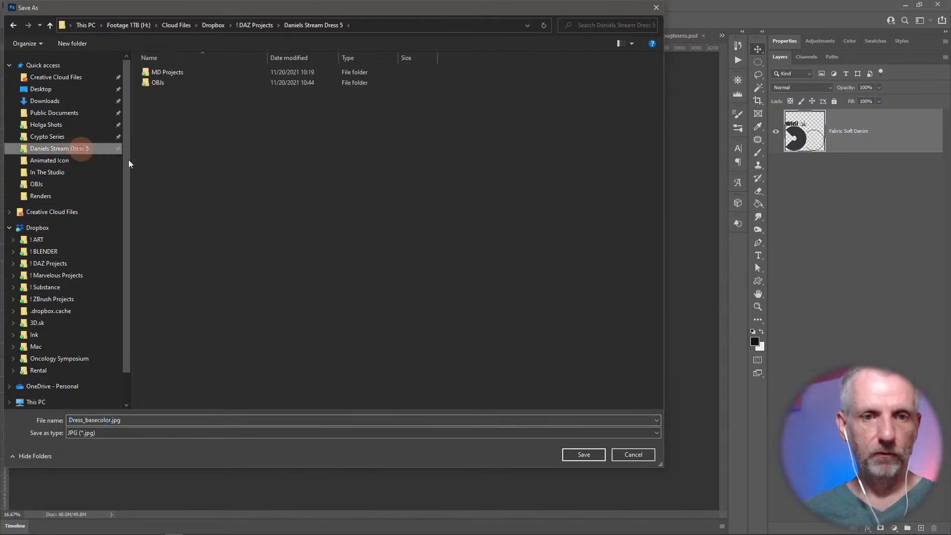
right_click(192, 134)
mouse_move(173, 389)
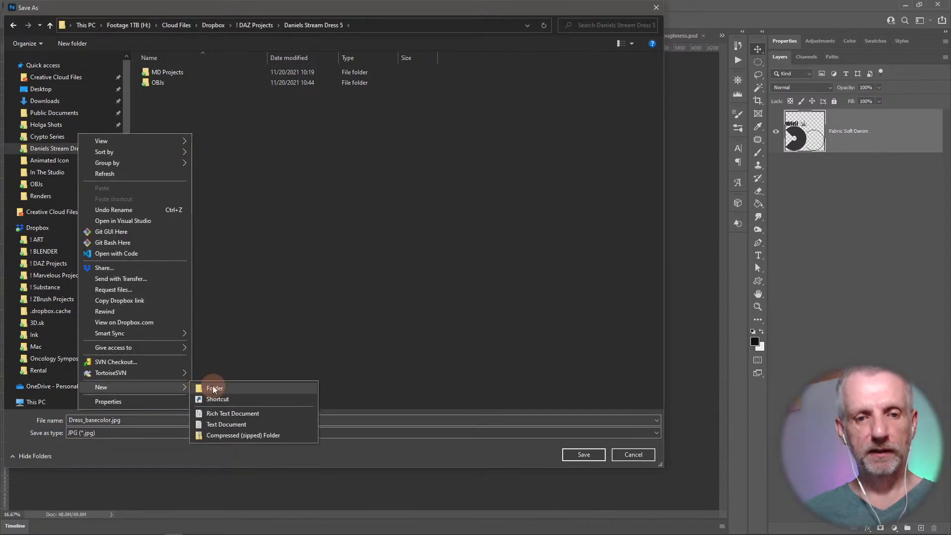
click(213, 387)
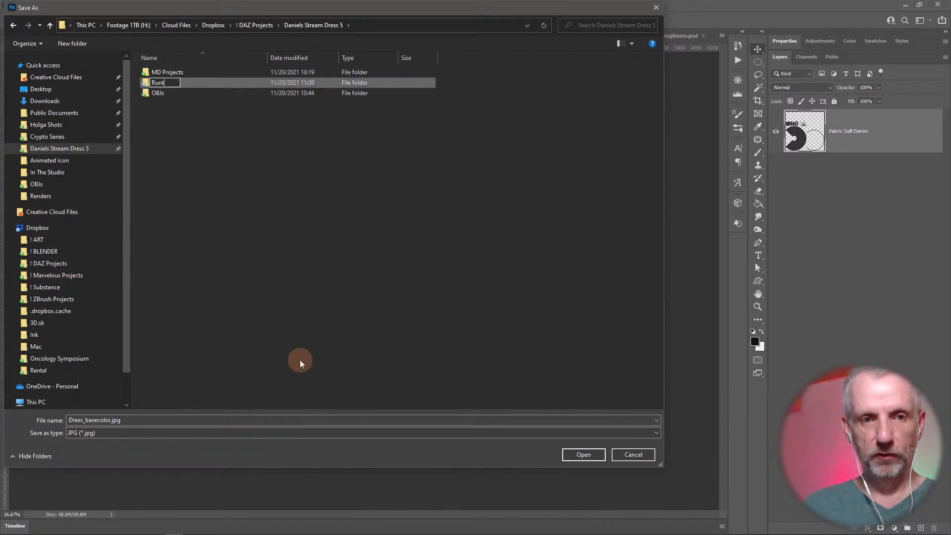
text(Runtime)
key(Return)
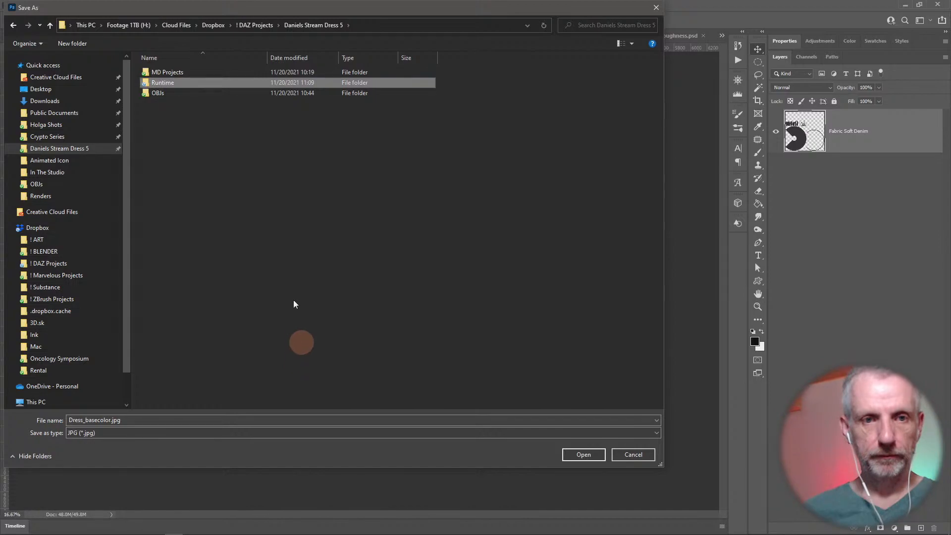
Create a folder named Textures inside the Runtime folder.
double_click(173, 83)
right_click(195, 143)
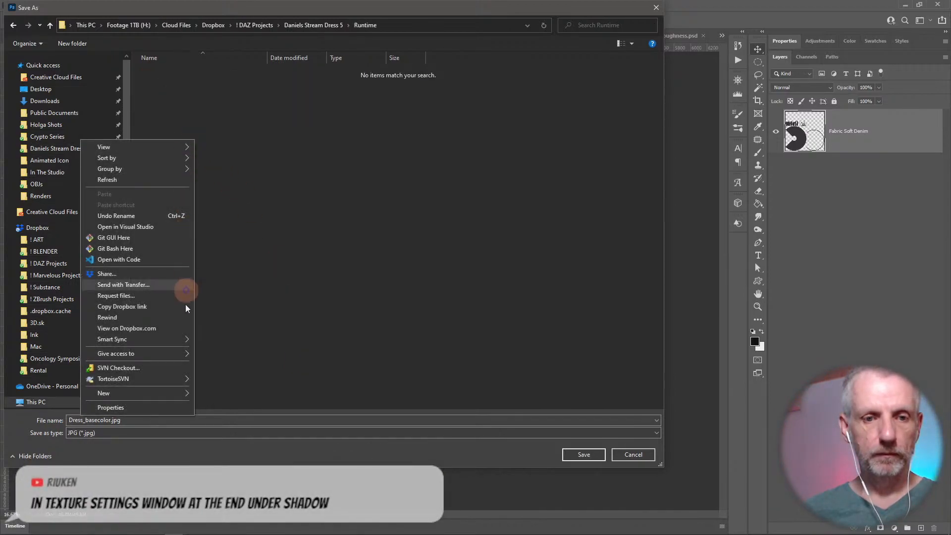
mouse_move(180, 391)
click(213, 395)
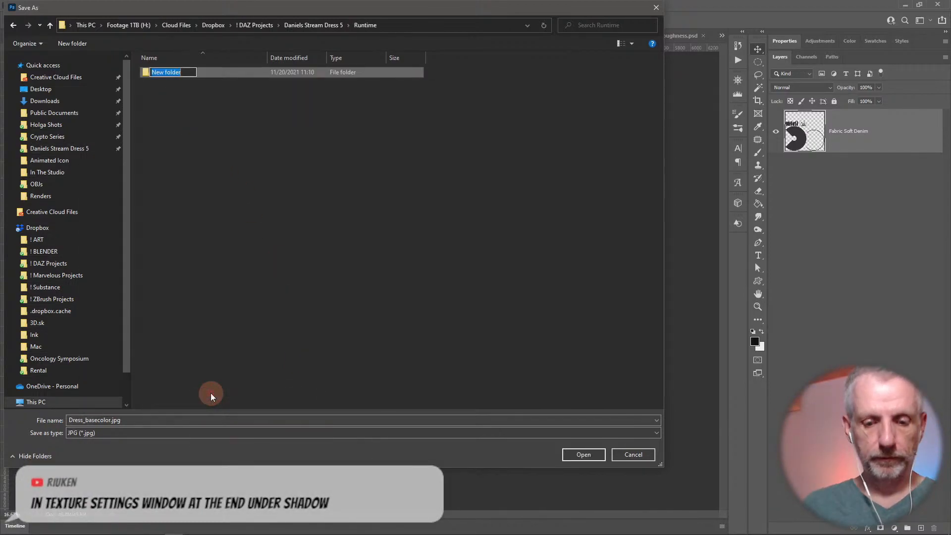
text(Textures)
key(Return)
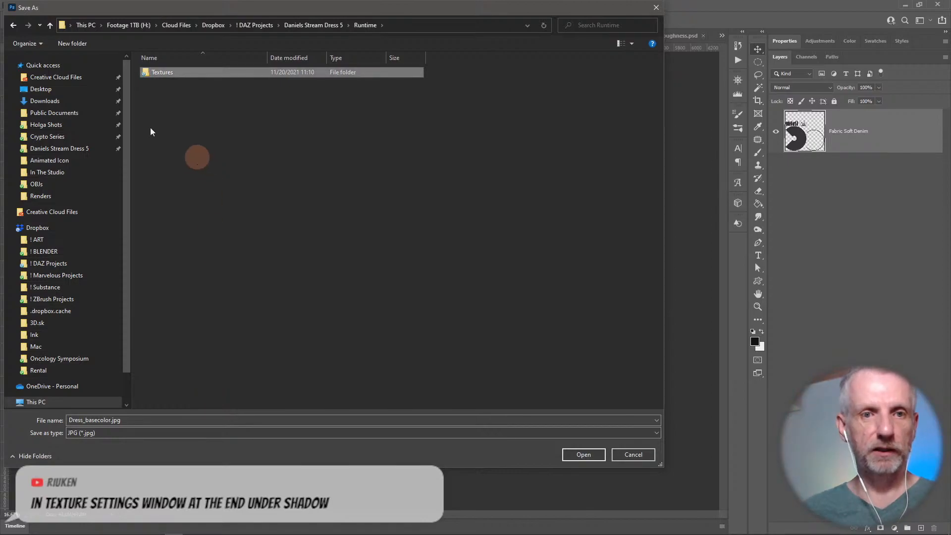
Create a folder named WPguru inside the Textures folder.
double_click(172, 73)
right_click(186, 118)
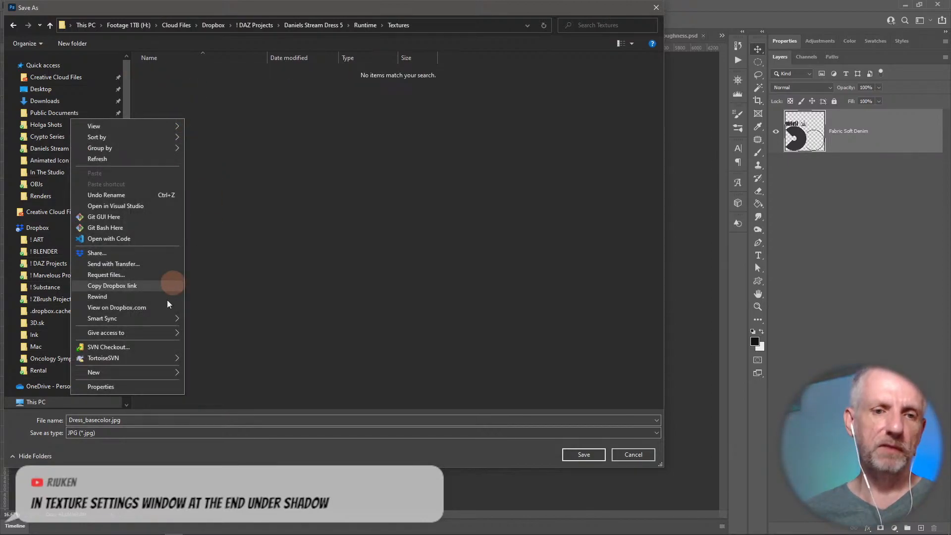
mouse_move(160, 372)
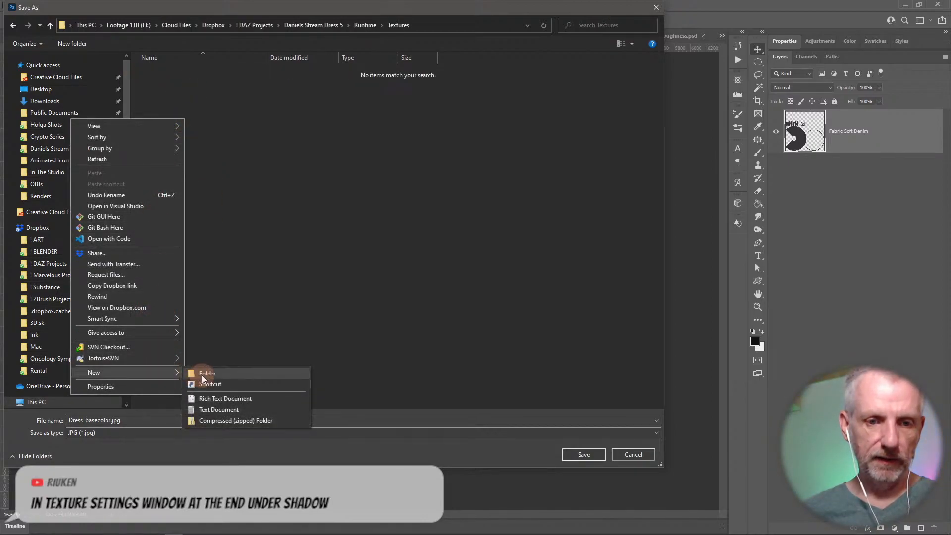
click(201, 375)
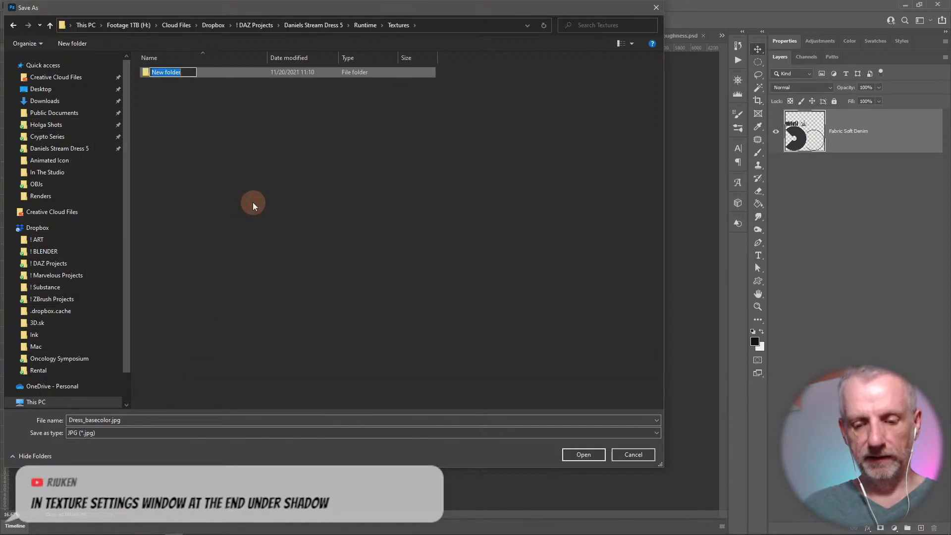
text(WPguru)
key(Return)
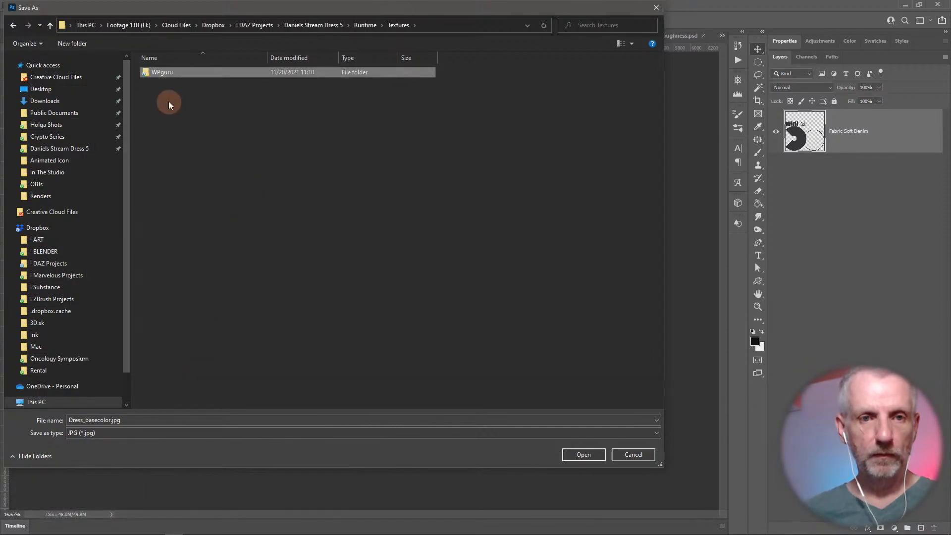
Create a folder named DaneilStreamDress5 inside the WPguru folder.
double_click(170, 73)
right_click(201, 177)
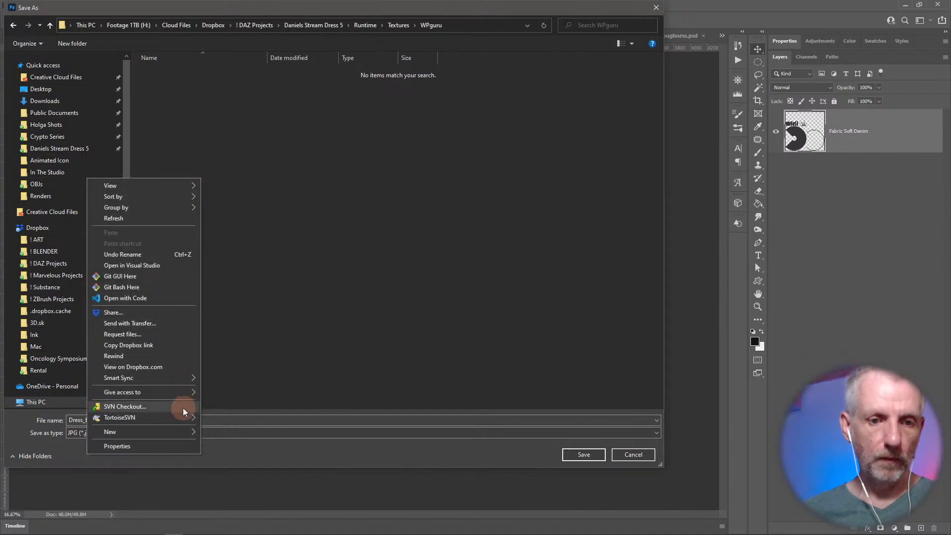
mouse_move(184, 432)
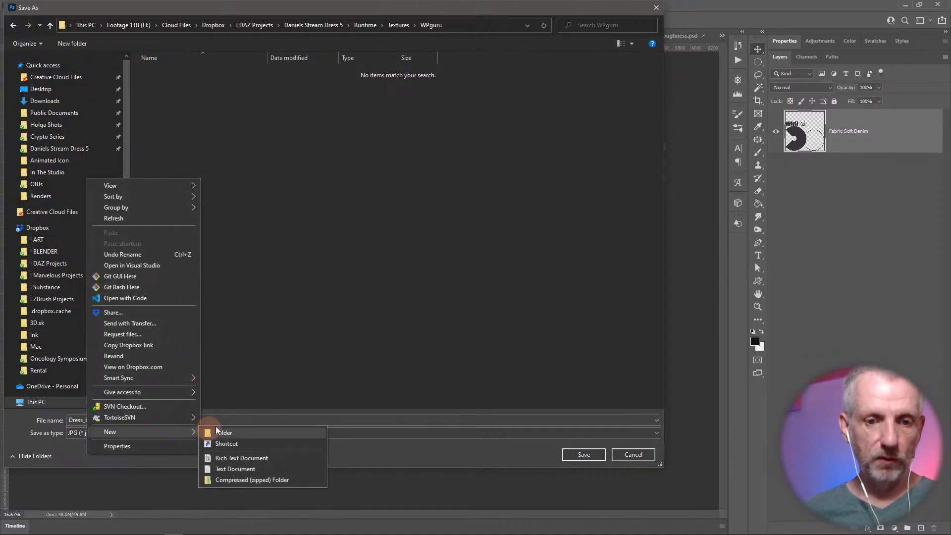
click(222, 435)
text(Da)
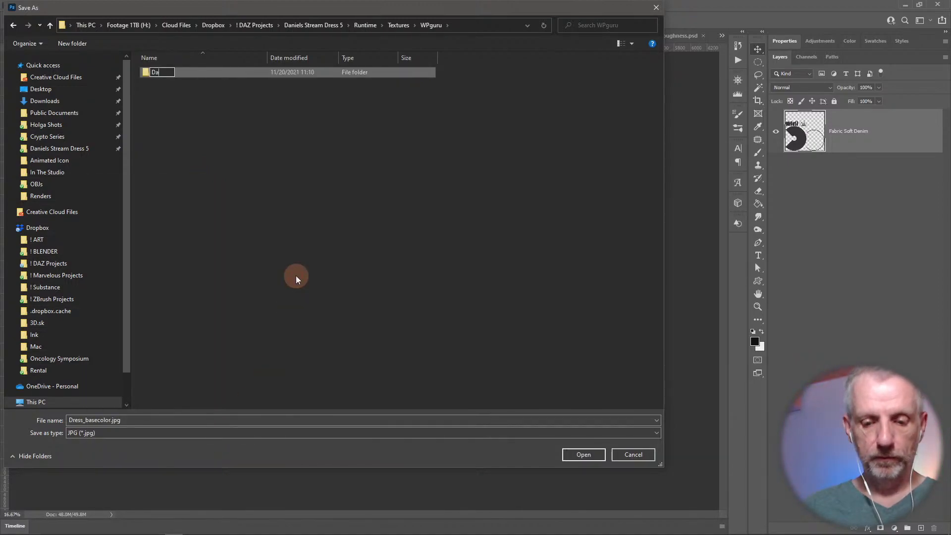
text(neilSt)
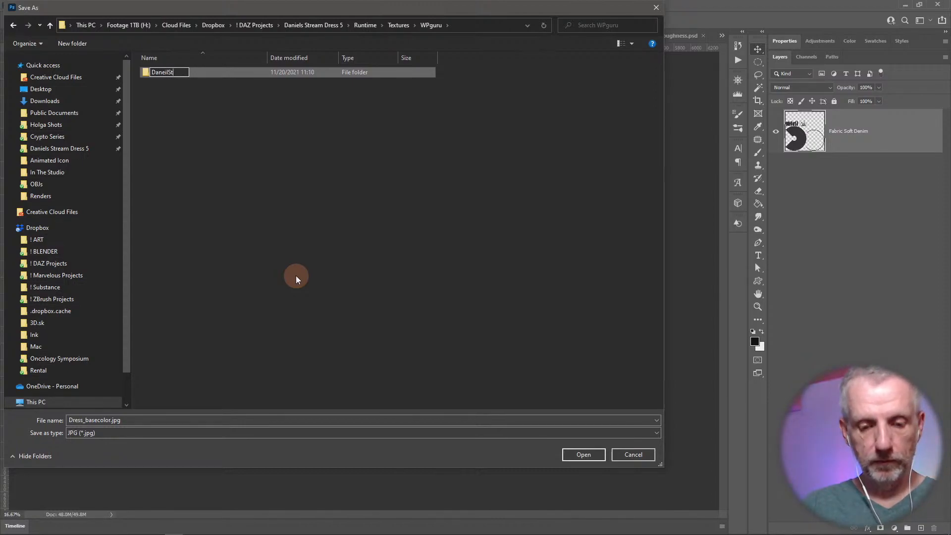
text(ream)
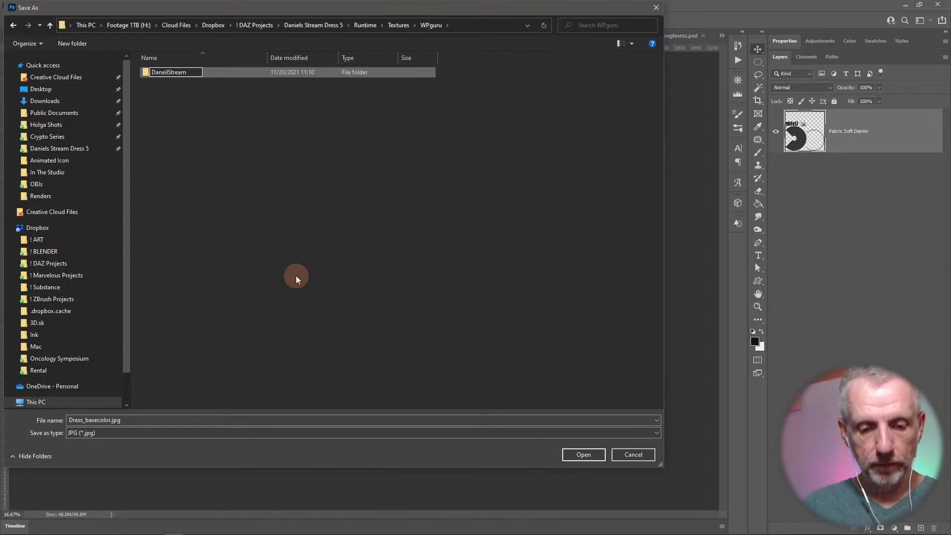
text(Dress5)
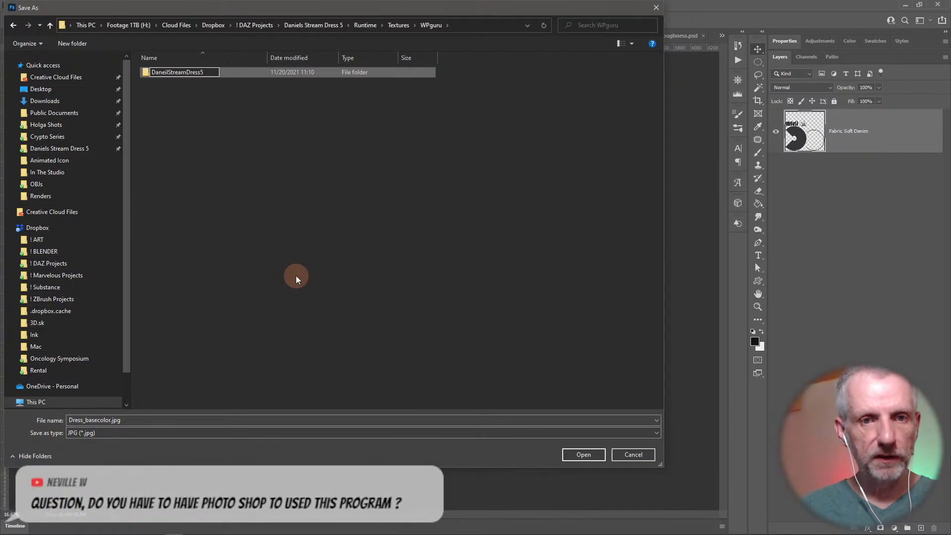
key(Return)
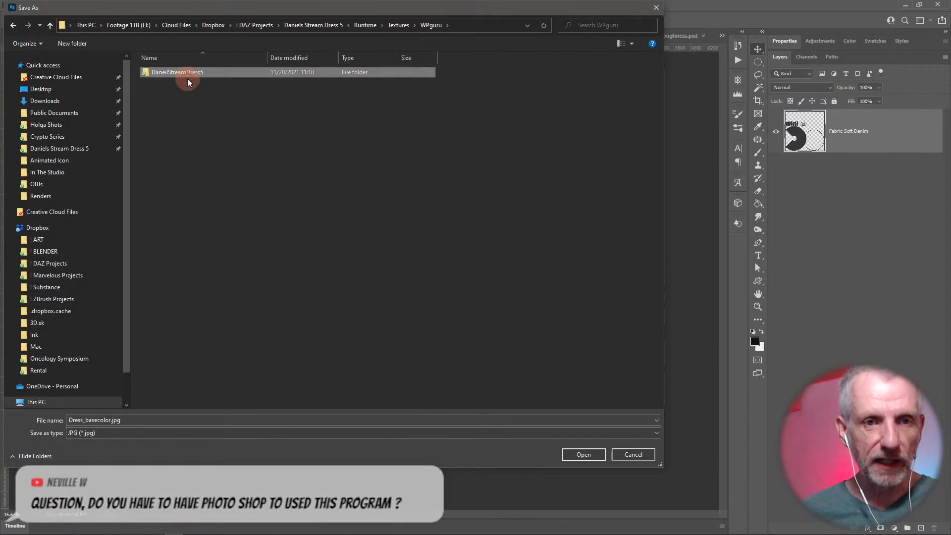
Correct the new folder's name to DanielStreamDress5.
click(266, 145)
click(196, 74)
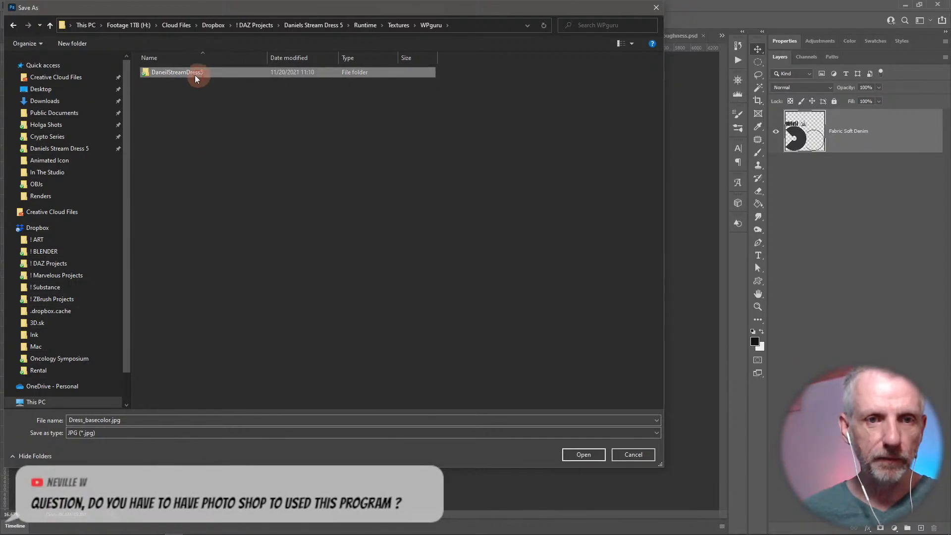
key(F2)
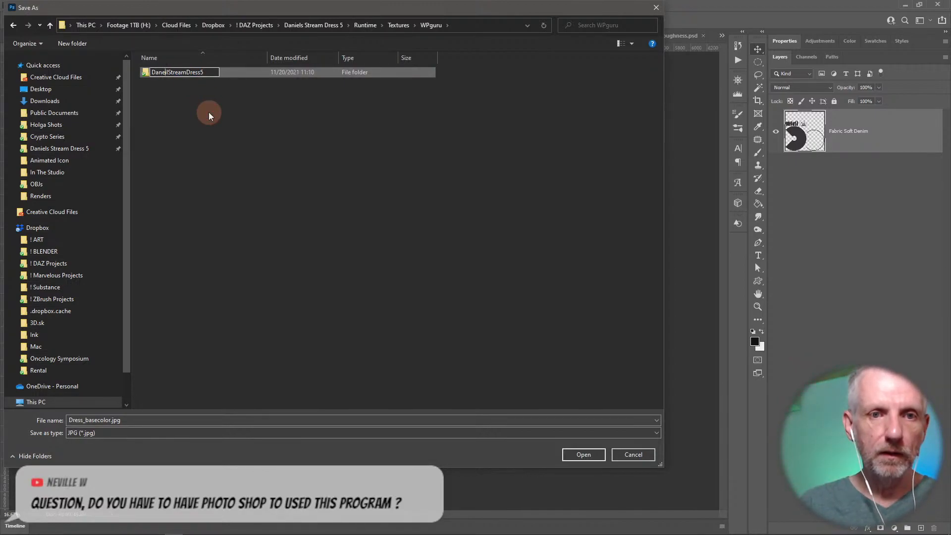
key(BackSpace)
key(BackSpace)
key(BackSpace)
text(iel)
key(Return)
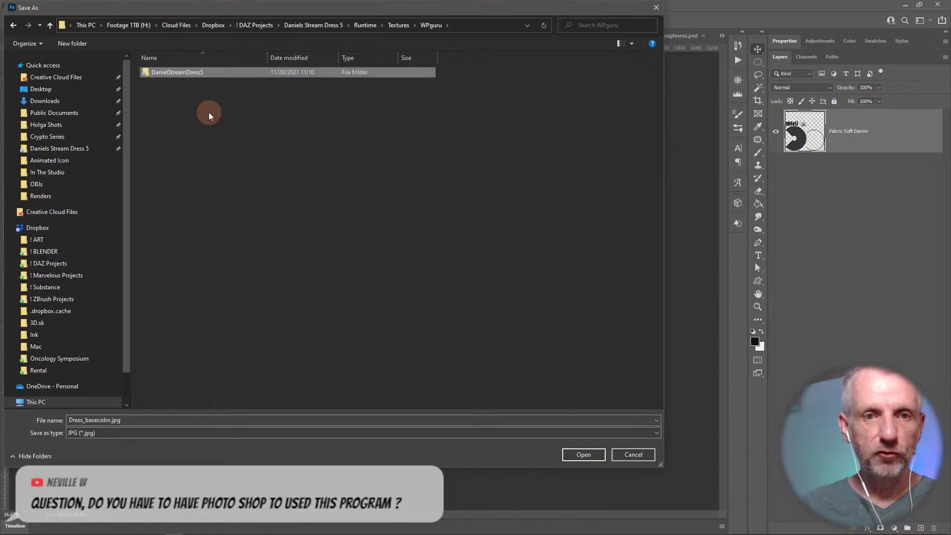
Save Dress_basecolor.jpg in the DanielStreamDress5 folder and close Dress_basecolor.psd without saving its changes.
double_click(192, 74)
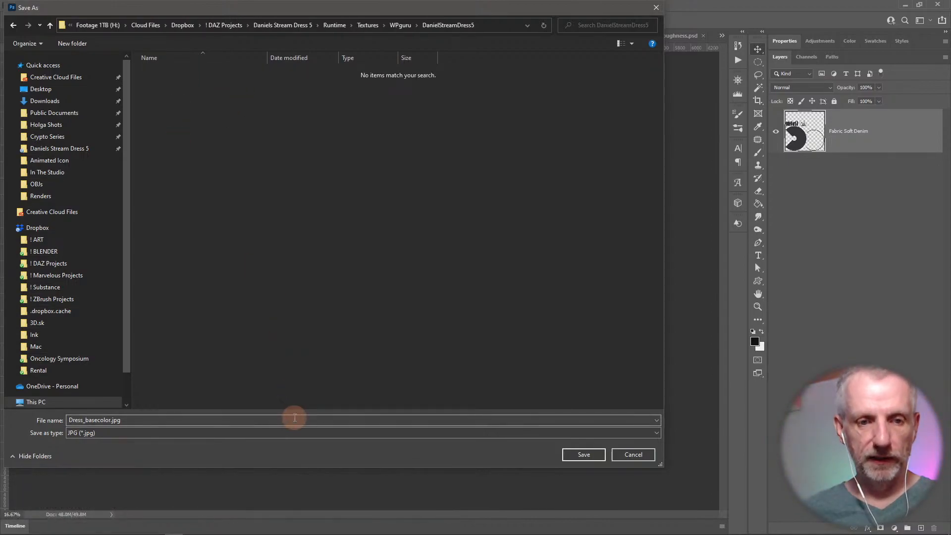
click(581, 454)
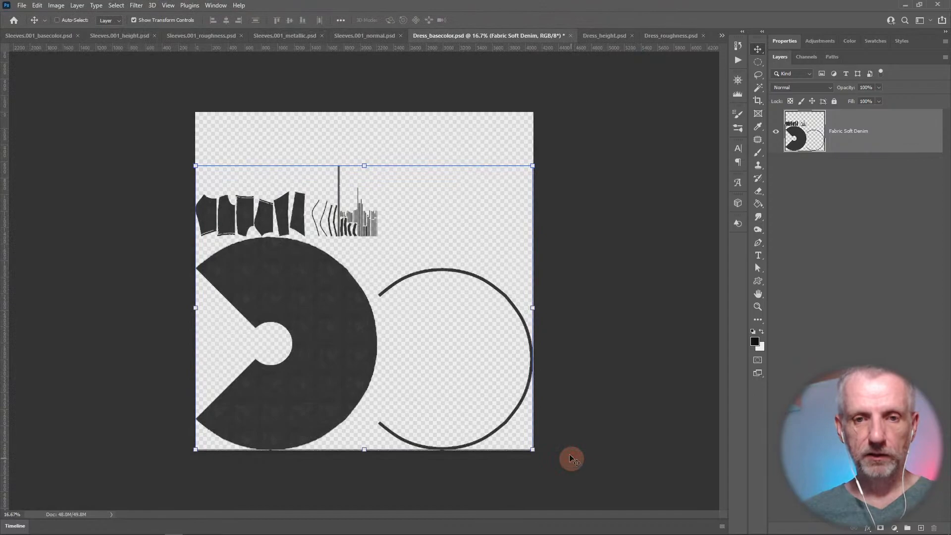
click(572, 36)
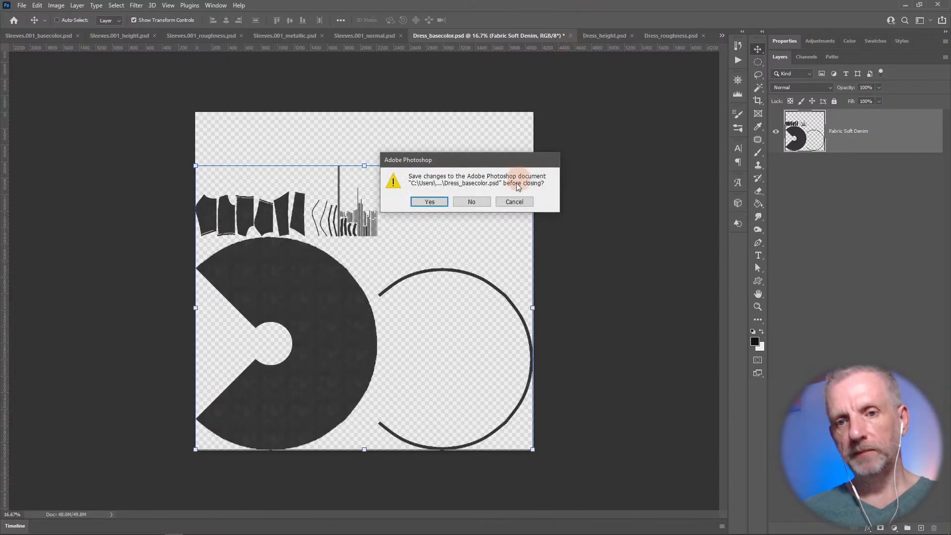
click(479, 203)
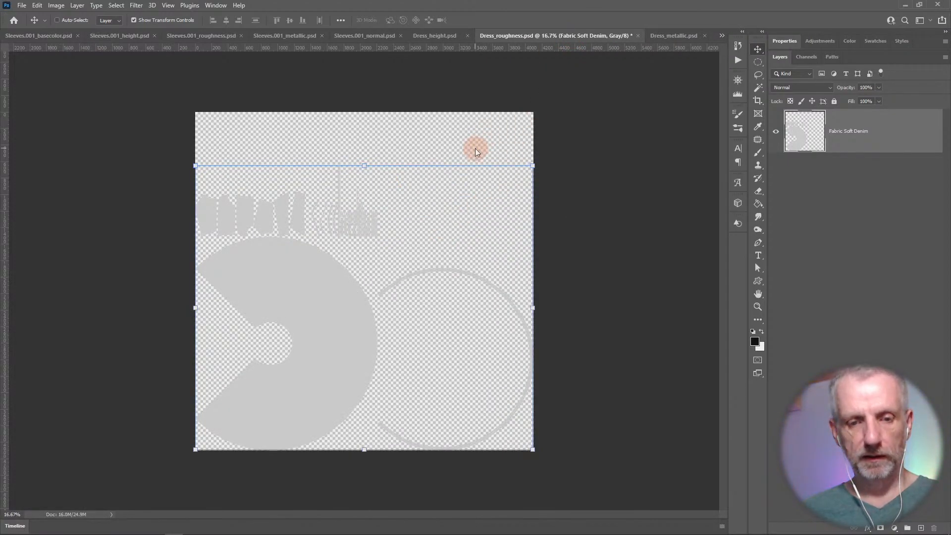
Export Dress_roughness as a JPG to Runtime/Textures/WPguru/DanielStreamDress5 and close its PSD without saving changes.
key(ctrl+shift+s)
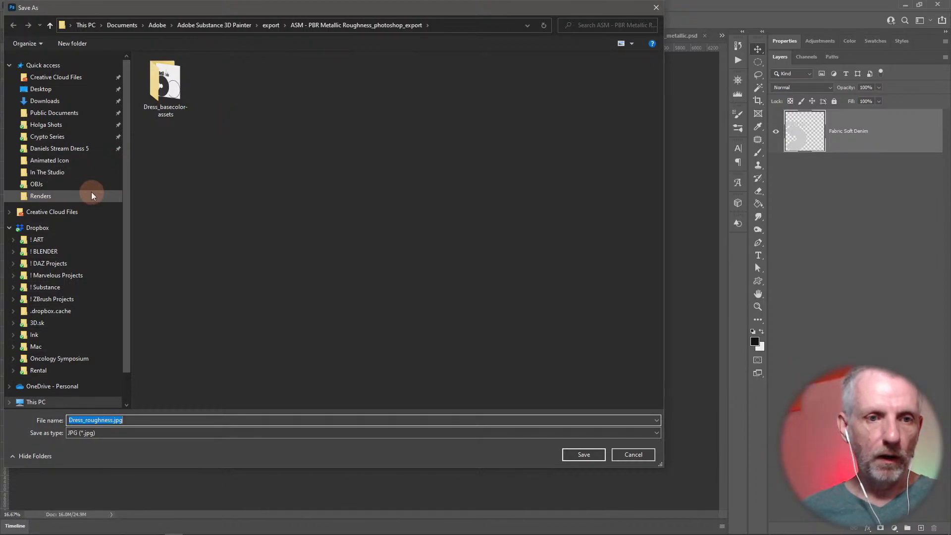
click(79, 149)
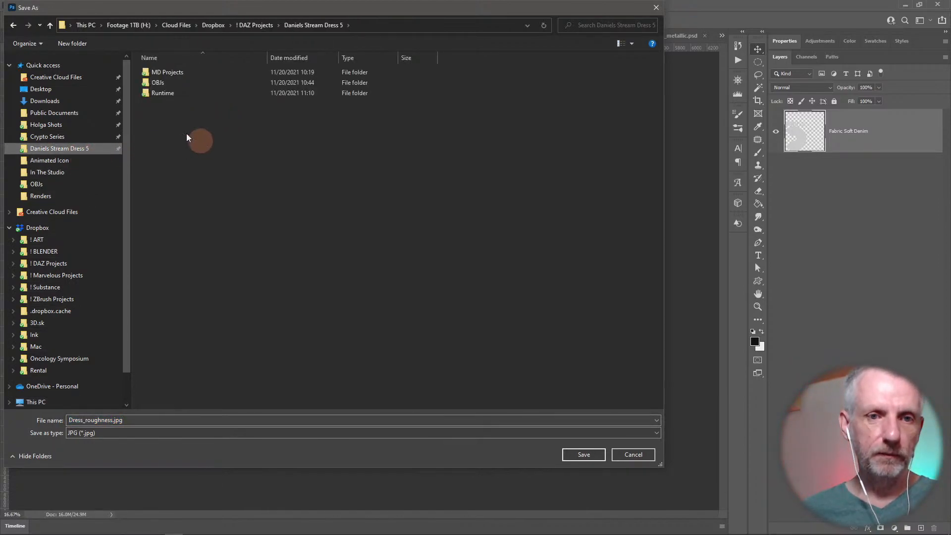
double_click(179, 93)
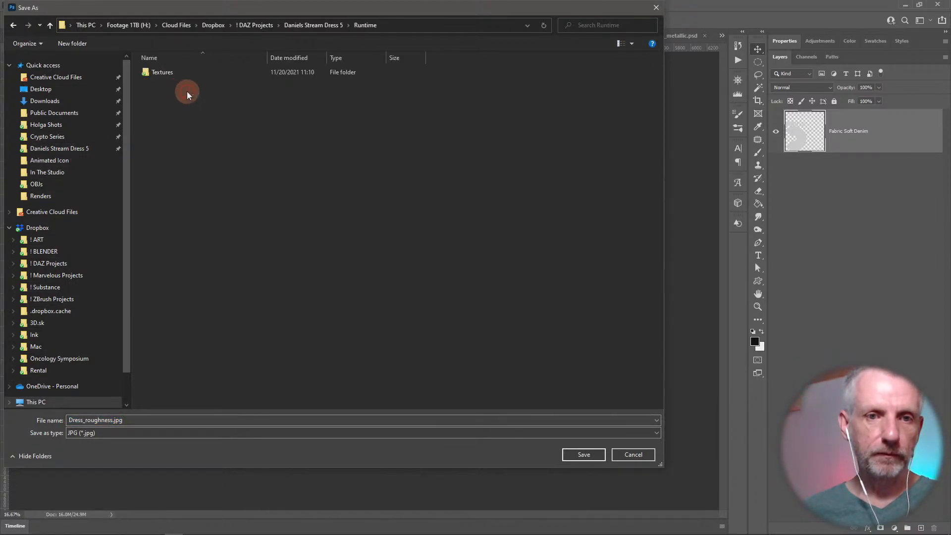
double_click(169, 72)
double_click(173, 75)
double_click(170, 73)
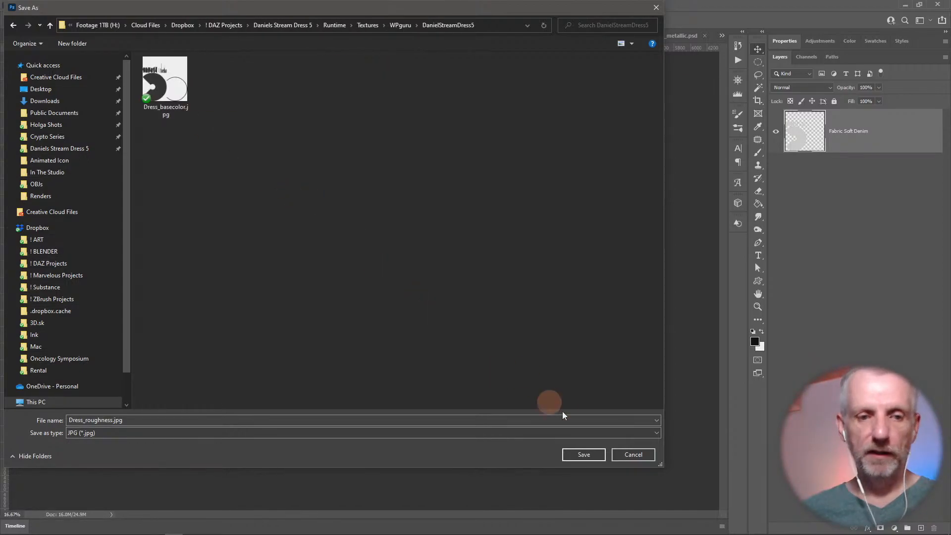
click(600, 460)
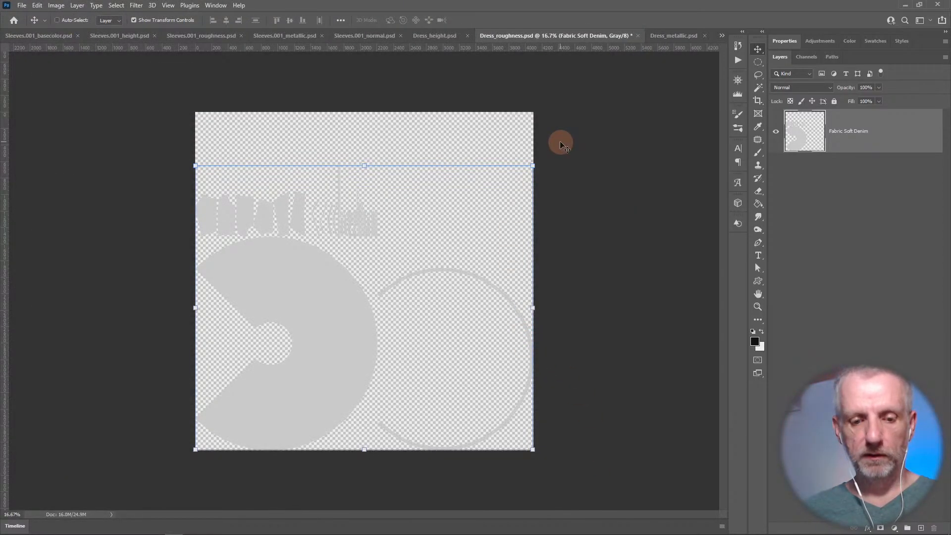
key(ctrl+w)
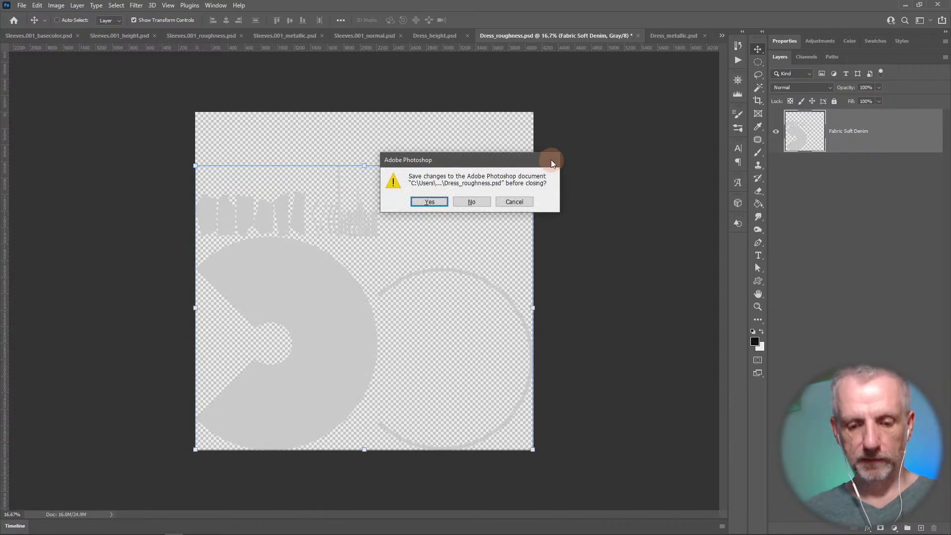
key(n)
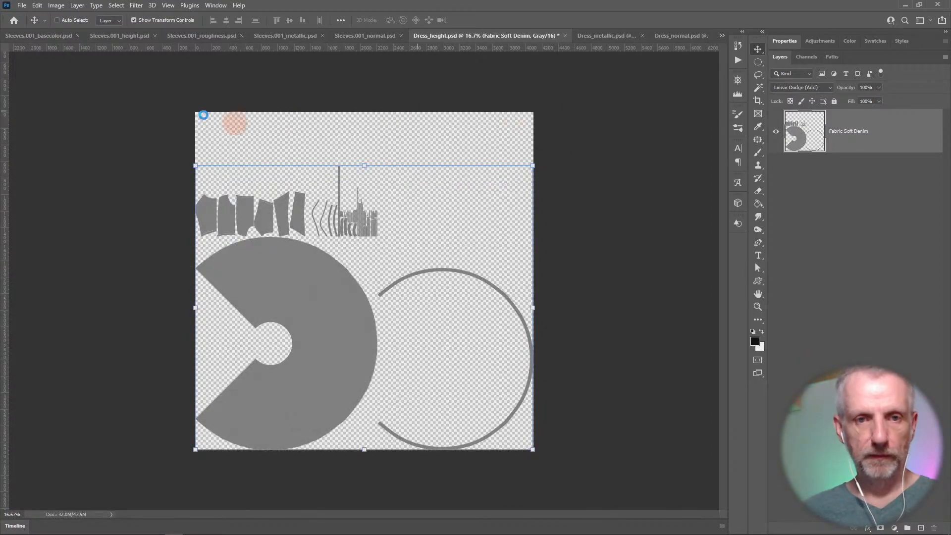
Export Dress_height as a JPG to Runtime/Textures/WPguru/DanielStreamDress5 and close its PSD without saving changes.
key(ctrl+shift+s)
click(77, 149)
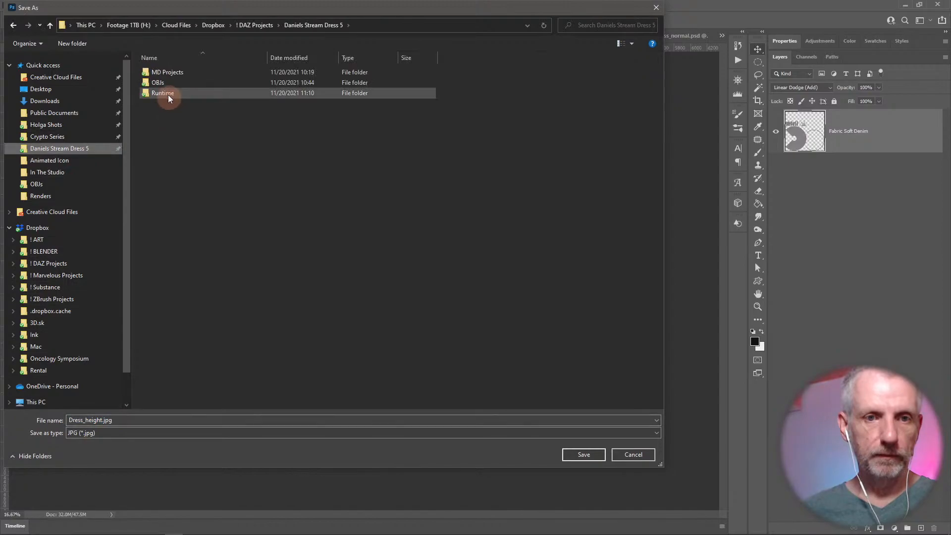
double_click(168, 94)
double_click(183, 73)
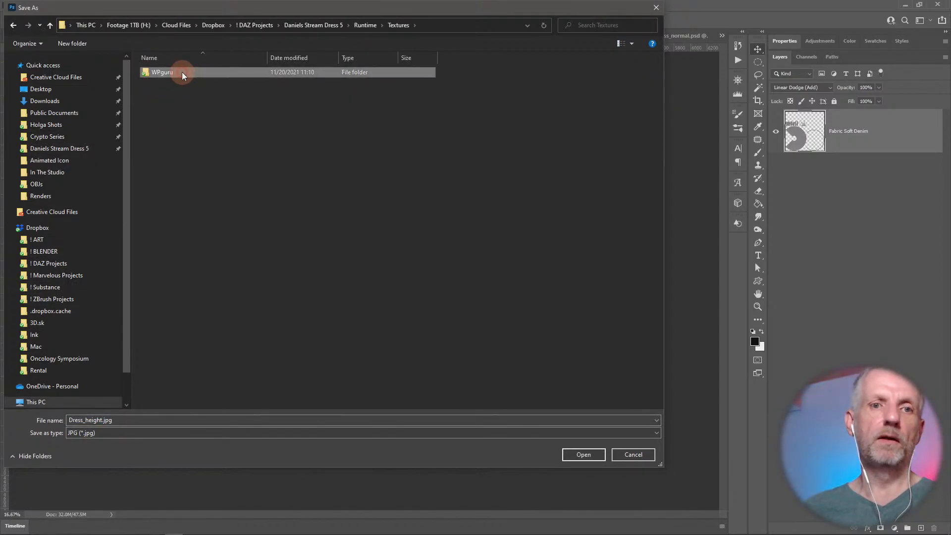
double_click(183, 73)
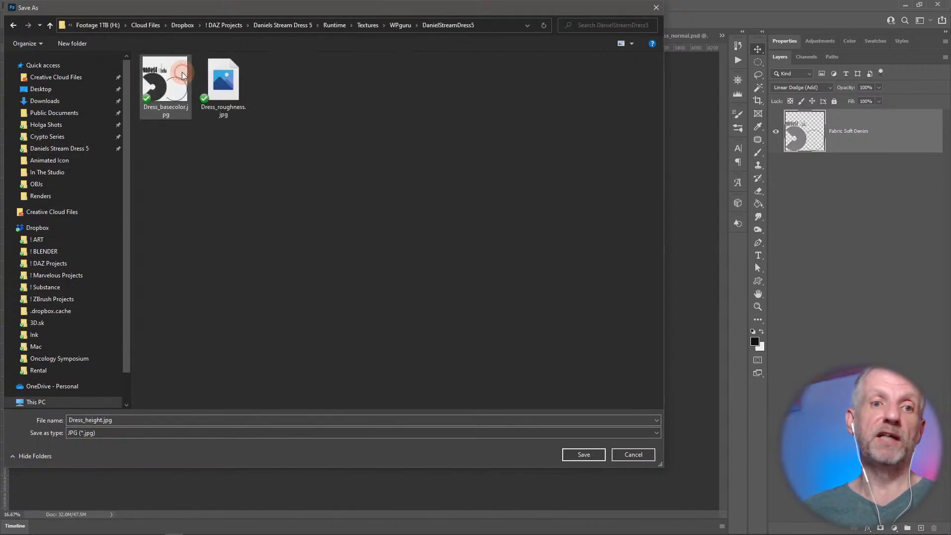
click(583, 454)
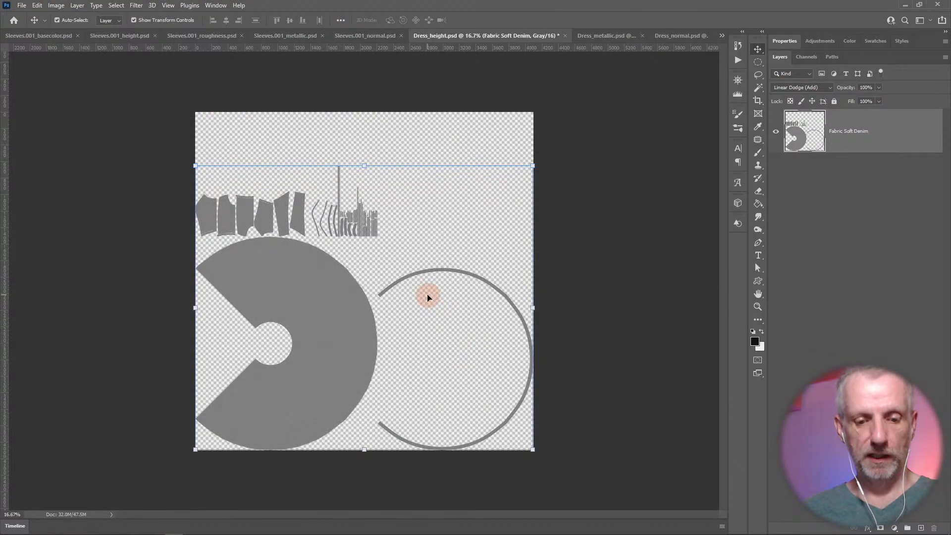
key(ctrl+w)
key(n)
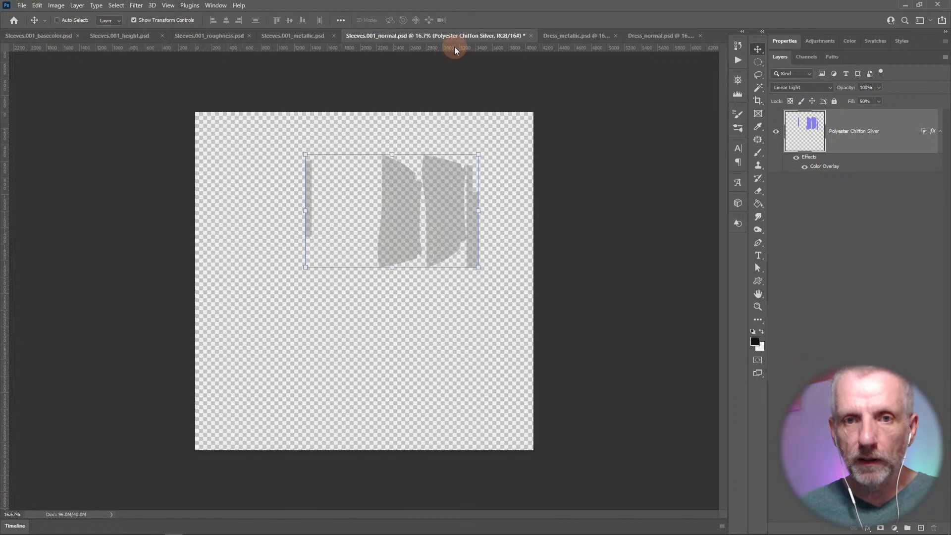
Export Dress_metallic as a JPG to Runtime/Textures/WPguru/DanielStreamDress5 and close its PSD without saving changes.
click(574, 36)
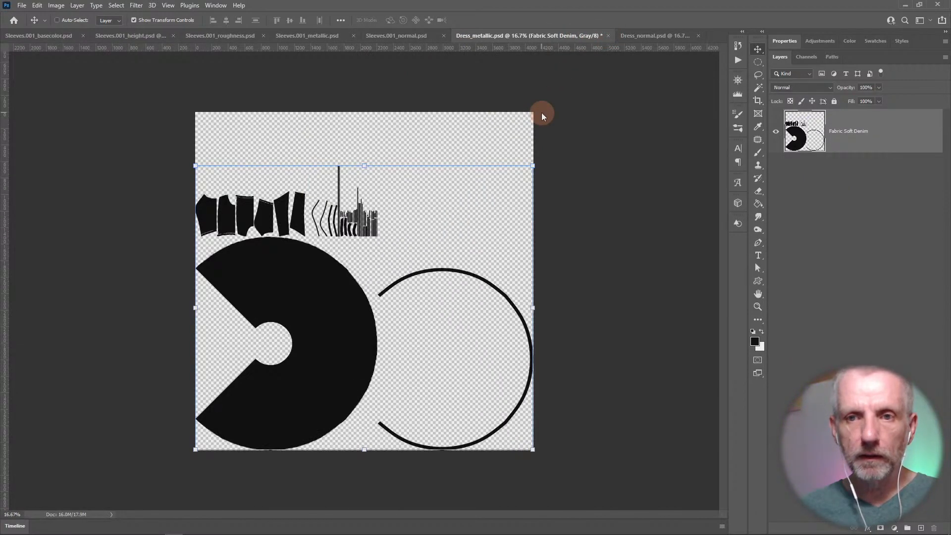
key(ctrl+shift+s)
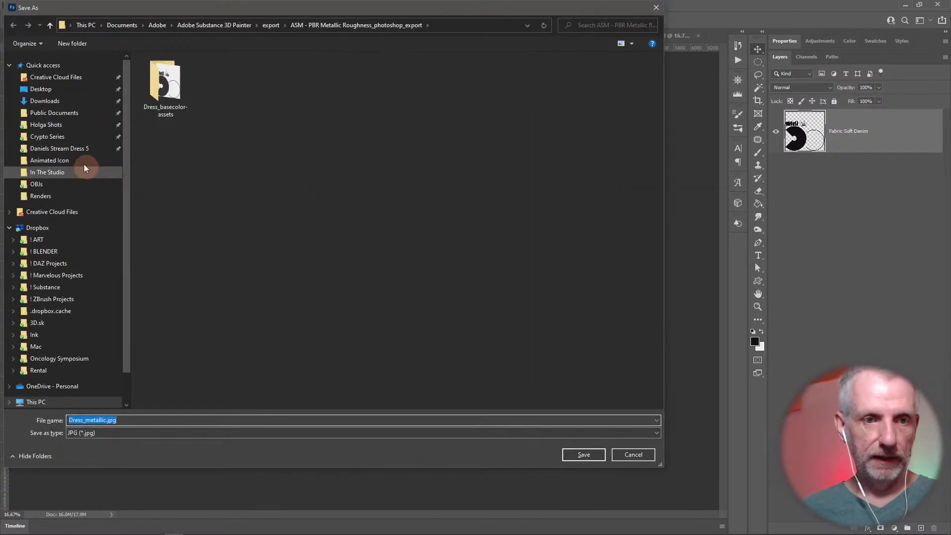
click(82, 149)
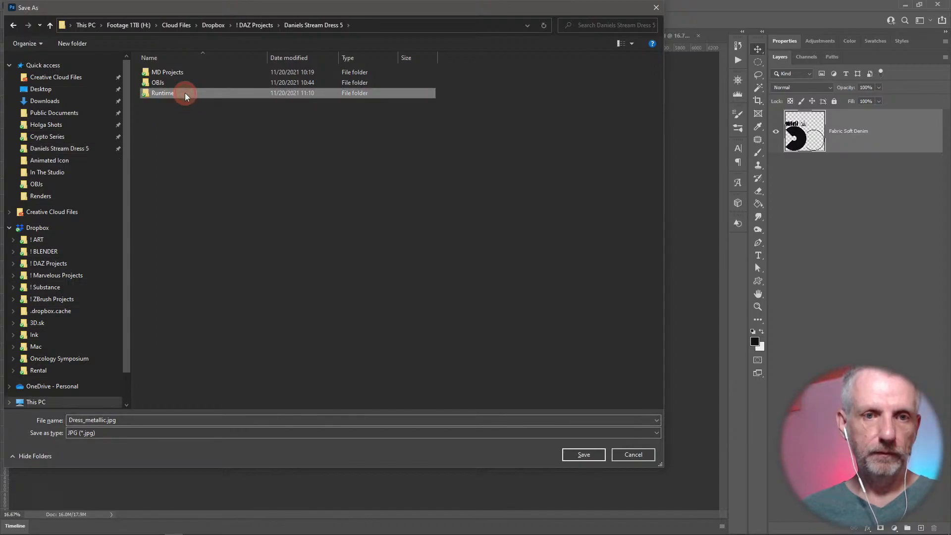
double_click(186, 94)
double_click(193, 71)
double_click(193, 72)
double_click(193, 72)
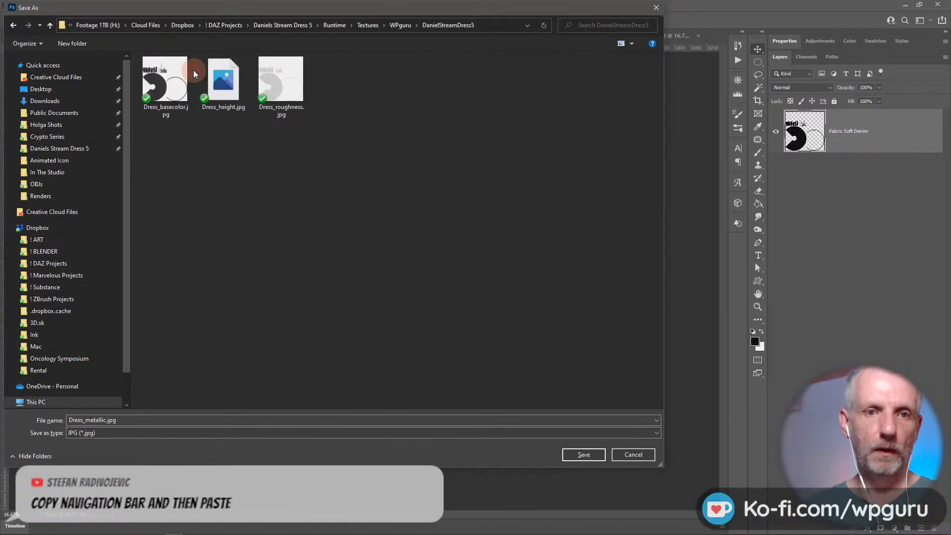
click(582, 454)
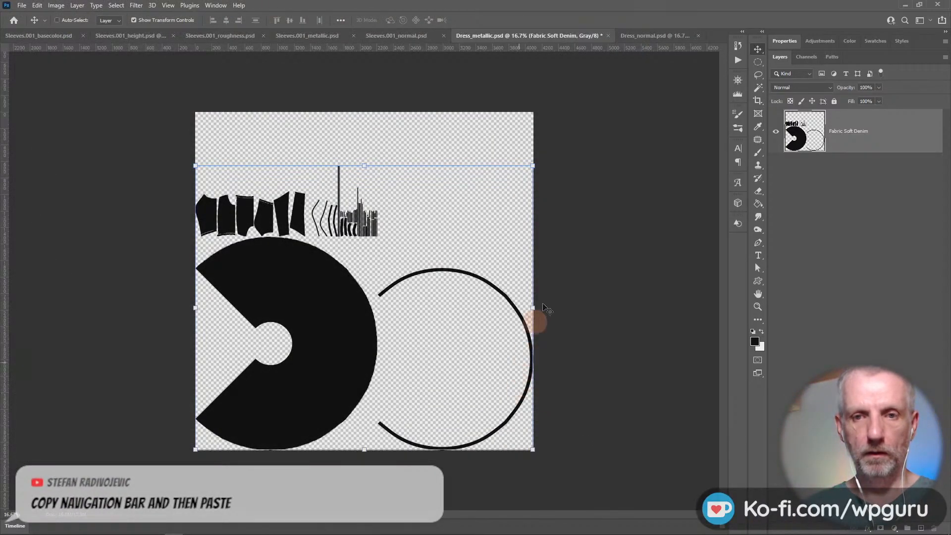
key(ctrl+w)
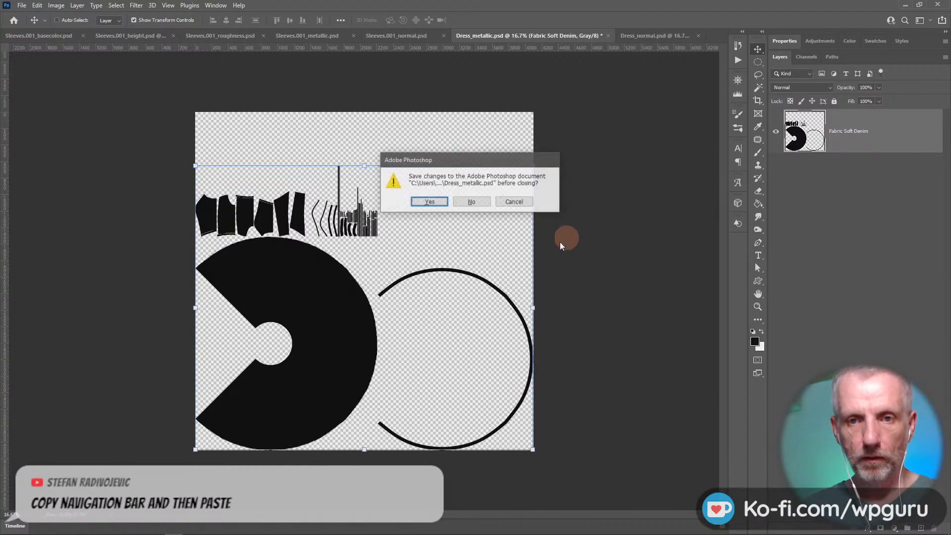
click(475, 201)
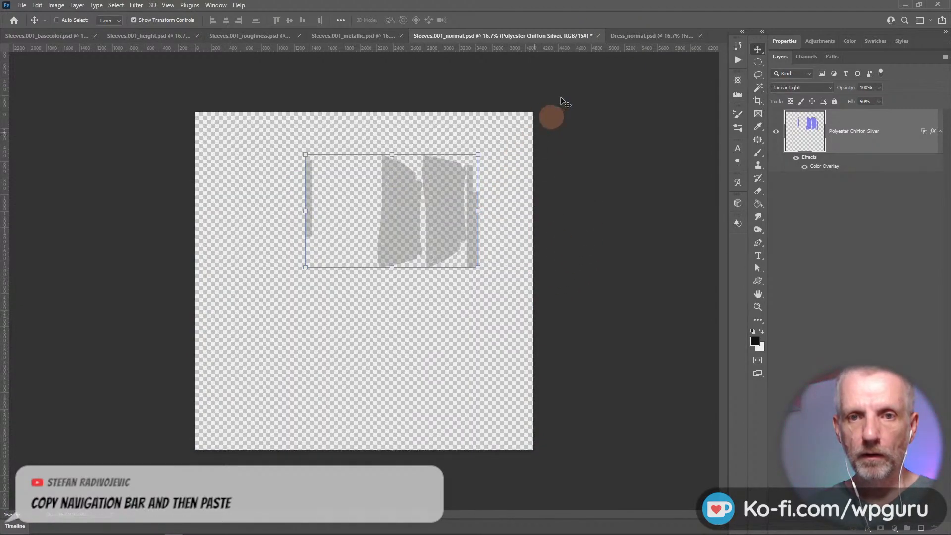
Close Dress_normal.psd without exporting it or saving its changes.
click(648, 36)
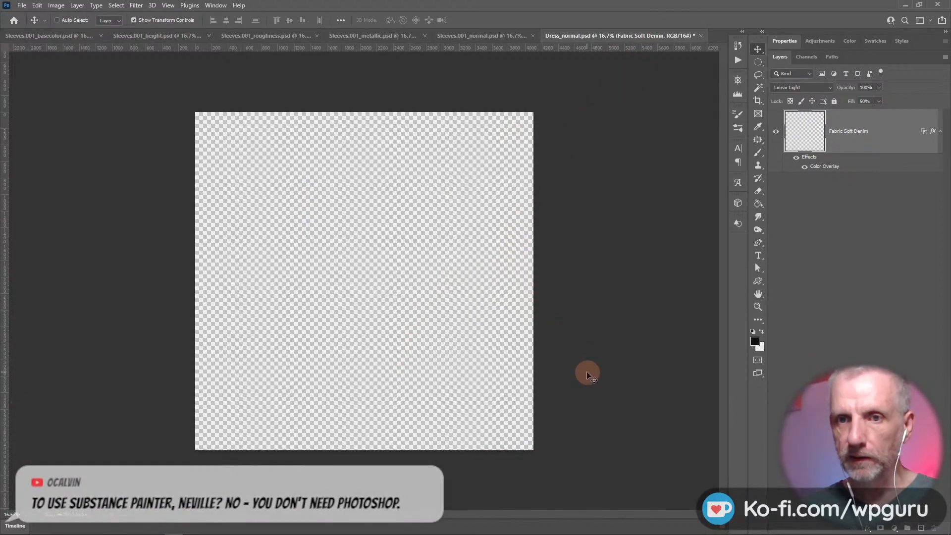
key(ctrl+shift+s)
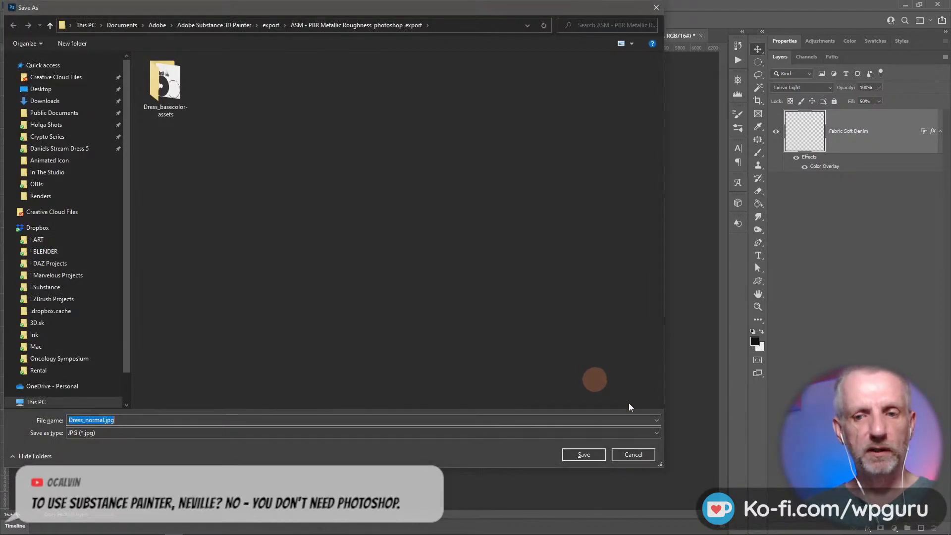
click(632, 452)
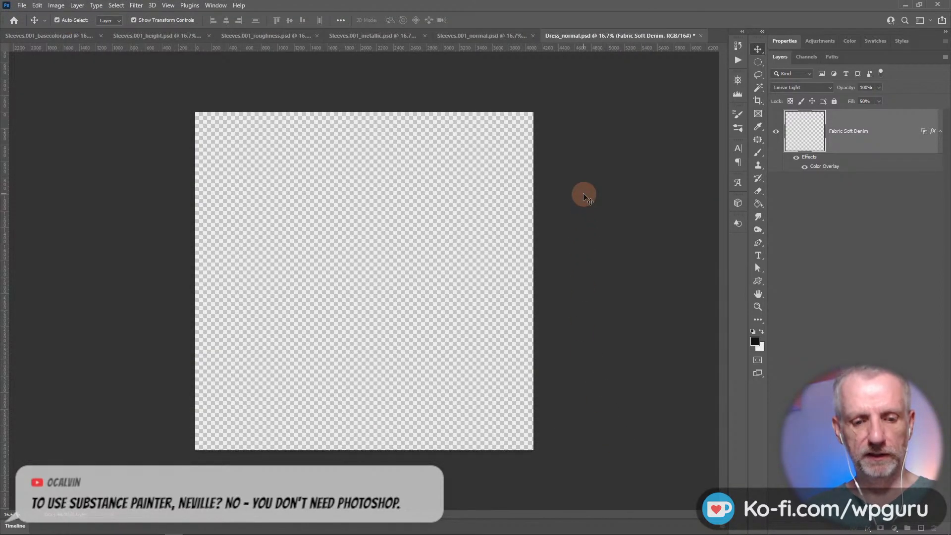
key(ctrl+w)
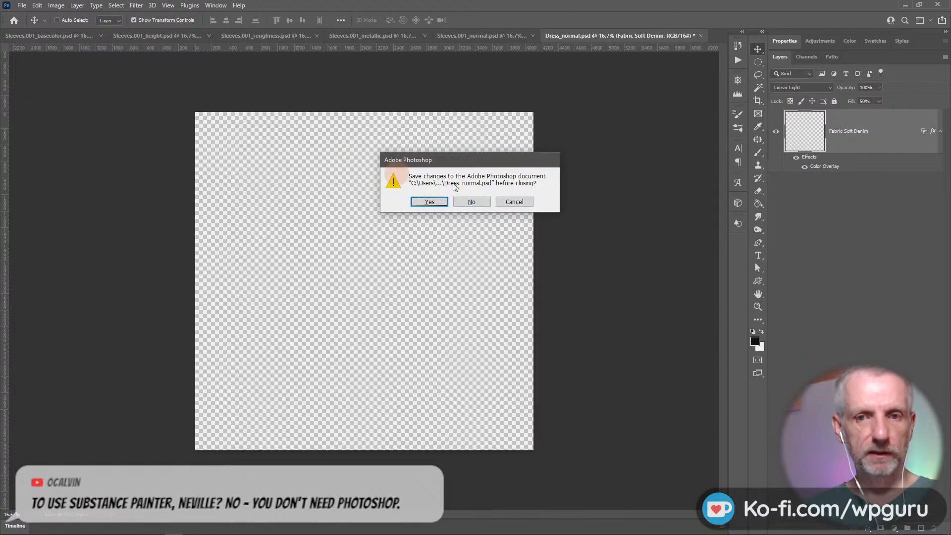
click(478, 203)
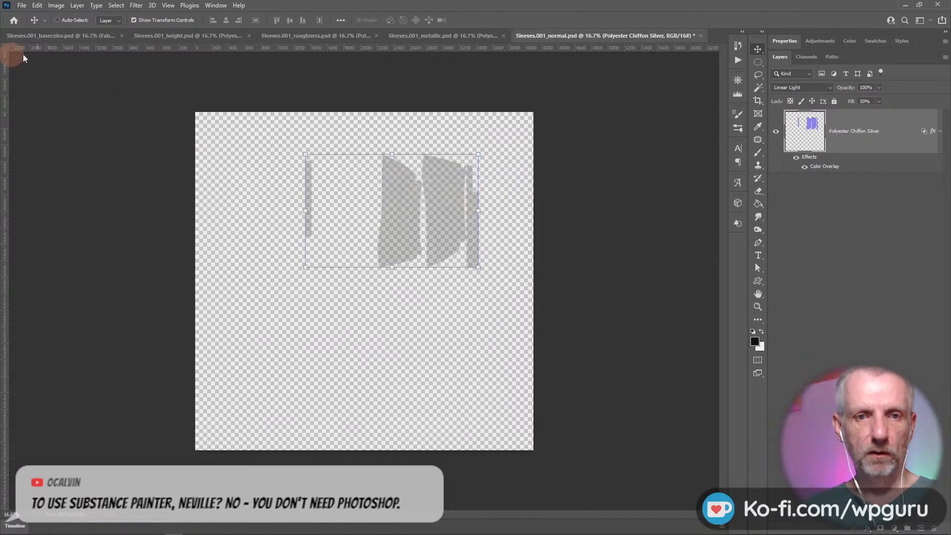
Close all remaining Sleeves.001 documents at once without saving any of their changes.
click(22, 5)
click(53, 87)
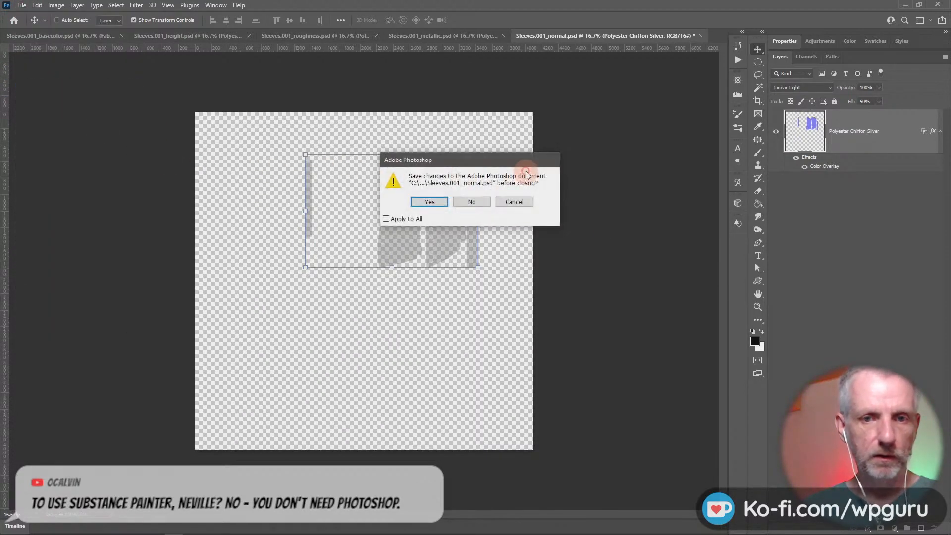
click(386, 219)
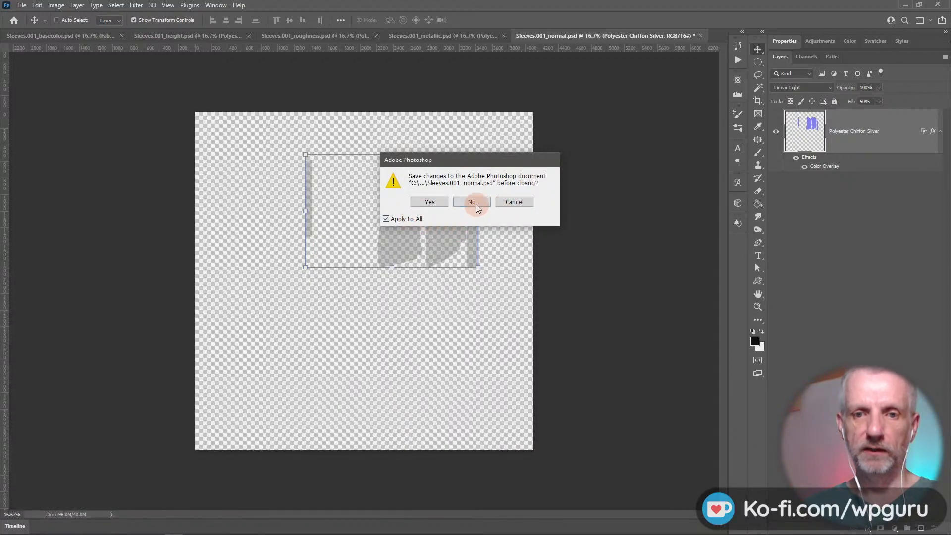
click(473, 203)
Switch to DAZ Studio, select the Dress v3 object in the scene and expand its list of surfaces.
key(alt+Tab)
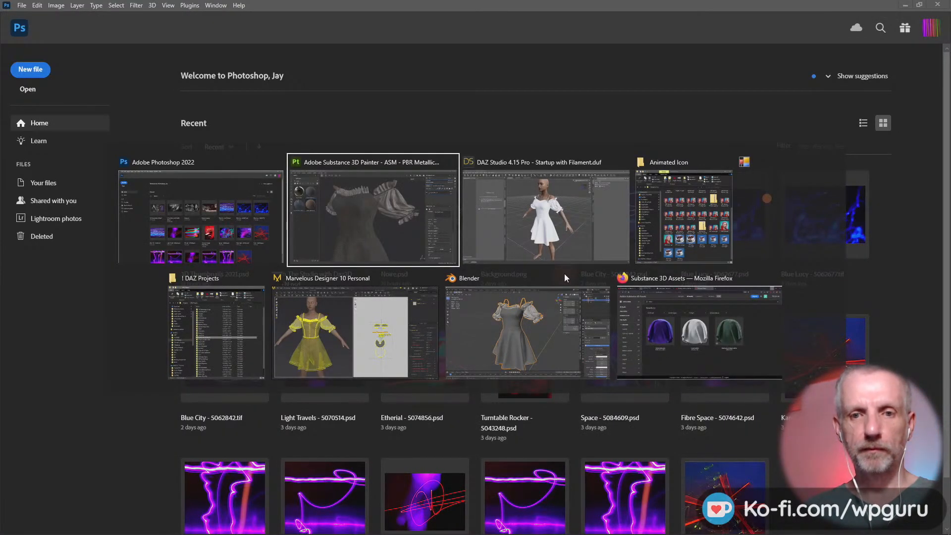
key(alt+Tab)
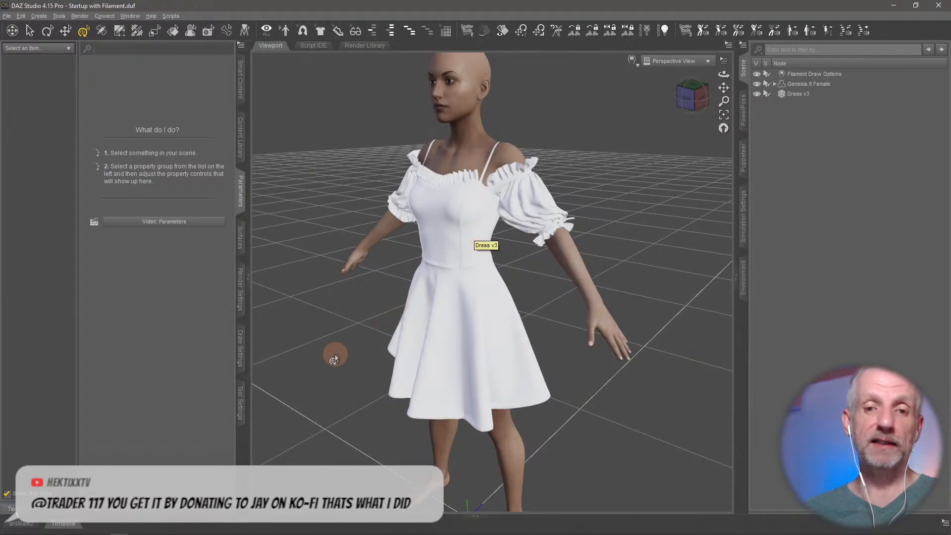
alt+drag(335, 354, 343, 331)
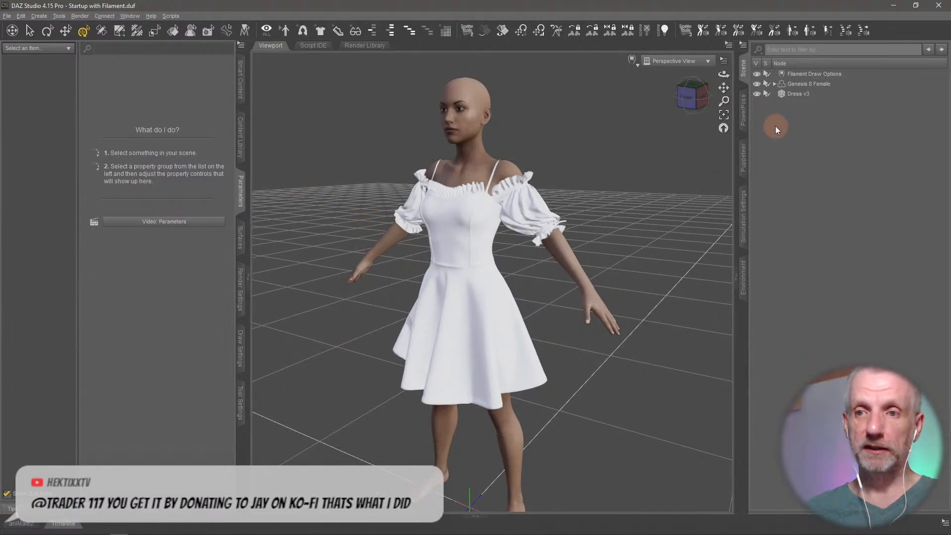
click(802, 93)
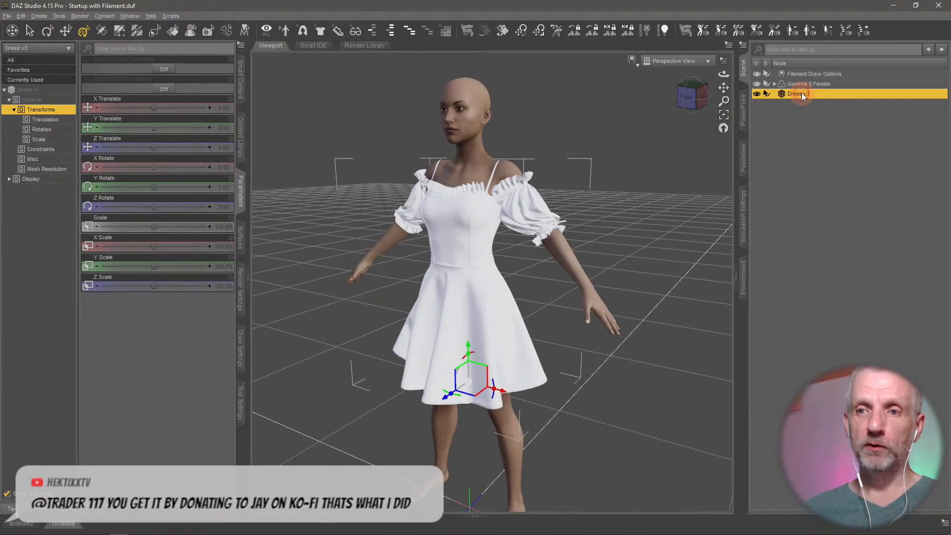
click(240, 240)
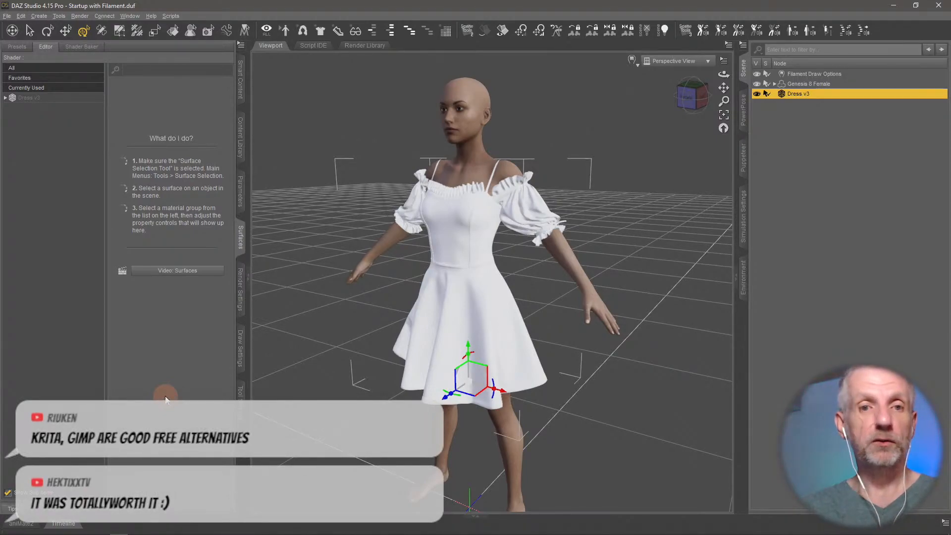
click(54, 96)
double_click(44, 98)
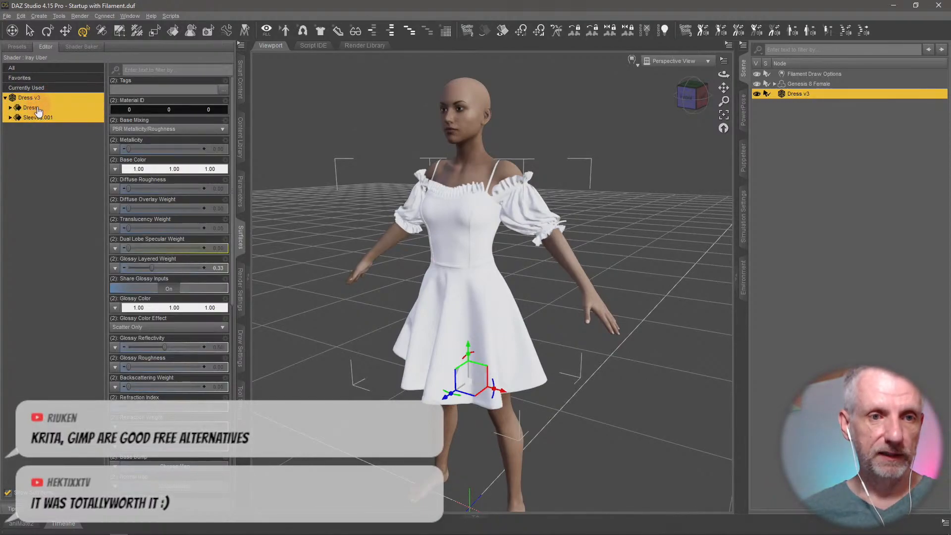
Expand the Dress surface's Base group and show its Diffuse properties.
double_click(30, 107)
double_click(42, 128)
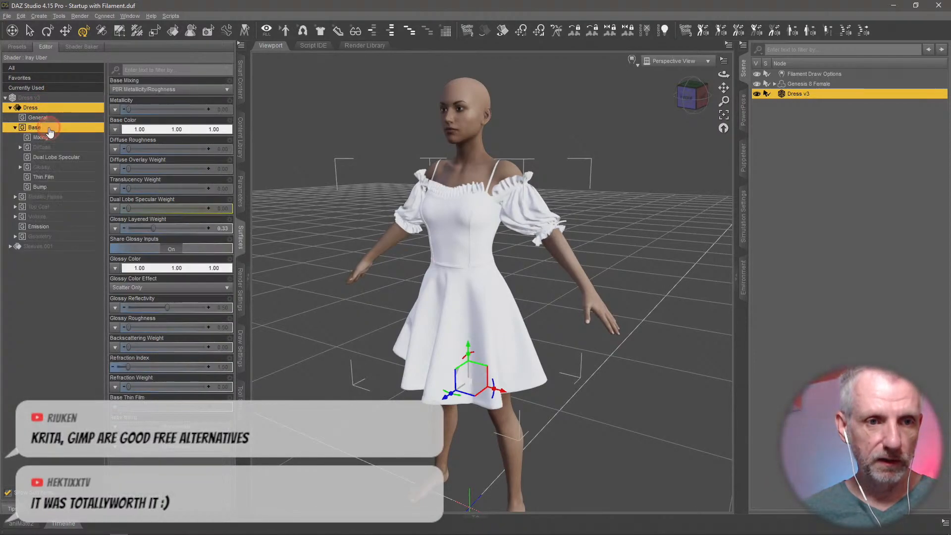
click(69, 148)
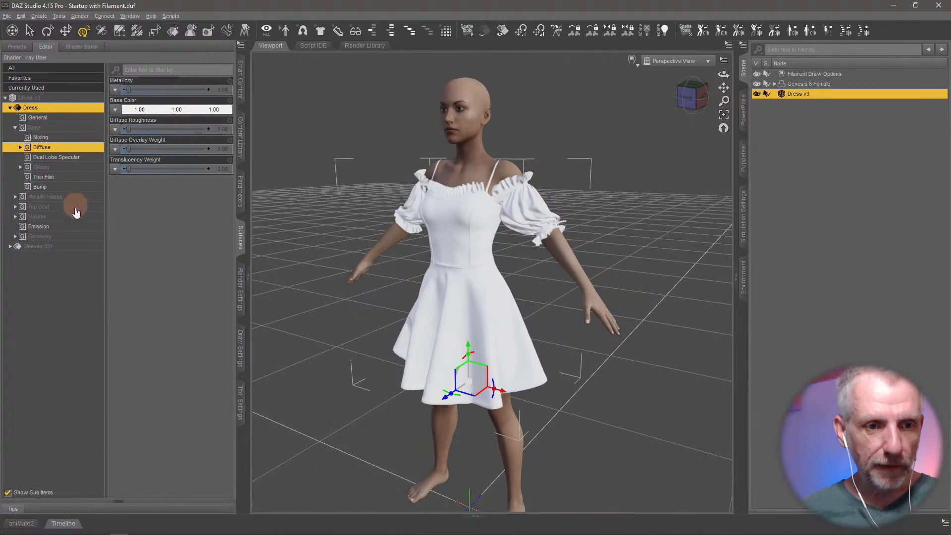
click(74, 227)
click(74, 187)
click(76, 138)
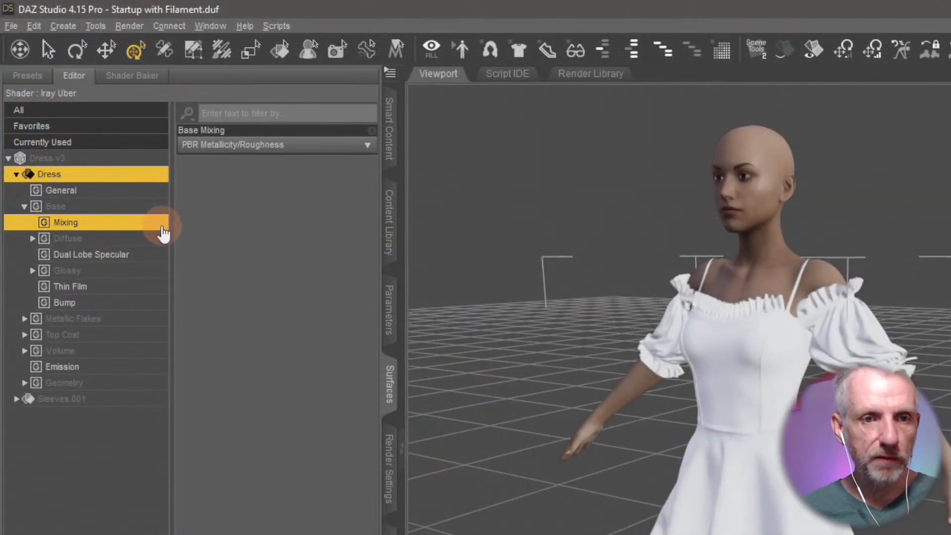
click(111, 239)
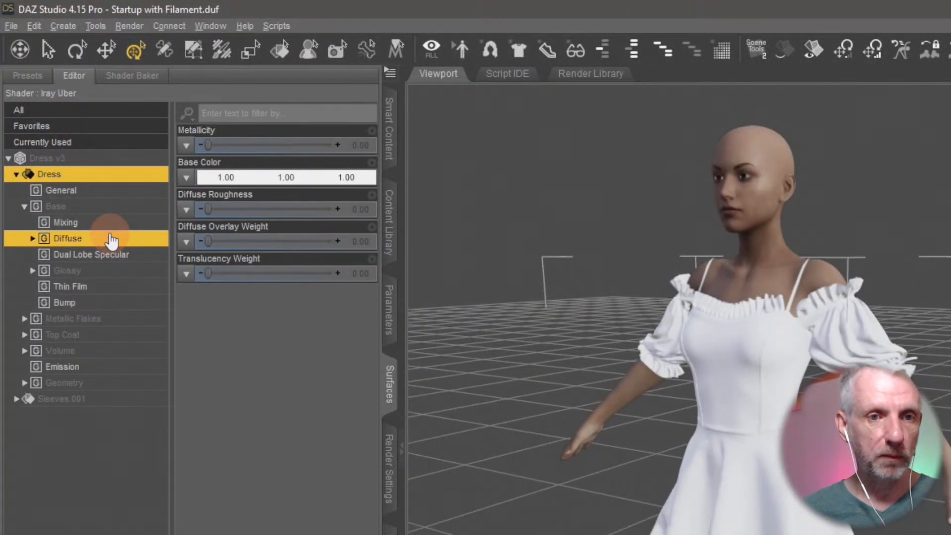
Load Dress_basecolor.jpg from Daniels Stream Dress 5/Runtime/Textures/WPguru/DanielStreamDress5 as the Dress surface's Base Color map.
click(186, 178)
click(217, 203)
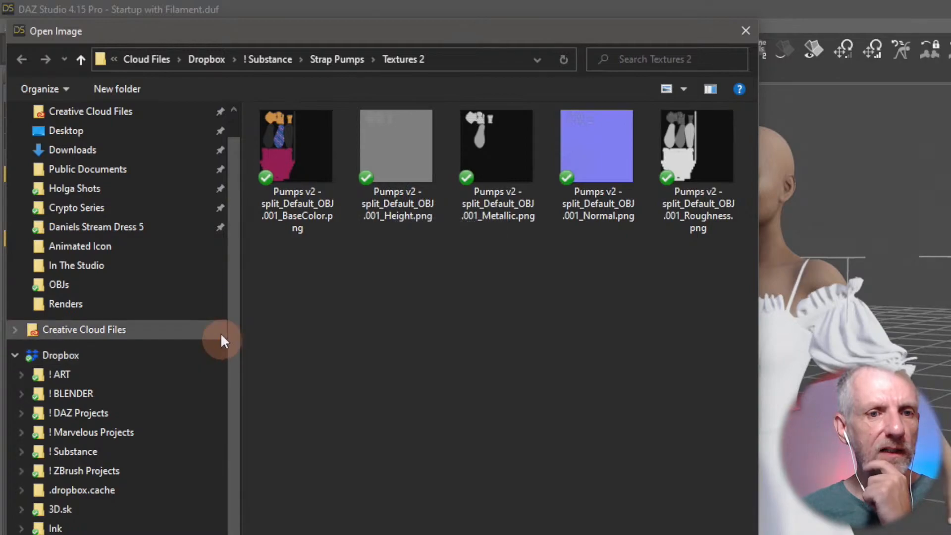
click(140, 232)
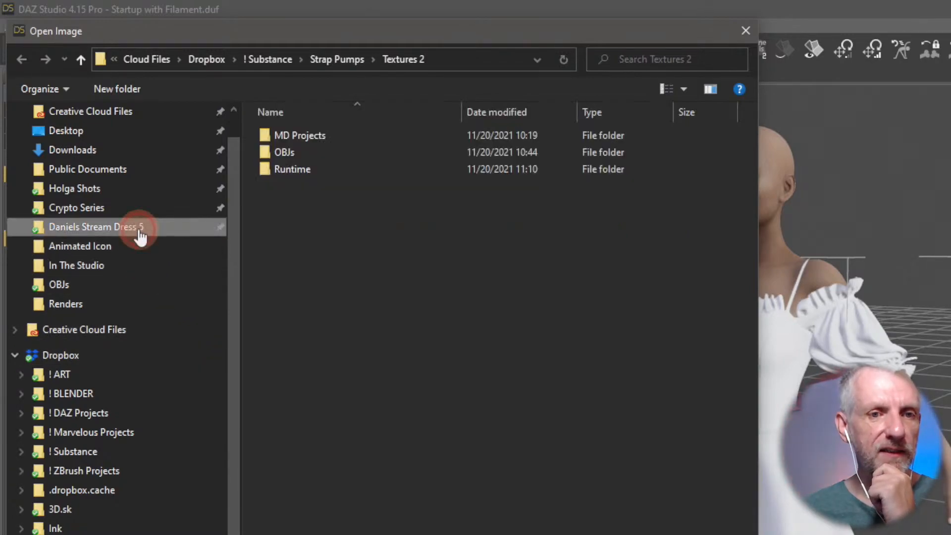
double_click(312, 169)
click(310, 140)
double_click(310, 138)
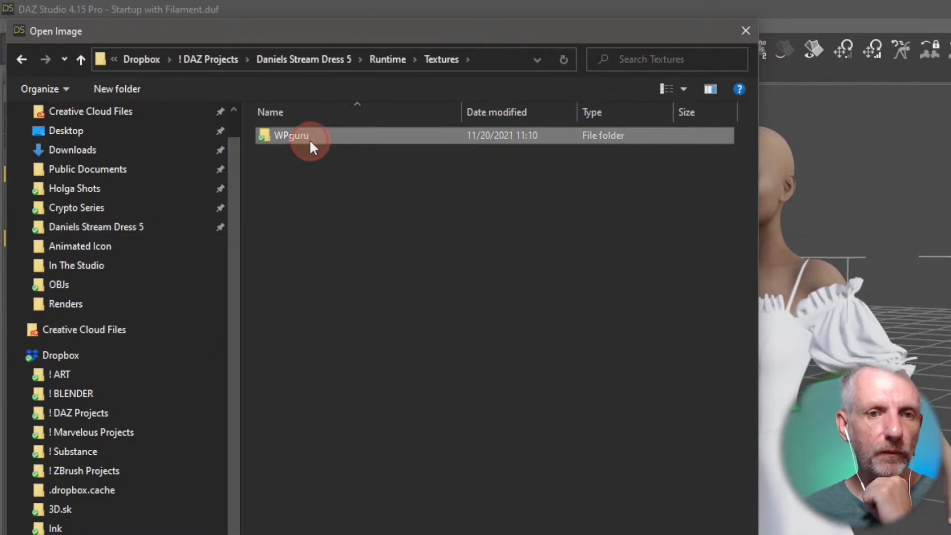
double_click(310, 139)
double_click(310, 139)
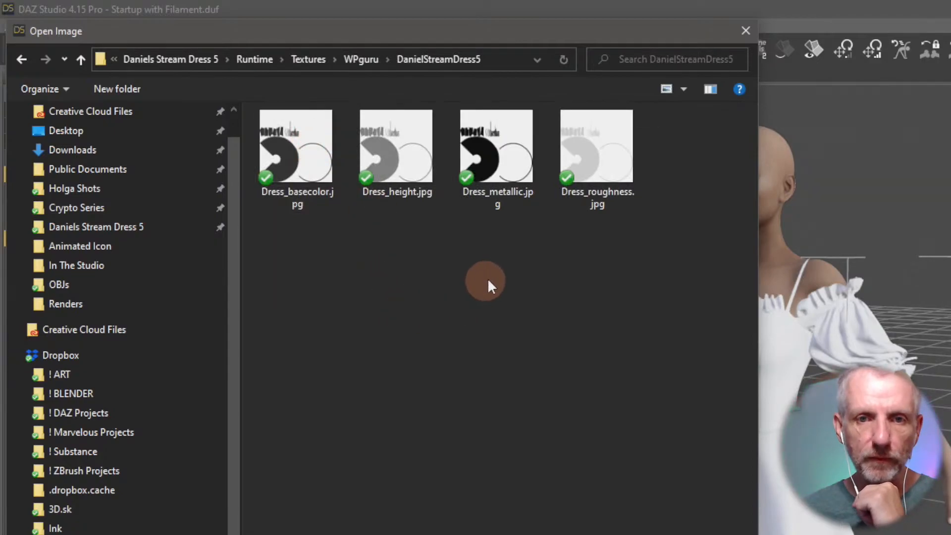
click(327, 165)
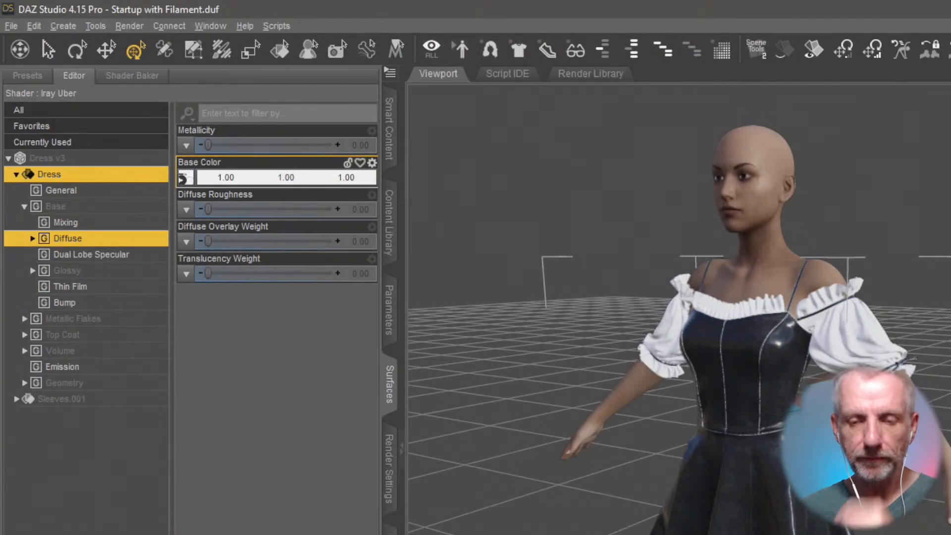
Load Dress_roughness.jpg as the Dress surface's Glossy Roughness map and set Glossy Roughness to 1.00.
scroll(680, 310, up, 2)
scroll(679, 309, up, 5)
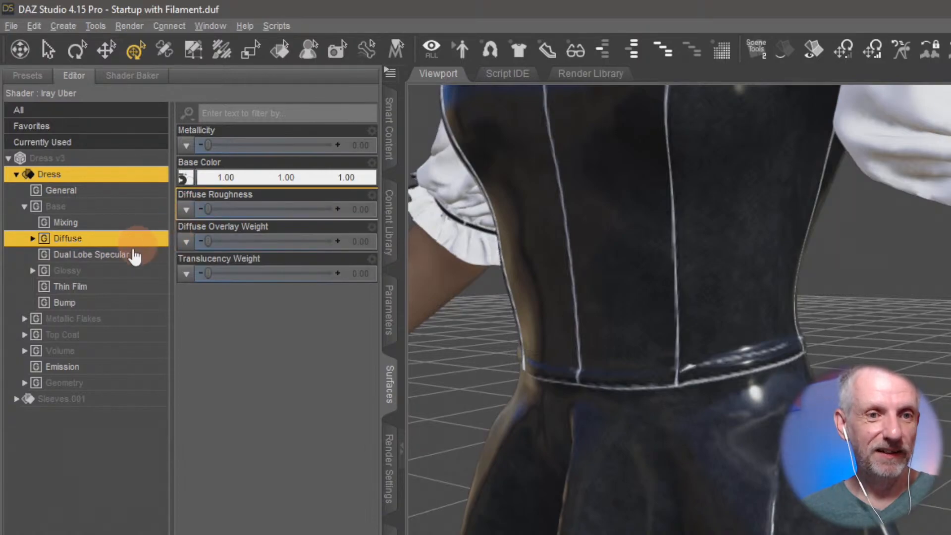
click(117, 254)
click(118, 271)
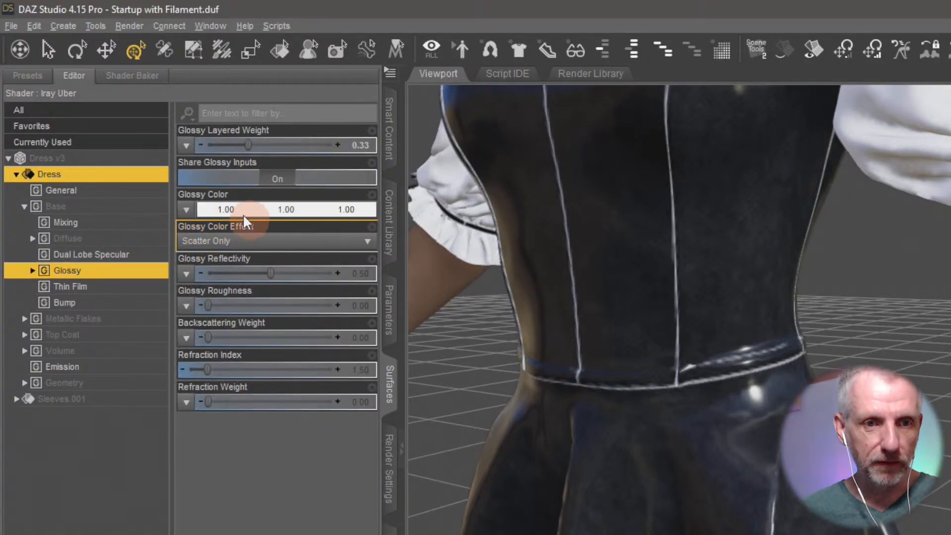
click(186, 305)
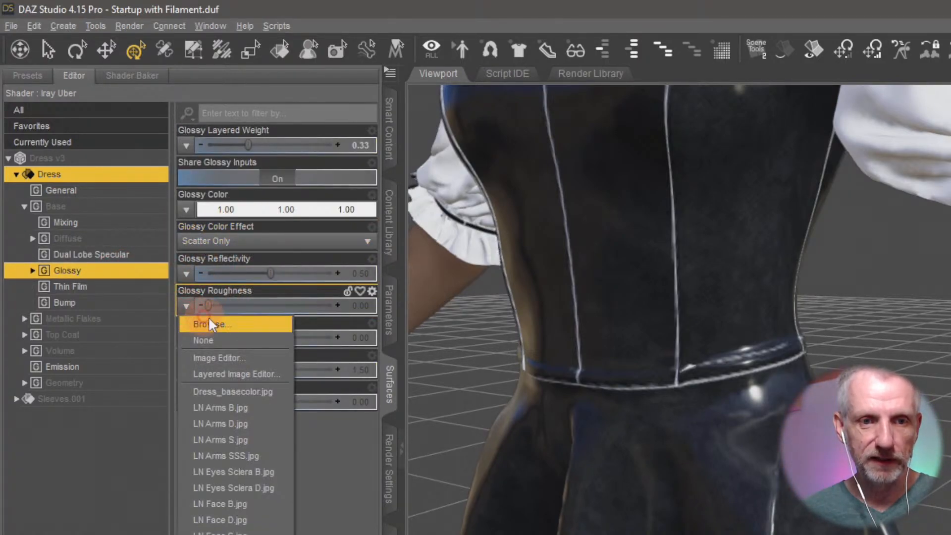
click(209, 317)
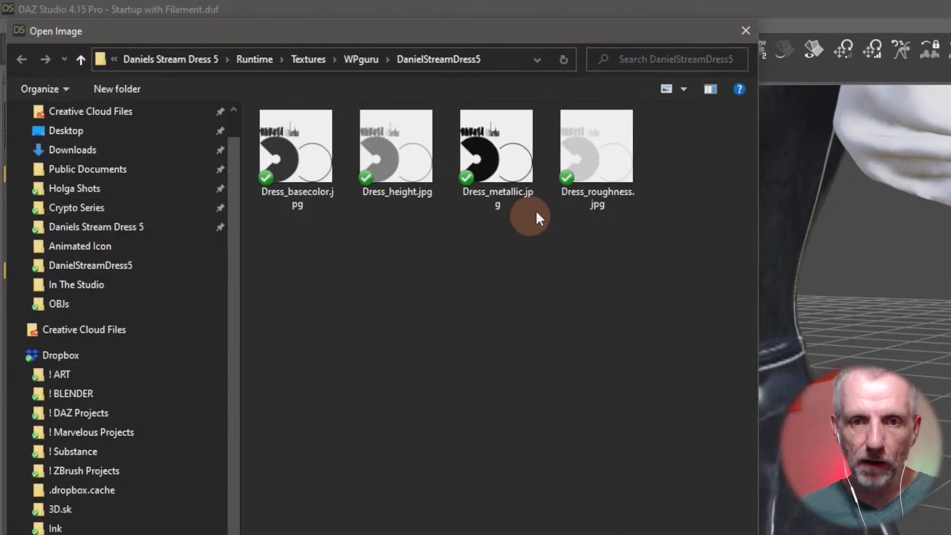
double_click(621, 147)
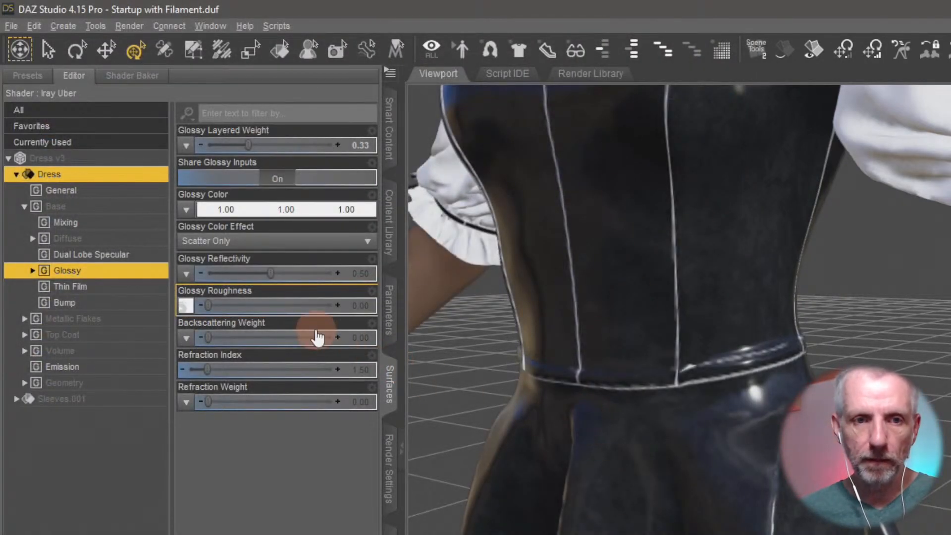
drag(207, 305, 378, 322)
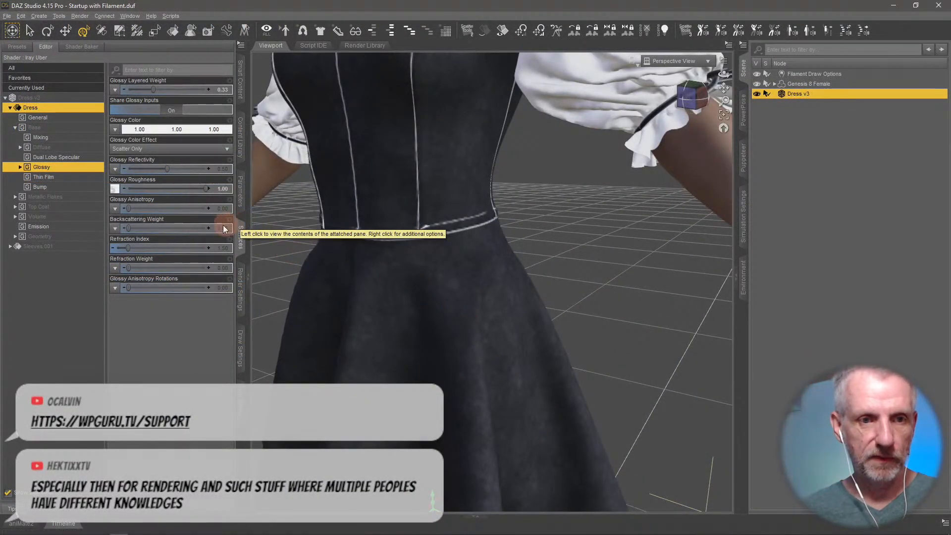
Load Dress_metallic.jpg as the Dress surface's Metallic Flakes Weight map and set the weight to 1.00.
click(81, 198)
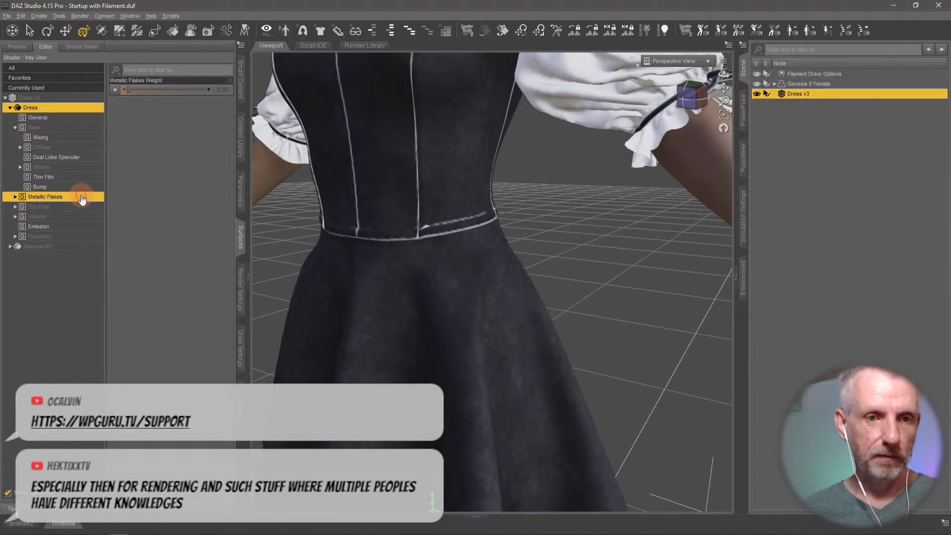
click(114, 90)
click(115, 102)
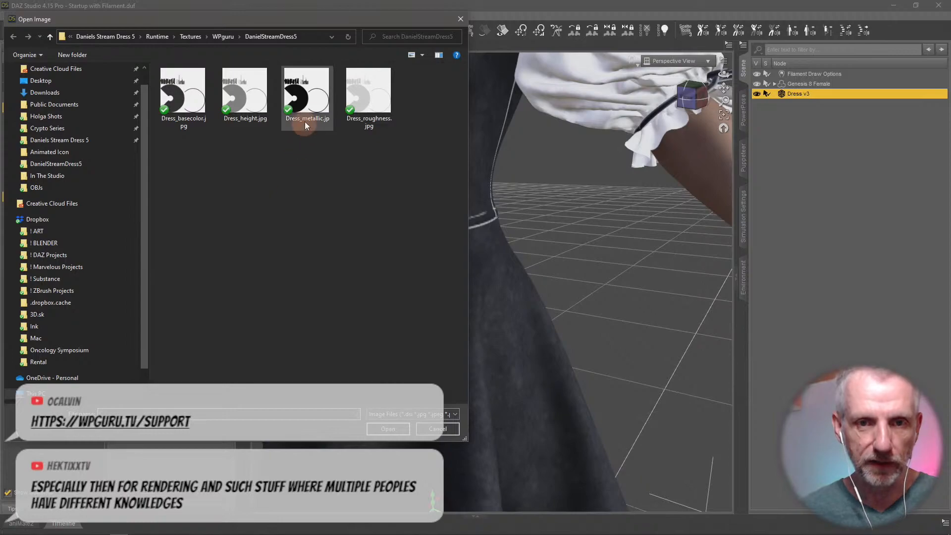
double_click(309, 98)
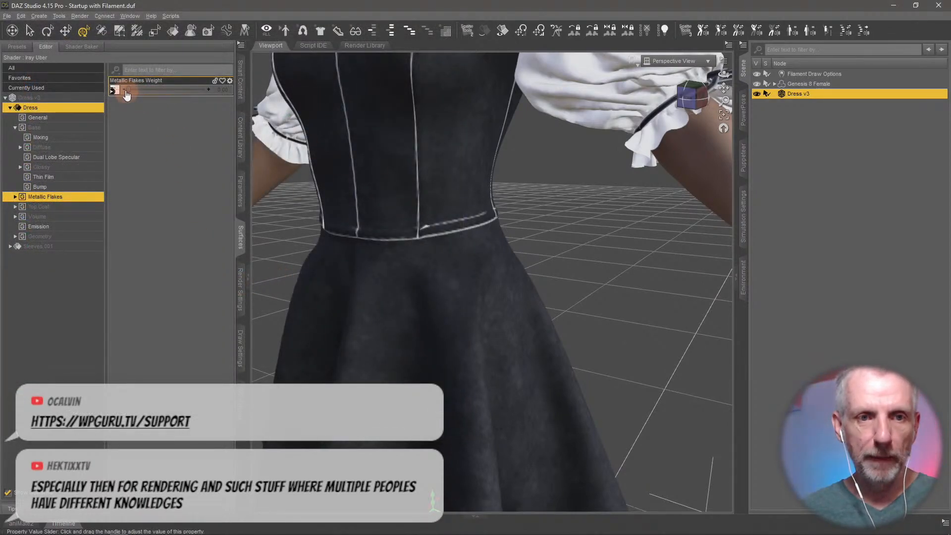
drag(128, 89, 207, 90)
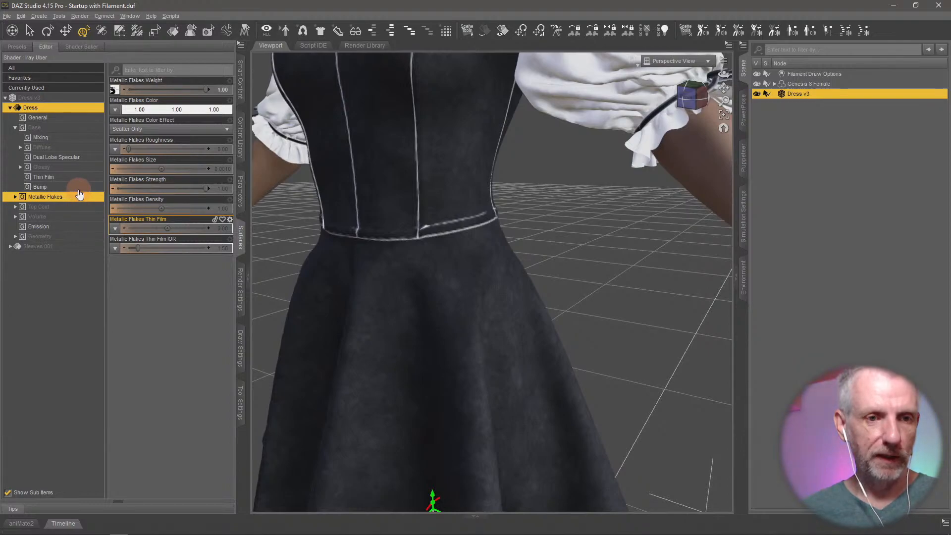
click(79, 189)
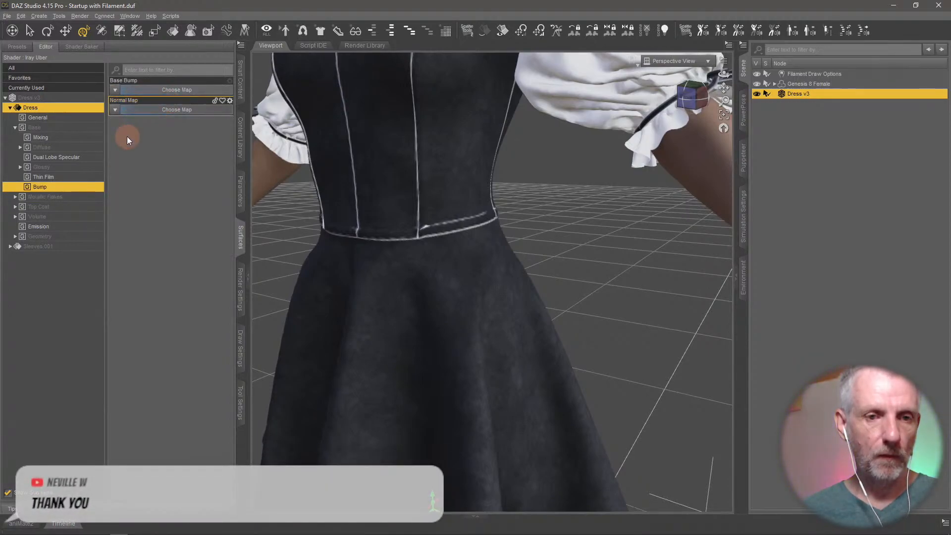
click(76, 198)
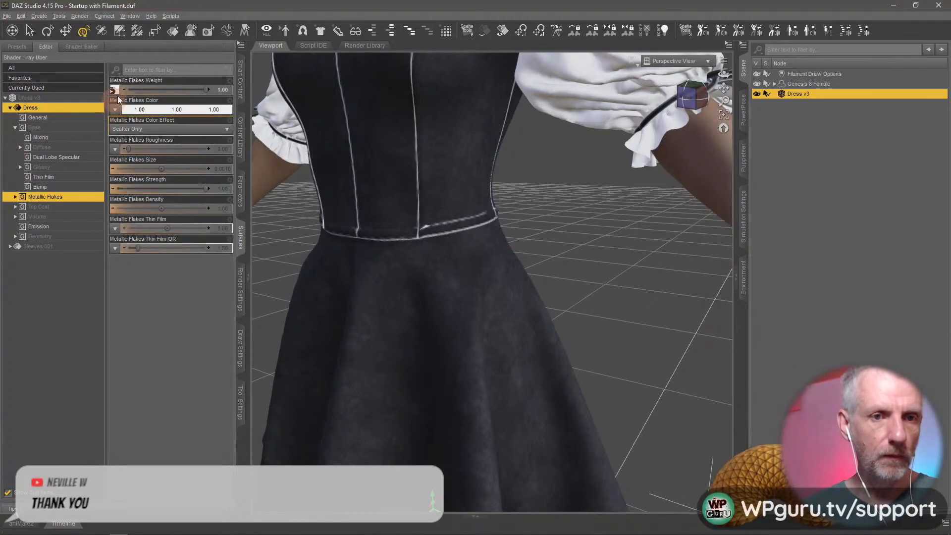
click(117, 93)
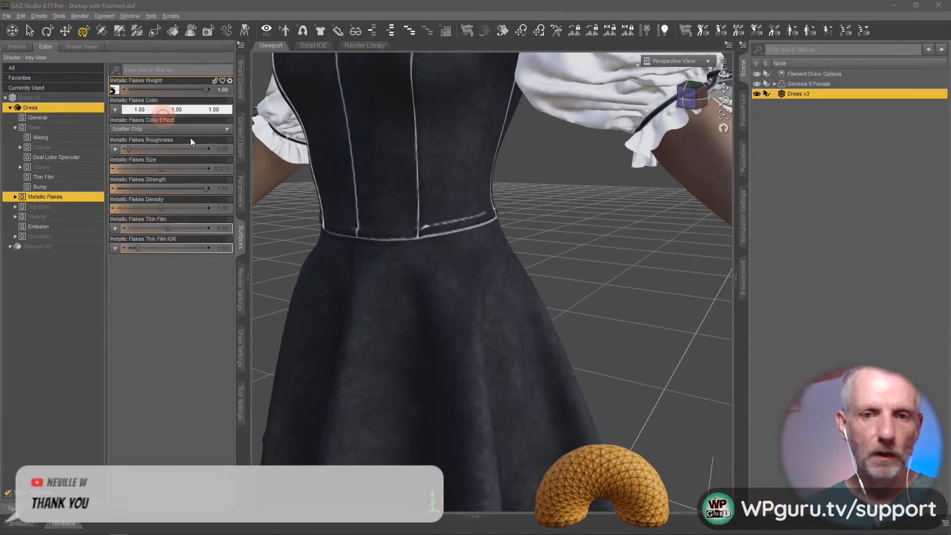
click(159, 103)
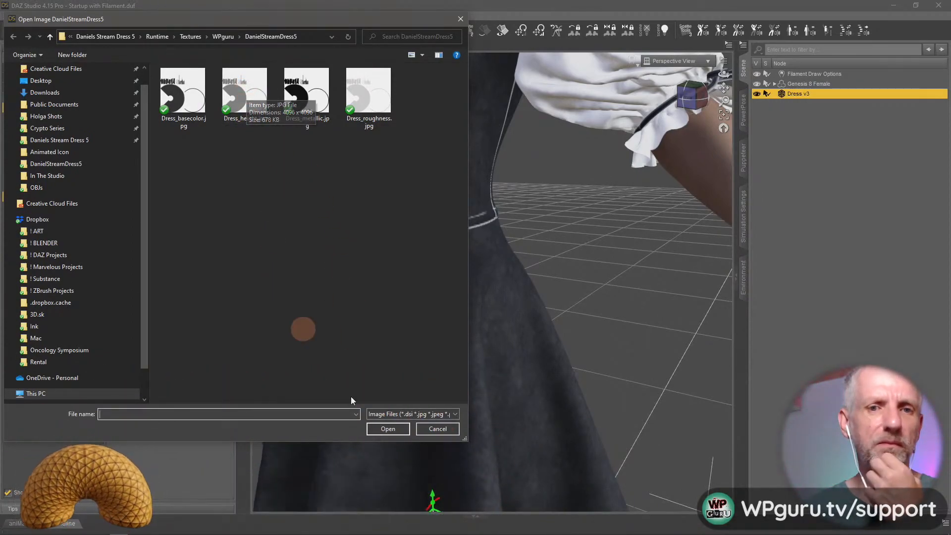
click(439, 430)
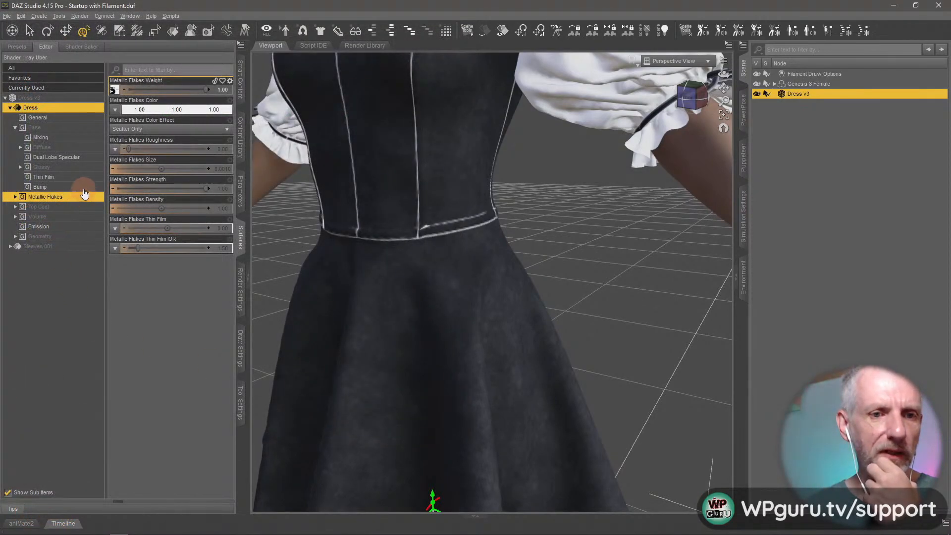
Load Dress_height.jpg as the Dress surface's Base Bump map and set Base Bump to 1.00.
click(83, 191)
click(142, 93)
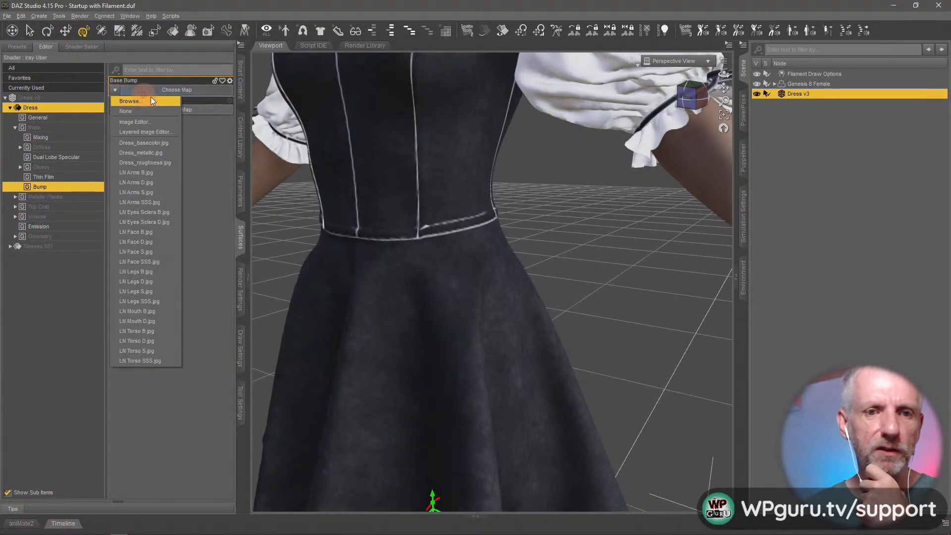
click(151, 101)
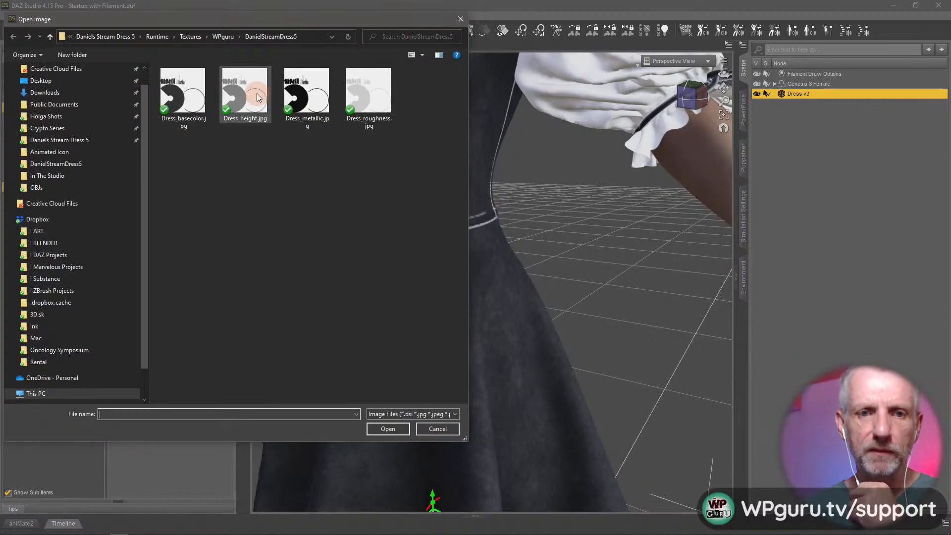
click(388, 344)
click(388, 429)
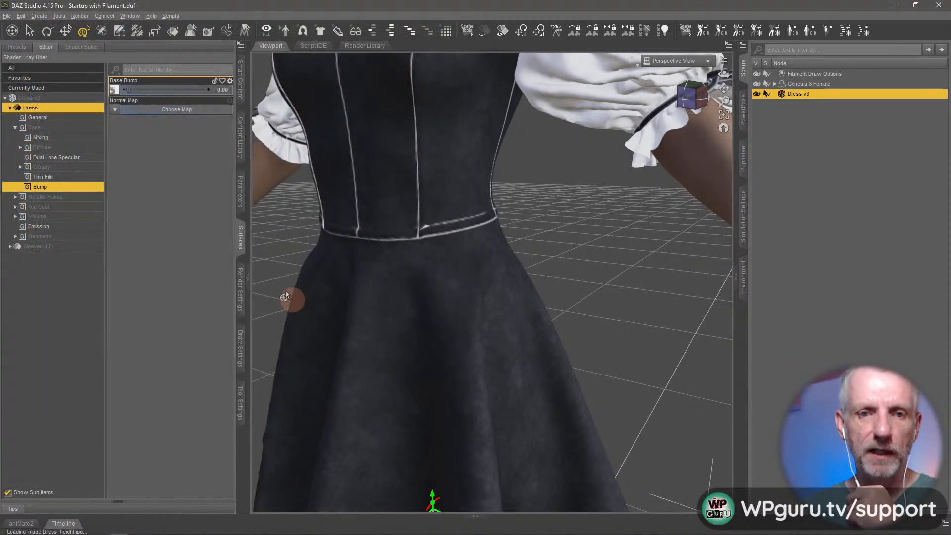
drag(127, 90, 94, 90)
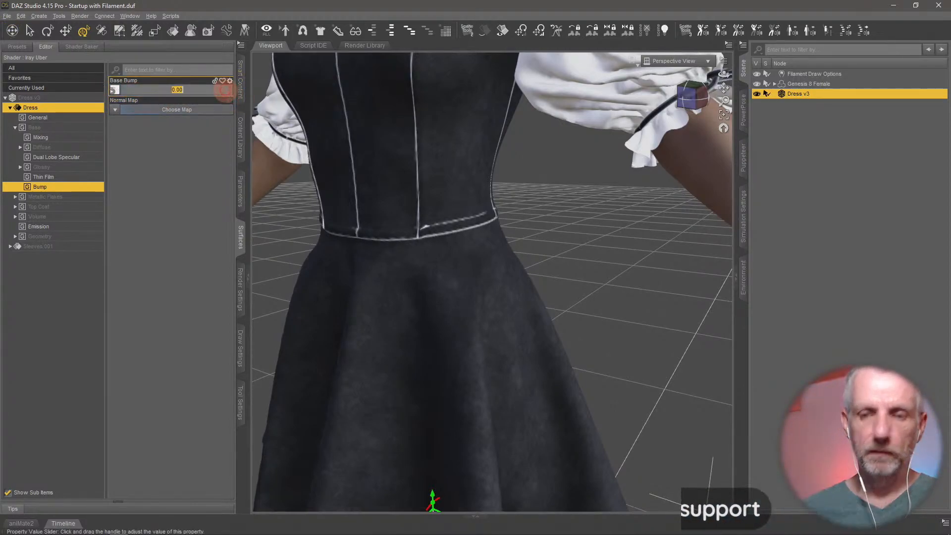
click(223, 90)
scroll(408, 256, up, 5)
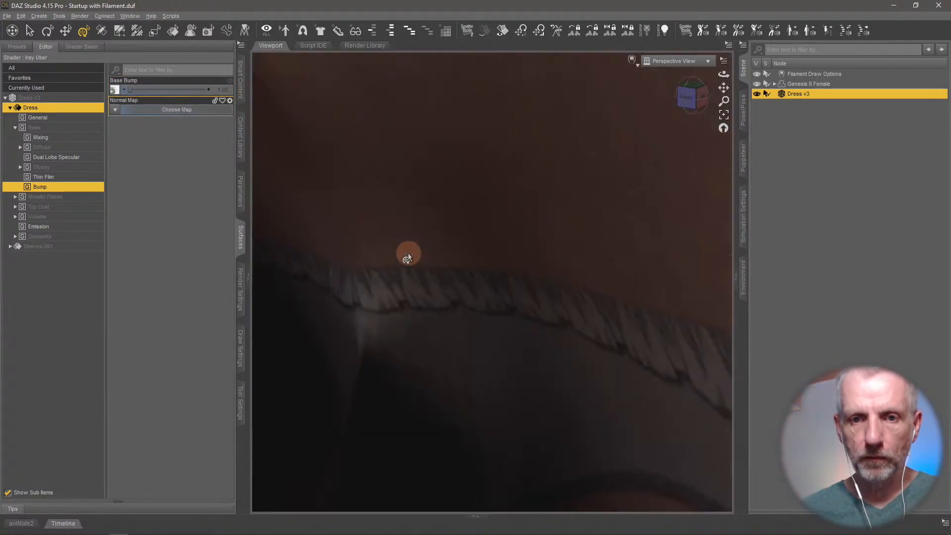
scroll(408, 256, down, 4)
mouse_move(398, 232)
middle_down()
mouse_move(414, 238)
mouse_move(406, 221)
mouse_move(416, 228)
mouse_move(399, 218)
mouse_move(416, 221)
mouse_move(305, 224)
middle_up()
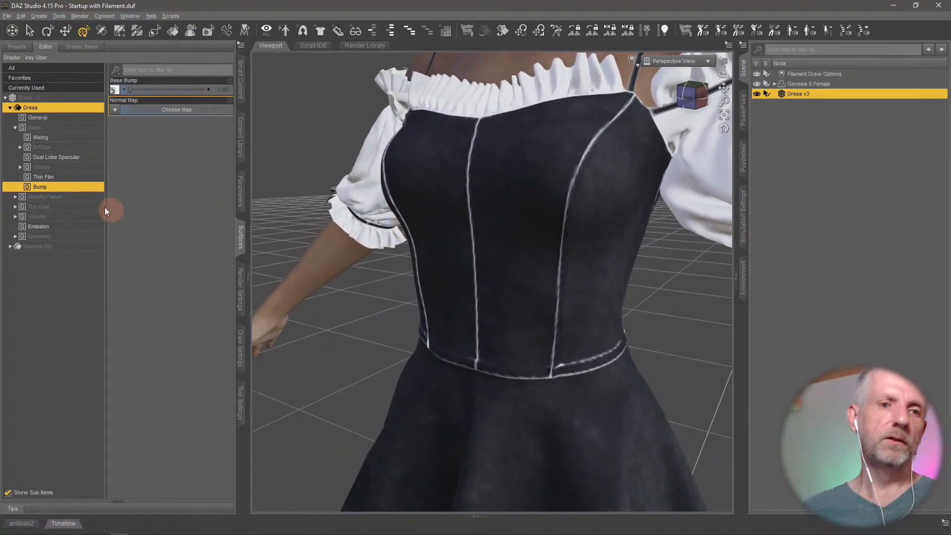
Copy the Dress surface's settings and paste them onto the Sleeves.001 surface.
right_click(80, 107)
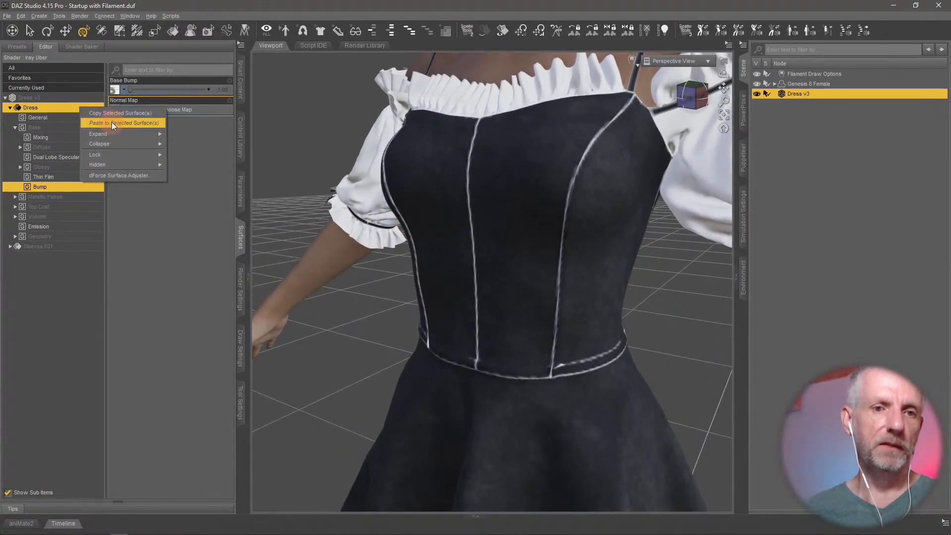
click(120, 113)
click(10, 107)
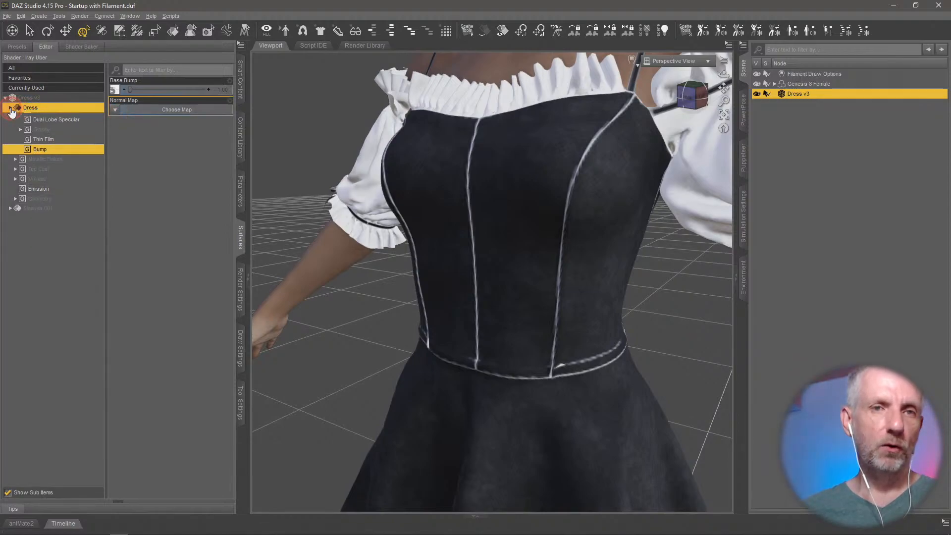
click(57, 118)
right_click(55, 117)
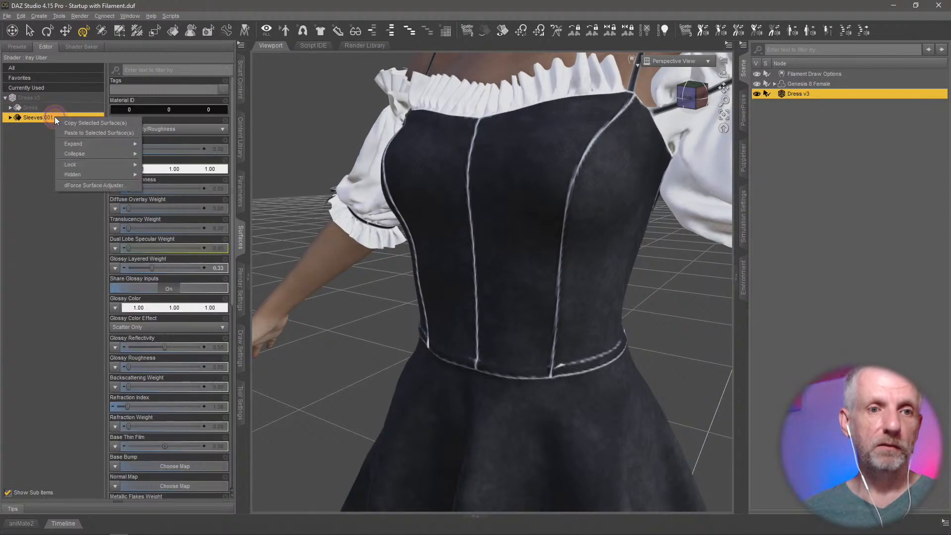
click(85, 134)
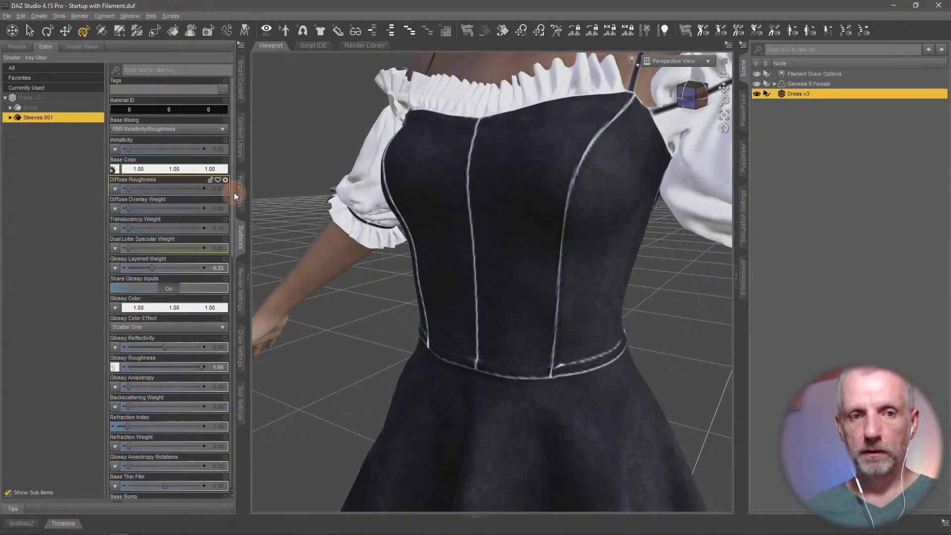
Select Sleeves.001 together with all its property groups and paste the copied surface settings onto them.
double_click(56, 119)
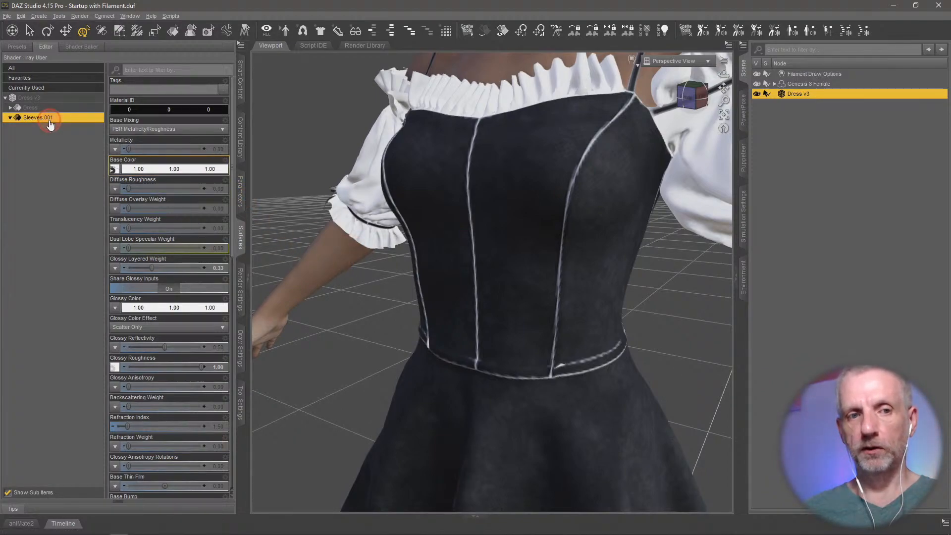
shift+click(64, 187)
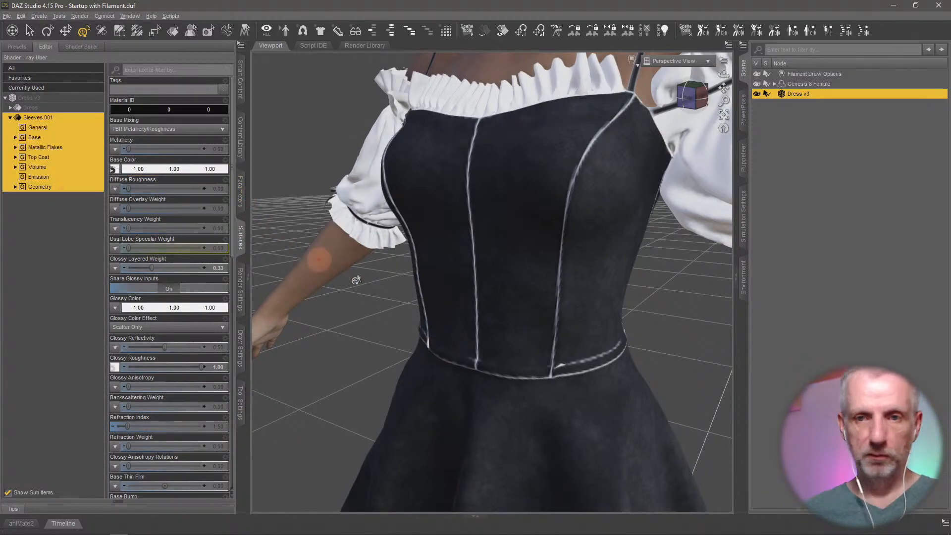
mouse_move(379, 283)
ctrl+alt+mouse_down()
mouse_move(399, 284)
mouse_move(385, 283)
ctrl+alt+mouse_up()
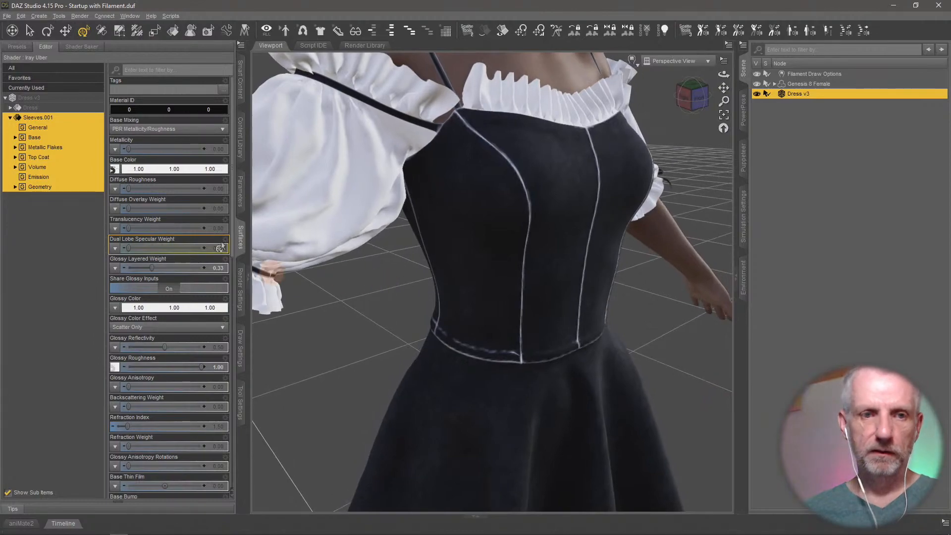
right_click(69, 118)
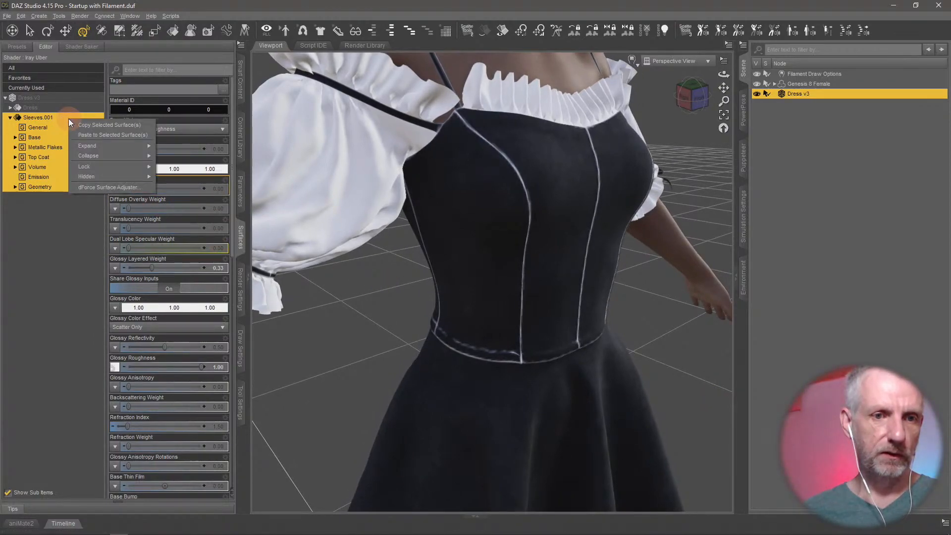
click(85, 136)
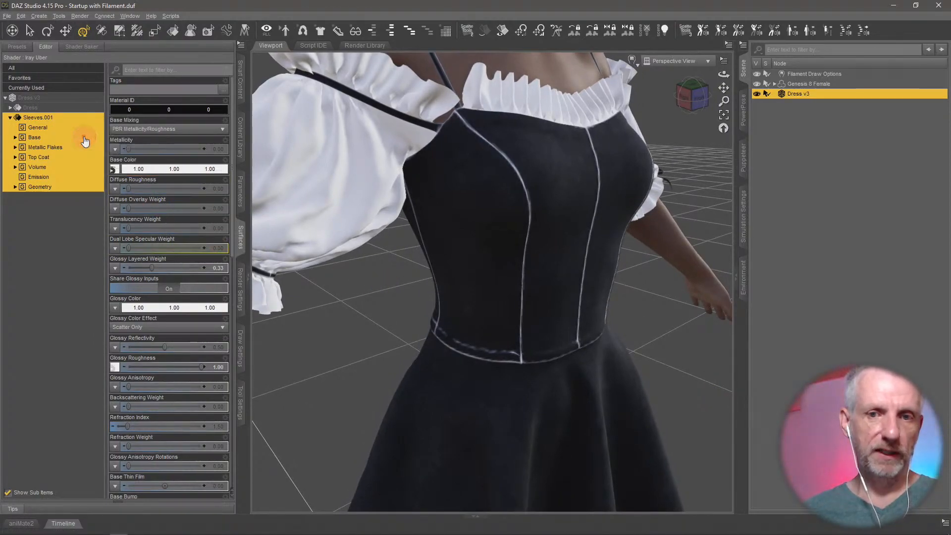
Copy the Dress surface again with only its main entry selected and paste it onto Sleeves.001.
click(58, 110)
double_click(67, 113)
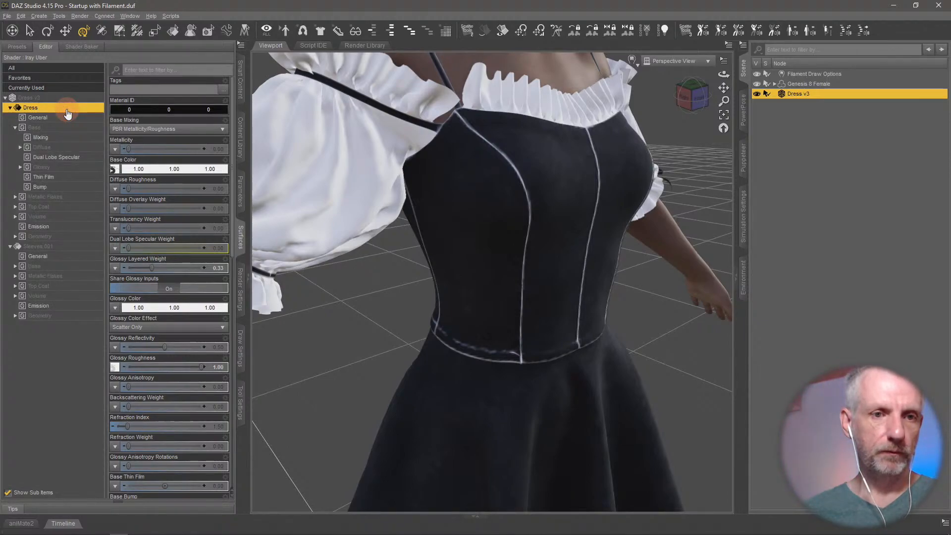
right_click(68, 112)
click(100, 111)
click(72, 107)
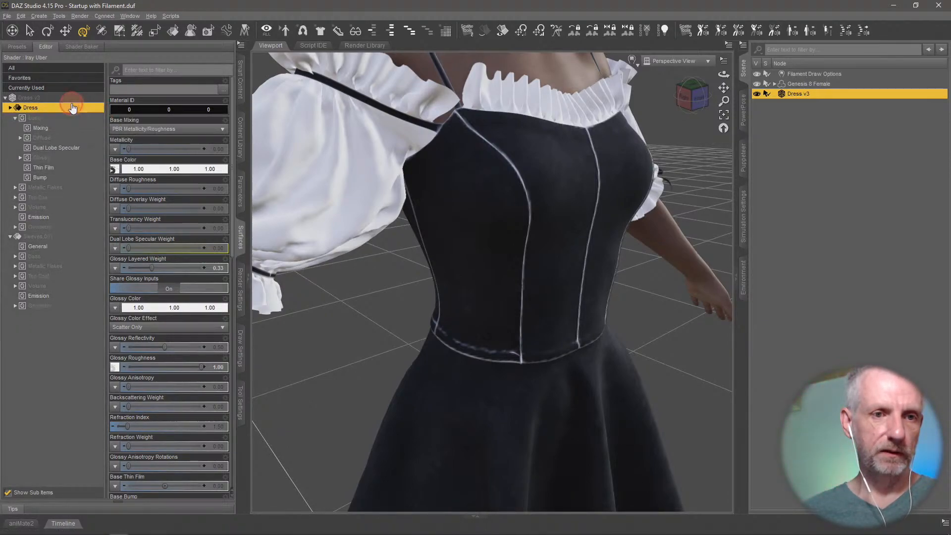
click(66, 118)
right_click(70, 120)
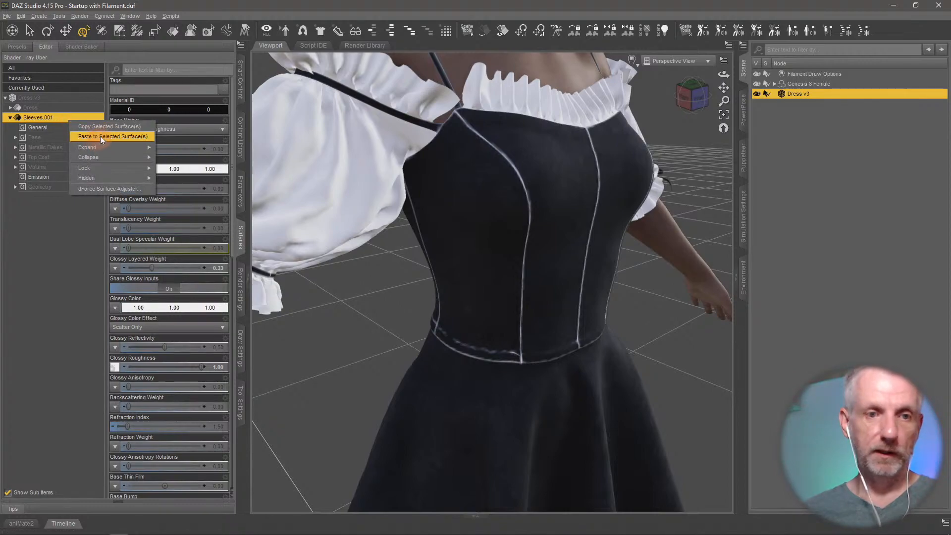
click(101, 136)
Check which Base Color map the Sleeves.001 surface uses in its Diffuse properties and examine the textured dress on the figure.
mouse_move(431, 308)
mouse_down()
mouse_move(414, 306)
mouse_move(432, 314)
mouse_up()
click(70, 198)
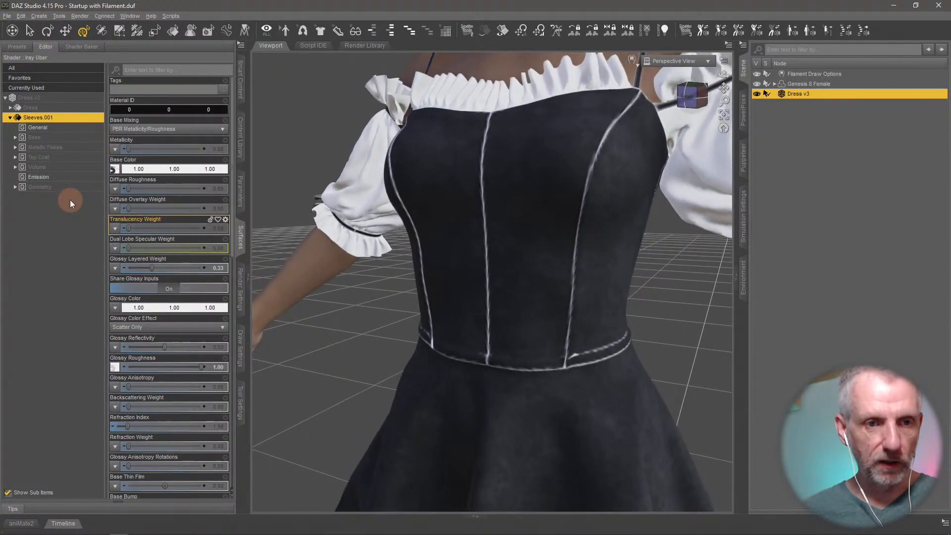
click(113, 169)
click(90, 152)
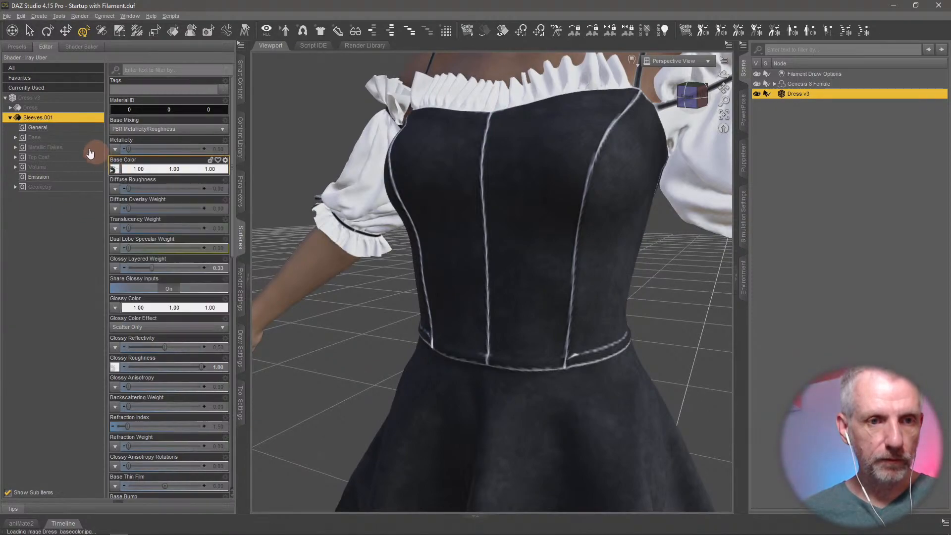
click(77, 137)
click(81, 159)
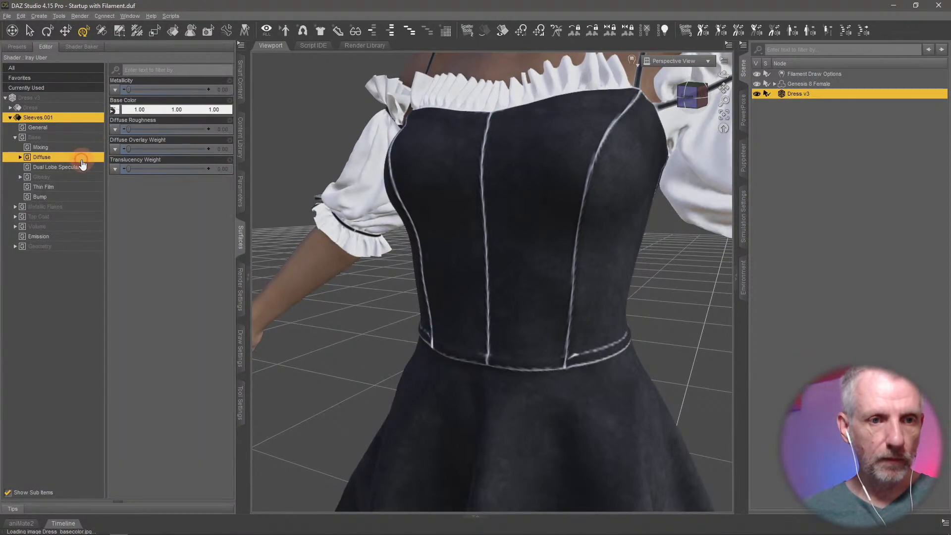
mouse_move(117, 111)
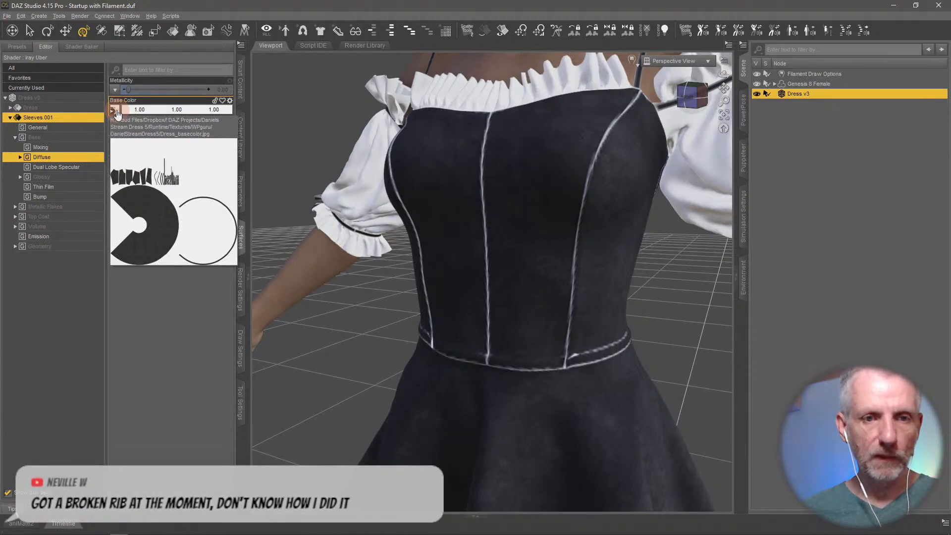
click(115, 111)
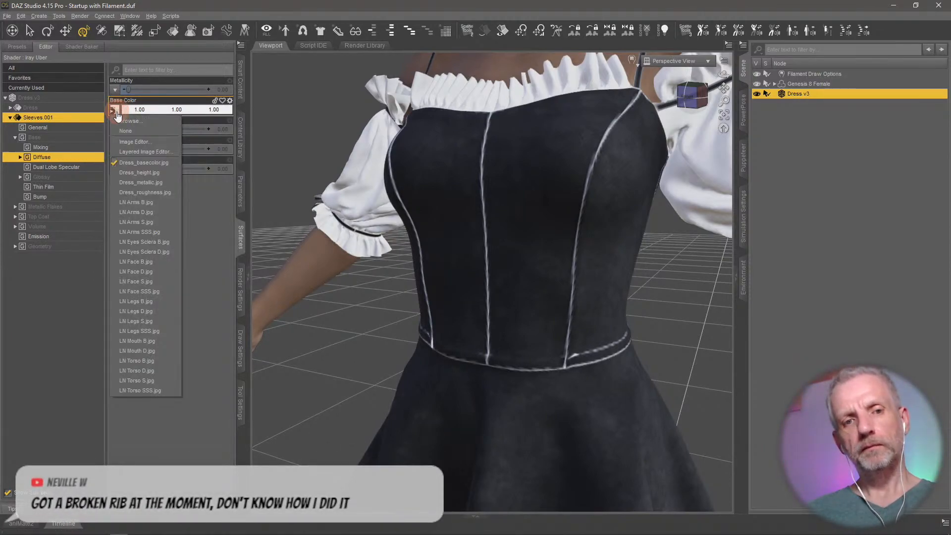
click(194, 199)
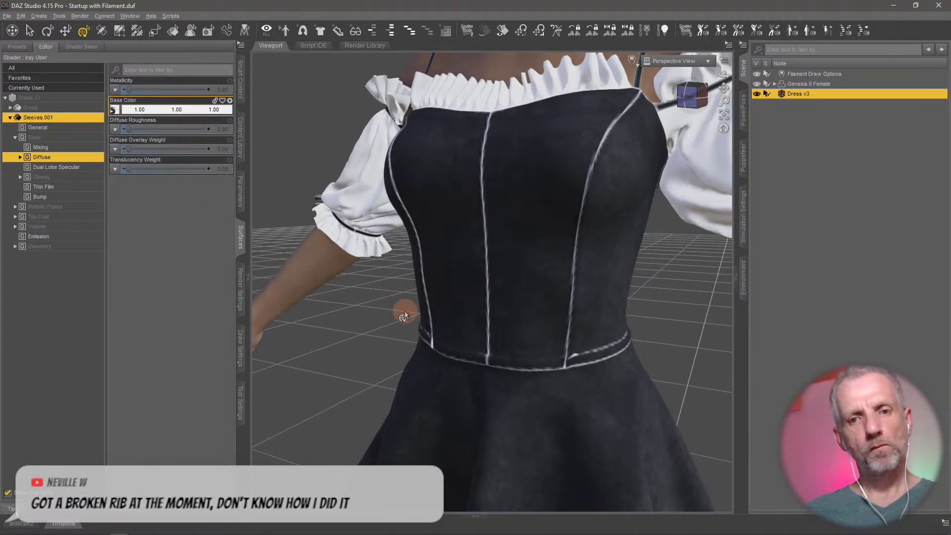
ctrl+alt+drag(405, 312, 343, 321)
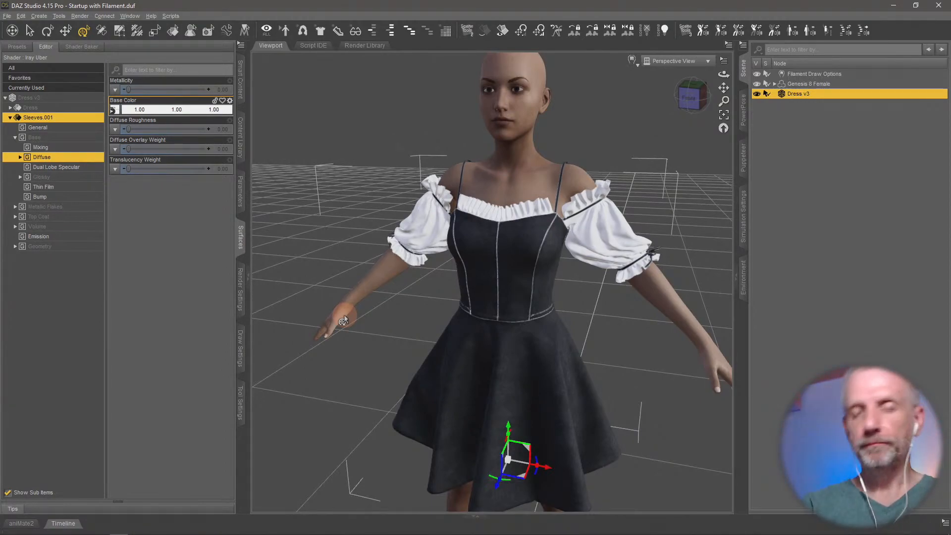
ctrl+alt+drag(382, 302, 370, 300)
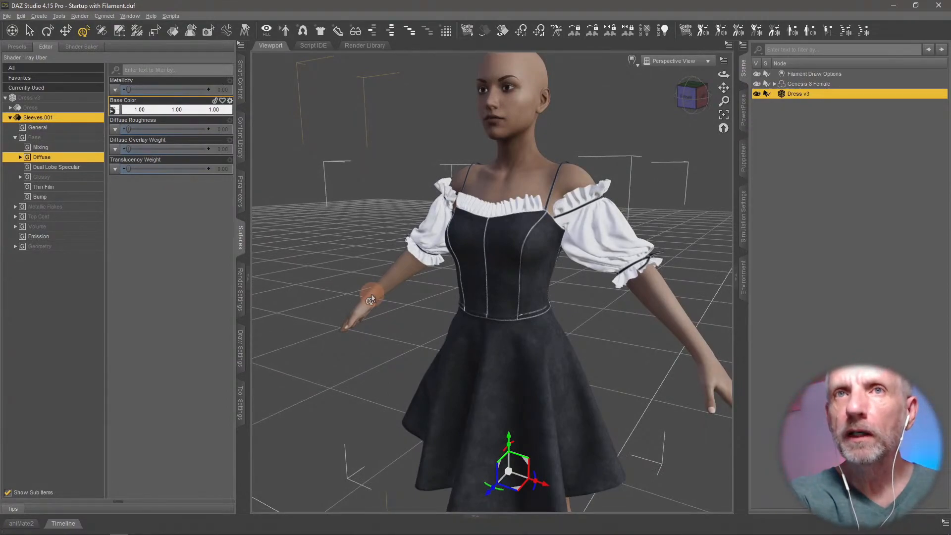
Switch to Substance 3D Painter and examine the Main shader's settings, including its displacement and tessellation options.
key(alt+Tab)
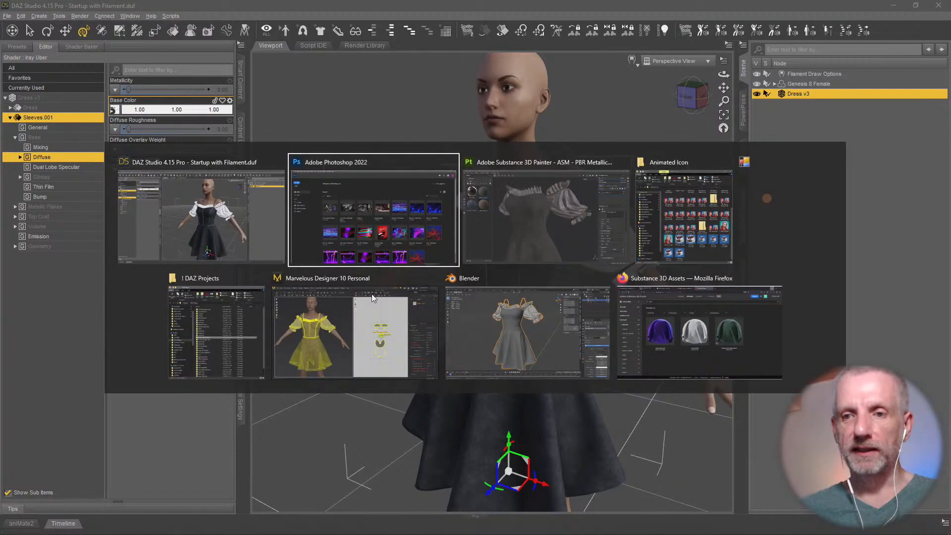
key(alt+Tab)
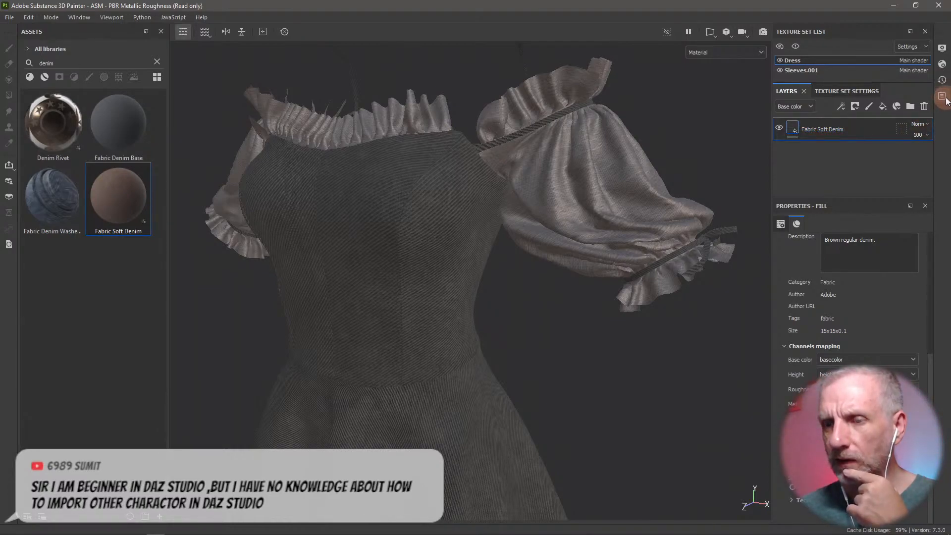
click(942, 64)
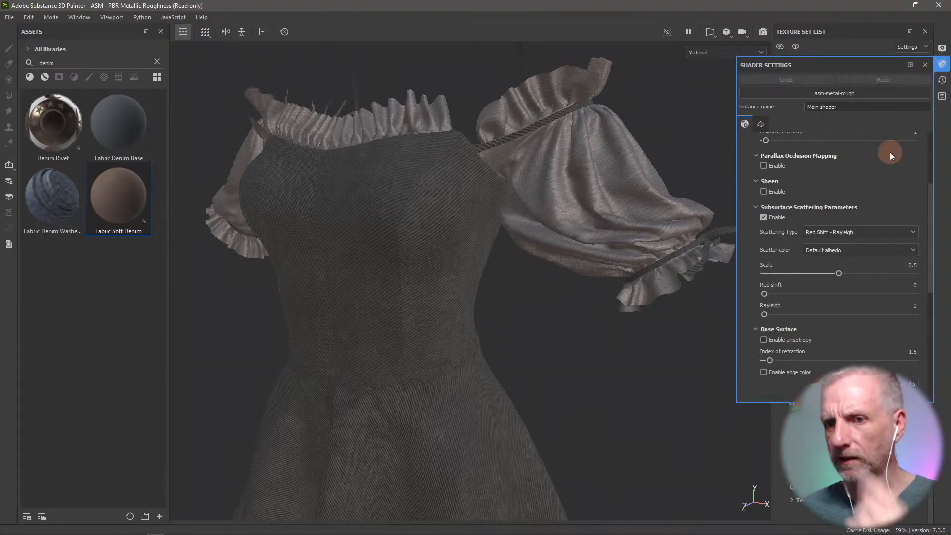
scroll(886, 184, down, 8)
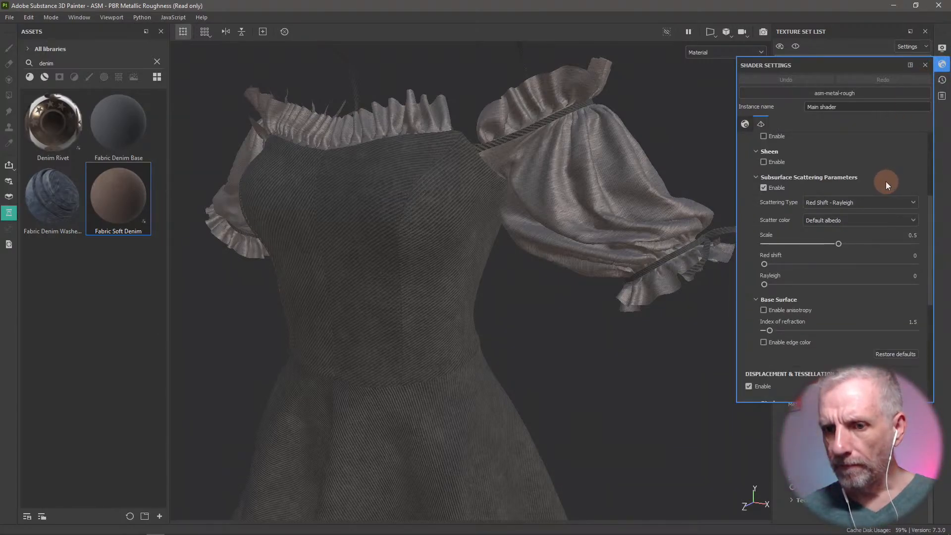
scroll(886, 184, up, 8)
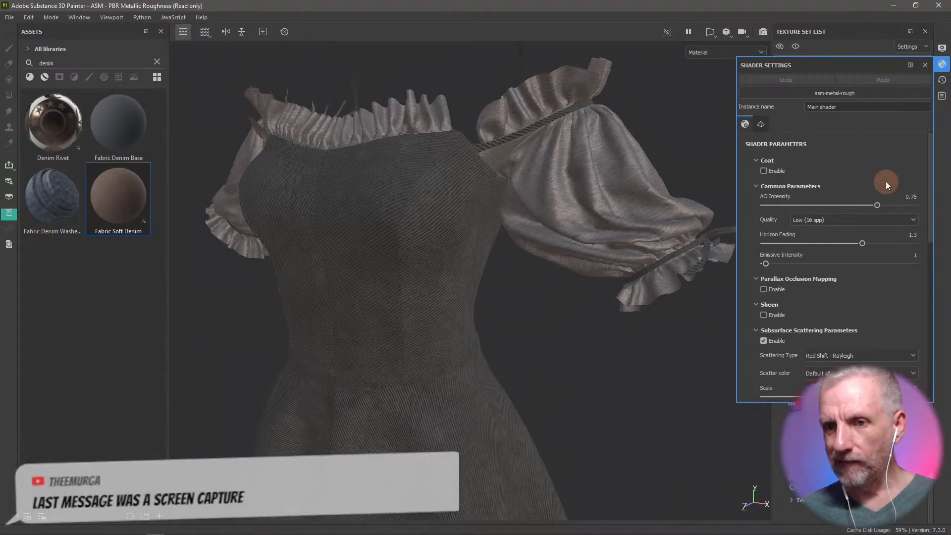
click(762, 124)
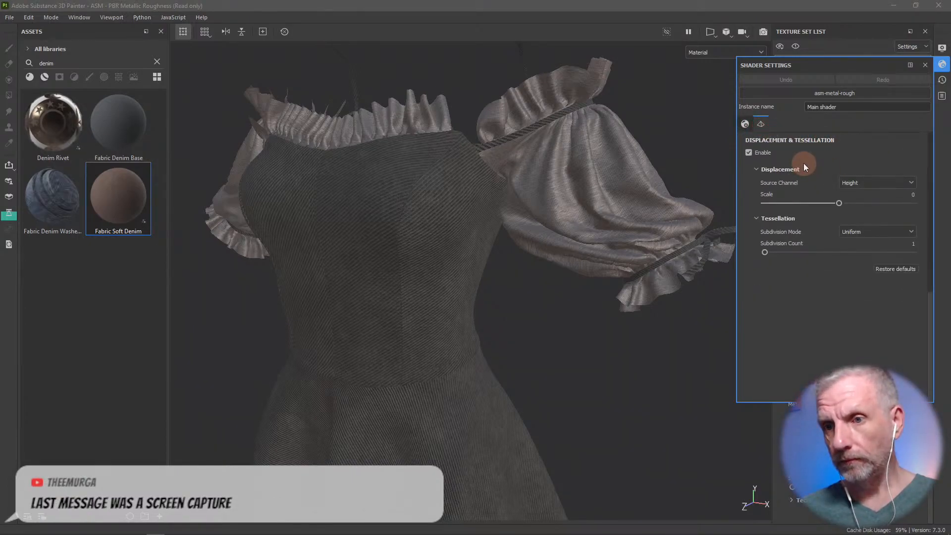
scroll(803, 162, up, 2)
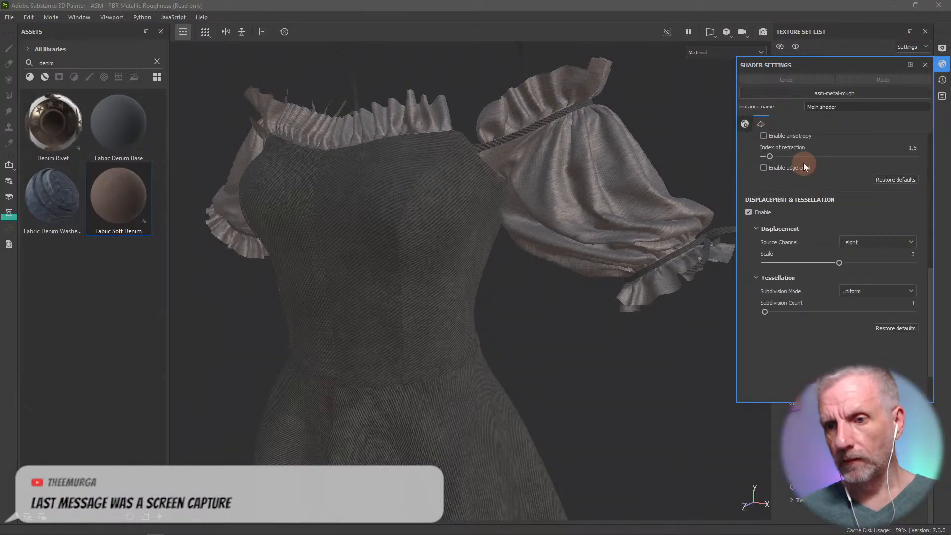
scroll(804, 162, up, 10)
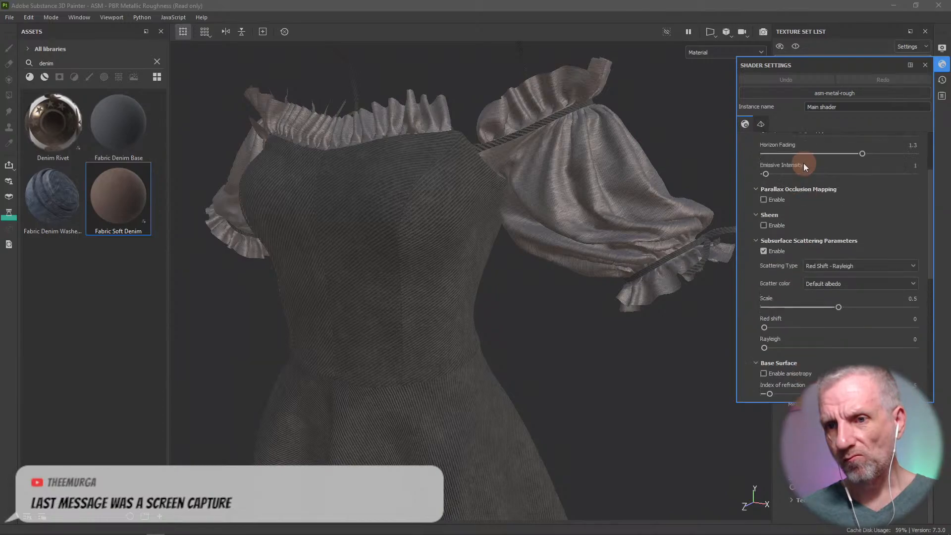
click(926, 65)
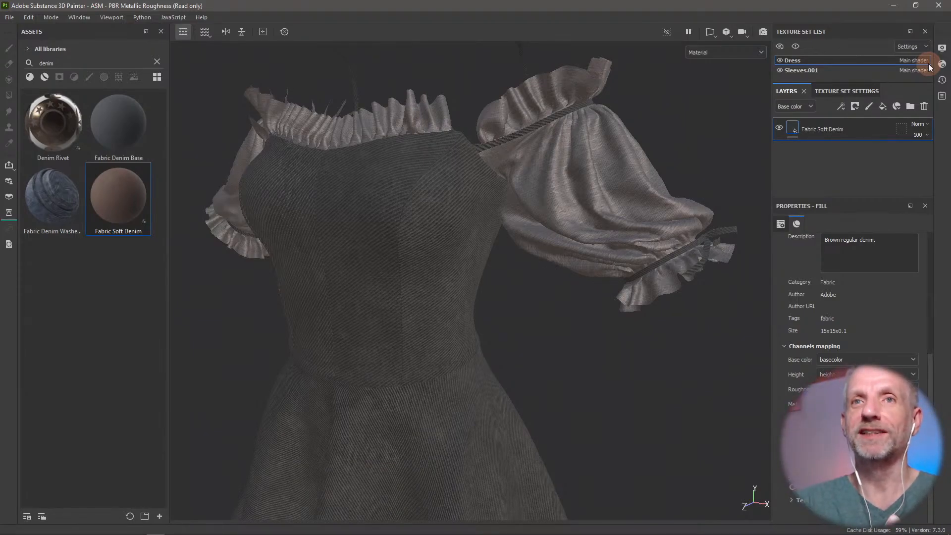
Save the Substance 3D Painter project and reframe the 3D view to show more of the dress.
key(ctrl+s)
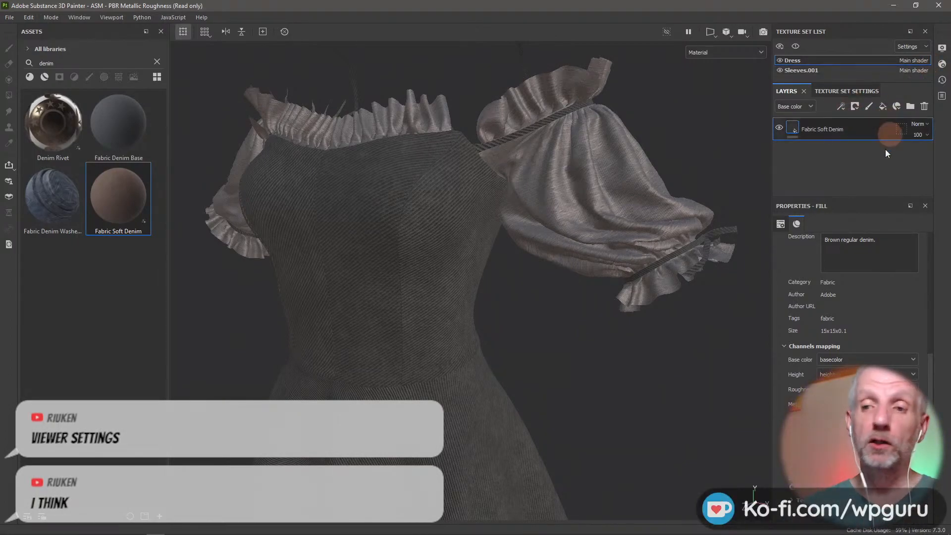
mouse_move(468, 388)
alt+mouse_down()
mouse_move(495, 456)
mouse_move(543, 364)
mouse_move(771, 382)
mouse_move(322, 397)
mouse_move(515, 387)
mouse_move(537, 365)
mouse_move(563, 378)
mouse_move(563, 346)
mouse_move(437, 333)
mouse_move(456, 374)
mouse_move(467, 319)
mouse_move(507, 326)
alt+mouse_up()
scroll(515, 388, up, 2)
scroll(515, 387, down, 3)
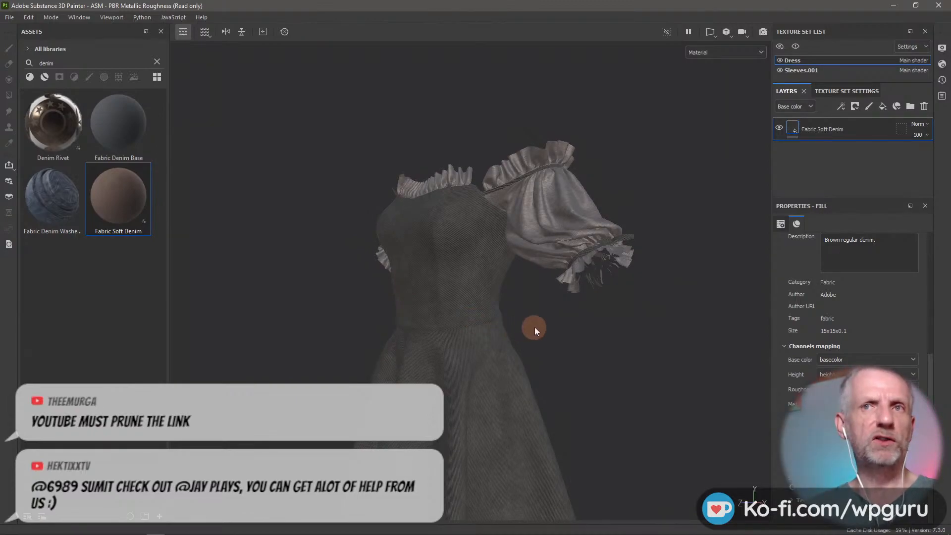
Review the texture export settings, the PBR Metallic Roughness output template and the list of exports without exporting.
click(10, 18)
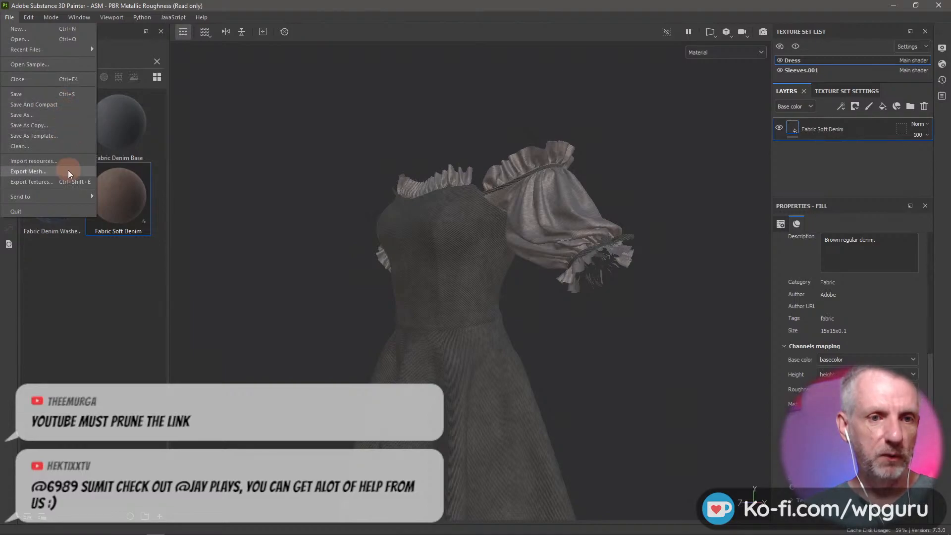
click(72, 182)
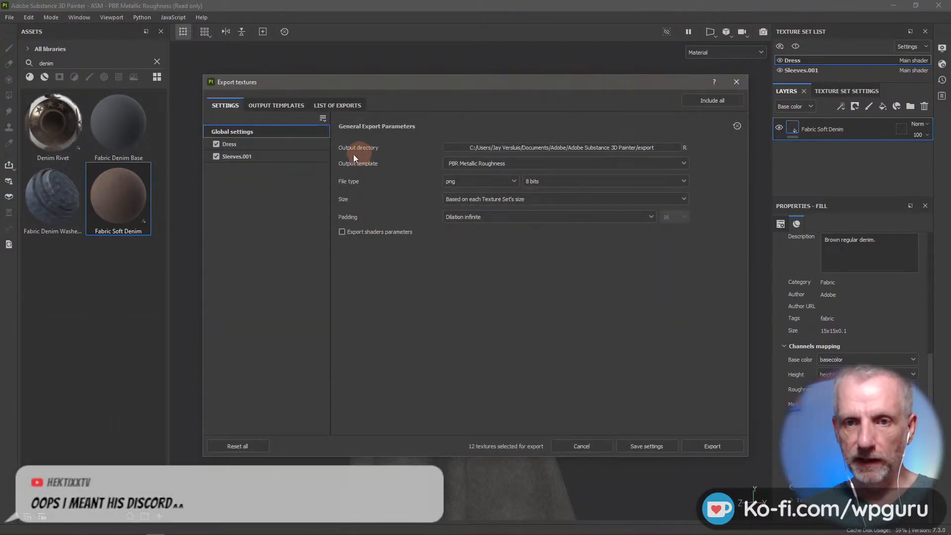
click(293, 105)
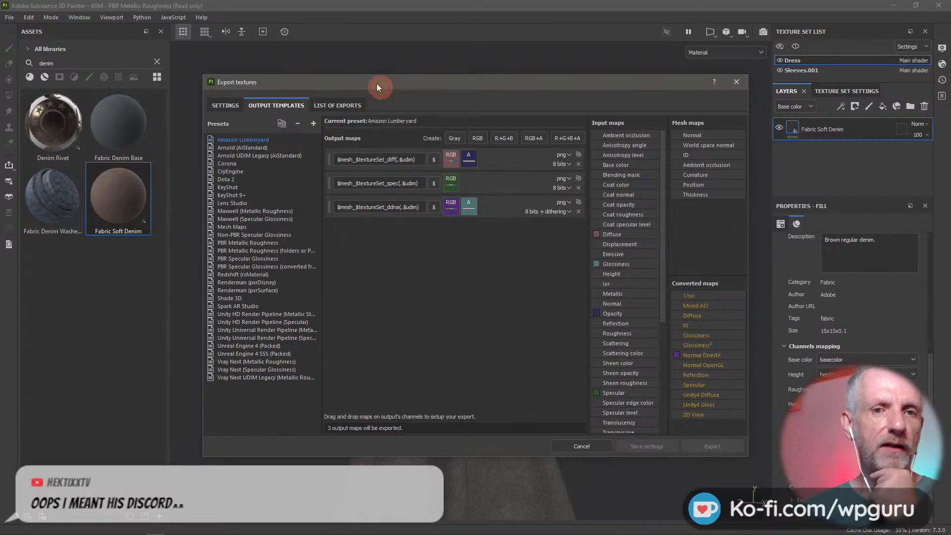
drag(378, 86, 356, 40)
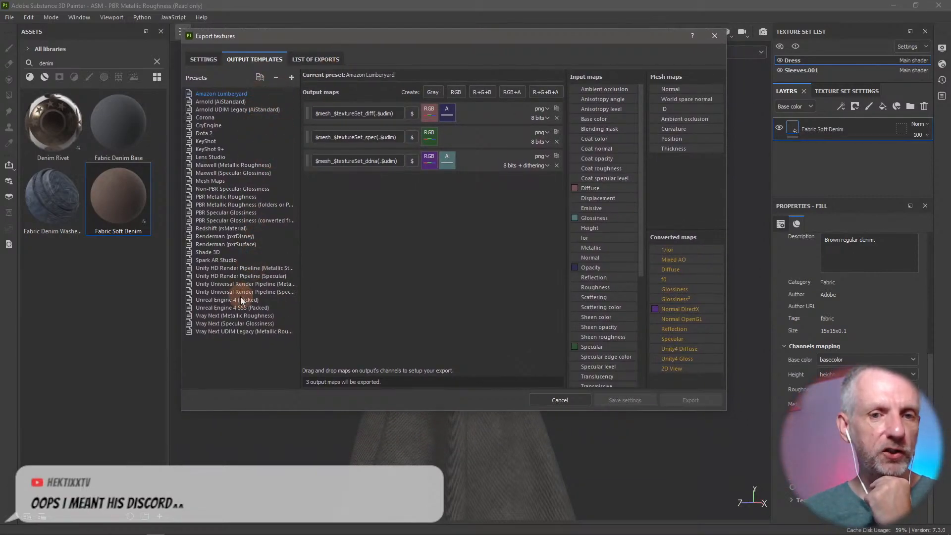
click(254, 196)
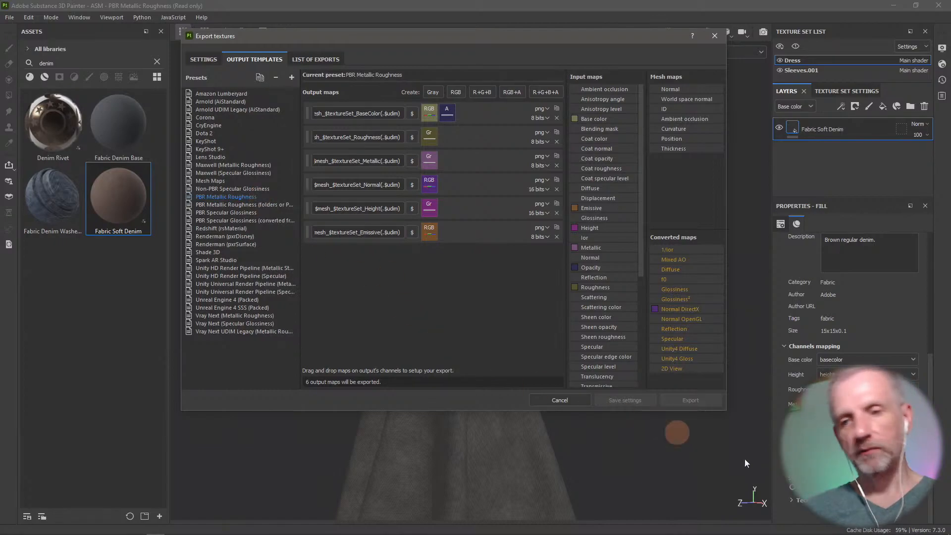
click(312, 59)
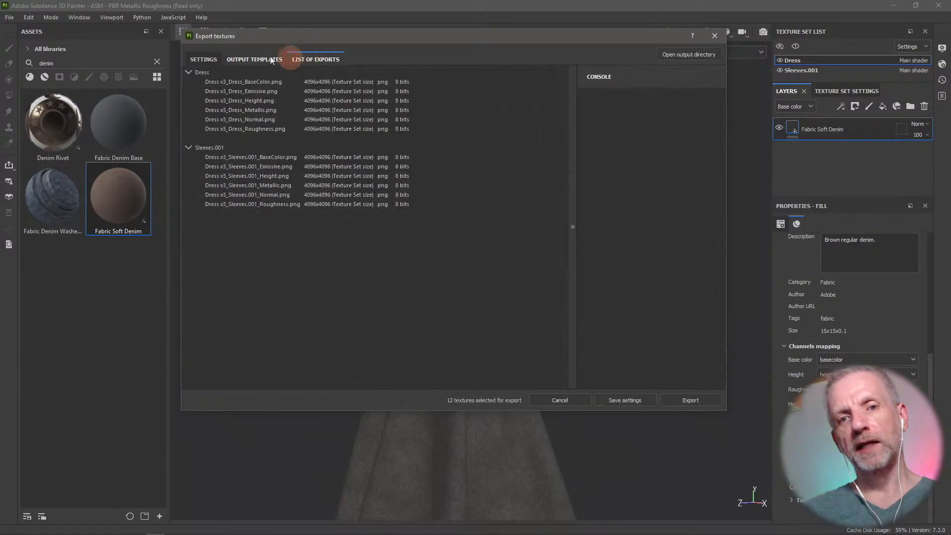
click(216, 58)
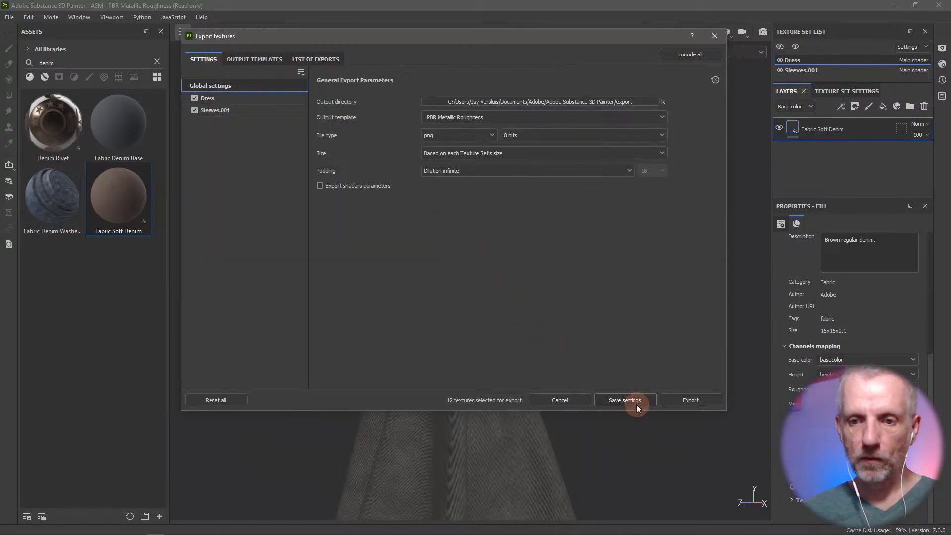
click(273, 62)
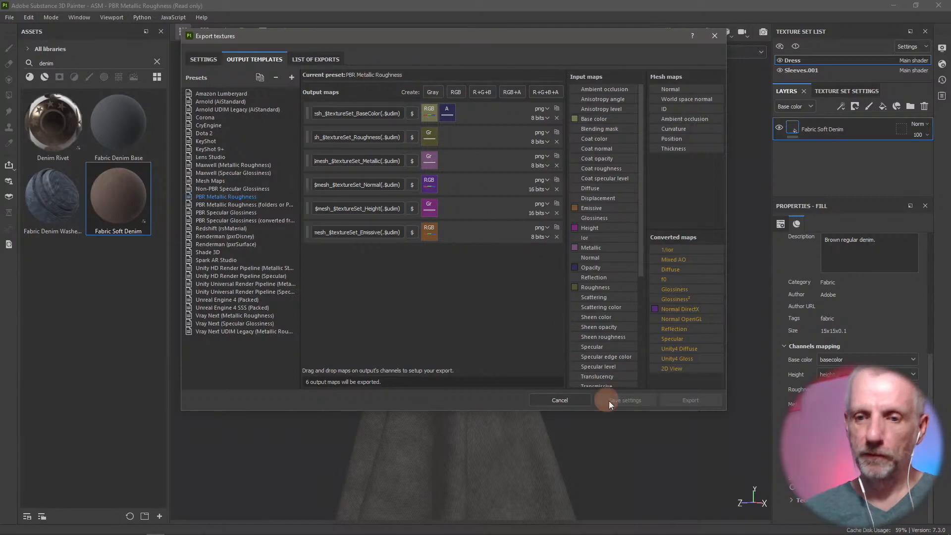
click(711, 37)
Send all Dress and Sleeves.001 channels except height to Photoshop and allow the photoshopScript.jsx script to run.
click(10, 18)
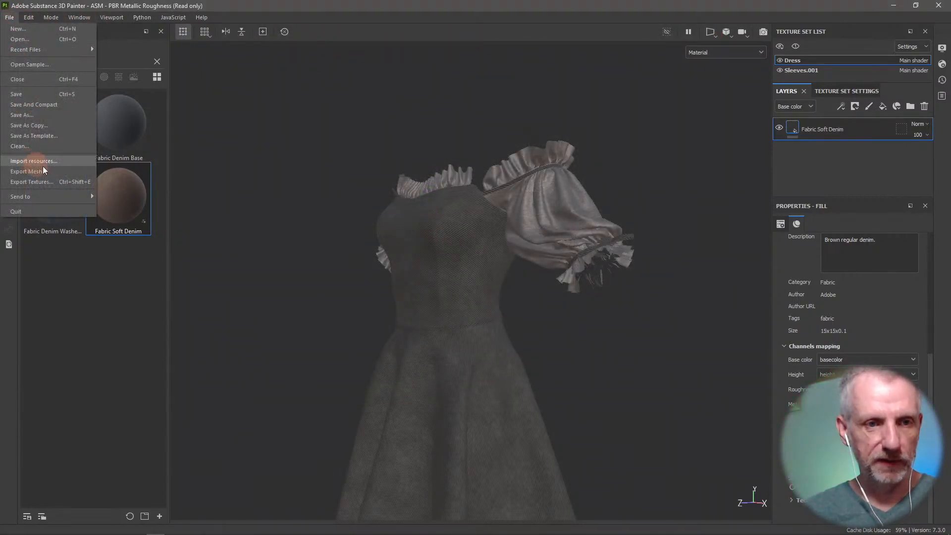
mouse_move(54, 202)
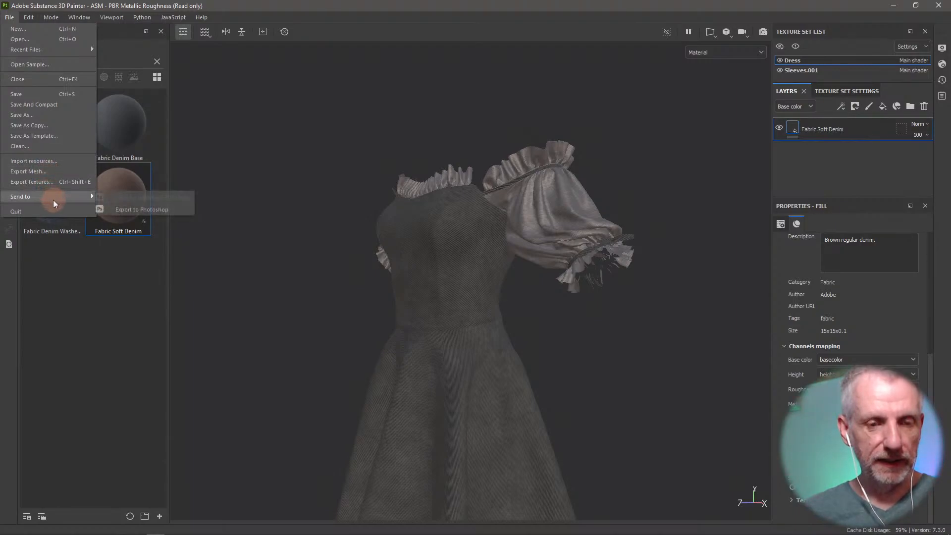
click(128, 210)
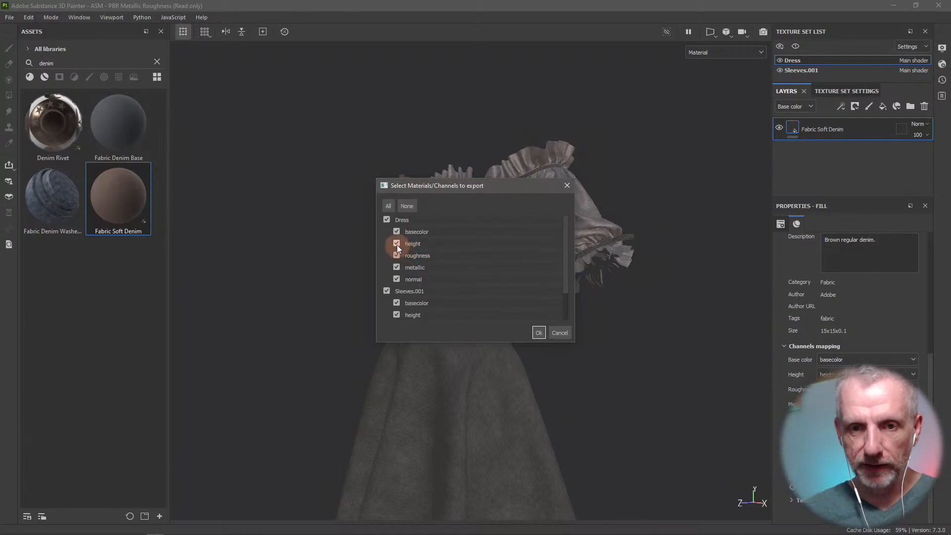
scroll(462, 258, down, 3)
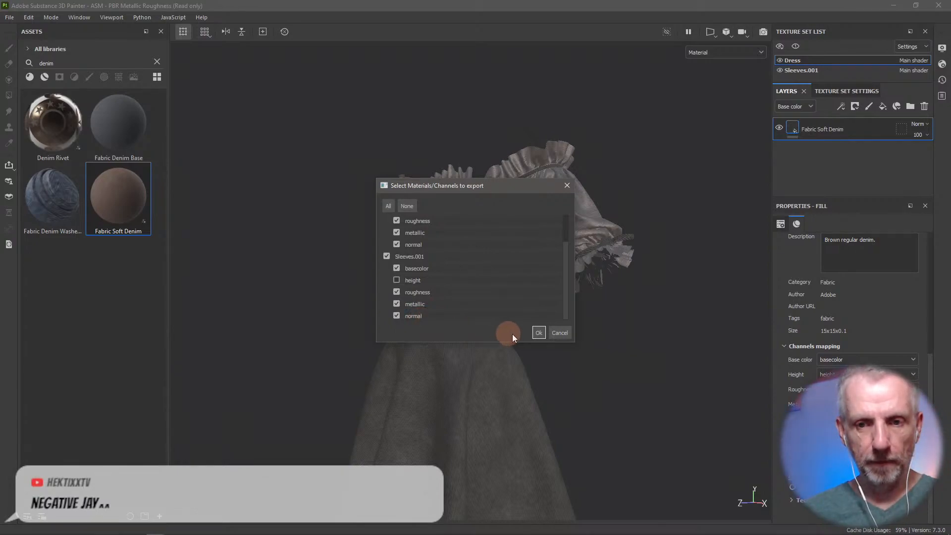
click(538, 332)
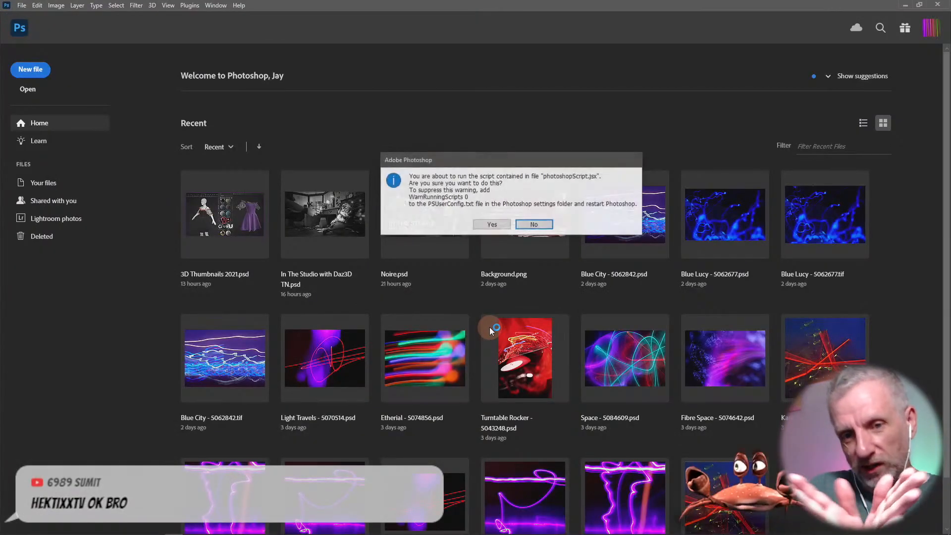
click(492, 225)
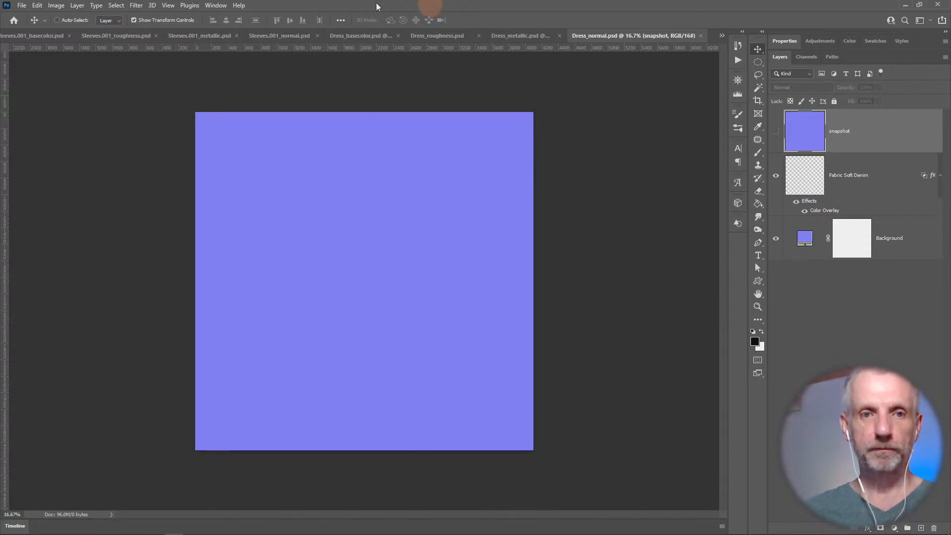
Run the submerger.jsx script on the exported texture documents and decline saving its changes to disk.
click(22, 6)
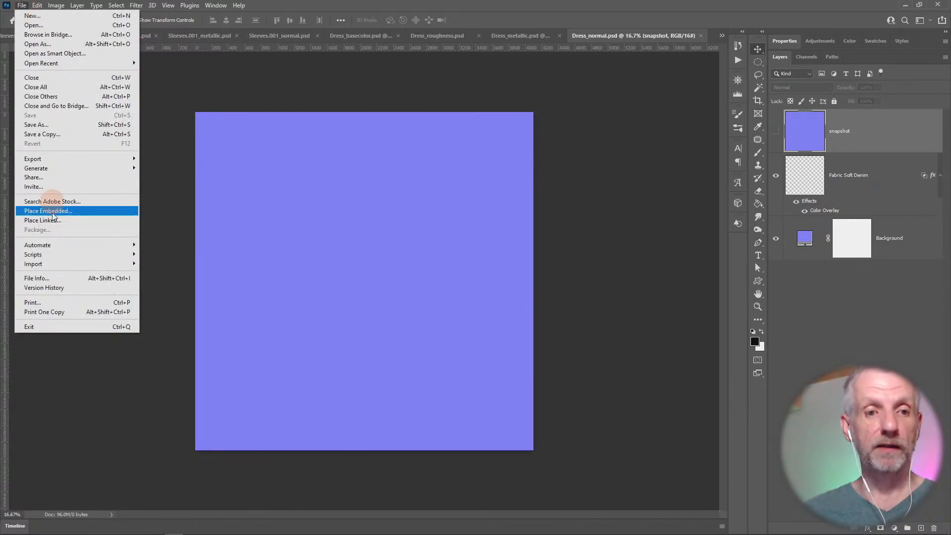
mouse_move(74, 254)
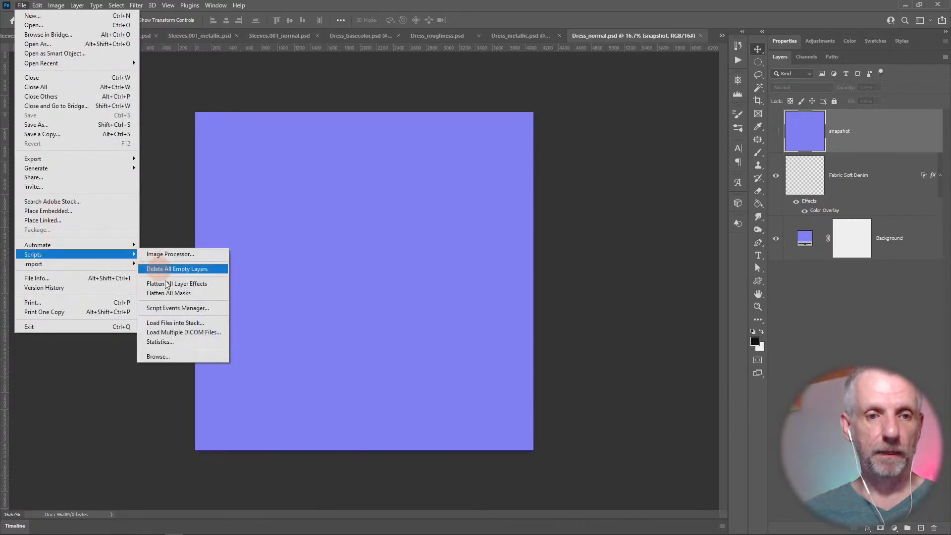
click(186, 356)
click(187, 114)
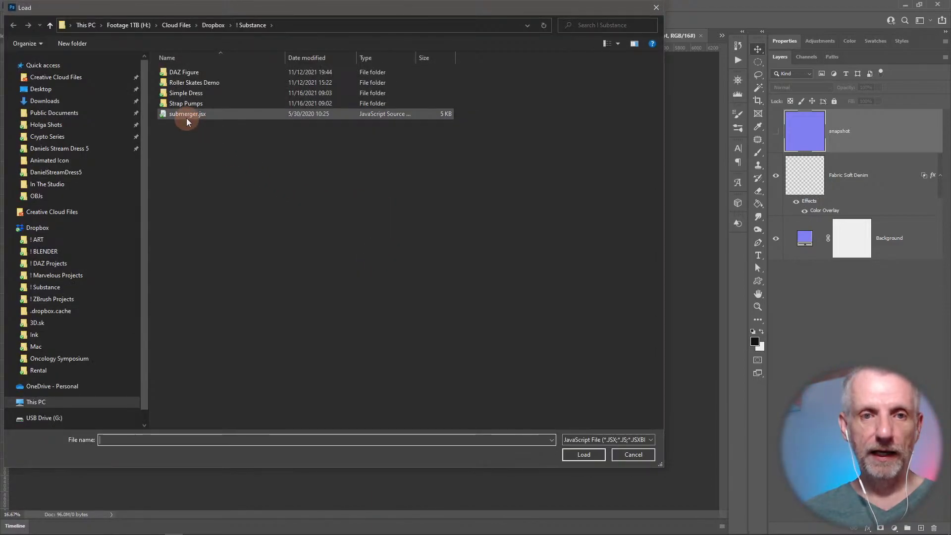
click(579, 455)
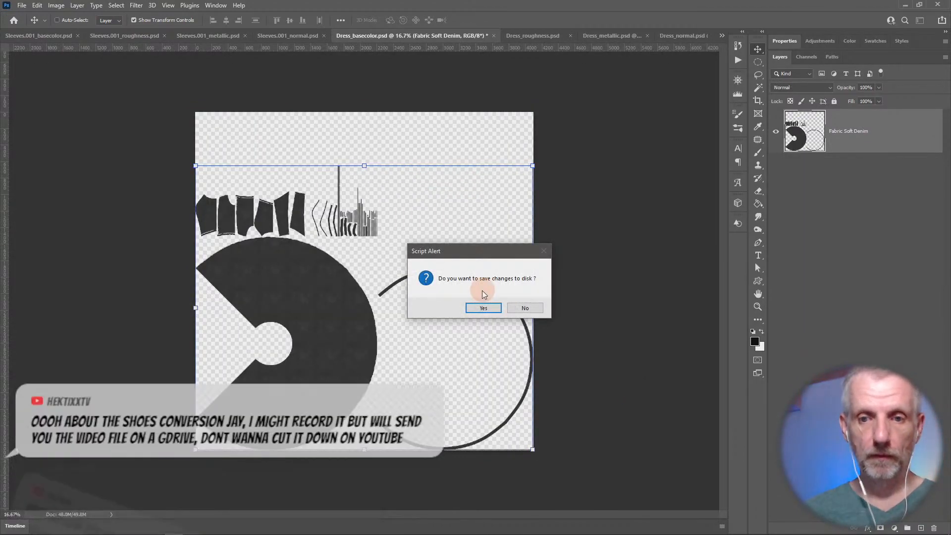
click(523, 308)
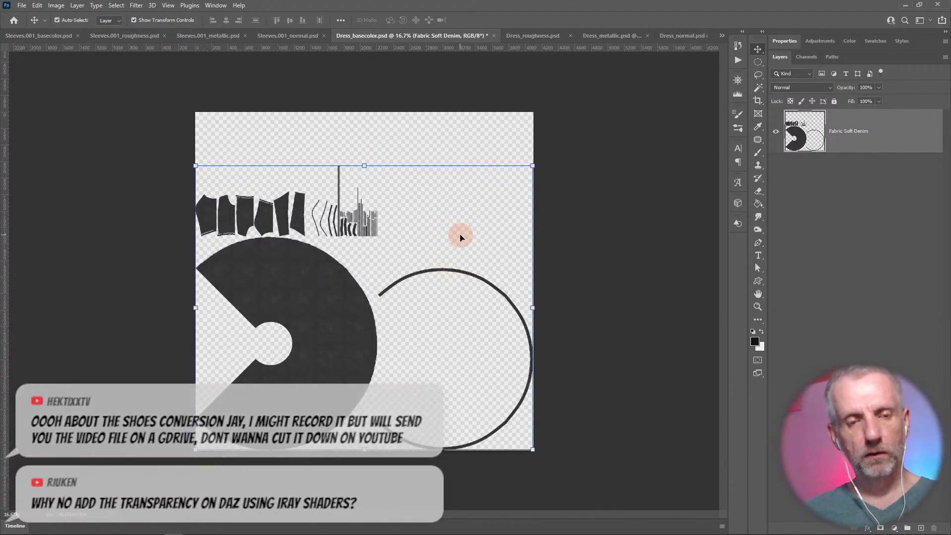
Close all the open texture documents without saving changes to Dress_normal.psd.
click(22, 5)
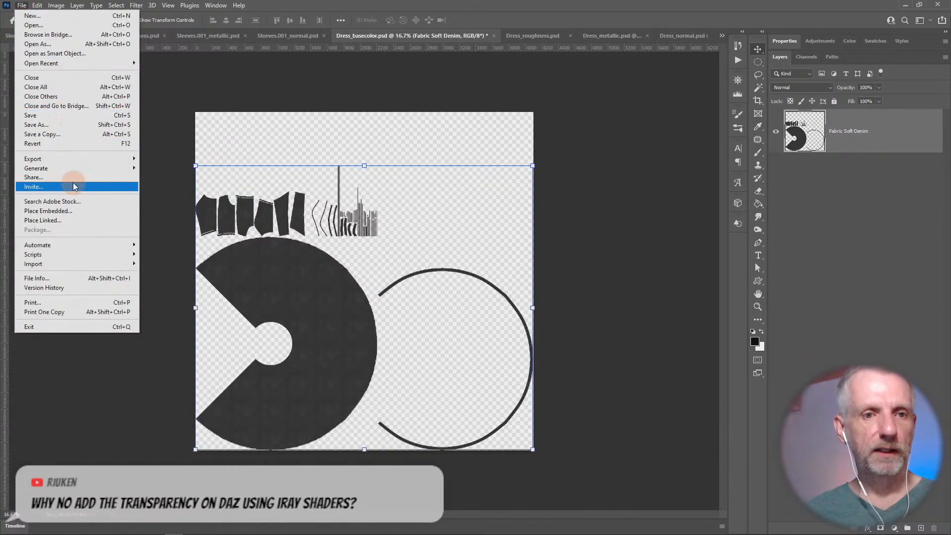
mouse_move(100, 243)
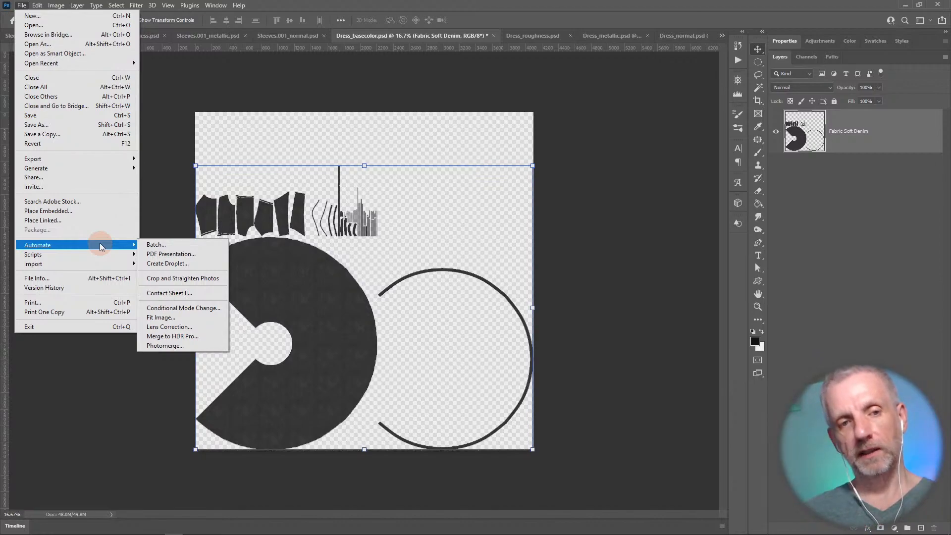
mouse_move(113, 159)
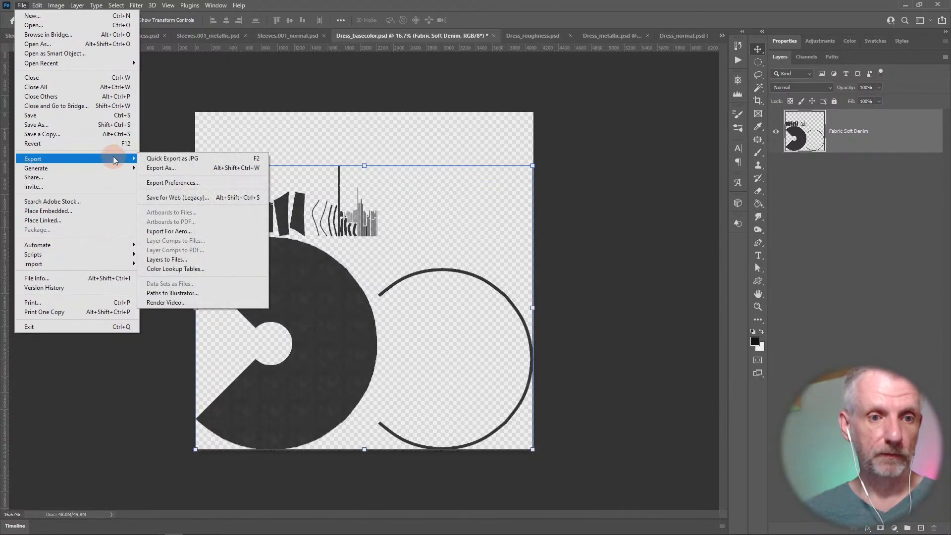
click(44, 87)
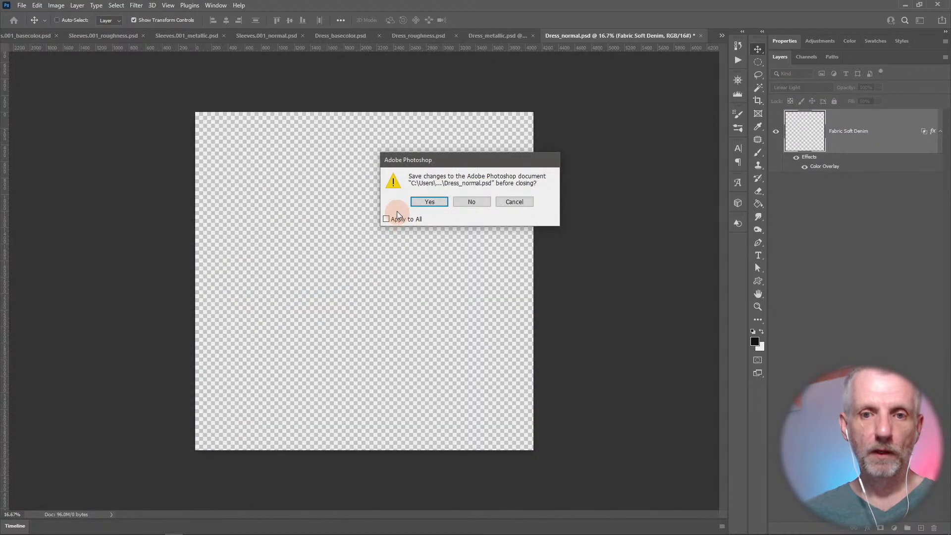
click(472, 202)
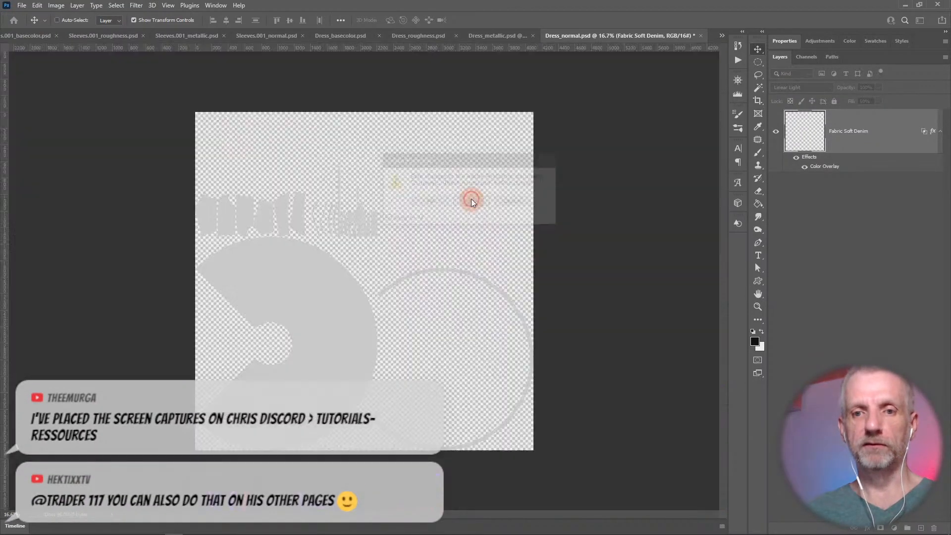
Switch to Substance 3D Painter and check the PBR Metallic Roughness output template and the list of textures for export.
key(alt+Tab)
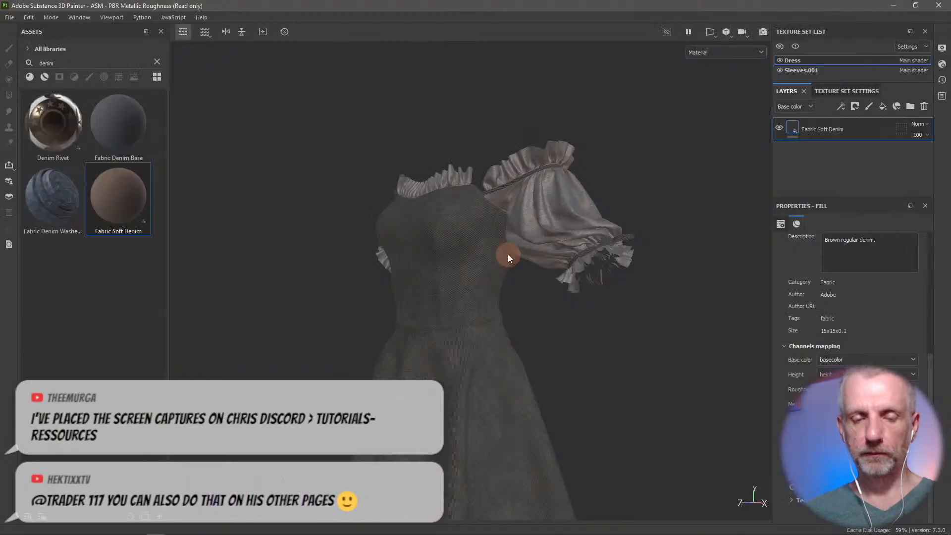
click(15, 18)
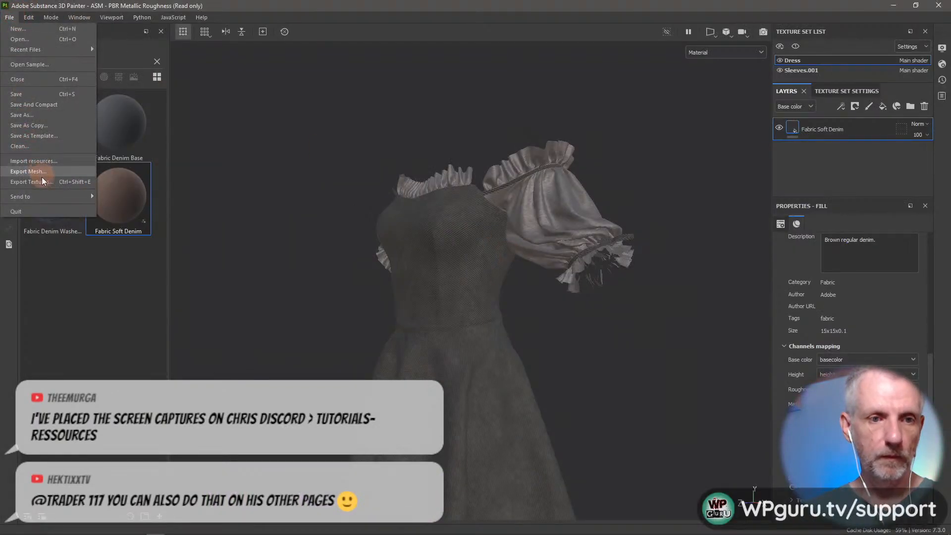
click(65, 182)
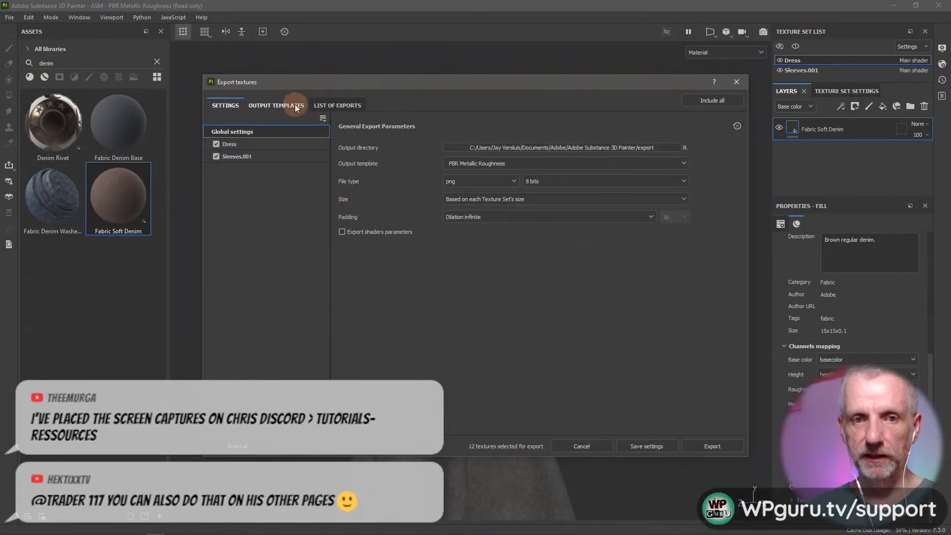
click(295, 106)
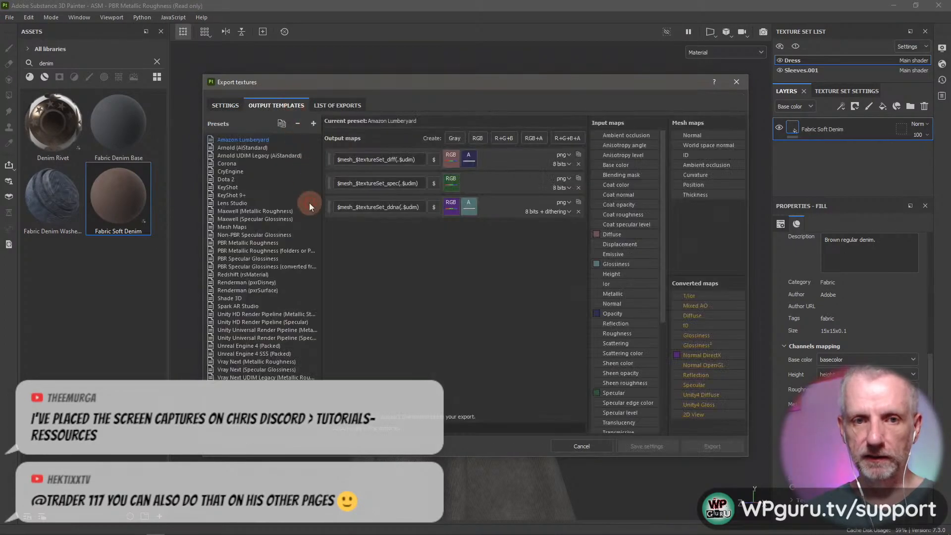
click(284, 242)
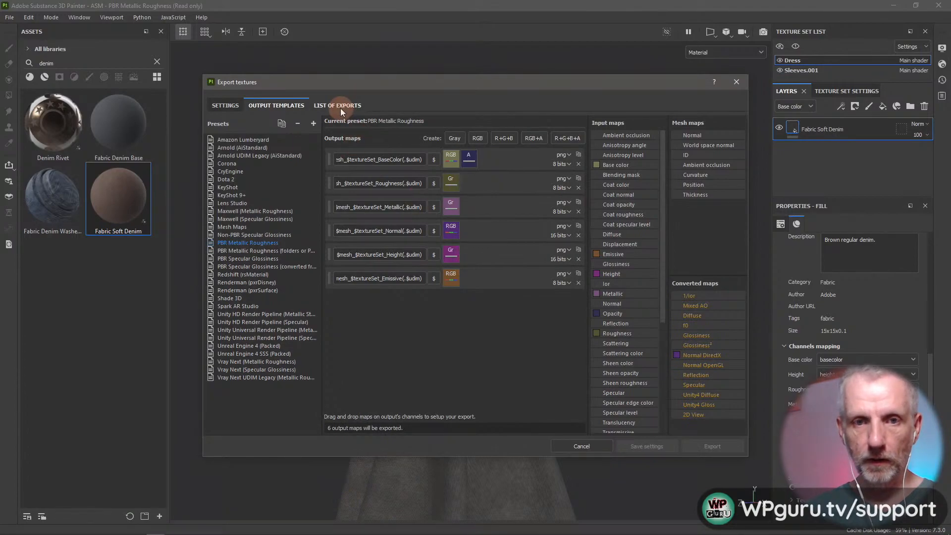
click(340, 107)
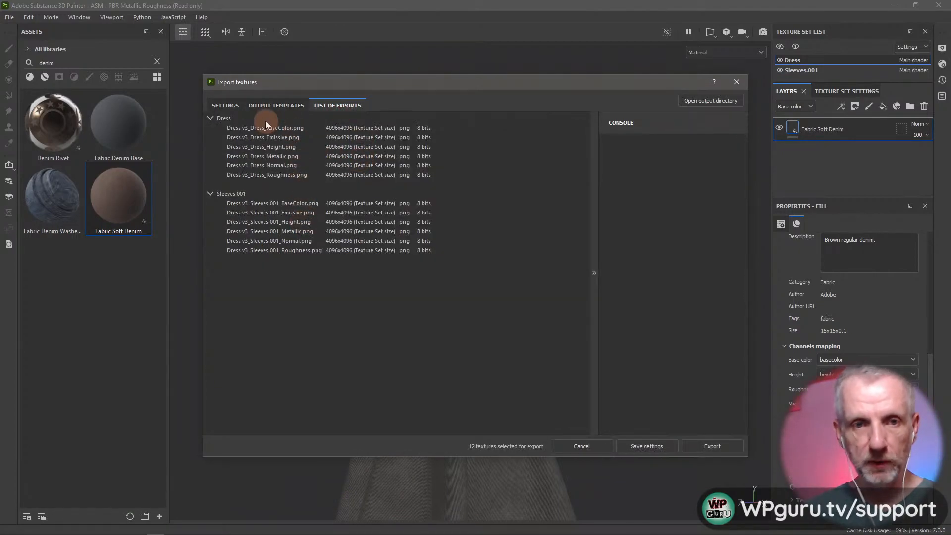
Open the export output directory and browse to the Runtime/Textures/WPguru/DanielStreamDress5 folder to view its existing dress maps.
click(717, 103)
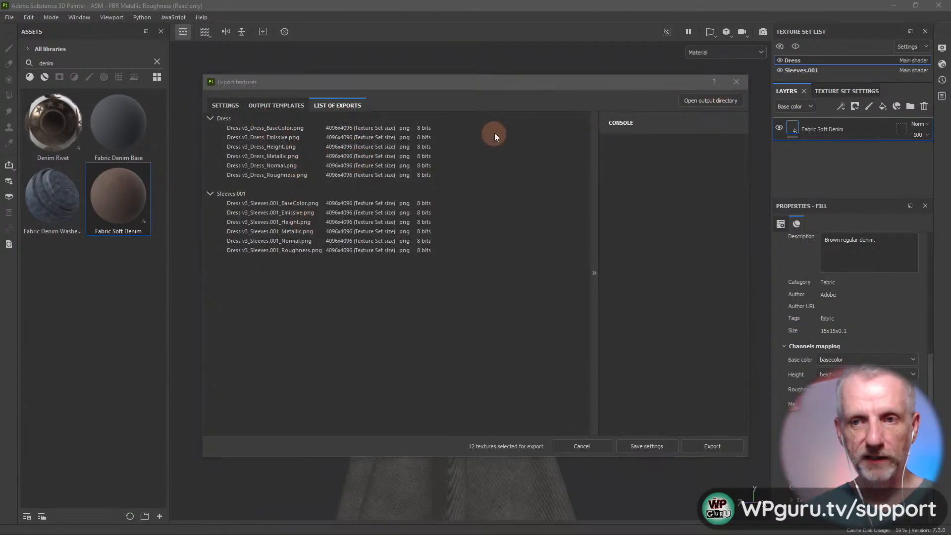
drag(612, 34, 407, 25)
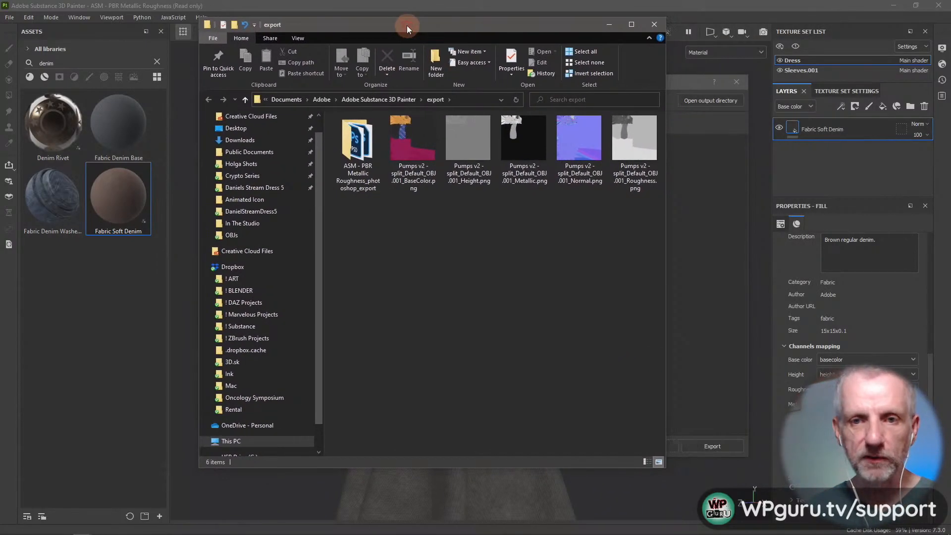
click(268, 187)
click(380, 153)
double_click(379, 151)
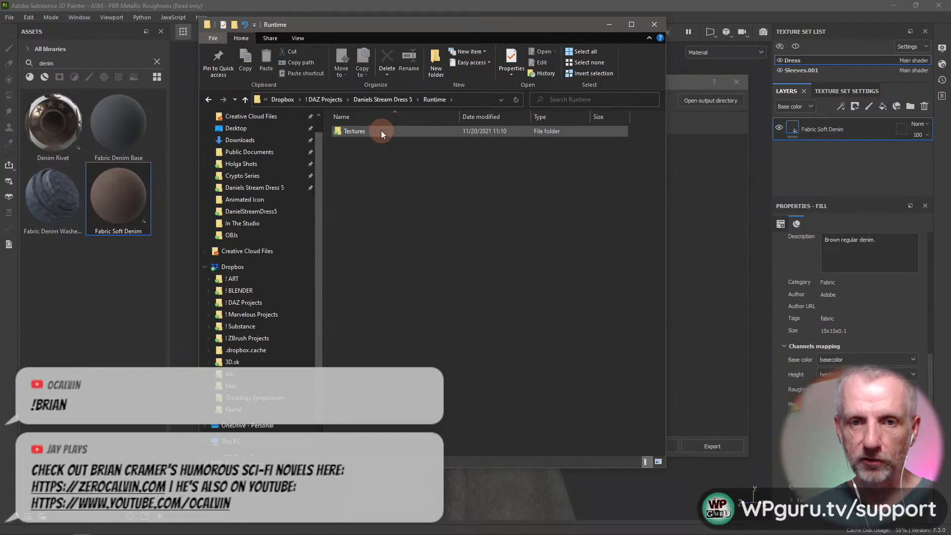
double_click(381, 130)
double_click(381, 130)
double_click(381, 130)
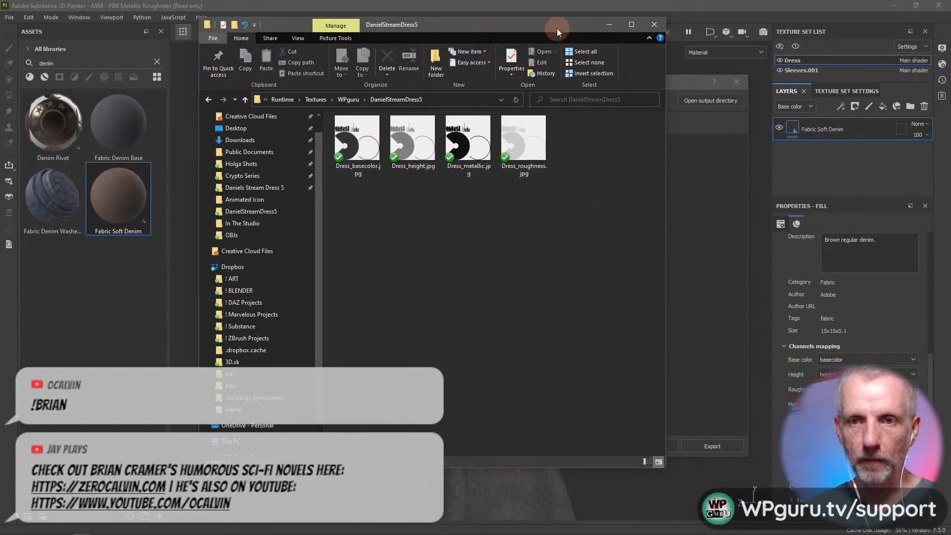
drag(557, 28, 527, 30)
click(623, 27)
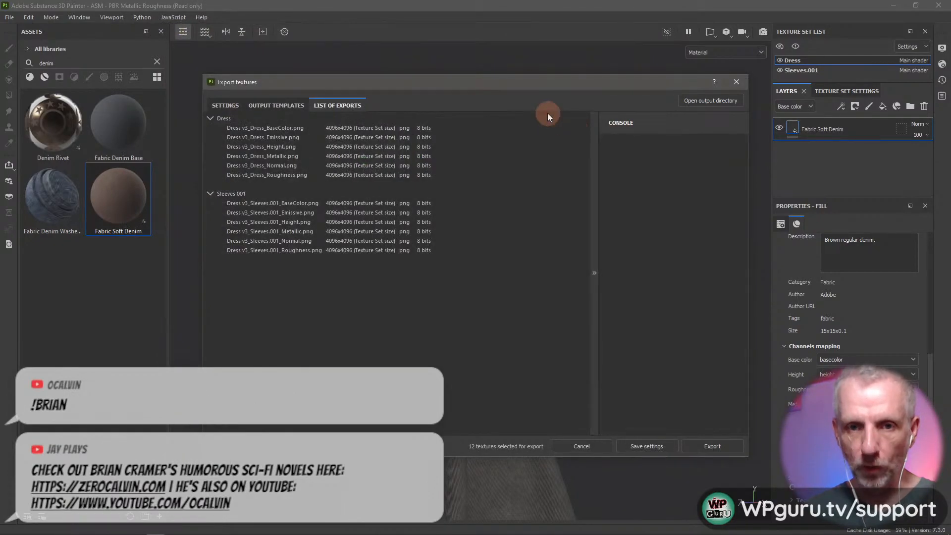
Set the texture export's output directory to the DanielStreamDress5 folder under Daniels Stream Dress 5/Runtime/Textures/WPguru.
click(266, 106)
click(225, 106)
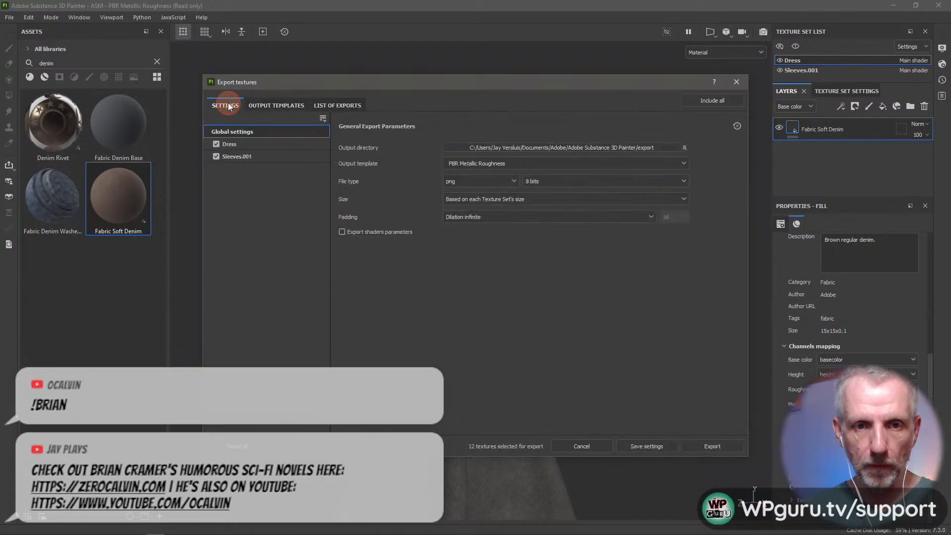
click(607, 147)
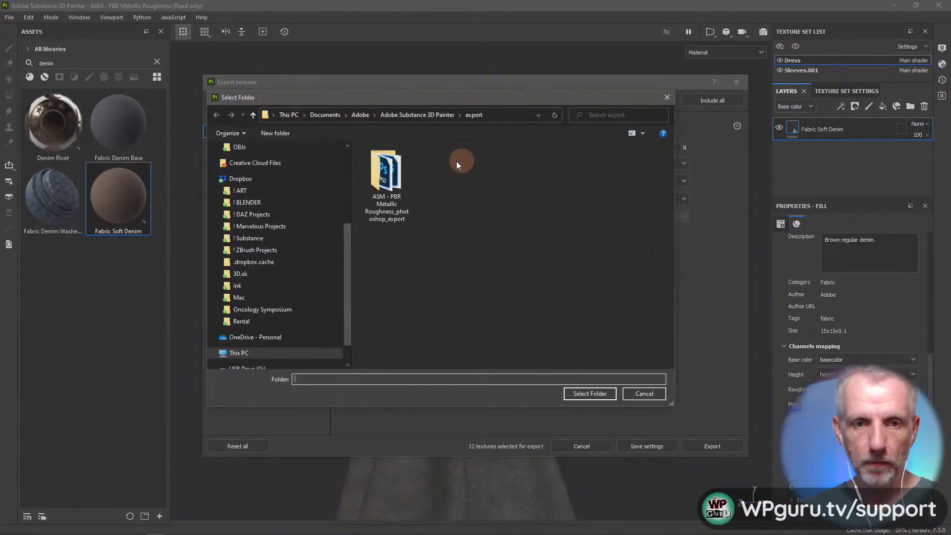
scroll(272, 219, up, 2)
click(287, 183)
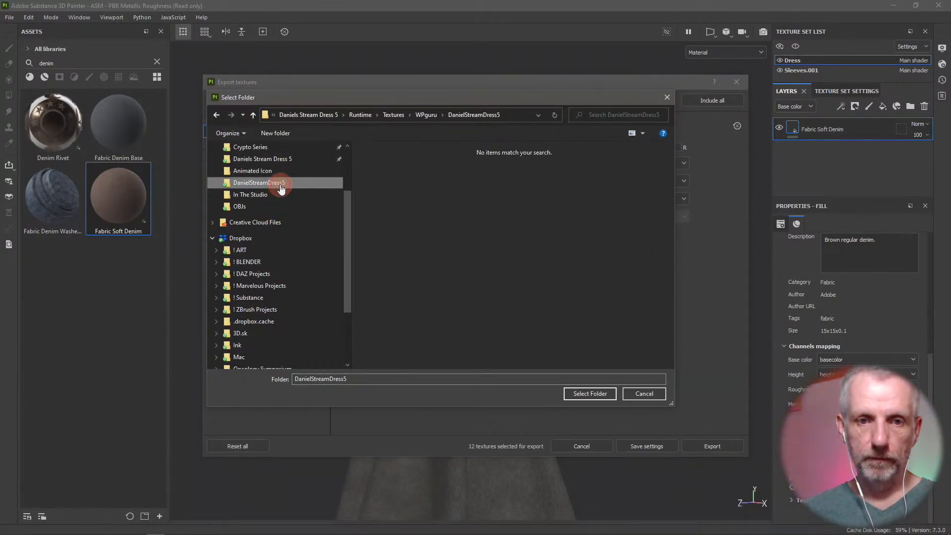
click(296, 159)
click(394, 183)
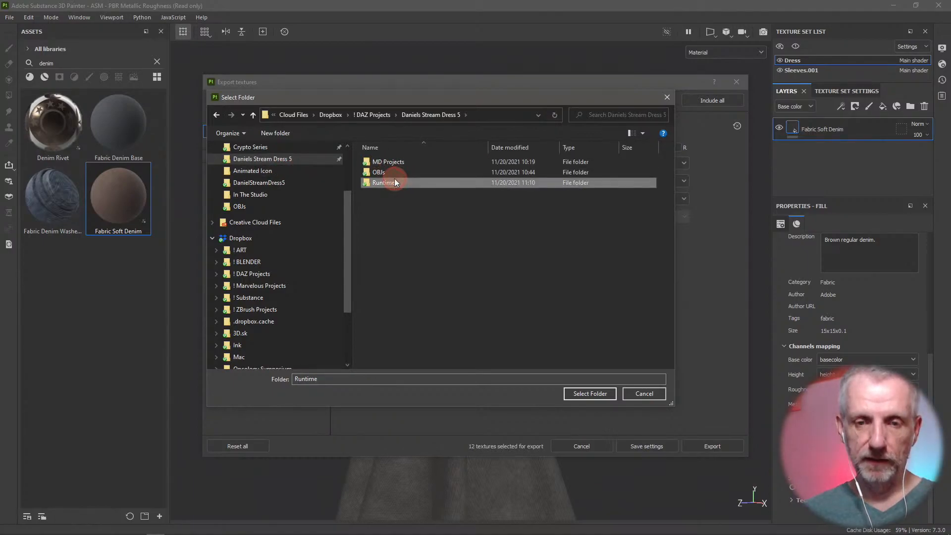
double_click(394, 183)
double_click(408, 162)
double_click(409, 162)
click(408, 162)
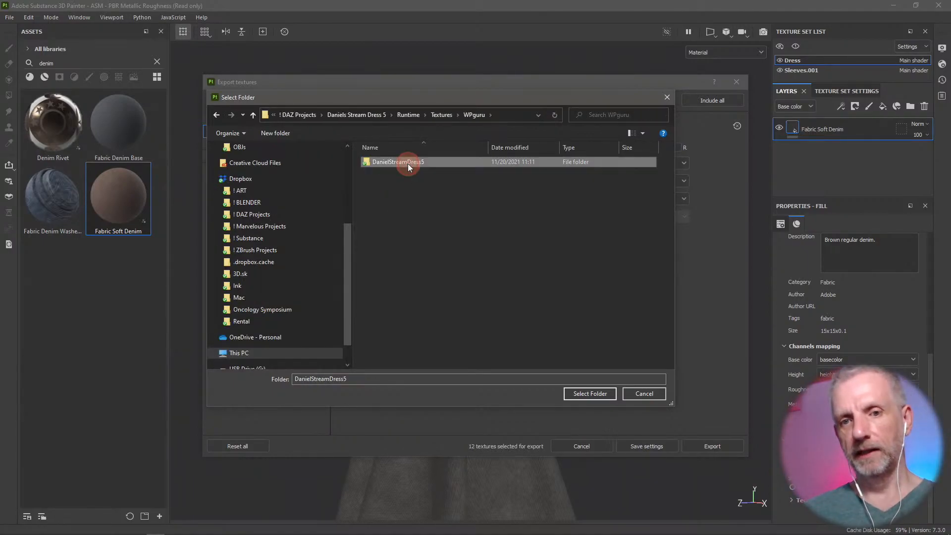
double_click(408, 163)
click(590, 394)
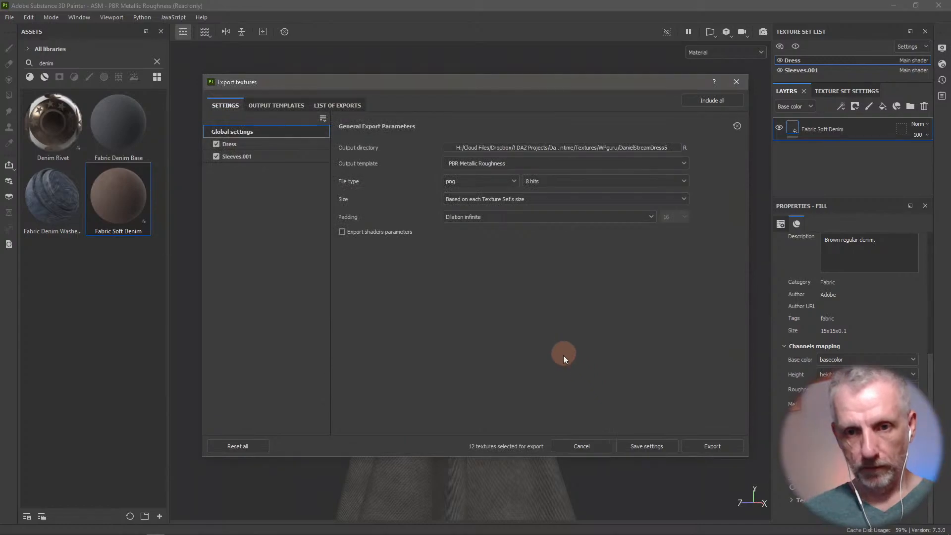
Set the export file type to jpeg and export the Dress and Sleeves.001 textures.
click(518, 182)
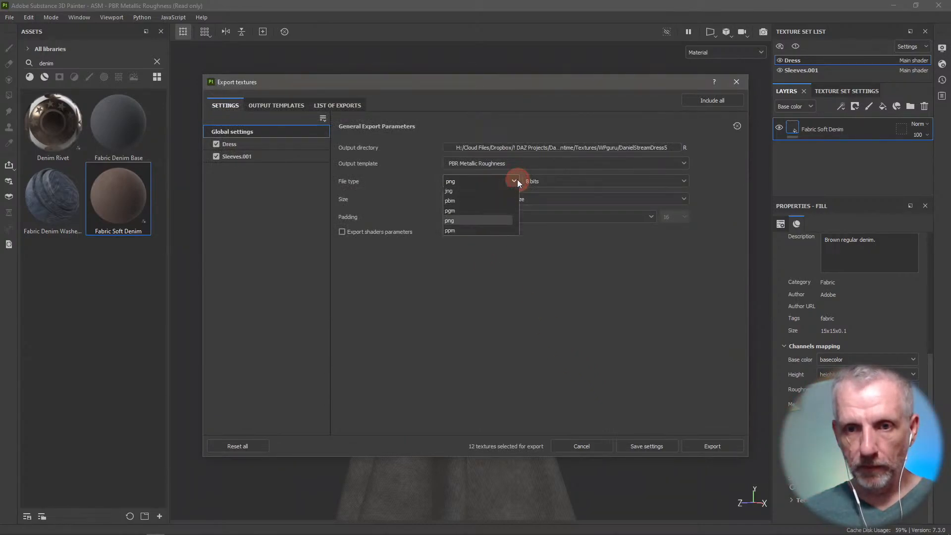
click(489, 228)
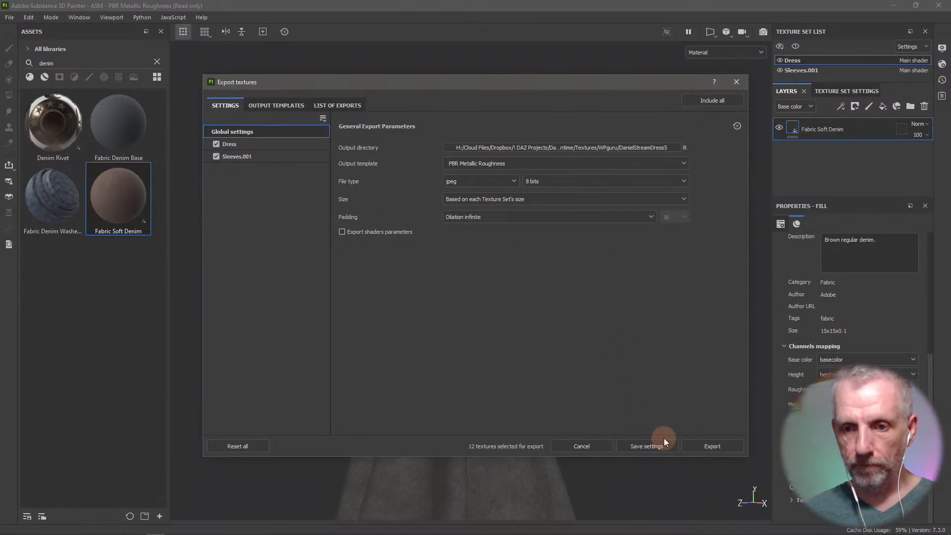
click(712, 446)
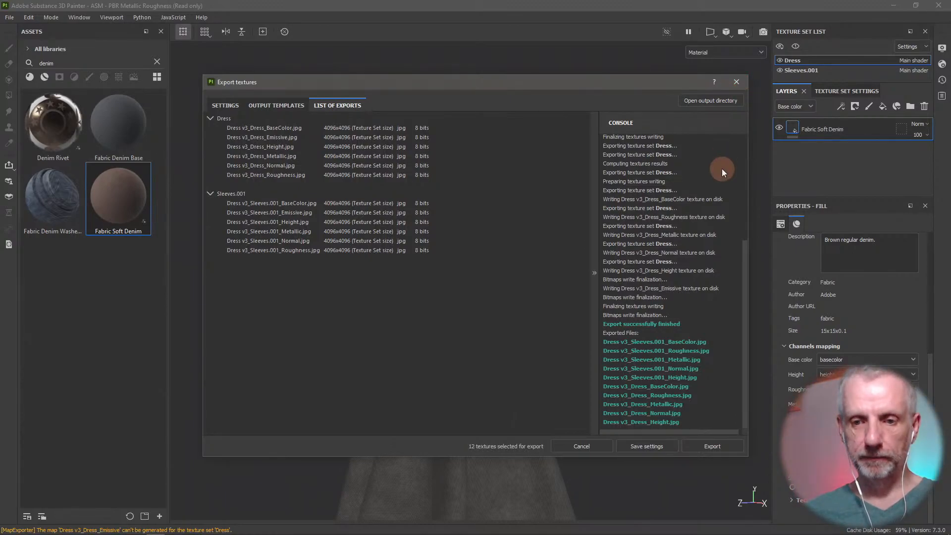
click(738, 80)
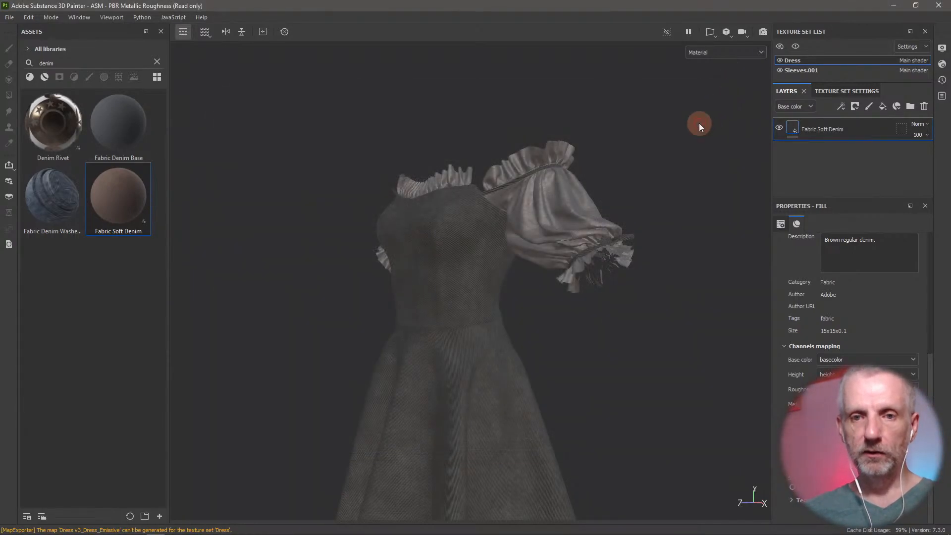
Switch to DAZ Studio and assign Dress v3_Sleeves.001_BaseColor.jpg as the Base Color map of the Sleeves.001 surface.
key(alt+Tab)
key(alt+Tab)
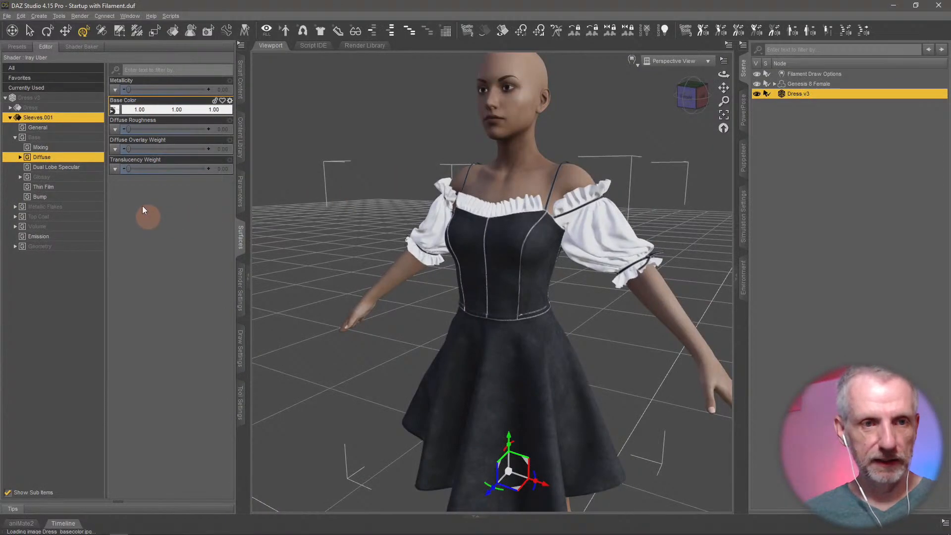
click(58, 109)
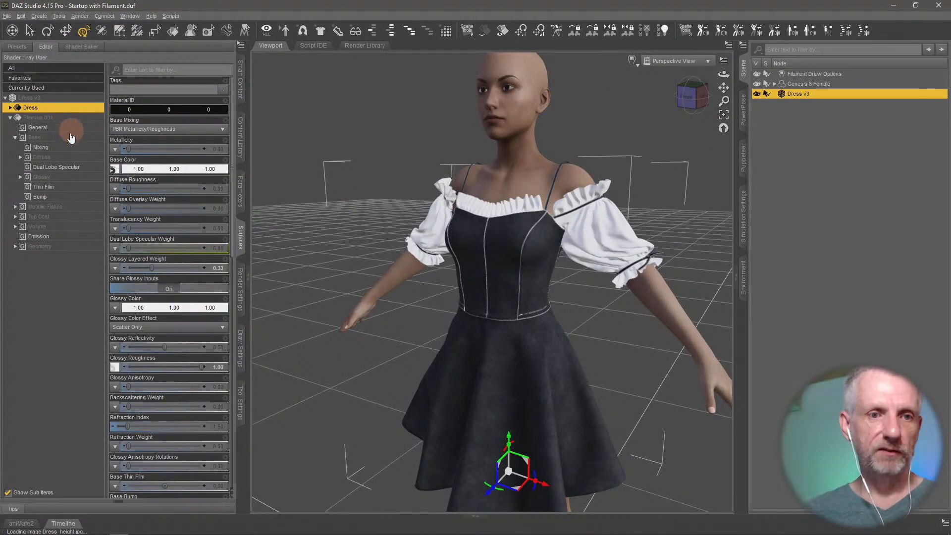
click(67, 140)
click(114, 129)
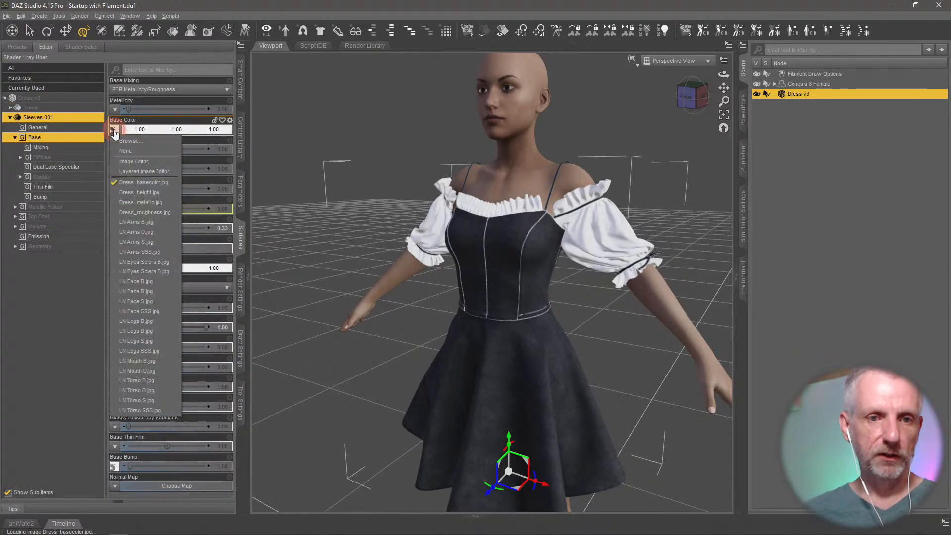
click(149, 143)
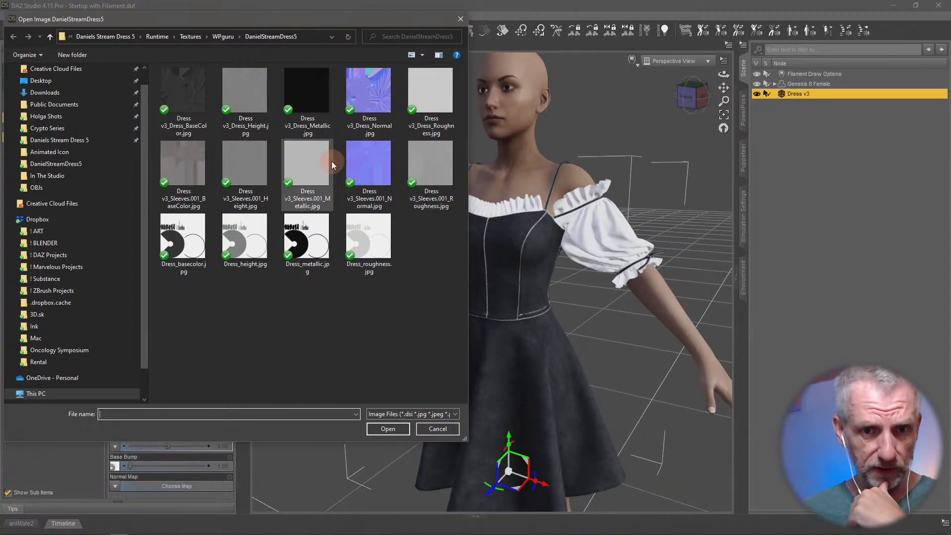
click(192, 176)
click(388, 430)
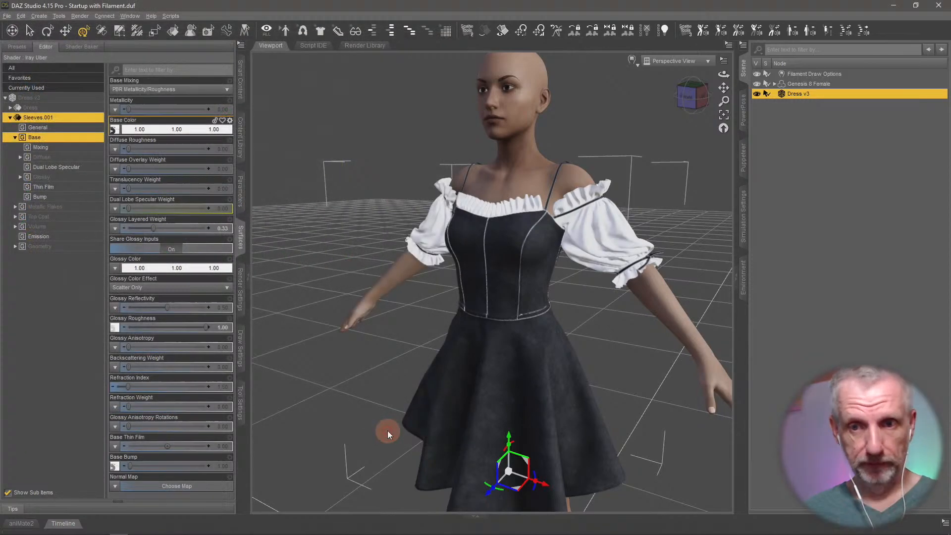
scroll(492, 269, up, 3)
scroll(492, 269, up, 1)
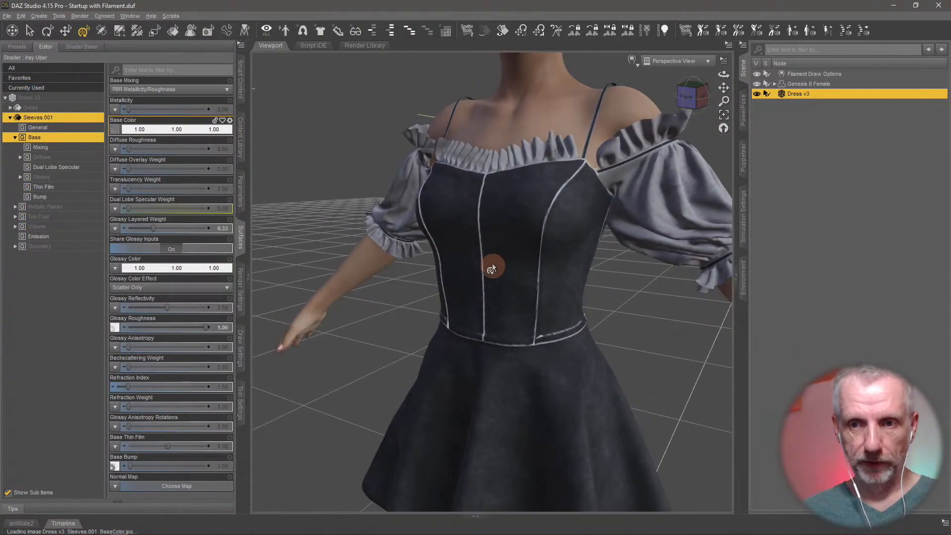
middle_drag(513, 232, 513, 233)
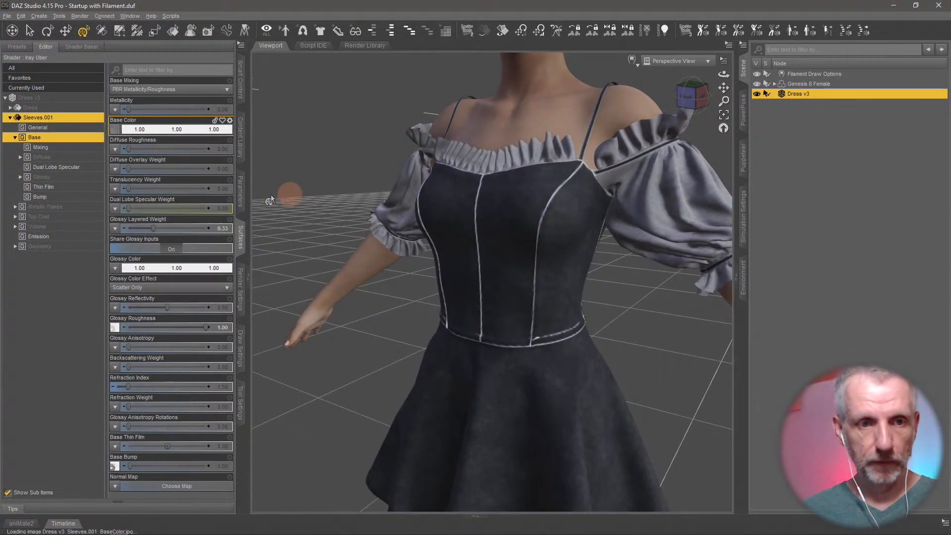
Assign Dress v3_Sleeves.001_Roughness.jpg as the Glossy Roughness map of the Sleeves.001 surface.
click(74, 179)
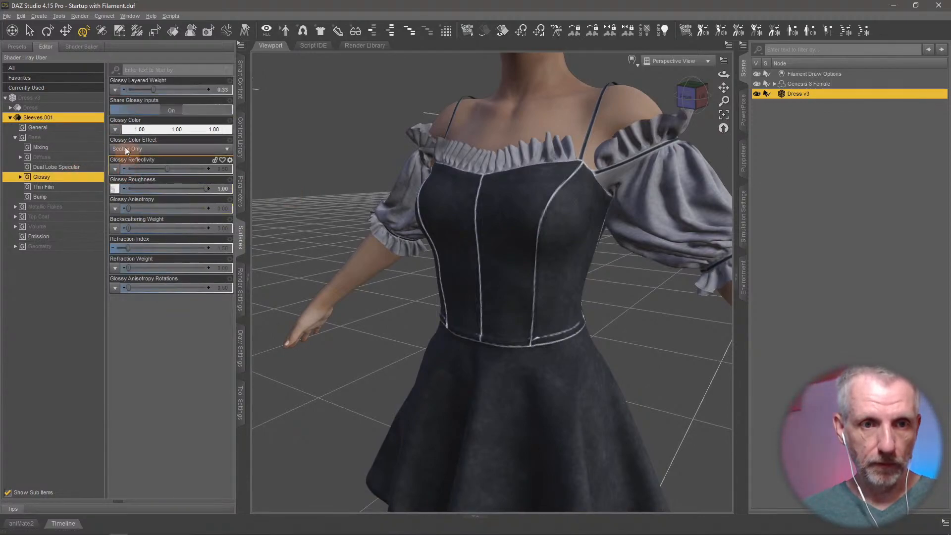
click(117, 191)
click(132, 201)
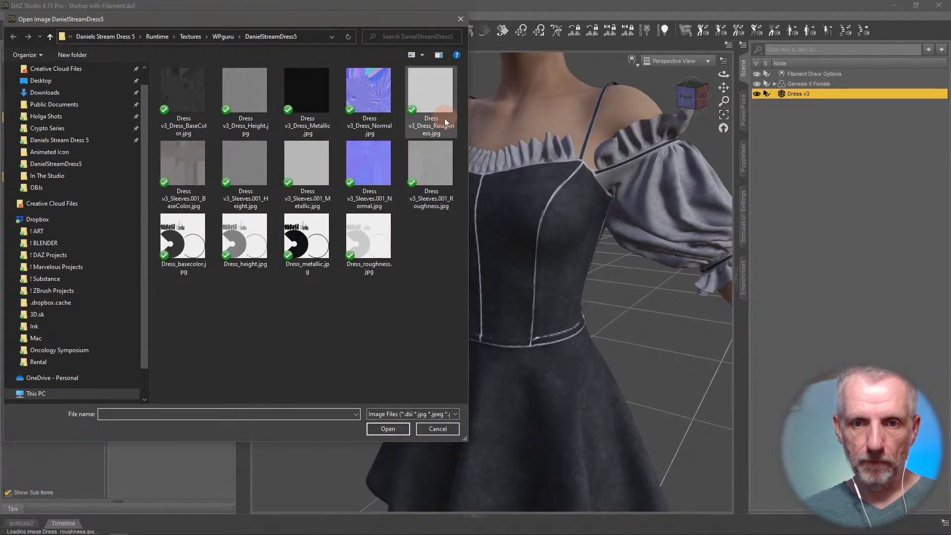
double_click(438, 168)
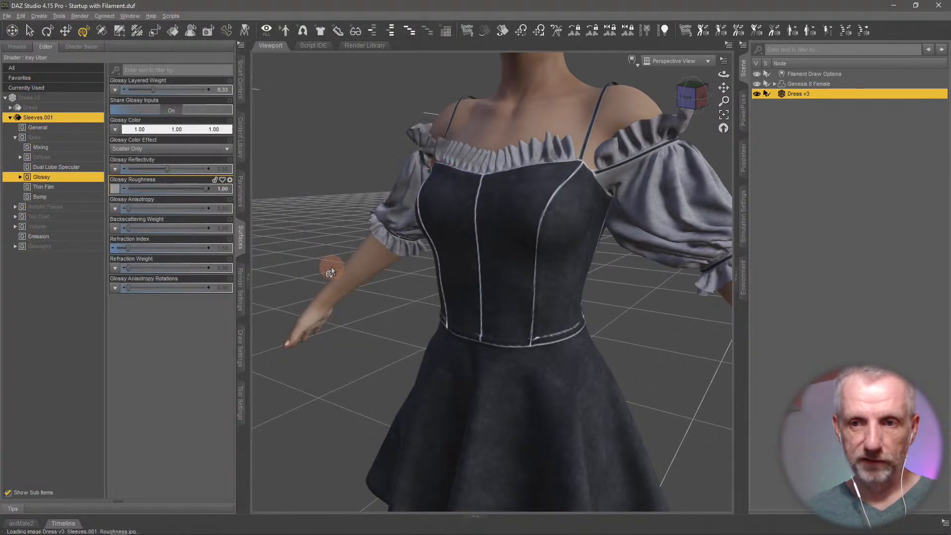
Load Dress v3_Sleeves.001_Normal.jpg as the Normal Map of the Sleeves.001 surface.
click(72, 199)
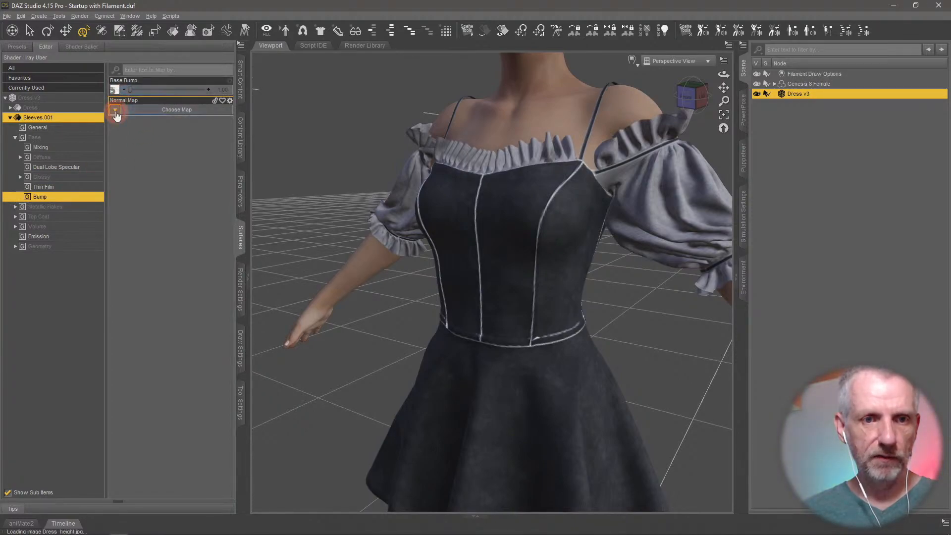
click(117, 110)
click(127, 127)
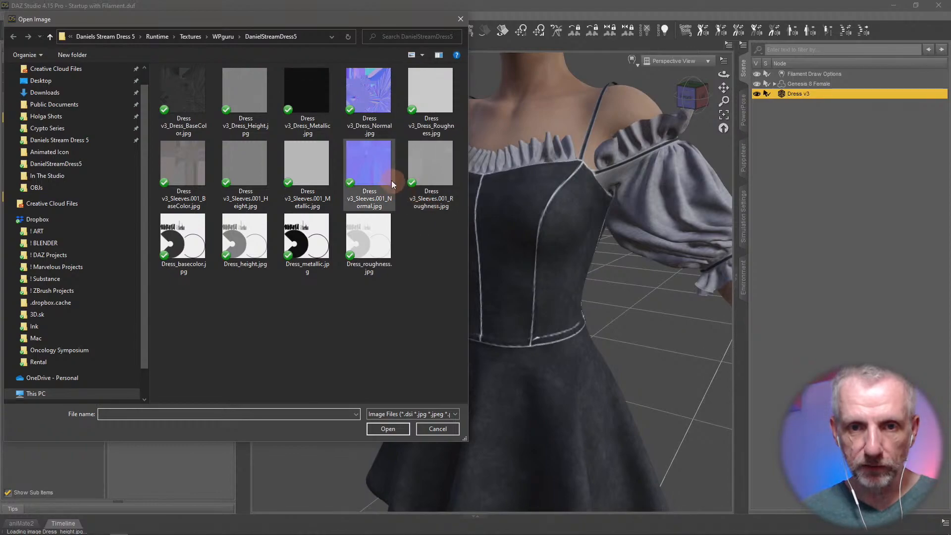
click(388, 180)
click(370, 175)
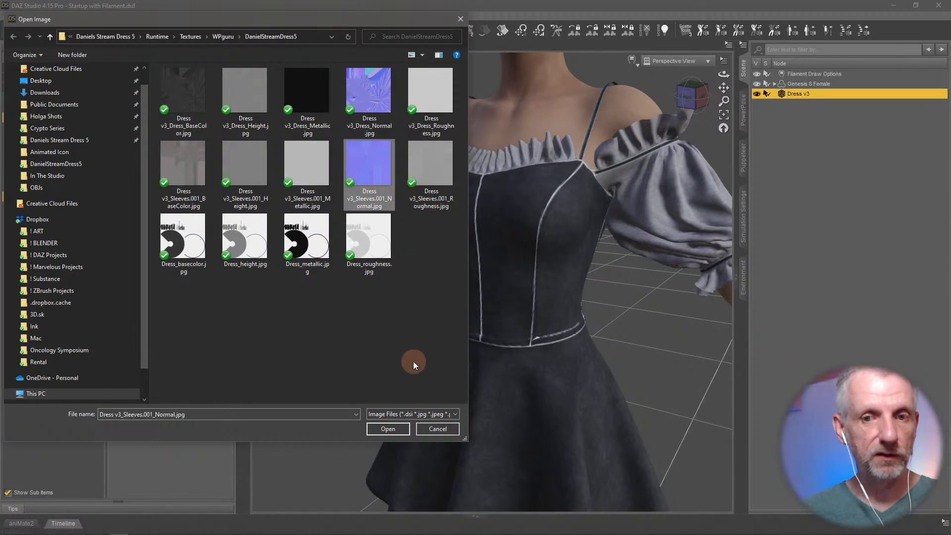
click(388, 429)
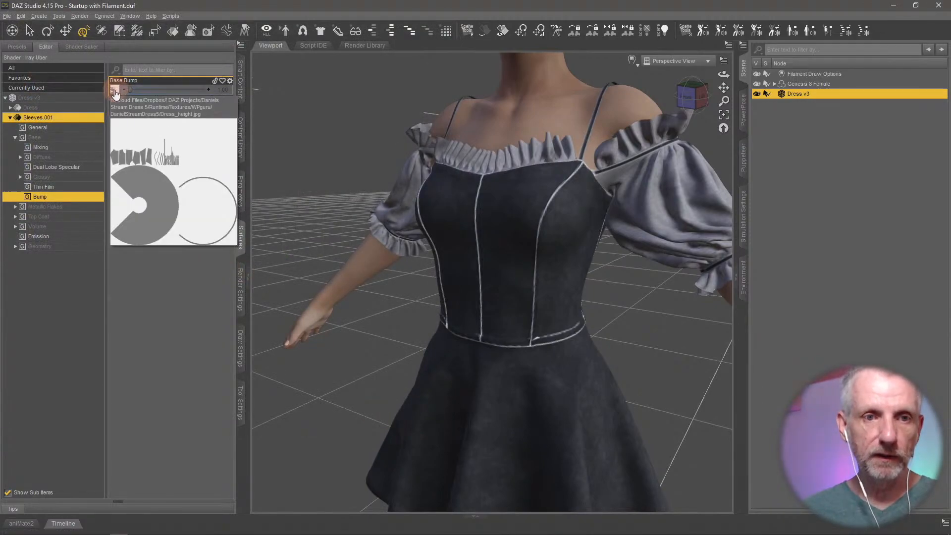
Clear the Base Bump map of the Sleeves.001 surface and load Dress v3_Sleeves.001_Metallic.jpg as its Metallic Flakes Weight map.
click(114, 93)
click(135, 108)
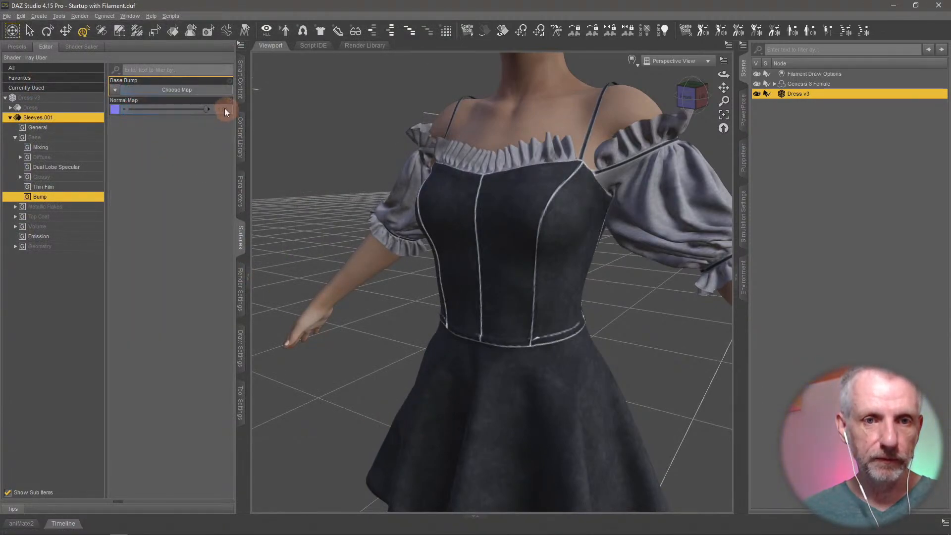
click(69, 207)
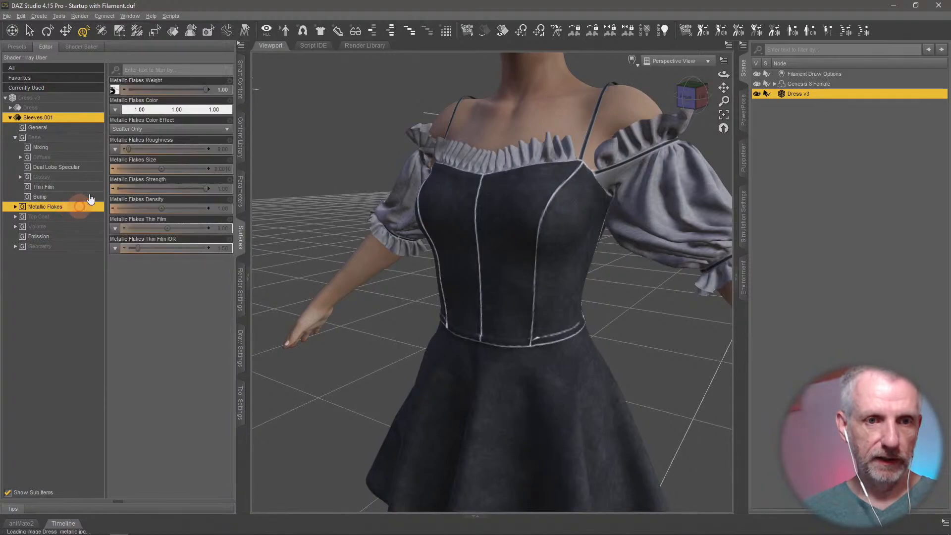
click(114, 90)
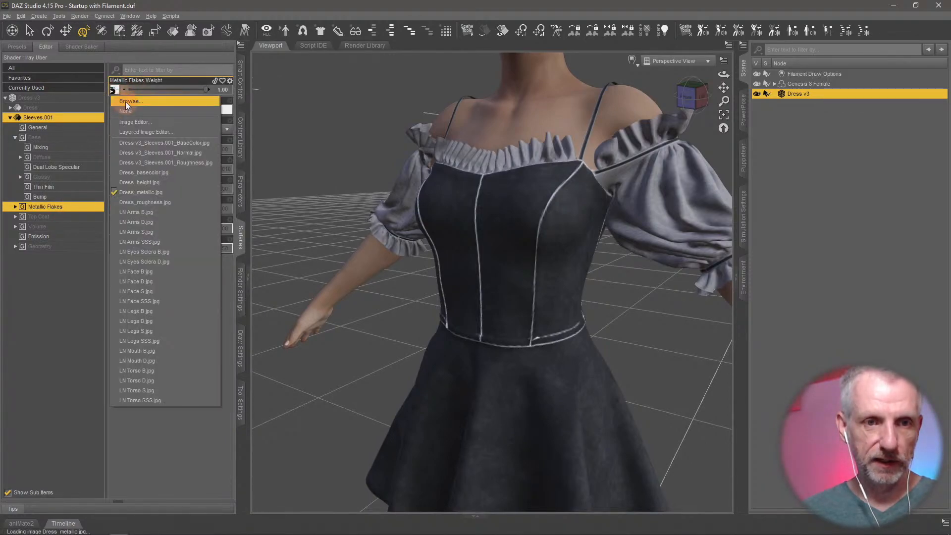
click(125, 102)
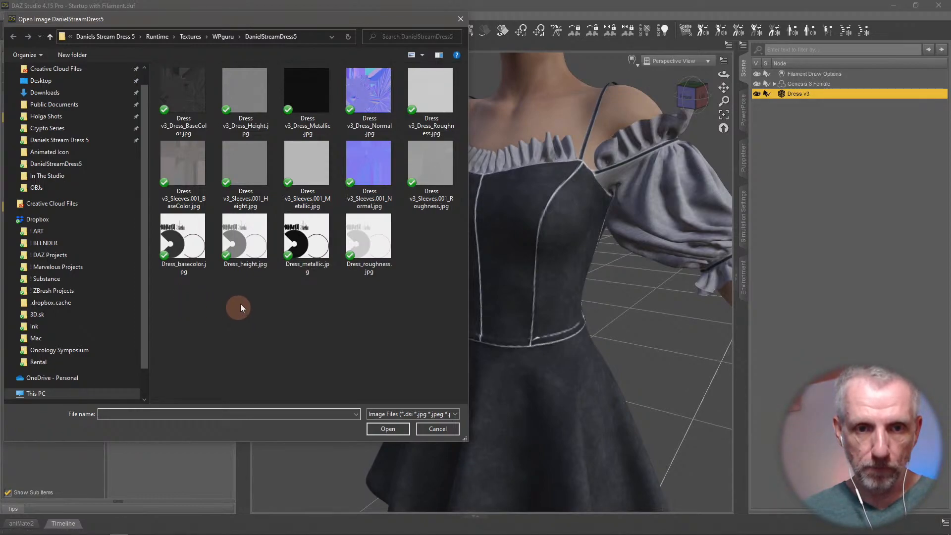
click(303, 156)
double_click(303, 157)
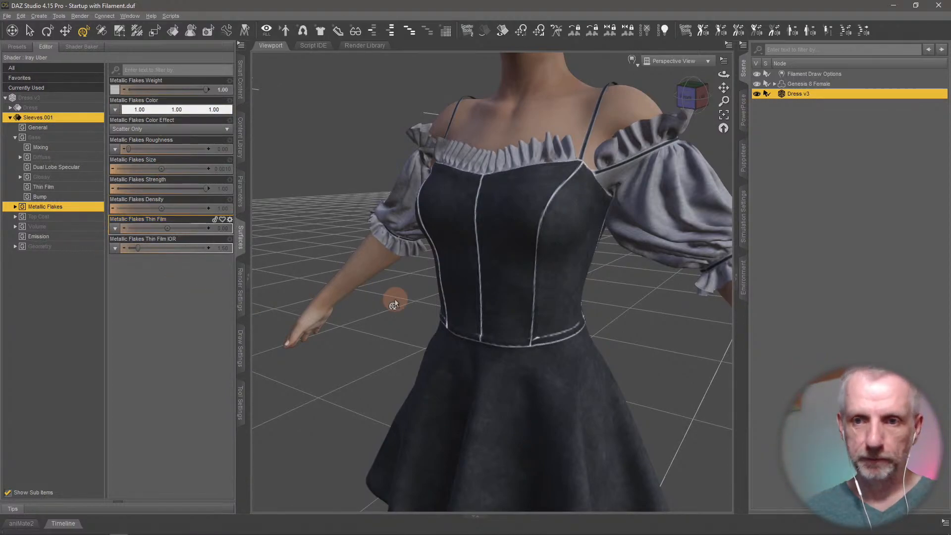
Set the Cutout Opacity of the Sleeves.001 surface to 0.5.
middle_drag(395, 300, 480, 258)
scroll(394, 299, up, 3)
scroll(395, 300, down, 2)
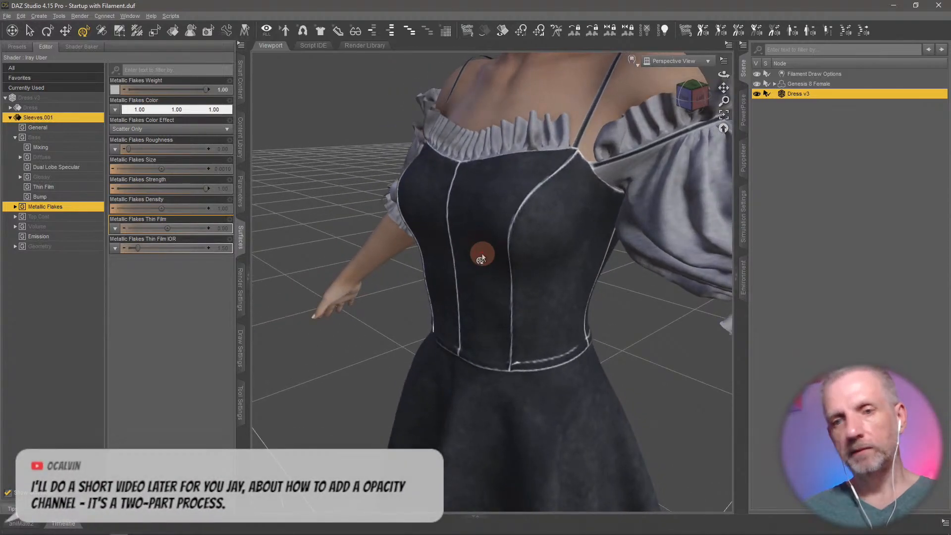
click(67, 244)
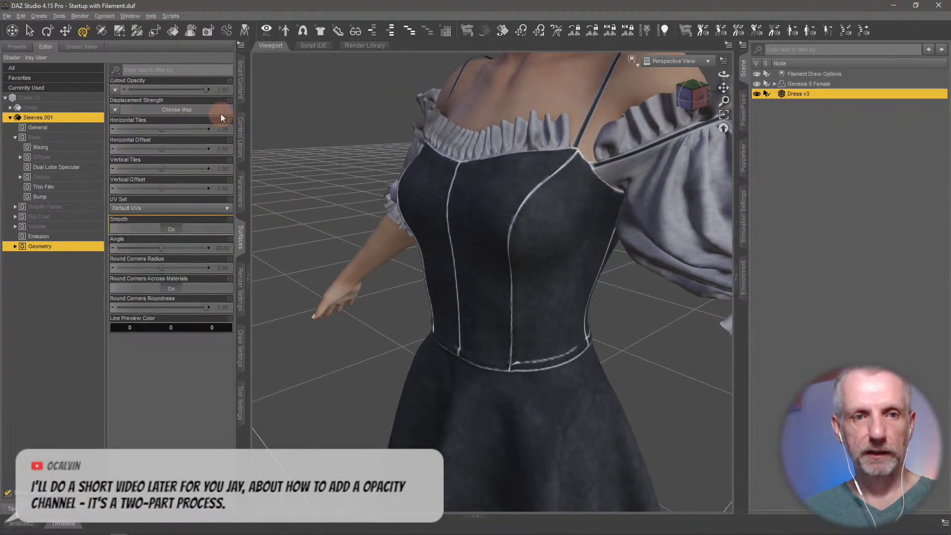
drag(207, 90, 167, 89)
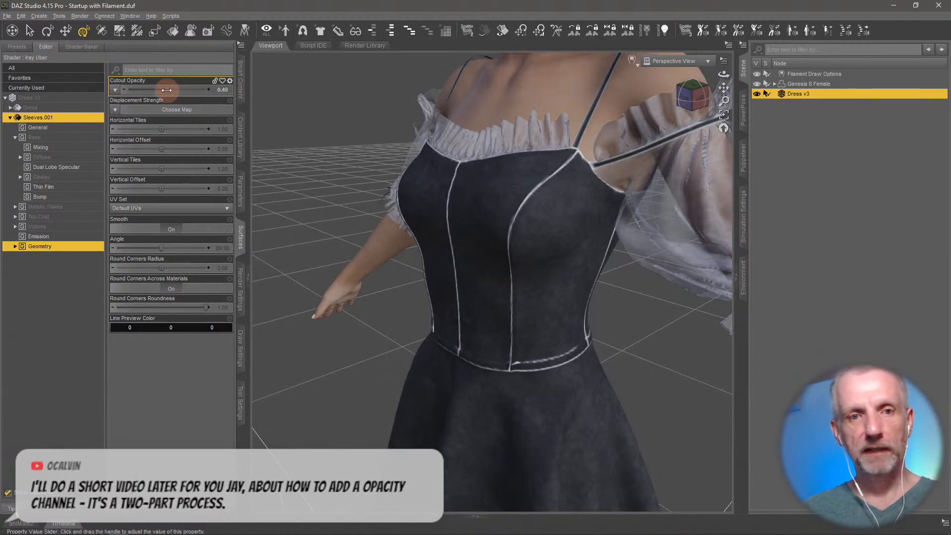
click(221, 89)
text(0.5)
key(Return)
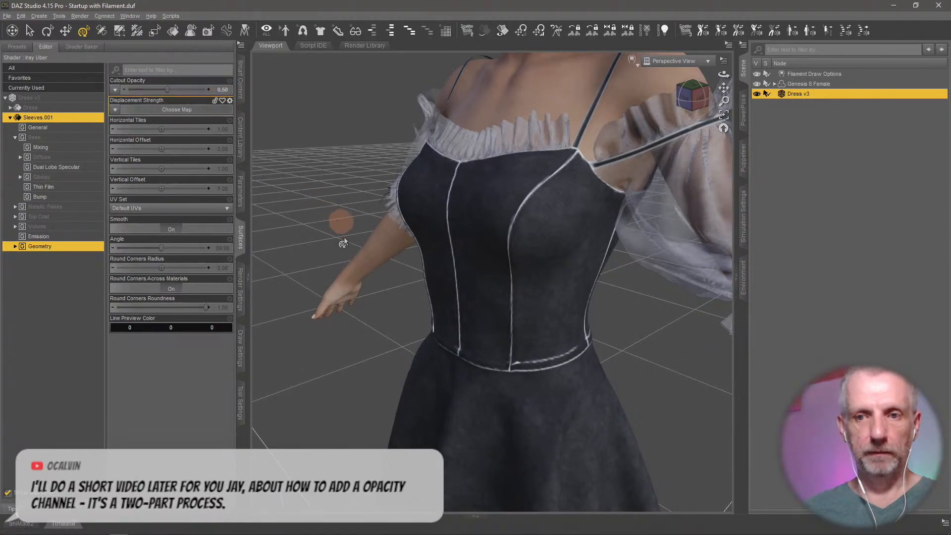
Load Dress v3_Dress_BaseColor.jpg as the Base Color map of the Dress surface.
ctrl+alt+drag(365, 252, 365, 252)
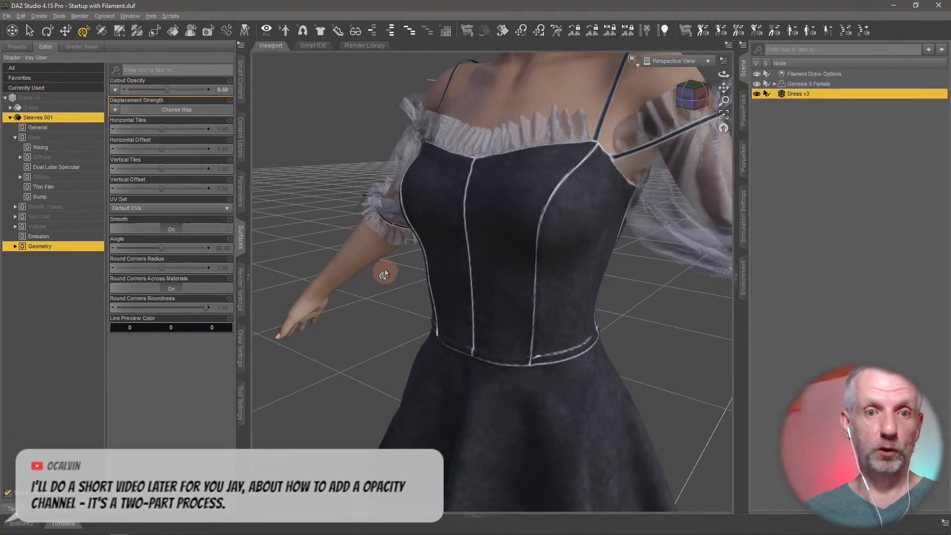
ctrl+alt+right_drag(376, 279, 376, 282)
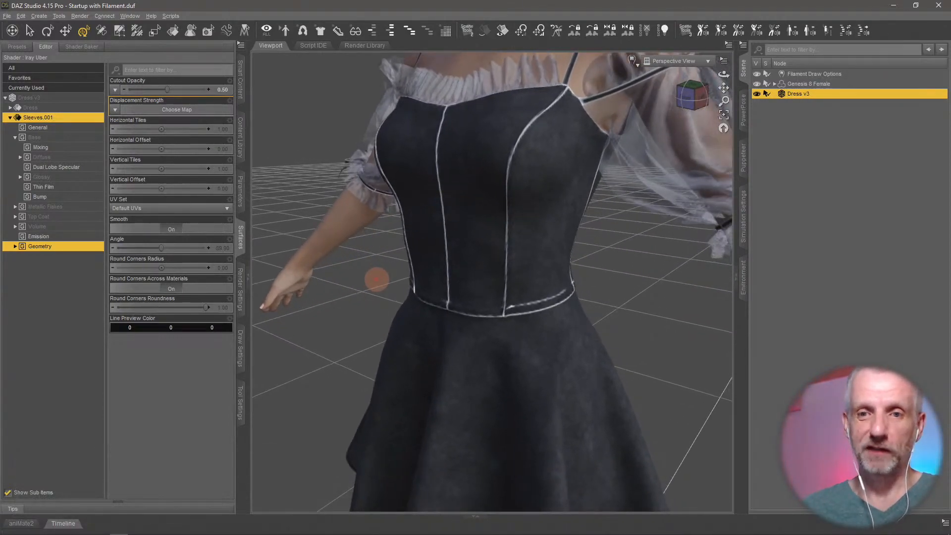
scroll(524, 281, up, 3)
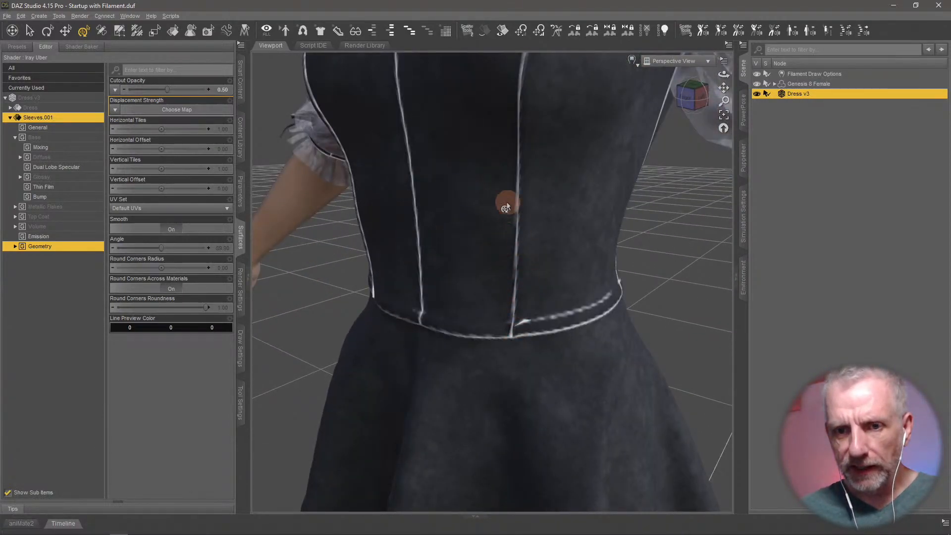
scroll(493, 260, down, 2)
scroll(493, 260, down, 2)
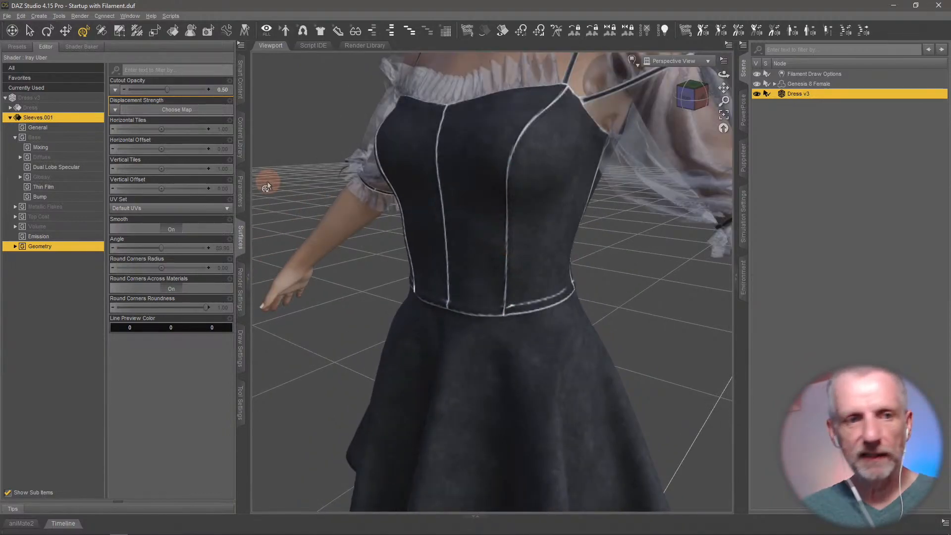
click(52, 119)
click(55, 108)
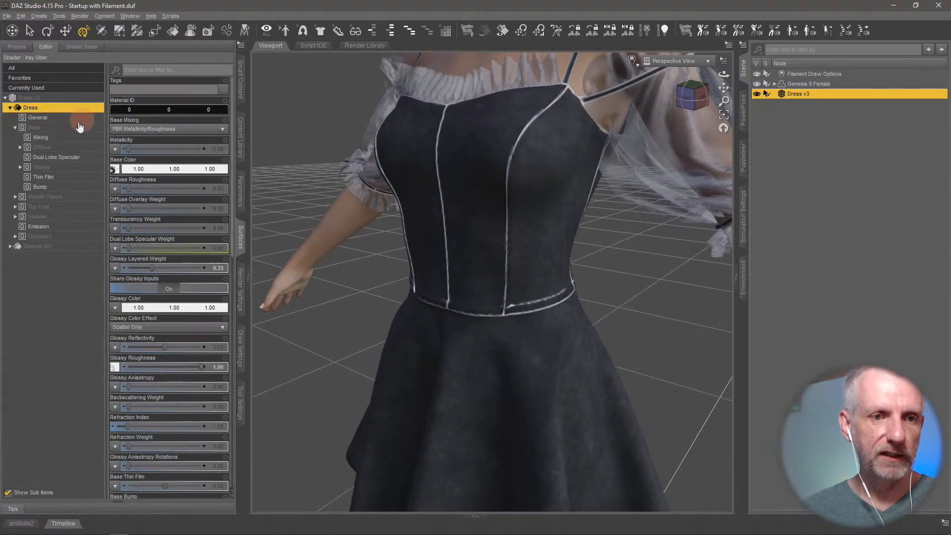
click(73, 149)
click(114, 110)
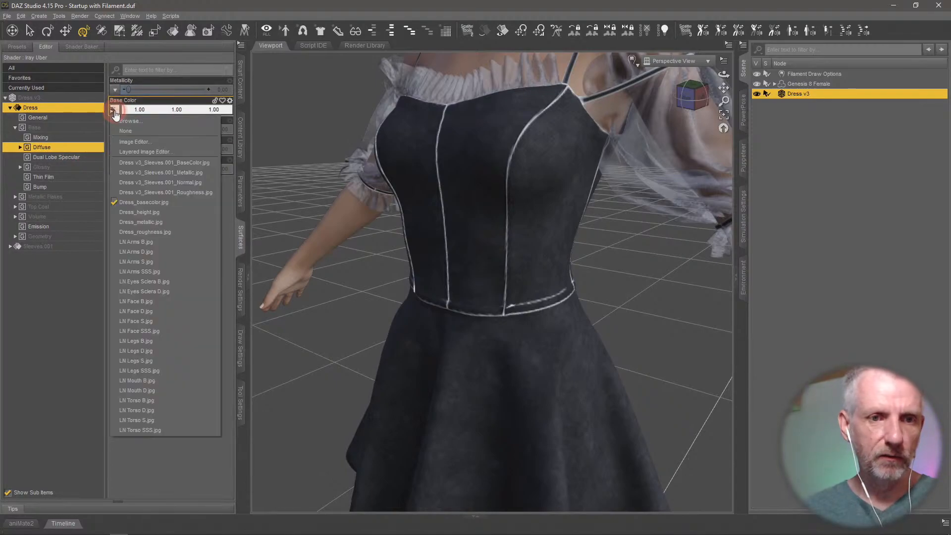
click(139, 121)
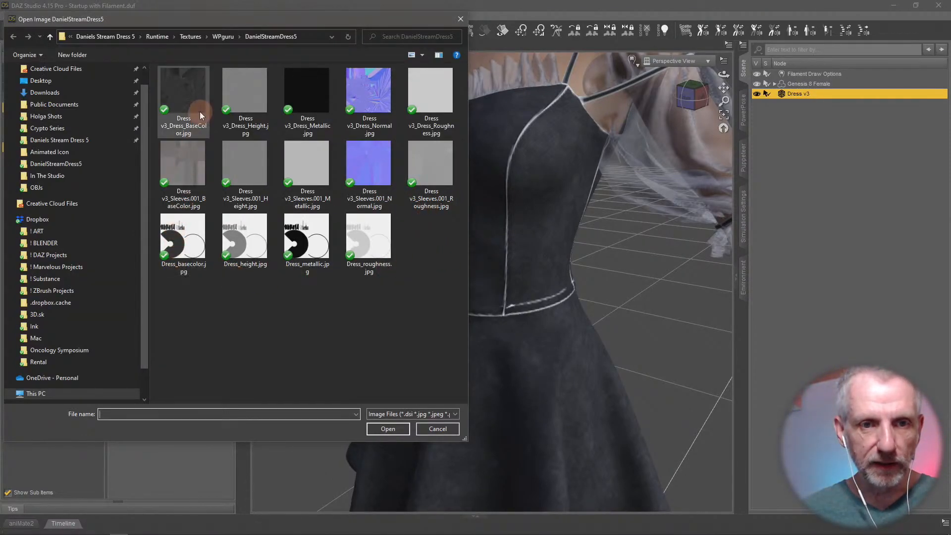
double_click(192, 96)
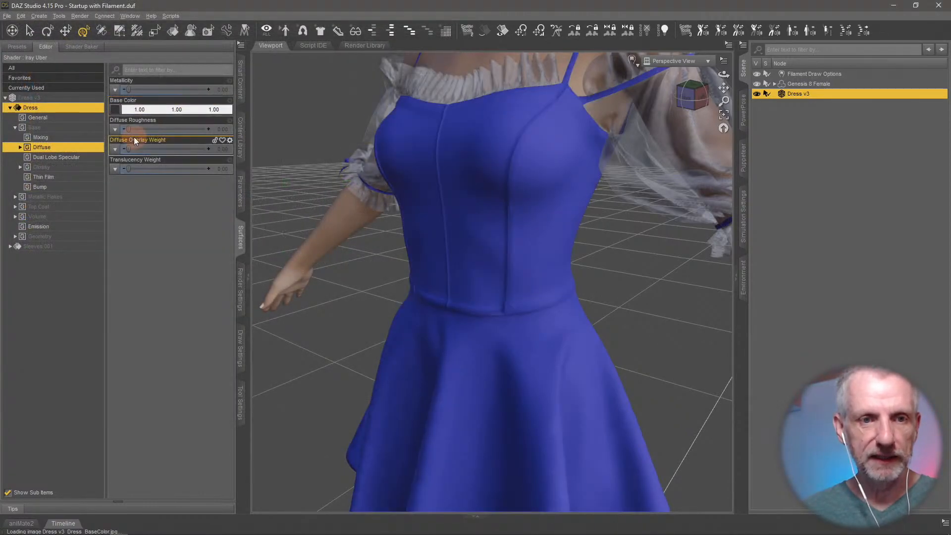
Load Dress v3_Dress_Roughness.jpg as the Glossy Roughness map of the Dress surface.
click(72, 169)
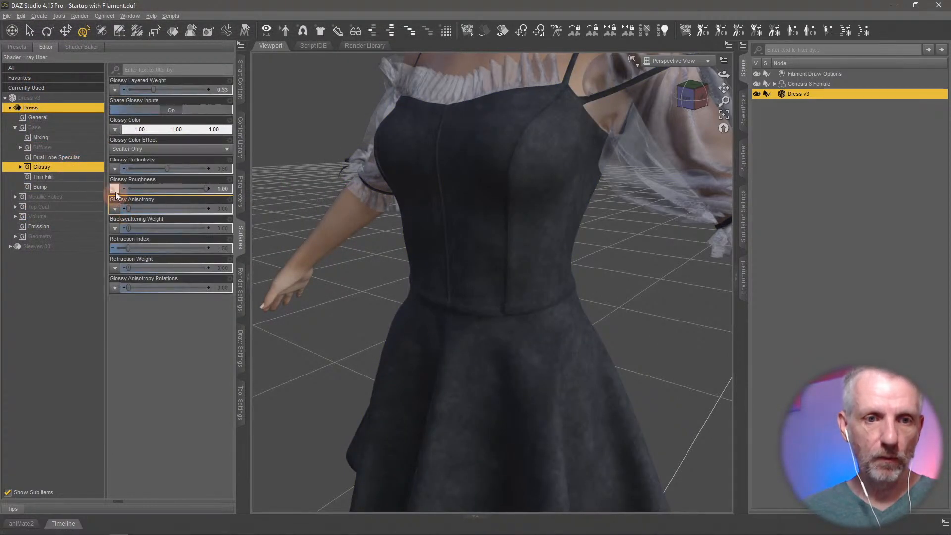
click(115, 188)
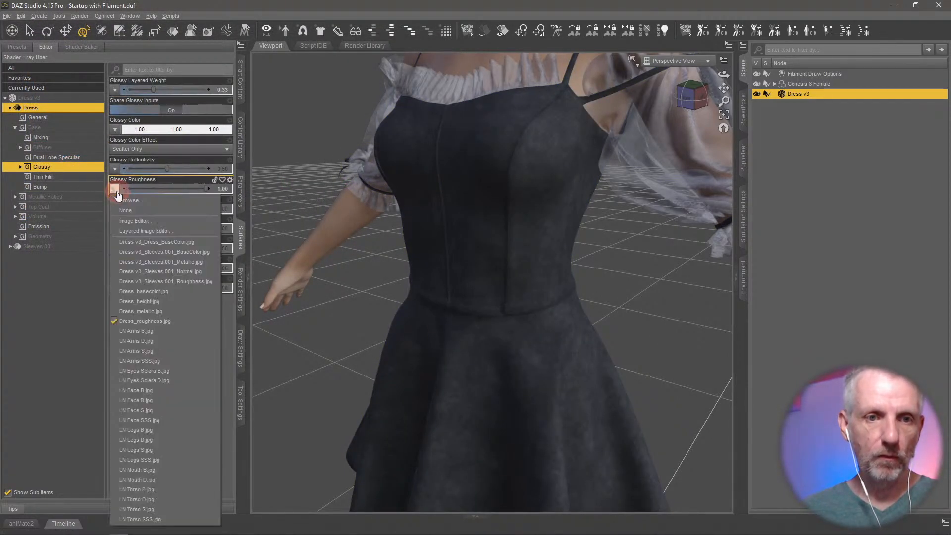
click(188, 201)
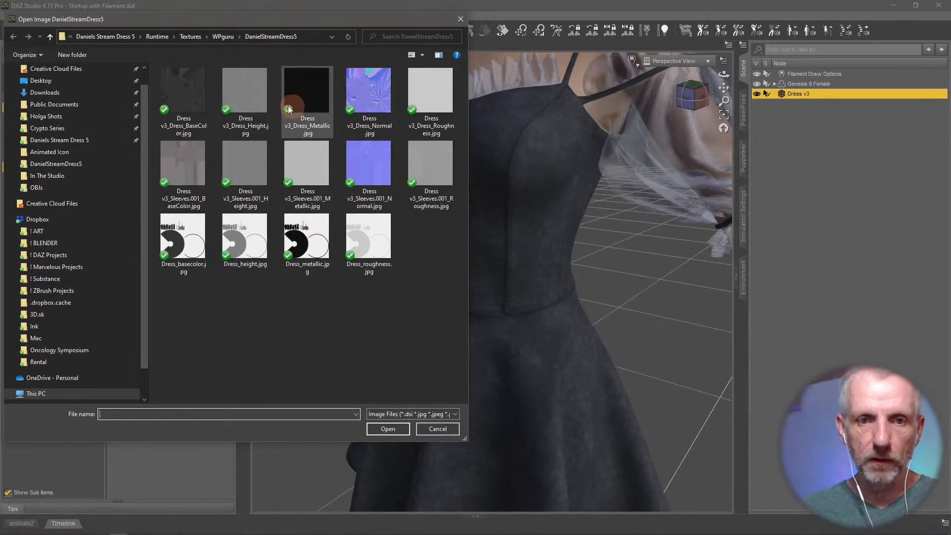
double_click(429, 89)
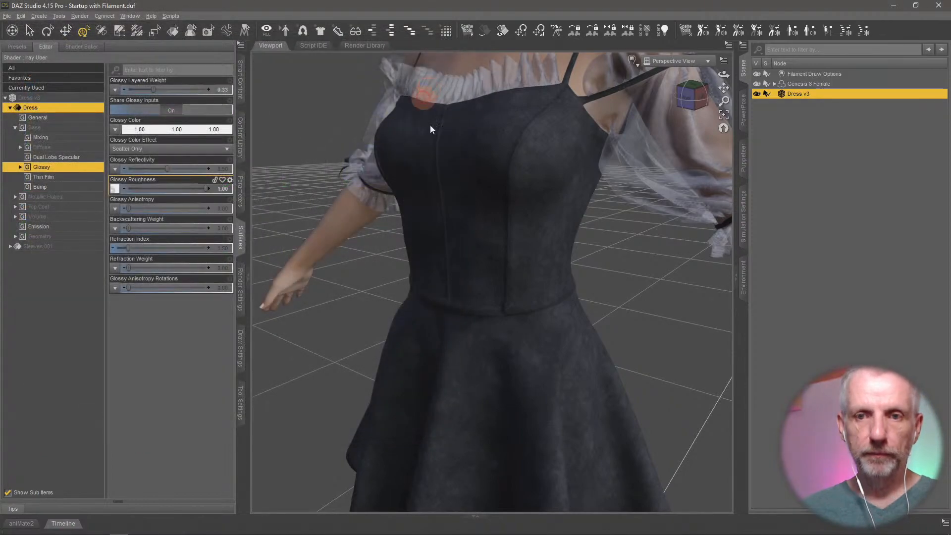
Replace the Metallic Flakes Weight map of the Dress surface with Dress v3_Dress_Metallic.jpg.
click(72, 199)
click(114, 90)
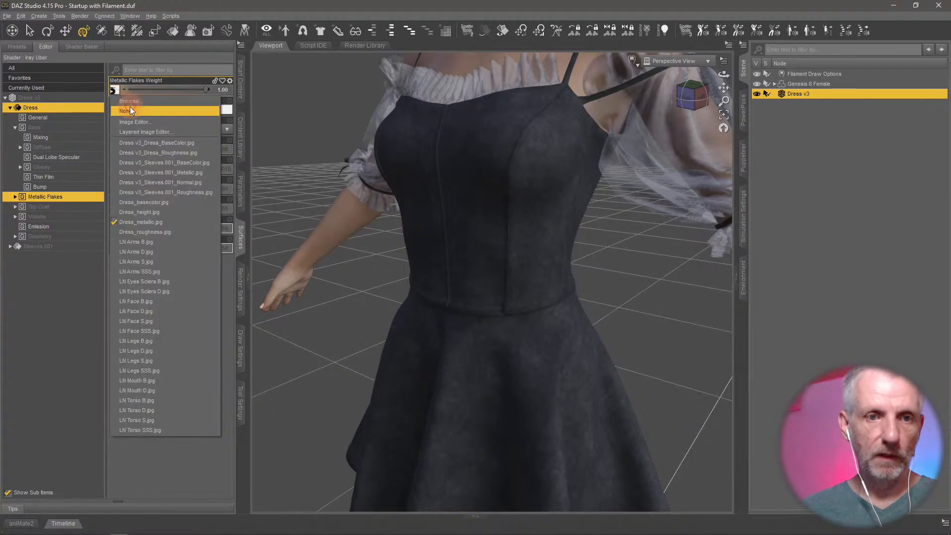
click(130, 108)
click(114, 91)
click(138, 103)
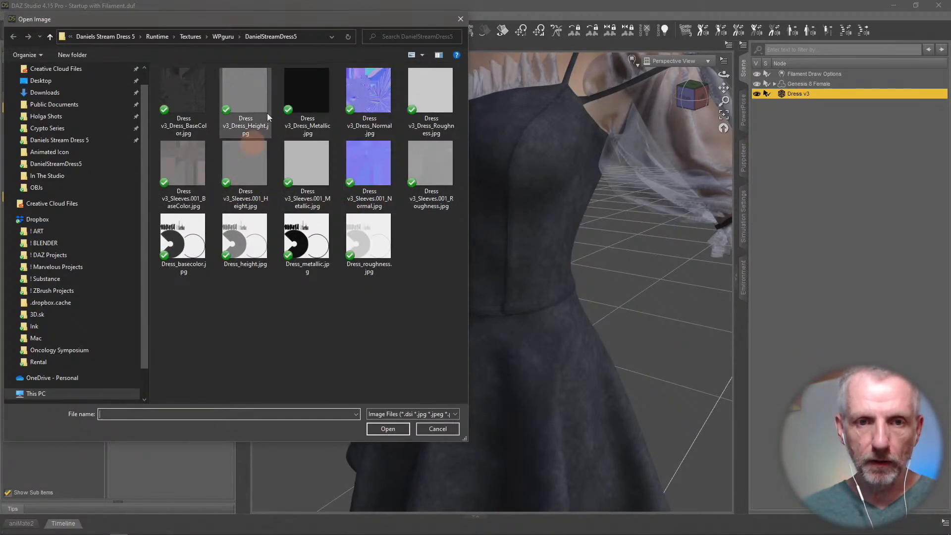
double_click(316, 81)
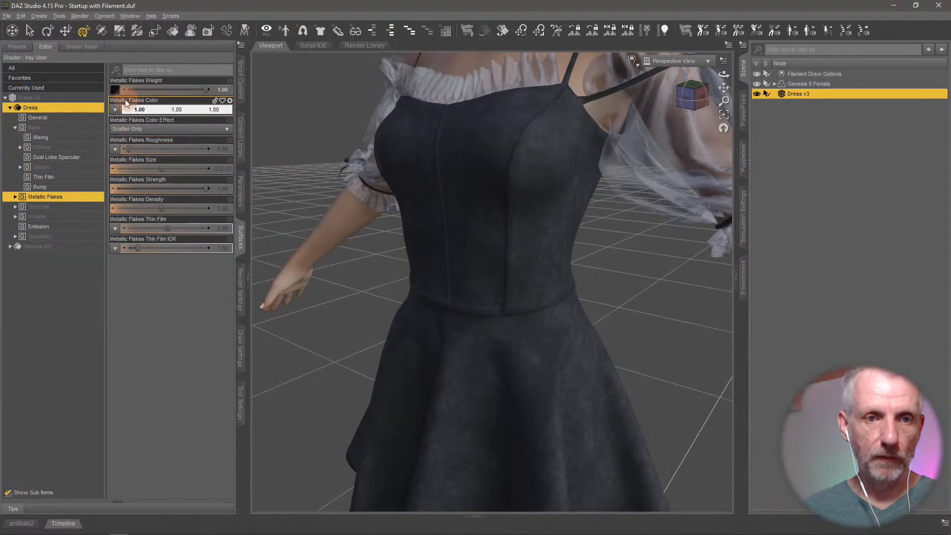
Clear the Base Bump map of the Dress surface and load Dress v3_Dress_Normal.jpg as its Normal Map.
click(90, 188)
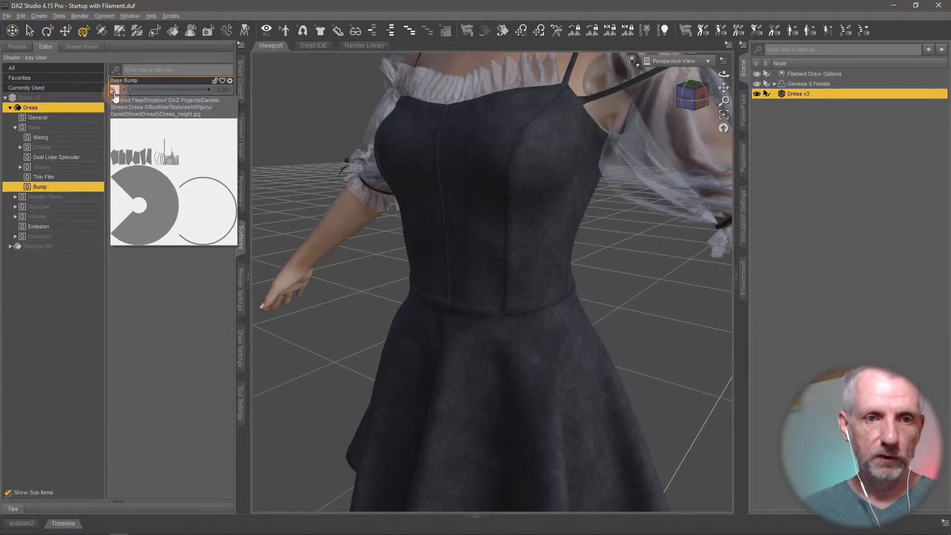
click(114, 90)
click(120, 114)
click(123, 129)
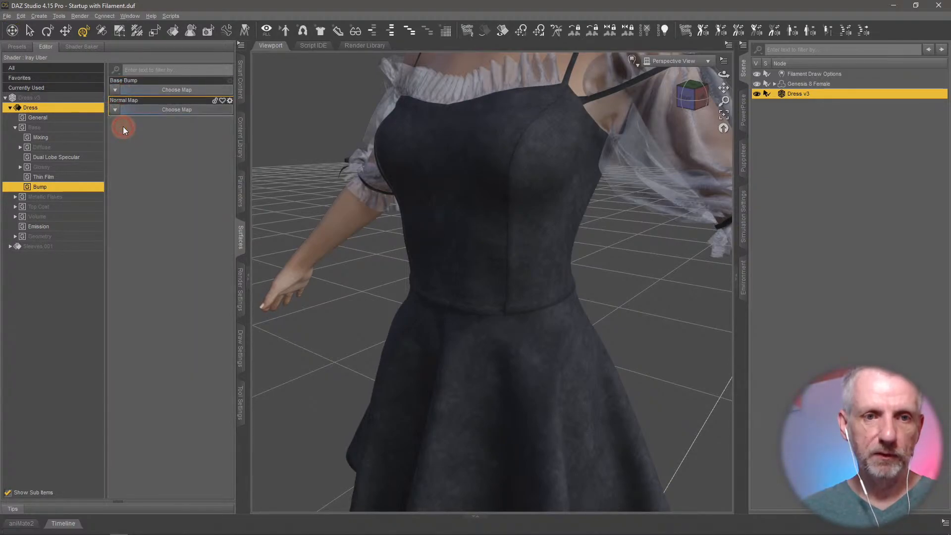
click(117, 110)
click(130, 119)
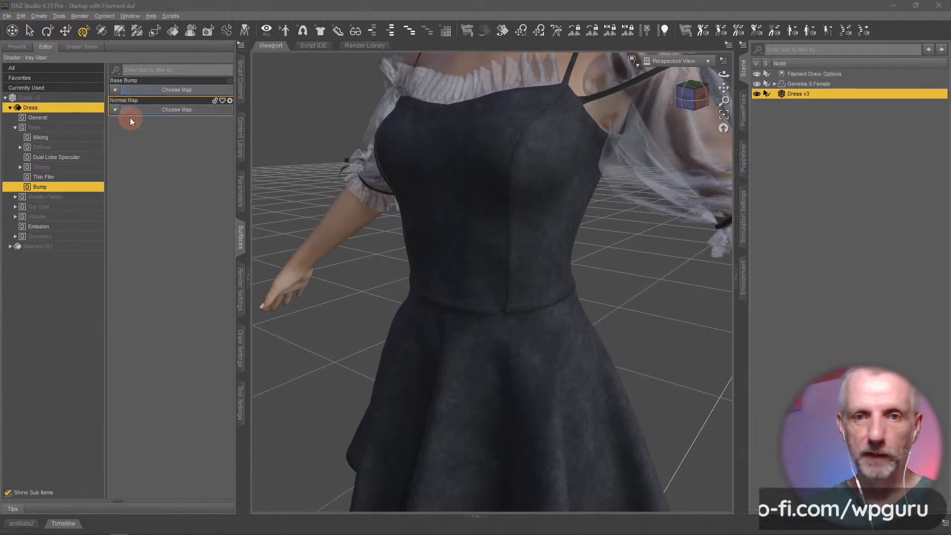
double_click(369, 92)
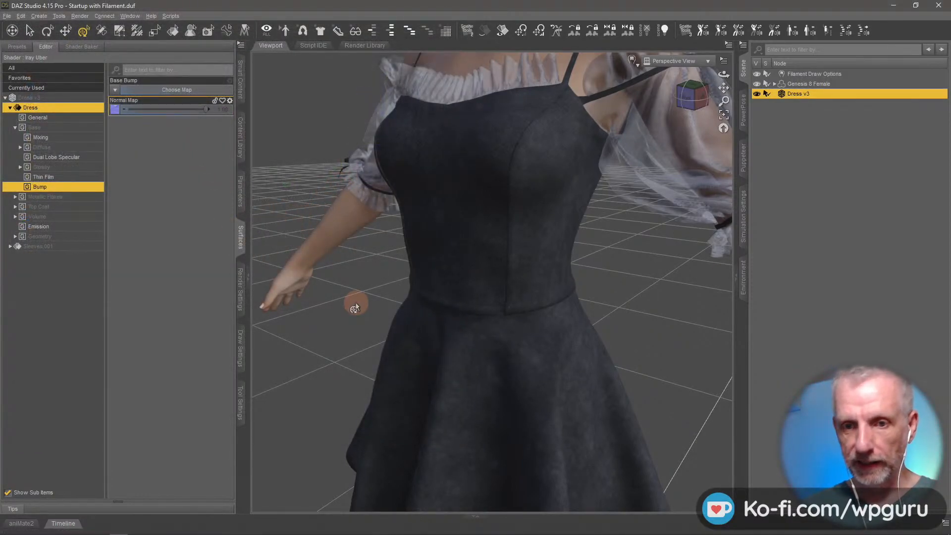
Switch the viewport draw style to NVIDIA Iray to preview the whole textured dress on the figure.
ctrl+alt+drag(356, 302, 354, 300)
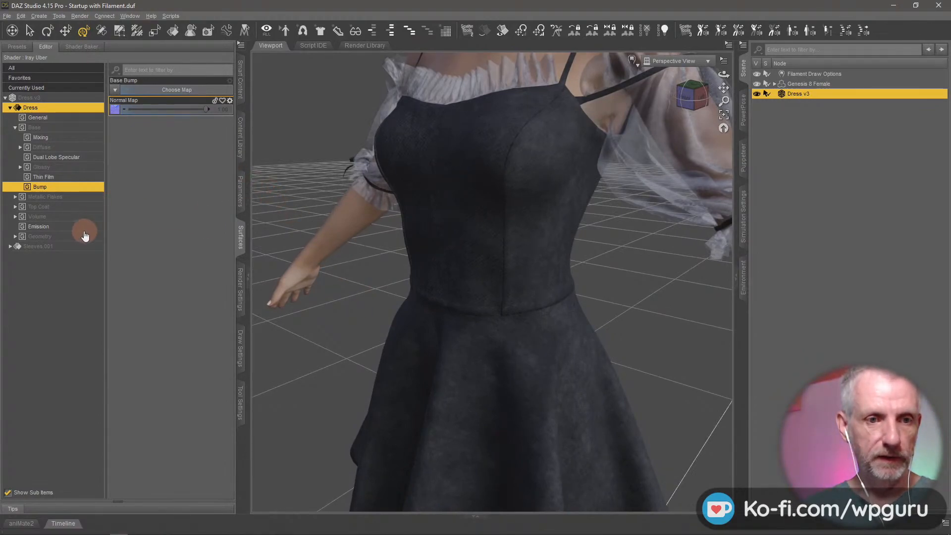
click(91, 197)
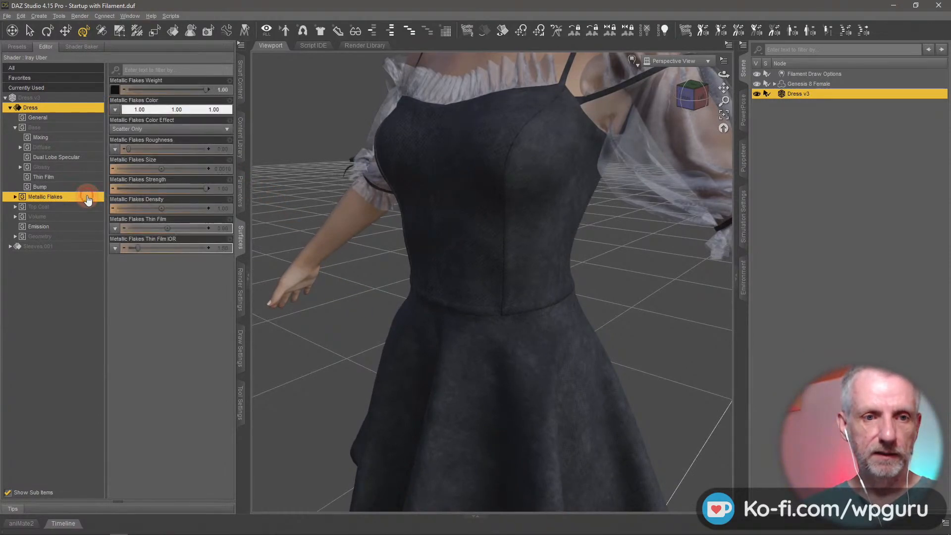
scroll(380, 349, down, 5)
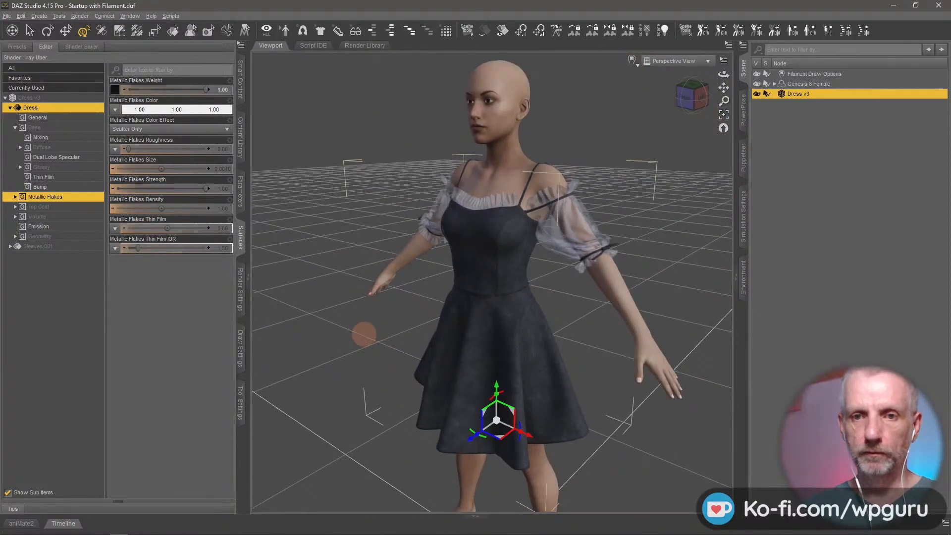
ctrl+alt+drag(365, 334, 503, 234)
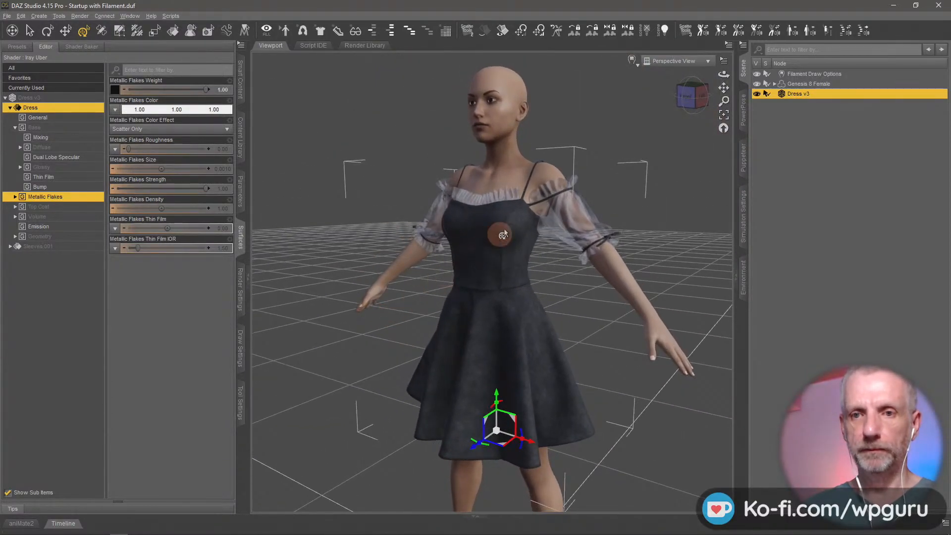
click(632, 60)
click(647, 191)
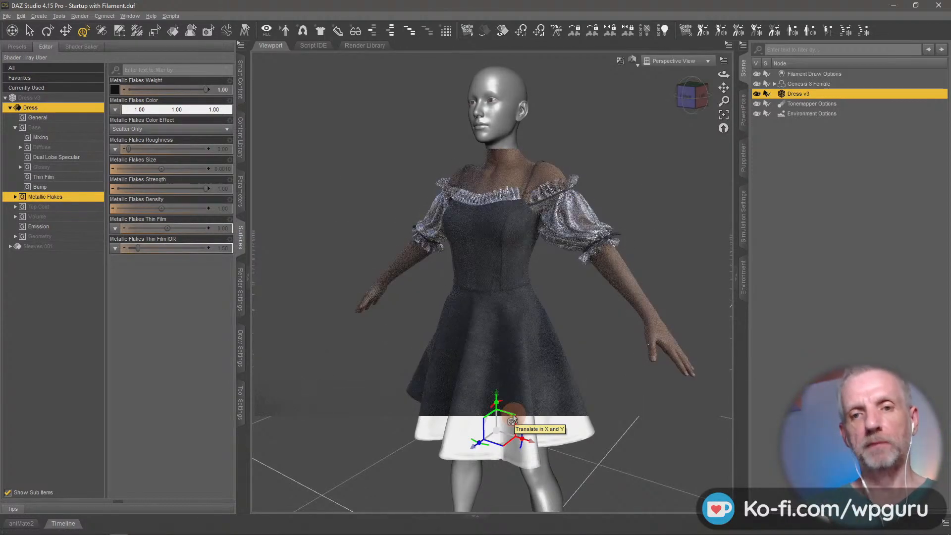
Set the render dimension preset to Square (1:1) and frame the dress bodice and sleeves up close.
click(241, 290)
click(29, 98)
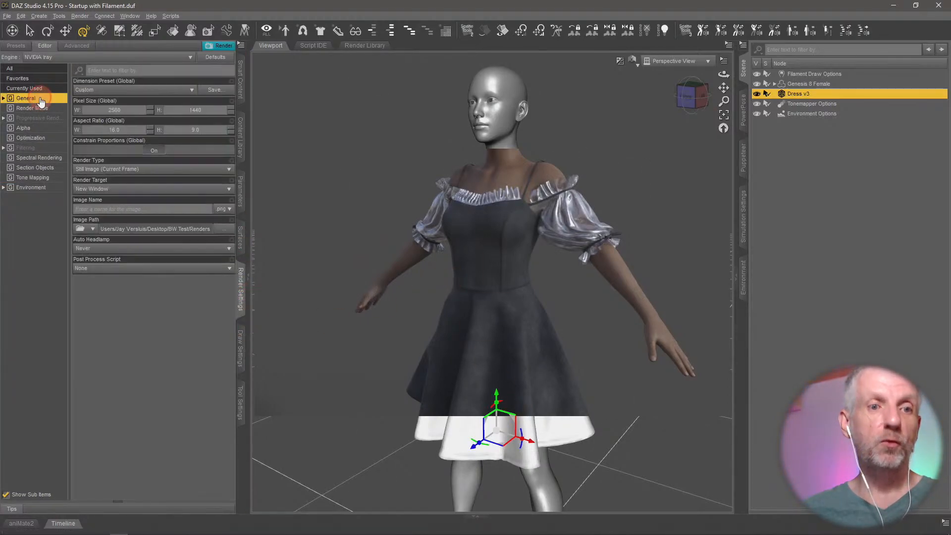
click(148, 90)
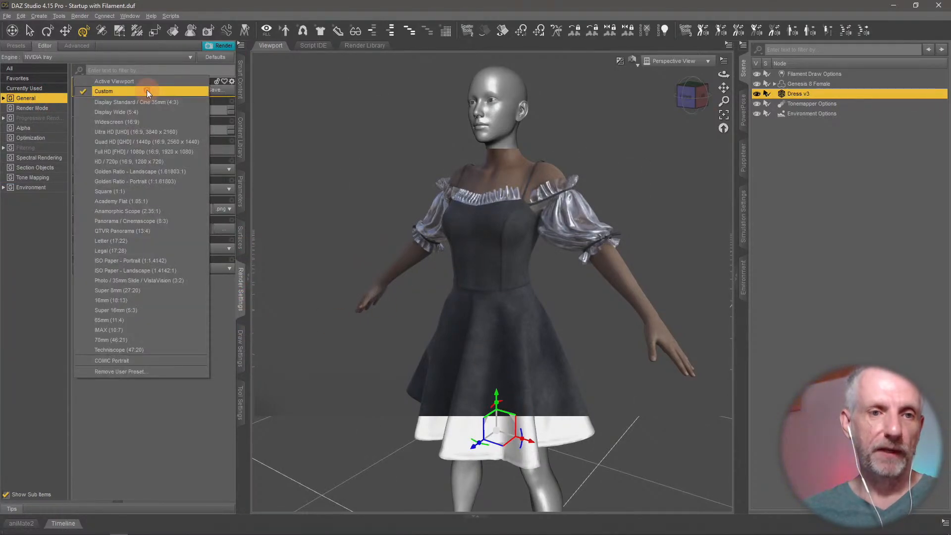
click(157, 194)
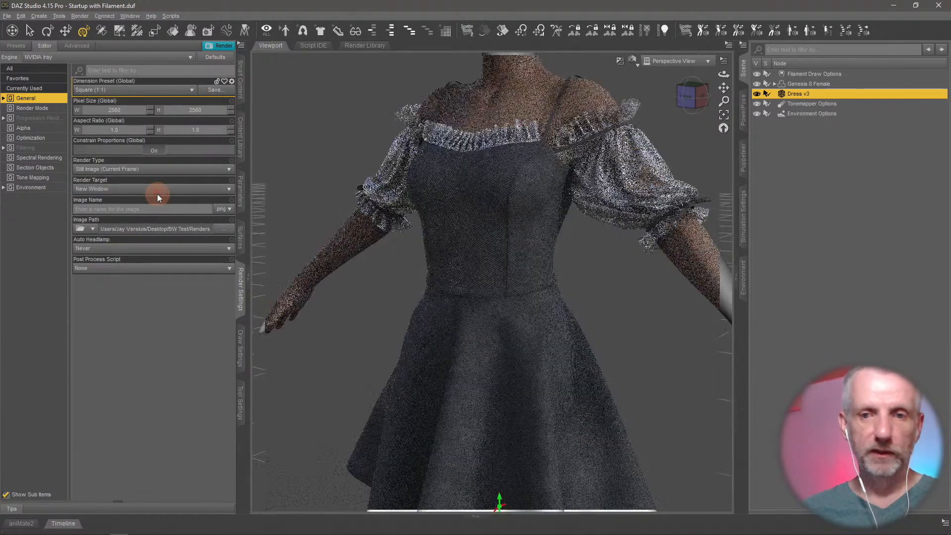
scroll(458, 367, down, 2)
ctrl+alt+drag(477, 374, 471, 346)
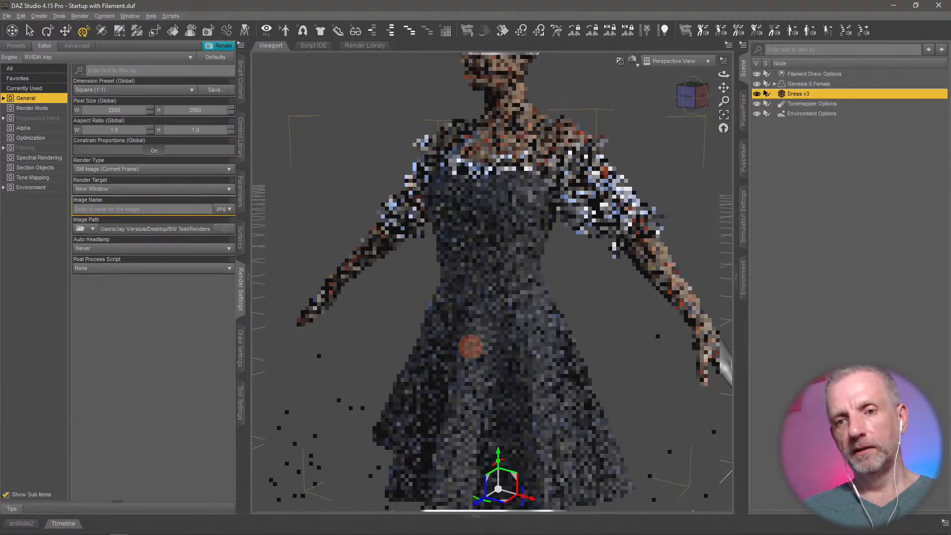
middle_drag(471, 347, 463, 322)
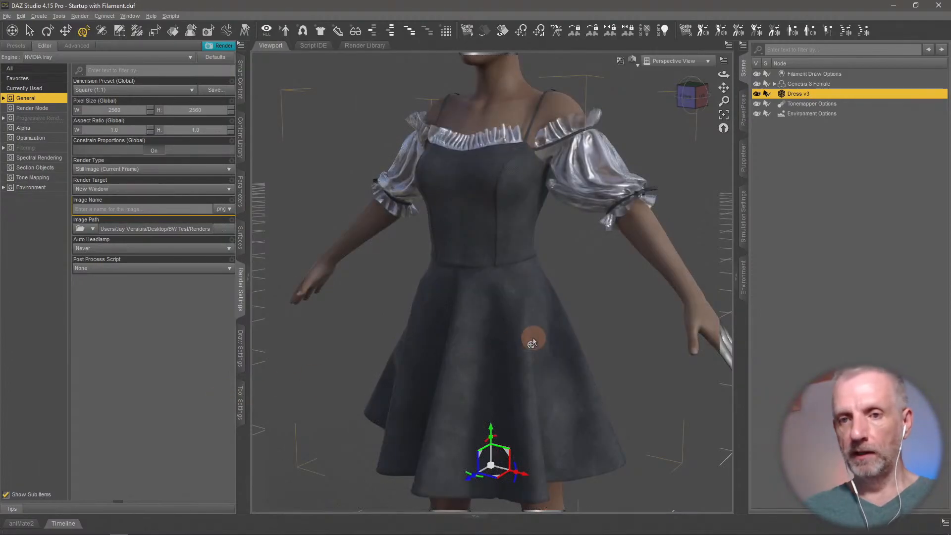
ctrl+alt+drag(532, 343, 467, 226)
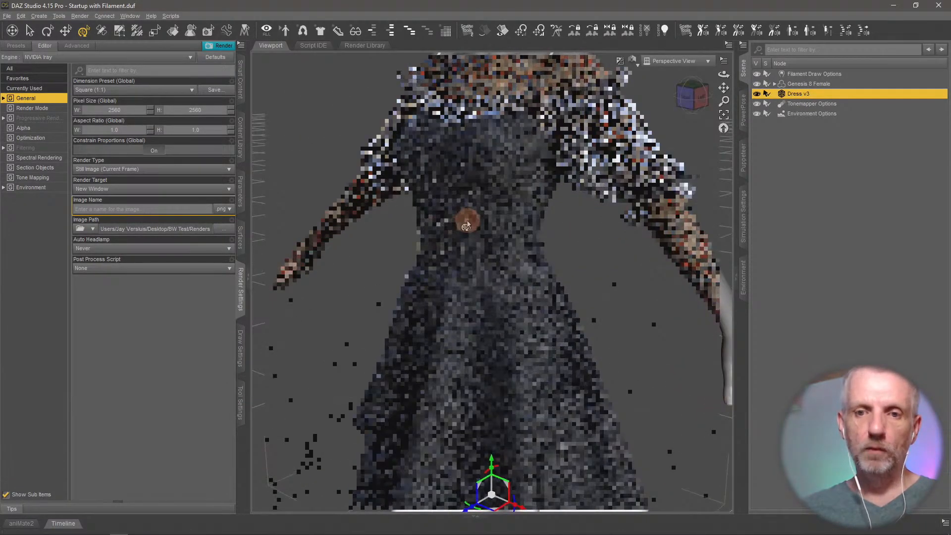
key(ctrl+z)
key(ctrl+z)
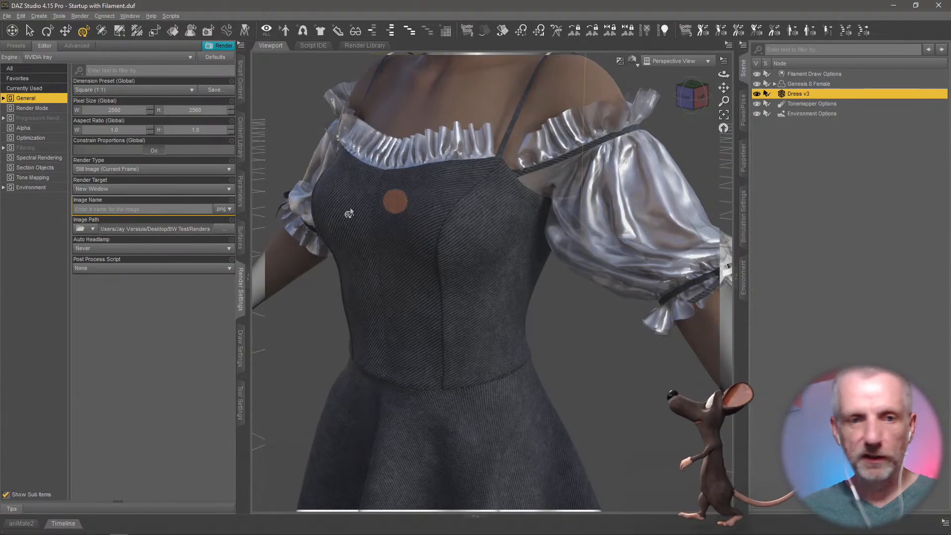
Set the Cutout Opacity of the Sleeves.001 surface to 0.3 in its Geometry properties.
click(240, 236)
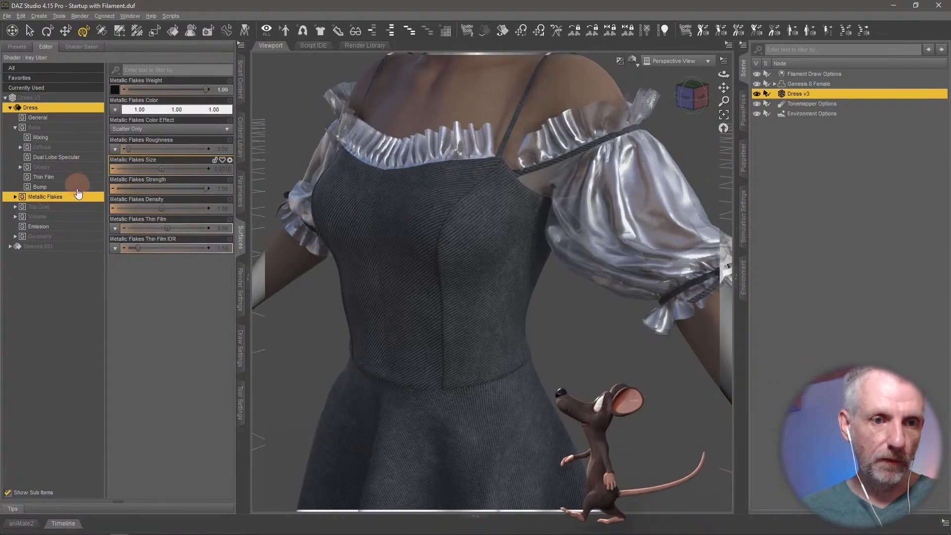
click(69, 227)
click(65, 237)
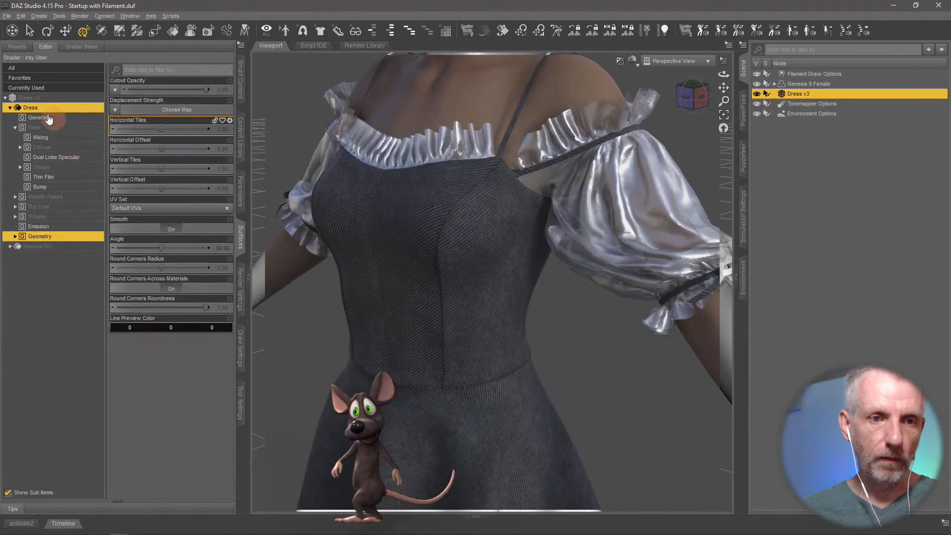
click(10, 108)
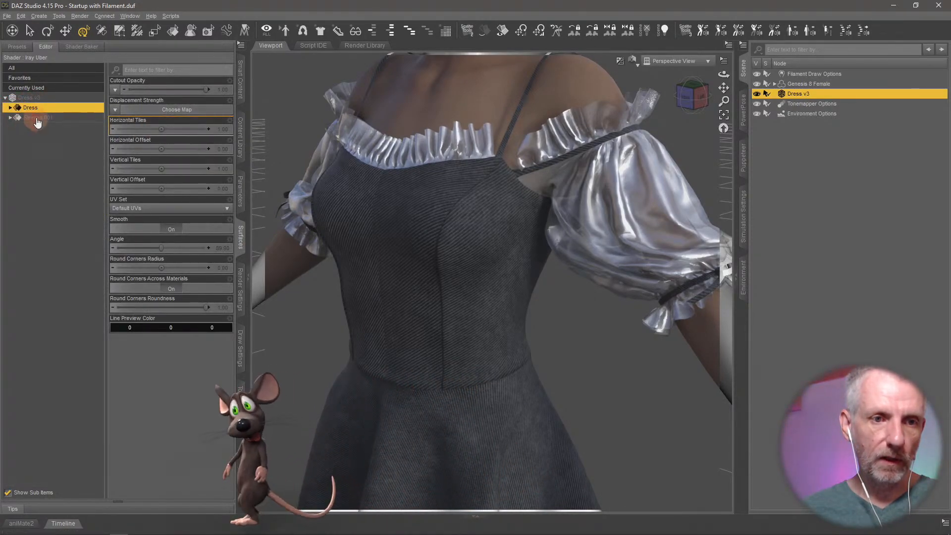
click(37, 119)
click(64, 248)
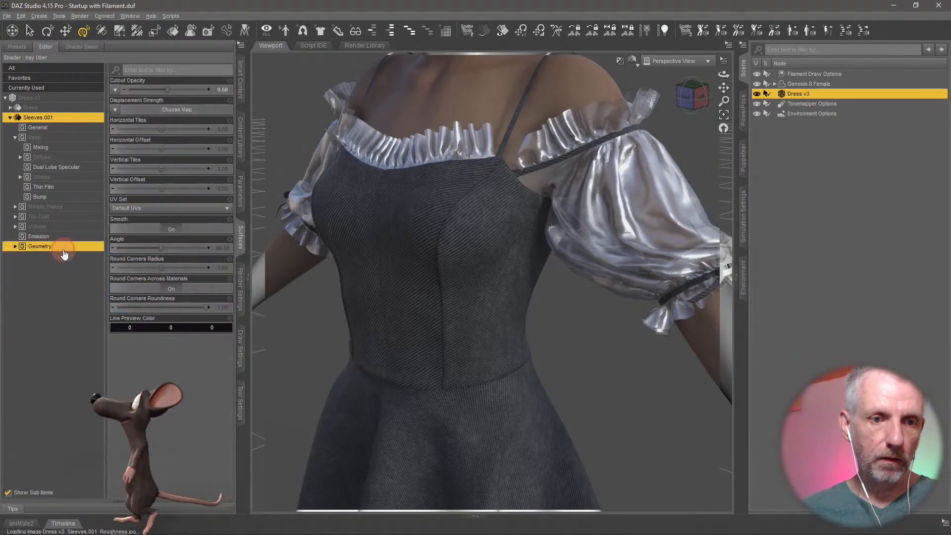
click(222, 90)
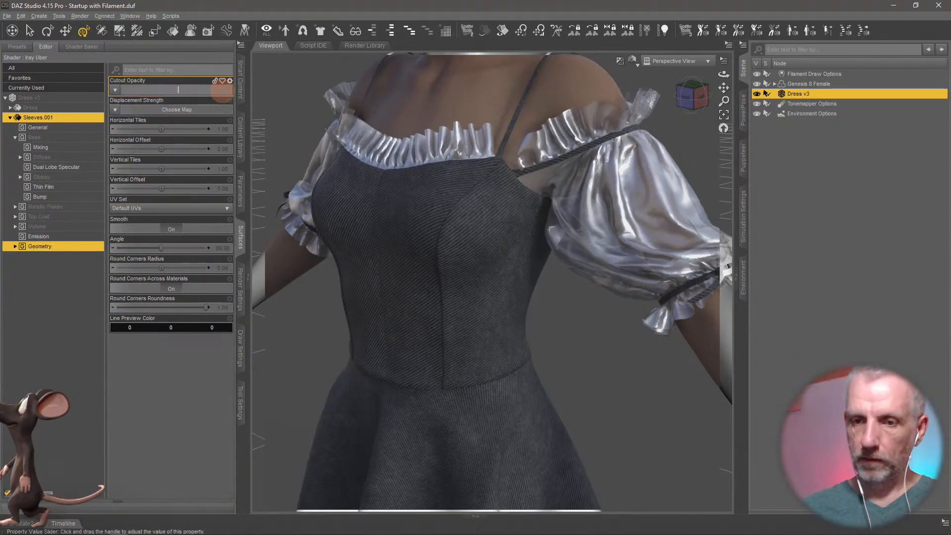
text(0.3)
key(Return)
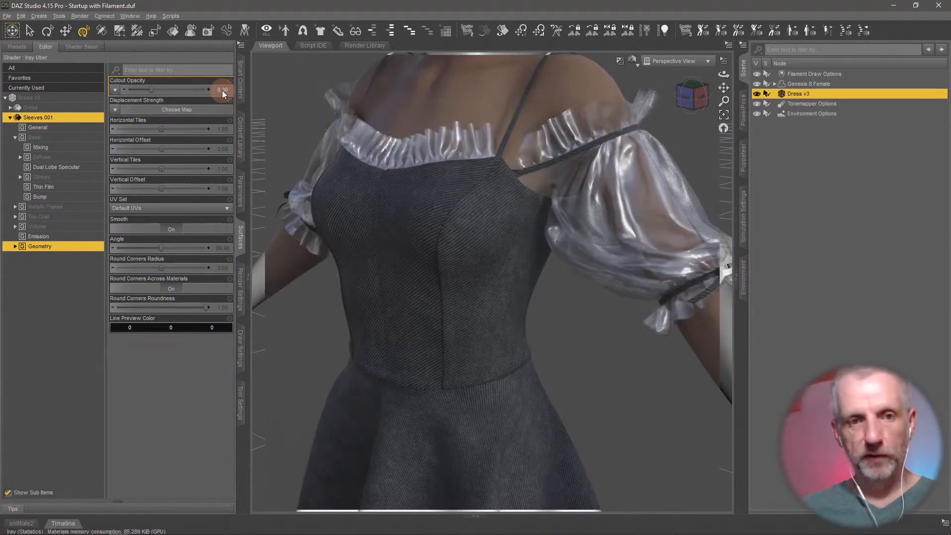
Try lower Cutout Opacity values of 0.2 and 0.1 on the Sleeves.001 surface.
click(222, 90)
text(1)
key(Return)
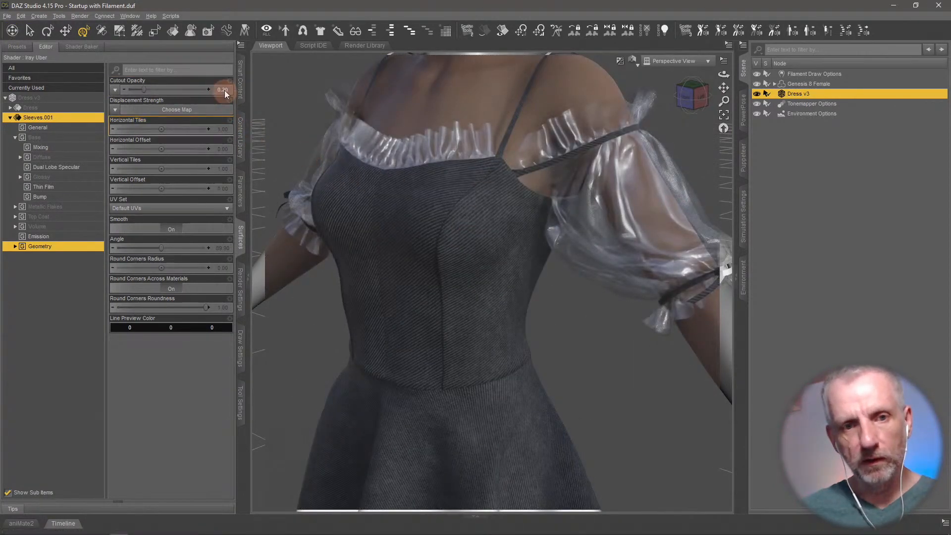
click(223, 91)
click(426, 266)
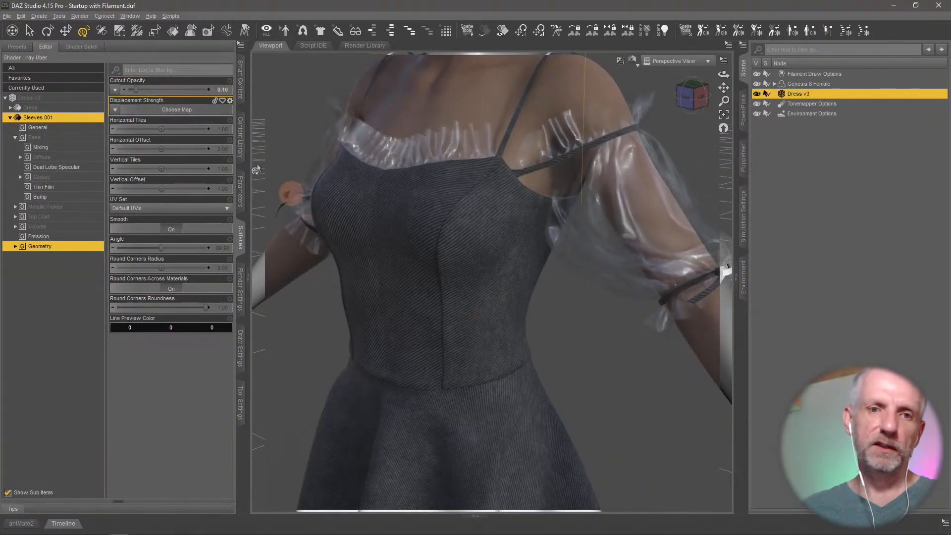
Set the Cutout Opacity of the Sleeves.001 surface to 0.2.
click(223, 90)
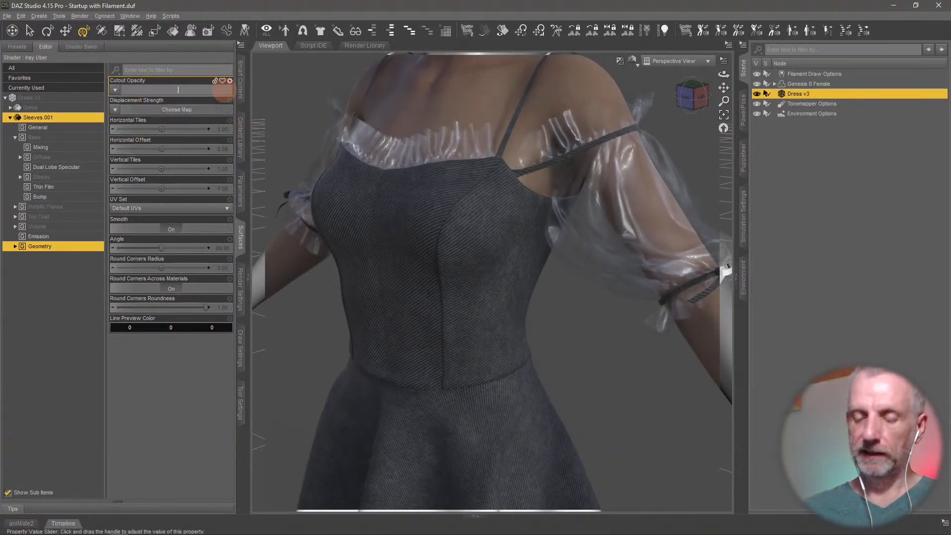
text(.2)
key(Return)
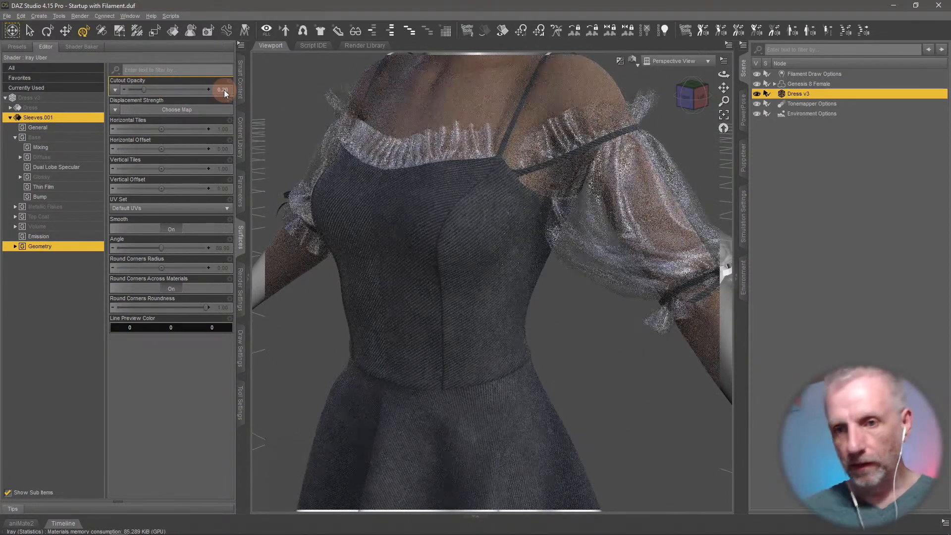
Tint the Base Color of the Sleeves.001 surface a pale yellow-green (0.89, 1.00, 0.56).
click(86, 138)
click(158, 129)
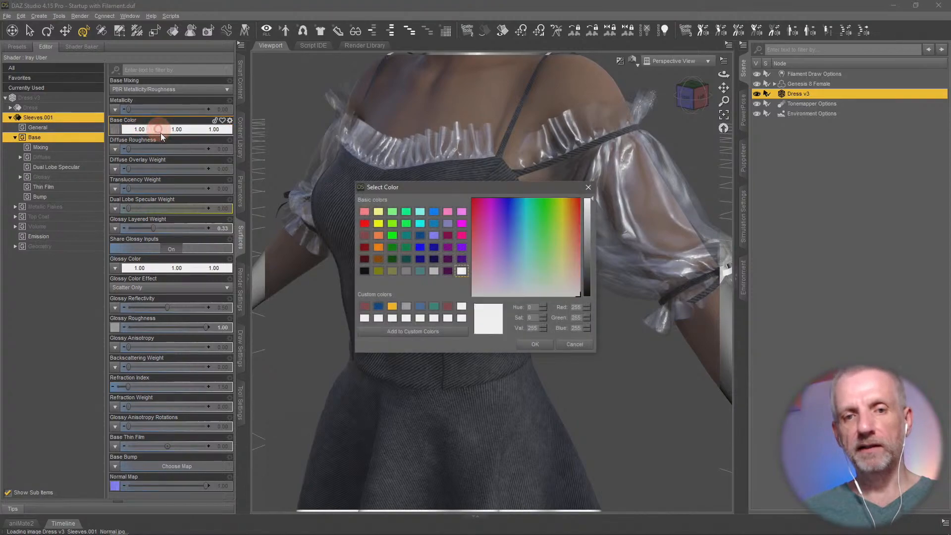
click(570, 281)
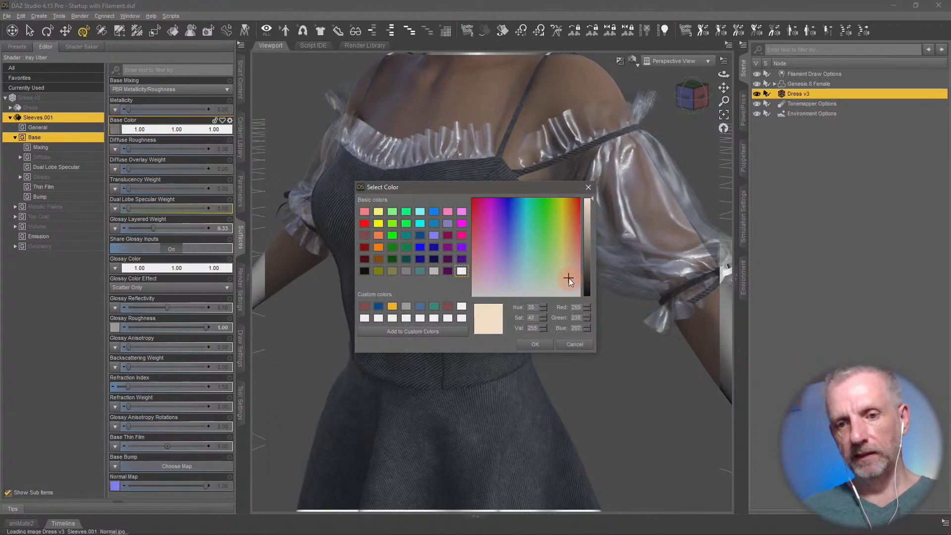
click(557, 278)
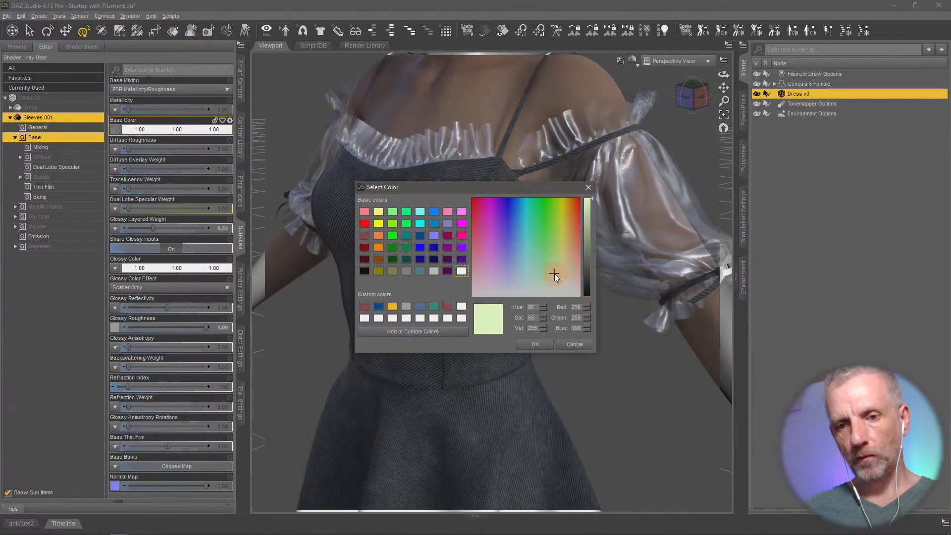
click(534, 345)
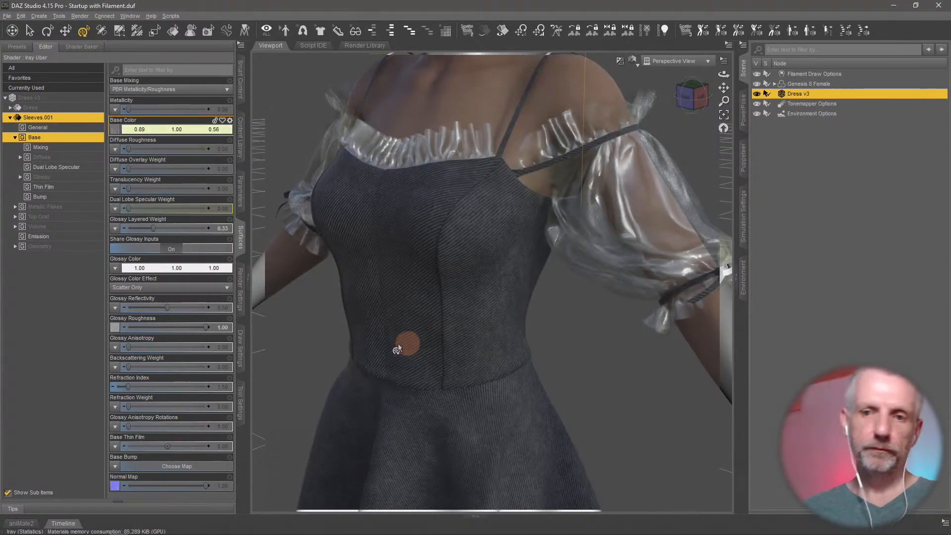
Switch to Firefox, examine the sleeves and skirt of the reference dress on the Ko-fi gallery page, and return to DAZ Studio.
key(alt+Tab)
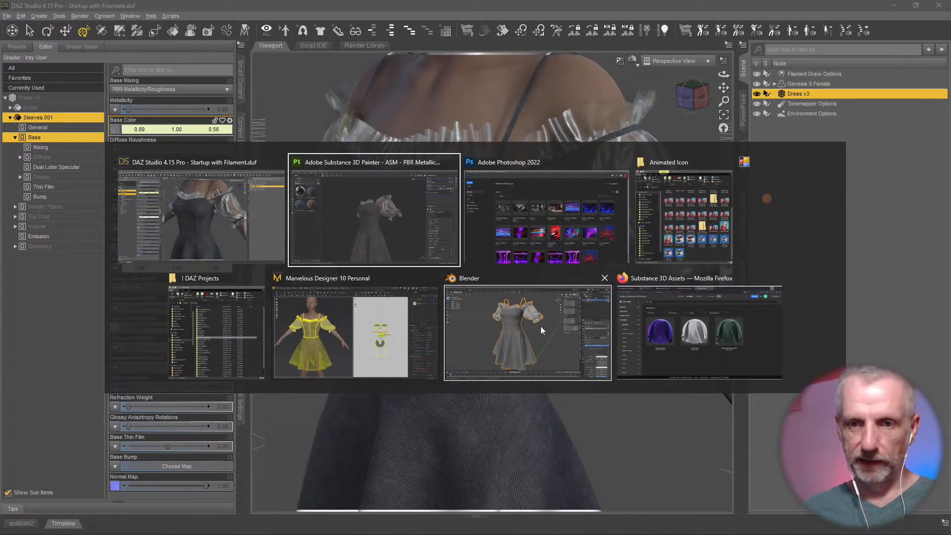
click(654, 319)
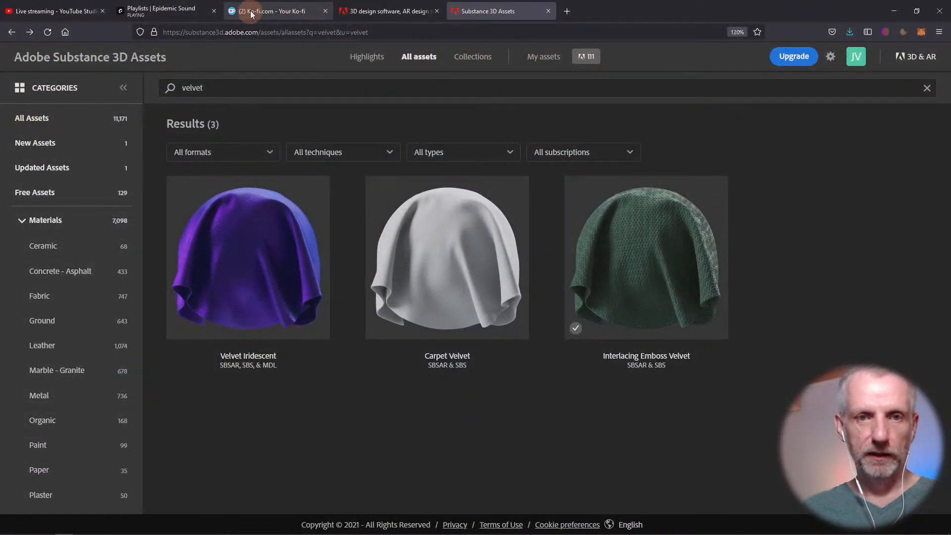
click(268, 11)
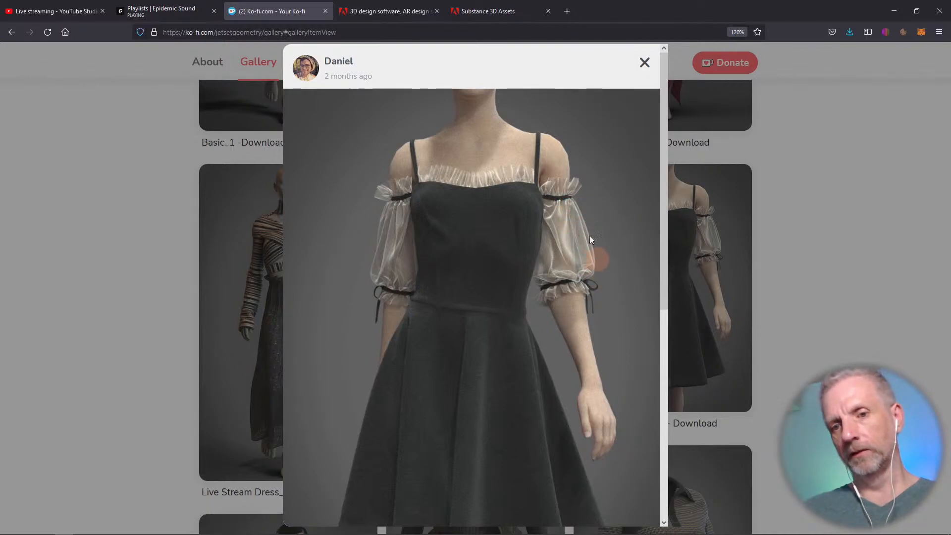
scroll(612, 256, down, 3)
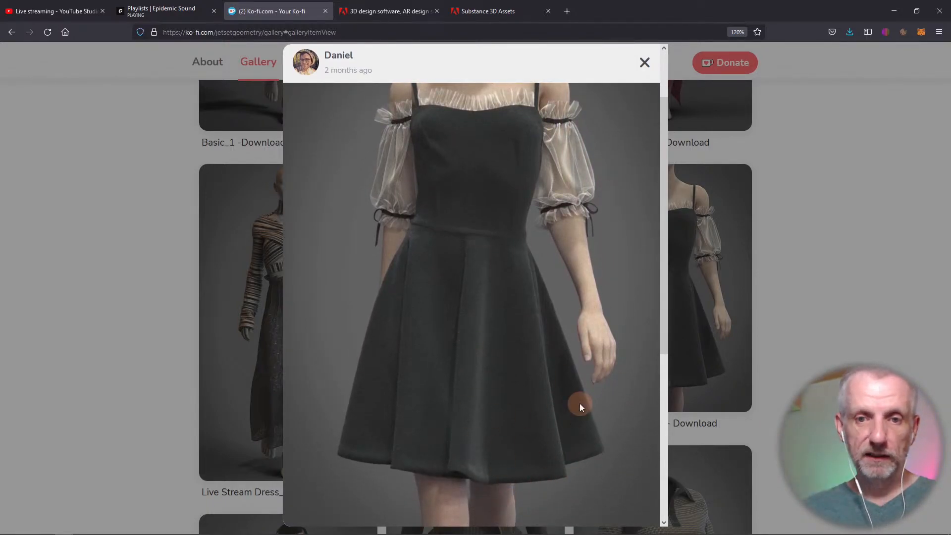
scroll(579, 403, up, 3)
key(alt+Tab)
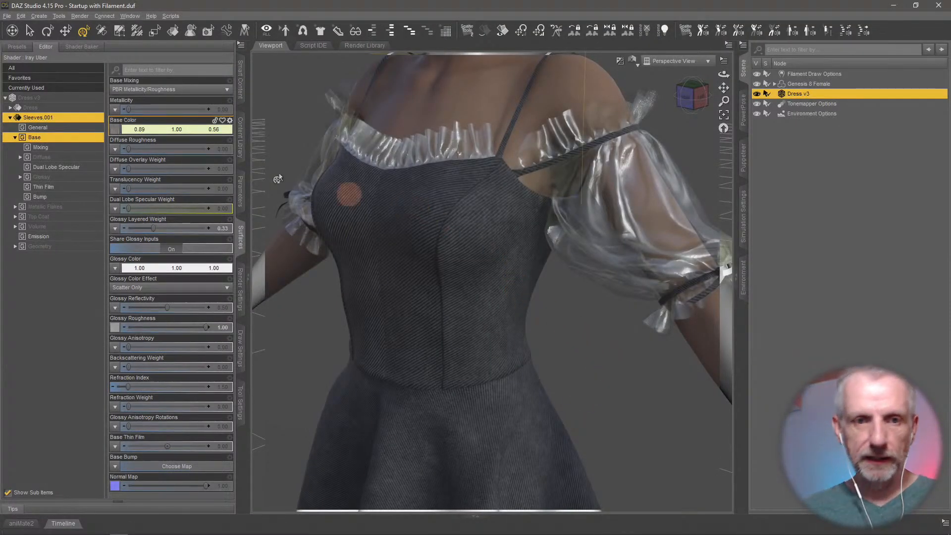
Try a pale yellow Base Color (1.00, 0.98, 0.46) on the Sleeves.001 surface.
click(181, 130)
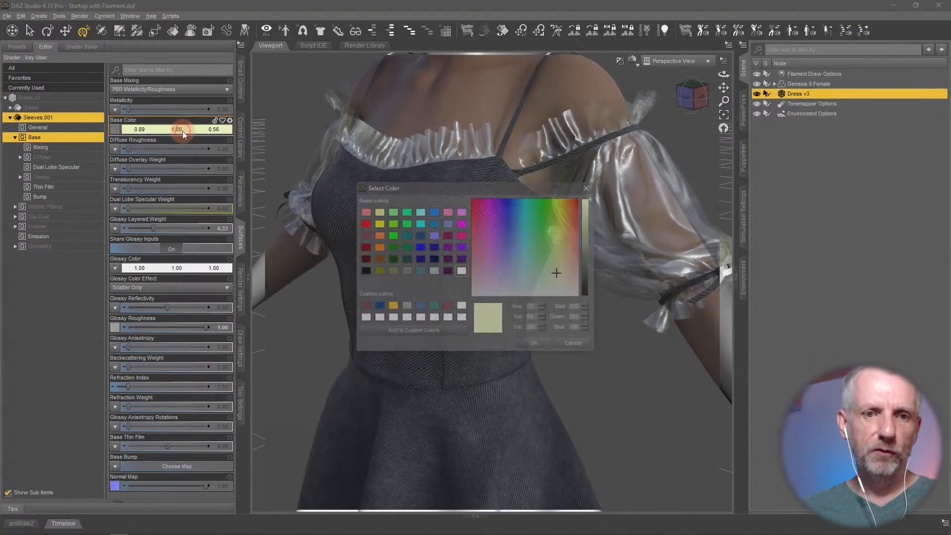
click(563, 268)
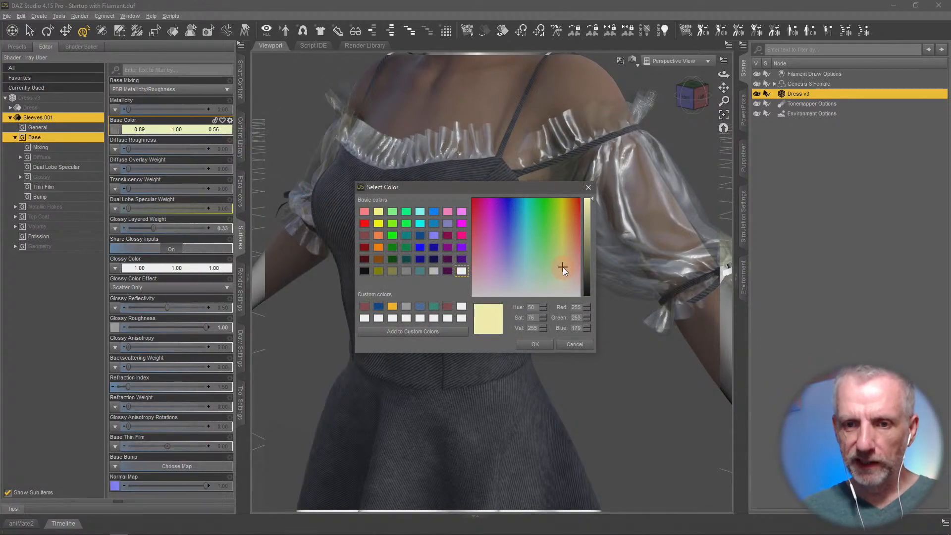
click(536, 344)
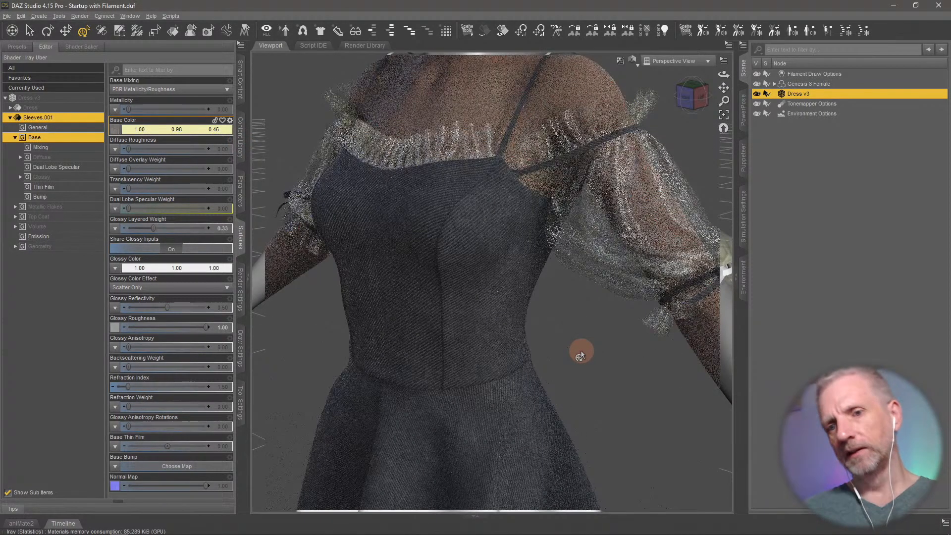
Set the Base Color of the Sleeves.001 surface to a warmer cream tone (1.00, 0.90, 0.45) and frame the whole figure.
click(207, 132)
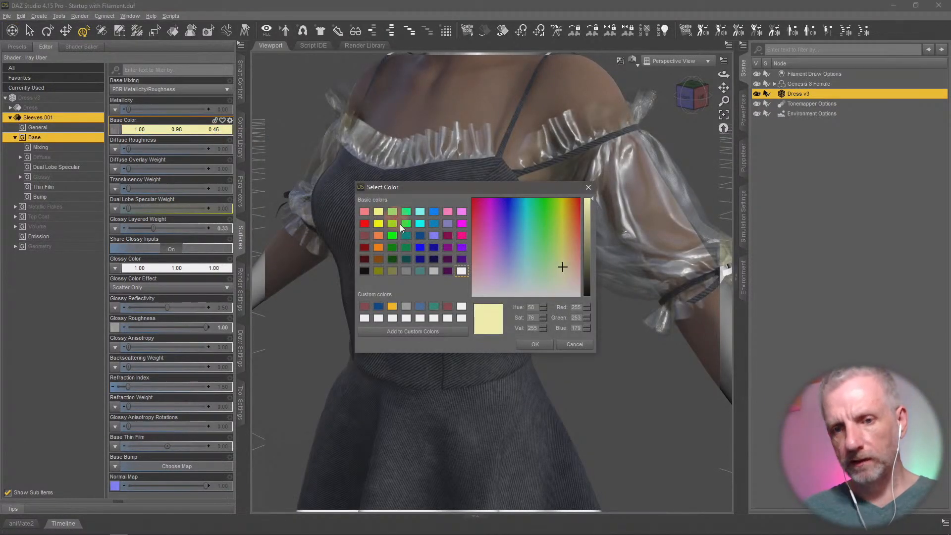
click(566, 268)
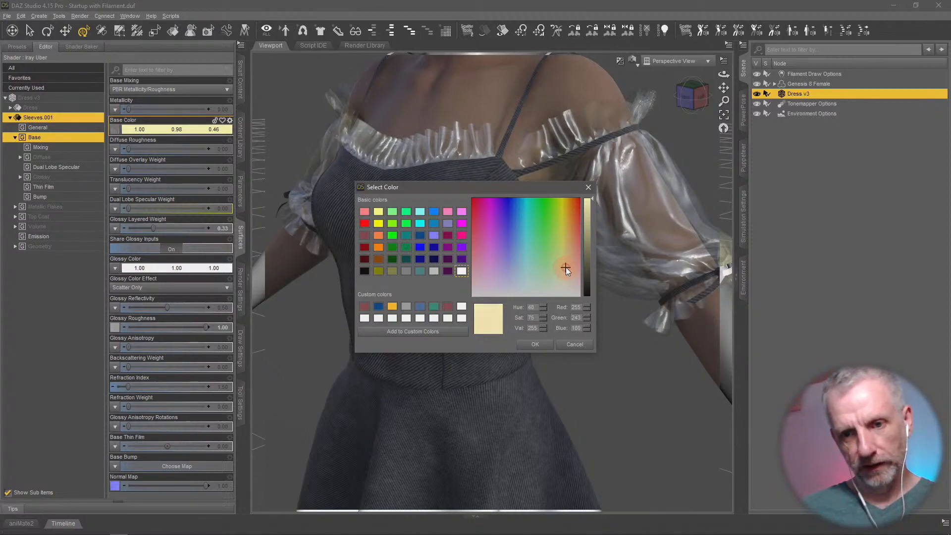
click(535, 344)
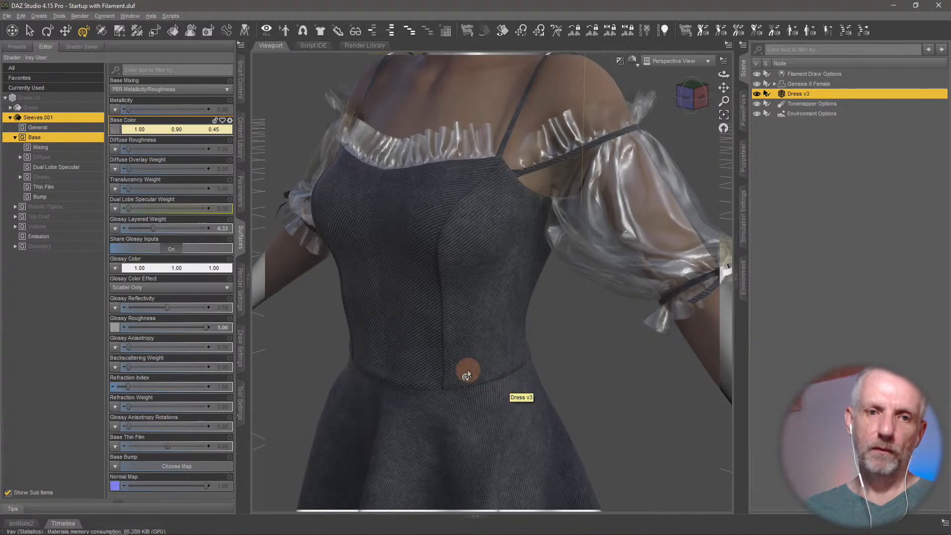
scroll(467, 369, down, 3)
scroll(451, 364, down, 3)
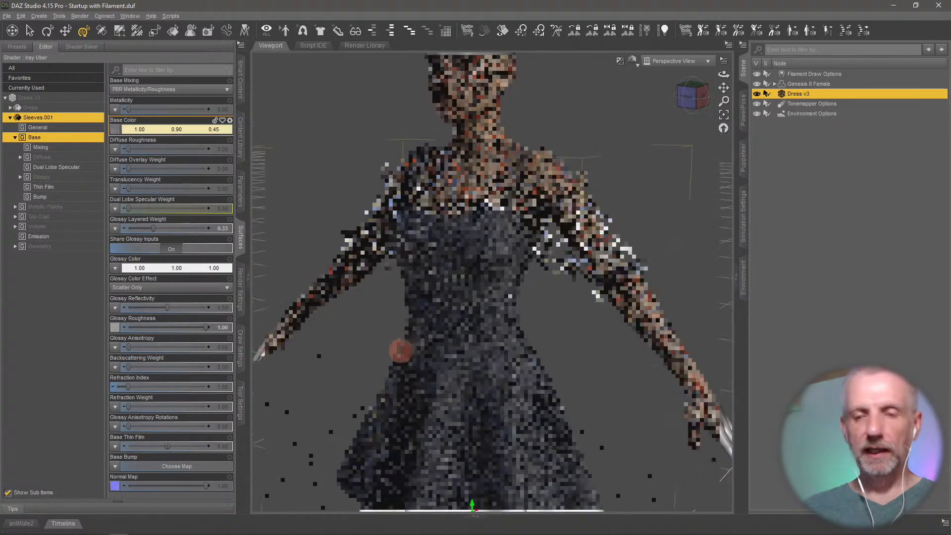
middle_drag(400, 351, 429, 367)
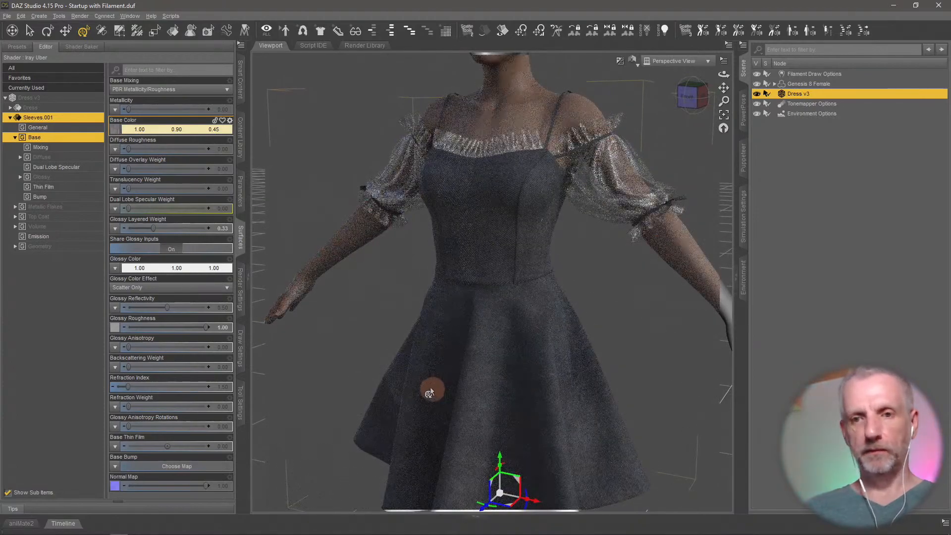
scroll(430, 391, down, 3)
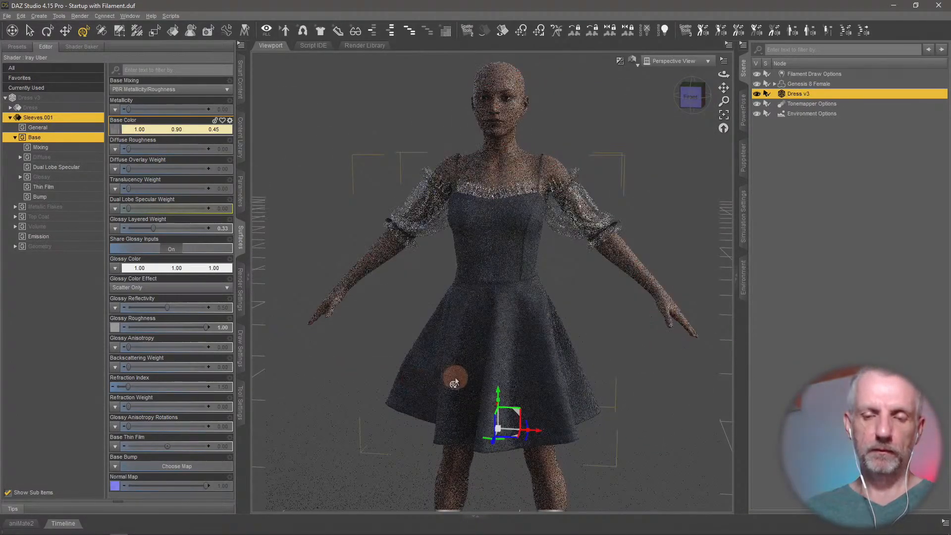
Examine the dress in the Iray preview from behind at the corset lacing and from the front at the bodice and sleeves.
middle_drag(485, 376, 506, 386)
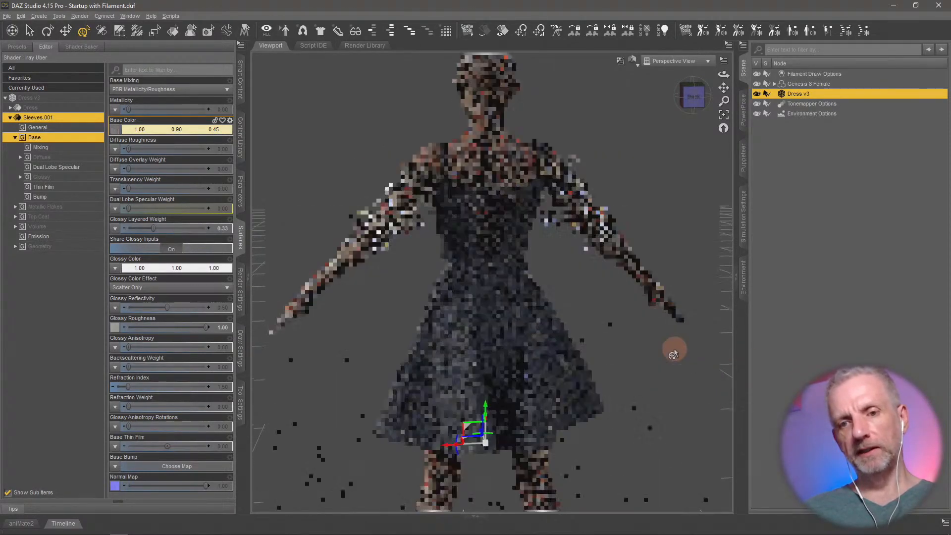
scroll(674, 348, up, 5)
scroll(674, 349, up, 3)
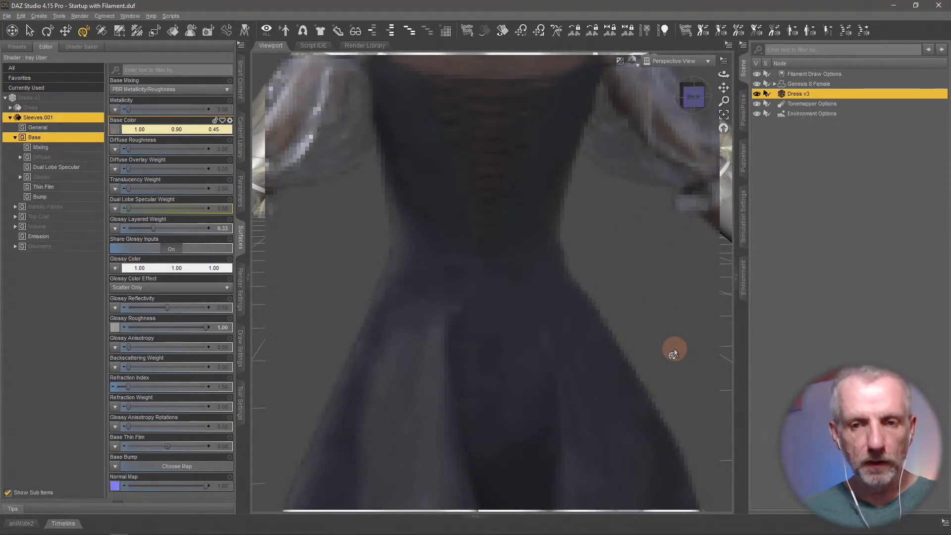
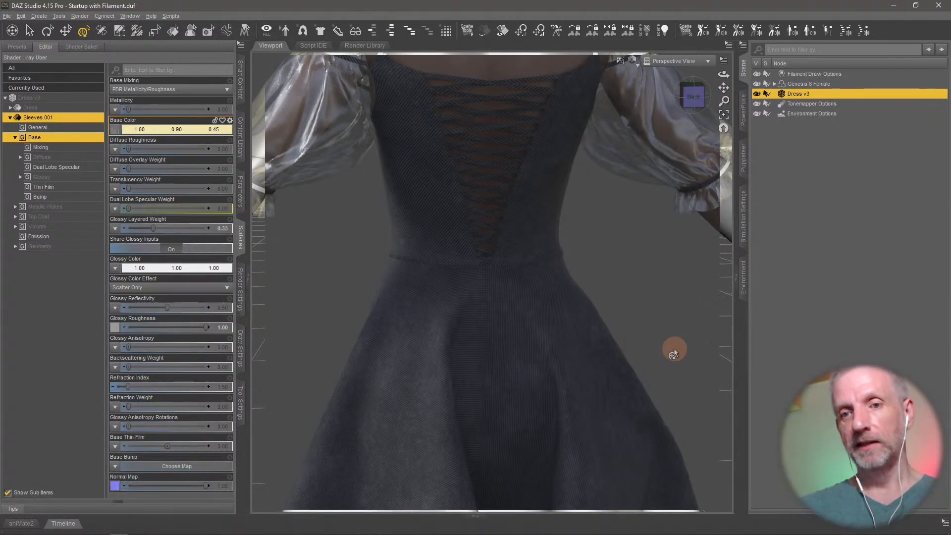
drag(674, 349, 503, 274)
middle_drag(503, 274, 511, 275)
drag(511, 275, 479, 320)
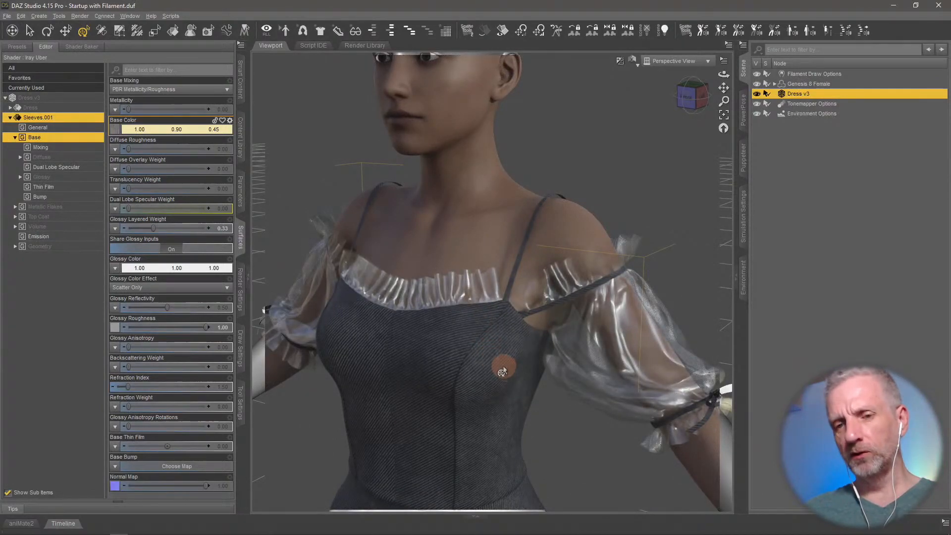
ctrl+alt+drag(544, 353, 484, 364)
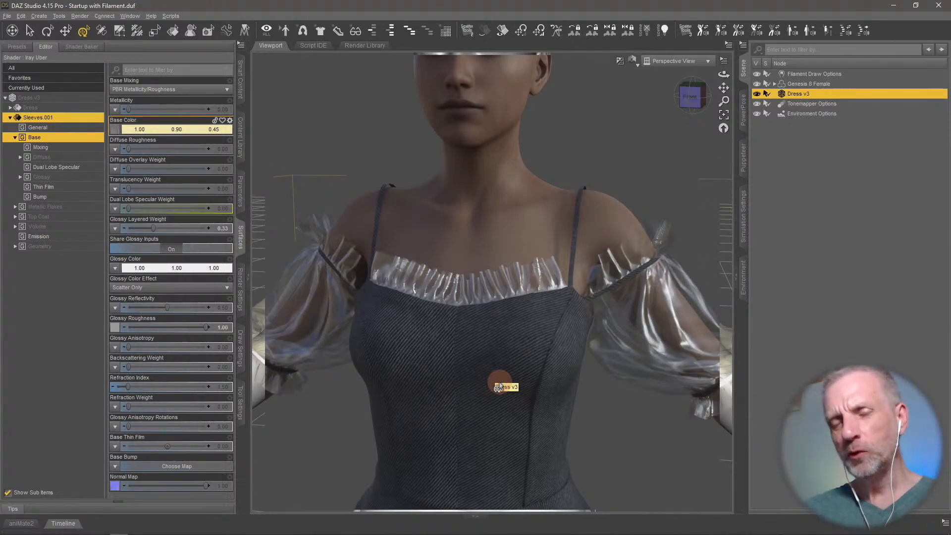
Switch the viewport from Iray to the Filament draw style and frame the dress at a slight three-quarter angle.
click(632, 60)
click(637, 177)
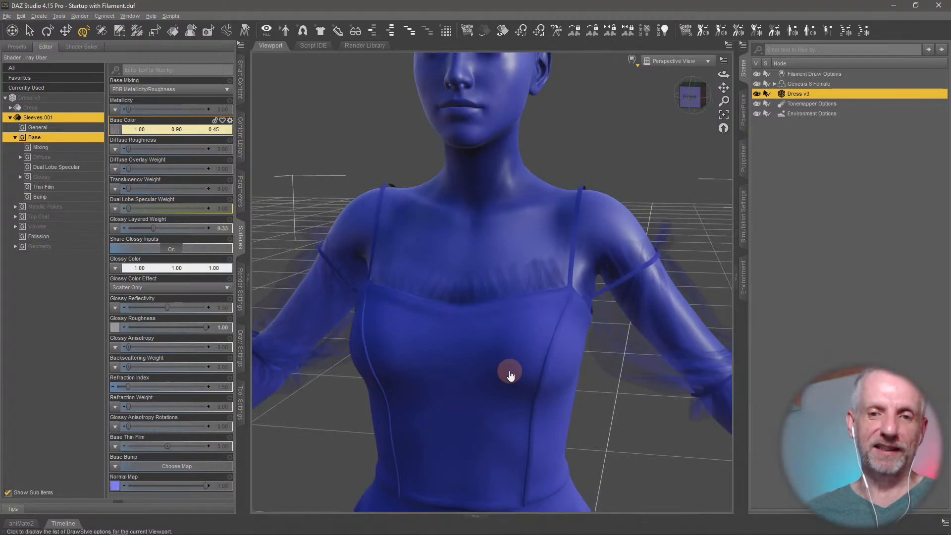
scroll(498, 375, down, 3)
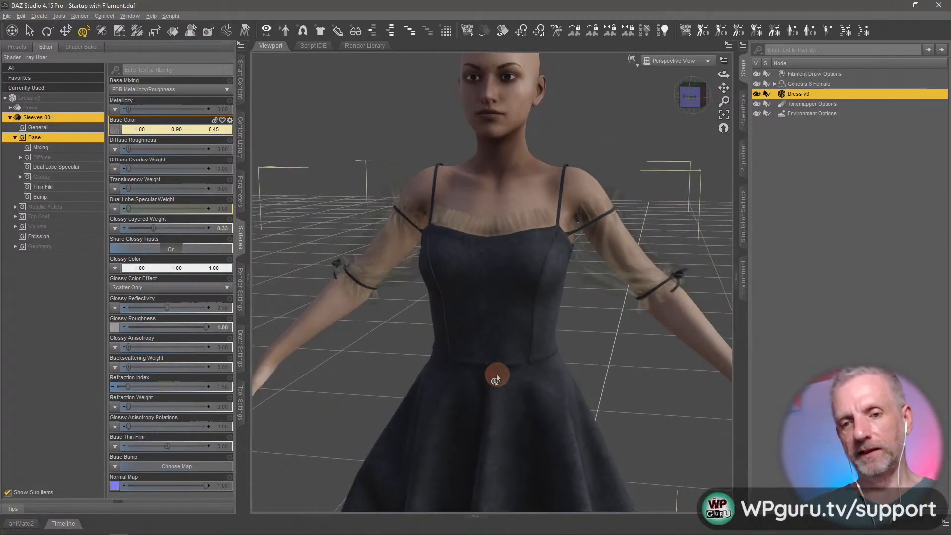
scroll(497, 379, down, 3)
middle_drag(488, 338, 489, 309)
scroll(511, 339, down, 1)
scroll(511, 340, up, 1)
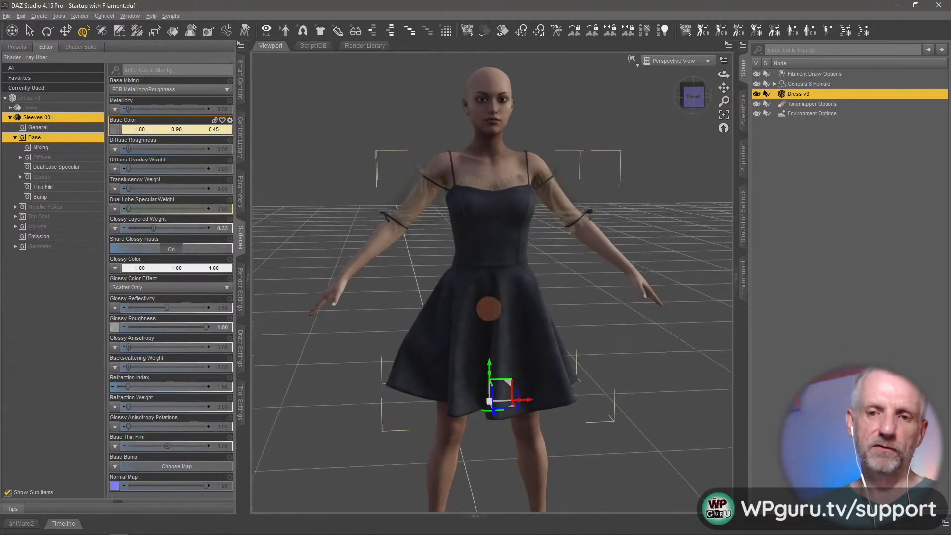
scroll(423, 190, up, 3)
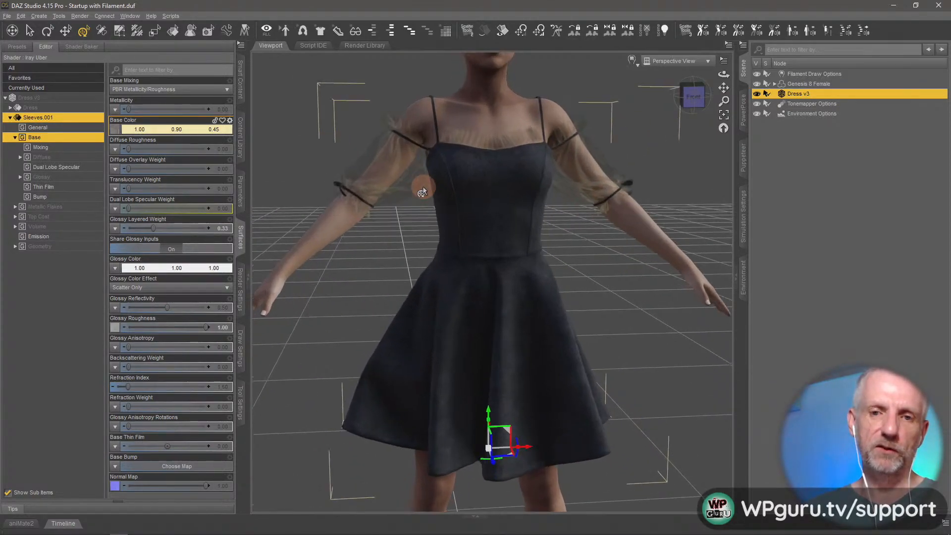
scroll(423, 189, up, 1)
mouse_move(526, 251)
middle_down()
mouse_move(512, 251)
mouse_move(522, 256)
middle_up()
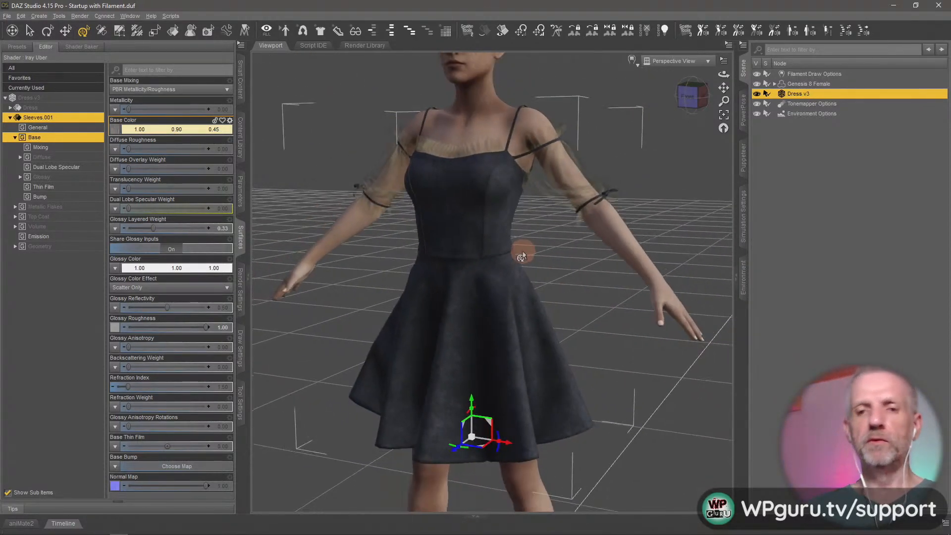
scroll(522, 254, down, 3)
mouse_move(479, 255)
alt+mouse_down()
mouse_move(497, 251)
mouse_move(471, 255)
mouse_move(479, 261)
alt+mouse_up()
scroll(482, 256, up, 3)
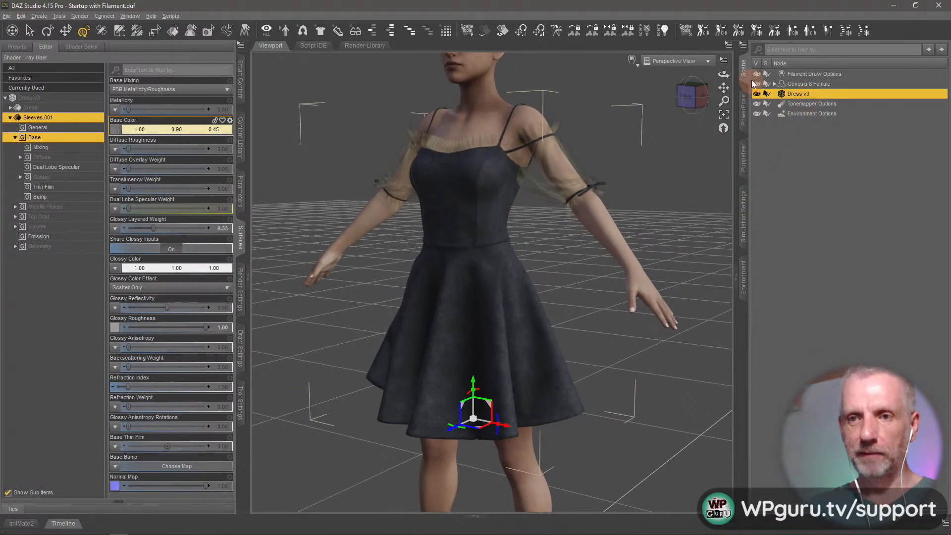
click(742, 44)
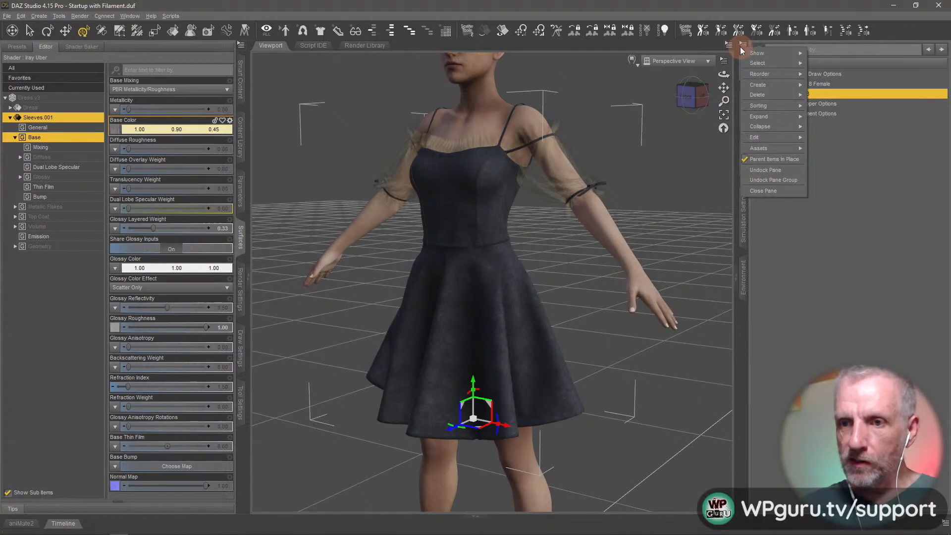
mouse_move(766, 147)
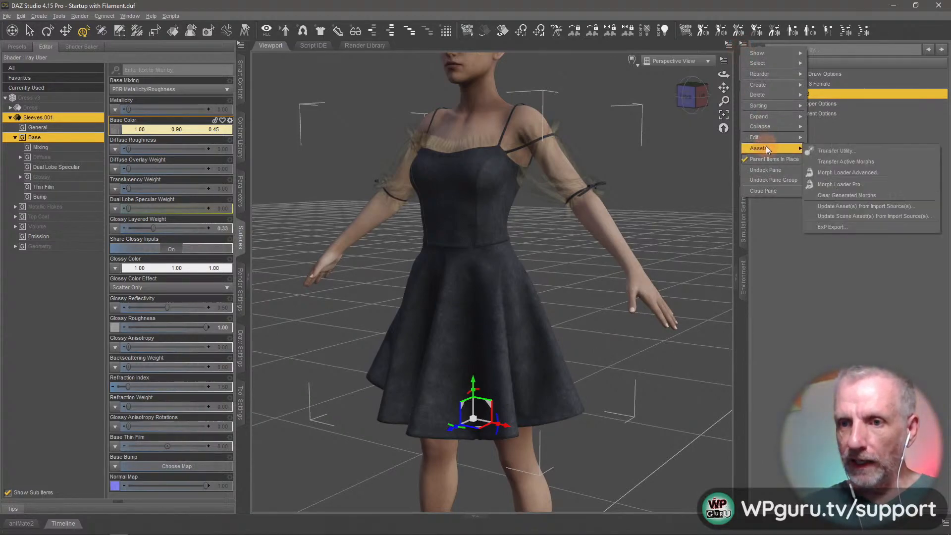
click(848, 152)
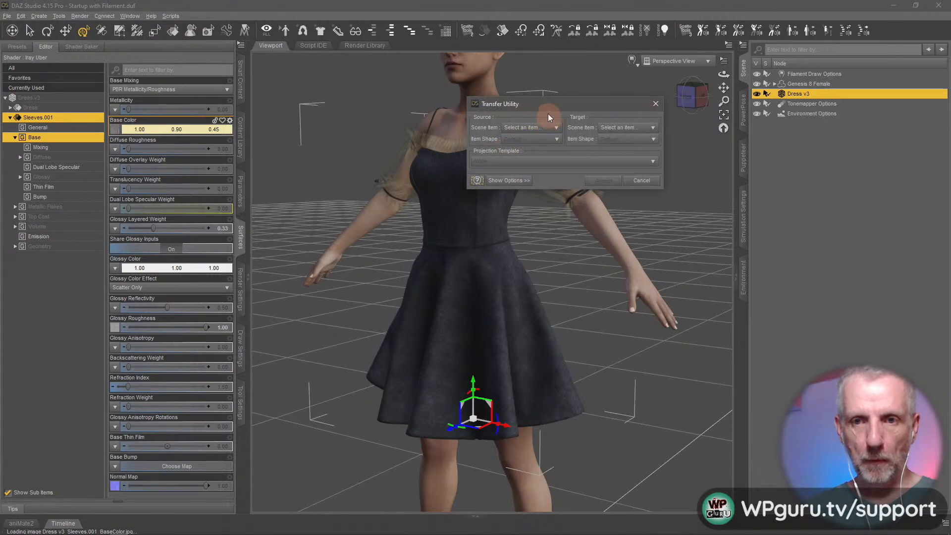
click(642, 181)
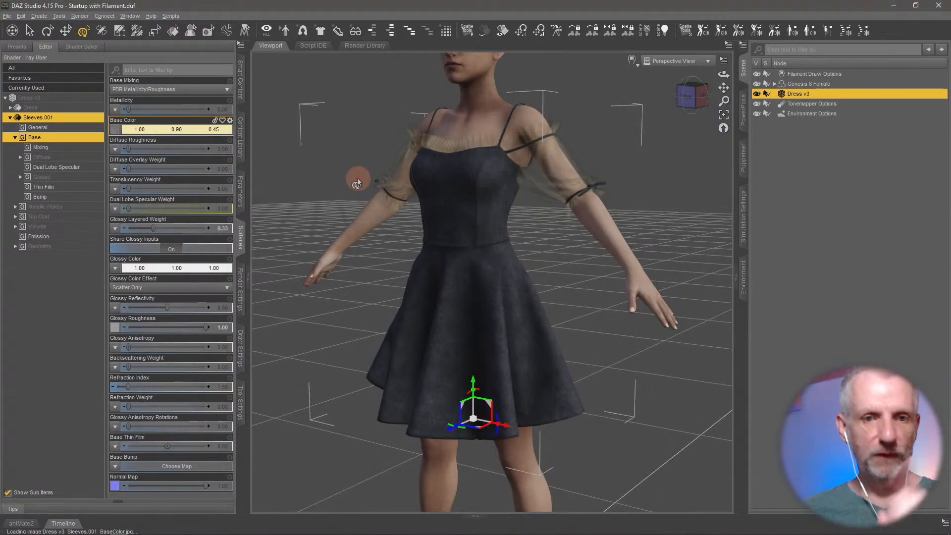
Expand the Stream Dress 5 base directory in the Content Library and refresh its contents.
click(240, 144)
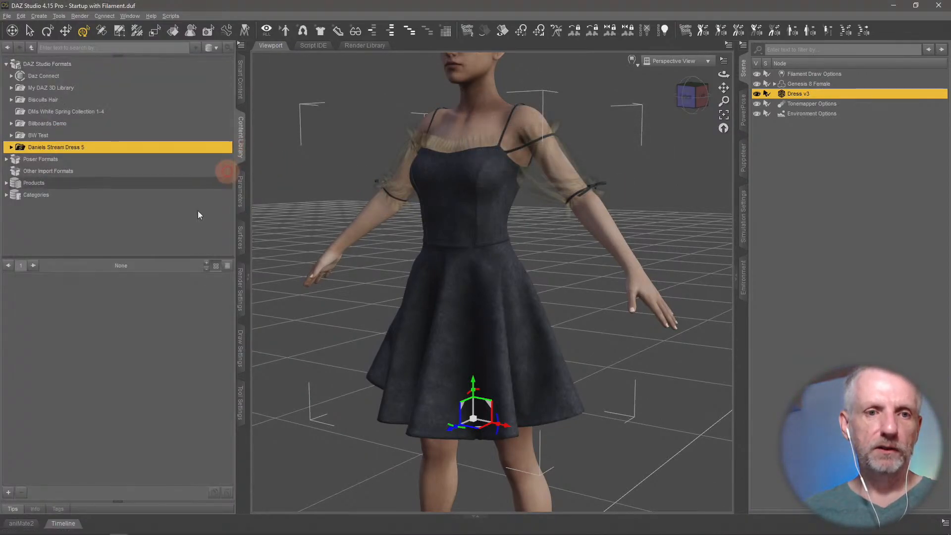
double_click(82, 148)
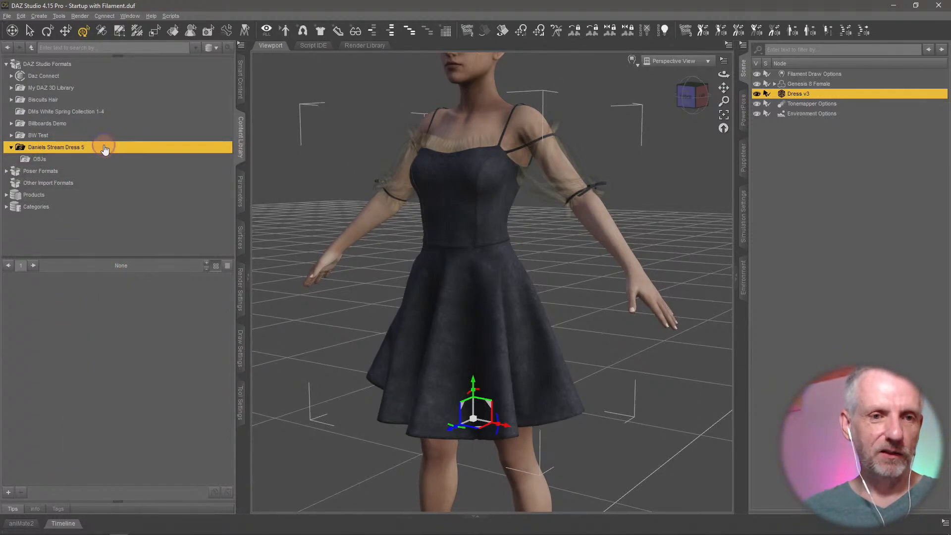
right_click(104, 146)
click(94, 318)
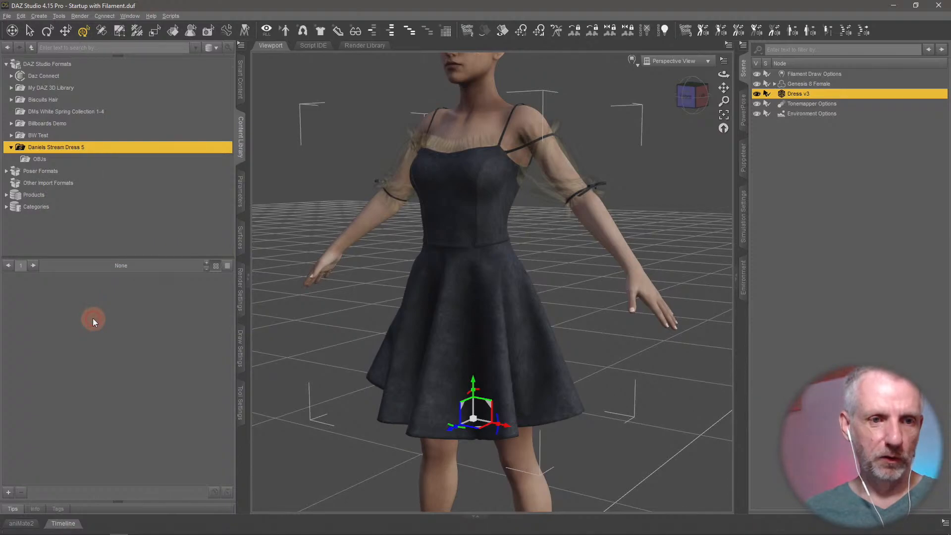
right_click(119, 322)
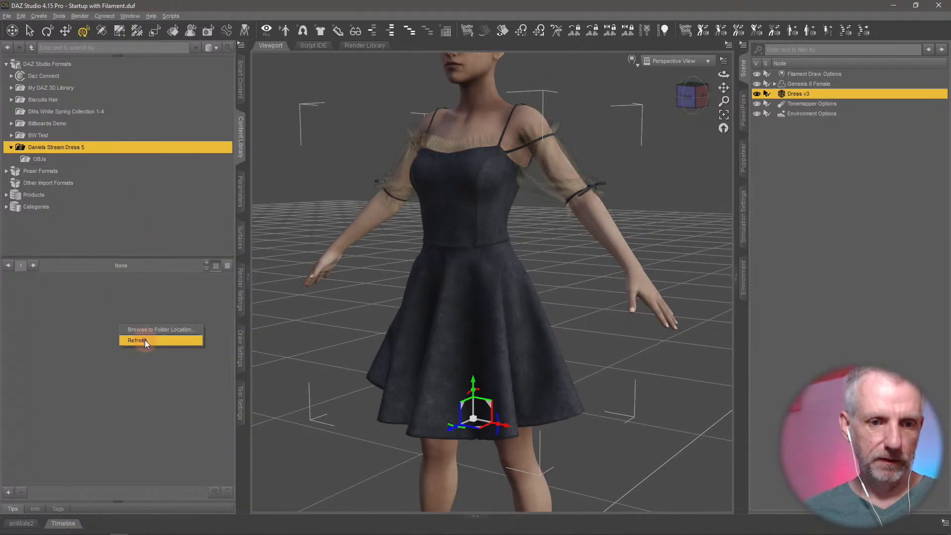
click(144, 339)
Create a sub-folder named DAZ Scenes inside the Stream Dress 5 base directory.
right_click(142, 147)
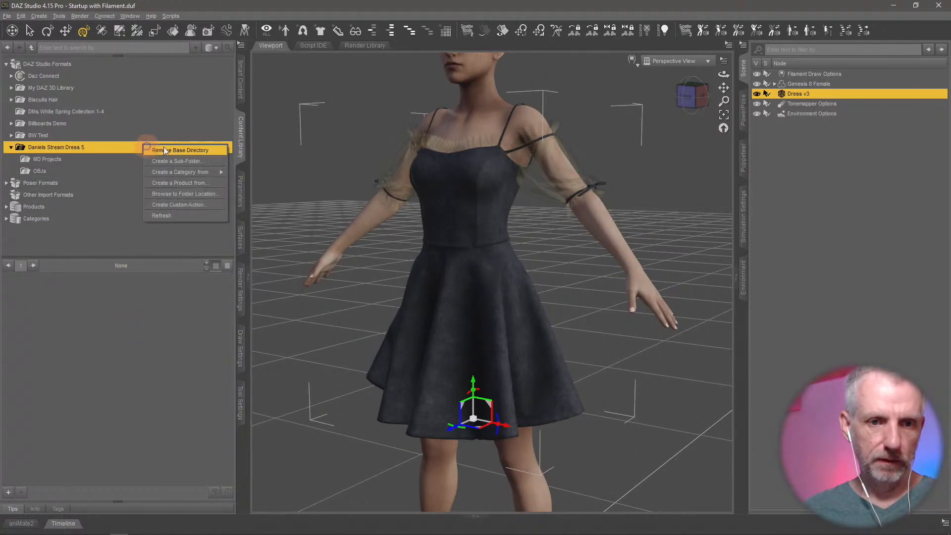
click(188, 158)
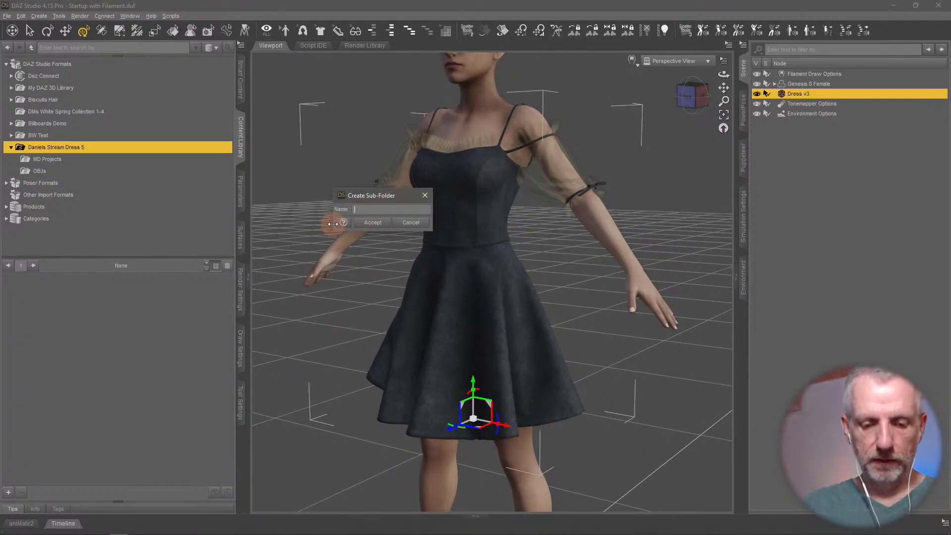
text(DAZ Scebes)
key(Return)
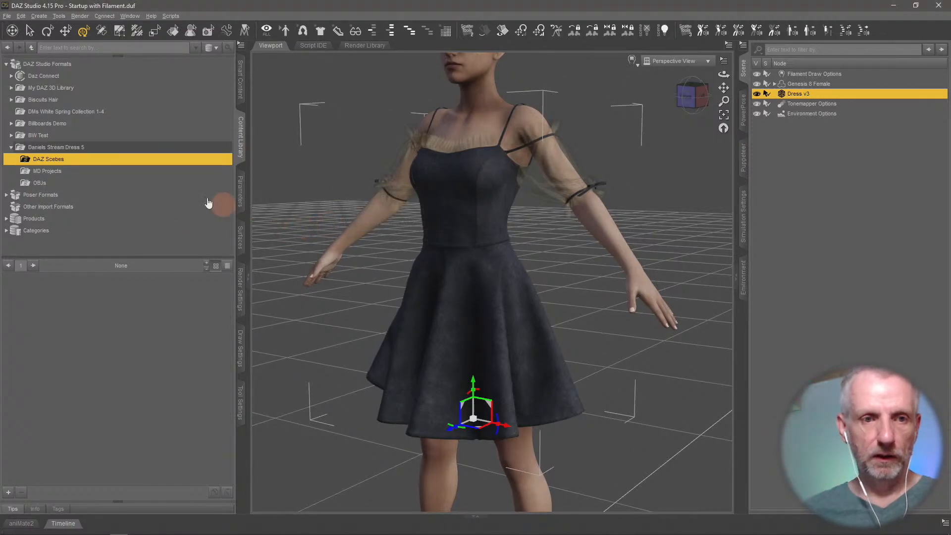
click(65, 159)
right_click(69, 162)
click(101, 180)
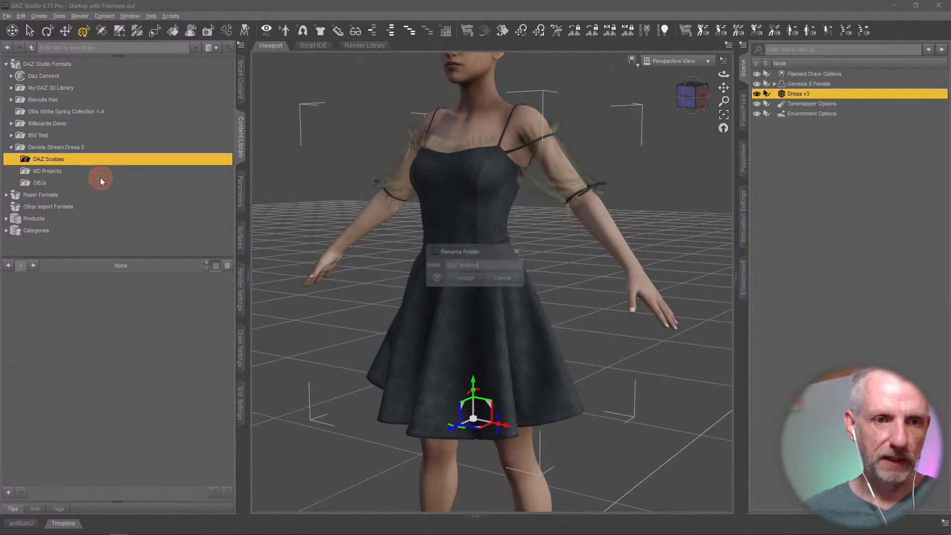
key(Left)
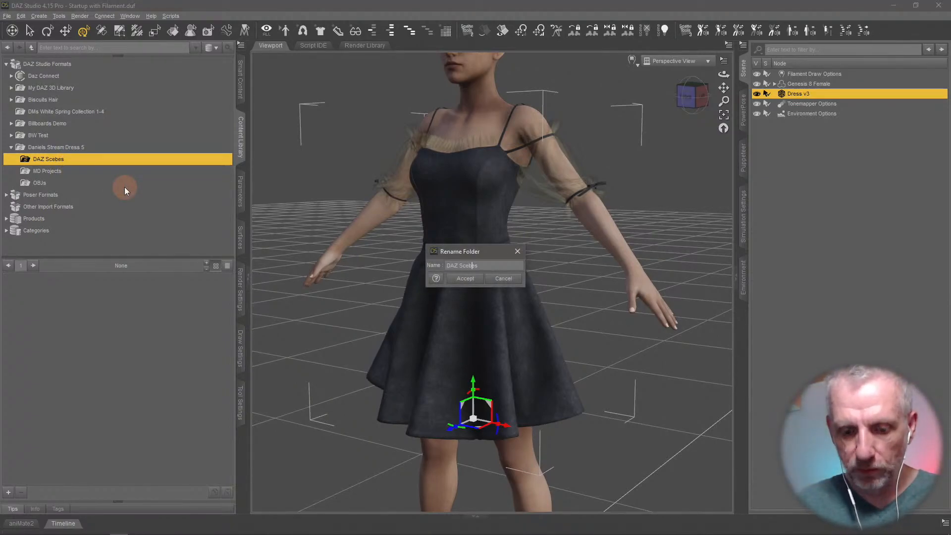
key(BackSpace)
text(n)
key(Return)
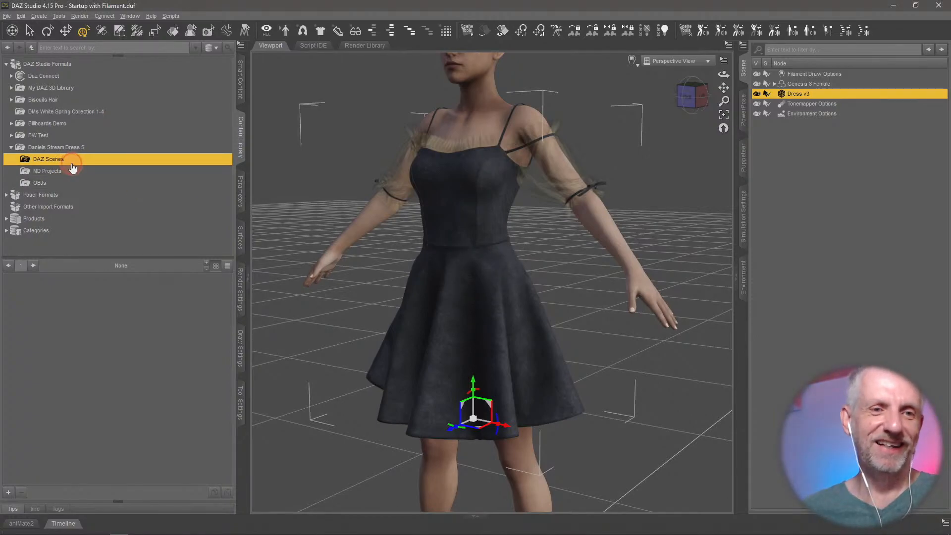
Save the current scene as Dress v3 in the DAZ Scenes folder.
click(12, 495)
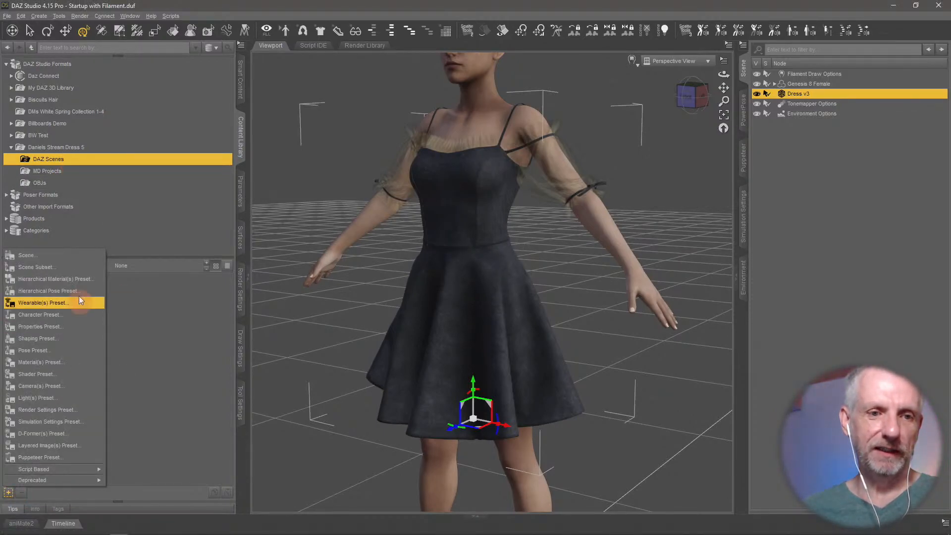
click(80, 257)
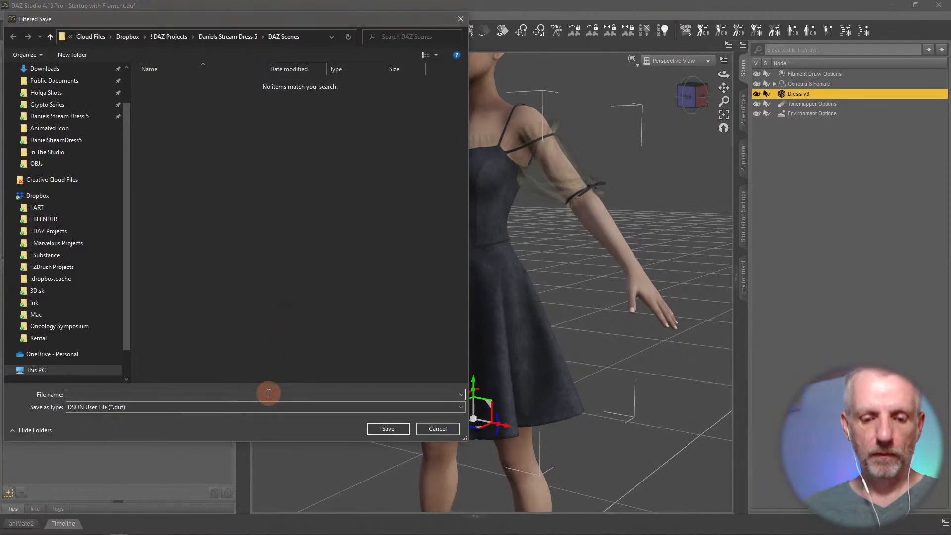
text(Dress v3)
key(Return)
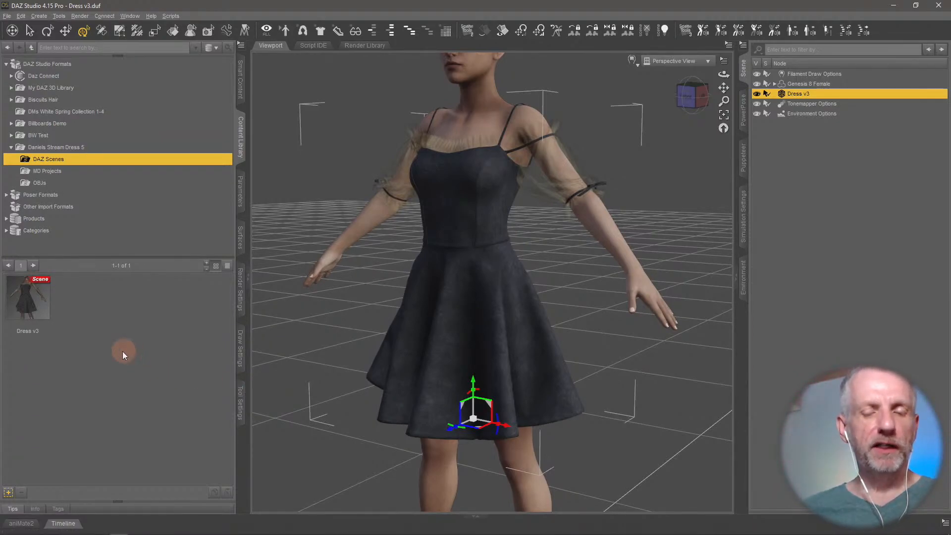
Open the Transfer Utility for the dress and show its full set of options.
click(743, 46)
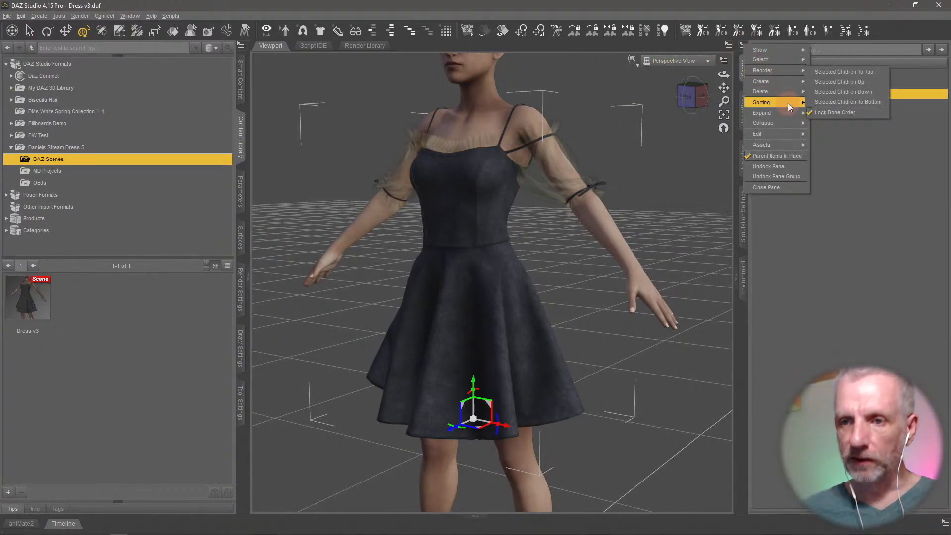
mouse_move(800, 144)
click(844, 148)
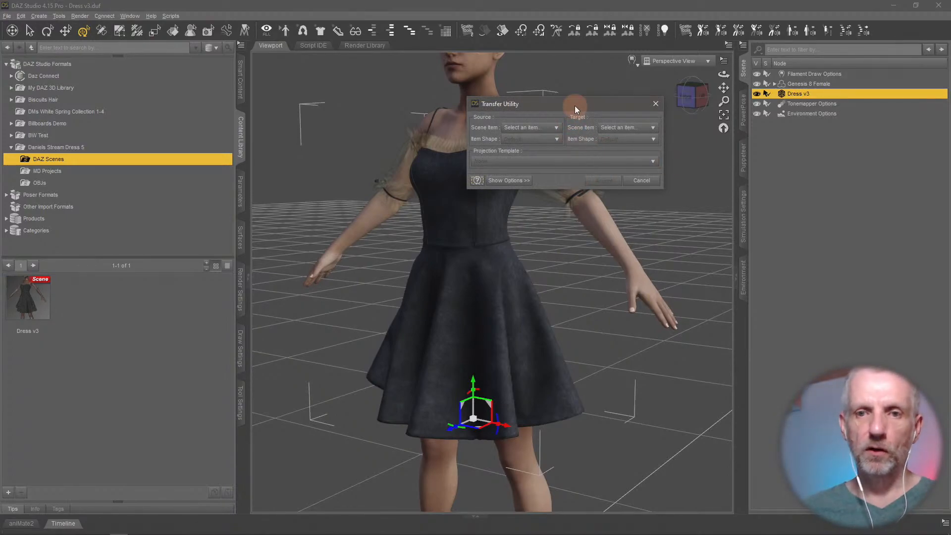
drag(574, 105, 206, 80)
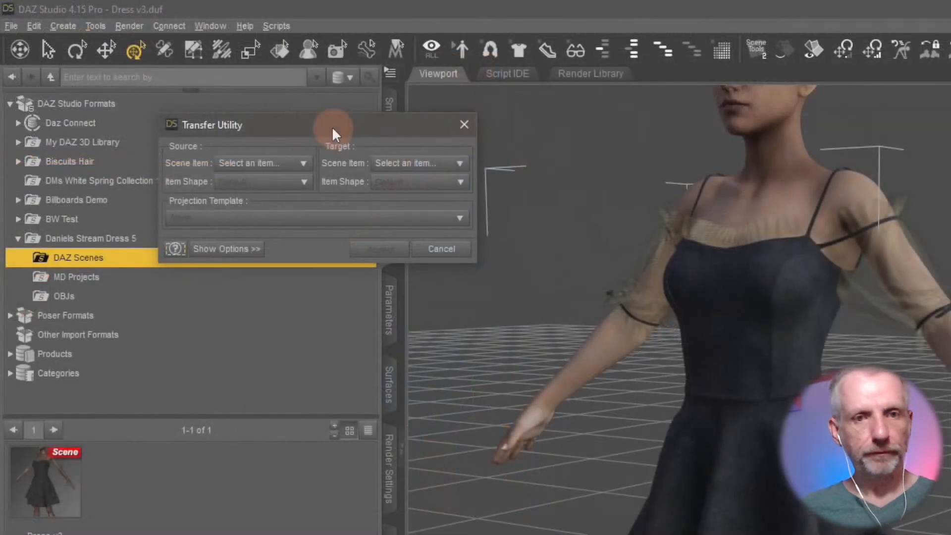
drag(332, 131, 237, 95)
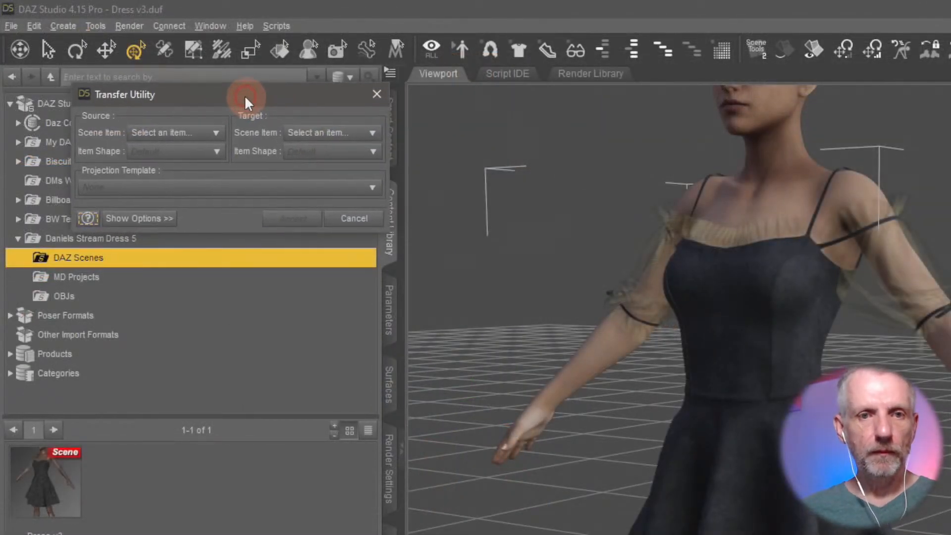
click(160, 213)
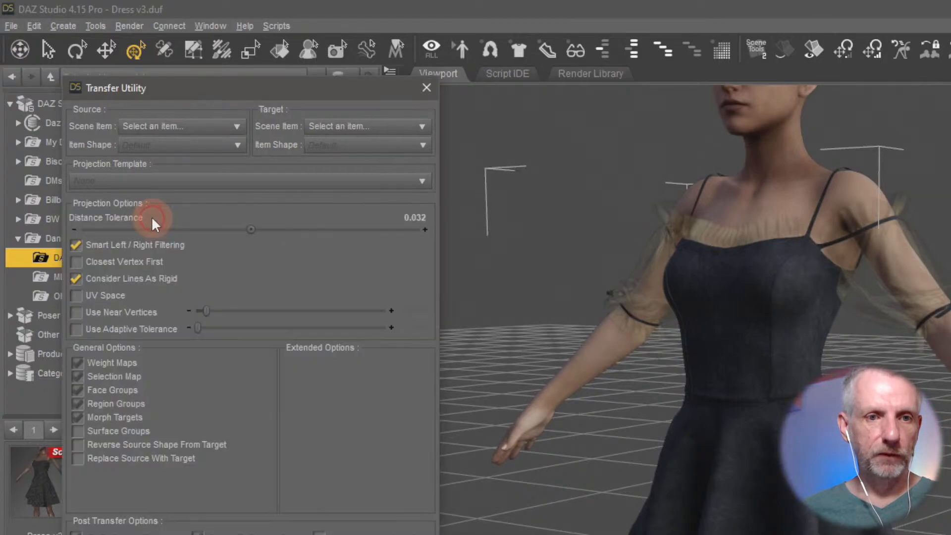
Transfer the rigging from Genesis 8 Female to Dress v3, with fitting to the source figure enabled and parenting to it disabled.
click(215, 127)
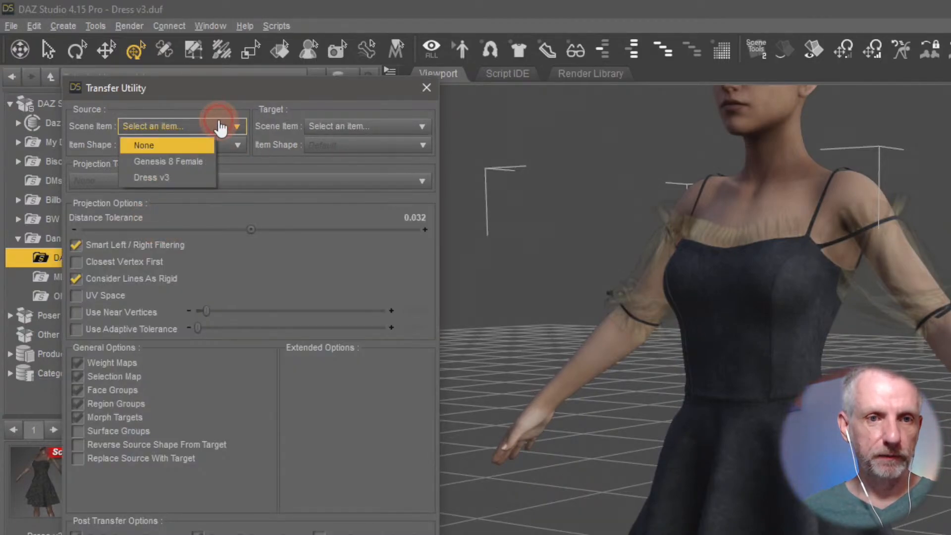
click(194, 160)
click(397, 125)
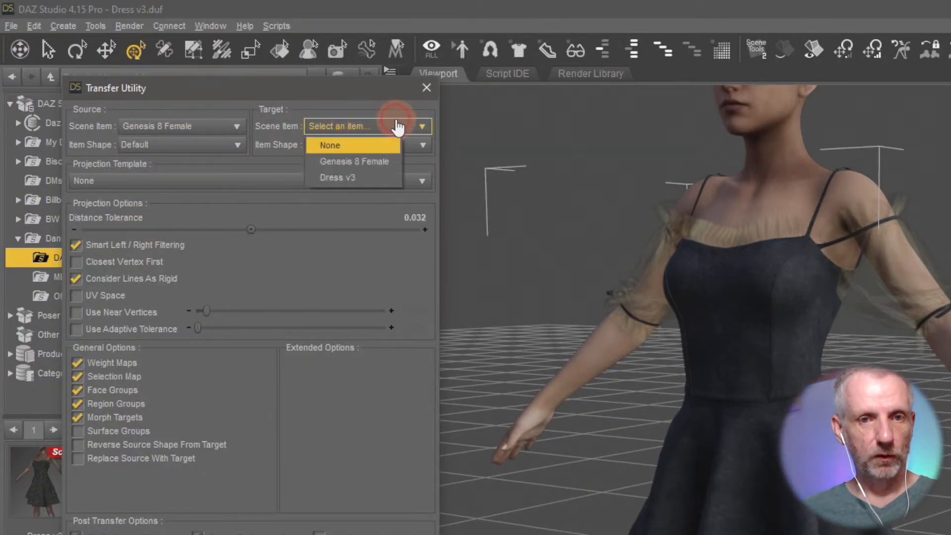
click(377, 178)
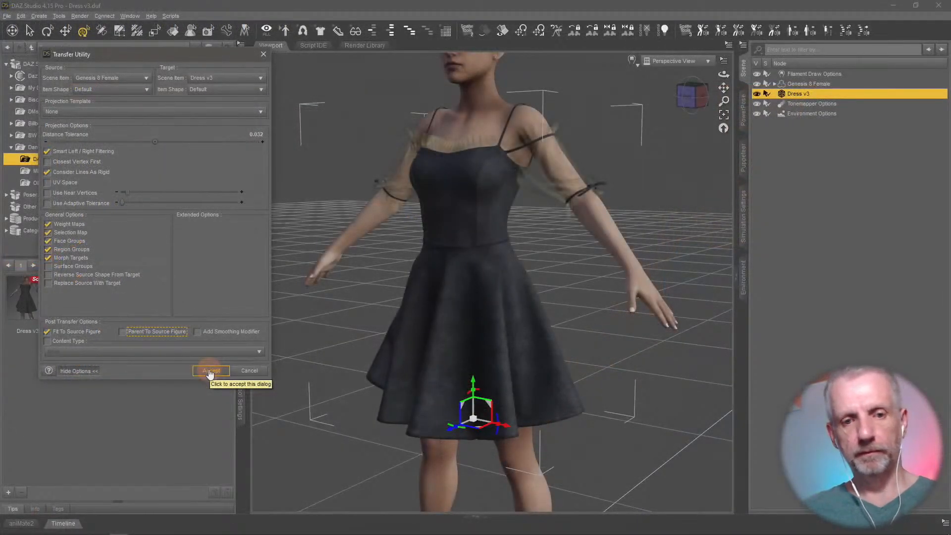
click(209, 369)
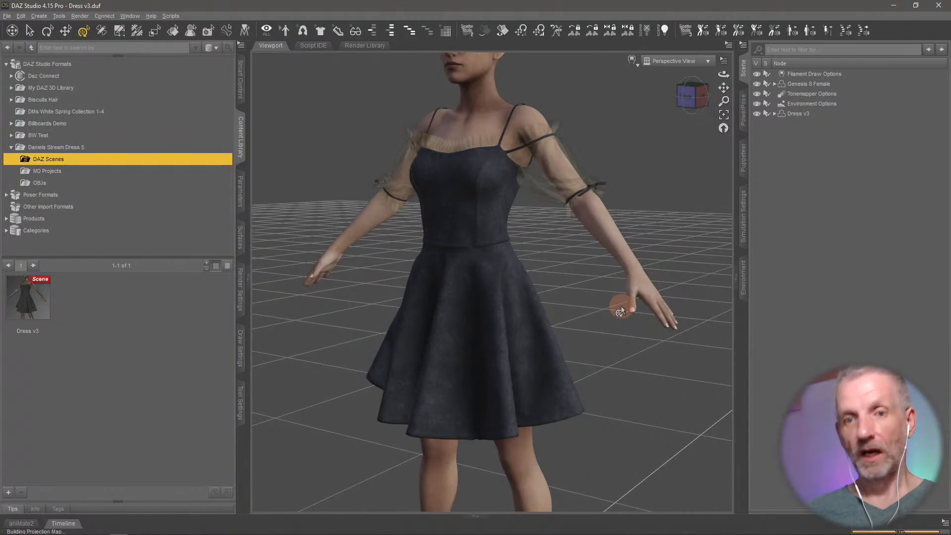
Select Genesis 8 Female, filter its parameters for "nat" and set 3DU Torso Natural Pose to about 63%.
middle_drag(620, 319, 617, 319)
click(798, 114)
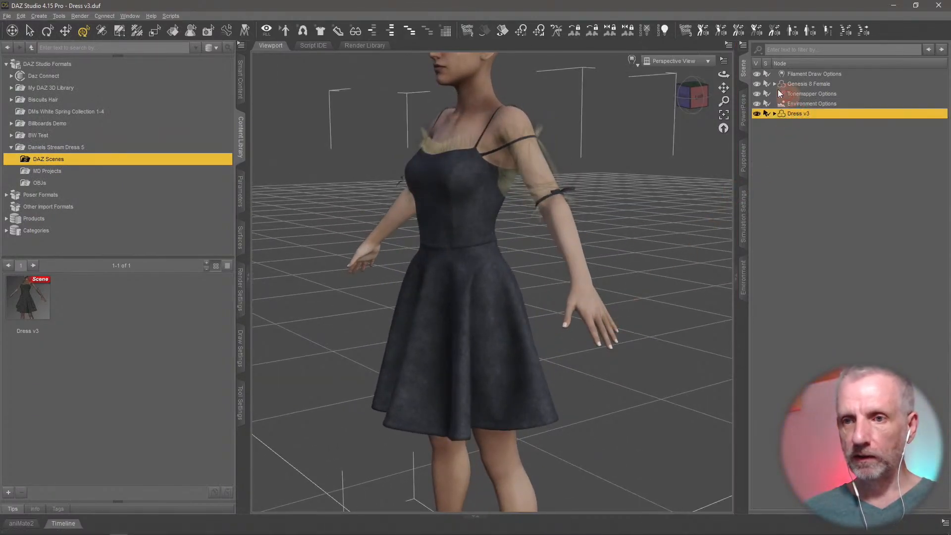
middle_drag(663, 227, 728, 143)
click(820, 85)
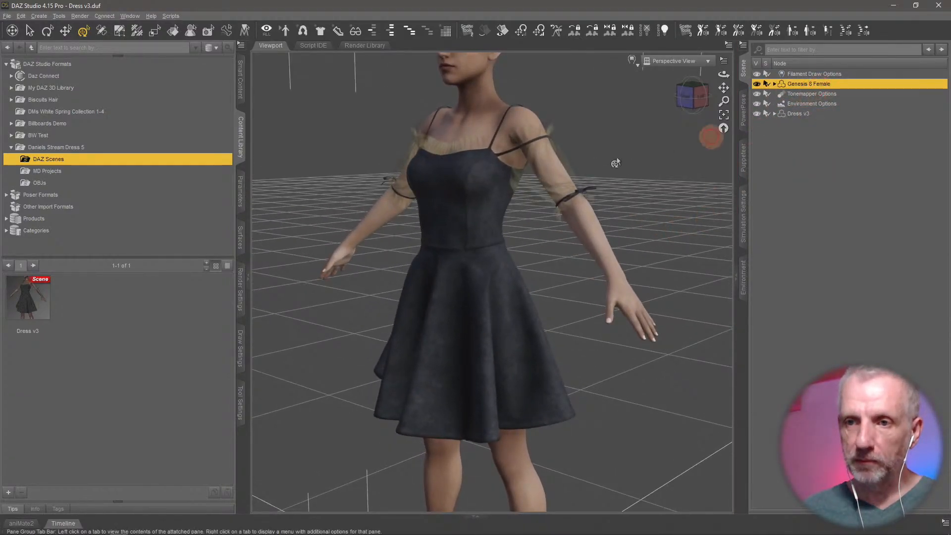
click(241, 192)
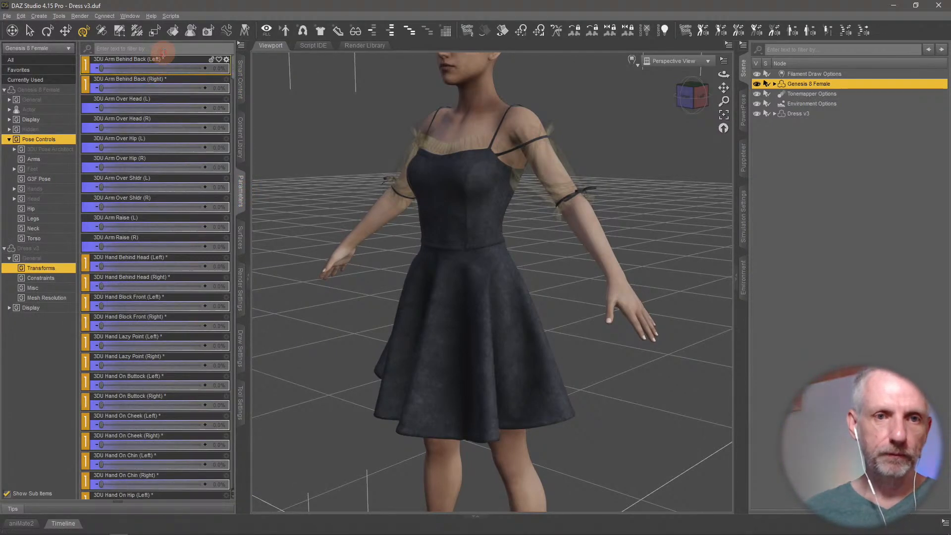
click(163, 50)
text(nat)
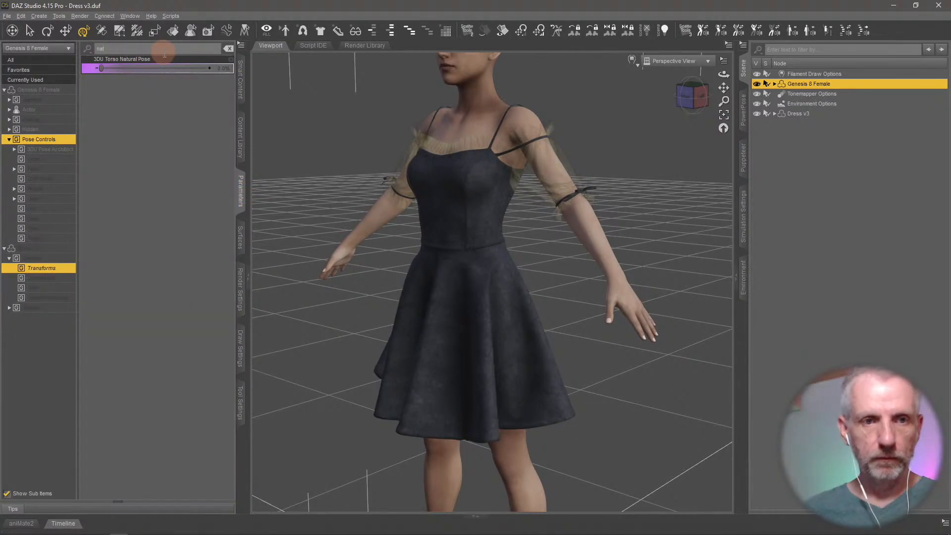
drag(102, 70, 166, 100)
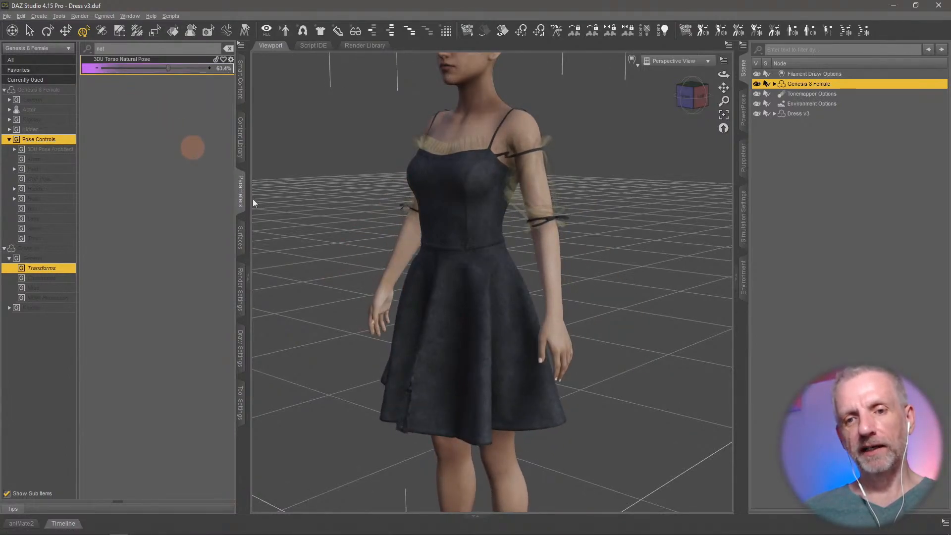
Set 3DU Torso Natural Pose to about 61% and examine the centre folds and hem of the skirt up close.
key(ctrl+f)
mouse_move(428, 313)
alt+mouse_down()
mouse_move(444, 314)
mouse_move(431, 309)
alt+mouse_up()
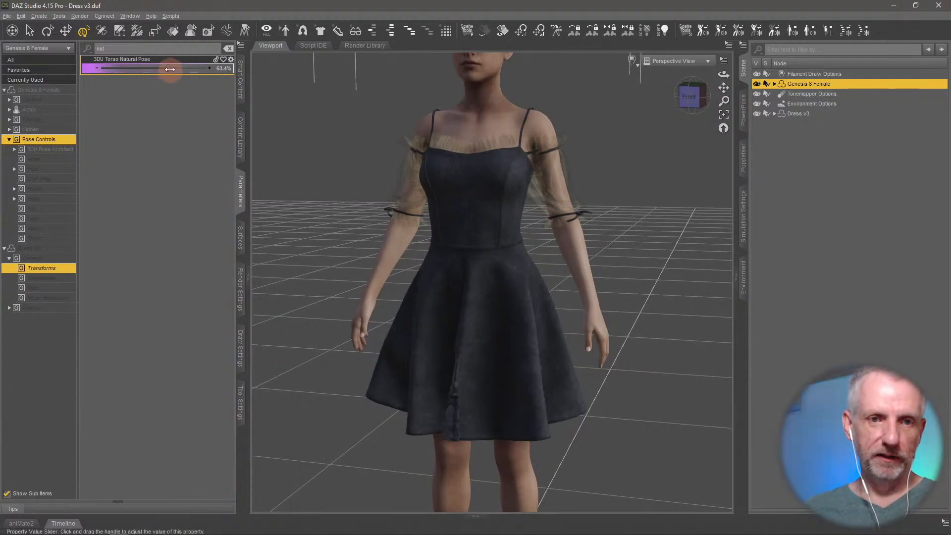
drag(170, 70, 153, 81)
mouse_move(388, 208)
alt+mouse_down()
mouse_move(373, 206)
mouse_move(383, 203)
alt+mouse_up()
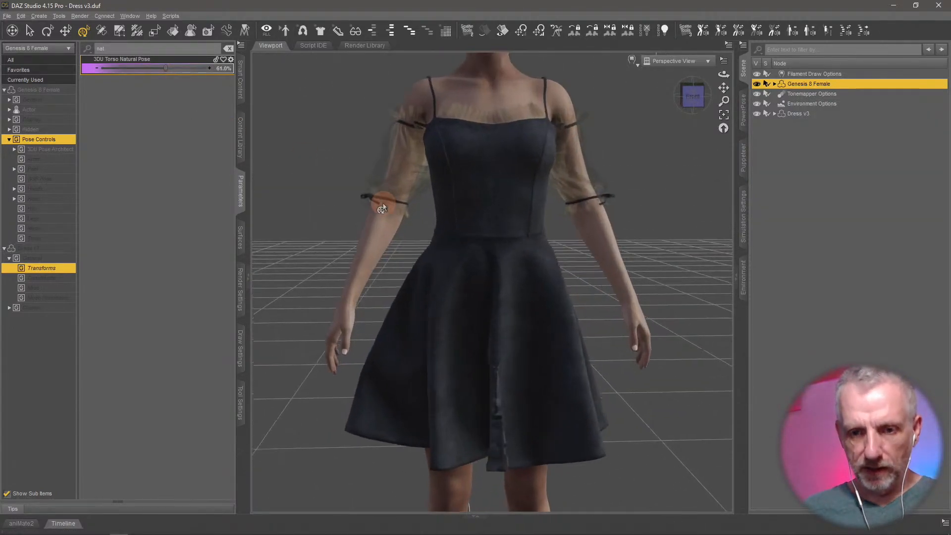
middle_drag(501, 317, 501, 317)
scroll(501, 318, up, 4)
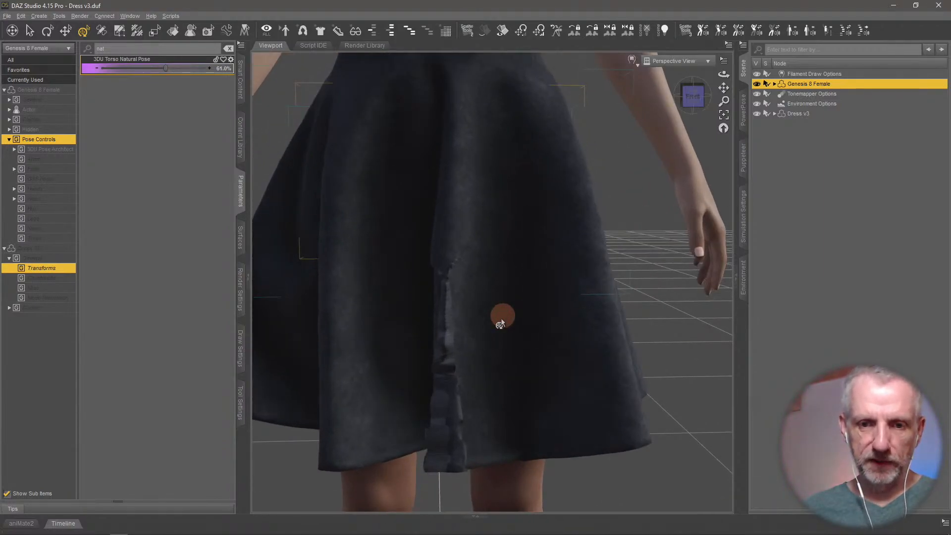
alt+drag(482, 410, 461, 331)
Set 3DU Torso Natural Pose to 100% and examine the dress around the shoulder, sleeves and bodice.
drag(164, 68, 242, 108)
alt+drag(467, 233, 463, 266)
ctrl+alt+drag(571, 305, 571, 307)
ctrl+alt+right_drag(571, 307, 574, 294)
ctrl+alt+drag(553, 298, 563, 297)
scroll(558, 300, up, 3)
mouse_move(533, 187)
ctrl+alt+right_down()
mouse_move(539, 194)
mouse_move(529, 187)
ctrl+alt+right_up()
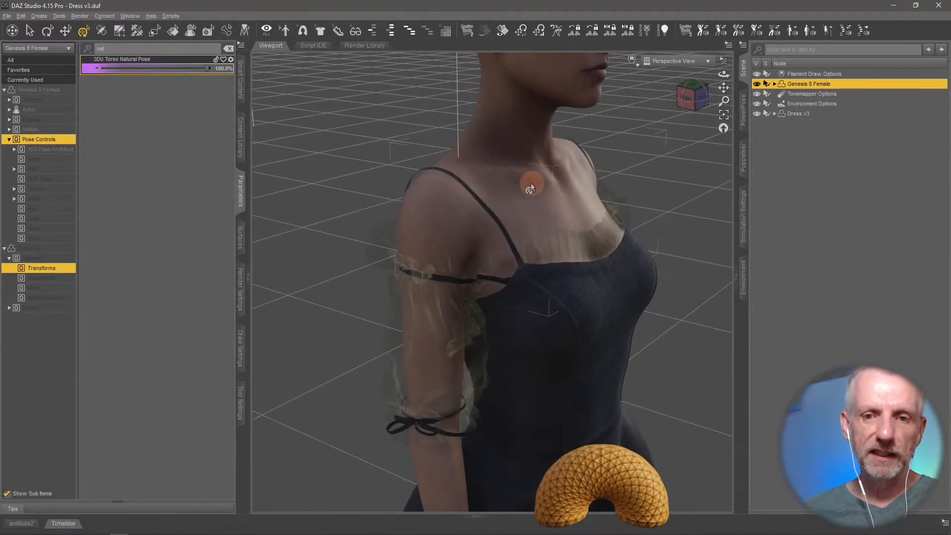
ctrl+alt+drag(530, 187, 570, 227)
scroll(532, 194, up, 2)
Lower 3DU Torso Natural Pose to about 61% and check the posed dress from a three-quarter side view.
drag(207, 68, 164, 85)
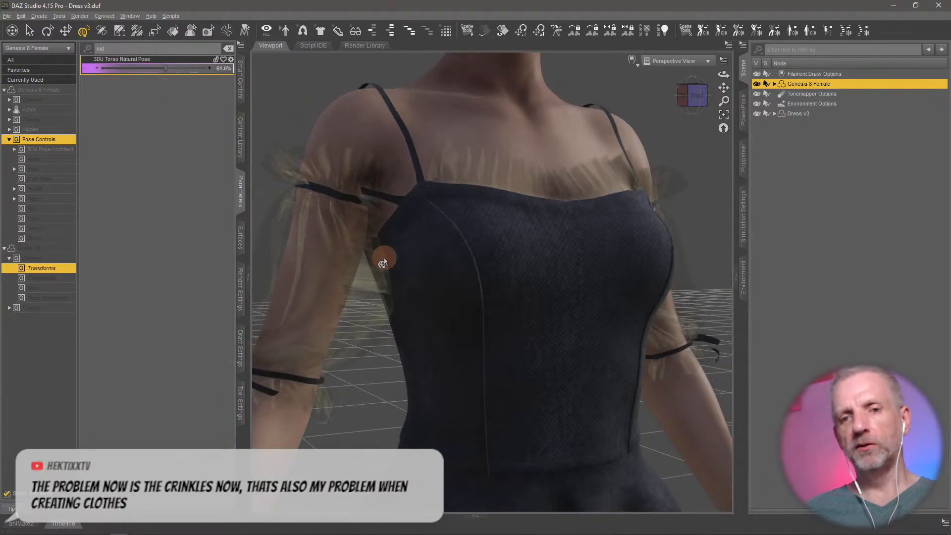
alt+drag(384, 256, 468, 287)
scroll(470, 285, down, 3)
alt+drag(511, 323, 509, 316)
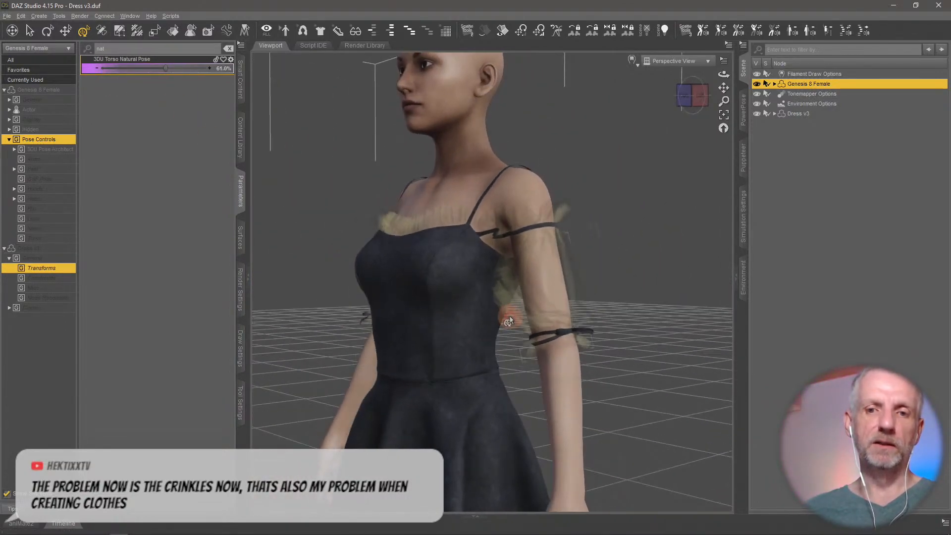
scroll(509, 316, down, 2)
alt+right_drag(500, 324, 454, 333)
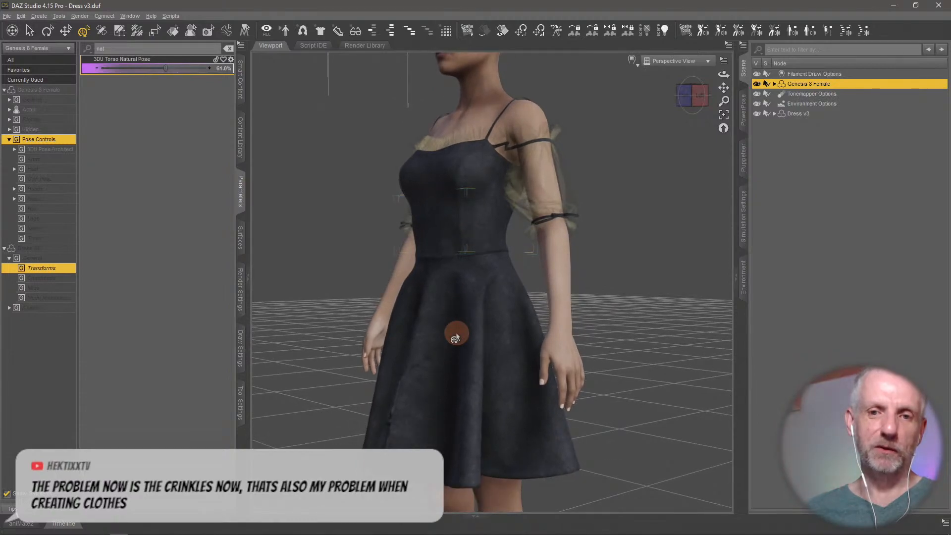
Lower the Genesis 8 Female's 3DU Torso Natural Pose to zero.
alt+drag(450, 349, 461, 317)
scroll(525, 325, down, 4)
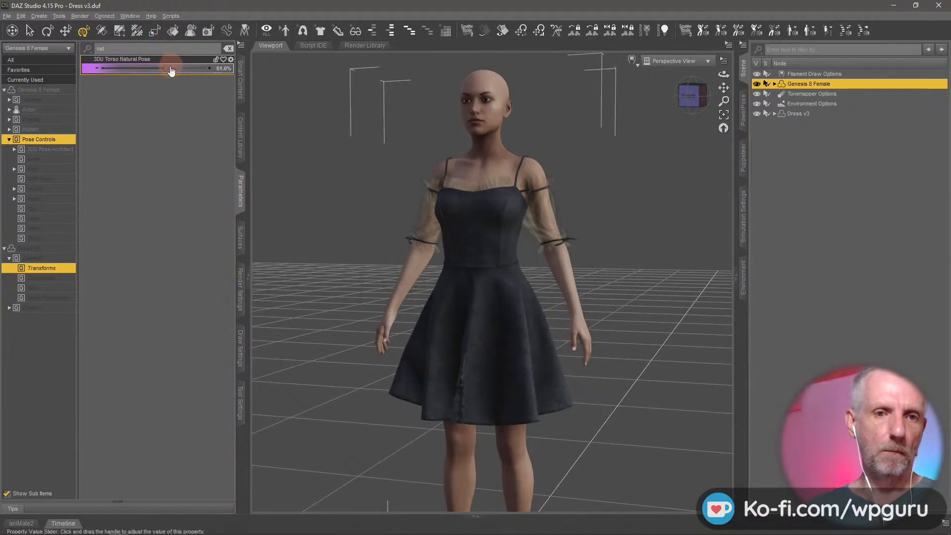
drag(163, 71, 4, 90)
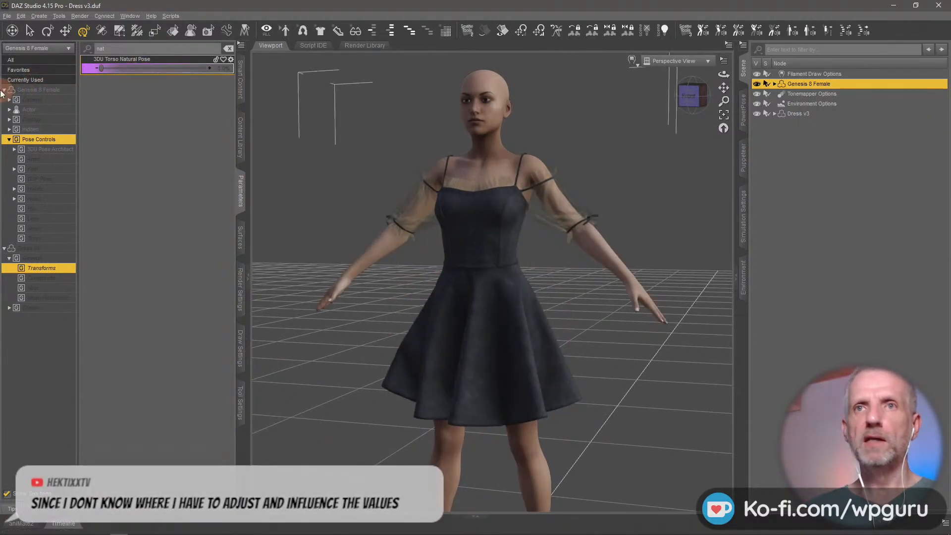
Examine the dress's sleeves, bodice and skirt on the figure from several angles with the arms spread.
ctrl+alt+drag(425, 288, 394, 288)
scroll(424, 287, up, 3)
ctrl+alt+drag(388, 288, 394, 289)
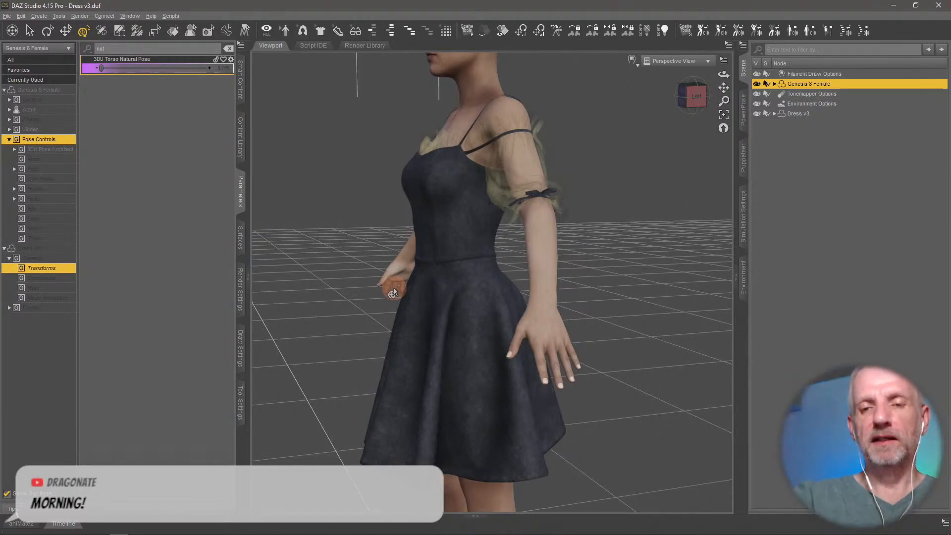
middle_drag(404, 313, 407, 301)
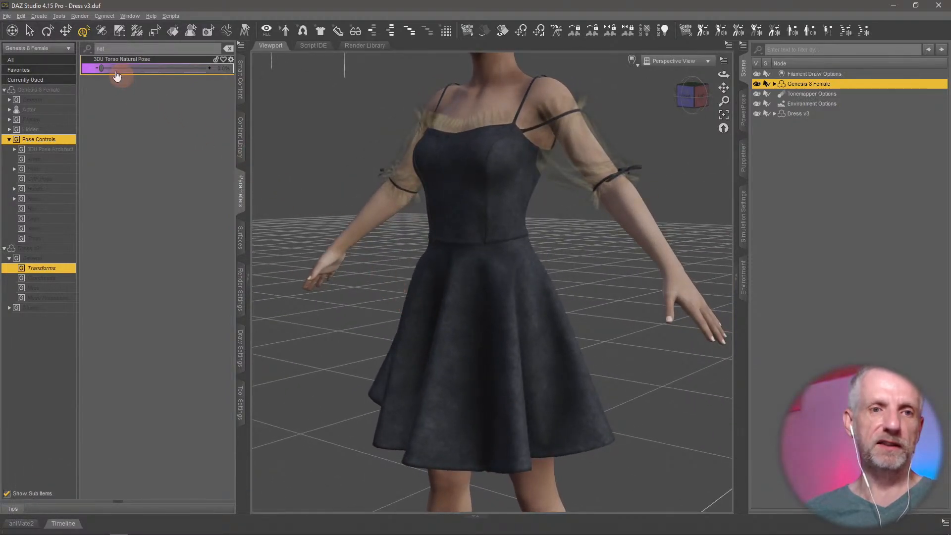
drag(101, 68, 10, 79)
drag(403, 235, 483, 329)
scroll(501, 242, up, 4)
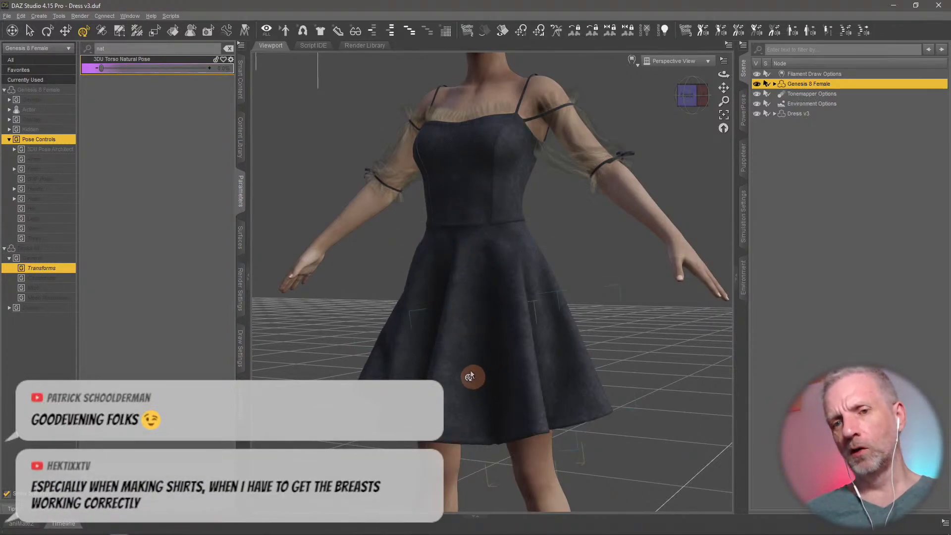
drag(482, 263, 492, 255)
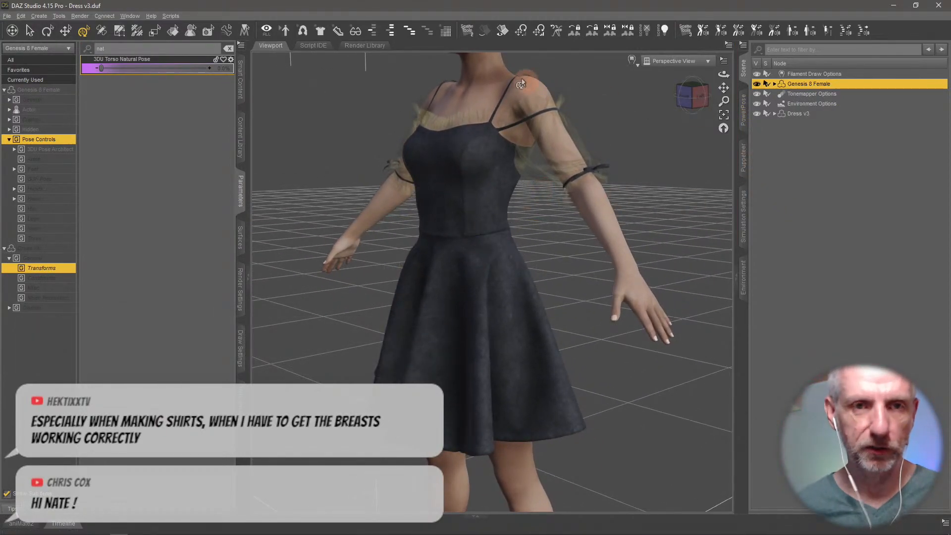
Add a dForce Dynamic Surface modifier to the Dress v3 object.
click(743, 223)
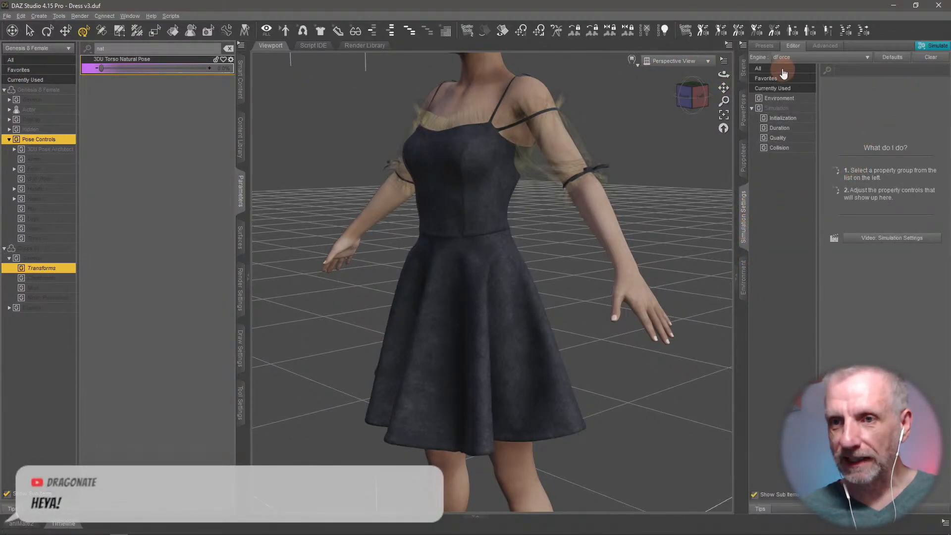
click(743, 68)
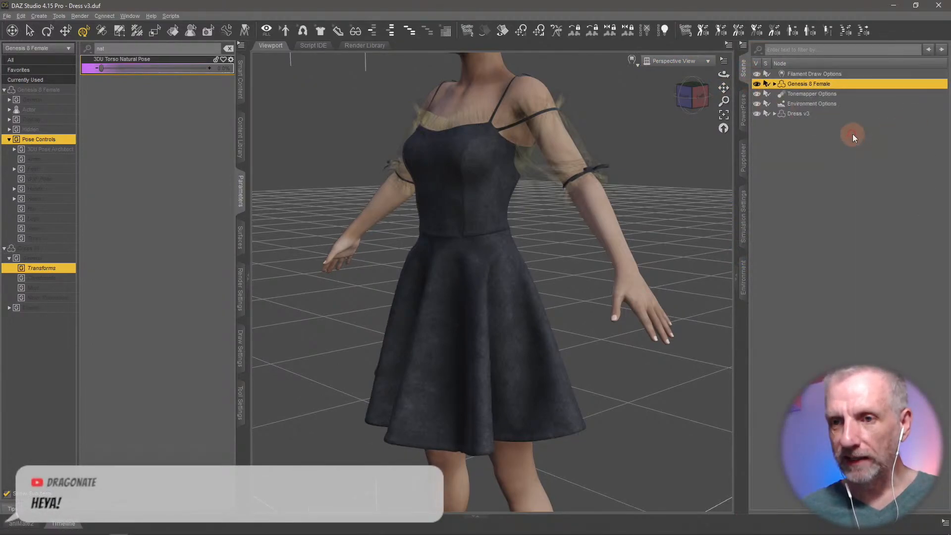
click(799, 113)
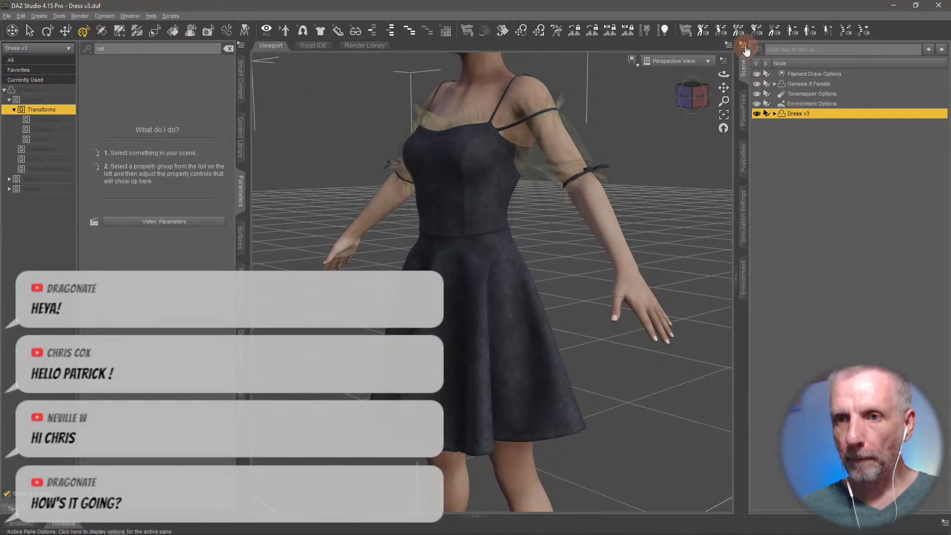
click(743, 211)
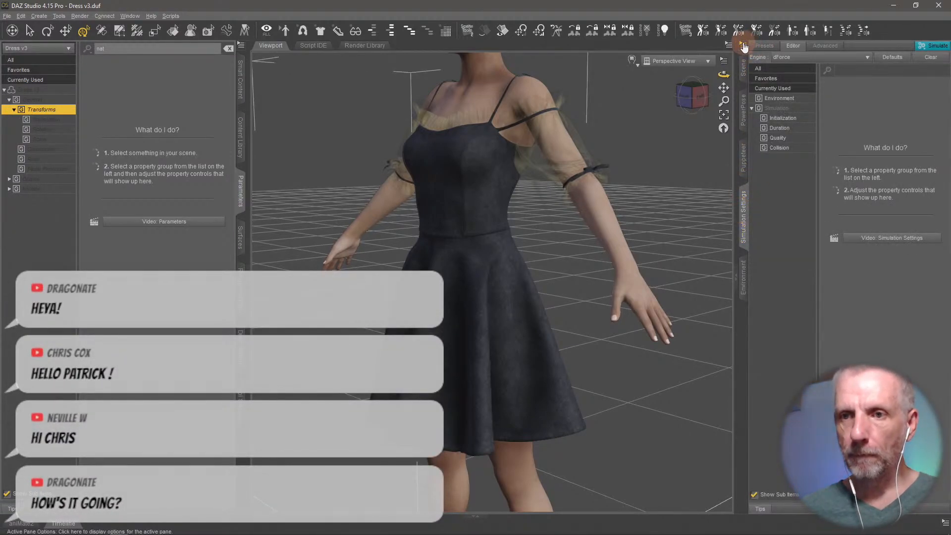
click(744, 44)
mouse_move(793, 93)
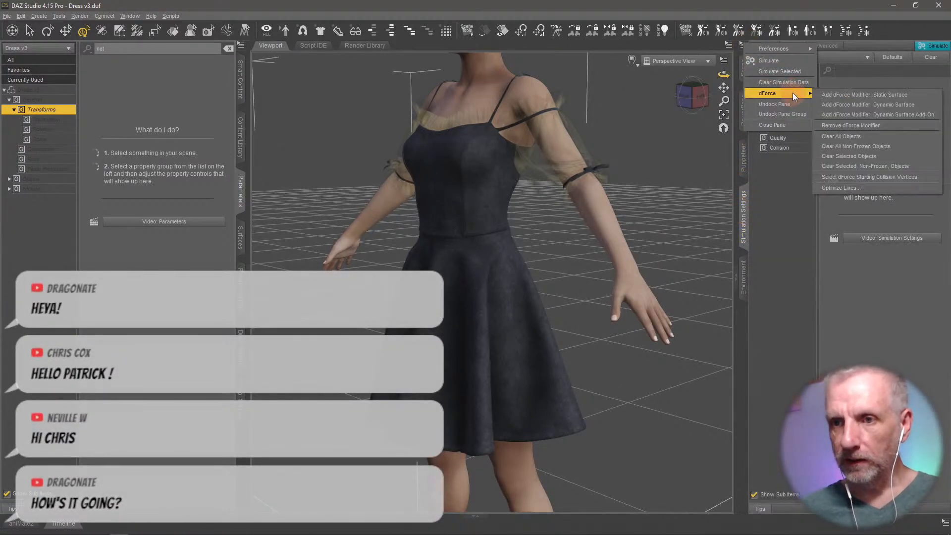
click(871, 105)
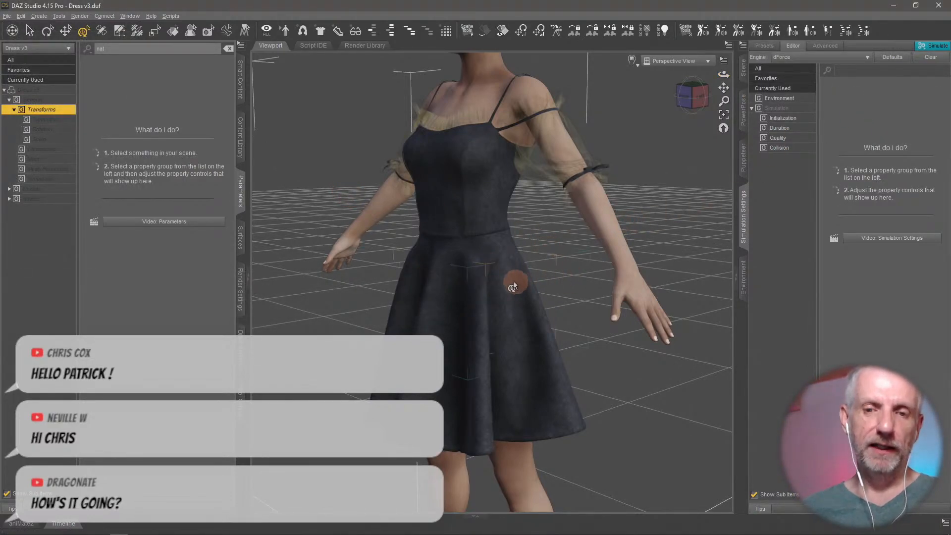
Set the Genesis 8 Female's 3DU Torso Natural Pose to 90% and check the dress on the lowered arms.
click(742, 74)
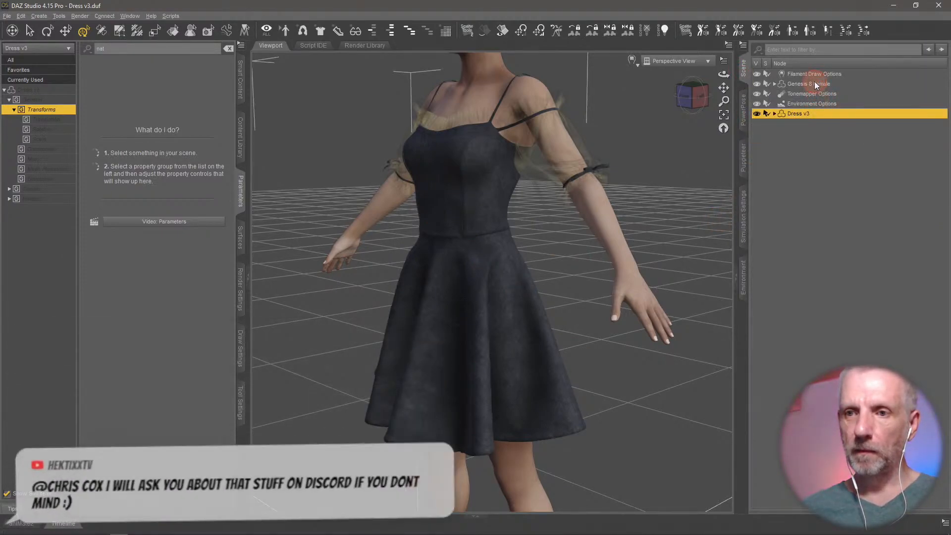
click(815, 84)
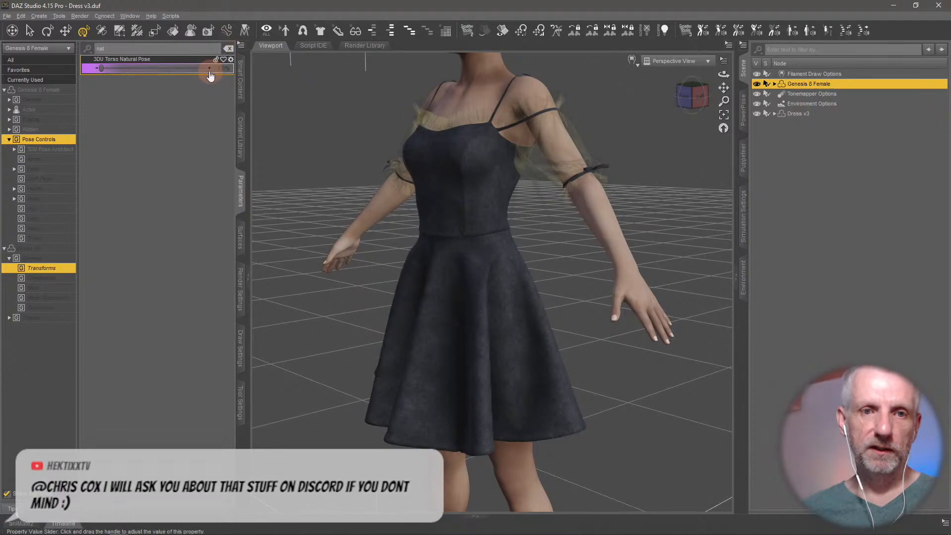
text(90)
key(Return)
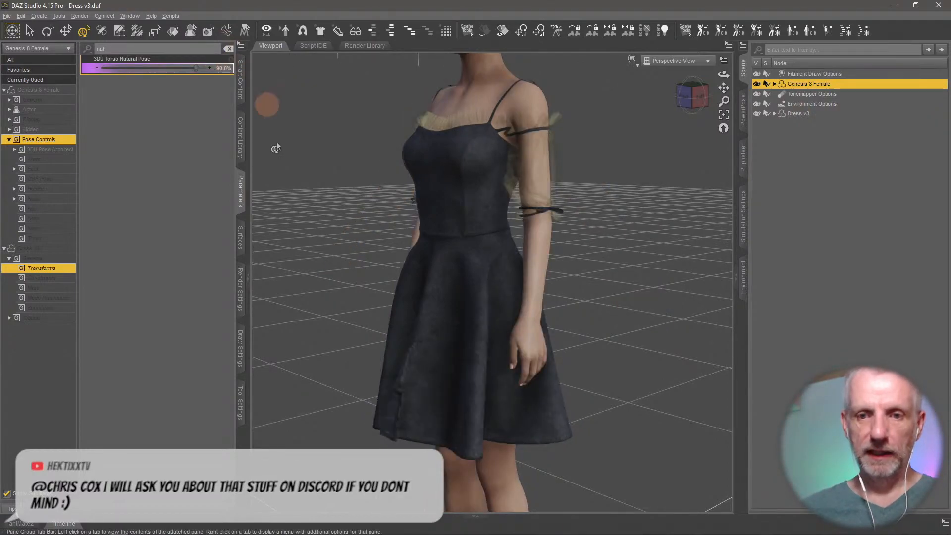
ctrl+alt+drag(408, 272, 644, 250)
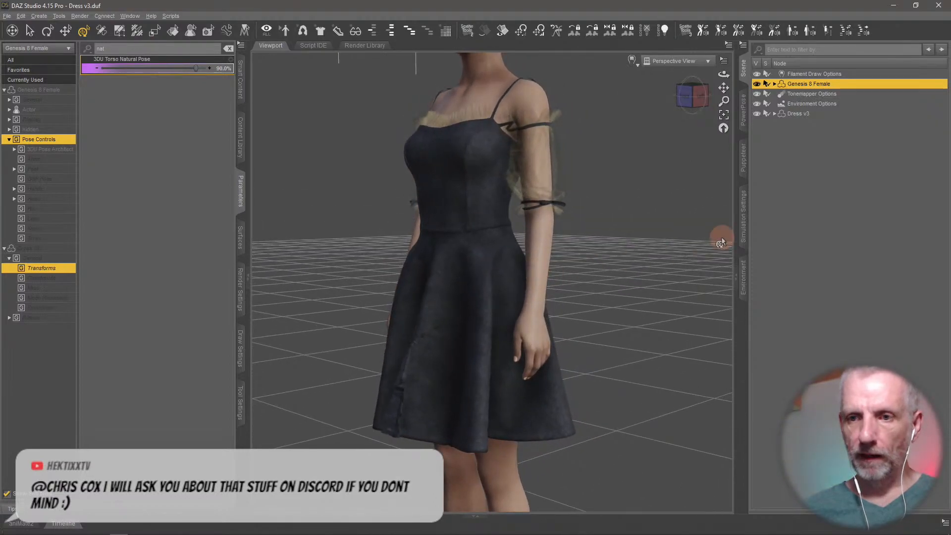
Run the dForce simulation on the dress and inspect the draped result from the front.
click(745, 218)
click(935, 46)
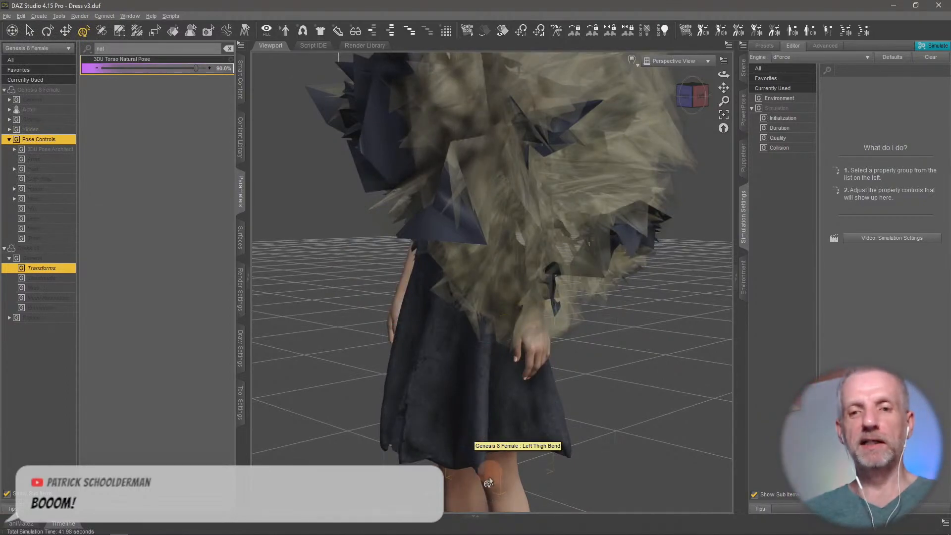
middle_drag(534, 333, 524, 306)
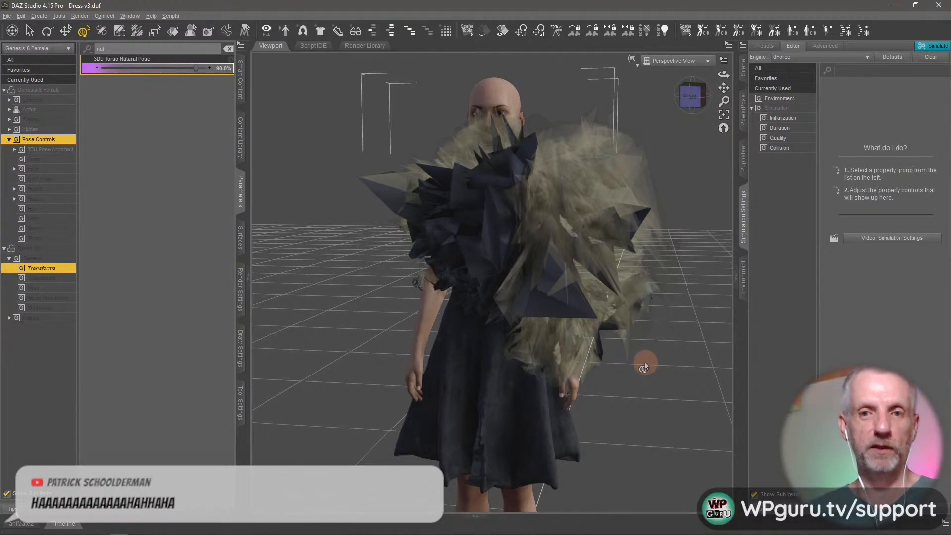
middle_drag(646, 362, 635, 368)
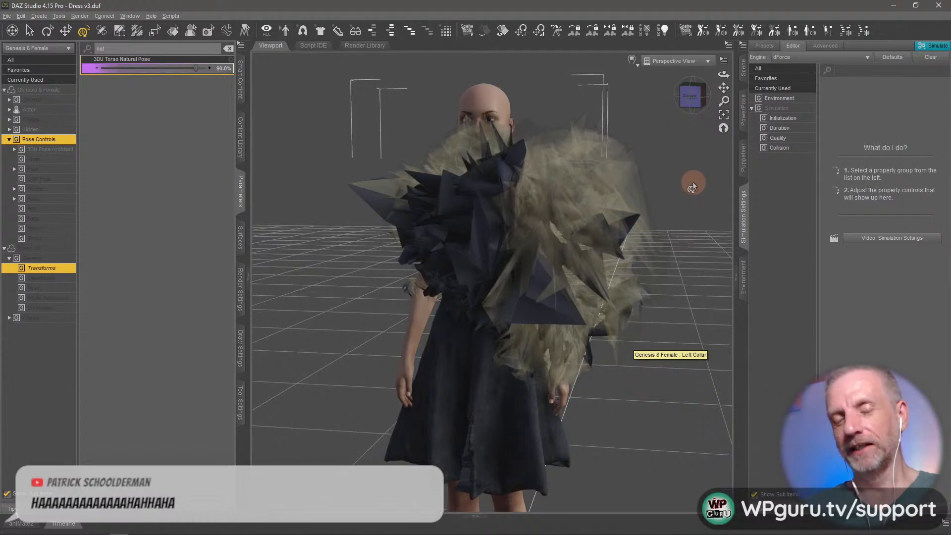
Save the scene as NFT 0001 in the DAZ Scenes folder of the content library.
click(242, 137)
click(8, 492)
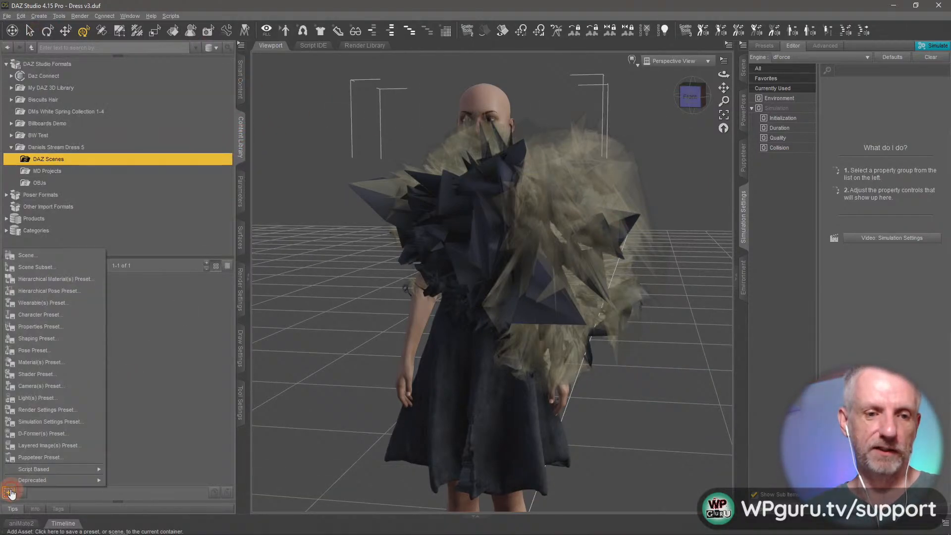
click(102, 255)
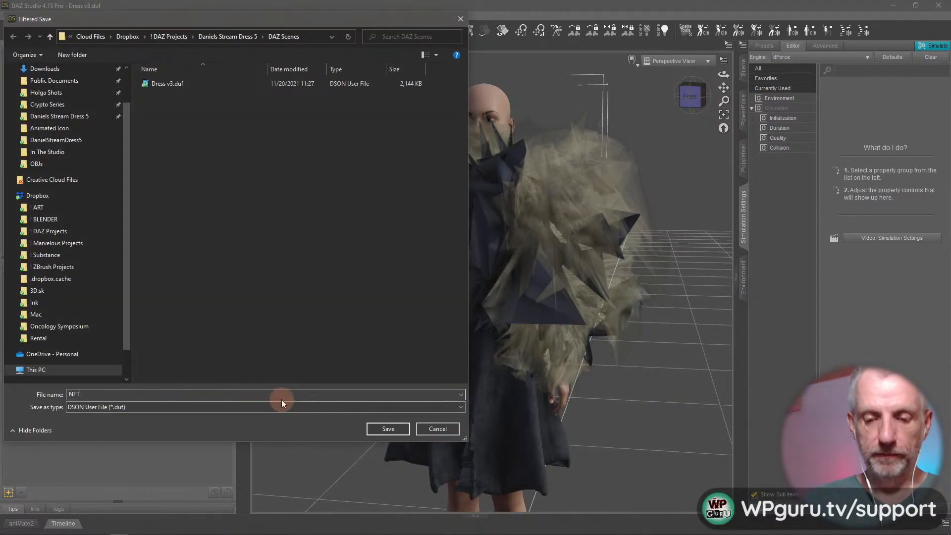
key(Return)
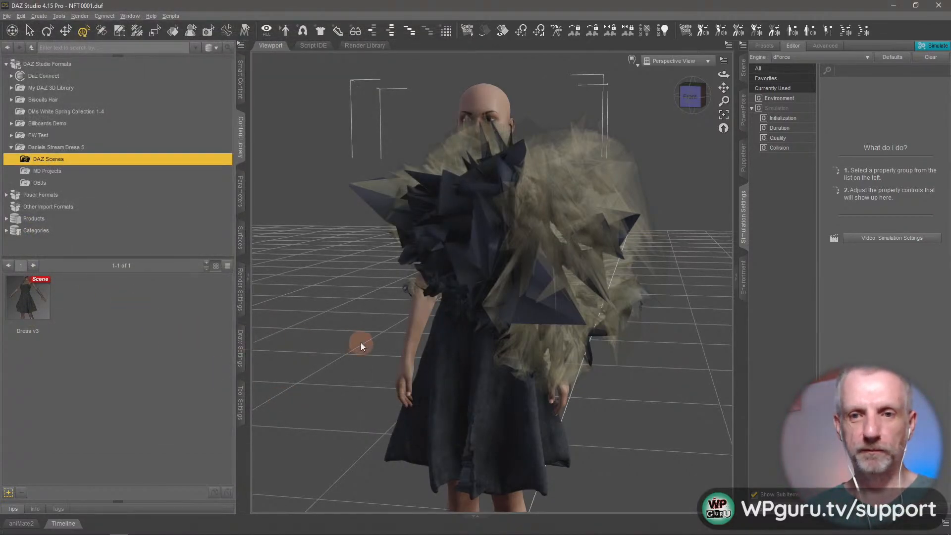
Create a new camera that copies the active perspective view.
click(39, 16)
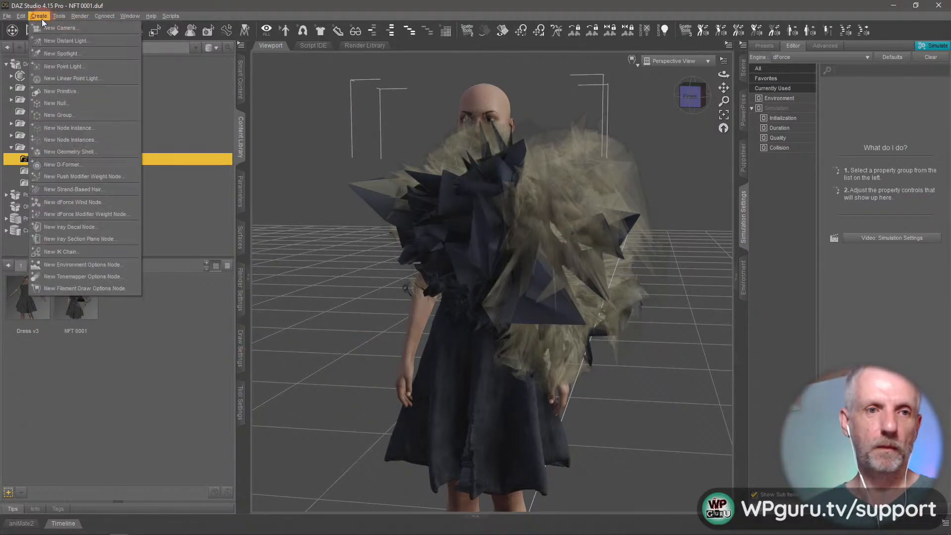
click(51, 28)
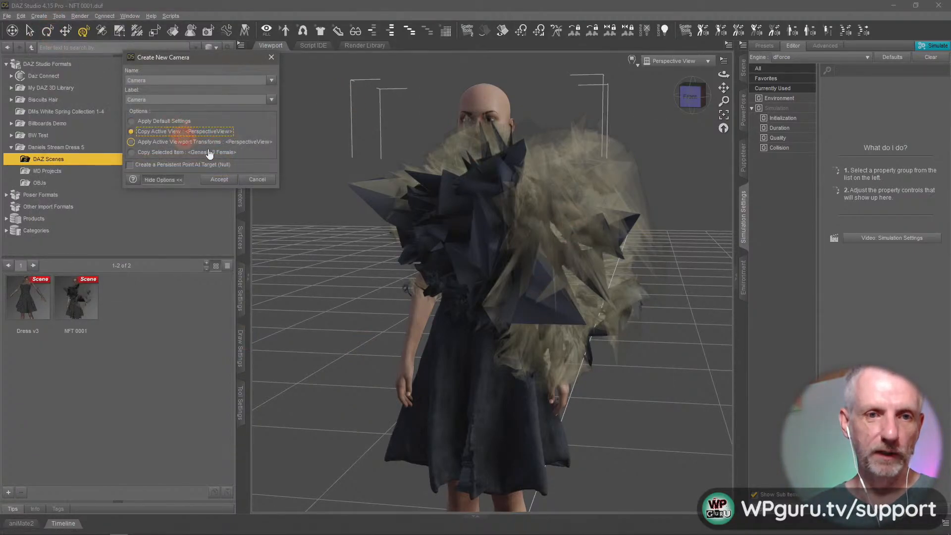
click(219, 180)
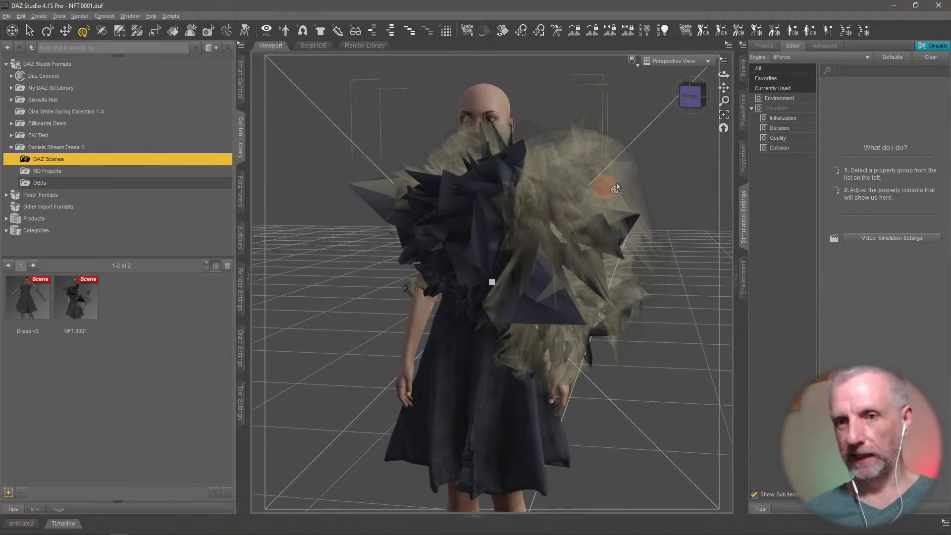
middle_drag(644, 190, 625, 163)
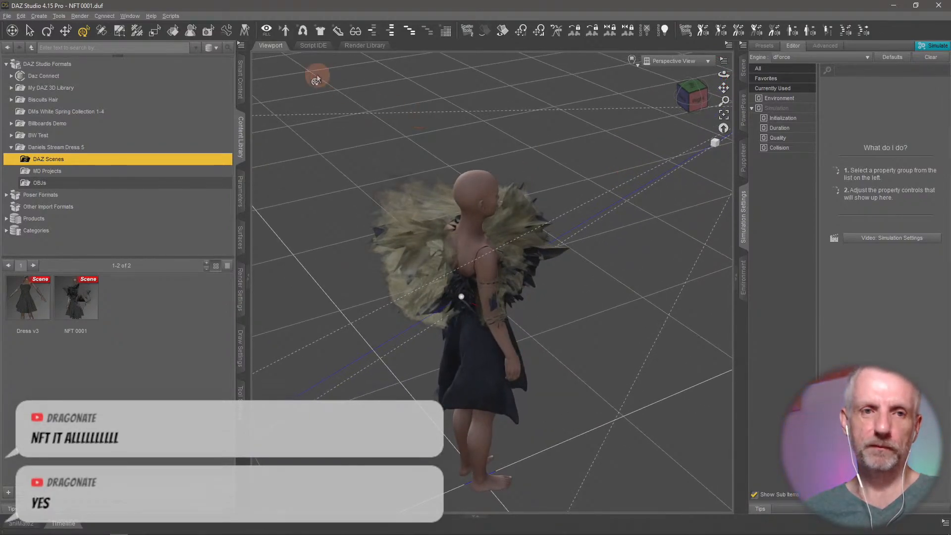
click(39, 15)
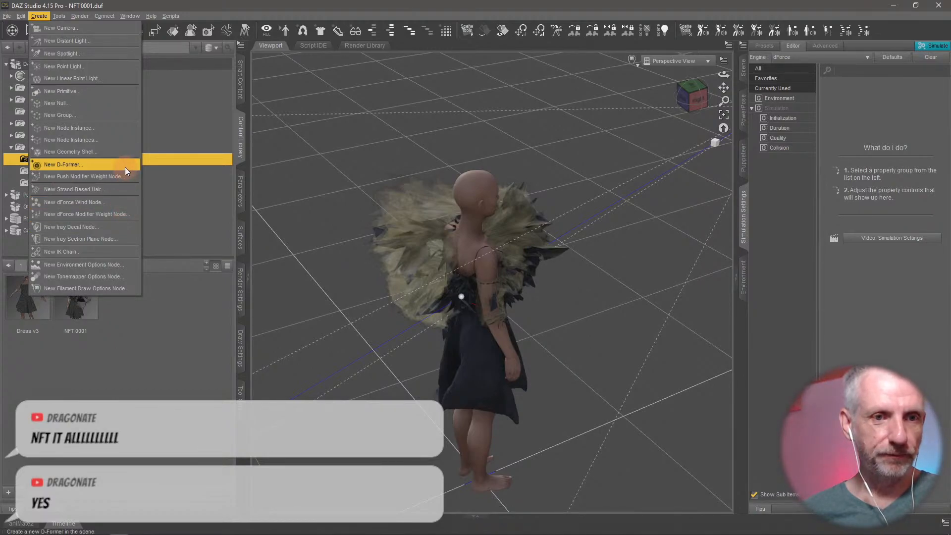
click(120, 63)
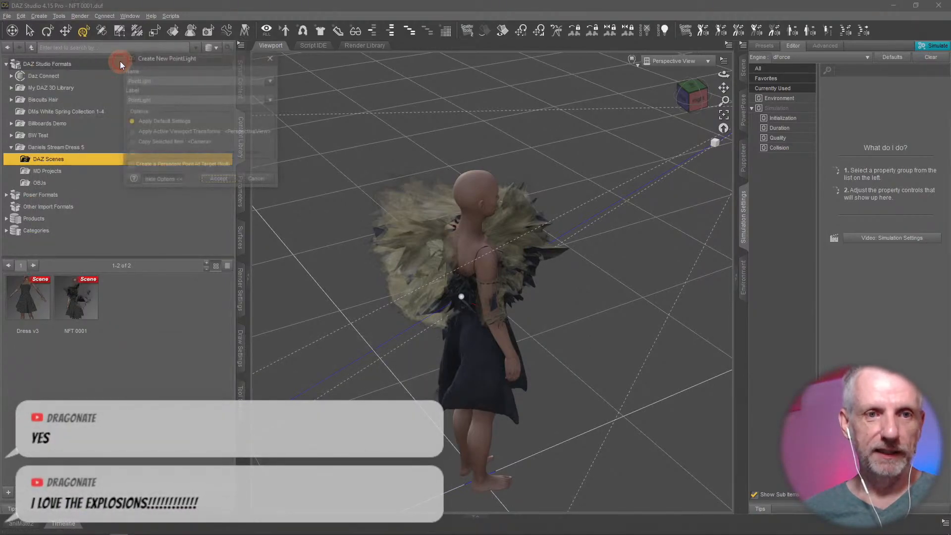
click(258, 180)
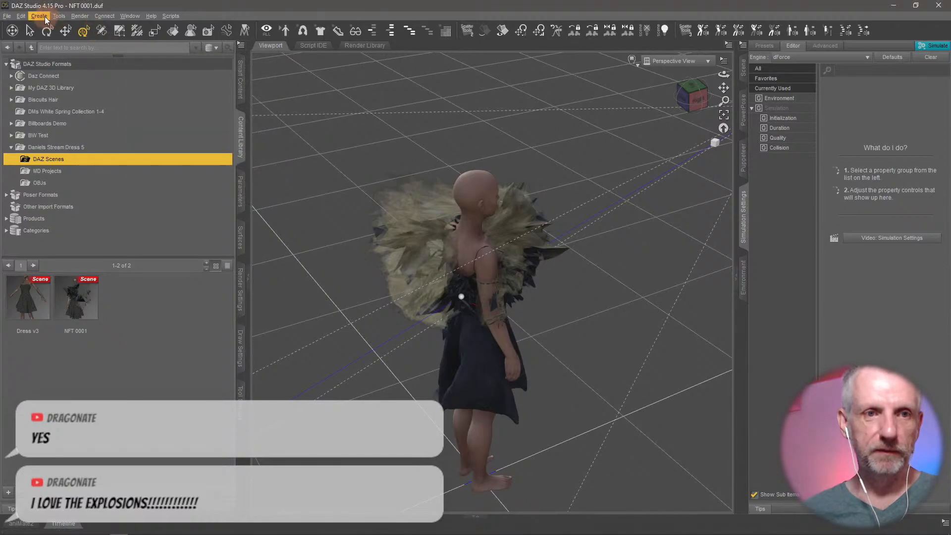
Create a new spotlight placed with the active viewport transforms, behind and above the figure.
click(38, 15)
click(72, 56)
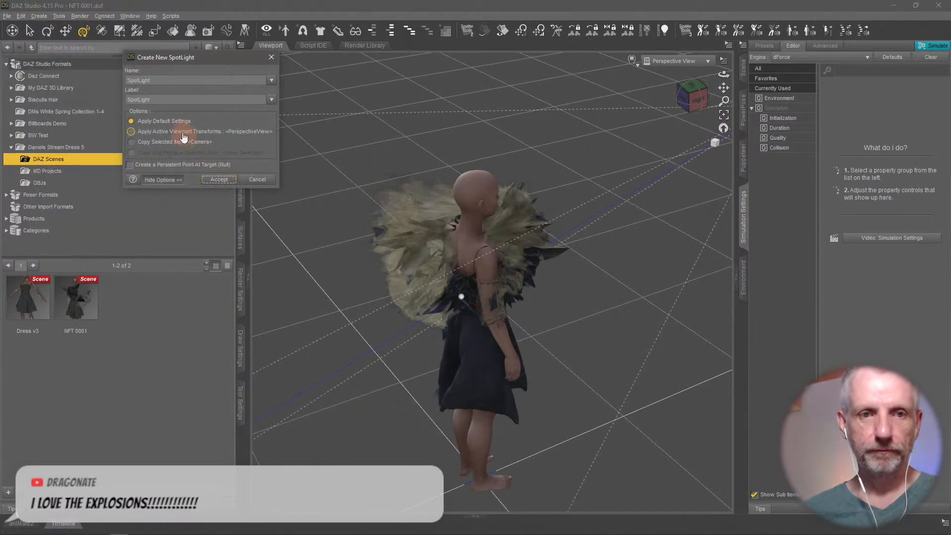
click(218, 180)
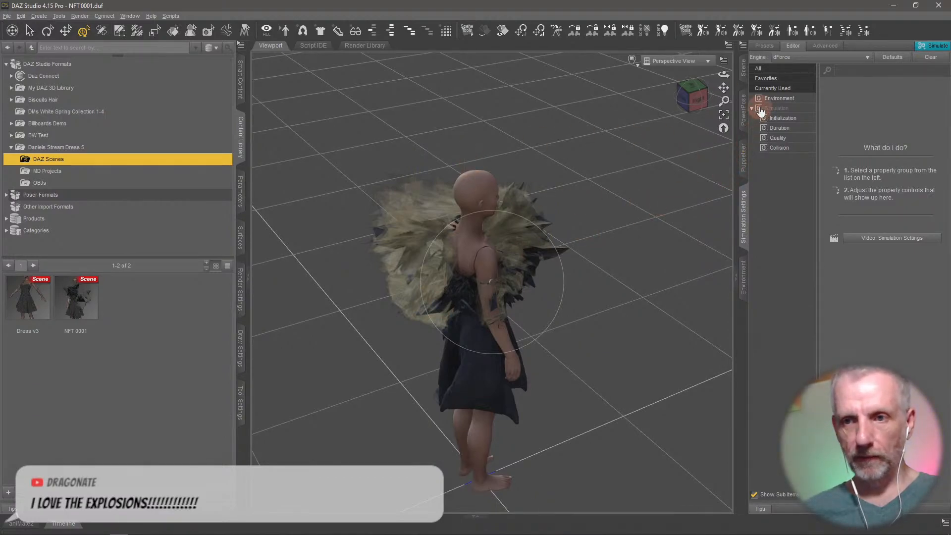
Select the new spotlight in the scene's node list and check its available options.
click(743, 67)
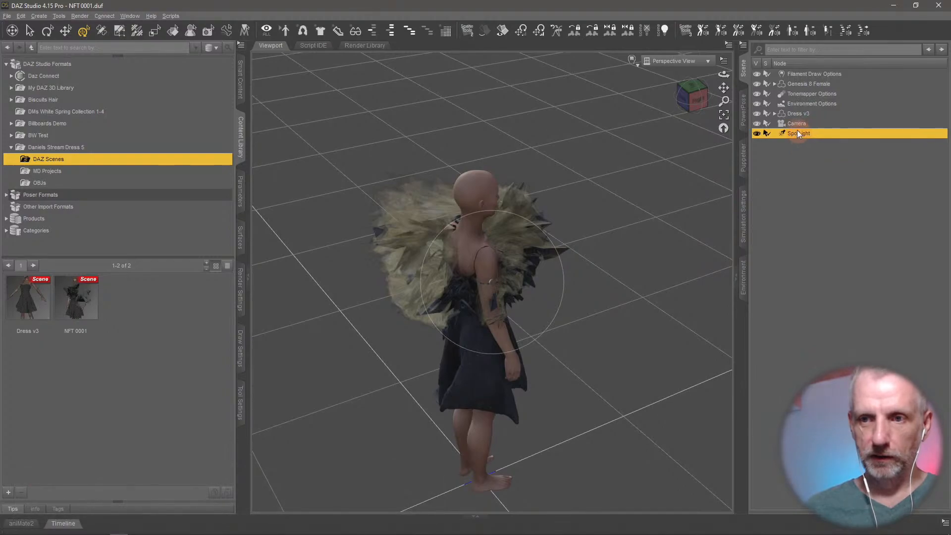
click(803, 151)
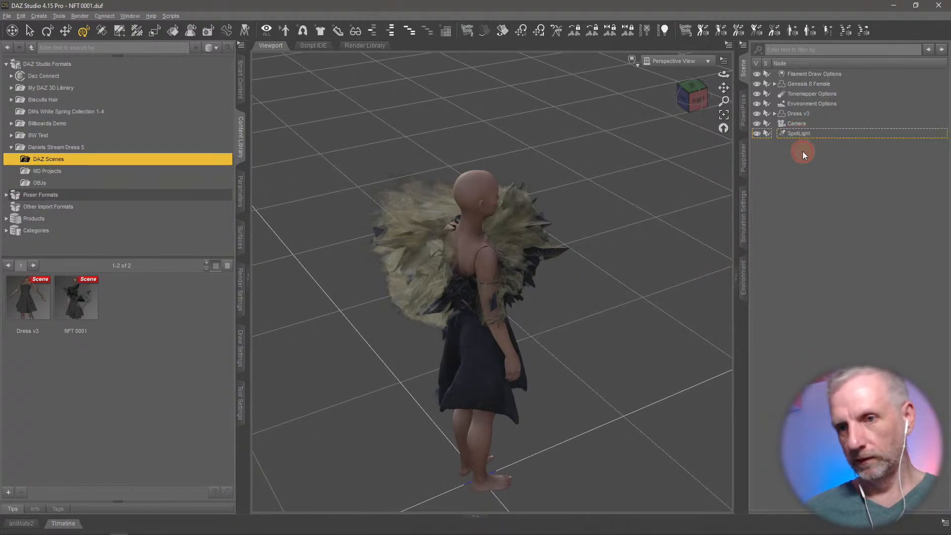
click(804, 135)
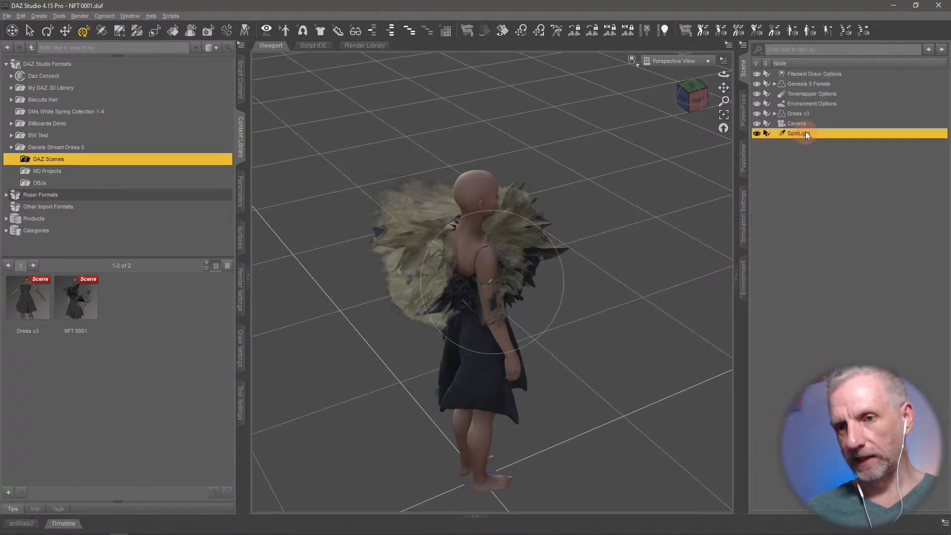
right_click(805, 133)
click(783, 166)
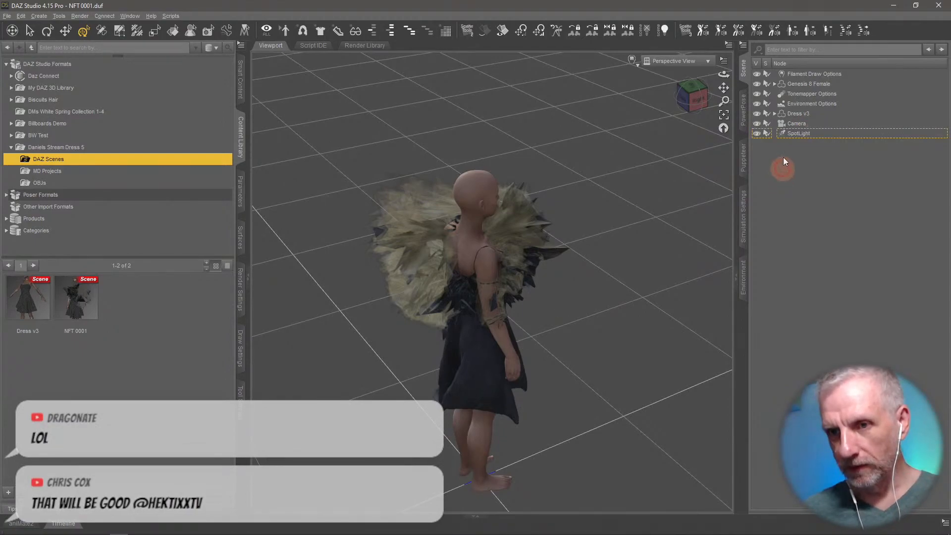
Rename the new spotlight in the scene to Rim Light.
click(802, 134)
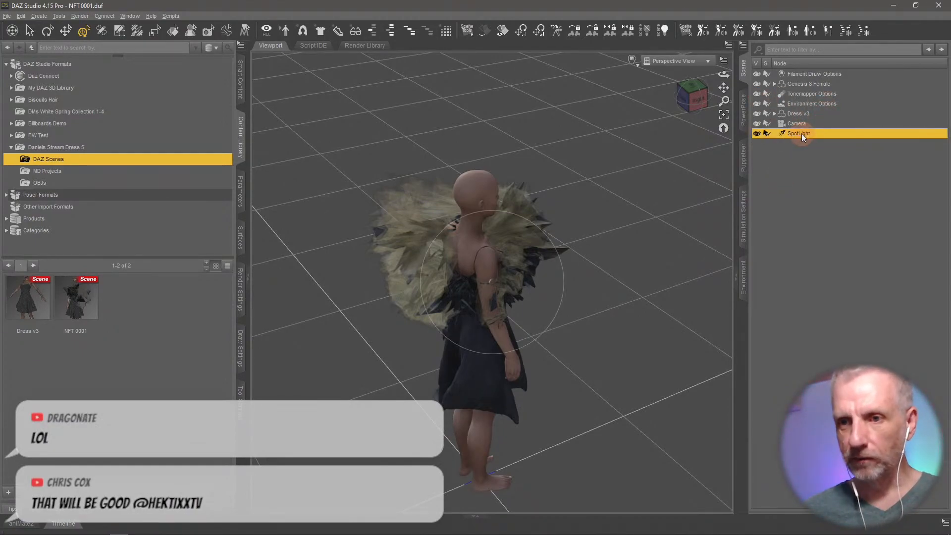
key(F2)
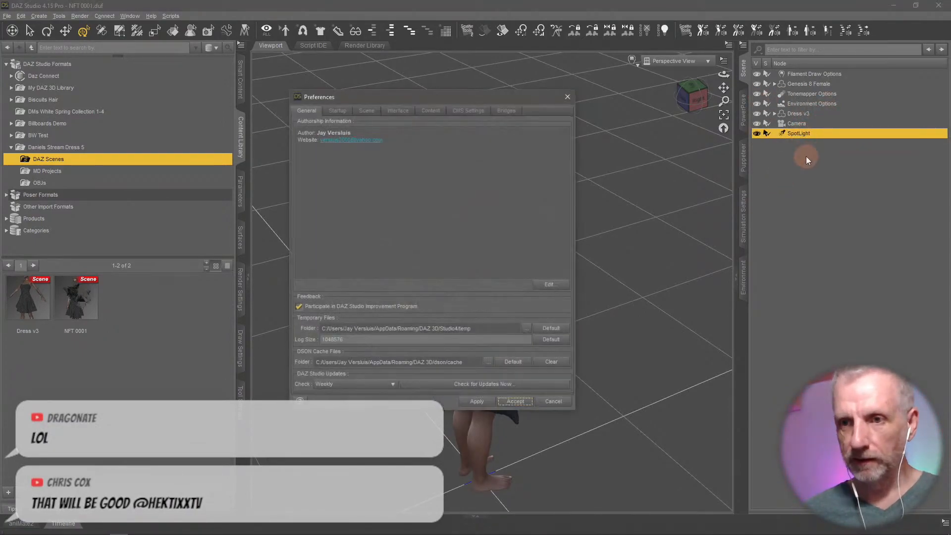
click(553, 402)
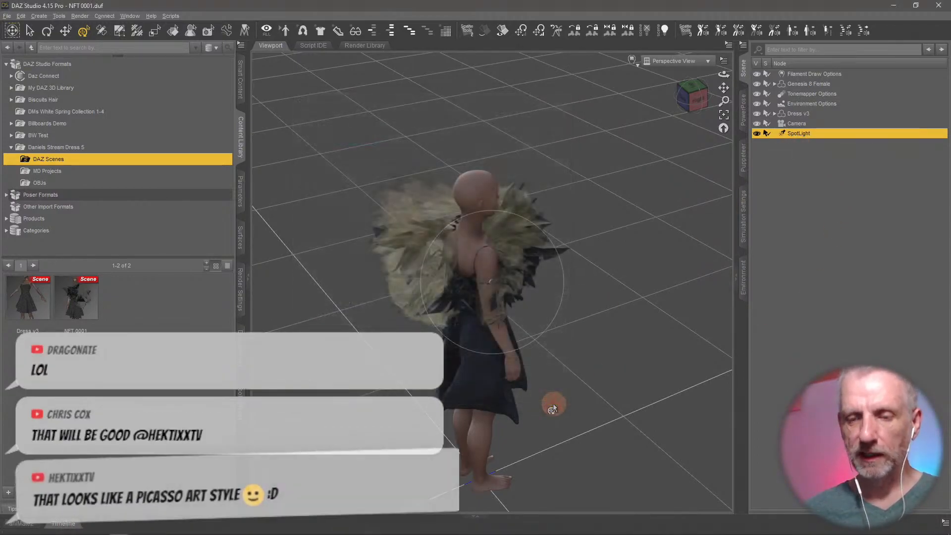
double_click(809, 133)
text(R)
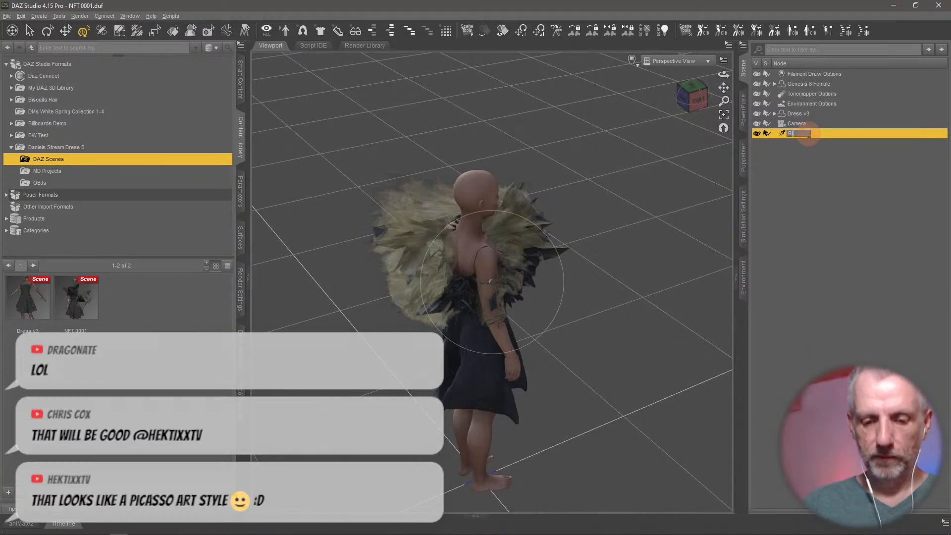
text(im Light)
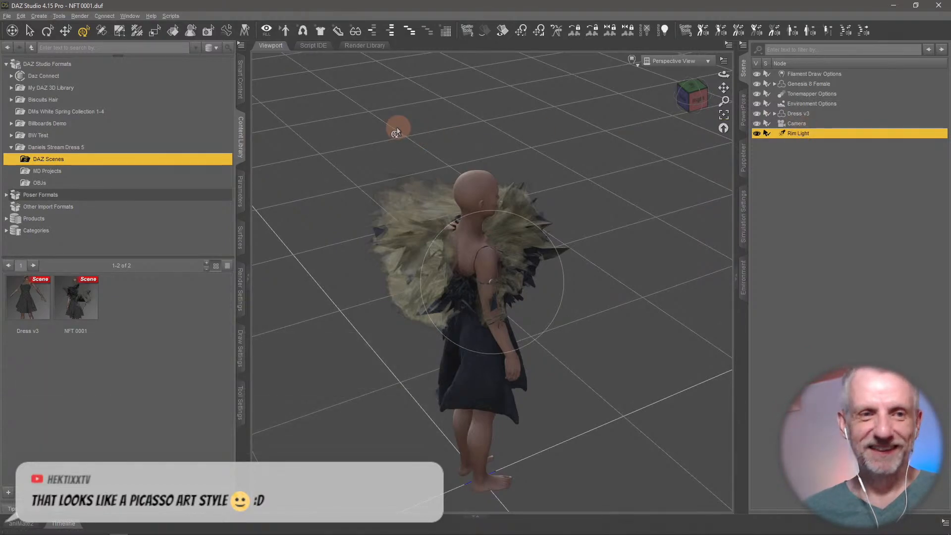
Constrain the Rim Light to point at the Chest Upper bone of Genesis 8 Female.
click(242, 196)
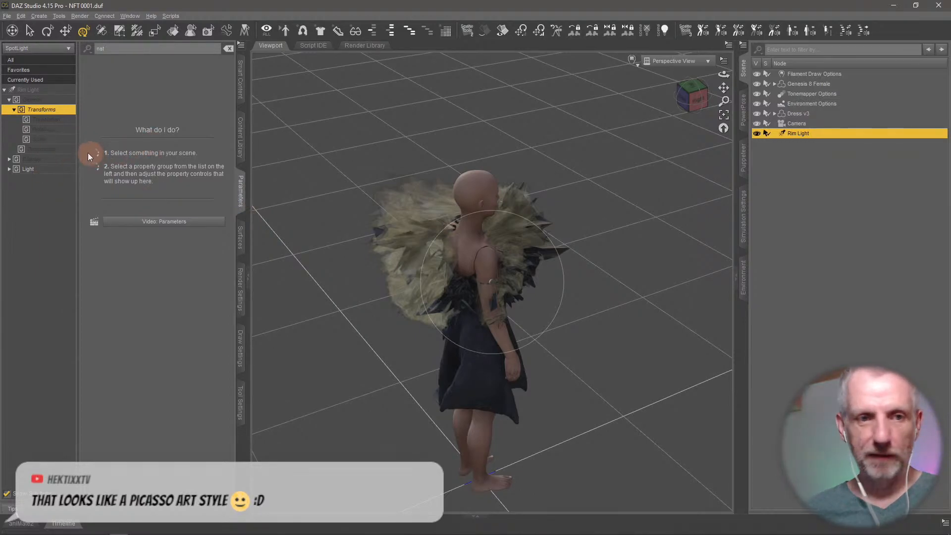
click(226, 50)
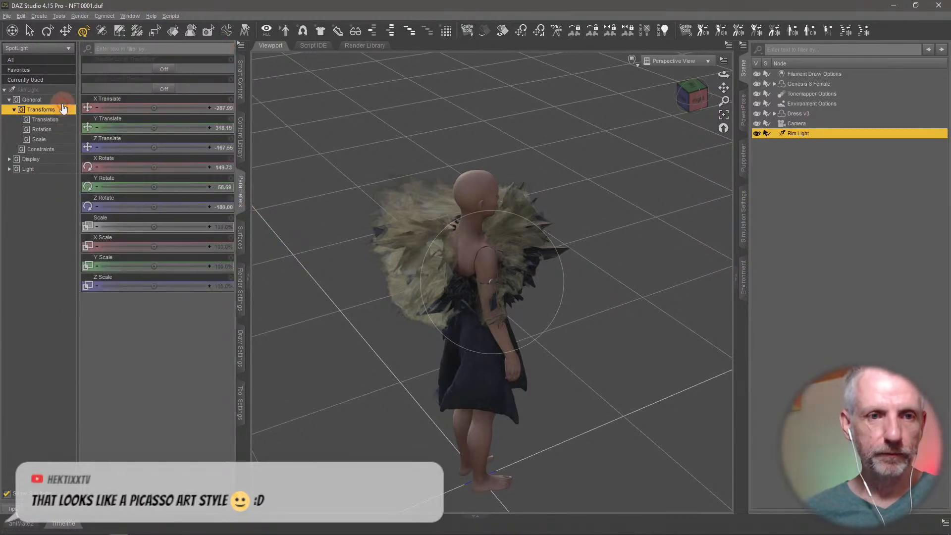
click(54, 149)
click(176, 73)
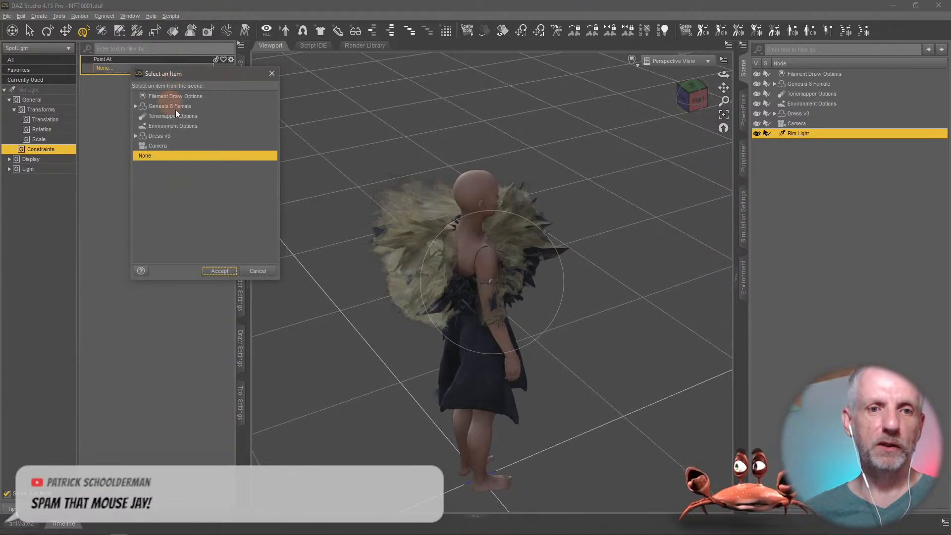
double_click(187, 107)
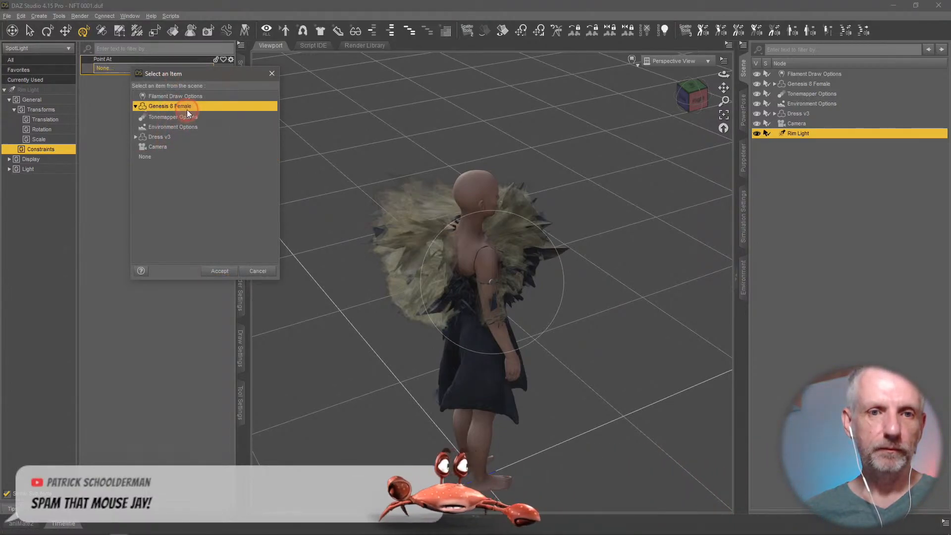
click(184, 116)
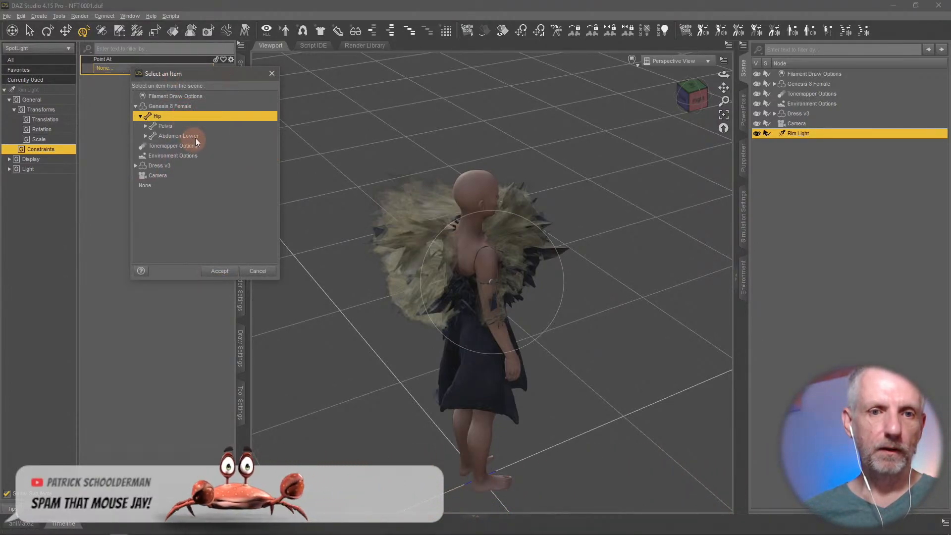
double_click(195, 138)
click(198, 148)
double_click(199, 147)
click(206, 156)
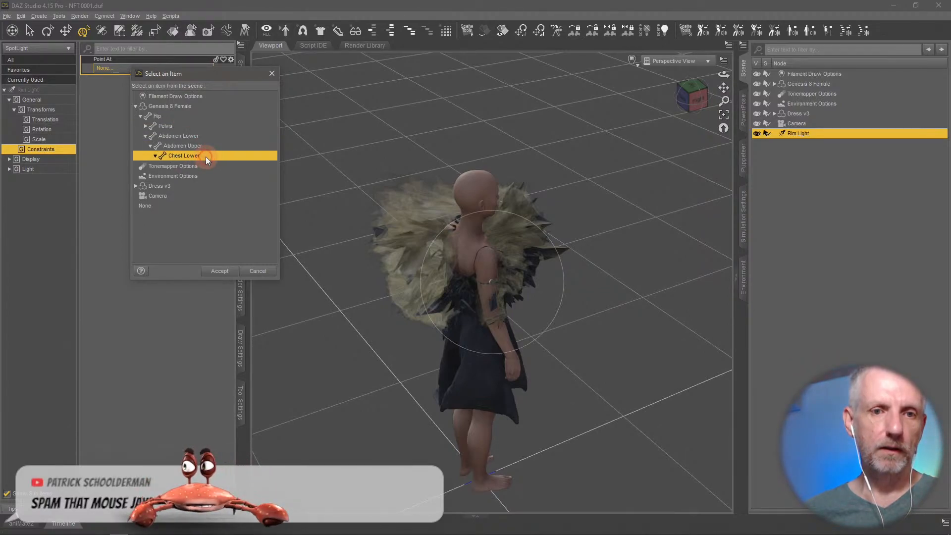
double_click(206, 156)
click(210, 166)
click(227, 271)
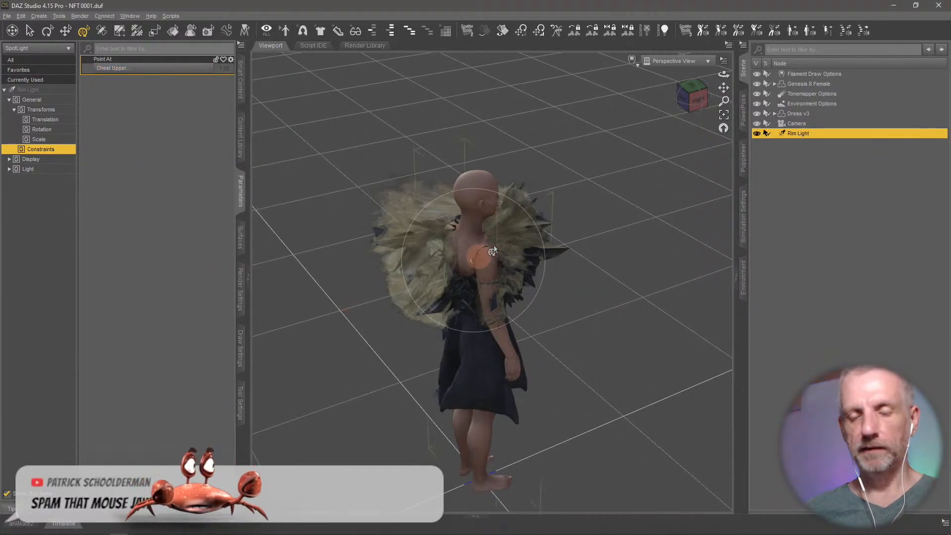
Create a 2 m plane primitive with Z Positive as its primary axis.
mouse_move(441, 260)
middle_down()
mouse_move(437, 274)
mouse_move(443, 256)
mouse_move(432, 266)
mouse_move(446, 255)
mouse_move(436, 256)
mouse_move(435, 270)
mouse_move(439, 255)
mouse_move(427, 257)
mouse_move(436, 259)
middle_up()
scroll(436, 258, down, 5)
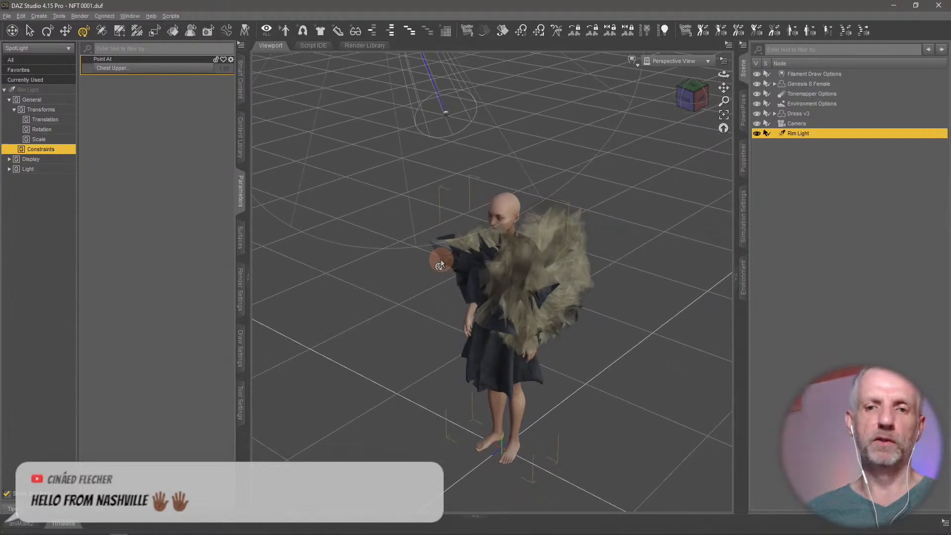
mouse_move(349, 267)
middle_down()
mouse_move(338, 266)
mouse_move(346, 270)
middle_up()
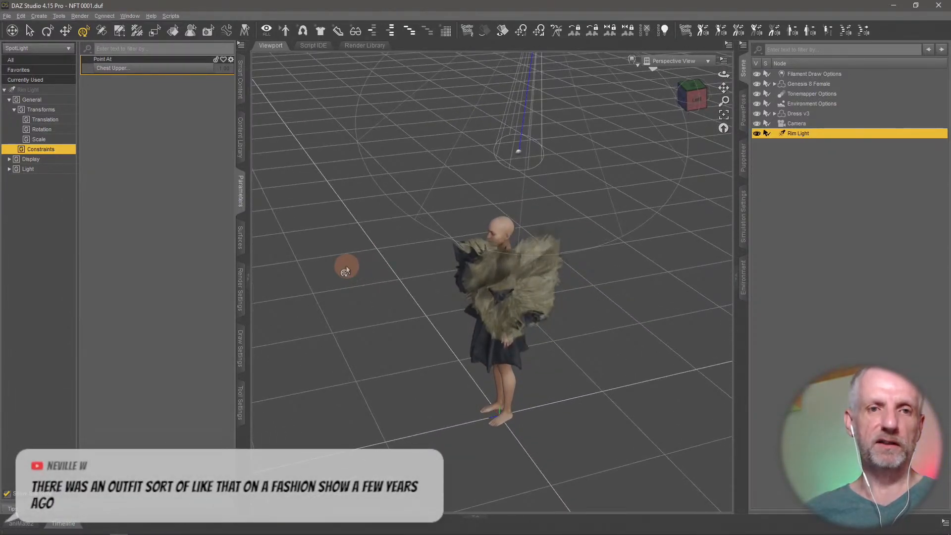
click(38, 16)
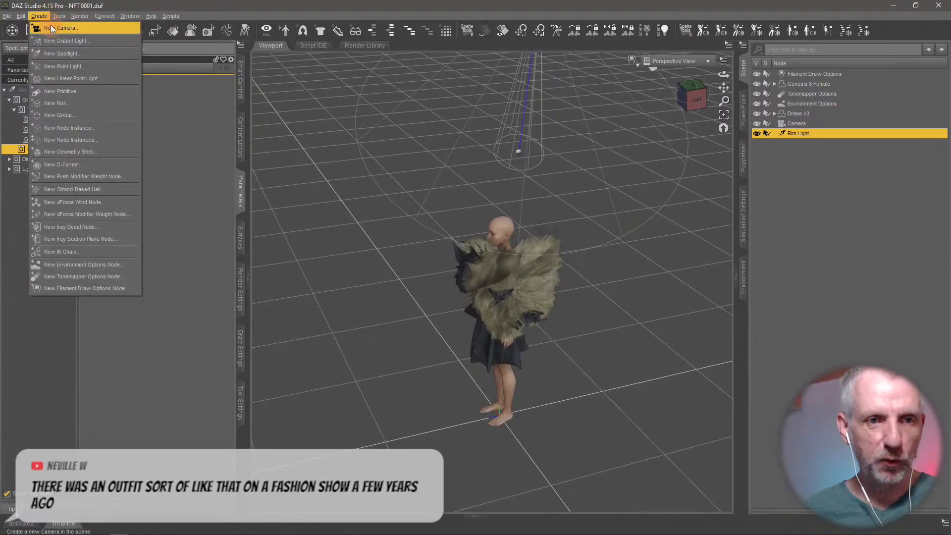
click(76, 94)
click(241, 106)
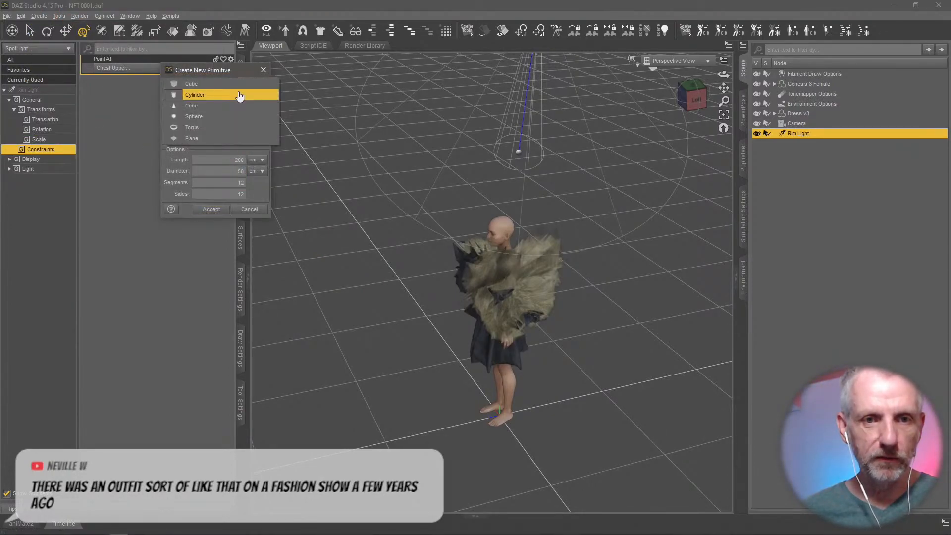
click(237, 138)
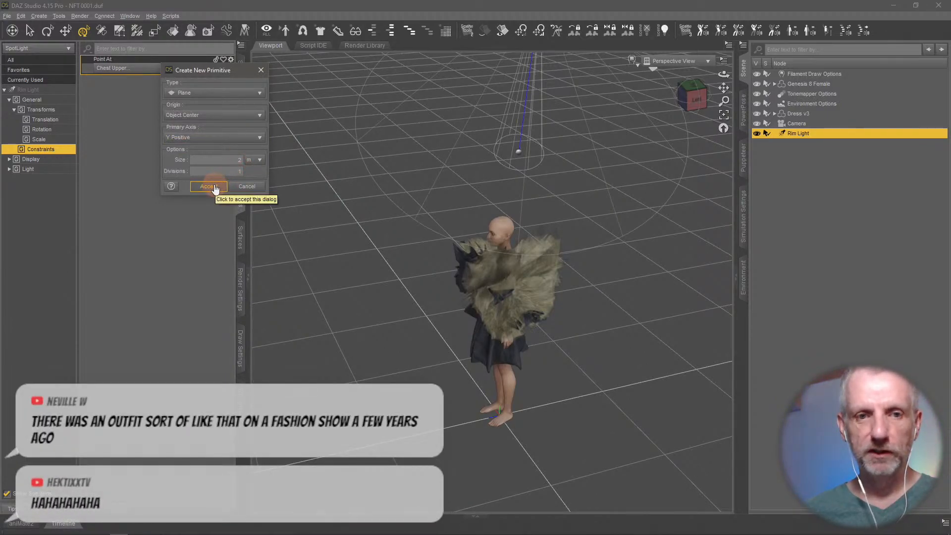
click(253, 139)
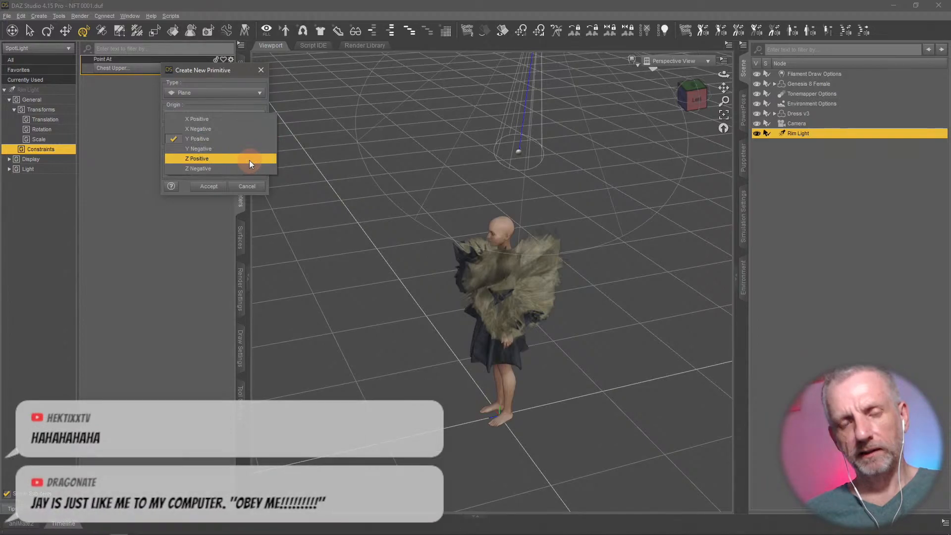
click(249, 159)
click(217, 189)
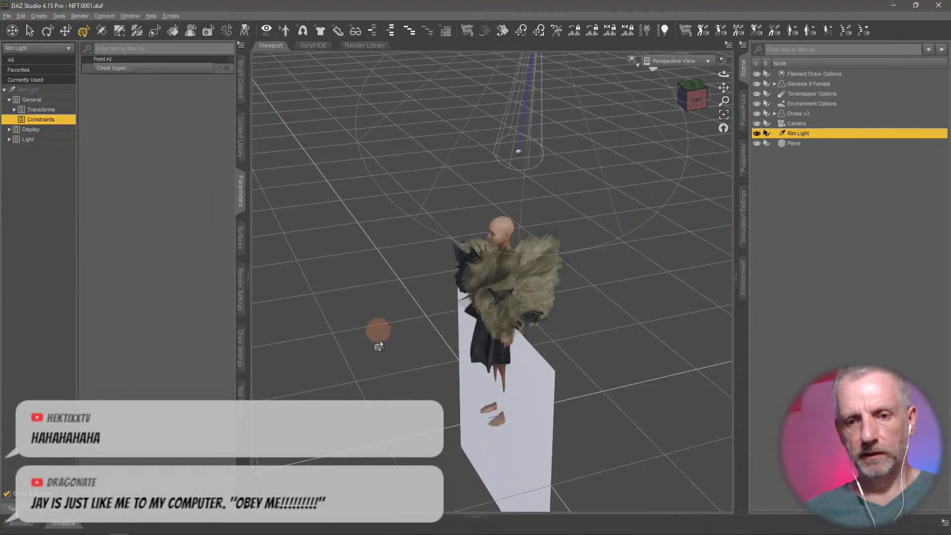
Move the new plane up and out in front of the figure, and rotate it to face her.
click(533, 429)
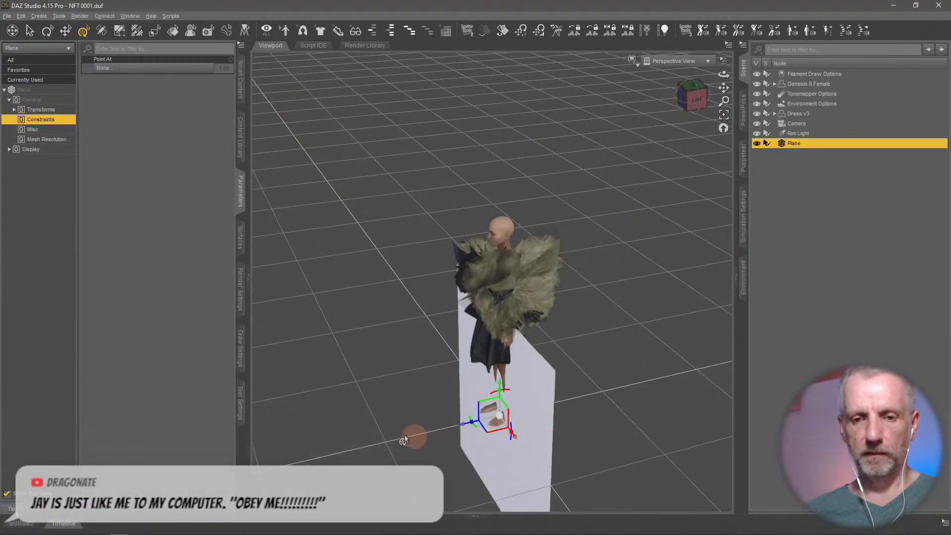
drag(488, 437, 424, 282)
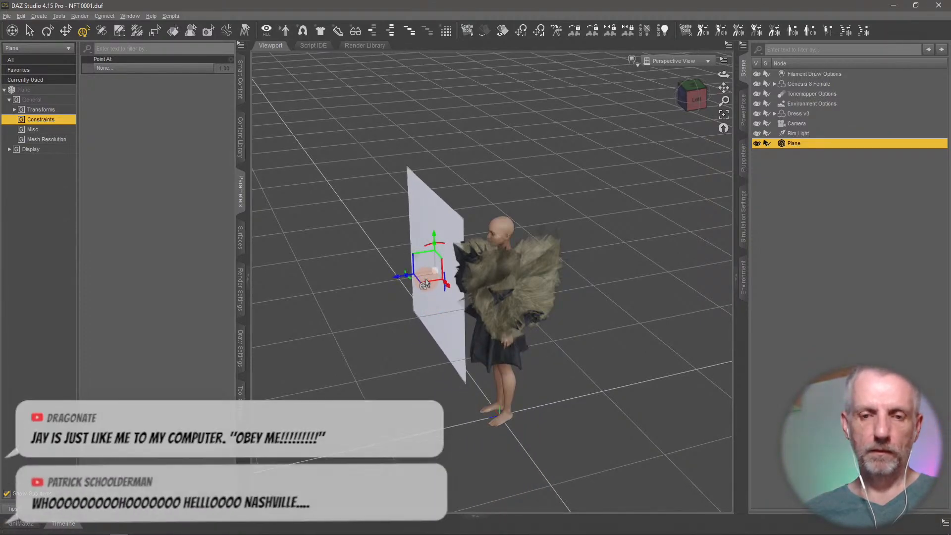
middle_drag(424, 283, 446, 327)
click(273, 203)
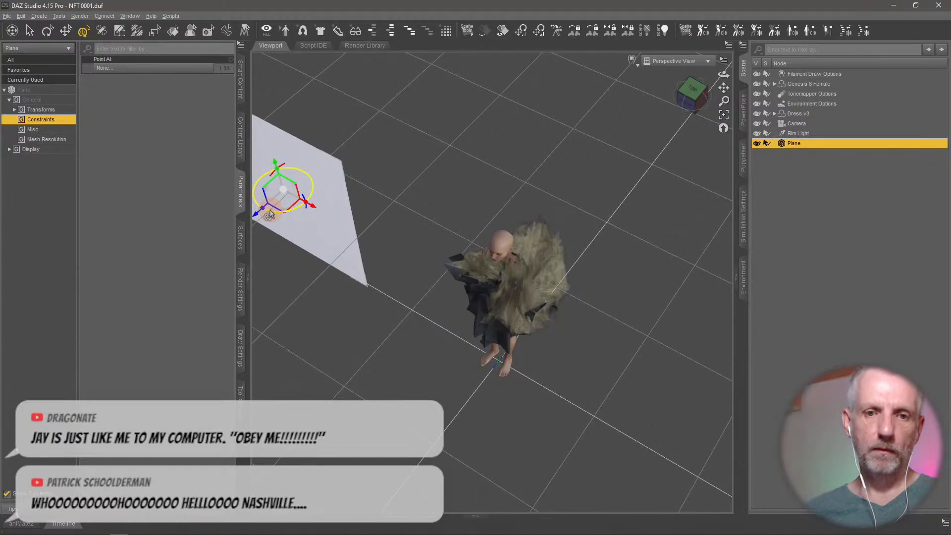
drag(269, 215, 373, 222)
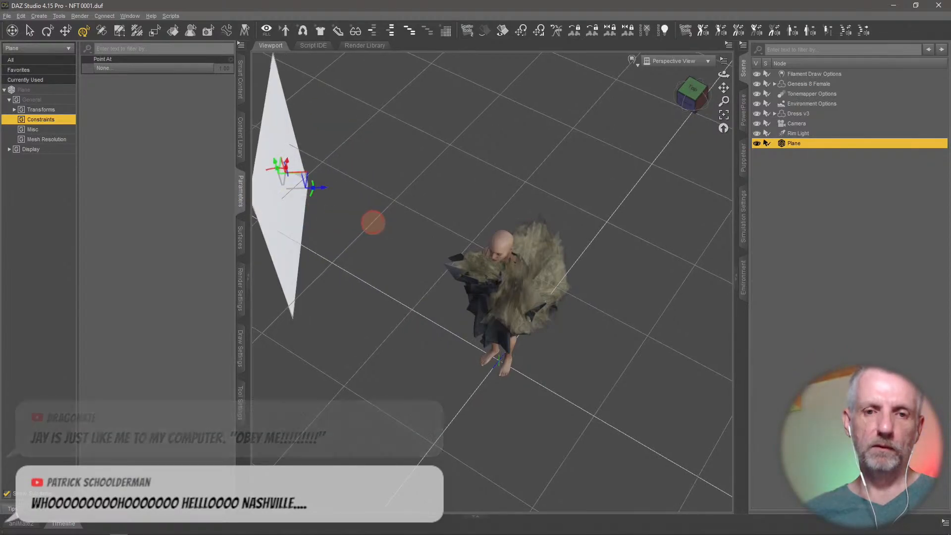
Shift the plane farther to the figure's front side and raise it higher above the floor.
middle_drag(373, 222, 404, 220)
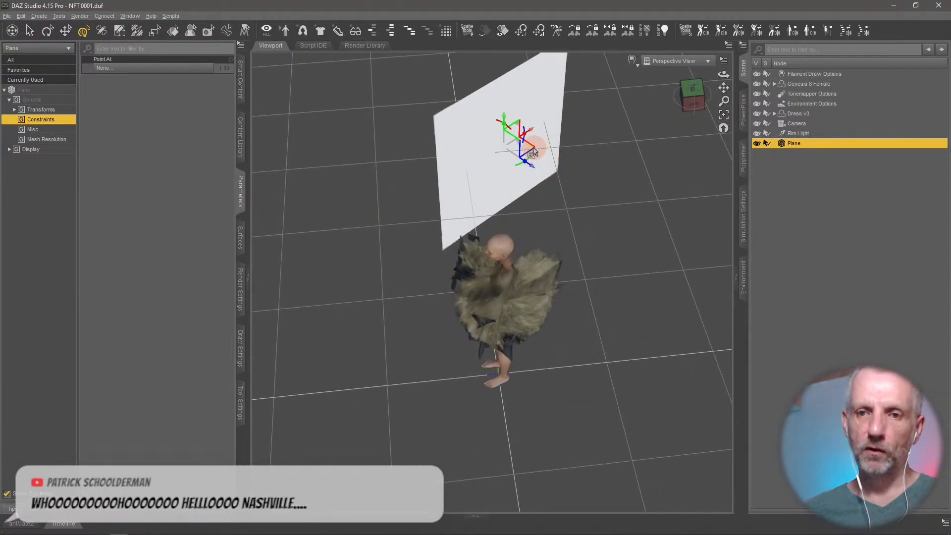
drag(534, 152, 420, 181)
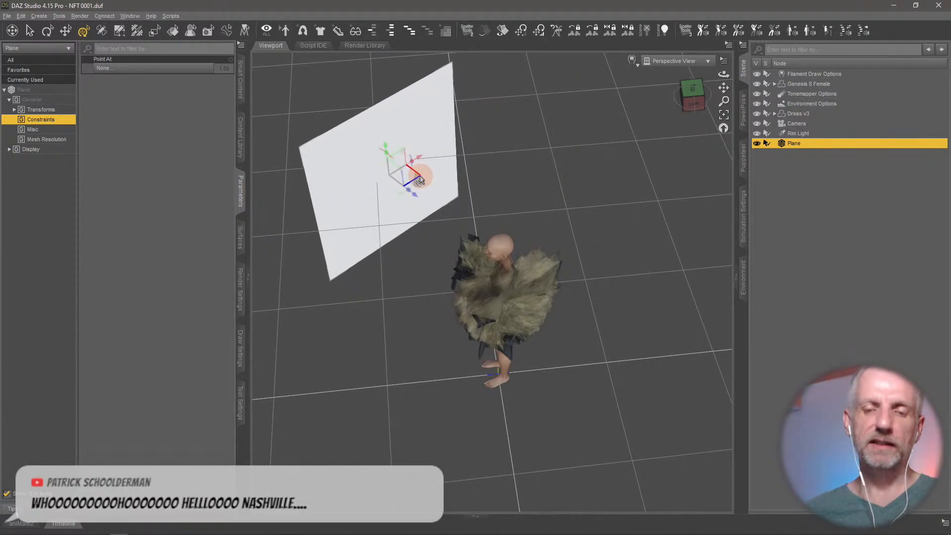
middle_drag(420, 176, 387, 187)
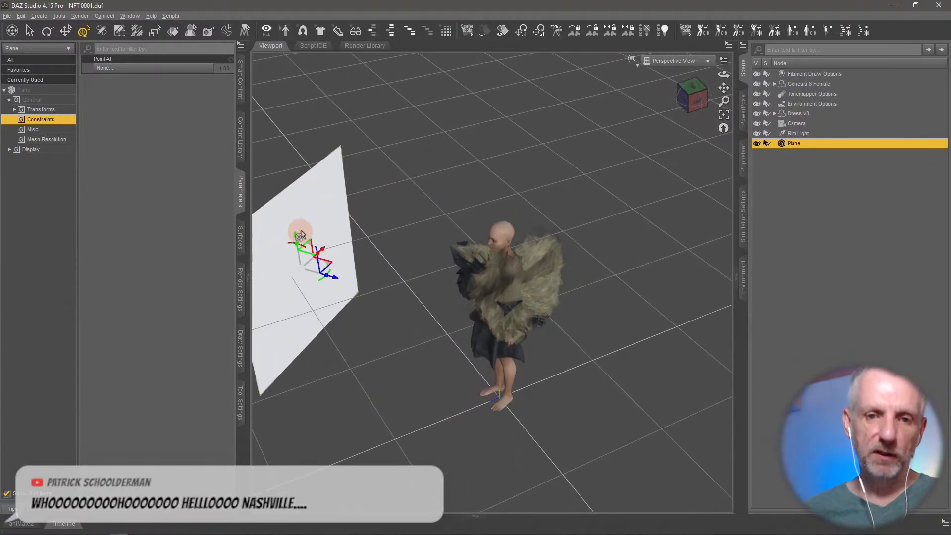
drag(296, 238, 299, 190)
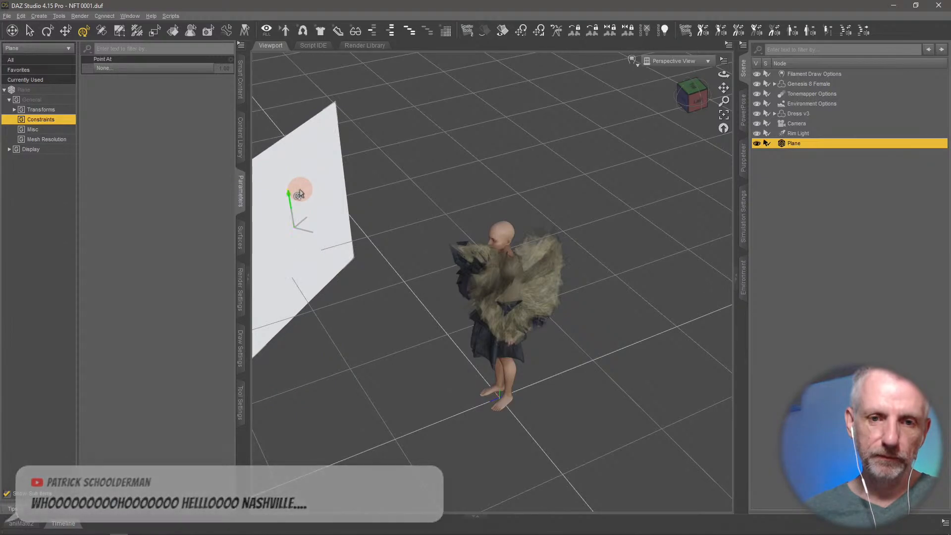
Scale the plane narrower across its width and move it closer to the figure.
middle_drag(349, 218, 406, 216)
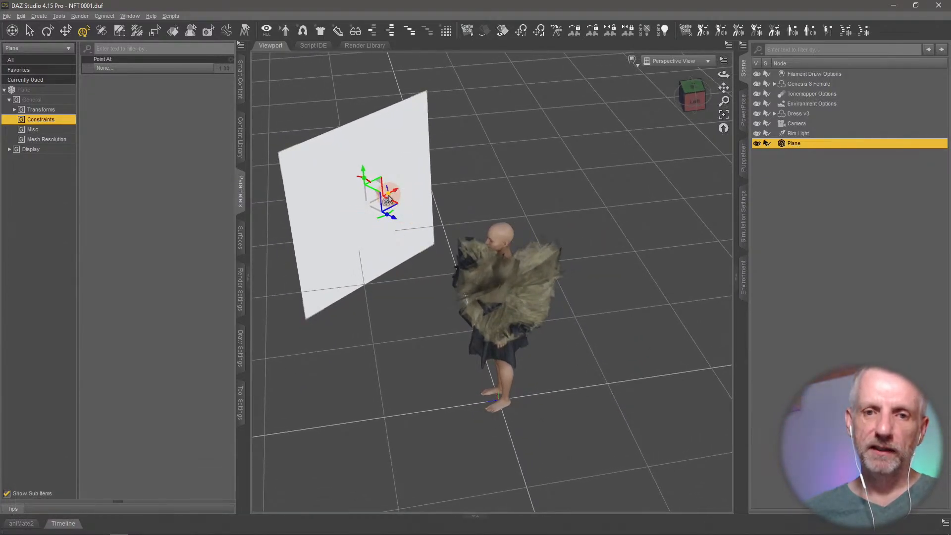
drag(388, 195, 379, 197)
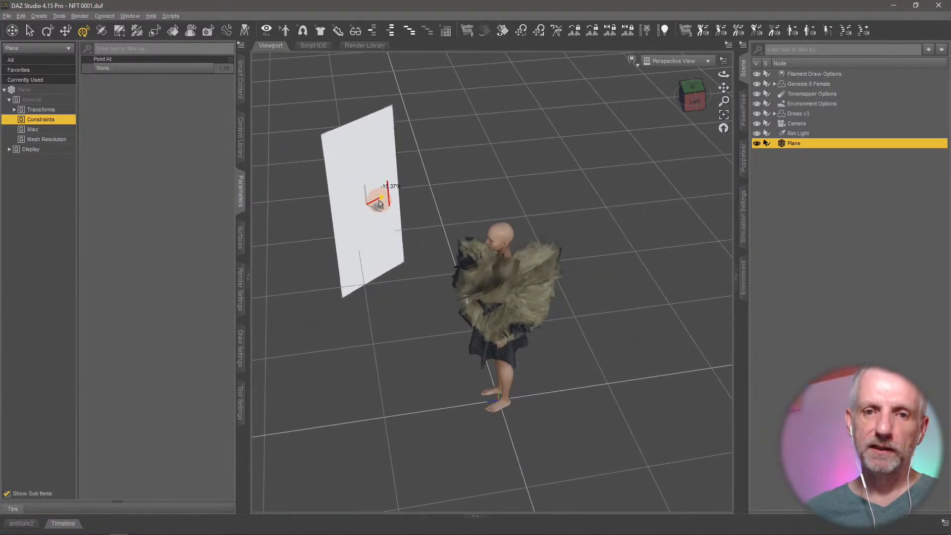
middle_drag(389, 255, 391, 367)
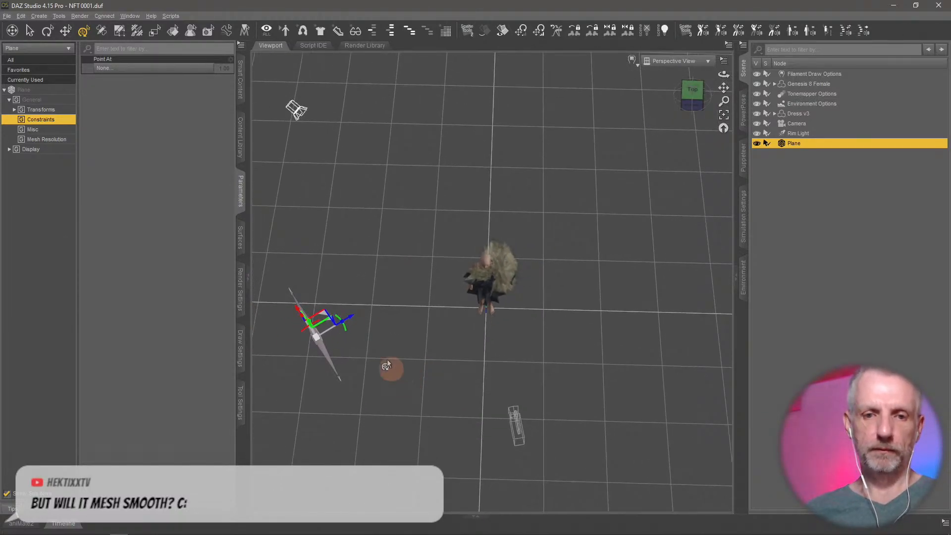
drag(322, 318, 393, 317)
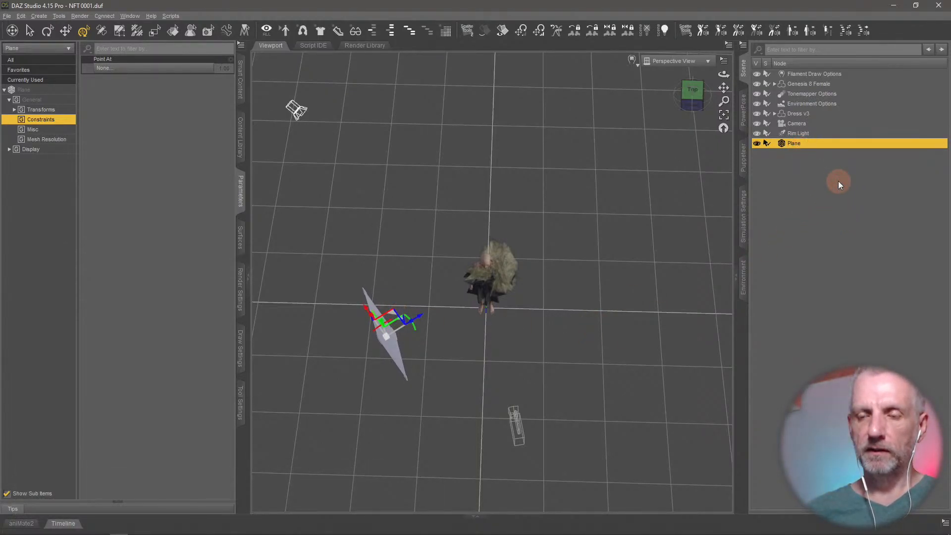
Duplicate the plane node and select the copy.
click(813, 186)
click(798, 144)
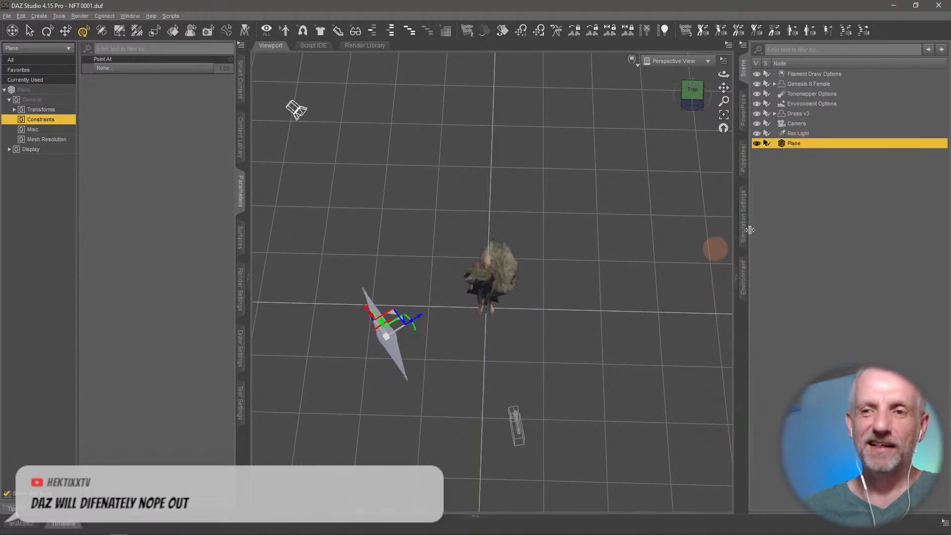
click(21, 16)
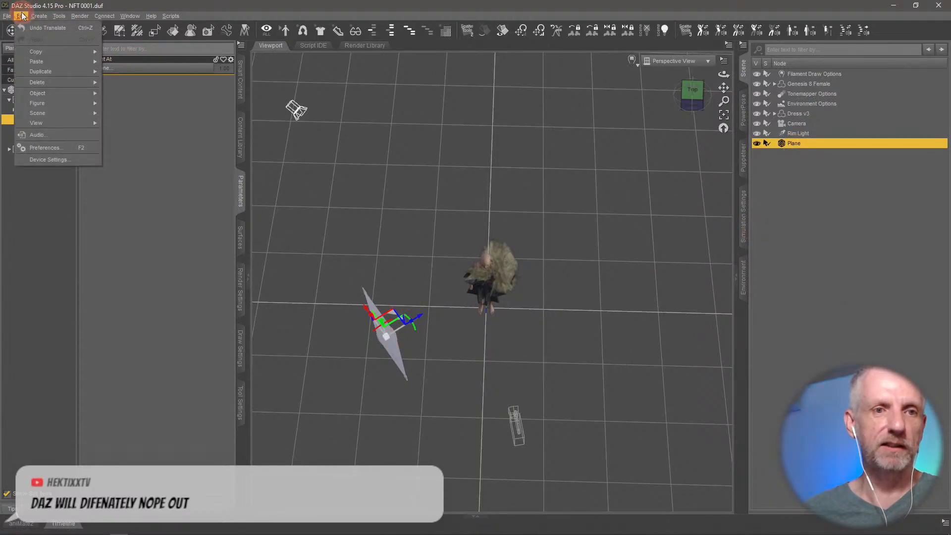
mouse_move(49, 72)
click(130, 73)
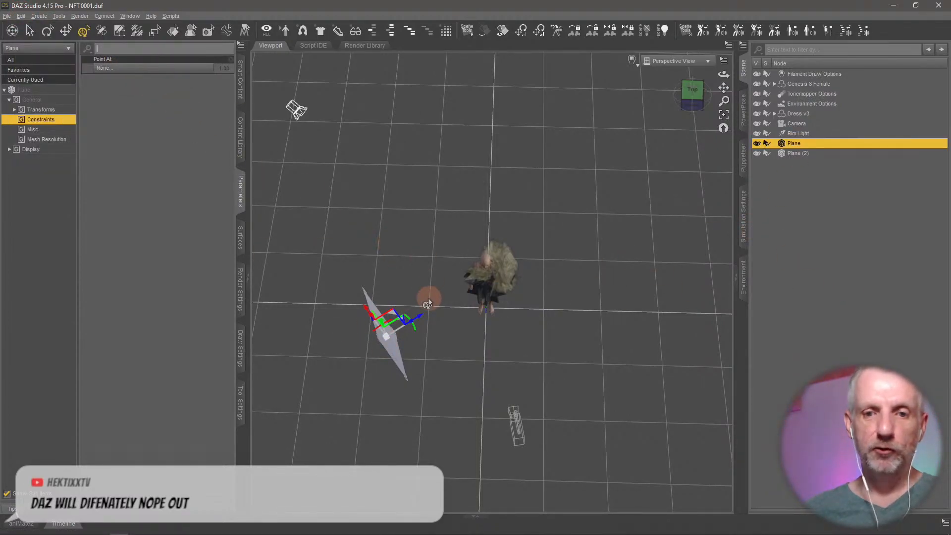
click(797, 153)
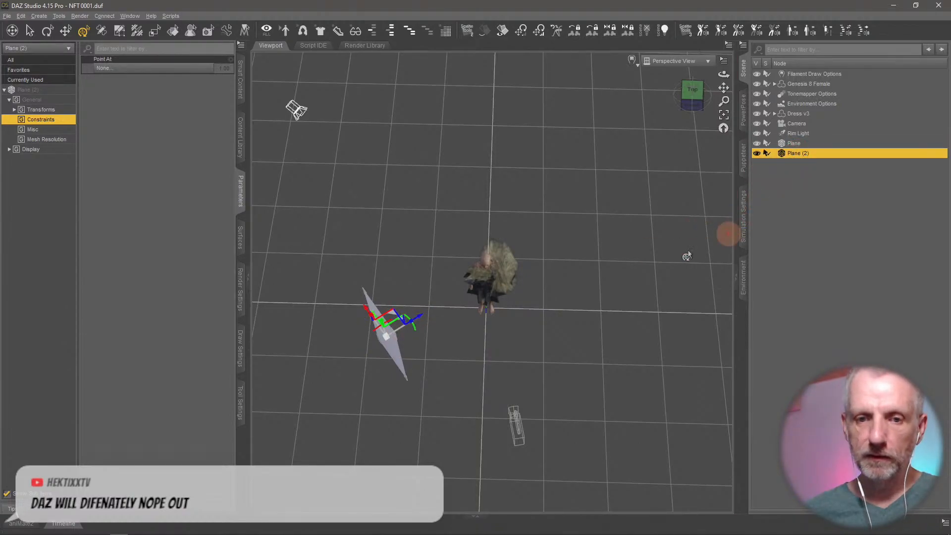
Move the duplicate plane to the opposite side of the figure and angle it toward her.
drag(391, 319, 527, 343)
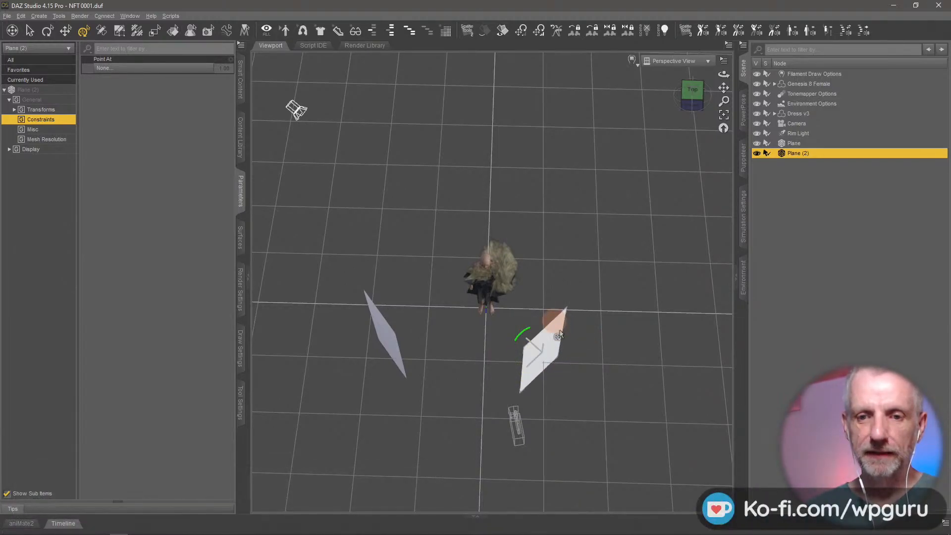
click(527, 347)
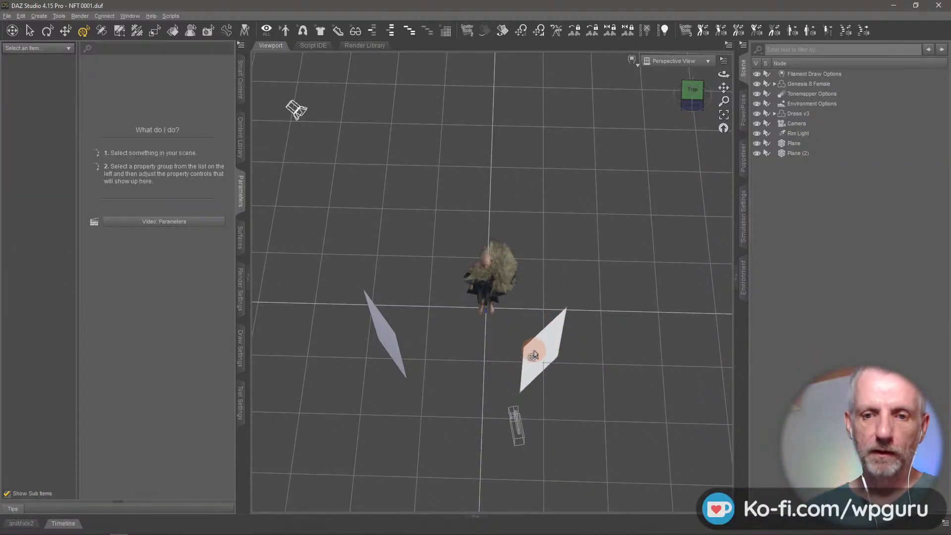
click(534, 354)
alt+drag(534, 355, 537, 327)
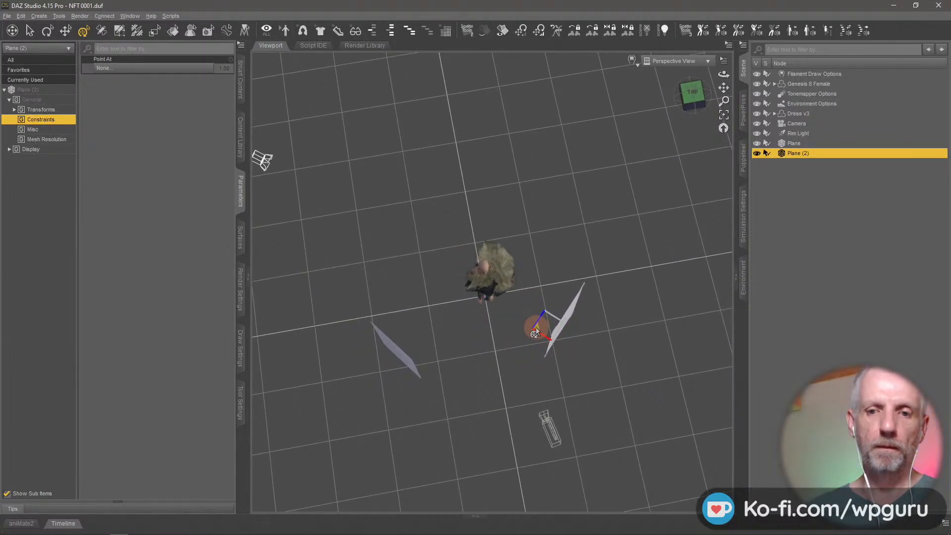
alt+drag(539, 325, 561, 271)
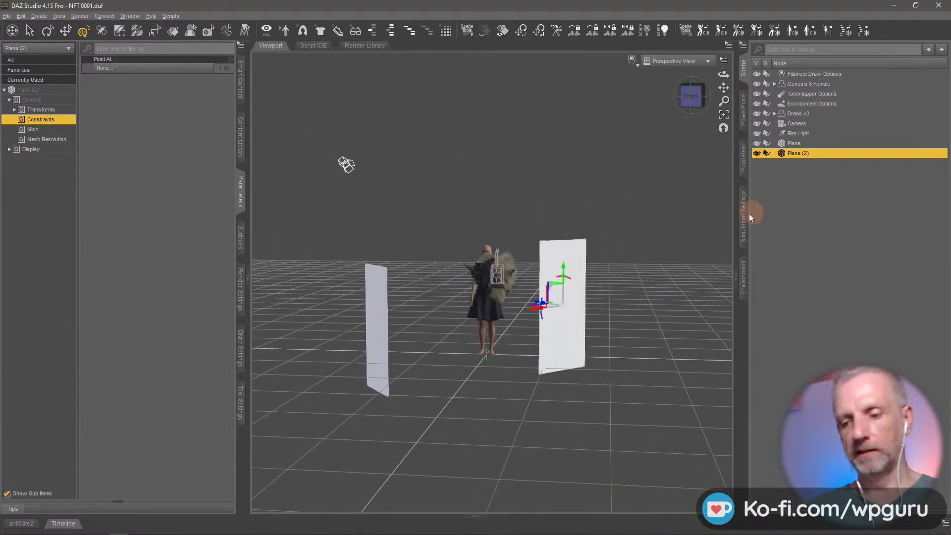
Delete the duplicate plane, and raise the remaining plane so it stands above the floor beside the figure.
key(Delete)
click(375, 343)
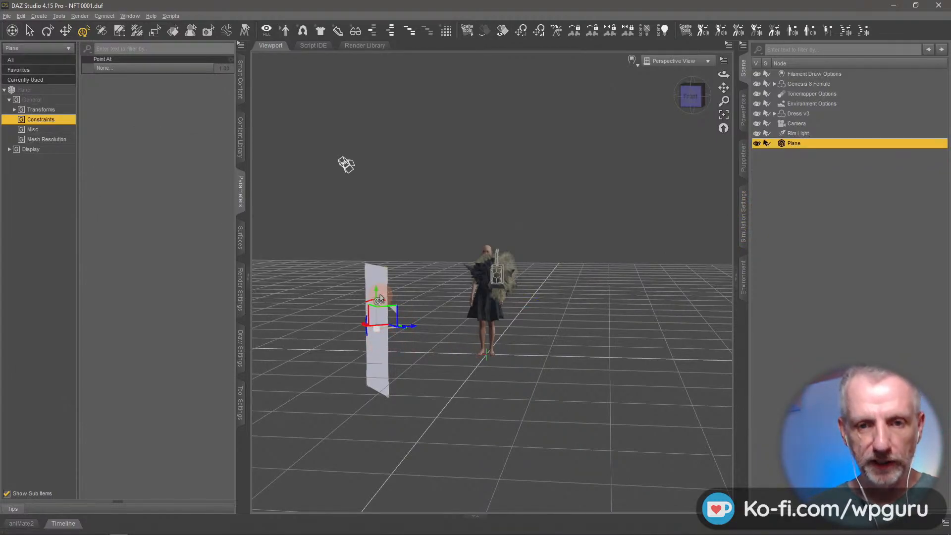
drag(376, 297, 382, 263)
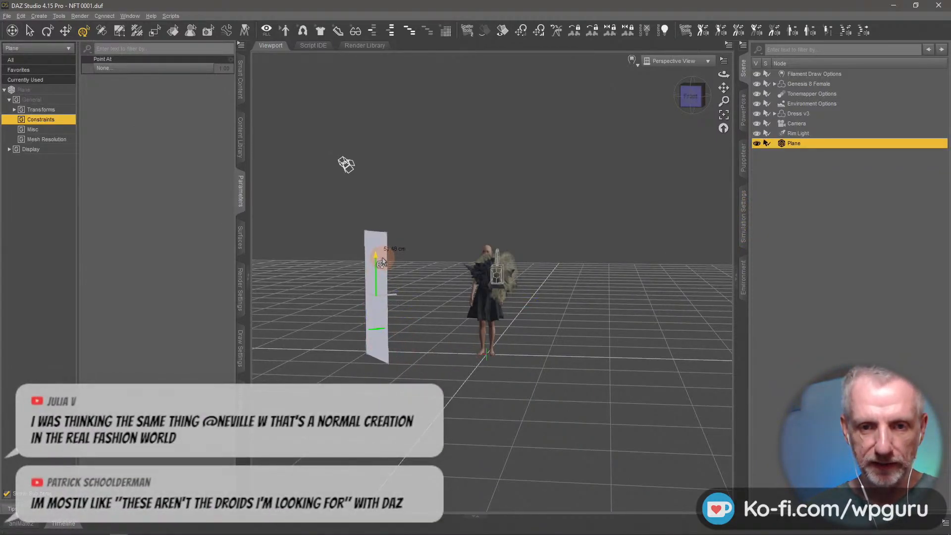
scroll(439, 287, up, 6)
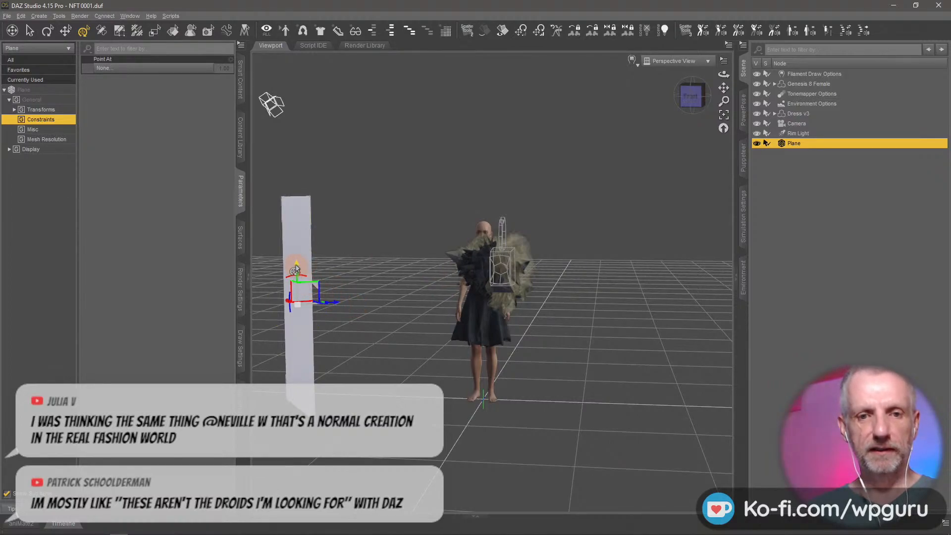
drag(296, 270, 296, 264)
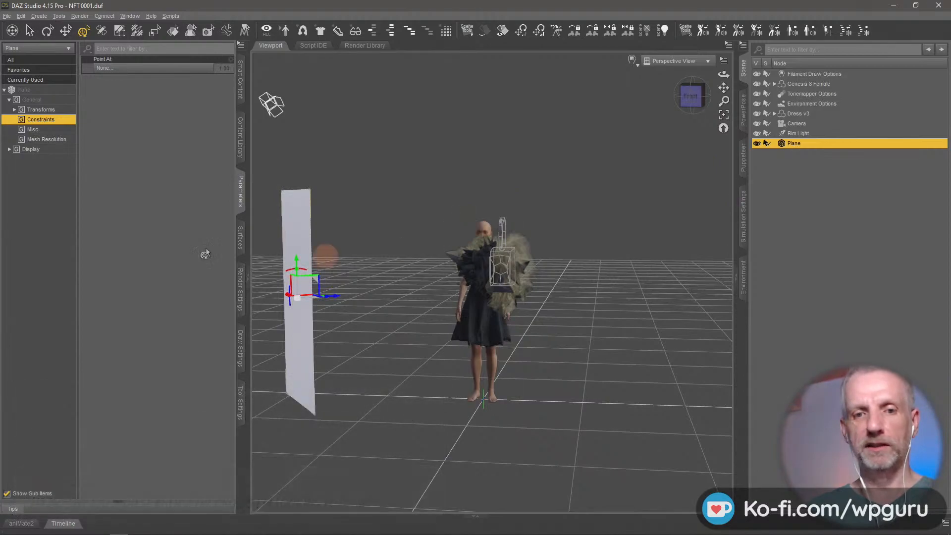
Set the Environment Intensity in the render settings to 0.
click(241, 294)
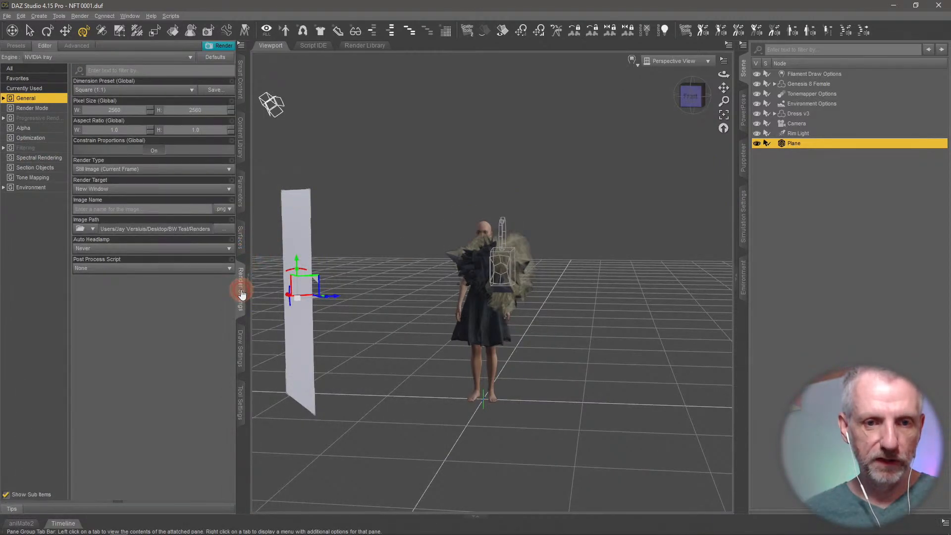
click(43, 191)
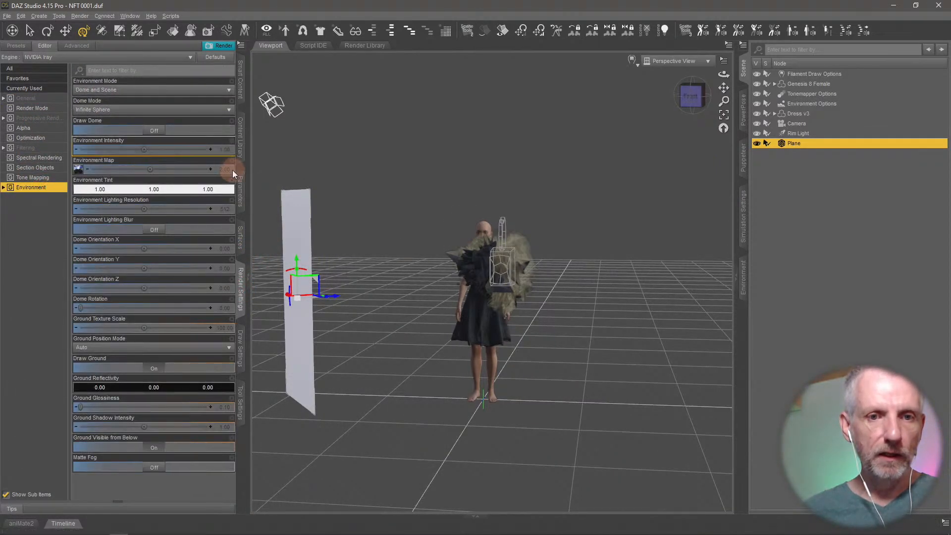
click(227, 150)
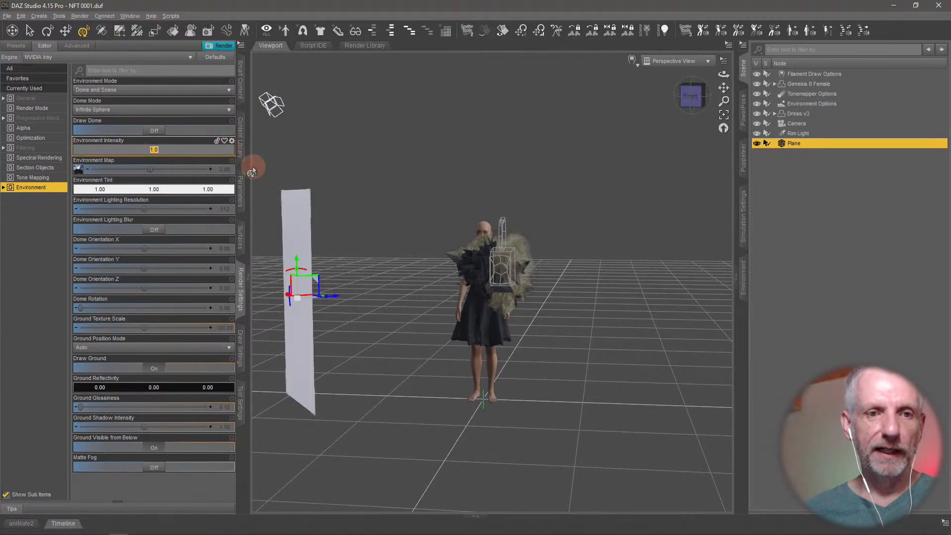
text(0)
key(Return)
Give the plane's Default surface a white emission color so it acts as a light source.
alt+drag(565, 256, 412, 276)
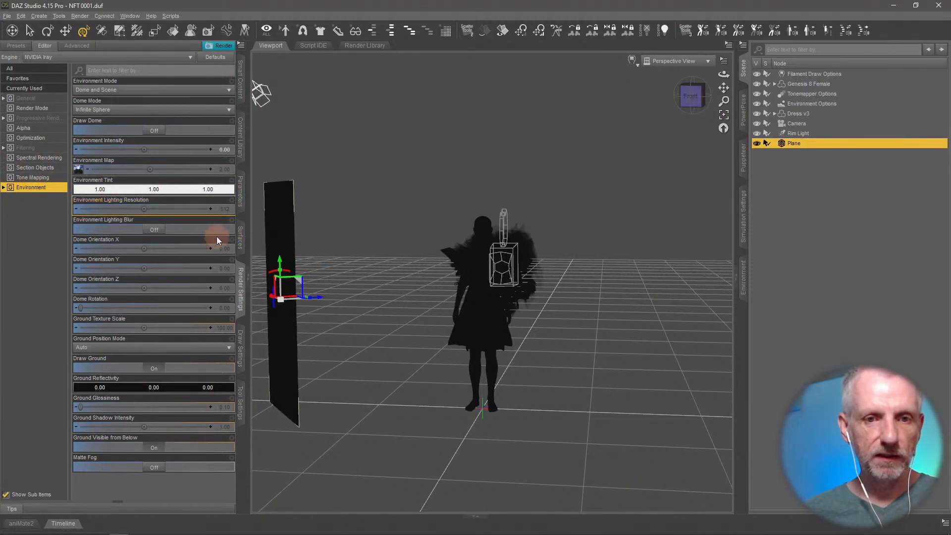
click(241, 237)
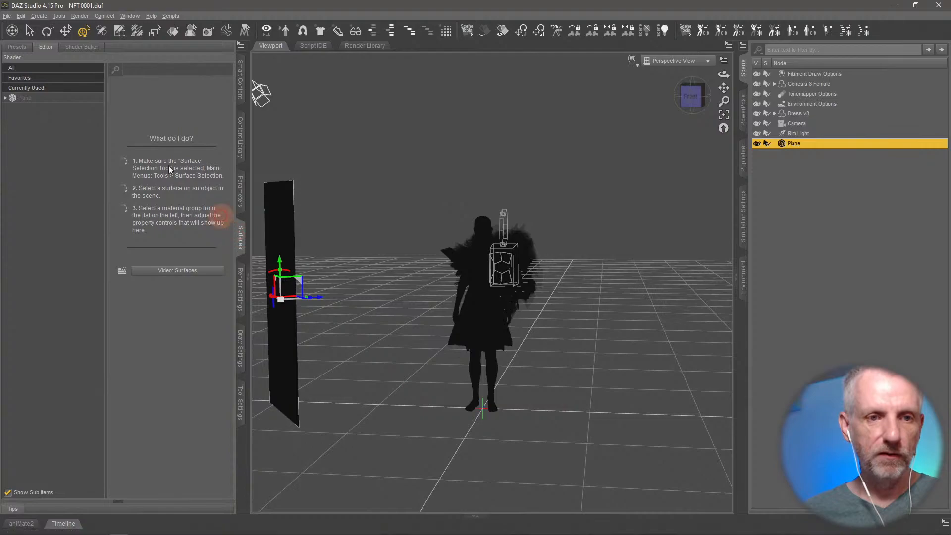
click(82, 99)
click(82, 109)
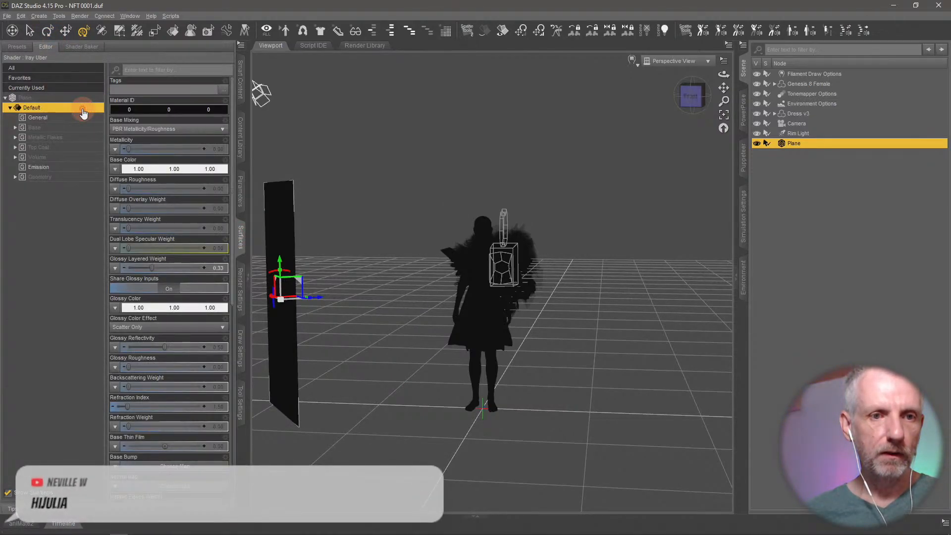
click(83, 167)
click(201, 90)
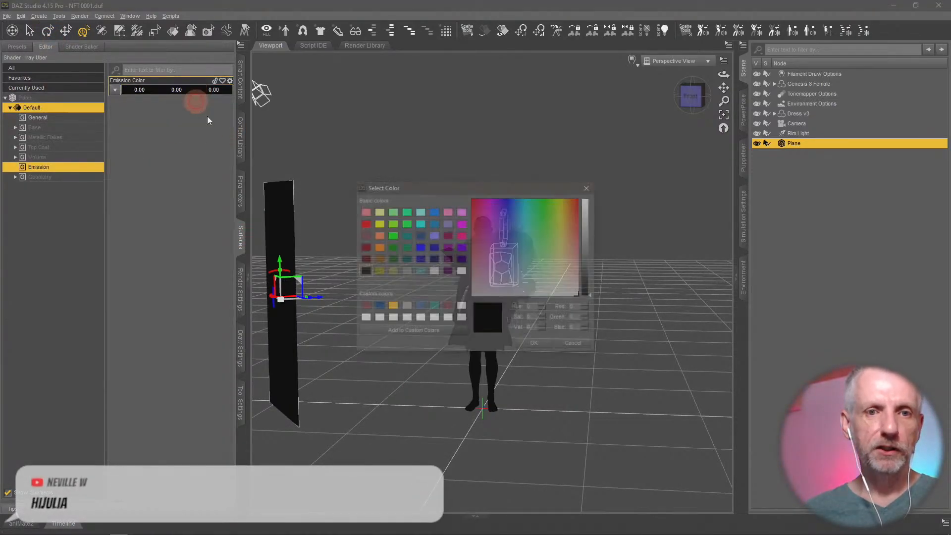
click(462, 272)
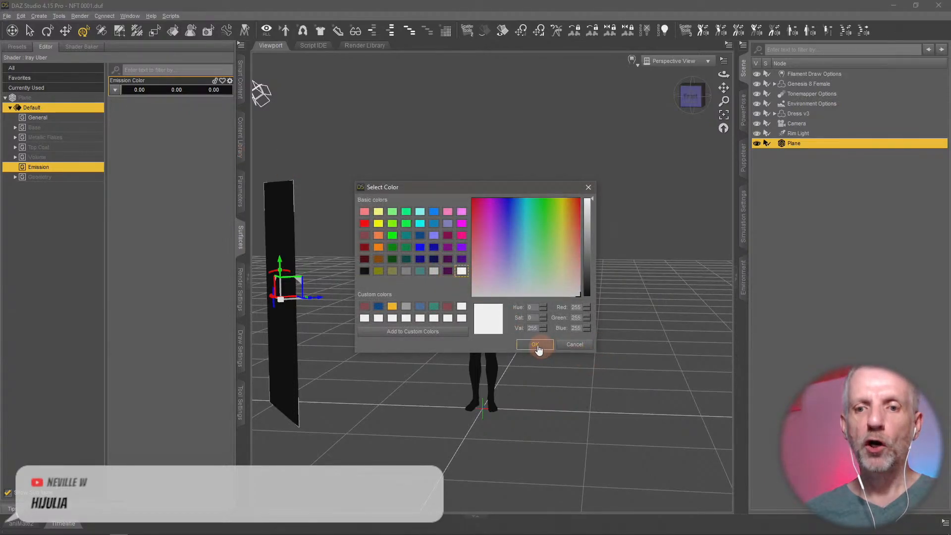
click(535, 344)
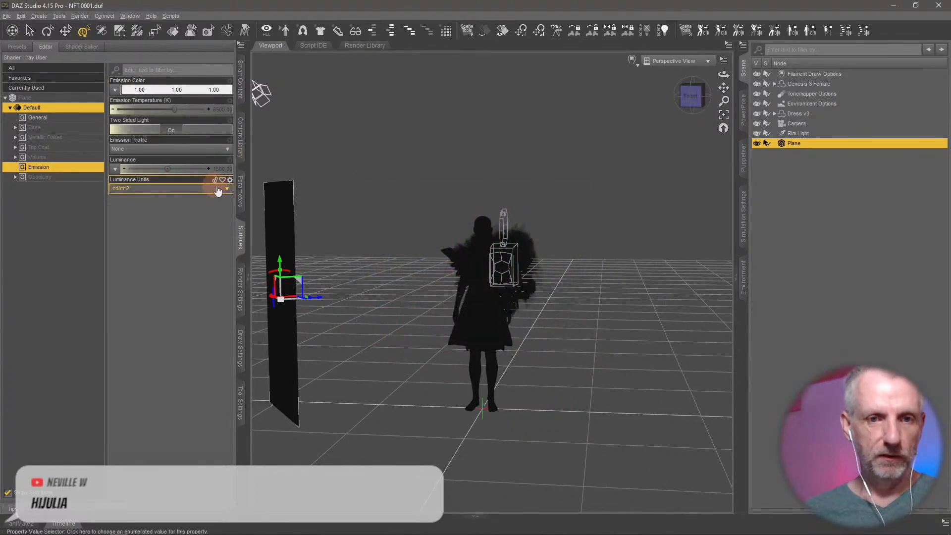
Set the plane's emission luminance units to W and its luminous efficacy to 500.
click(213, 189)
click(128, 248)
double_click(223, 208)
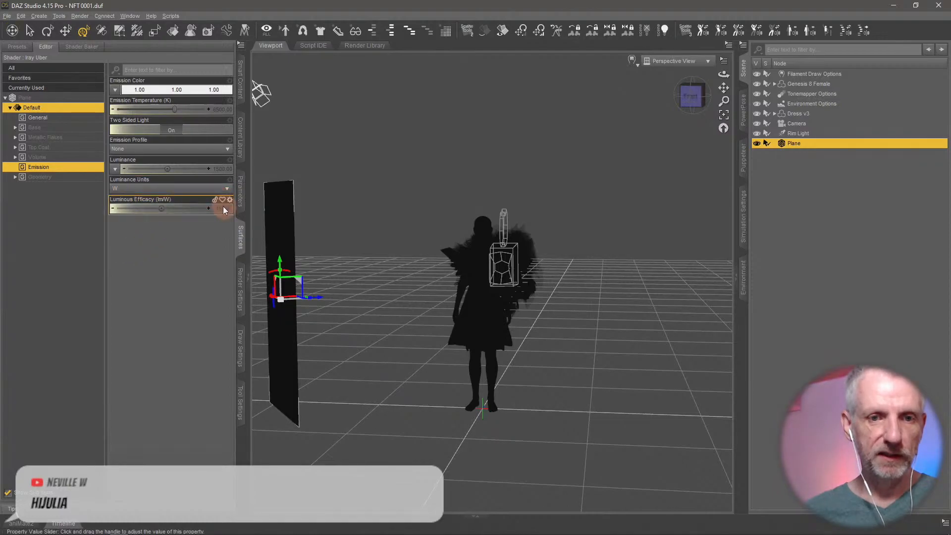
key(Return)
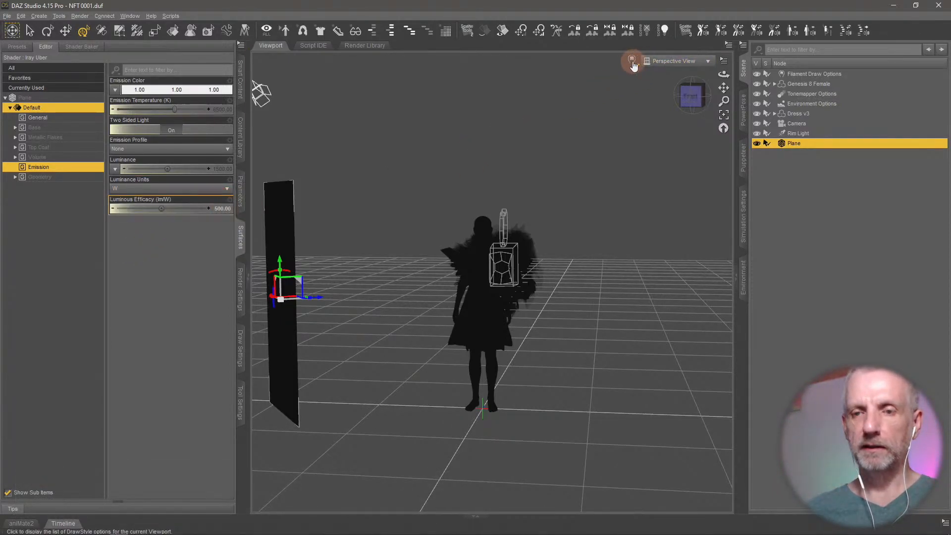
Switch the viewport to the Iray preview and move the glowing plane closer to the figure.
click(633, 62)
click(643, 188)
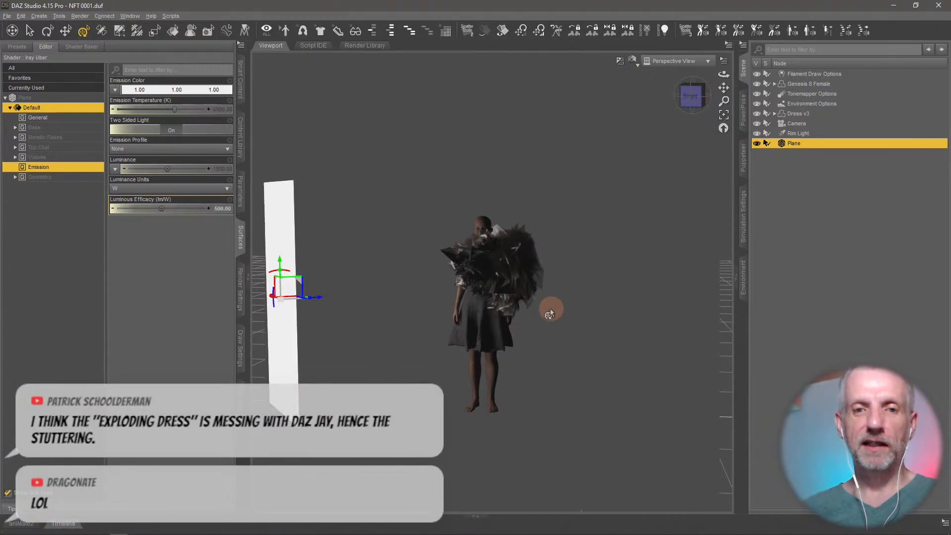
alt+drag(425, 289, 377, 357)
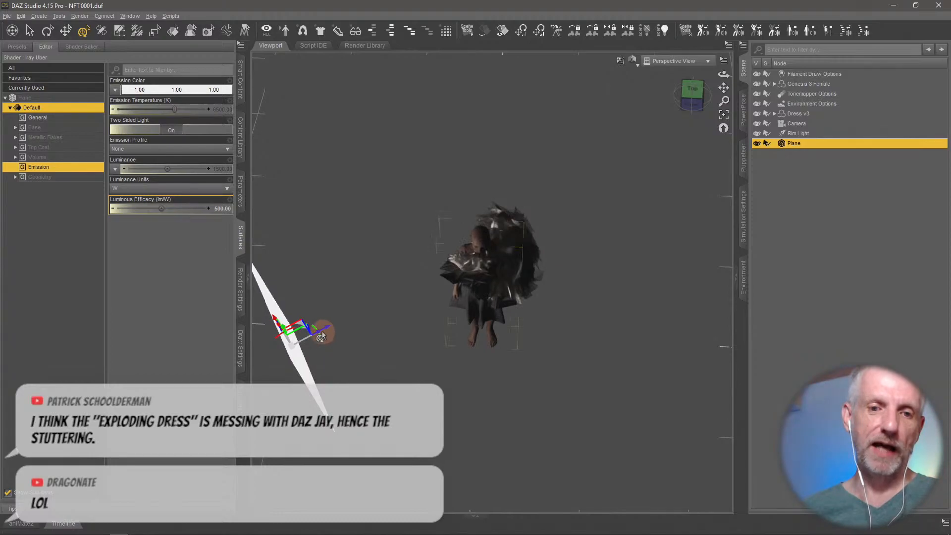
drag(302, 324, 345, 312)
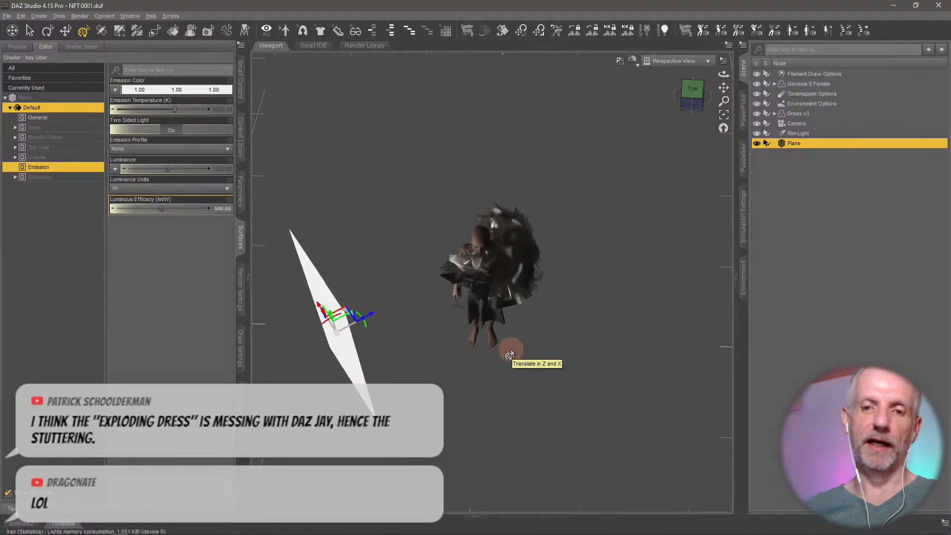
middle_drag(511, 349, 503, 351)
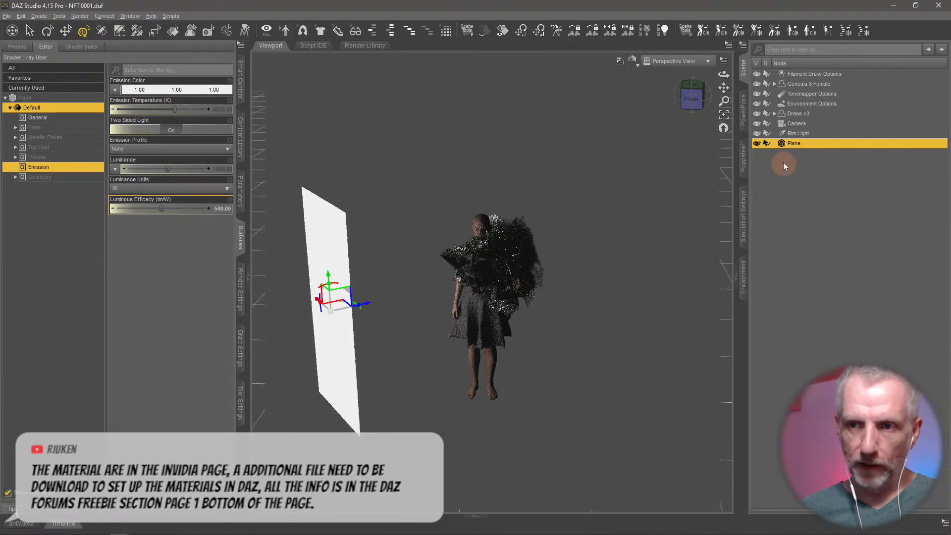
Try rotating Genesis 8 Female around her vertical axis, and undo the rotation.
click(818, 89)
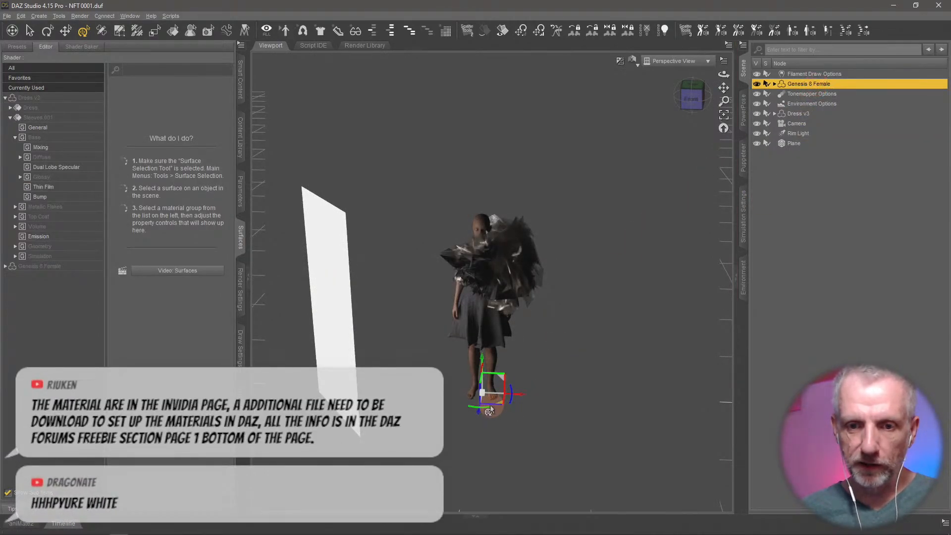
drag(487, 411, 558, 338)
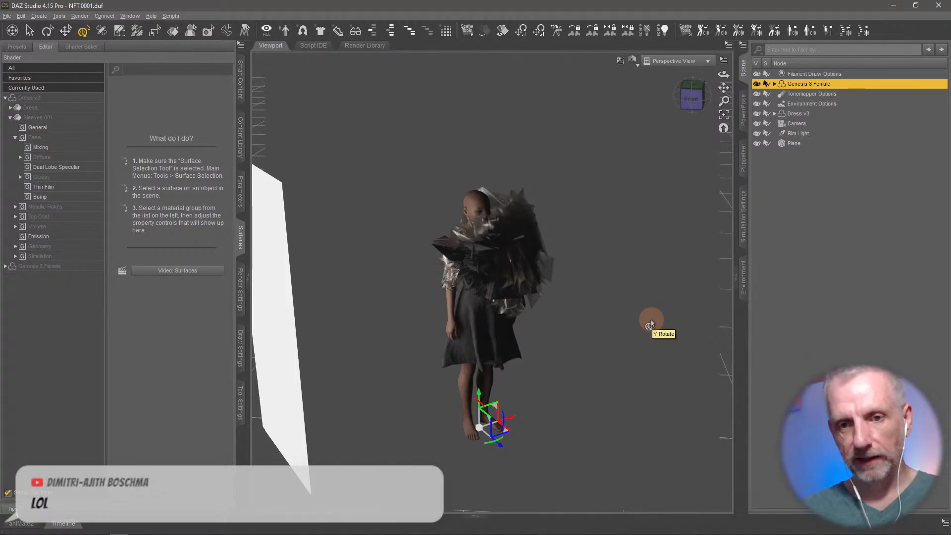
key(ctrl+z)
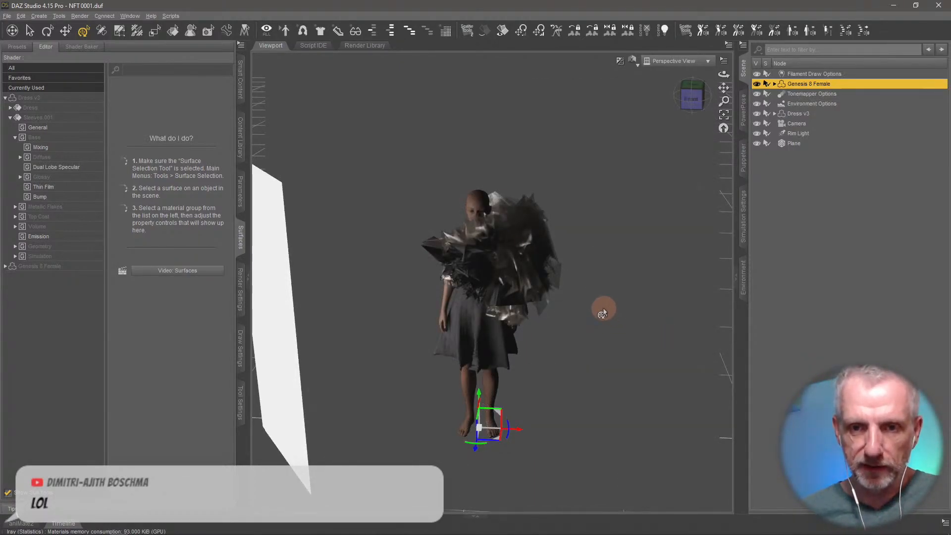
Set the Rim Light's luminous flux to 50000 lumens in its photometric settings.
scroll(603, 308, down, 1)
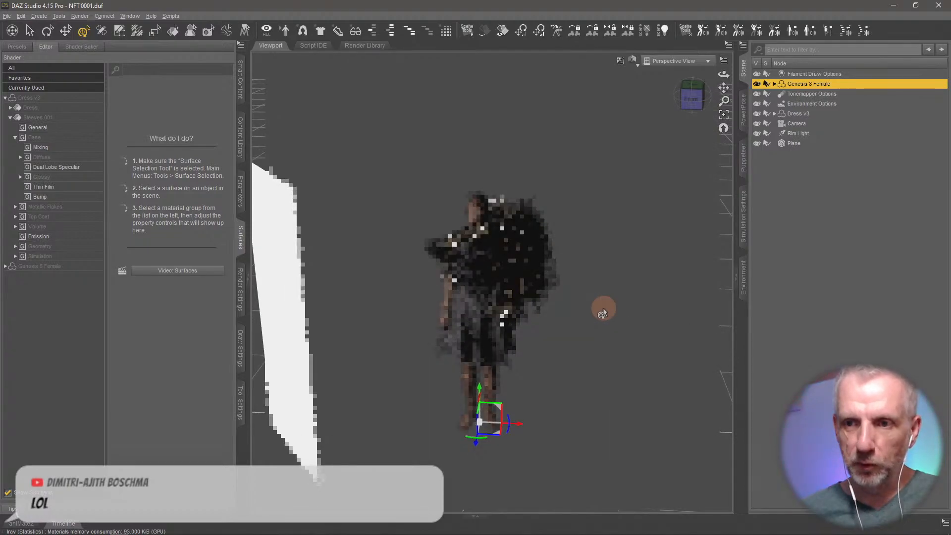
click(799, 134)
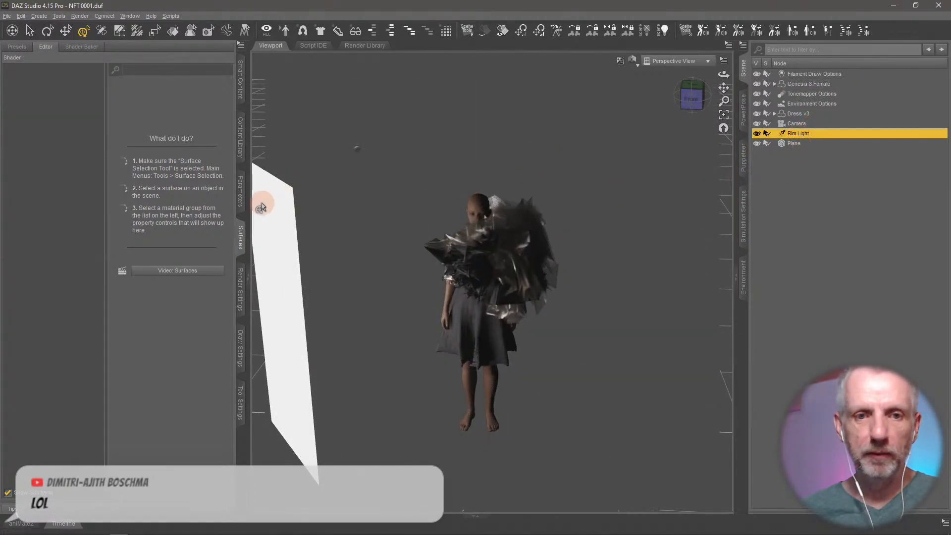
click(240, 193)
click(27, 139)
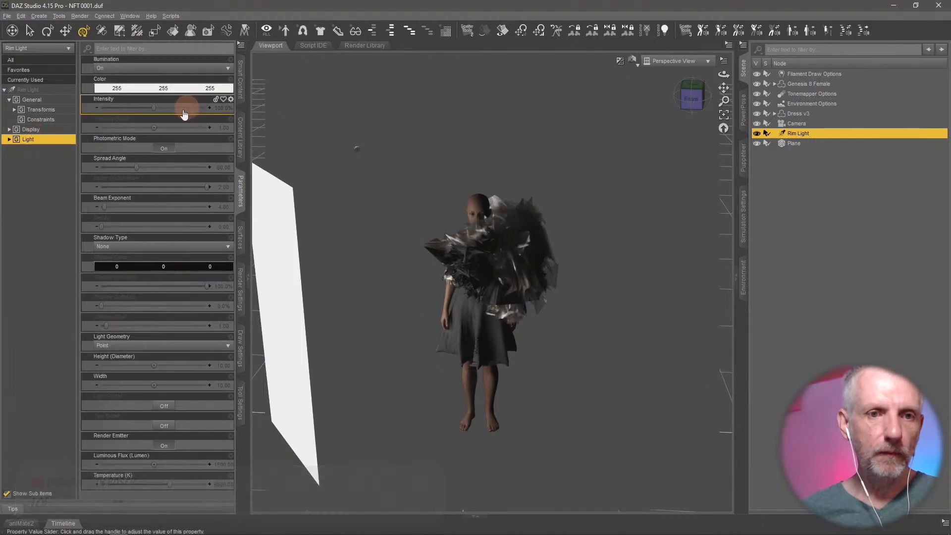
click(9, 140)
click(43, 169)
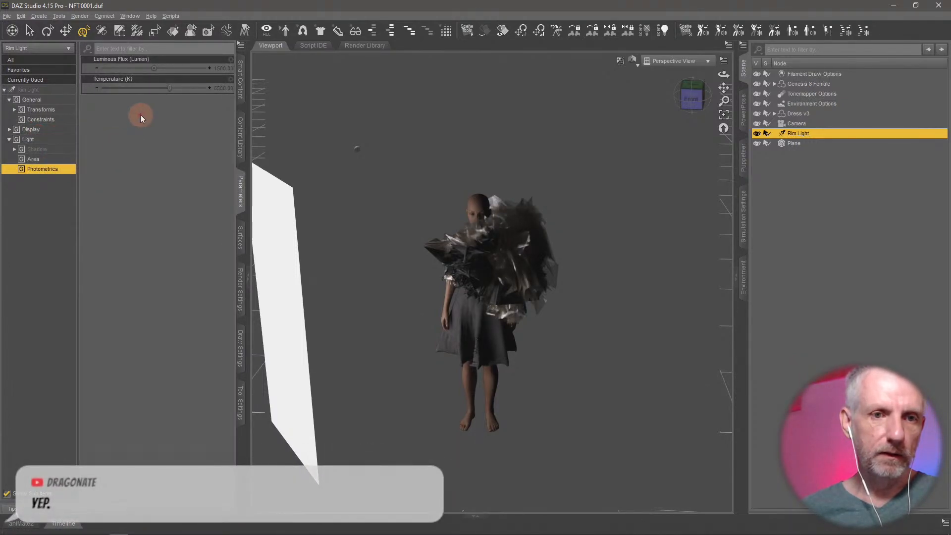
click(227, 69)
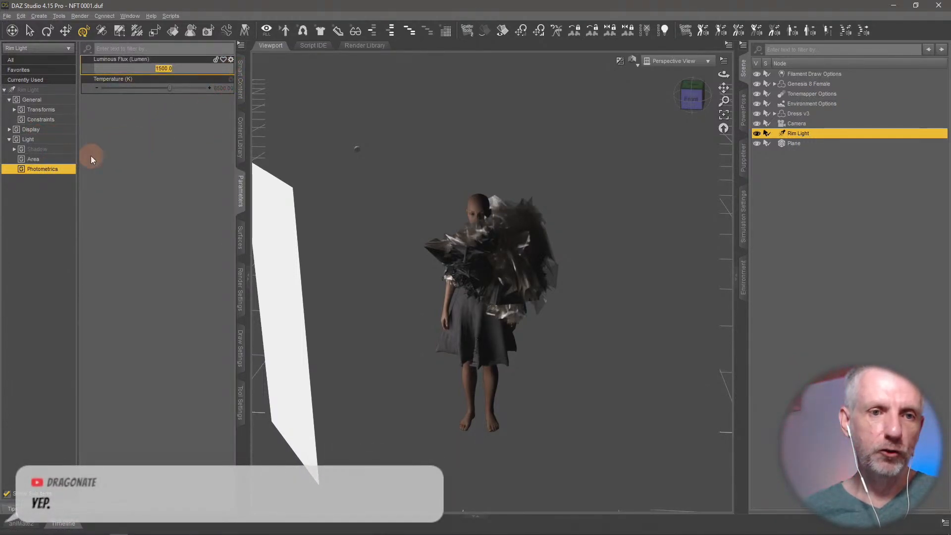
text(5000)
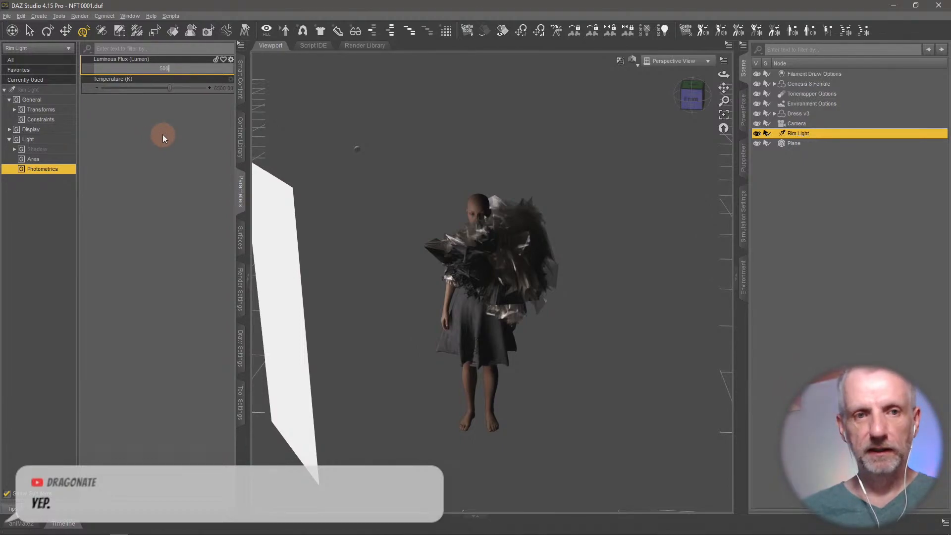
key(Return)
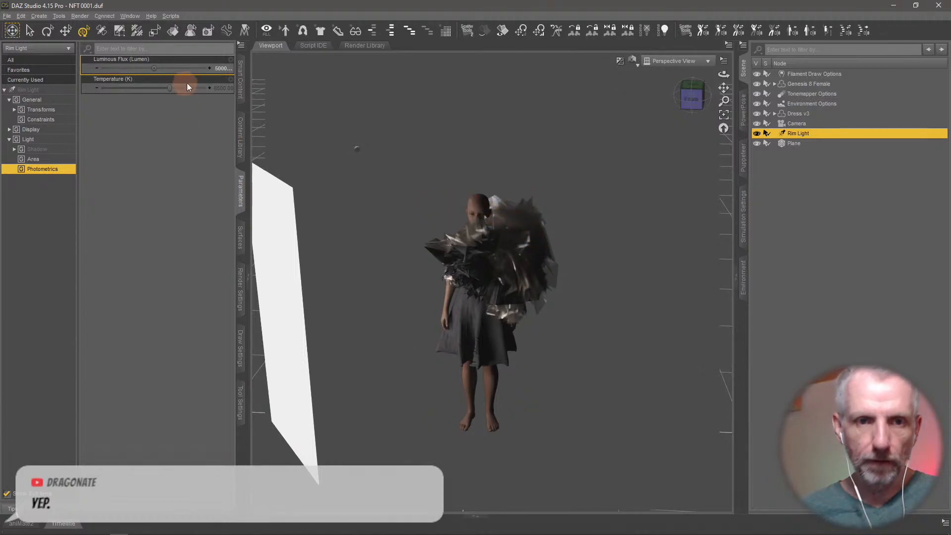
Set the Rim Light's luminous flux to 10000 lumens in its photometric settings.
click(224, 68)
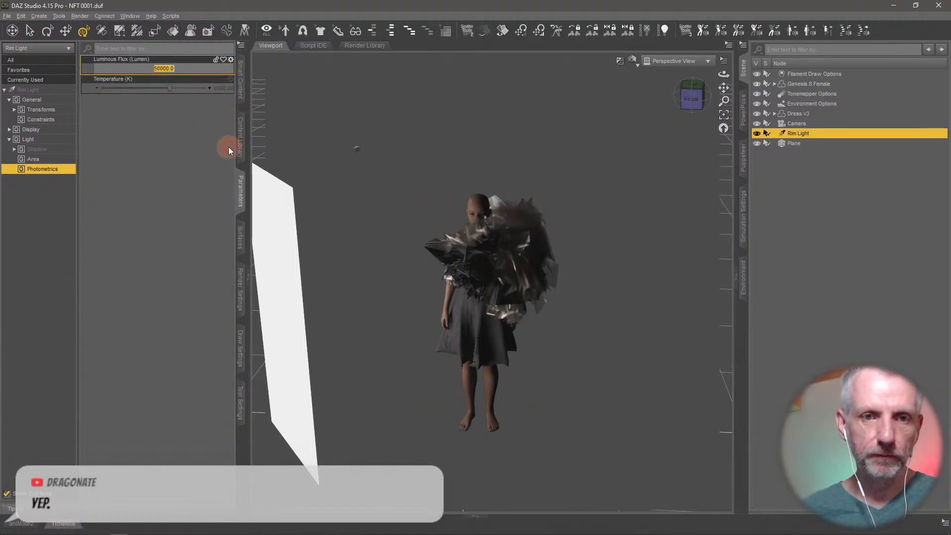
text(1010)
key(BackSpace)
key(BackSpace)
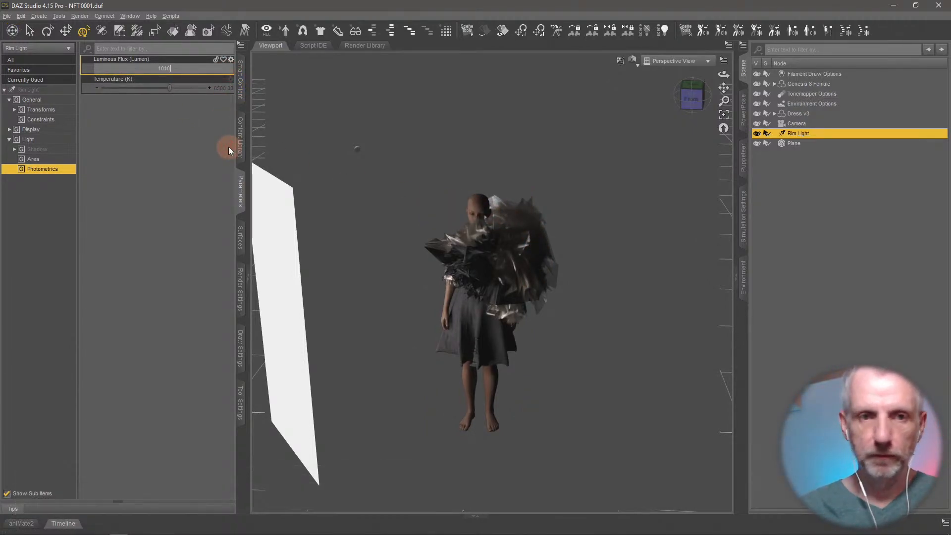
text(000)
key(Return)
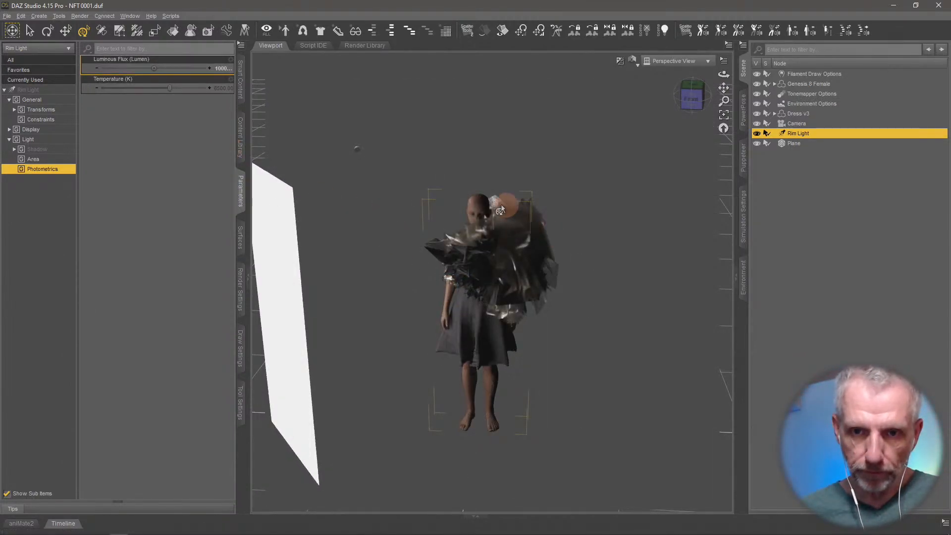
Set the Rim Light's light geometry to Disc in its area settings.
click(34, 161)
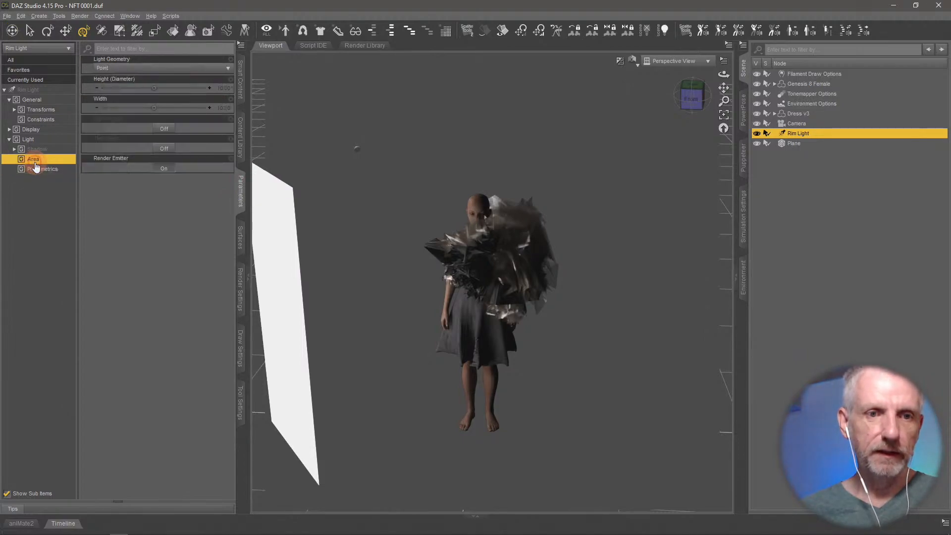
click(180, 68)
click(124, 102)
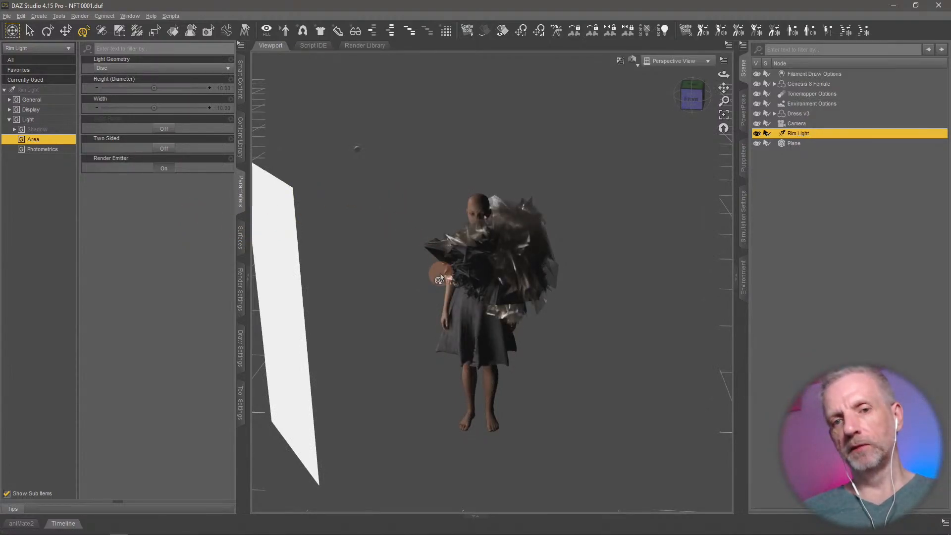
Duplicate the glowing plane as a second node in the scene.
scroll(615, 291, down, 3)
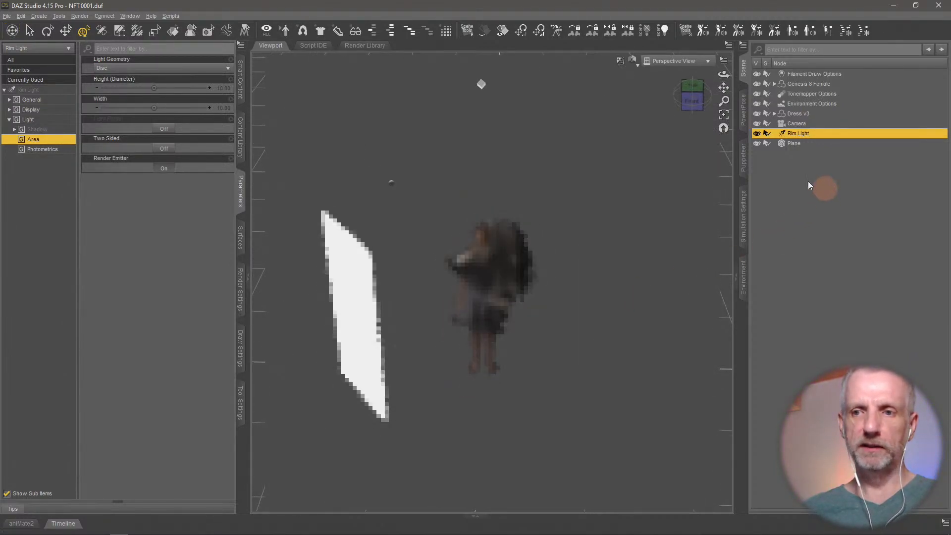
click(796, 143)
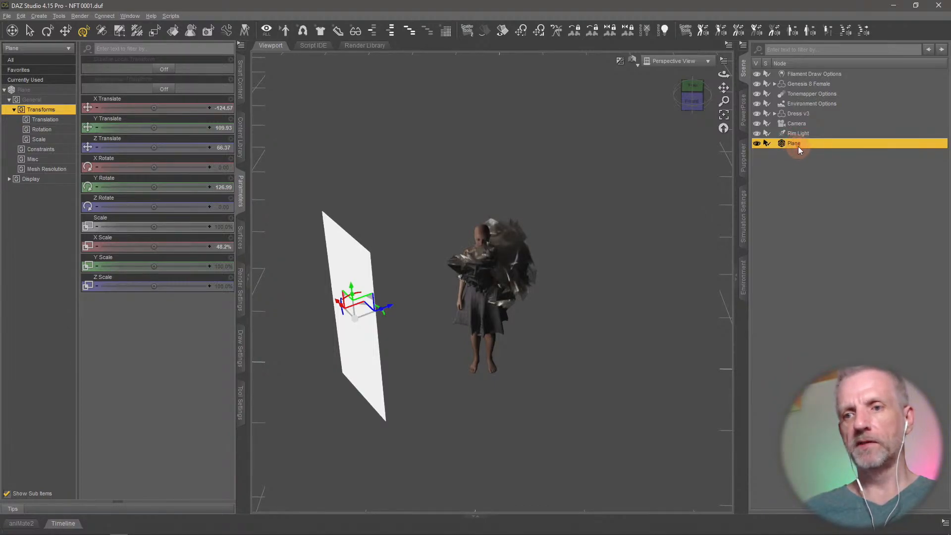
click(799, 145)
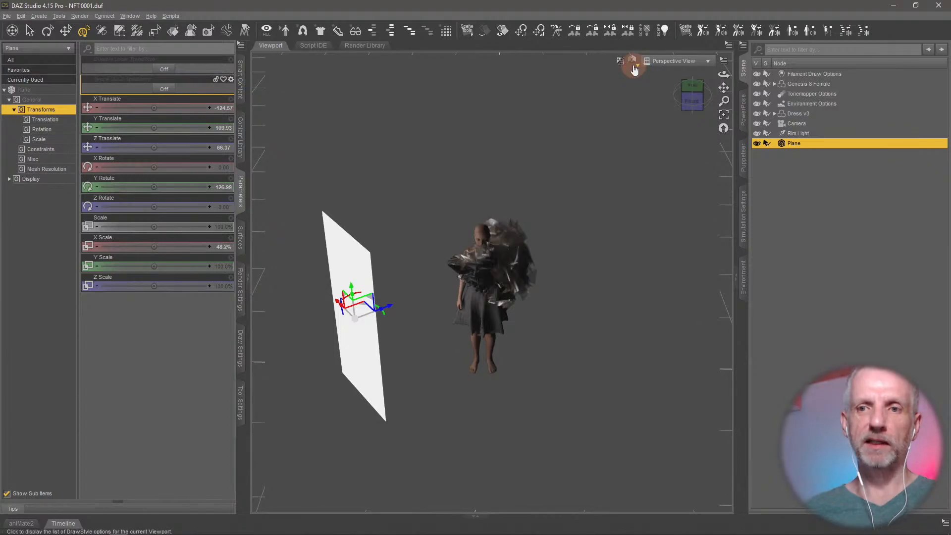
click(23, 16)
mouse_move(50, 72)
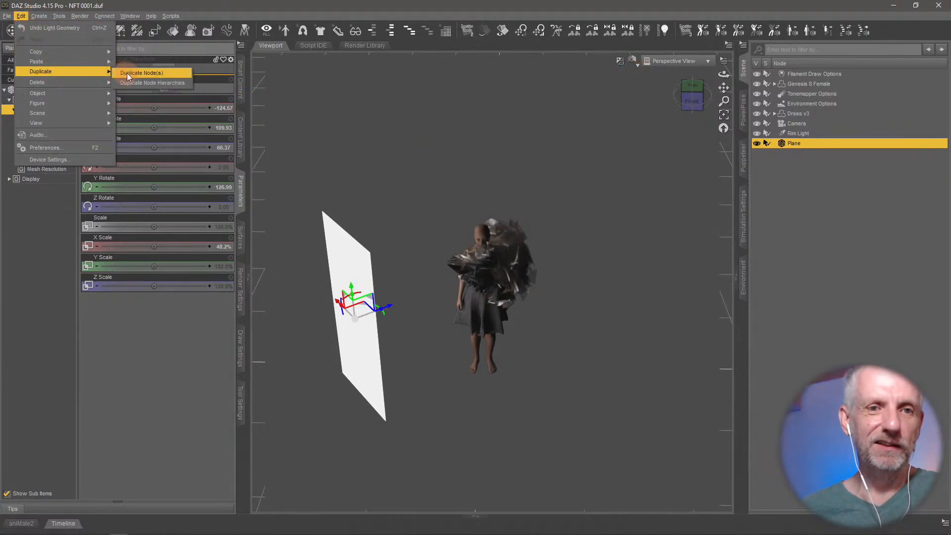
click(130, 73)
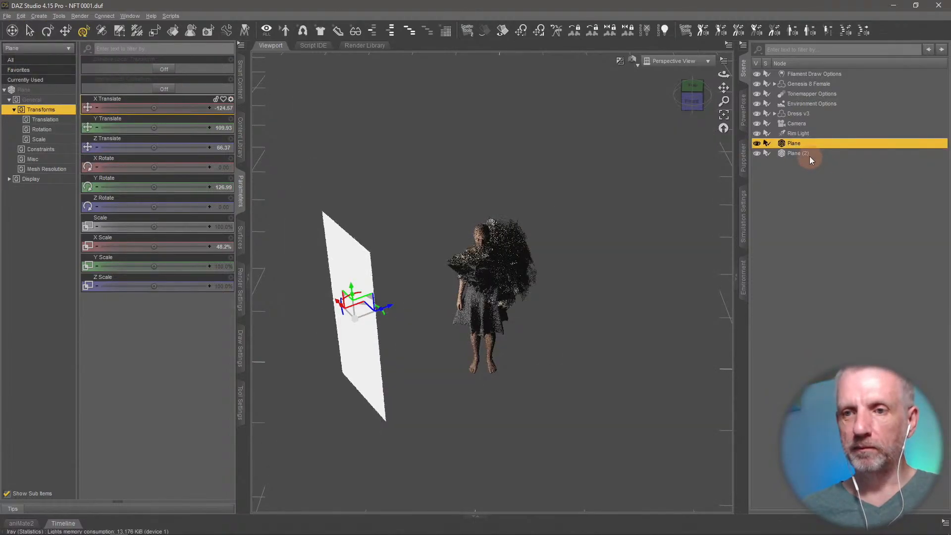
Move the duplicated plane to the figure's opposite side, at about 137 in X, and rotate it to about 235° around Y to face her.
middle_drag(454, 322, 406, 285)
click(363, 310)
drag(363, 307, 614, 333)
drag(640, 381, 618, 382)
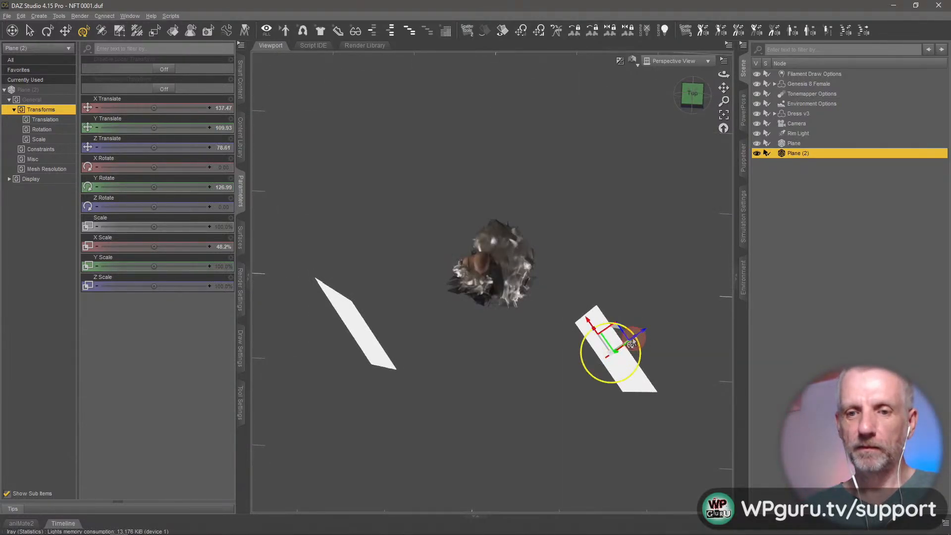
drag(631, 344, 590, 333)
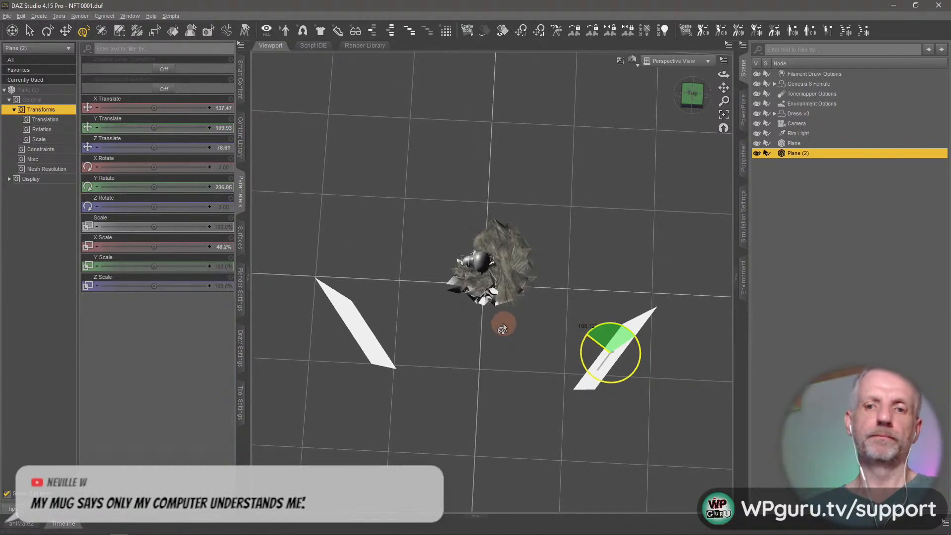
alt+drag(502, 320, 633, 379)
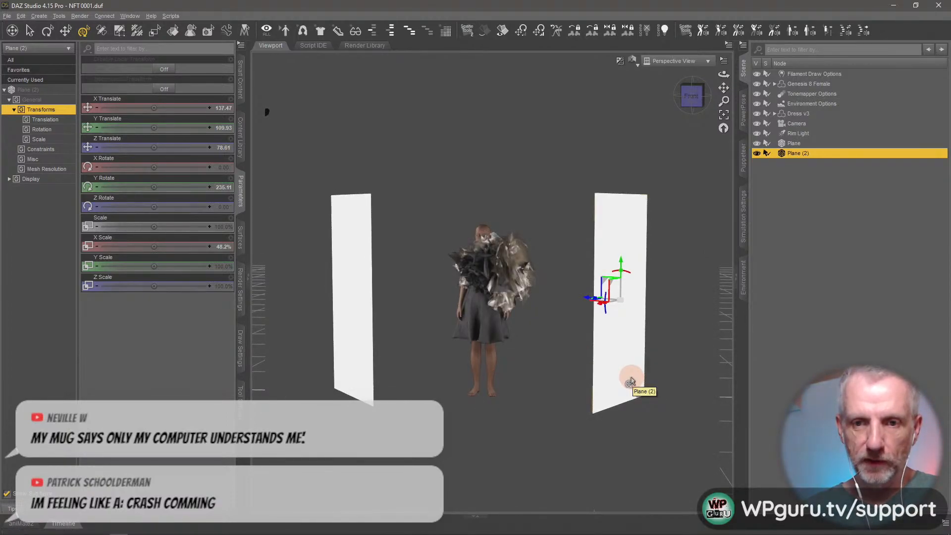
Change the perspective viewport's draw style to Filament (PBR) and view the light setup from behind the figure.
click(670, 63)
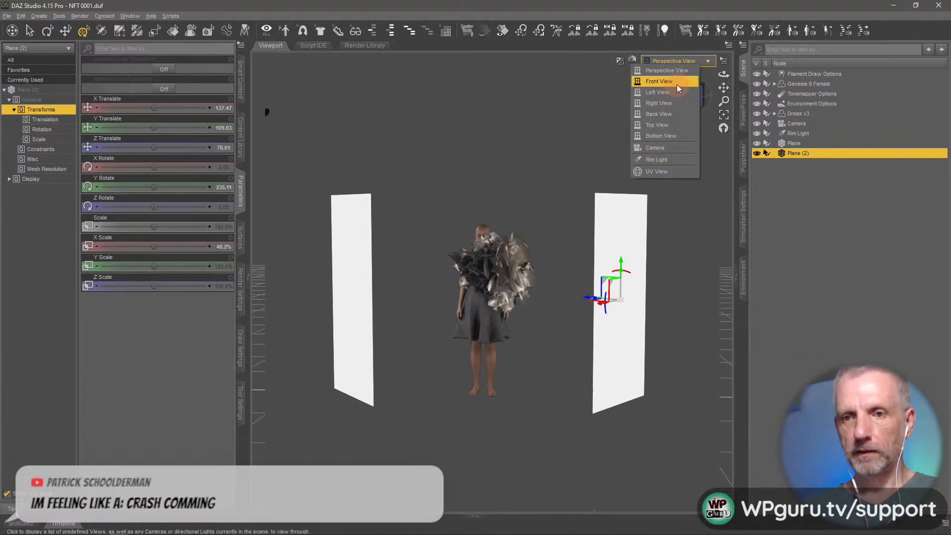
click(634, 61)
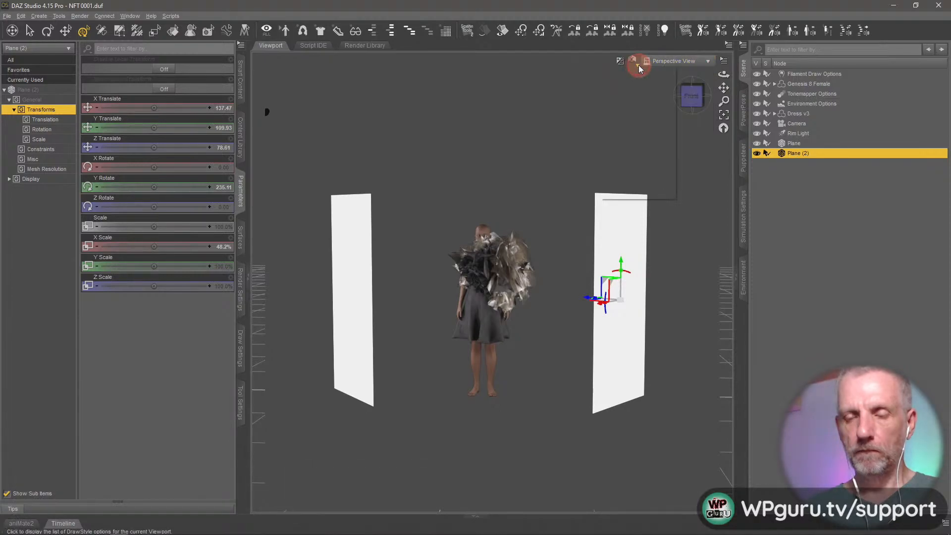
click(646, 182)
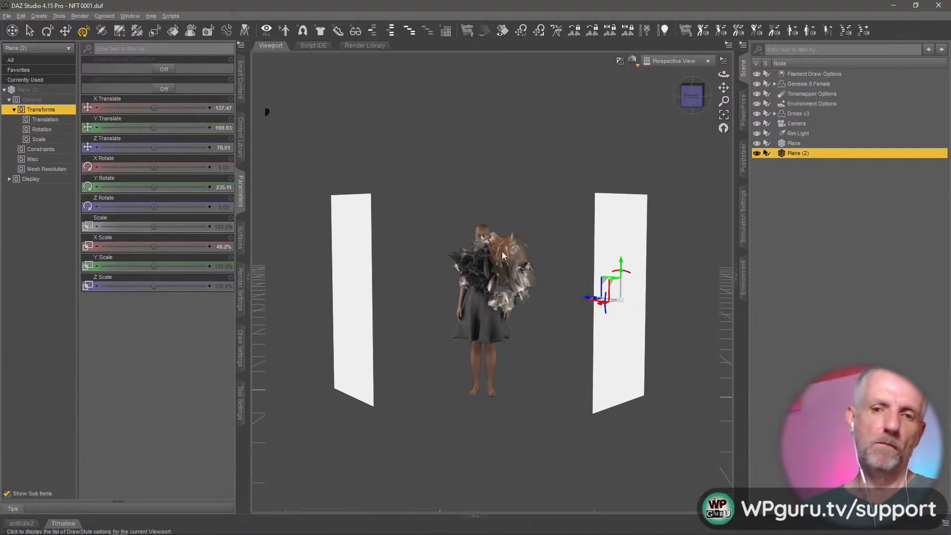
mouse_move(518, 260)
middle_down()
mouse_move(503, 216)
mouse_move(611, 276)
mouse_move(678, 218)
middle_up()
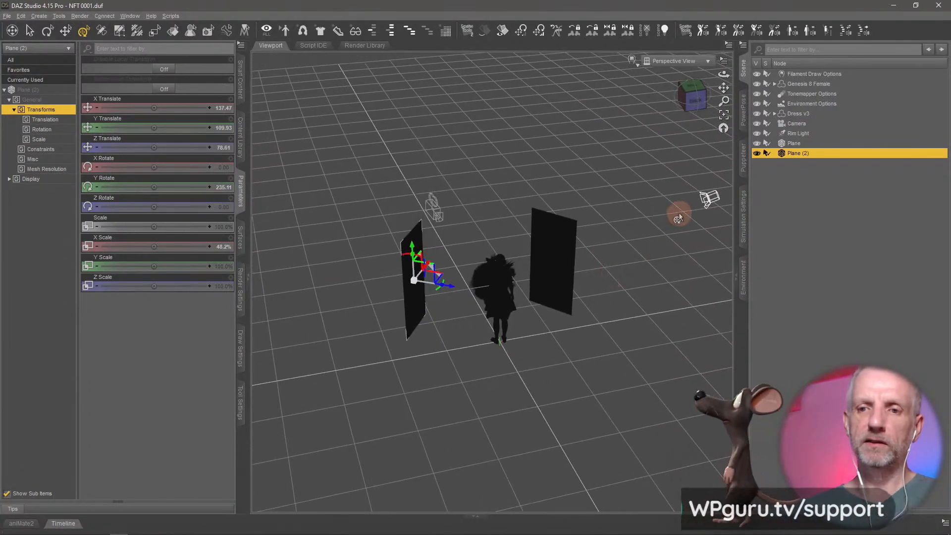
Select the Rim Light and set the Universal tool to use world coordinates.
click(709, 197)
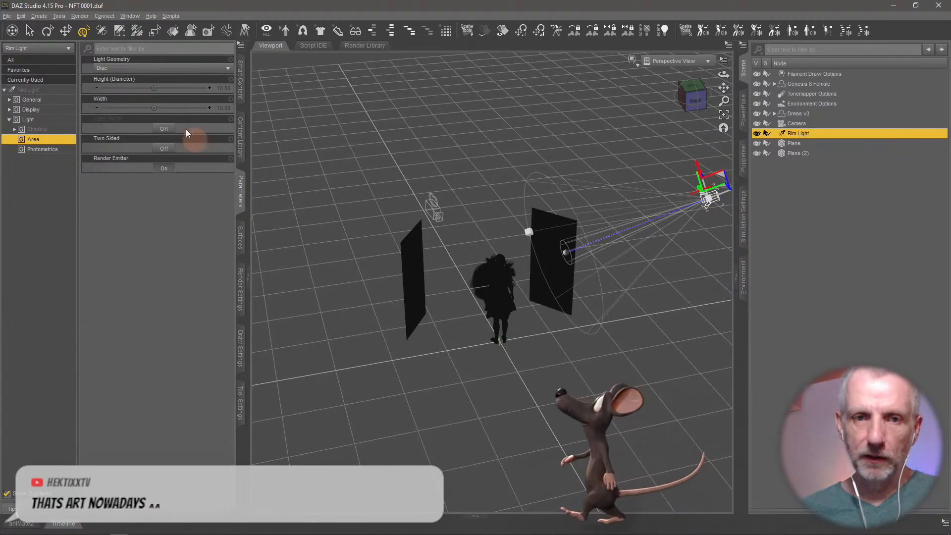
click(236, 401)
click(85, 46)
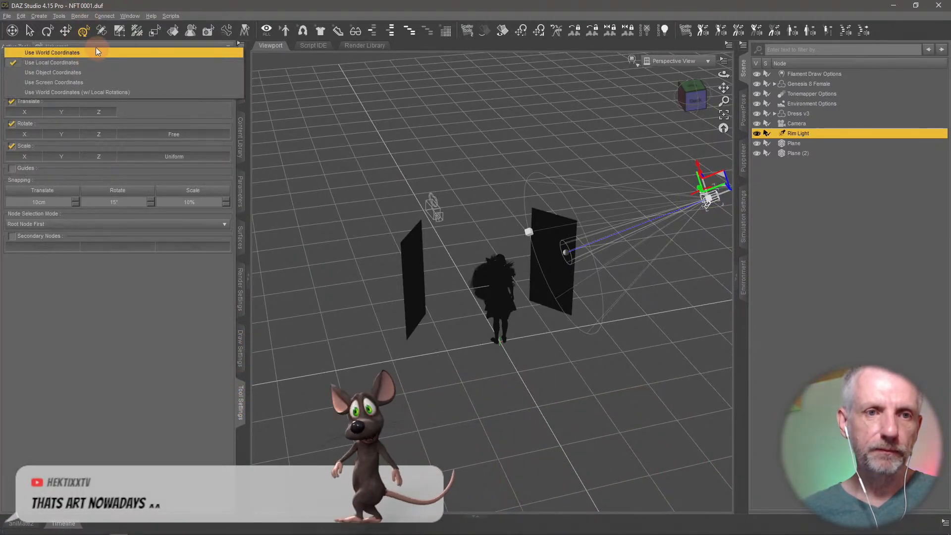
click(96, 47)
click(96, 47)
click(89, 46)
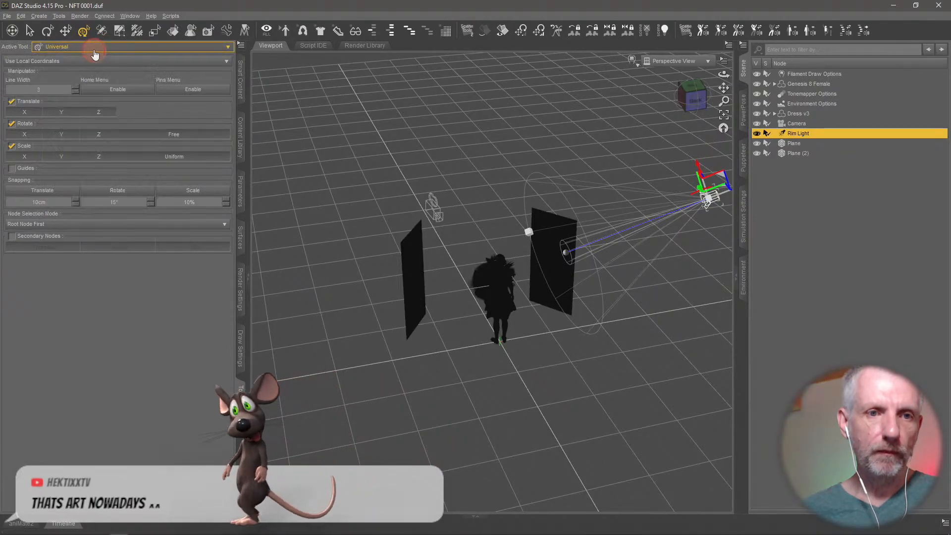
click(90, 60)
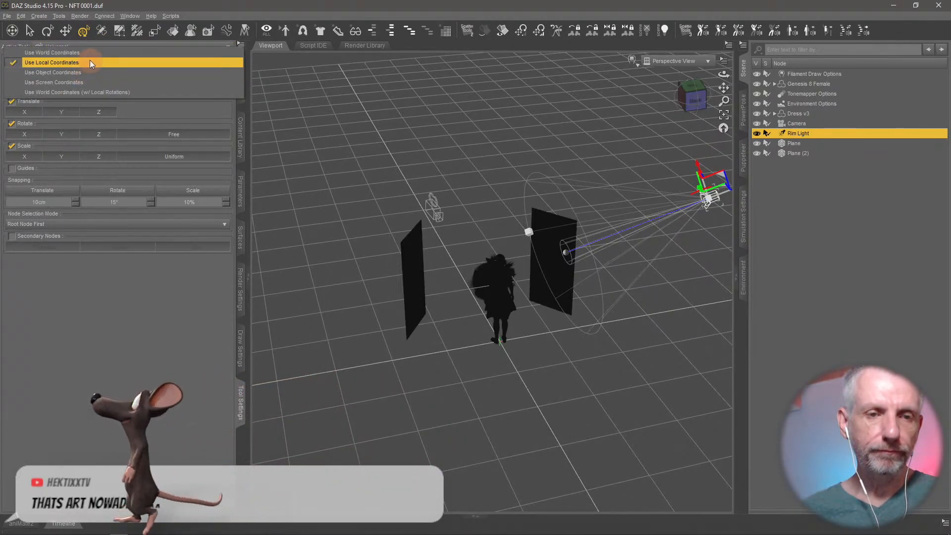
click(99, 52)
Move the Rim Light across to behind the figure and lower it.
alt+drag(522, 343, 555, 312)
drag(652, 333, 530, 321)
alt+drag(427, 331, 553, 320)
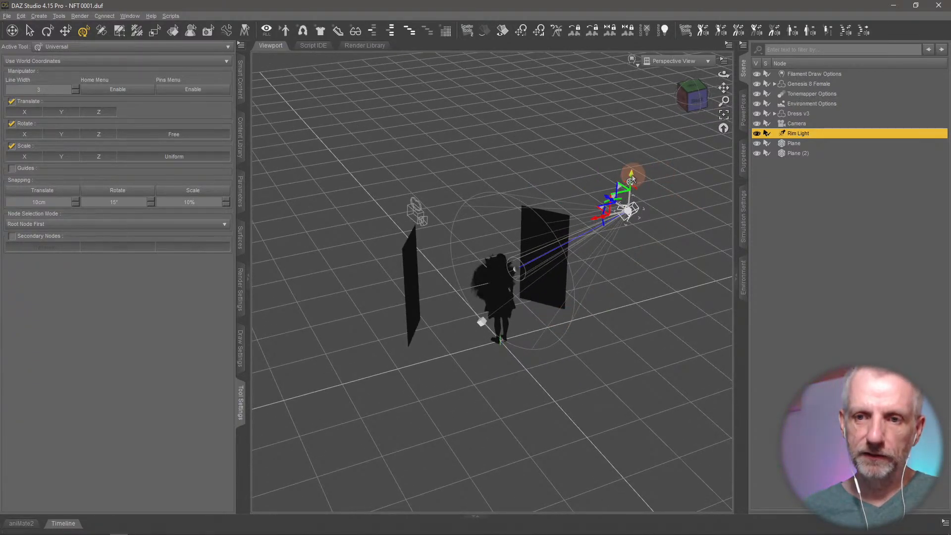
drag(631, 178, 613, 215)
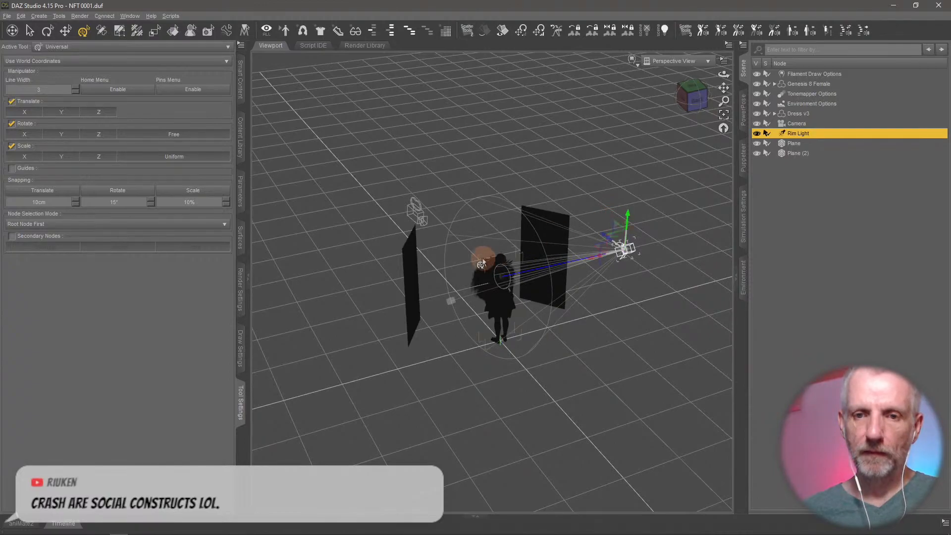
mouse_move(483, 262)
alt+mouse_down()
mouse_move(462, 255)
mouse_move(488, 253)
alt+mouse_up()
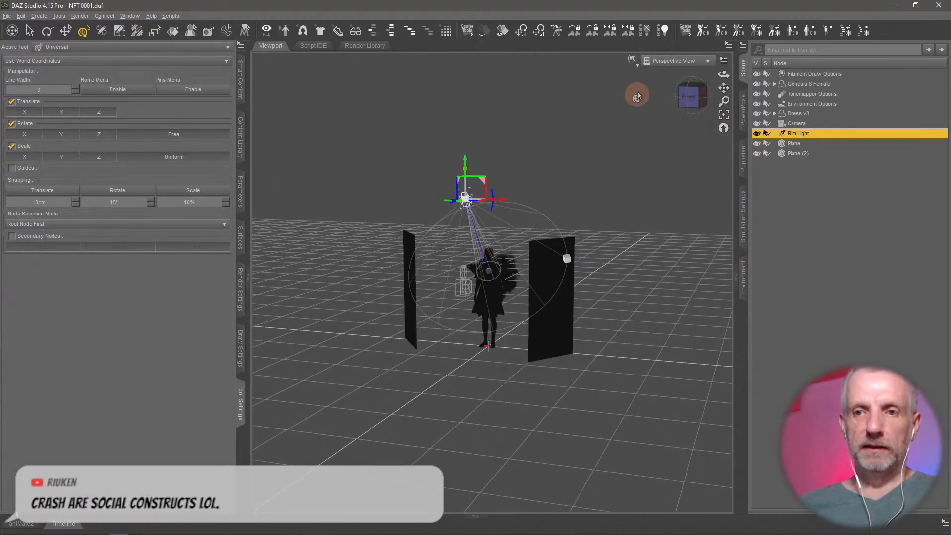
Look through the scene's Camera and set the viewport's draw style to NVIDIA Iray.
click(644, 59)
click(664, 61)
click(679, 63)
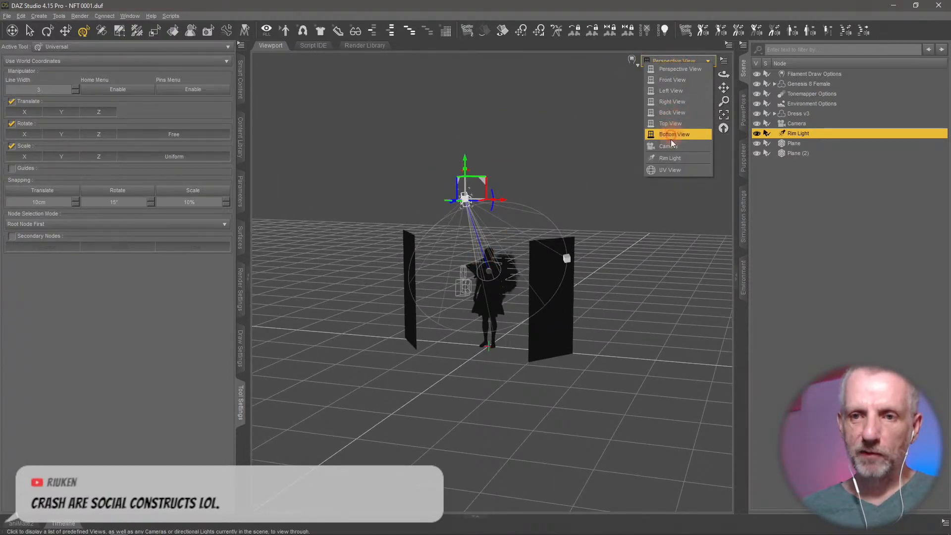
click(678, 148)
click(632, 61)
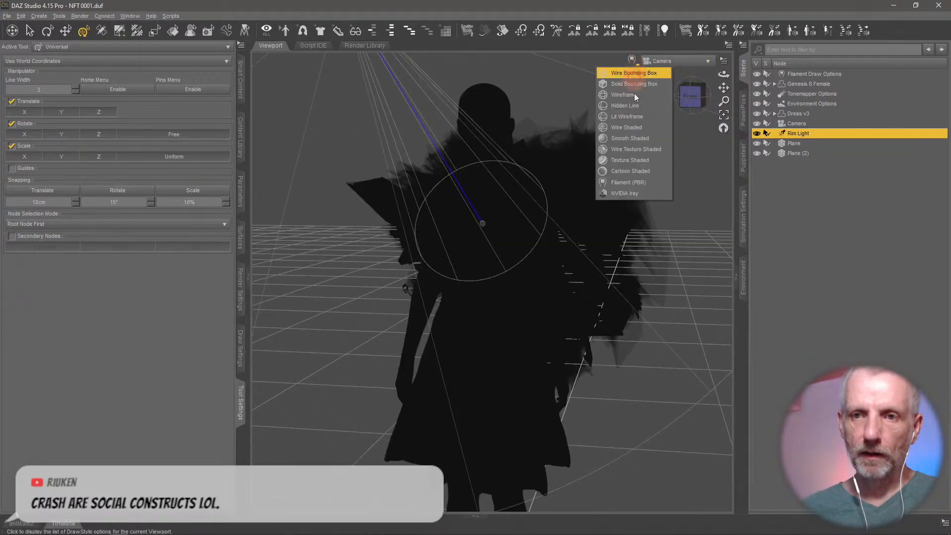
click(638, 195)
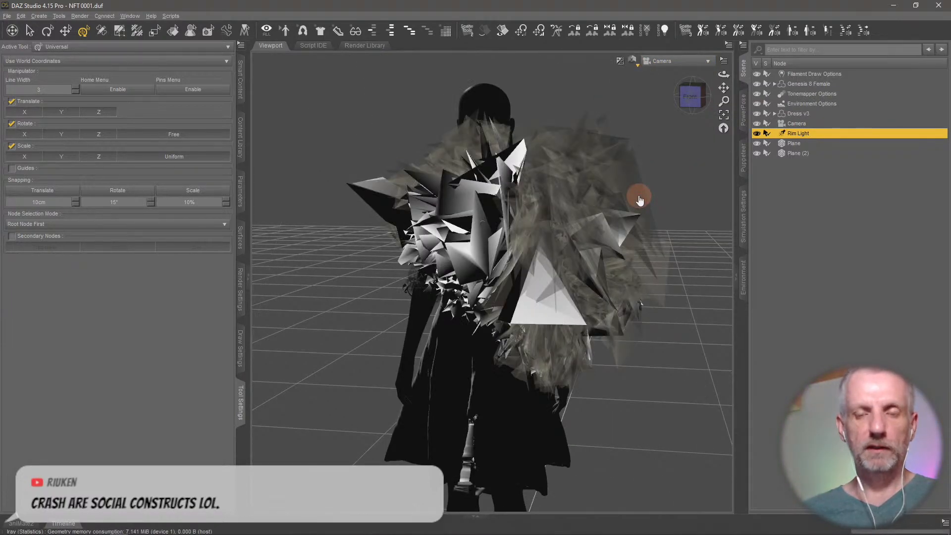
Switch to Firefox, play the first track of the Quiet Piano Things playlist on Epidemic Sound, and return to DAZ Studio.
key(alt+Tab)
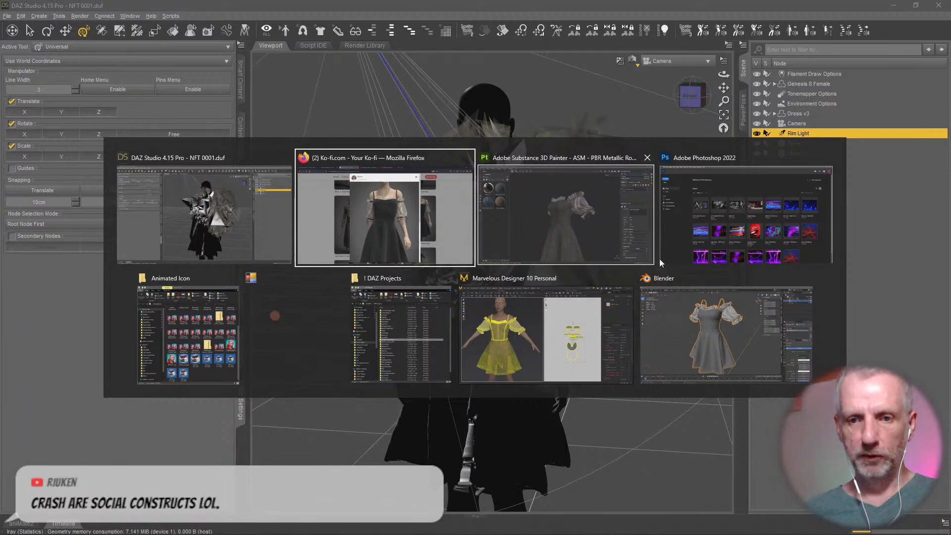
click(364, 209)
click(160, 4)
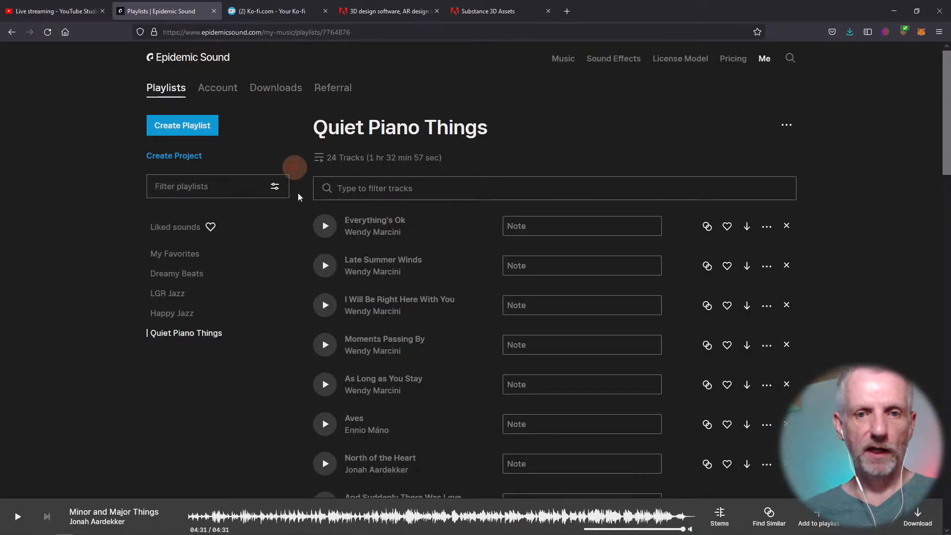
click(325, 226)
key(alt+Tab)
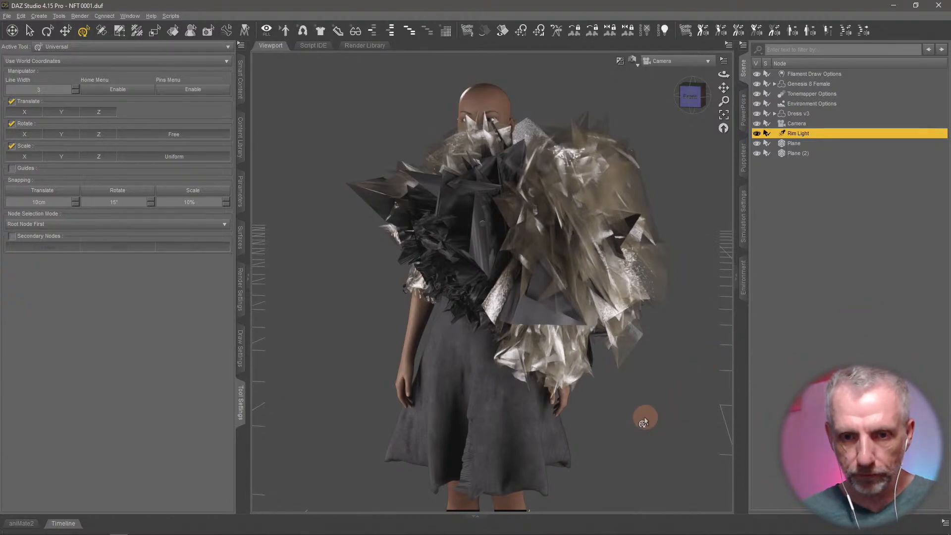
Show the surface settings of Plane (2), and list the surfaces of Dress v3.
click(813, 155)
click(242, 238)
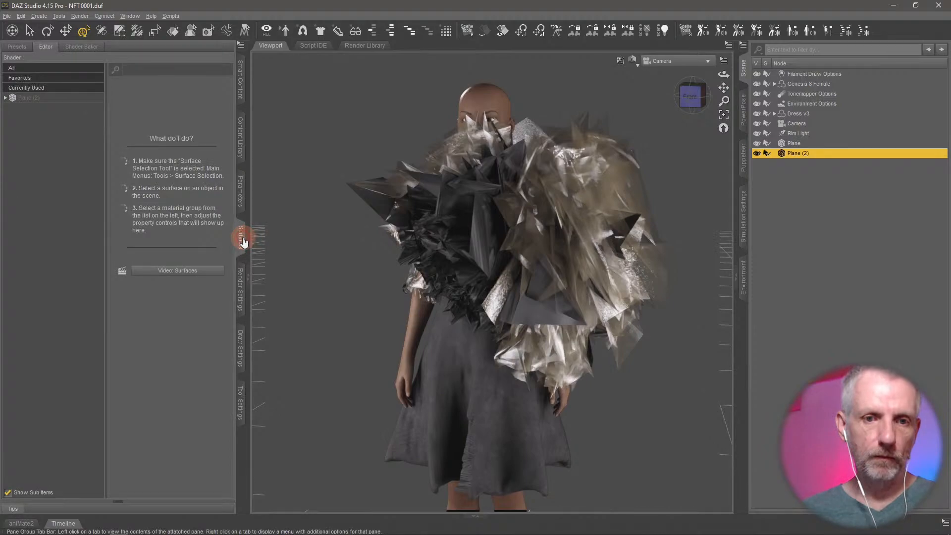
click(81, 102)
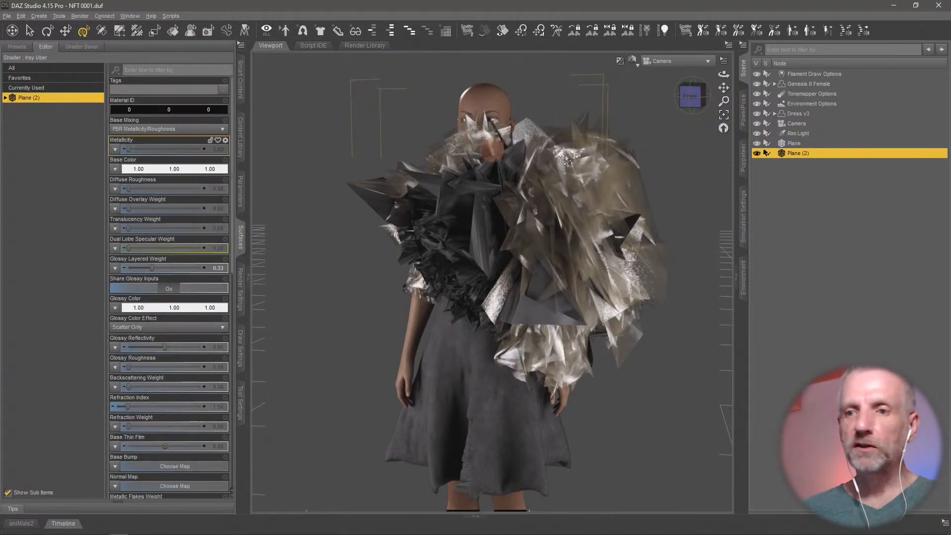
click(804, 114)
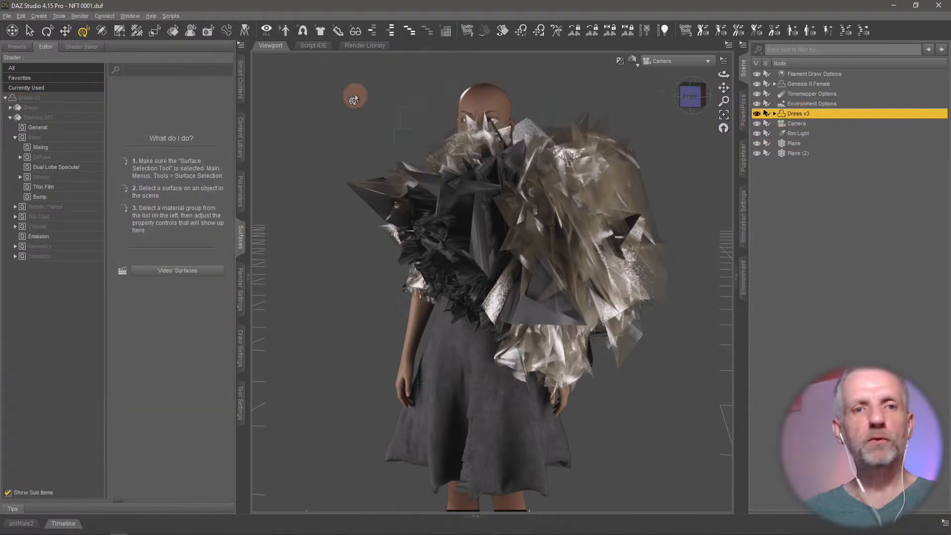
click(37, 16)
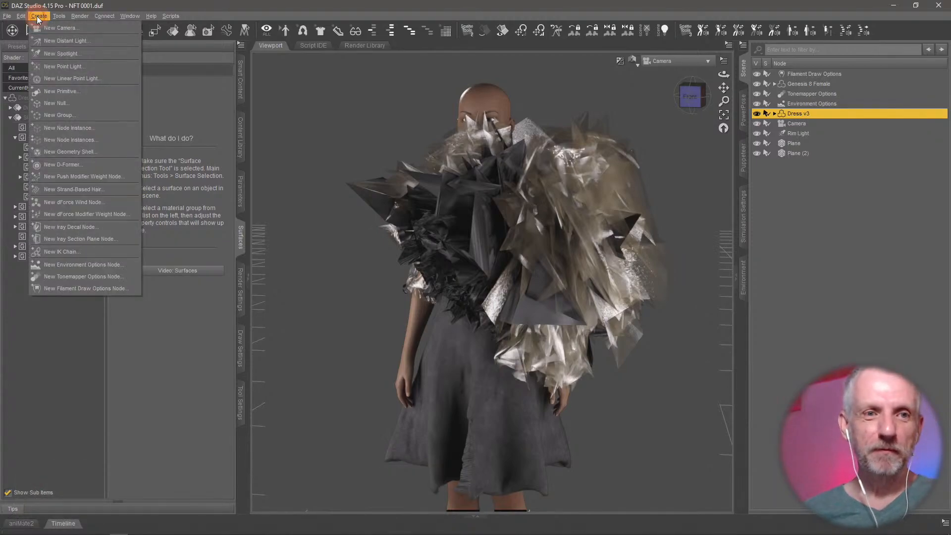
mouse_move(59, 16)
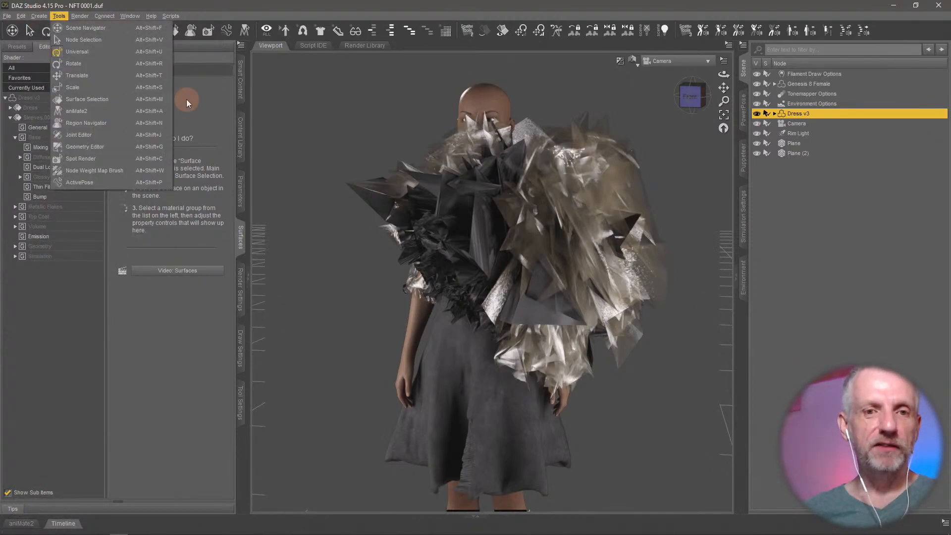
Show the DAZ Scenes folder of the content library and save the NFT 0001 scene.
click(235, 132)
click(235, 132)
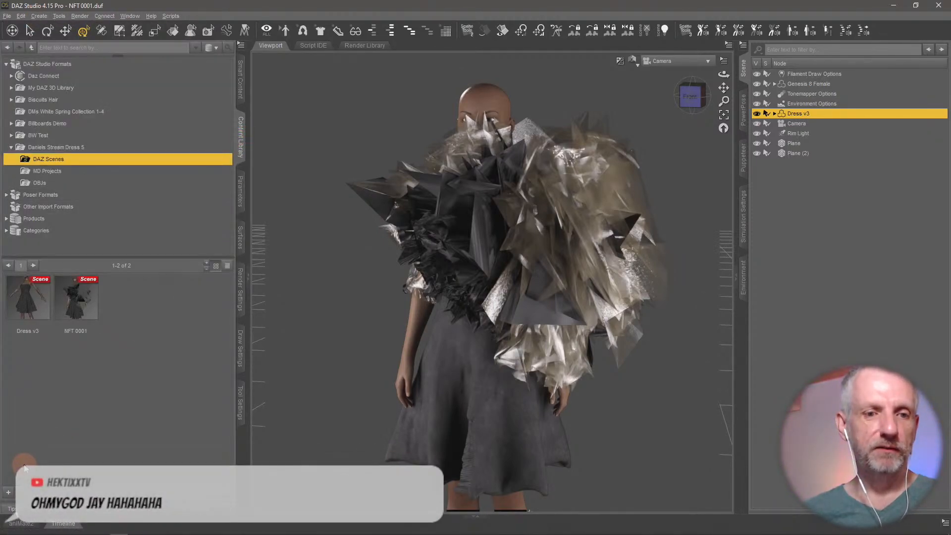
key(ctrl+s)
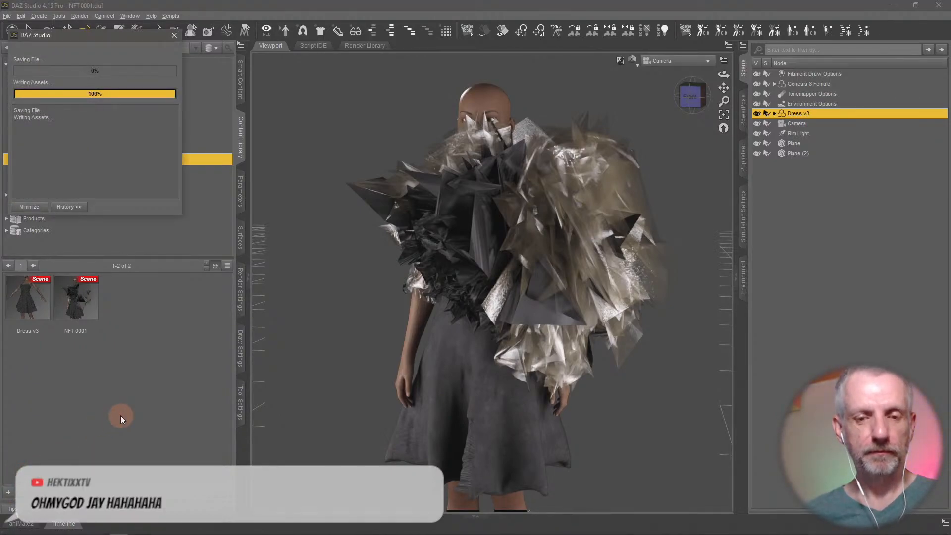
Smooth the geometry of Dress v3 by converting the object to SubD.
click(36, 15)
mouse_move(21, 16)
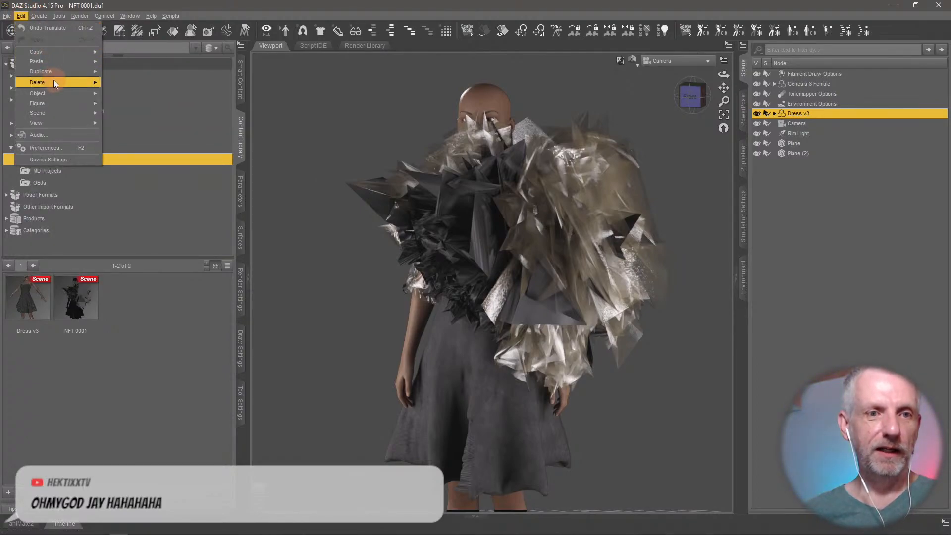
mouse_move(62, 92)
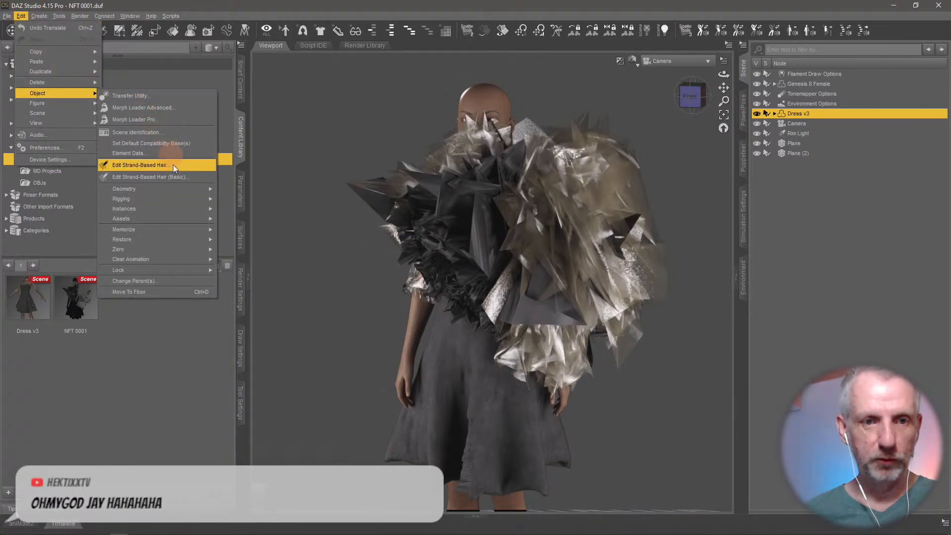
mouse_move(174, 189)
click(260, 190)
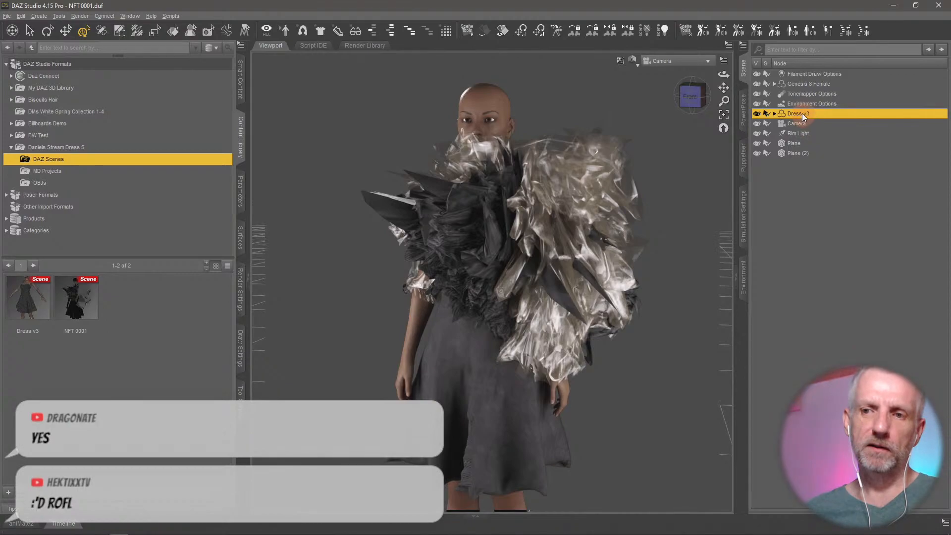
Try parenting Dress v3 to Genesis 8 Female, and move it back out to the scene's root level.
drag(800, 112, 809, 84)
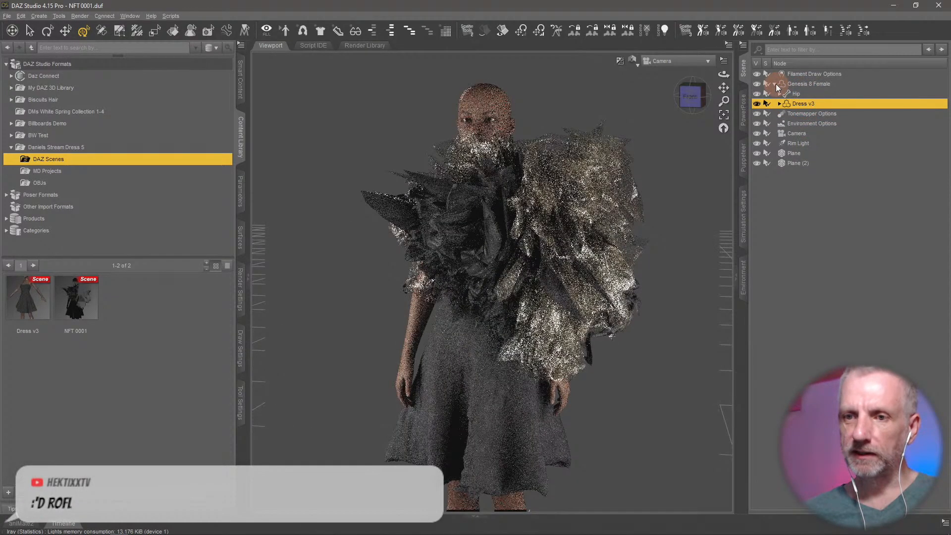
drag(790, 90, 816, 126)
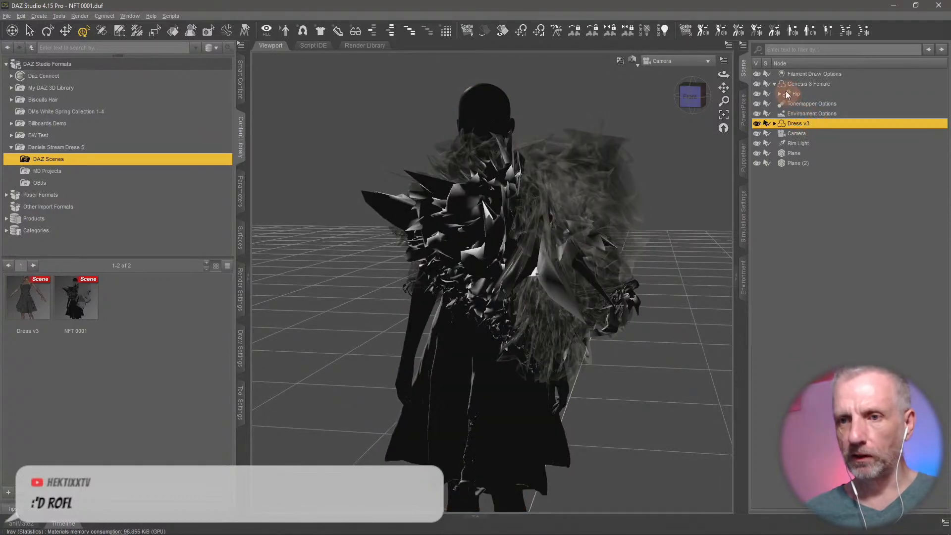
click(774, 83)
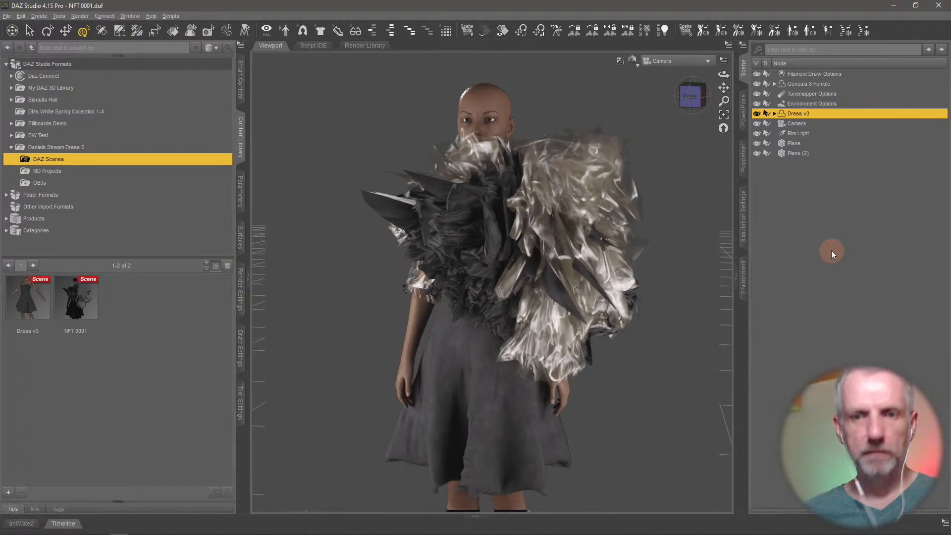
Set the emission's luminous efficacy to 350 lm/W on the surface of Plane.
click(813, 144)
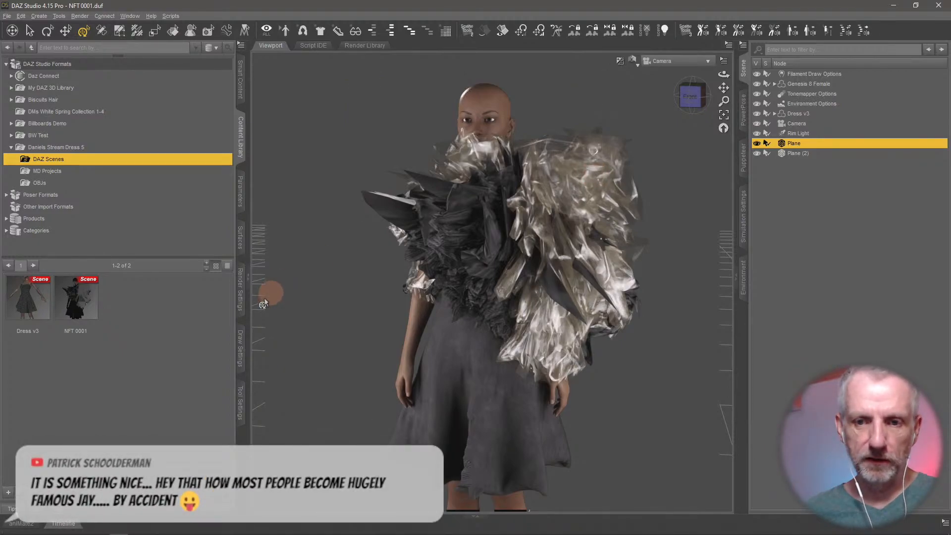
click(241, 270)
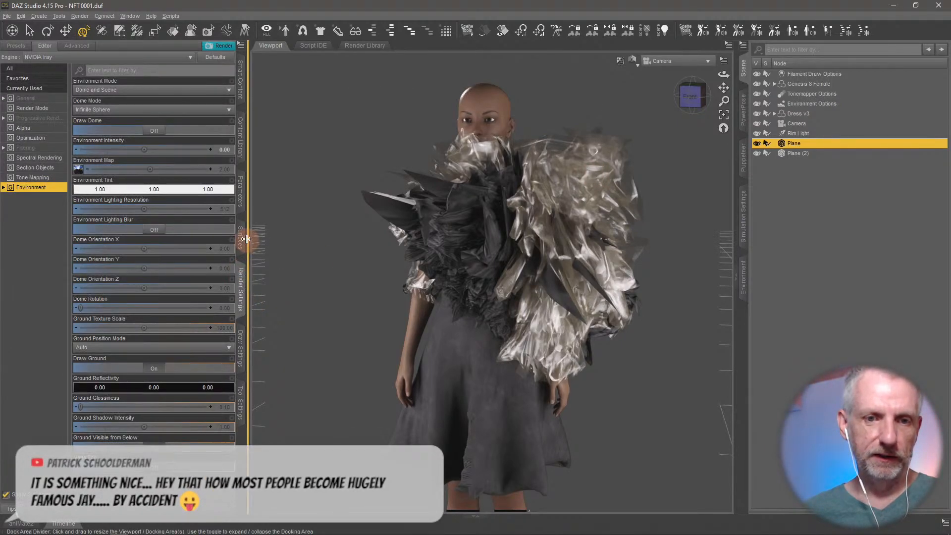
click(240, 237)
click(82, 168)
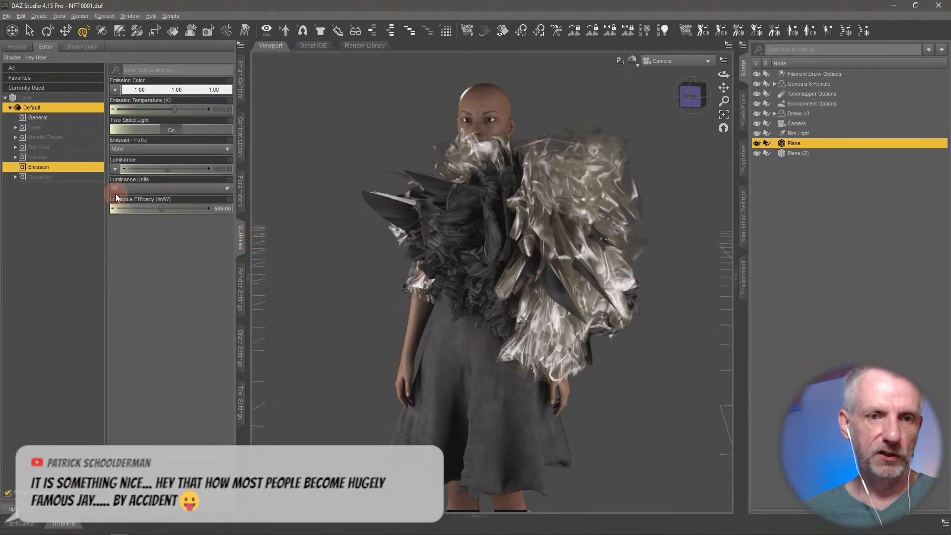
click(221, 209)
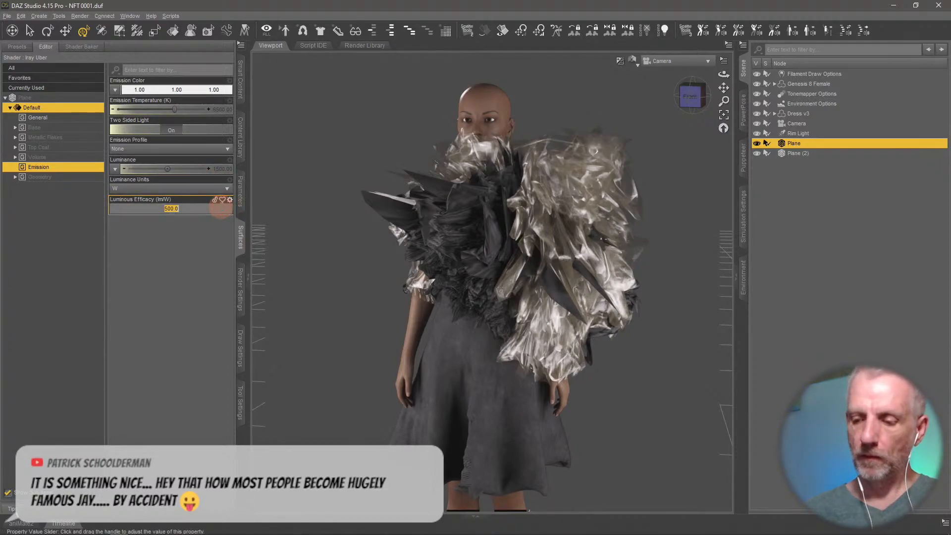
text(350)
key(Return)
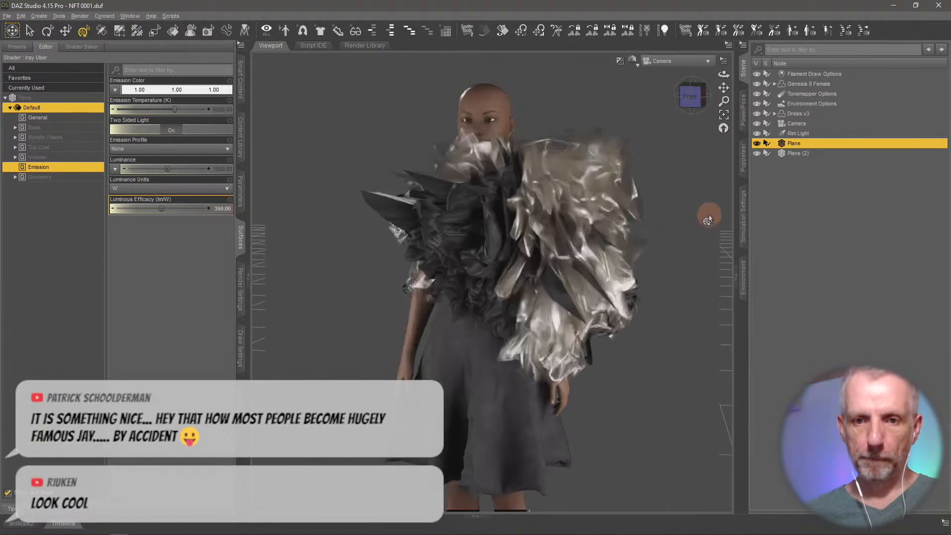
Set the emission's luminous efficacy to 400 lm/W on the Default surface of Plane (2).
click(813, 153)
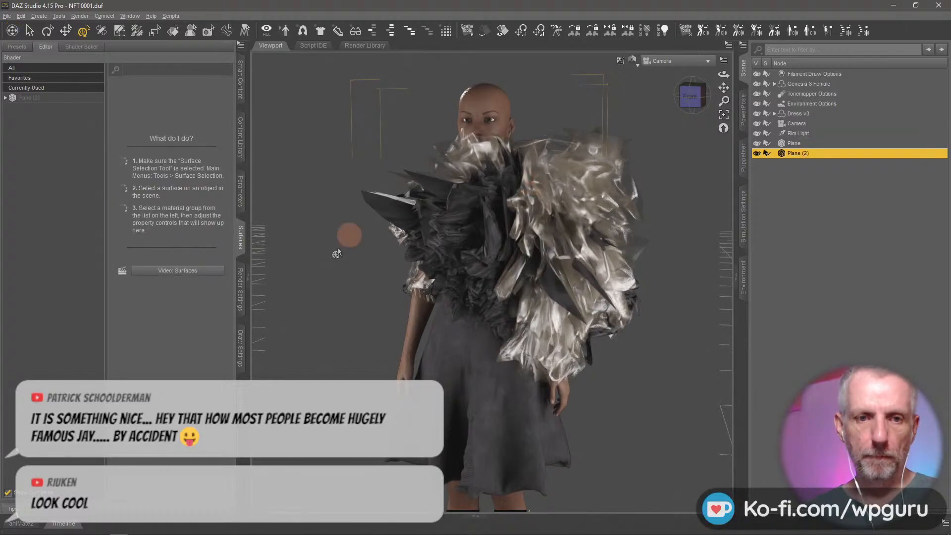
click(43, 102)
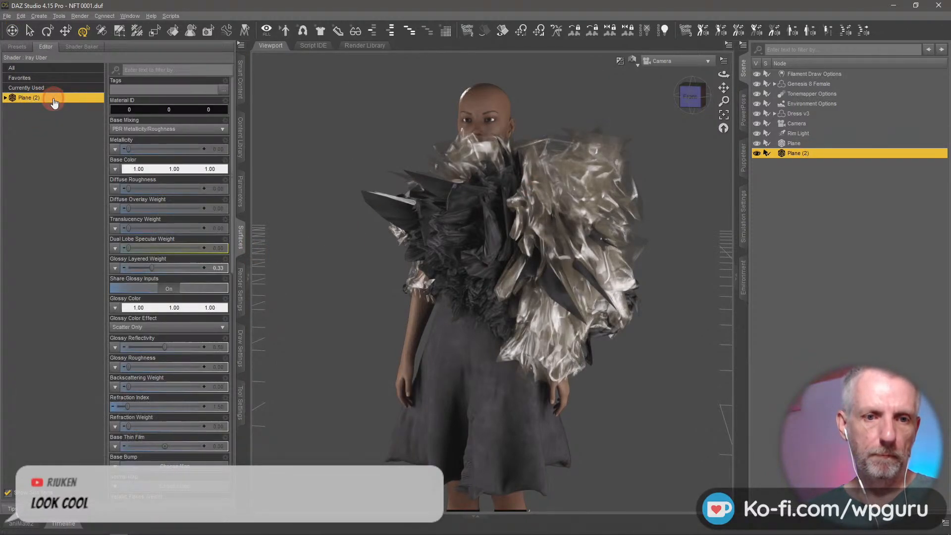
click(82, 109)
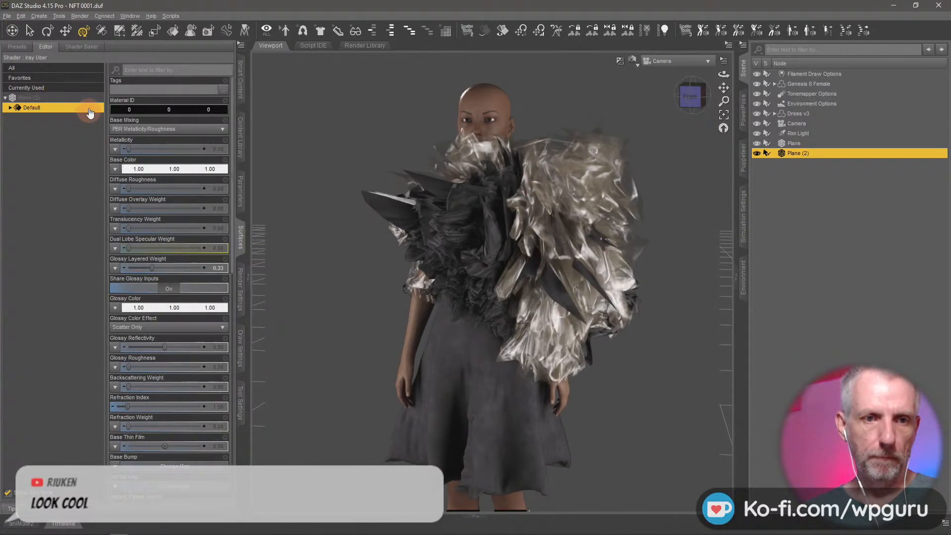
double_click(90, 110)
click(84, 167)
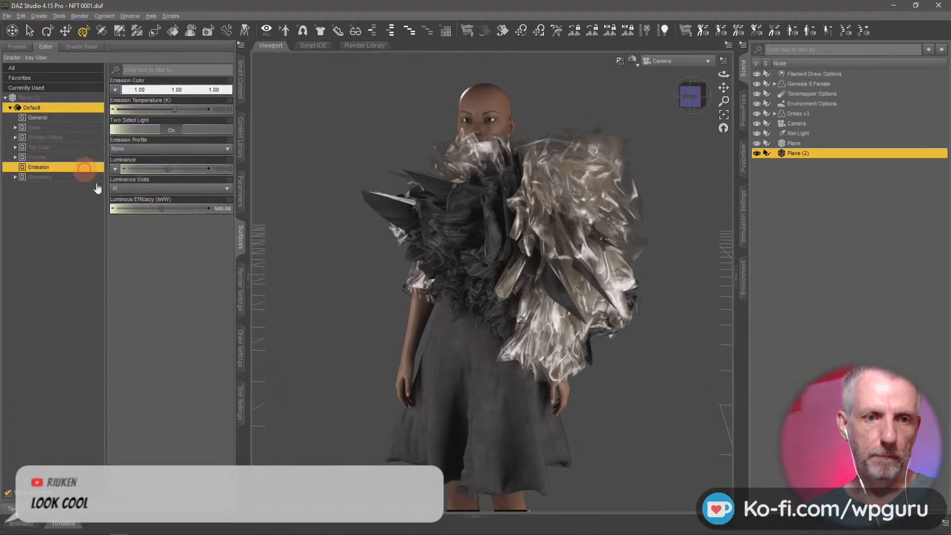
click(221, 209)
text(400)
key(Return)
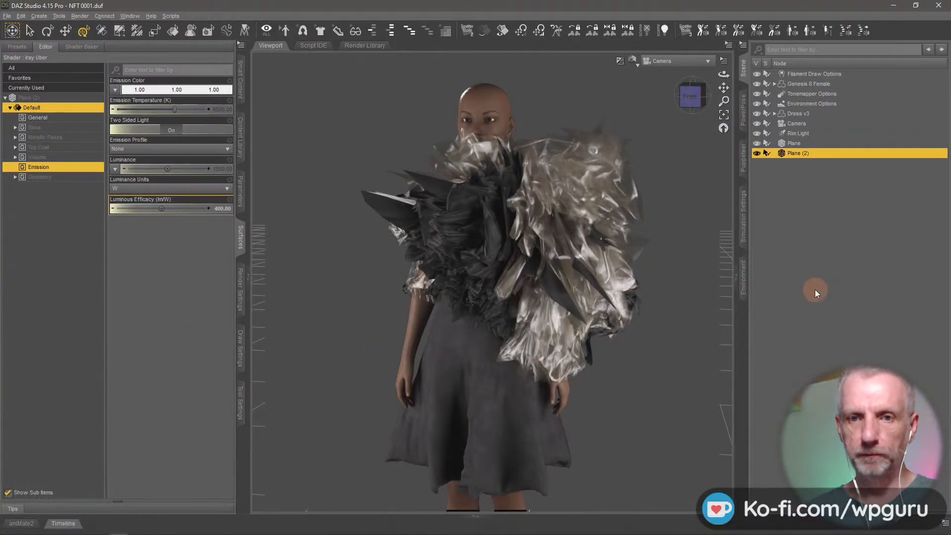
Select Dress v3, look through the materials of the Rosa Maria 8.1 product, and return to the figure products.
click(819, 115)
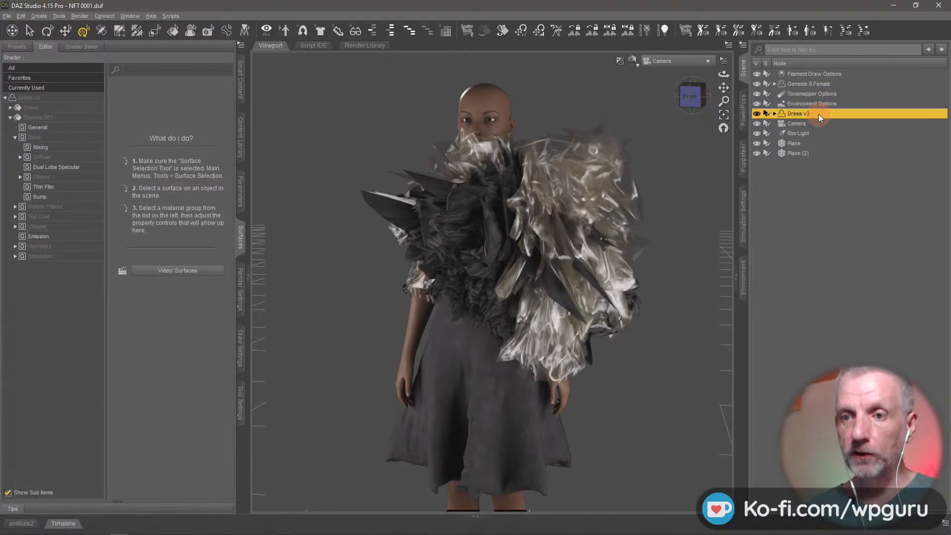
click(241, 80)
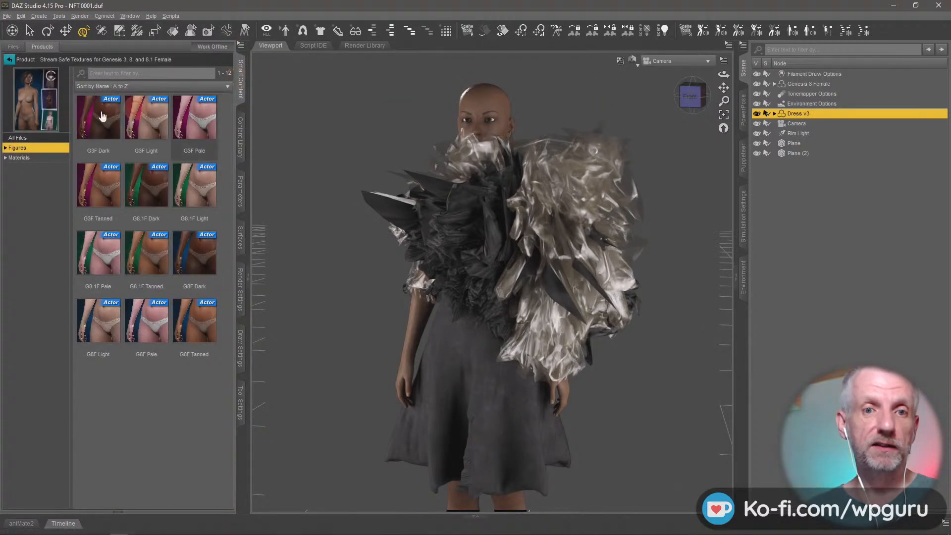
click(9, 60)
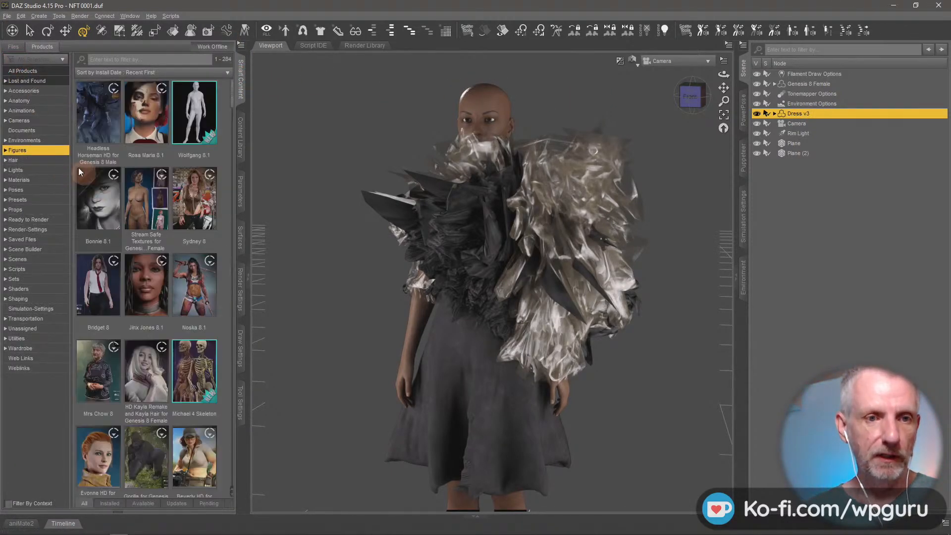
click(145, 126)
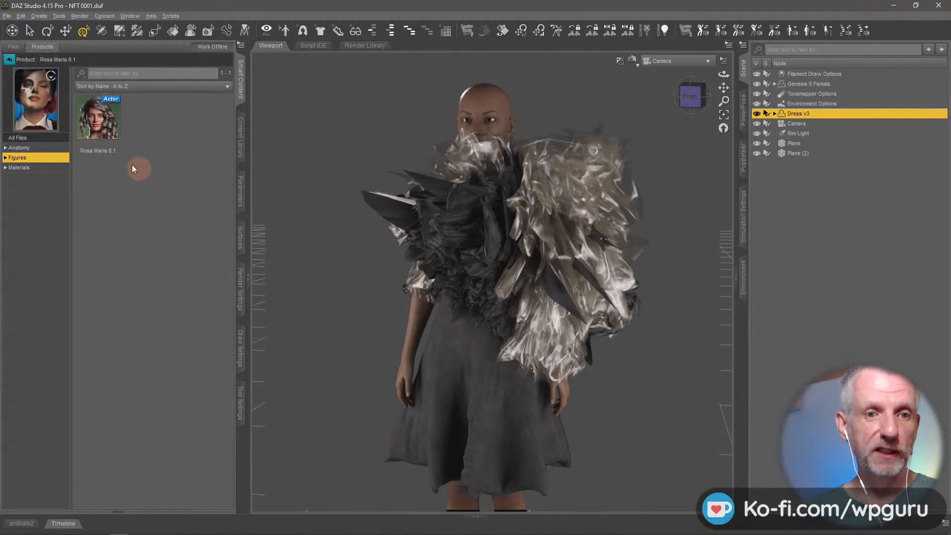
click(19, 168)
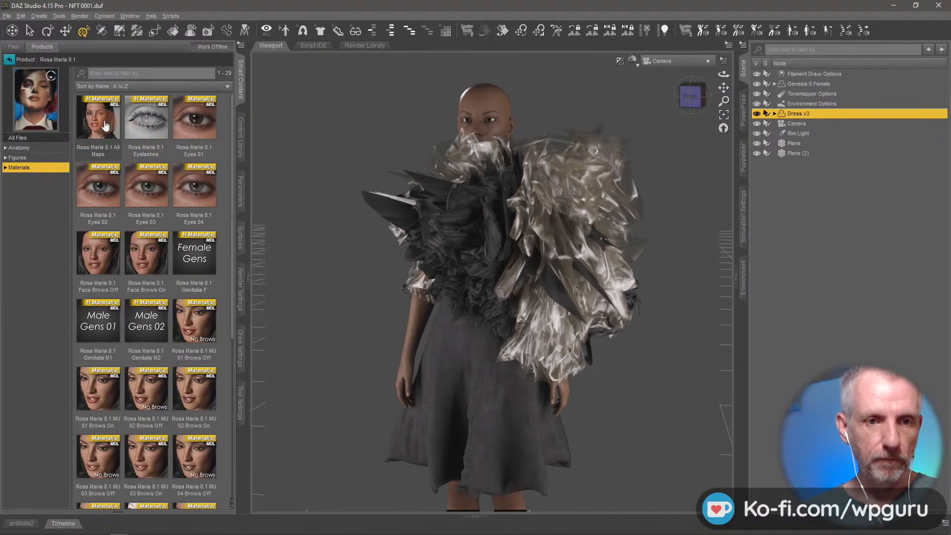
click(10, 60)
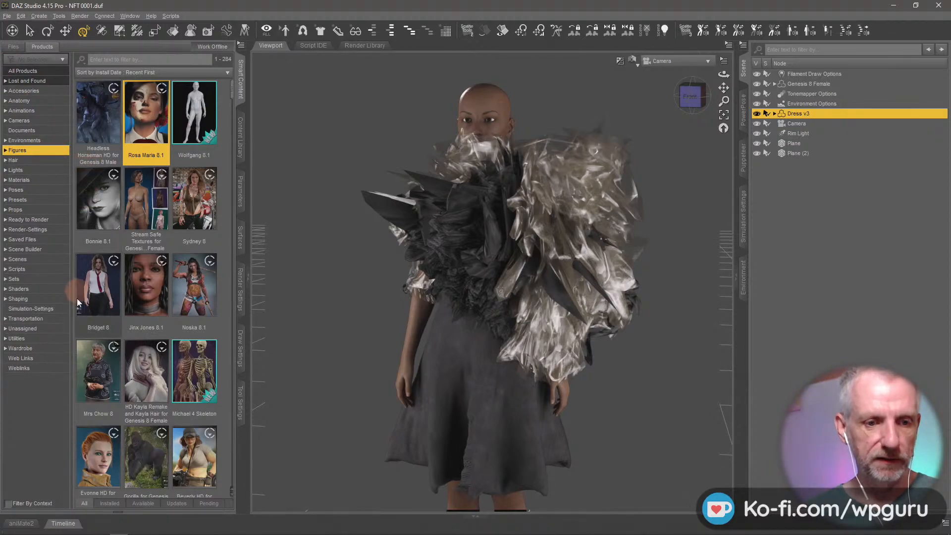
Try filtering the products by context, turn the filter off, and list the materials of the Bridget 8 figure product.
click(7, 503)
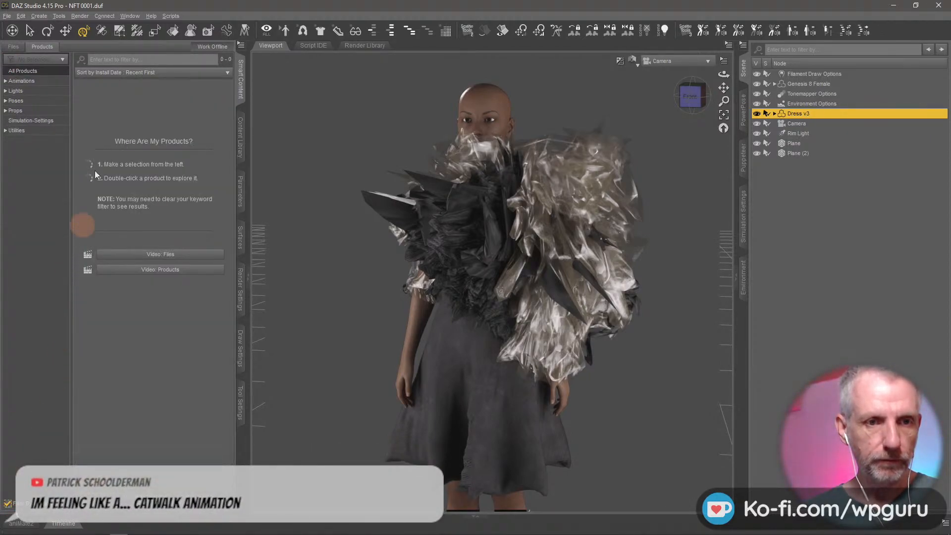
click(8, 504)
click(47, 152)
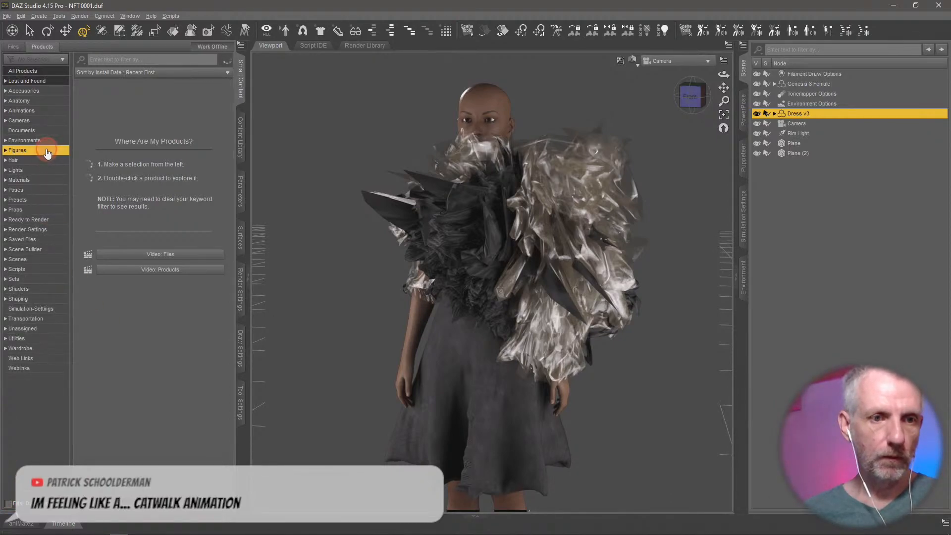
mouse_move(180, 208)
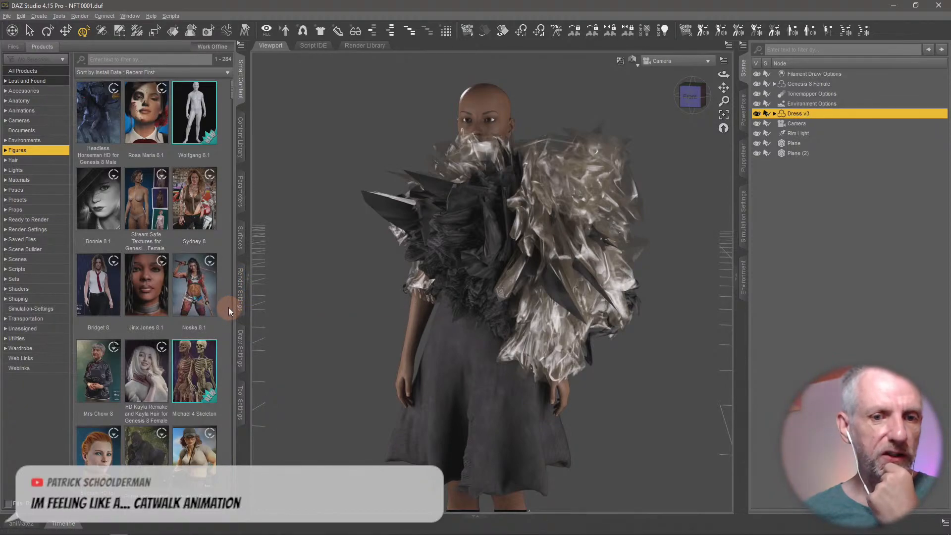
click(101, 295)
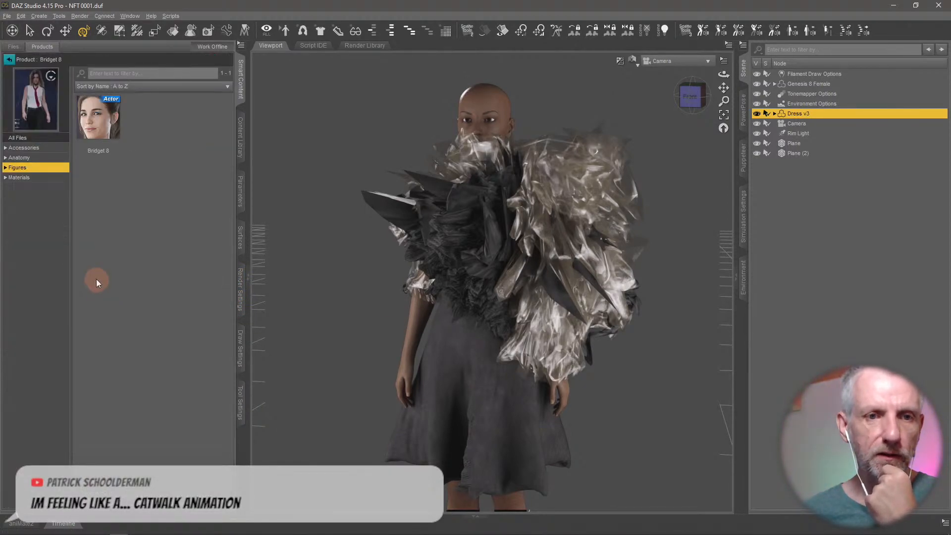
click(49, 178)
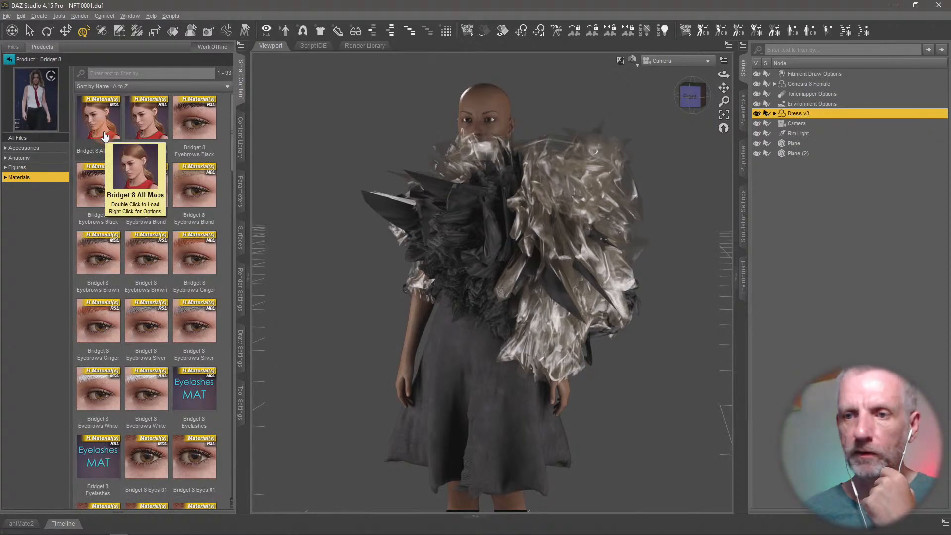
Filter the products for Genesis 8 Female and apply the MDL version of the Bridget 8 All Maps material to the figure.
click(824, 82)
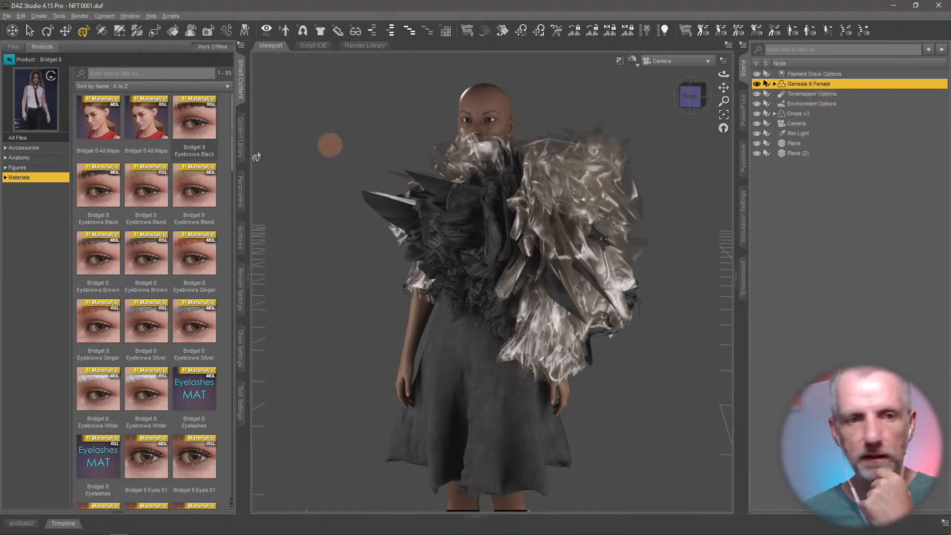
click(9, 59)
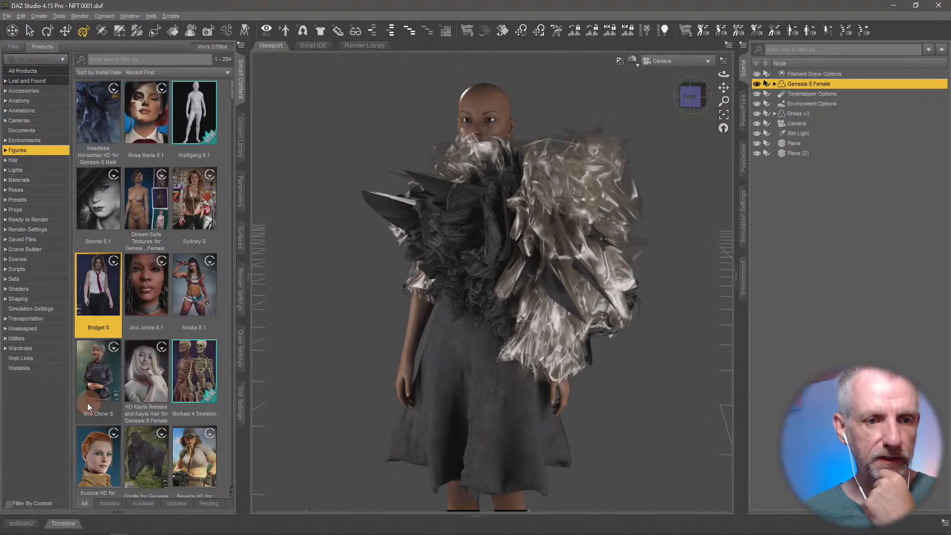
click(8, 504)
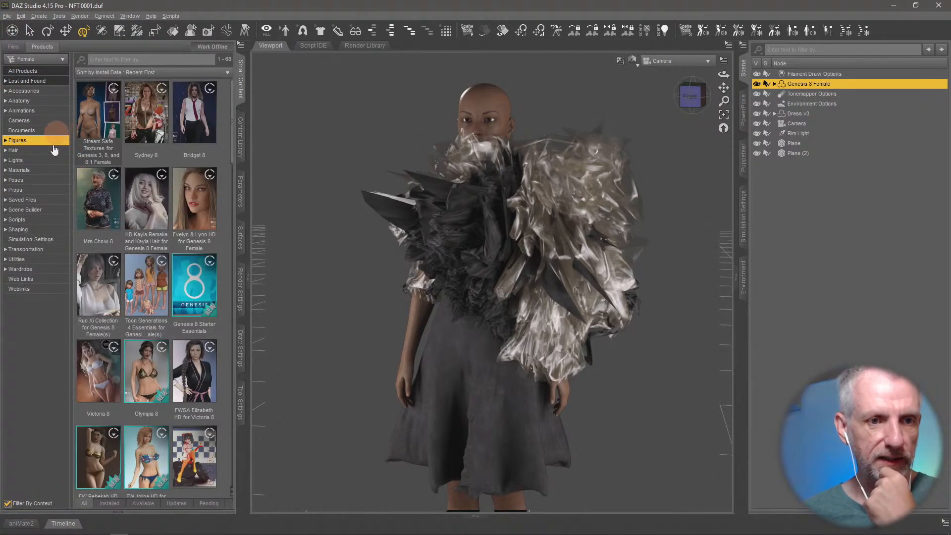
click(47, 171)
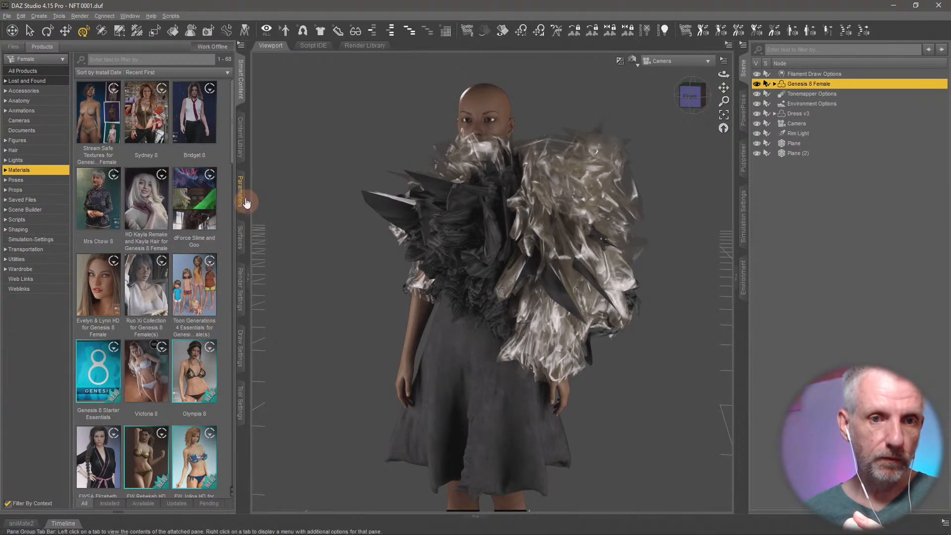
click(209, 127)
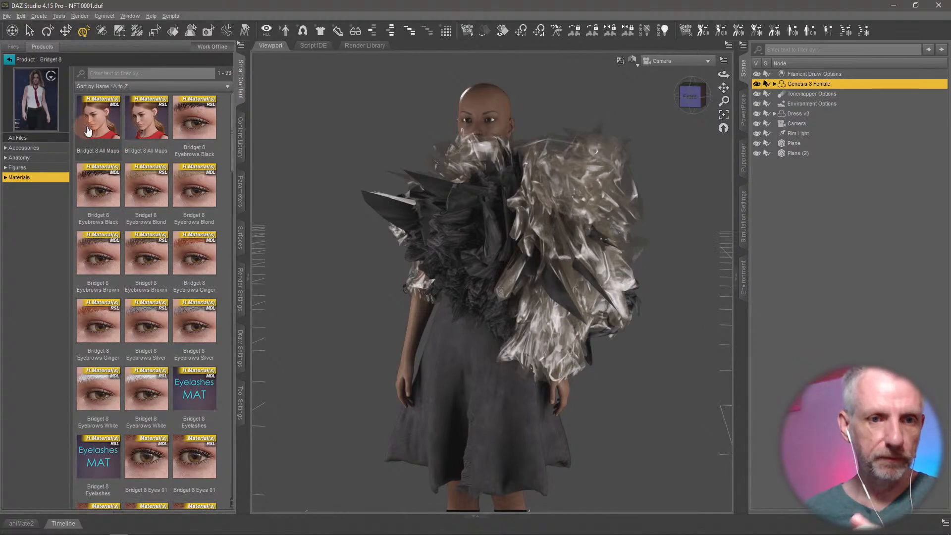
double_click(106, 122)
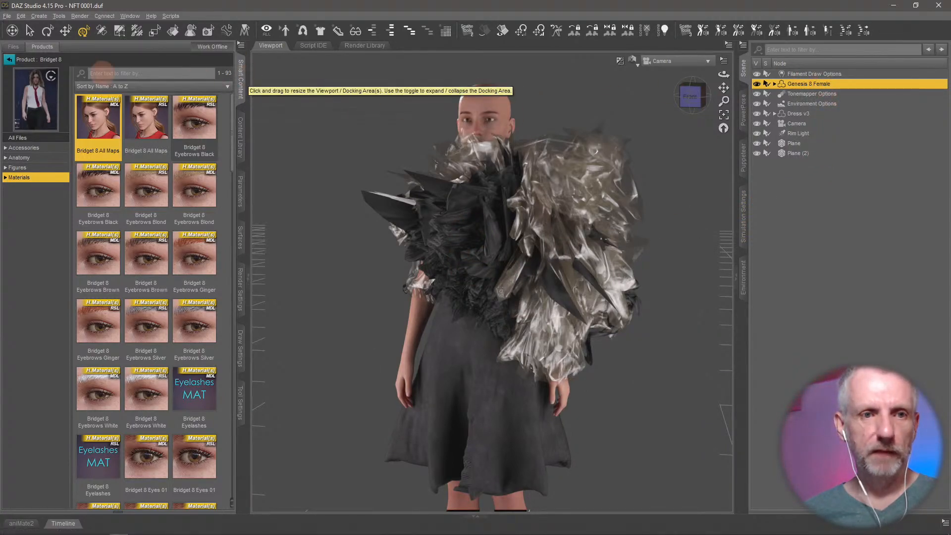
List the hair products for Genesis 8 Female and load the Karla Hair Genesis 8 Female onto the figure.
click(10, 61)
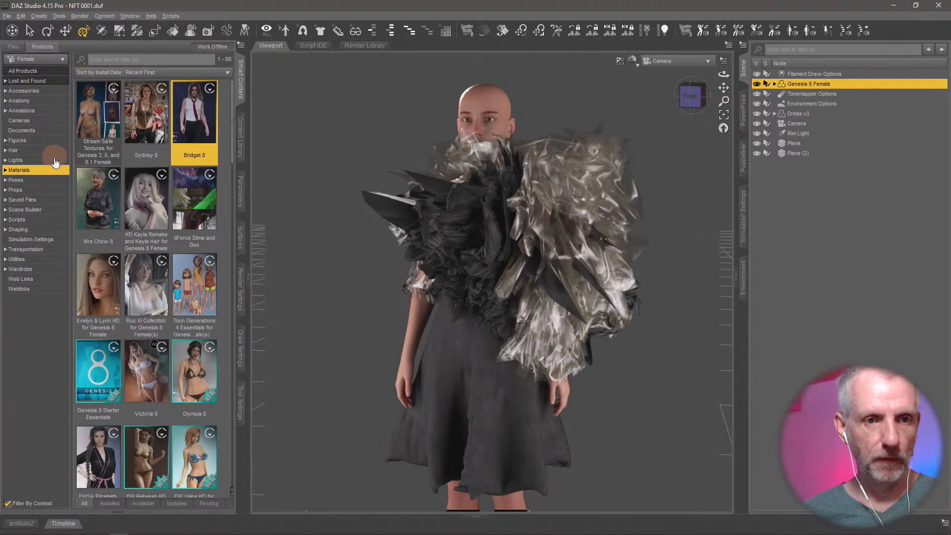
click(45, 151)
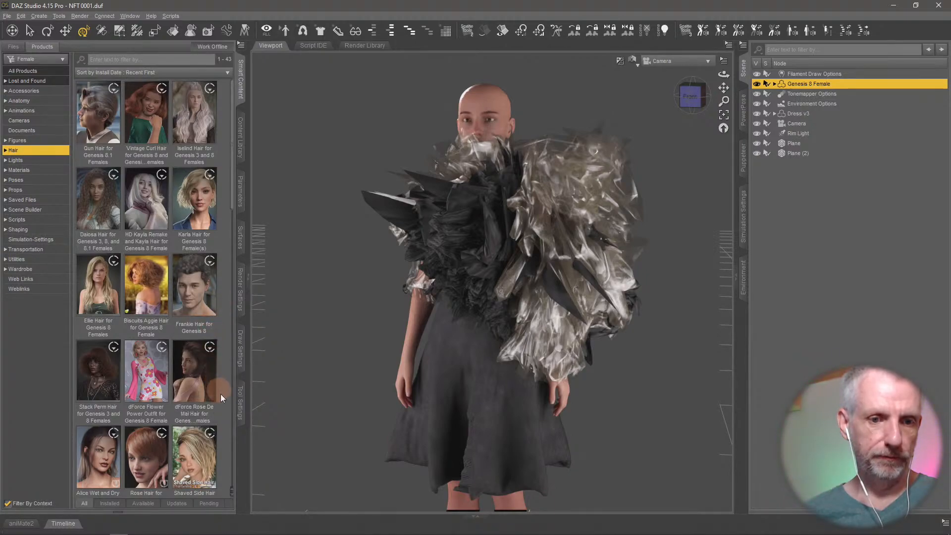
double_click(191, 199)
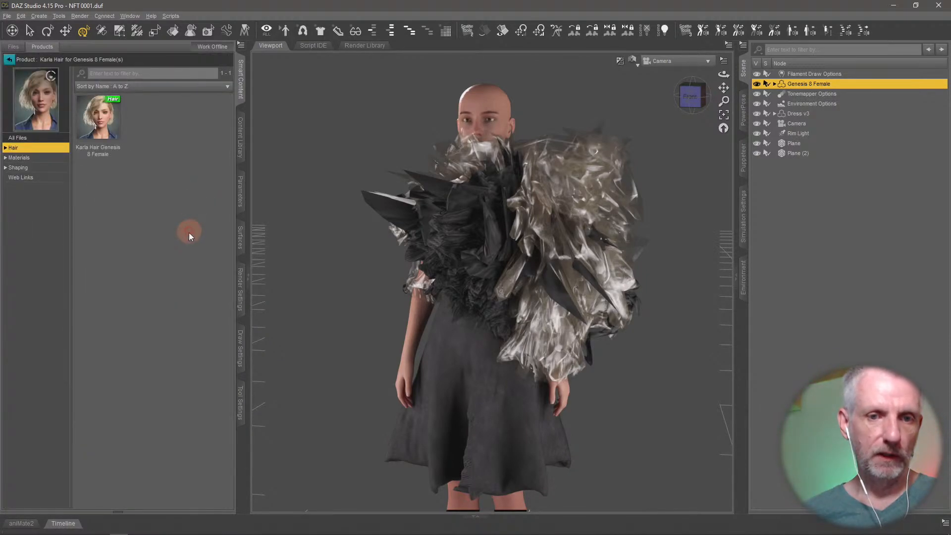
double_click(105, 136)
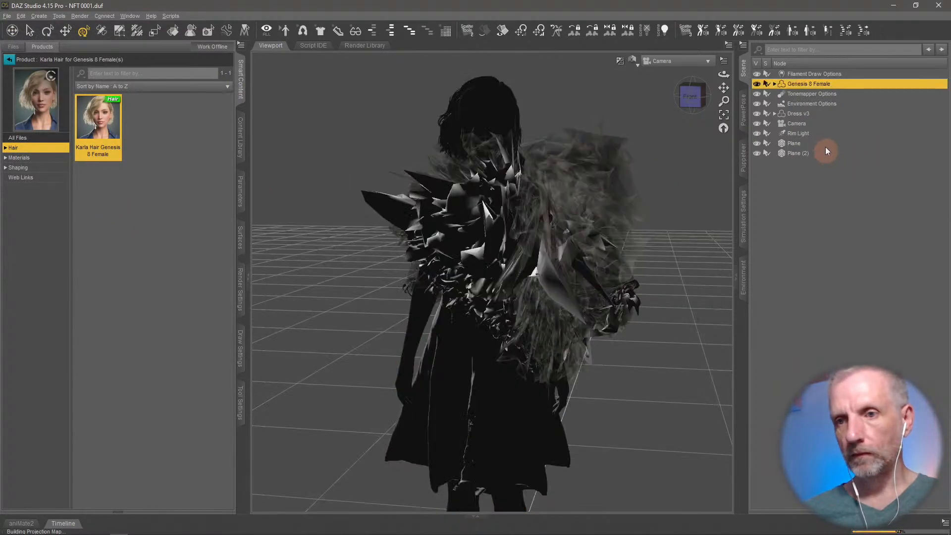
Select the Karla hair, try its STYLE 01 shape, and apply the Karla Hair BLOW 05 shape.
double_click(820, 83)
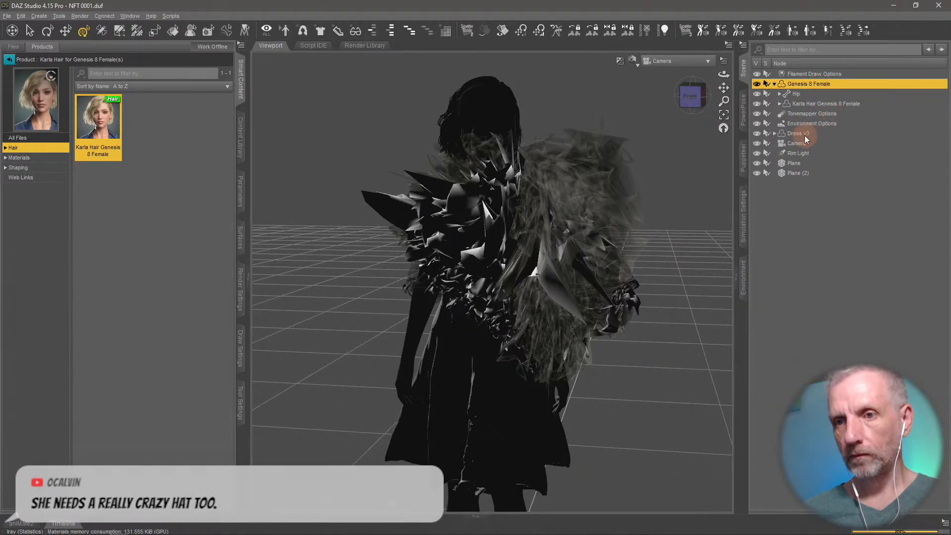
right_click(478, 95)
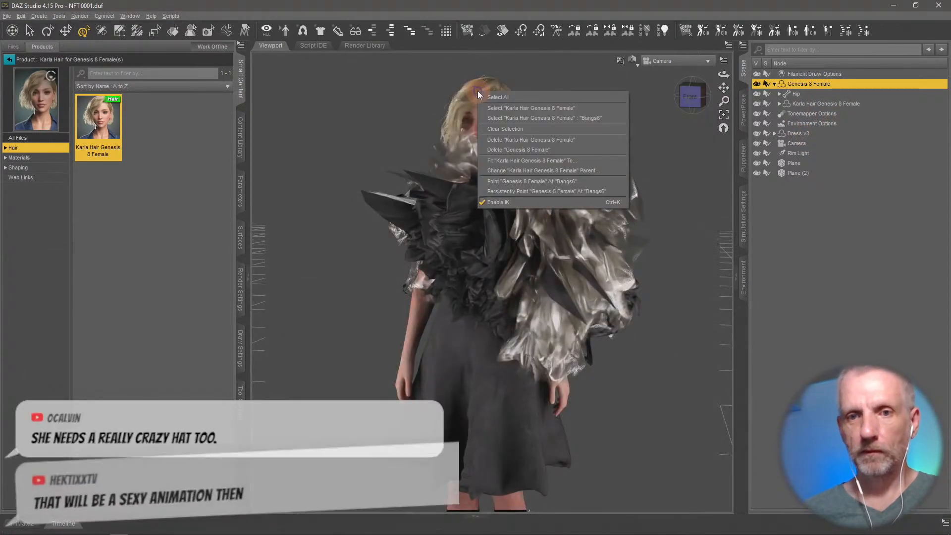
click(546, 108)
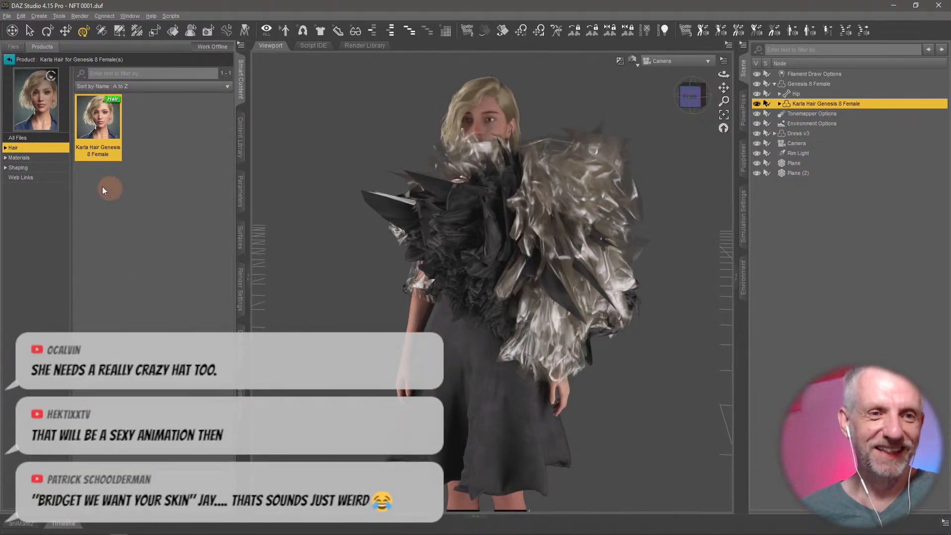
click(51, 166)
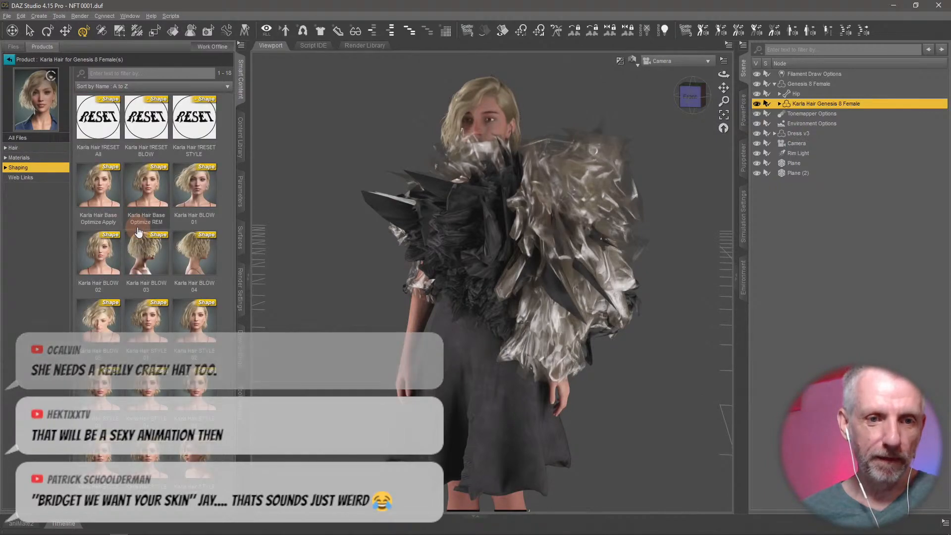
double_click(159, 324)
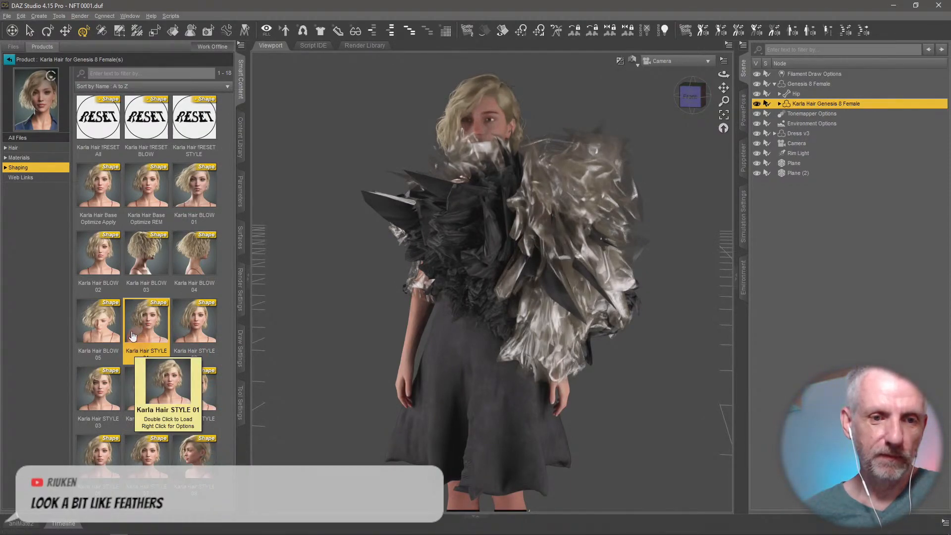
double_click(112, 332)
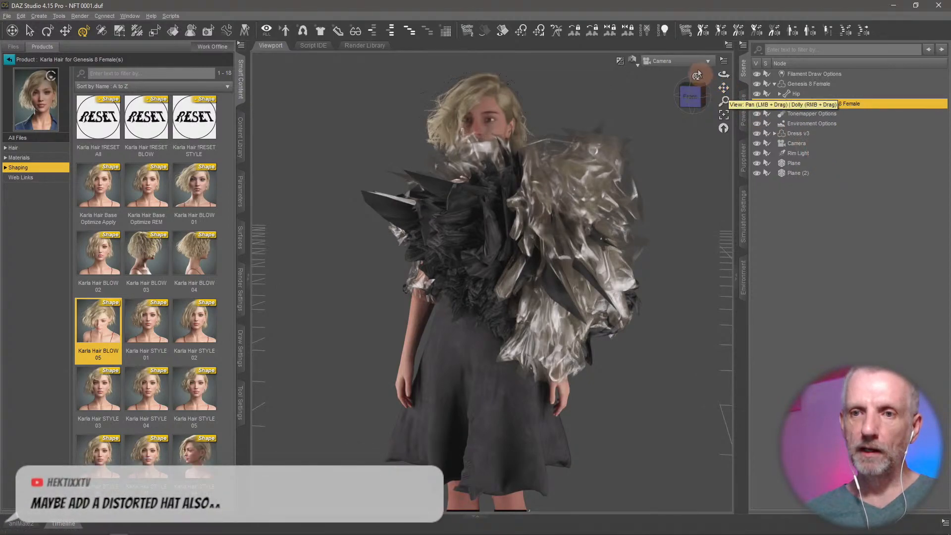
Try the Filament (PBR) draw style in the viewport and switch to Texture Shaded.
click(637, 61)
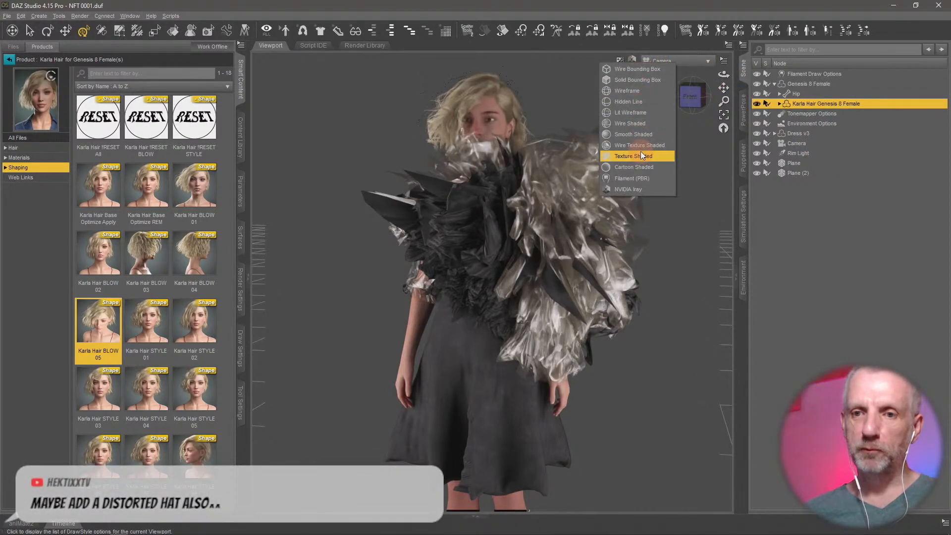
click(642, 180)
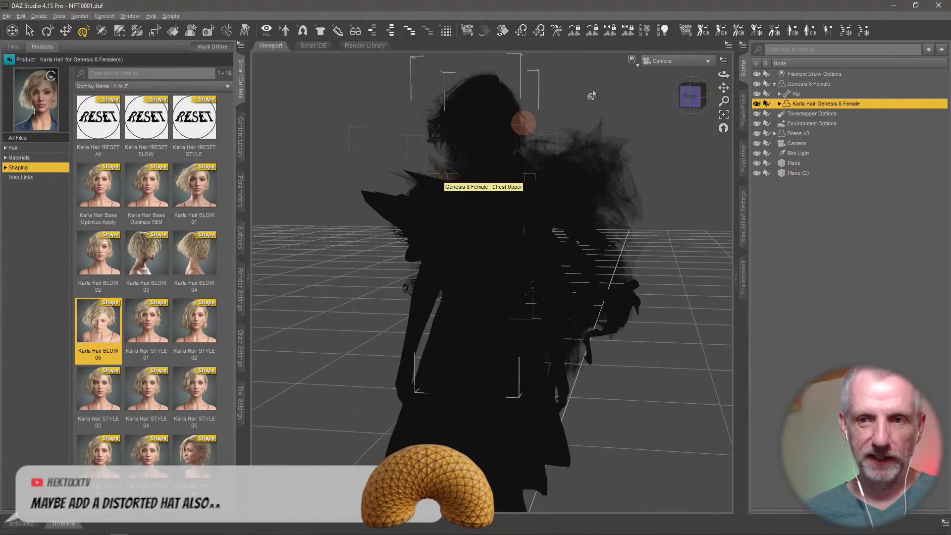
click(633, 65)
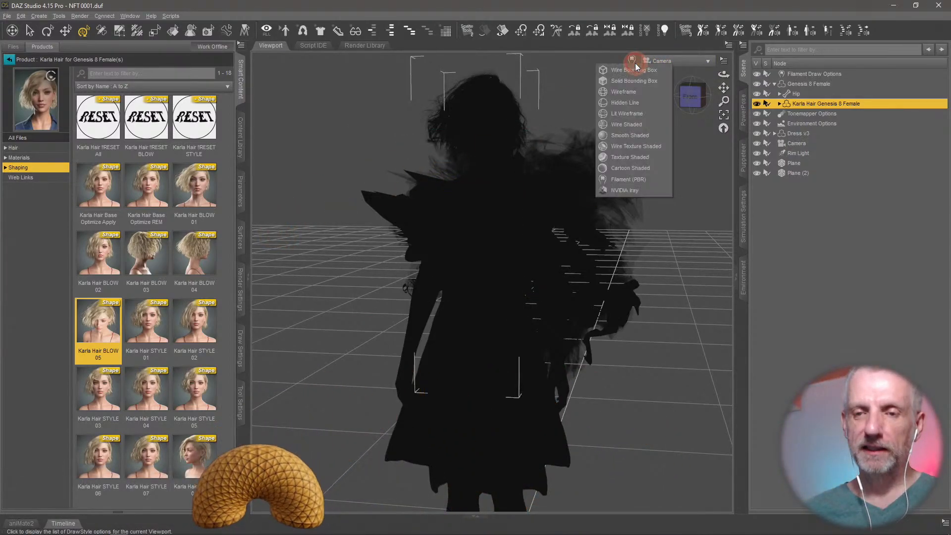
click(653, 155)
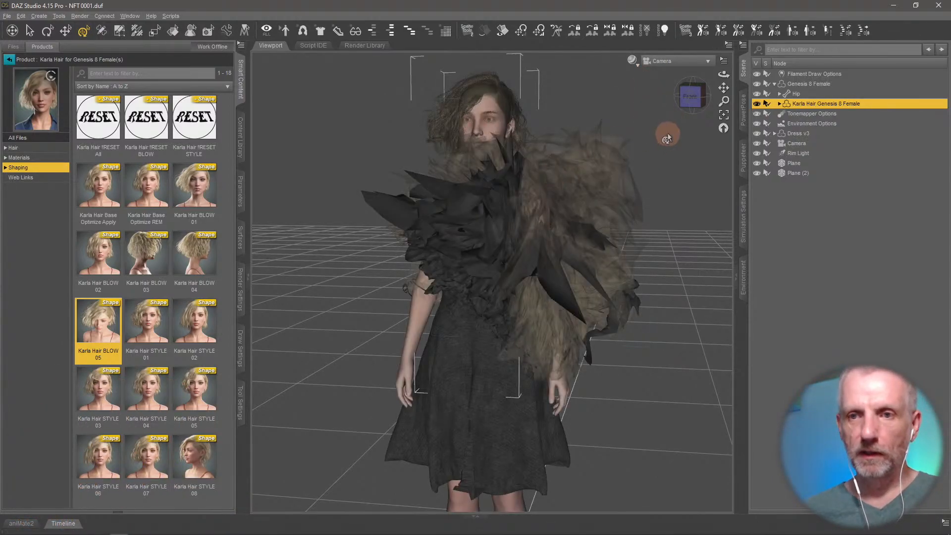
Change from the camera to the Perspective View and frame the figure's head and hair.
click(669, 61)
click(671, 79)
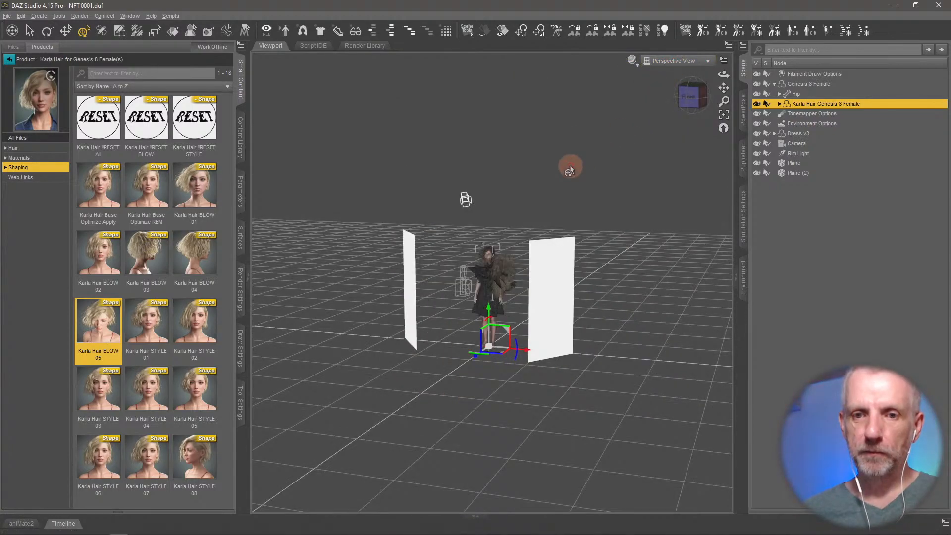
scroll(570, 170, up, 3)
key(ctrl+f)
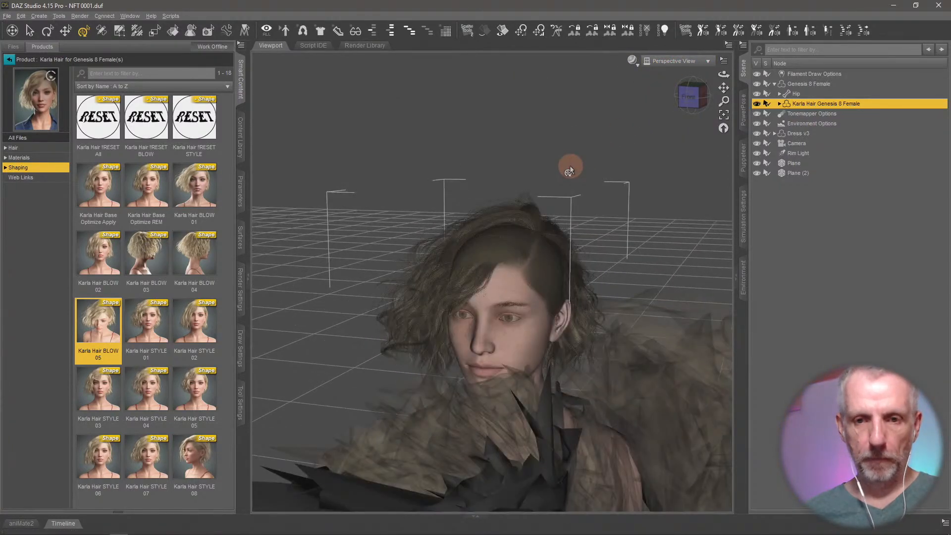
ctrl+alt+drag(551, 236, 552, 238)
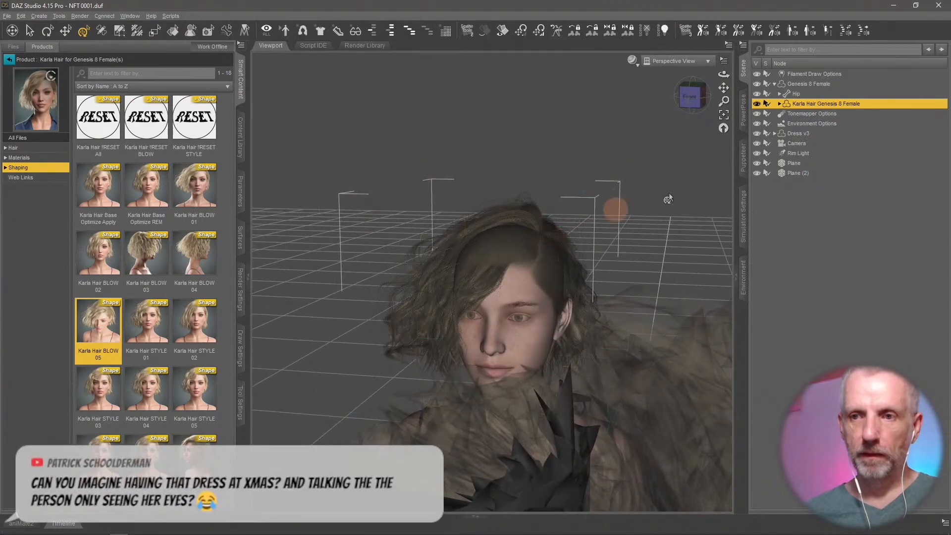
Select Genesis 8 Female, look through the Rachel HighSeas poses, and return to the pose products.
click(9, 59)
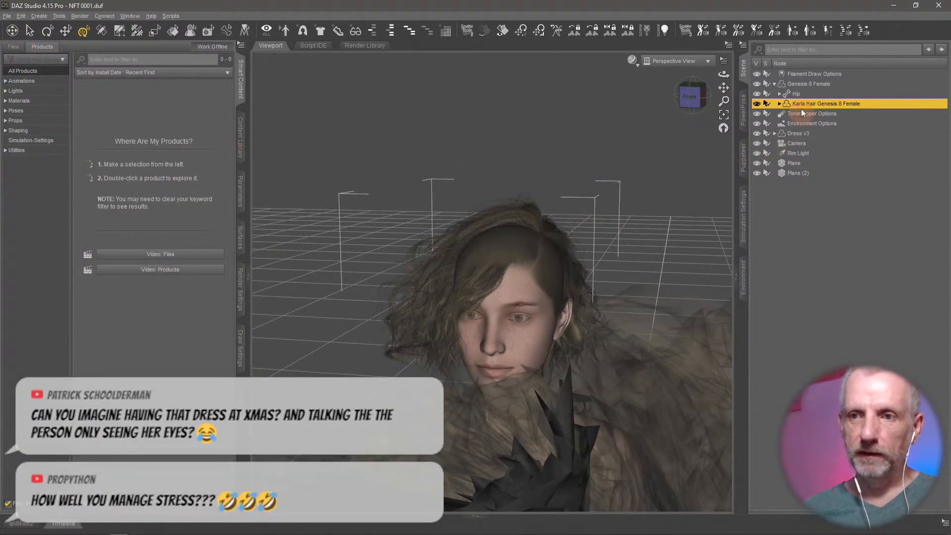
click(821, 83)
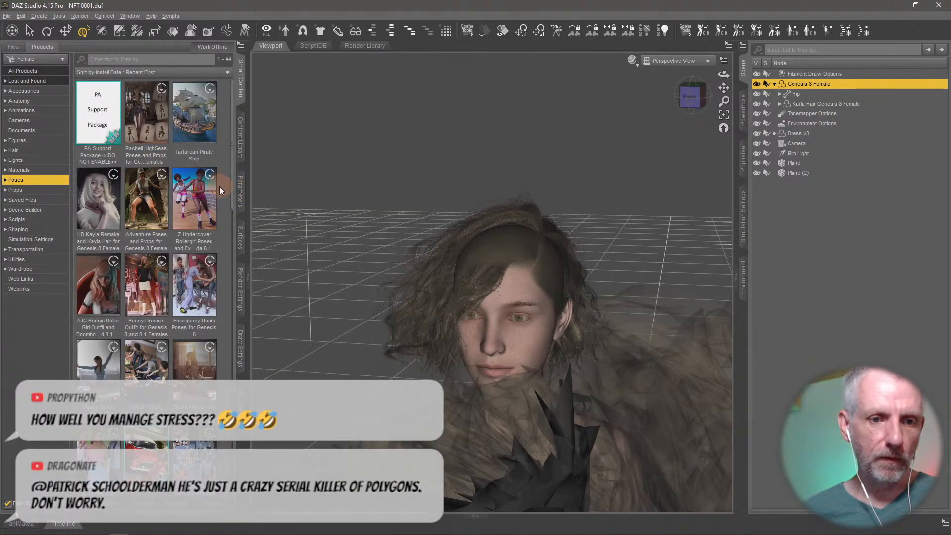
mouse_move(215, 176)
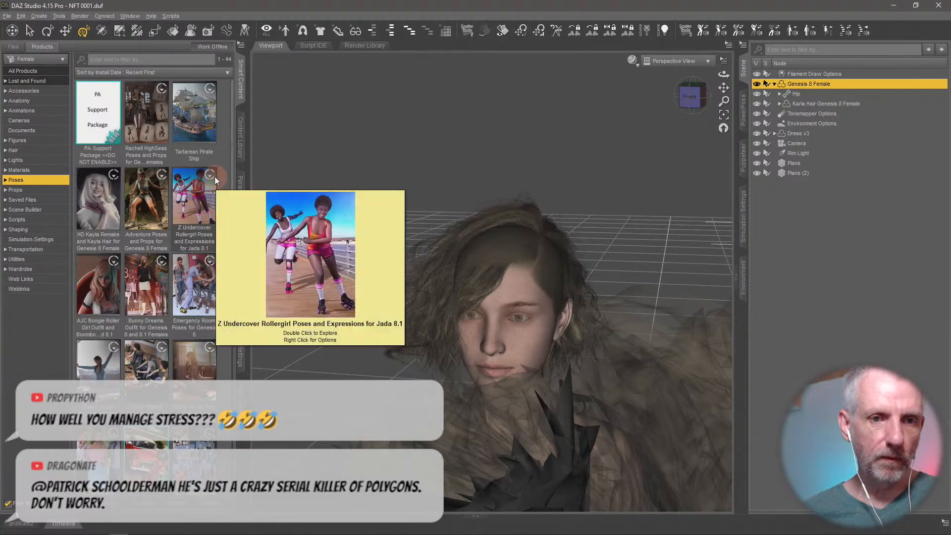
double_click(164, 137)
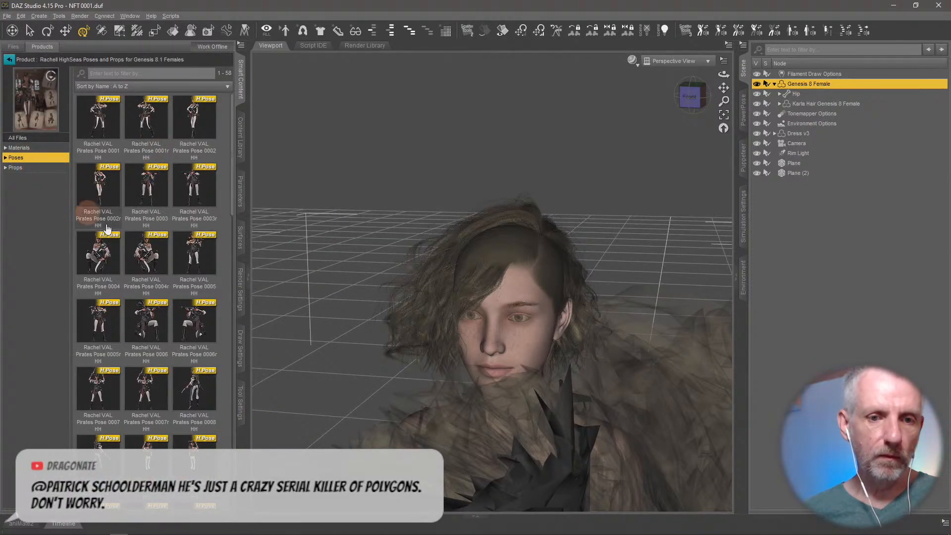
scroll(114, 233, down, 10)
scroll(114, 239, up, 8)
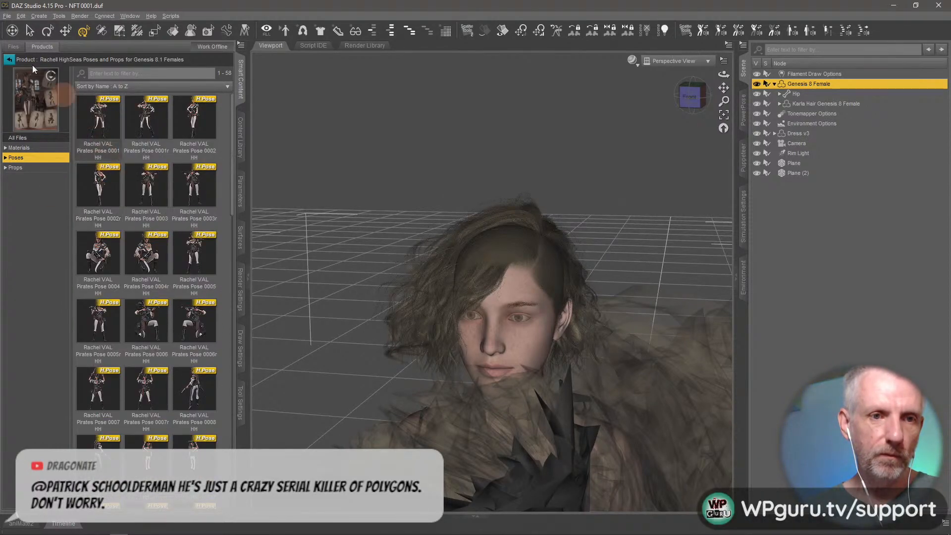
click(10, 59)
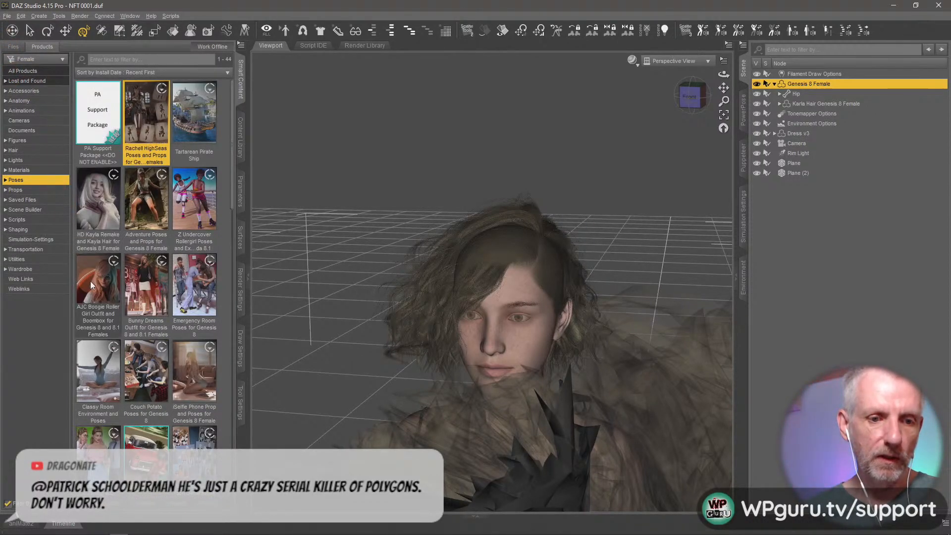
Turn off filtering by context and try the CDI G8.1 Female Fear B expression from the CDI Crime Cover Poses product.
click(11, 505)
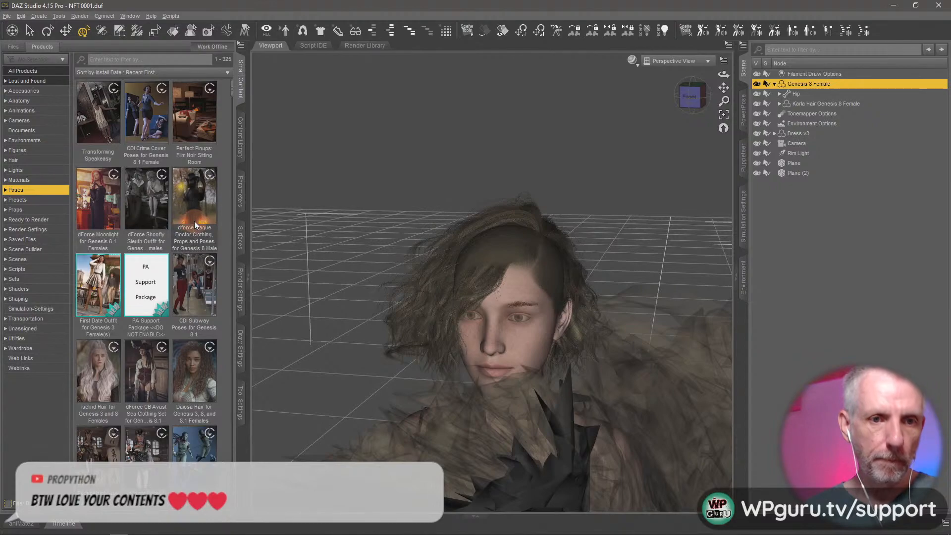
double_click(160, 130)
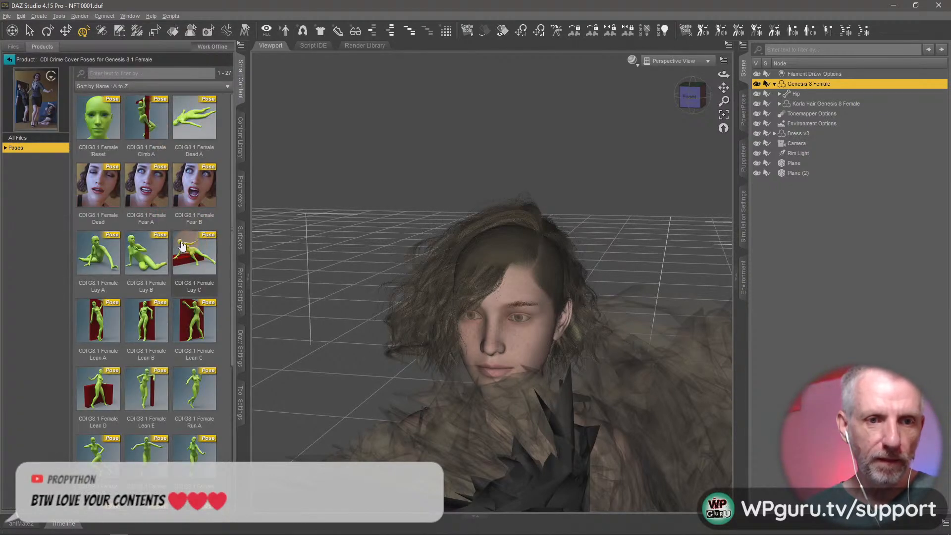
double_click(196, 202)
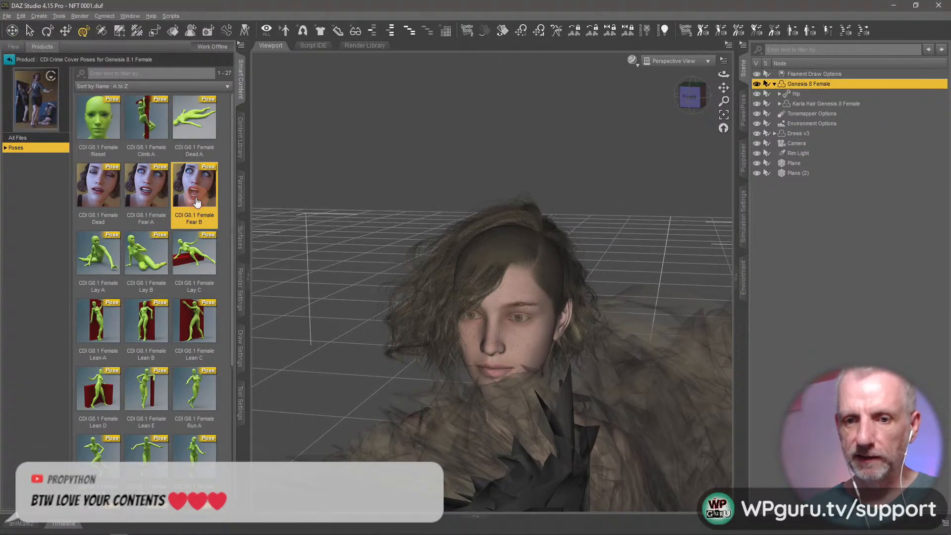
click(9, 59)
scroll(148, 267, down, 3)
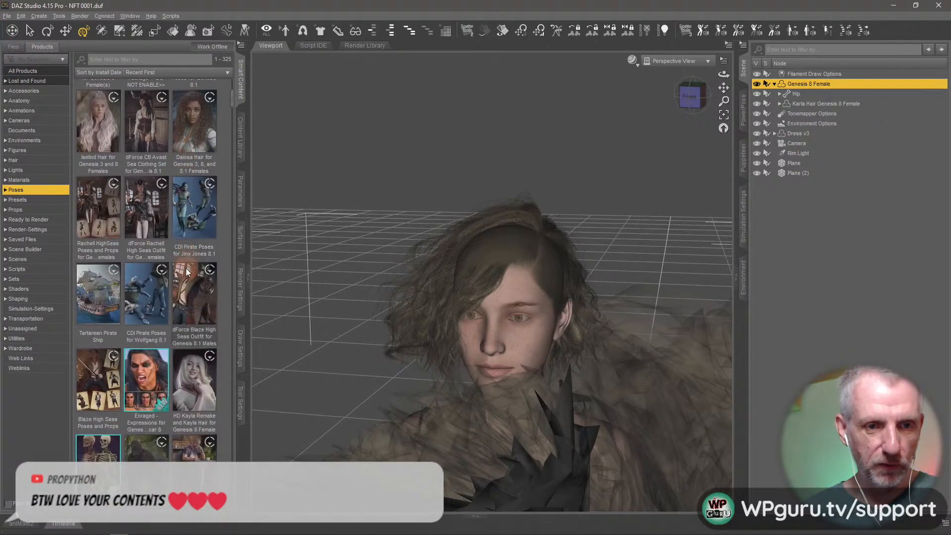
List the products in the Expressions category of Poses and look at the Z Undercover Rollergirl expressions.
double_click(47, 193)
click(35, 220)
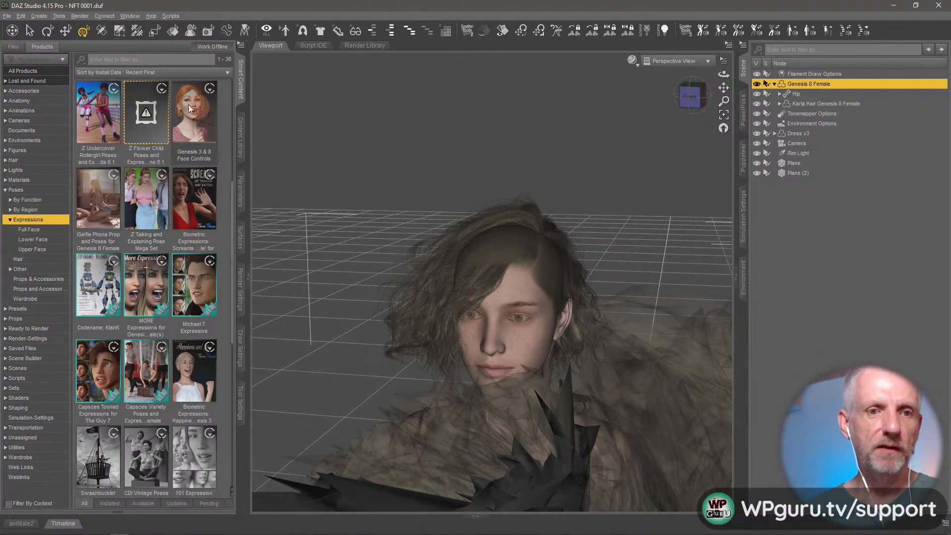
double_click(101, 116)
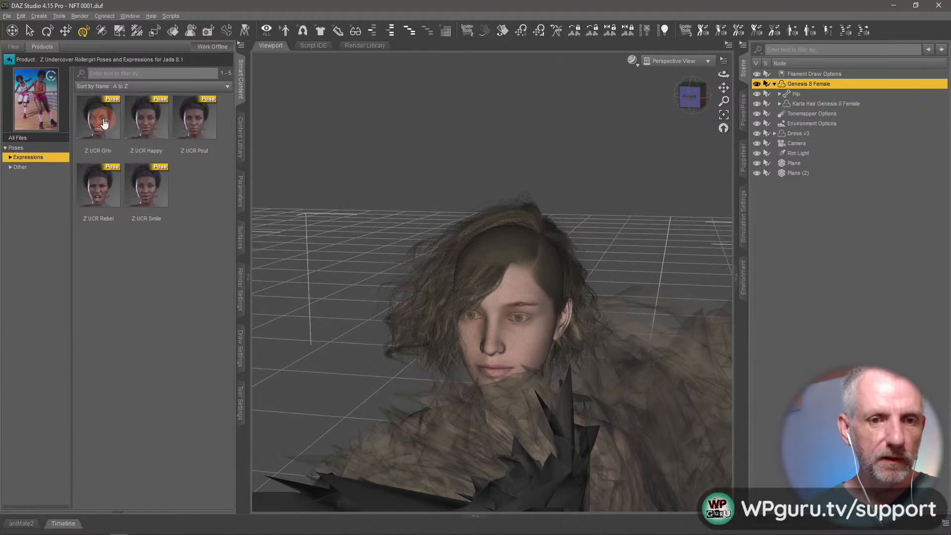
click(9, 59)
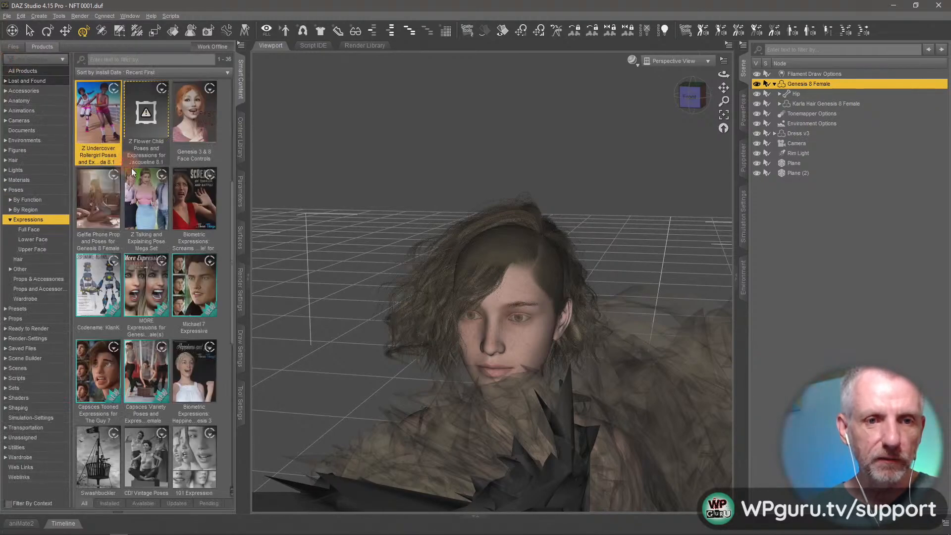
From the Biometric Expressions Screams of Terror product, try BE Extreme Scream and BE Dumbfounded, and apply BE Contemptible Sneer.
double_click(210, 200)
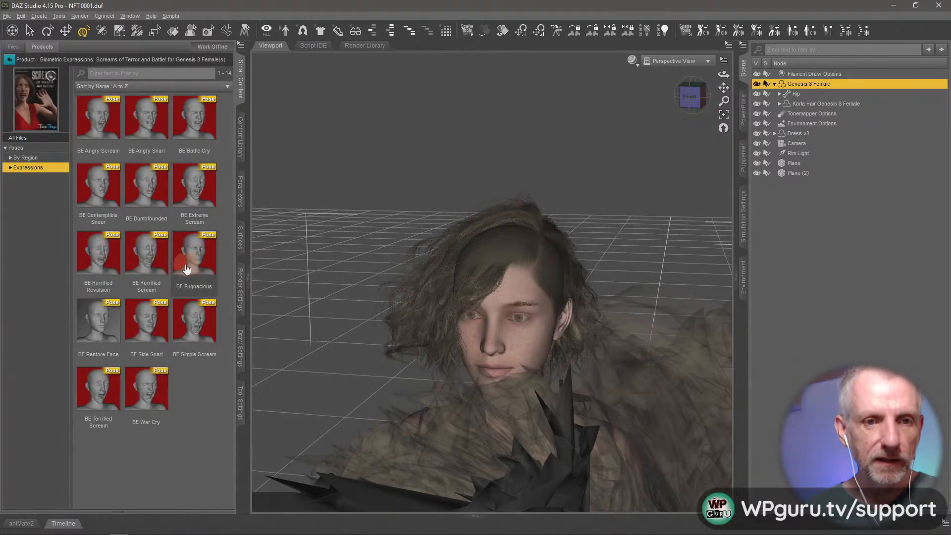
double_click(198, 191)
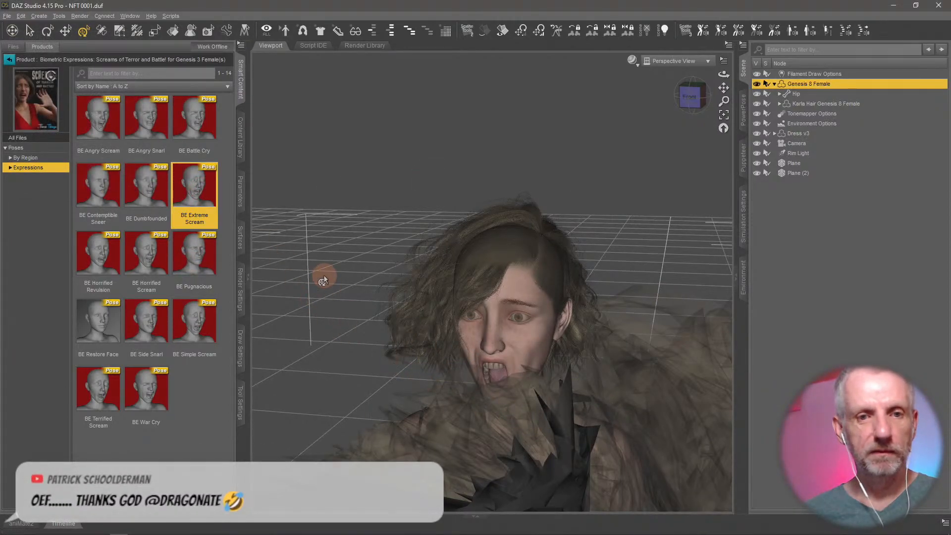
scroll(389, 374, up, 3)
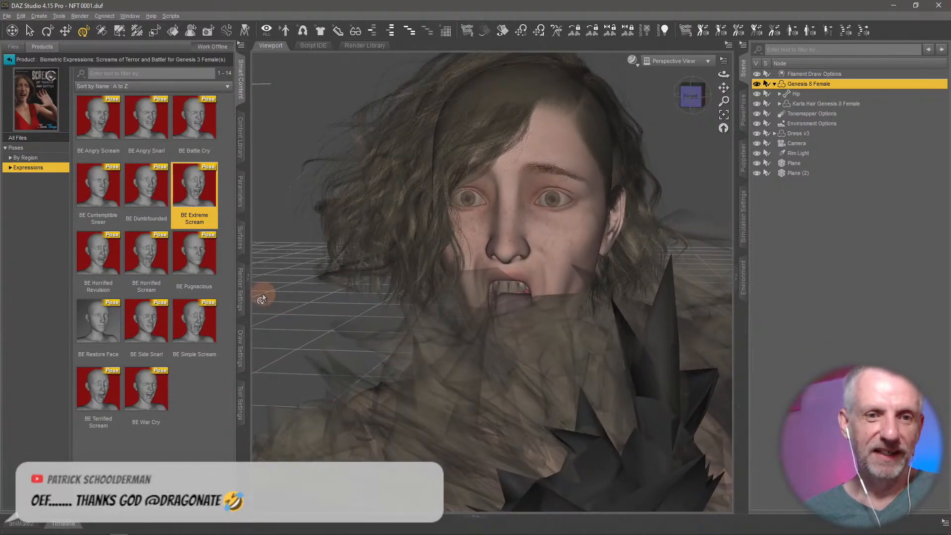
double_click(147, 188)
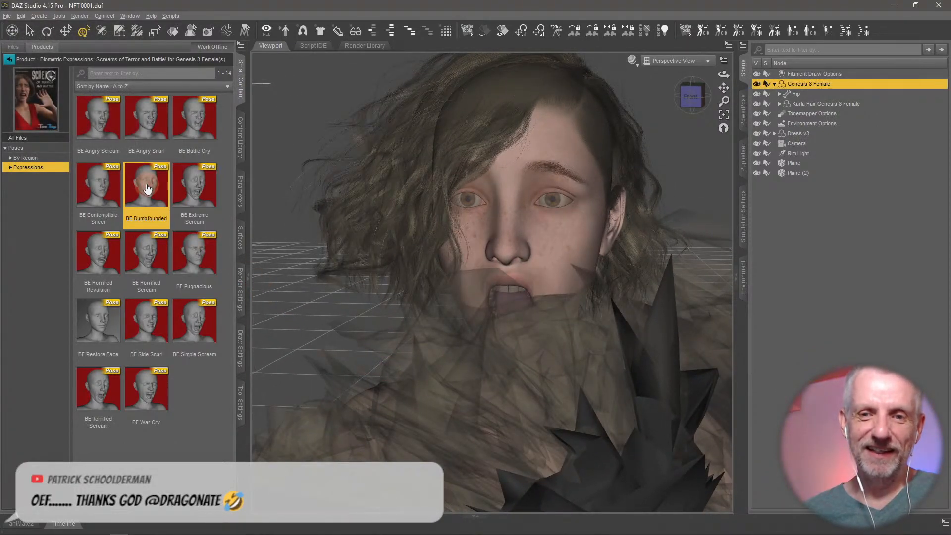
double_click(100, 186)
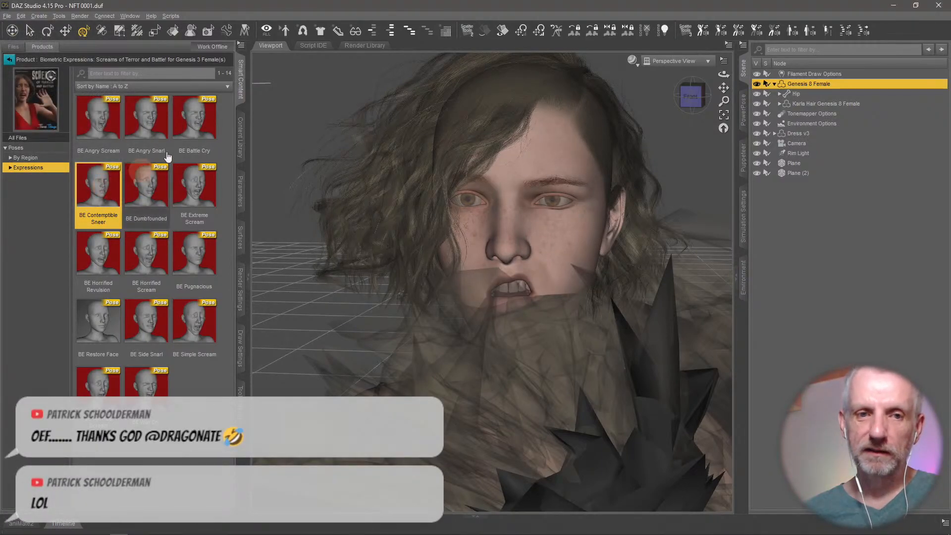
Try the BE Battle Cry, BE Angry Scream, BE Horrified Revulsion and BE Horrified Scream expressions and inspect the face from different angles.
double_click(188, 121)
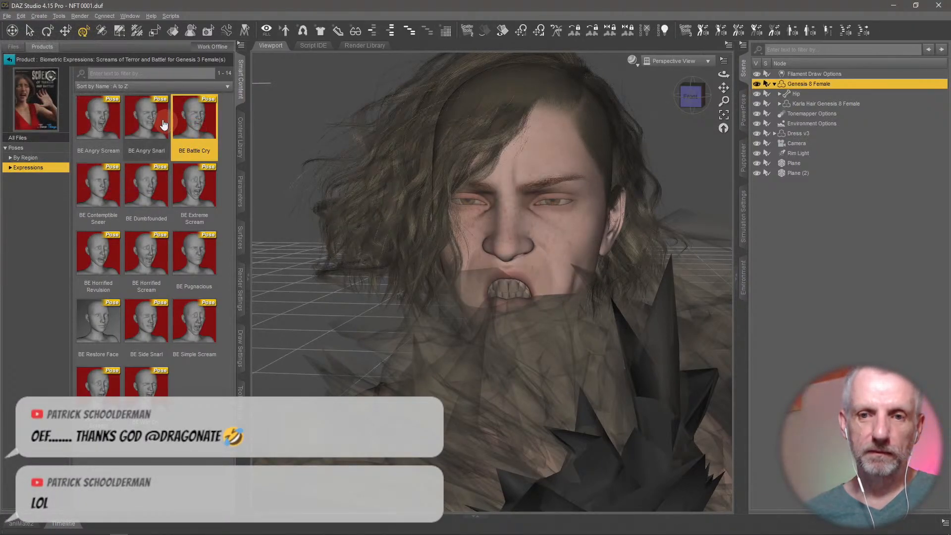
double_click(97, 122)
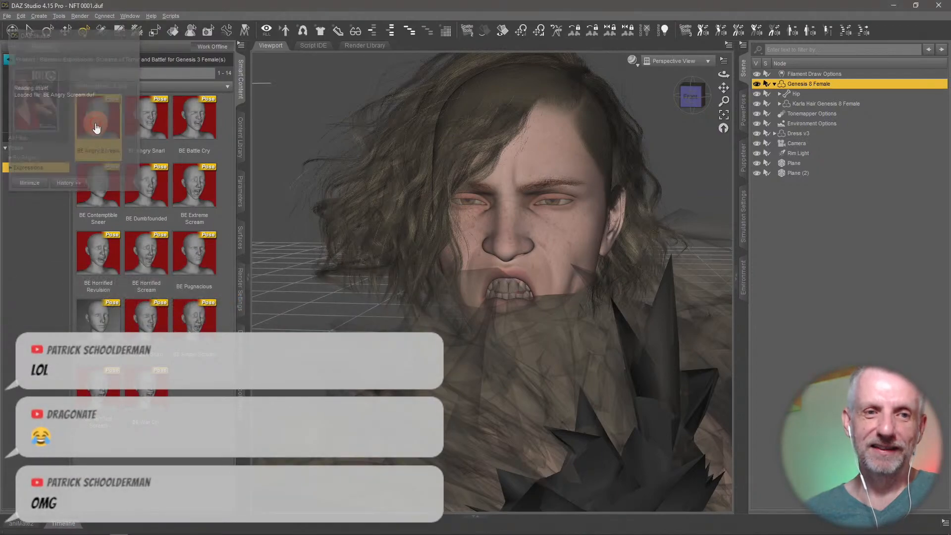
double_click(146, 263)
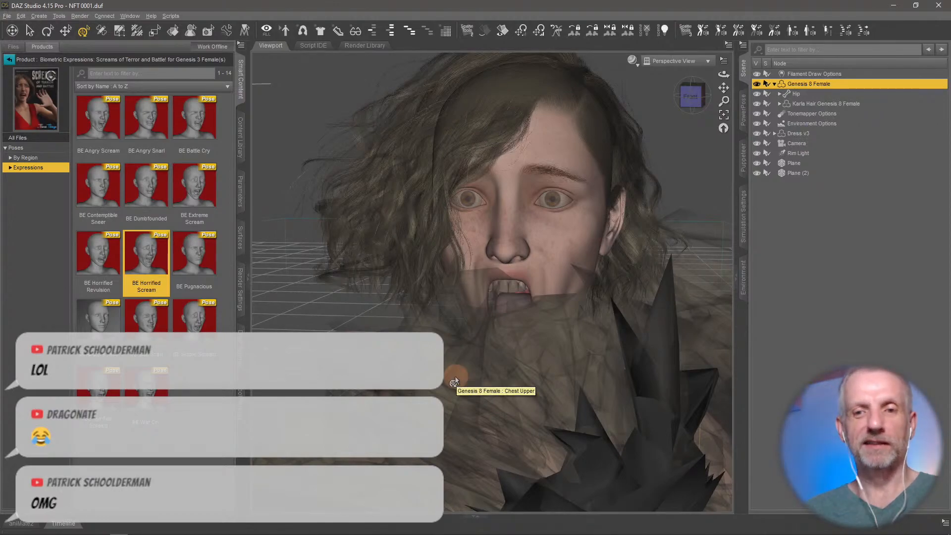
middle_drag(515, 333, 472, 325)
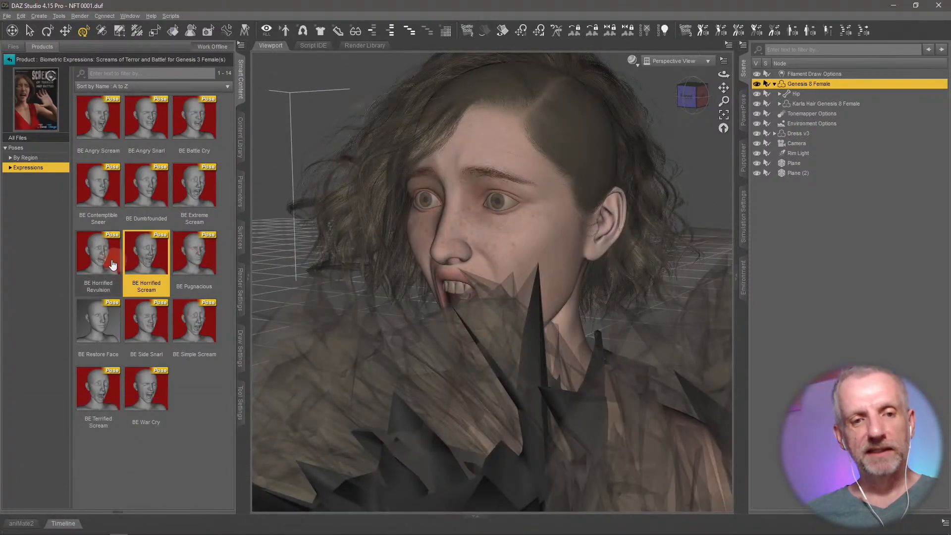
click(107, 263)
middle_drag(335, 317, 400, 328)
click(147, 251)
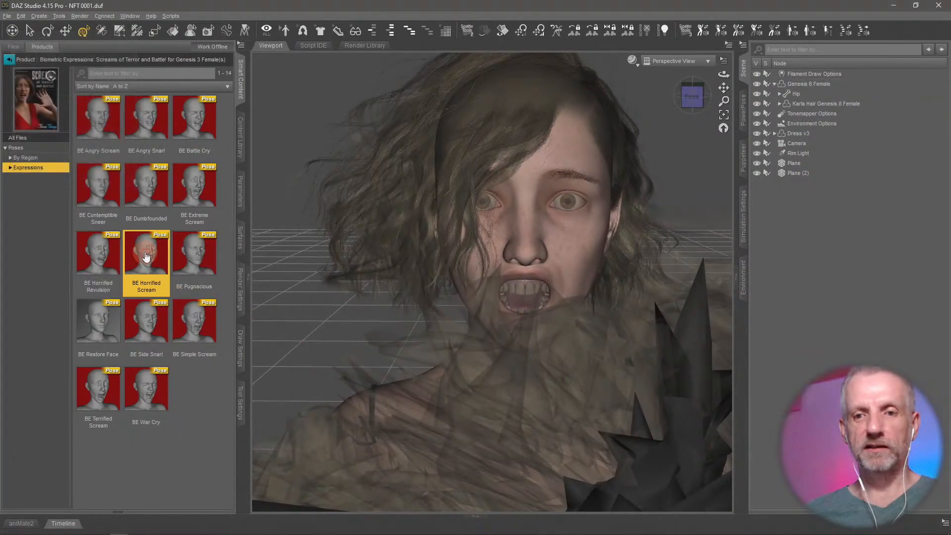
Compare BE Extreme Scream with BE Horrified Scream on the figure and try the BE Side Snarl expression.
click(193, 196)
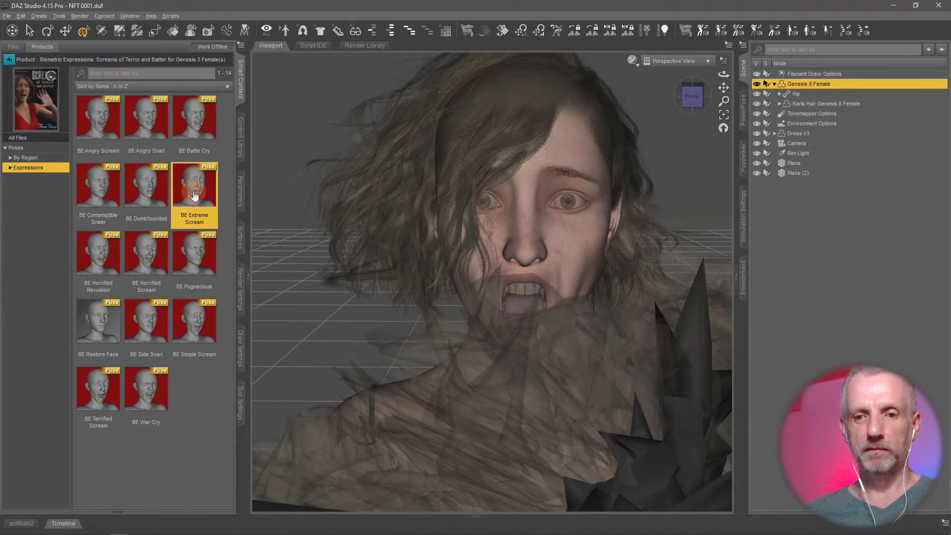
click(161, 247)
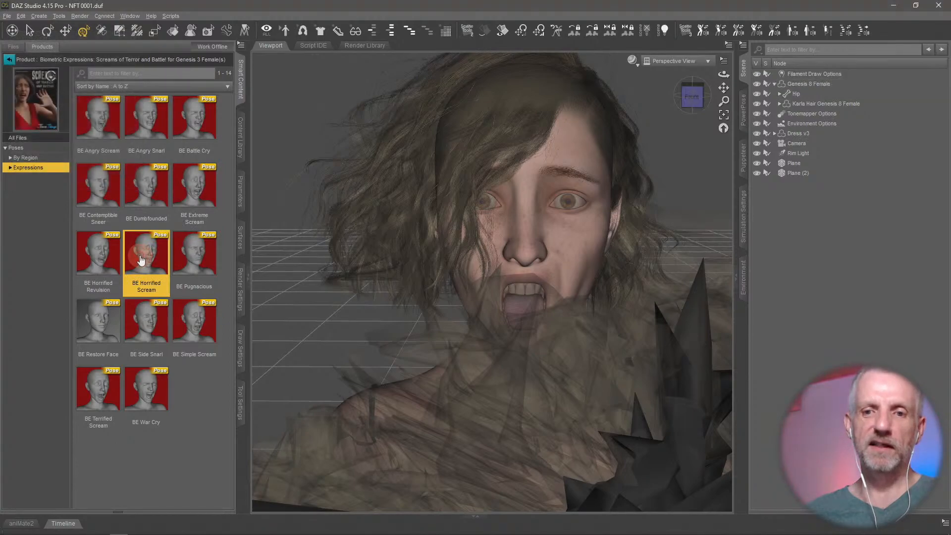
click(203, 203)
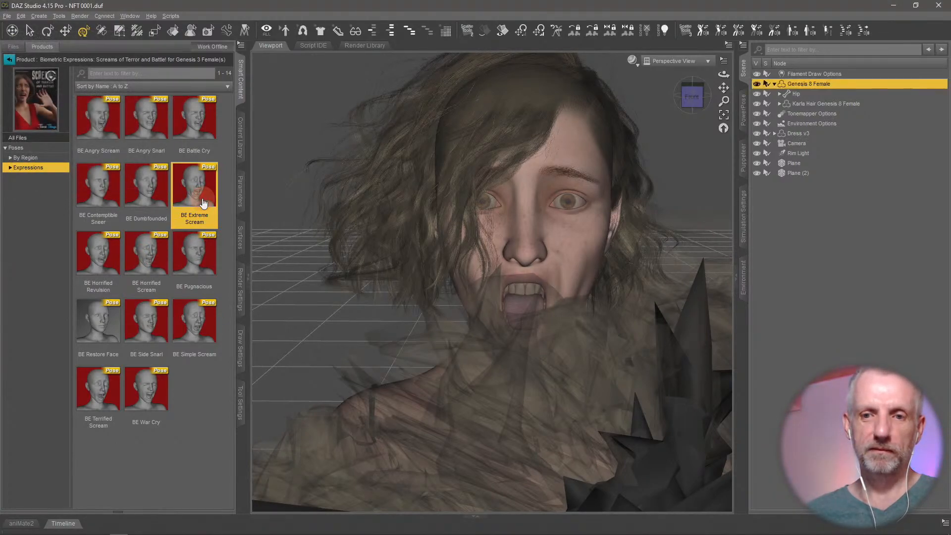
click(101, 260)
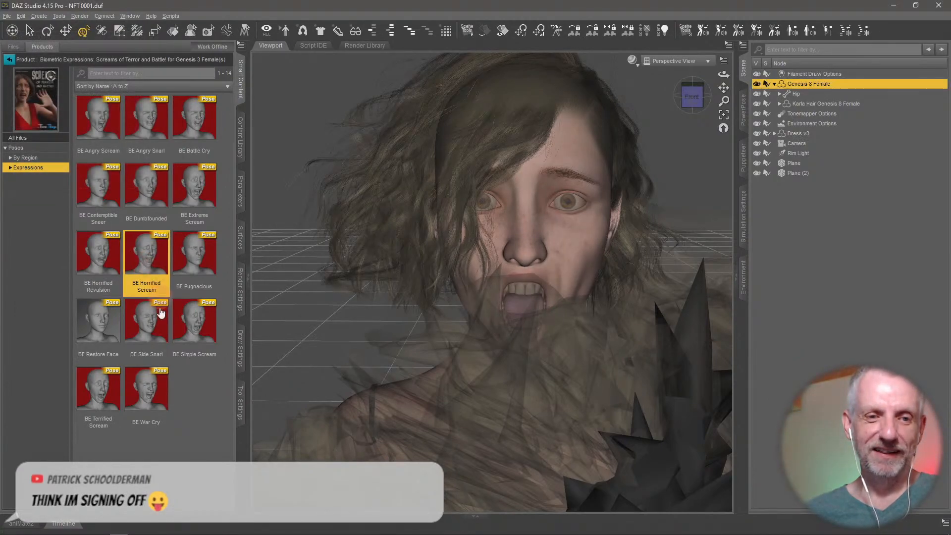
click(146, 336)
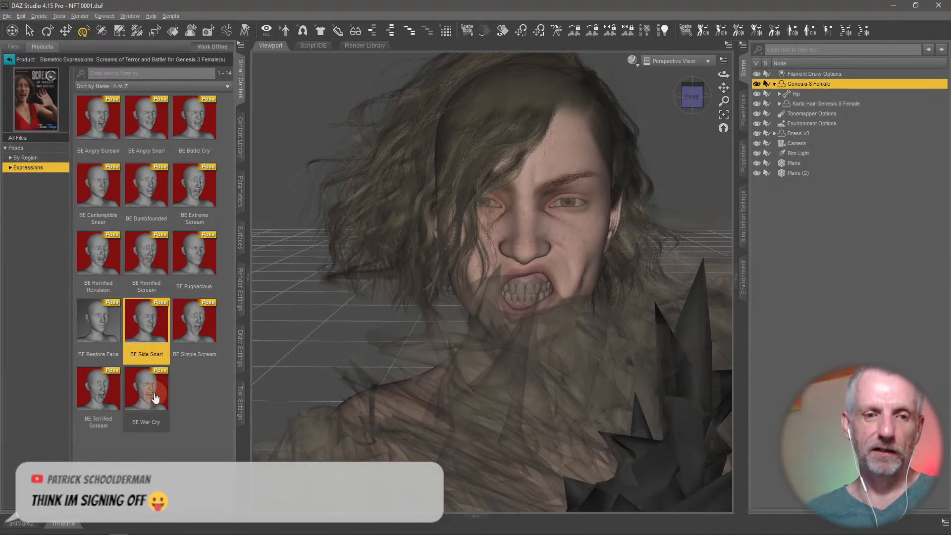
Apply the BE Extreme Scream expression to Genesis 8 Female and frame the whole figure.
mouse_move(155, 398)
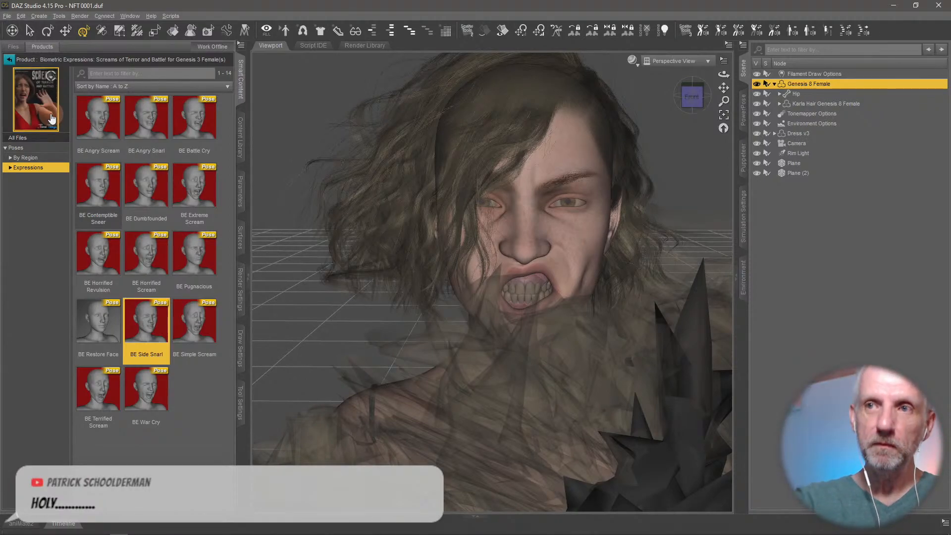
double_click(199, 191)
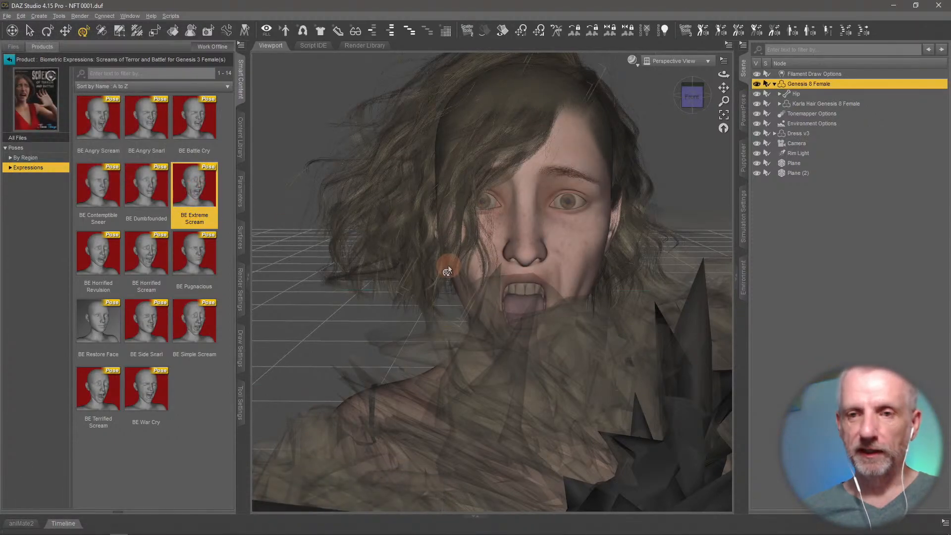
scroll(625, 178, down, 5)
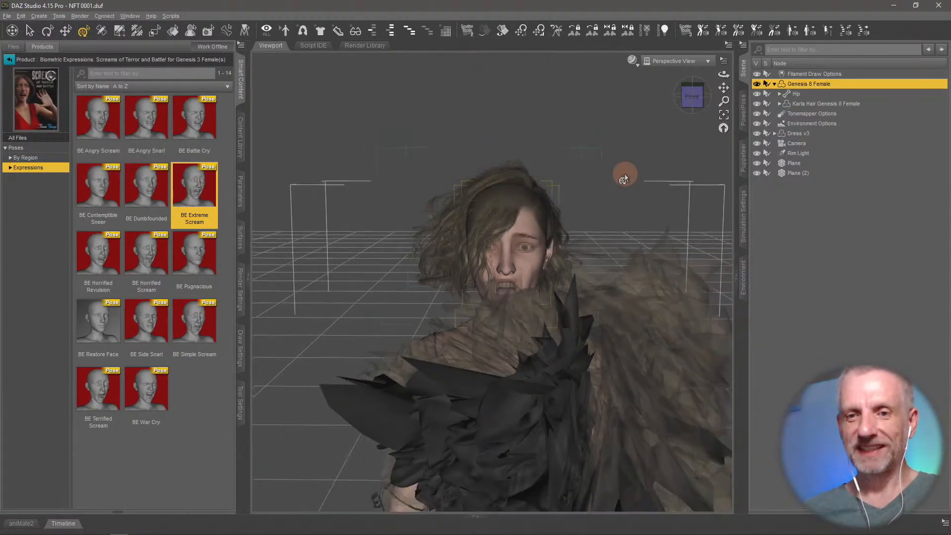
middle_drag(548, 251, 550, 255)
scroll(549, 254, down, 4)
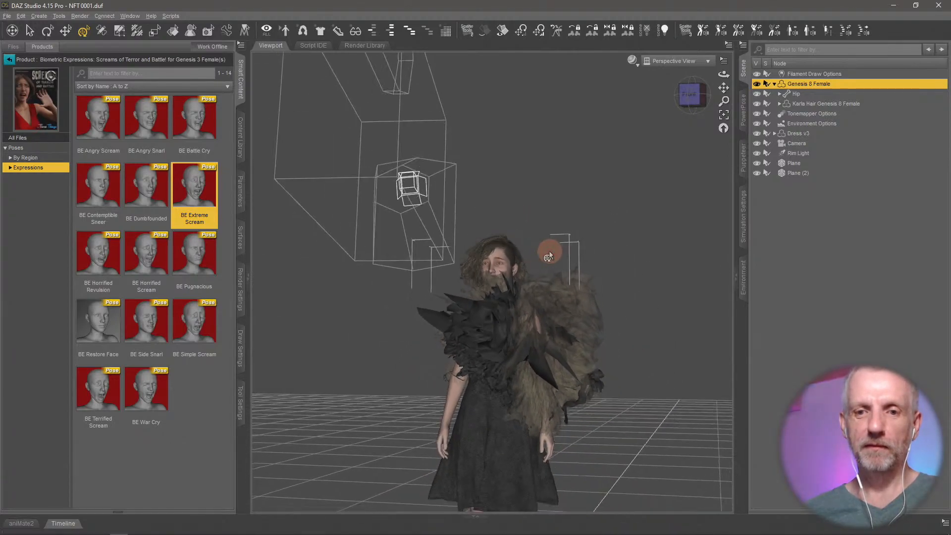
middle_drag(494, 292, 491, 287)
scroll(492, 290, down, 2)
ctrl+alt+drag(470, 267, 458, 282)
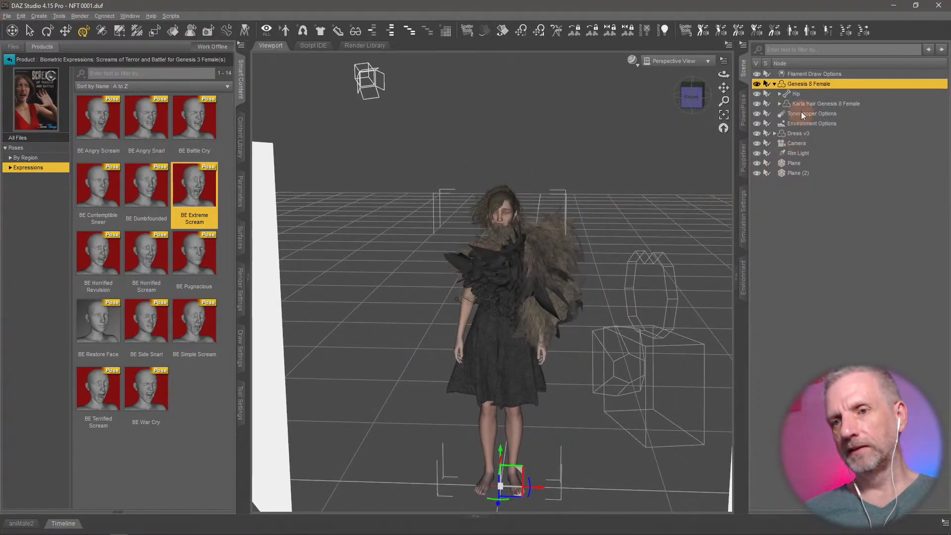
Create a new null with default settings and parent Genesis 8 Female and Dress v3 to it.
click(775, 84)
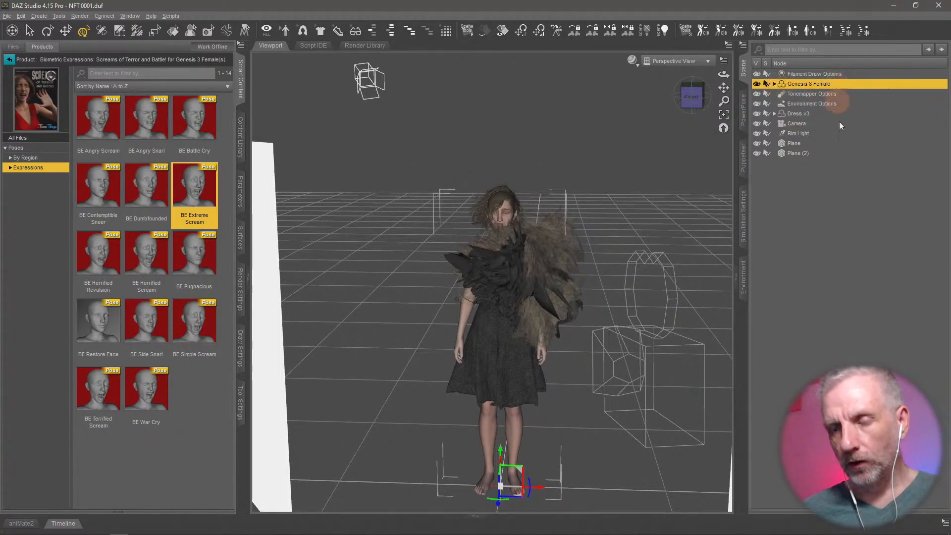
click(38, 16)
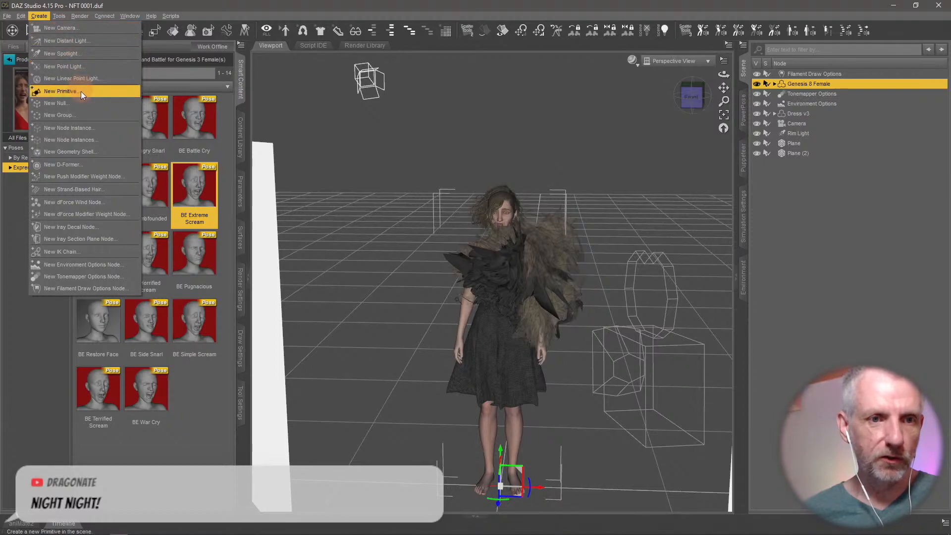
click(82, 105)
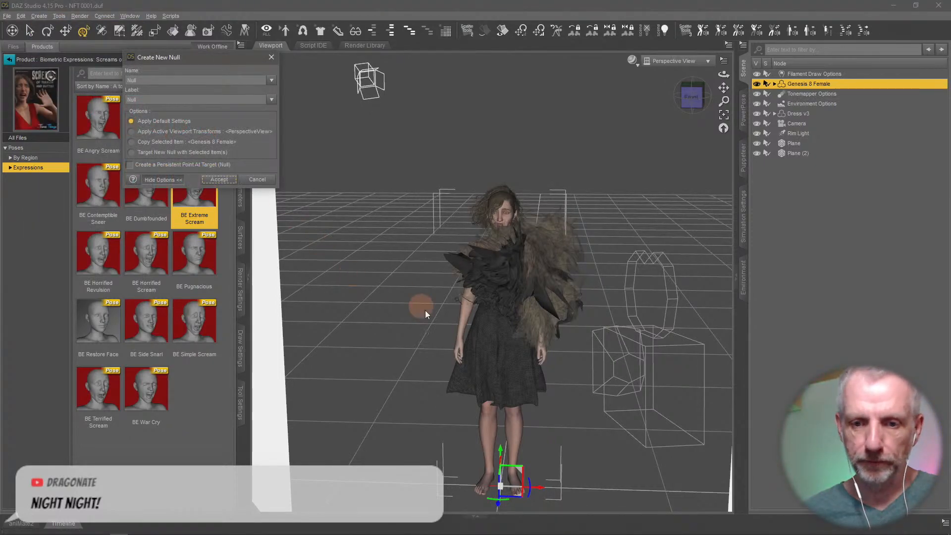
click(216, 180)
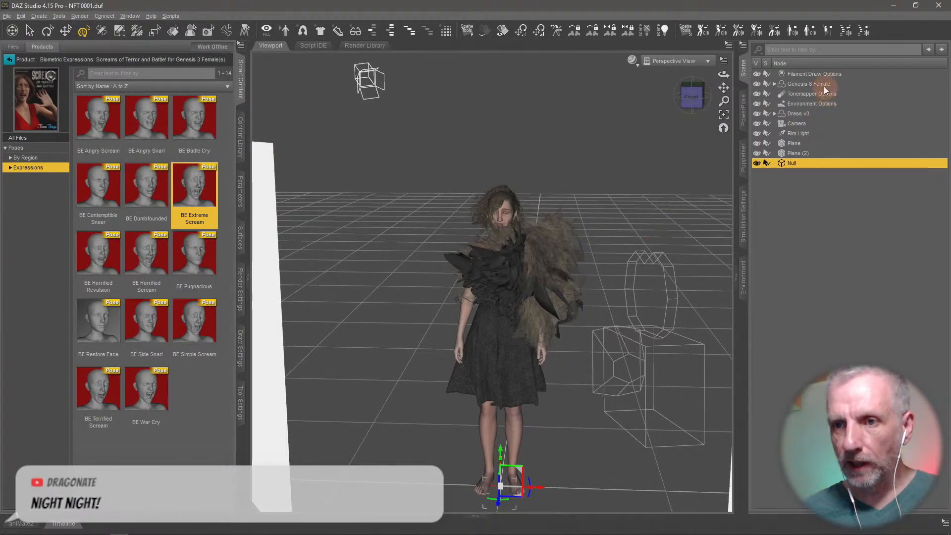
drag(822, 85, 805, 159)
drag(804, 103, 802, 153)
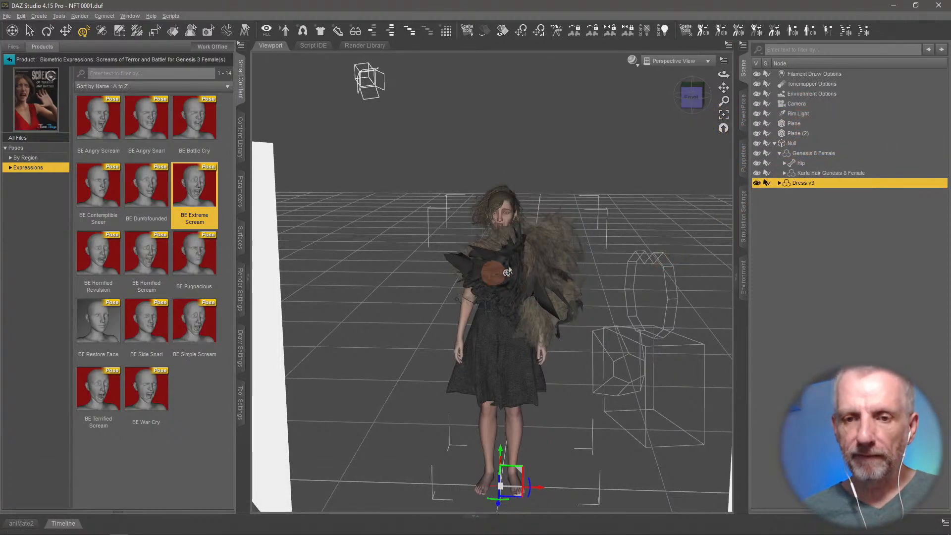
Select the null and set the animation timeline's total length to 161 frames.
click(804, 143)
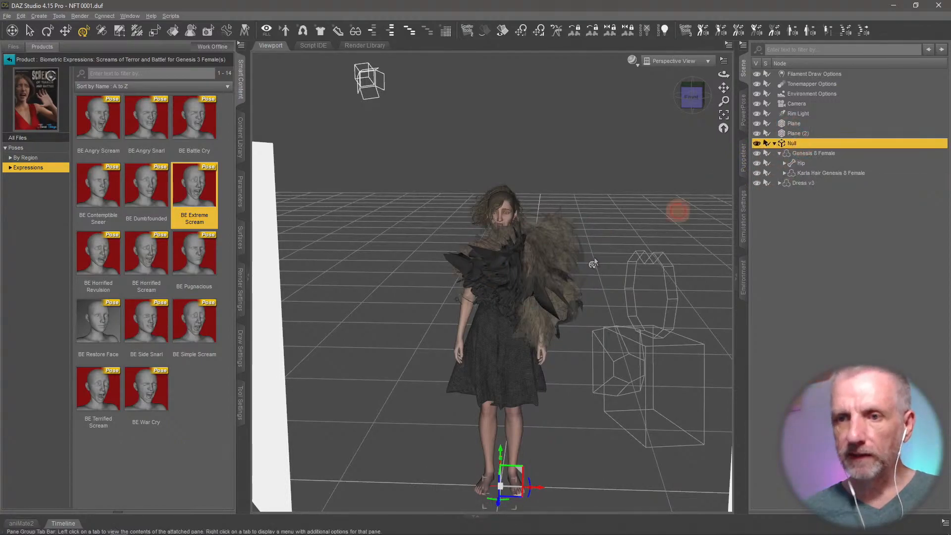
click(64, 524)
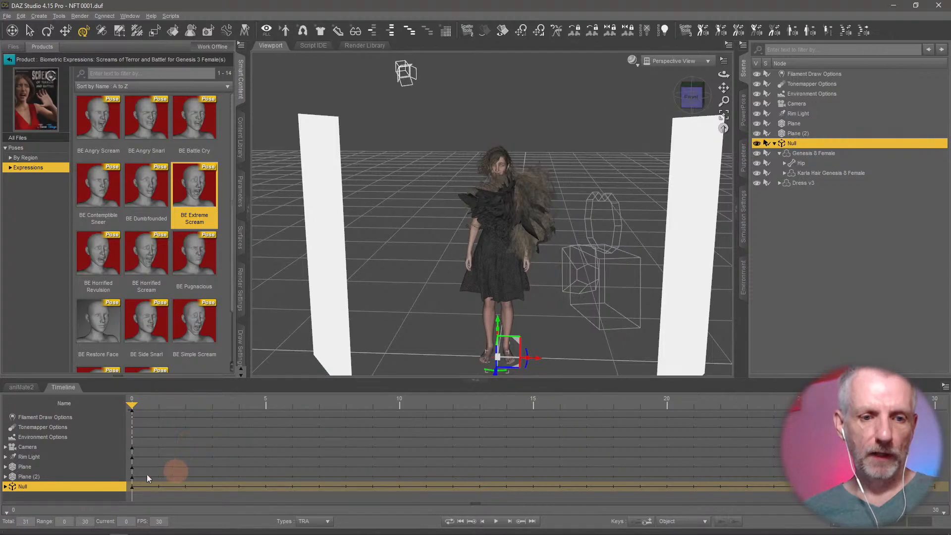
text(161)
key(Return)
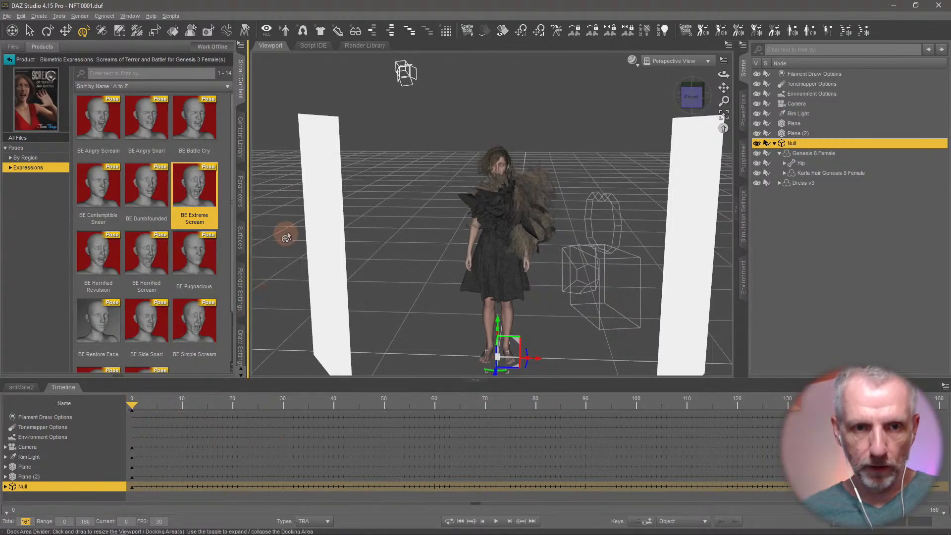
At frame 160, set the null's Y Rotate to -360.
click(240, 194)
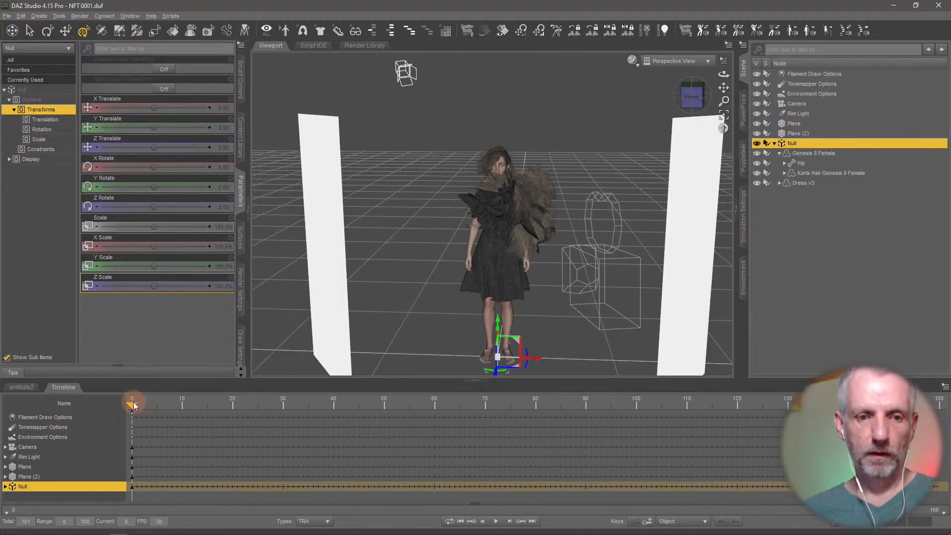
drag(133, 406, 945, 501)
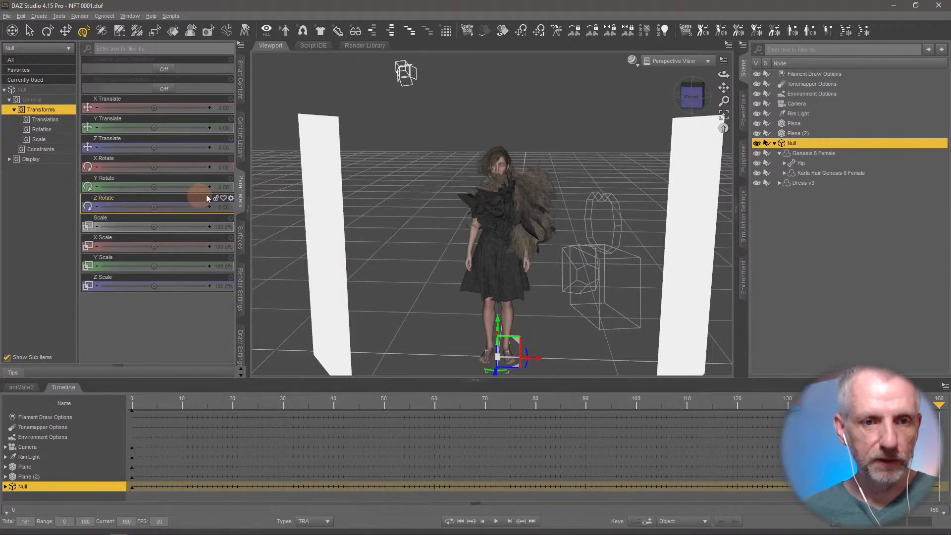
click(223, 187)
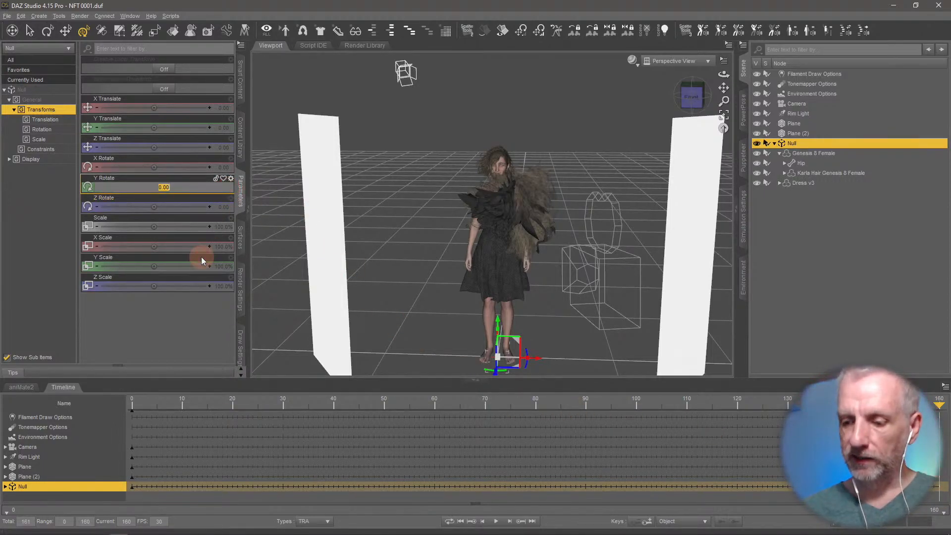
text(360)
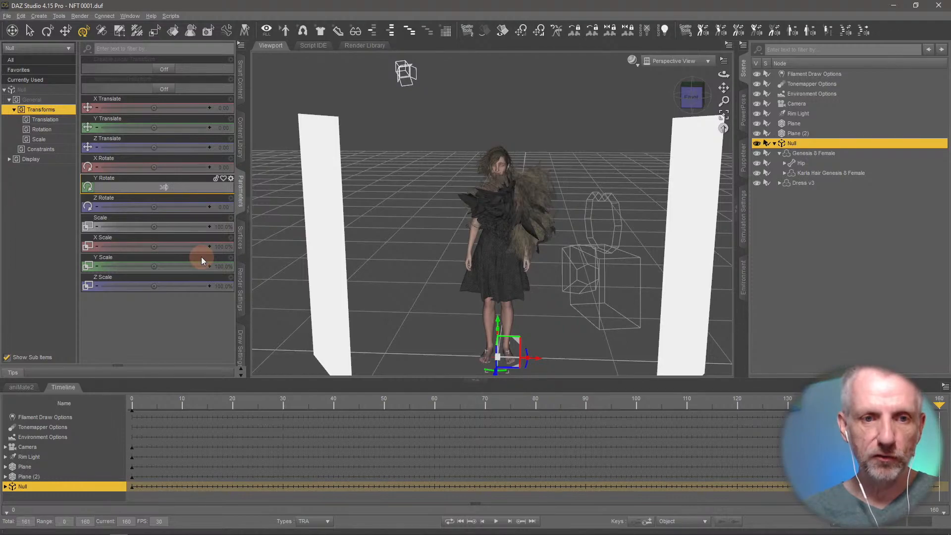
text(-)
key(Return)
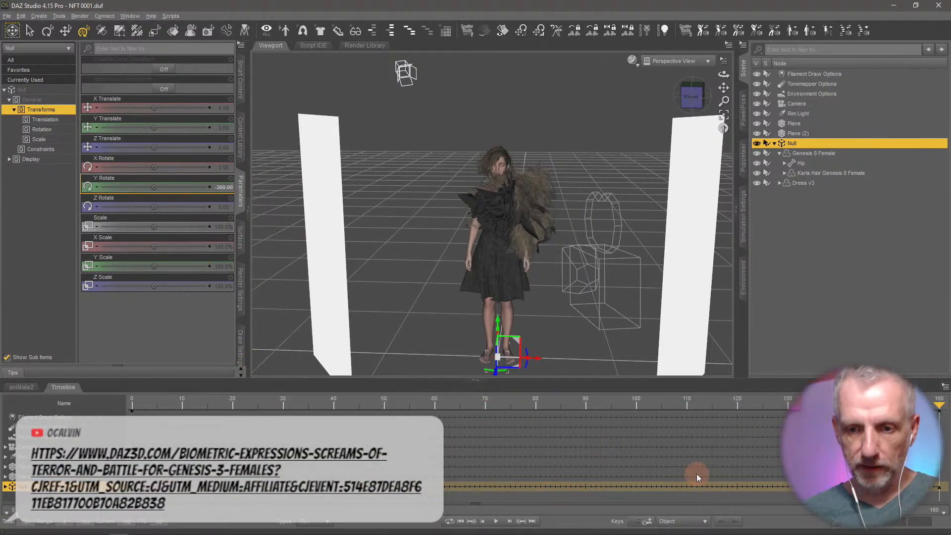
Scrub through the timeline to check the null's rotation and return to frame 0.
drag(768, 413, 187, 413)
drag(88, 425, 54, 426)
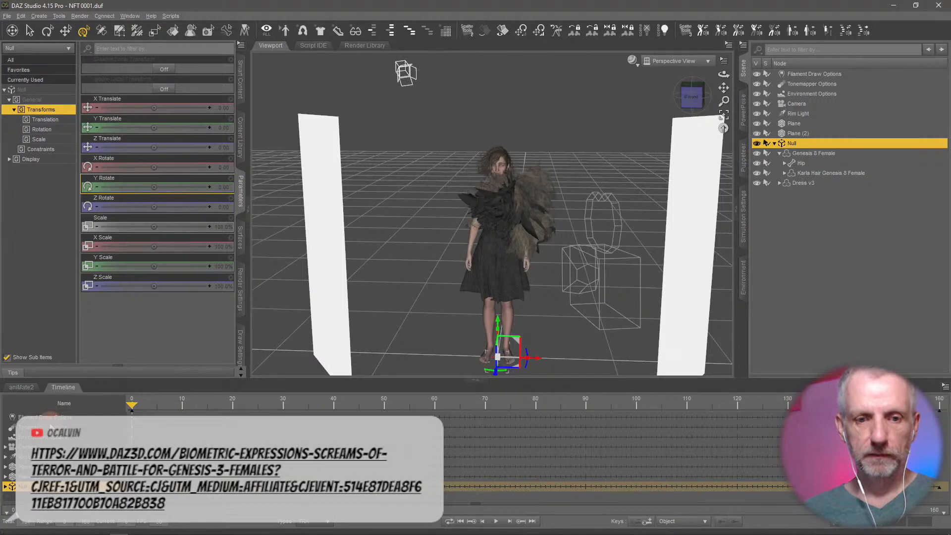
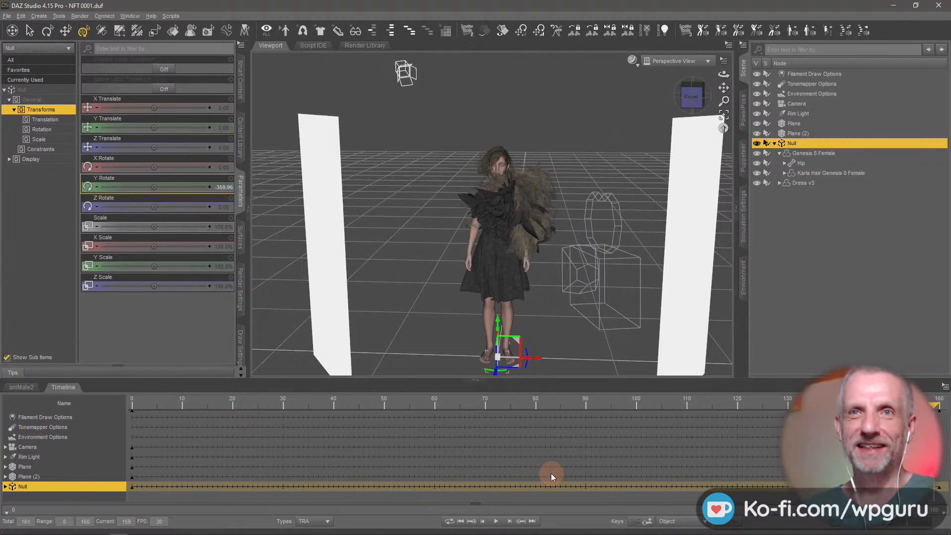
click(461, 521)
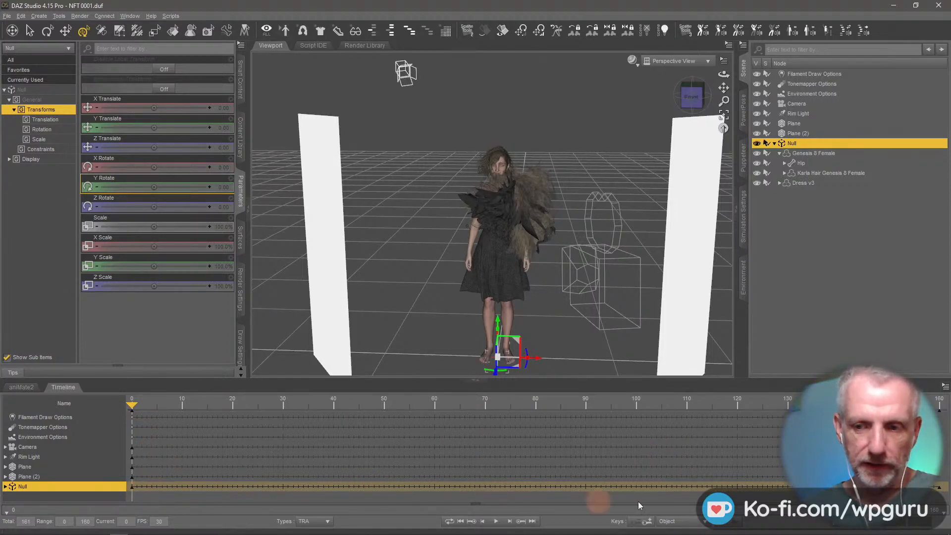
Select the null's keyframes at frames 160 and 0 and make the rotation between them linear.
drag(939, 495, 706, 479)
drag(299, 456, 108, 480)
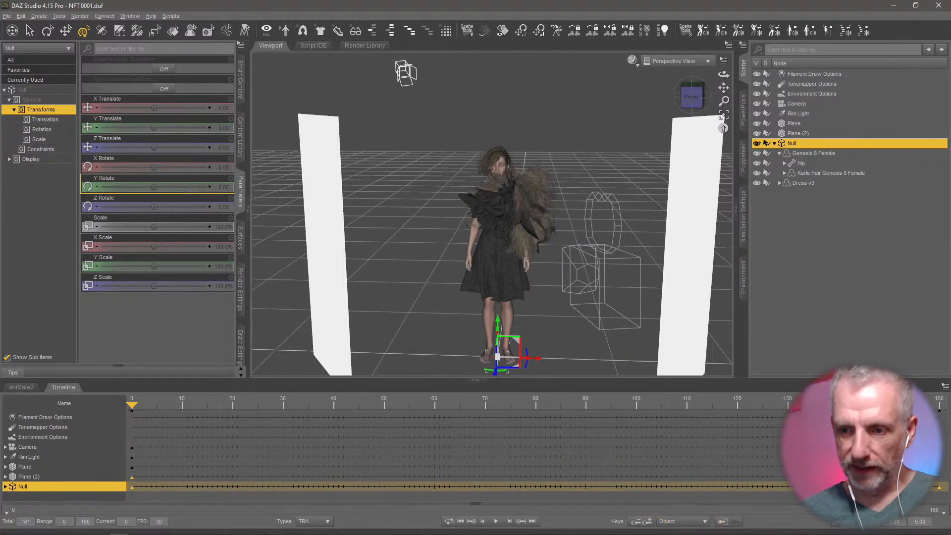
Play the turntable animation, scrub back and forth to check the even rotation, and return to frame 0.
click(497, 522)
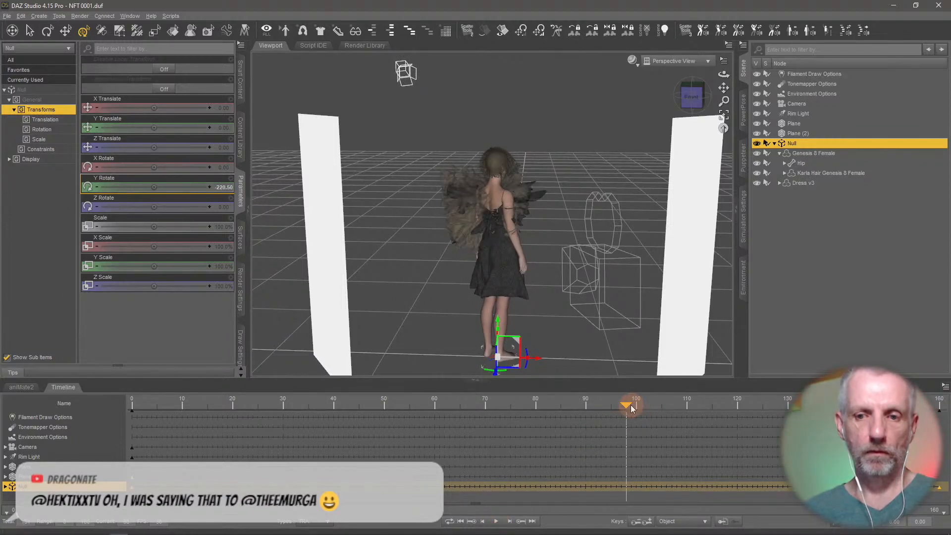
drag(627, 409, 313, 424)
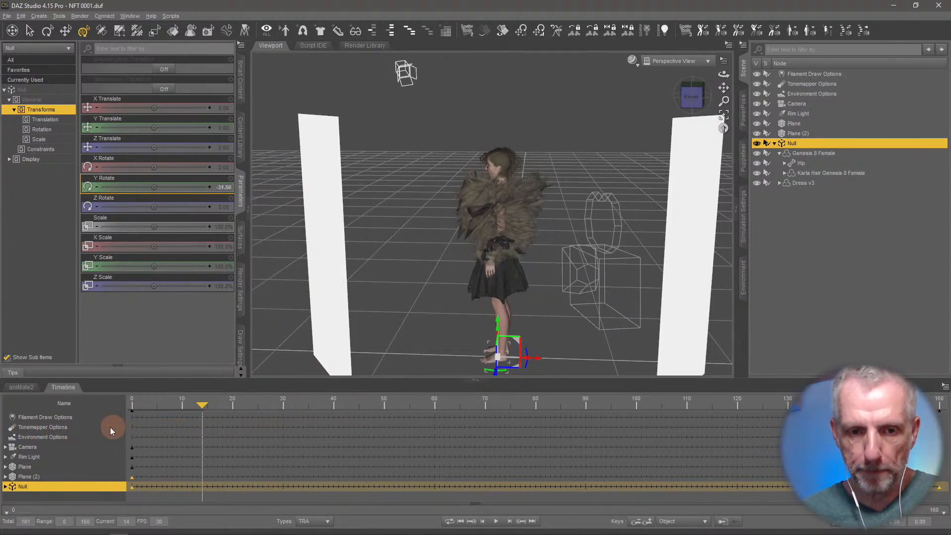
drag(257, 429, 479, 426)
drag(331, 429, 7, 416)
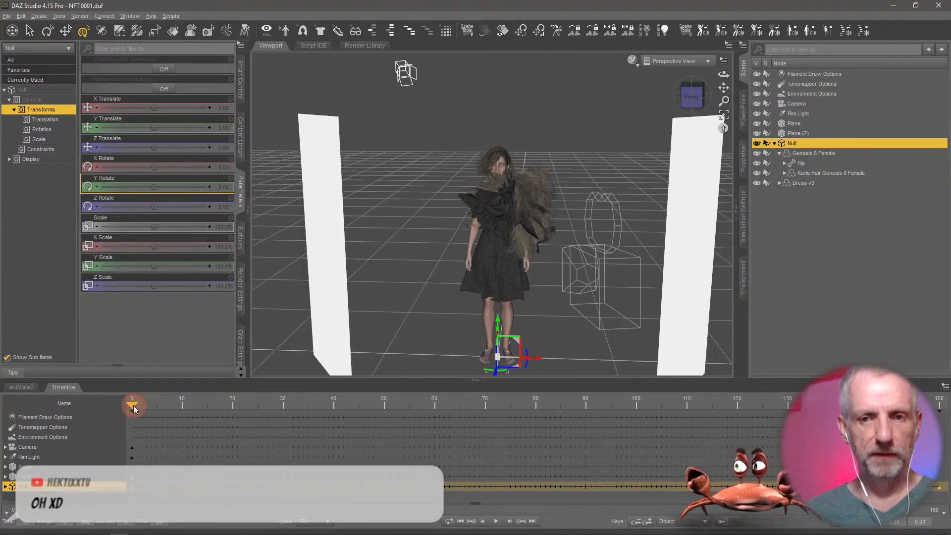
Scrub the turntable to the profile pose around frame 132 and inspect the figure's upper body up close.
drag(133, 406, 824, 443)
scroll(501, 248, up, 6)
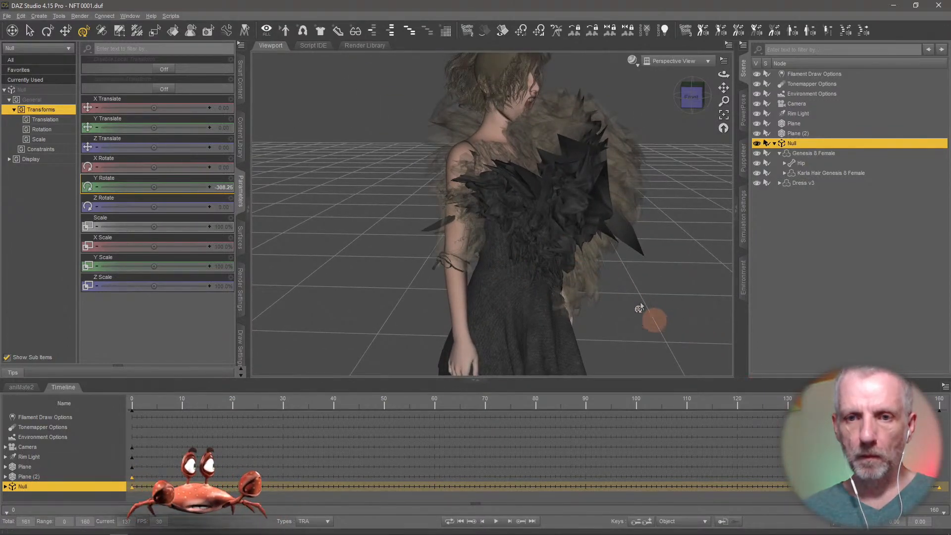
scroll(598, 261, down, 3)
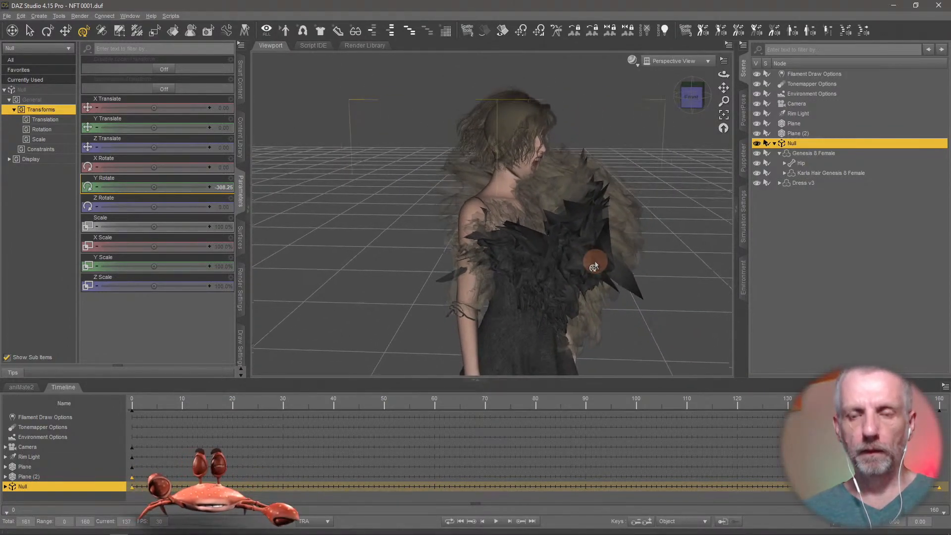
scroll(594, 267, up, 5)
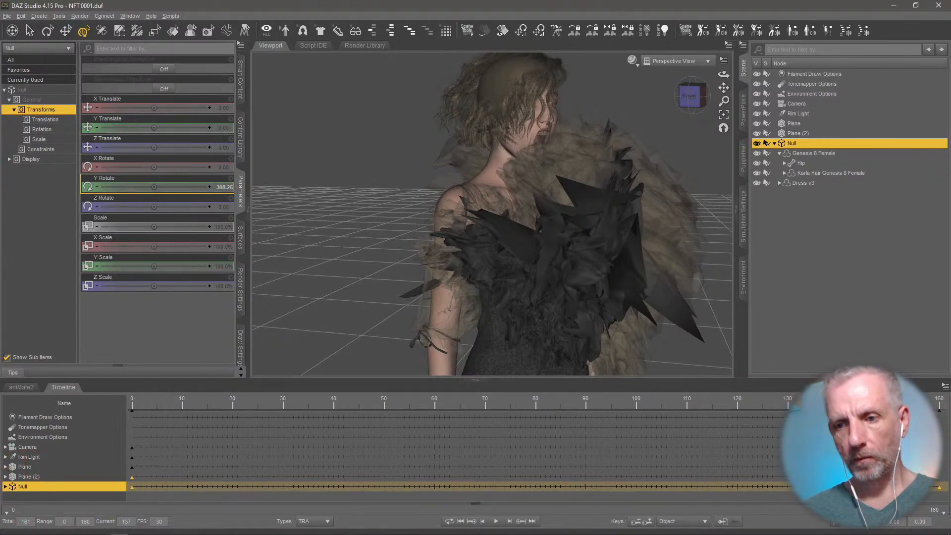
drag(768, 406, 798, 406)
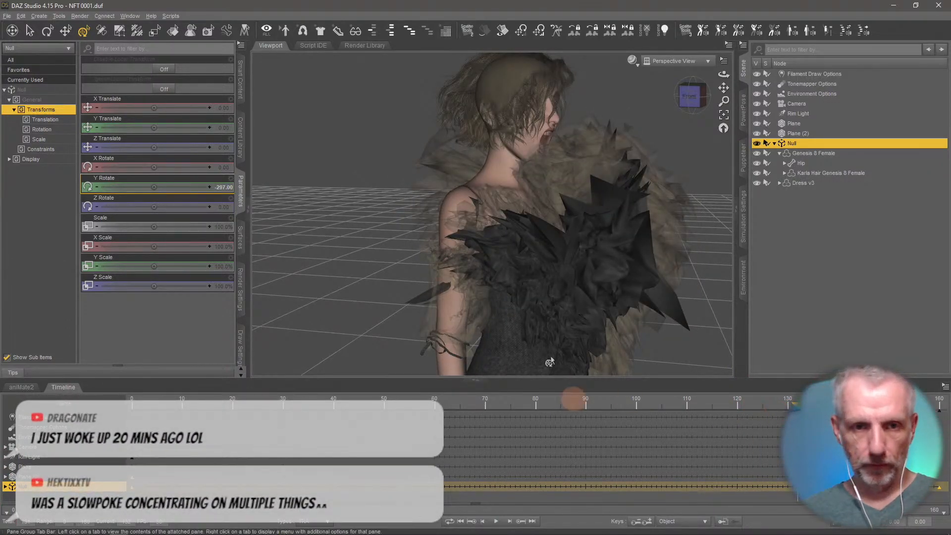
Add a keyframe for Genesis 8 Female and move the playhead back to about frame 133.
click(818, 155)
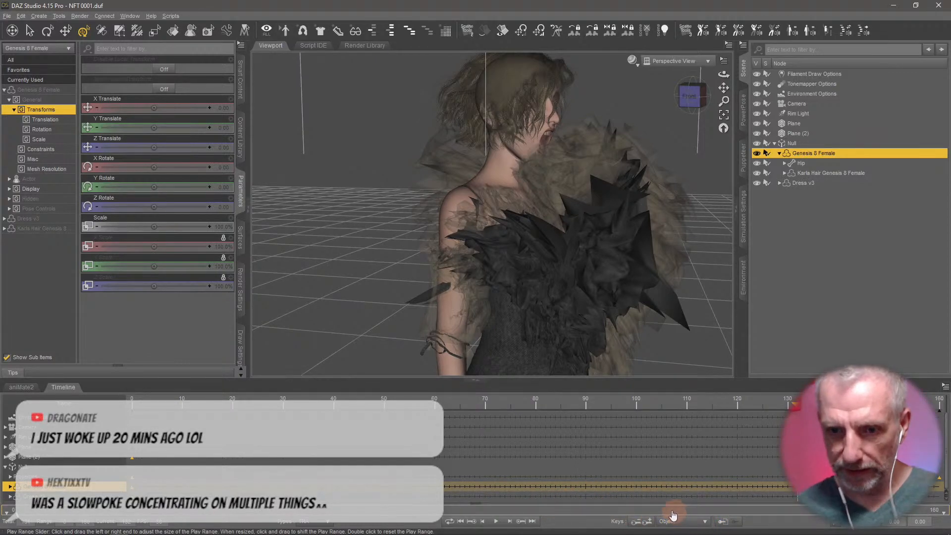
click(648, 521)
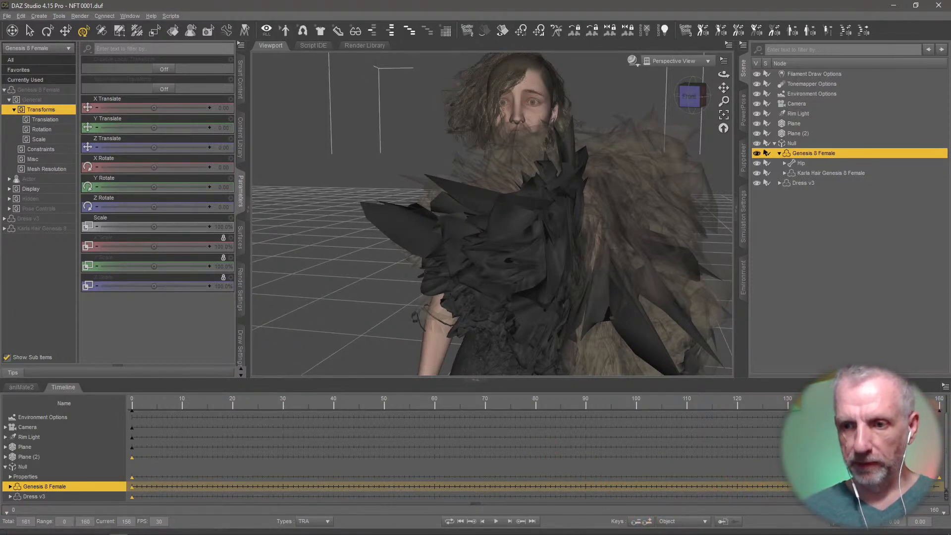
drag(919, 404, 803, 403)
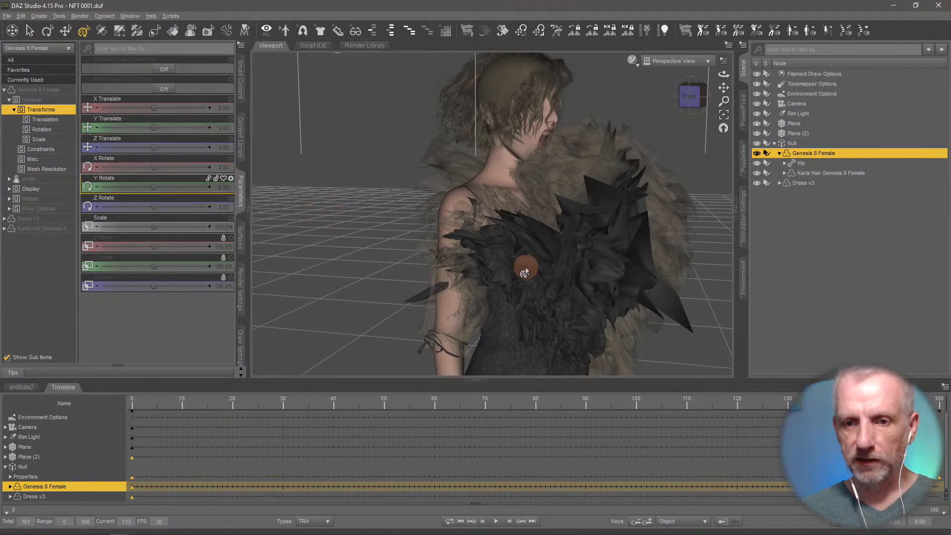
Using the PowerPose head template, turn both eyes at frame 133 to about Side-Side -27.30 and Up-Down -2.55.
mouse_move(524, 267)
middle_down()
mouse_move(498, 270)
mouse_move(524, 268)
middle_up()
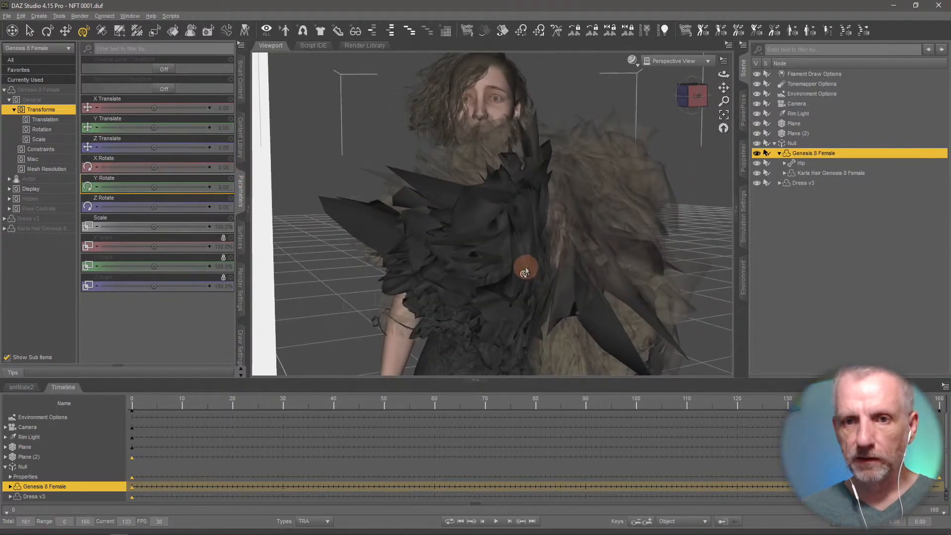
click(743, 110)
click(888, 94)
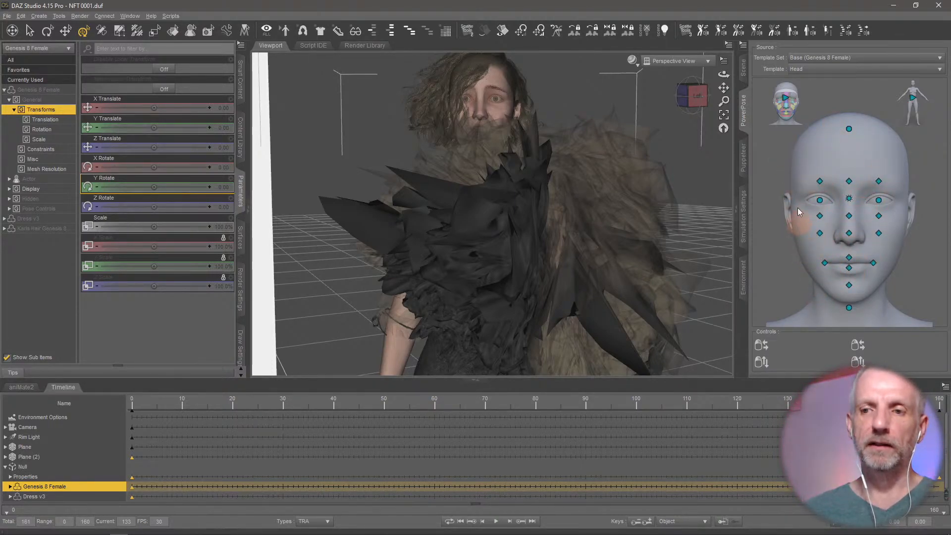
click(849, 199)
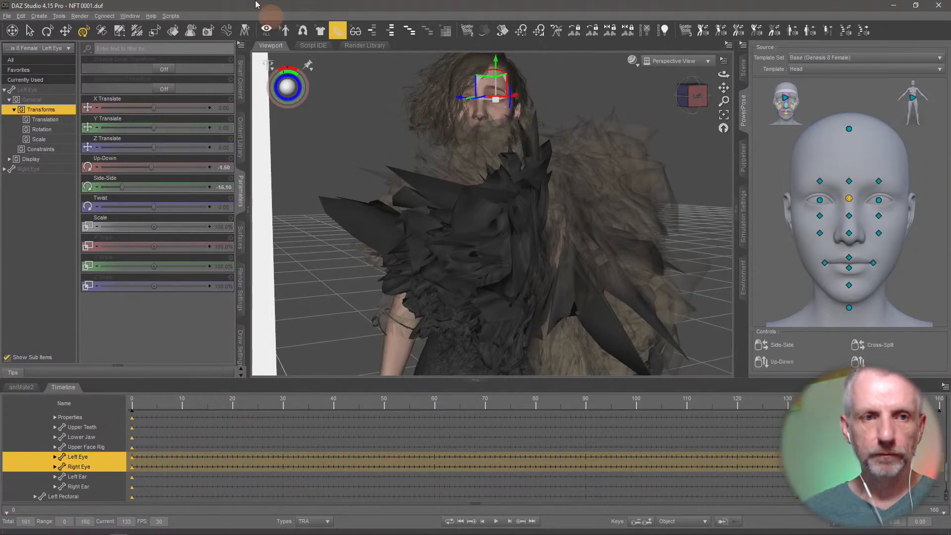
click(30, 30)
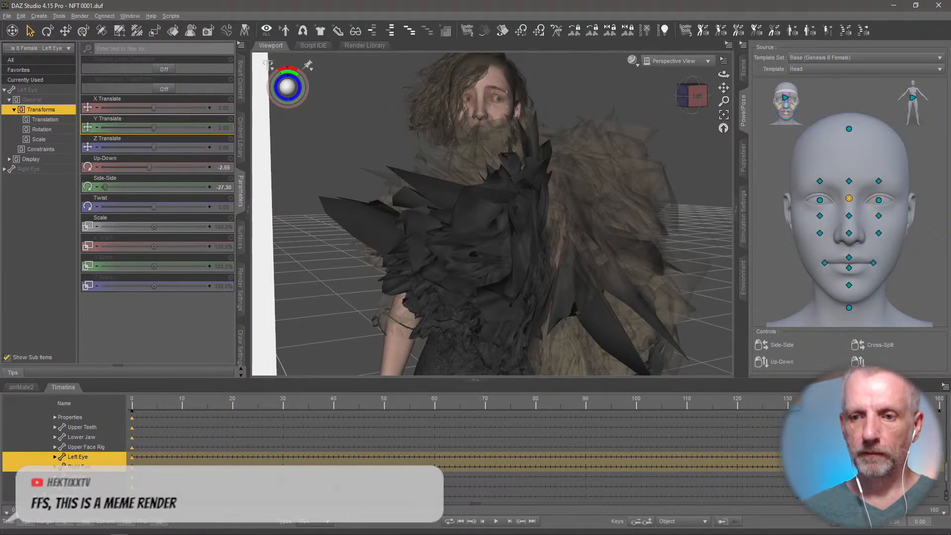
Check the eye movement from a front-facing angle and key both eyes at frame 140.
drag(748, 412, 803, 424)
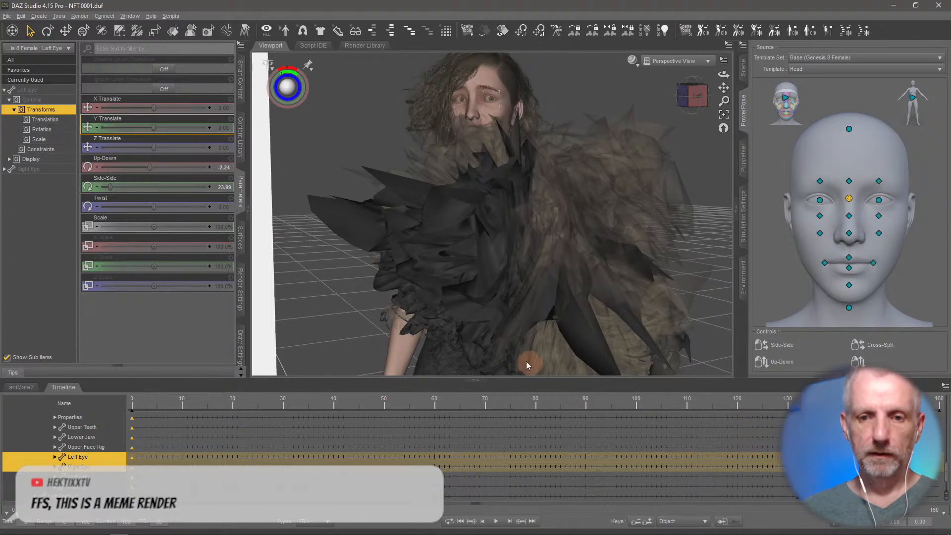
alt+drag(478, 307, 520, 308)
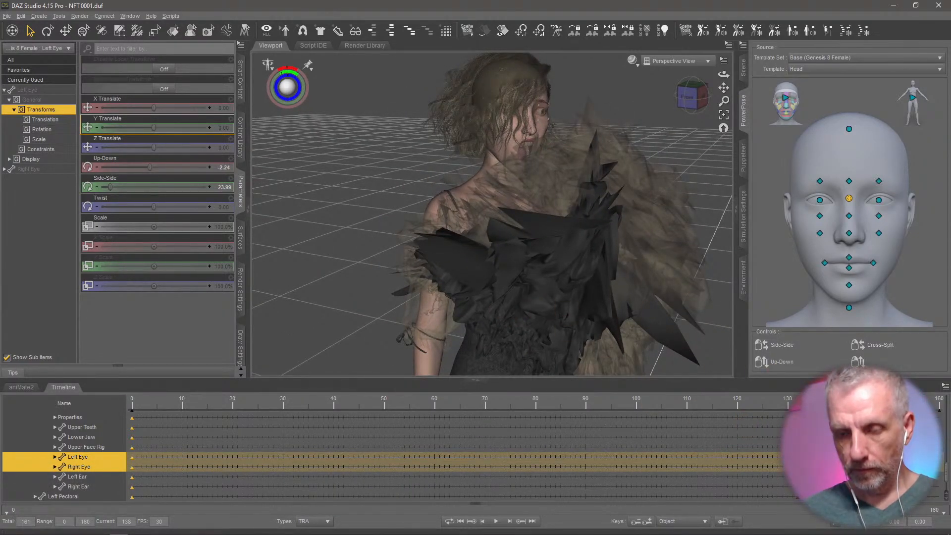
drag(828, 406, 839, 406)
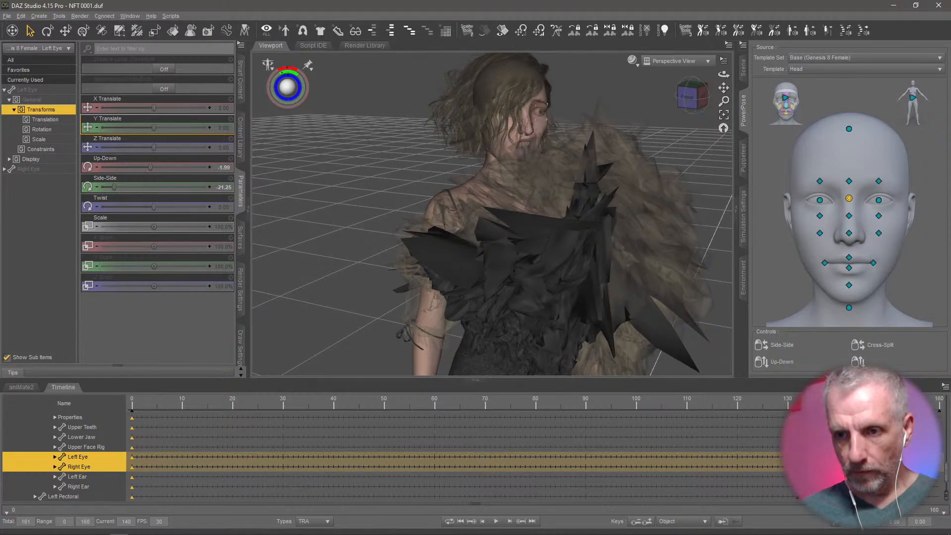
click(651, 524)
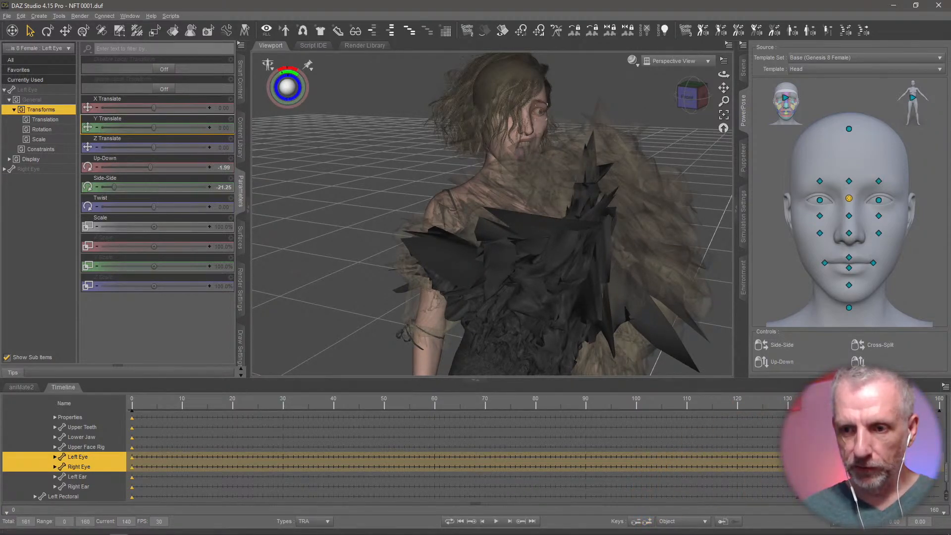
Turn both eyes to the opposite side, about Side-Side 25.49 around frame 147, and advance to frame 160.
drag(839, 406, 858, 406)
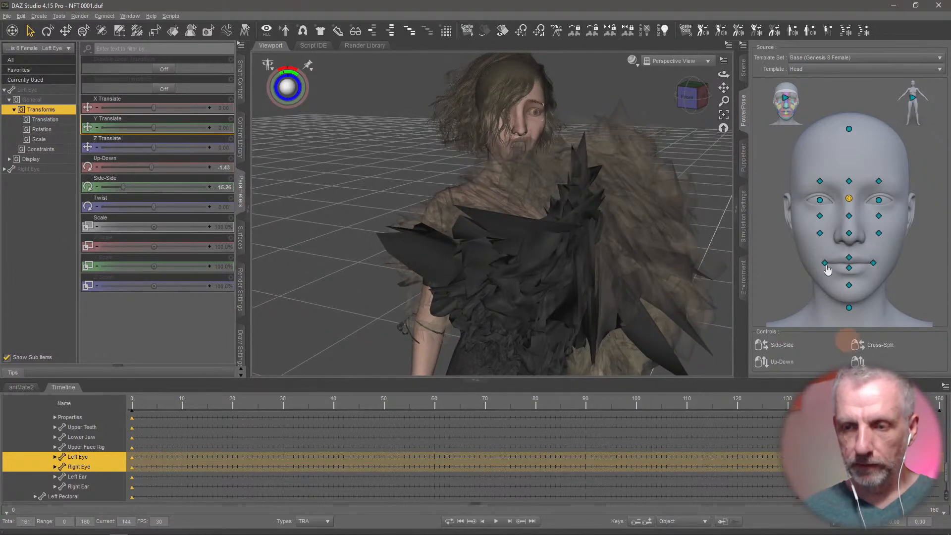
drag(808, 200, 747, 200)
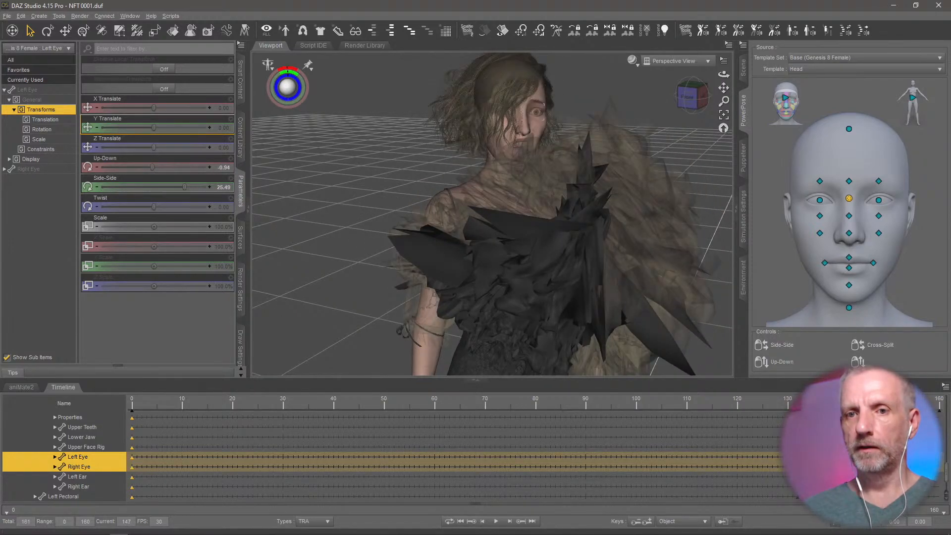
drag(899, 411, 943, 412)
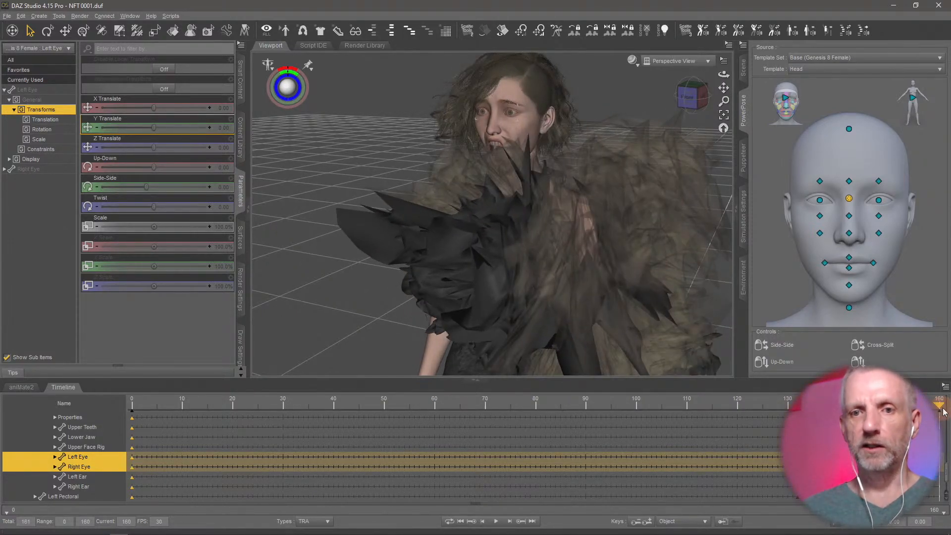
Switch the viewport to the scene's Camera, check the end of the animation, and return to frame 0.
click(649, 62)
click(644, 148)
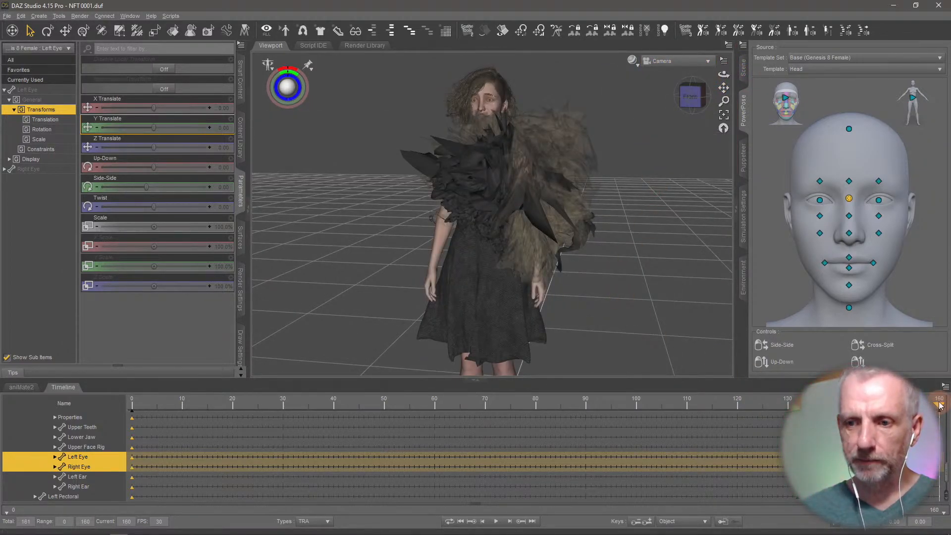
drag(926, 411, 950, 455)
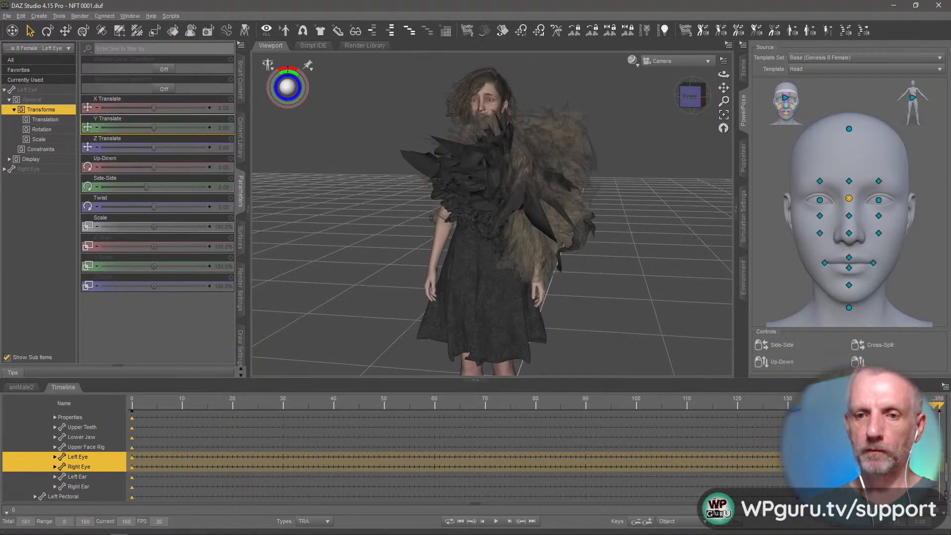
drag(939, 405, 2, 376)
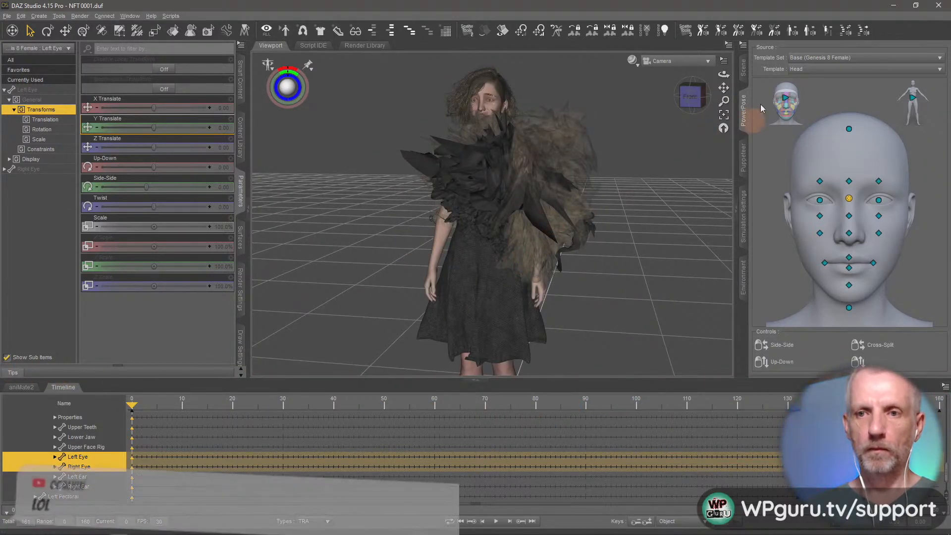
Show the 1:1 aspect frame in the Camera view and enlarge the viewport.
click(724, 60)
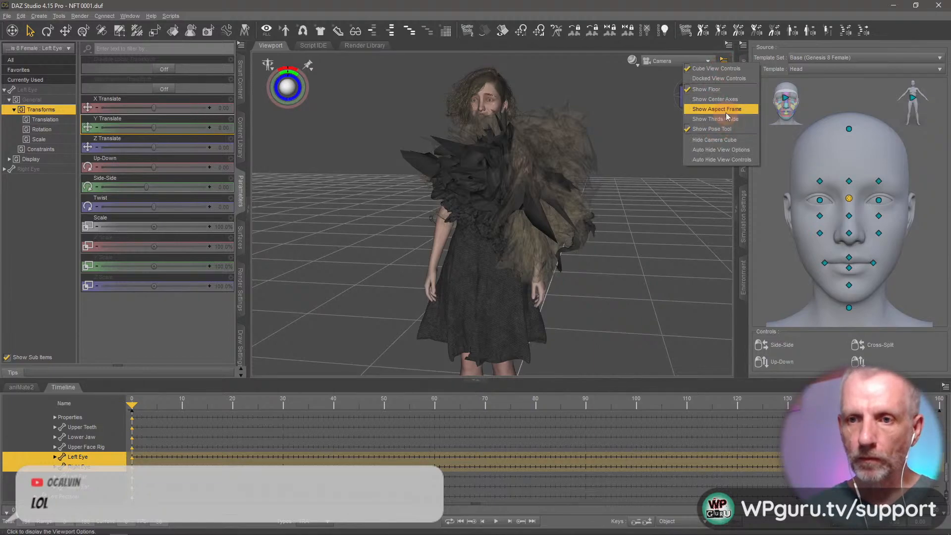
click(727, 112)
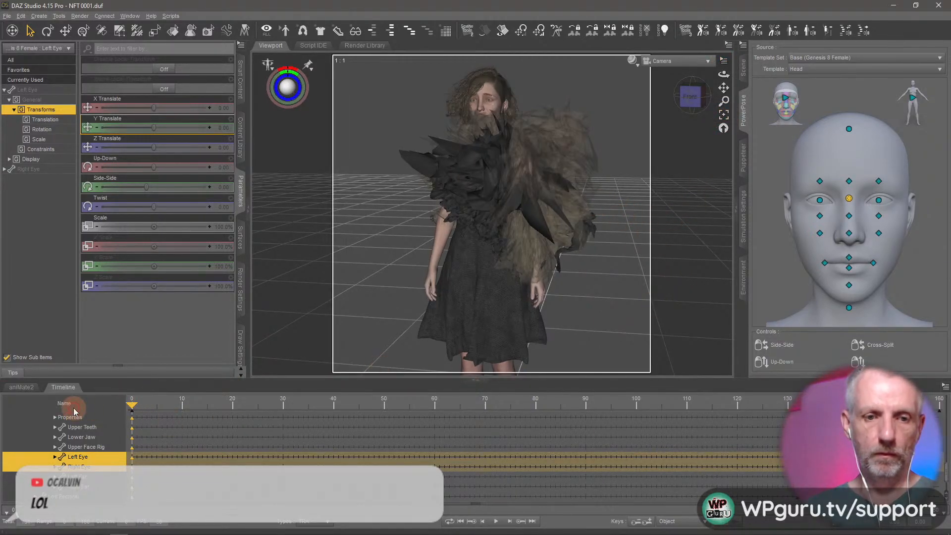
drag(135, 406, 111, 406)
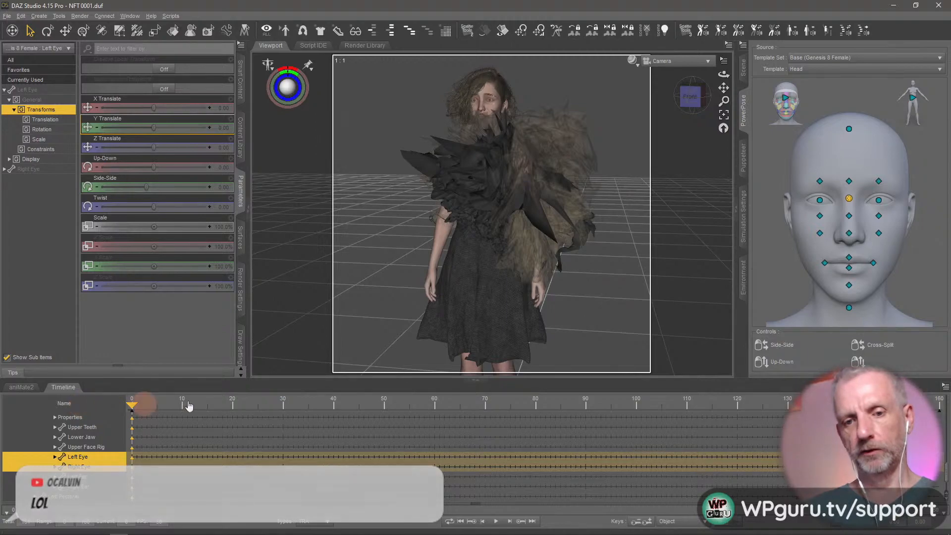
drag(300, 378, 298, 426)
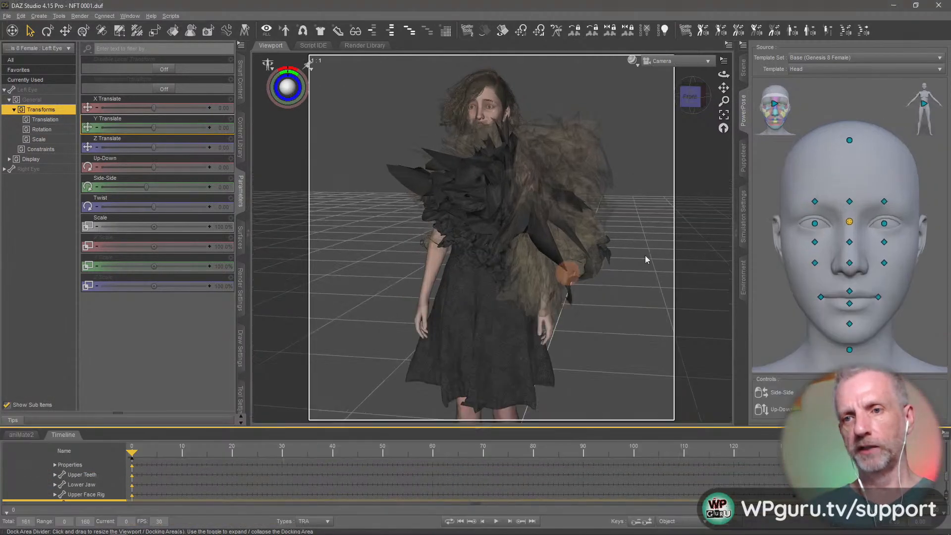
Select the Camera and reframe the shot from head to just below the hem, at about X 52.77, Y 151.55, Z 273.23.
click(743, 68)
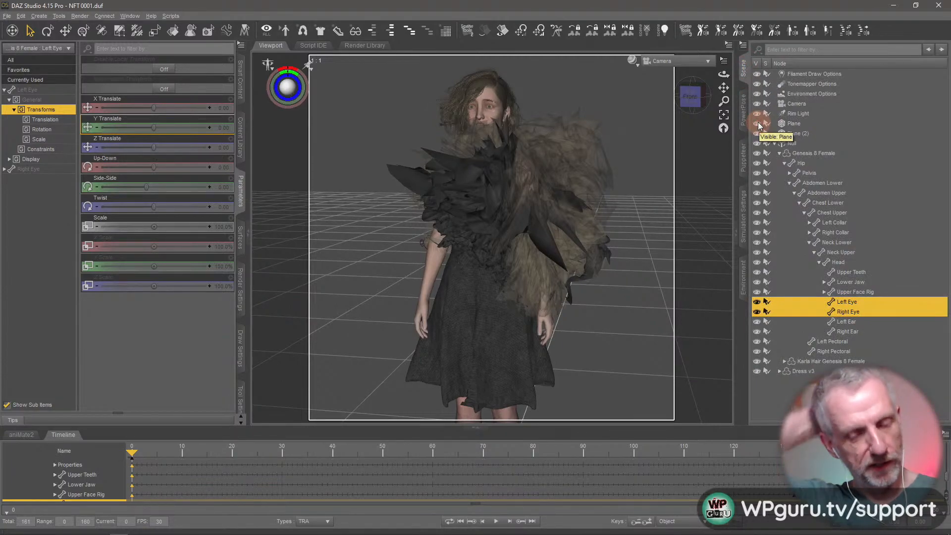
click(775, 143)
click(802, 105)
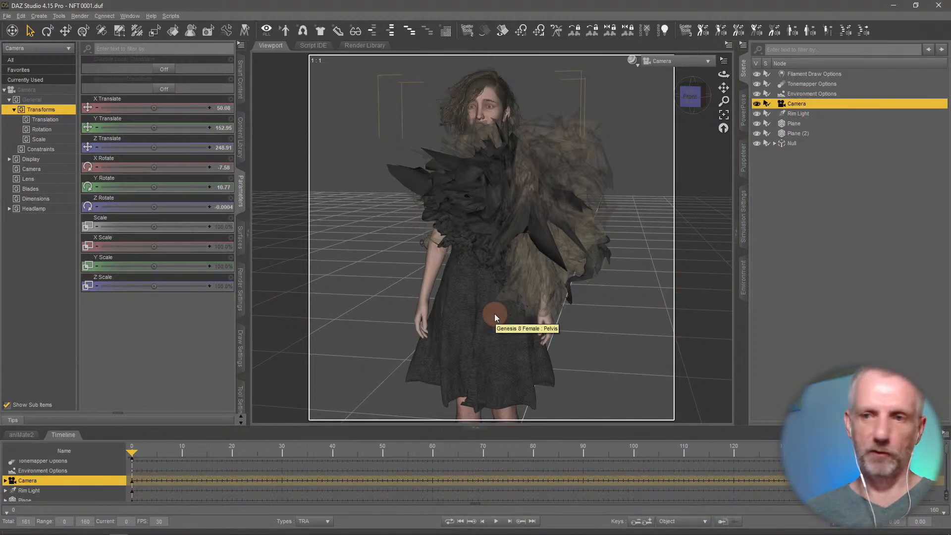
scroll(512, 297, down, 5)
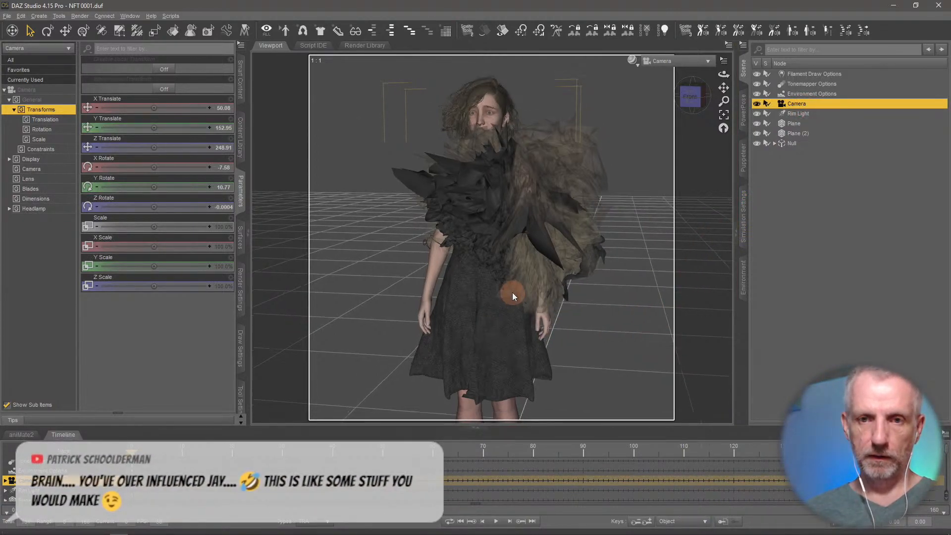
middle_drag(504, 298, 501, 286)
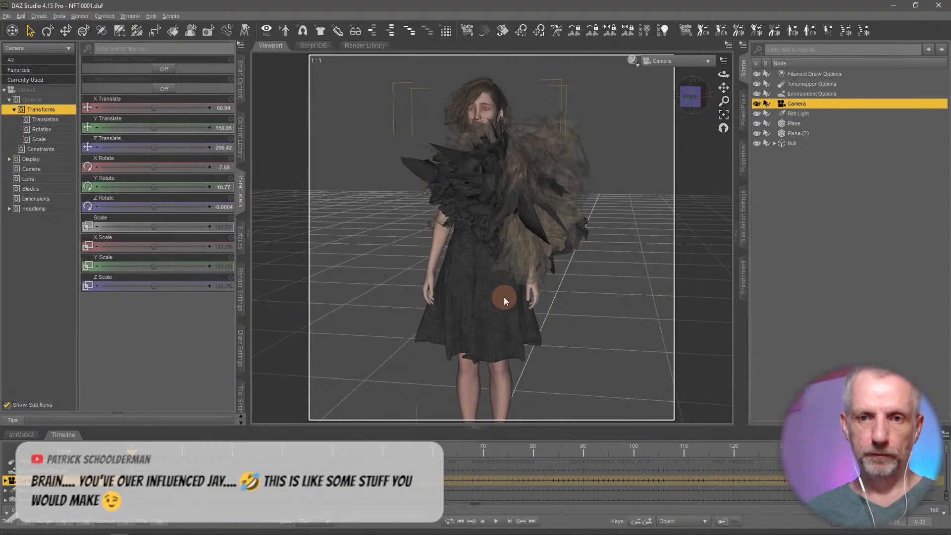
scroll(504, 296, down, 12)
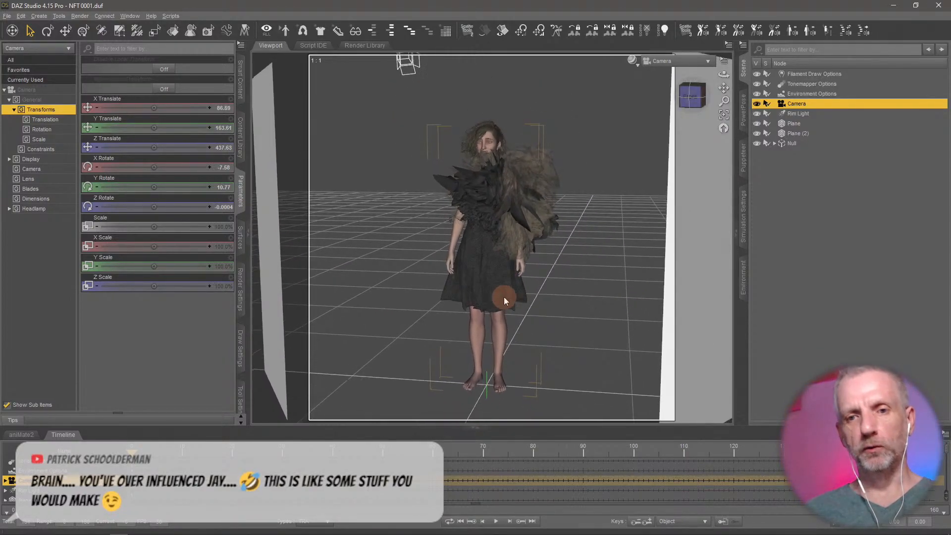
scroll(504, 296, up, 4)
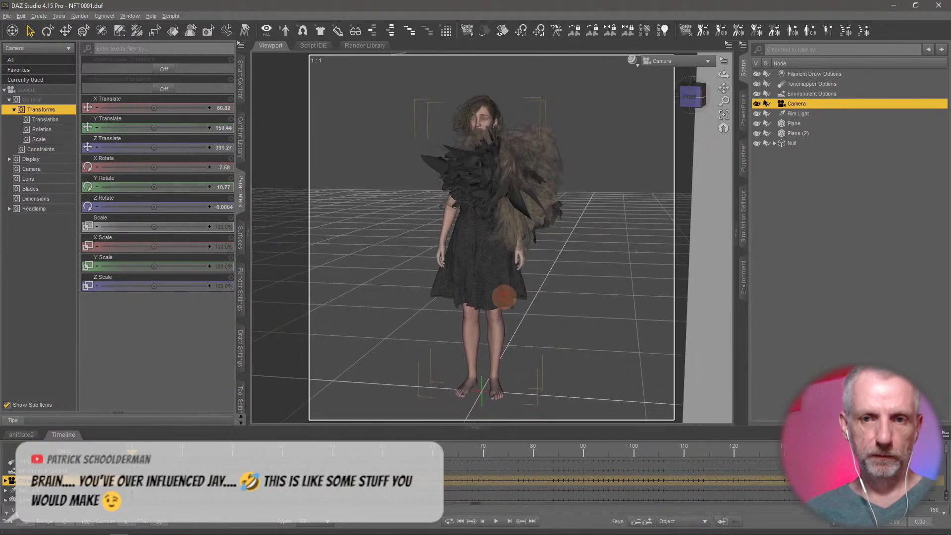
scroll(504, 296, up, 5)
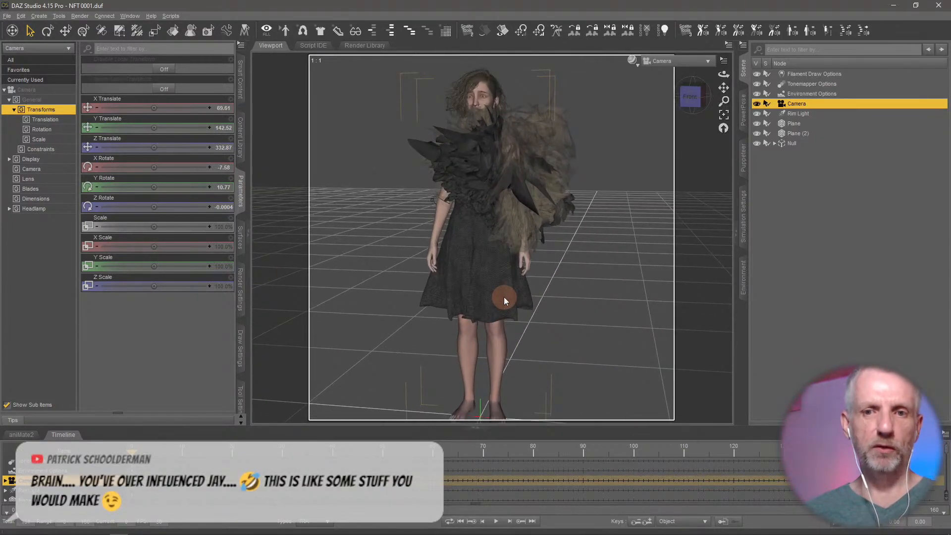
scroll(504, 296, up, 5)
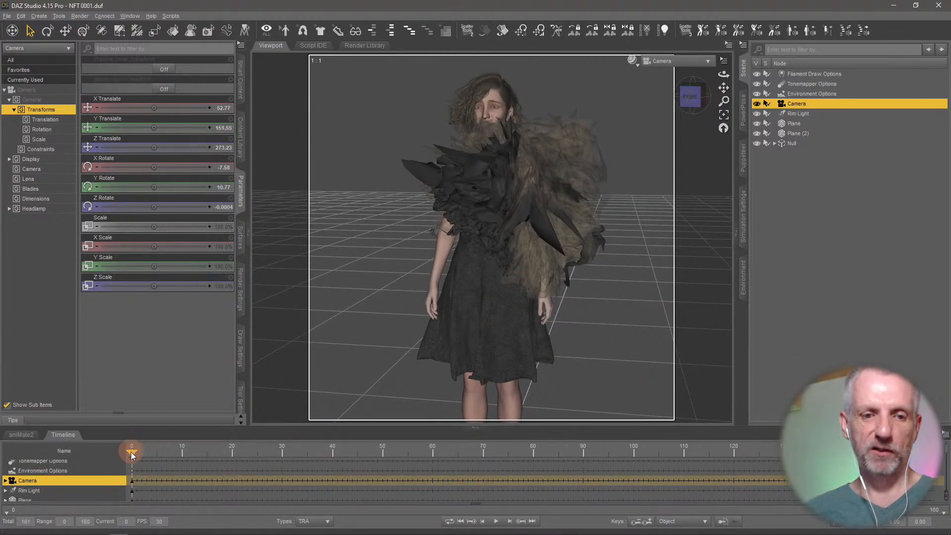
Return the timeline to frame 0 and duplicate the Camera node.
drag(132, 453, 55, 459)
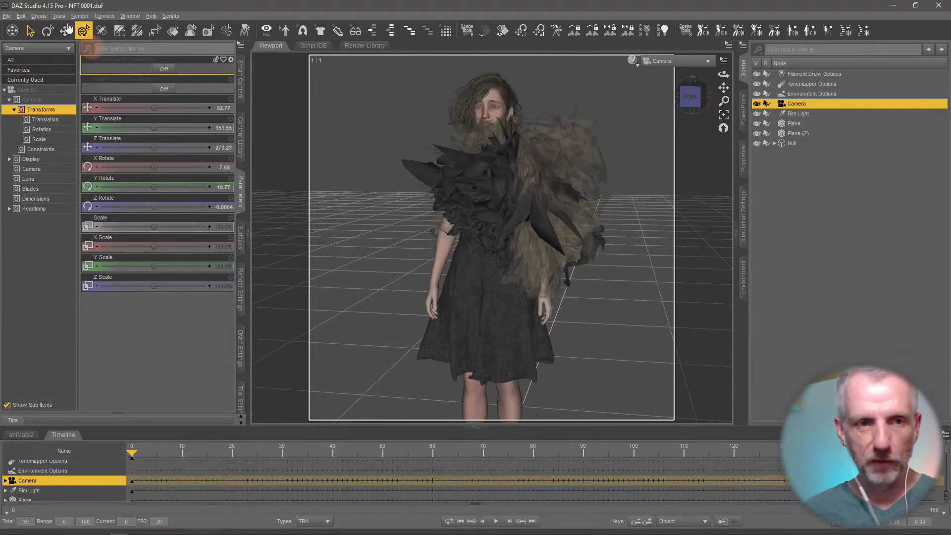
click(21, 16)
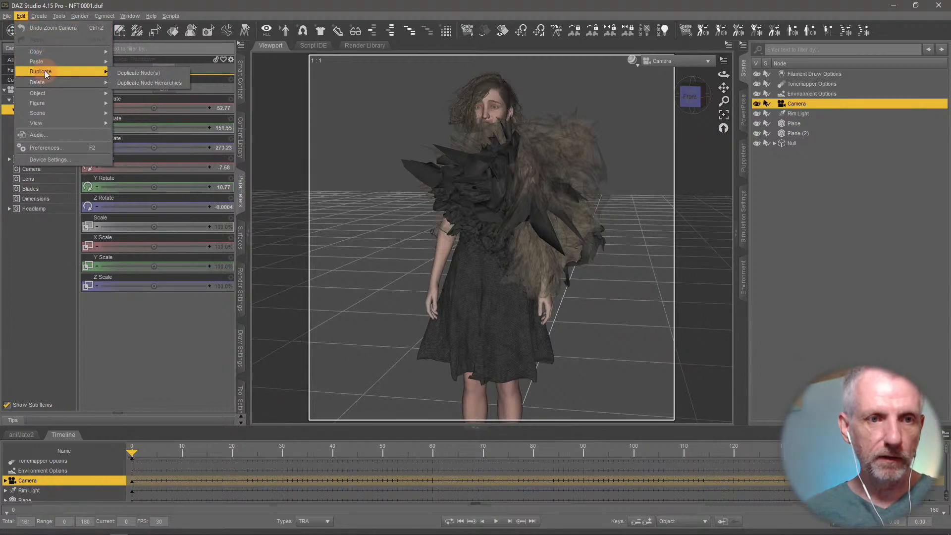
mouse_move(98, 74)
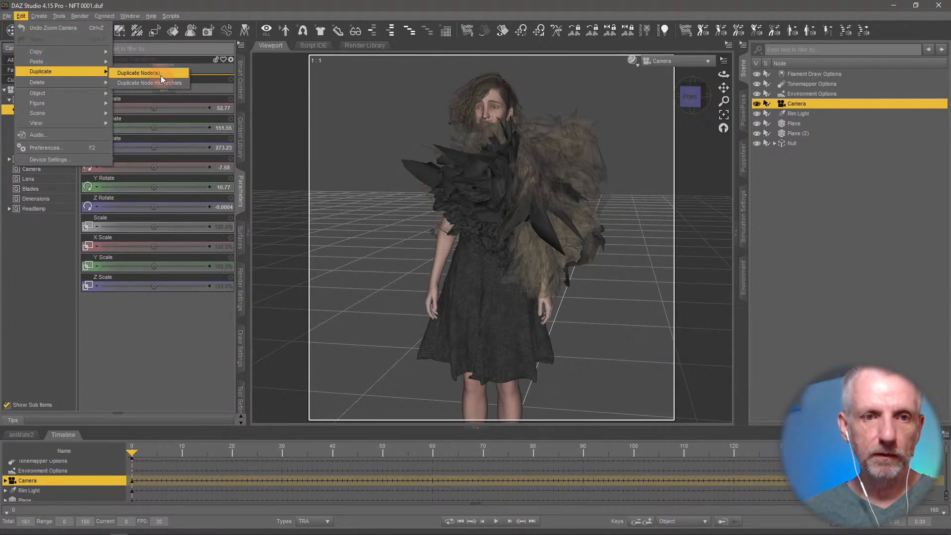
click(141, 73)
Rename the duplicated camera as Close Cam.
click(797, 154)
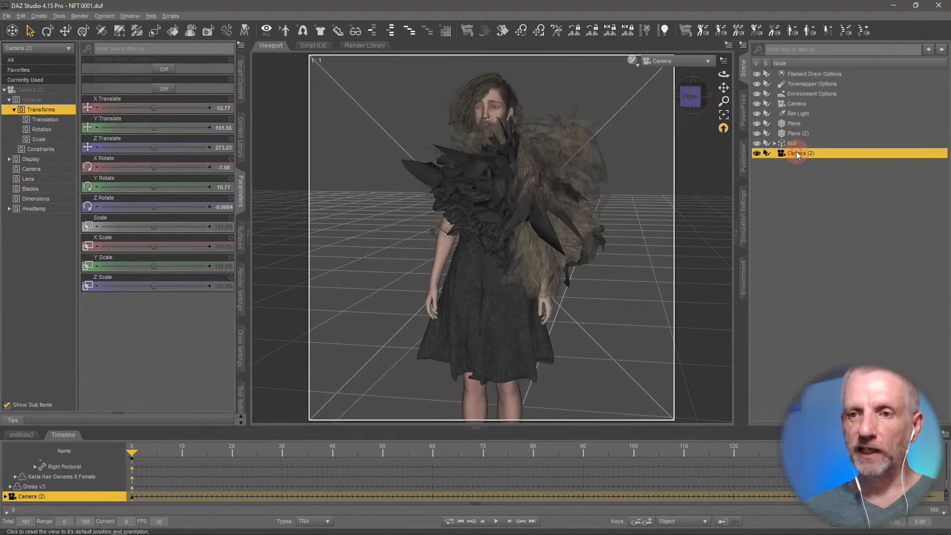
double_click(799, 153)
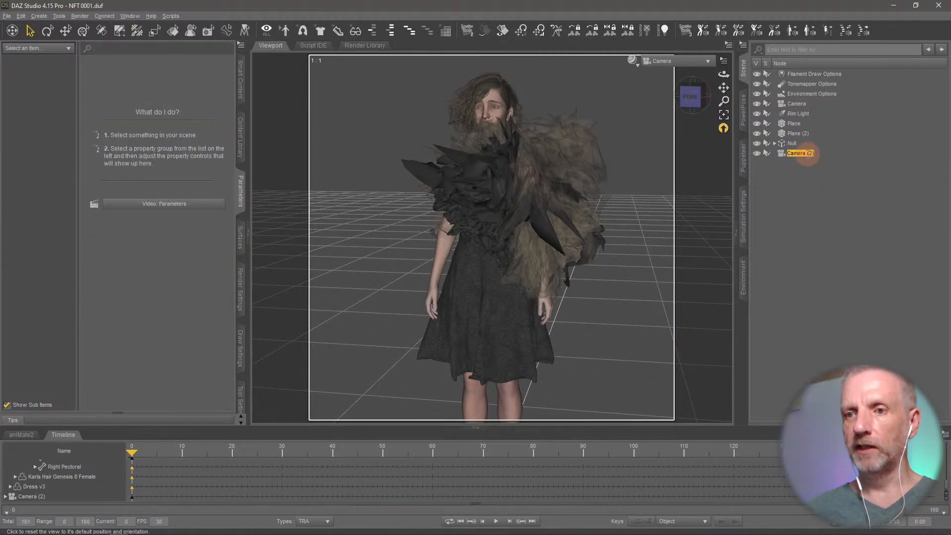
double_click(807, 153)
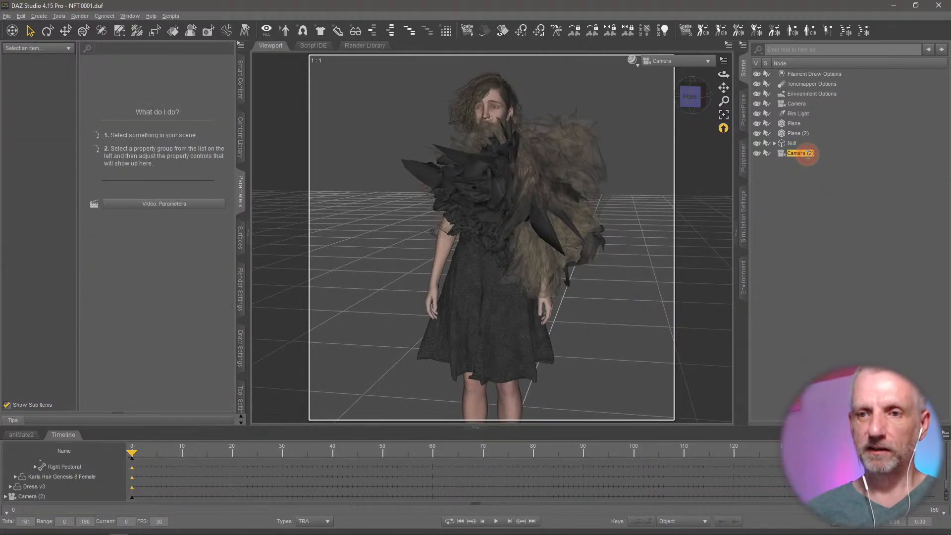
text(Close C)
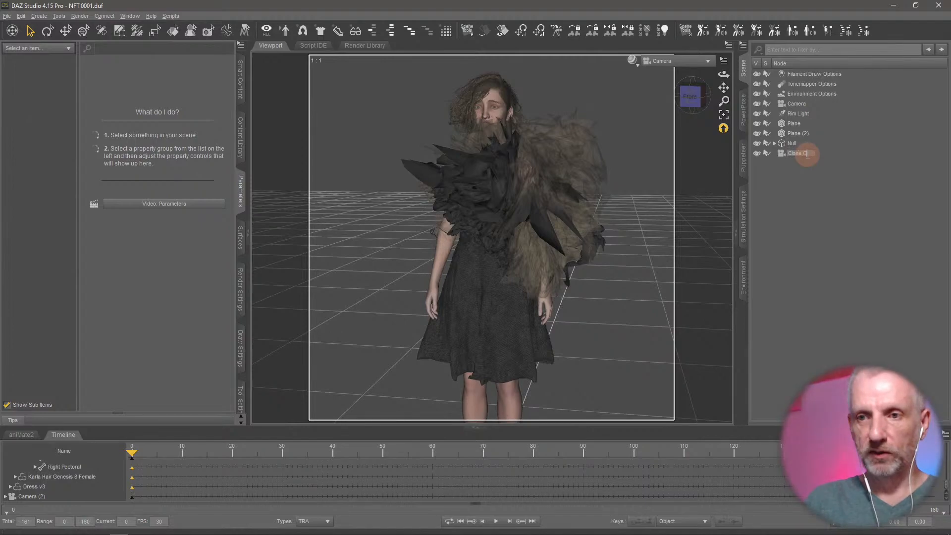
text(am)
key(Return)
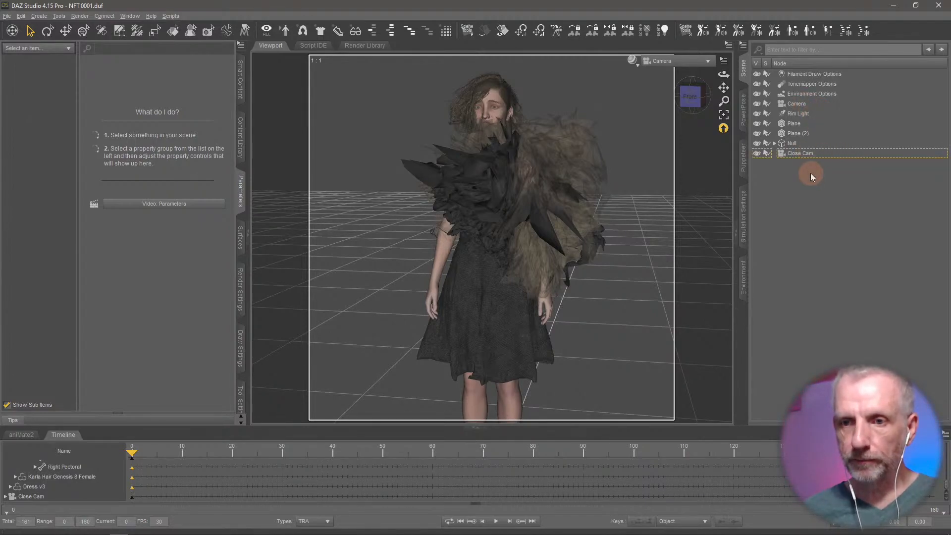
Look through Close Cam and frame a close-up of the figure's face and collar, at about X 20.18, Y 163.34, Z 117.46.
click(808, 154)
click(676, 61)
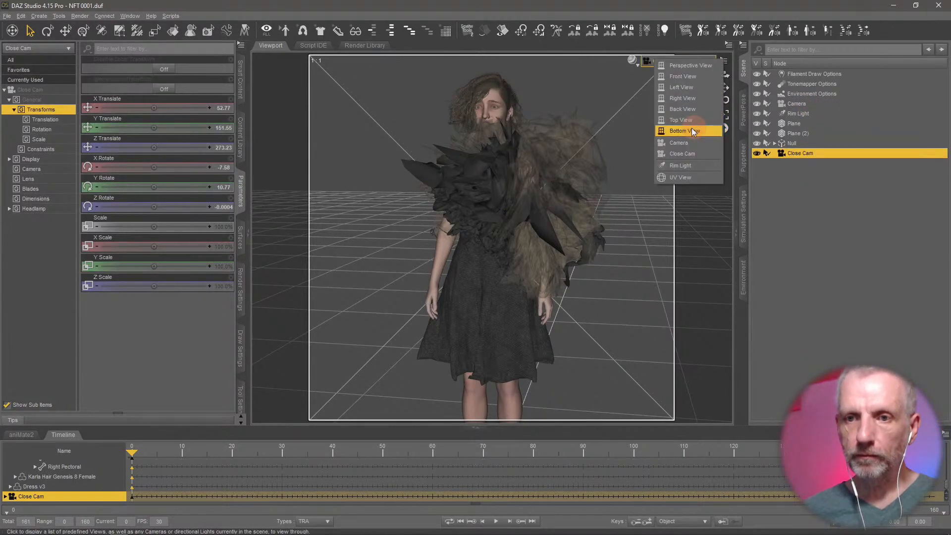
click(685, 154)
scroll(498, 191, up, 5)
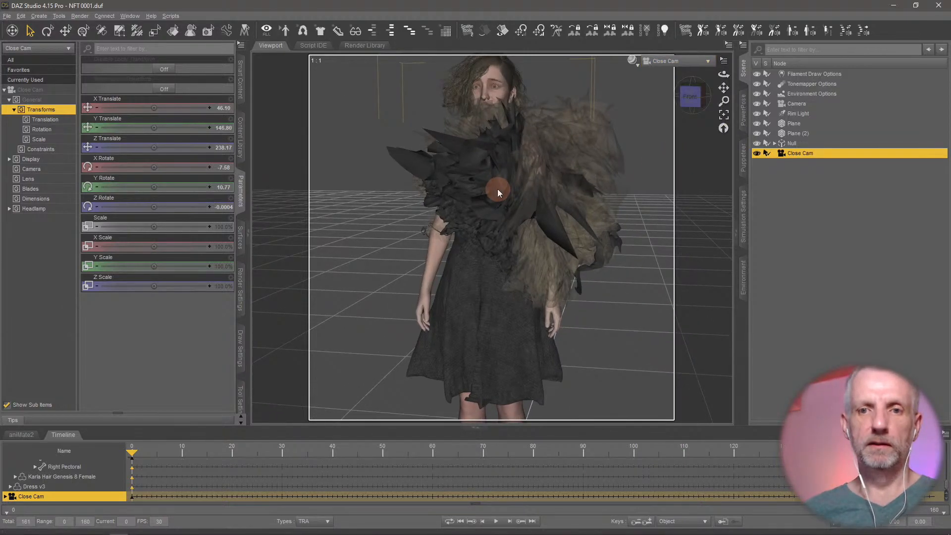
mouse_move(498, 189)
middle_down()
mouse_move(474, 184)
mouse_move(476, 161)
mouse_move(496, 195)
middle_up()
scroll(477, 162, up, 2)
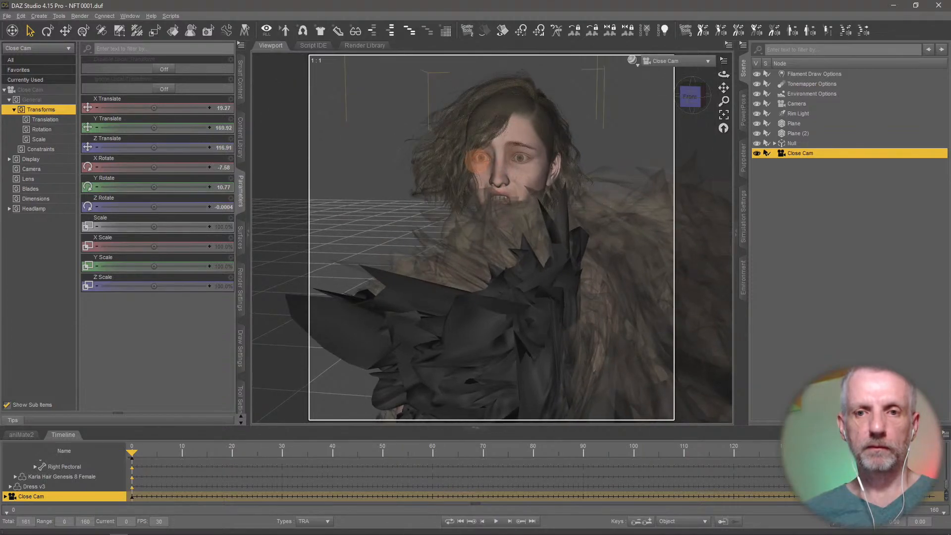
ctrl+alt+drag(477, 161, 479, 148)
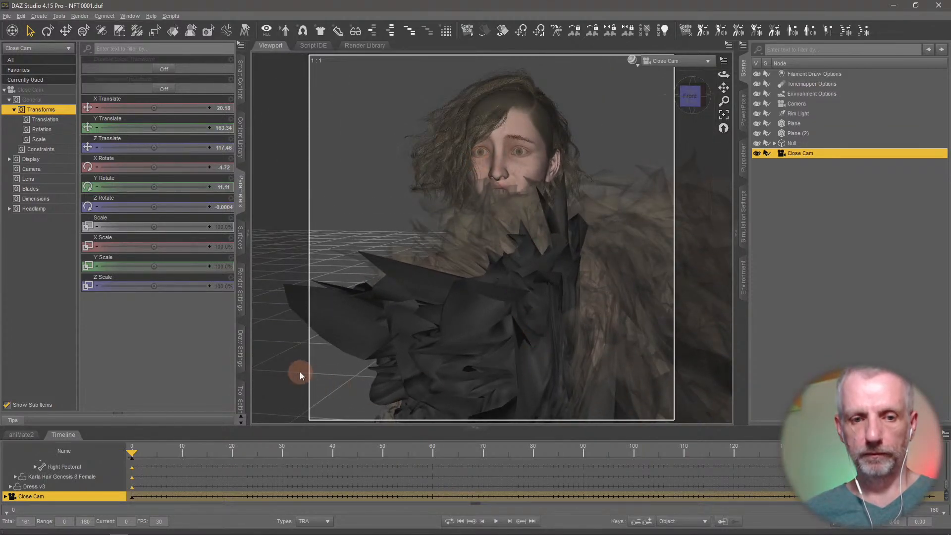
Check the turntable through Close Cam, tighten its framing to about X 18.66, Y 162.35, Z 105.57, and save the scene.
drag(132, 455, 947, 531)
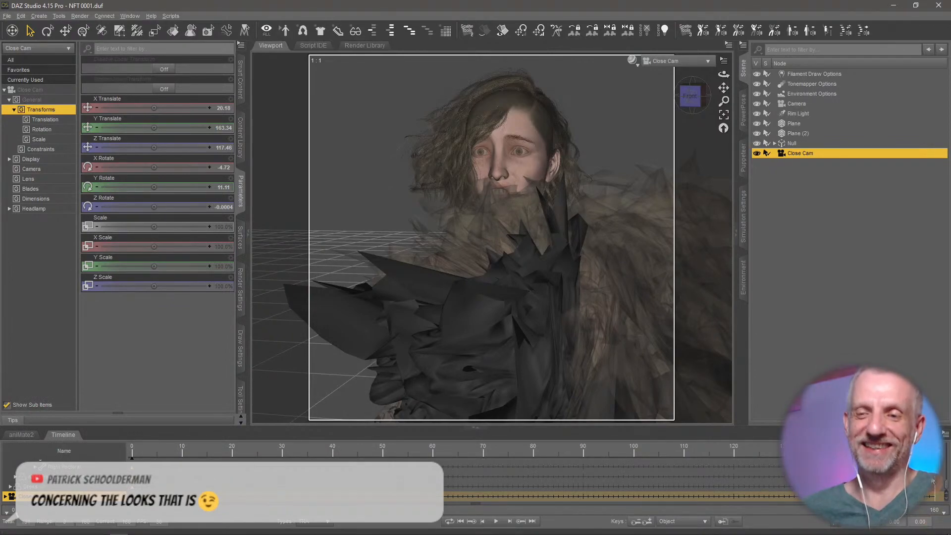
drag(935, 452, 2, 435)
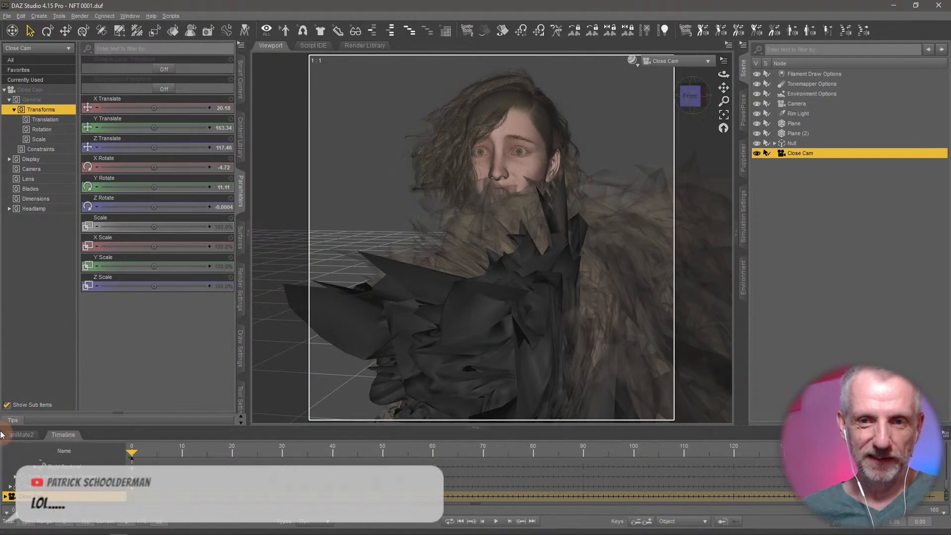
middle_drag(453, 265, 450, 267)
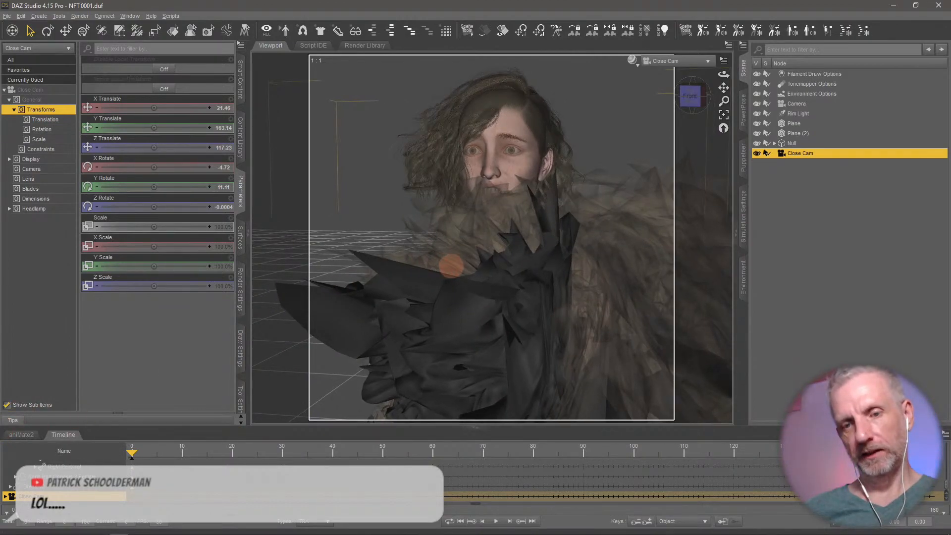
scroll(450, 266, up, 2)
scroll(451, 267, up, 2)
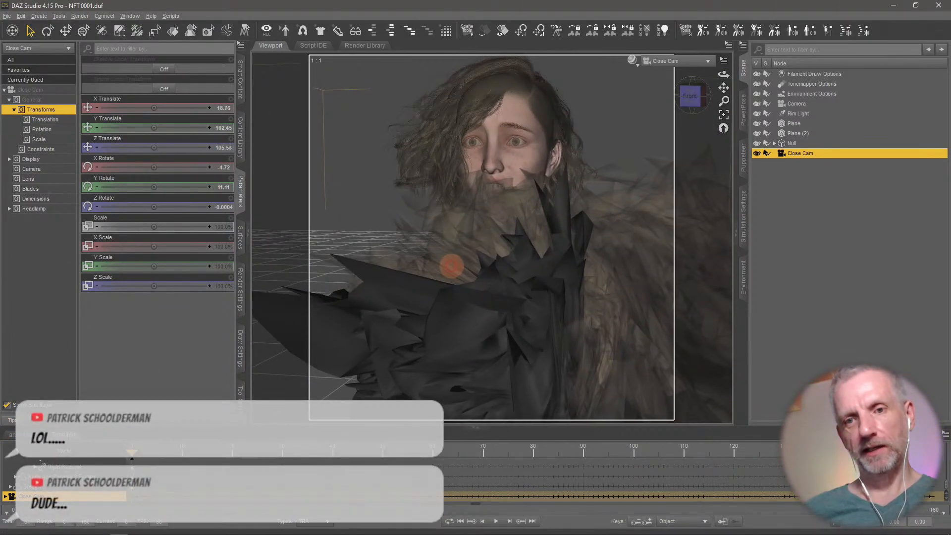
middle_drag(451, 266, 452, 265)
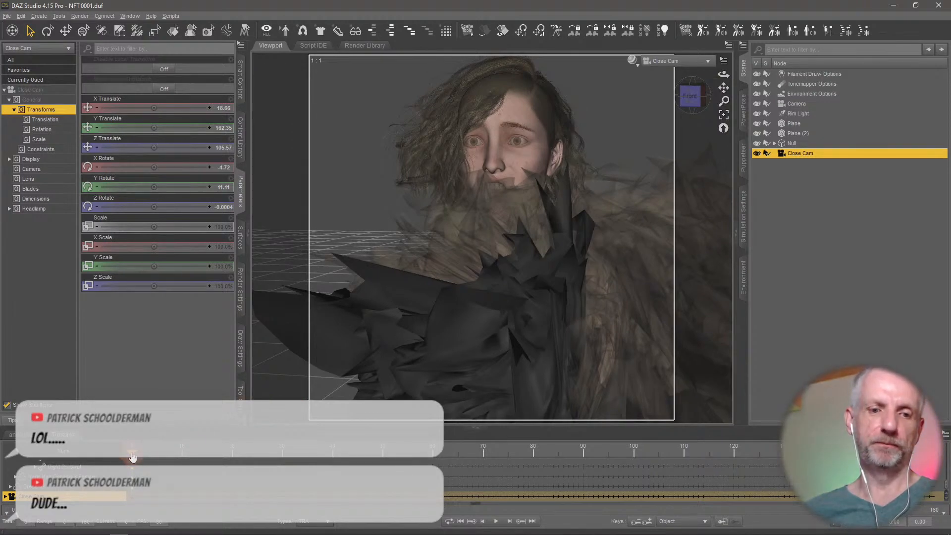
drag(133, 457, 2, 459)
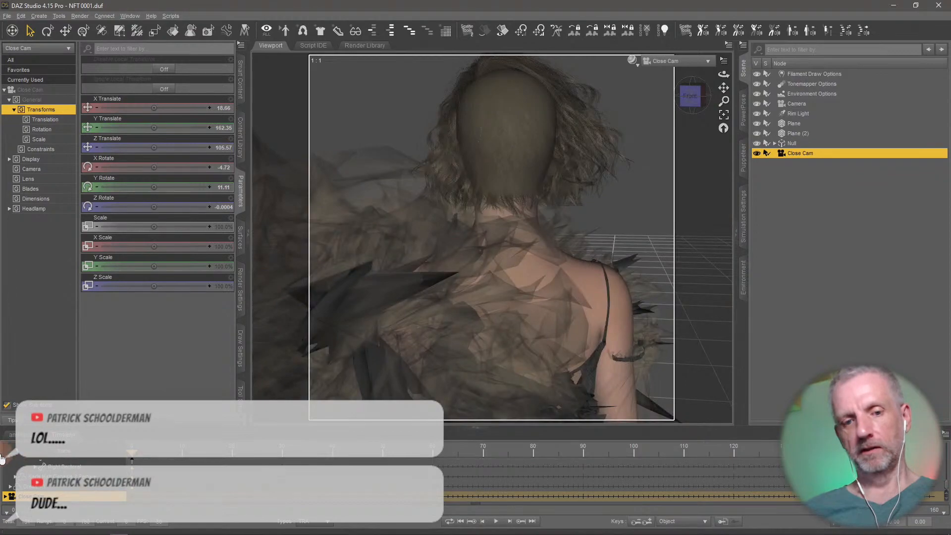
key(ctrl+s)
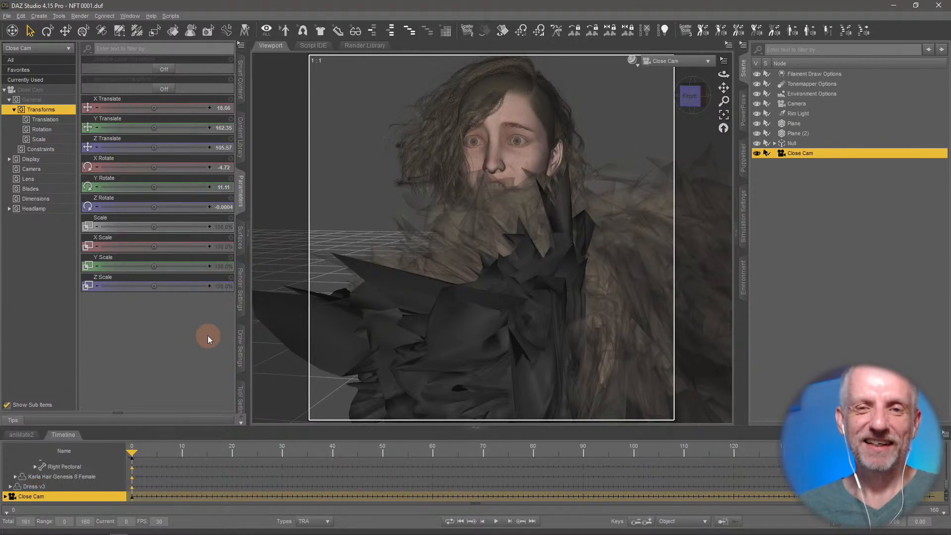
Check the progressive rendering limits in the render settings and set the square render's pixel width to 1200.
click(242, 276)
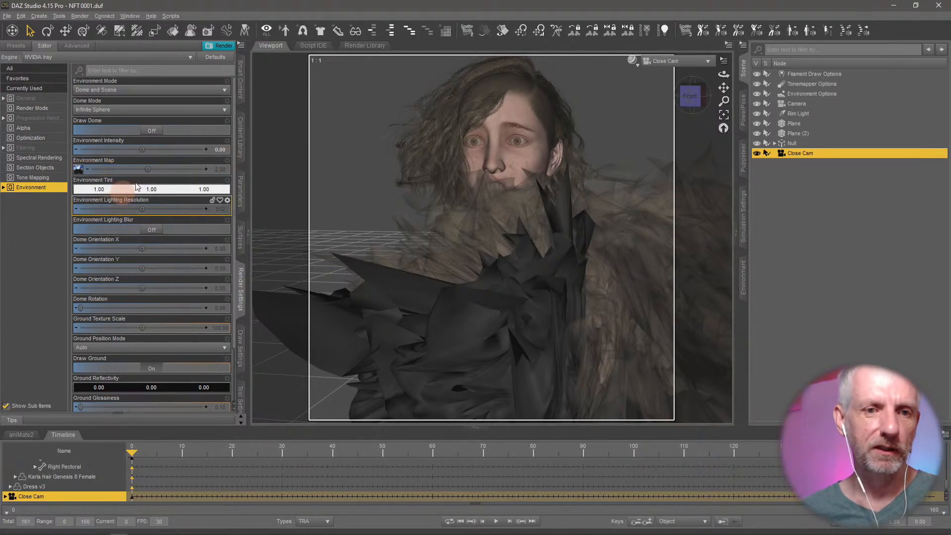
click(50, 121)
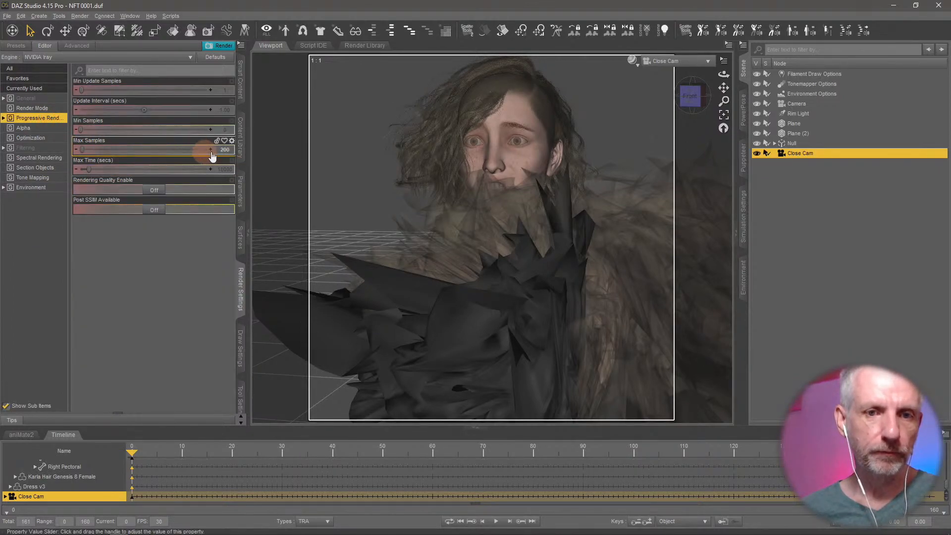
click(58, 99)
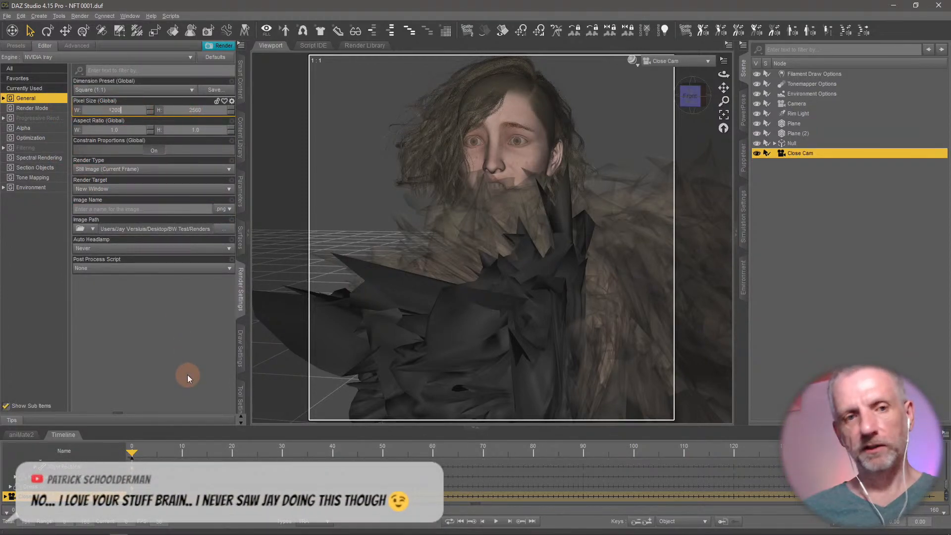
Check the filtering settings, render the current frame from Close Cam, and enlarge the render window.
click(42, 147)
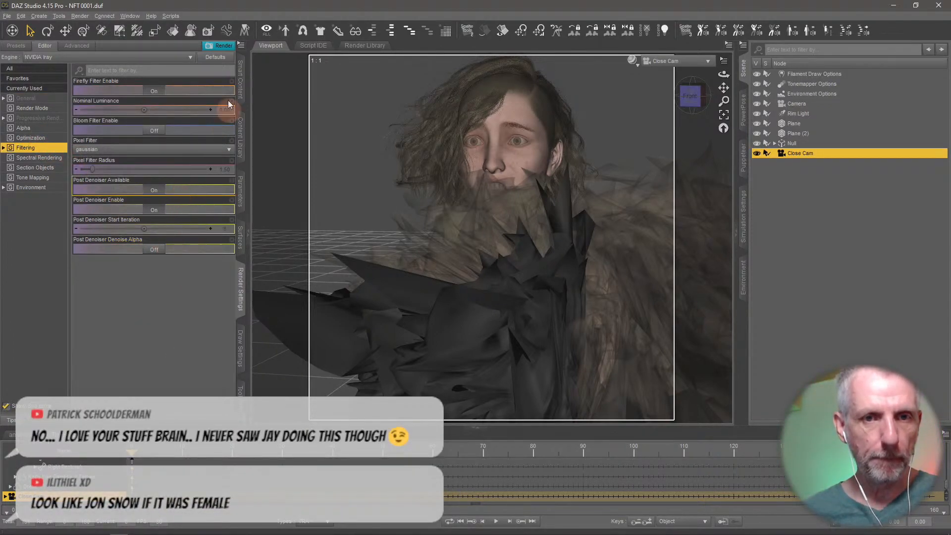
click(228, 47)
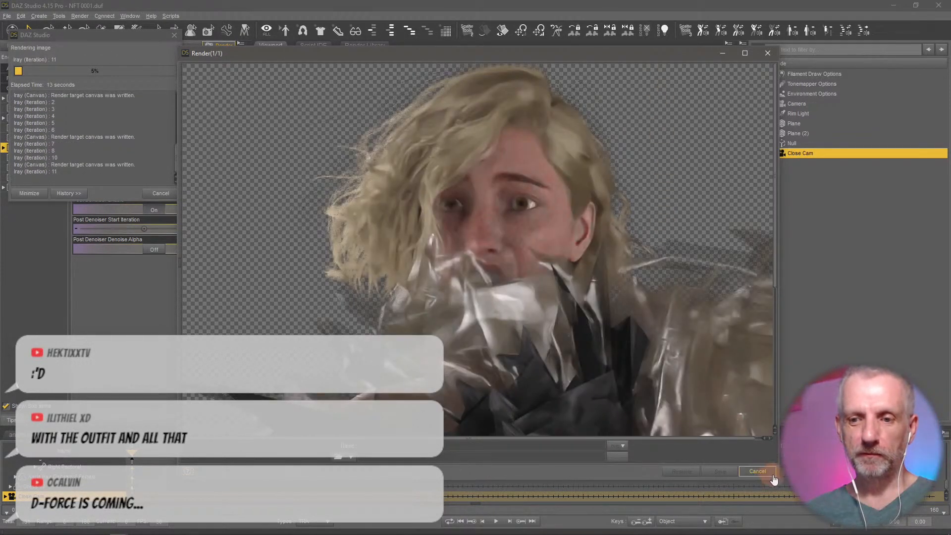
drag(779, 477, 804, 533)
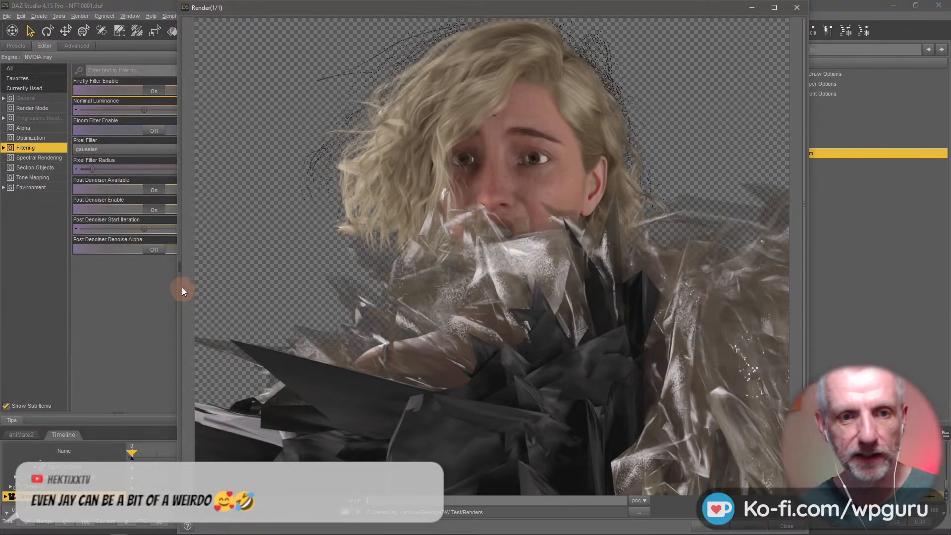
Raise the render's Max Samples to 1000 in the render window, resume rendering, and collapse the settings pane.
click(180, 266)
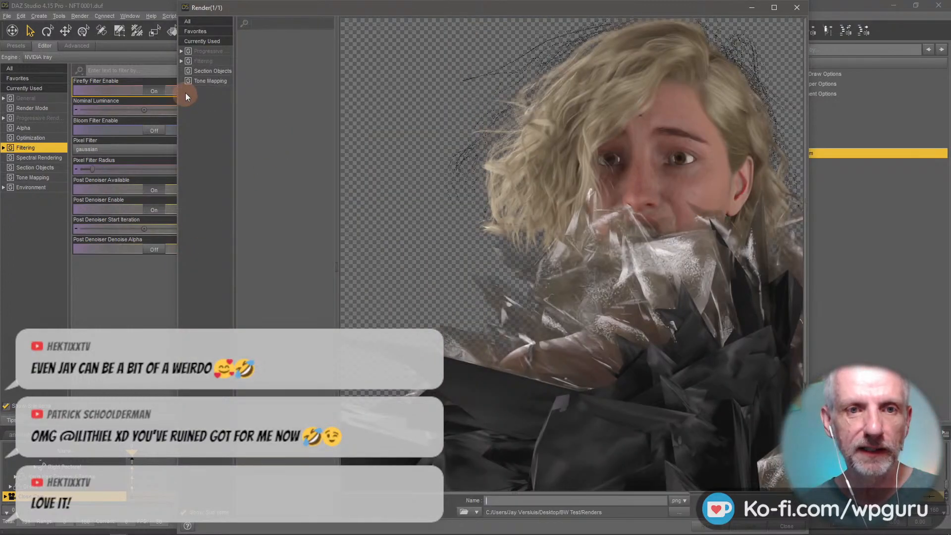
click(218, 51)
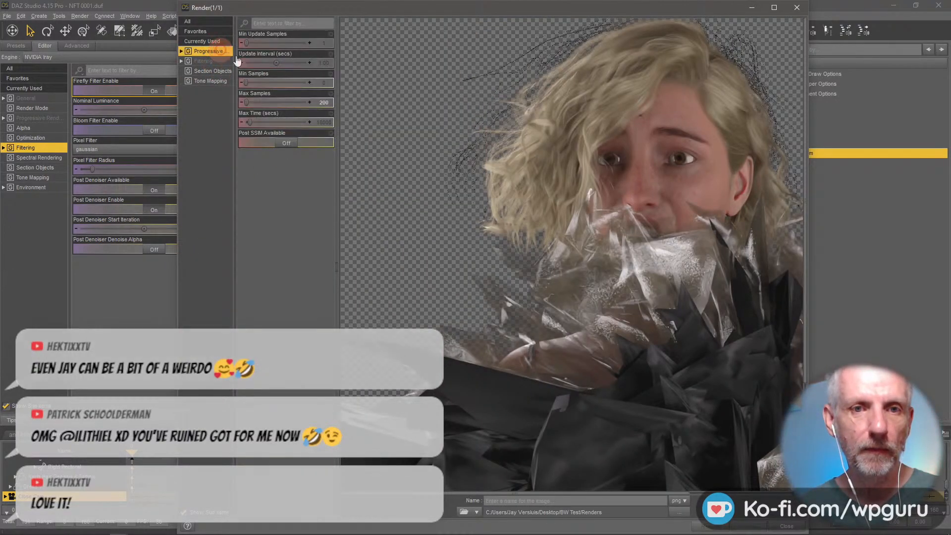
click(324, 102)
text(1000)
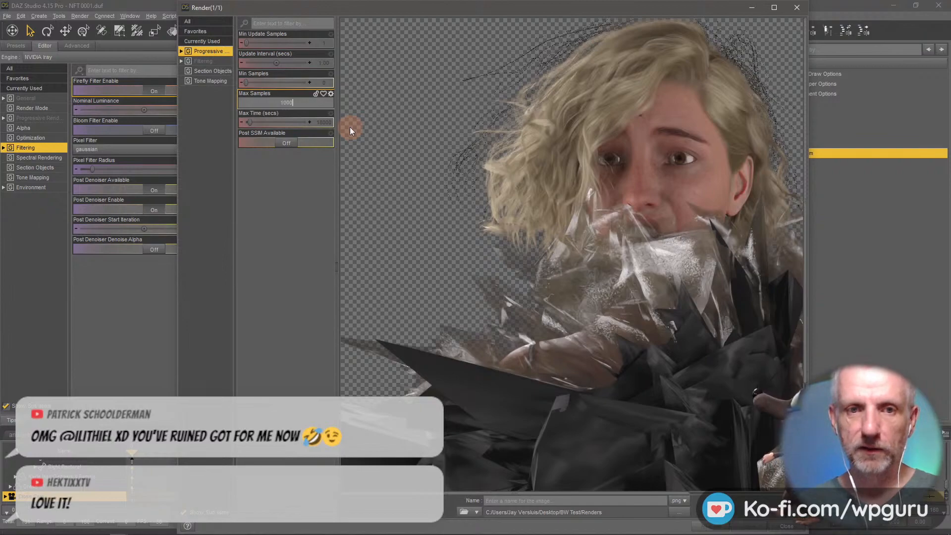
key(Return)
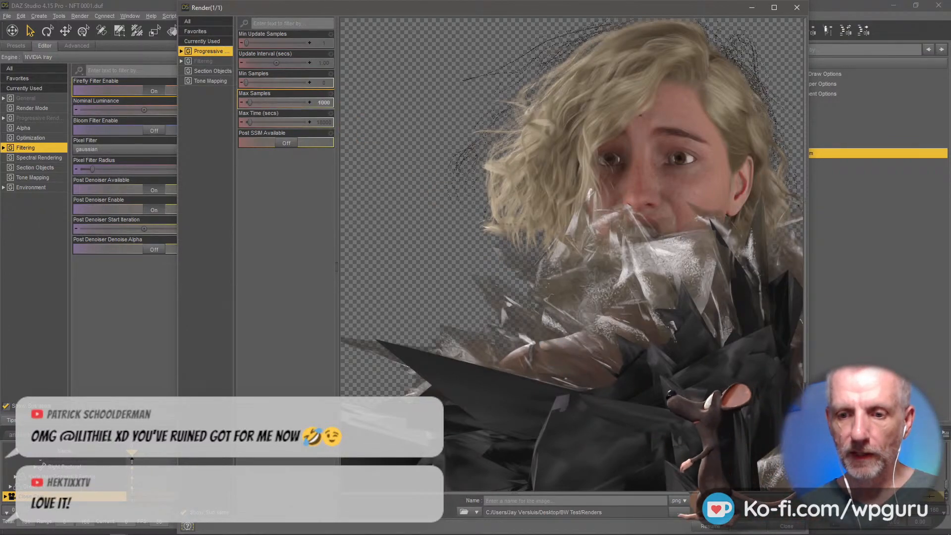
click(709, 526)
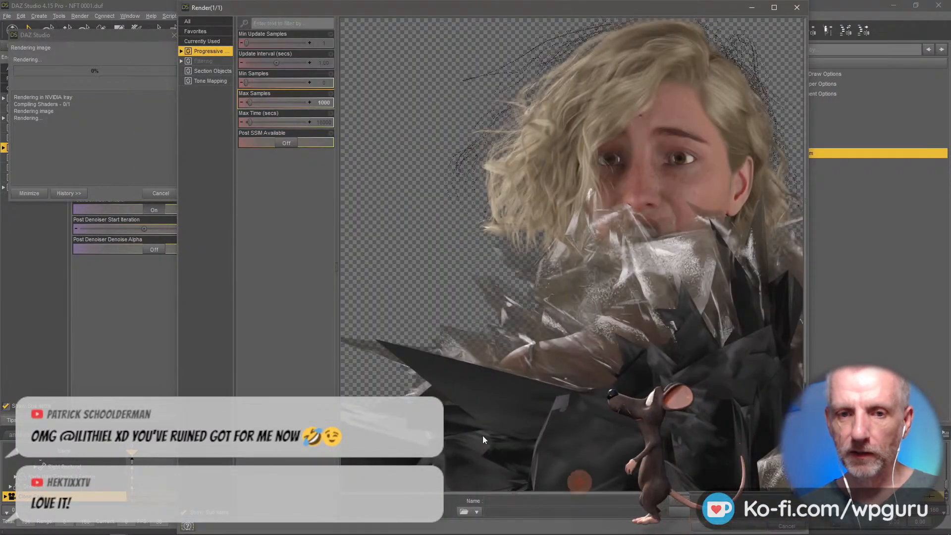
click(335, 266)
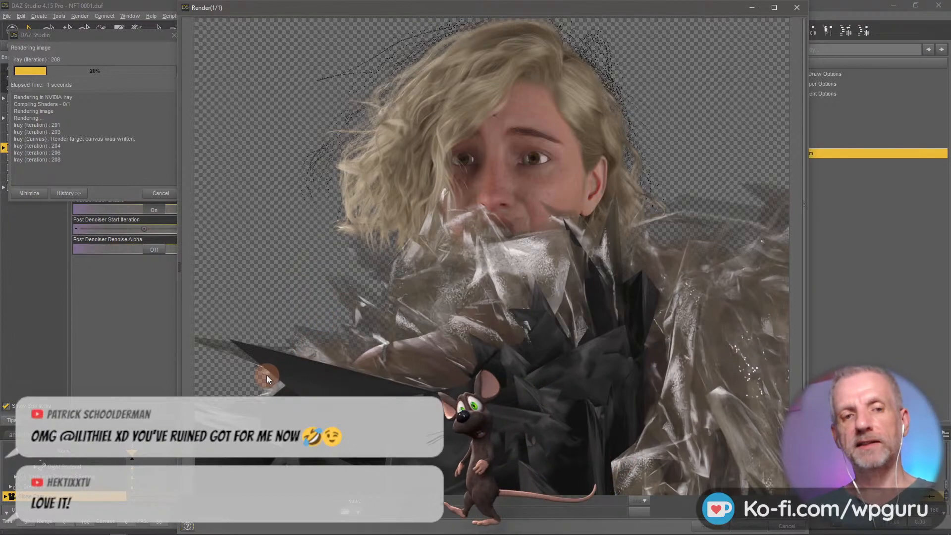
Switch to the Ko-fi gallery in Firefox, close the enlarged dress picture, and look over the downloadable garments around Live Stream Dress_5.
key(alt+Tab)
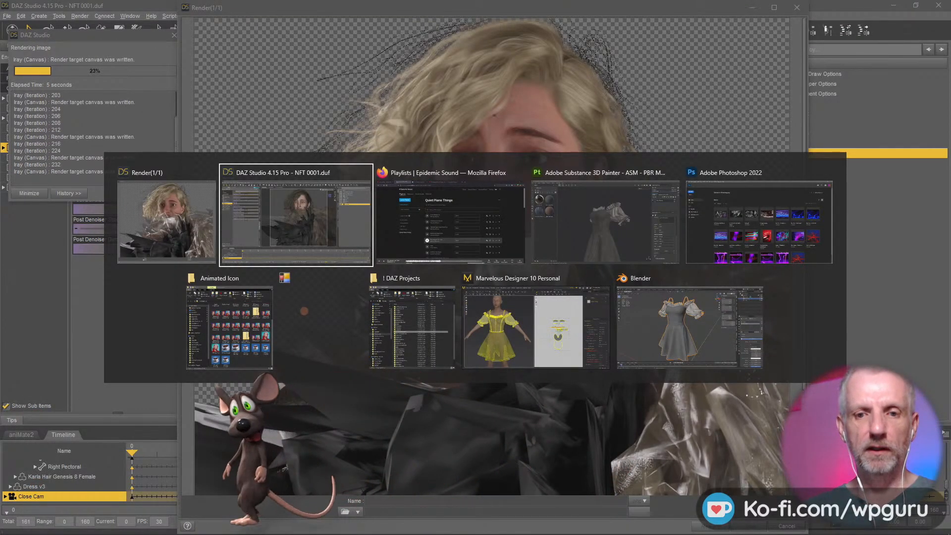
click(424, 215)
click(260, 6)
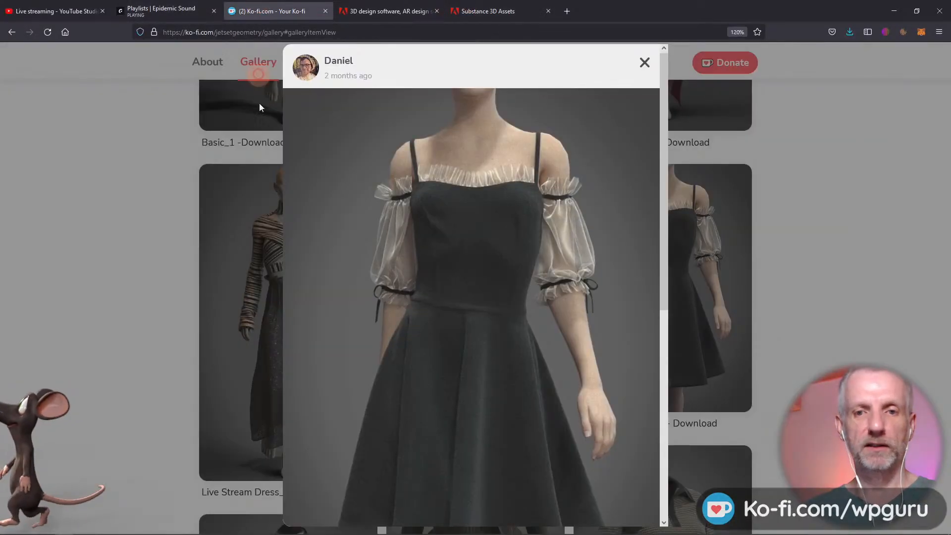
click(643, 62)
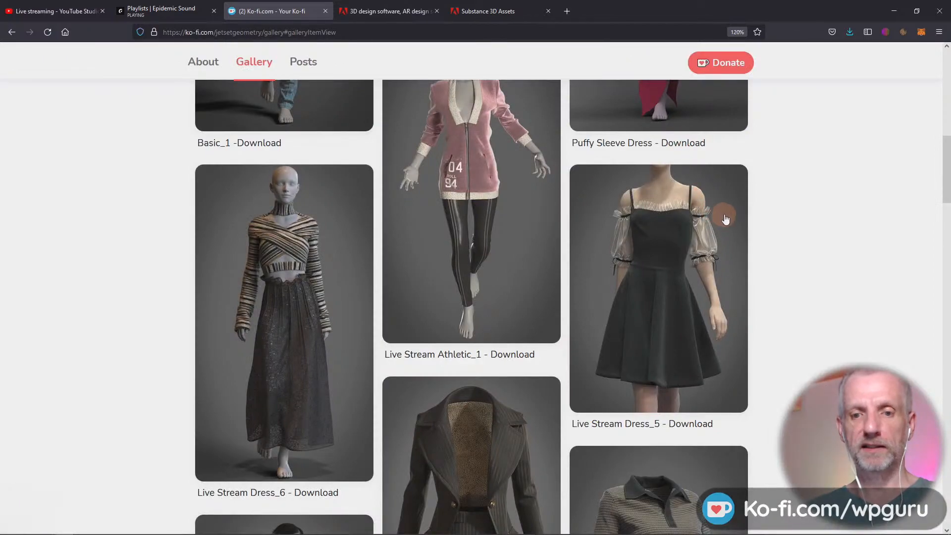
scroll(723, 213, up, 3)
scroll(721, 222, down, 3)
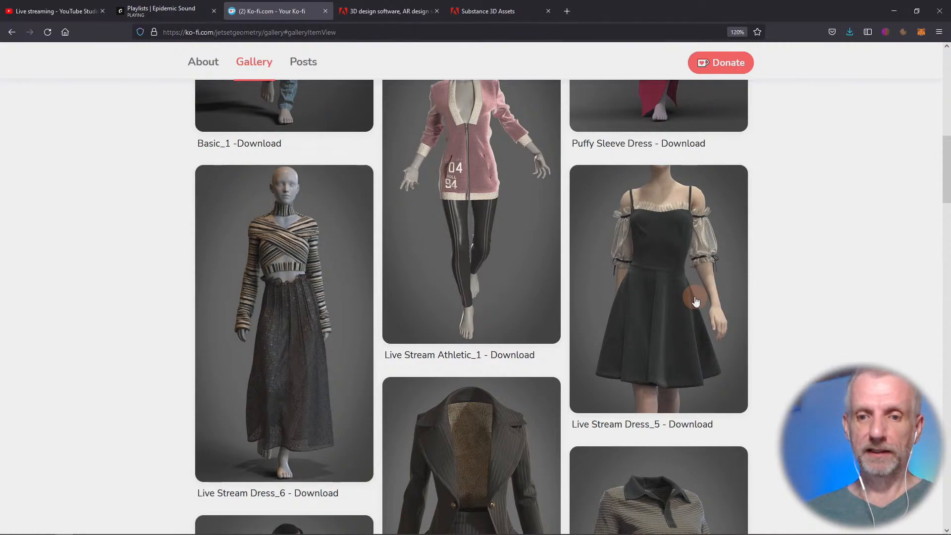
Browse the other downloadable garments in the Ko-fi gallery and open the enlarged picture of Live Stream Corset_1.
scroll(696, 301, up, 4)
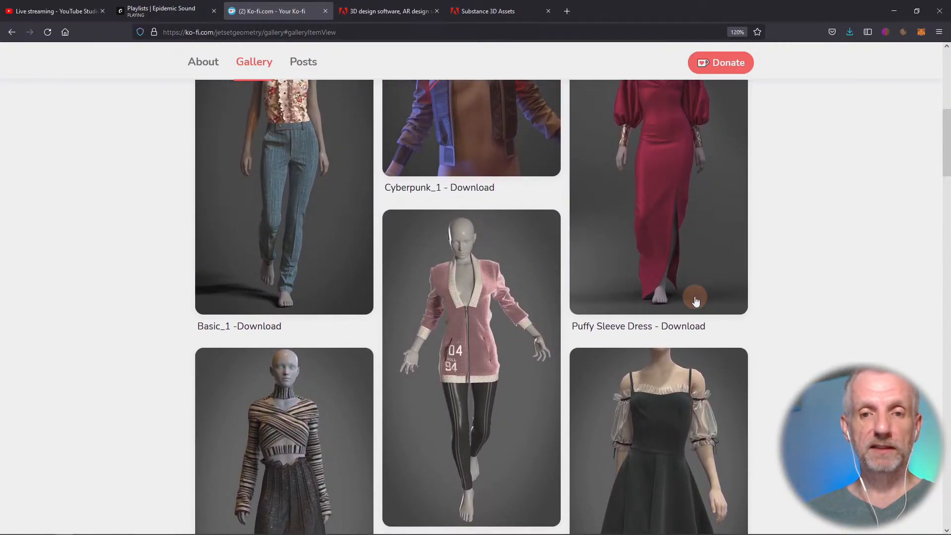
scroll(696, 301, down, 5)
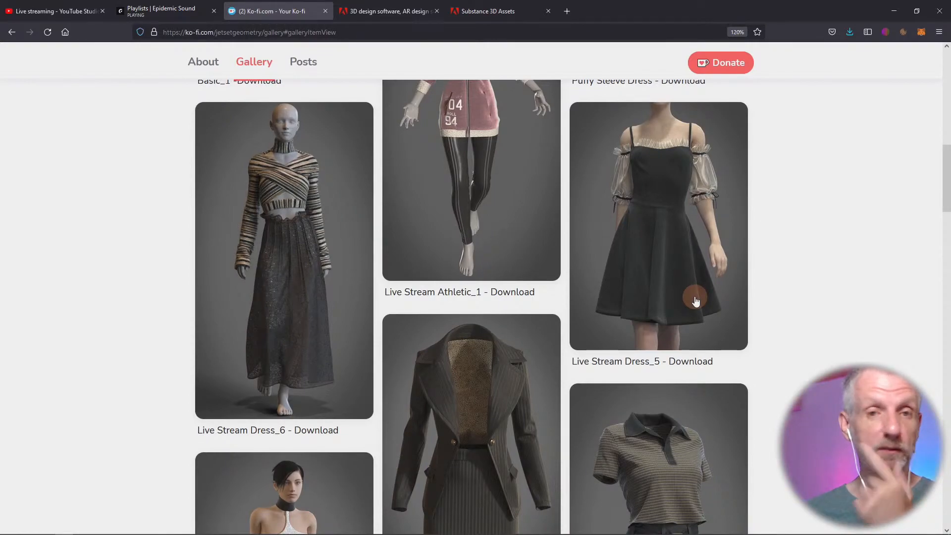
scroll(696, 301, down, 6)
scroll(696, 301, up, 1)
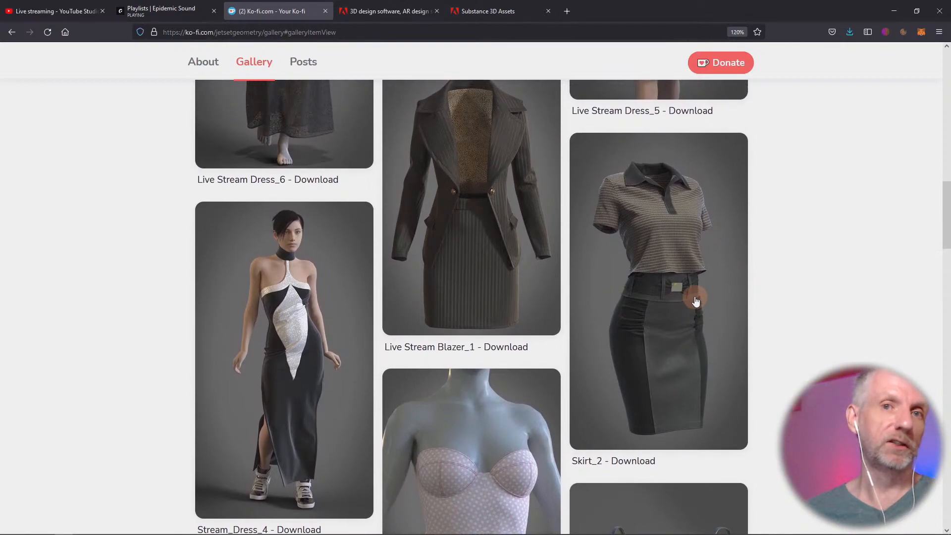
scroll(696, 301, down, 19)
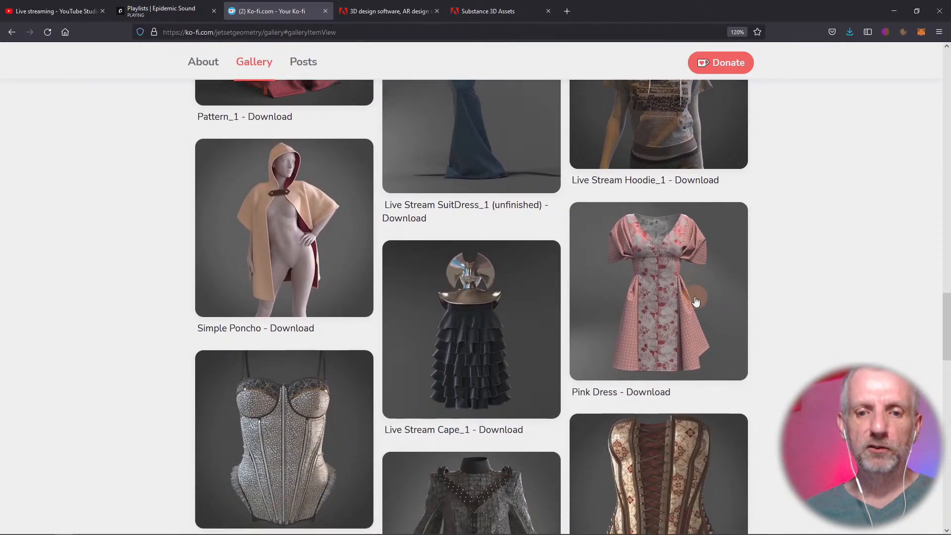
scroll(696, 301, down, 3)
scroll(693, 306, up, 1)
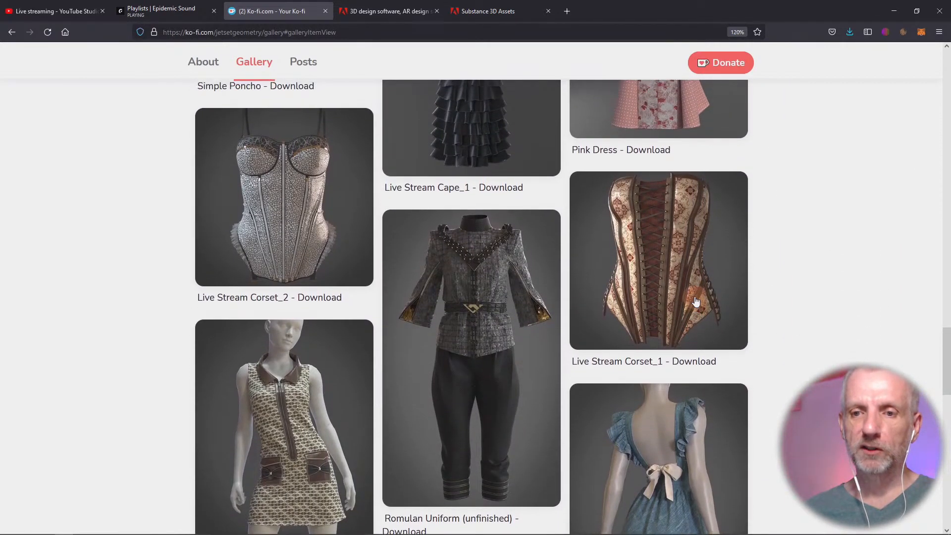
click(665, 288)
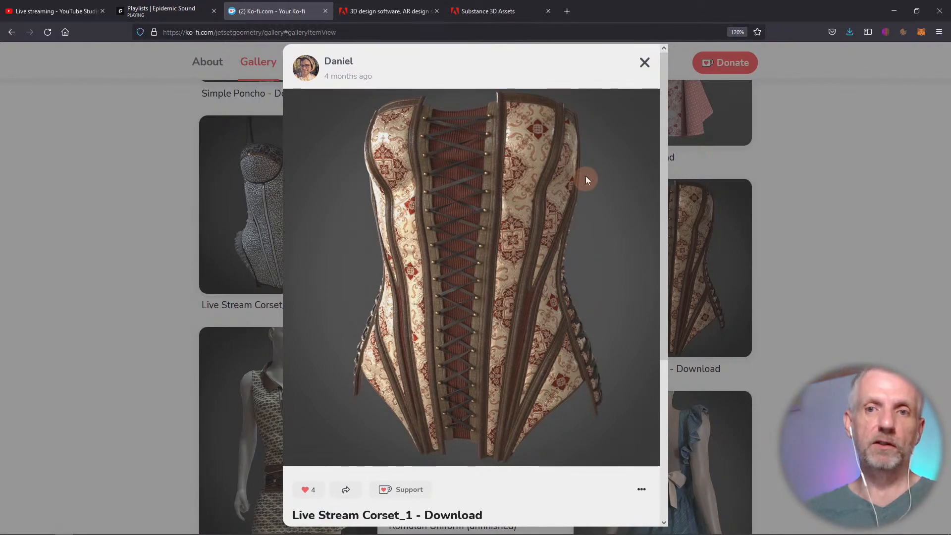
Load the artist's own ArtStation portfolio in a new browser tab and open the patterned corset artwork.
click(568, 11)
text(artstation.com/ver)
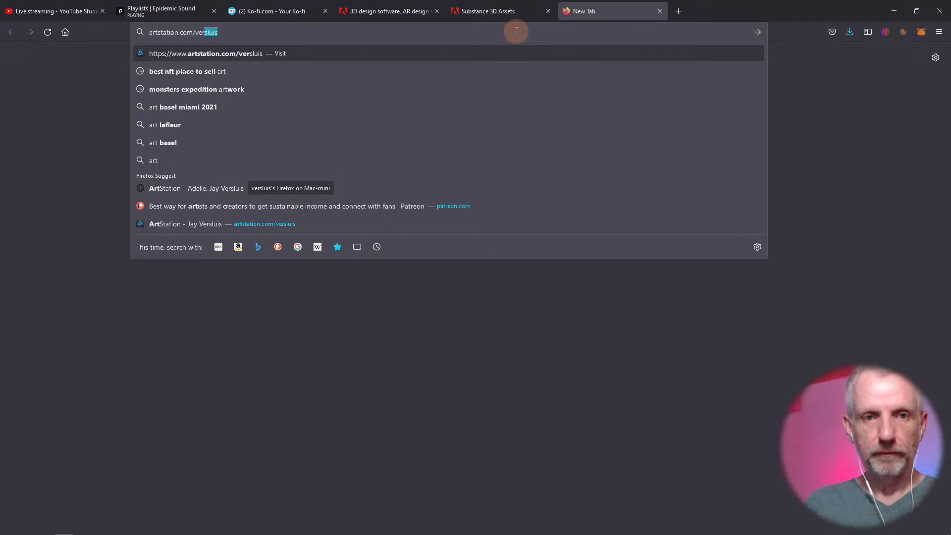
key(Return)
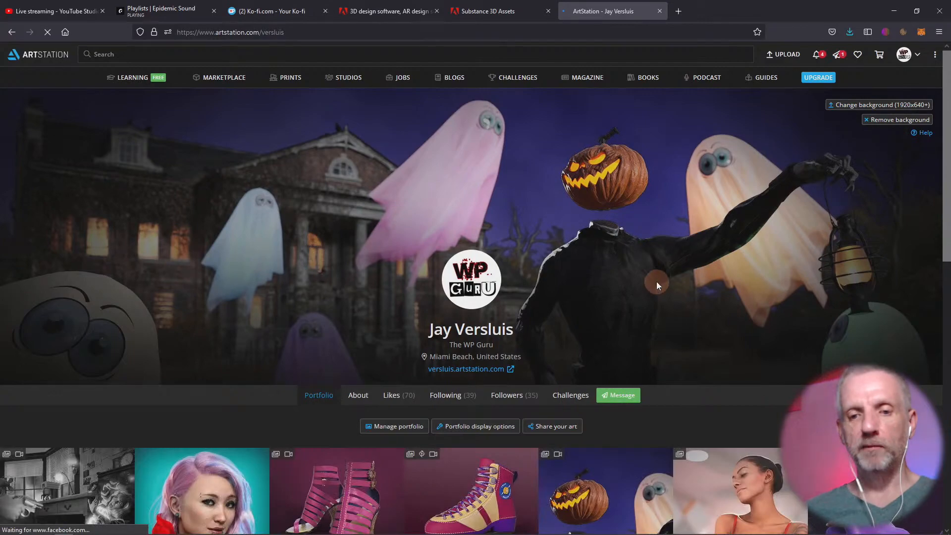
scroll(656, 281, down, 3)
scroll(657, 286, down, 1)
scroll(657, 285, down, 2)
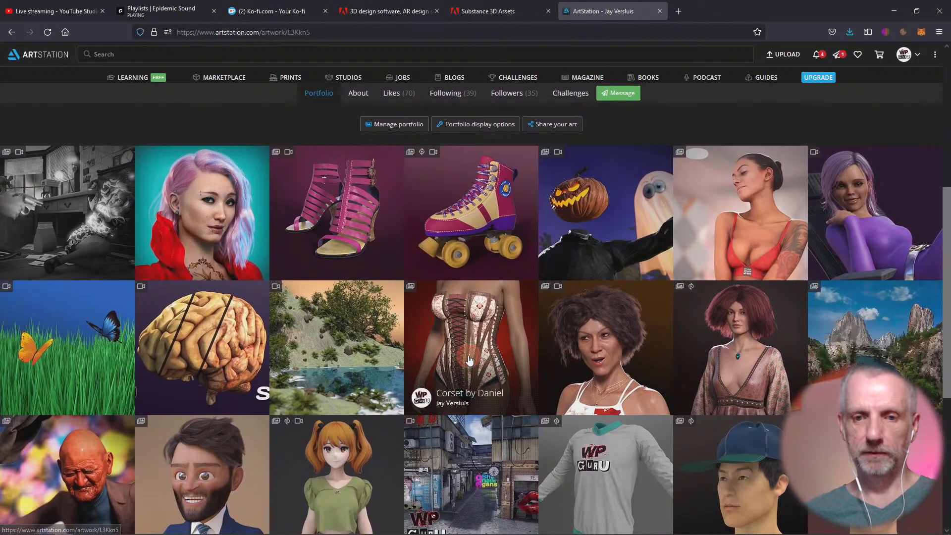
click(468, 356)
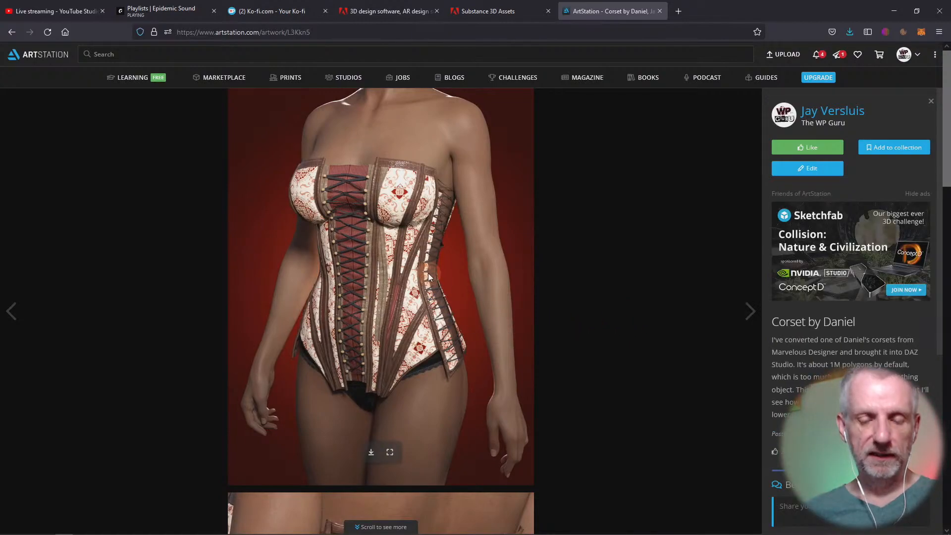
Examine the corset's front and back renders, the DAZ Studio setup shot and the Marvelous Designer pattern layout.
scroll(699, 284, down, 8)
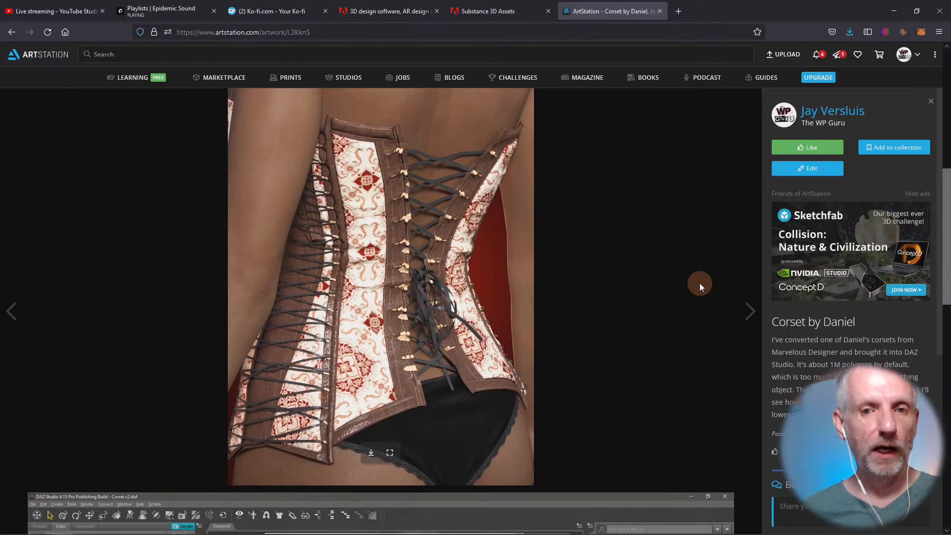
scroll(699, 283, up, 8)
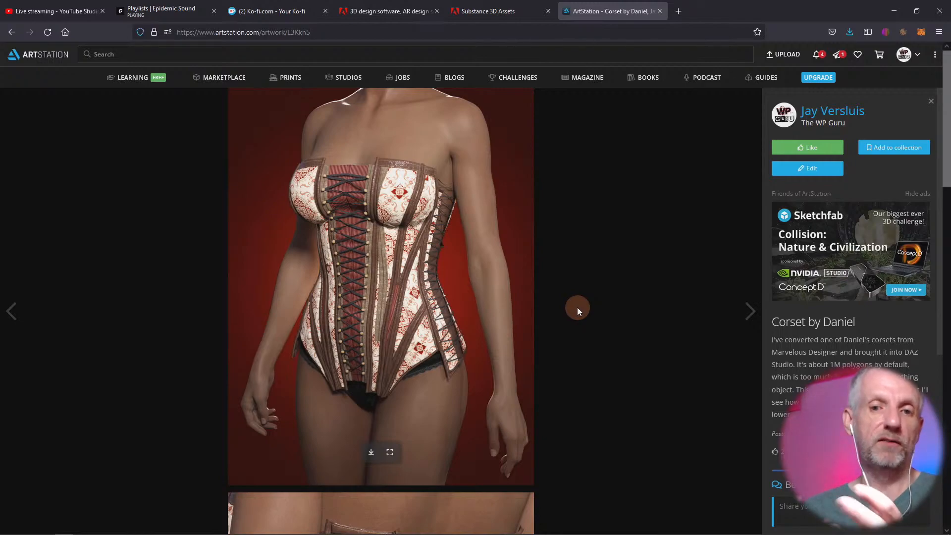
scroll(578, 307, down, 8)
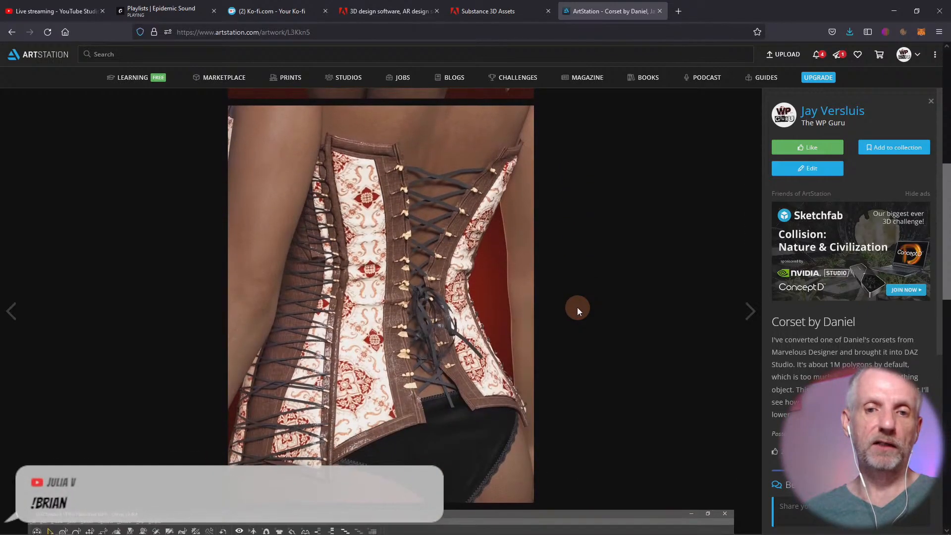
scroll(578, 311, down, 8)
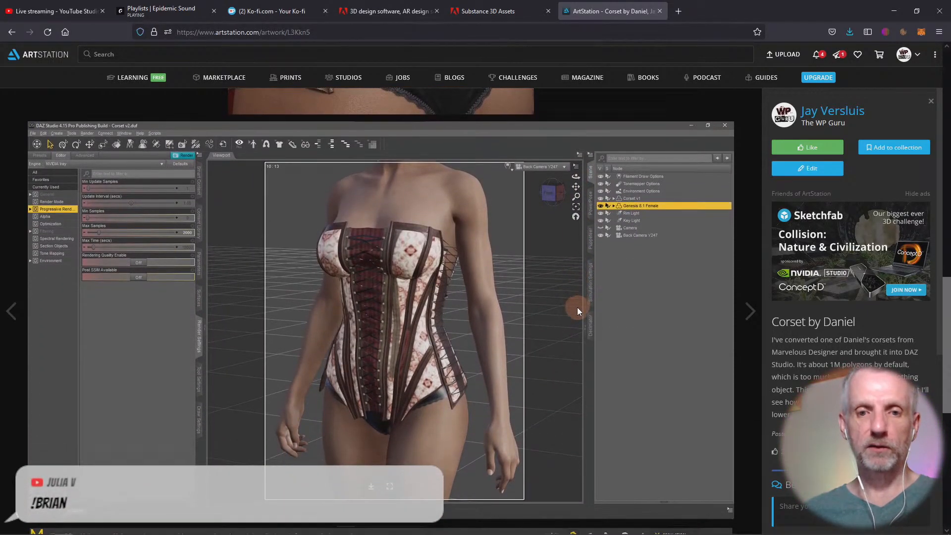
scroll(578, 308, down, 2)
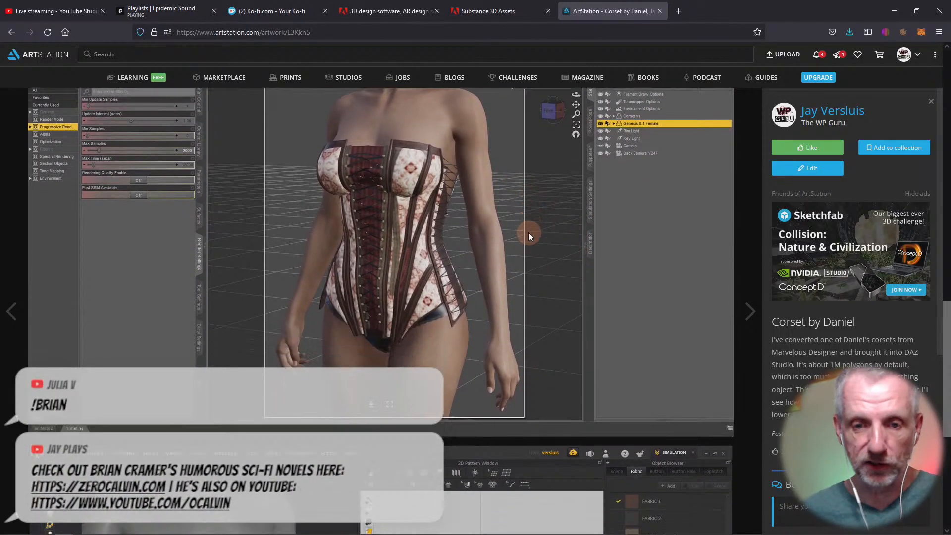
scroll(528, 233, down, 6)
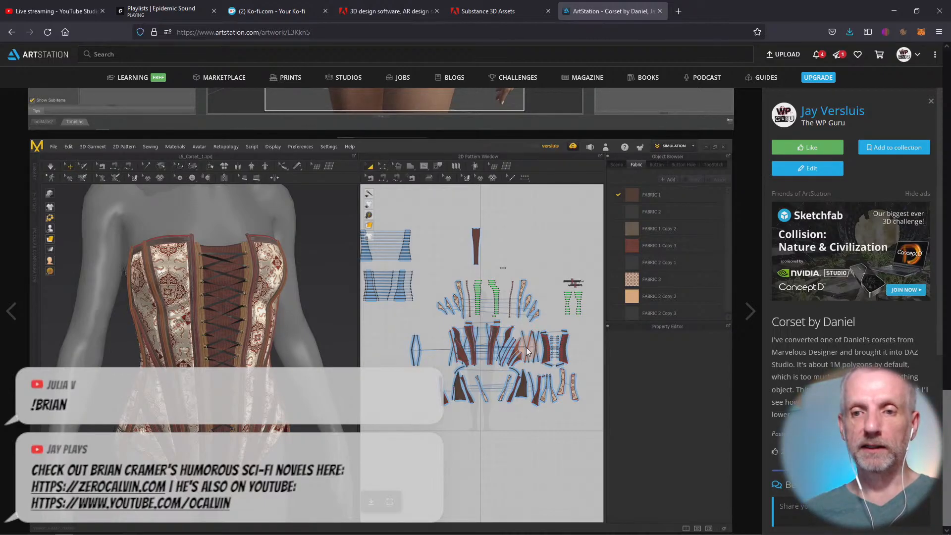
scroll(526, 347, up, 20)
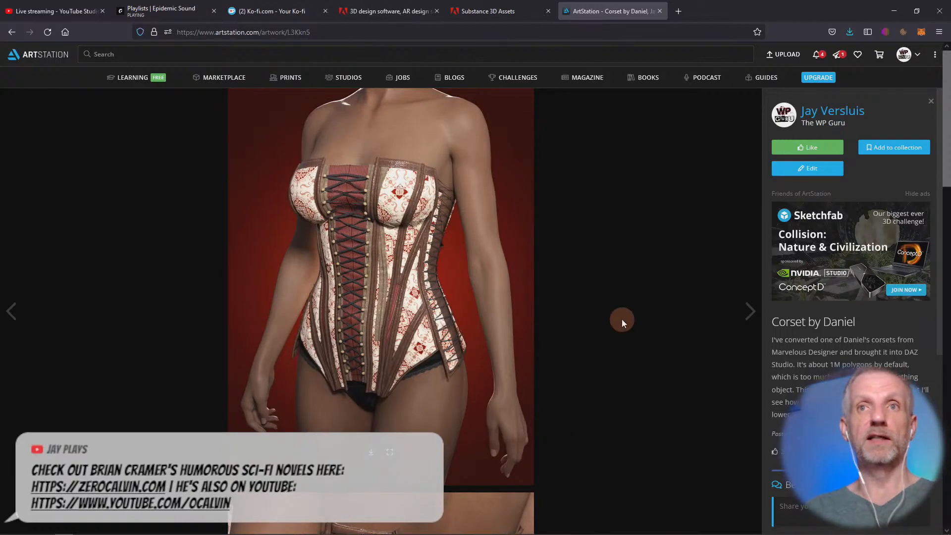
Switch back to DAZ Studio, stop the running close-up render, and close the render window.
key(alt+Tab)
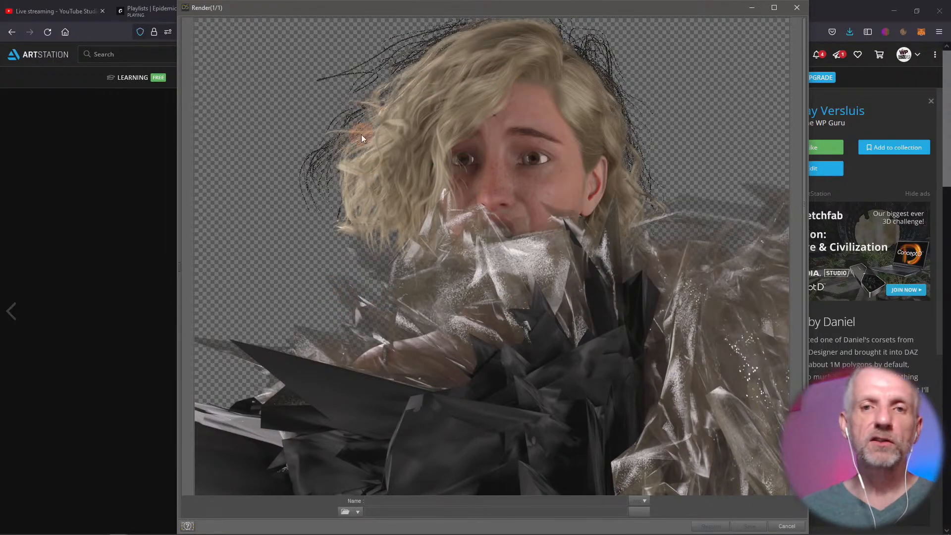
click(797, 8)
key(alt+Tab)
key(alt+Tab)
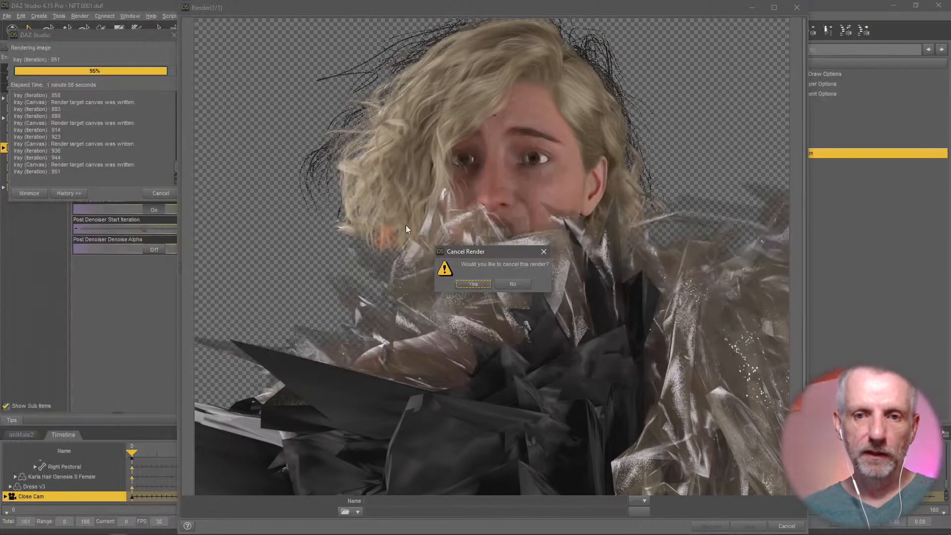
click(513, 284)
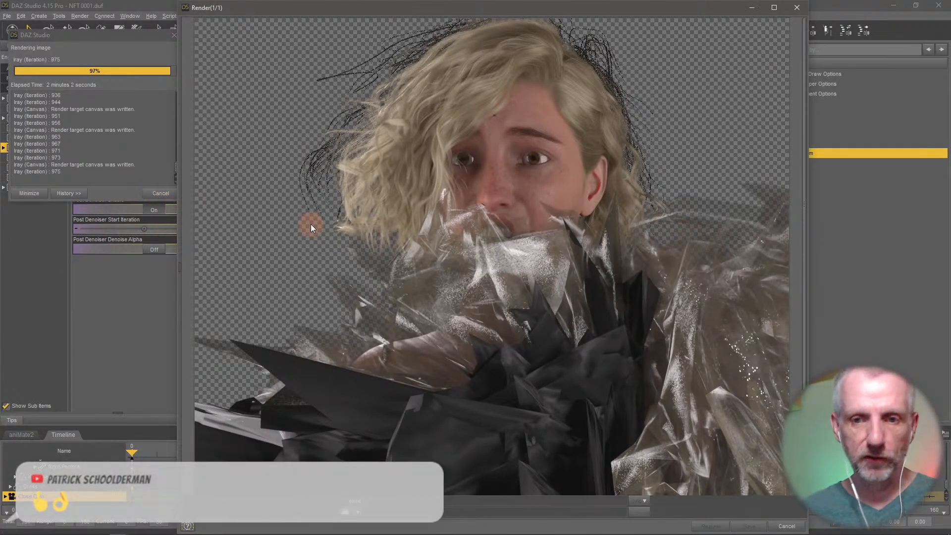
click(161, 194)
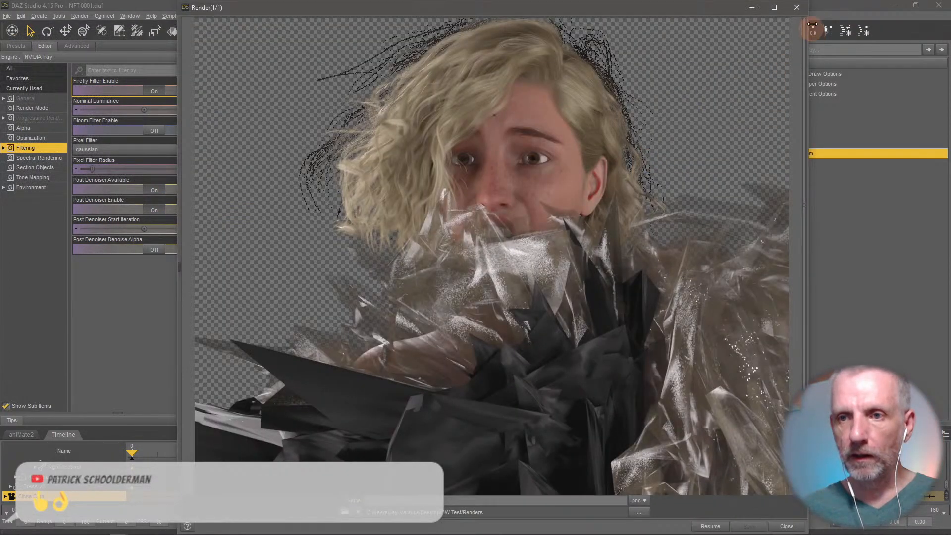
click(803, 8)
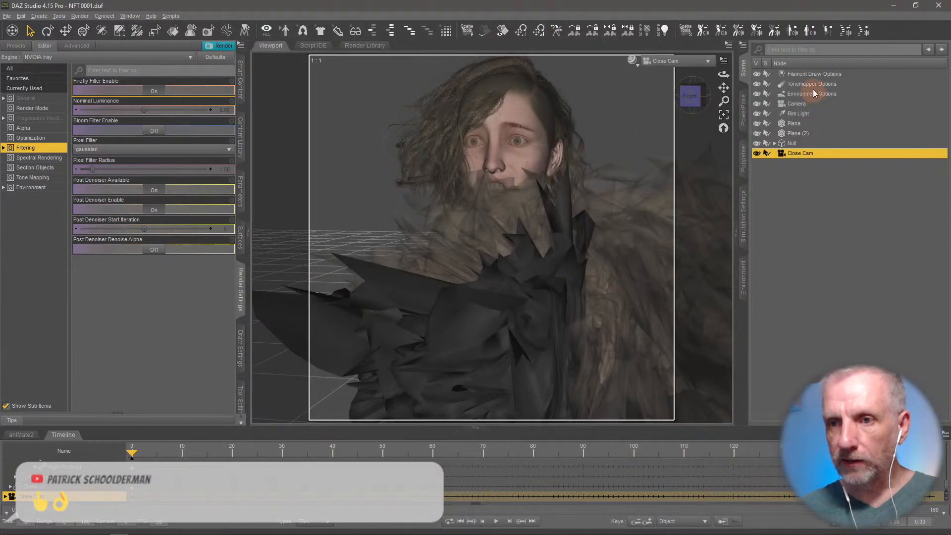
Select Karla Hair Genesis 8 Female in the viewport and show its surface settings.
right_click(467, 77)
click(534, 97)
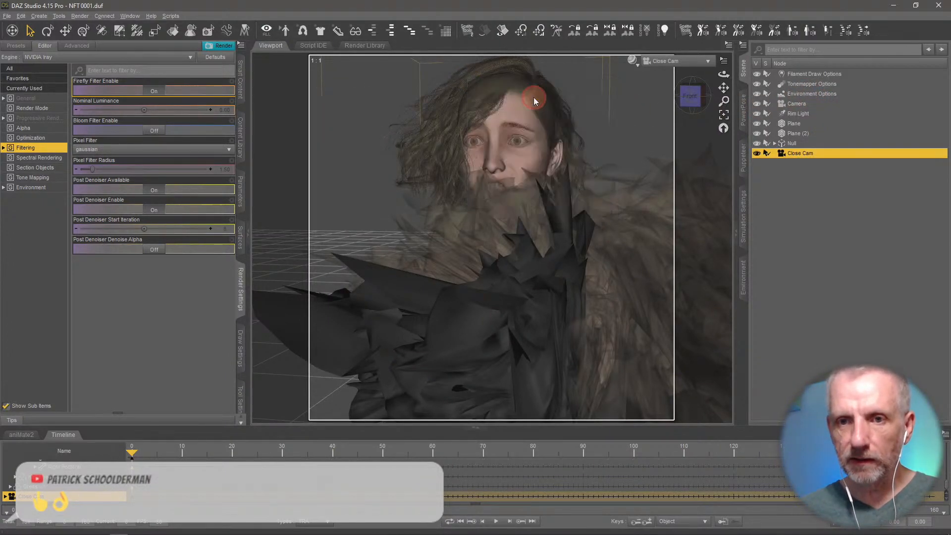
click(248, 241)
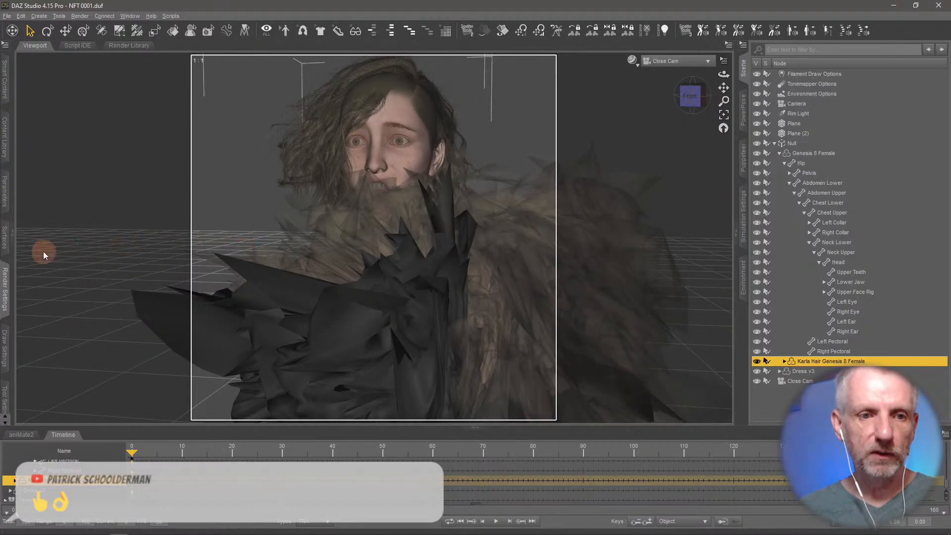
click(14, 237)
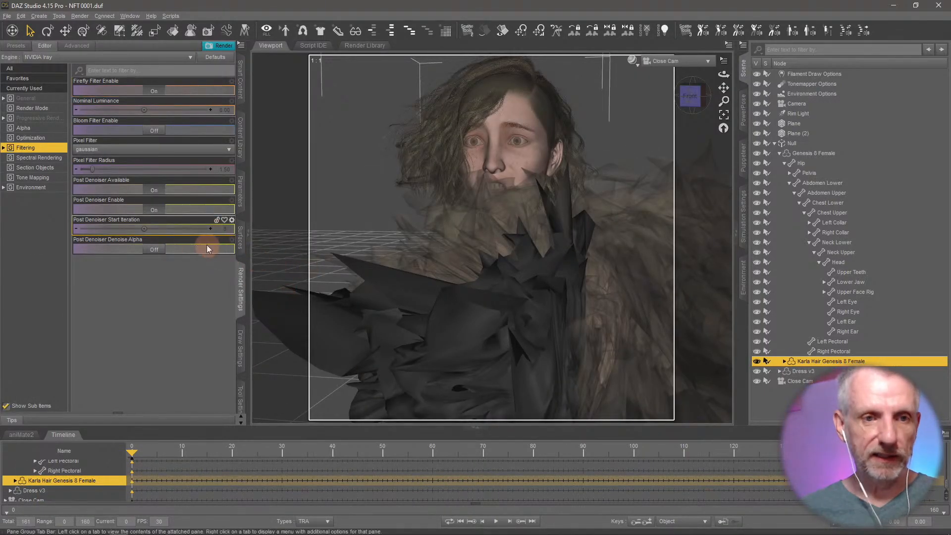
click(240, 240)
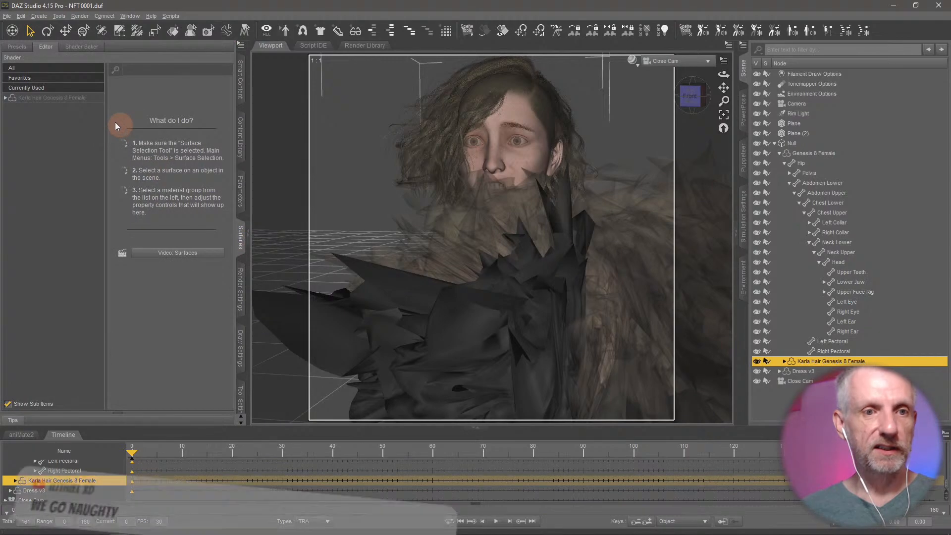
Set the Cutout Opacity in the Geometry group of the hair's Back1 surface to 0.99.
click(69, 97)
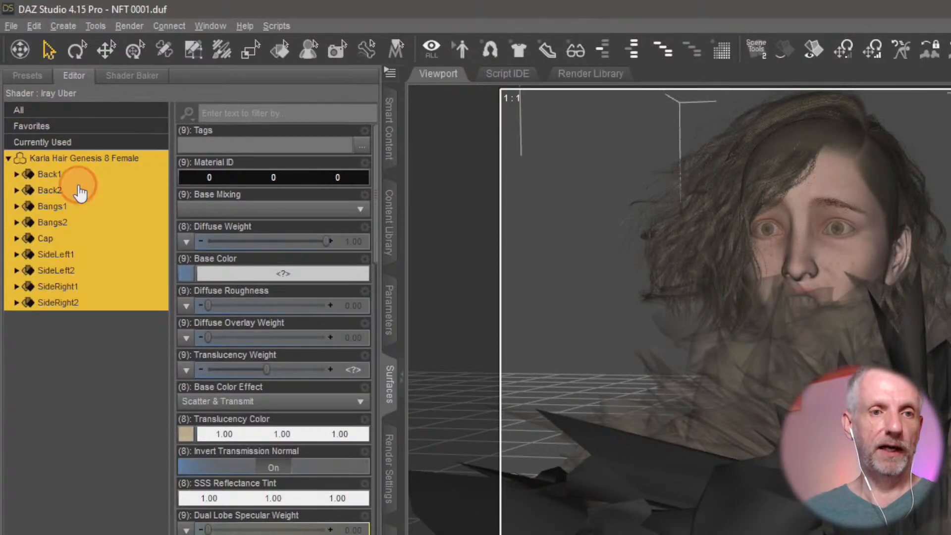
click(80, 182)
double_click(82, 182)
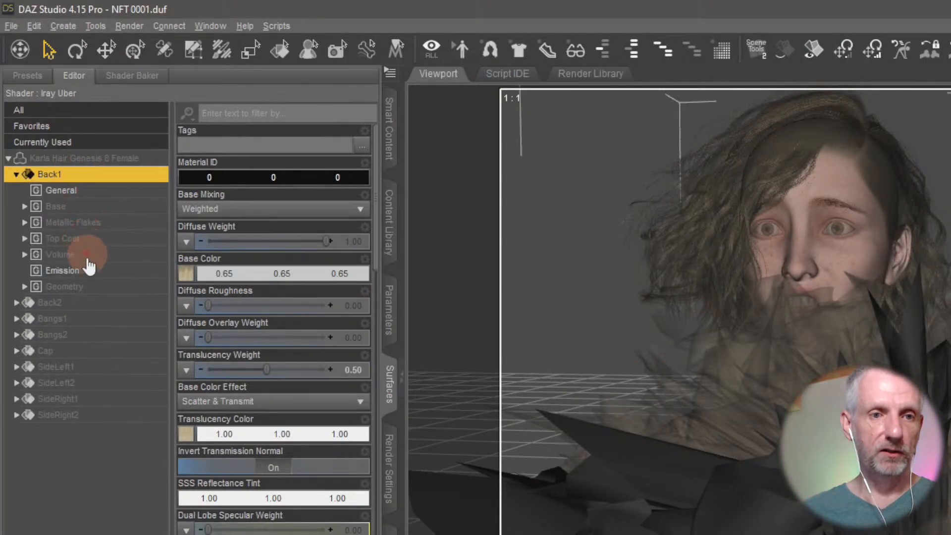
click(99, 289)
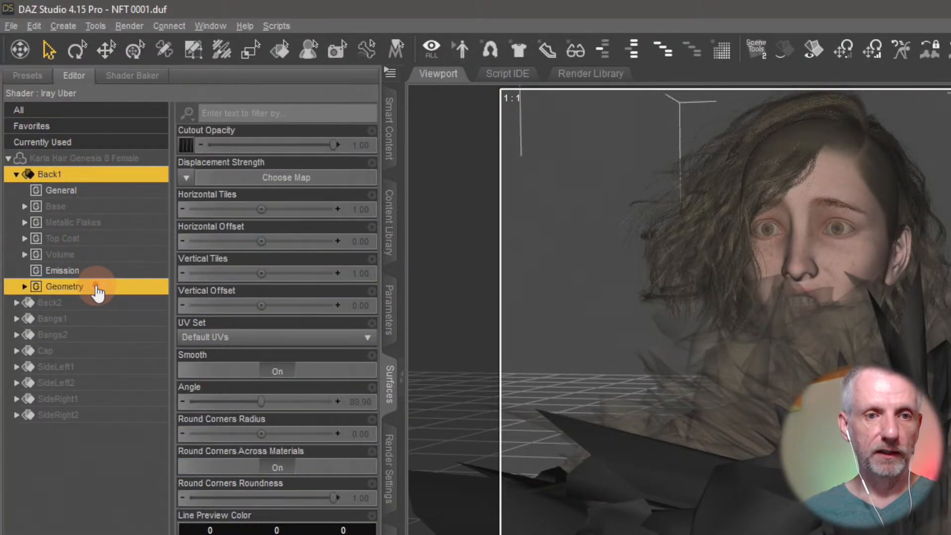
click(364, 144)
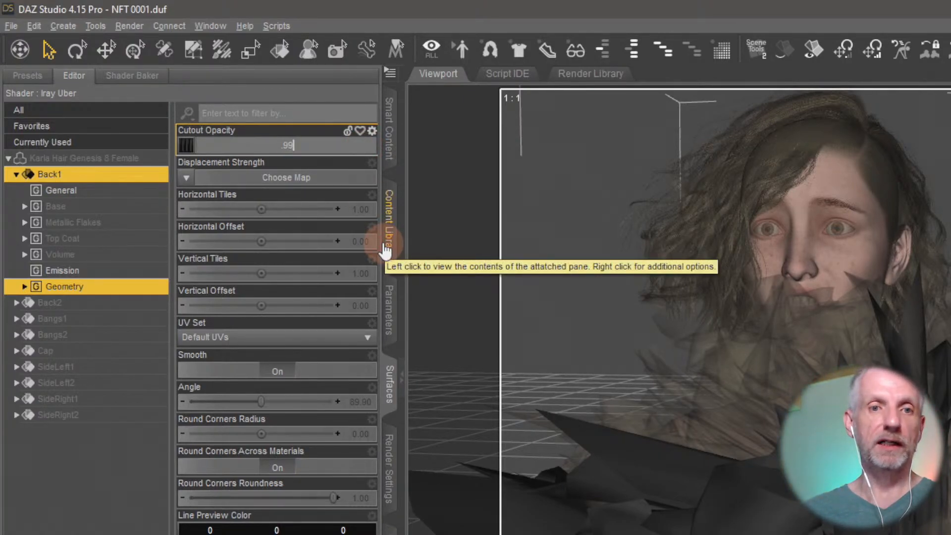
key(Return)
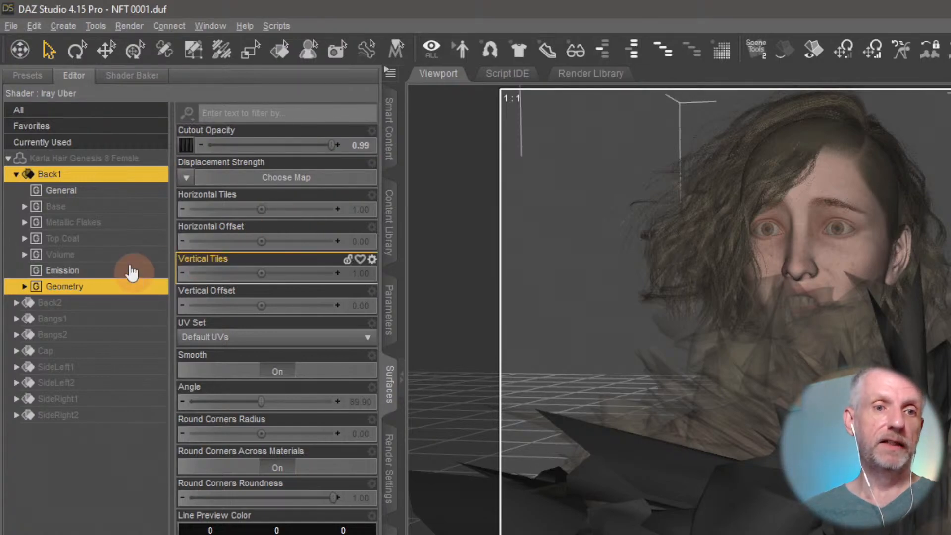
Select all the Karla hair surfaces, filter their properties by "cut", and set Cutout Opacity to 0.99.
double_click(123, 177)
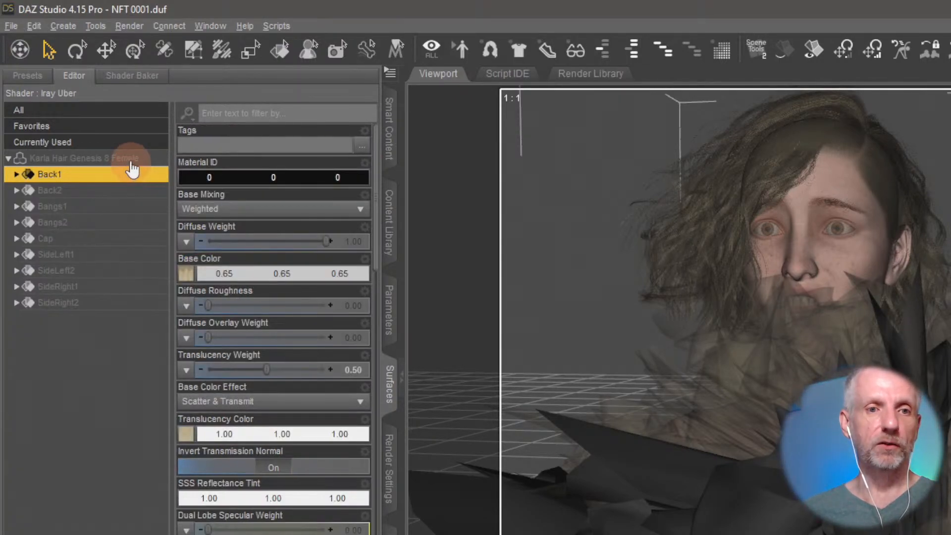
click(131, 159)
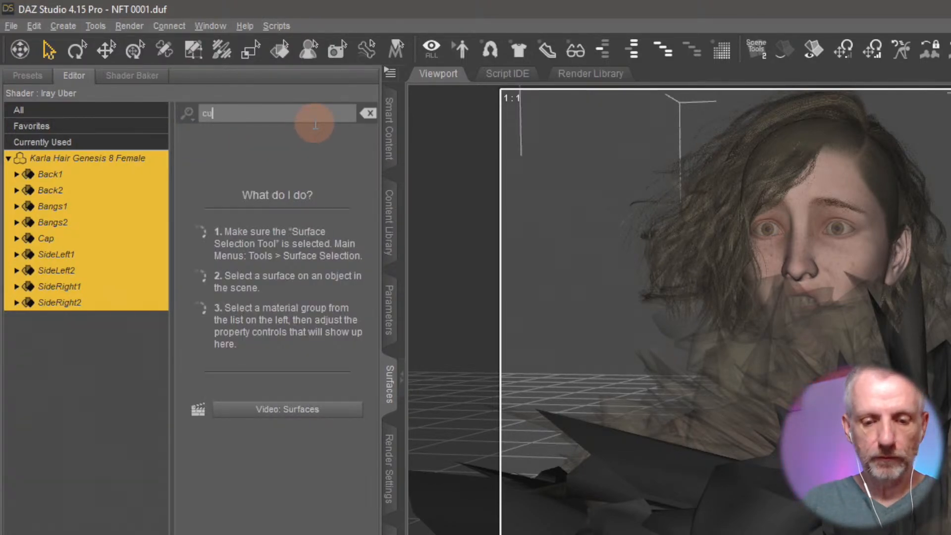
click(360, 149)
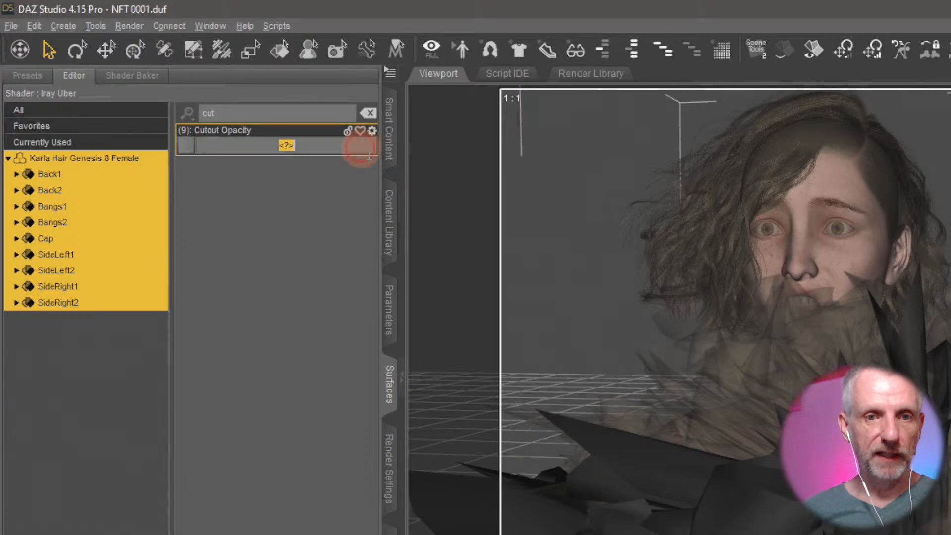
text(0.99)
key(Return)
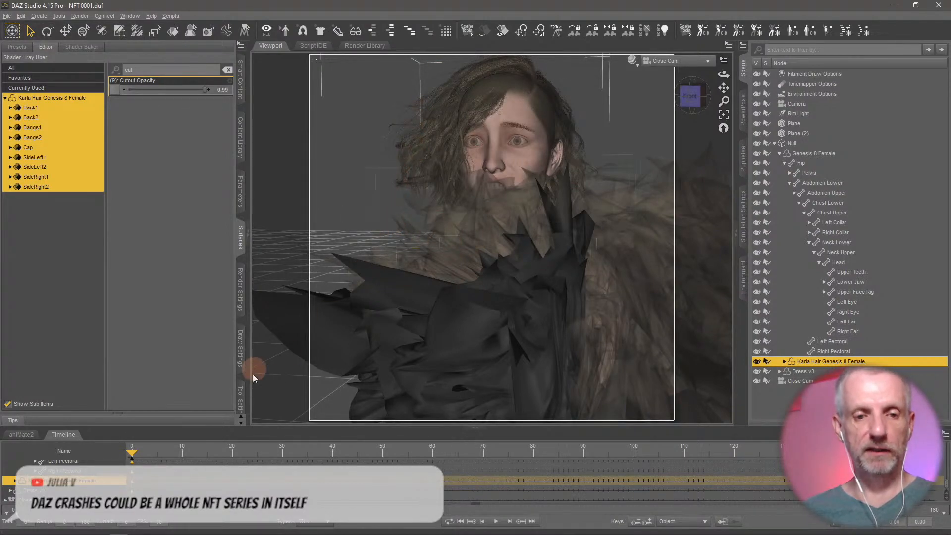
Collapse the timeline pane and render the current frame from Close Cam.
click(95, 419)
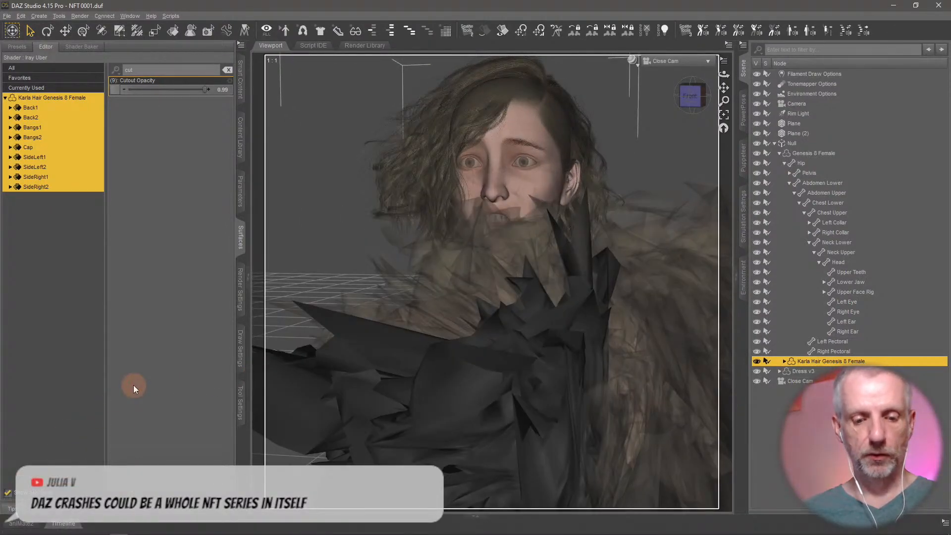
key(ctrl+r)
click(424, 54)
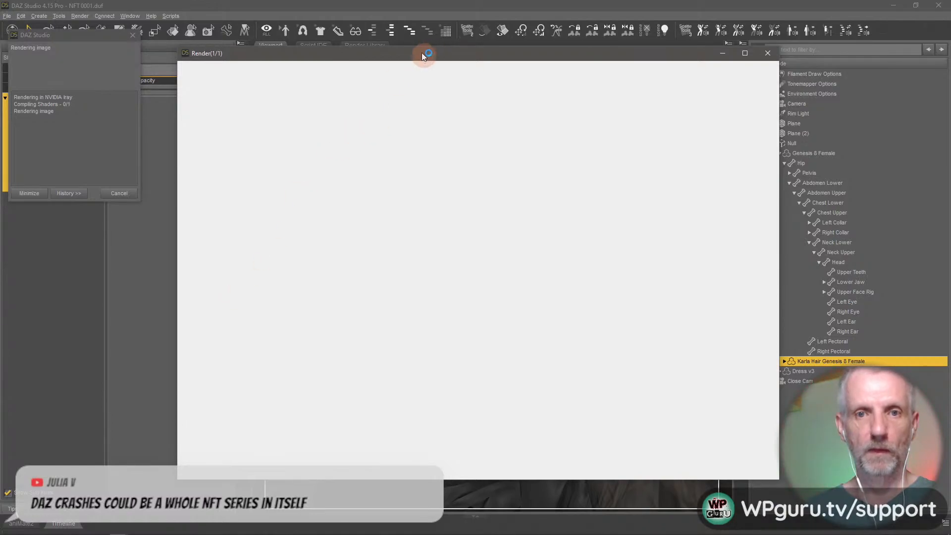